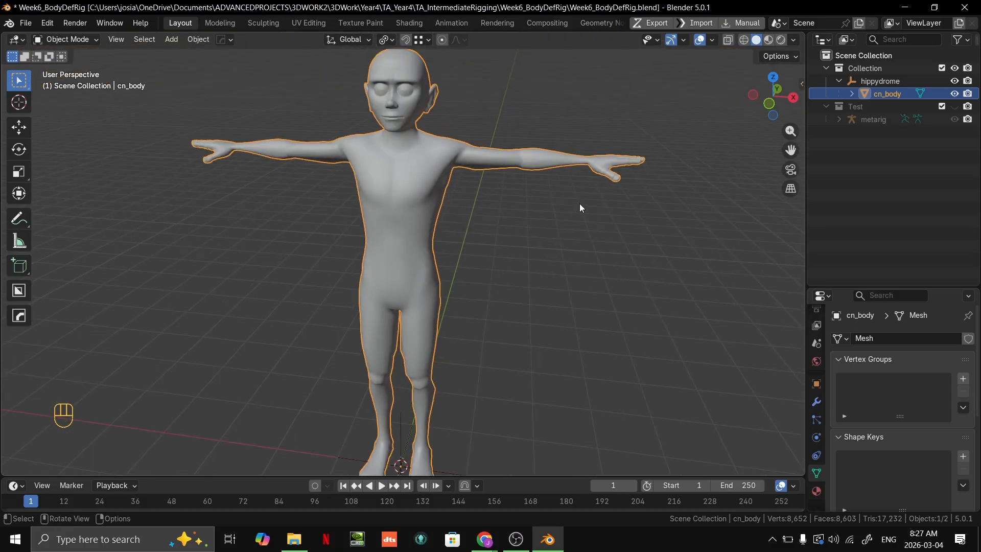
Add an armature at the world origin between the character's feet.
shift+middle_drag(579, 204, 574, 235)
middle_drag(443, 322, 506, 276)
scroll(422, 320, down, 4)
scroll(557, 268, up, 5)
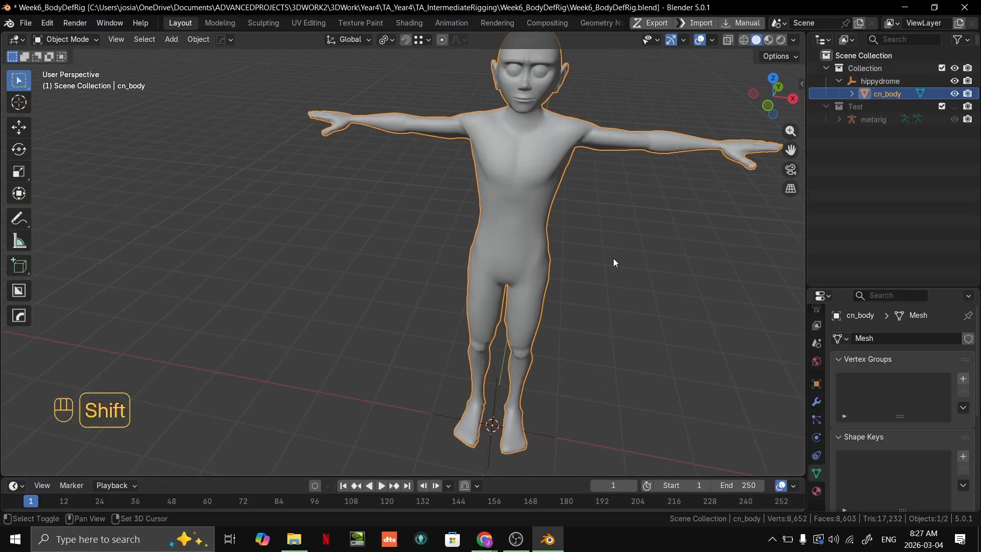
scroll(541, 309, down, 3)
shift+middle_drag(614, 259, 576, 276)
scroll(530, 283, up, 1)
scroll(531, 287, up, 2)
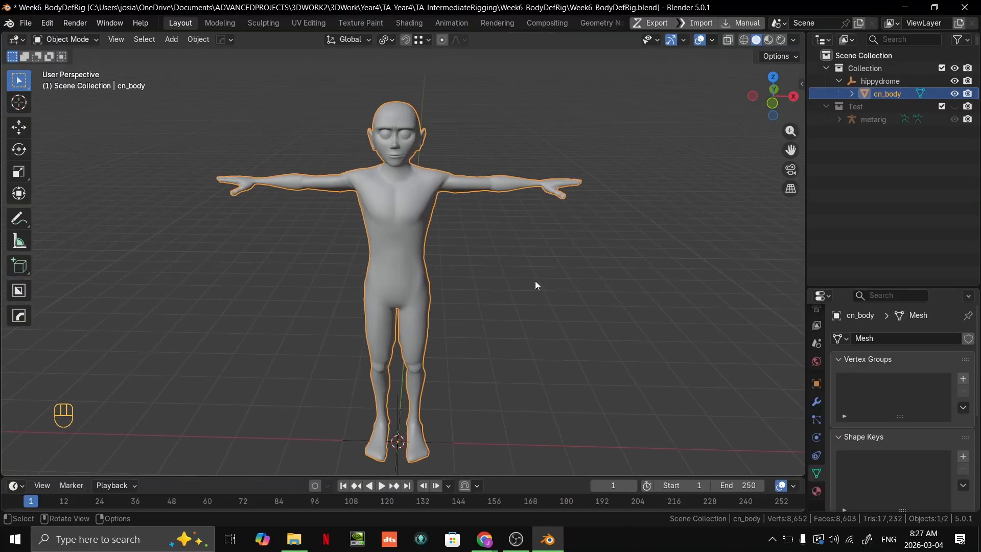
key(shift+a)
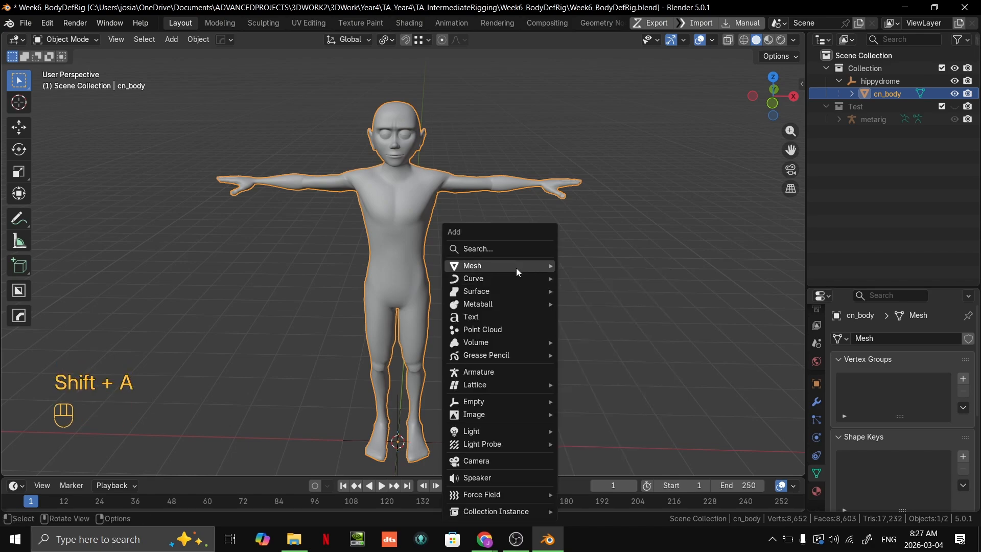
click(492, 370)
middle_drag(532, 350, 460, 276)
key(grave)
middle_drag(608, 422, 589, 308)
scroll(595, 366, down, 6)
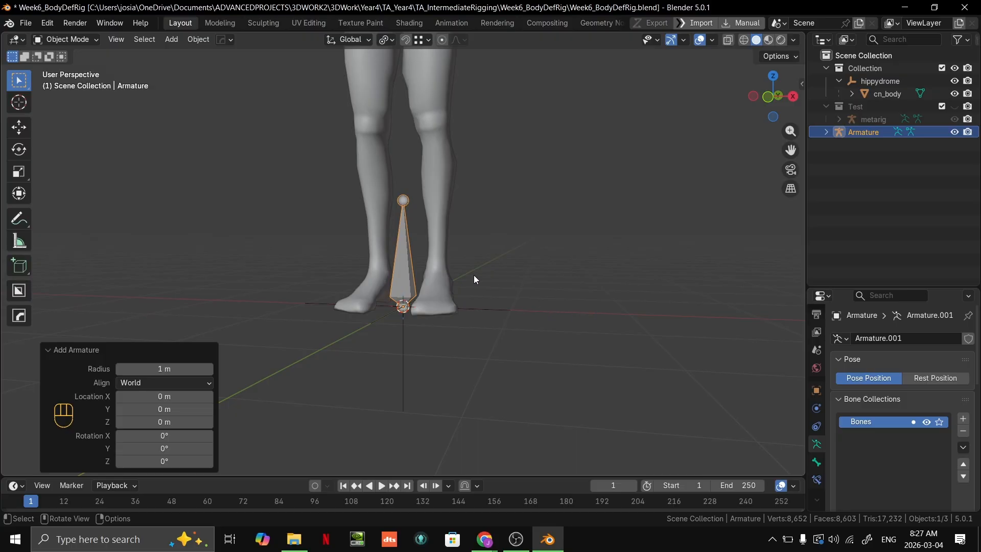
Enter Edit Mode on the new armature and set the transform pivot point to Active Element.
middle_drag(453, 271, 391, 39)
key(Tab)
key(3)
click(405, 39)
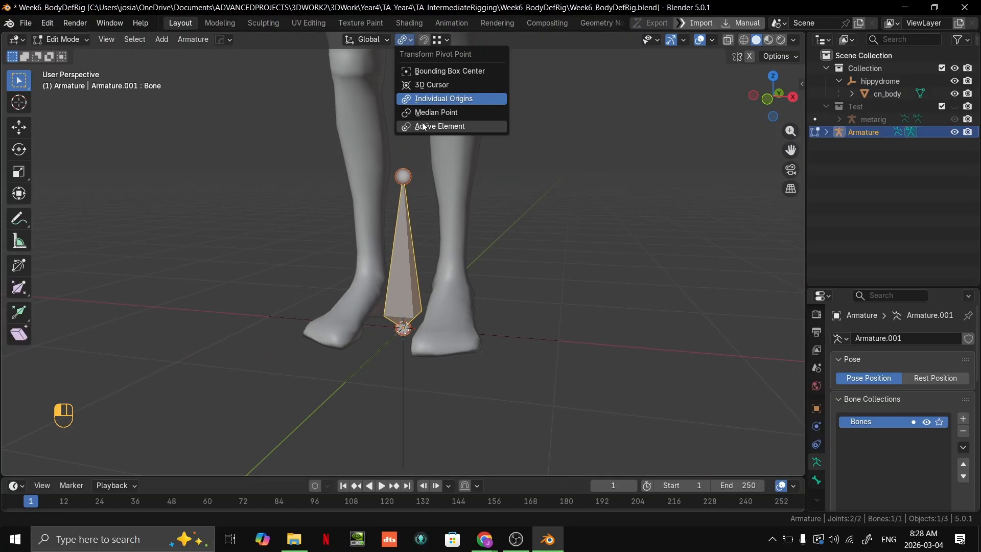
click(425, 128)
click(407, 40)
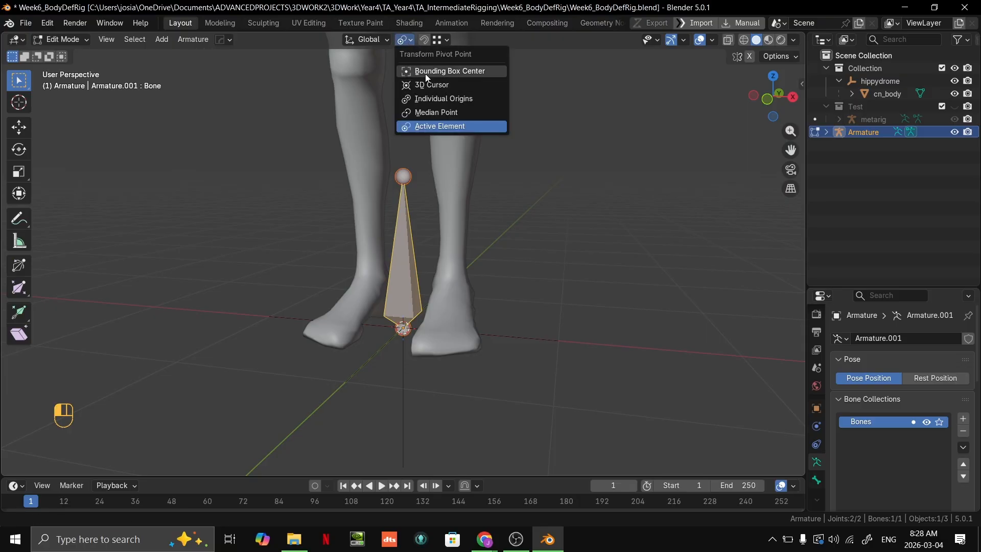
click(431, 112)
click(404, 39)
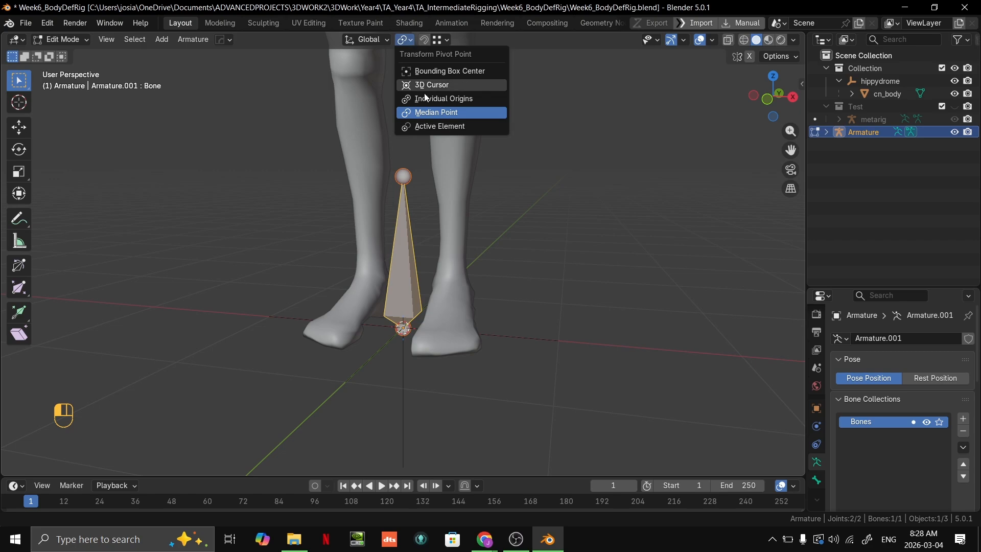
click(426, 126)
Try rotating the selected bone freely about its base joint.
middle_drag(460, 132, 537, 206)
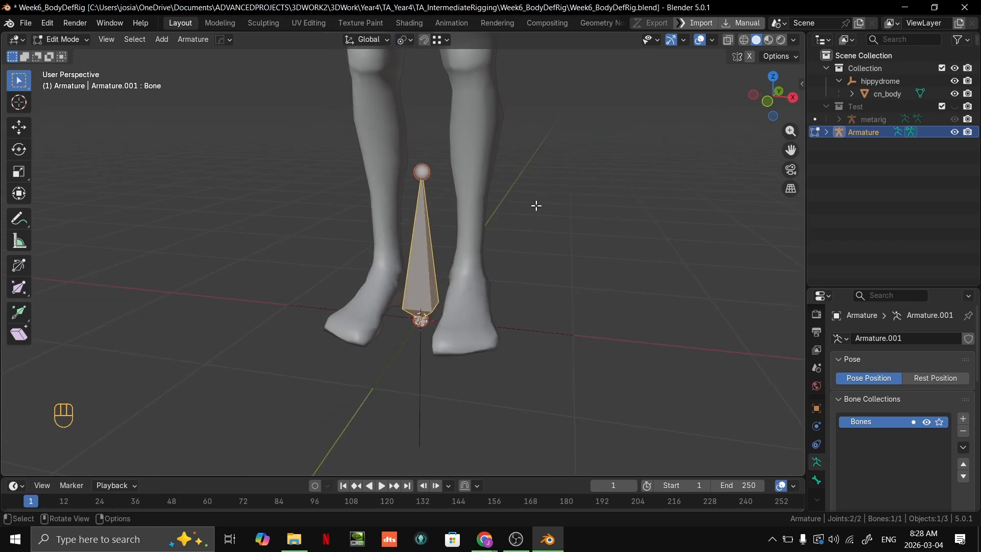
key(r)
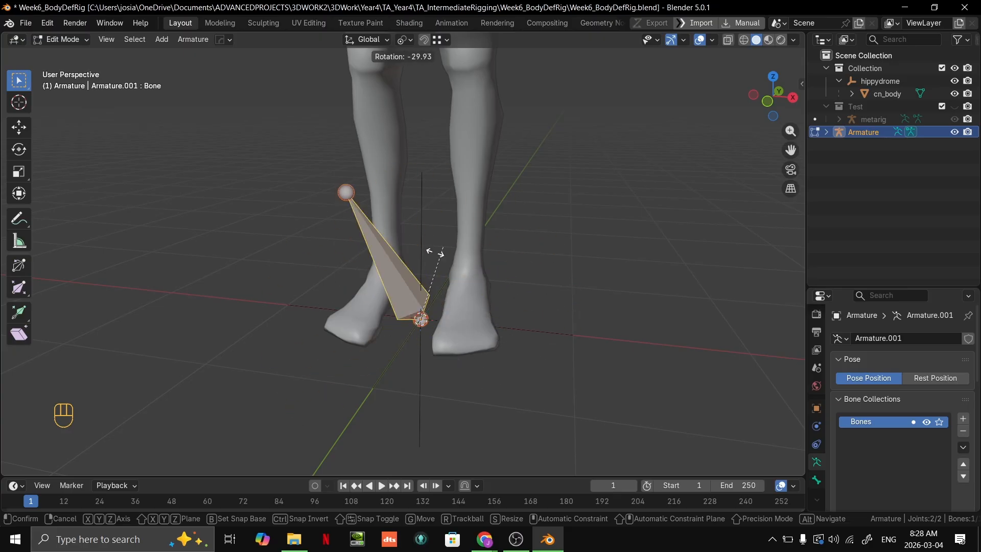
right_click(429, 189)
Move the whole bone by about -0.55 m in X, -0.81 m in Y and 0.52 m in Z.
middle_drag(540, 256, 385, 265)
shift+middle_drag(458, 285, 612, 288)
key(g)
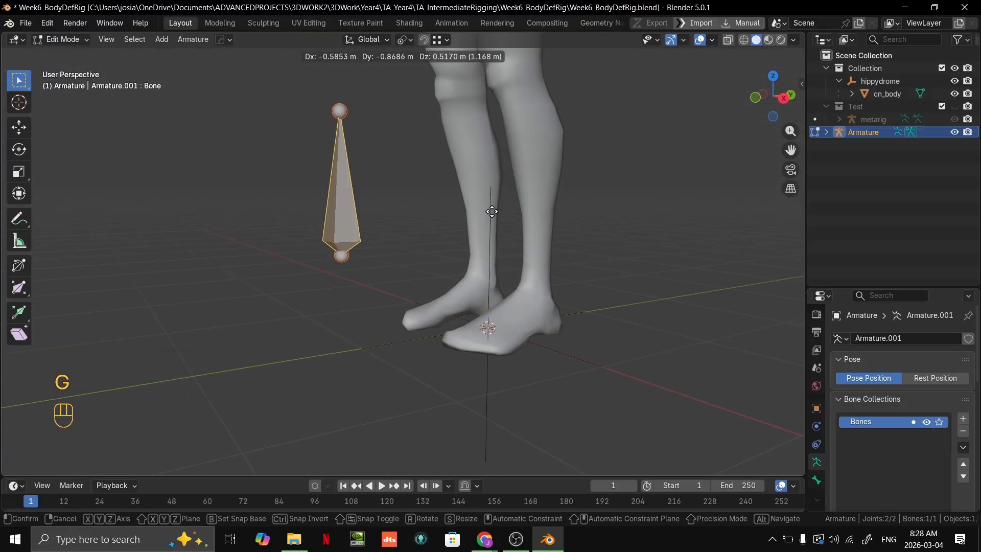
click(475, 212)
shift+middle_drag(405, 211, 448, 260)
key(KP_Decimal)
scroll(508, 293, up, 1)
middle_drag(552, 301, 506, 246)
scroll(509, 294, down, 4)
scroll(523, 258, up, 3)
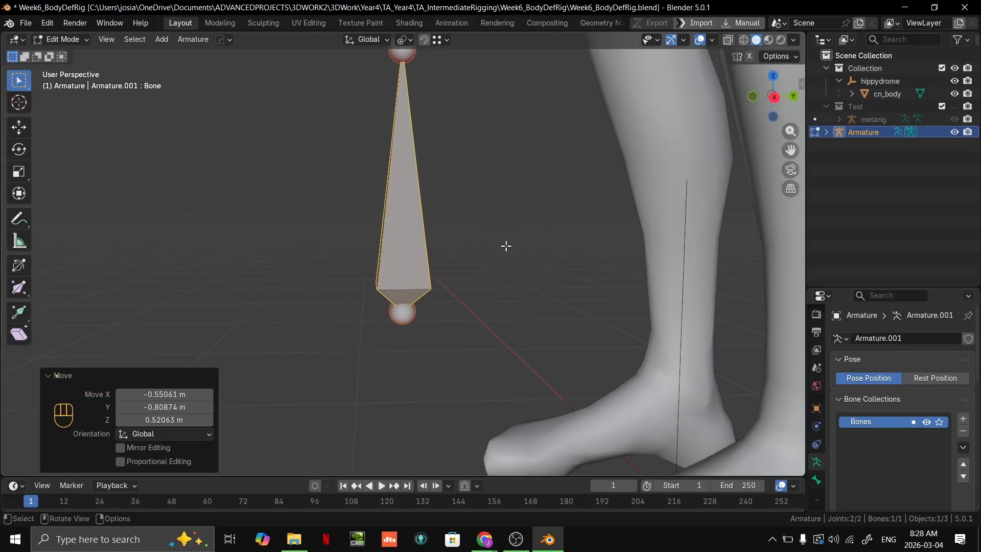
scroll(504, 244, up, 1)
scroll(506, 236, down, 2)
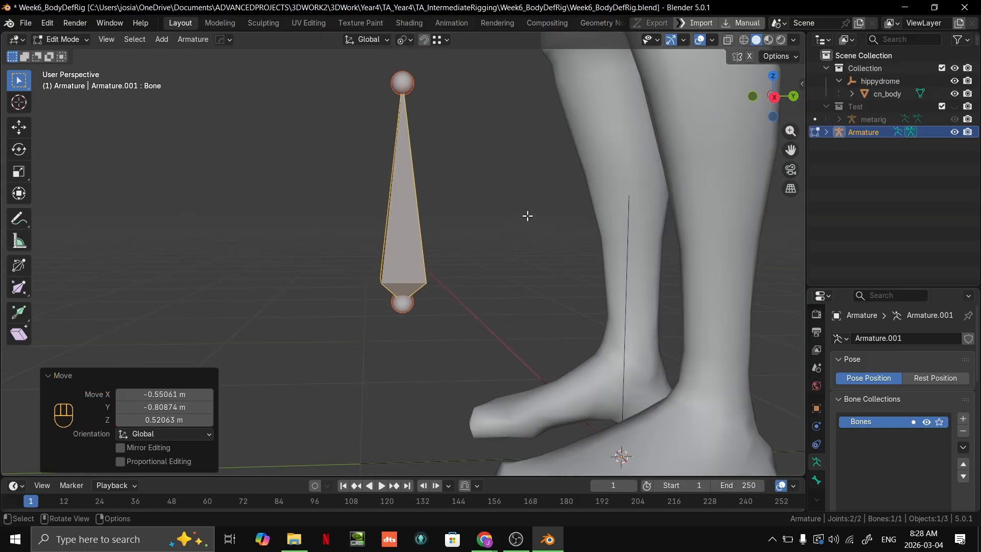
Try moving the bone's tip and base joints separately to reshape the bone.
middle_drag(543, 153, 470, 185)
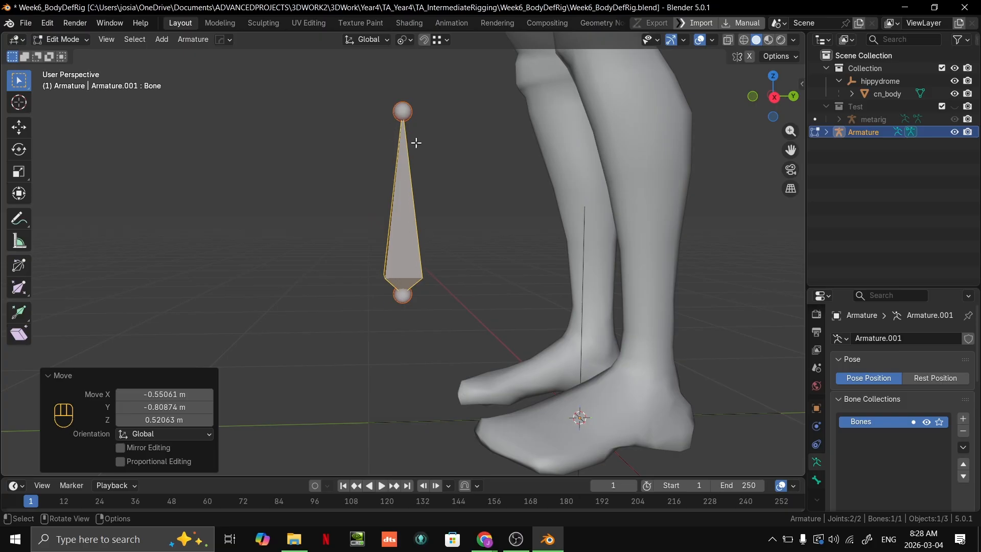
key(g)
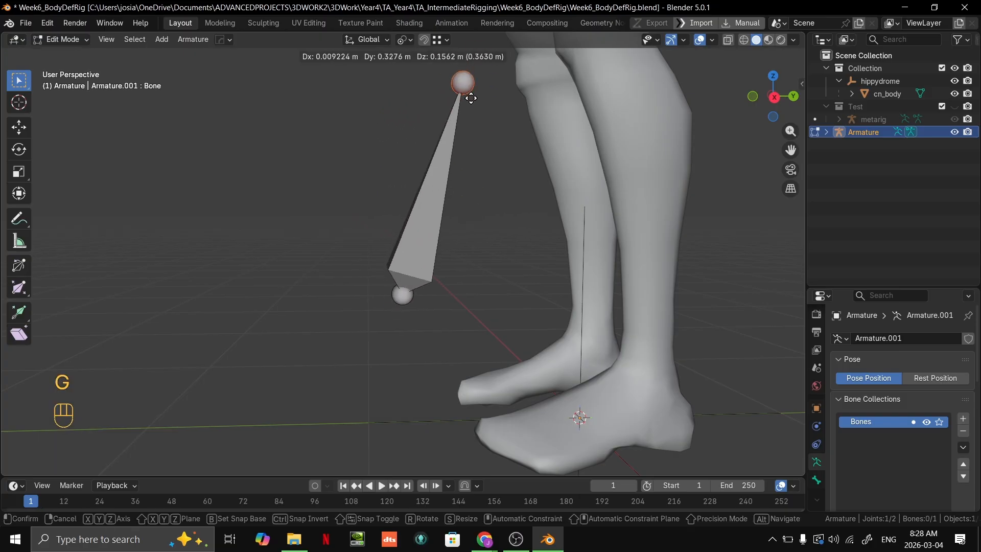
right_click(461, 230)
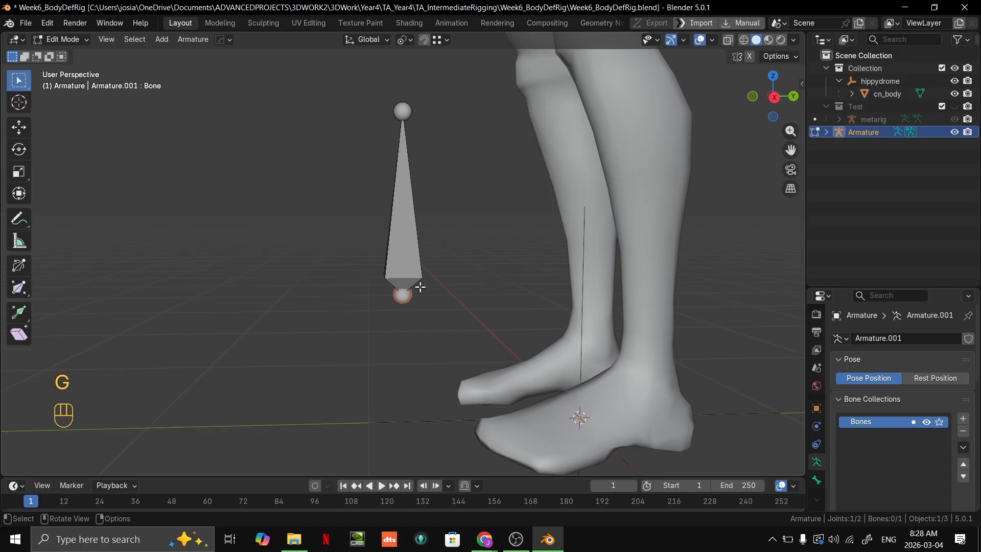
key(g)
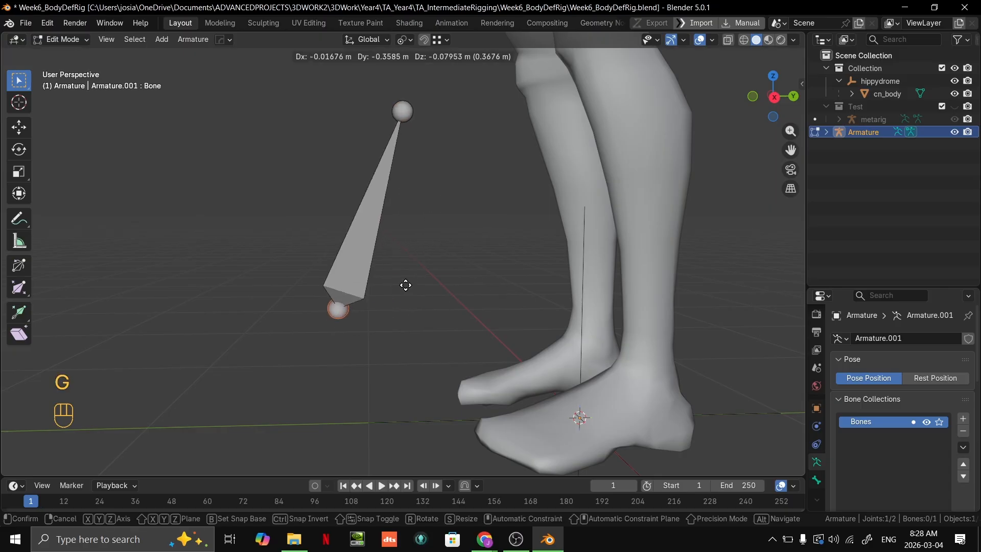
right_click(424, 312)
shift+middle_drag(425, 255, 419, 355)
click(404, 214)
key(g)
right_click(412, 190)
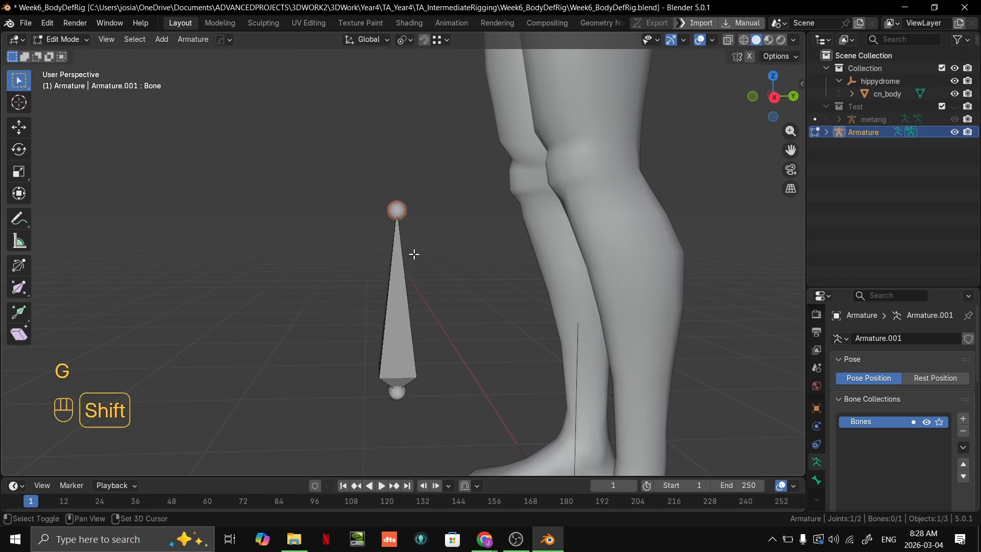
Try lengthening the bone by moving its tip joint along the global Z axis.
shift+middle_drag(414, 254, 421, 225)
key(g)
key(z)
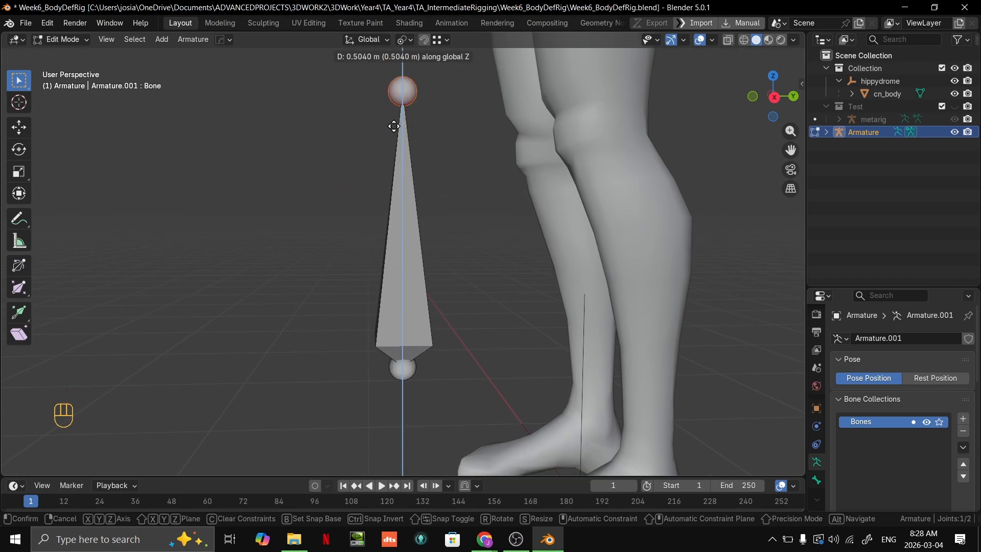
click(416, 197)
Select only the bone's base joint and try rotating it on its own.
middle_drag(416, 197, 524, 210)
scroll(511, 218, up, 3)
middle_drag(477, 230, 444, 225)
scroll(434, 194, up, 1)
shift+middle_drag(420, 150, 360, 241)
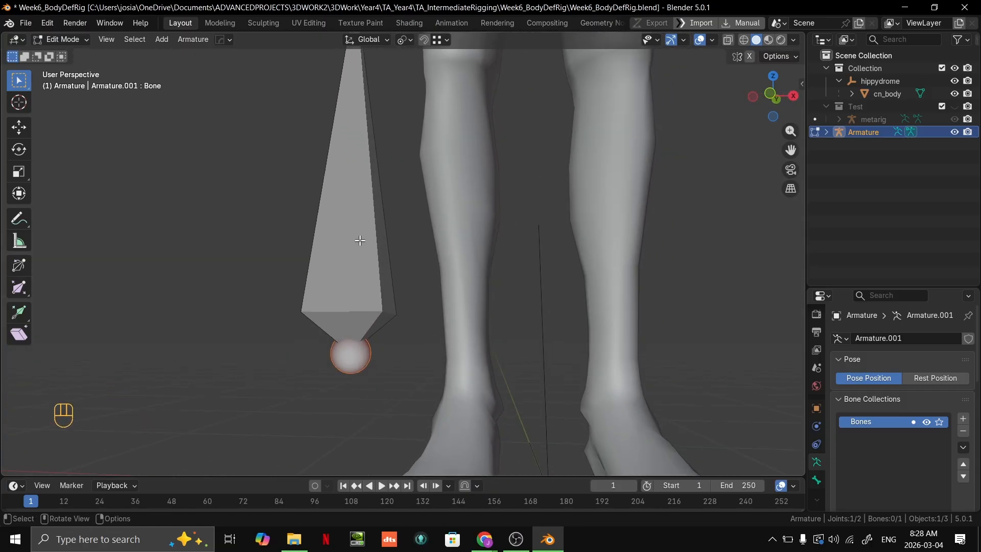
shift+middle_drag(421, 331, 494, 353)
scroll(493, 347, down, 4)
middle_drag(483, 287, 475, 299)
shift+middle_drag(471, 296, 465, 264)
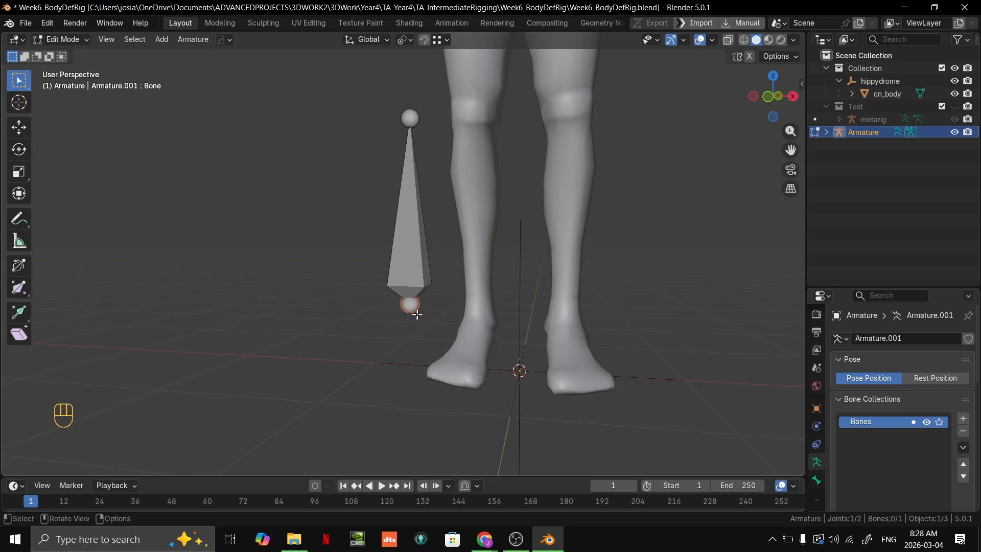
scroll(416, 317, up, 4)
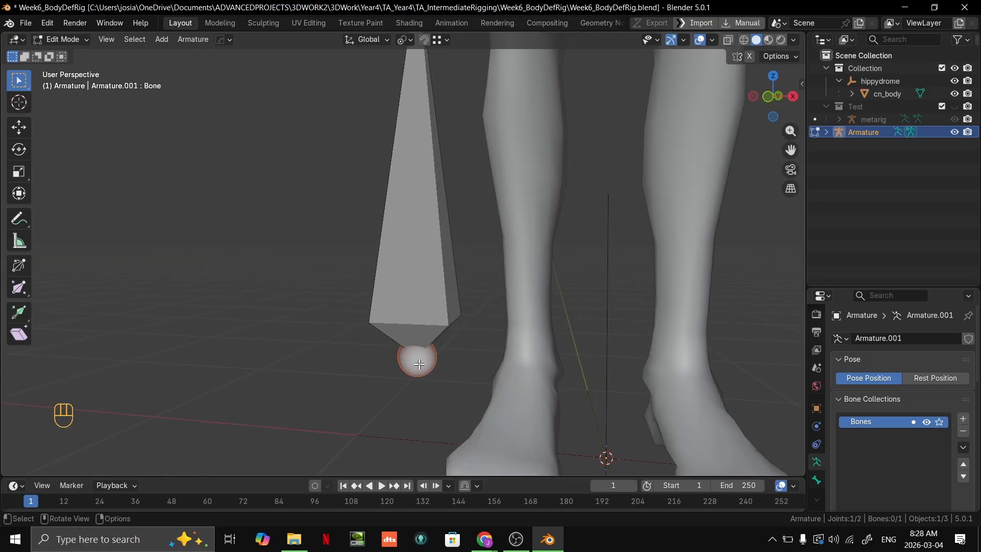
scroll(460, 358, down, 4)
key(r)
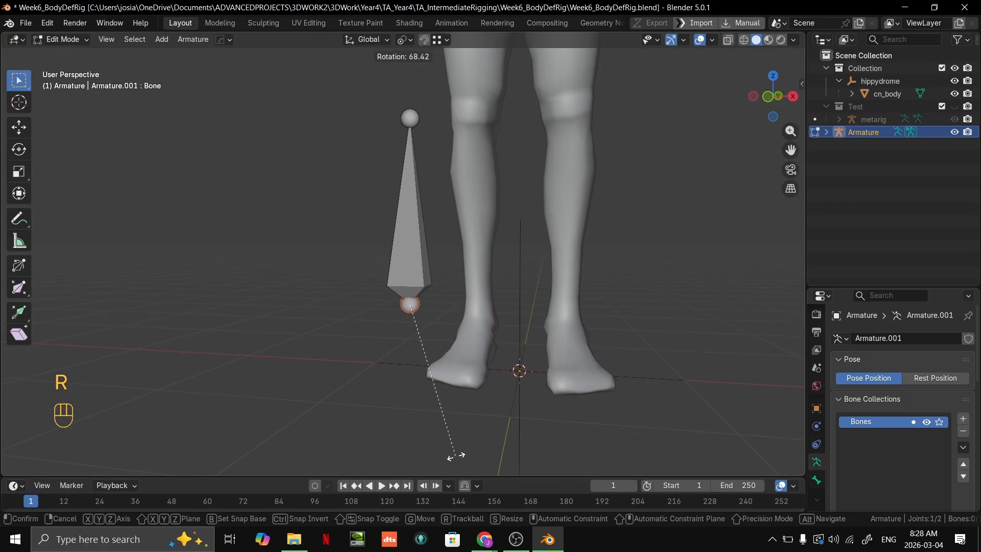
click(425, 280)
Select the whole bone and try rotating it in the front-facing view.
click(424, 276)
key(r)
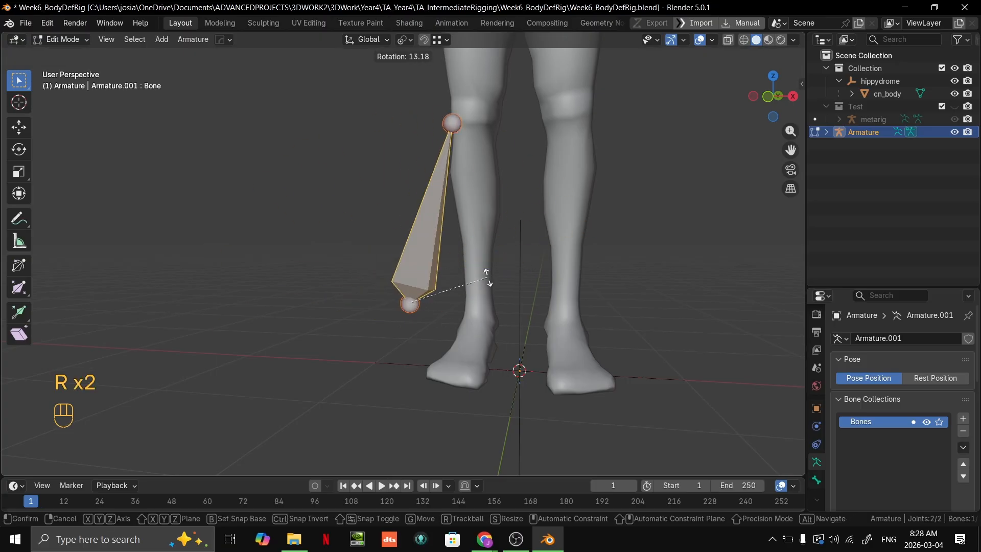
right_click(422, 305)
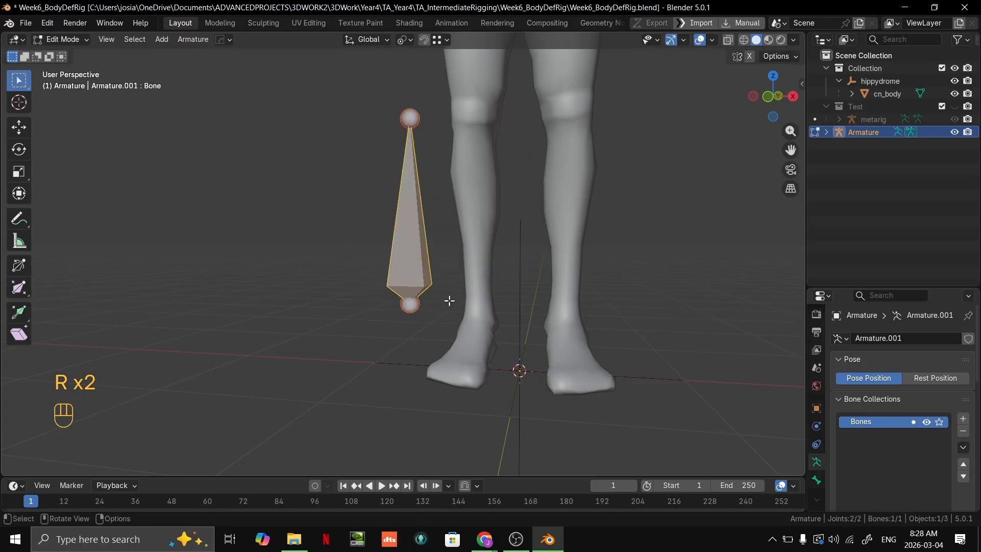
key(r)
right_click(479, 233)
Select the bone's tip joint and try moving it freely.
shift+middle_drag(475, 197, 469, 255)
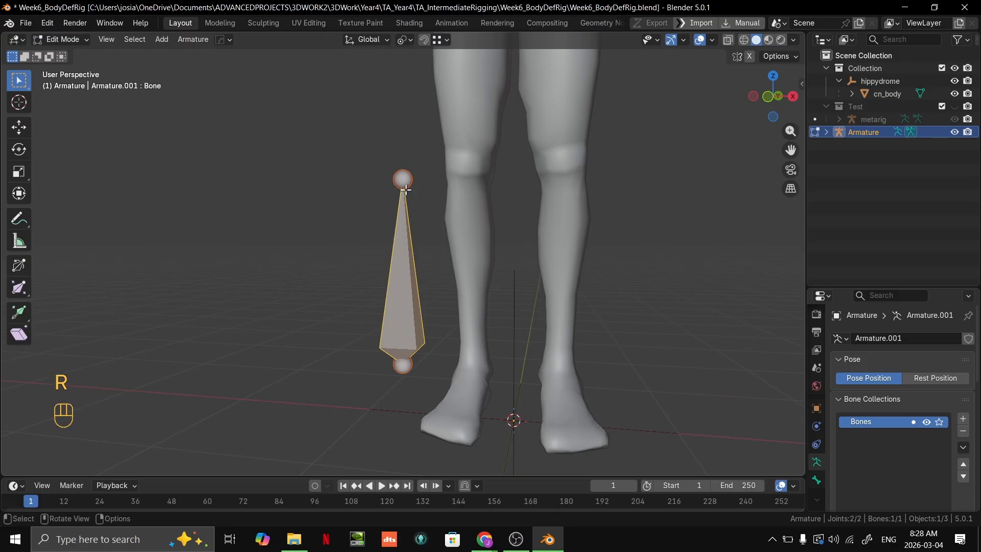
click(407, 171)
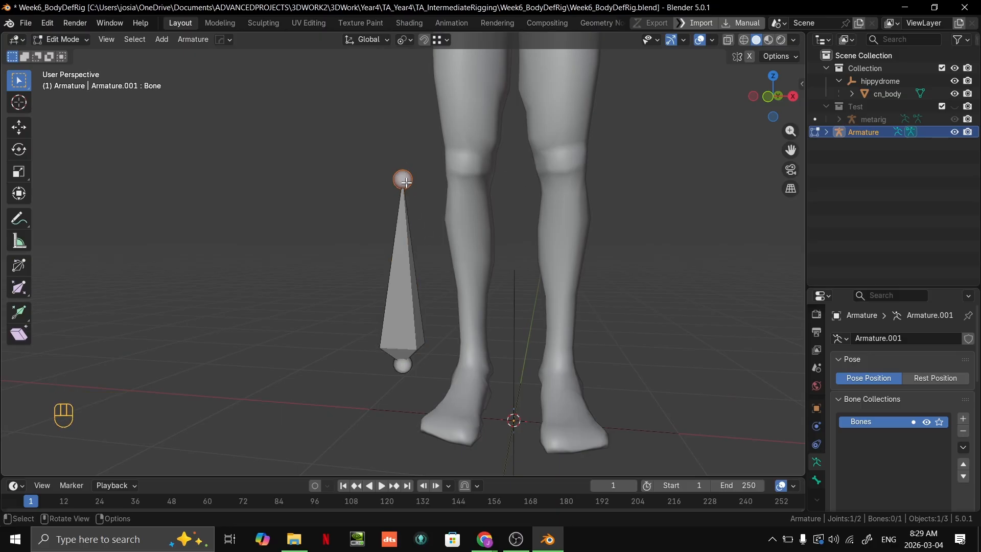
scroll(409, 183, up, 2)
key(g)
right_click(499, 160)
Undo the bone edits until the bone is back at the world origin with the whole bone selected.
shift+middle_drag(420, 253, 405, 284)
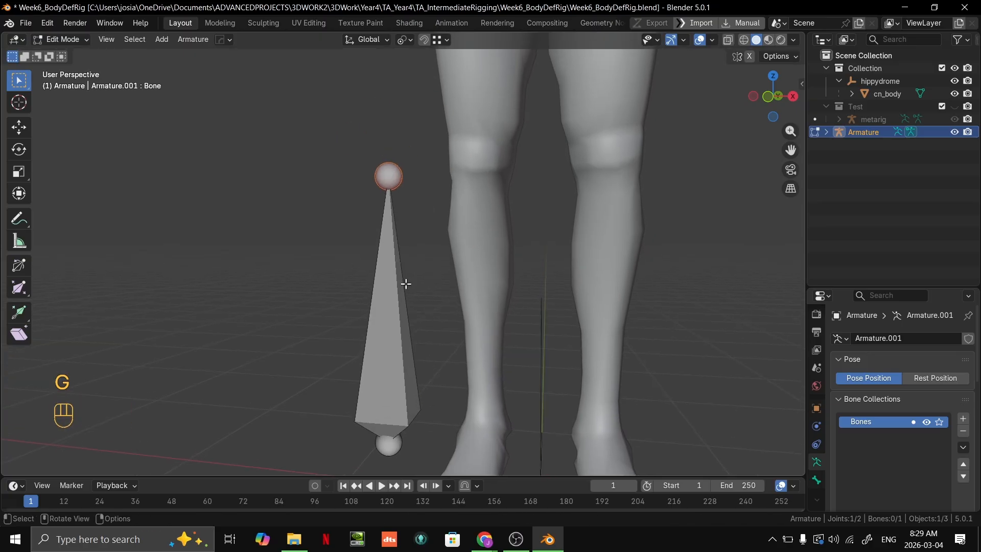
middle_drag(386, 187, 509, 244)
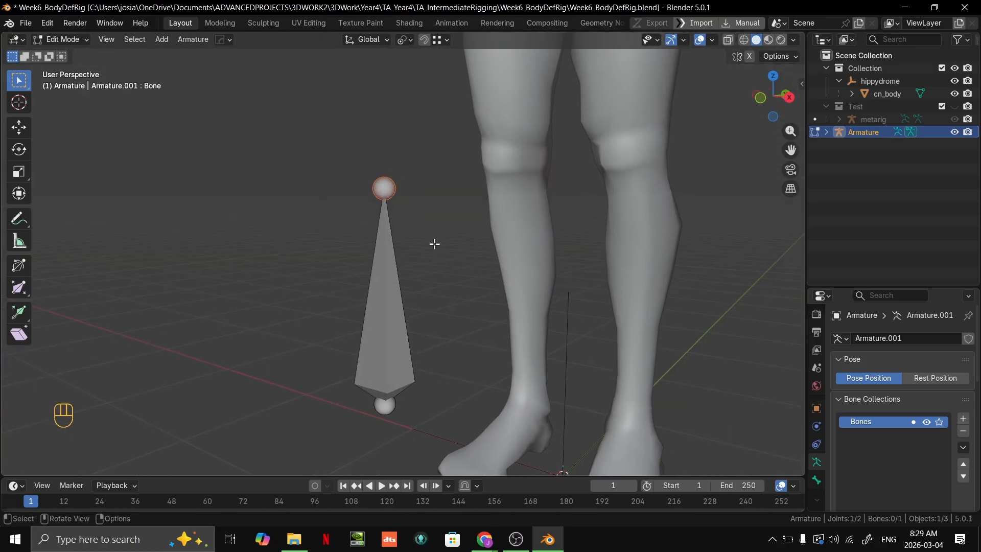
middle_drag(435, 244, 390, 281)
shift+middle_drag(512, 276, 488, 212)
scroll(488, 212, down, 2)
middle_drag(521, 258, 455, 277)
key(ctrl+z)
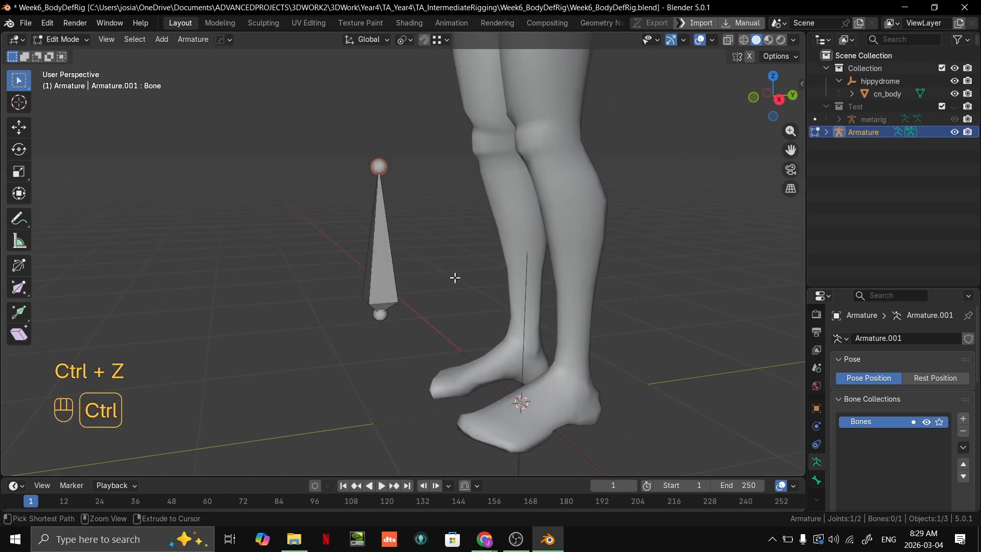
key(ctrl+z)
key(ctrl+z)
key(ctrl+shift+z)
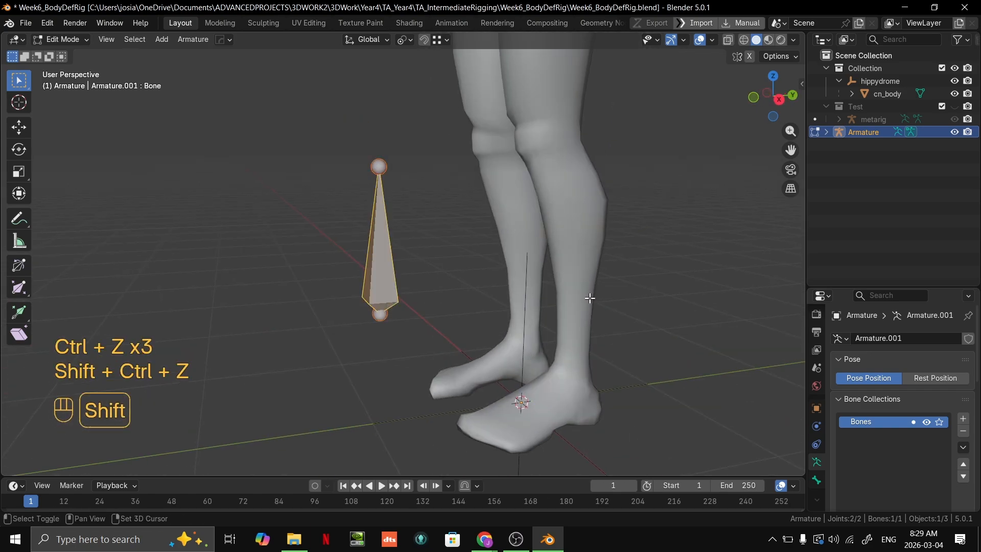
shift+middle_drag(590, 298, 498, 228)
key(ctrl+z)
key(ctrl+z)
key(ctrl+z)
key(ctrl+z)
key(ctrl+z)
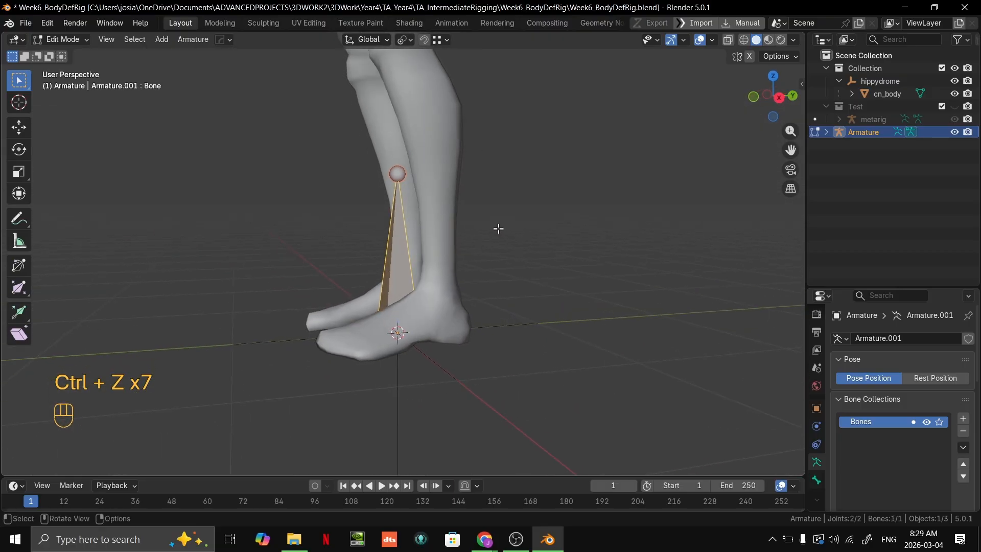
middle_drag(401, 273, 488, 255)
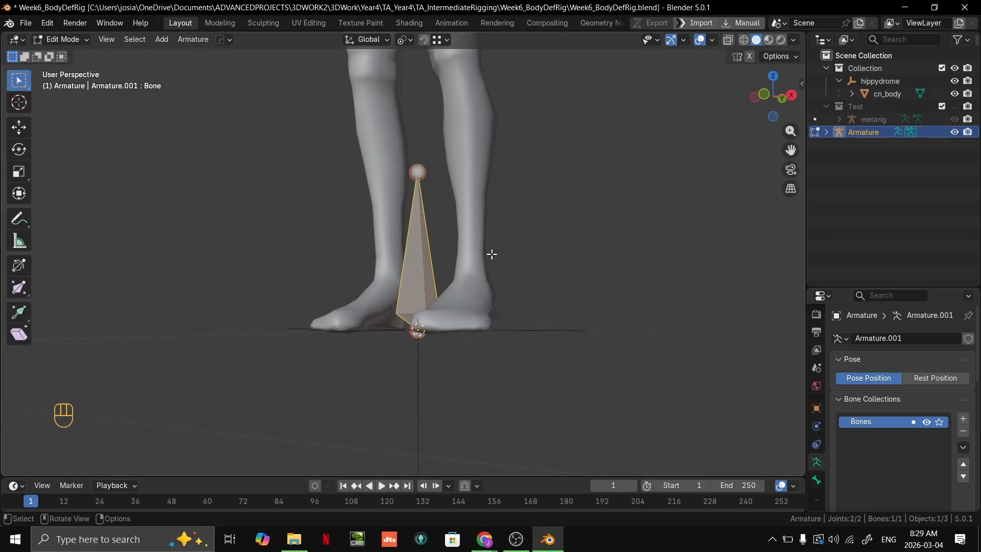
key(r)
key(x)
right_click(494, 251)
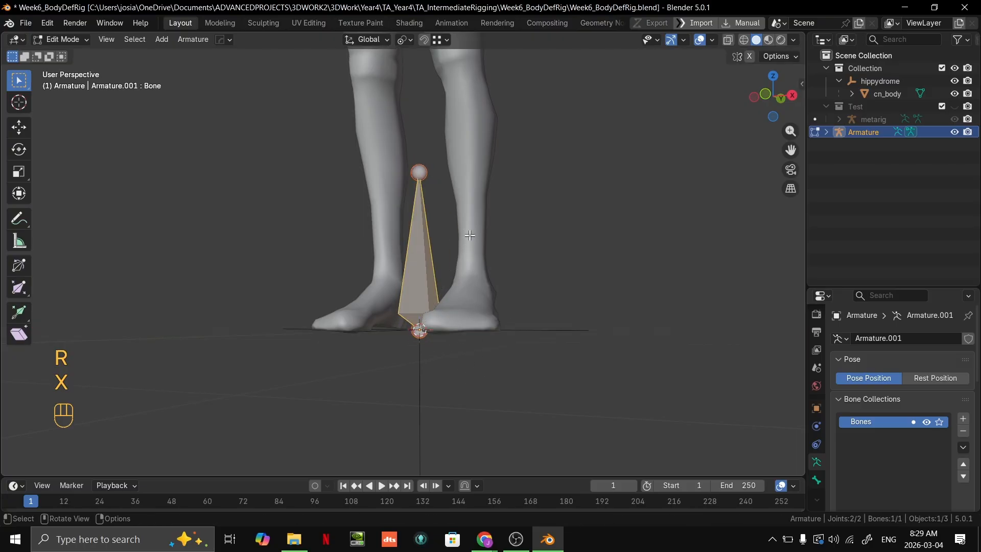
Rotate the whole bone by -90° about the global X axis so it lies along the ground behind the character.
middle_drag(509, 259, 514, 298)
middle_drag(514, 297, 492, 292)
scroll(416, 309, down, 4)
key(r)
key(x)
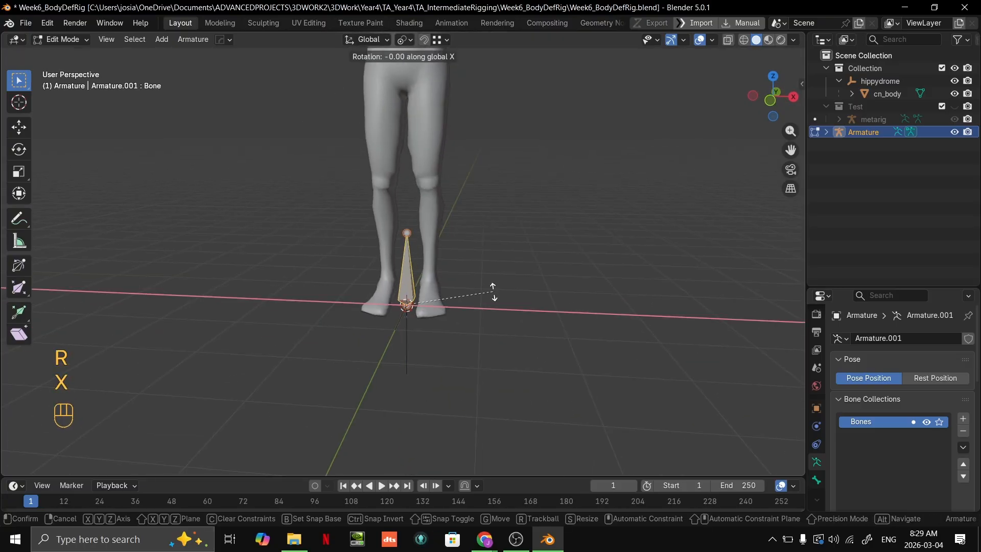
key(9)
key(0)
key(minus)
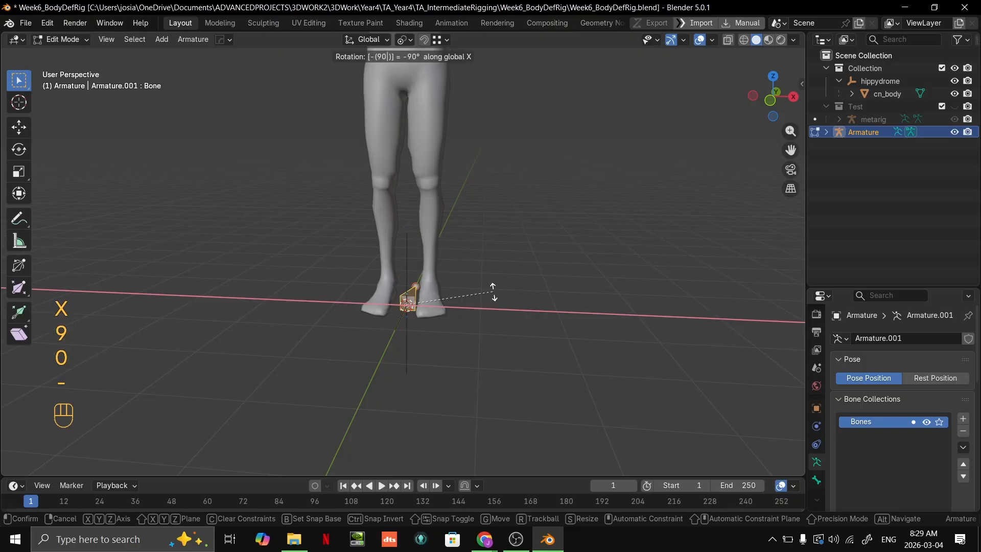
key(Return)
Examine from several angles how the rotated bone lines up with the world Y axis.
middle_drag(493, 291, 435, 281)
scroll(432, 281, up, 5)
scroll(394, 281, down, 5)
scroll(395, 280, up, 2)
scroll(435, 281, up, 5)
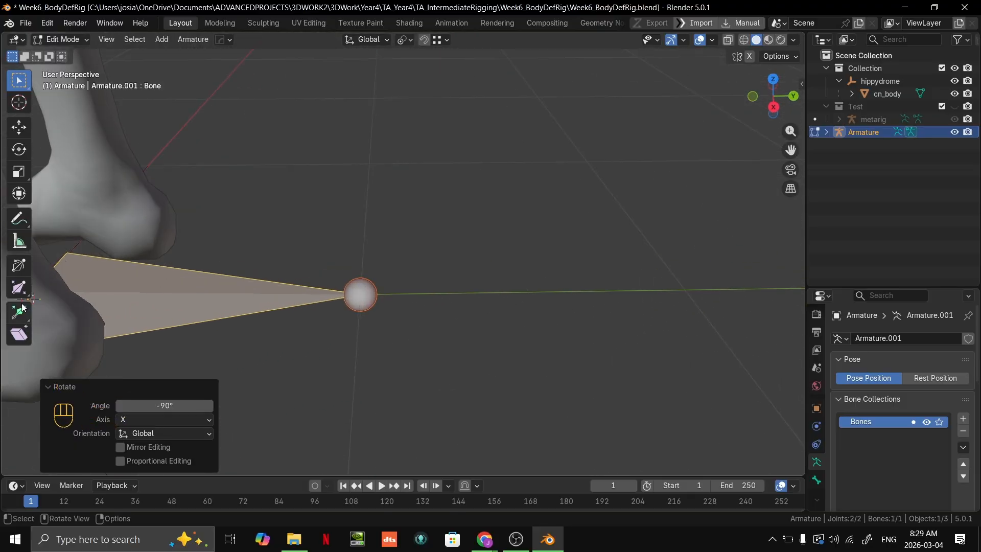
scroll(373, 295, down, 2)
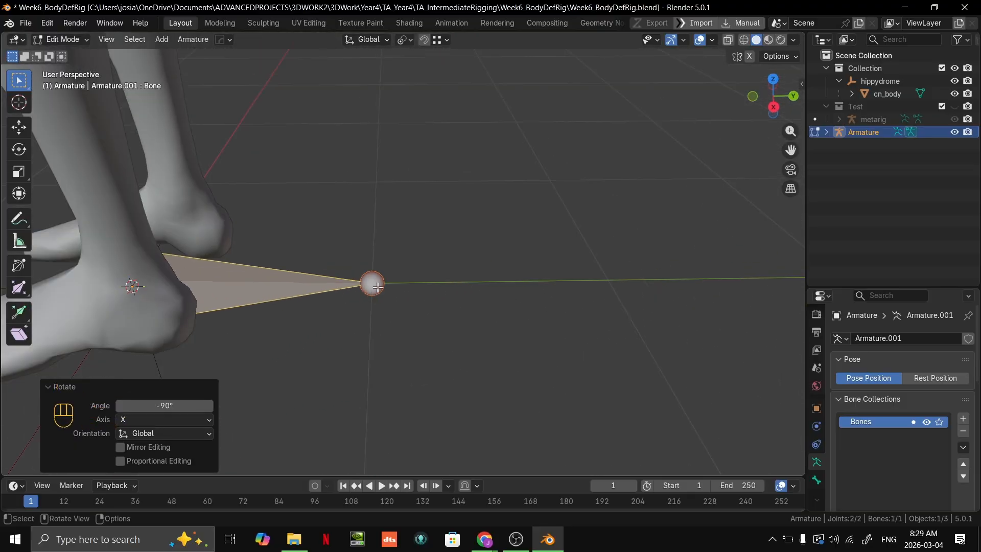
scroll(378, 287, down, 6)
scroll(382, 279, down, 3)
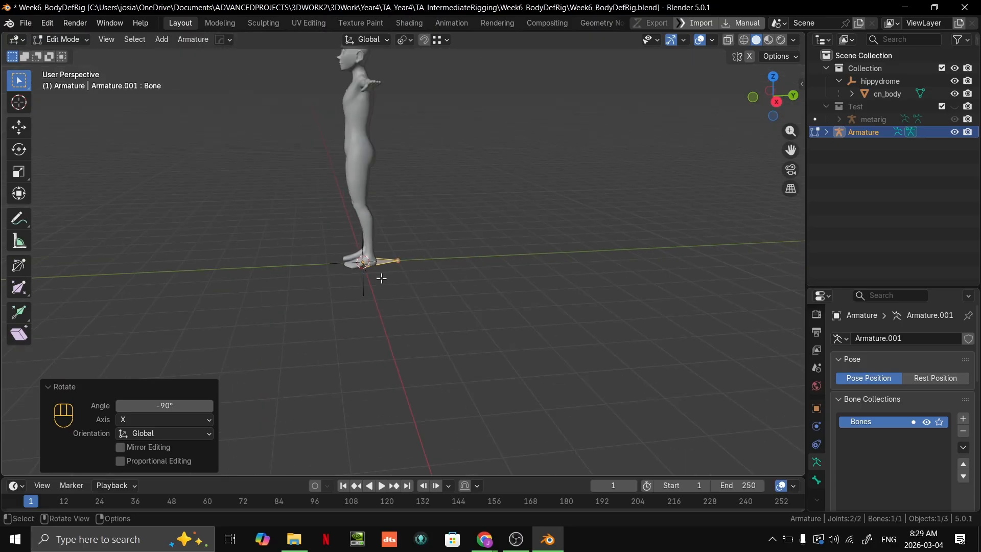
middle_drag(446, 259, 486, 253)
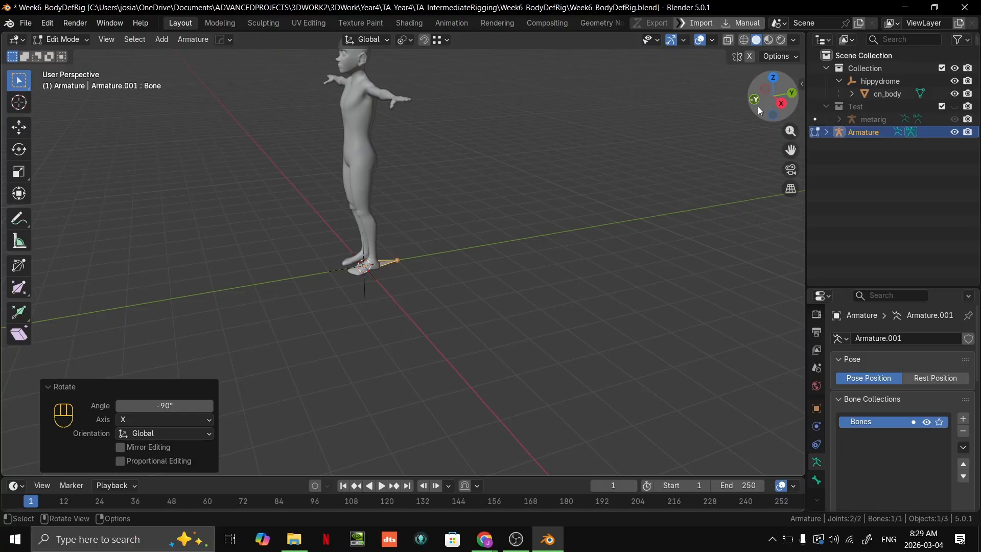
drag(794, 98, 475, 241)
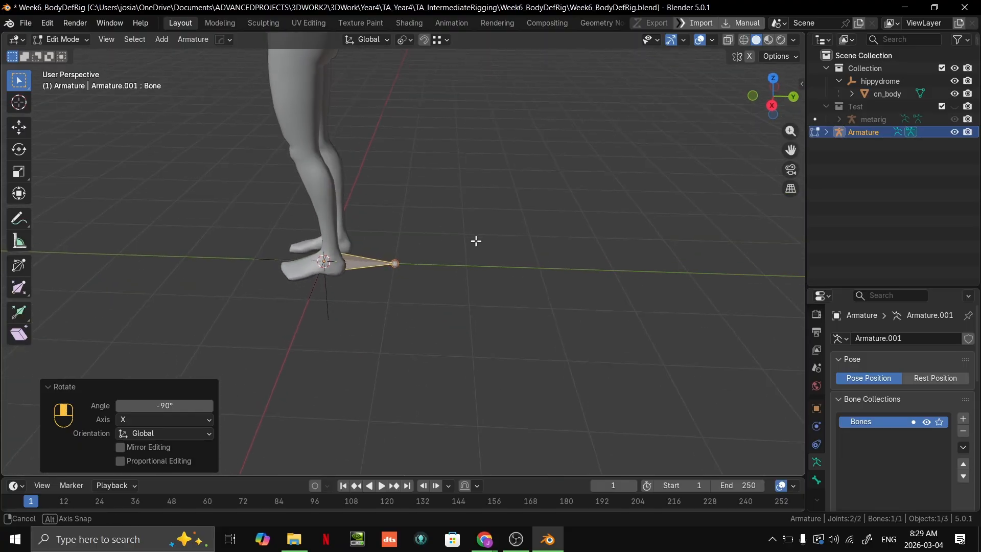
key(g)
right_click(484, 217)
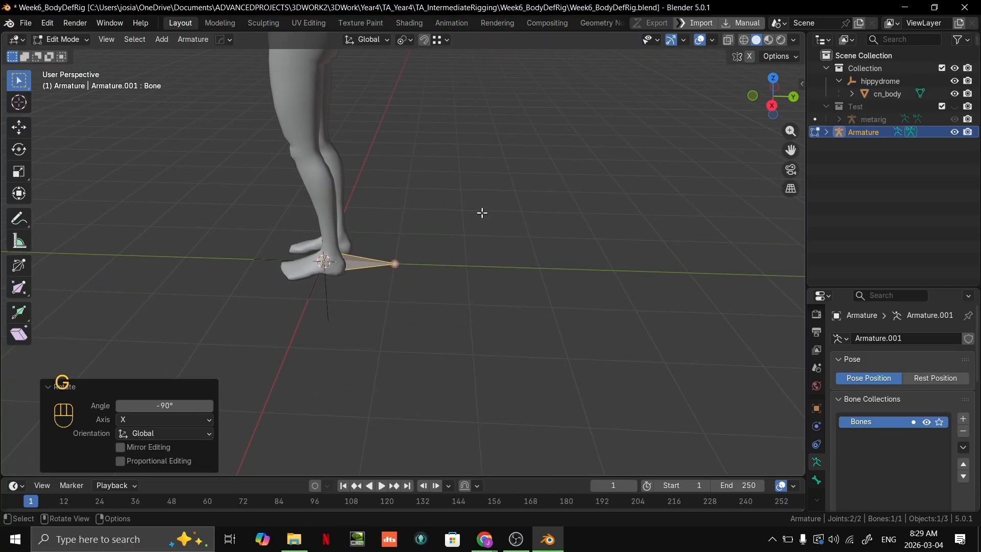
key(g)
right_click(464, 167)
Set the transform orientation to Local and try moving the bone along its local Y axis.
click(383, 40)
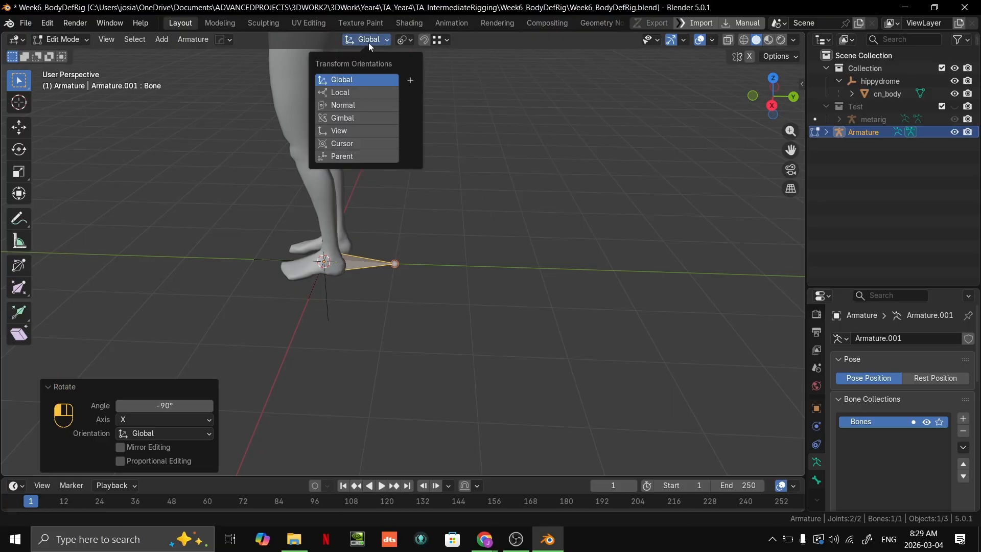
click(352, 93)
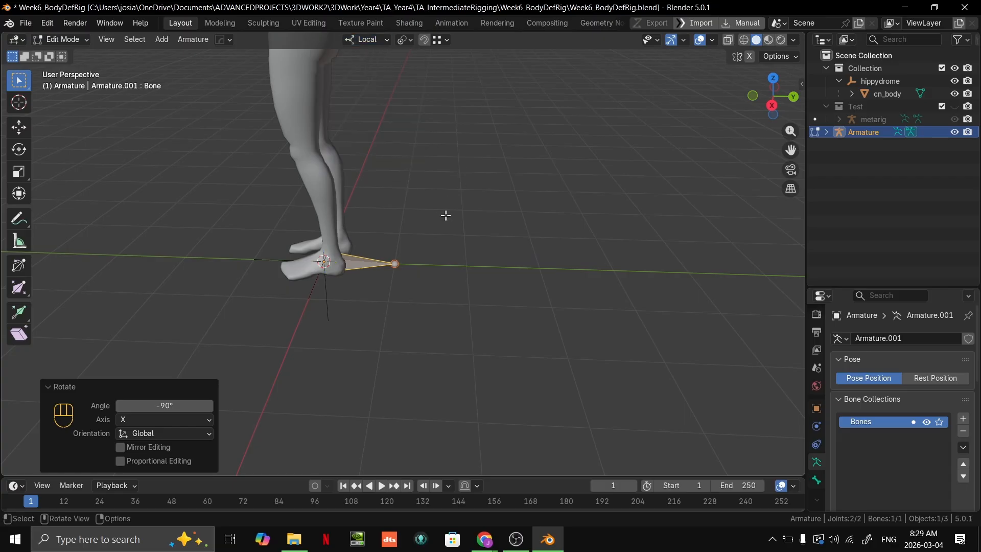
key(g)
key(y)
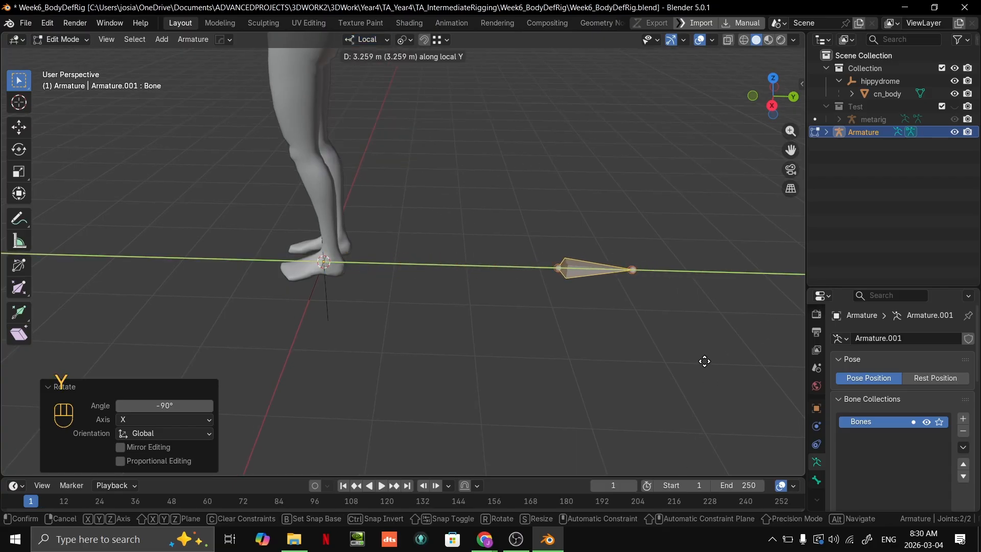
right_click(656, 386)
Examine the flat bone's placement between the character's feet from the front and from behind.
middle_drag(494, 373, 546, 302)
scroll(521, 204, down, 5)
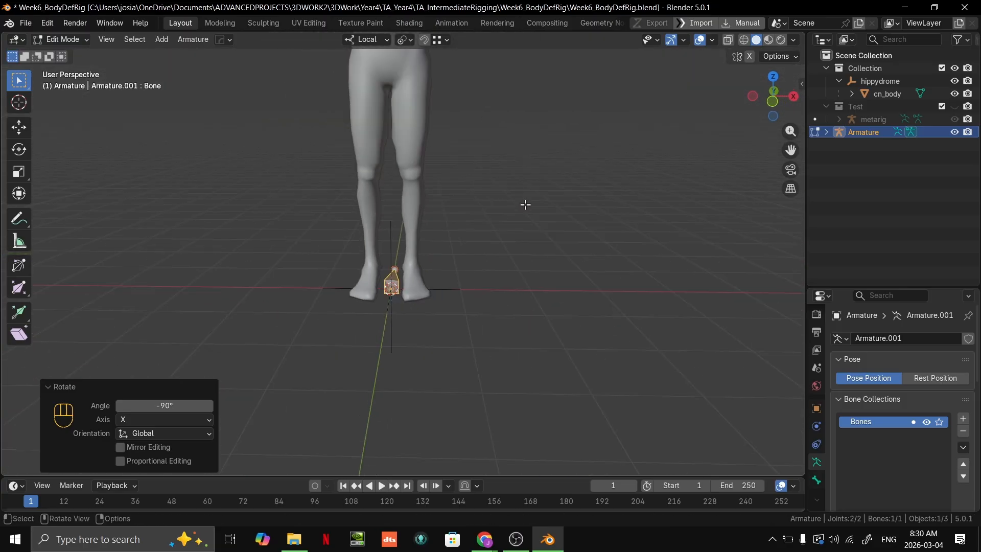
mouse_move(526, 203)
middle_down()
mouse_move(454, 225)
mouse_move(490, 195)
mouse_move(512, 205)
middle_up()
scroll(453, 226, up, 3)
shift+middle_drag(512, 205, 338, 276)
scroll(556, 220, down, 2)
scroll(490, 274, up, 4)
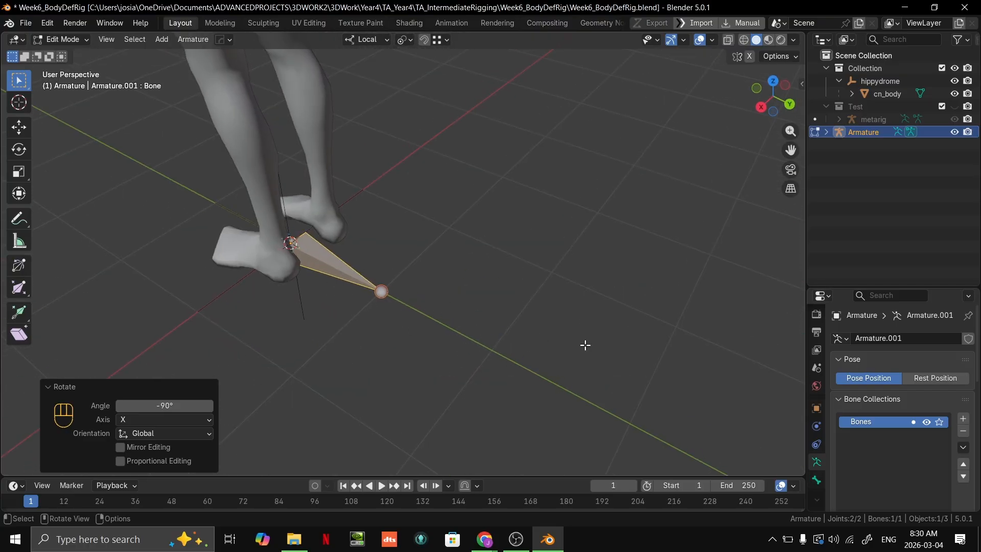
middle_drag(585, 346, 489, 279)
Leave Edit Mode, consult the naming slide, and rename the armature's bone as root.
key(Tab)
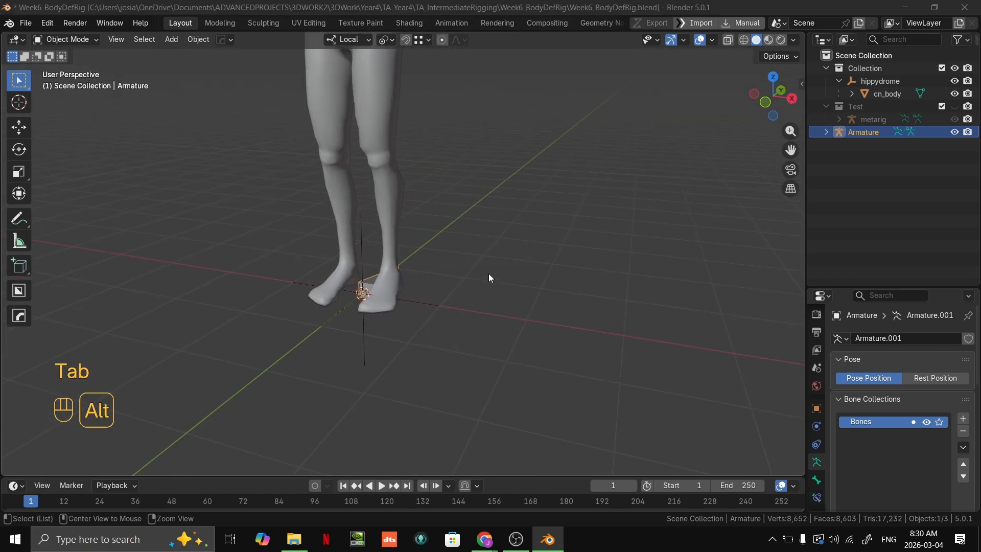
key(alt+Tab)
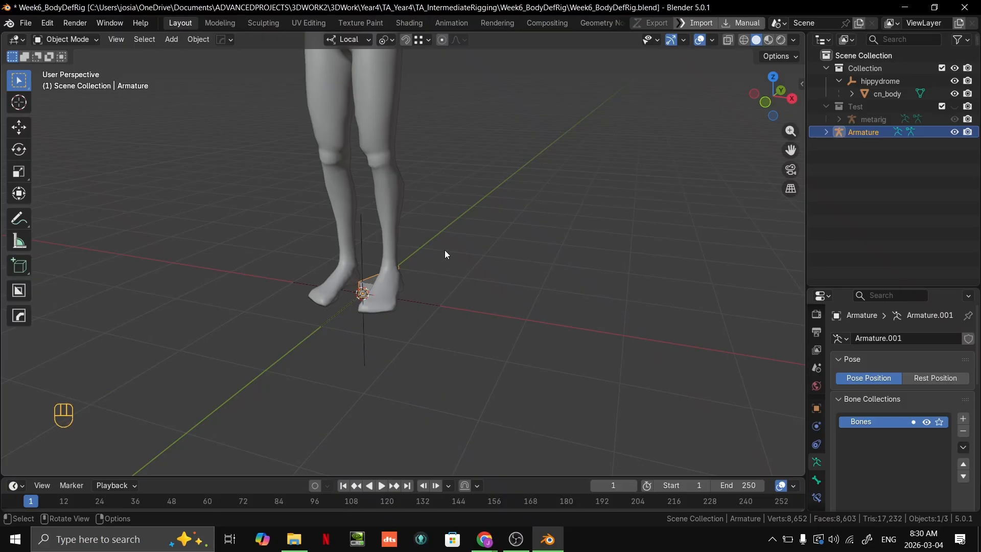
shift+middle_drag(445, 250, 471, 297)
scroll(511, 256, up, 2)
click(826, 132)
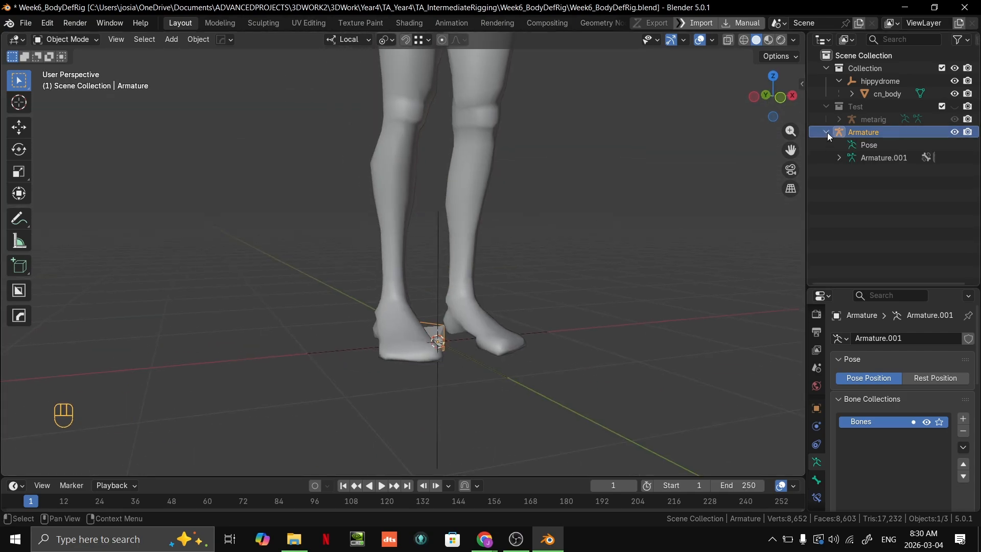
click(839, 157)
double_click(882, 170)
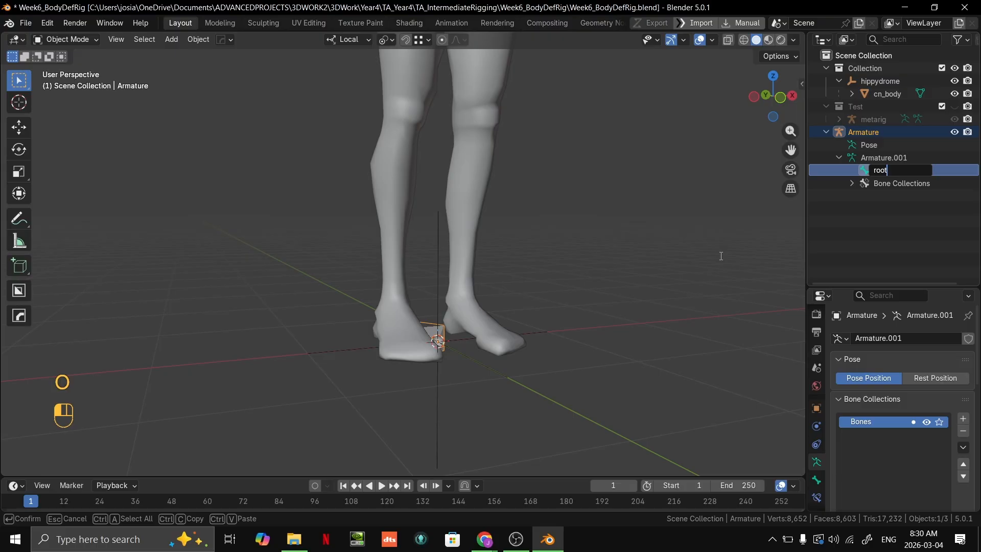
click(712, 156)
Switch to the presentation and read the slides on the root bone, the deformation skeleton parts and twist bones.
middle_drag(712, 156, 503, 245)
middle_drag(443, 174, 546, 269)
scroll(517, 240, up, 1)
key(alt+Tab)
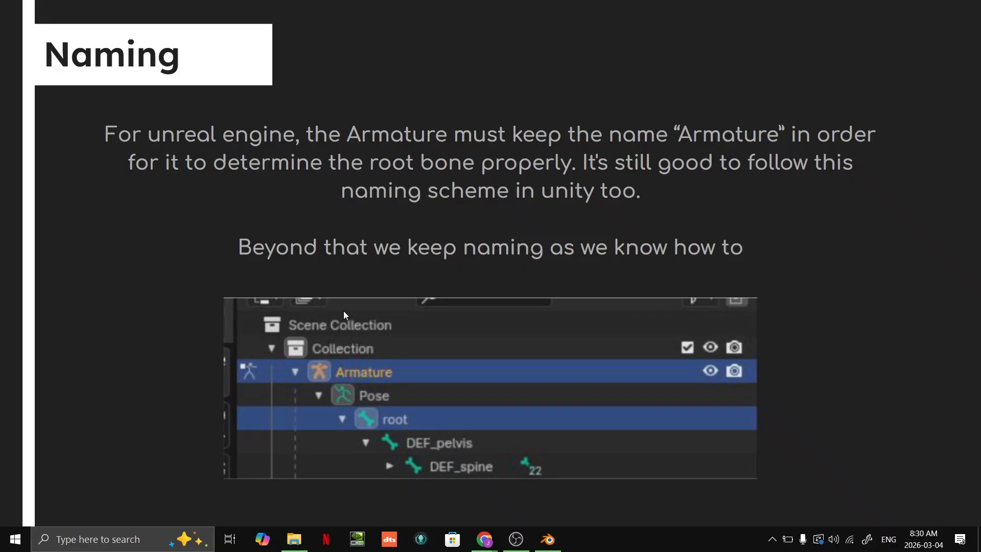
click(590, 291)
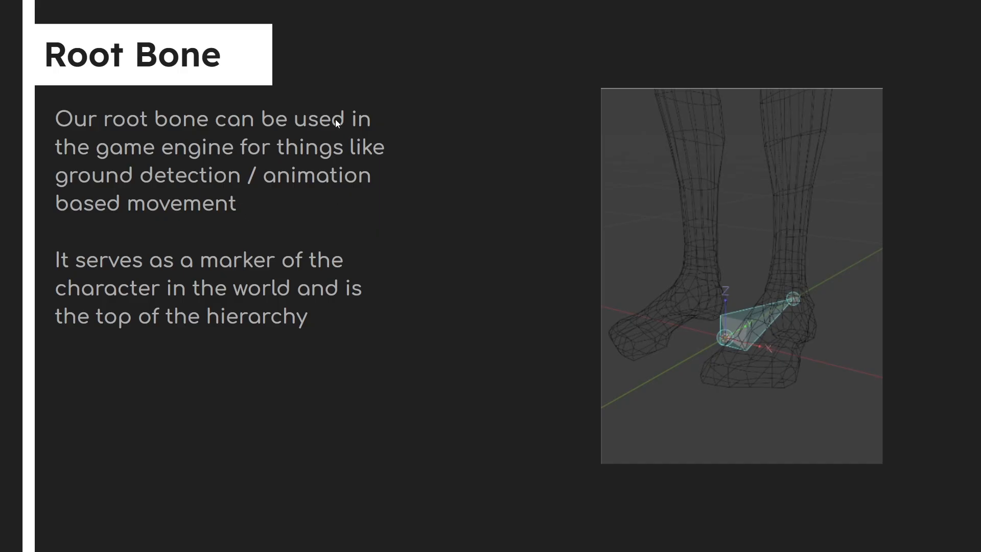
key(Right)
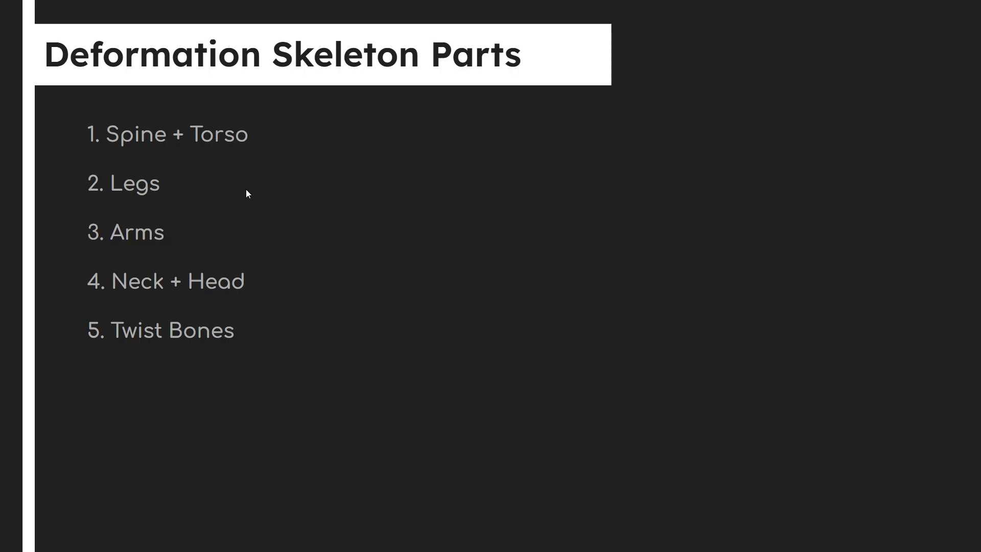
click(264, 192)
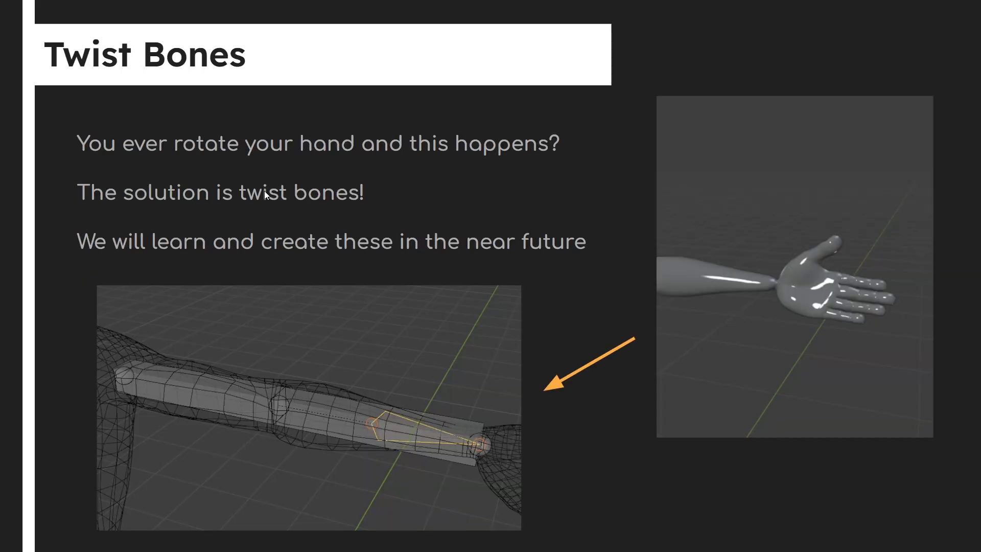
click(307, 211)
Switch back to Blender and enter Edit Mode on the armature with the full character in view.
key(alt+Tab)
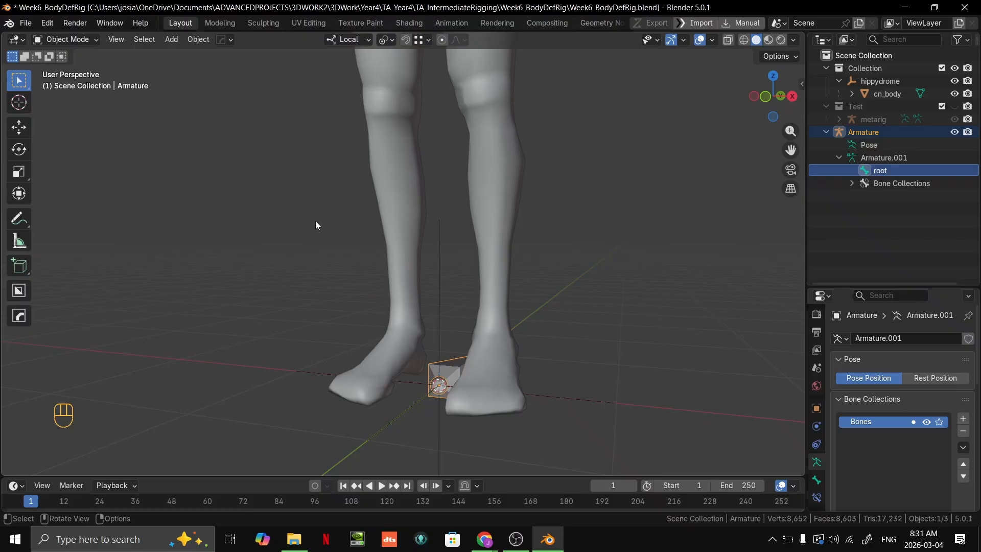
scroll(358, 235, down, 3)
middle_drag(491, 258, 396, 282)
shift+middle_drag(396, 282, 422, 322)
key(Tab)
scroll(385, 399, down, 4)
scroll(450, 365, up, 1)
middle_drag(477, 335, 464, 331)
shift+middle_drag(465, 331, 465, 354)
shift+middle_drag(467, 311, 478, 322)
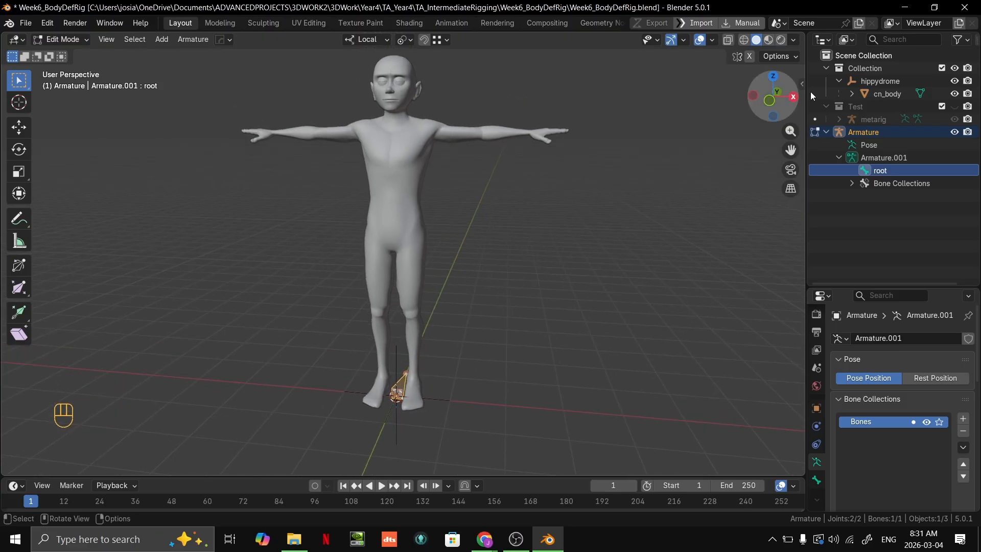
Display the character as a wireframe with X-ray enabled.
click(744, 43)
click(756, 40)
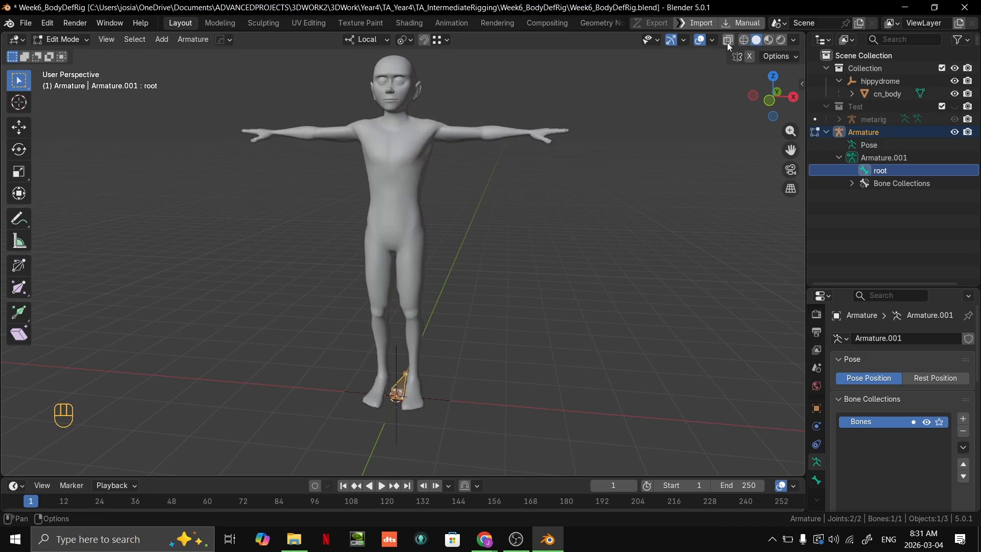
click(727, 42)
click(744, 43)
mouse_move(665, 103)
middle_down()
mouse_move(469, 168)
mouse_move(519, 182)
mouse_move(482, 296)
mouse_move(532, 230)
mouse_move(611, 175)
mouse_move(537, 191)
mouse_move(596, 168)
mouse_move(679, 90)
middle_up()
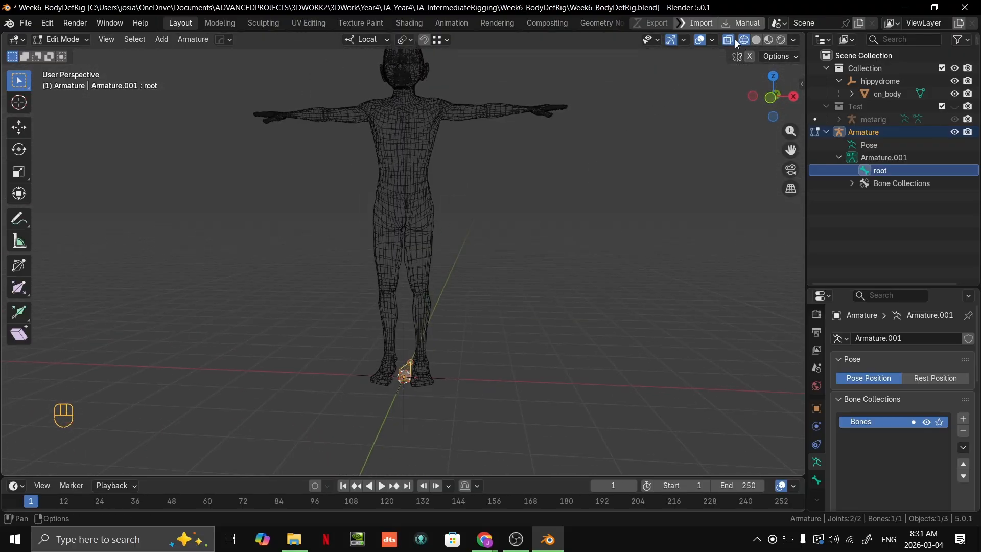
middle_drag(533, 255, 493, 291)
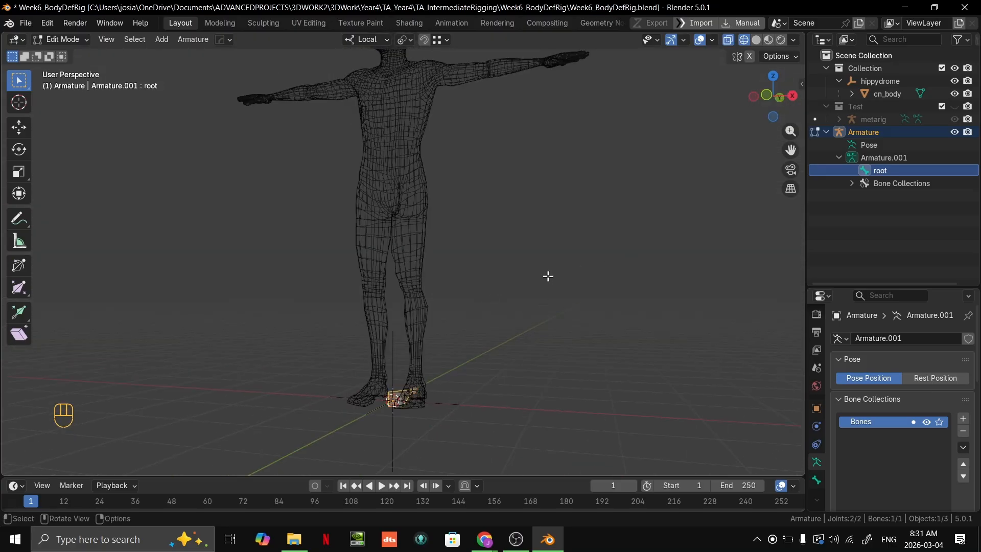
middle_drag(548, 276, 511, 369)
Try duplicating the root bone 3.0054 m up along global Z to the pelvis, viewed from the right side.
key(shift+d)
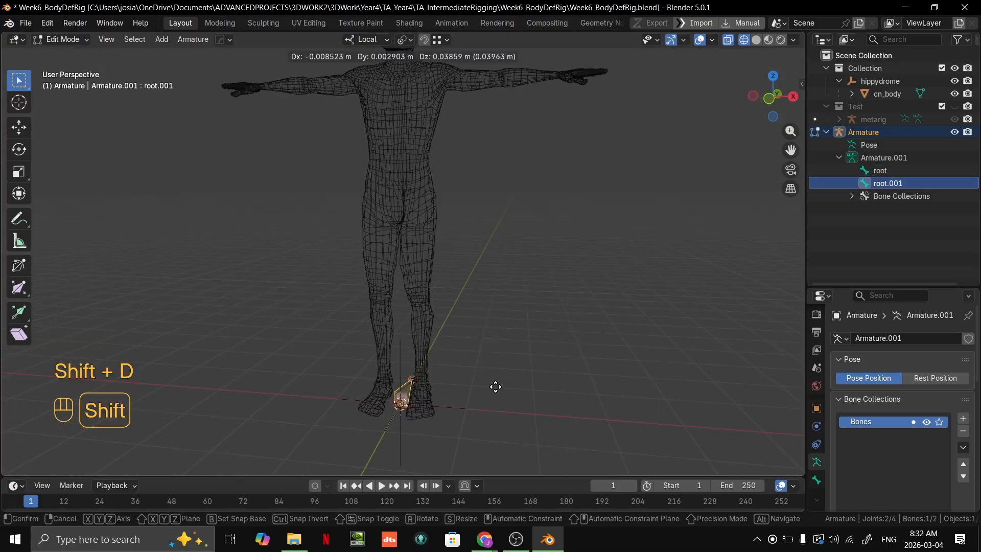
key(z)
key(z)
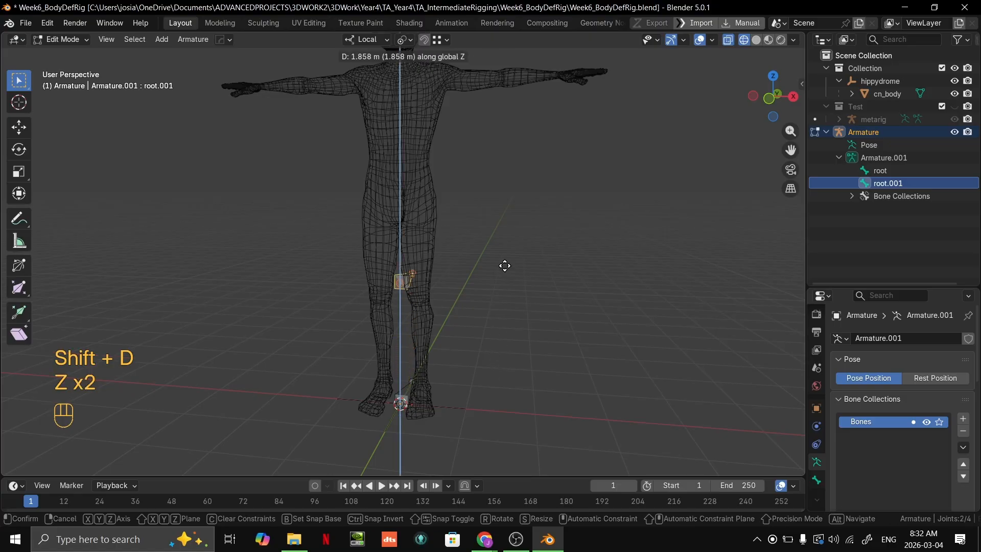
click(521, 195)
key(grave)
click(563, 260)
scroll(584, 291, down, 4)
middle_drag(583, 291, 495, 300)
key(grave)
click(450, 261)
key(grave)
click(710, 249)
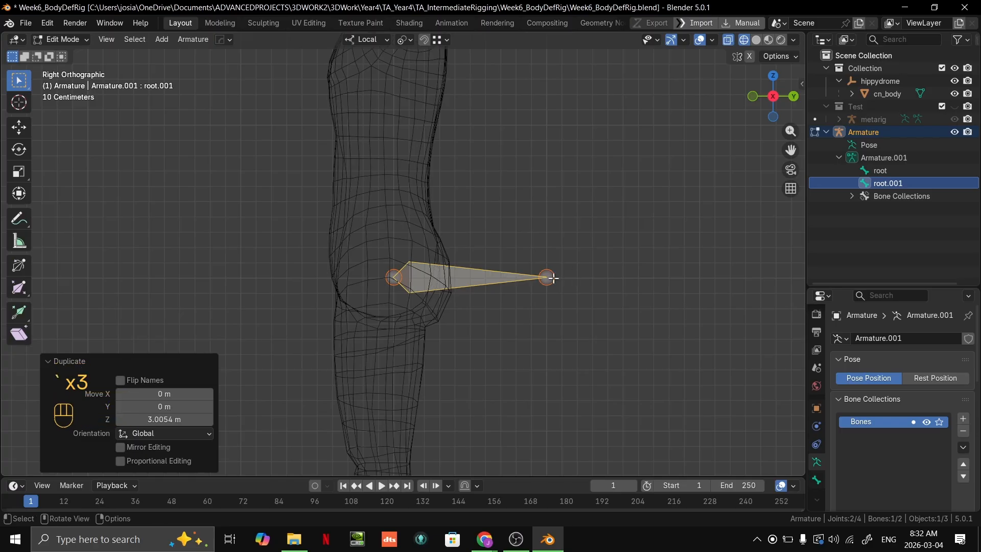
Undo the duplication of the root bone, leaving the root bone in place.
scroll(562, 252, down, 5)
key(ctrl+z)
scroll(576, 229, down, 2)
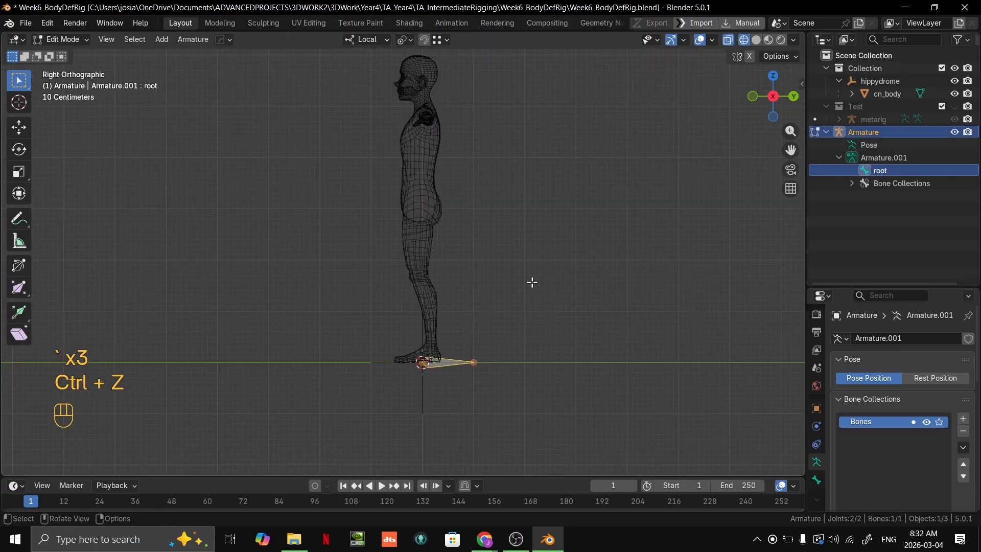
key(g)
right_click(578, 306)
Add a new bone to the armature at the world origin and select the whole bone.
key(shift+a)
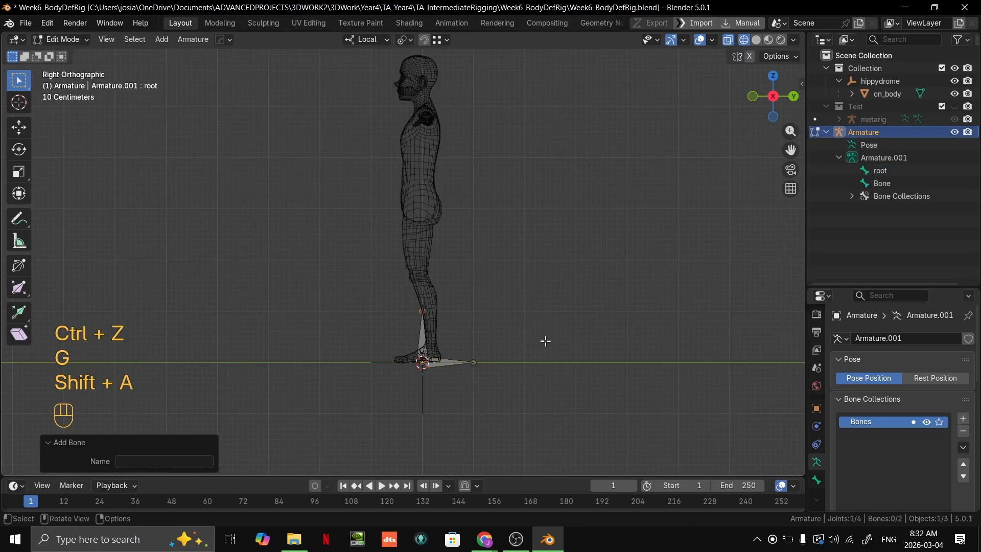
shift+middle_drag(455, 411, 482, 357)
scroll(482, 357, up, 4)
middle_drag(513, 262, 520, 332)
click(414, 350)
scroll(511, 327, down, 1)
Move the new upright bone from the feet up into the pelvis area in the right side view.
shift+middle_drag(509, 295, 531, 324)
key(grave)
shift+middle_drag(462, 319, 479, 360)
key(grave)
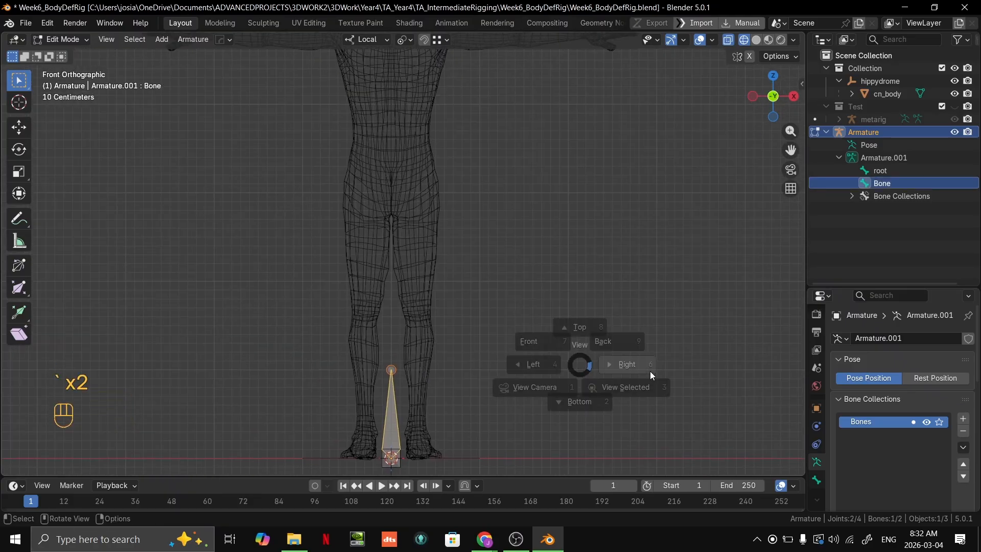
click(650, 371)
key(g)
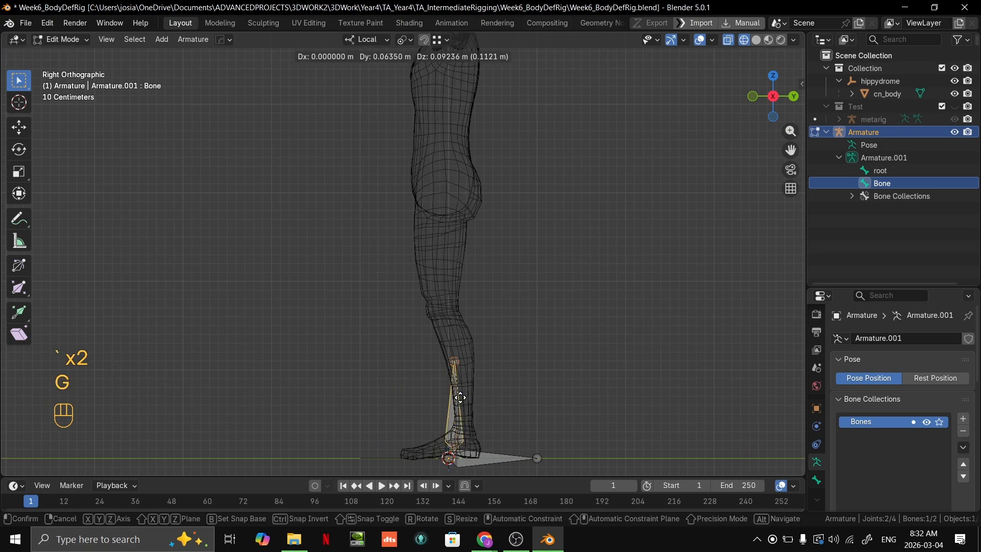
click(468, 265)
shift+scroll(487, 335, up, 3)
scroll(460, 327, up, 3)
Refine the new bone's position in the pelvis, finishing with a -0.00464 m move along Z in the front view.
shift+middle_drag(450, 303, 574, 240)
key(g)
click(467, 274)
scroll(461, 278, up, 2)
key(g)
click(441, 288)
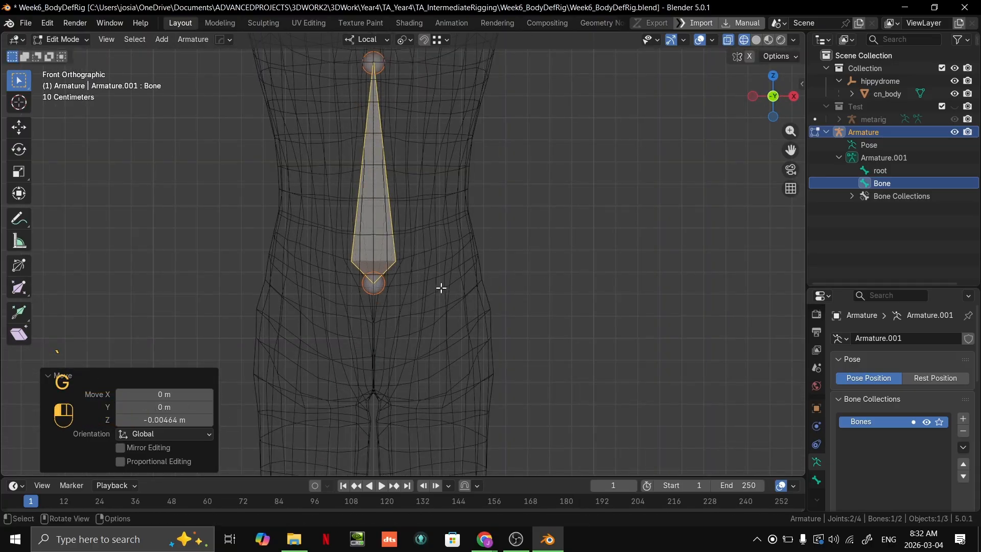
Nudge the pelvis bone by -0.006496 m in Y and 0.00696 m in Z in the right side view.
key(KP_3)
key(g)
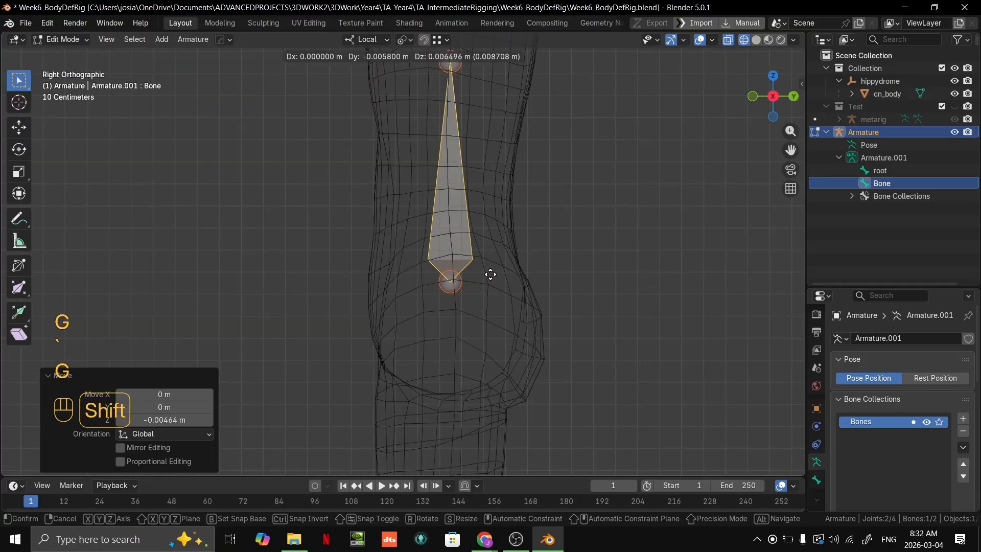
click(489, 276)
Shift the pelvis bone by 0.000334 m in X and -0.019376 m in Z in the front view.
scroll(493, 278, down, 2)
middle_drag(494, 278, 522, 221)
key(g)
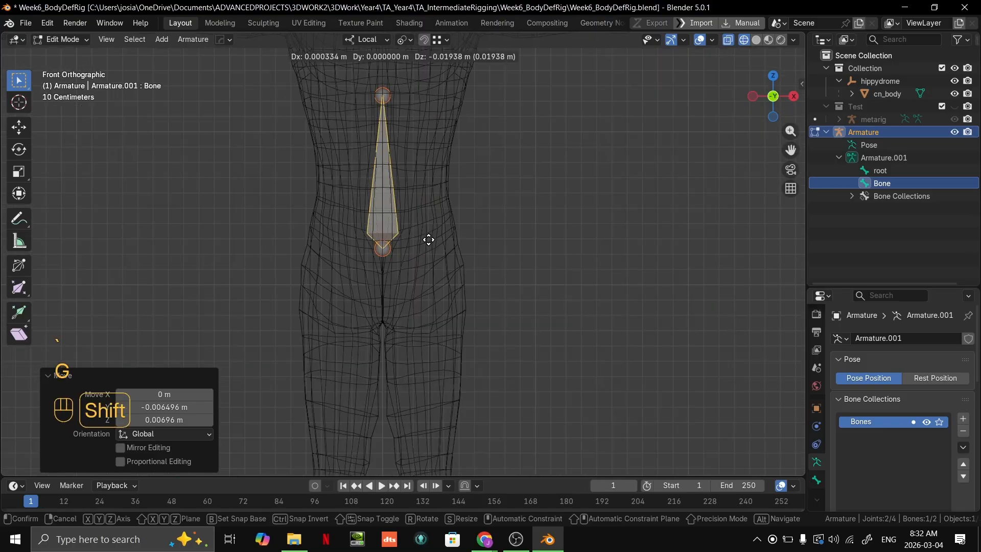
click(430, 238)
shift+middle_drag(429, 216, 464, 281)
scroll(485, 236, down, 1)
Rename the pelvis bone as DEF_hip.
double_click(883, 182)
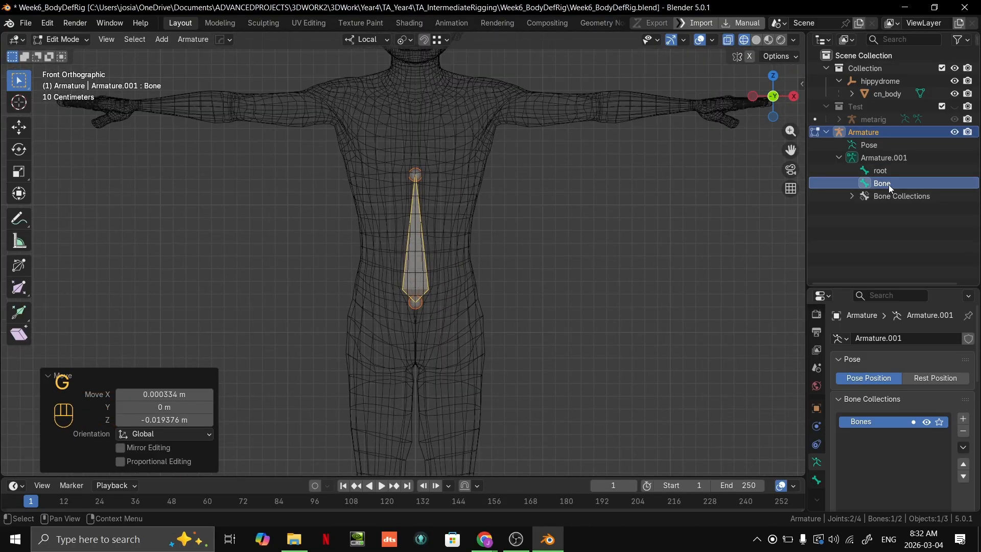
text(DEF_hip)
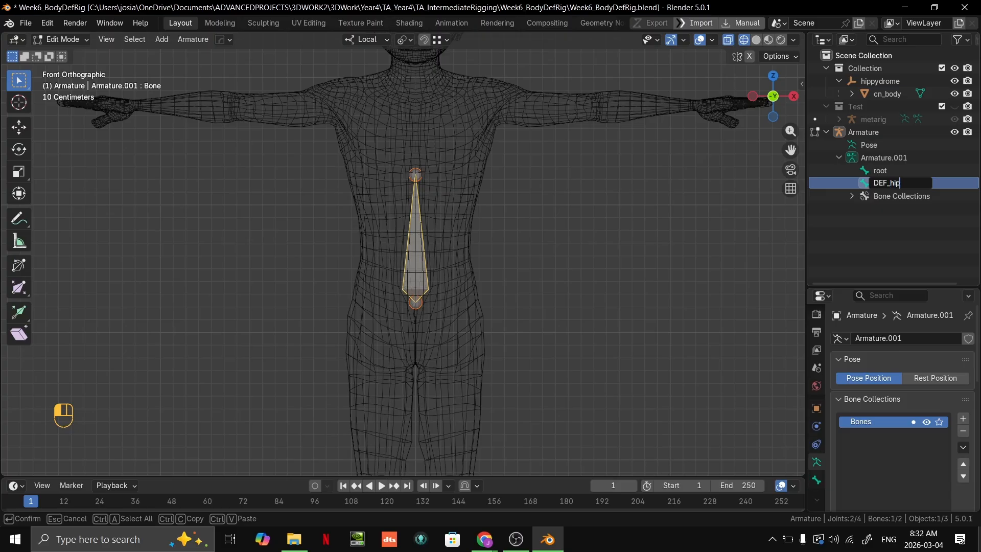
key(Return)
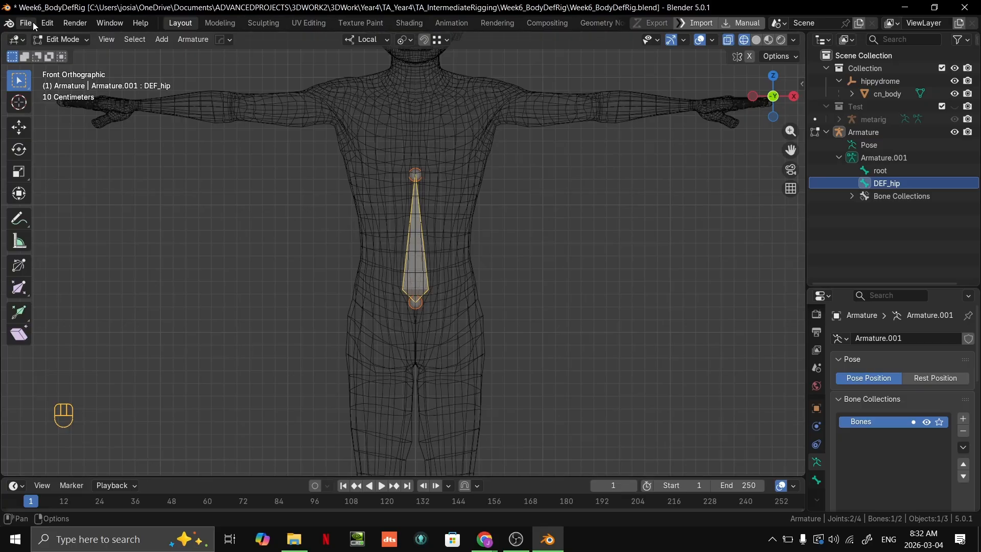
Shorten the hip bone by moving its tip -0.62805 m along local Z in the right side view.
scroll(631, 313, down, 5)
middle_drag(565, 291, 608, 309)
click(593, 326)
scroll(609, 308, up, 2)
middle_drag(540, 271, 377, 232)
key(grave)
scroll(398, 249, up, 2)
click(398, 249)
scroll(395, 225, up, 4)
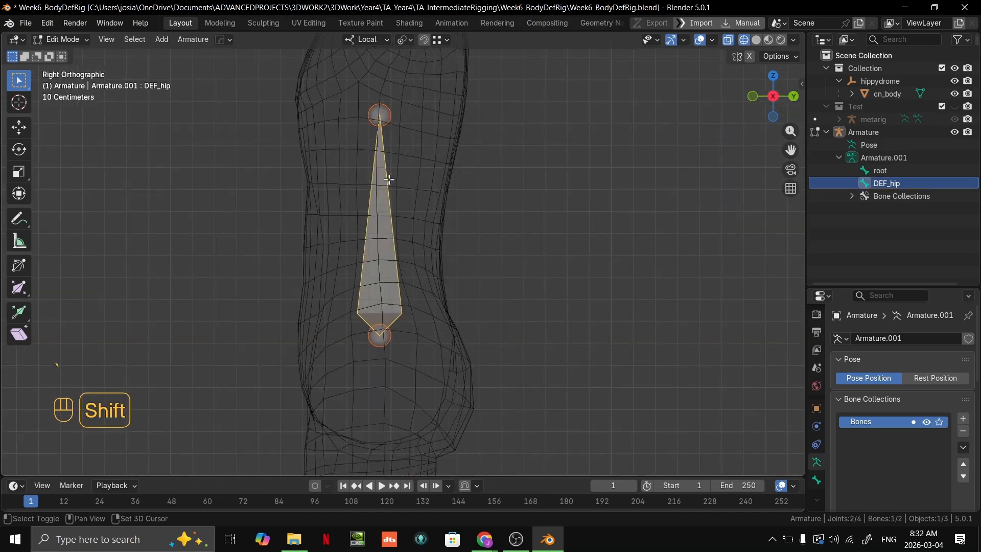
key(Tab)
click(387, 113)
click(388, 113)
key(Tab)
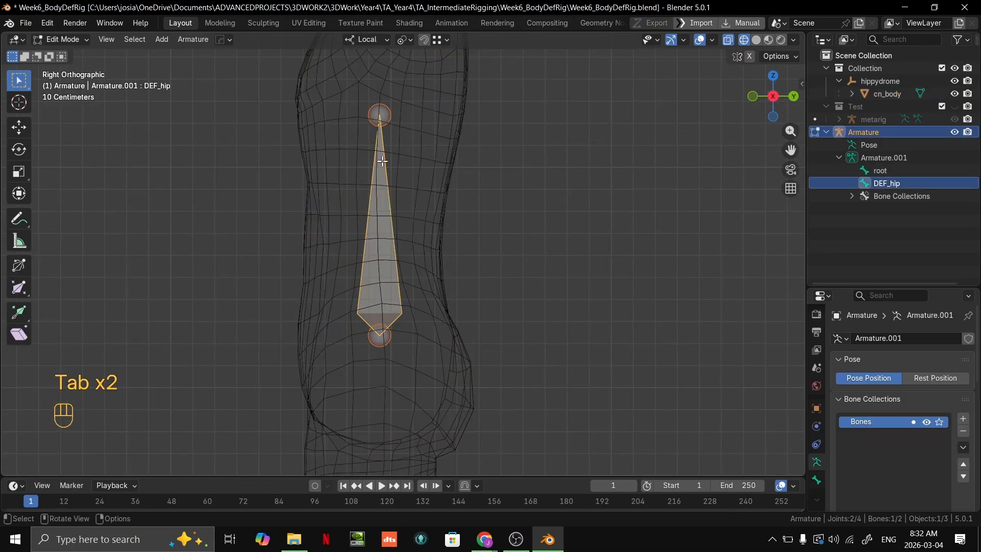
click(381, 118)
key(g)
key(z)
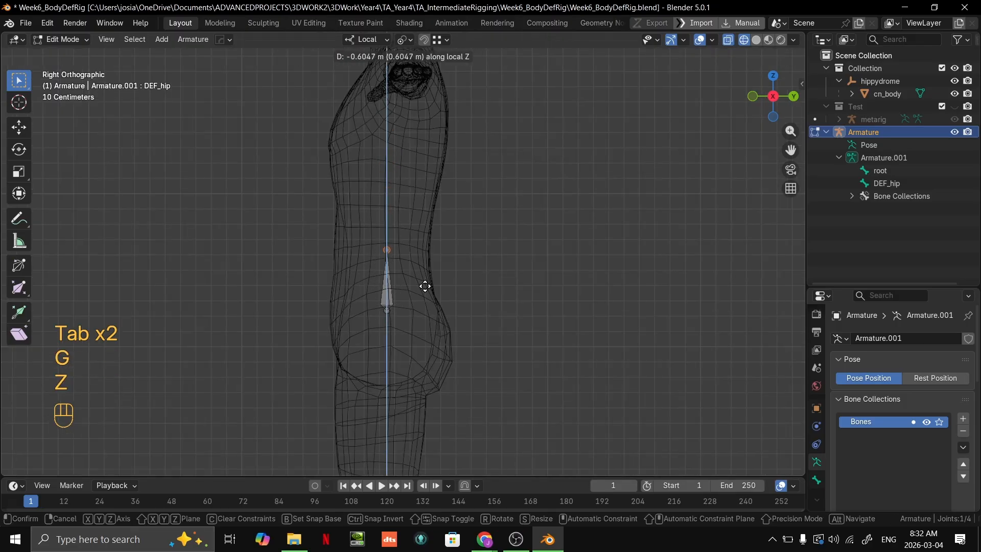
click(428, 288)
scroll(432, 277, up, 4)
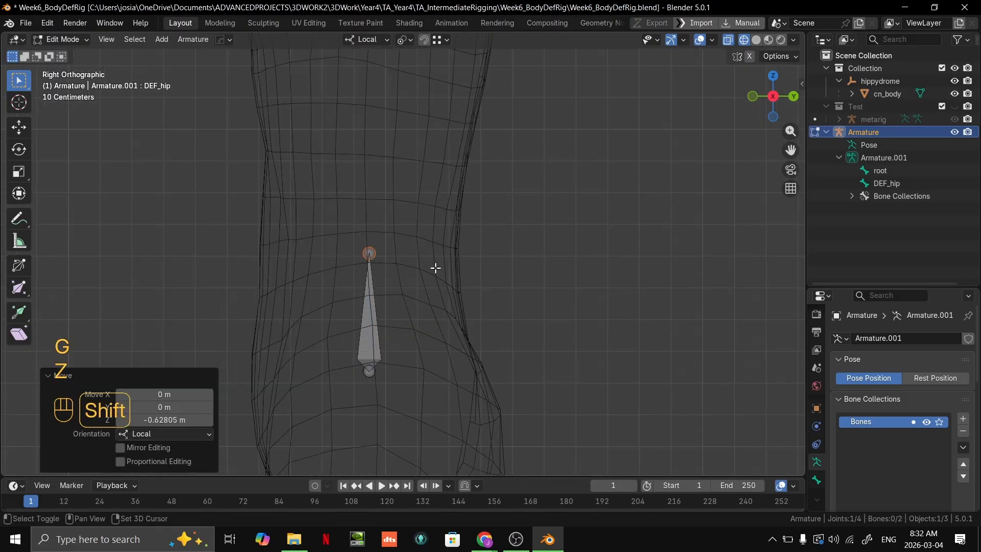
Try shifting the hip bone's tip about -0.024 m along Y toward the front of the body.
scroll(489, 262, down, 4)
shift+middle_drag(436, 267, 501, 255)
scroll(498, 289, up, 1)
scroll(490, 299, up, 2)
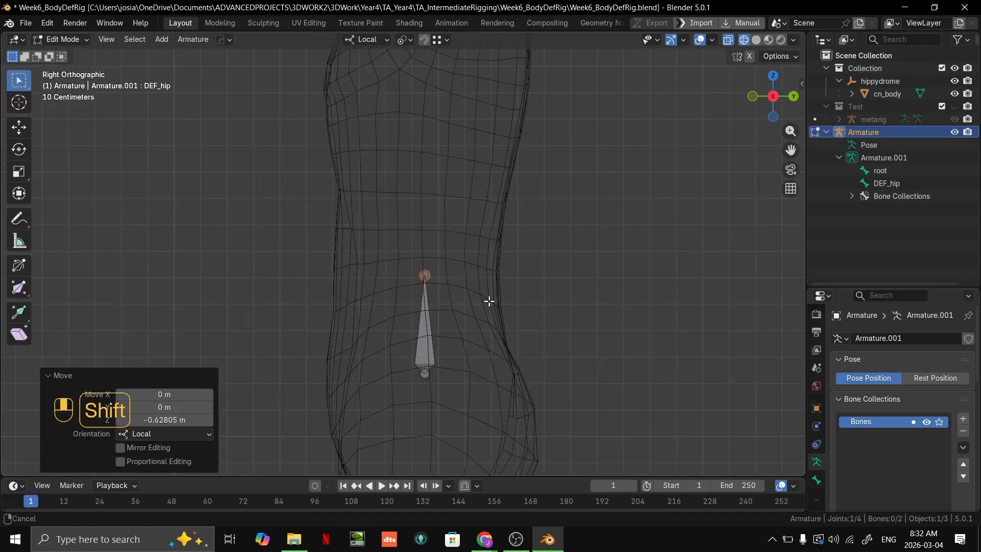
shift+middle_drag(489, 302, 489, 261)
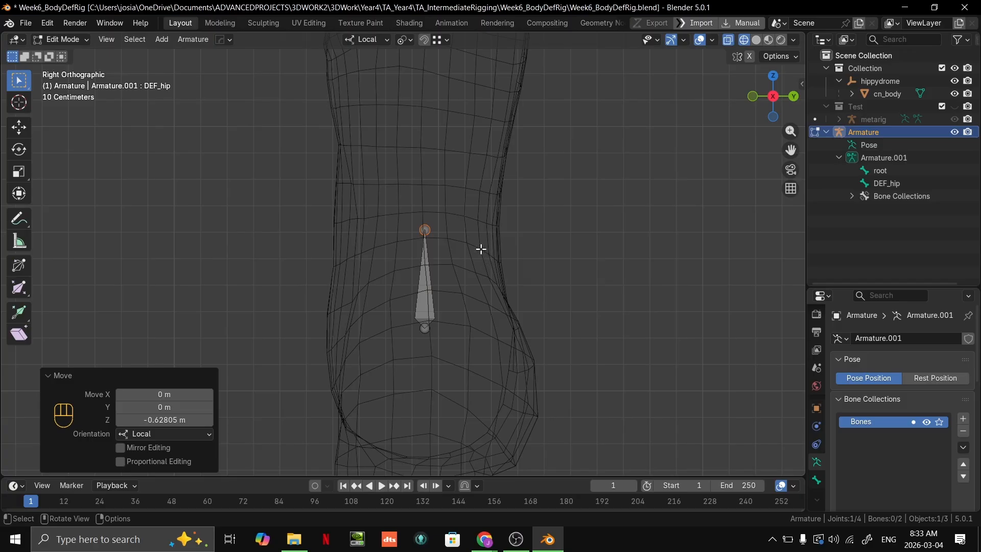
key(g)
right_click(476, 252)
key(g)
key(shift)
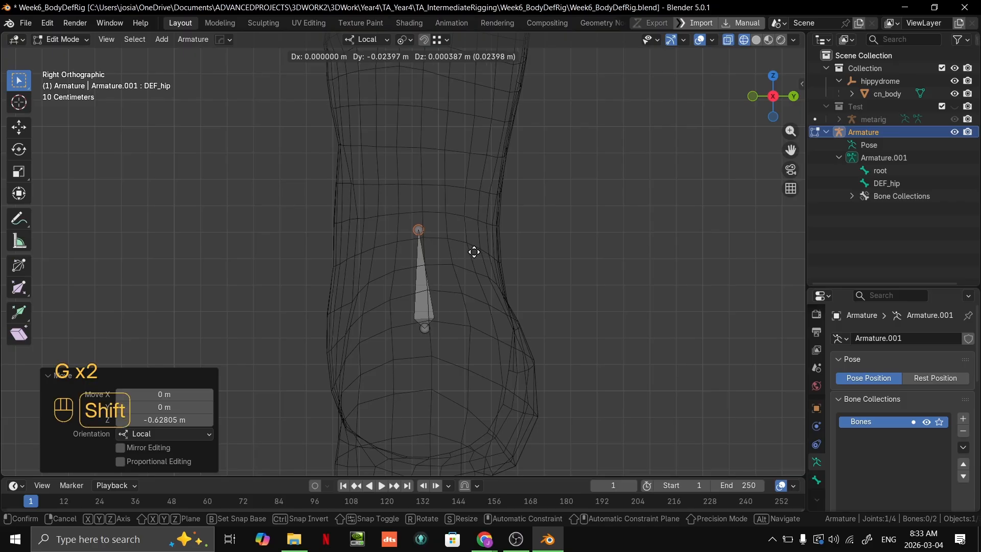
click(474, 252)
Try extruding a chain of three bones from the hip bone's tip up through the torso.
scroll(471, 257, down, 3)
key(e)
click(476, 204)
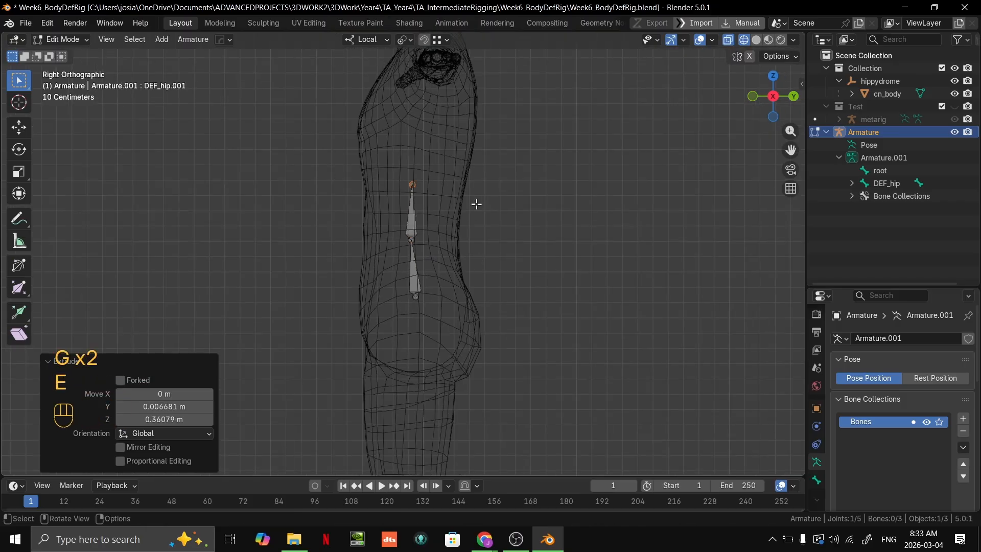
key(e)
click(490, 147)
key(shift)
scroll(492, 205, up, 2)
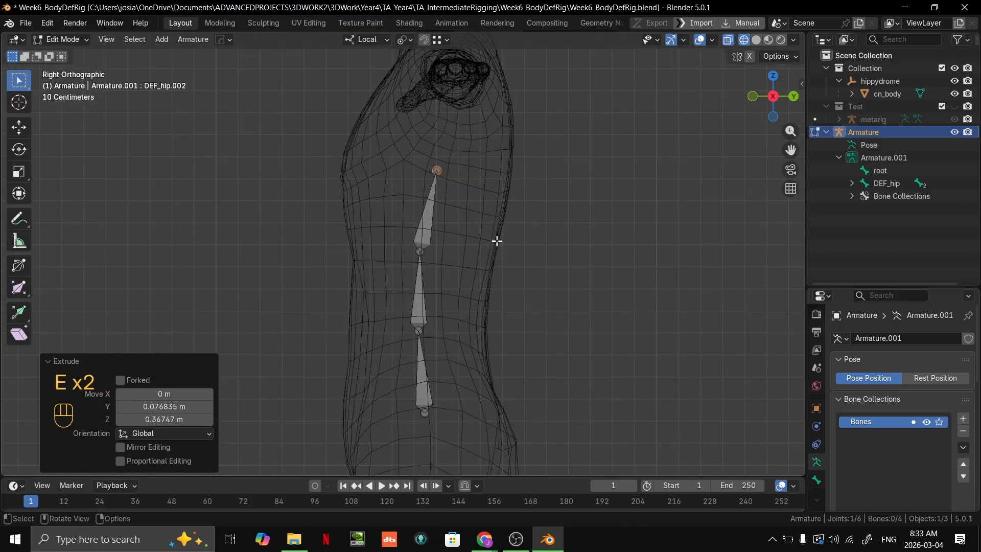
key(e)
click(515, 176)
scroll(506, 245, down, 2)
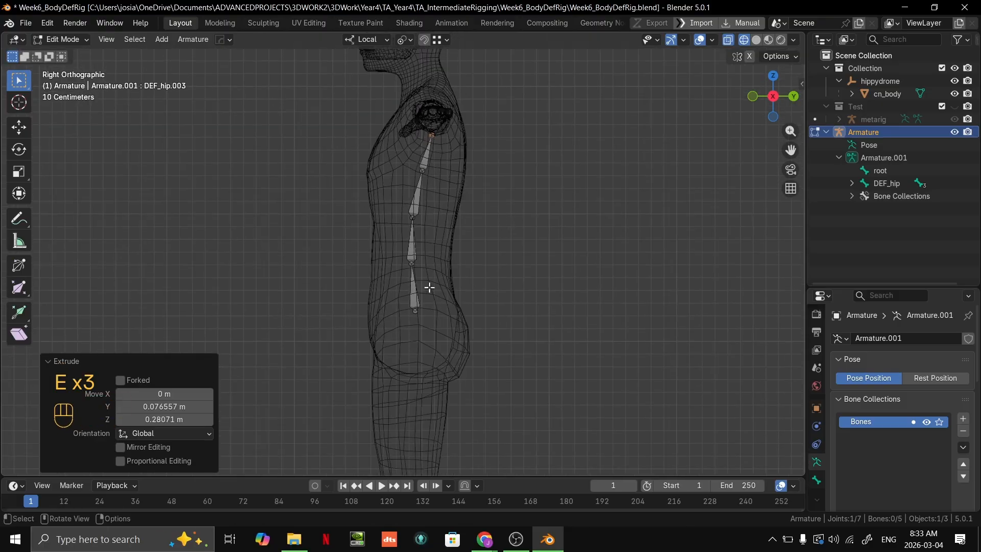
scroll(432, 292, up, 2)
scroll(455, 297, down, 2)
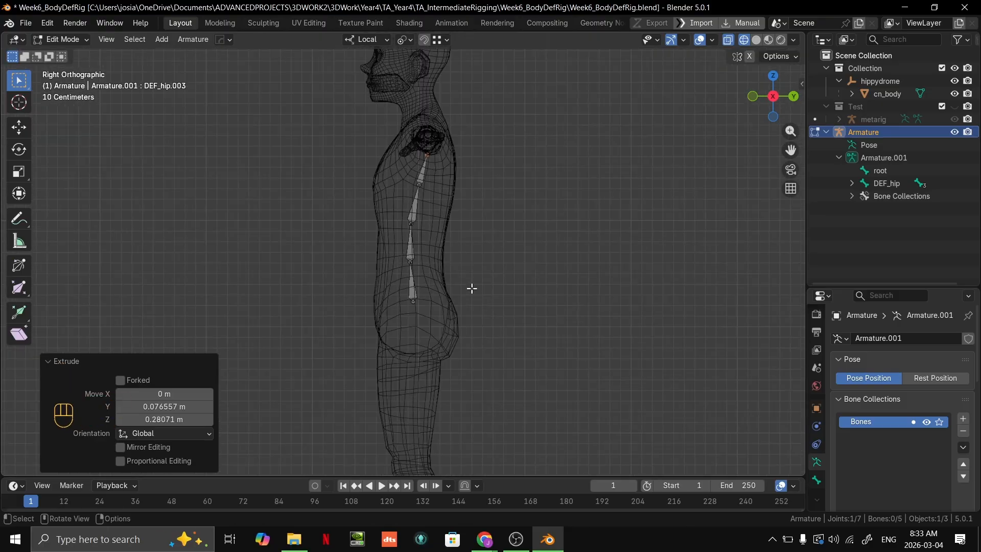
Undo the three spine extrusions and the hip tip's forward shift, and return to the right side view.
middle_drag(470, 286, 615, 265)
key(grave)
click(515, 243)
middle_drag(515, 243, 579, 266)
key(ctrl+z)
key(ctrl+z)
key(grave)
click(534, 252)
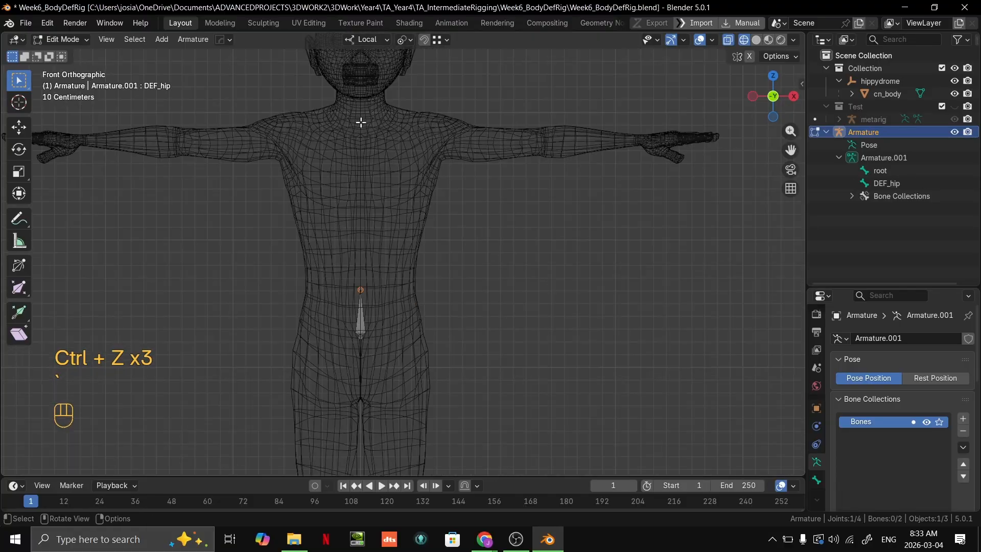
key(grave)
click(780, 254)
key(ctrl+z)
scroll(525, 278, up, 5)
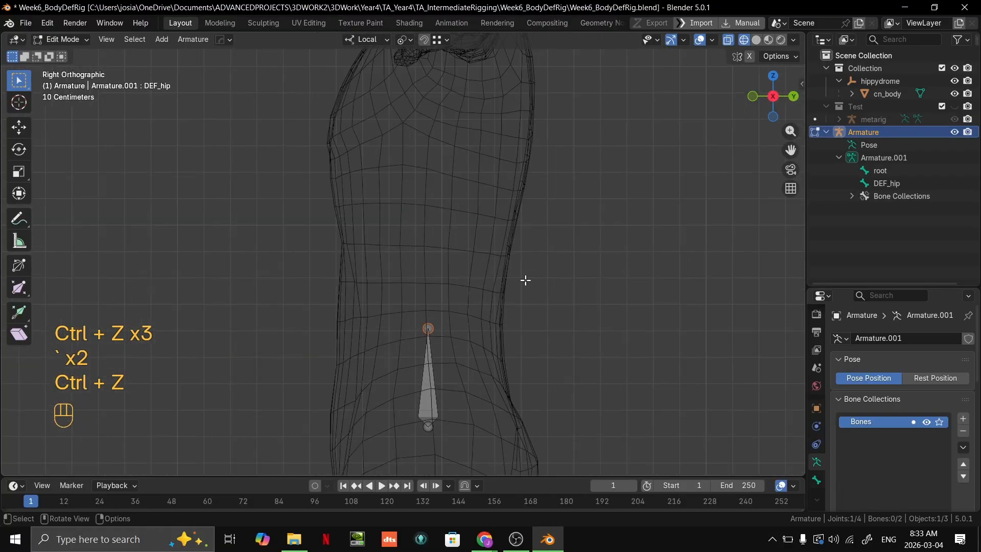
Lengthen the hip bone by raising its tip about 0.14 m along local Z.
key(g)
key(z)
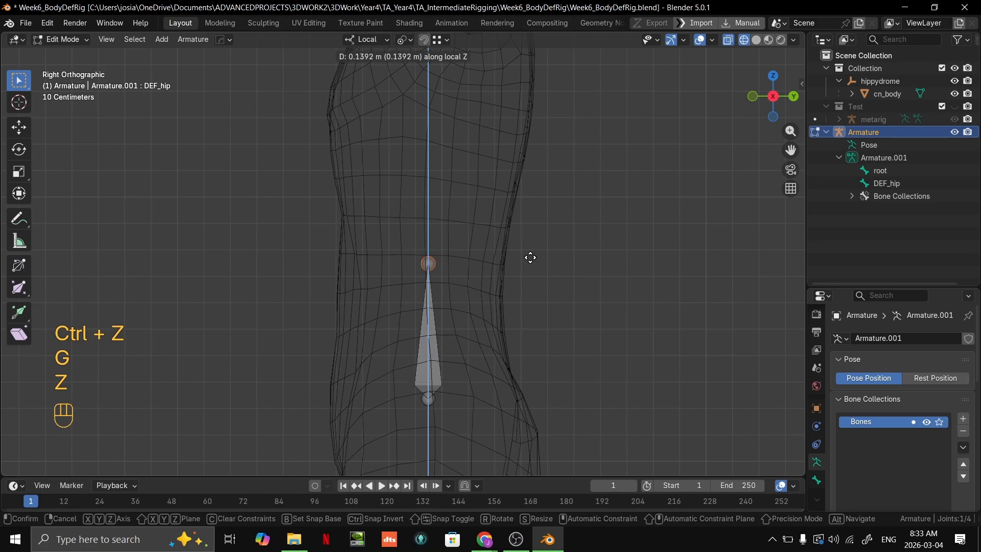
click(530, 257)
click(438, 345)
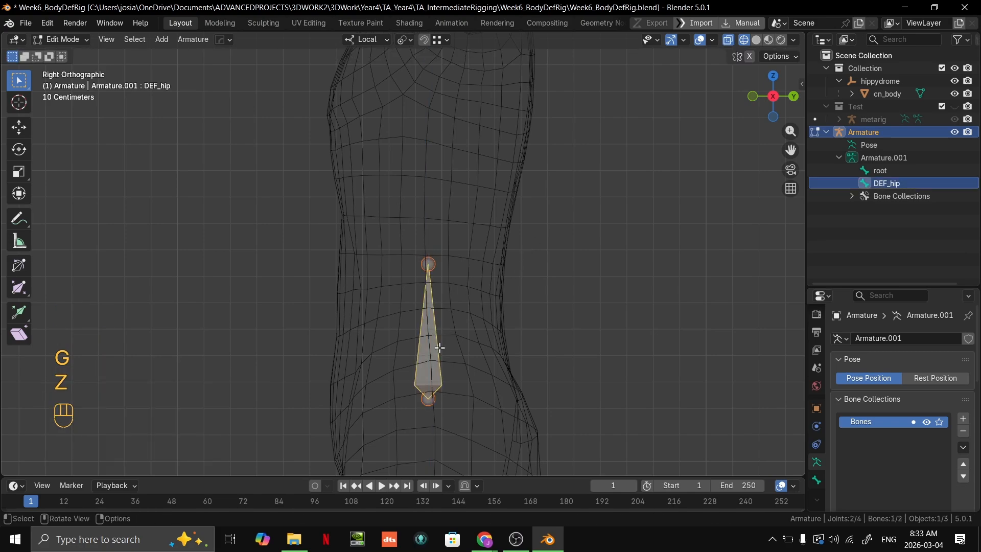
scroll(489, 294, down, 2)
mouse_move(489, 296)
shift+middle_down()
mouse_move(486, 311)
mouse_move(482, 286)
mouse_move(482, 311)
shift+middle_up()
Extrude a spine bone from the hip bone's tip and raise its end 0.36747 m along local Z.
click(424, 277)
scroll(488, 290, up, 3)
scroll(485, 284, down, 3)
key(e)
key(z)
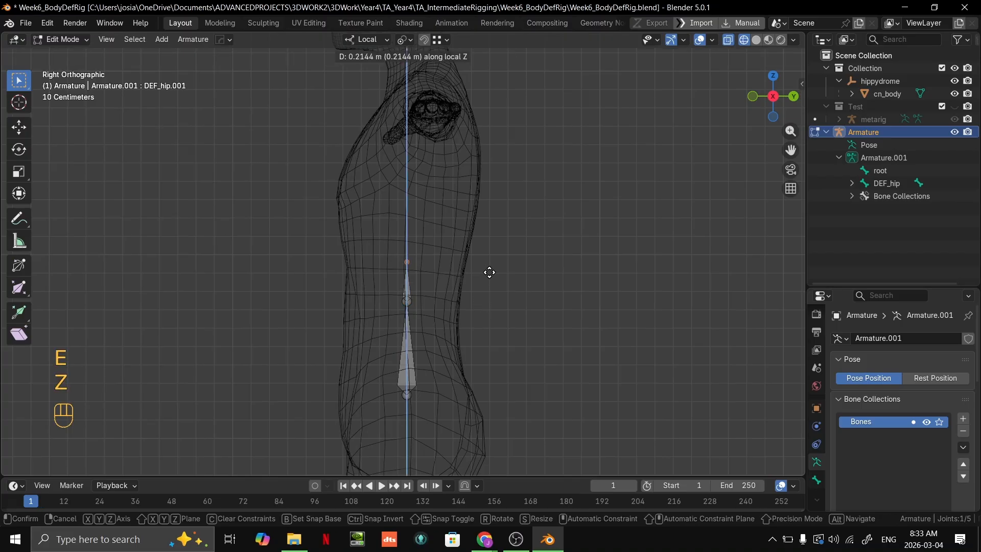
click(494, 274)
key(g)
key(z)
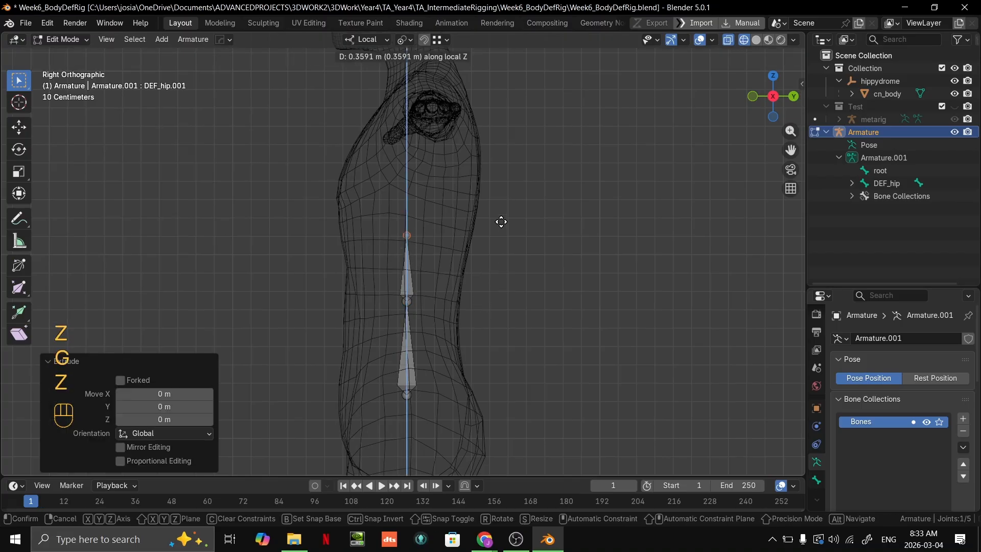
click(505, 216)
Extrude two more bones up the spine to the neck base, 0.38418 m and 0.48718 m along local Z.
key(e)
key(z)
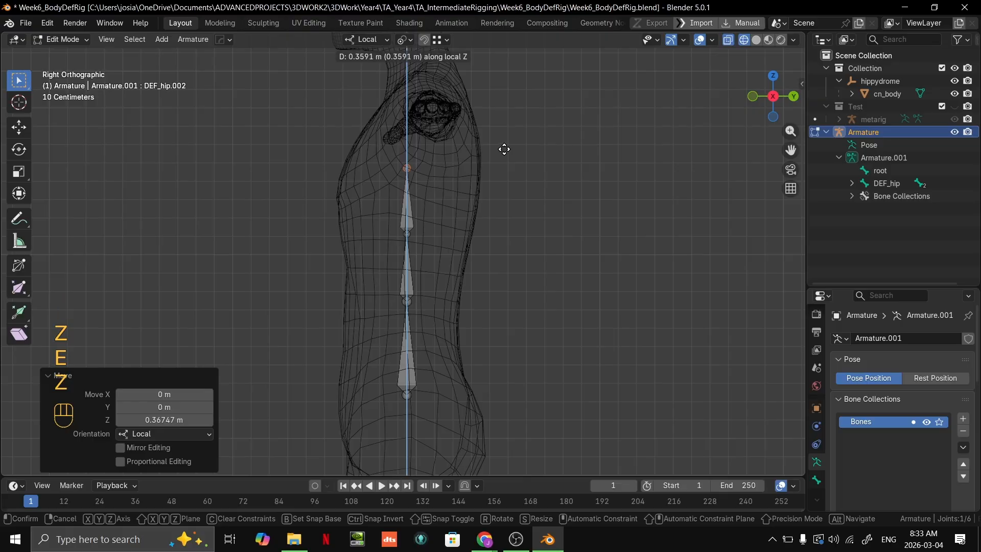
click(505, 145)
shift+middle_drag(505, 145, 478, 276)
key(e)
key(z)
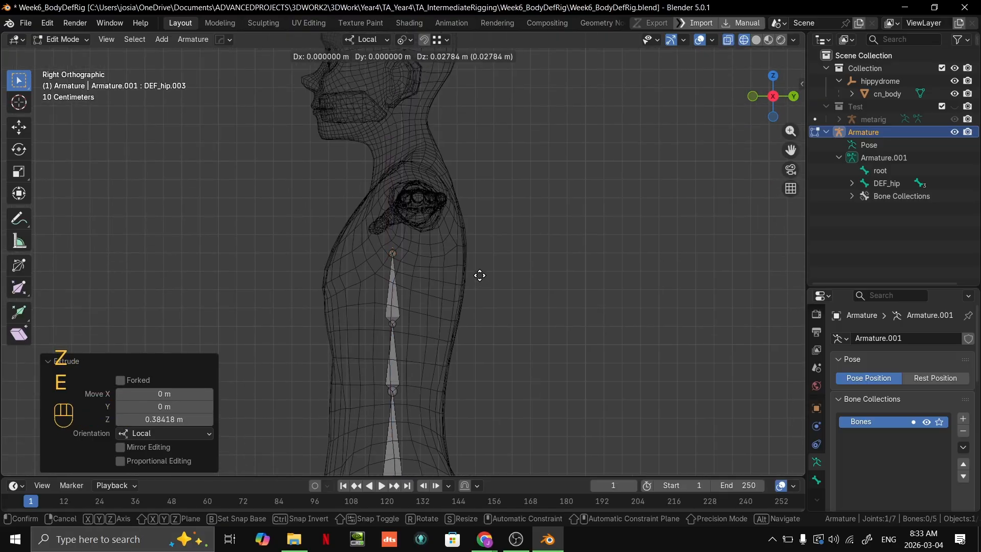
click(484, 194)
shift+middle_drag(482, 192, 489, 262)
Move the topmost spine bone's tip 0.11116 m along local Y toward the back of the neck.
middle_drag(452, 294, 494, 306)
key(grave)
scroll(545, 269, down, 1)
shift+middle_drag(540, 329, 683, 279)
scroll(508, 239, down, 2)
scroll(504, 204, up, 2)
middle_drag(535, 242, 663, 275)
key(grave)
click(662, 275)
scroll(486, 217, up, 4)
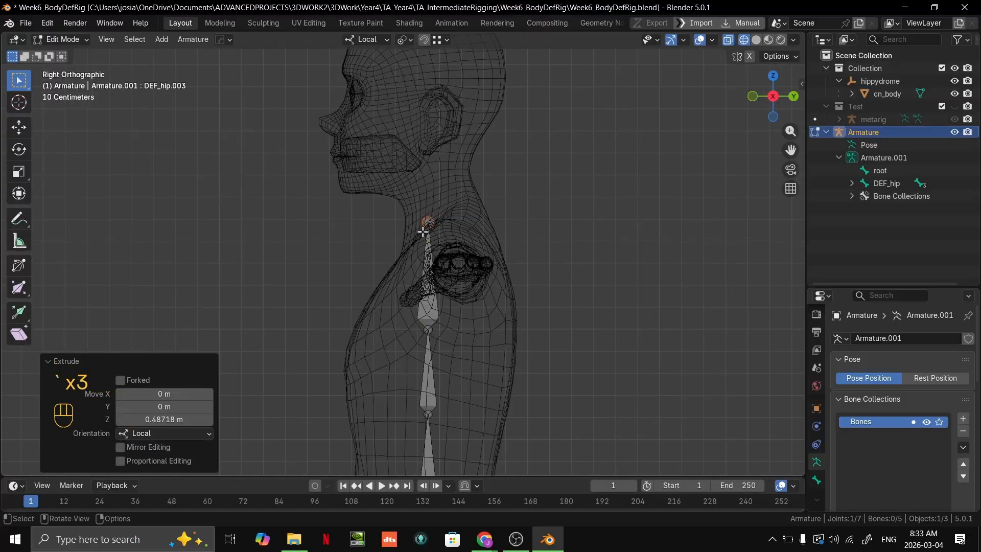
key(g)
key(y)
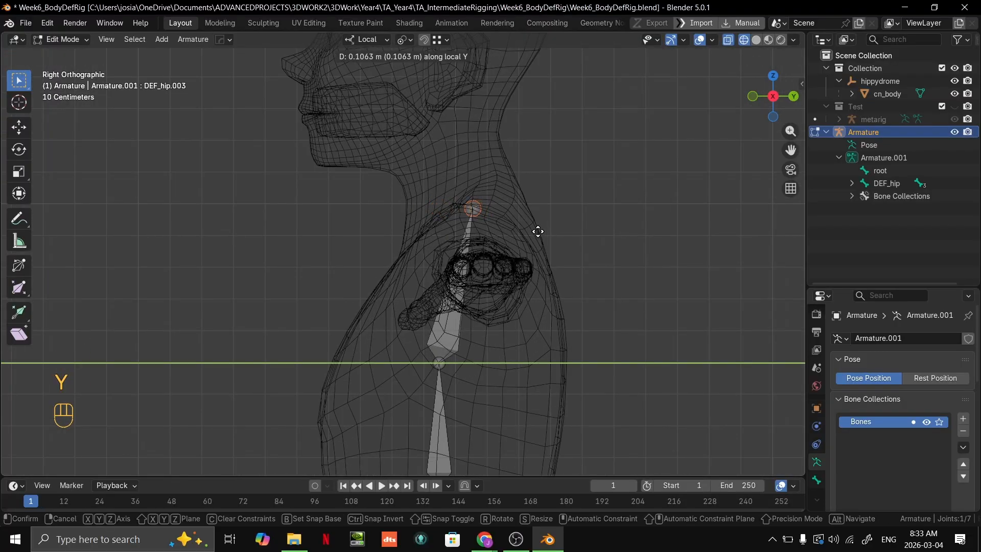
click(539, 234)
shift+middle_drag(550, 318, 510, 274)
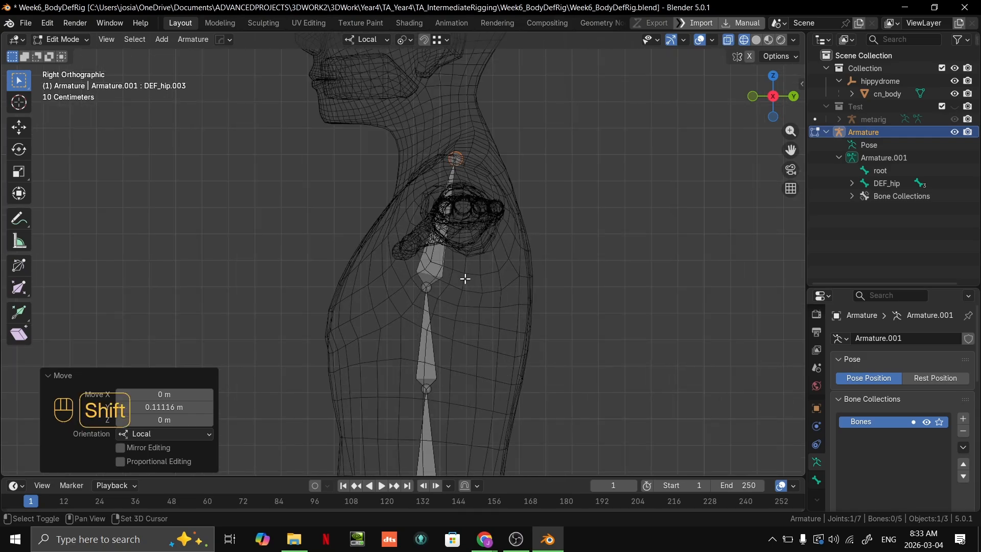
Select the first spine bone above the hip and reveal it in the armature hierarchy.
click(429, 287)
scroll(519, 287, down, 3)
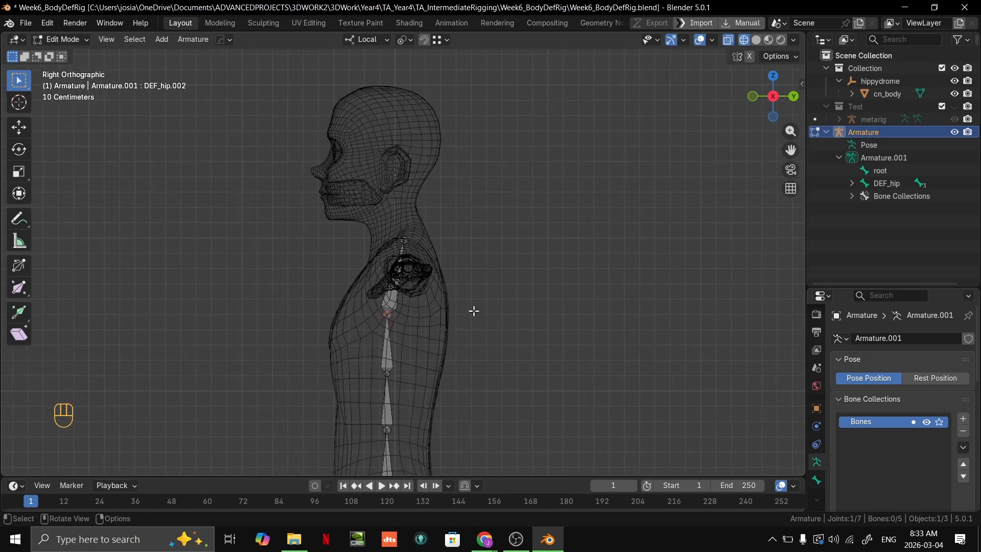
scroll(403, 278, up, 4)
middle_drag(433, 206, 629, 230)
middle_drag(567, 230, 455, 283)
click(407, 352)
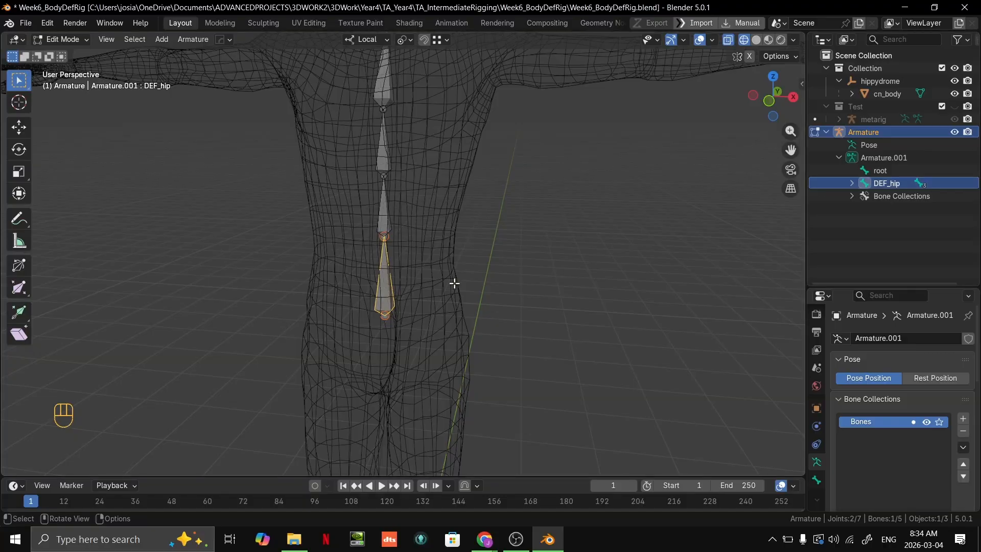
click(390, 216)
key(grave)
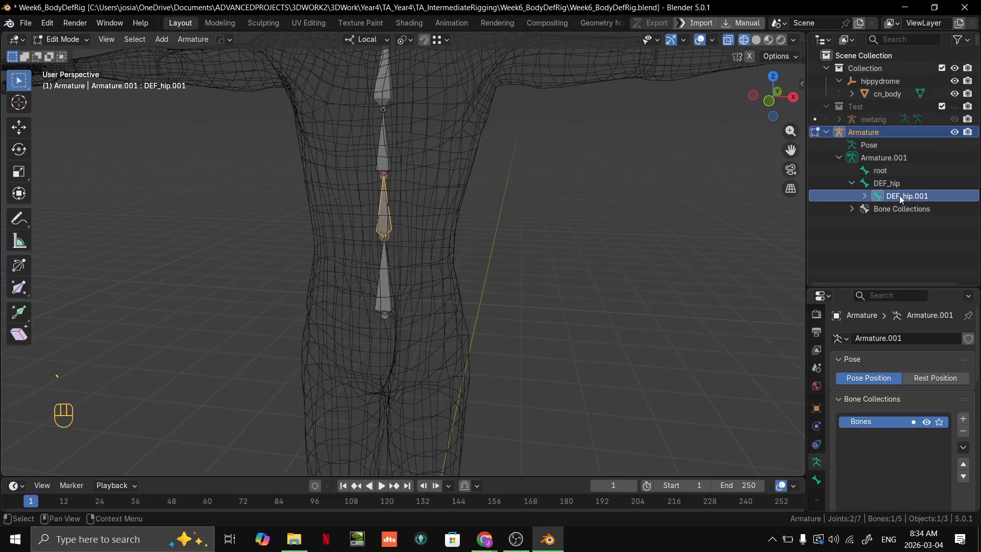
Open the name of the first spine bone above the hip for editing.
double_click(899, 195)
click(928, 196)
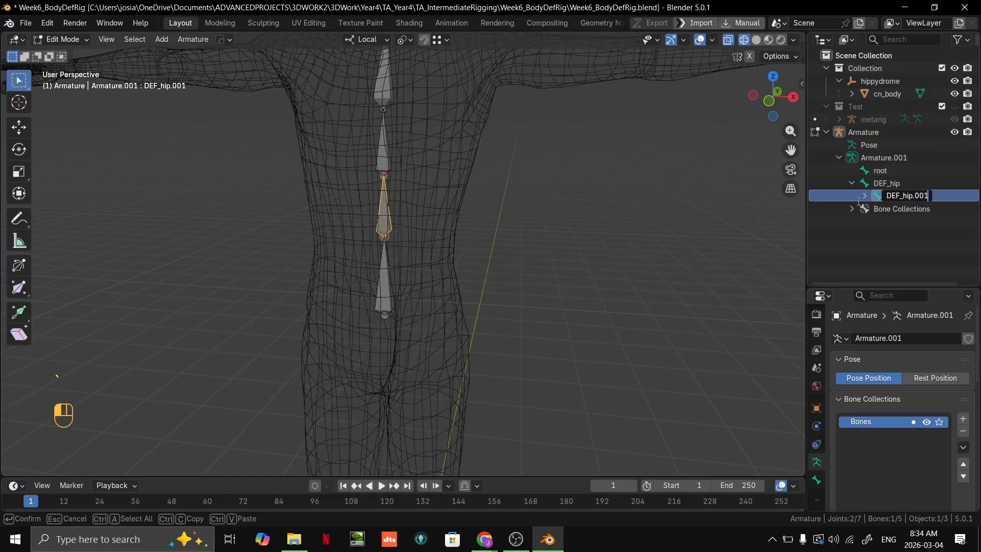
key(Return)
middle_drag(589, 241, 629, 255)
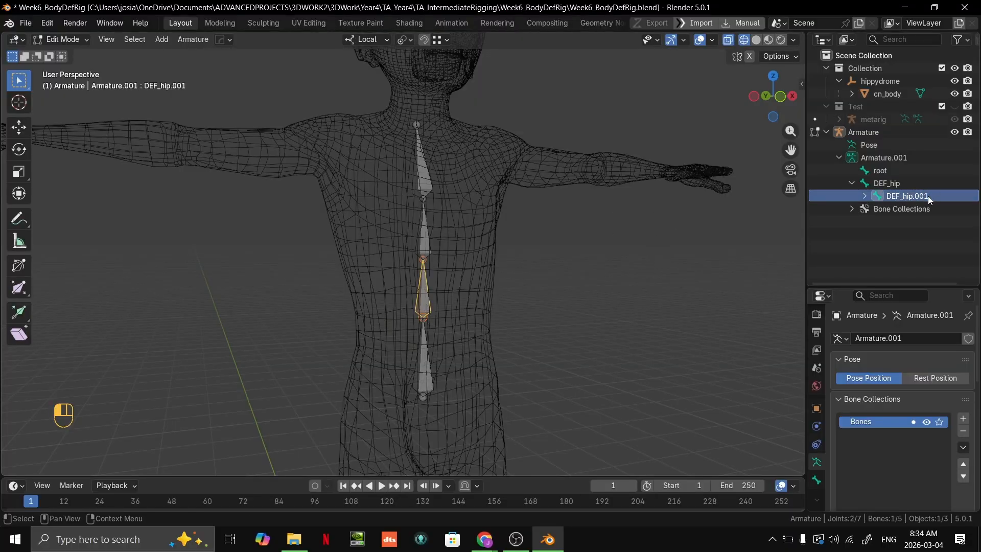
double_click(913, 196)
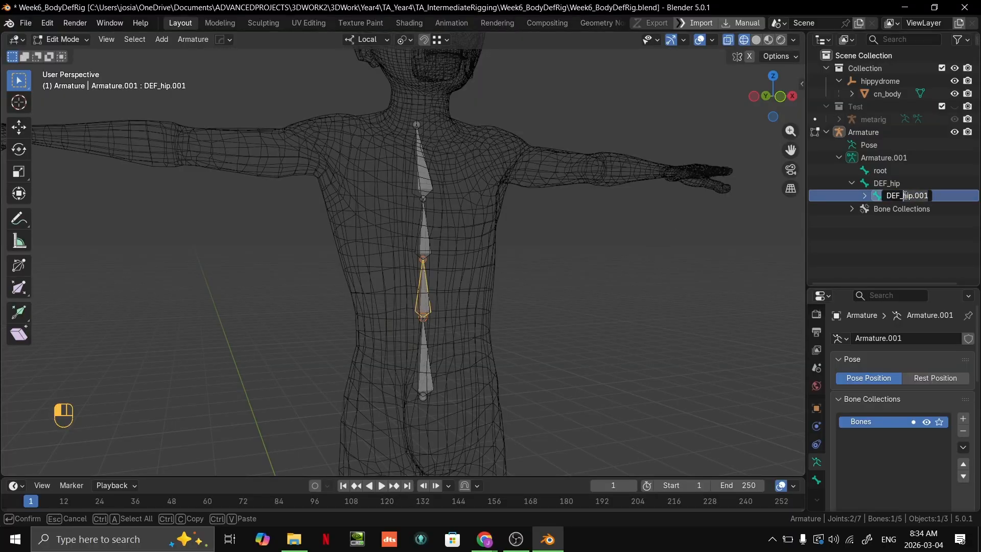
Switch to the Body Rig Basics presentation in Chrome and view the Bone Hierarchy slide.
key(alt+Tab)
key(alt+Tab)
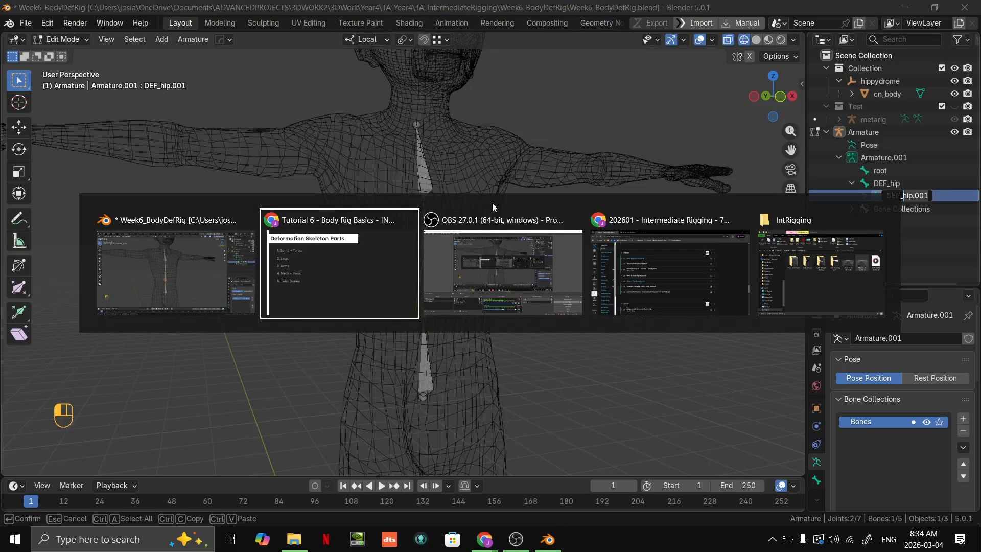
click(360, 276)
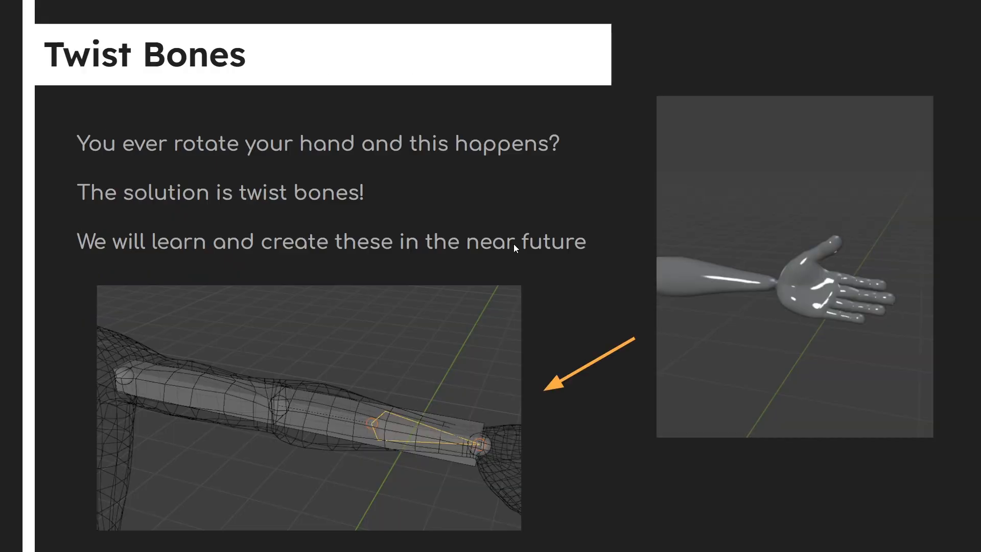
click(381, 407)
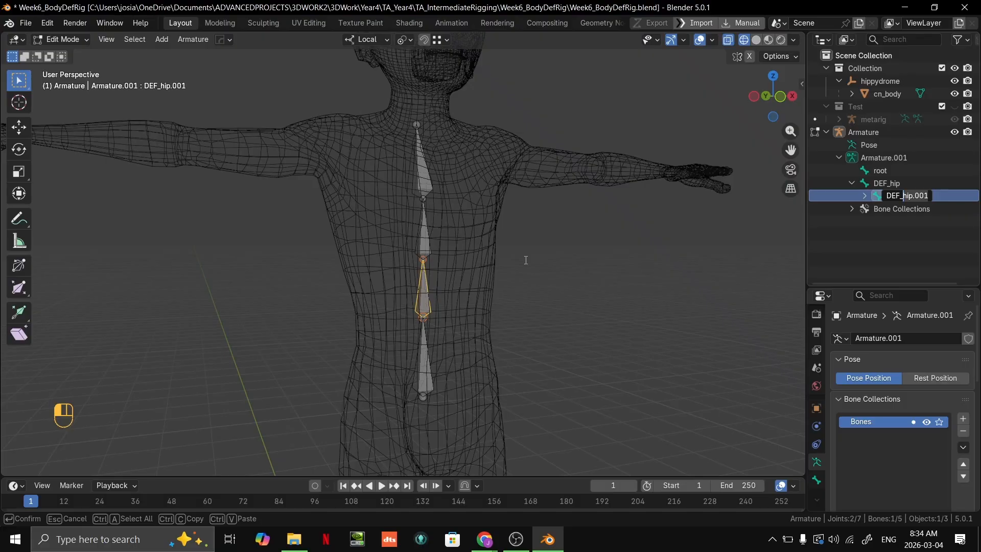
Switch back to Blender and rename the DEF_hip bone as DEF_pelvis.
key(shift)
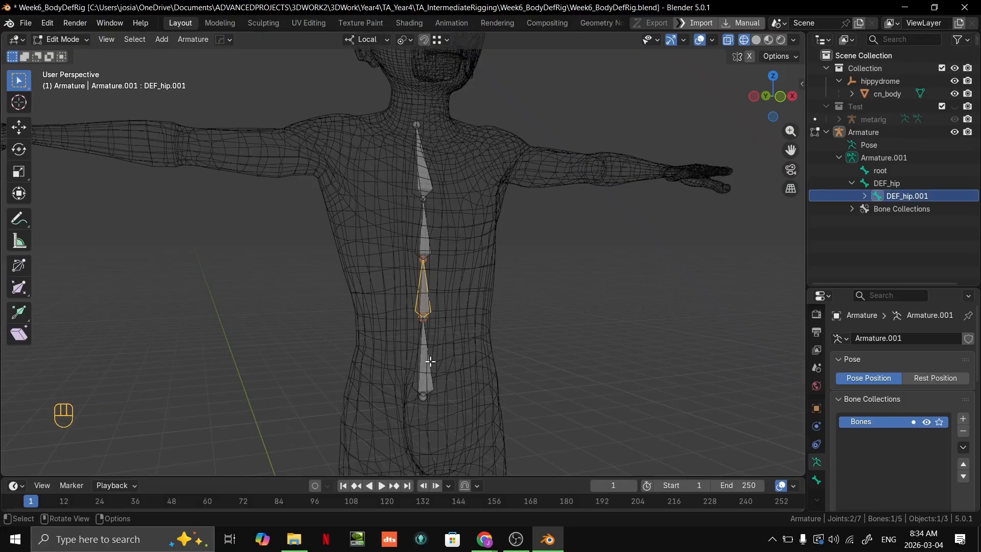
click(430, 361)
shift+middle_drag(430, 361, 480, 278)
double_click(887, 183)
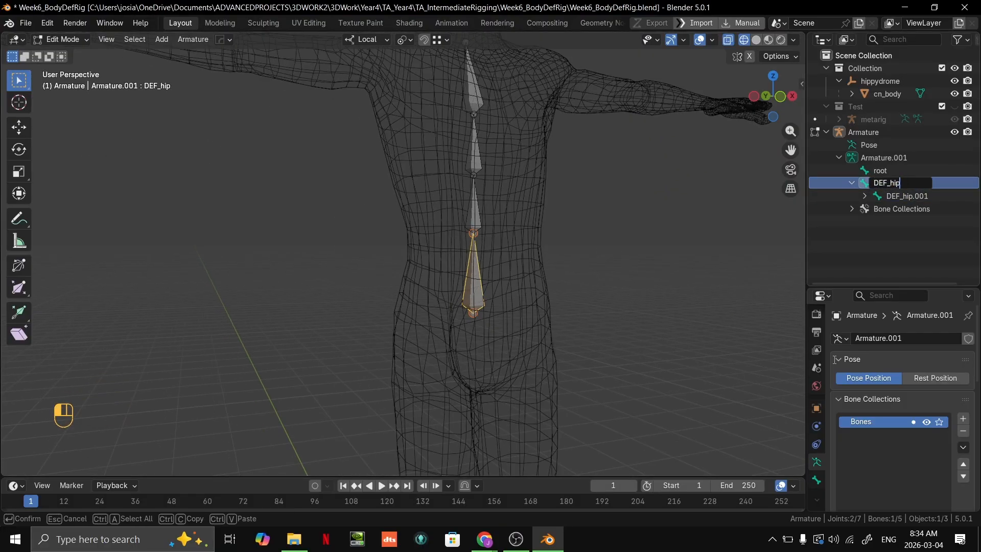
key(BackSpace)
key(BackSpace)
key(BackSpace)
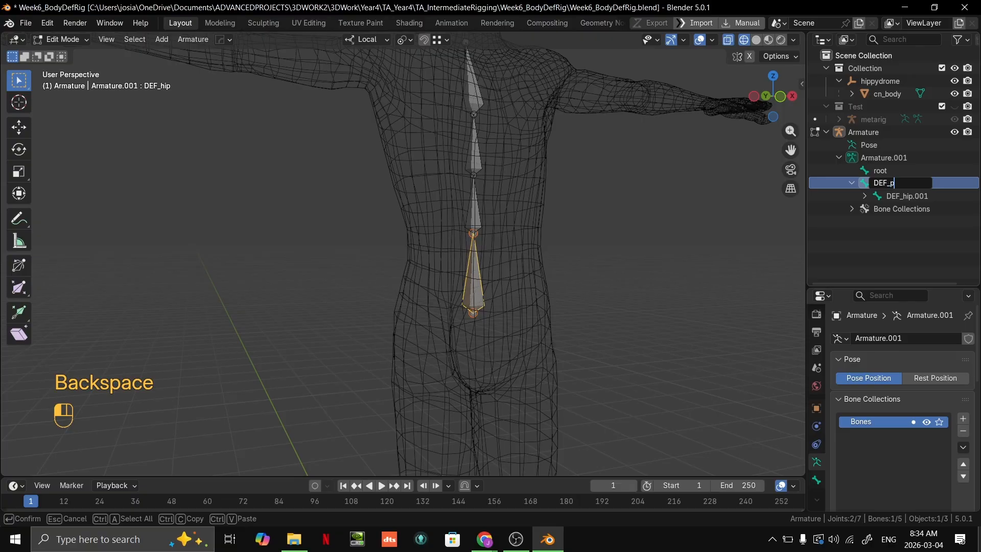
text(pelvis)
key(Return)
In front view, lower the joint between the pelvis and first spine bone about 0.053 m along local Z.
middle_drag(639, 215, 624, 243)
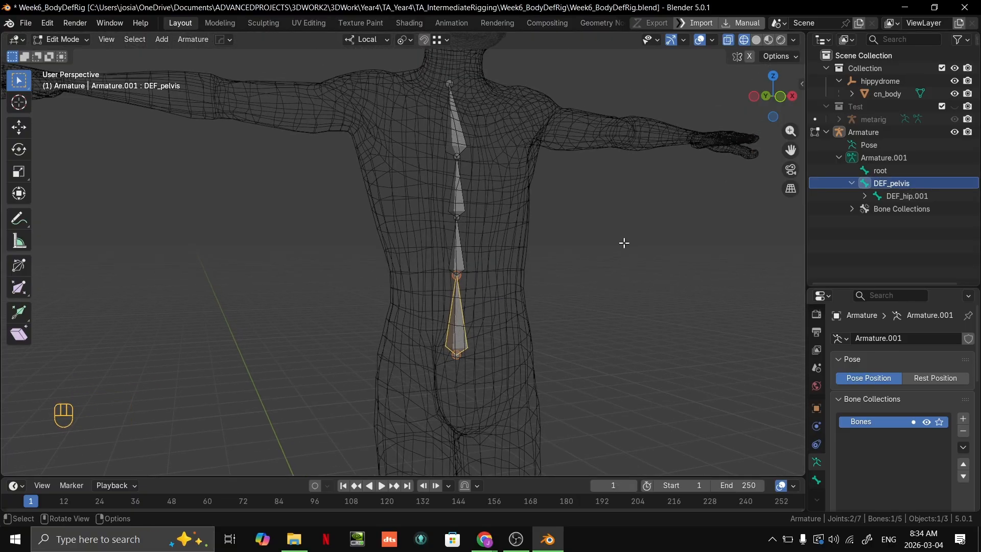
key(grave)
scroll(516, 230, up, 3)
shift+middle_drag(498, 257, 423, 303)
scroll(423, 304, down, 1)
click(405, 326)
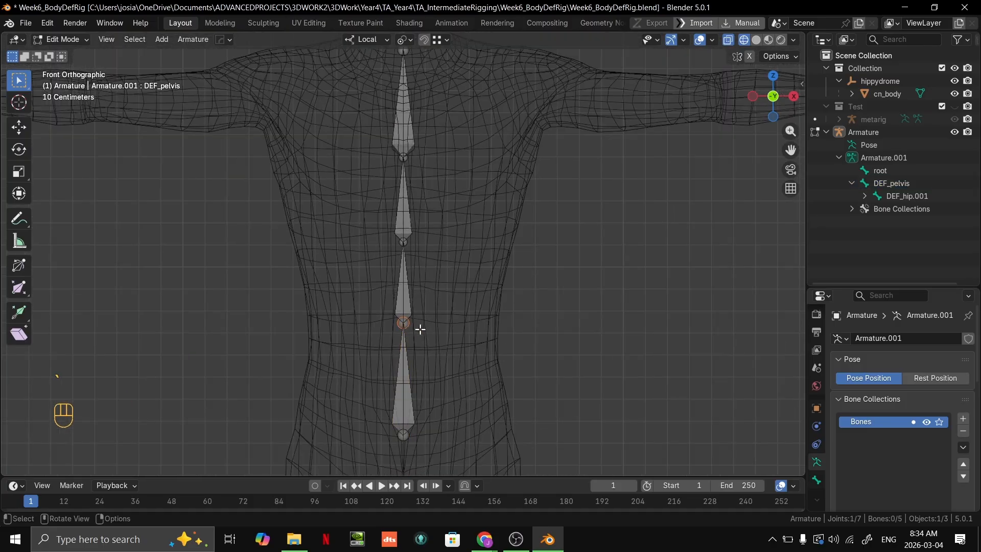
key(g)
key(z)
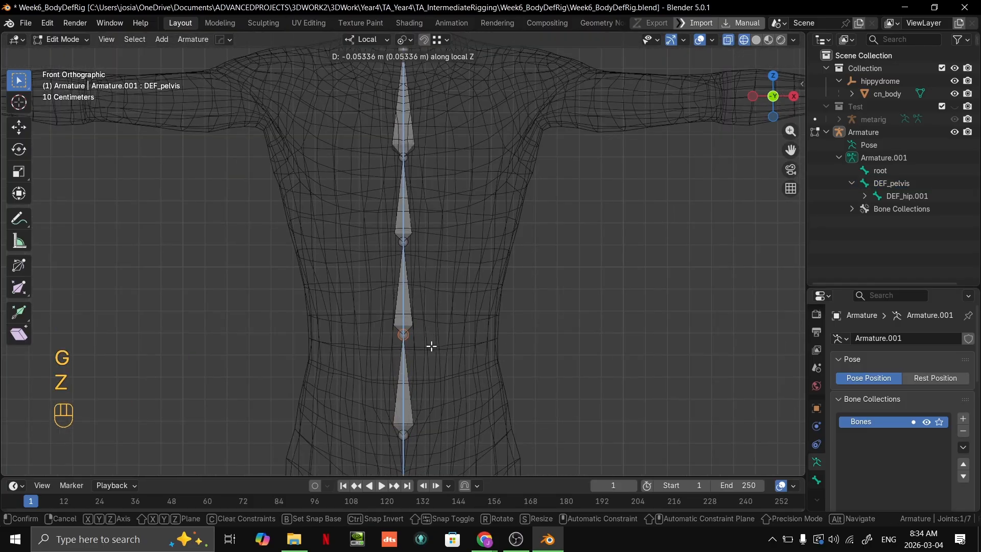
click(431, 346)
Rename the first spine bone above the pelvis as DEF_spineA.
shift+middle_drag(442, 262, 440, 281)
click(402, 323)
double_click(906, 198)
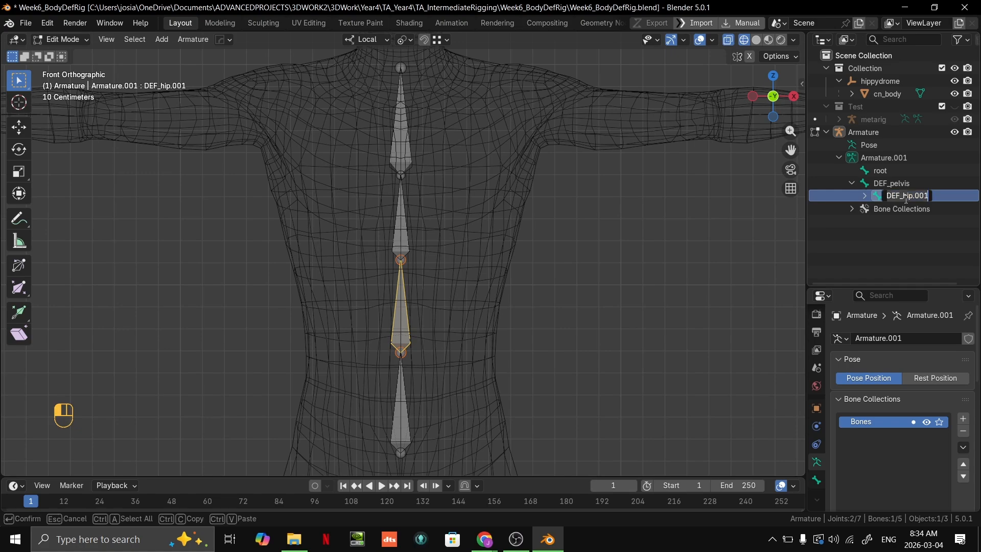
drag(929, 197, 907, 202)
key(shift+End)
text(Sp)
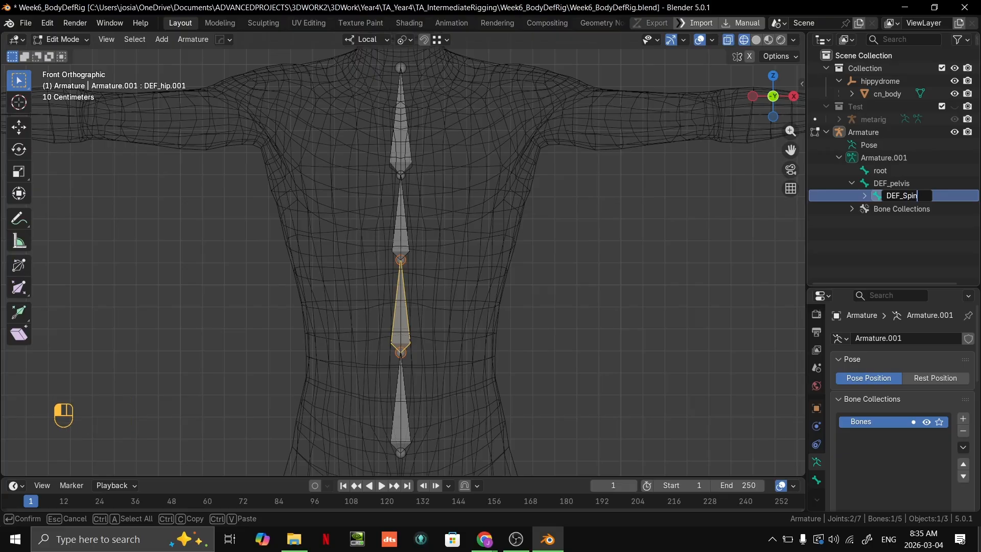
key(BackSpace)
key(BackSpace)
key(BackSpace)
key(BackSpace)
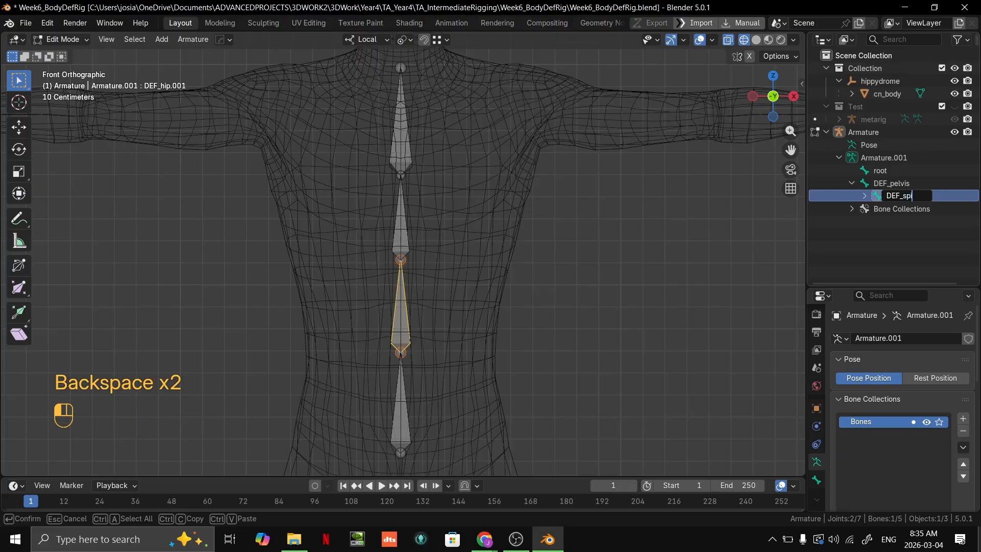
key(shift)
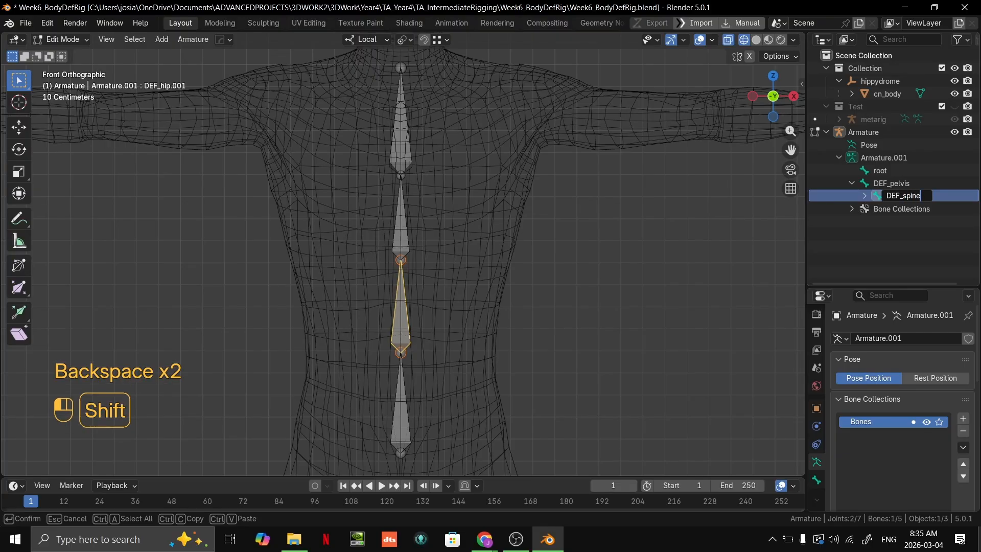
text(spineA)
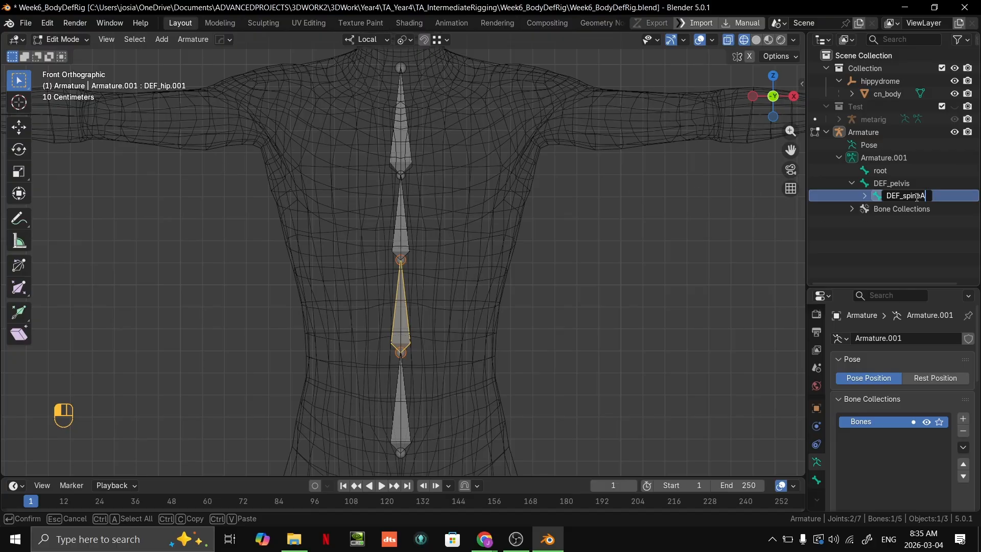
click(904, 208)
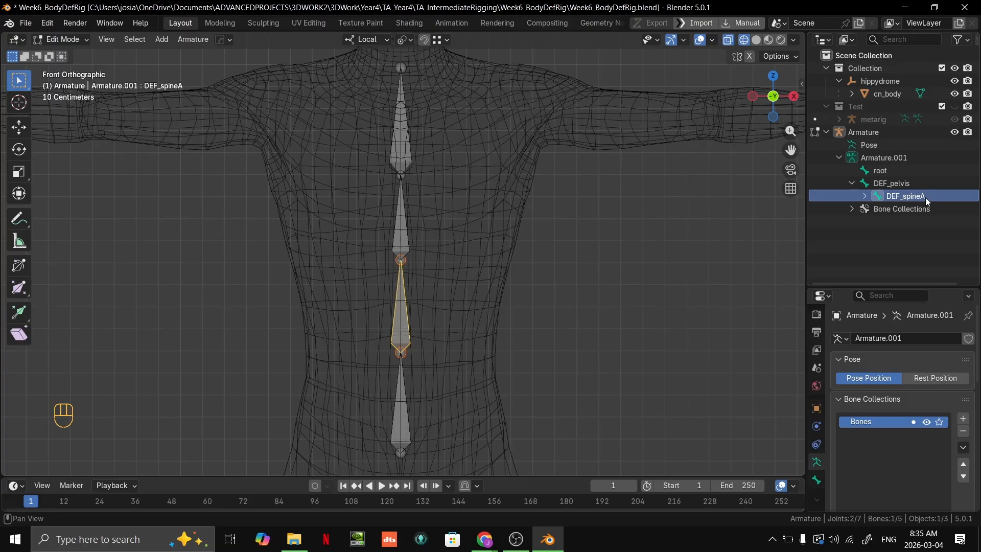
double_click(926, 199)
click(928, 197)
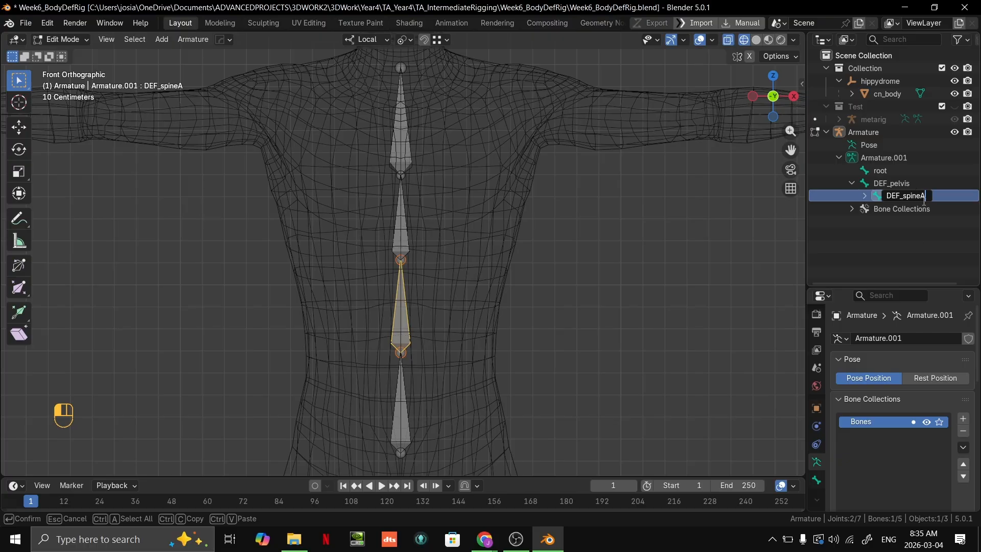
key(Return)
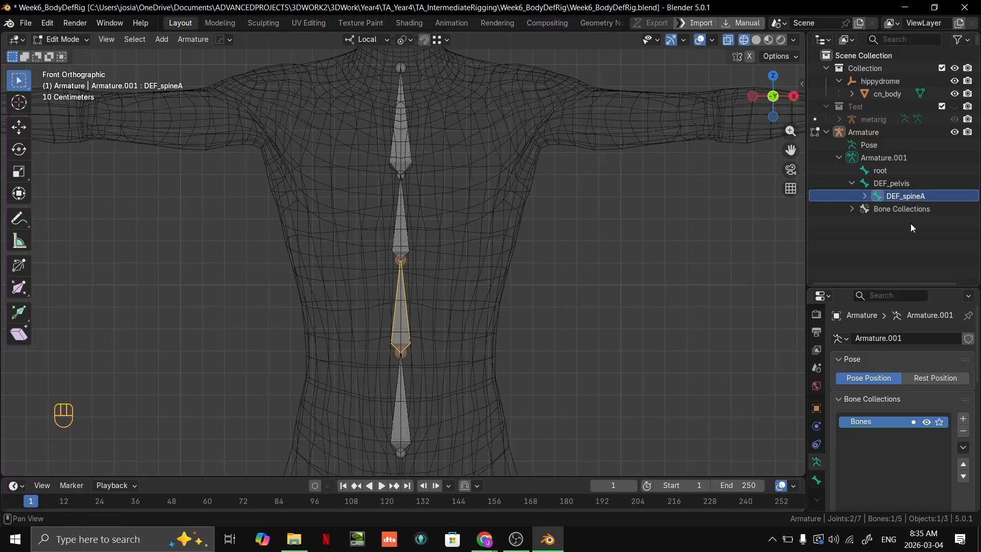
Add a new bone to the armature and place it beside the character's body, below the outstretched arm.
scroll(542, 230, down, 6)
key(shift+a)
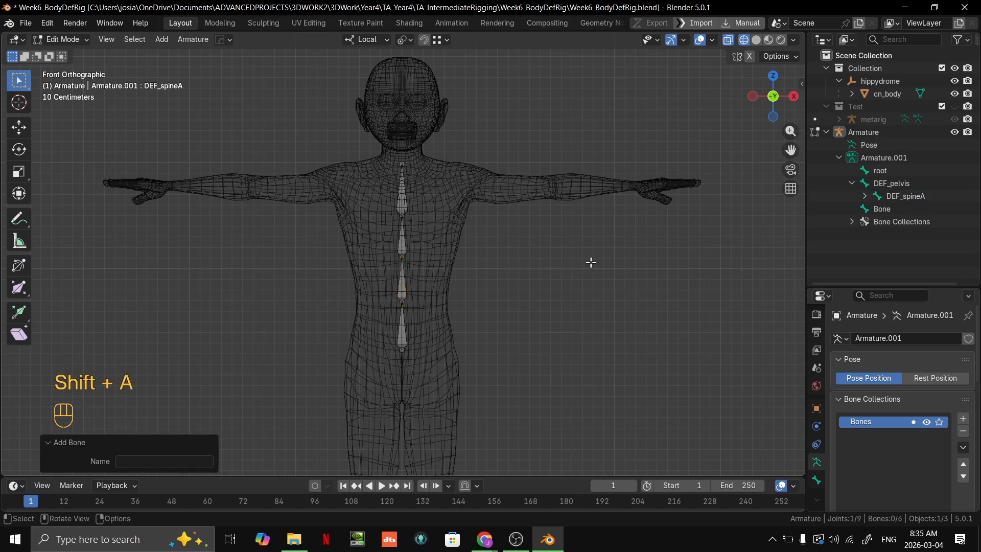
key(g)
right_click(505, 332)
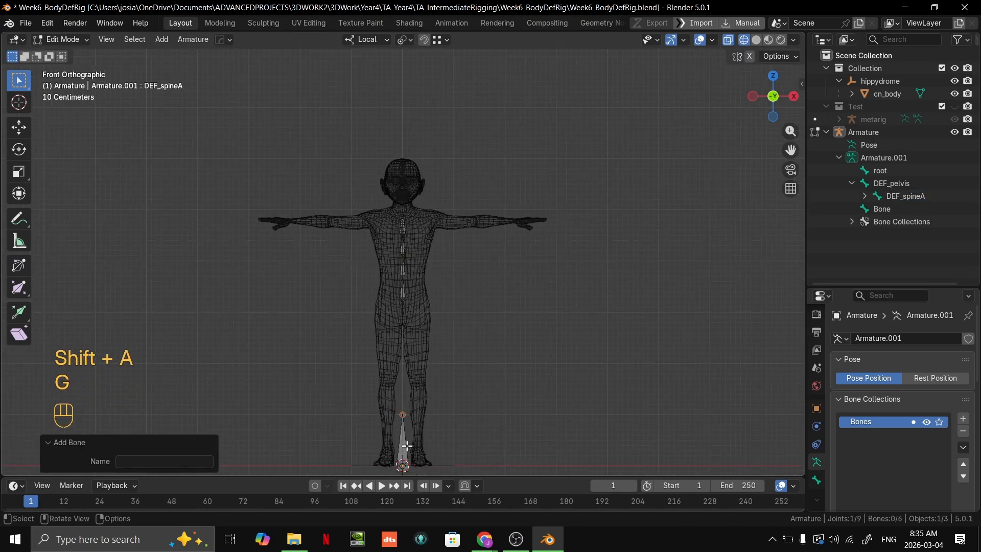
key(g)
click(502, 294)
Rename the newly added bone as camelCase.
double_click(882, 208)
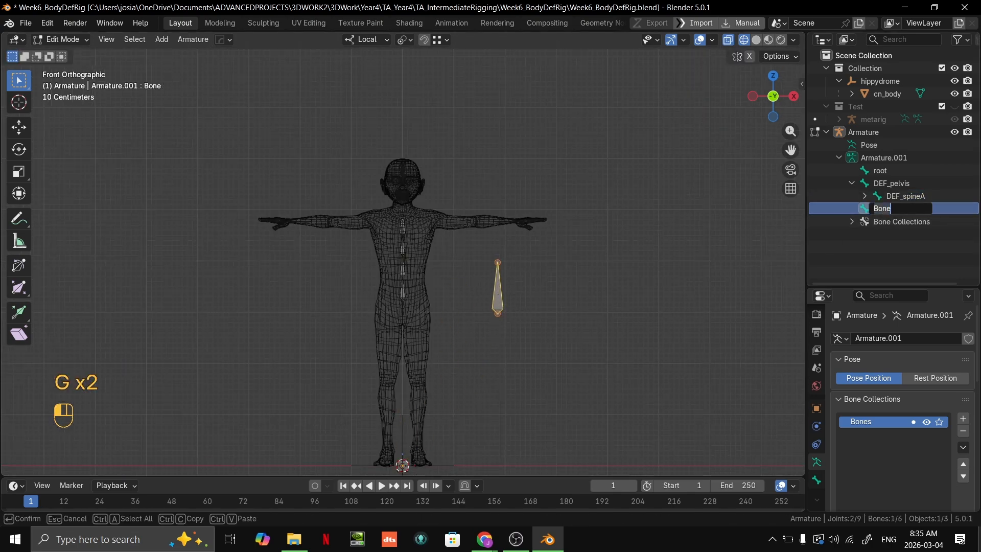
text(camelCase)
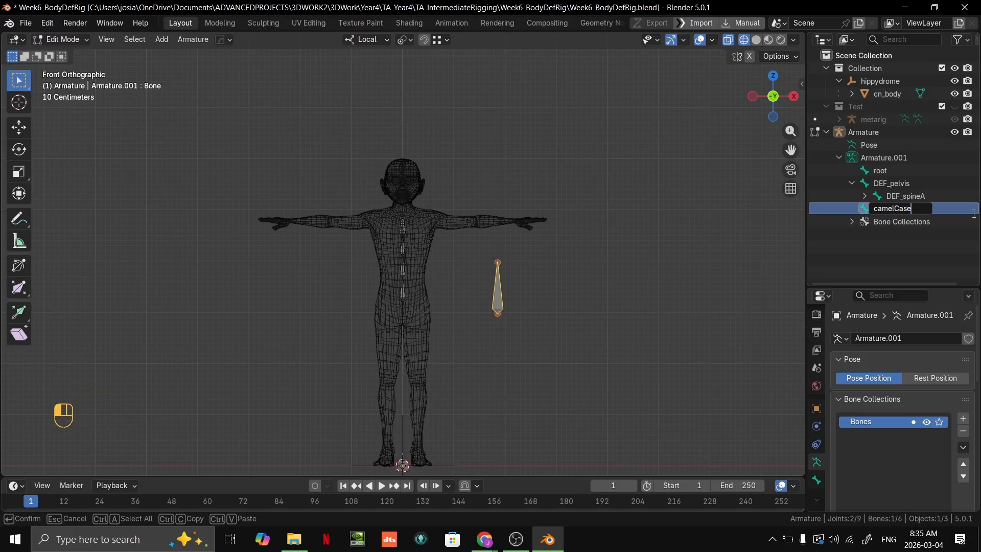
click(897, 214)
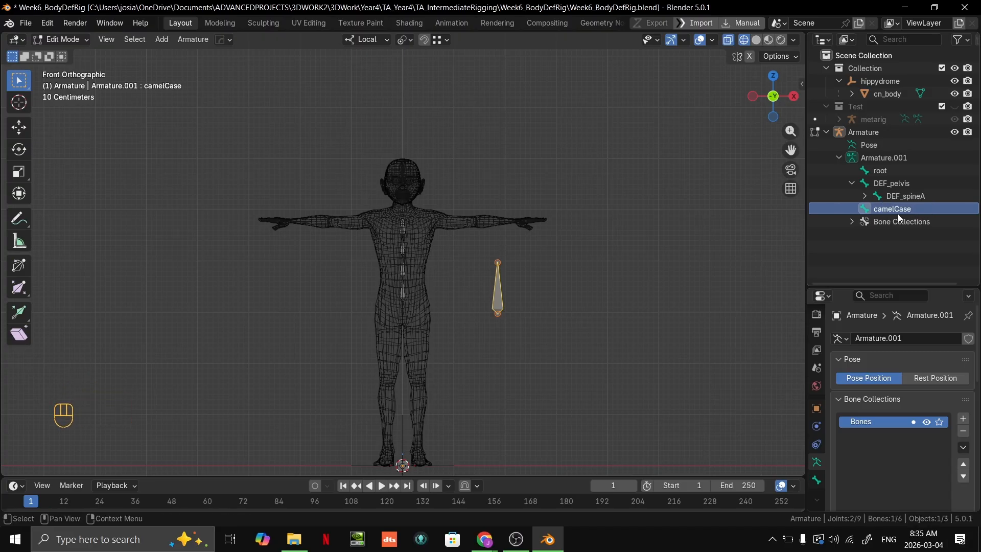
click(897, 220)
click(896, 209)
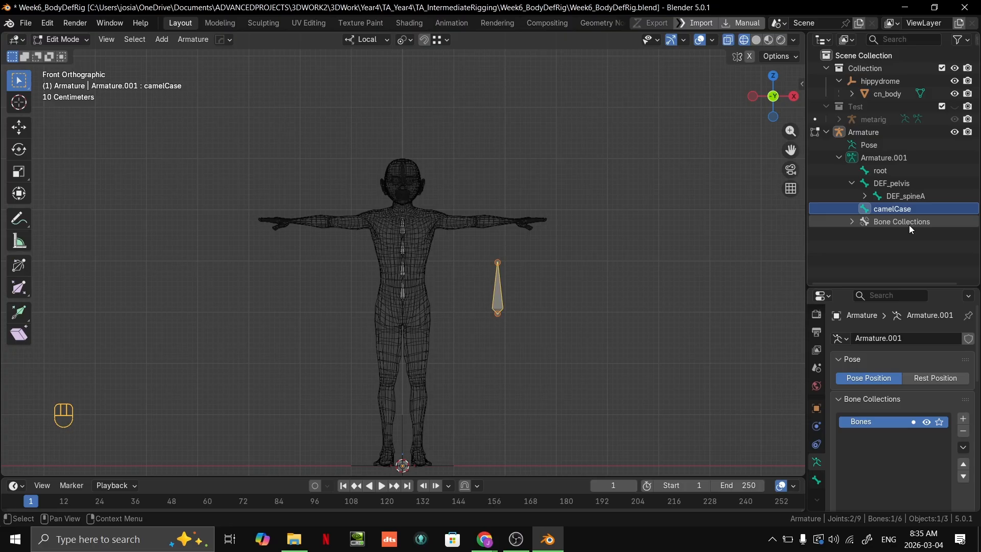
Delete the camelCase bone from the armature.
key(Delete)
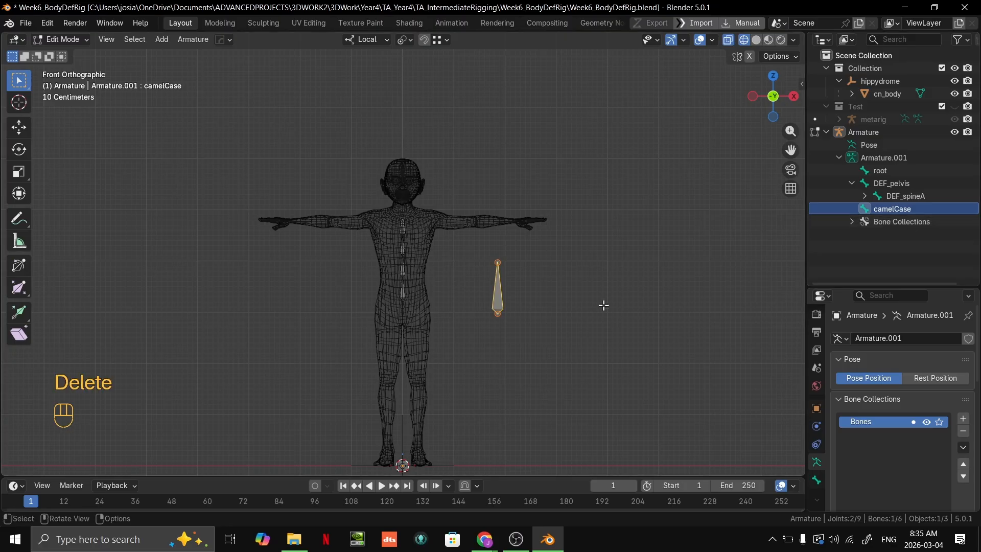
key(Delete)
click(547, 302)
Select the DEF_spineA bone and switch the armature to Pose Mode.
scroll(442, 234, up, 4)
mouse_move(442, 235)
shift+middle_down()
mouse_move(447, 278)
mouse_move(457, 212)
mouse_move(460, 243)
mouse_move(445, 238)
shift+middle_up()
key(grave)
scroll(447, 278, up, 3)
click(419, 319)
scroll(421, 311, down, 3)
key(ctrl+Tab)
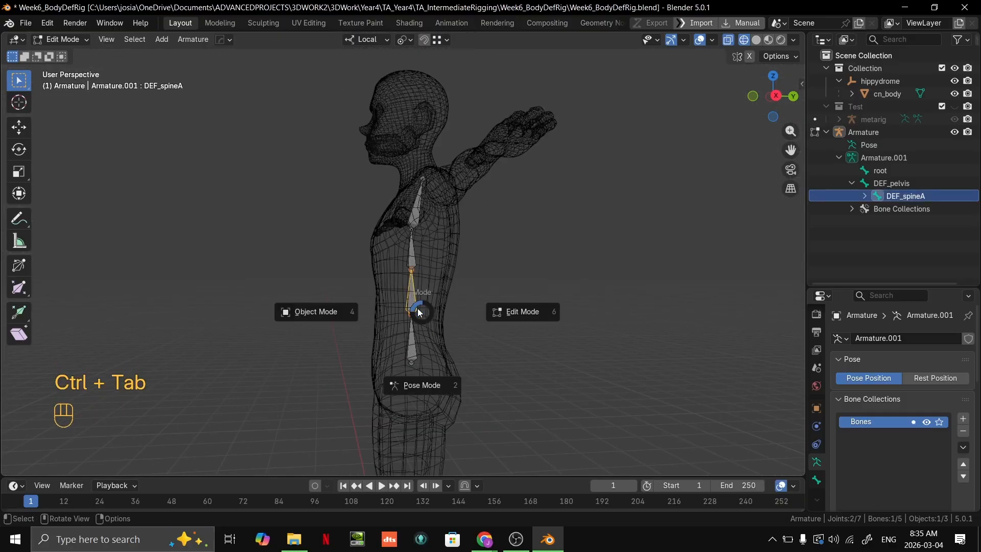
click(414, 384)
Test rotating the DEF_spineA bone about its local Z and local Y axes, cancelling both rotations.
middle_drag(404, 293, 516, 286)
key(r)
key(z)
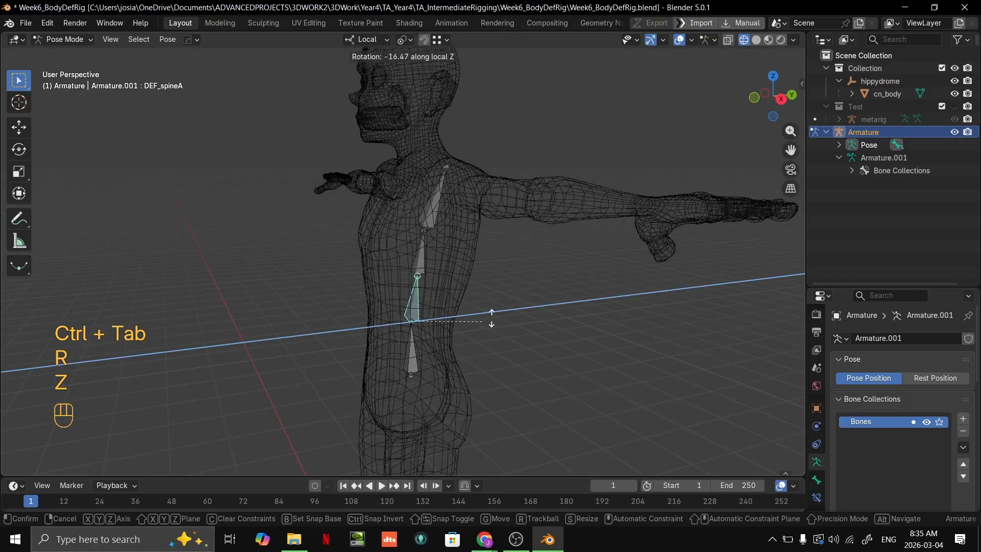
right_click(492, 318)
middle_drag(492, 318, 539, 278)
key(r)
key(y)
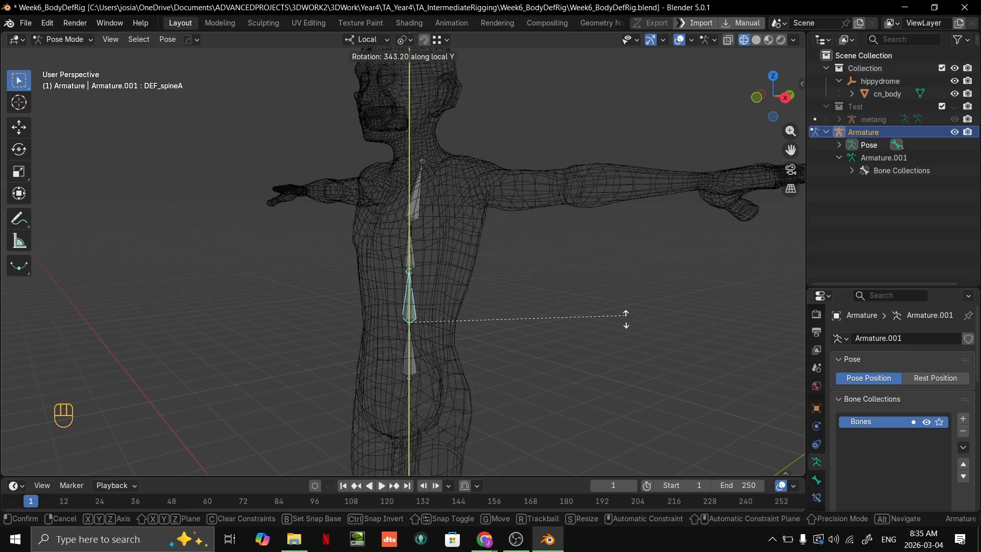
right_click(595, 261)
Test twisting the spine bone directly above DEF_spineA about its local Y axis.
middle_drag(528, 268, 561, 280)
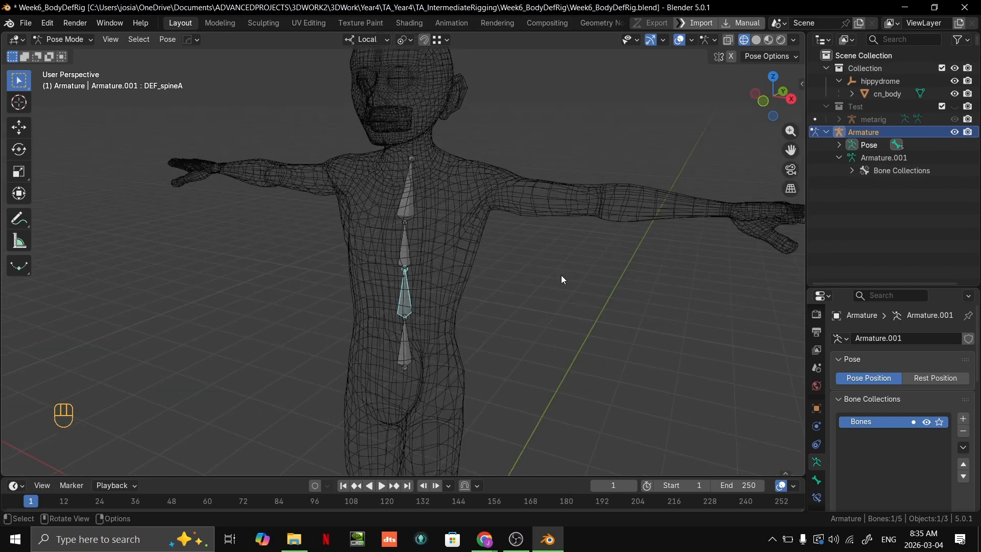
click(414, 255)
key(r)
key(y)
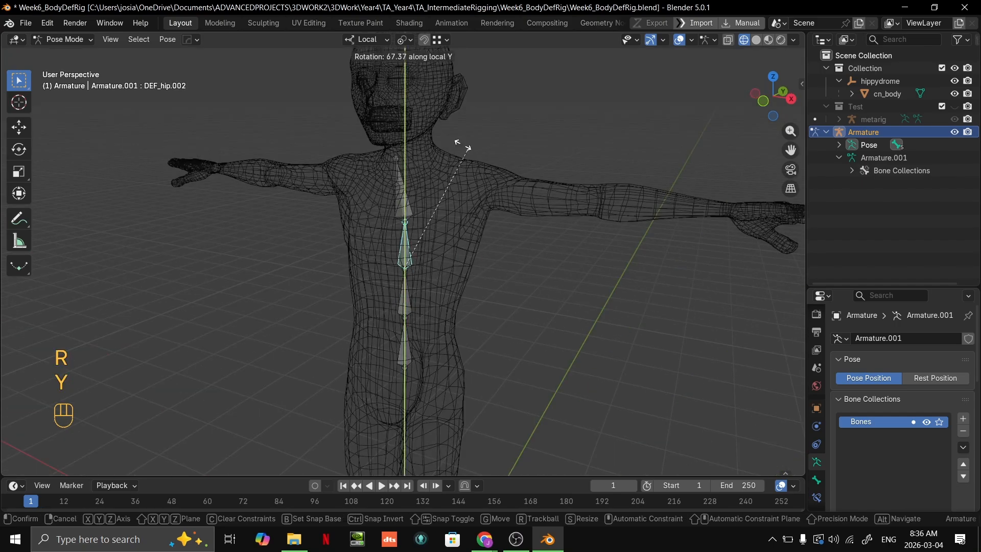
right_click(512, 283)
In right orthographic view, tilt the second spine bone by 10.7°.
middle_drag(511, 283, 435, 229)
key(grave)
scroll(439, 267, up, 2)
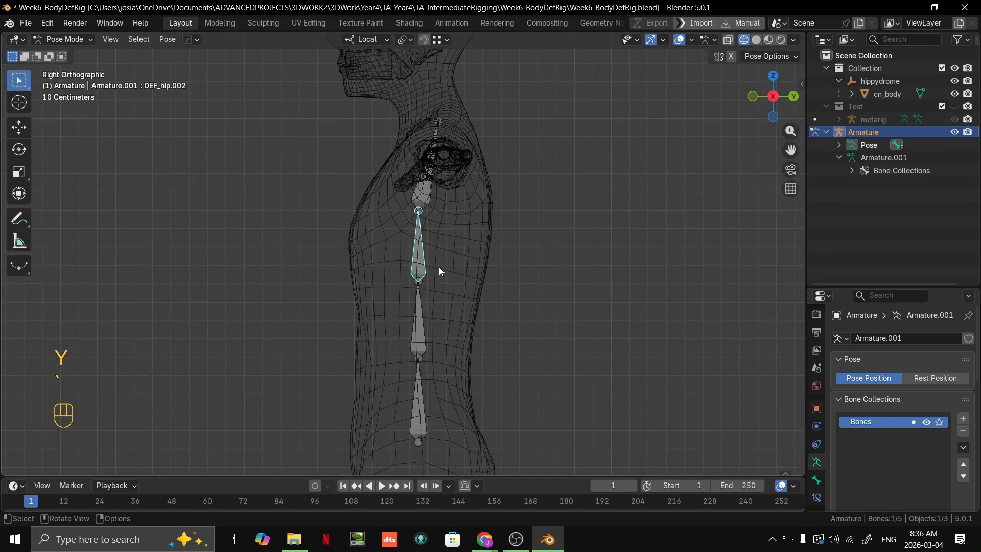
shift+middle_drag(486, 275, 476, 193)
key(r)
click(491, 209)
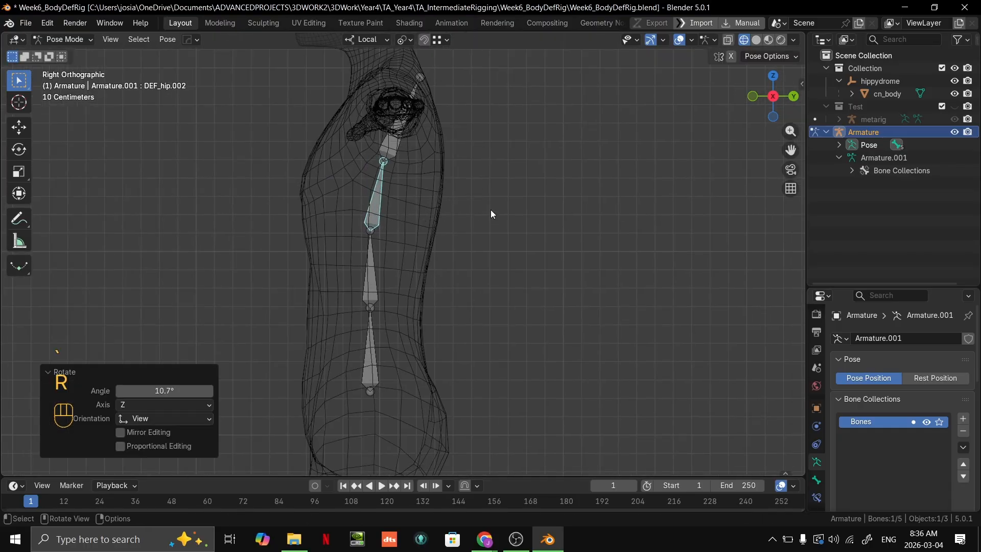
Test twisting the tilted second spine bone about its local Y axis and undo its tilt.
key(r)
key(r)
key(y)
right_click(413, 255)
middle_drag(413, 256, 486, 241)
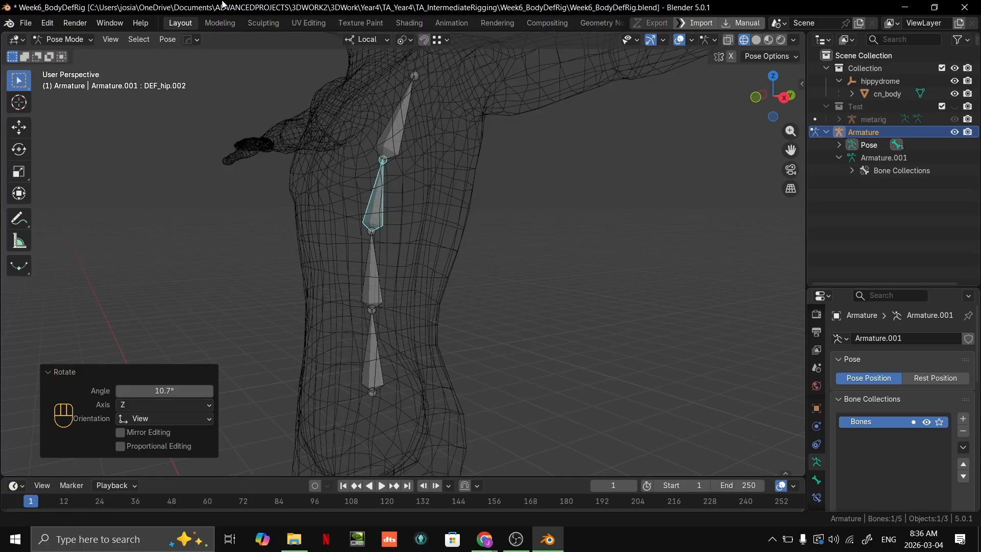
middle_drag(463, 365, 424, 345)
key(ctrl+z)
Select the topmost spine bone and test rotating it about its local Z axis, cancelling the rotation.
middle_drag(473, 275, 447, 300)
key(grave)
shift+middle_drag(417, 256, 516, 193)
click(408, 302)
scroll(431, 297, up, 3)
key(grave)
click(604, 233)
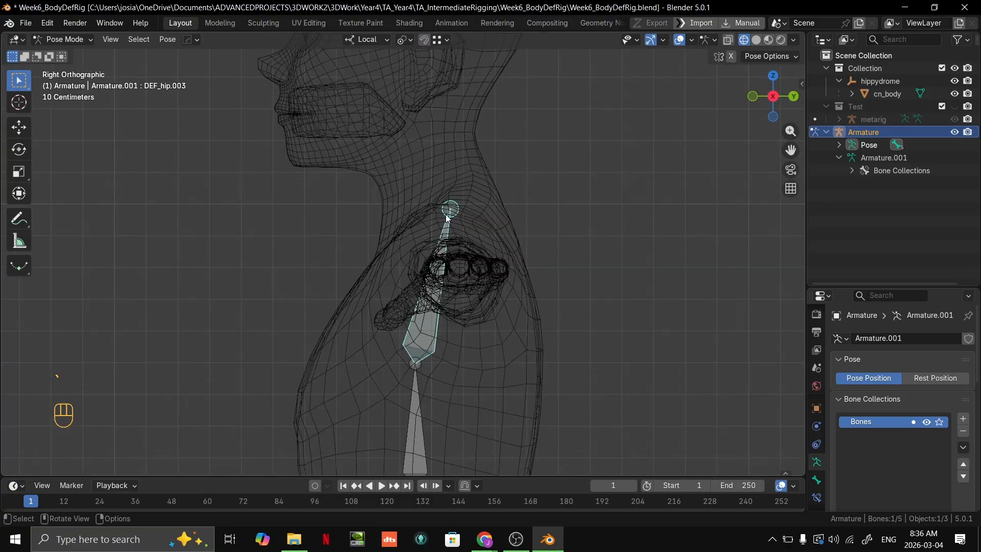
scroll(408, 308, down, 3)
scroll(435, 314, up, 2)
middle_drag(435, 313, 496, 306)
scroll(531, 258, down, 2)
key(r)
key(z)
right_click(511, 287)
key(grave)
click(562, 288)
scroll(515, 261, up, 5)
scroll(449, 258, up, 1)
scroll(491, 192, down, 2)
scroll(475, 204, up, 1)
middle_drag(500, 233, 588, 195)
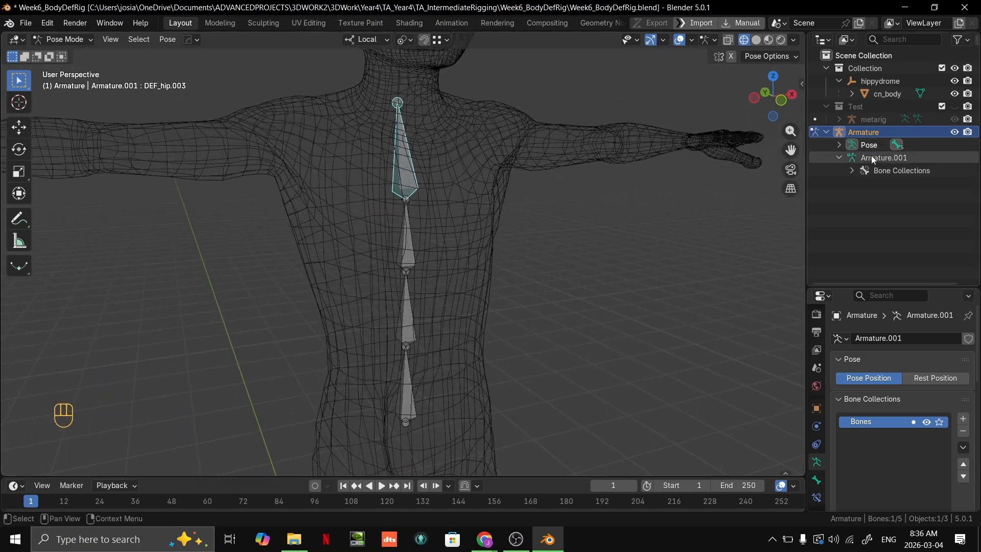
Rename the spine bone directly above DEF_spineA as DEF_spineB.
click(410, 243)
key(period)
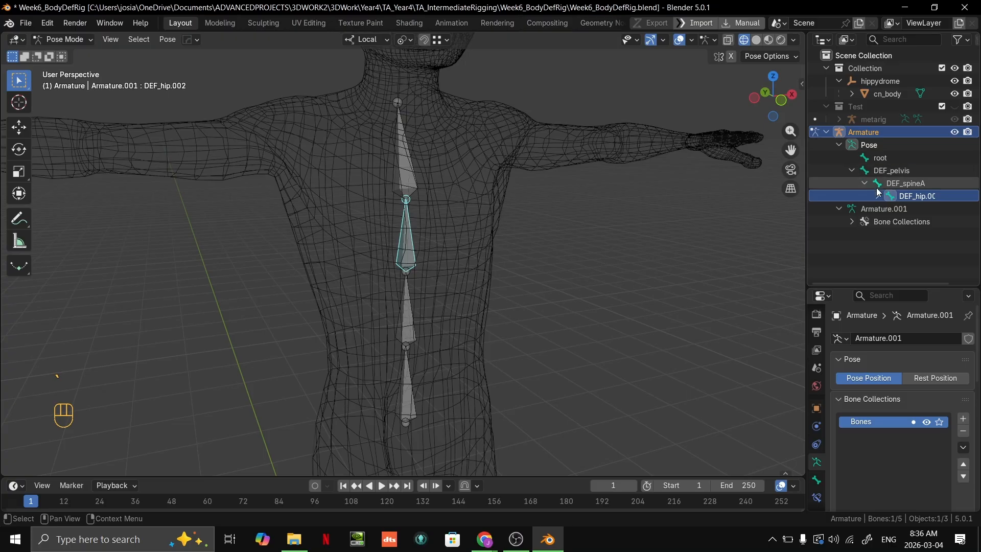
key(period)
double_click(890, 195)
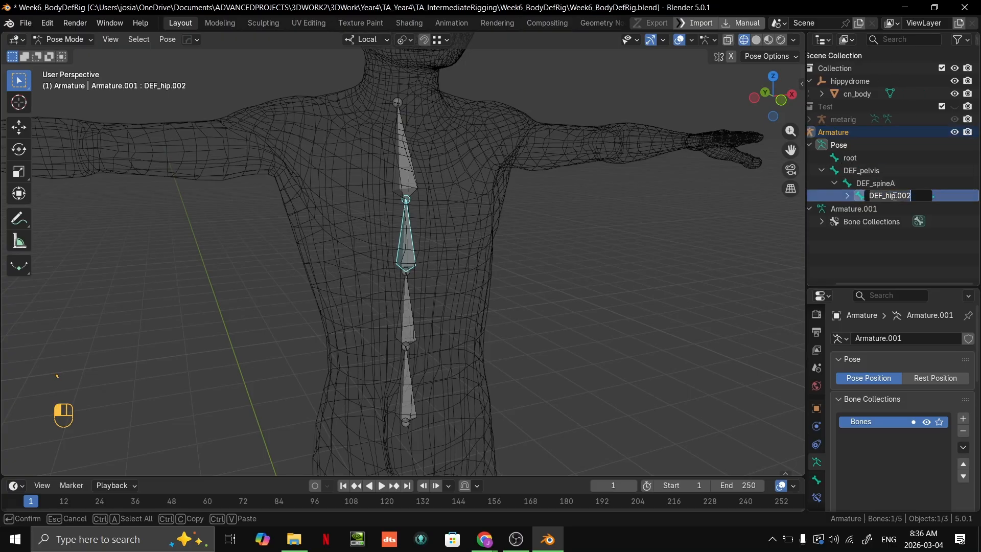
drag(914, 196, 886, 197)
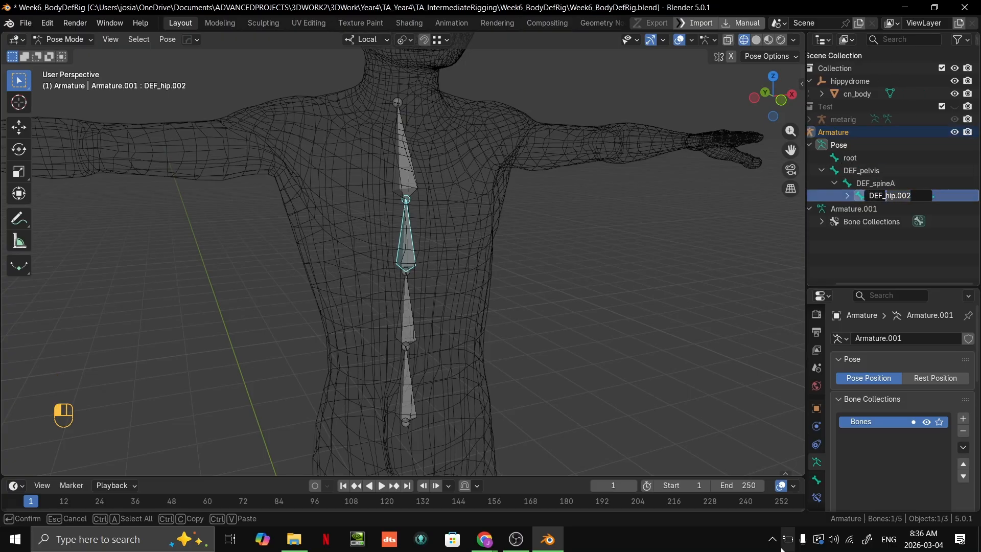
text(spineB)
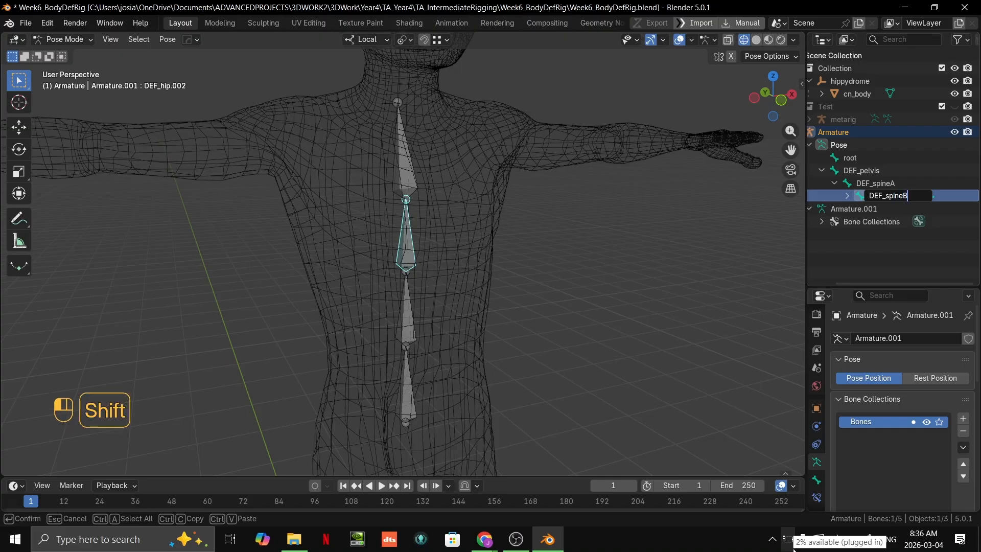
key(Return)
Rename the topmost bone of the spine chain as DEF_chest.
scroll(404, 324, up, 1)
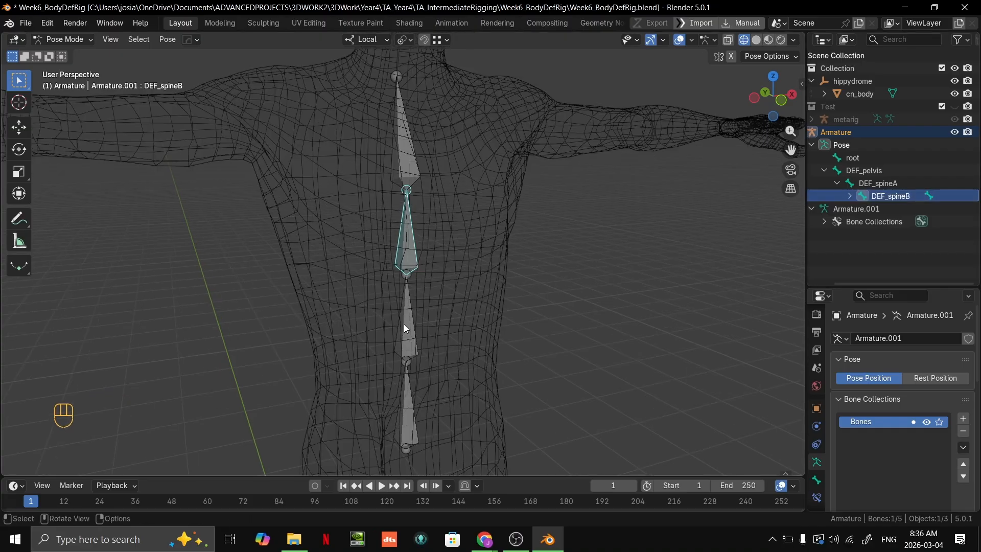
click(428, 190)
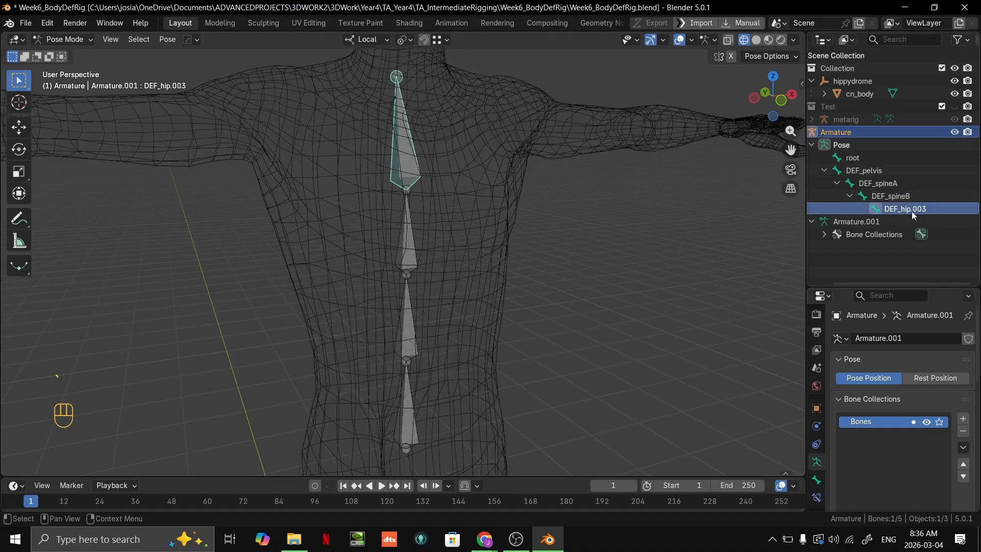
double_click(912, 211)
click(910, 209)
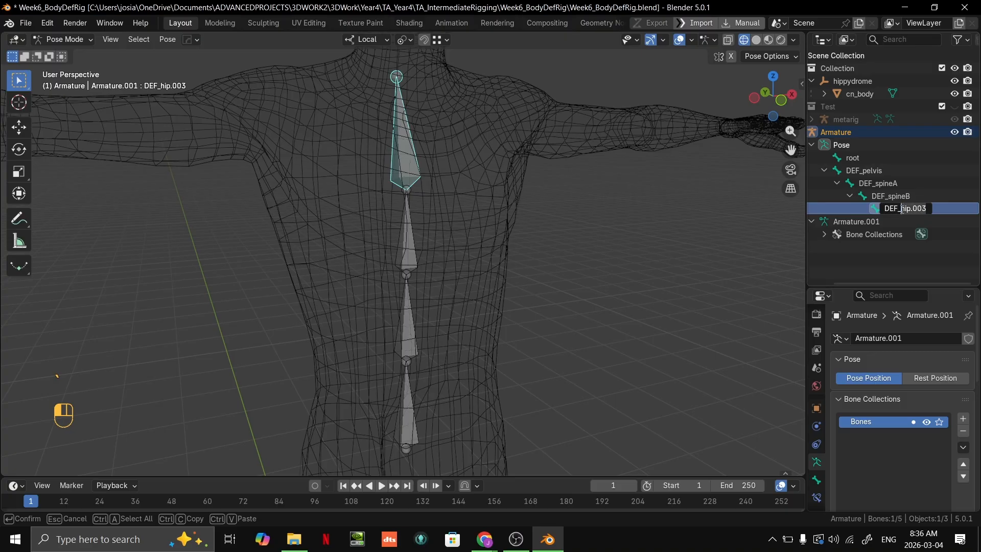
key(shift+End)
text(c)
key(Return)
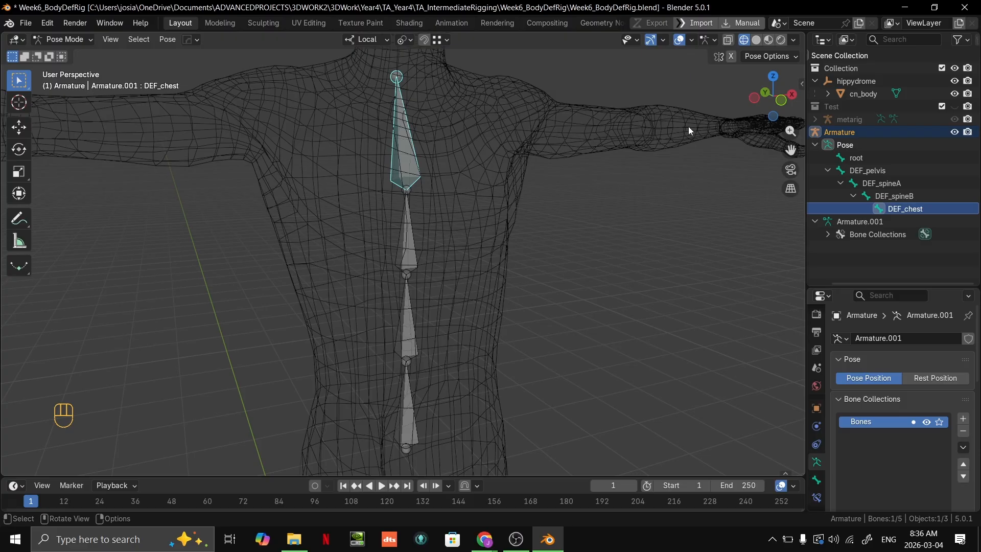
middle_drag(689, 126, 484, 236)
key(g)
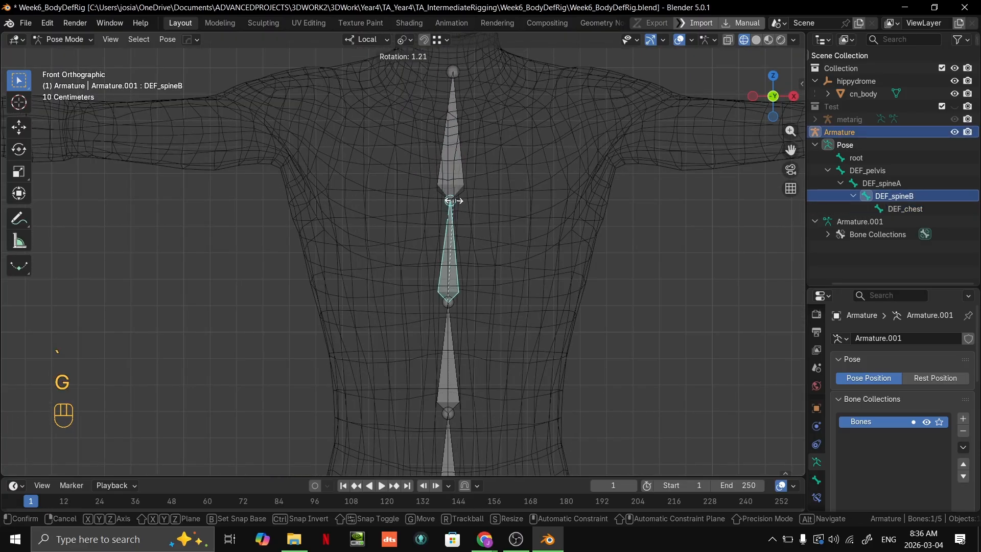
right_click(452, 201)
key(ctrl+Tab)
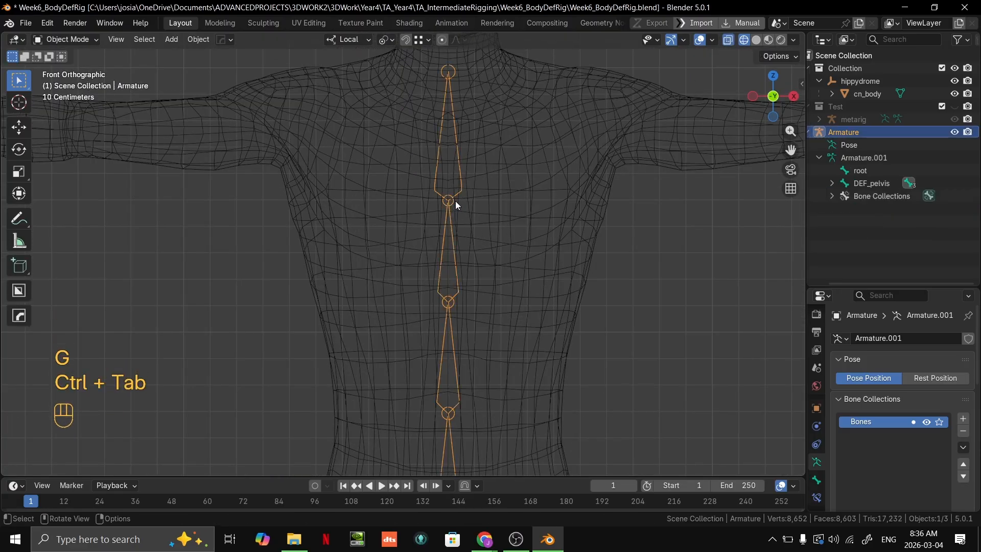
key(ctrl+Tab)
key(a)
click(167, 39)
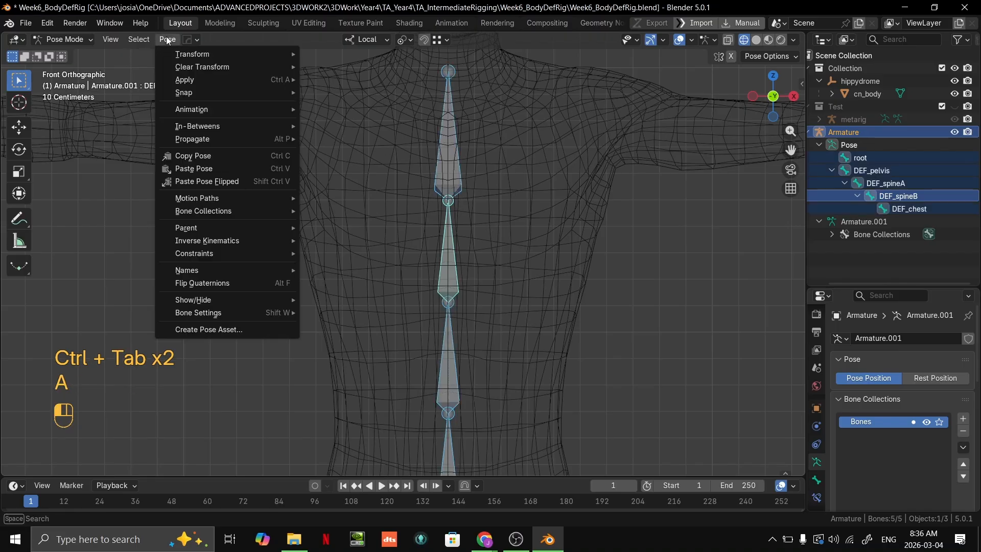
mouse_move(231, 55)
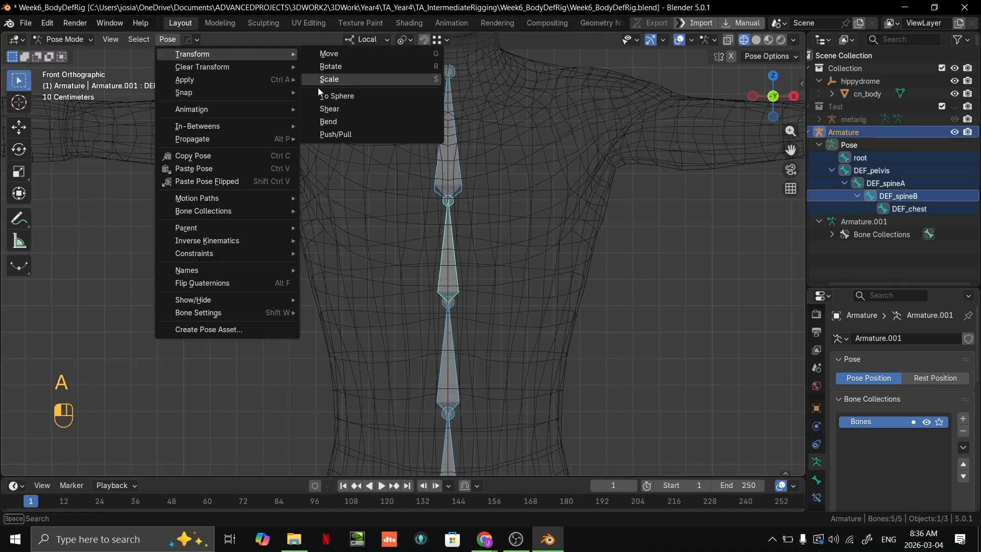
click(333, 60)
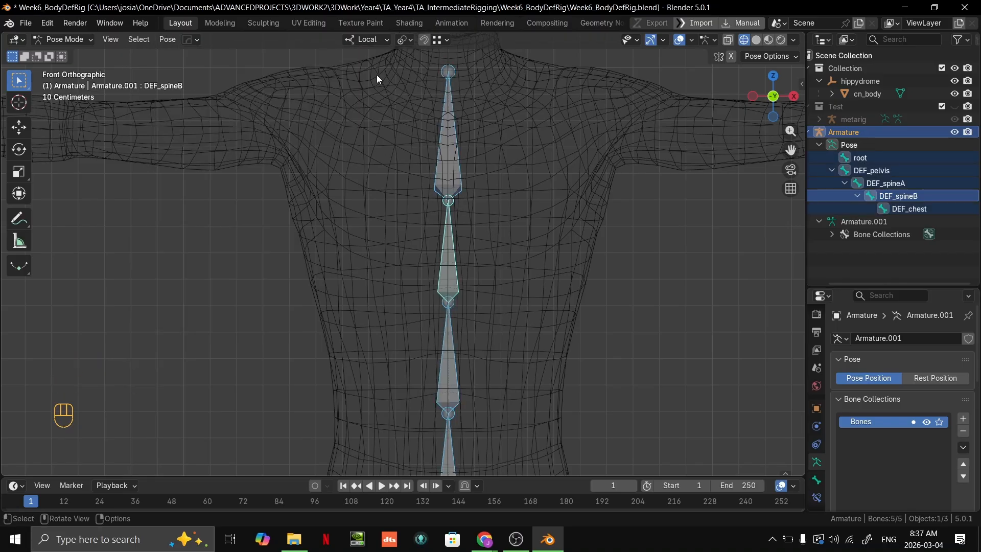
In Edit Mode and front view, lower the joint between DEF_spineB and DEF_chest along the Z axis to the lower chest.
scroll(377, 75, down, 4)
key(Tab)
click(430, 212)
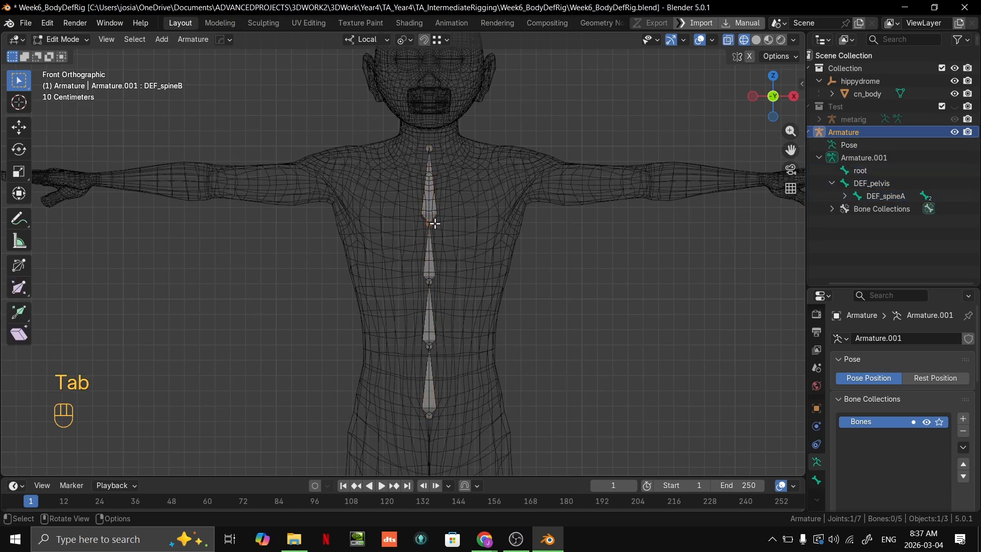
scroll(447, 229, up, 1)
key(g)
key(x)
right_click(483, 228)
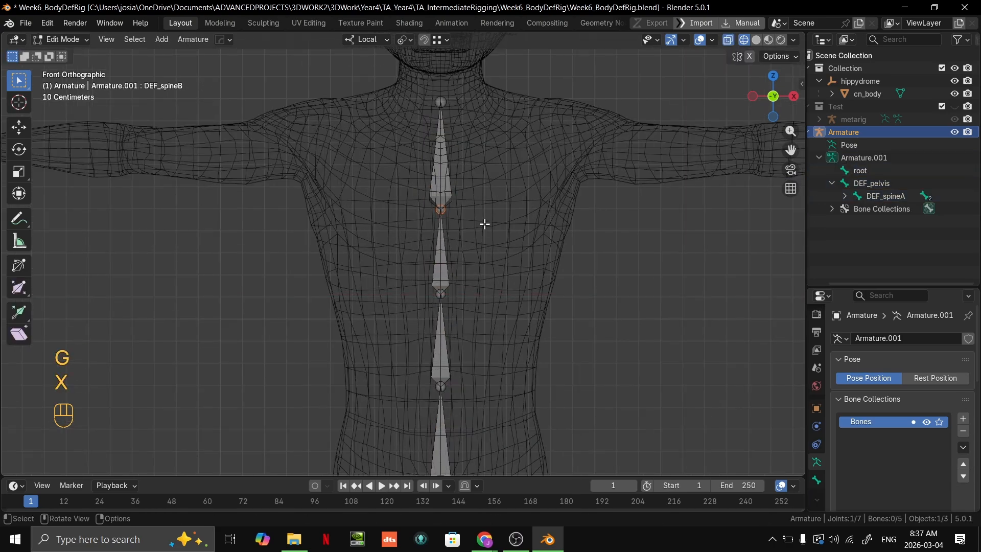
key(g)
key(z)
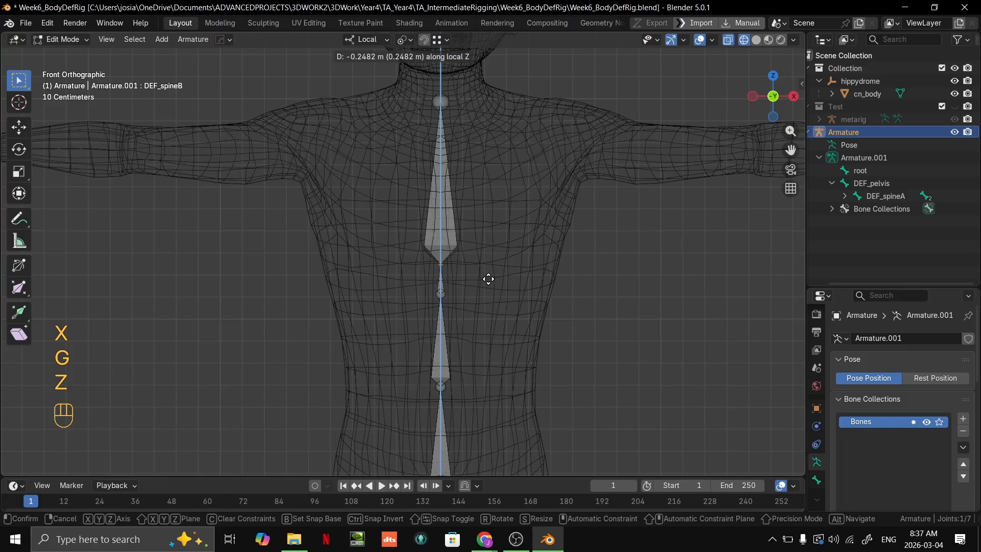
click(486, 271)
Lower the joint between DEF_spineA and DEF_spineB by about 0.148 m along the Z axis.
click(441, 294)
shift+scroll(491, 272, down, 3)
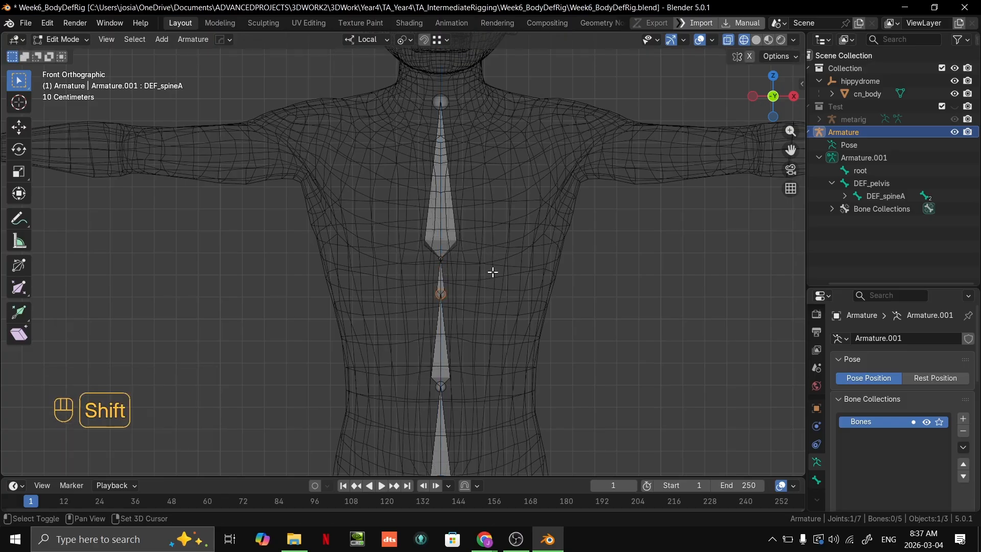
key(g)
key(z)
click(488, 278)
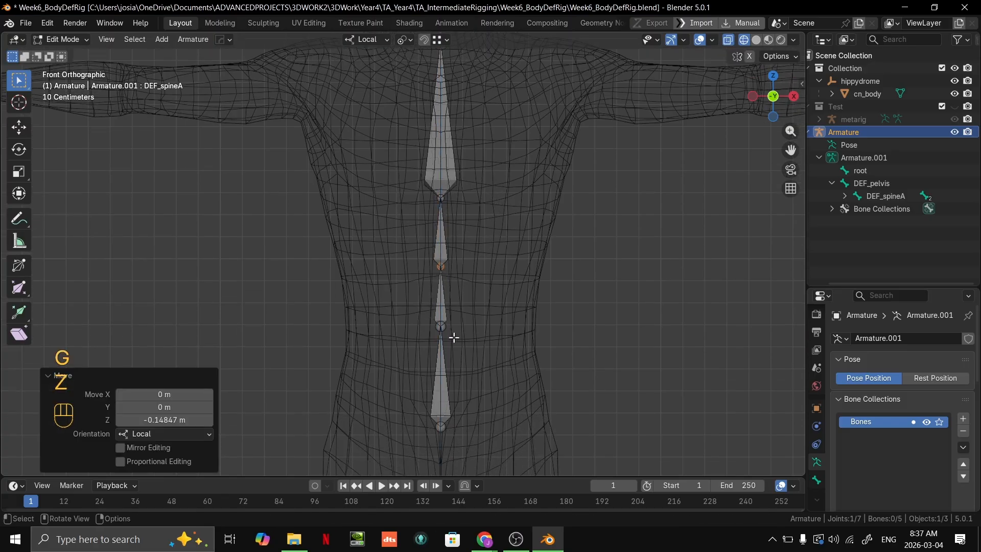
Lower the joint between DEF_pelvis and DEF_spineA by about 0.086 m along the Z axis.
click(443, 326)
key(g)
key(z)
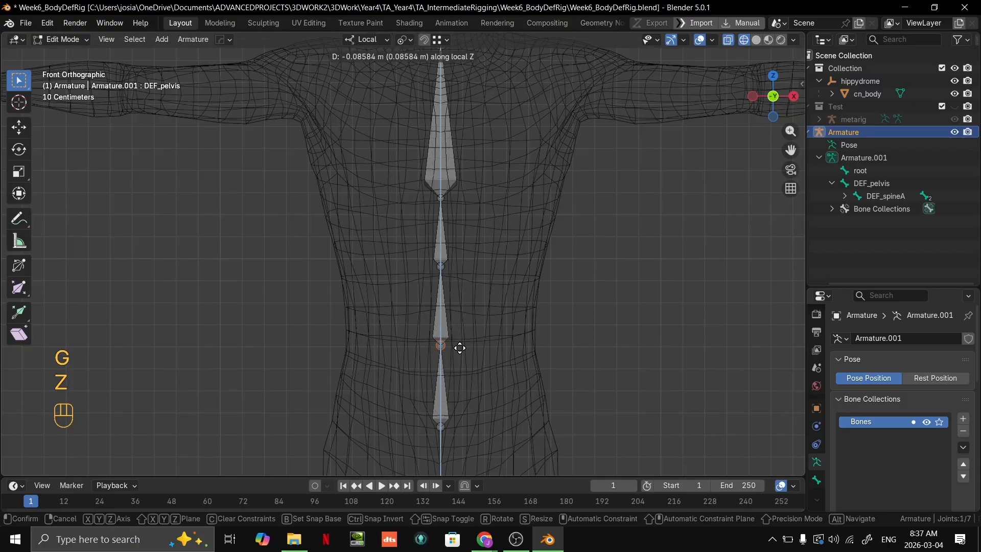
click(460, 342)
Select the base joint of DEF_pelvis and lower it about 0.093 m along the Z axis in front view.
shift+scroll(504, 340, down, 6)
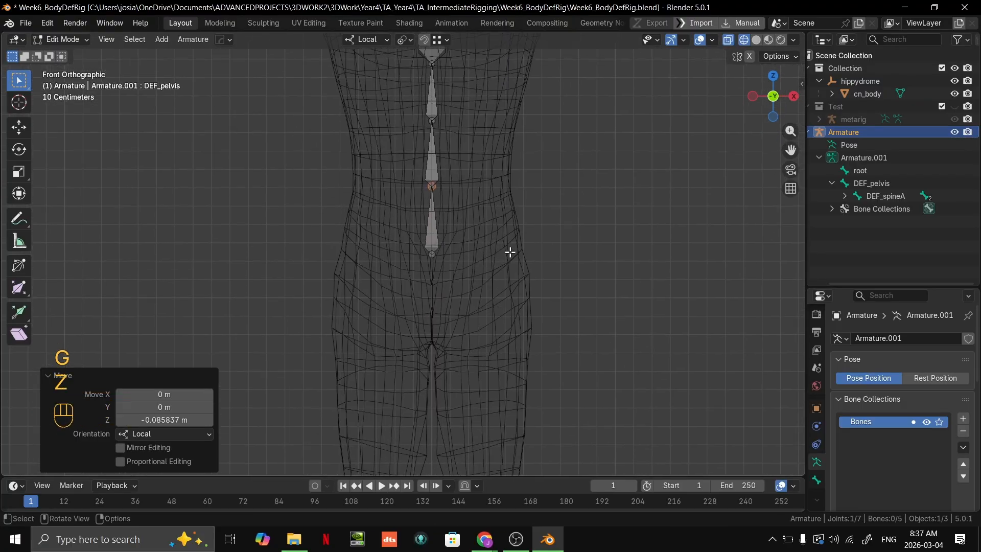
middle_drag(510, 252, 727, 257)
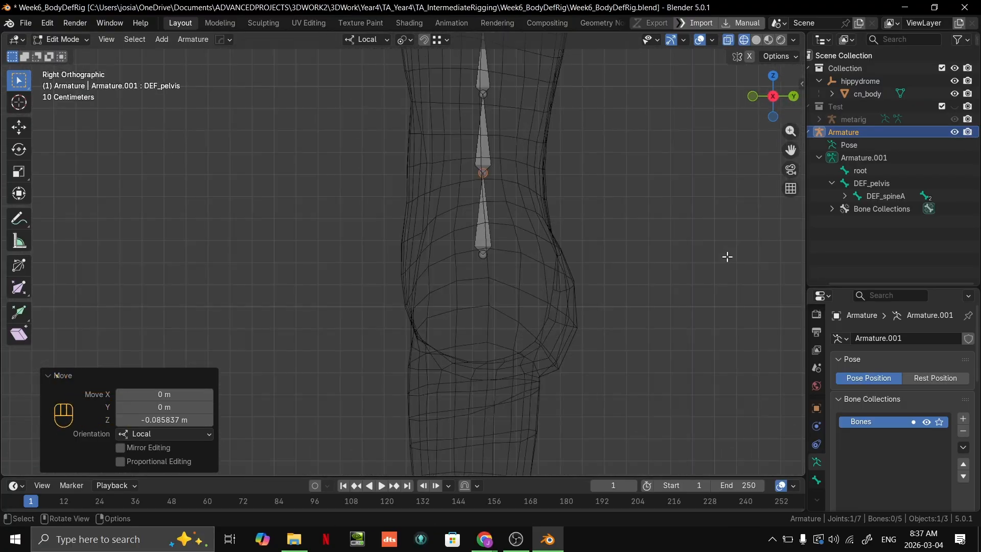
click(481, 257)
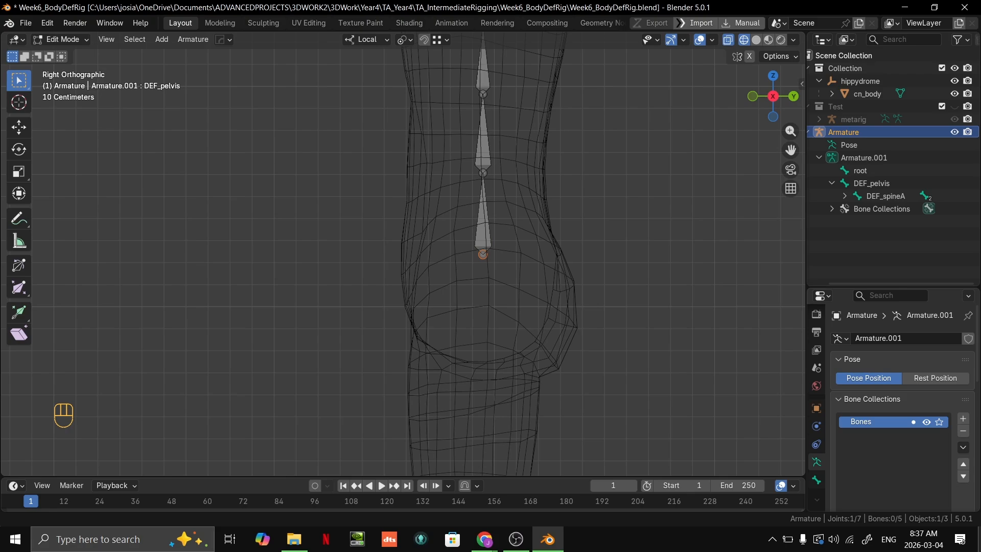
middle_drag(634, 163, 766, 170)
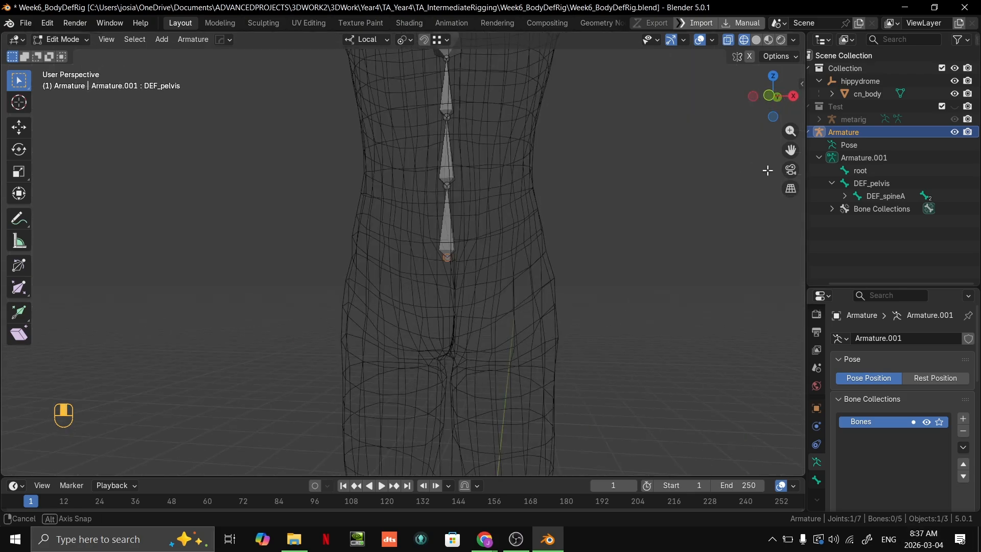
key(grave)
scroll(615, 242, up, 1)
key(g)
key(z)
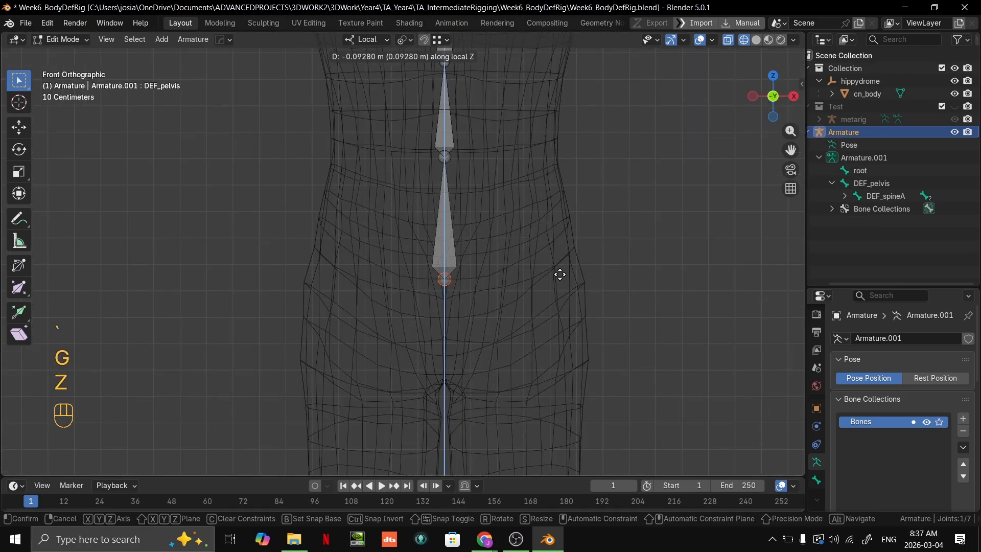
click(559, 274)
In right view, raise the joint between DEF_spineB and DEF_chest about 0.125 m along Z and nudge it back down about 0.028 m.
middle_drag(559, 274, 505, 224)
key(grave)
click(504, 238)
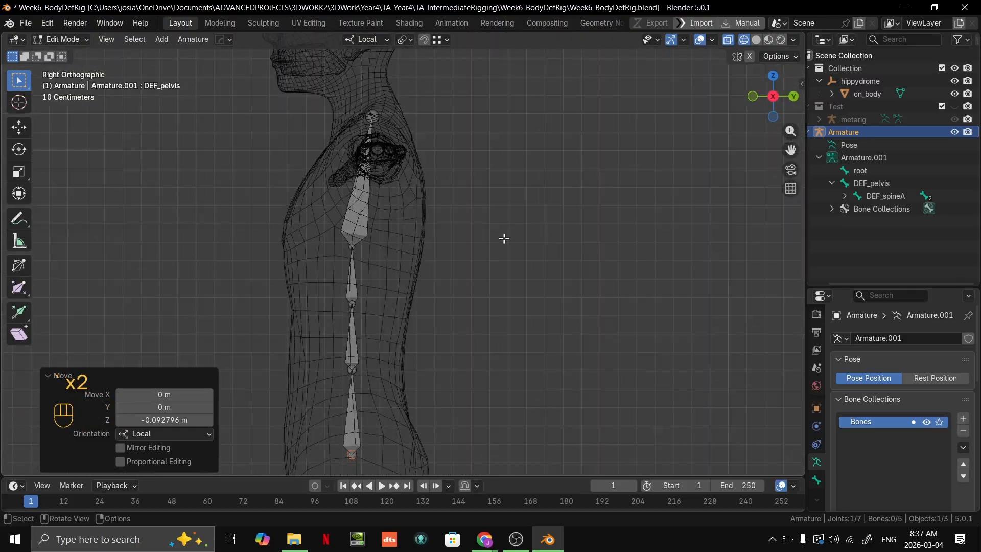
click(356, 246)
key(g)
key(z)
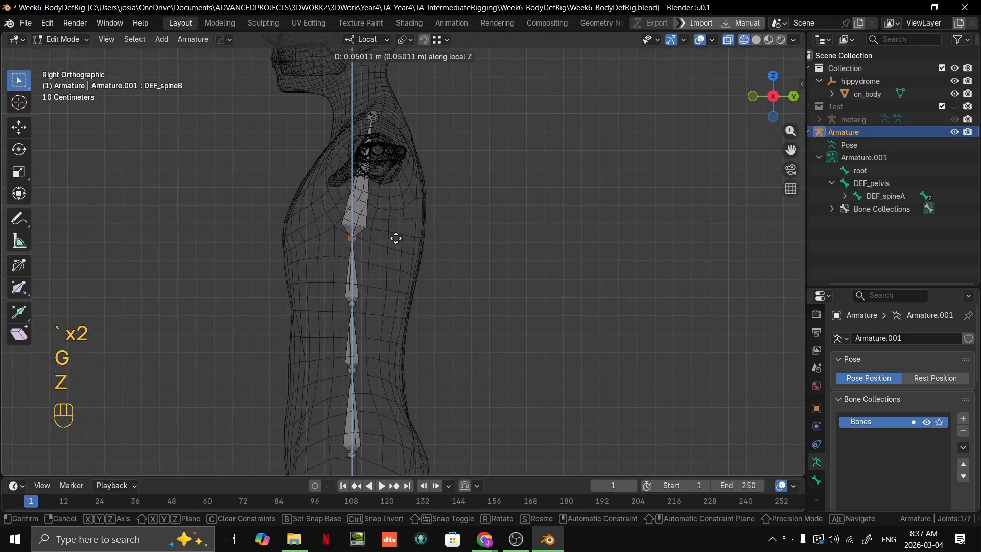
click(399, 225)
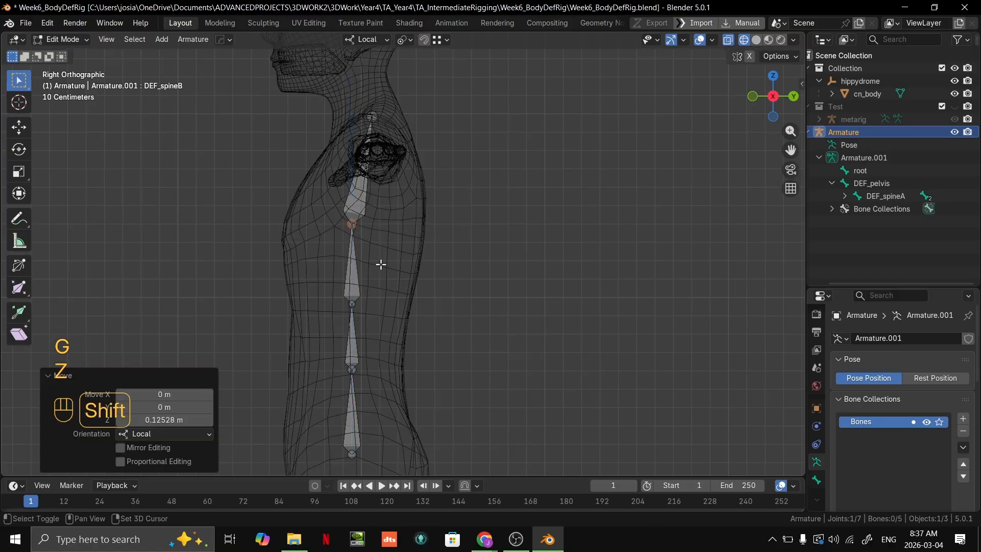
shift+middle_drag(378, 263, 373, 296)
key(g)
key(z)
click(389, 302)
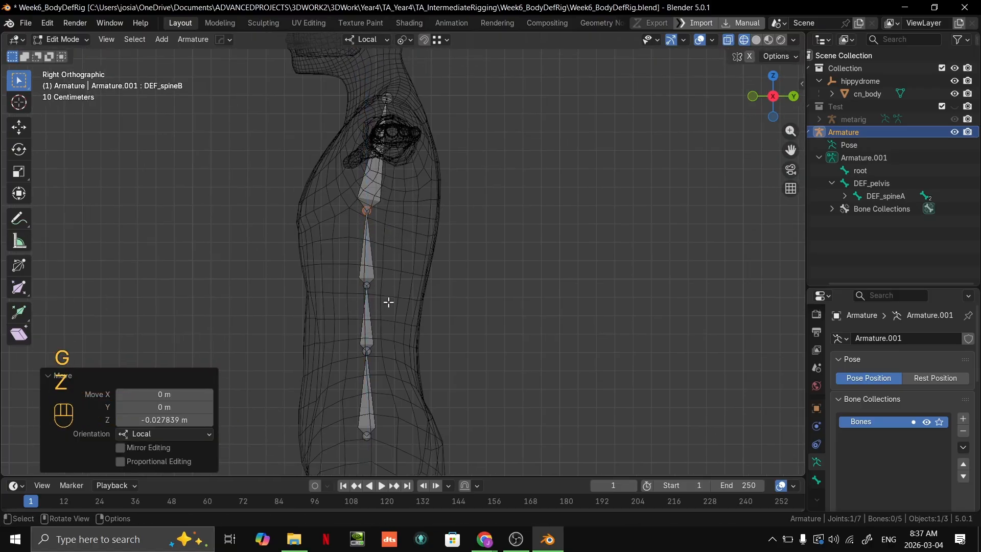
Lower the joint between DEF_spineA and DEF_spineB about 0.014 m and the joint between DEF_pelvis and DEF_spineA about 0.041 m along Z.
key(g)
key(z)
click(369, 286)
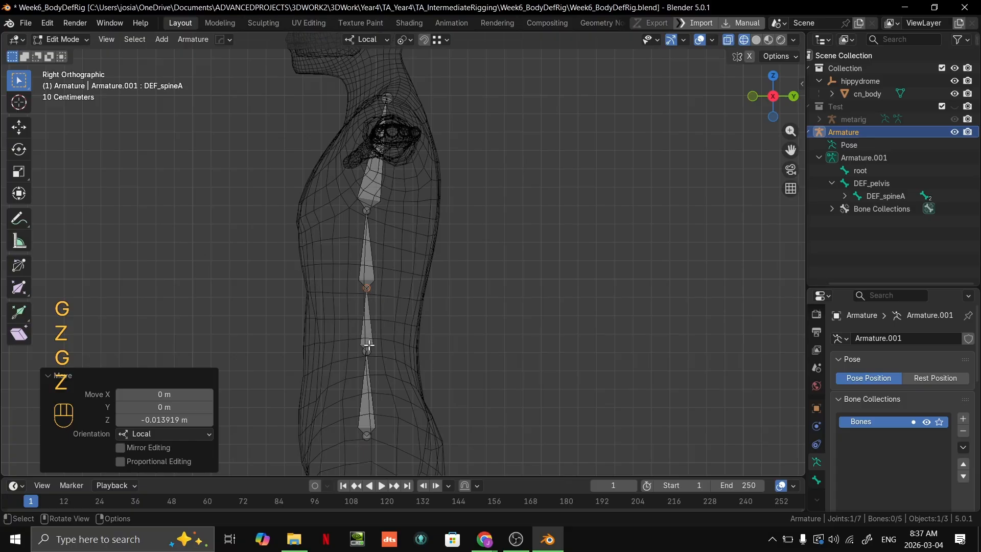
click(369, 350)
key(g)
key(z)
shift+click(369, 361)
Switch to the presentation and review the Bone Hierarchy slide for the parent-child order of the deformation bones.
middle_drag(404, 327, 486, 312)
key(grave)
click(459, 269)
shift+middle_drag(439, 236, 447, 287)
scroll(524, 239, up, 1)
middle_drag(523, 238, 493, 274)
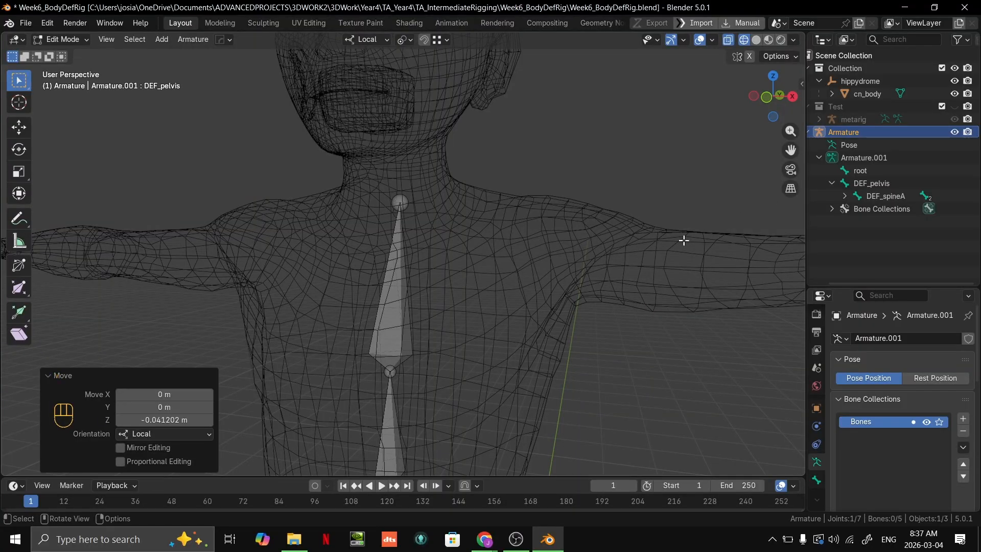
key(alt+Tab)
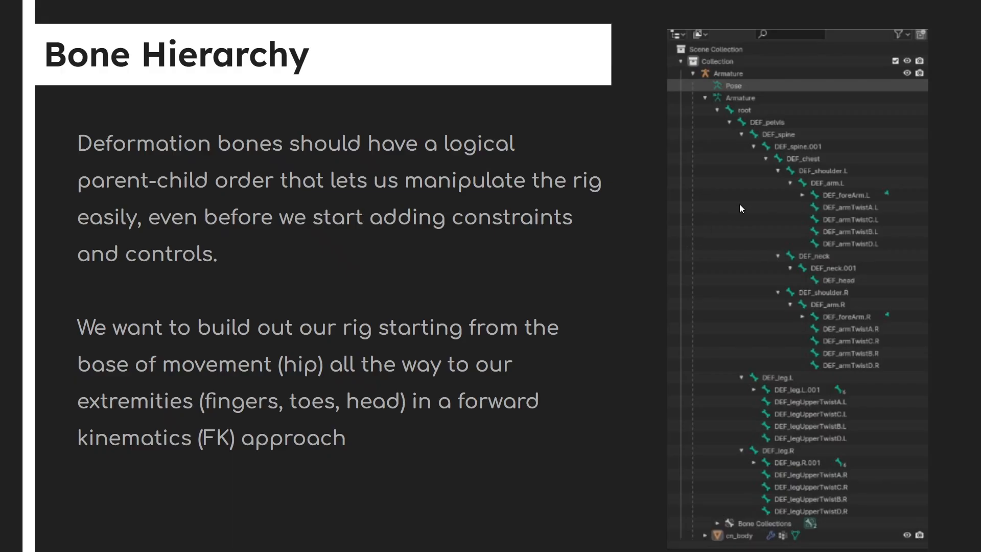
click(488, 268)
click(491, 267)
key(Right)
key(Right)
key(Right)
key(Left)
key(alt+Tab)
Expand the armature's bone hierarchy down to DEF_chest and check its order by selecting DEF_pelvis, DEF_spineA and DEF_spineB one after another.
scroll(429, 206, up, 1)
middle_drag(522, 237, 557, 221)
key(KP_1)
click(845, 195)
click(857, 208)
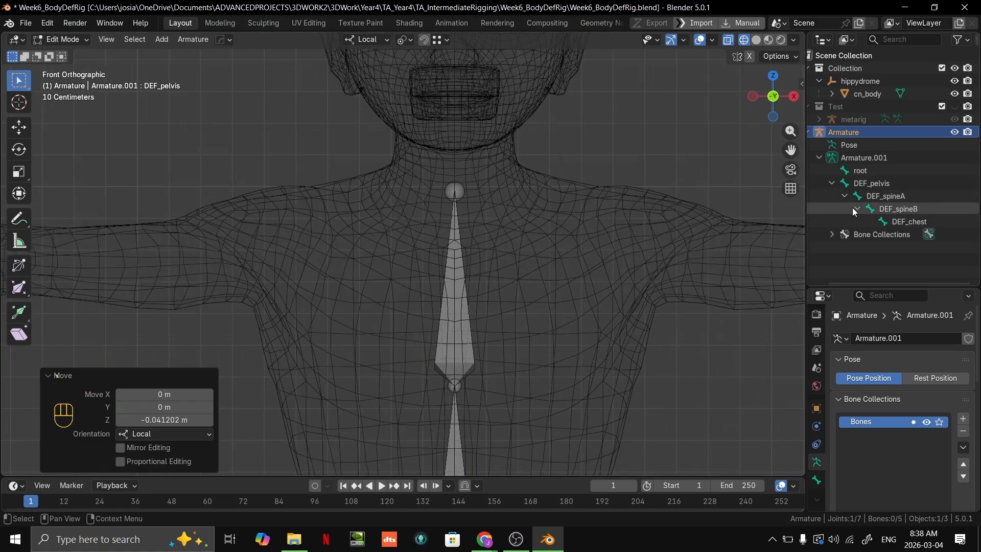
middle_drag(883, 210, 850, 177)
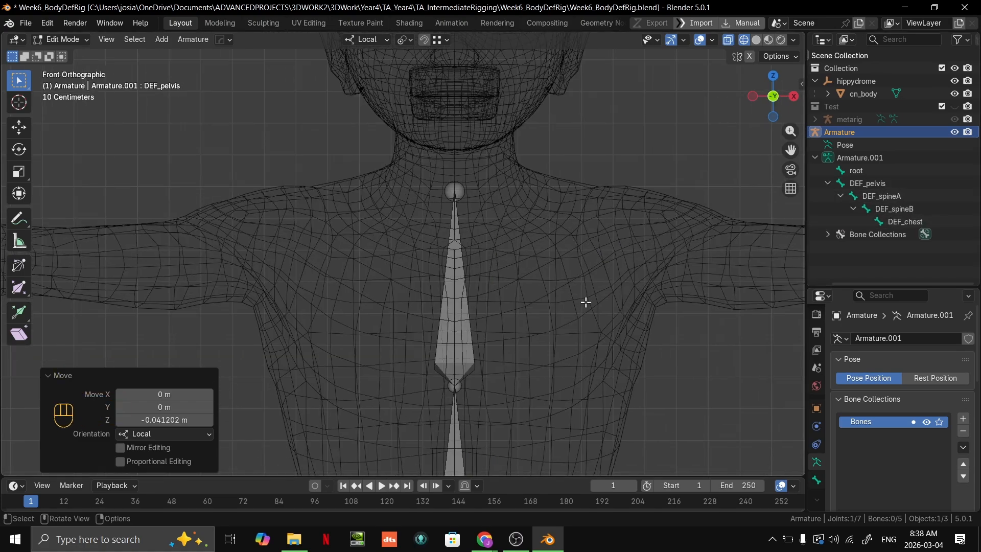
shift+middle_drag(586, 302, 562, 204)
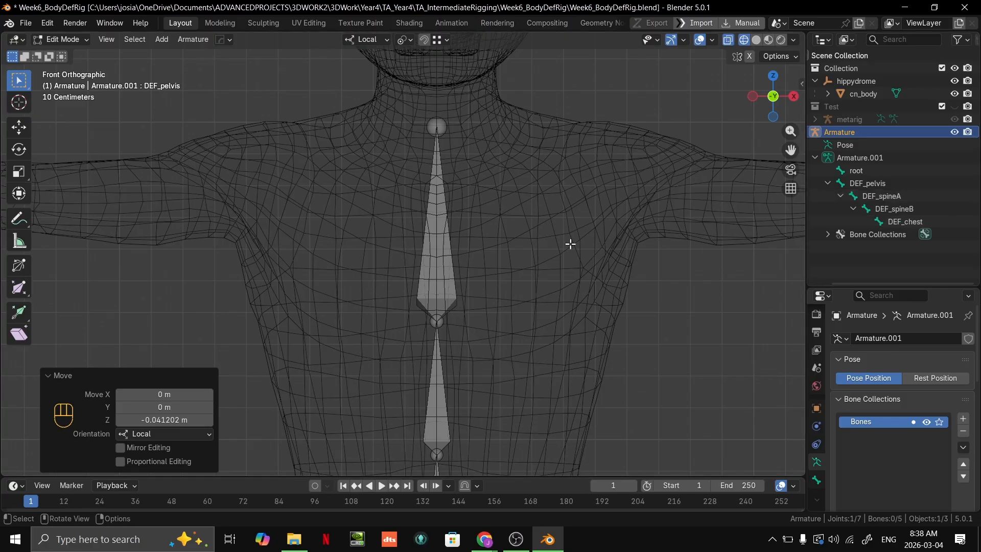
click(853, 185)
click(866, 196)
click(874, 207)
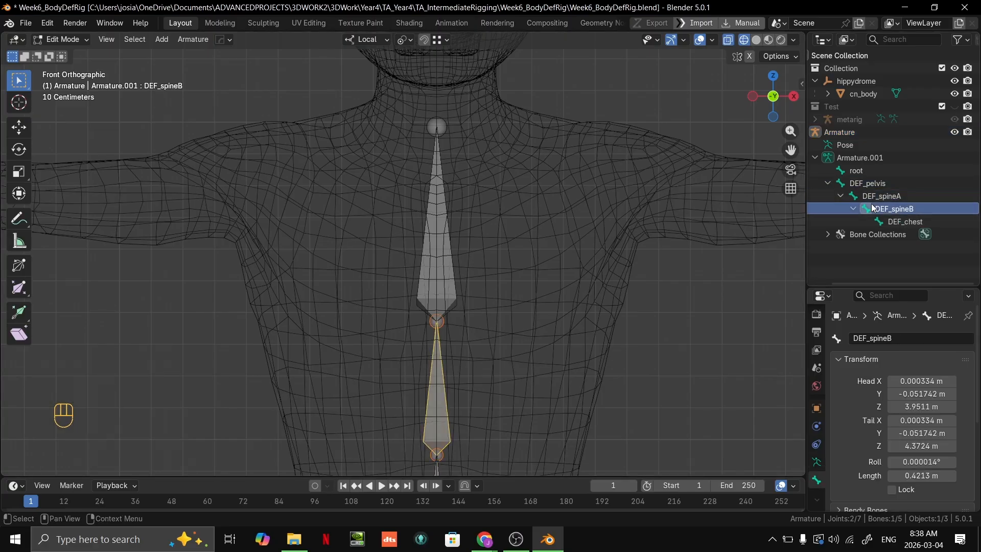
Switch the armature to Pose Mode and test-rotate DEF_pelvis to check that its child bones follow, then cancel the rotation.
click(899, 222)
scroll(504, 329, down, 6)
scroll(403, 317, up, 2)
key(ctrl+Tab)
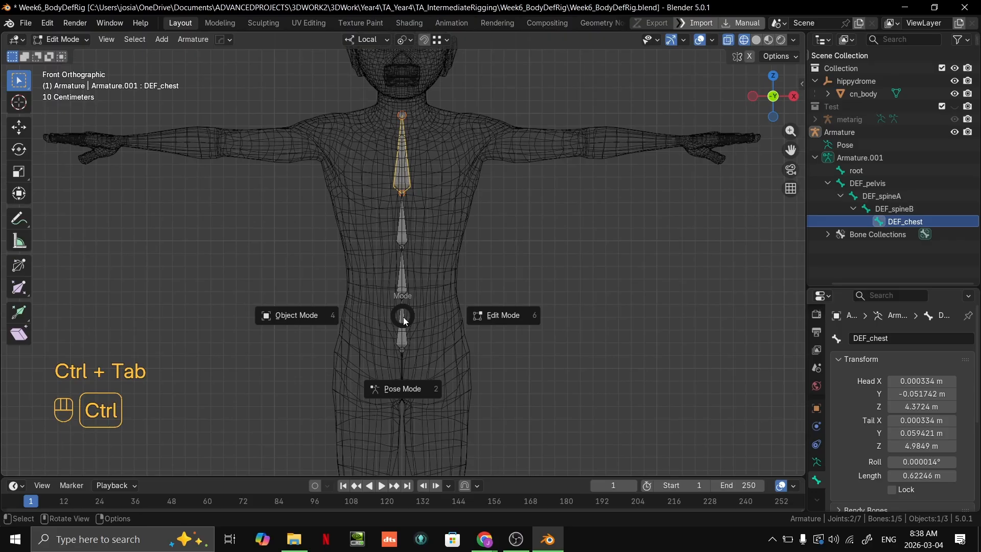
click(402, 357)
click(400, 325)
middle_drag(531, 273, 460, 291)
key(r)
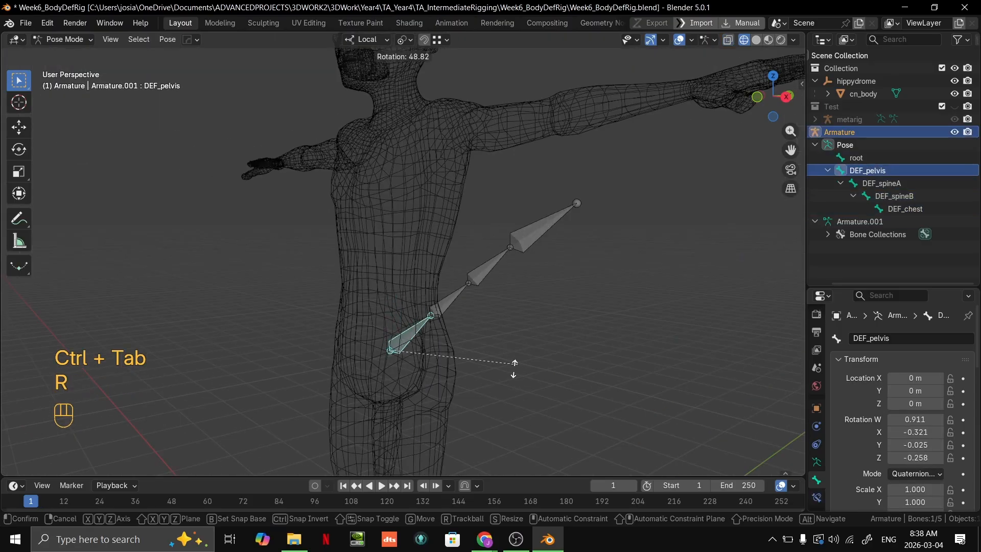
right_click(481, 308)
Test-rotate DEF_spineA, DEF_spineB and DEF_chest one after another, cancelling each rotation.
click(394, 287)
key(r)
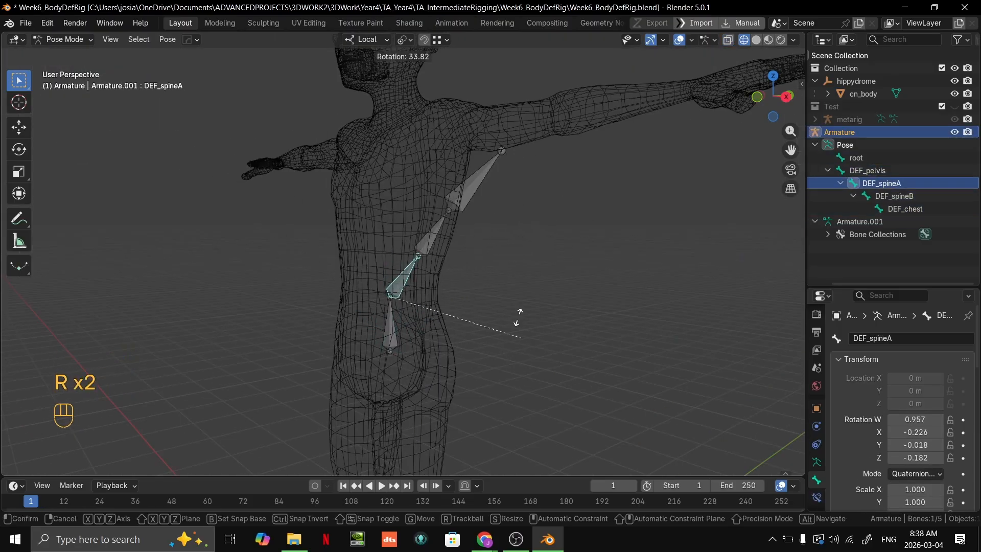
right_click(517, 317)
click(396, 236)
key(r)
right_click(402, 181)
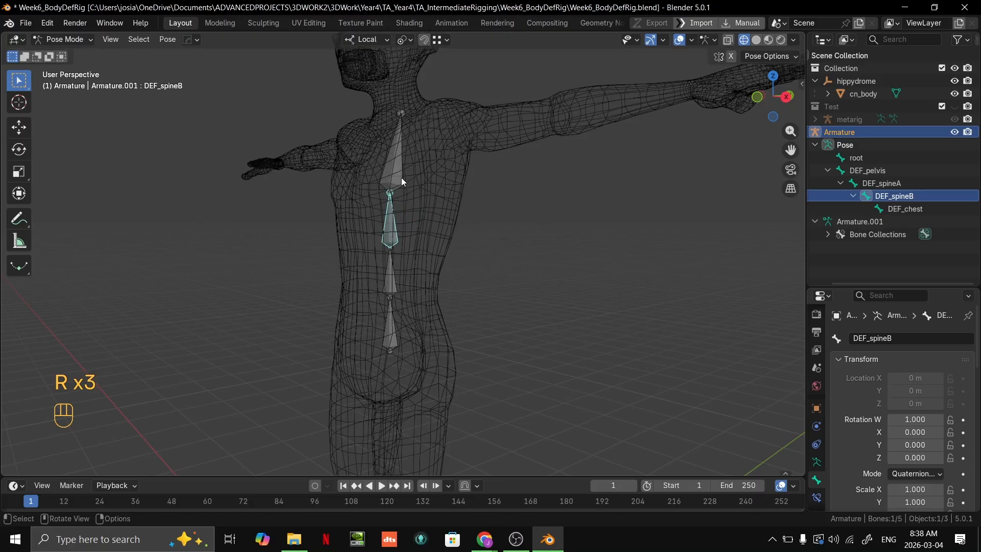
click(403, 181)
key(r)
right_click(503, 275)
mouse_move(503, 275)
middle_down()
mouse_move(460, 266)
mouse_move(493, 264)
middle_up()
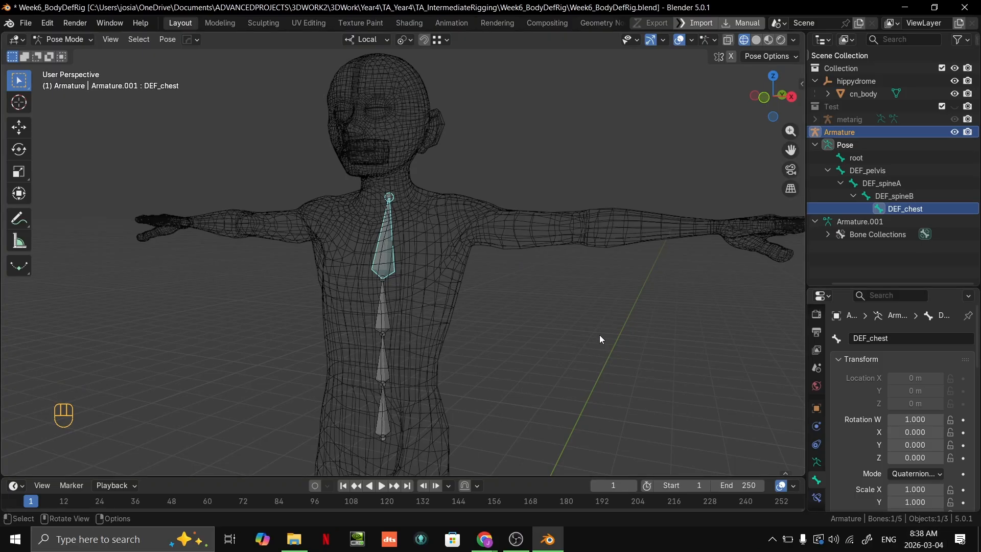
Return the armature to Edit Mode in front view, with the chest bone and shoulders framed.
scroll(446, 335, up, 3)
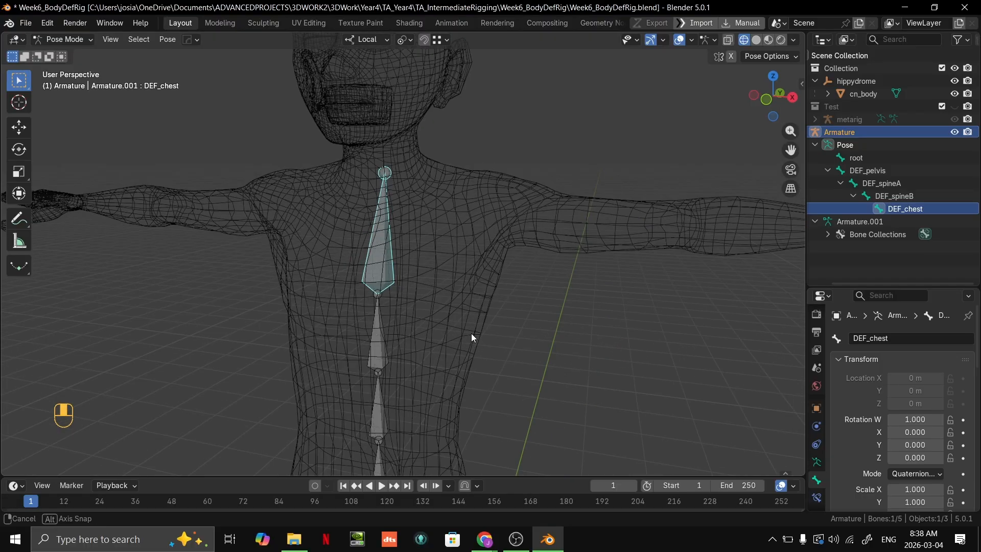
key(KP_1)
scroll(438, 247, up, 4)
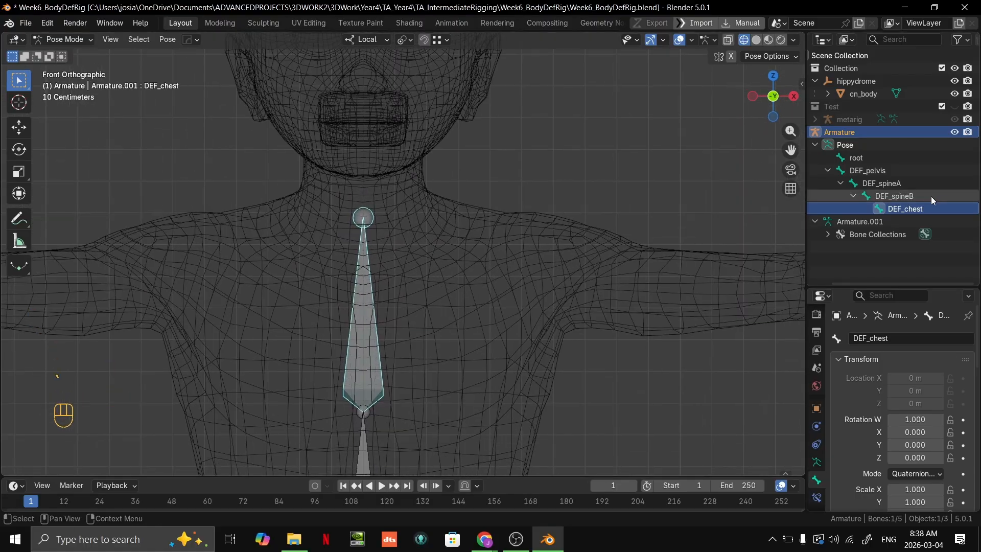
scroll(784, 230, up, 2)
click(53, 40)
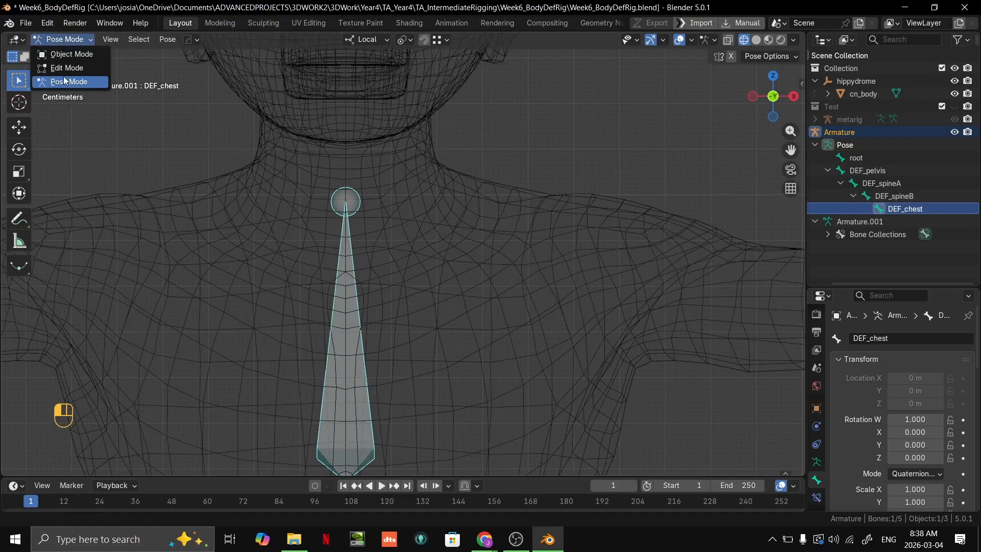
click(63, 69)
scroll(421, 216, down, 5)
scroll(450, 220, up, 3)
shift+middle_drag(434, 236, 456, 259)
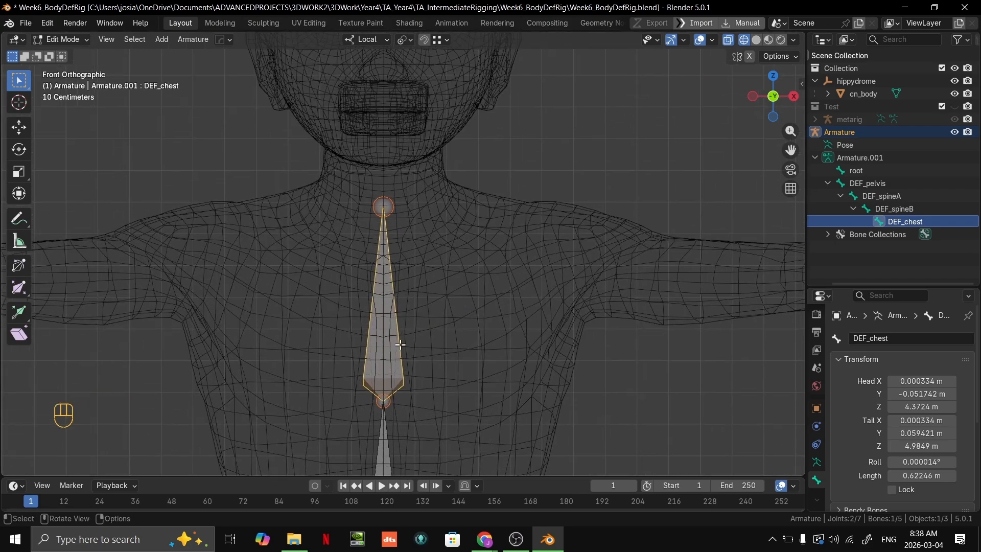
scroll(440, 313, down, 3)
scroll(432, 302, up, 1)
shift+middle_drag(432, 302, 436, 293)
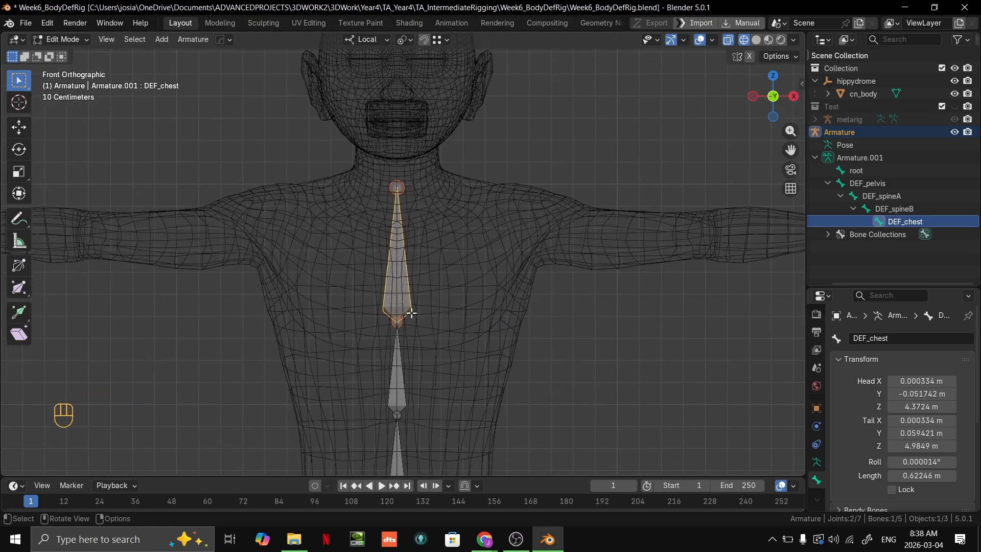
Try duplicating DEF_chest with an offset of about 0.174 m in X and 0.49 m in Z, then undo the duplicate.
key(shift)
key(shift+d)
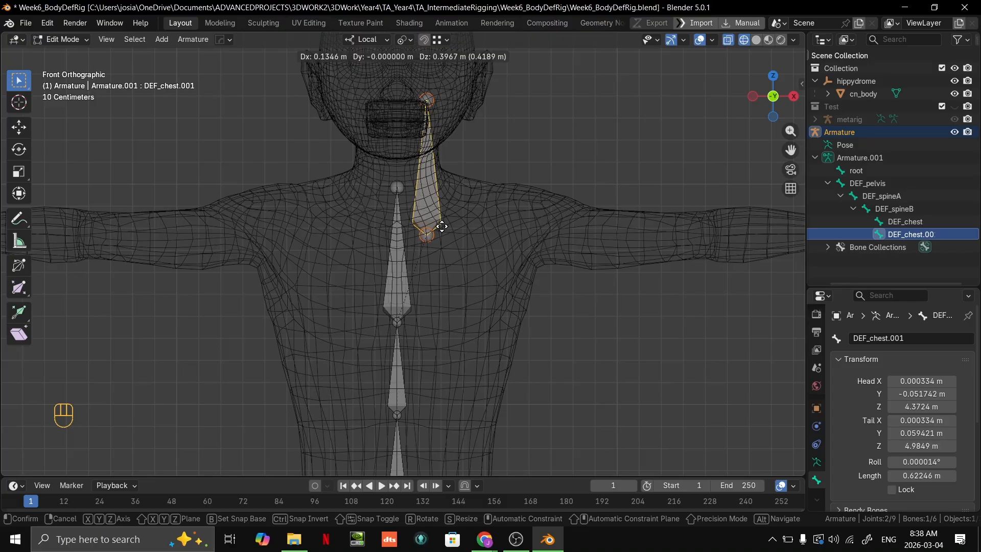
click(448, 207)
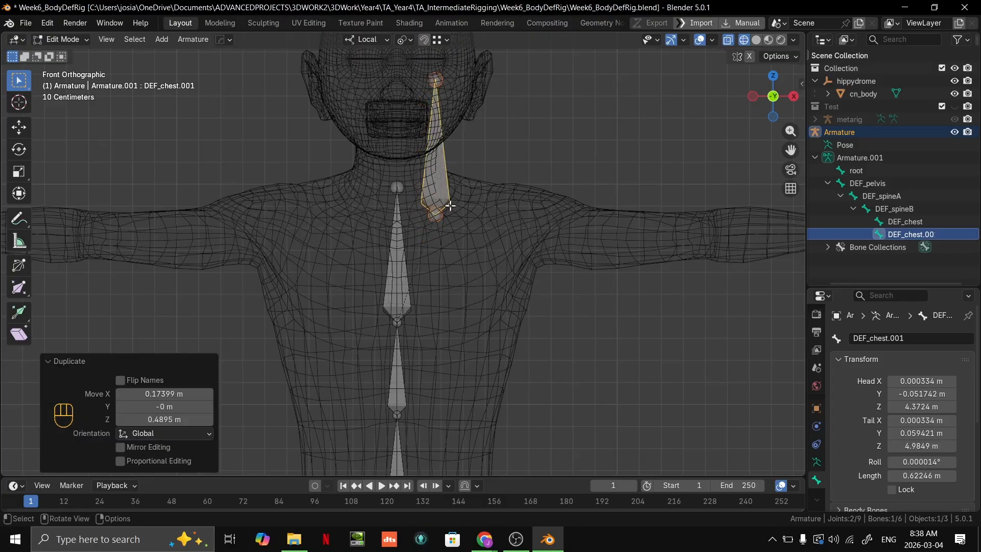
mouse_move(450, 207)
middle_down()
mouse_move(479, 213)
mouse_move(398, 215)
mouse_move(351, 247)
mouse_move(445, 198)
middle_up()
key(ctrl+z)
Place the 3D cursor between the neck and the character's left shoulder in front view and add a new bone there.
middle_drag(517, 253, 535, 230)
key(grave)
scroll(480, 259, down, 2)
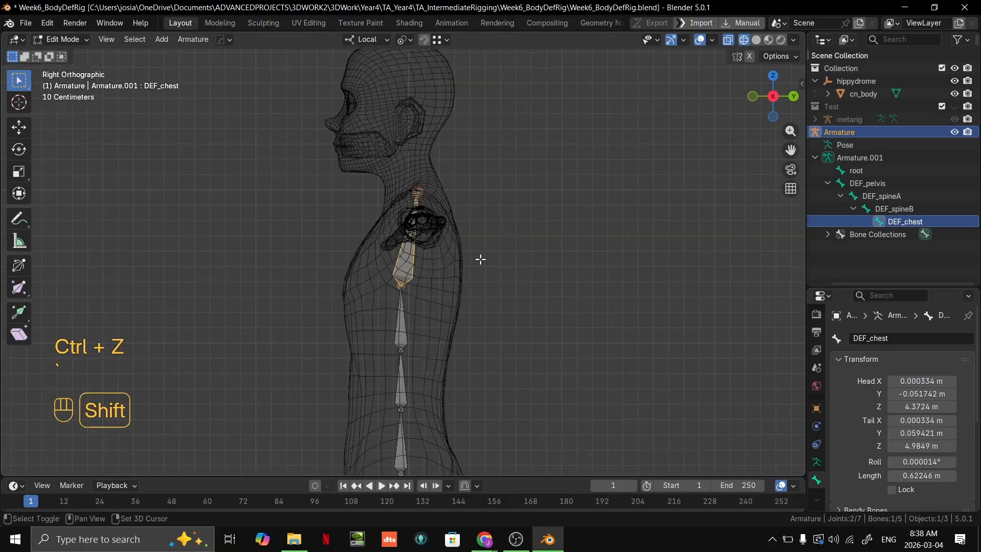
scroll(537, 261, down, 1)
shift+middle_drag(480, 259, 606, 237)
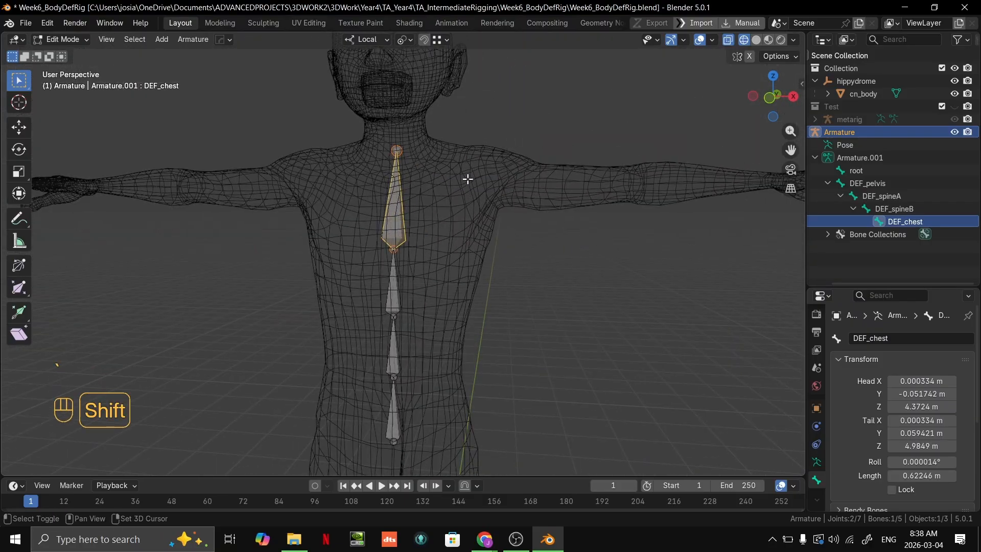
middle_drag(455, 162, 486, 244)
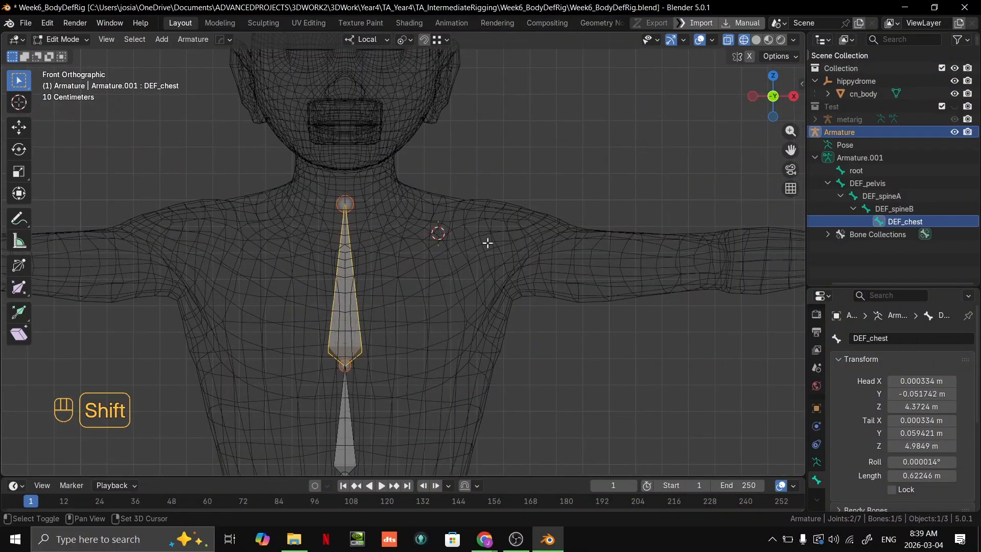
key(shift+a)
Rename the new bone DEF_shoulder.L, consulting the Bone Hierarchy slide in the presentation for the side suffix.
key(grave)
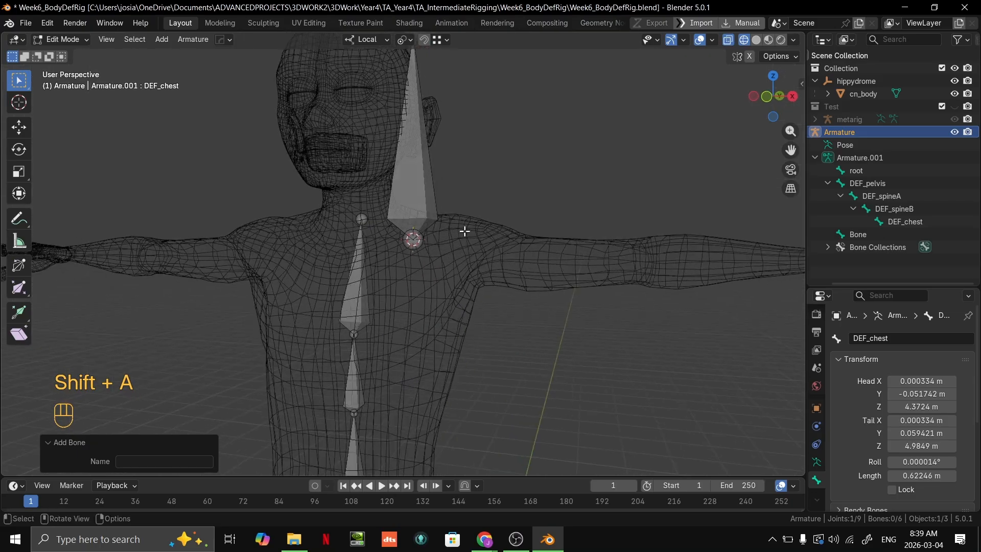
shift+middle_drag(432, 229, 550, 233)
scroll(480, 228, up, 1)
click(407, 216)
double_click(843, 236)
text(DE)
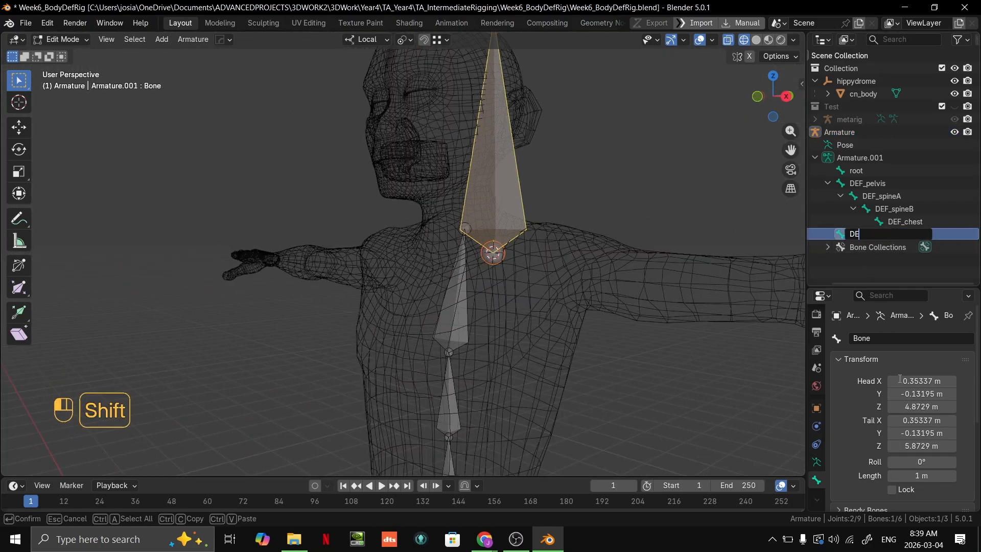
text(F_shoulder)
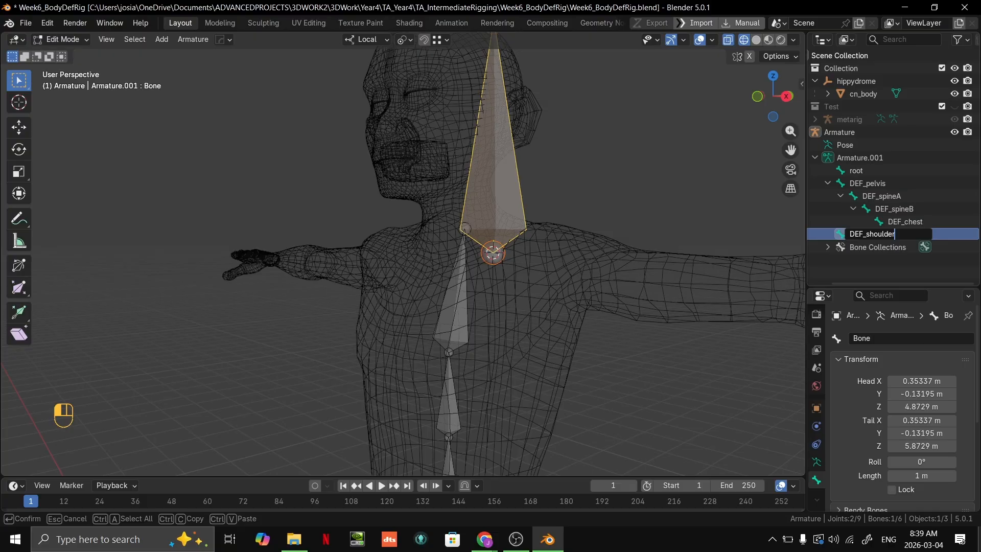
key(shift)
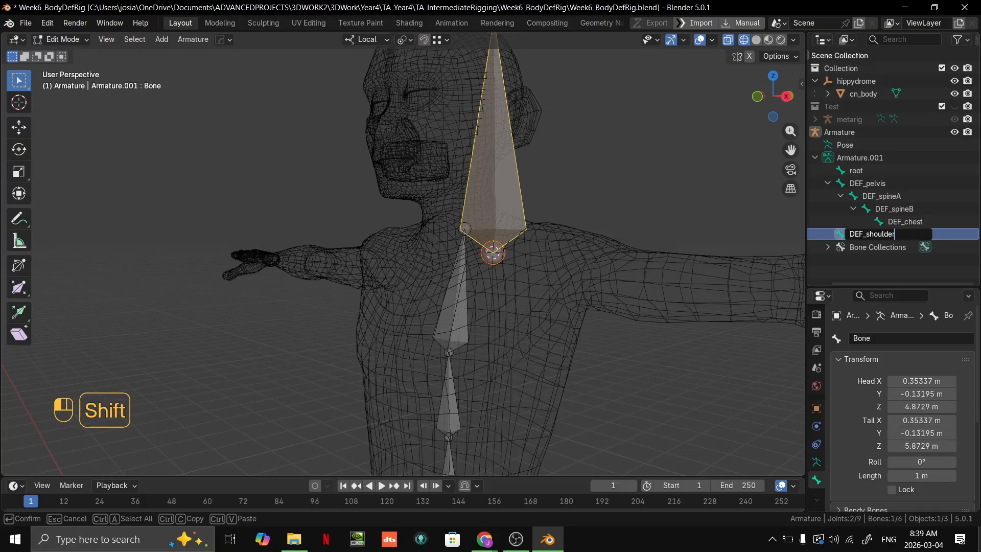
text(_>)
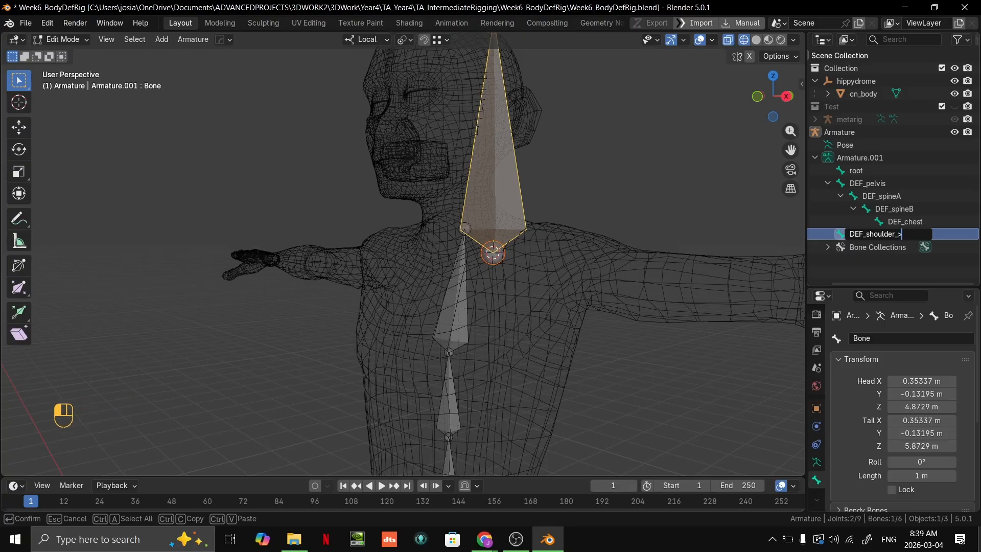
key(alt+Tab)
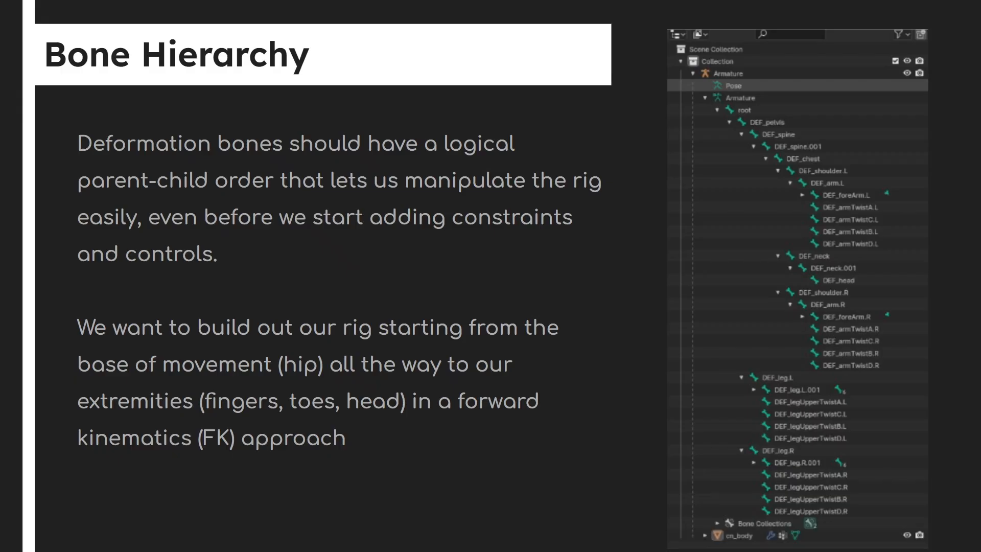
key(alt+Tab)
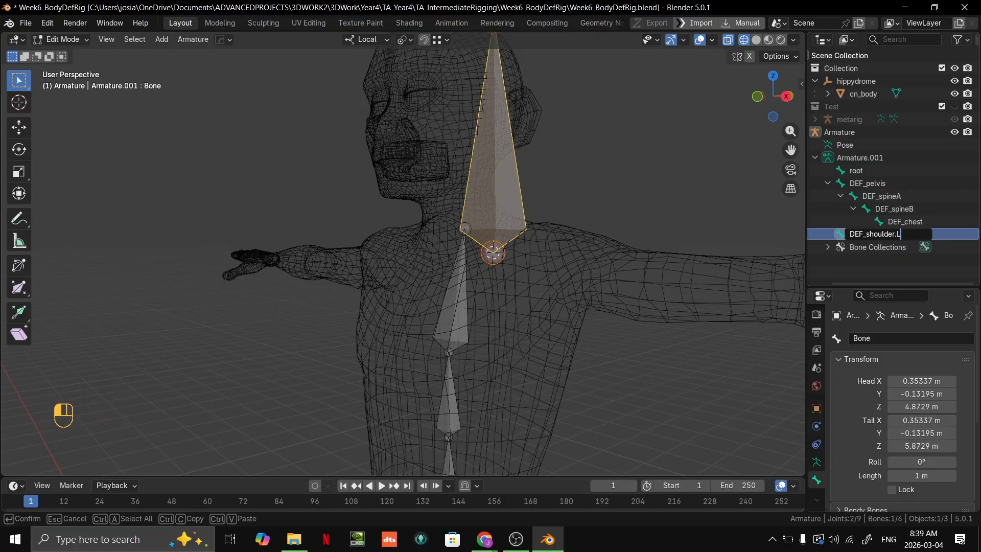
key(Return)
In front view, rotate DEF_shoulder.L 90° so it points outward along the left arm.
middle_drag(537, 259, 494, 192)
key(grave)
scroll(552, 247, up, 3)
scroll(458, 206, down, 2)
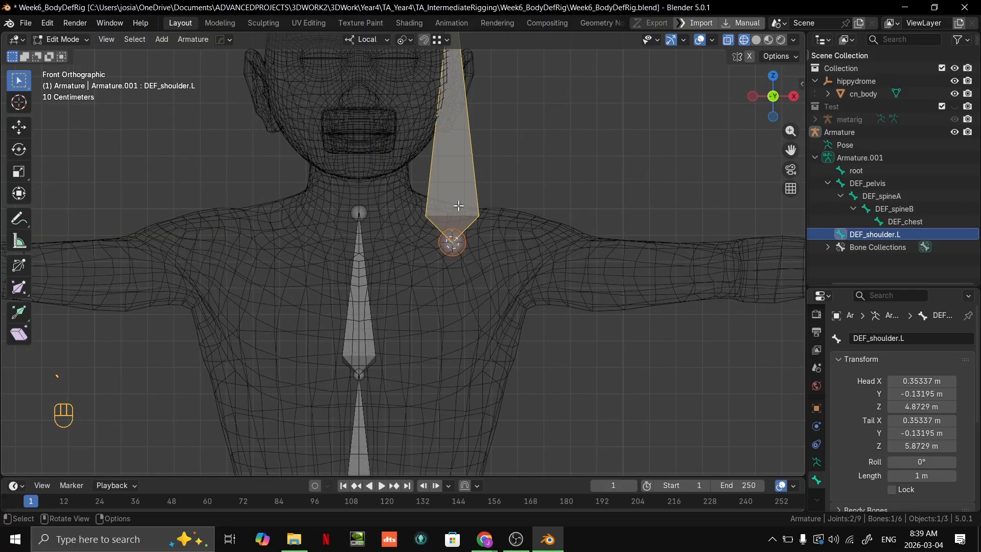
scroll(459, 209, down, 2)
key(grave)
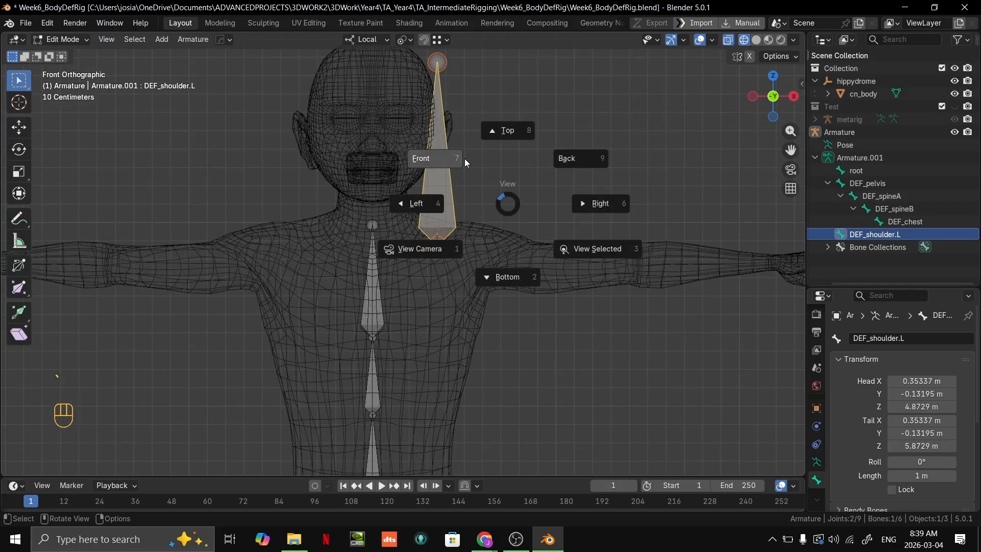
click(448, 138)
key(r)
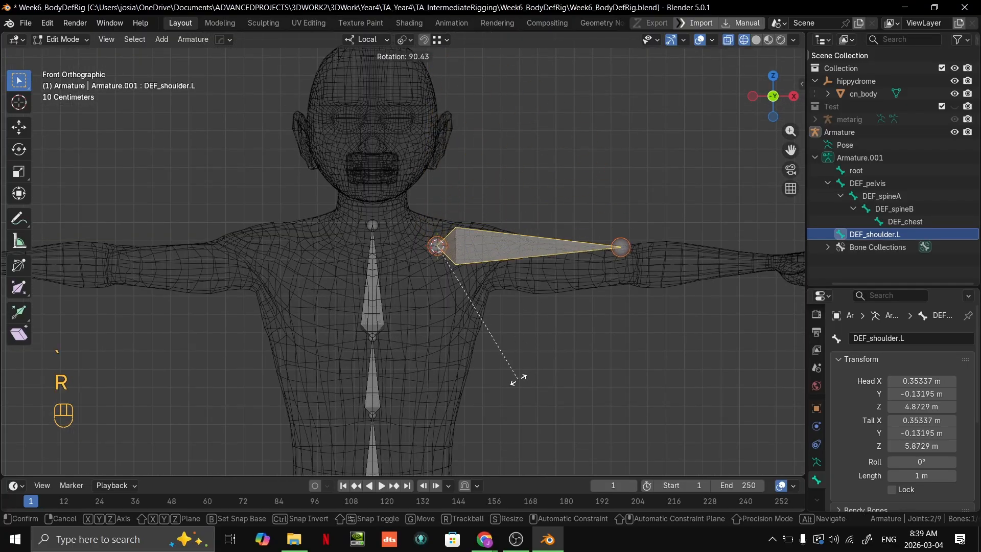
key(9)
key(0)
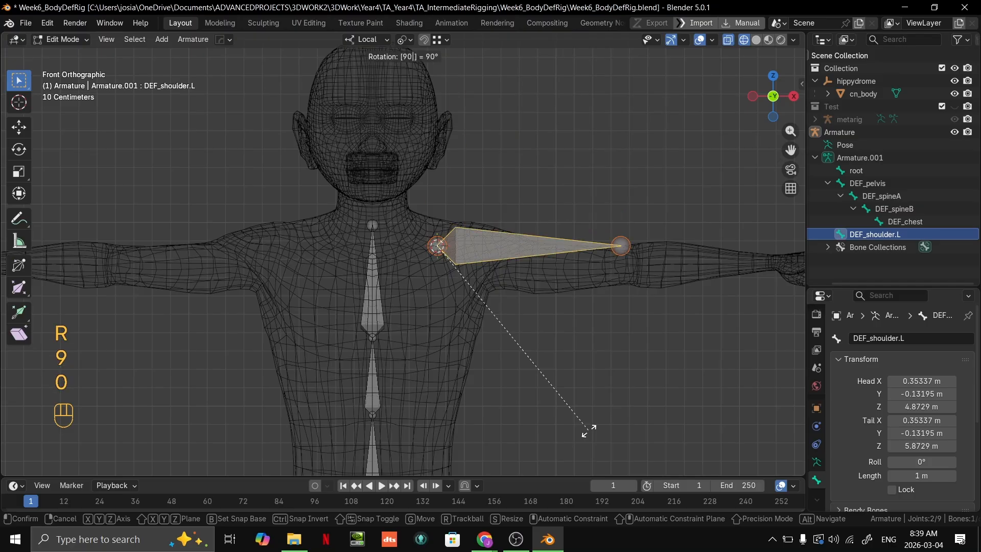
key(Return)
Scale DEF_shoulder.L down to about 0.45 m long and move it about -0.236 m in X and 0.033 m in Z.
key(s)
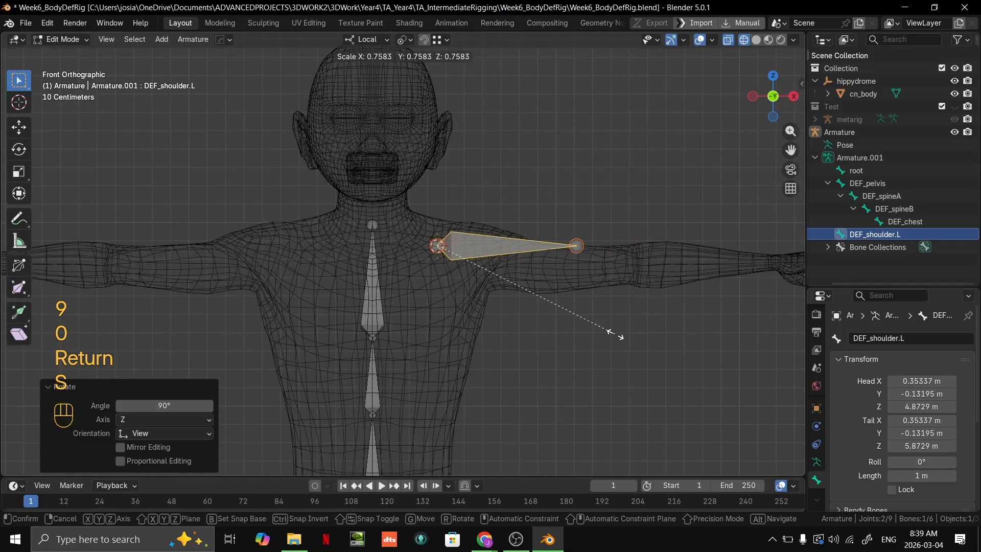
click(534, 302)
key(g)
click(489, 304)
scroll(493, 293, up, 2)
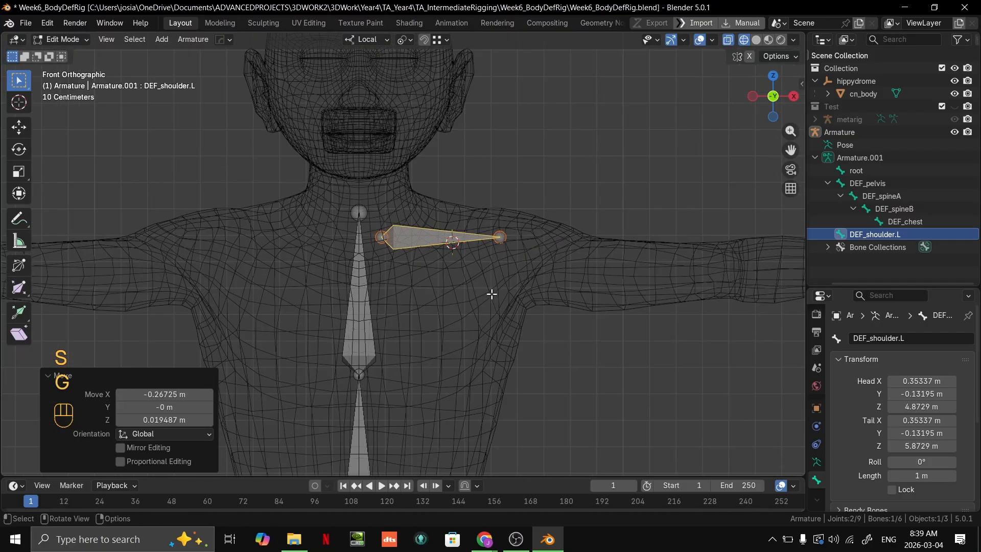
key(g)
click(482, 280)
In top view, move DEF_shoulder.L about 0.195 m backward along Y.
middle_drag(506, 278, 407, 339)
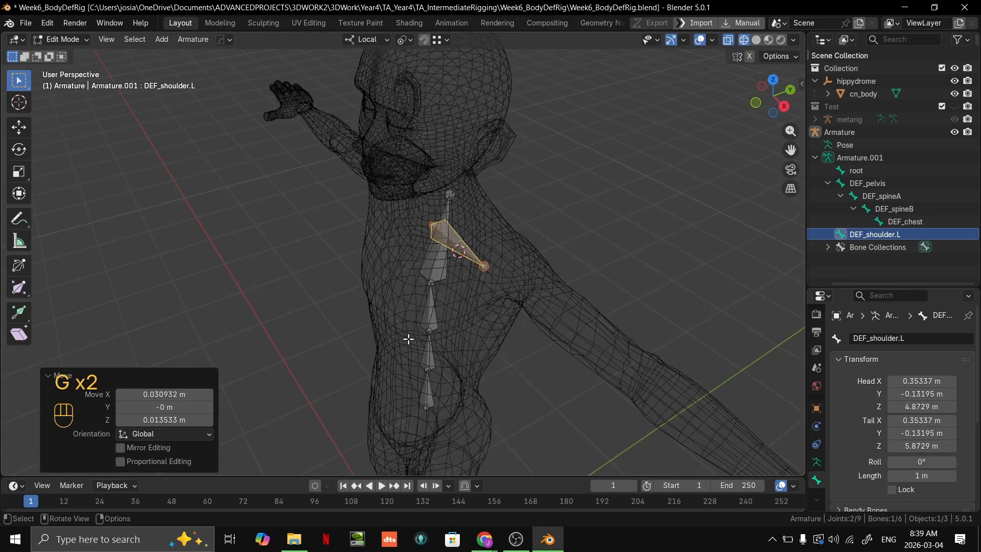
key(grave)
scroll(497, 247, up, 1)
shift+middle_drag(497, 248, 478, 293)
key(g)
key(y)
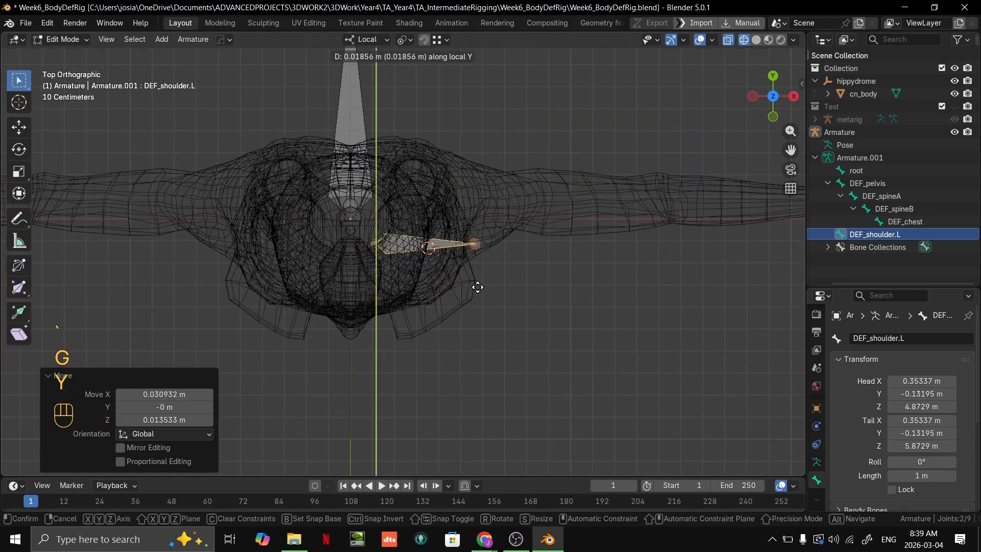
click(479, 251)
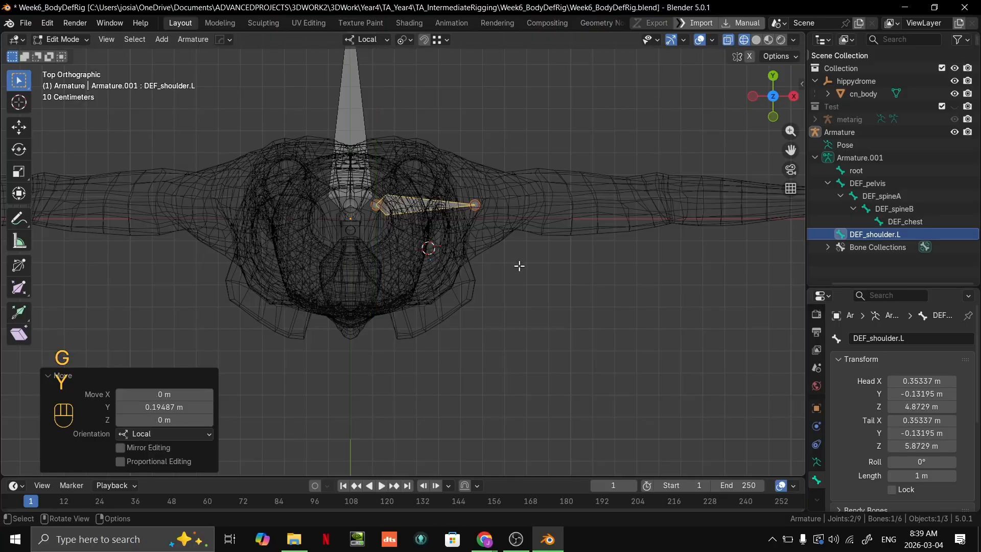
Move the inner joint of DEF_shoulder.L about 0.231 m forward along negative Y, toward the front of the chest.
middle_drag(519, 265, 193, 199)
shift+middle_drag(333, 265, 401, 224)
shift+middle_drag(400, 224, 385, 264)
middle_drag(386, 264, 758, 299)
key(KP_5)
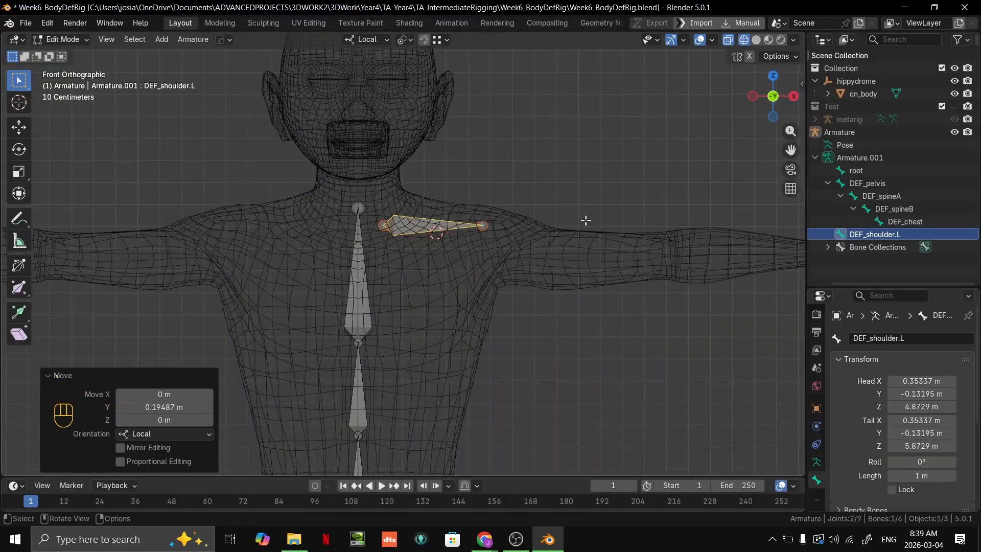
key(grave)
shift+middle_drag(523, 223, 519, 322)
scroll(534, 241, up, 1)
click(374, 217)
key(g)
key(y)
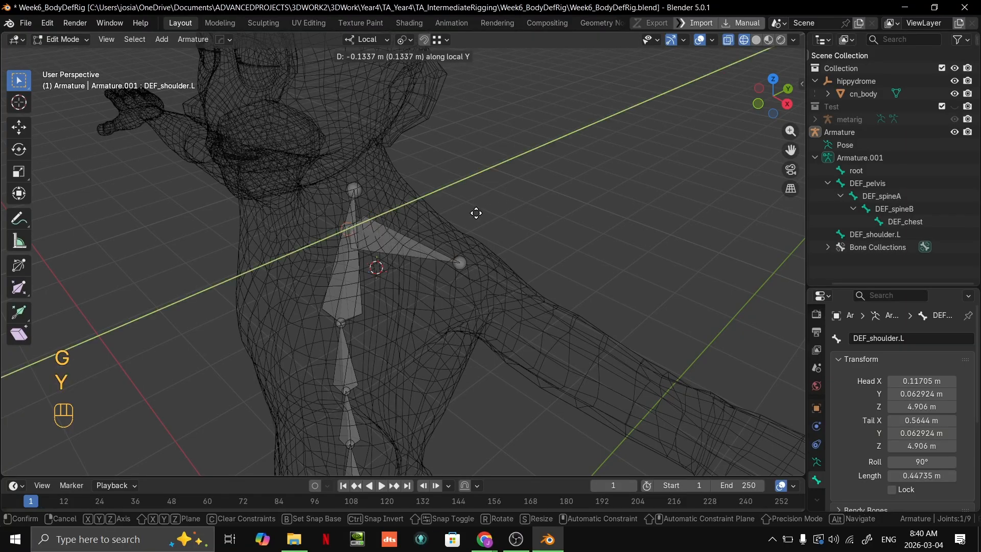
click(456, 214)
Lower the inner joint of DEF_shoulder.L about 0.11 m, then nudge it about 0.019 m in X and 0.014 m in Z.
middle_drag(456, 214, 505, 155)
key(g)
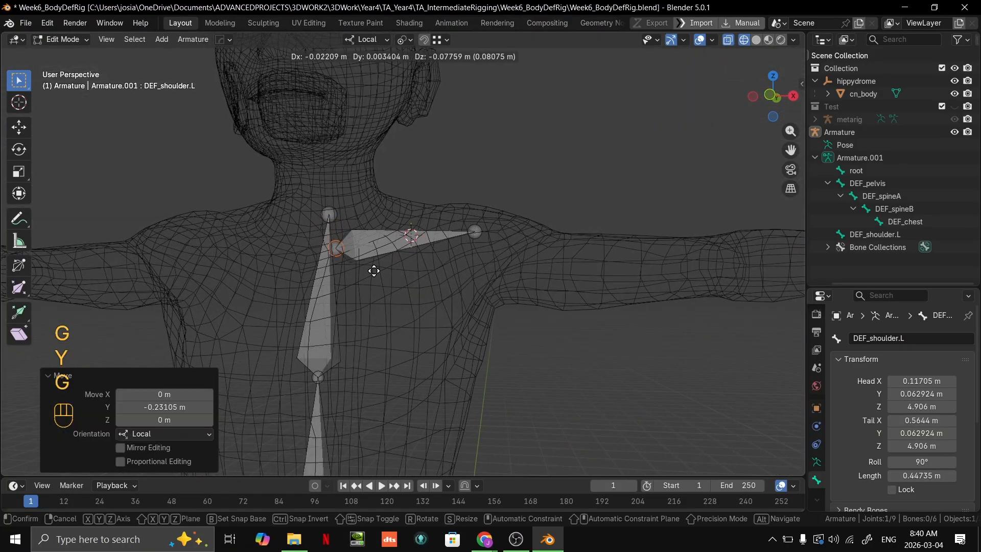
click(374, 279)
click(476, 231)
middle_drag(475, 231, 351, 228)
key(g)
click(406, 223)
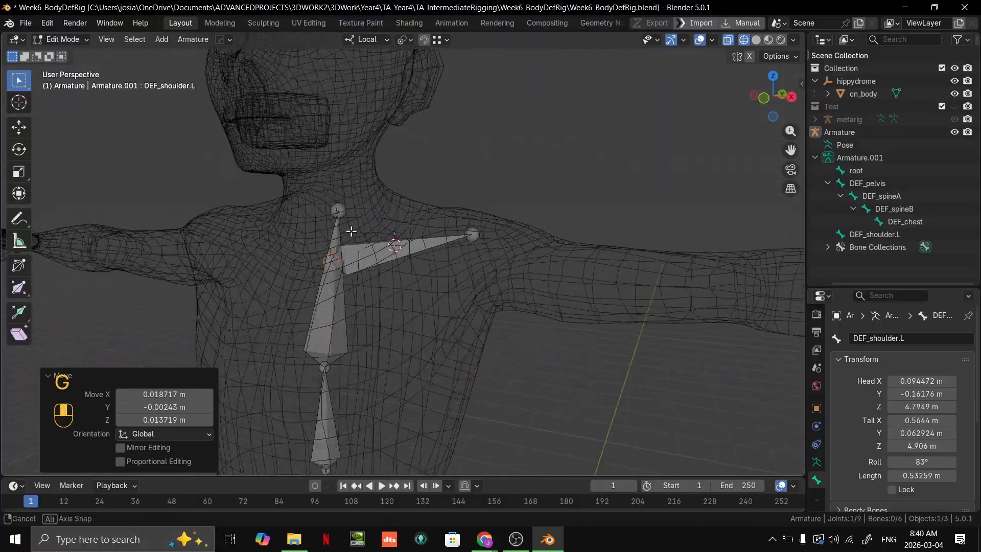
Undo the forward, downward and nudging moves of the inner joint of DEF_shoulder.L.
key(ctrl+z)
key(ctrl+z)
key(ctrl+z)
key(ctrl+z)
key(ctrl+z)
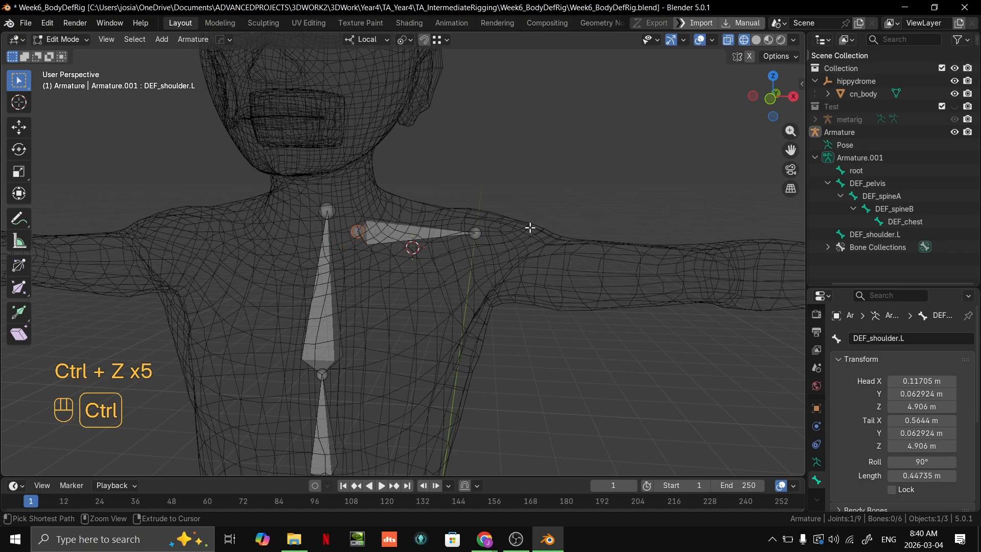
mouse_move(532, 227)
middle_down()
mouse_move(365, 264)
mouse_move(532, 256)
mouse_move(524, 244)
middle_up()
key(ctrl+z)
key(ctrl+shift+z)
key(ctrl+z)
Examine the placement of DEF_shoulder.L and its joints against the chest and collarbone mesh from the front and side.
key(grave)
click(498, 141)
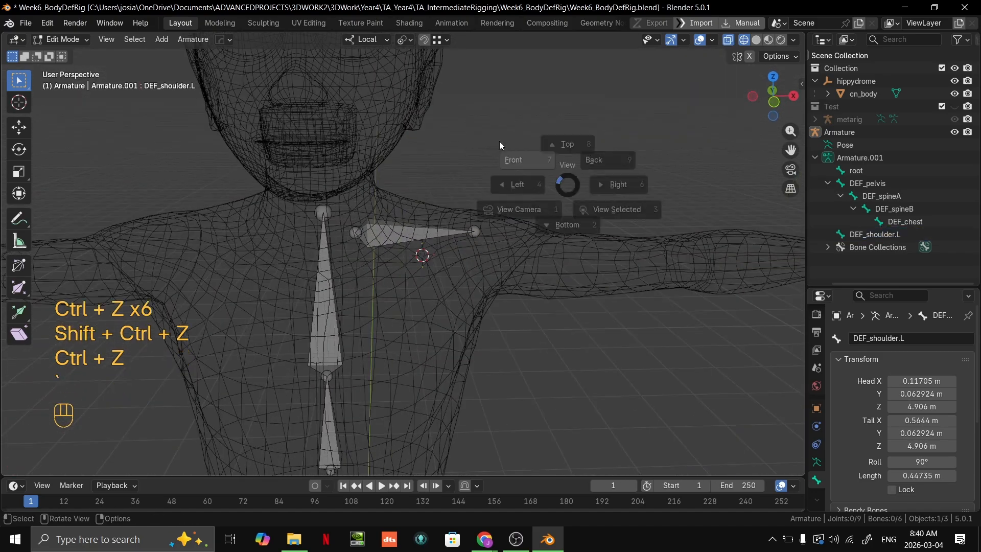
scroll(506, 148, down, 2)
scroll(486, 179, up, 3)
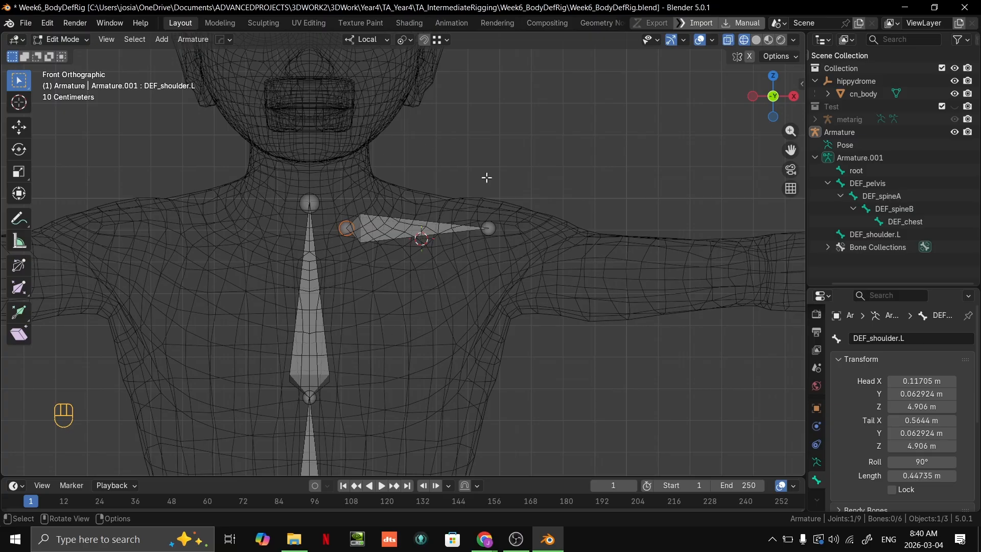
middle_drag(487, 178, 465, 182)
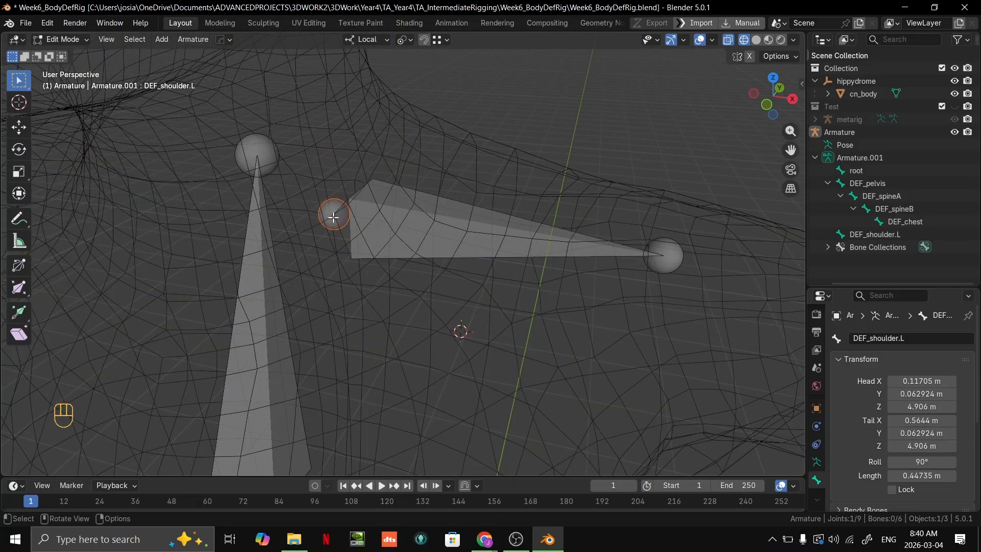
middle_drag(333, 217, 377, 222)
scroll(350, 217, down, 2)
key(grave)
scroll(369, 224, up, 1)
scroll(358, 233, up, 1)
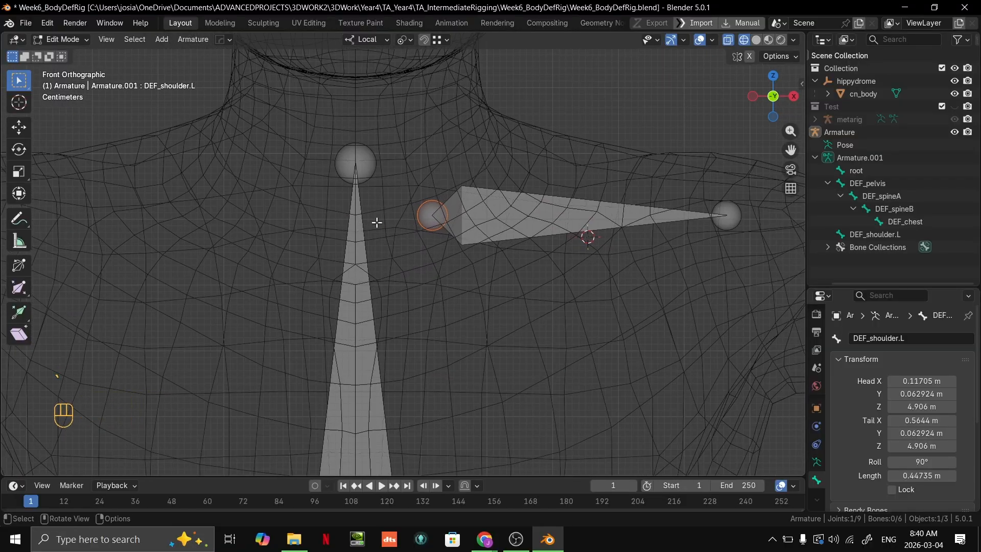
scroll(369, 232, down, 3)
scroll(373, 300, up, 1)
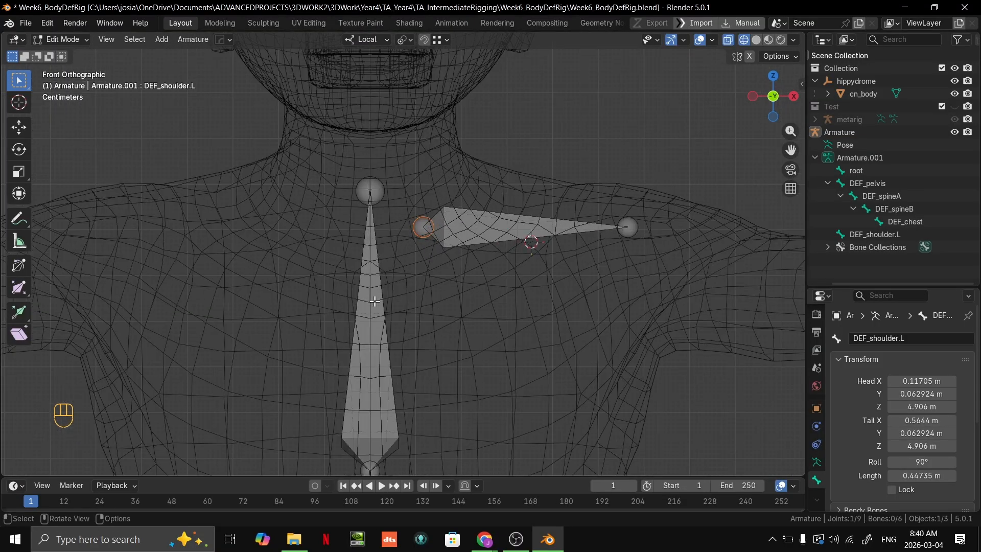
shift+middle_drag(410, 189, 414, 222)
scroll(414, 221, up, 2)
shift+middle_drag(478, 249, 312, 233)
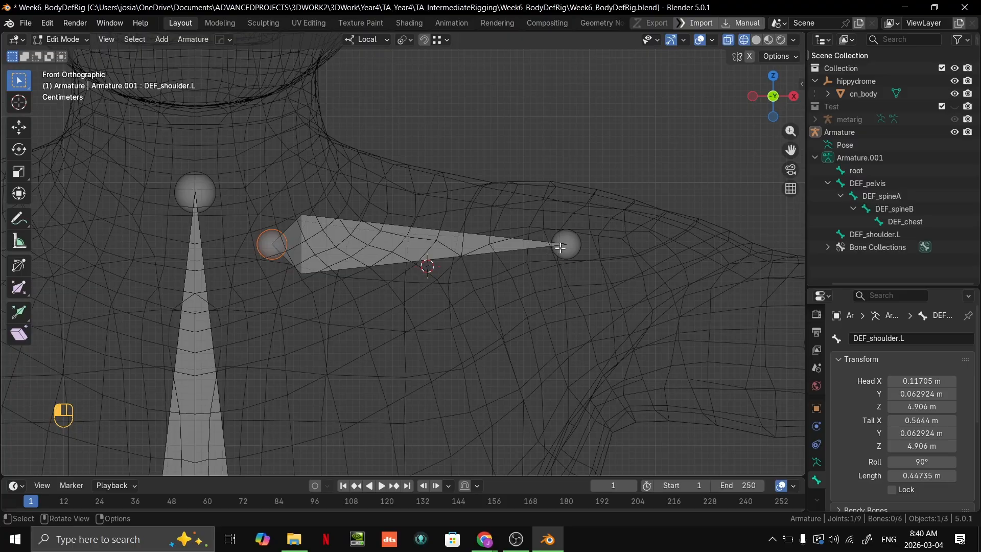
click(560, 248)
scroll(506, 249, down, 3)
shift+middle_drag(482, 242, 450, 157)
scroll(453, 228, up, 1)
scroll(489, 187, down, 2)
key(alt+z)
key(alt+z)
key(alt+z)
key(alt+z)
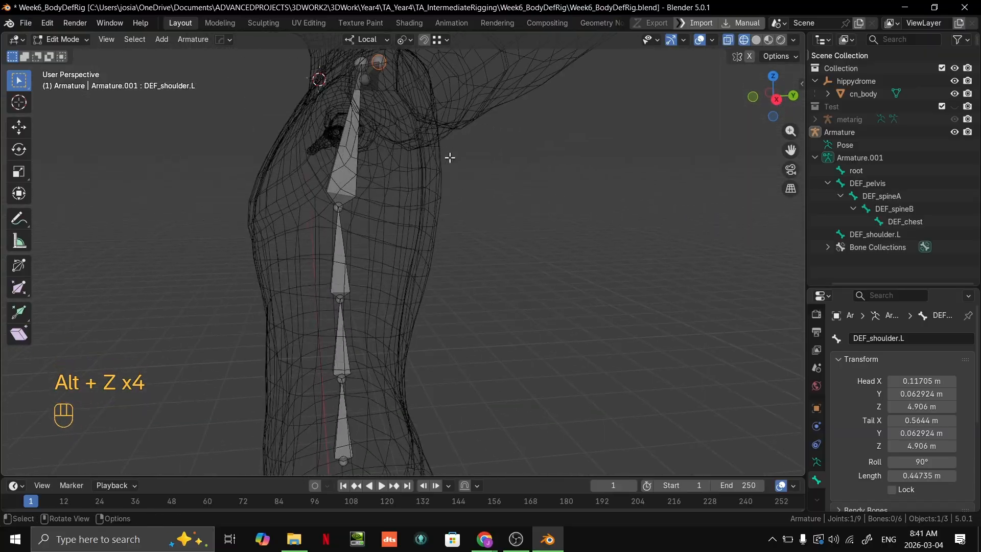
In right view, move DEF_spineB about 0.189 m backward along its local Y axis.
key(grave)
click(529, 250)
shift+middle_drag(381, 321, 413, 219)
click(349, 174)
key(g)
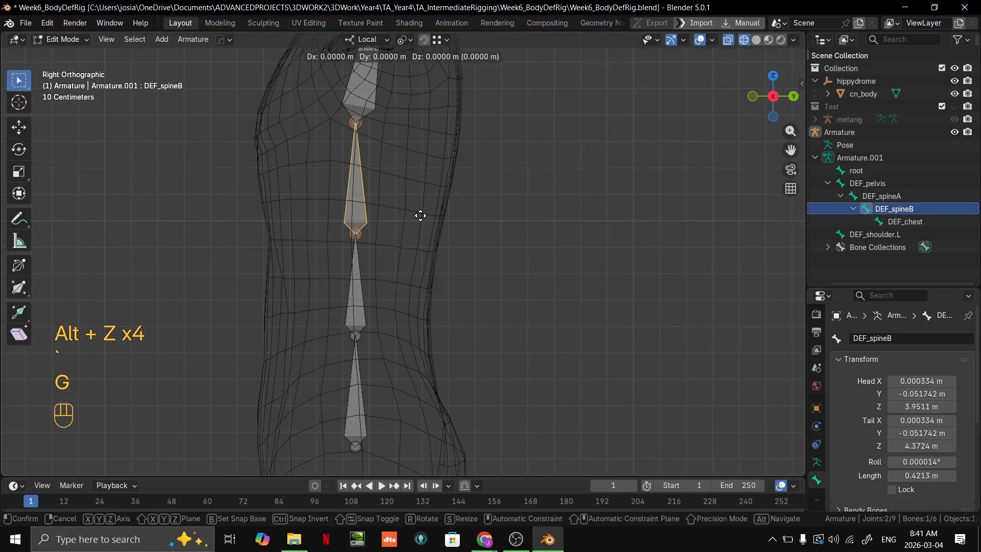
key(x)
key(g)
key(y)
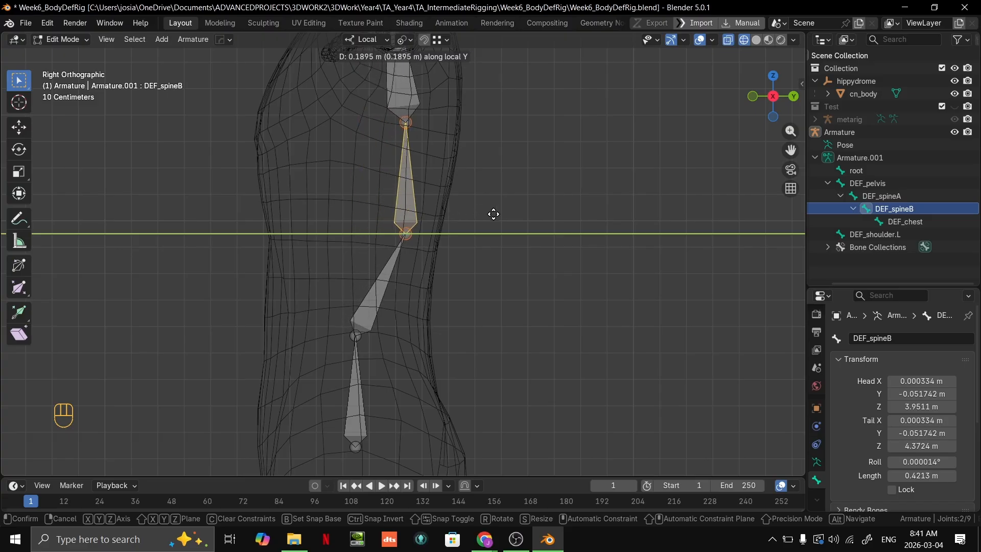
click(494, 214)
Examine how the offset spine bones sit inside the torso mesh in side view.
shift+middle_drag(431, 220, 487, 300)
scroll(425, 276, up, 1)
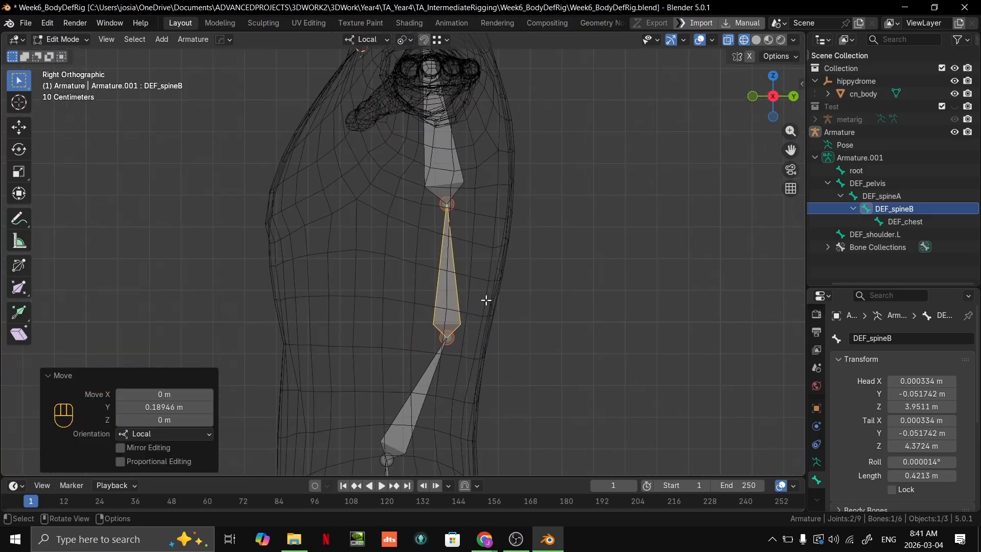
shift+middle_drag(355, 311, 366, 247)
scroll(378, 252, down, 2)
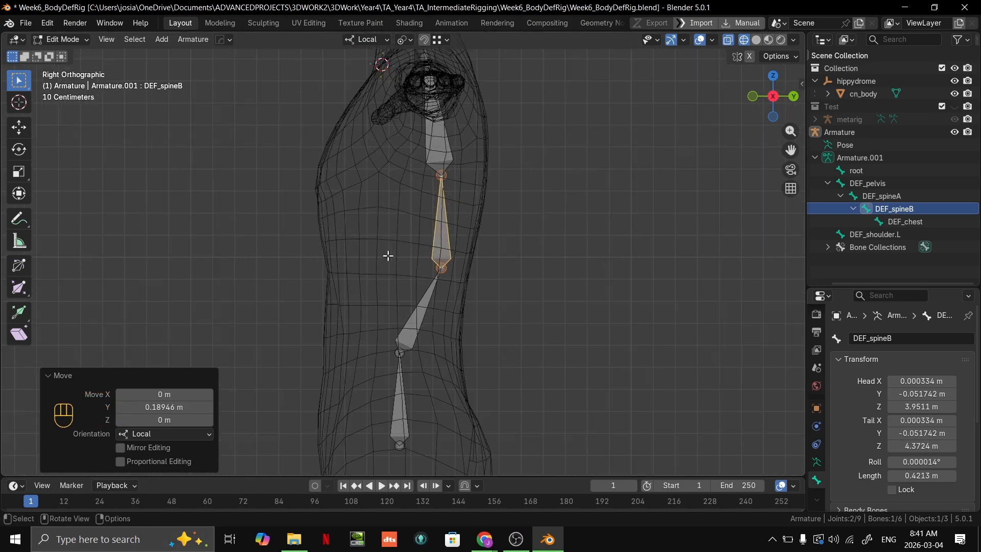
scroll(409, 257, up, 1)
shift+middle_drag(403, 211, 519, 192)
scroll(405, 247, up, 3)
scroll(404, 251, down, 2)
scroll(414, 251, down, 1)
scroll(423, 253, up, 1)
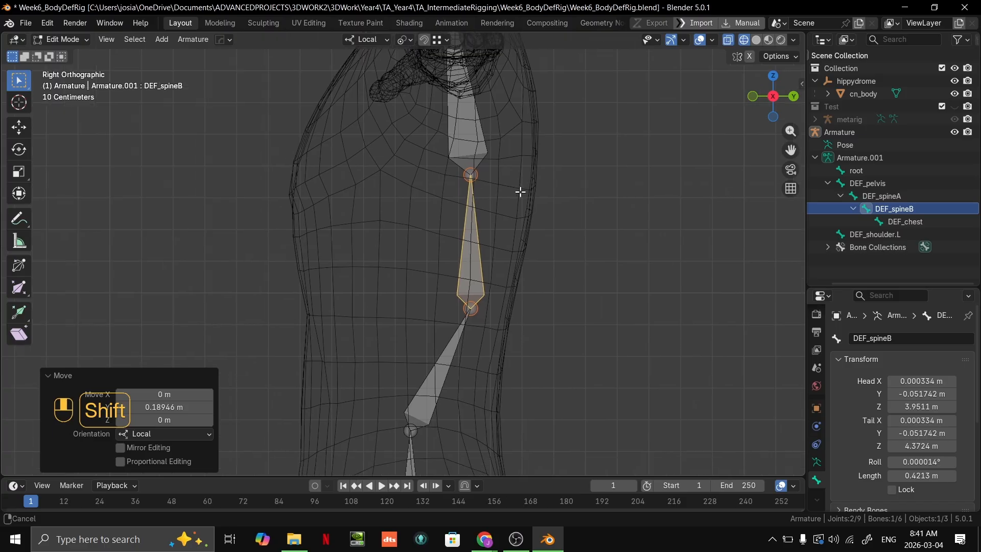
scroll(512, 212, up, 1)
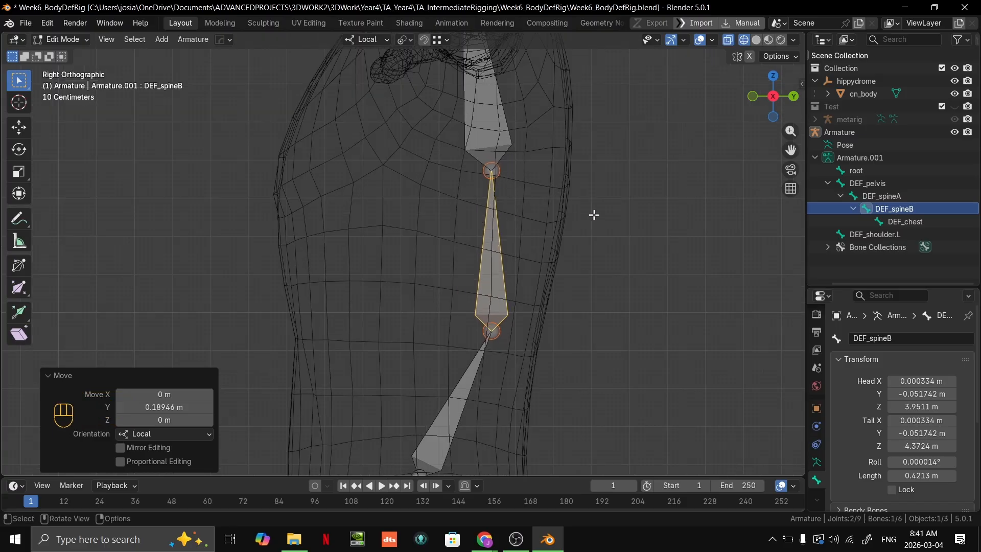
Switch the armature to Pose Mode and try rotating DEF_spineB in side view.
key(ctrl+Tab)
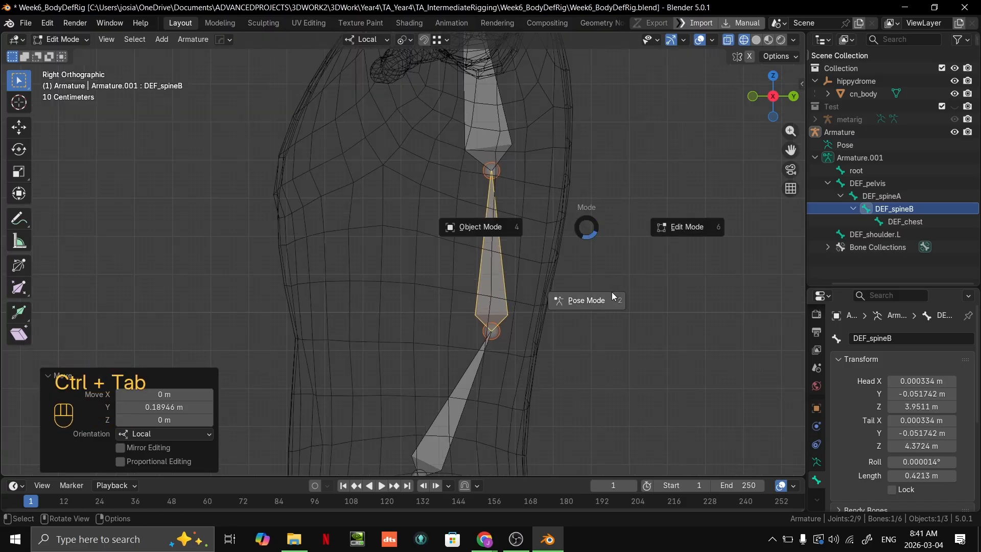
click(611, 293)
scroll(609, 247, down, 1)
shift+middle_drag(609, 247, 561, 207)
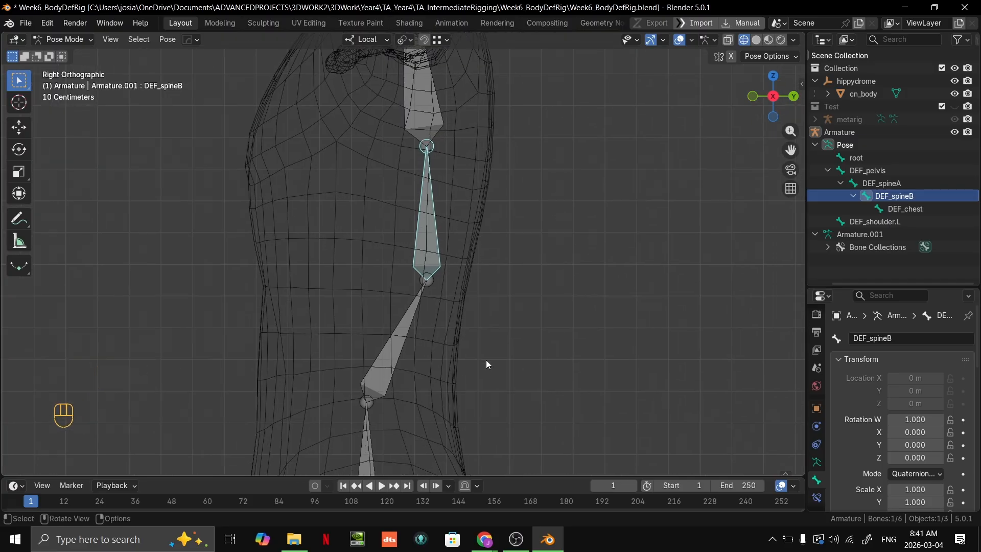
scroll(596, 242, down, 4)
scroll(596, 247, up, 4)
key(r)
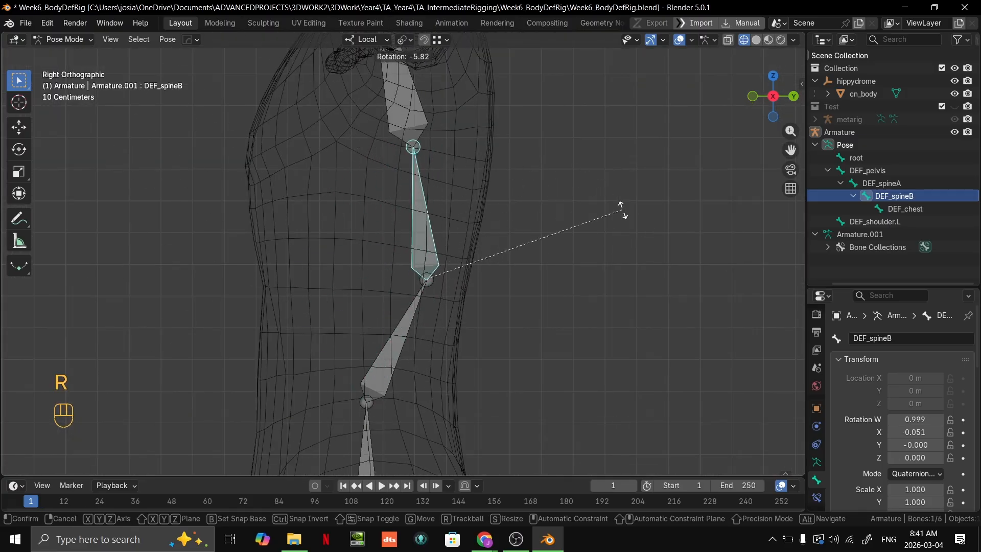
key(Escape)
scroll(536, 237, up, 2)
key(r)
key(Escape)
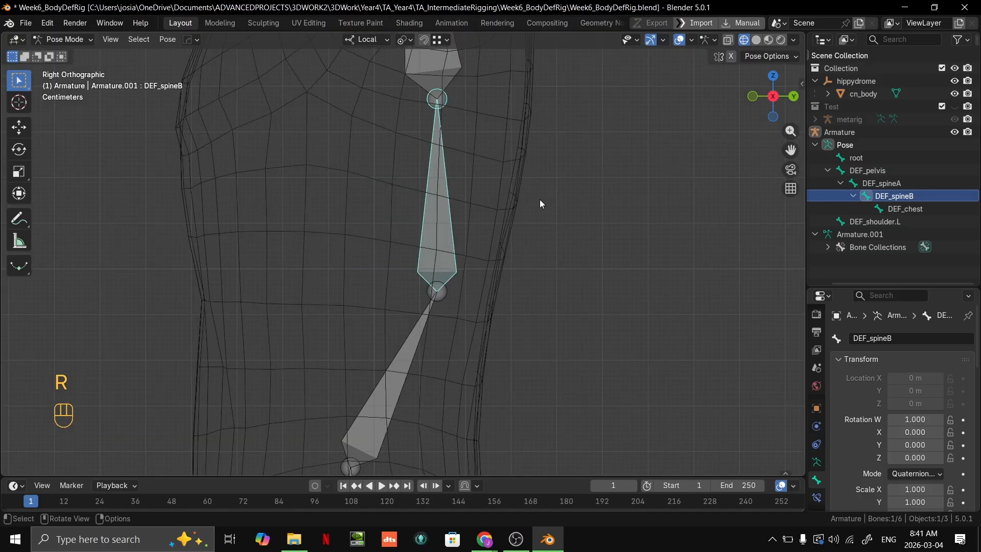
Annotate two forward-curving rotation arcs, one from the upper joint of DEF_spineB and one from the upper back surface.
mouse_move(516, 539)
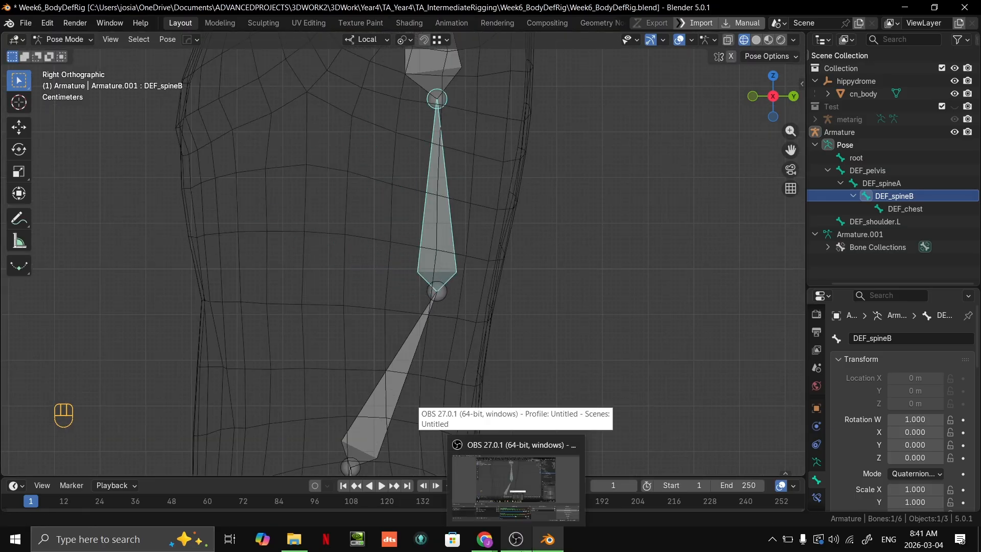
scroll(509, 231, down, 1)
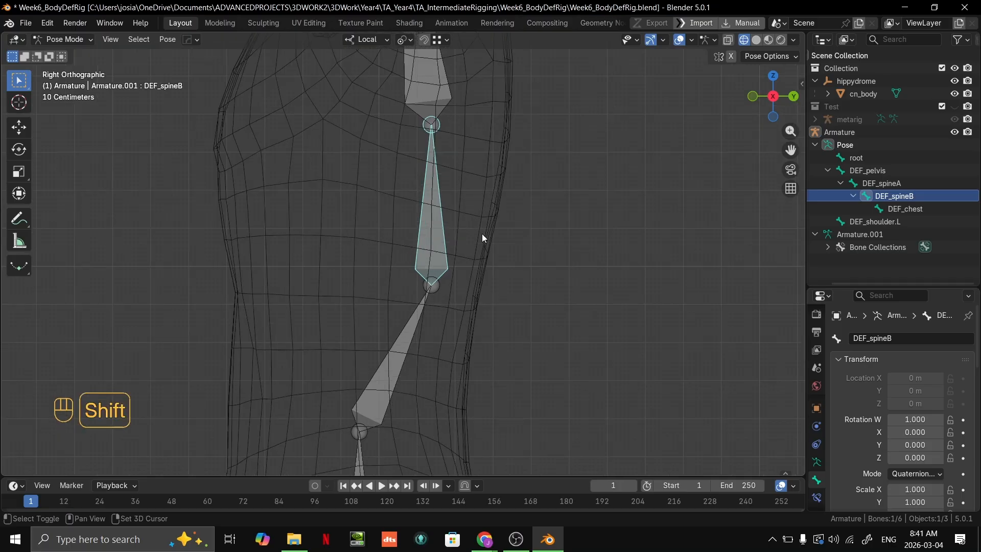
shift+middle_drag(482, 234, 479, 257)
scroll(483, 243, down, 2)
scroll(483, 244, up, 2)
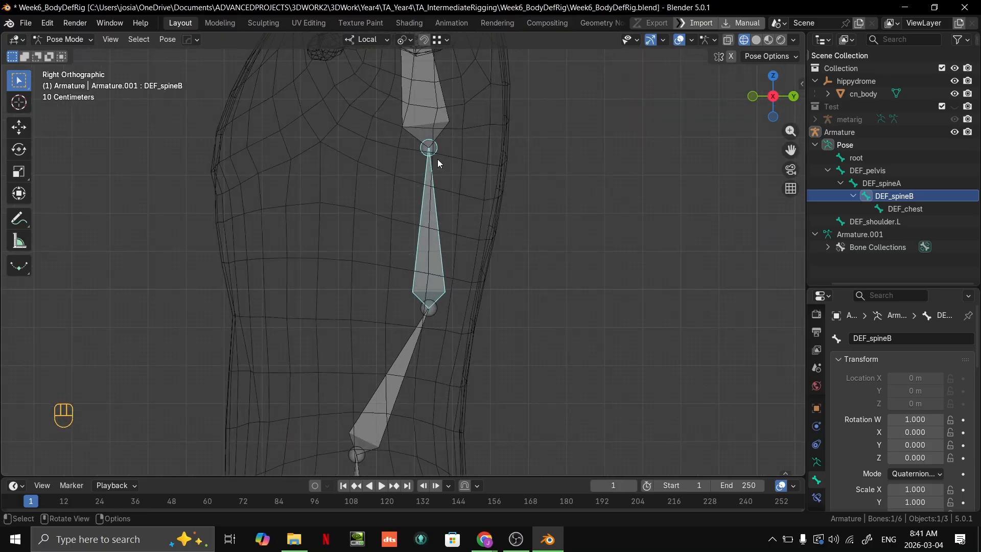
click(20, 220)
drag(429, 148, 371, 159)
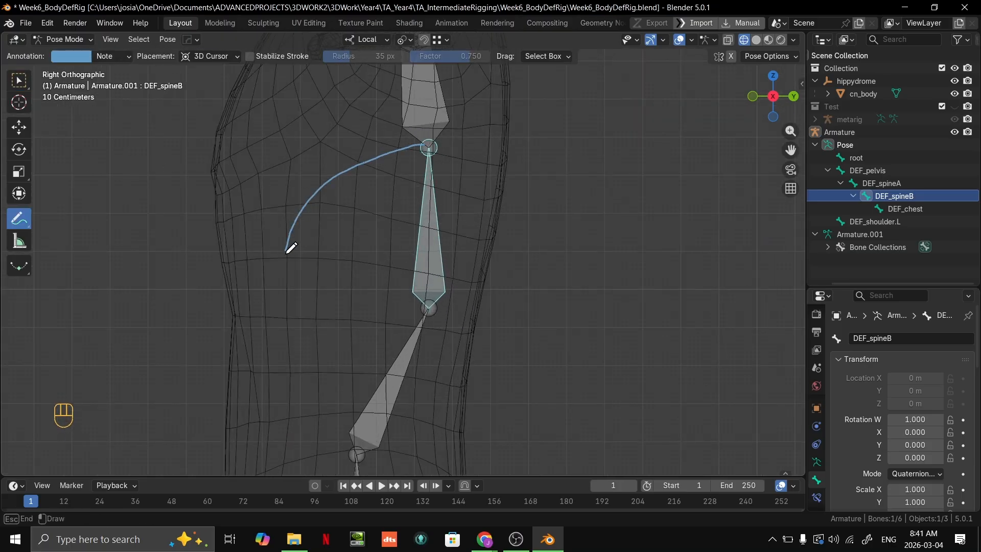
shift+middle_drag(496, 219, 696, 347)
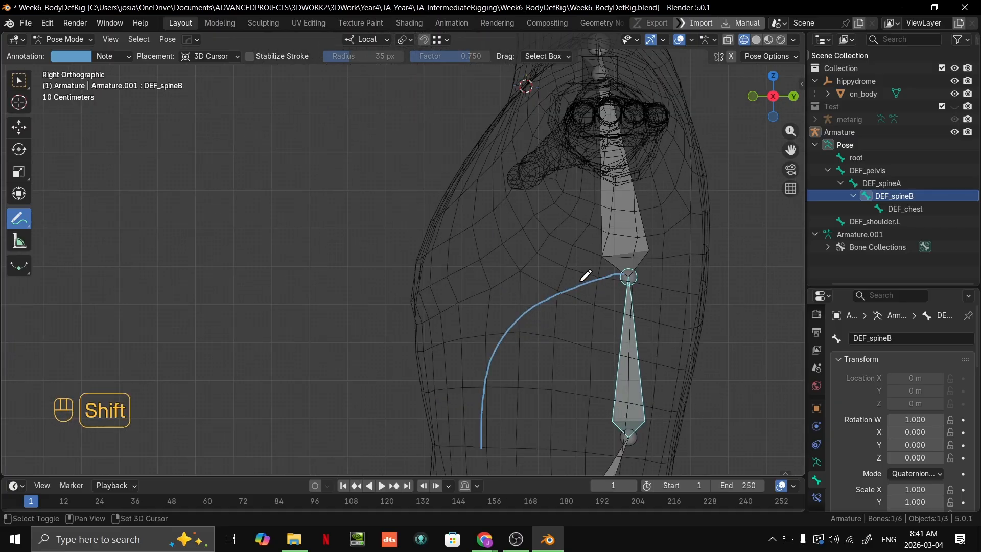
shift+middle_drag(606, 301, 491, 192)
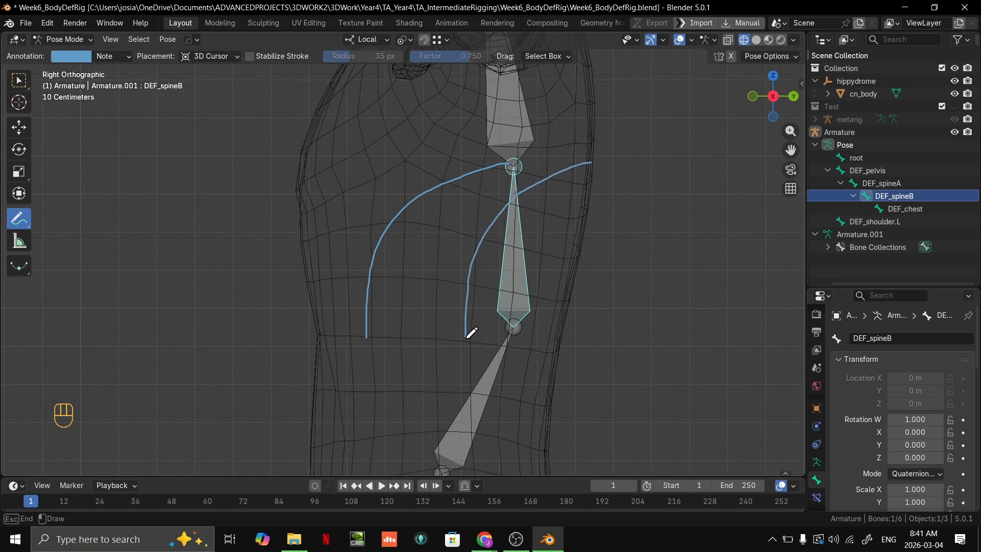
Annotate a large arc forward and down from the chest front and another from the belly curving toward the back.
shift+middle_drag(474, 148, 508, 149)
scroll(336, 166, down, 2)
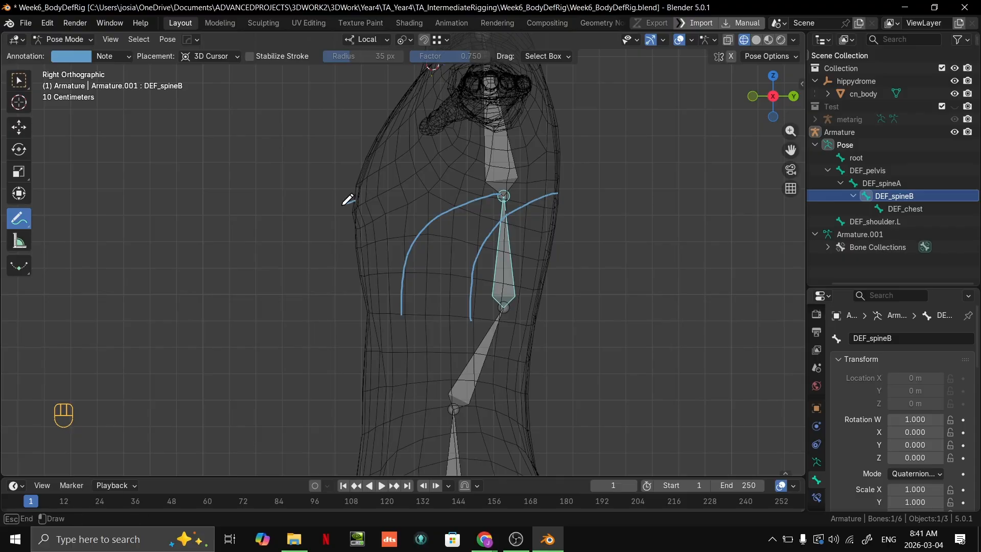
shift+middle_drag(495, 292, 507, 244)
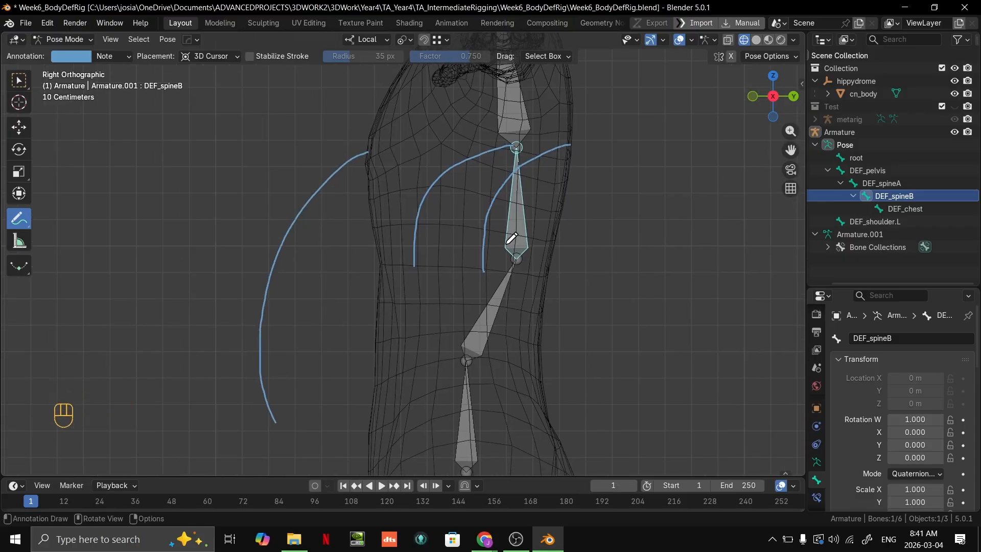
scroll(515, 177, down, 1)
shift+scroll(434, 270, down, 2)
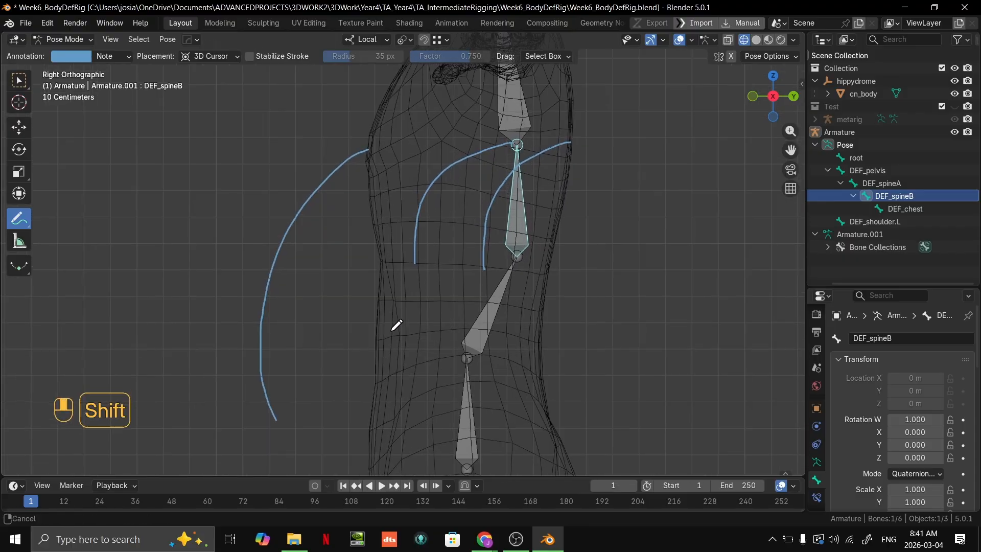
scroll(389, 286, up, 1)
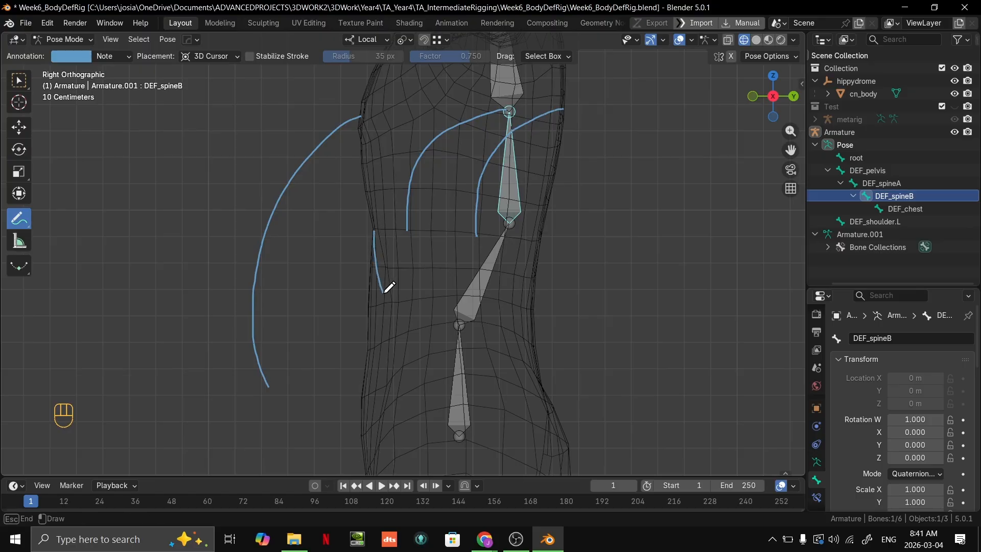
scroll(382, 223, up, 3)
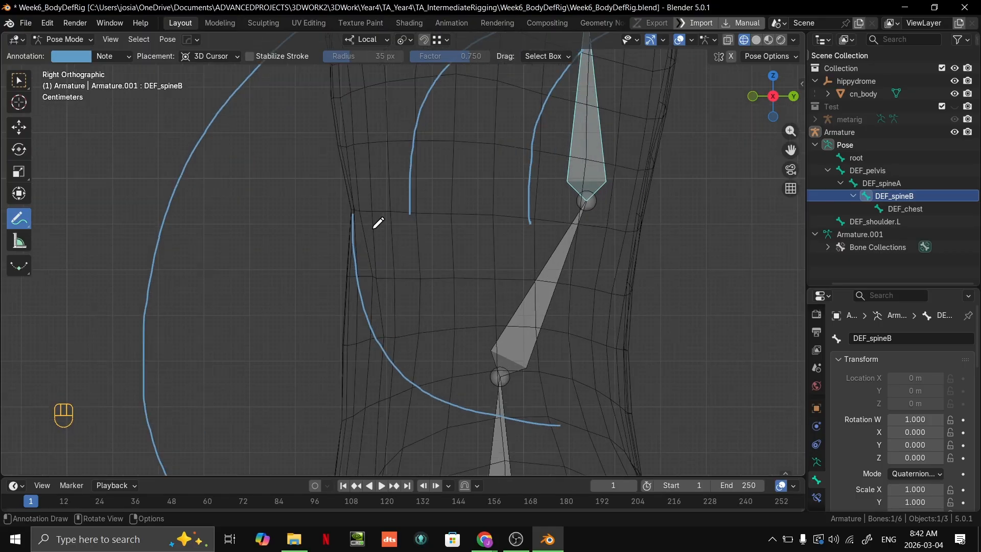
scroll(487, 327, down, 4)
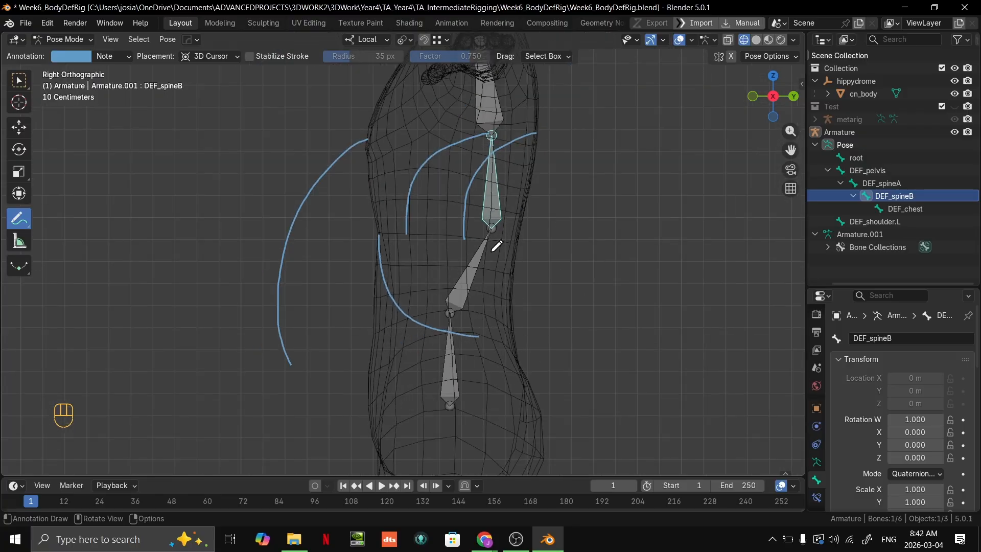
scroll(492, 233, up, 4)
scroll(552, 149, down, 6)
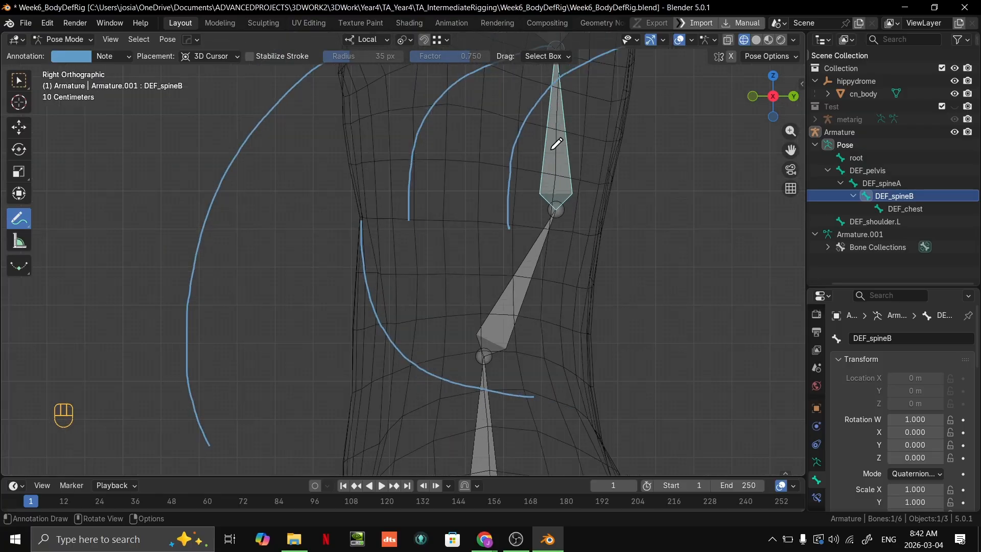
shift+middle_drag(548, 267, 536, 295)
scroll(431, 271, up, 6)
scroll(431, 271, down, 4)
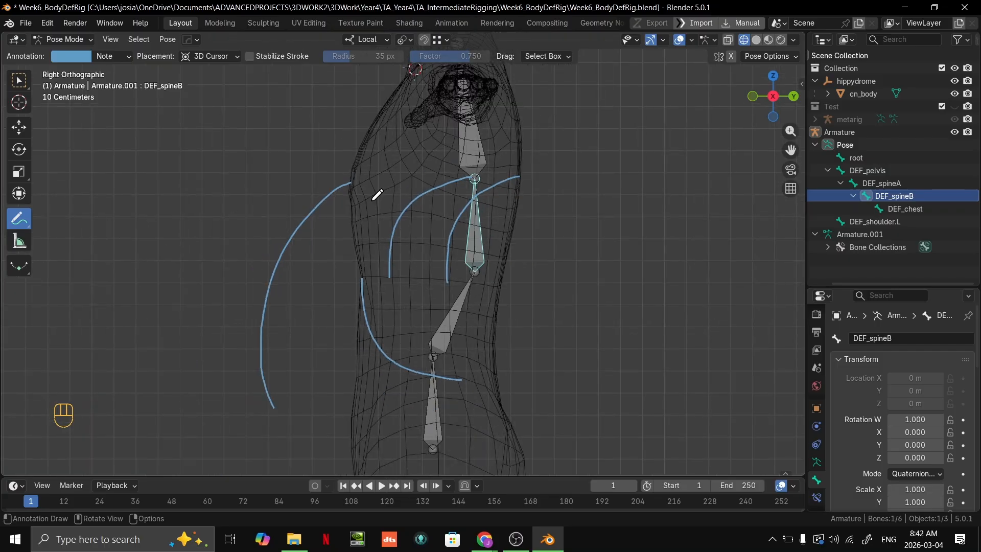
Undo the annotation arcs, the switch to Pose Mode and the backward move of DEF_spineB.
scroll(404, 251, up, 1)
key(ctrl+z)
key(ctrl+z)
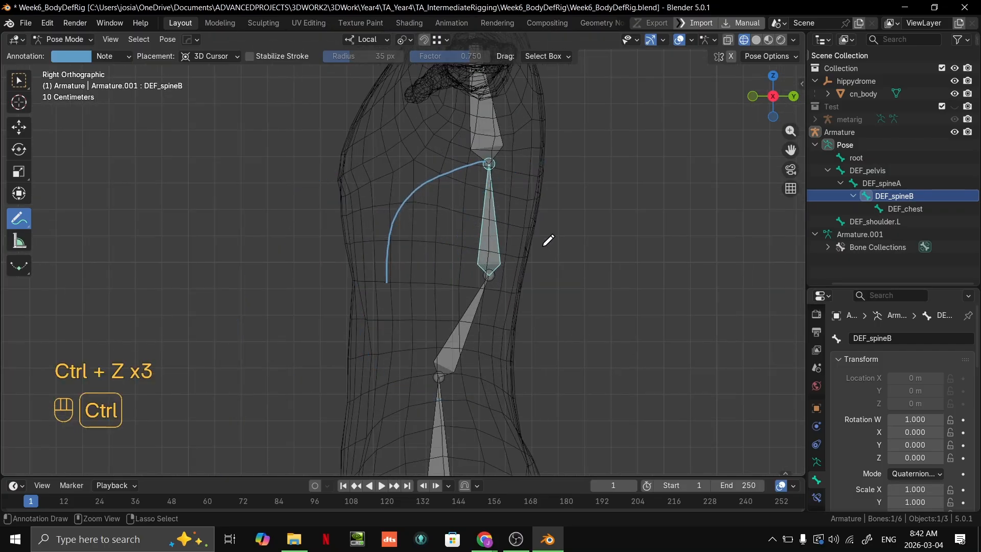
key(ctrl+z)
key(ctrl+z)
key(ctrl+z)
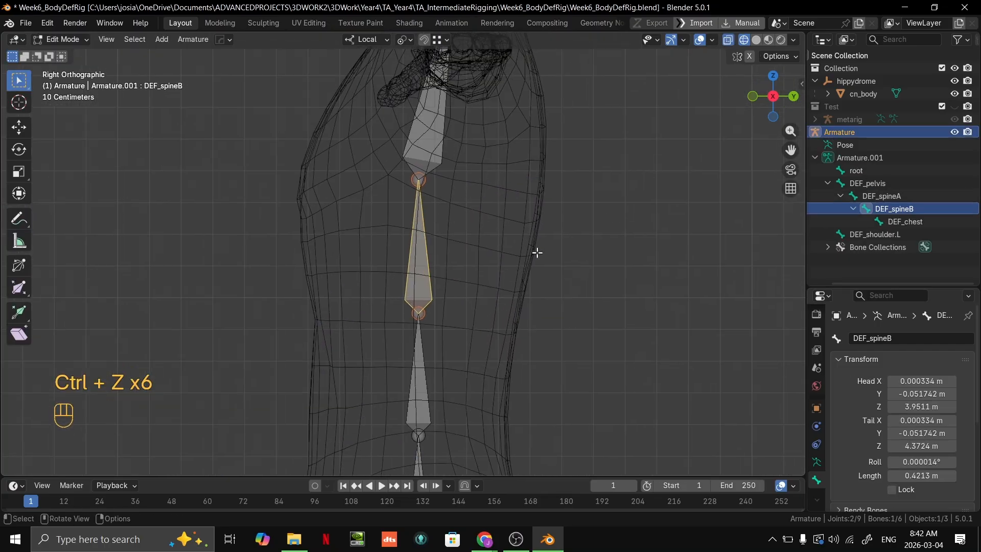
Move the tip of DEF_chest about 0.111 m forward along Y so the bone stands vertical in side view.
key(ctrl+Tab)
shift+middle_drag(587, 243, 508, 319)
click(444, 146)
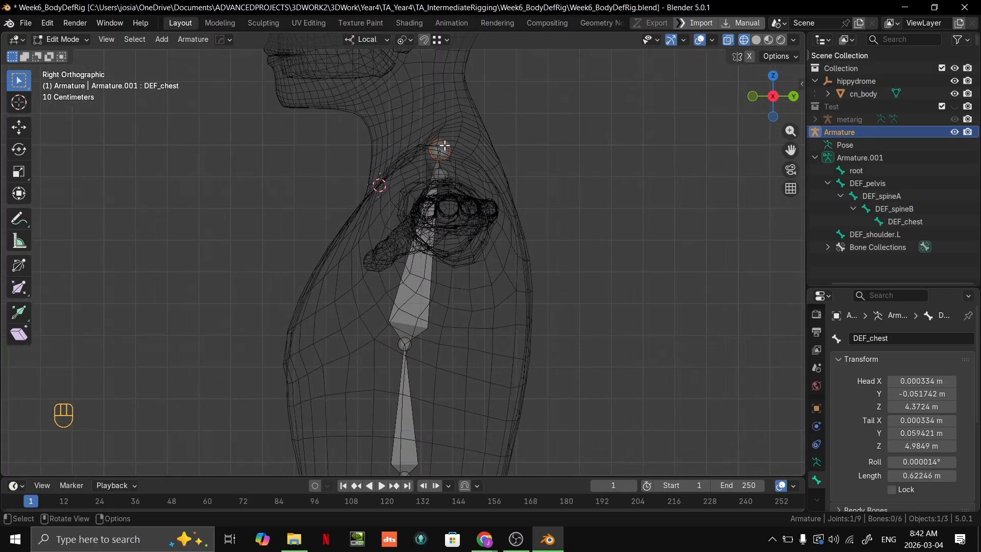
scroll(486, 199, down, 2)
key(g)
right_click(471, 198)
scroll(471, 189, up, 3)
shift+middle_drag(471, 187, 474, 153)
scroll(480, 177, down, 2)
scroll(470, 181, up, 1)
key(g)
key(x)
right_click(456, 168)
key(g)
key(y)
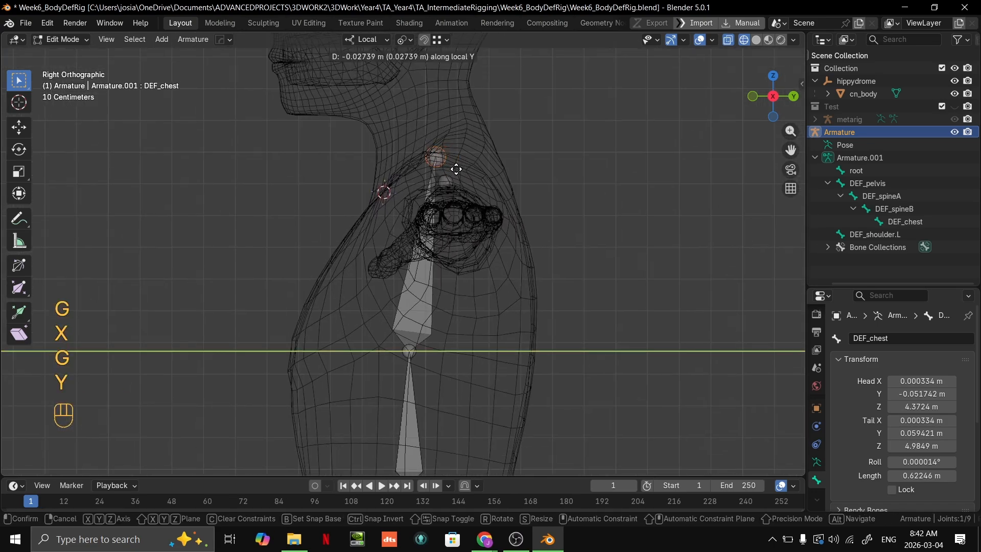
ctrl+click(404, 350)
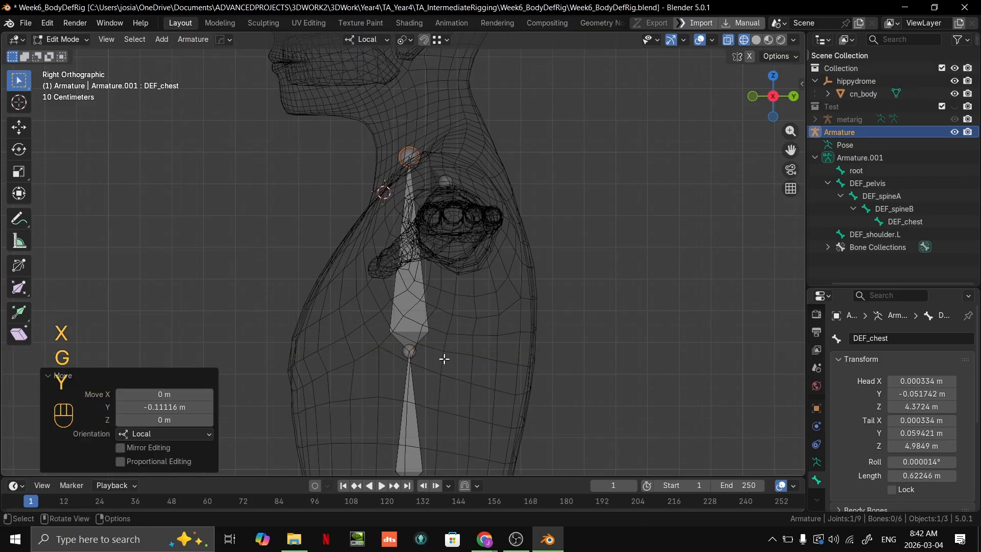
Lower the tip of DEF_chest along its Z axis to the height of the shoulder joint, at about 4.90 m.
scroll(442, 310, up, 1)
shift+middle_drag(443, 313, 570, 287)
key(KP_3)
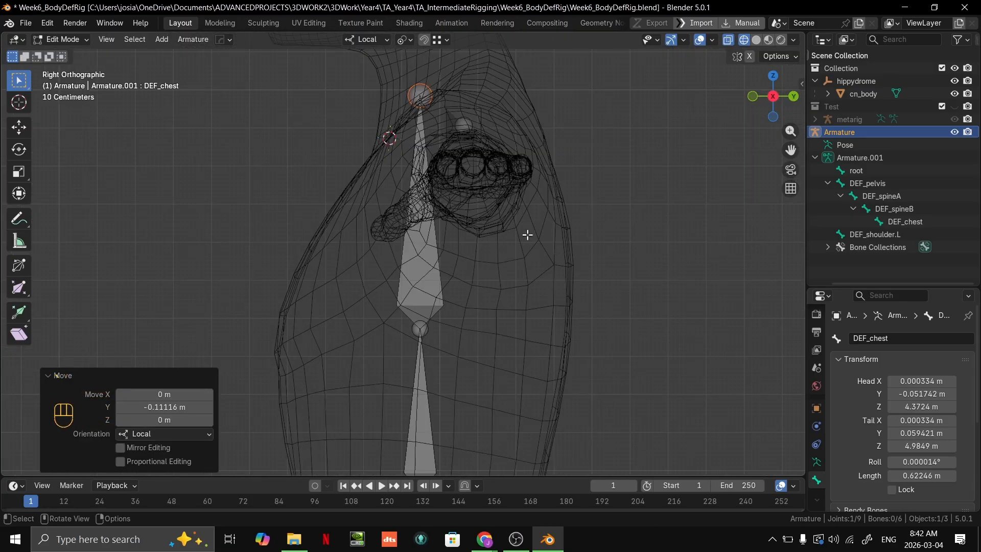
key(g)
key(z)
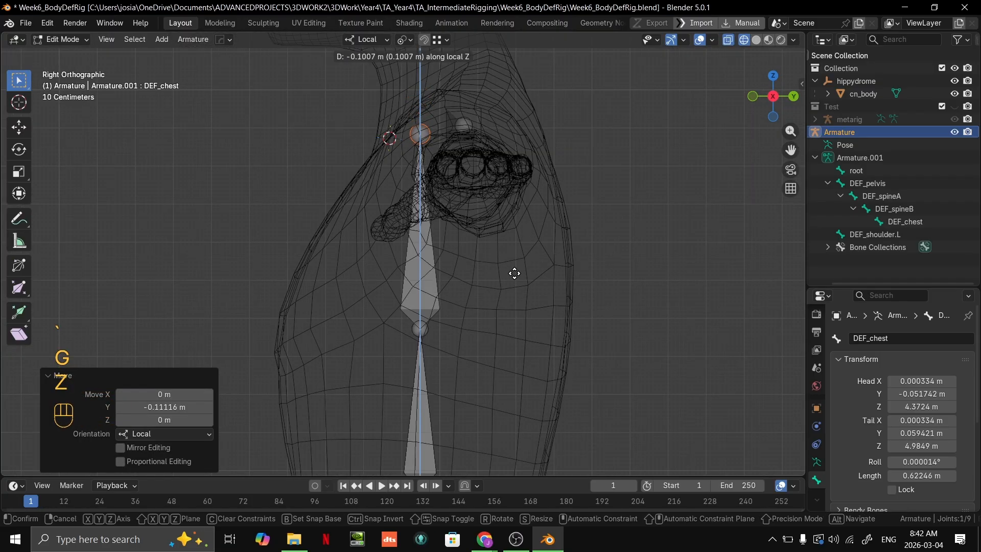
click(514, 273)
key(g)
key(z)
click(514, 265)
Examine the DEF_chest tip's placement relative to DEF_shoulder.L and the body mesh in front and right side views.
middle_drag(514, 265, 702, 279)
key(grave)
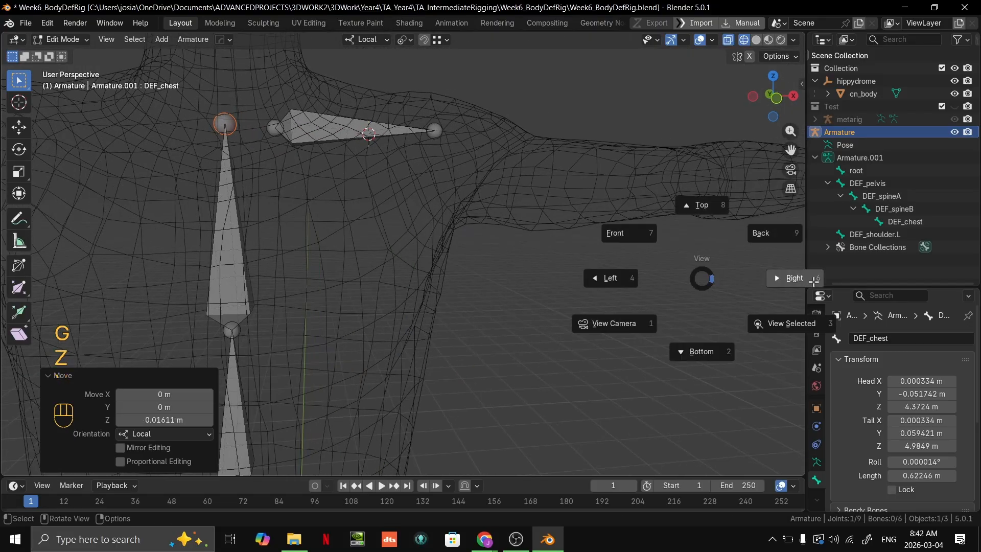
click(813, 280)
middle_drag(513, 274, 600, 287)
key(grave)
click(531, 249)
scroll(598, 205, down, 3)
shift+middle_drag(493, 255, 542, 204)
shift+middle_drag(542, 204, 558, 235)
key(grave)
click(495, 195)
scroll(492, 174, up, 1)
scroll(566, 200, up, 4)
shift+middle_drag(522, 172, 539, 181)
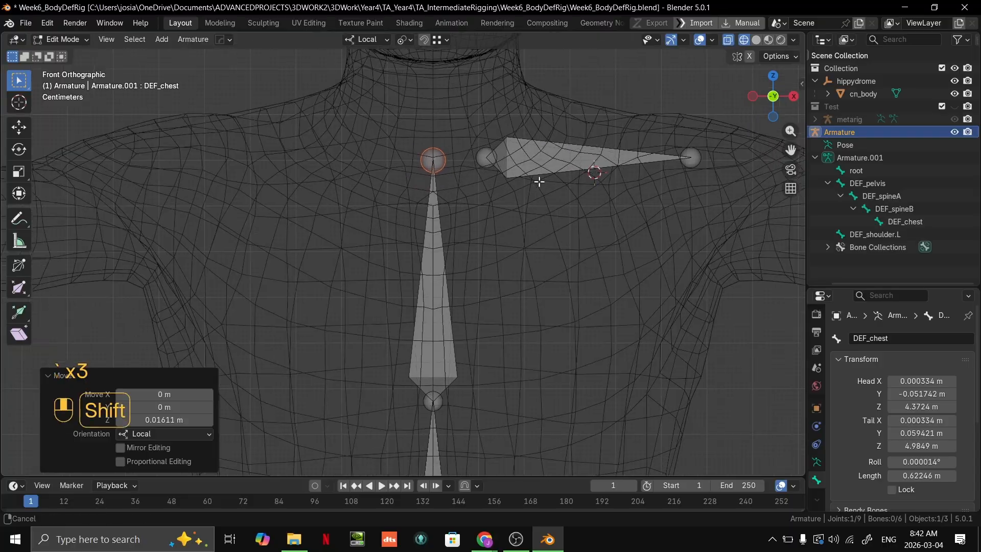
shift+drag(539, 181, 420, 189)
scroll(422, 192, down, 4)
middle_drag(427, 225, 314, 254)
key(grave)
click(491, 248)
shift+middle_drag(468, 222, 491, 261)
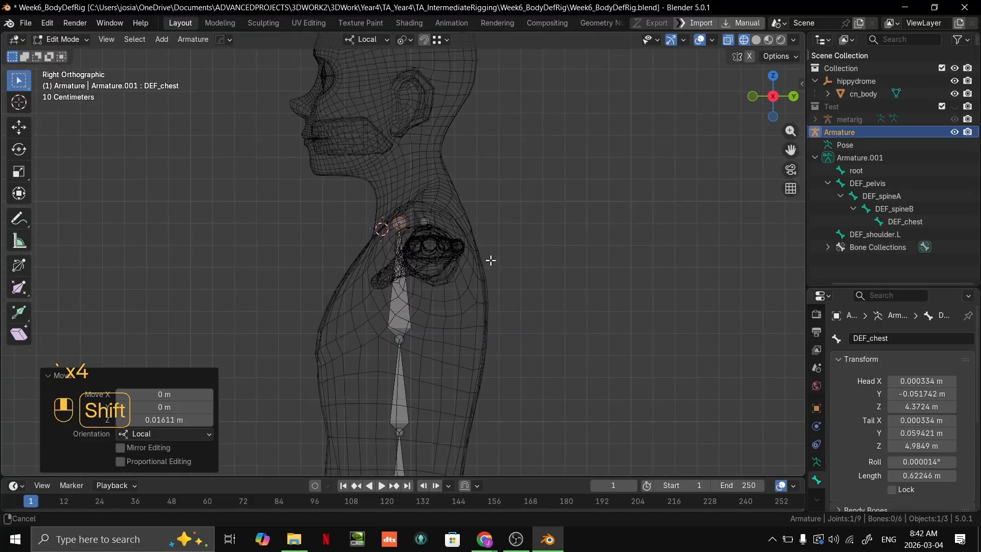
scroll(408, 338, up, 2)
click(403, 374)
scroll(392, 167, up, 5)
shift+middle_drag(381, 169, 397, 184)
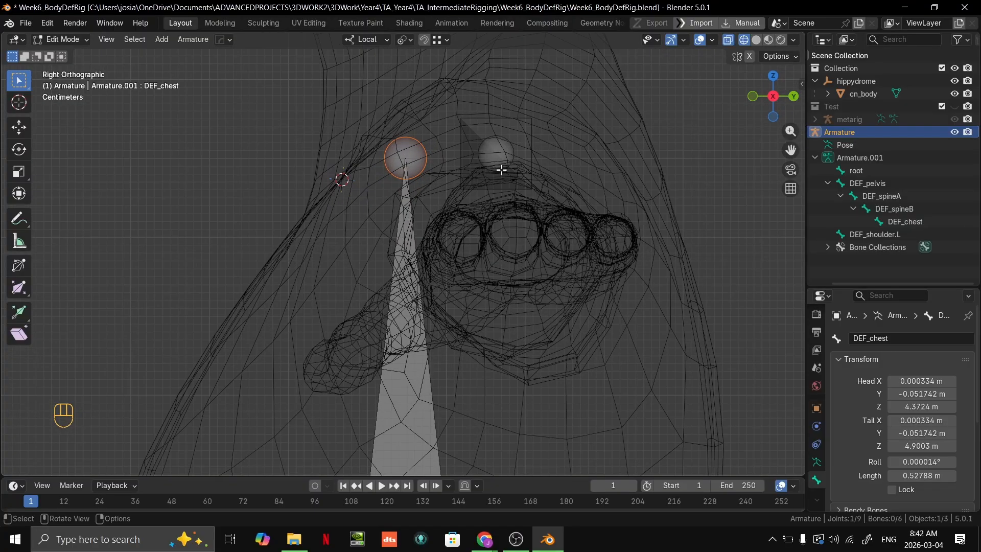
scroll(415, 184, down, 7)
shift+middle_drag(501, 276, 503, 224)
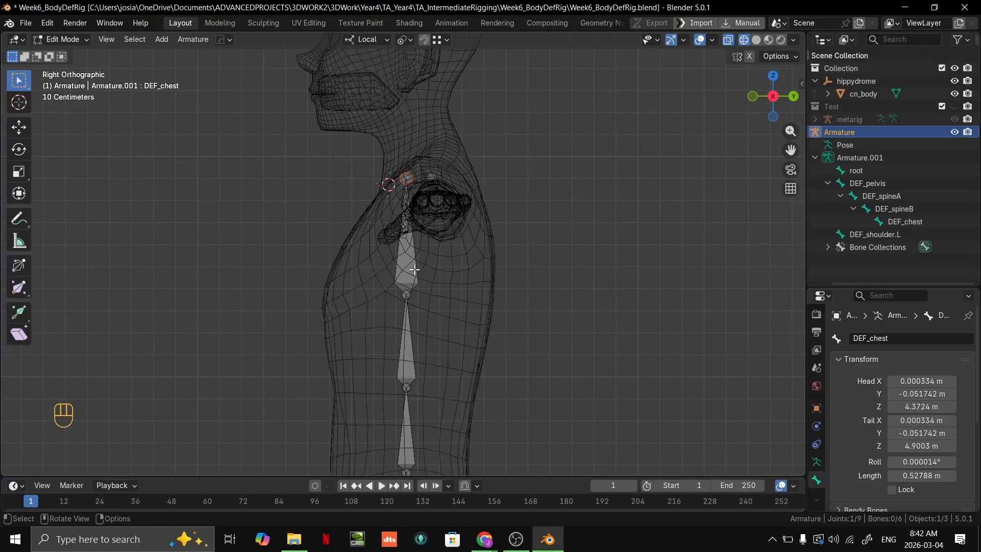
click(411, 264)
shift+middle_drag(458, 247, 445, 301)
scroll(432, 274, up, 3)
click(389, 216)
key(g)
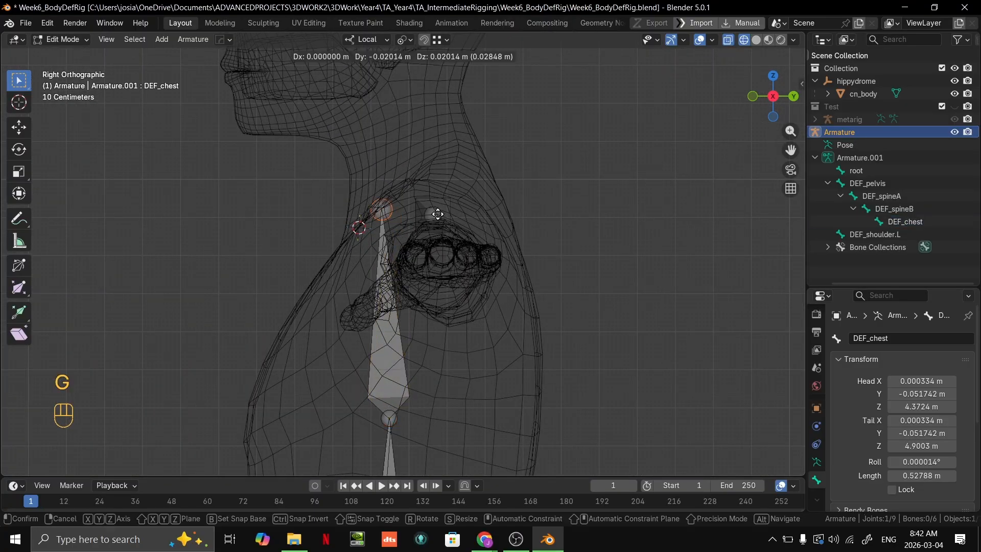
right_click(463, 164)
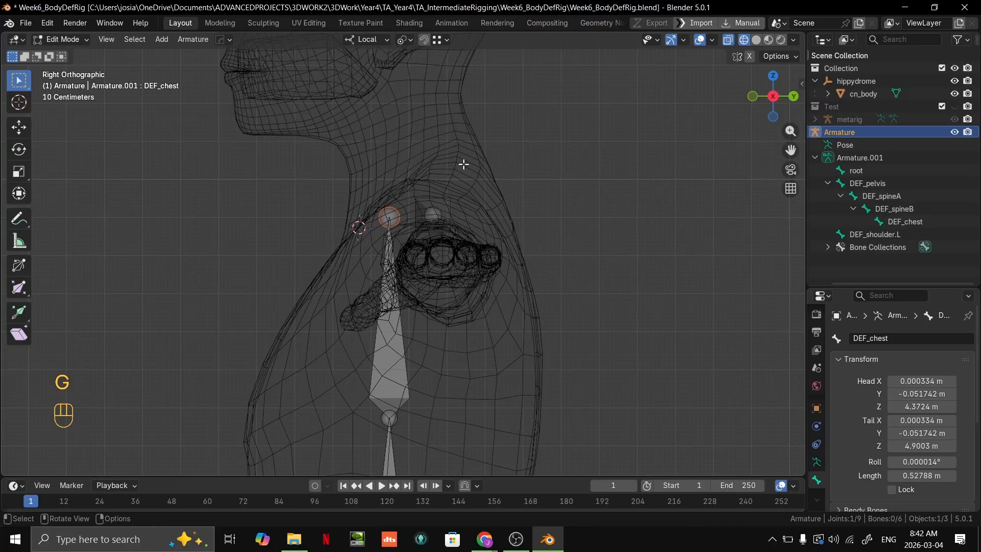
Duplicate DEF_chest and place the copy in the neck, about 0.11 m behind and 0.66 m above the original.
click(375, 366)
middle_drag(410, 344, 423, 326)
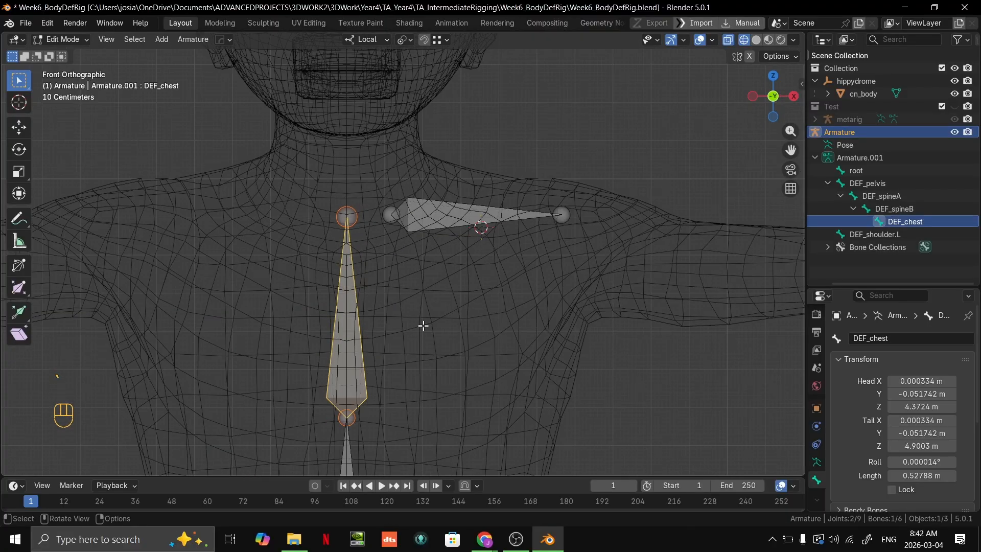
key(grave)
key(shift+d)
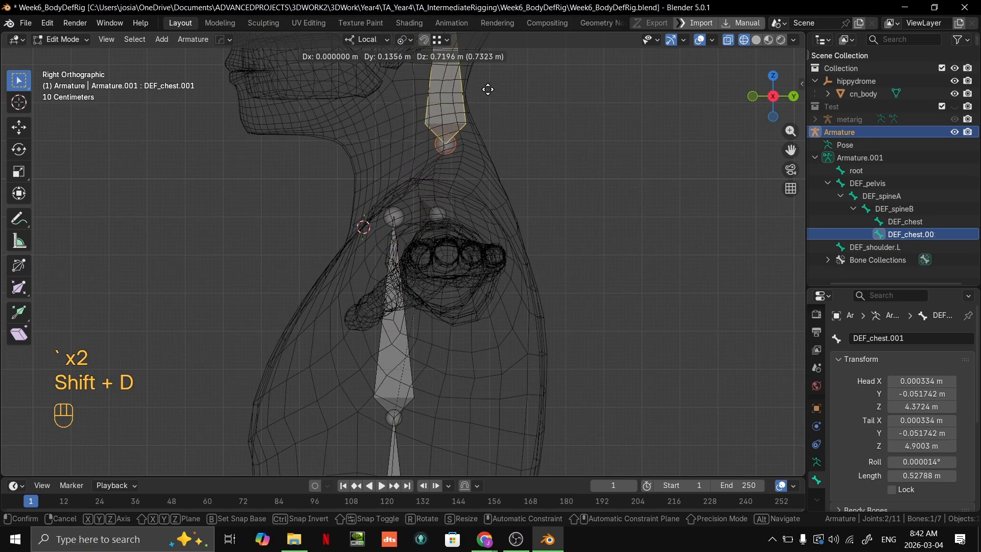
click(488, 93)
scroll(500, 280, up, 3)
key(g)
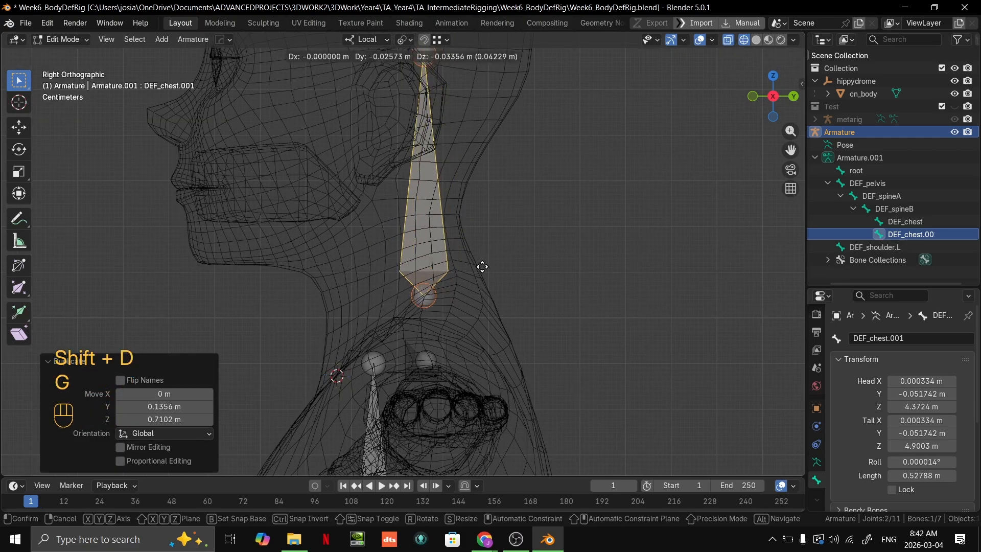
click(481, 271)
Select DEF_chest and switch the armature to Pose Mode, undoing the stray annotation mark.
middle_drag(480, 272, 523, 261)
scroll(460, 261, up, 2)
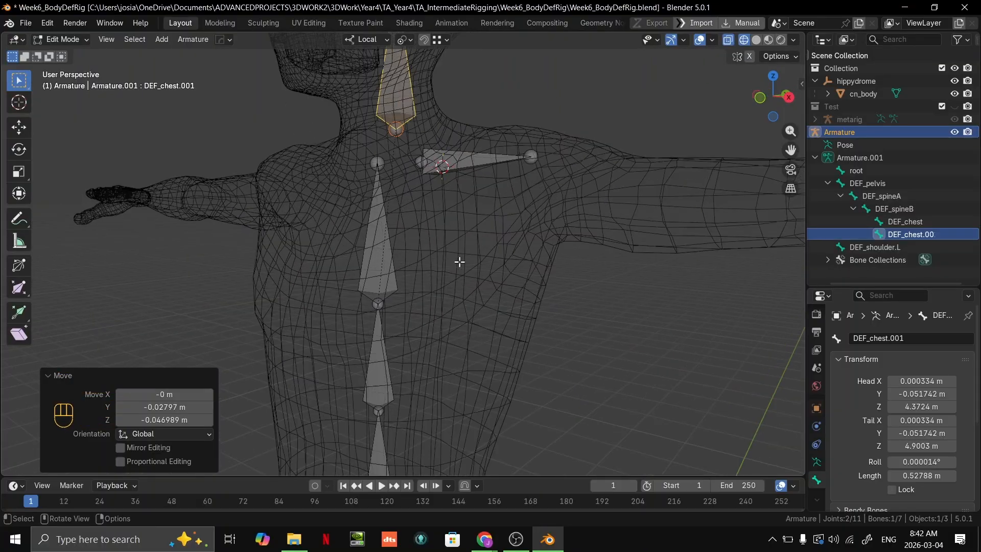
click(383, 268)
click(383, 268)
key(ctrl+Tab)
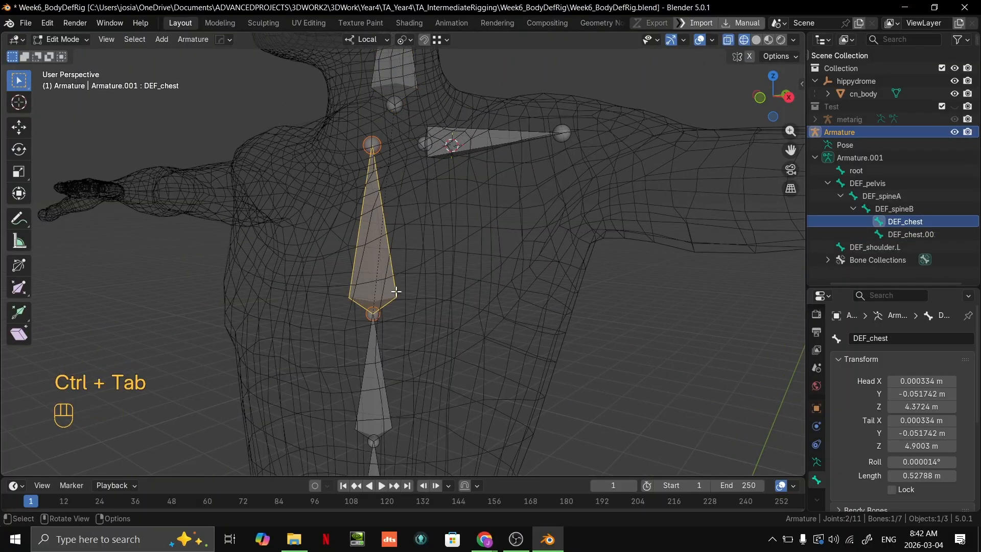
key(ctrl+Tab)
click(393, 355)
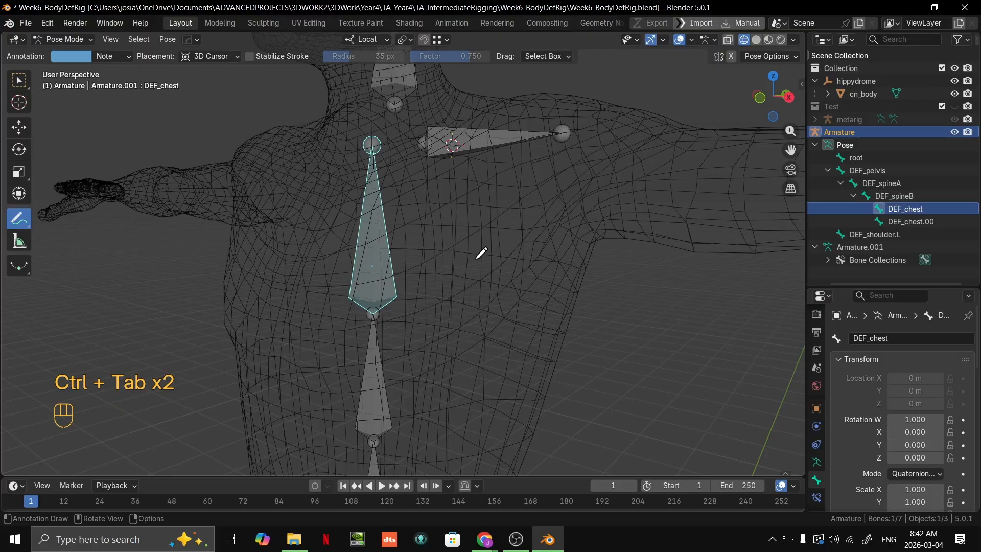
key(ctrl+z)
Try rotating DEF_chest about its Z and Y axes.
key(r)
key(z)
key(r)
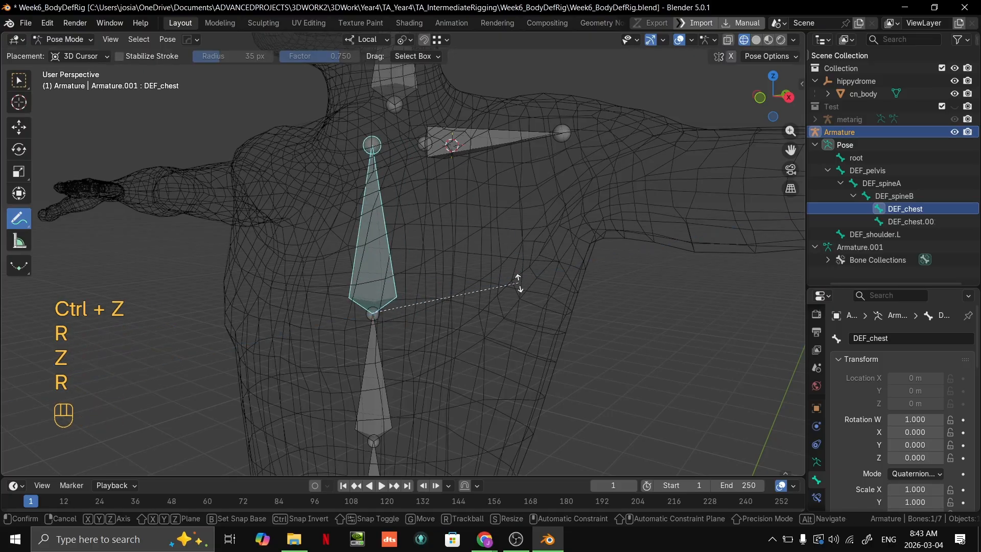
key(y)
right_click(502, 230)
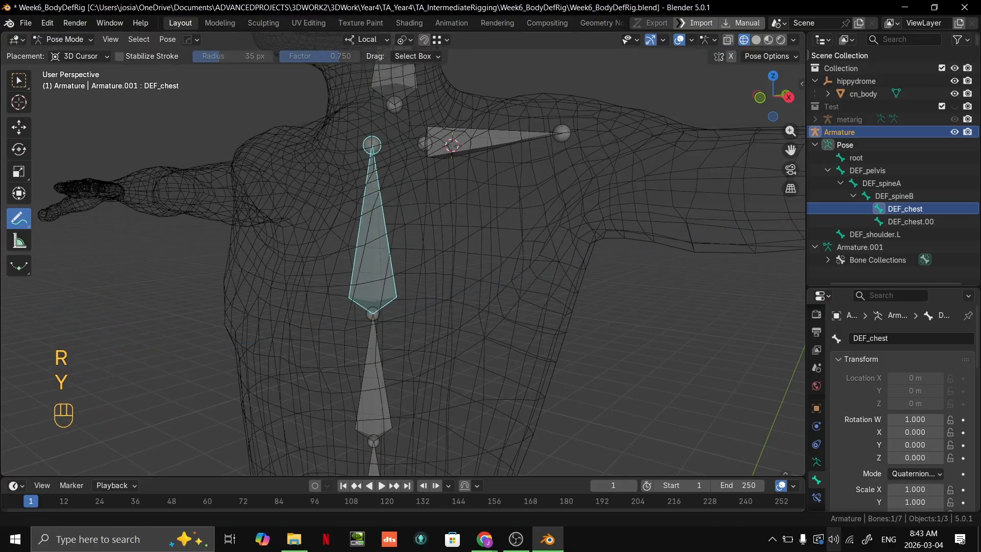
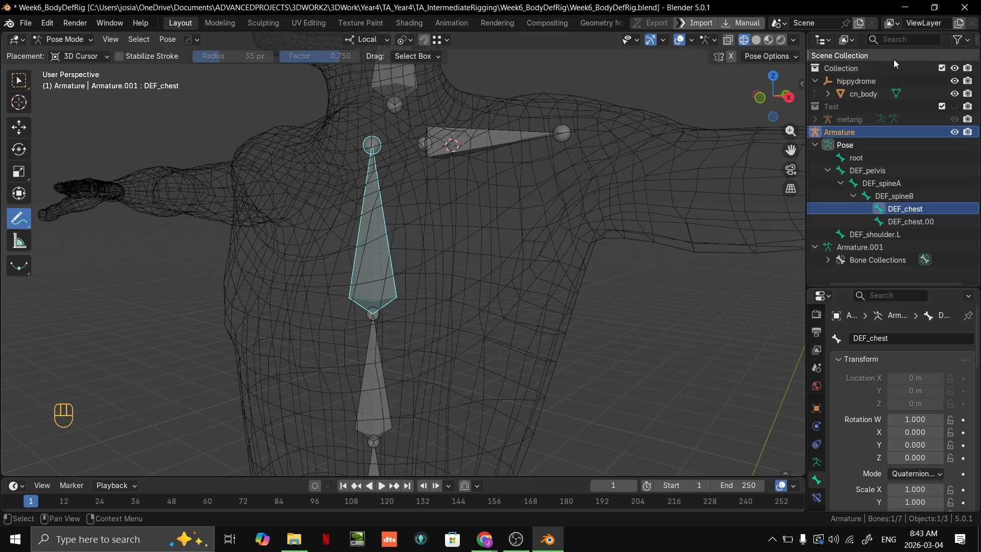
Examine how the spine, chest and shoulder bones line up with the body and arms in perspective and from above.
scroll(439, 286, down, 3)
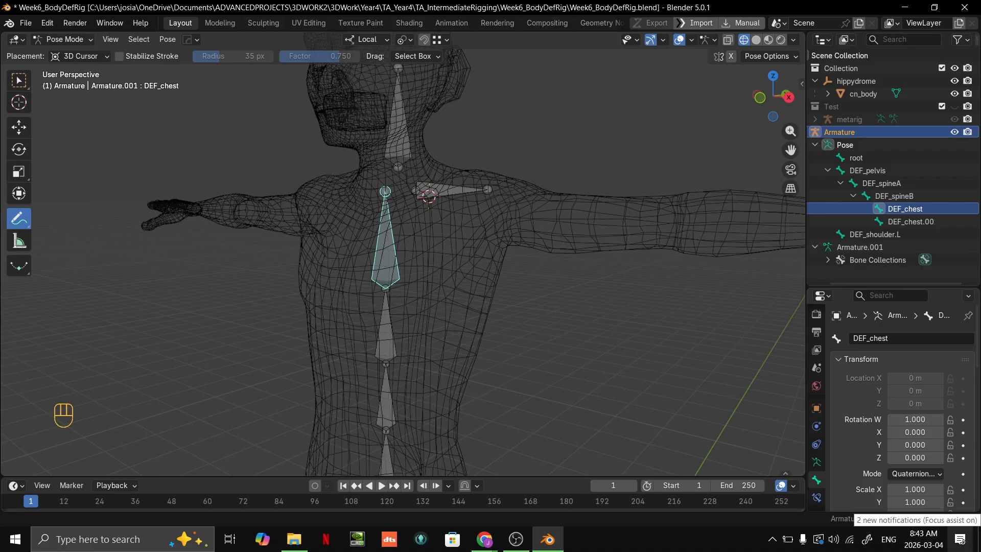
middle_drag(588, 220, 480, 228)
scroll(480, 272, up, 3)
key(grave)
scroll(401, 286, down, 8)
middle_drag(400, 286, 455, 312)
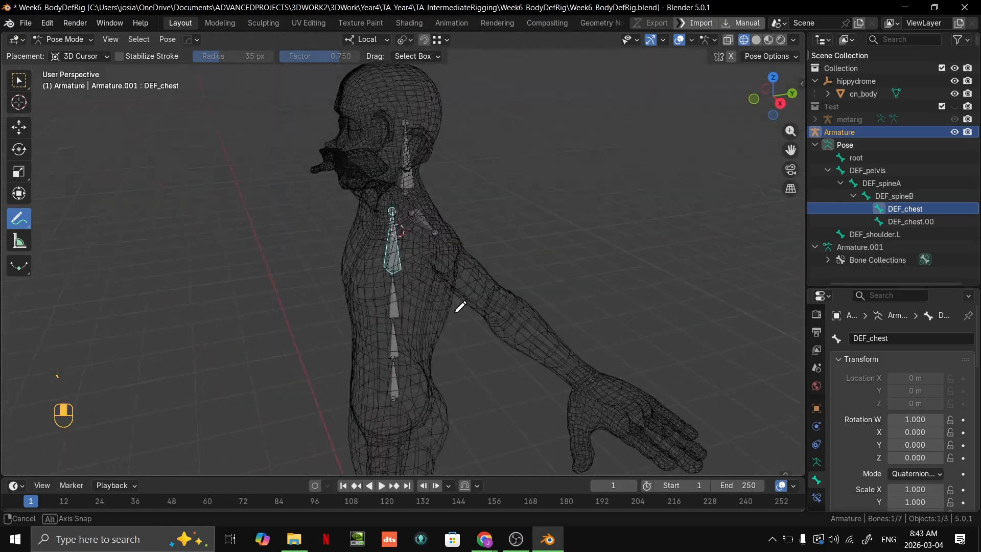
key(grave)
key(grave)
scroll(526, 252, down, 5)
Sketch annotation arcs around the outstretched arms to illustrate the chest's rotation sweep, and undo all the strokes.
drag(536, 251, 493, 141)
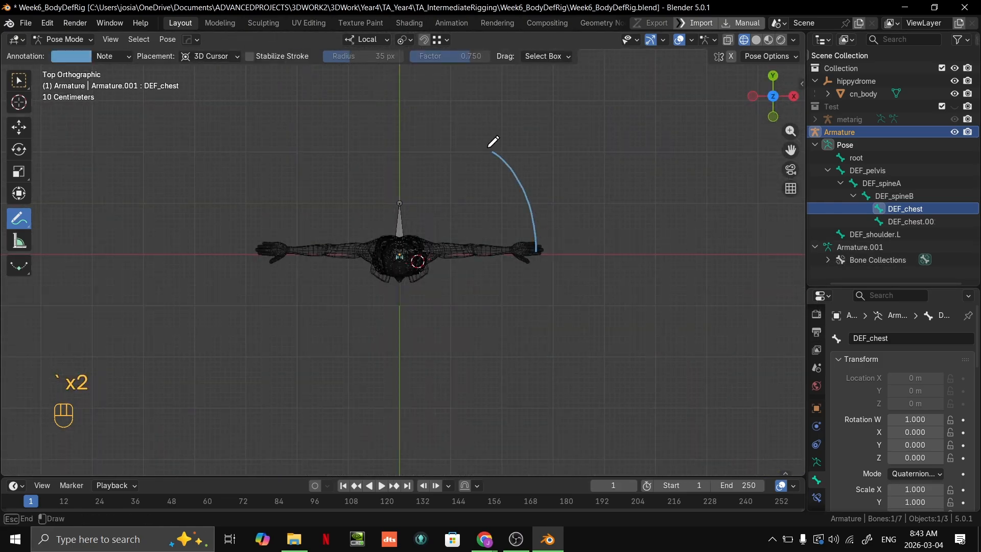
mouse_move(253, 259)
mouse_down()
mouse_move(296, 352)
mouse_move(532, 315)
mouse_up()
mouse_move(581, 292)
middle_down()
mouse_move(487, 137)
mouse_move(445, 151)
mouse_move(611, 177)
middle_up()
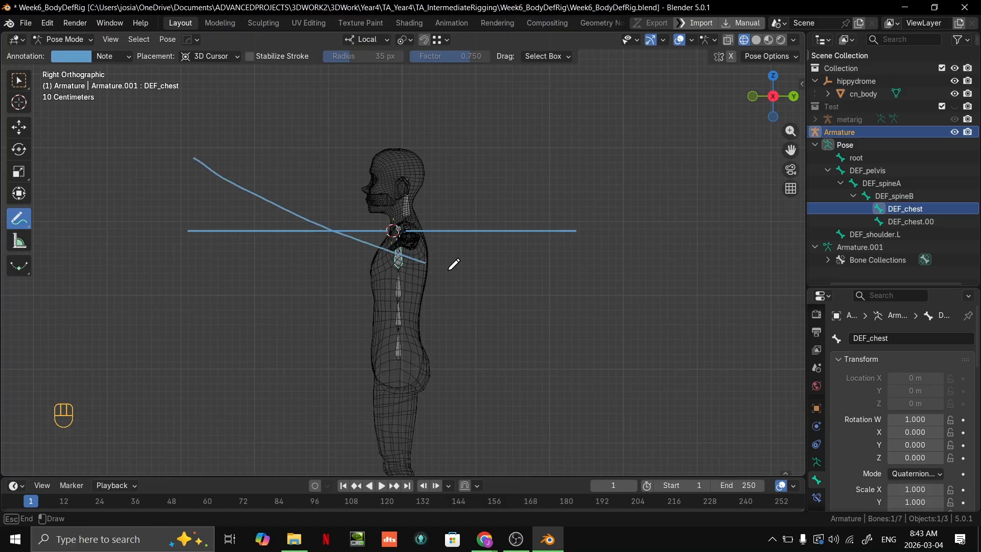
key(ctrl+z)
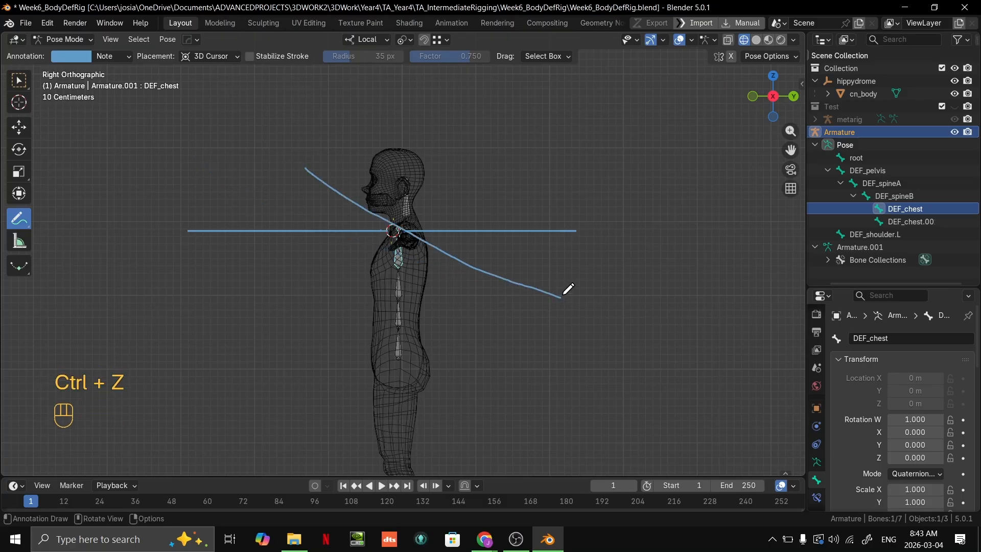
mouse_move(568, 289)
middle_down()
mouse_move(789, 280)
mouse_move(492, 278)
mouse_move(580, 281)
middle_up()
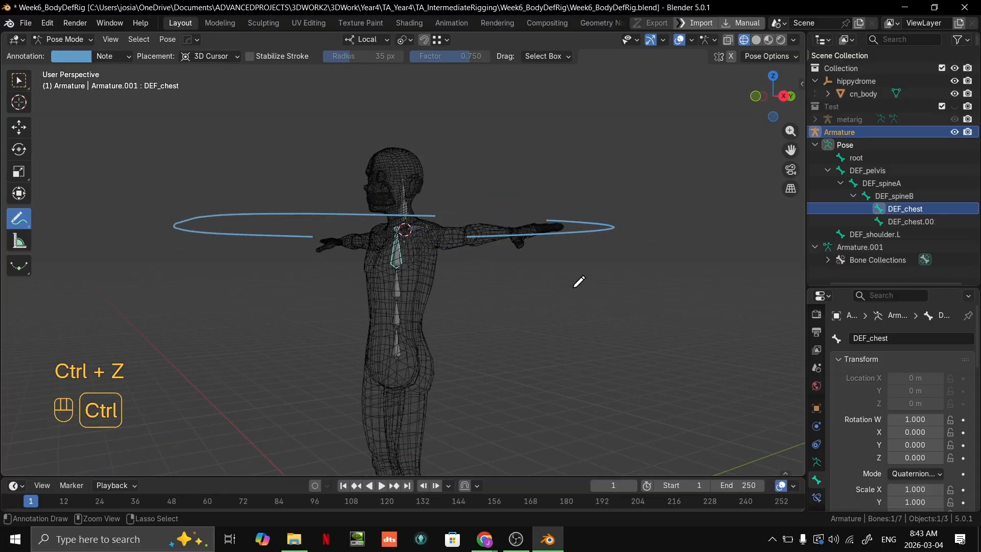
key(ctrl+z)
key(ctrl+z)
Return to the Select Box tool and switch the armature from Pose Mode to Edit Mode with the neck bone active.
key(grave)
click(537, 227)
click(19, 81)
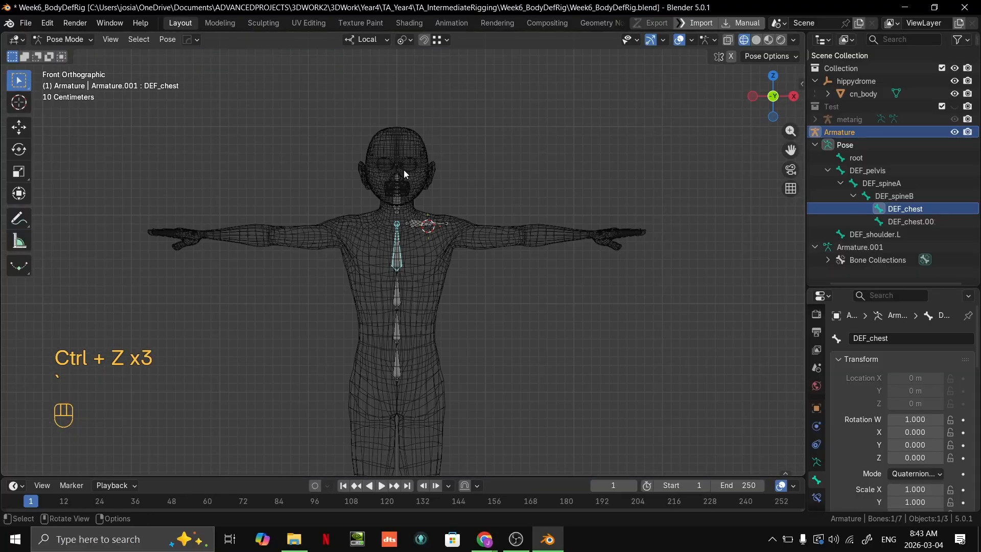
scroll(404, 175, up, 5)
middle_drag(407, 176, 450, 248)
key(grave)
click(419, 241)
key(Tab)
In right side view, move the neck bone's tip about 0.36 m down and 0.06 m forward, and nudge its base slightly down.
key(grave)
click(417, 119)
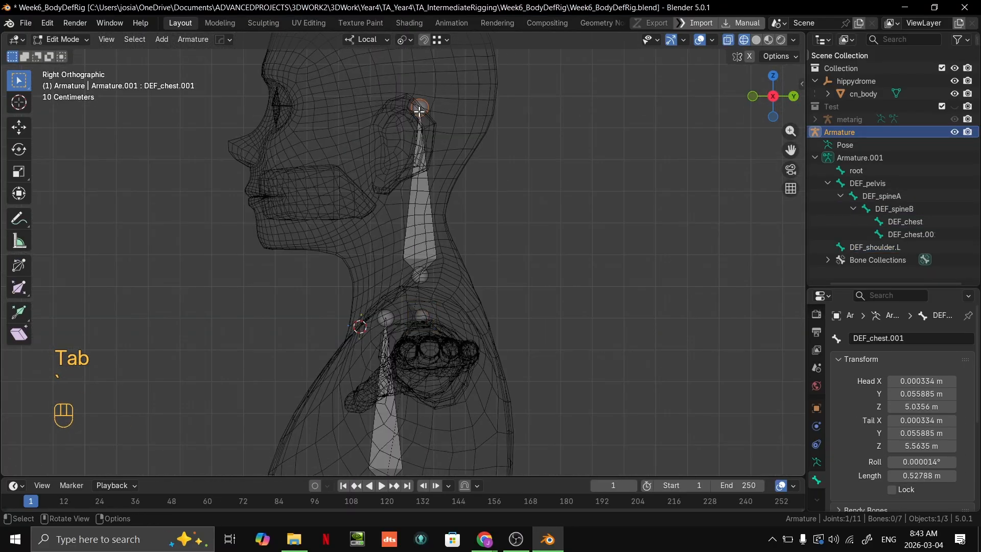
scroll(490, 212, up, 3)
key(g)
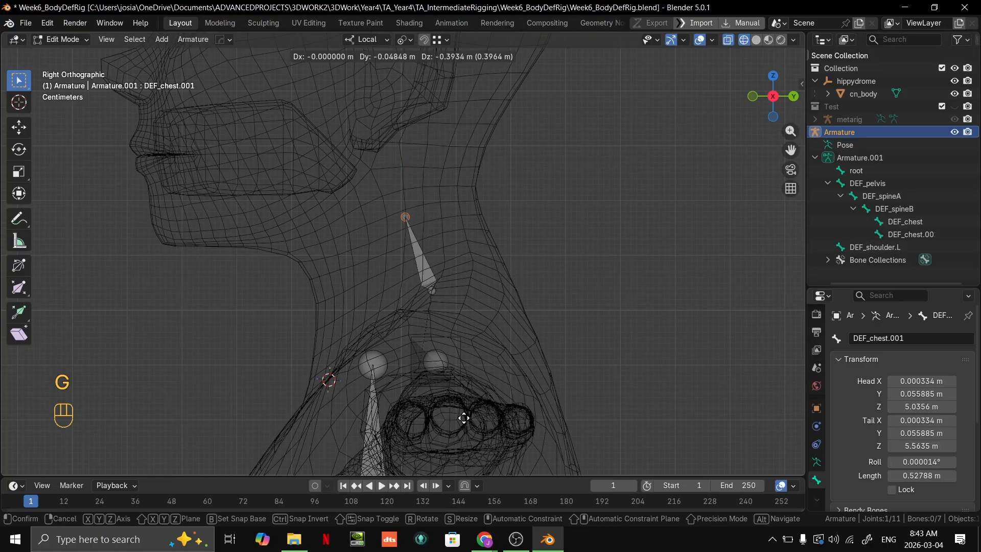
click(457, 401)
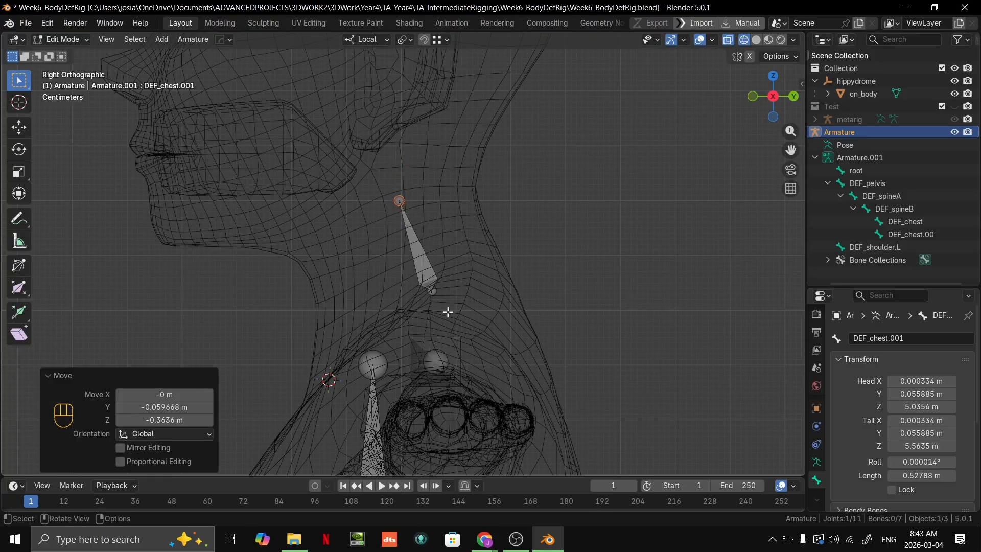
click(431, 292)
key(g)
click(434, 293)
Fine-tune the neck bone's tip inside the middle of the neck, at about Y -0.009 m and Z 5.162 m.
click(399, 201)
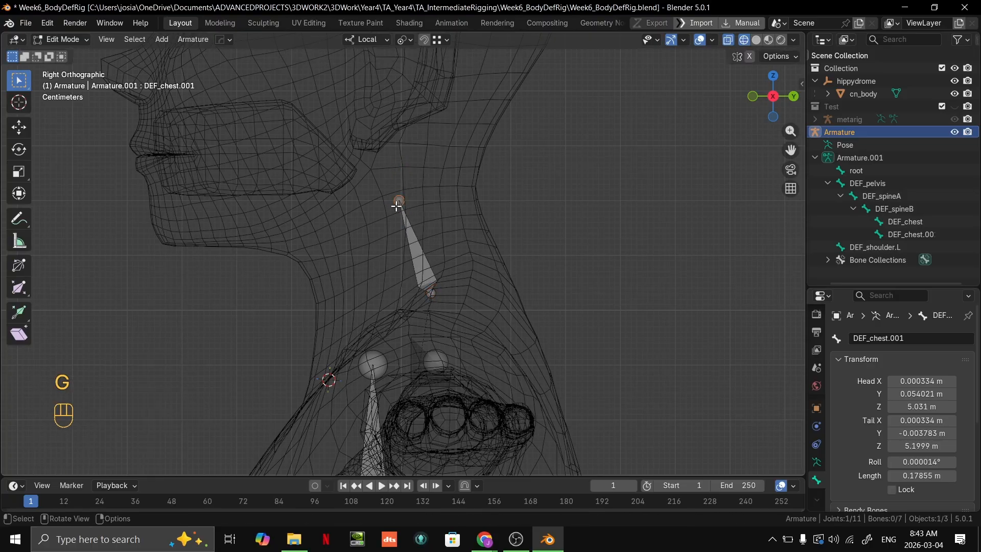
shift+middle_drag(415, 207, 432, 240)
key(g)
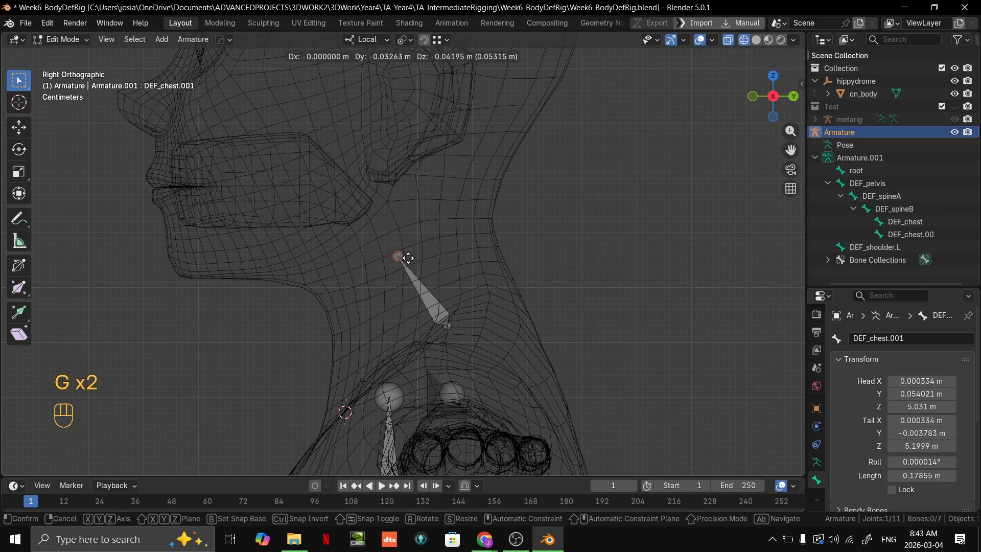
click(408, 259)
key(g)
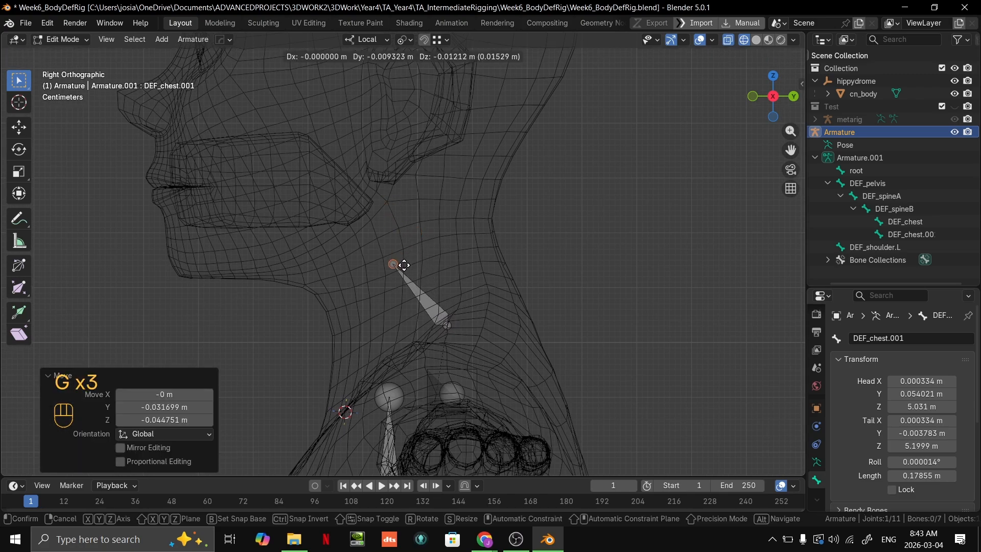
click(409, 259)
key(g)
click(421, 257)
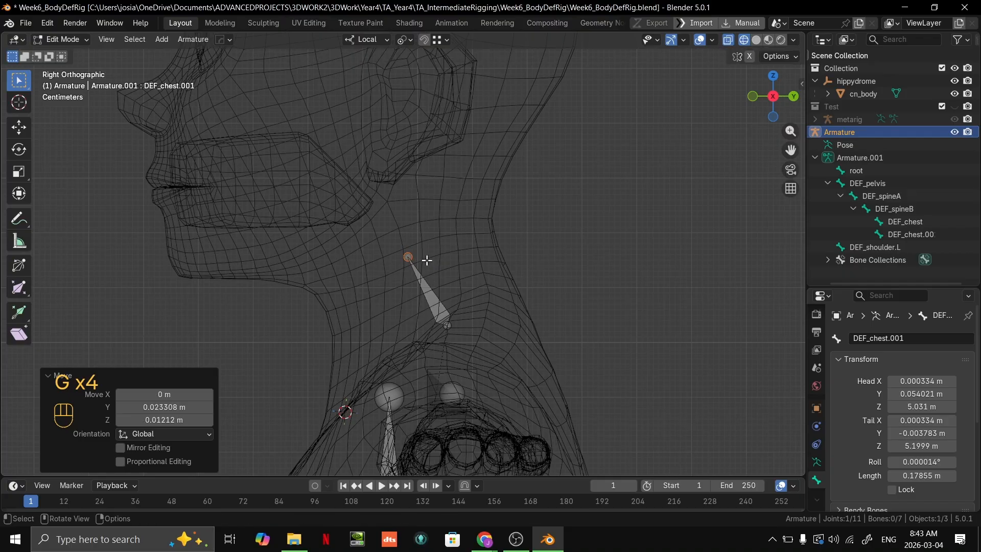
key(g)
click(419, 254)
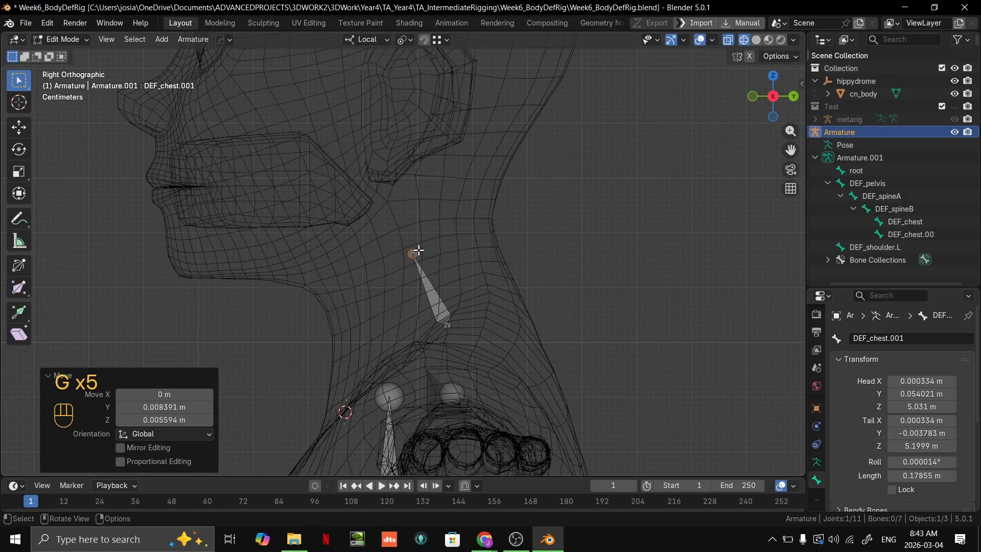
Extrude a second neck bone about 0.13 m up and forward from the first one's tip, ending just below the ear.
scroll(420, 247, up, 2)
mouse_move(430, 256)
shift+middle_down()
mouse_move(469, 267)
mouse_move(447, 267)
mouse_move(445, 253)
shift+middle_up()
scroll(469, 267, down, 4)
scroll(457, 248, up, 4)
key(e)
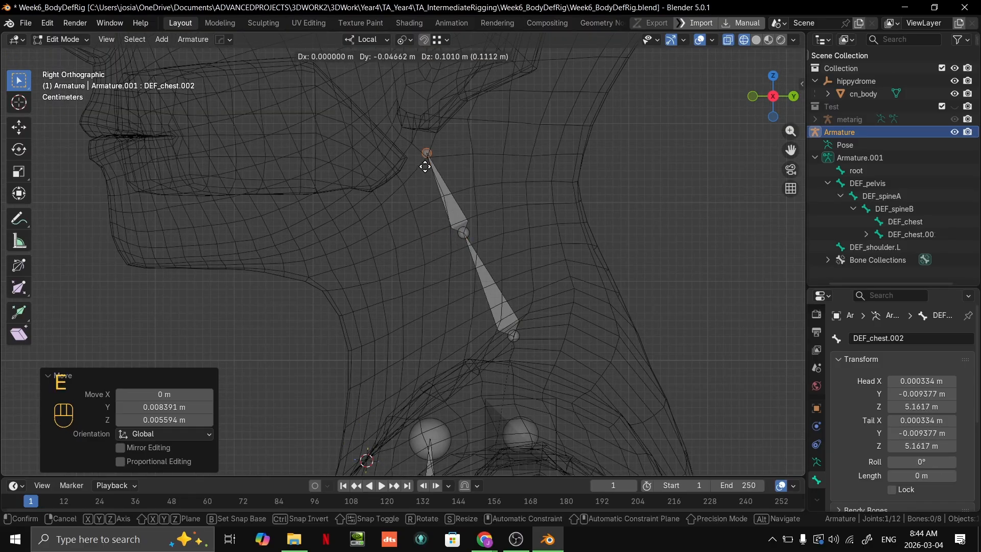
click(420, 154)
shift+middle_drag(442, 184, 460, 254)
Move the middle neck joint about 0.005 m forward and 0.011 m down, and the upper neck tip about 0.016 m back.
click(482, 304)
key(g)
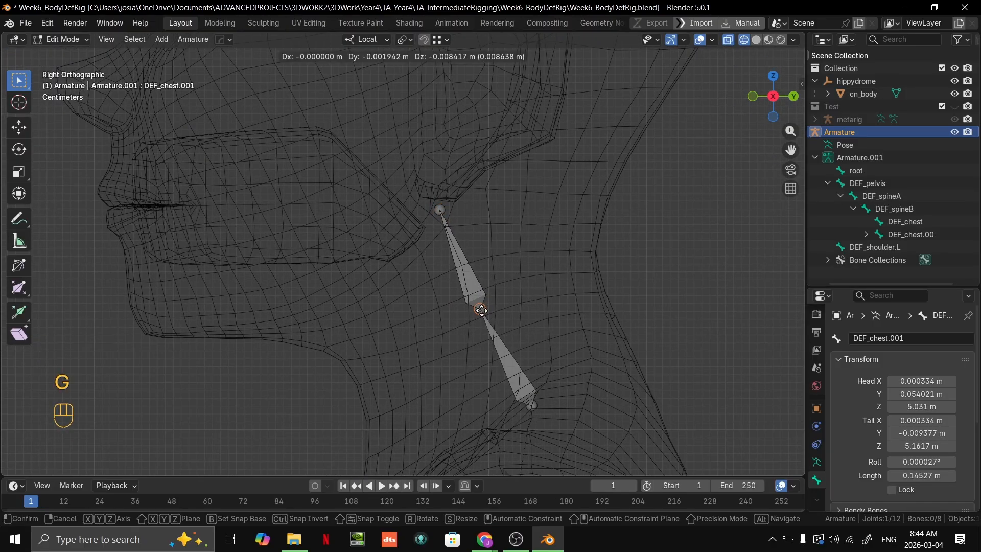
click(478, 310)
click(442, 209)
key(g)
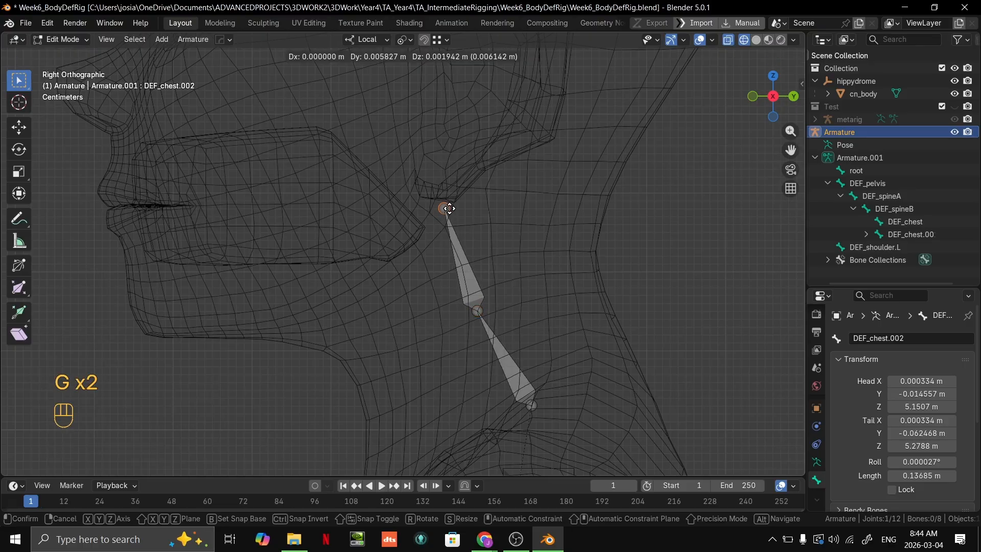
click(449, 208)
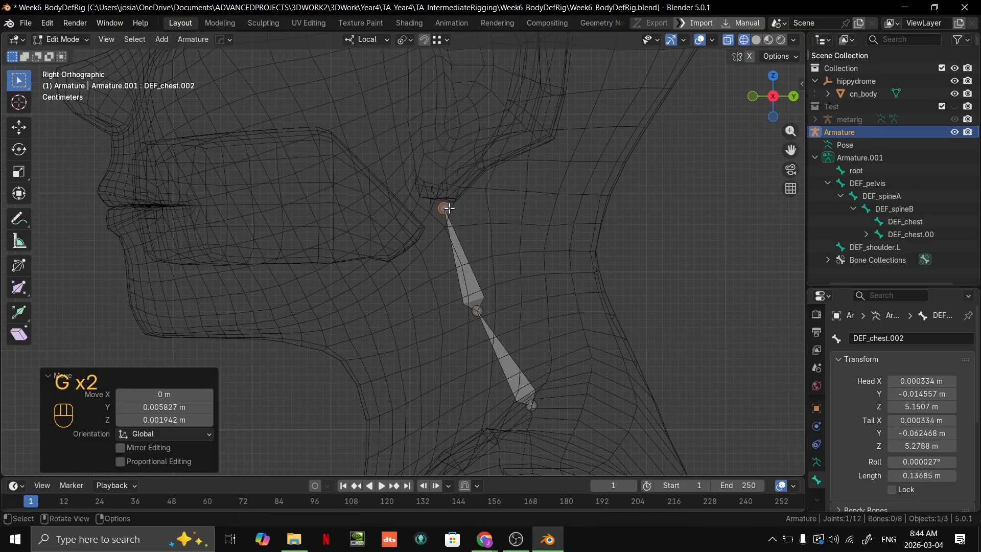
key(g)
click(474, 215)
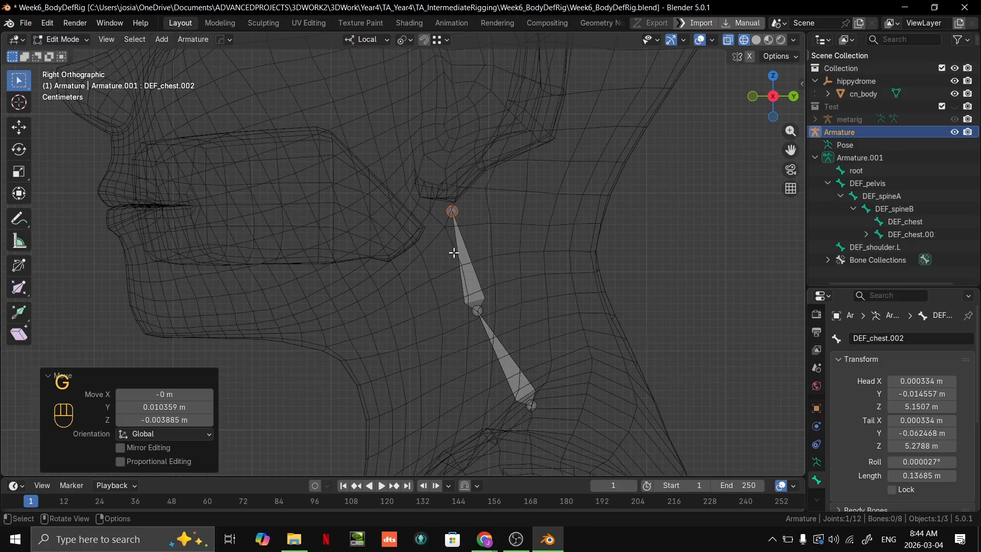
Shift the joint between the two neck bones about 0.005 m back and 0.006 m down in right side view.
middle_drag(431, 263, 469, 243)
key(grave)
key(grave)
click(636, 240)
click(480, 314)
key(g)
click(486, 321)
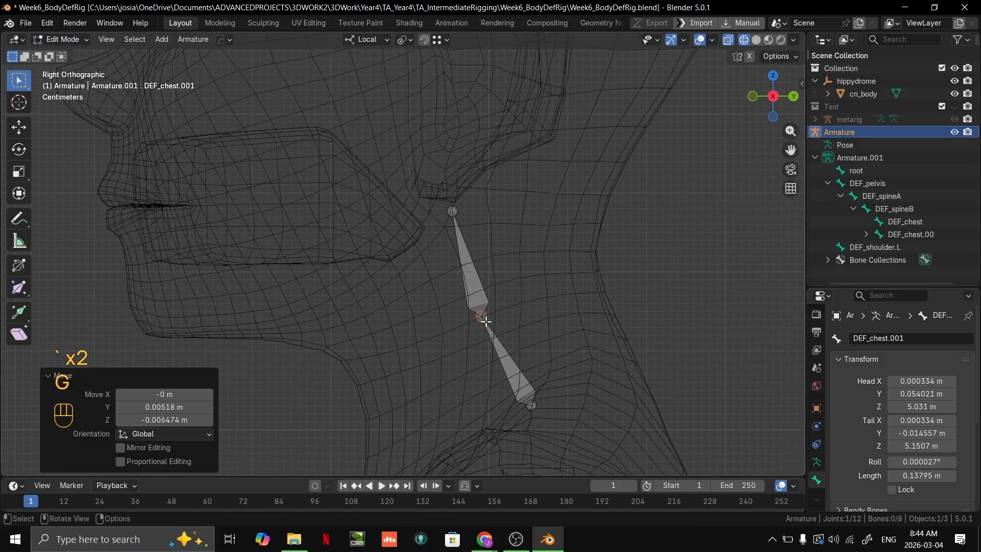
Lower the base of the neck chain about 0.004 m, and shift the middle neck joint about 0.003 m back and down.
shift+middle_drag(520, 327, 475, 267)
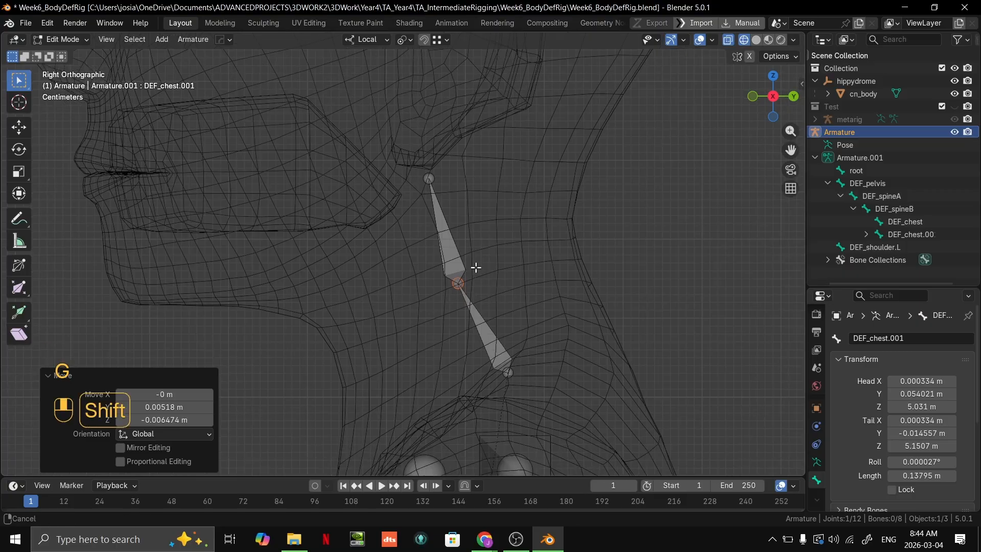
scroll(466, 322, down, 2)
click(455, 310)
key(g)
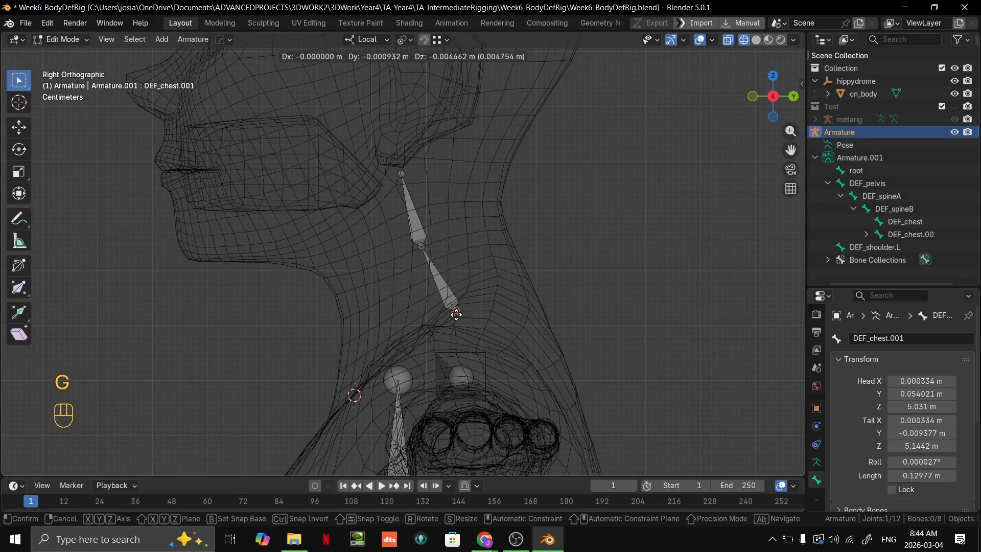
click(456, 315)
click(423, 247)
key(g)
click(435, 249)
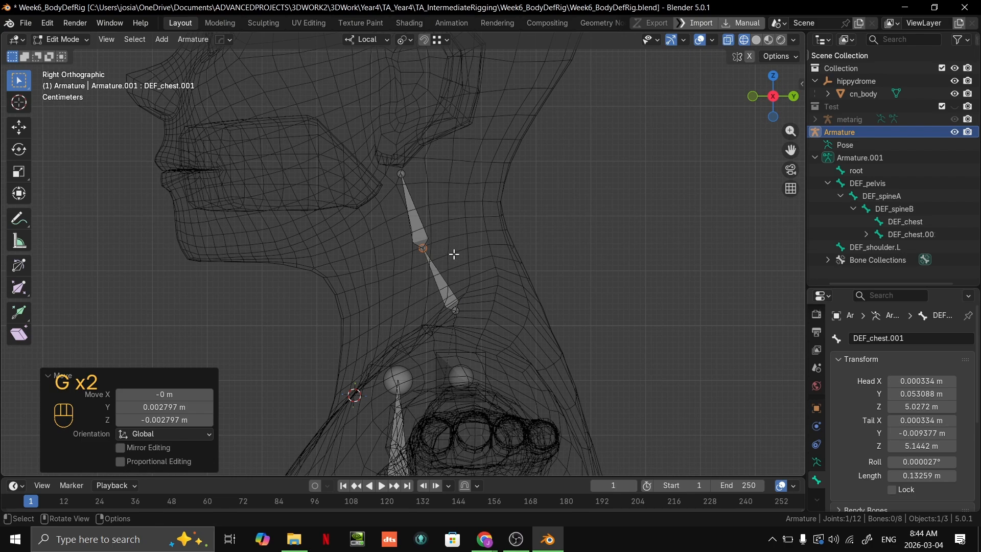
Move the middle neck joint to about Y -0.015 m, Z 5.134 m, and the neck base about 0.018 m forward and 0.011 m down.
scroll(454, 254, down, 1)
key(g)
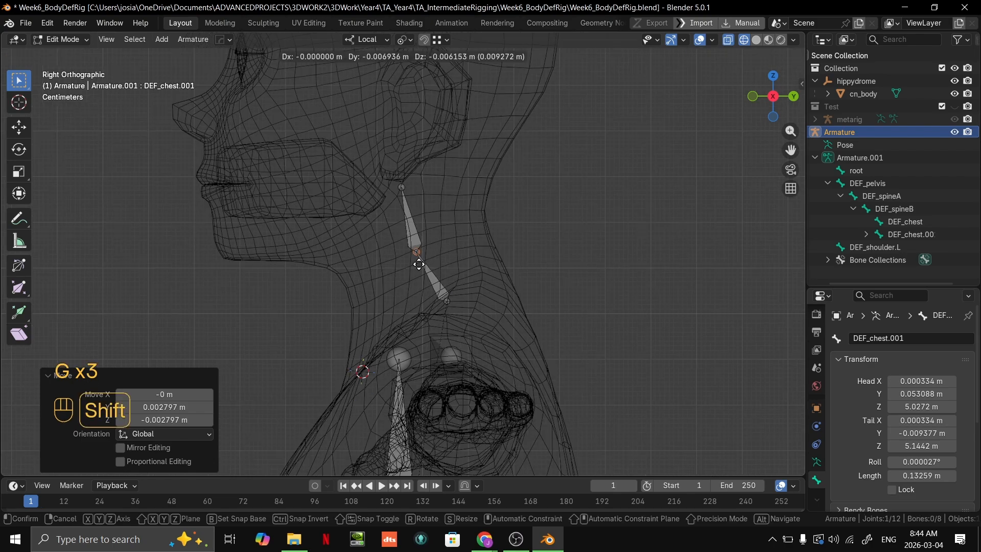
click(419, 264)
click(447, 302)
key(g)
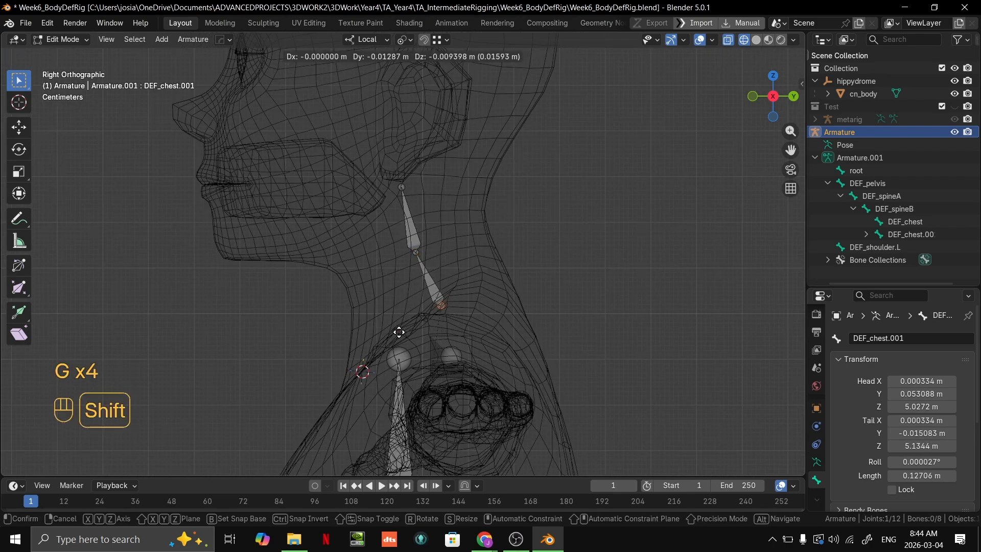
click(379, 338)
scroll(456, 287, up, 4)
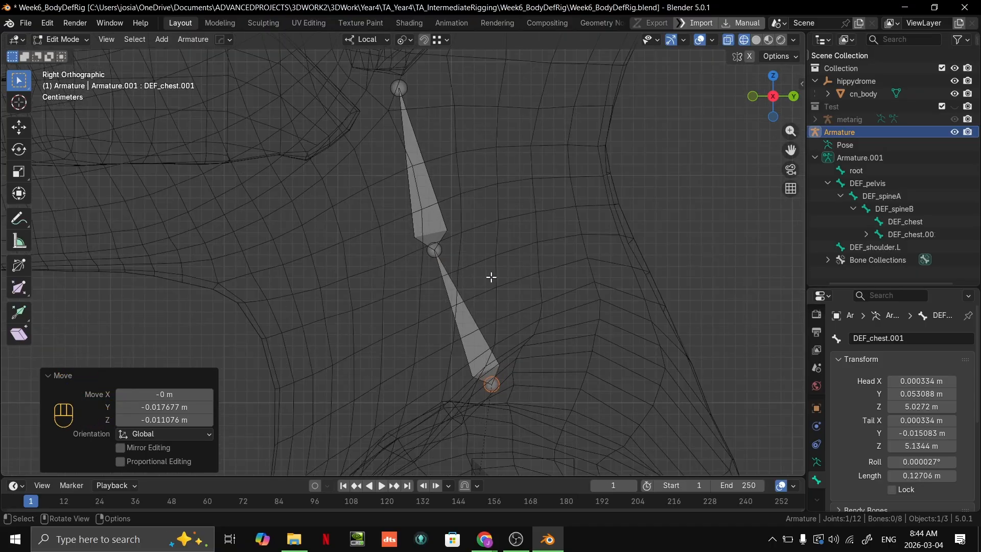
shift+middle_drag(526, 337, 565, 399)
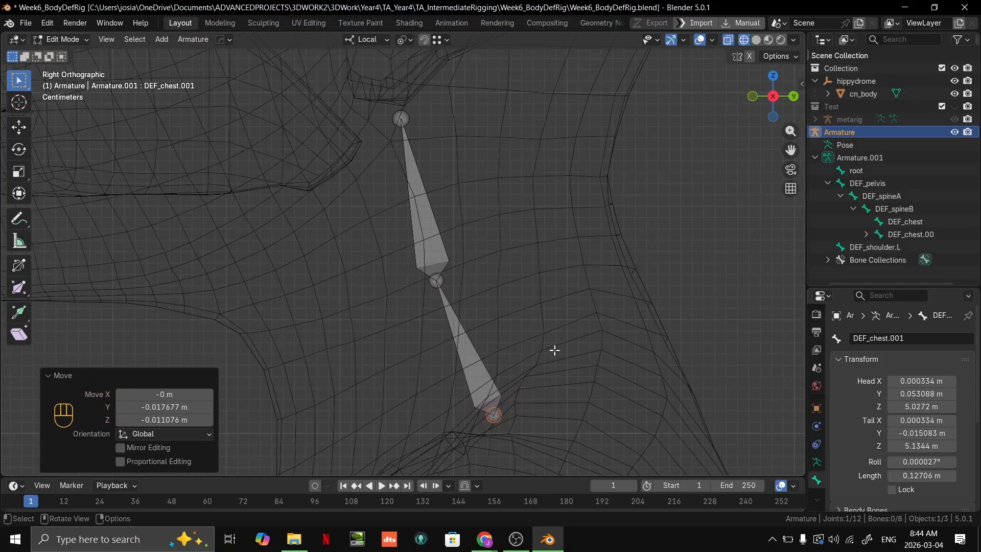
scroll(496, 290, down, 3)
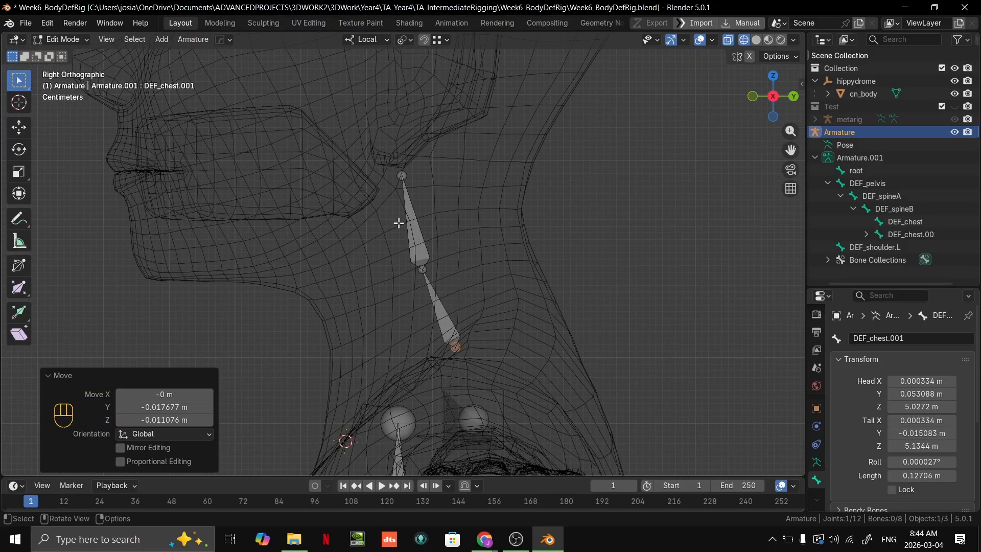
Move the upper neck bone's tip to about Y -0.052 m and Z 5.266 m, and nudge the middle neck joint slightly up.
click(401, 174)
key(g)
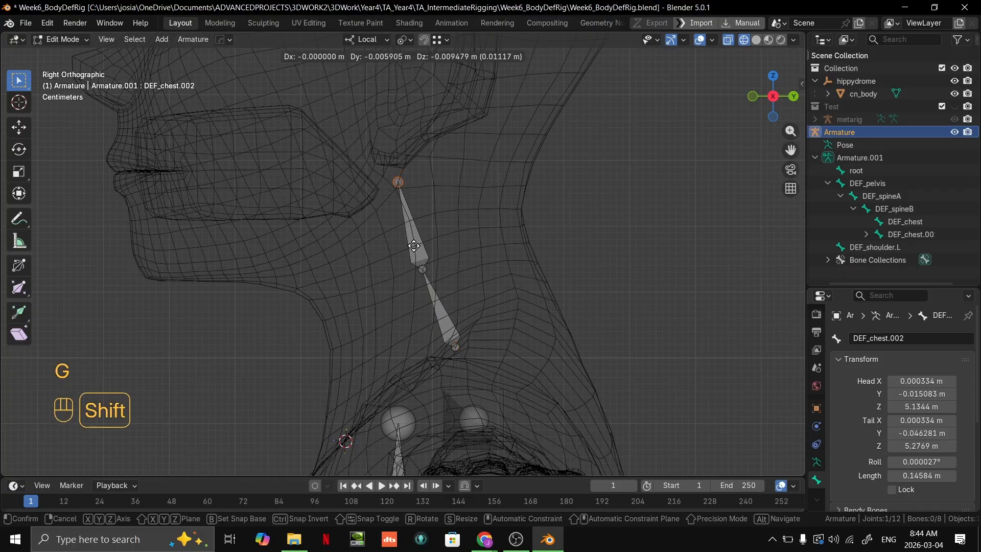
click(413, 253)
click(422, 269)
key(g)
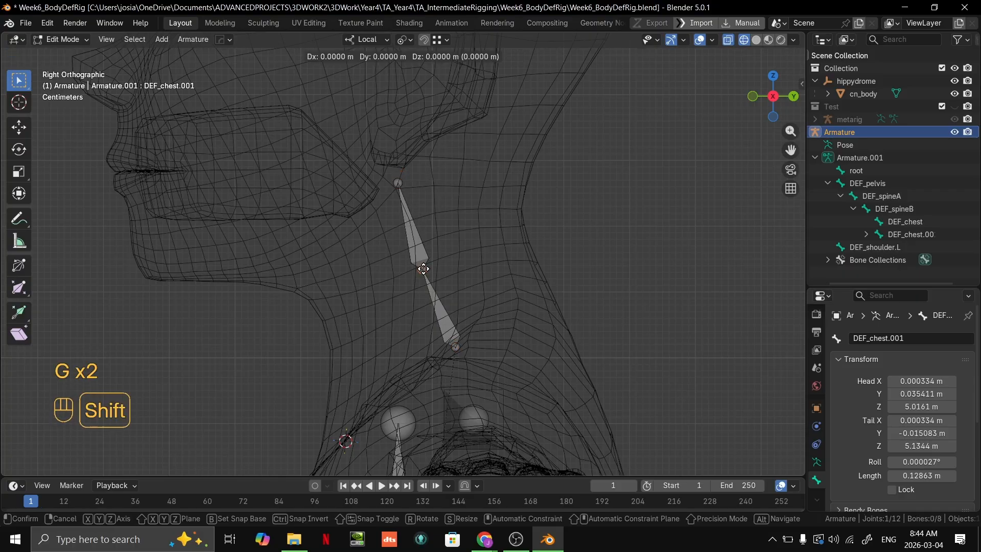
click(418, 259)
Extrude a head bone about 0.526 m straight up along Z from the upper neck bone's tip, and select the new bone.
middle_drag(447, 249, 394, 284)
scroll(587, 239, down, 1)
key(KP_3)
scroll(456, 245, up, 2)
shift+middle_drag(425, 202, 435, 324)
click(442, 233)
scroll(427, 300, down, 3)
key(e)
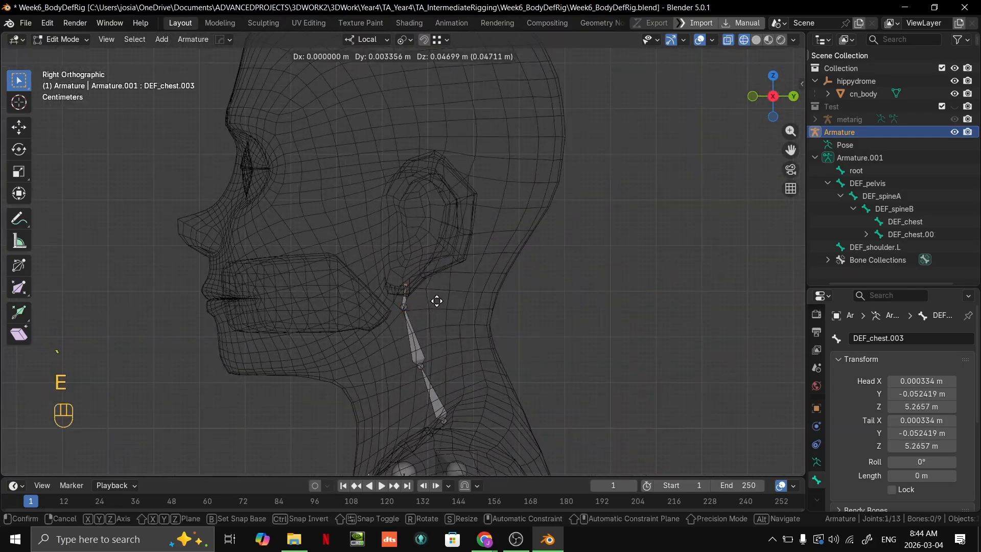
key(z)
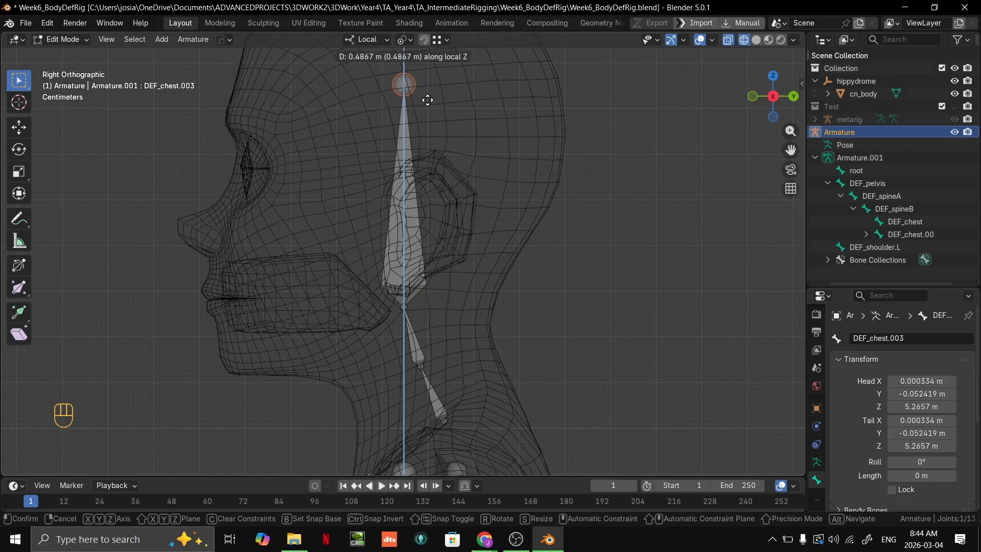
click(412, 83)
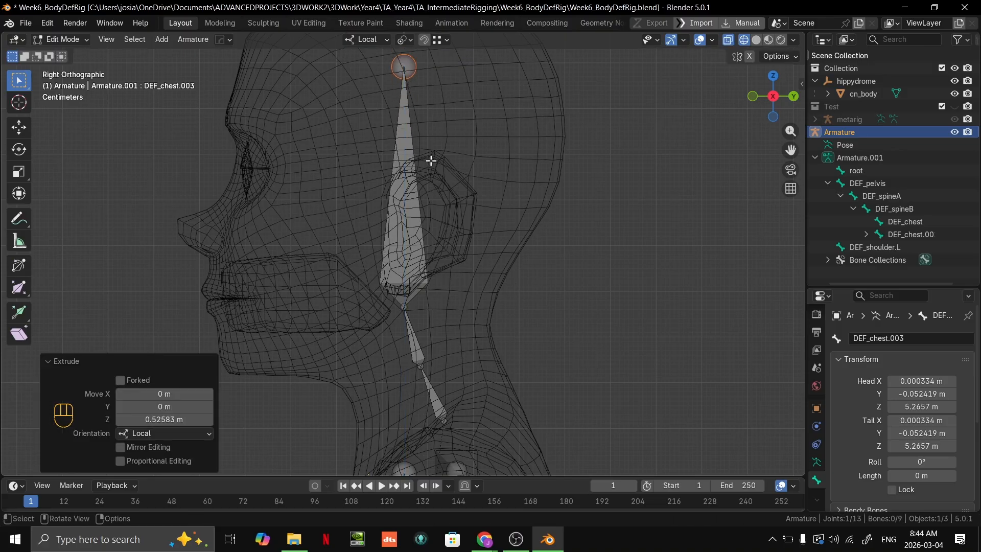
shift+middle_drag(430, 161, 419, 194)
click(403, 180)
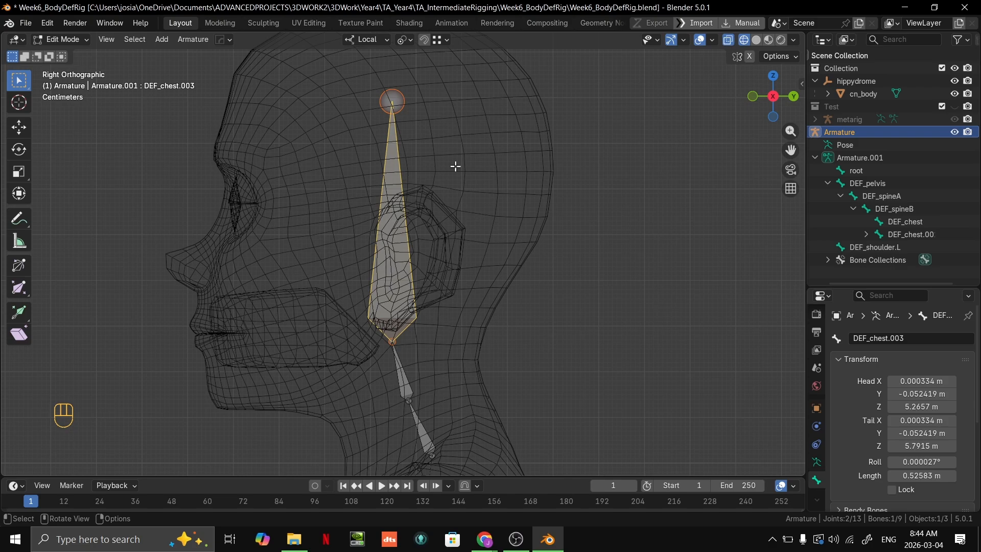
Delete the head bone, and select the upper neck bone's tip to examine the neck chain alone.
key(Delete)
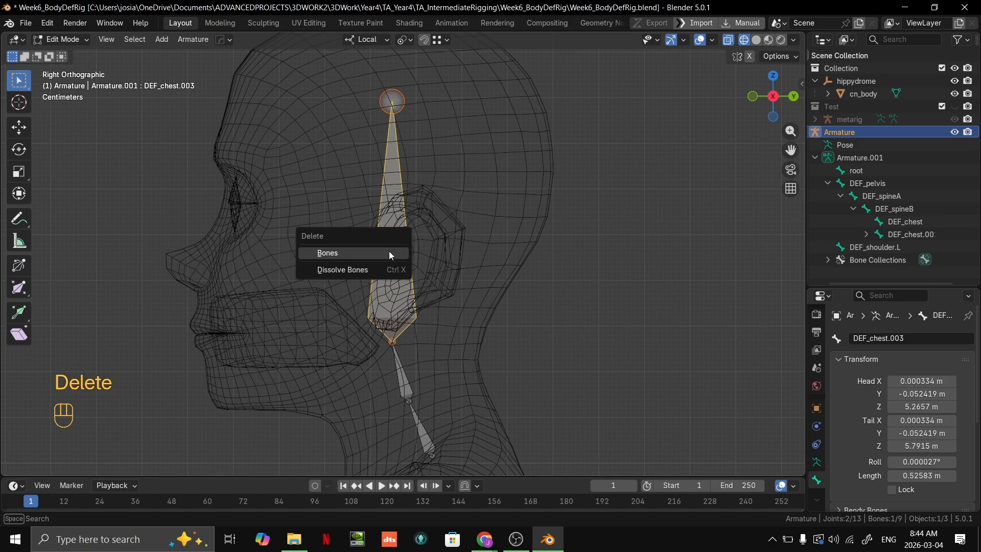
click(391, 251)
scroll(437, 294, down, 1)
scroll(413, 328, up, 2)
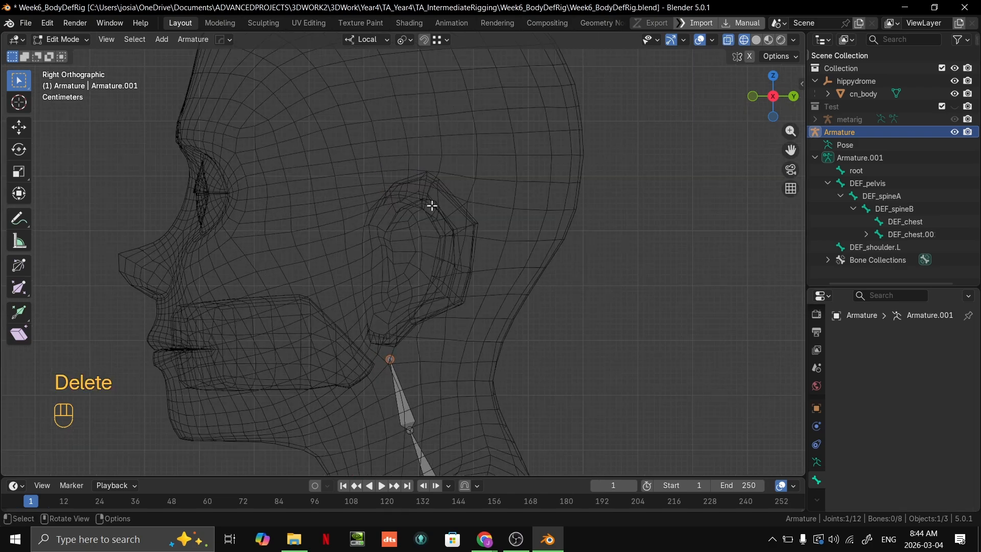
shift+middle_drag(432, 206, 469, 204)
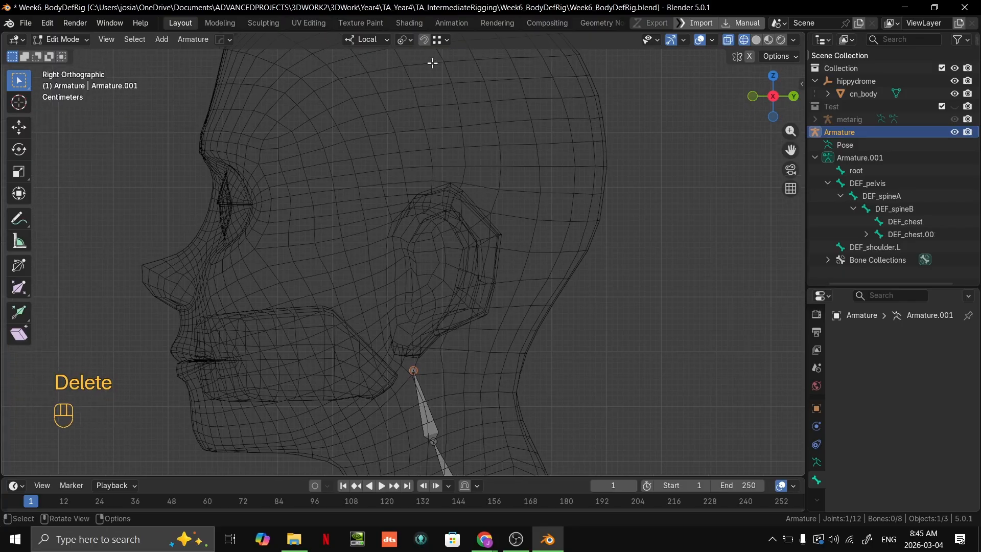
click(413, 369)
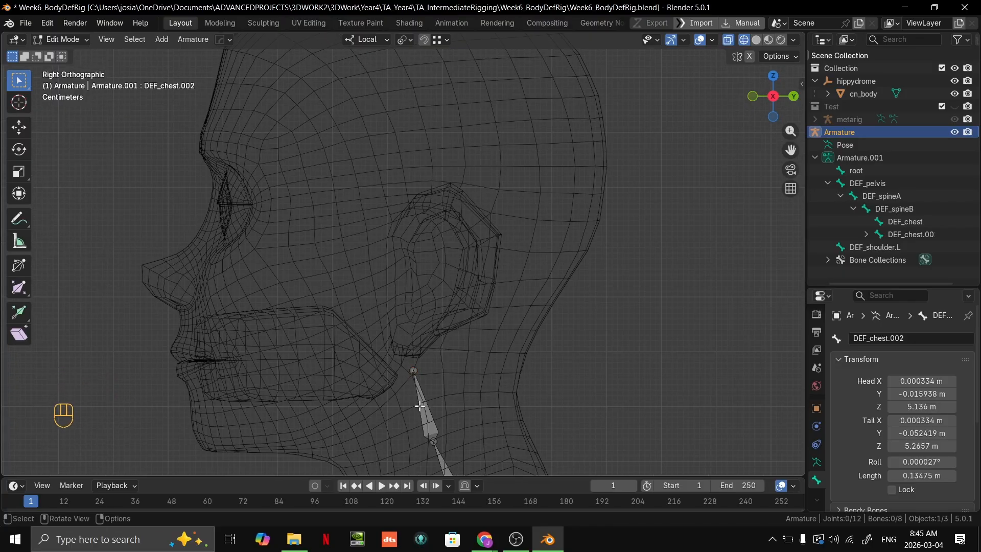
scroll(450, 429, down, 4)
scroll(431, 306, up, 3)
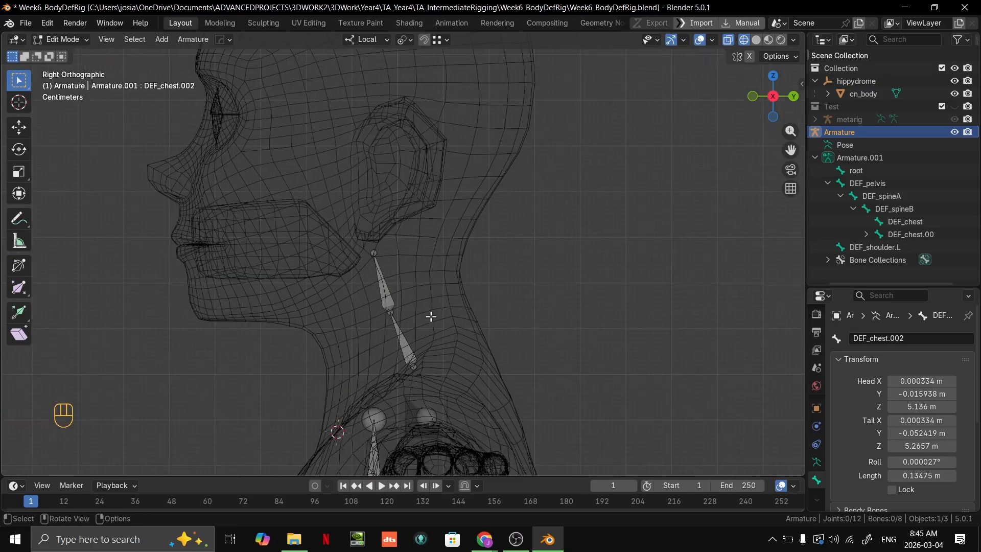
scroll(431, 317, up, 1)
shift+middle_drag(432, 317, 435, 437)
scroll(401, 261, down, 2)
shift+middle_drag(408, 245, 452, 188)
scroll(458, 307, up, 2)
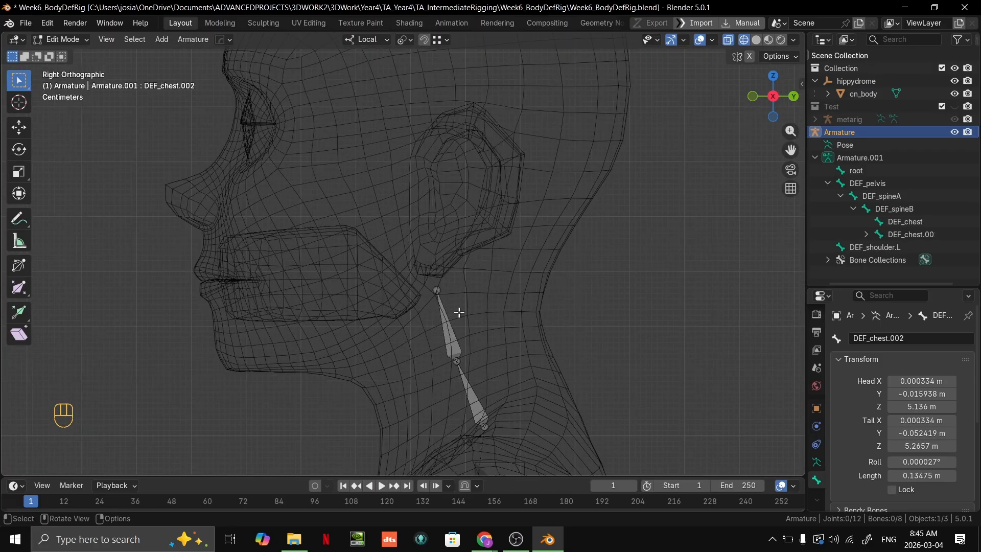
Undo the head bone's deletion so the bone is restored and selected.
key(ctrl+z)
key(ctrl+z)
key(ctrl+z)
scroll(518, 257, down, 2)
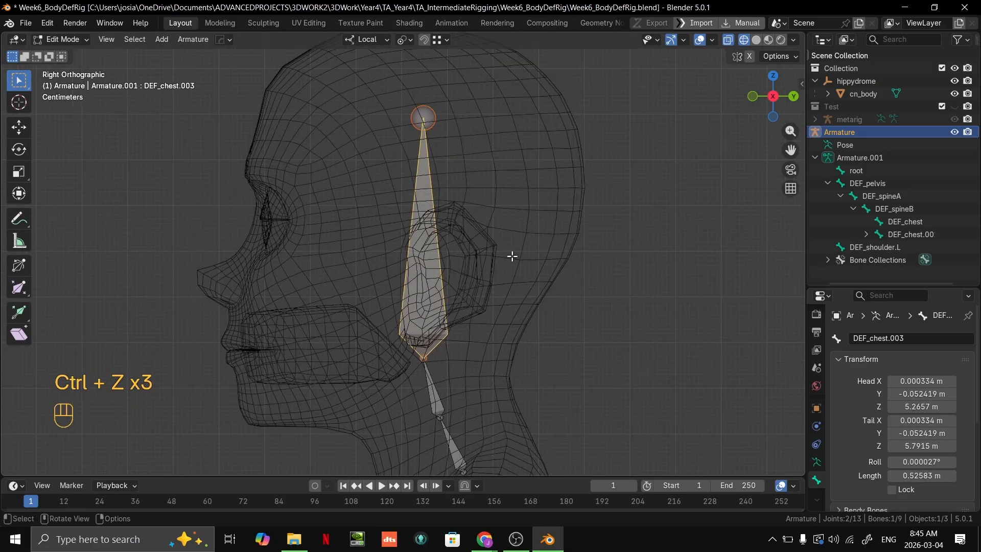
Raise the head bone's tip about 0.034 m along its local Z axis.
scroll(513, 245, up, 3)
scroll(526, 179, down, 2)
middle_drag(526, 179, 528, 206)
key(grave)
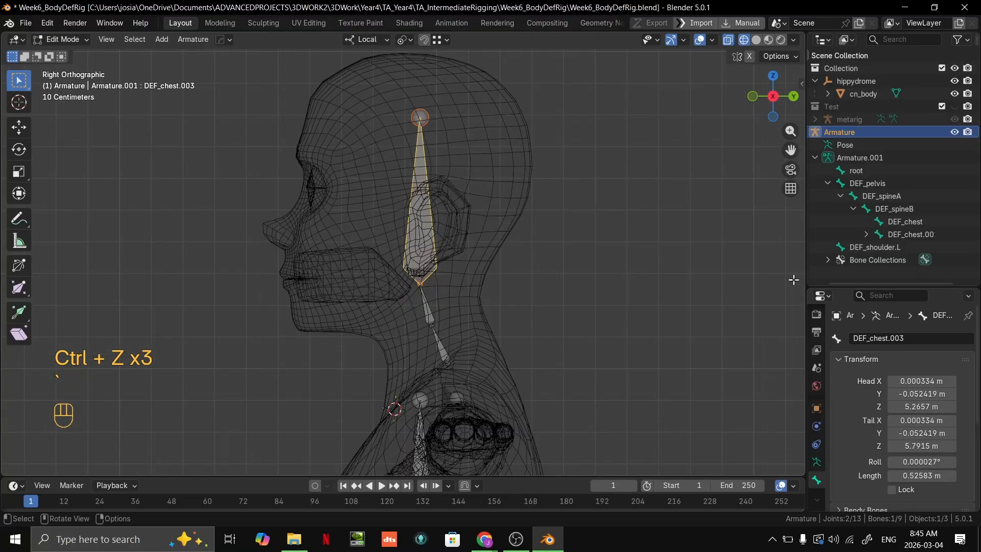
shift+middle_drag(566, 270, 574, 318)
key(g)
key(z)
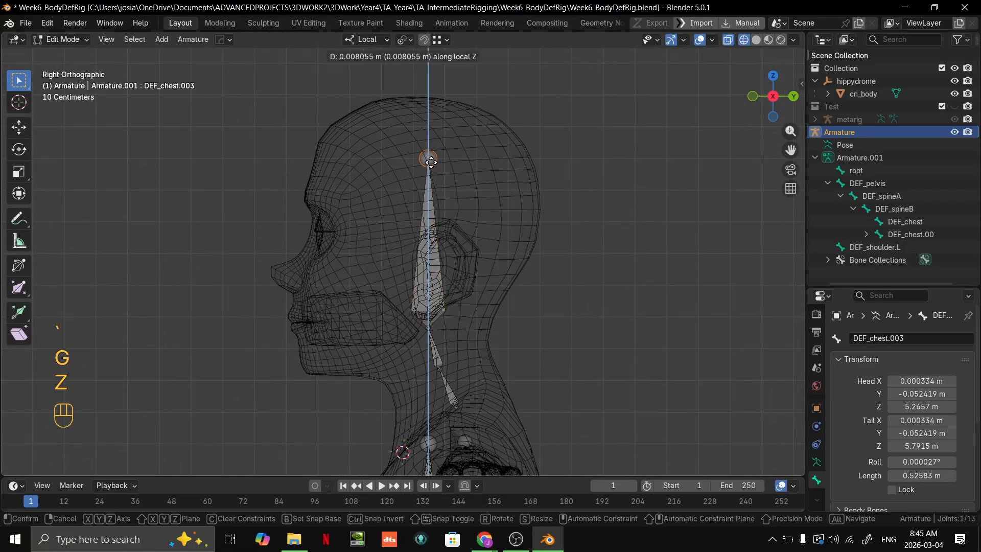
click(430, 156)
Move the middle neck joint about 0.007 m forward and 0.006 m up in the right side view.
middle_drag(429, 155, 650, 214)
key(grave)
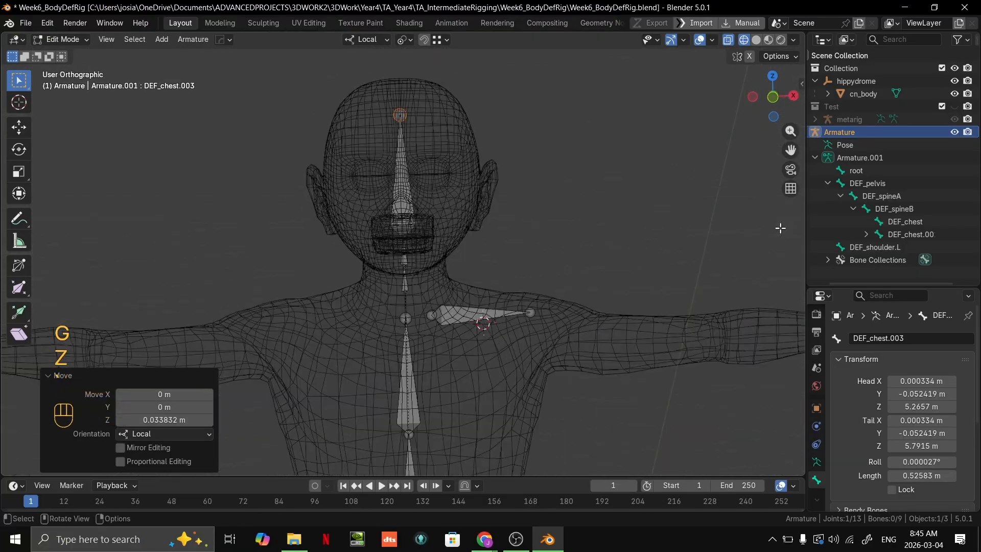
scroll(510, 247, up, 3)
mouse_move(515, 291)
shift+middle_down()
mouse_move(507, 255)
mouse_move(502, 277)
shift+middle_up()
scroll(503, 277, up, 2)
click(433, 261)
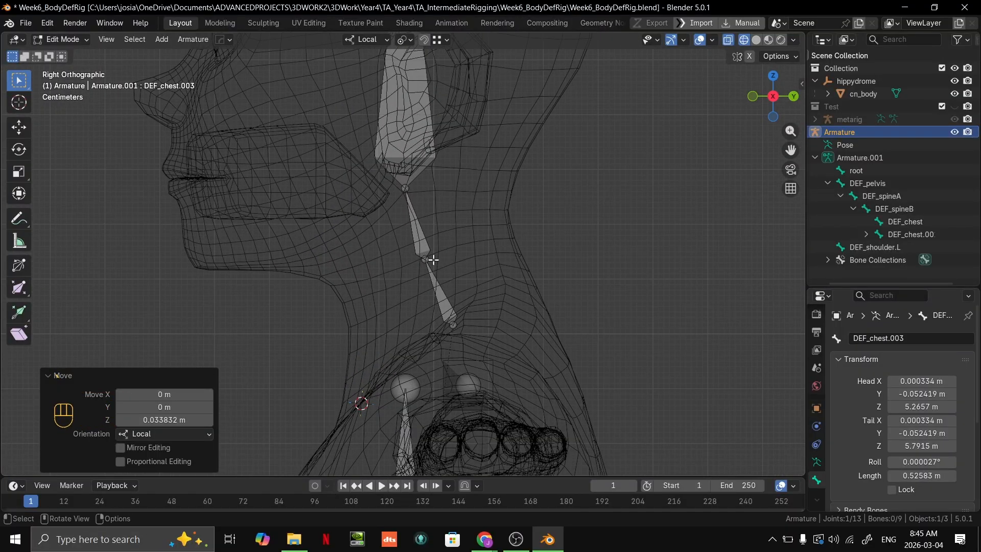
scroll(455, 260, up, 2)
key(g)
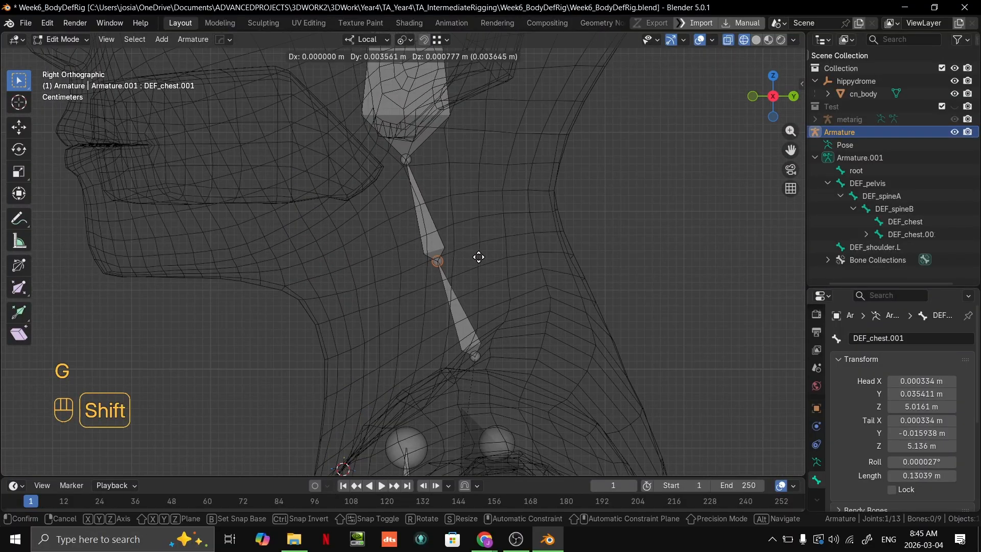
scroll(444, 230, down, 2)
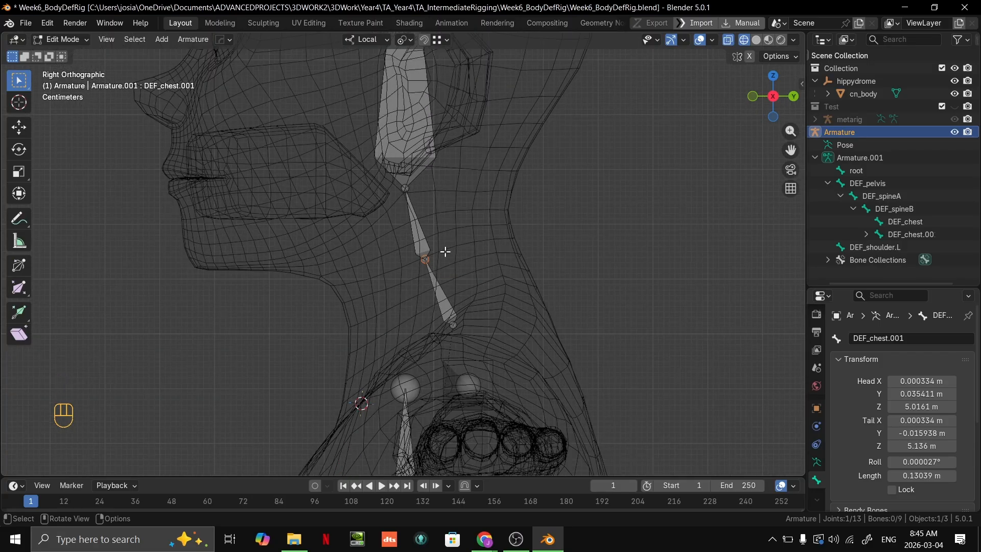
click(439, 246)
scroll(436, 239, down, 1)
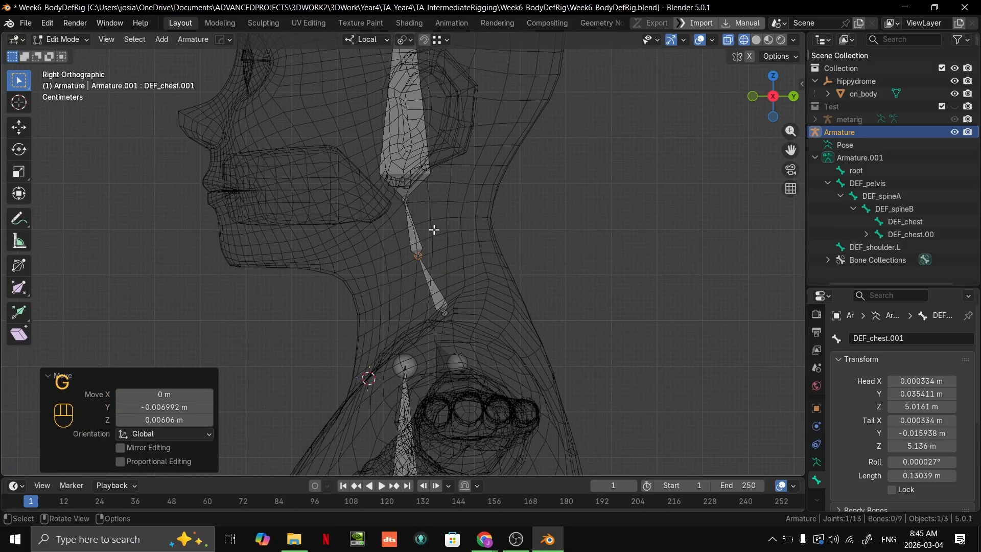
Lower the joint between the upper neck bone and the head bone about 0.011 m along local Z.
click(406, 201)
key(g)
key(z)
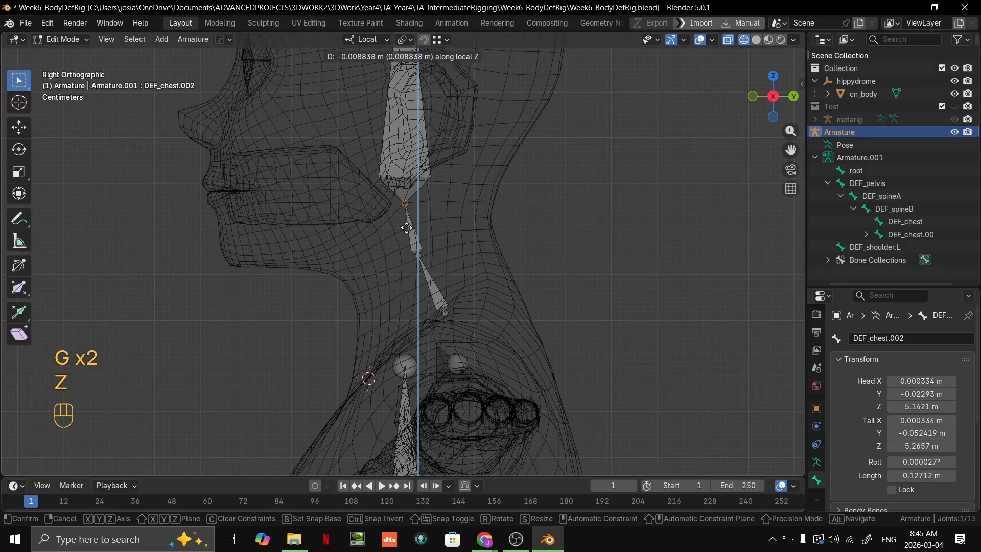
click(407, 229)
scroll(429, 210, down, 2)
shift+middle_drag(430, 208, 432, 248)
scroll(432, 248, up, 3)
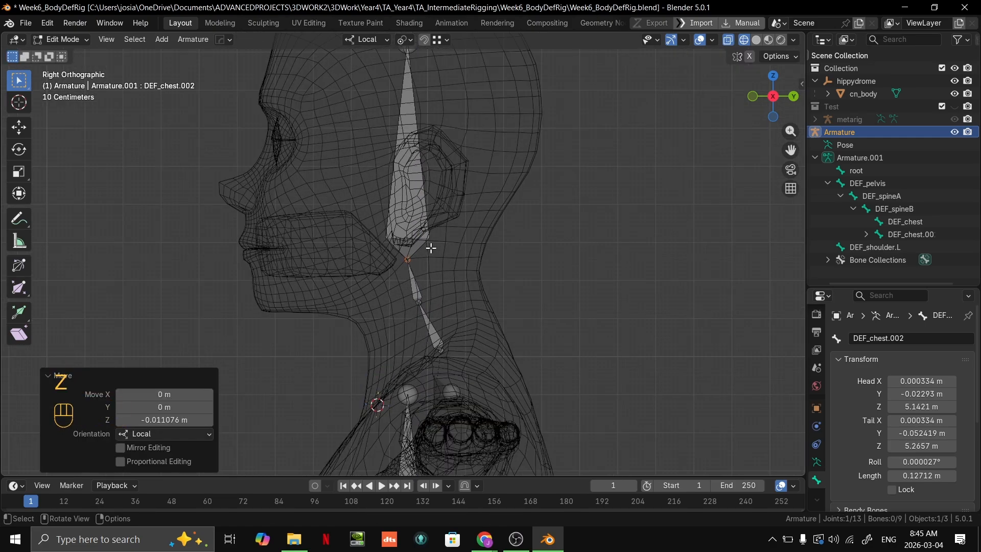
scroll(442, 241, down, 4)
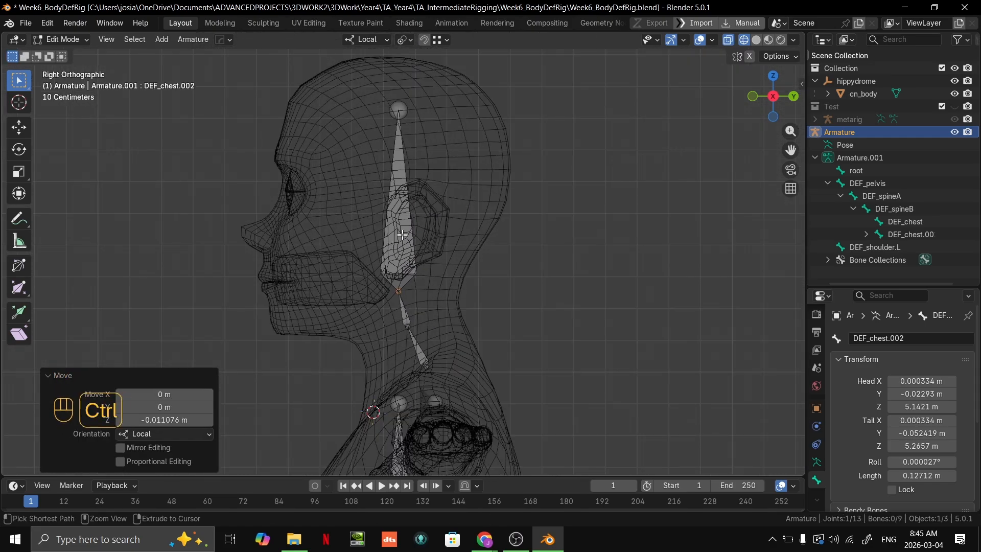
Switch the armature to Pose Mode, and test the head bone's tilt in the side view, cancelling the rotation.
key(ctrl+Tab)
click(403, 327)
click(398, 268)
key(r)
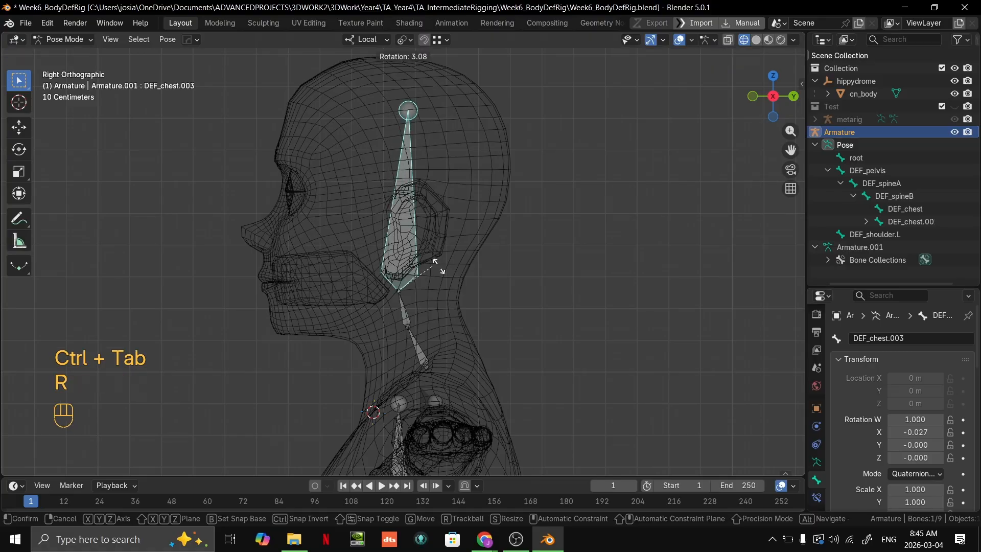
right_click(464, 264)
Test the head bone's twist about its local Y axis in the top view, cancelling the rotation.
middle_drag(488, 143, 492, 181)
key(grave)
click(501, 138)
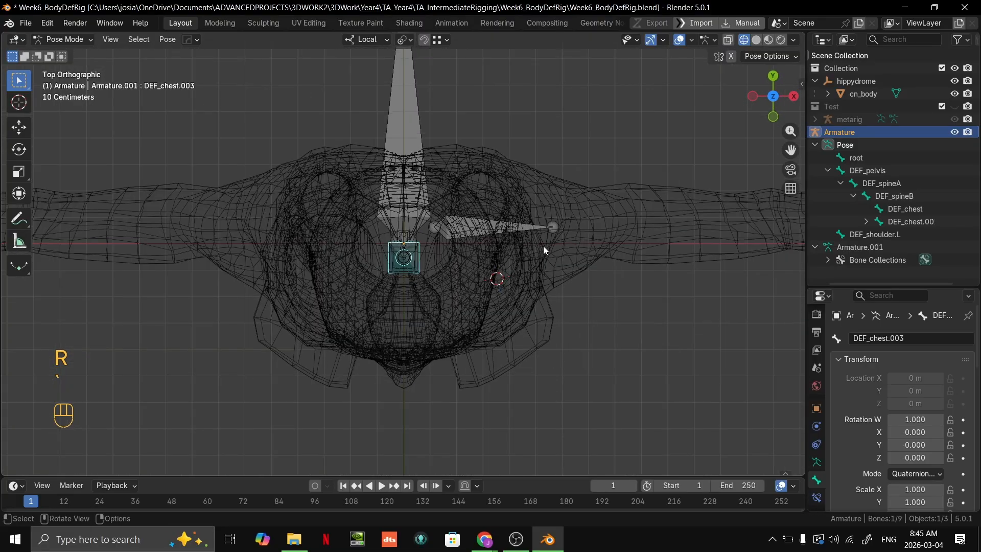
key(r)
key(y)
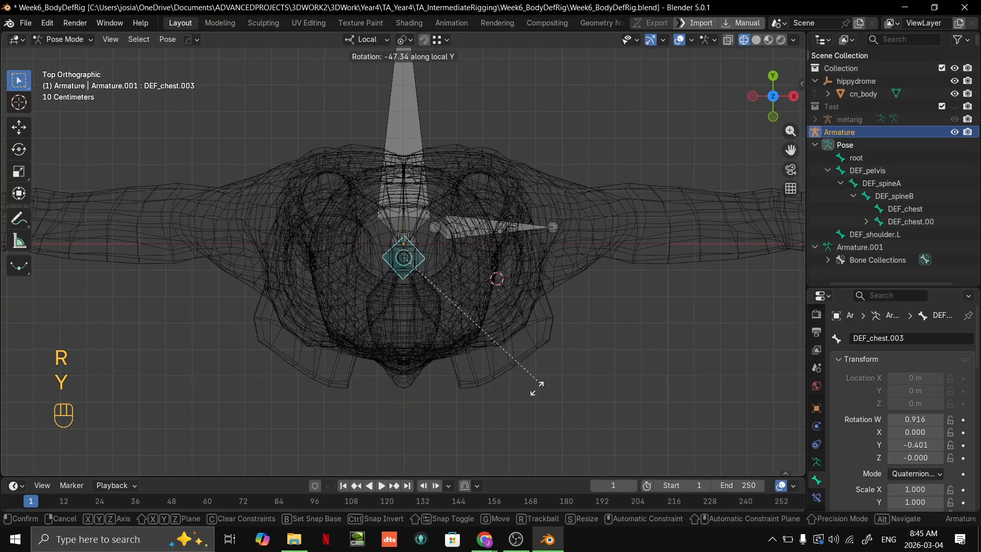
right_click(512, 191)
Select the left shoulder bone, and examine its placement relative to the chest and upper arm in the front view.
middle_drag(512, 191, 449, 163)
key(grave)
shift+middle_drag(483, 276, 406, 194)
middle_drag(406, 194, 450, 169)
middle_drag(473, 255, 510, 262)
key(grave)
click(406, 106)
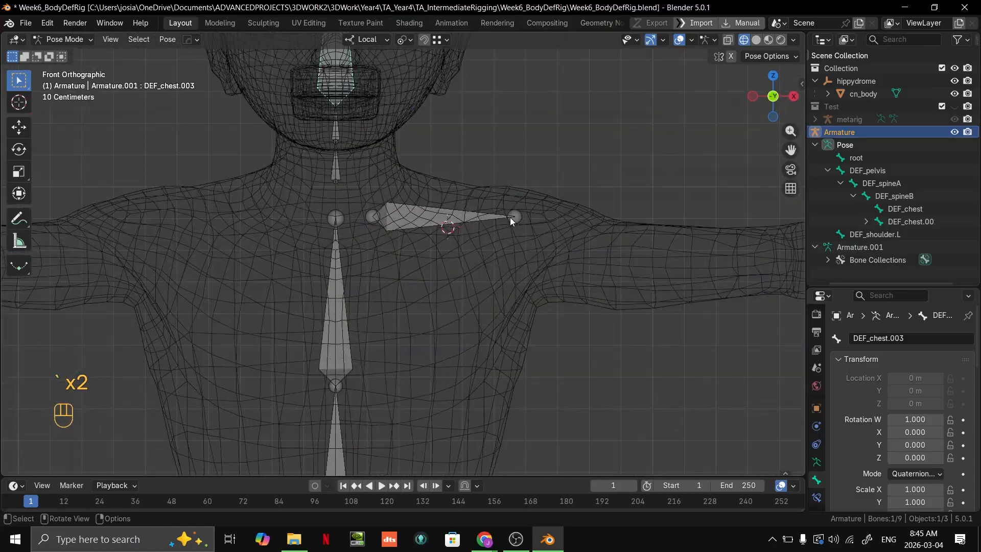
shift+middle_drag(510, 217, 454, 215)
scroll(444, 227, up, 2)
click(431, 218)
scroll(516, 215, down, 2)
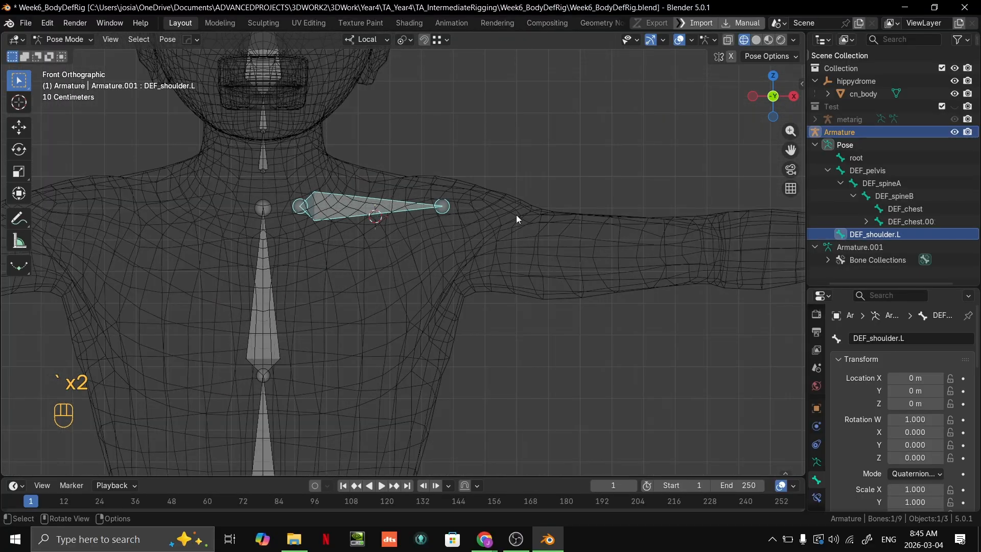
shift+middle_drag(517, 219, 463, 204)
scroll(452, 246, up, 1)
scroll(399, 214, up, 1)
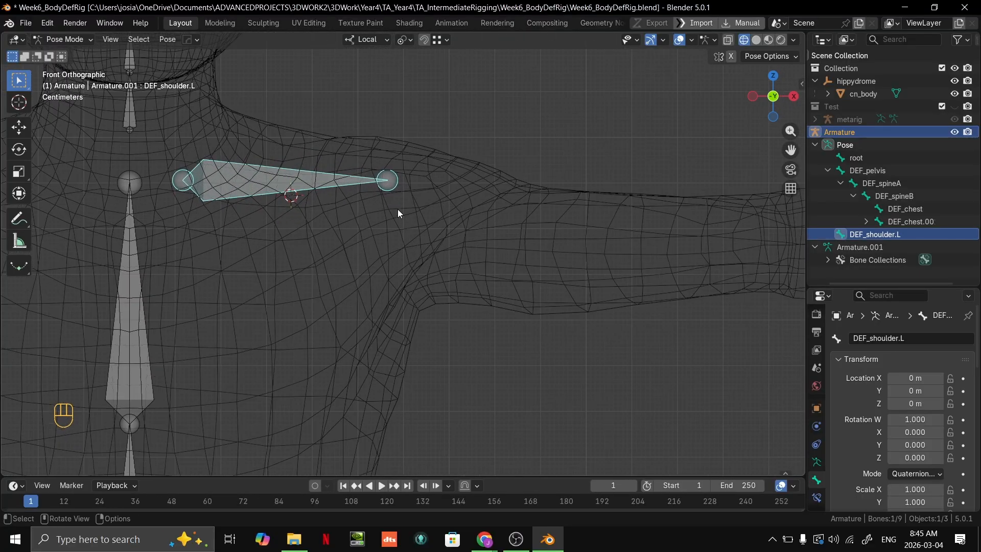
middle_drag(399, 214, 551, 268)
key(grave)
scroll(387, 282, down, 3)
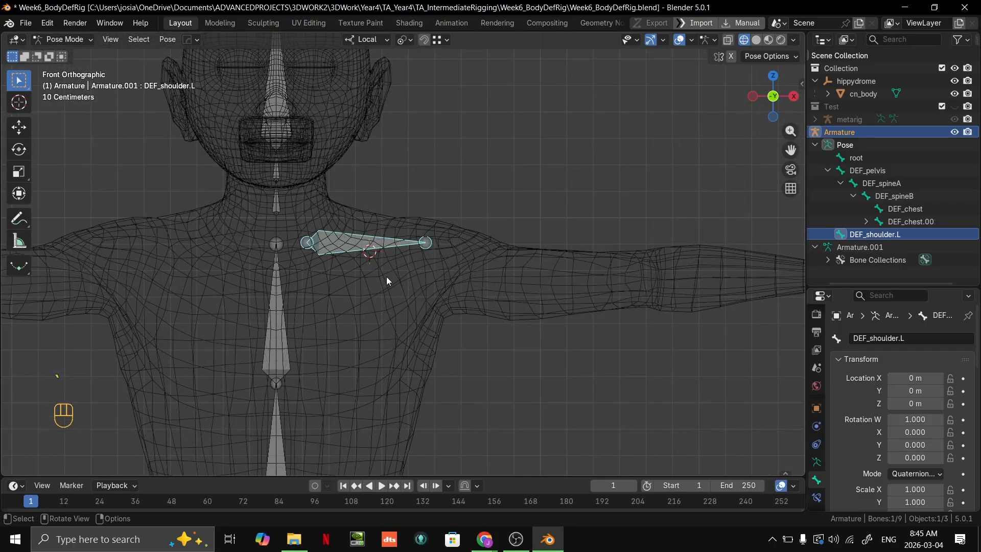
Return the armature to Edit Mode with the left shoulder bone selected.
shift+middle_drag(387, 280, 552, 323)
key(ctrl+Tab)
key(ctrl+Tab)
key(Tab)
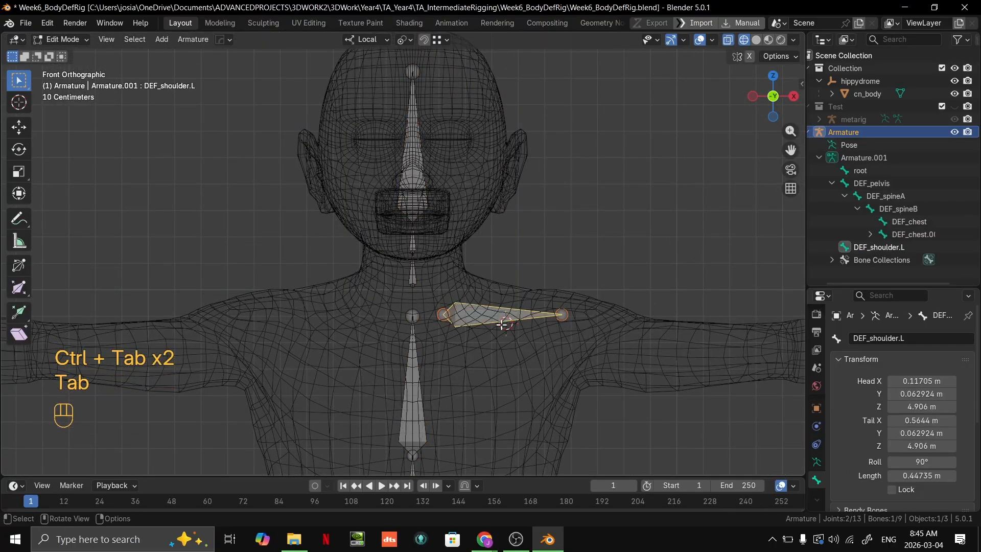
key(grave)
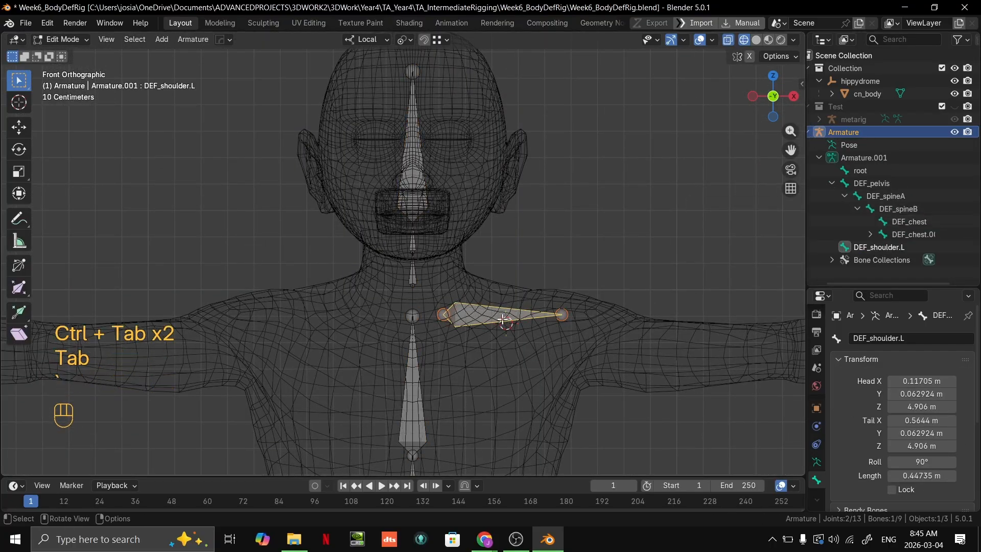
key(grave)
Examine how DEF_spineB, DEF_chest and DEF_chest.001 are parented by selecting each bone in the hierarchy.
middle_drag(911, 221, 851, 172)
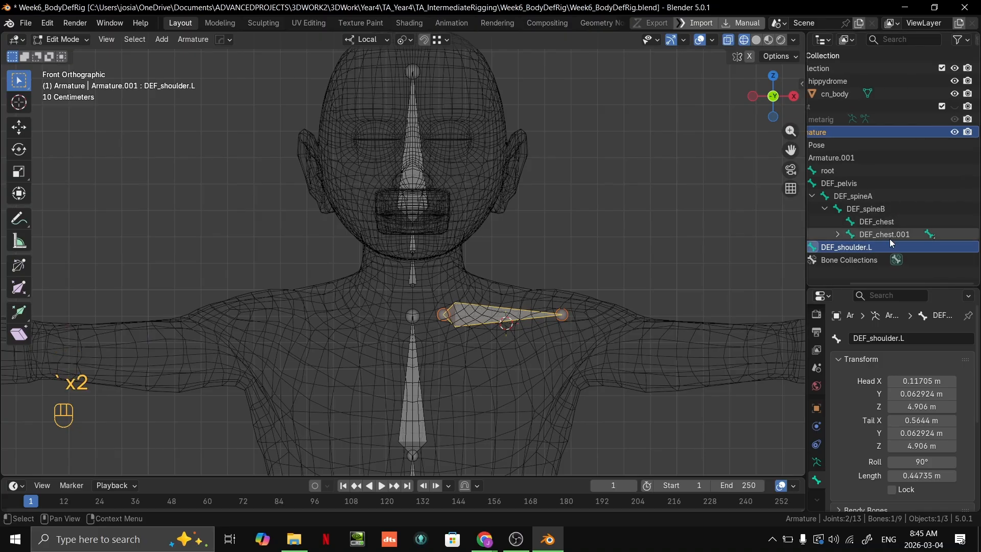
click(889, 235)
middle_drag(562, 279, 513, 252)
click(876, 223)
click(879, 234)
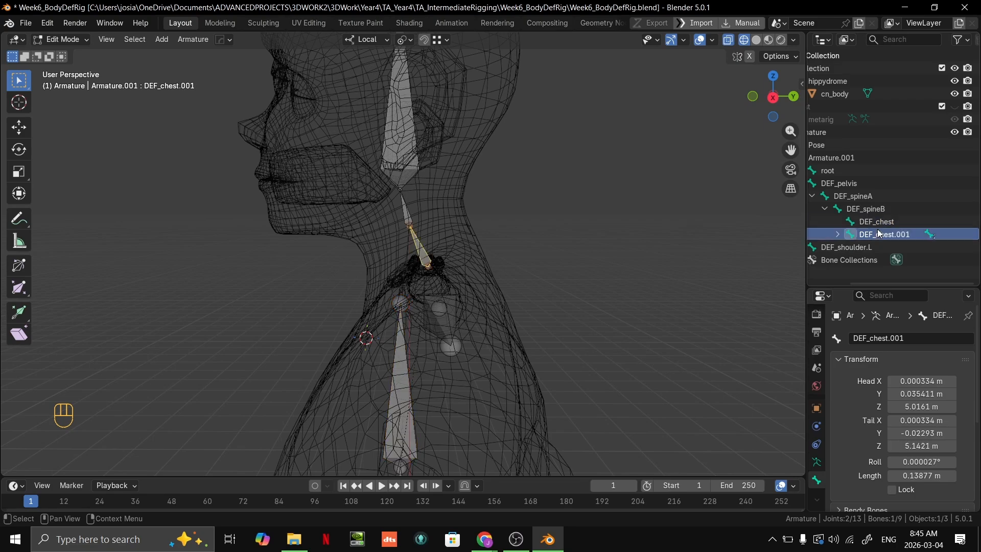
click(867, 210)
click(870, 223)
click(876, 233)
scroll(516, 294, up, 3)
middle_drag(516, 301, 538, 265)
middle_drag(478, 274, 449, 248)
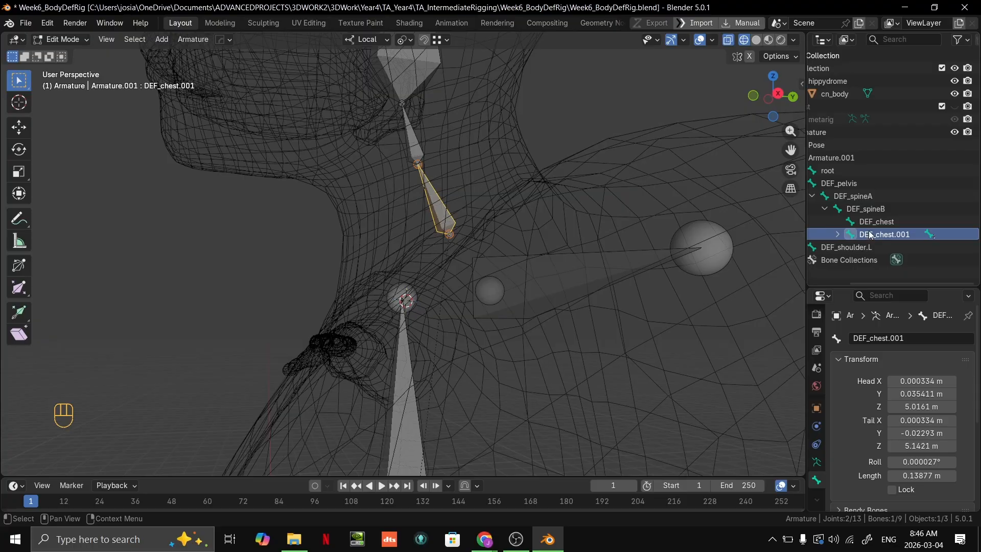
Switch the armature to Pose Mode, and test whether rotating the chest bone carries the neck, cancelling the rotation.
scroll(433, 329, down, 8)
key(ctrl+Tab)
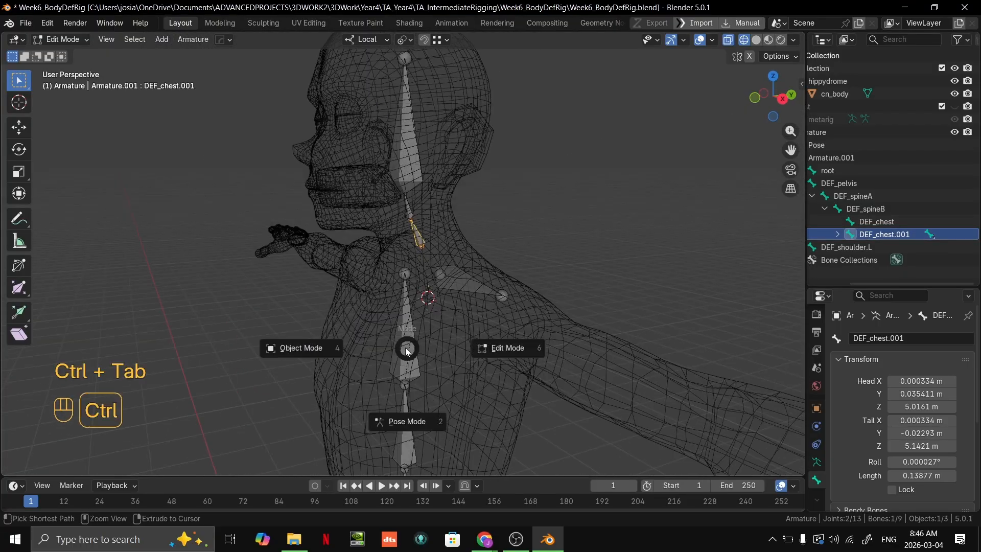
click(407, 358)
key(r)
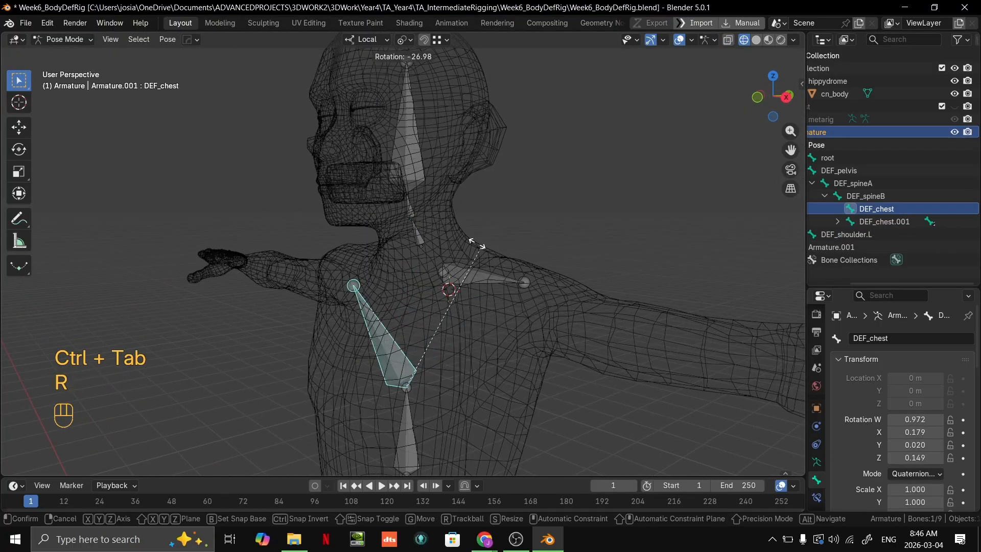
right_click(476, 243)
Test the rotation of the lower neck bone and of the chest bone, cancelling each rotation.
click(395, 432)
click(421, 240)
key(r)
key(r)
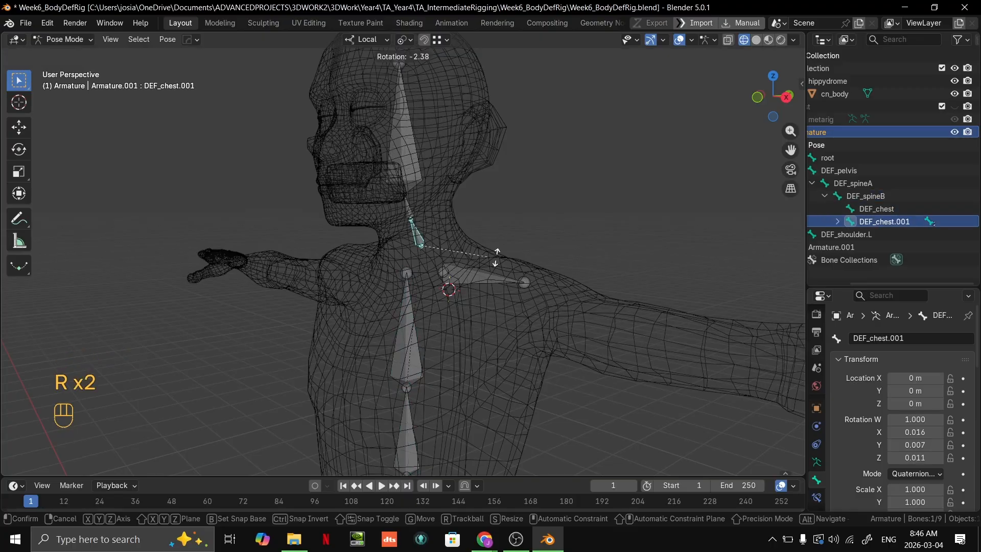
right_click(539, 291)
click(408, 376)
key(r)
right_click(489, 380)
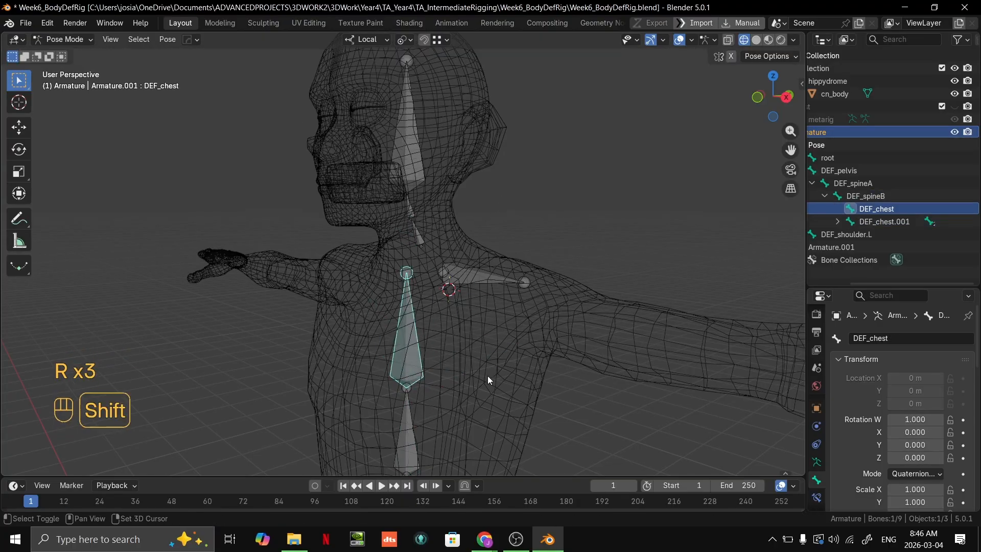
Test the rotation of the DEF_spineB bone and the chest bone in Pose Mode, cancelling each rotation.
shift+middle_drag(488, 379, 461, 308)
click(386, 358)
key(r)
right_click(368, 318)
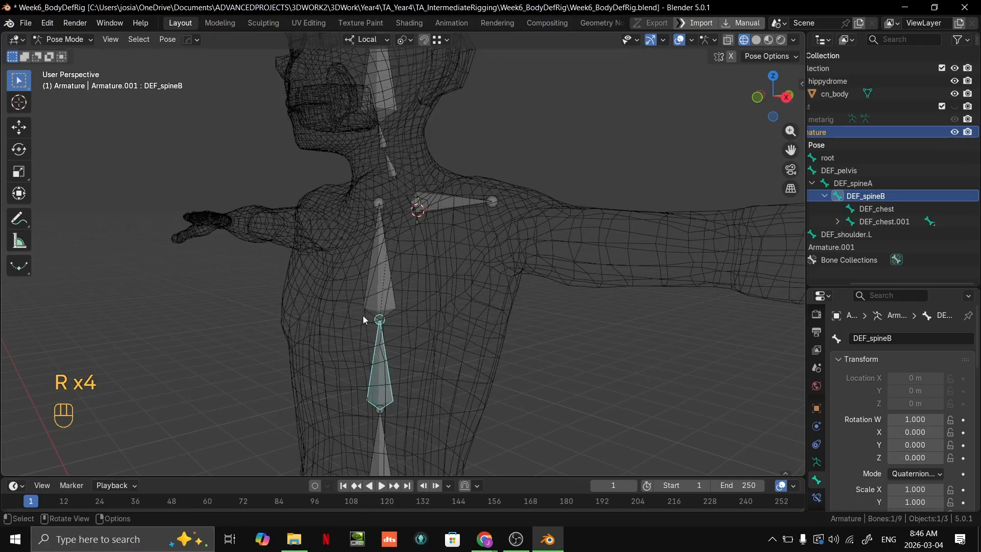
click(371, 315)
key(r)
right_click(547, 284)
key(r)
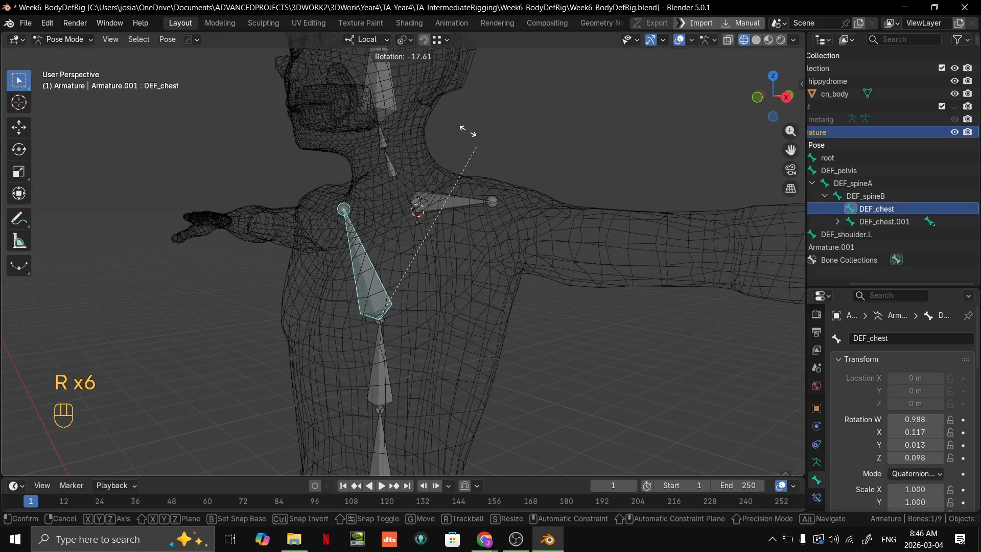
right_click(528, 220)
Test the rotation of the left shoulder bone, cancelling it.
scroll(528, 221, up, 4)
shift+middle_drag(512, 218, 518, 261)
click(573, 227)
key(r)
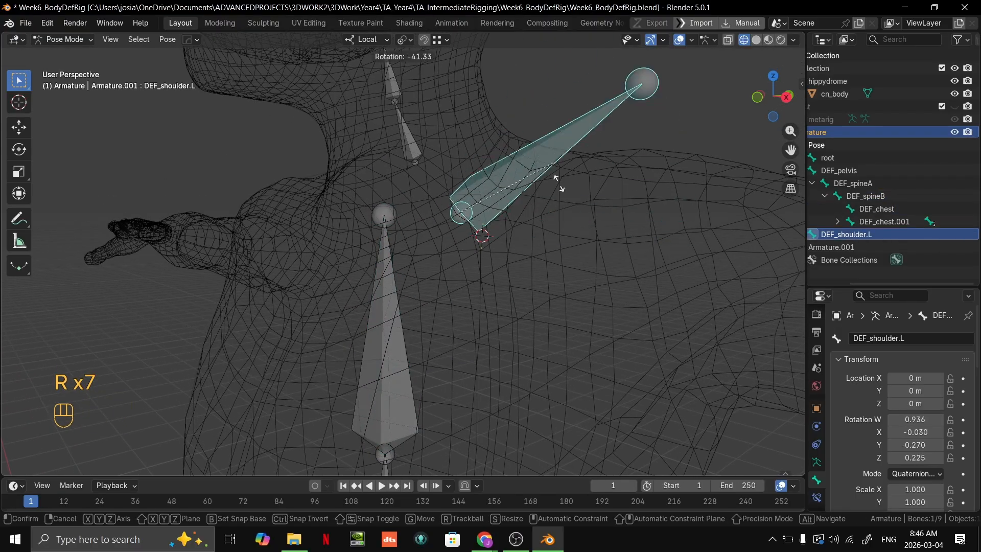
right_click(563, 204)
In Edit Mode, parent the left shoulder bone and the lowest neck bone to DEF_chest with Keep Offset.
shift+middle_drag(420, 261, 425, 340)
scroll(429, 306, down, 4)
key(Tab)
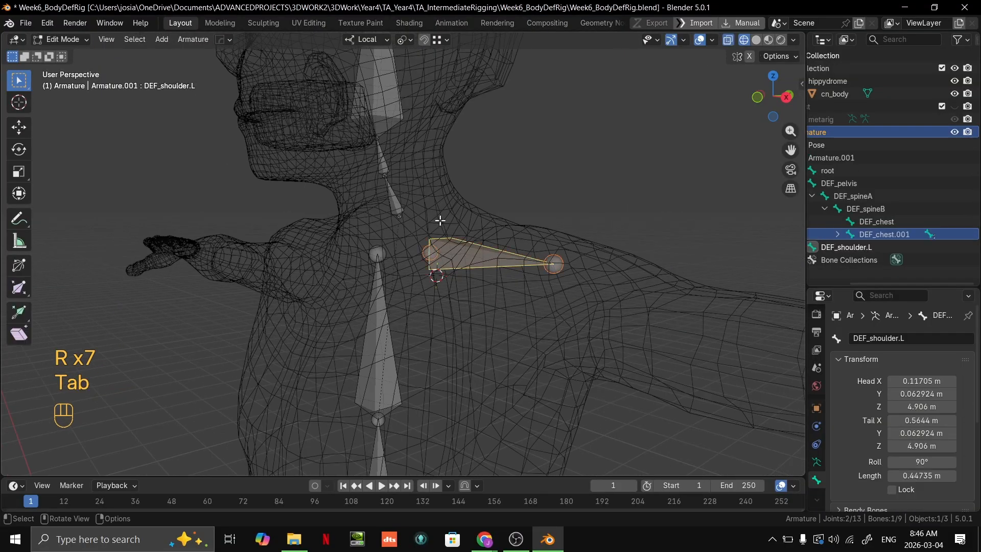
shift+click(415, 208)
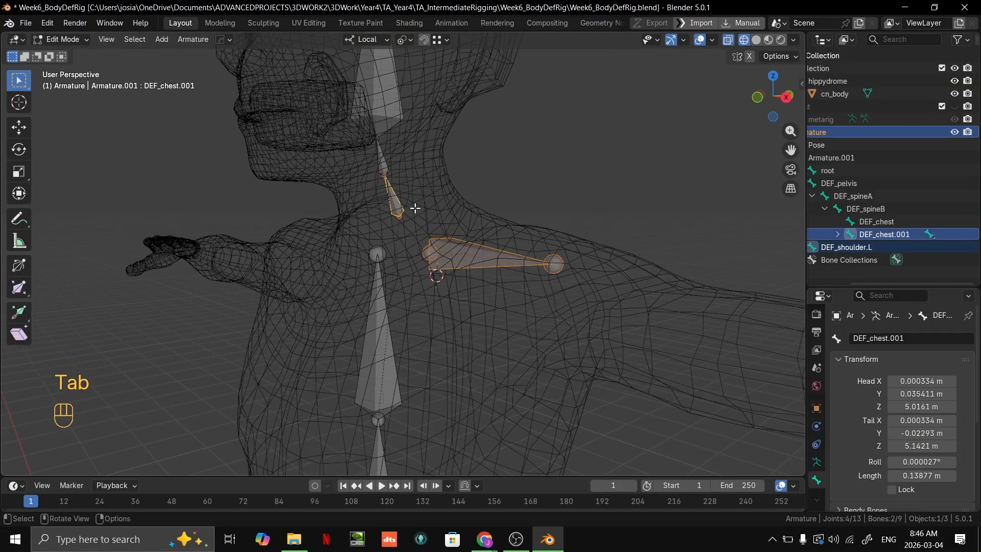
shift+click(377, 318)
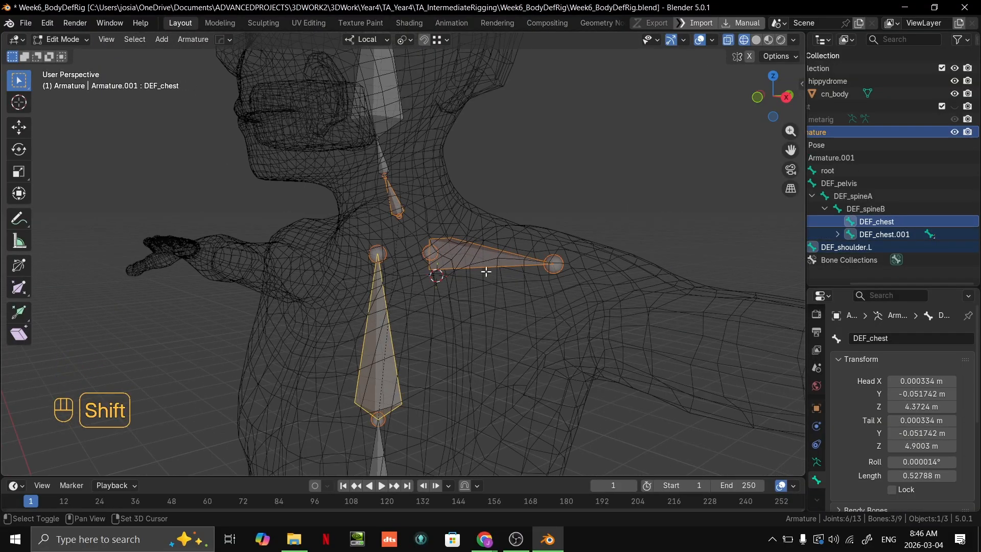
key(ctrl+p)
click(480, 342)
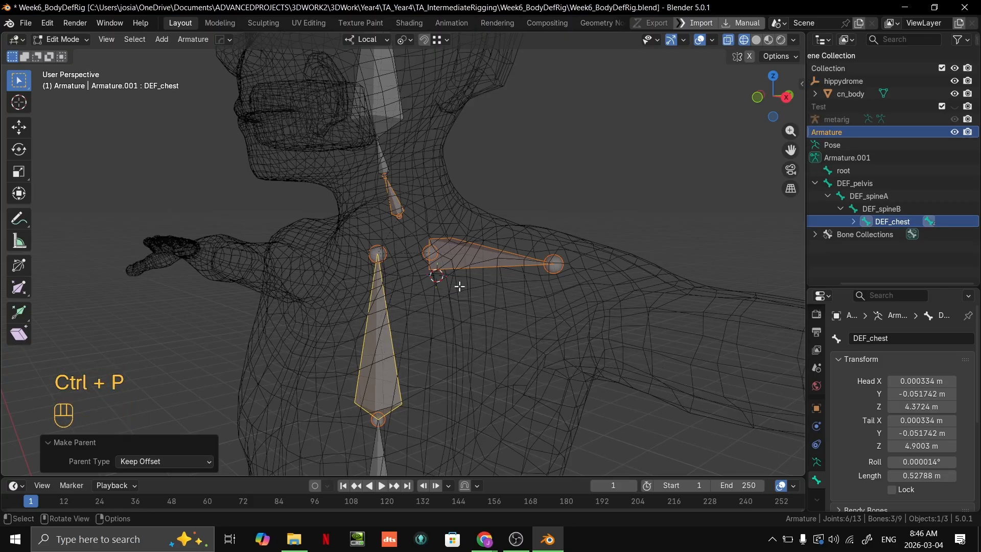
Switch the armature to Pose Mode and test whether rotating the chest bone carries the neck and shoulder, cancelling each rotation.
key(ctrl+Tab)
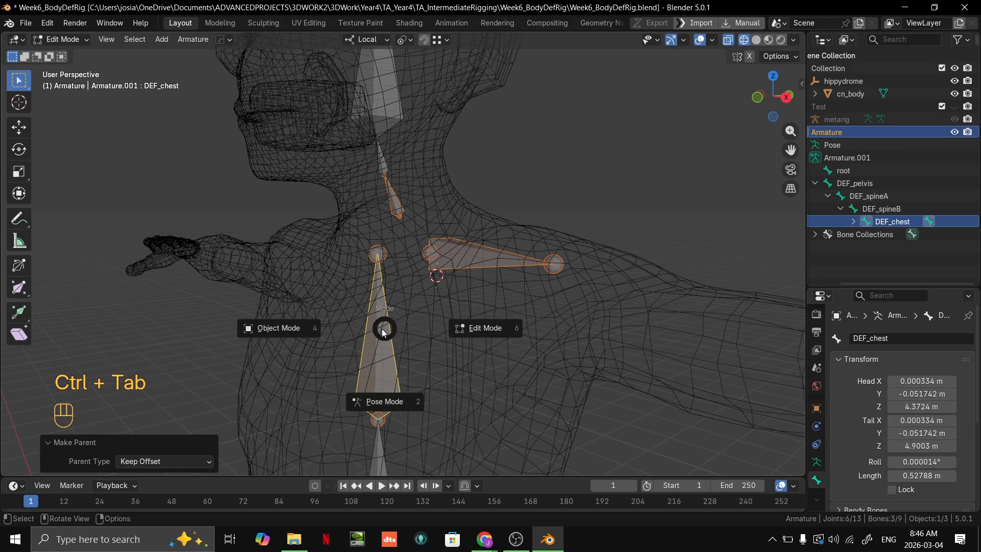
click(399, 401)
key(r)
right_click(568, 325)
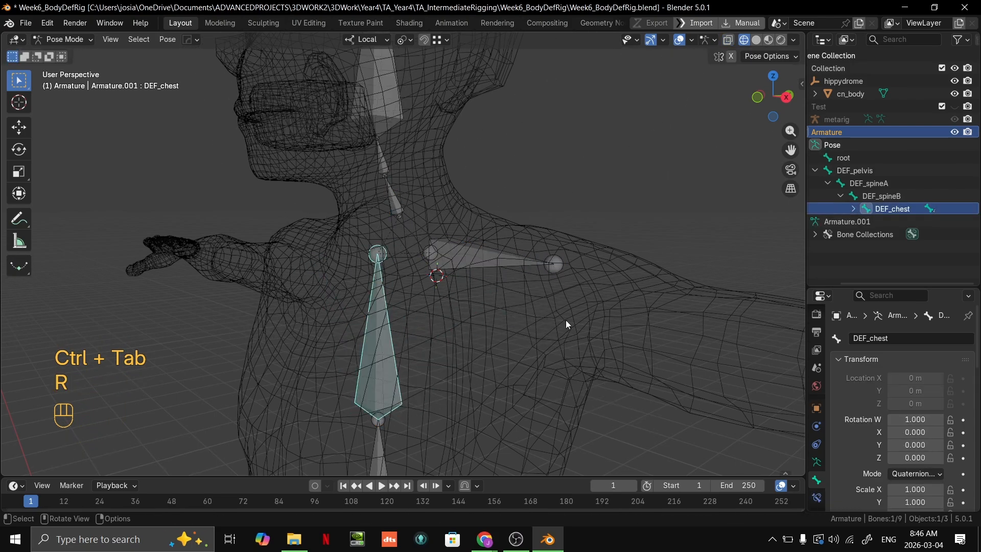
key(r)
right_click(562, 327)
key(r)
right_click(489, 210)
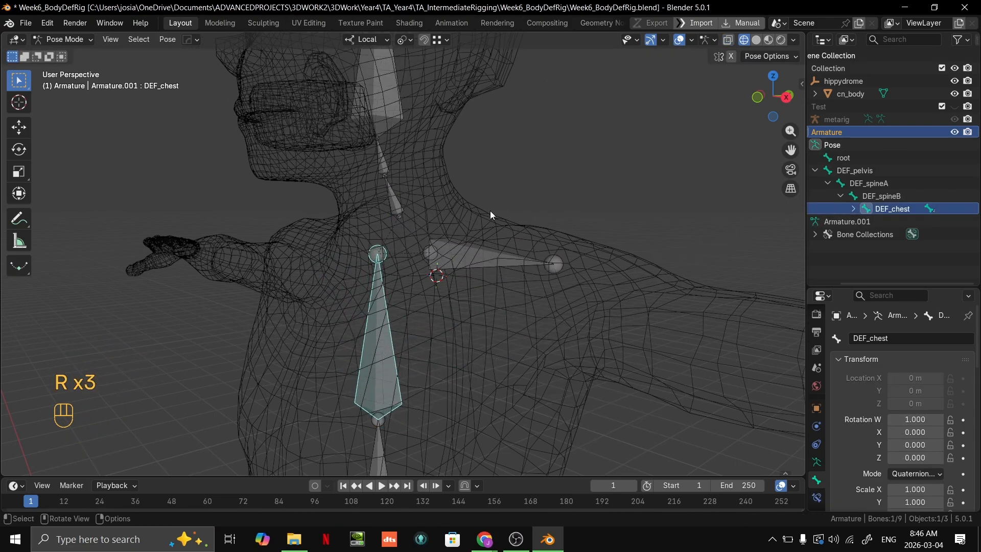
Rotate the lower neck bone by 17.6°, and rotate the upper neck and head bones to test the chain.
click(396, 203)
key(r)
click(530, 179)
shift+middle_drag(530, 183, 512, 266)
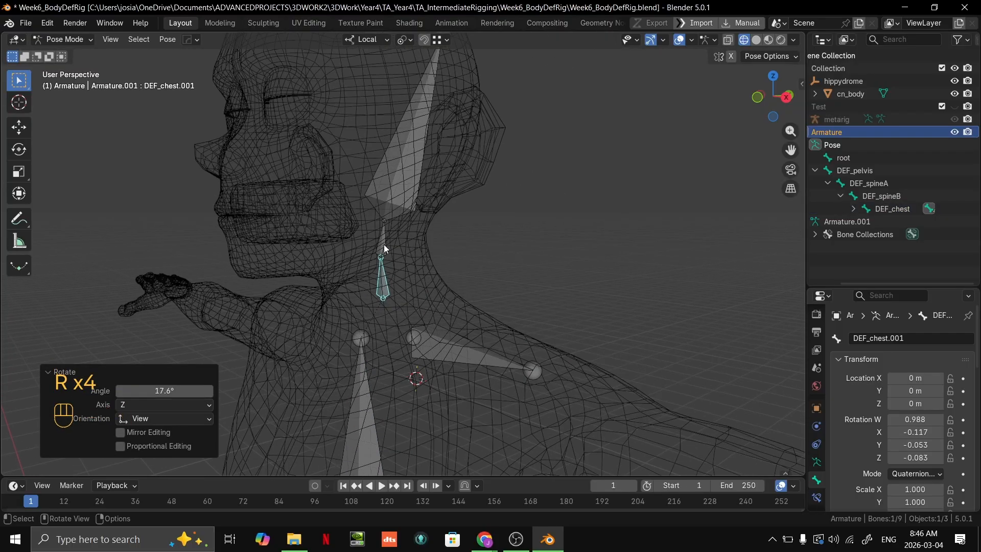
click(385, 244)
key(r)
click(567, 309)
key(r)
click(587, 354)
Undo the test rotations of the head and neck bones.
key(ctrl+z)
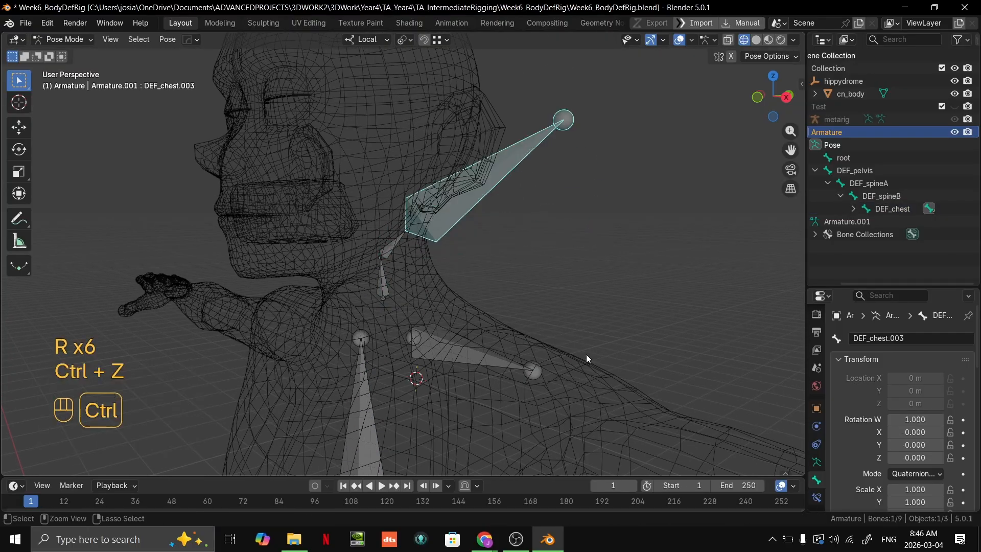
key(ctrl+z)
key(ctrl+z)
key(ctrl+z)
key(ctrl+z)
Rename the lower neck bone DEF_chest.001 as DEF_neckA.
key(grave)
shift+middle_drag(526, 261, 573, 266)
click(385, 358)
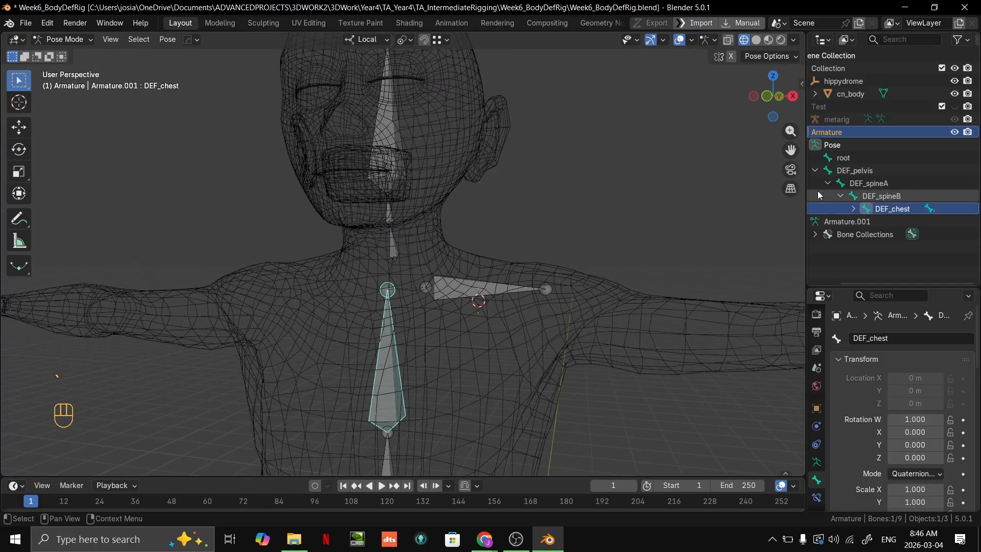
click(391, 243)
key(period)
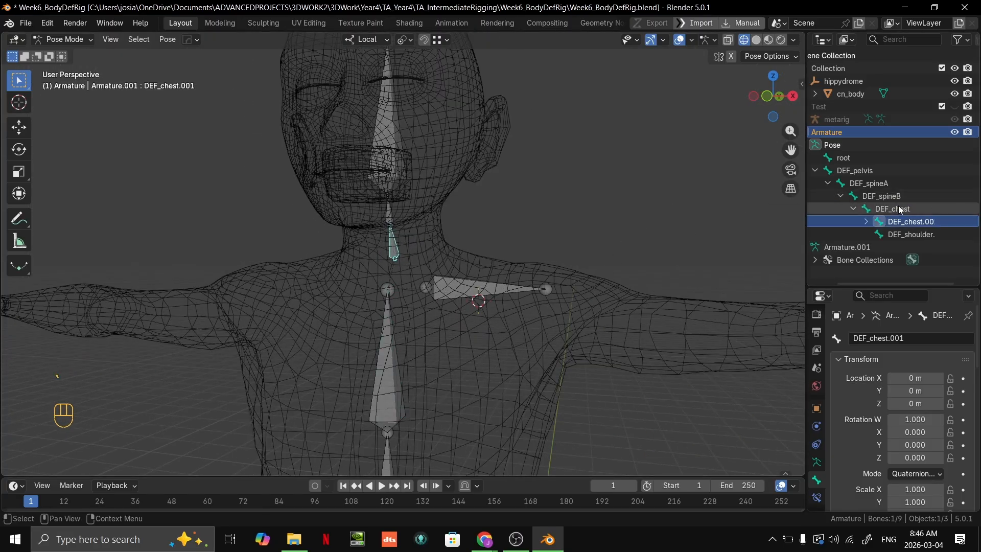
drag(807, 194, 737, 194)
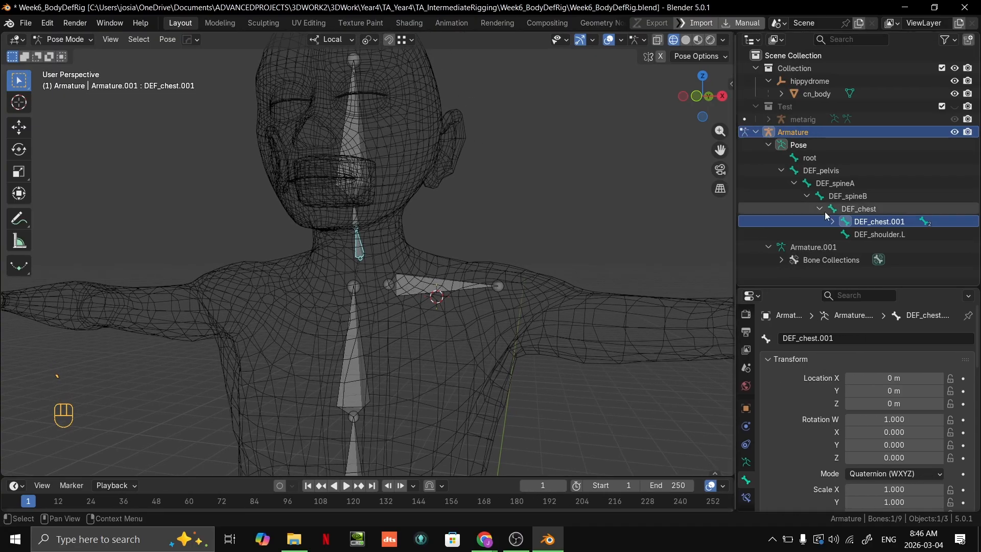
double_click(891, 220)
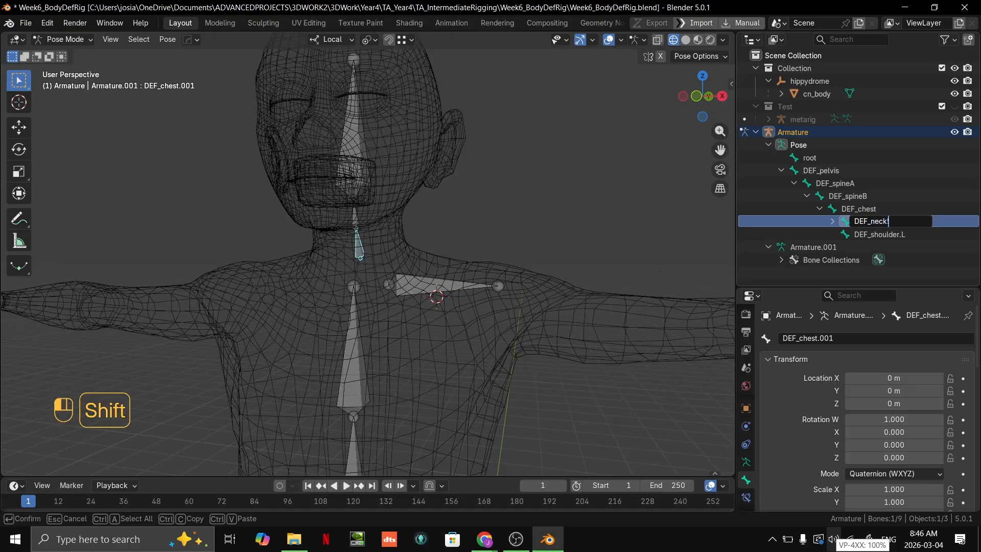
text(DEF_neckA)
key(Return)
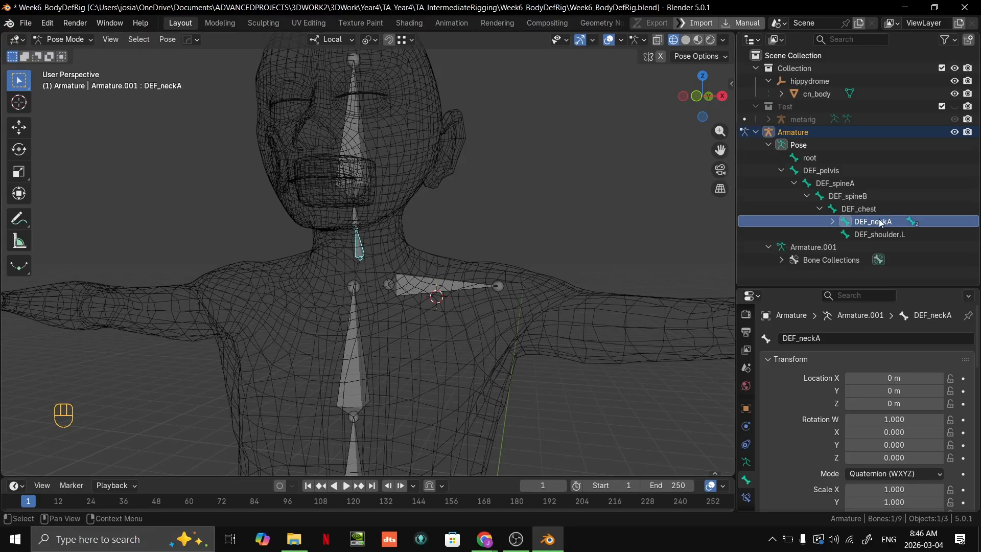
Rename the child bone of DEF_neckA as DEF_neckB.
click(834, 222)
click(894, 235)
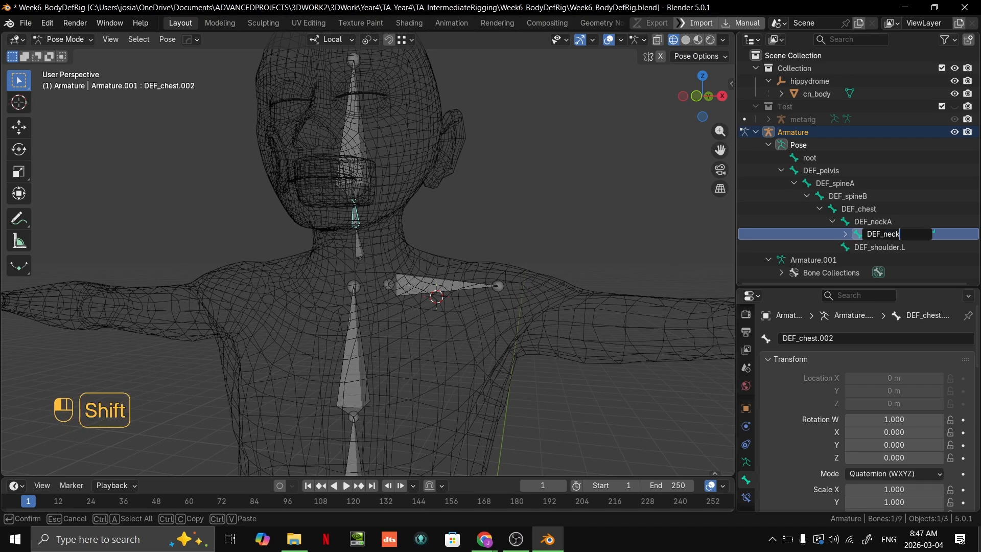
key(Return)
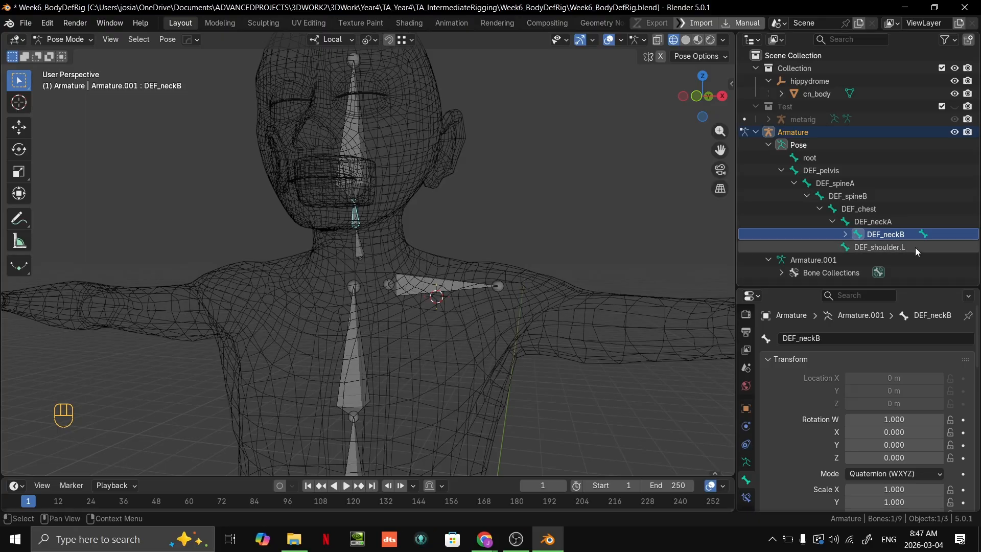
Rename the head bone above DEF_neckB as DEF_head.
key(KP_3)
shift+middle_drag(496, 210, 536, 279)
scroll(435, 244, up, 3)
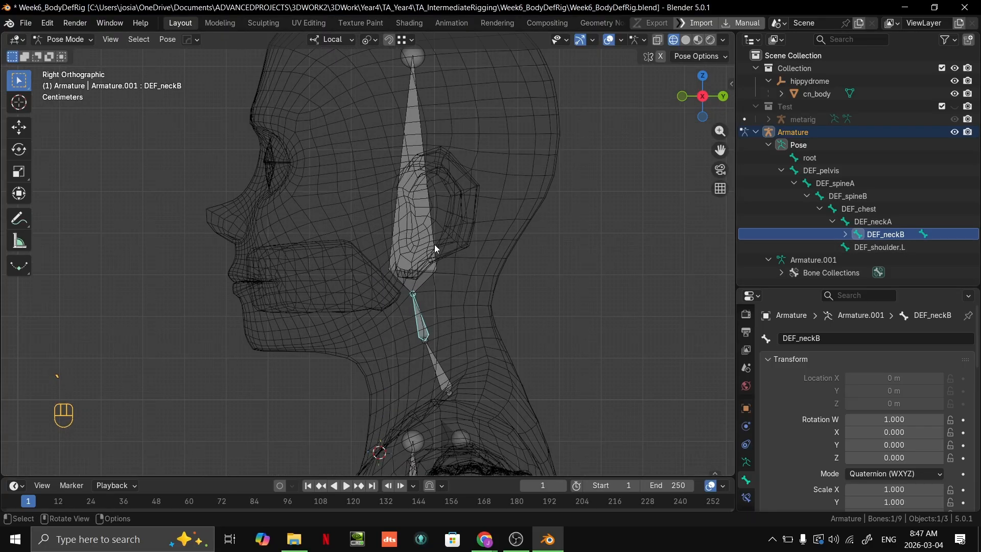
click(431, 244)
shift+middle_drag(556, 238, 522, 246)
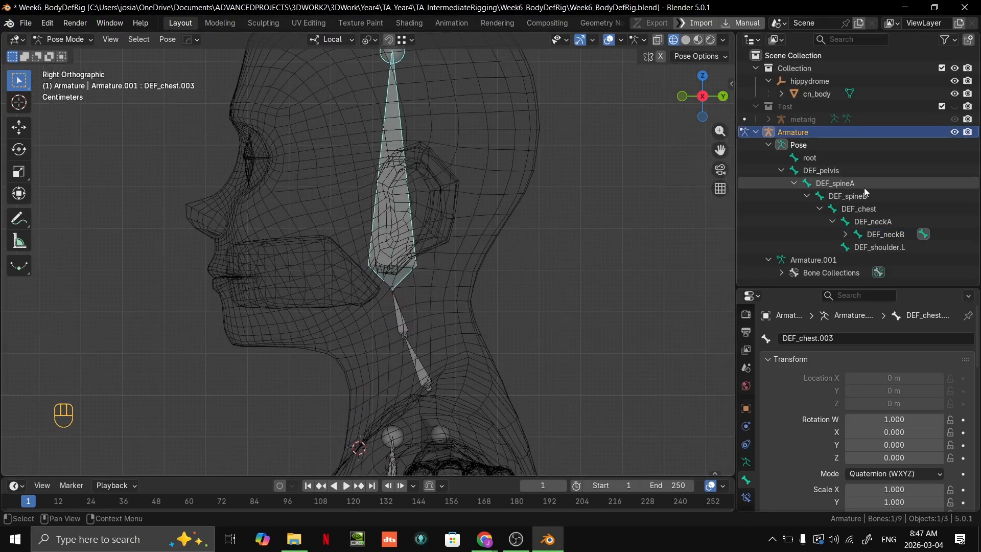
key(period)
double_click(901, 241)
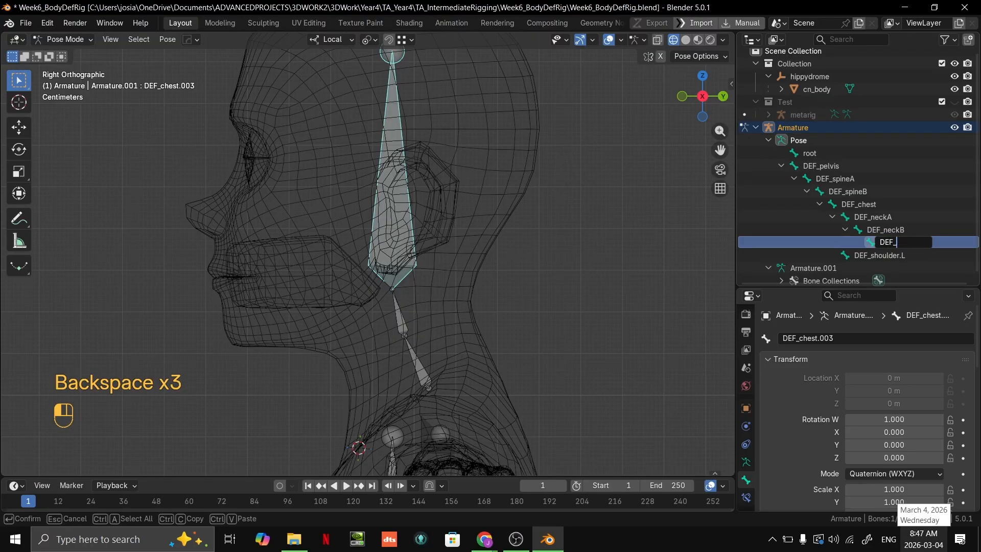
text(DEF_head)
key(Return)
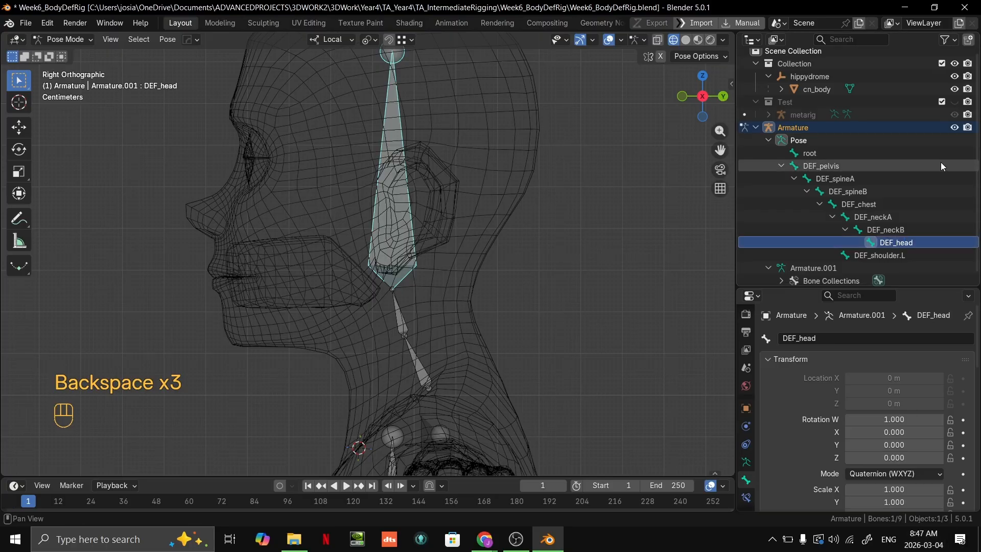
Select the left shoulder bone in the front view and switch the armature to Edit Mode.
middle_drag(623, 241, 475, 240)
scroll(495, 296, up, 3)
click(388, 327)
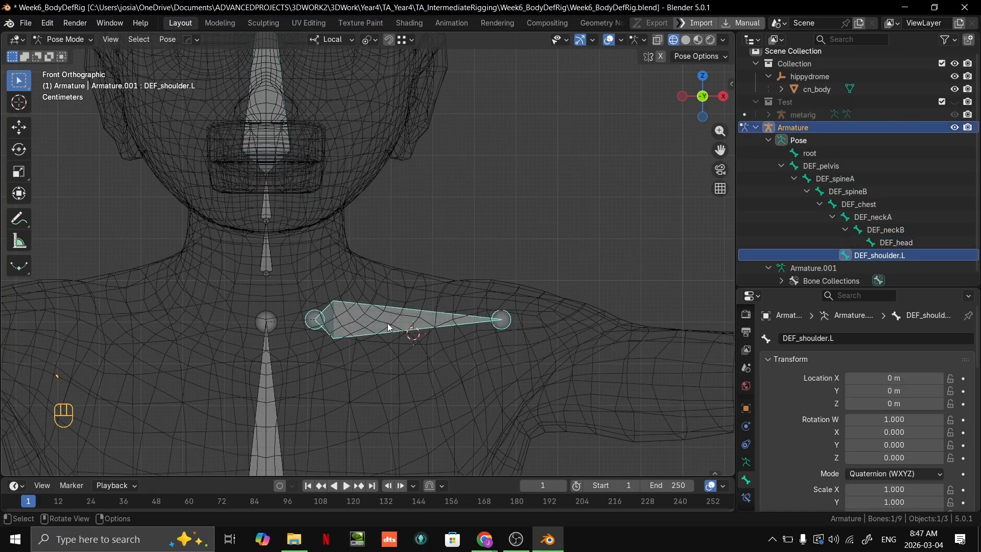
shift+middle_drag(388, 326, 438, 275)
key(grave)
key(grave)
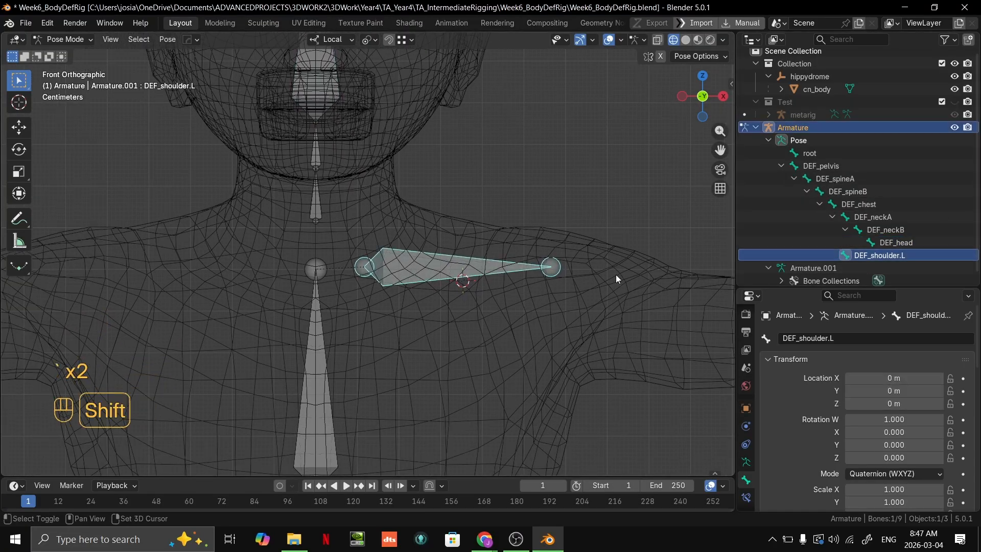
shift+middle_drag(617, 277, 459, 229)
scroll(492, 260, down, 2)
key(Tab)
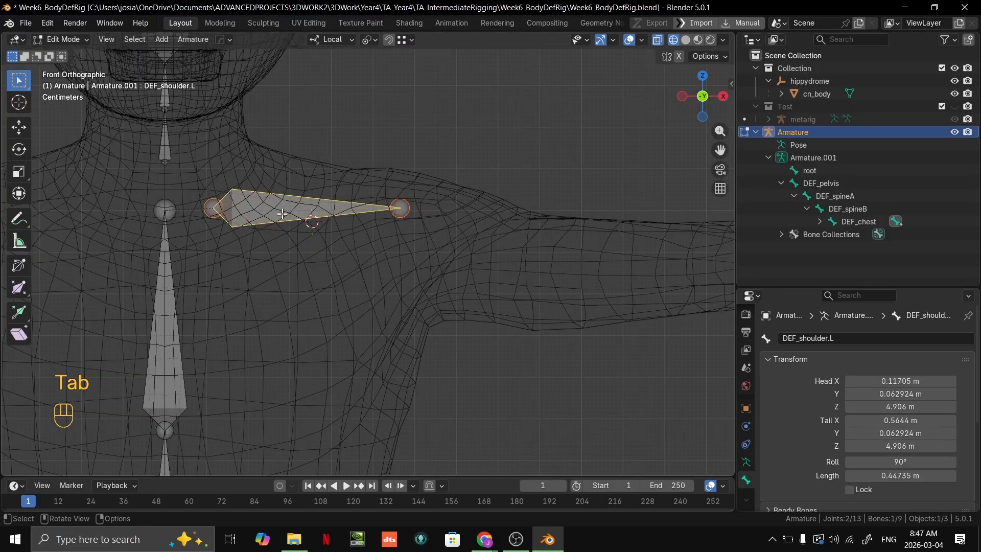
Duplicate the left shoulder bone and place the copy in the upper arm, offset about 0.595 m in X and -0.127 m in Z.
scroll(311, 223, down, 1)
click(310, 223)
shift+middle_drag(520, 242, 562, 281)
scroll(480, 303, down, 2)
scroll(477, 295, up, 2)
key(shift)
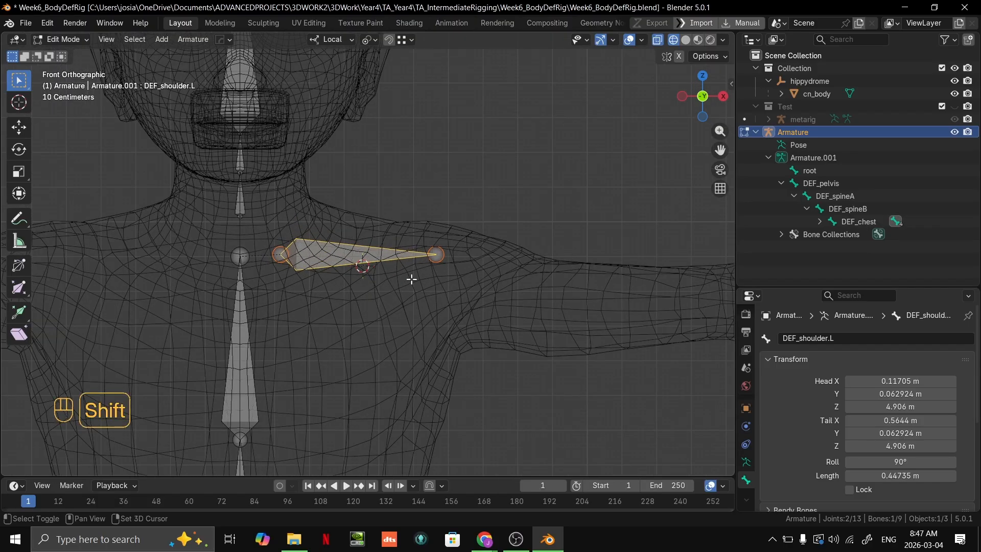
shift+middle_drag(461, 284, 390, 241)
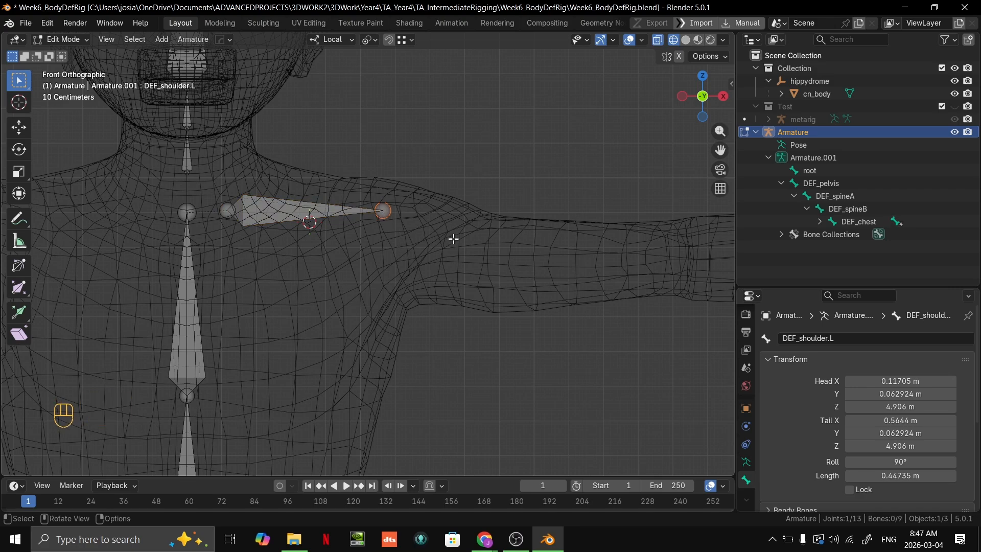
scroll(453, 239, down, 1)
key(shift+d)
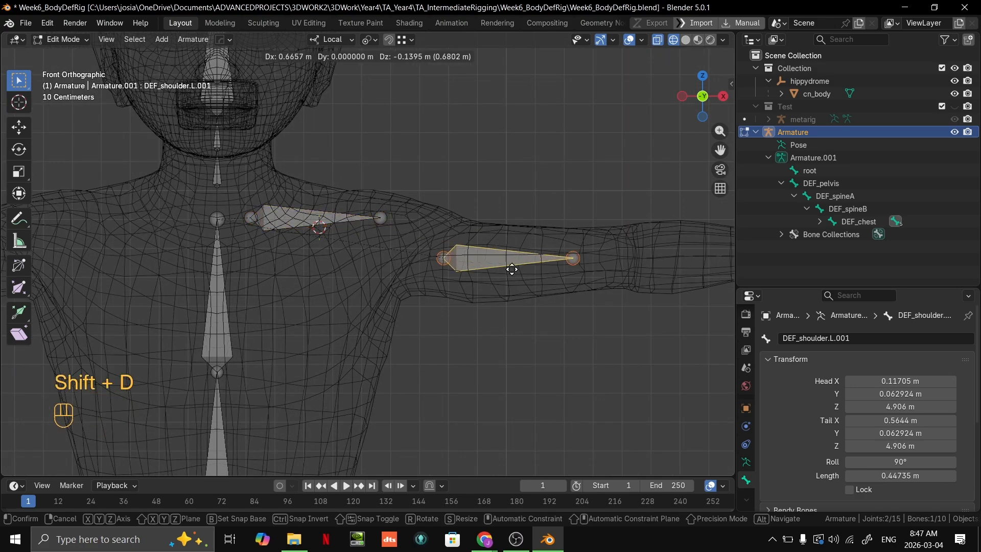
click(496, 269)
scroll(487, 275, up, 1)
shift+middle_drag(487, 275, 484, 284)
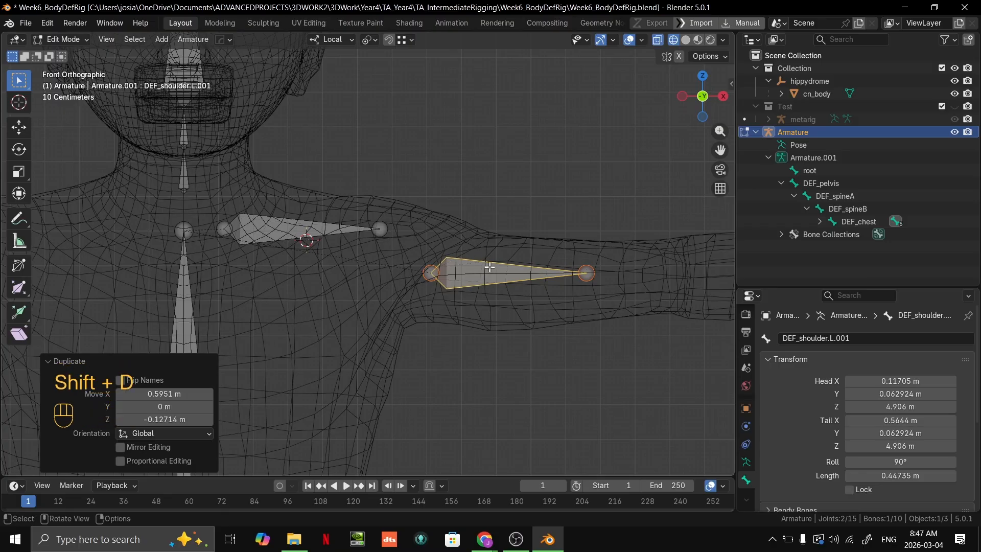
Parent the duplicated upper arm bone to DEF_shoulder.L with Keep Offset, and return the armature to Pose Mode.
click(547, 188)
click(484, 272)
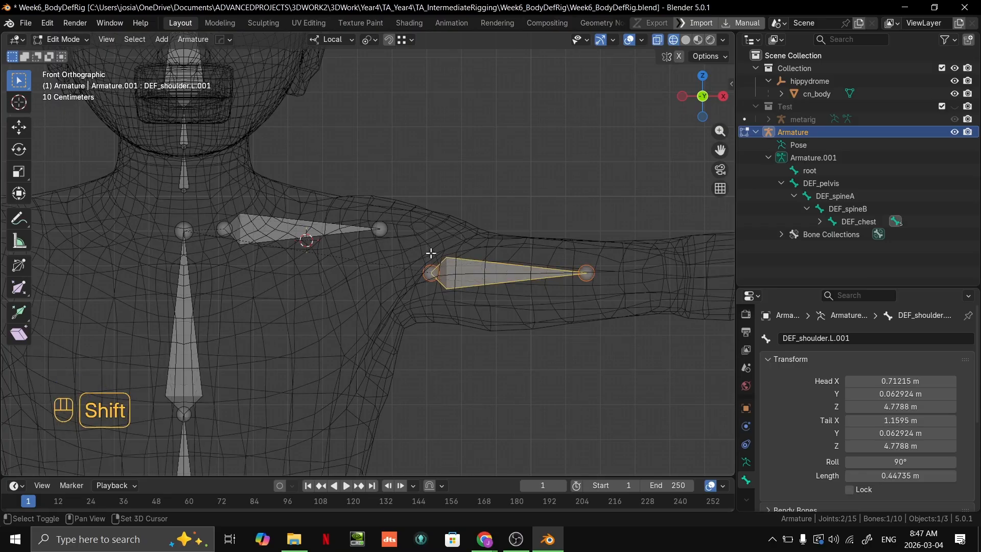
shift+click(286, 227)
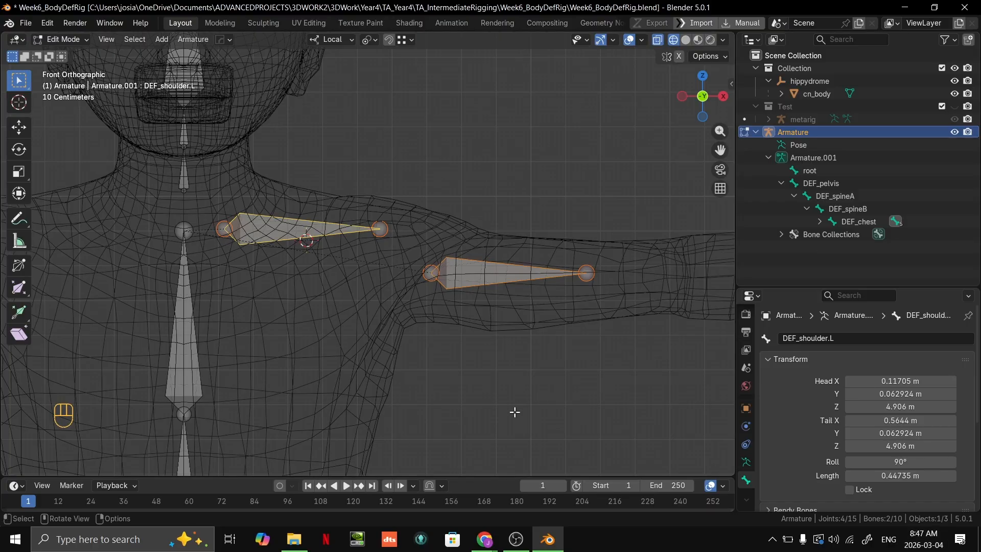
key(ctrl)
key(ctrl+p)
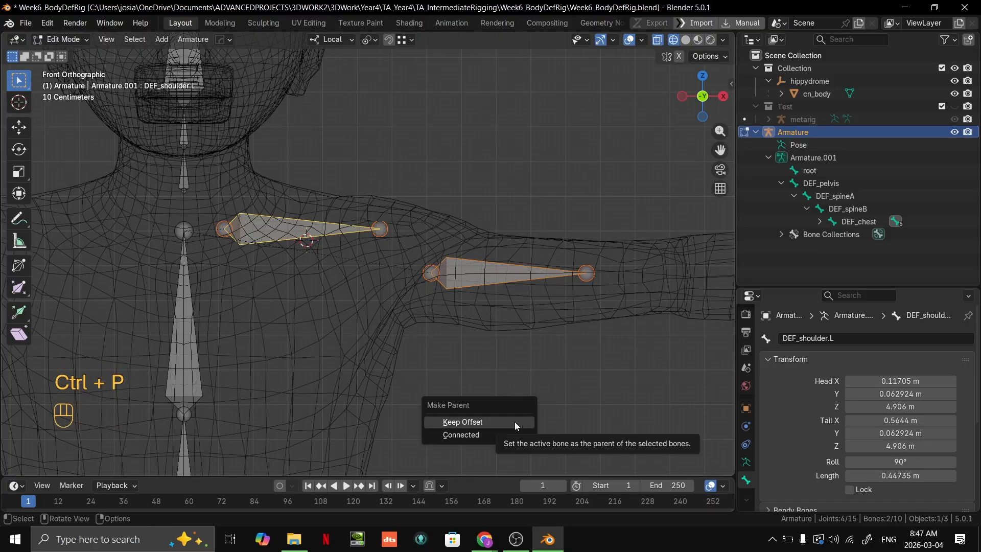
click(507, 422)
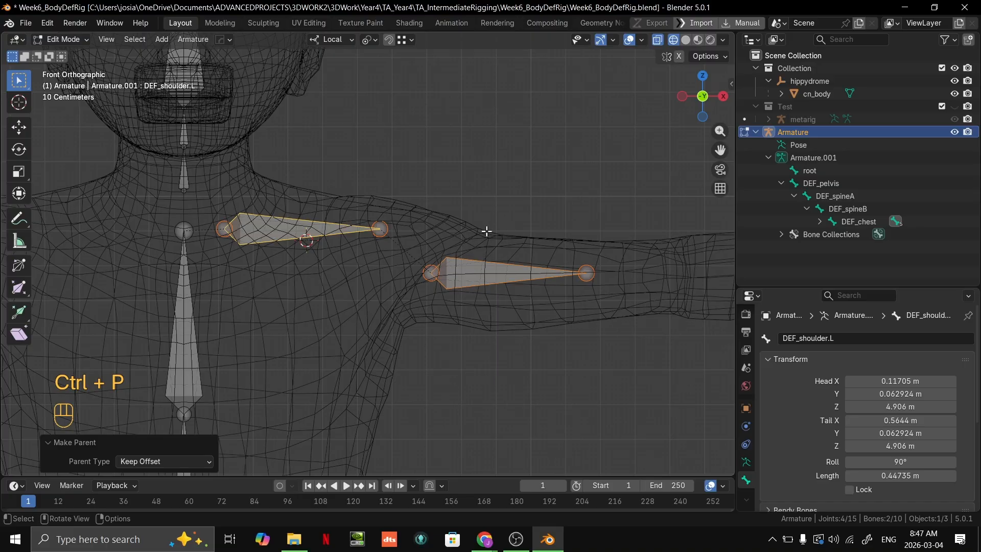
key(Tab)
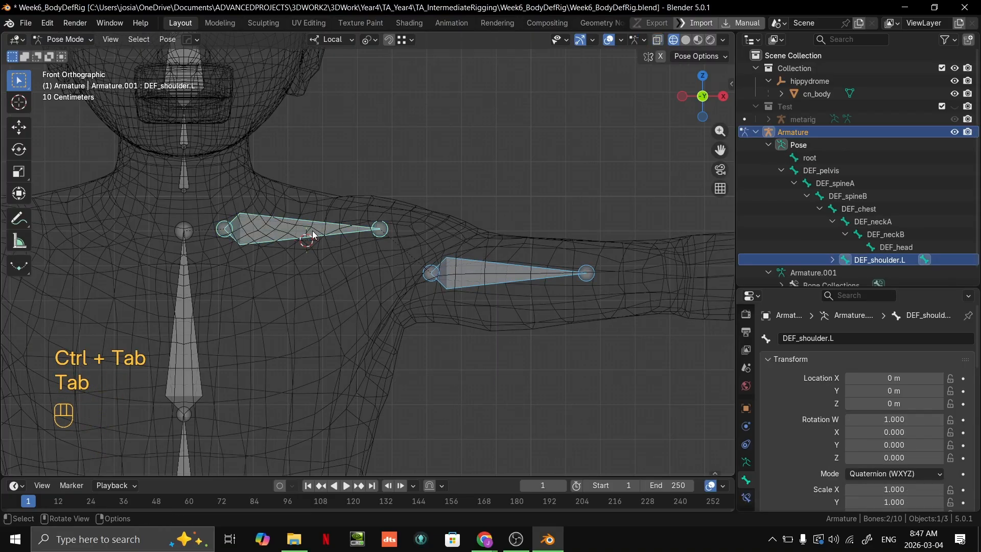
Test the left shoulder bone's rotation in Pose Mode, and select the duplicated upper arm bone in Edit Mode.
key(r)
right_click(487, 247)
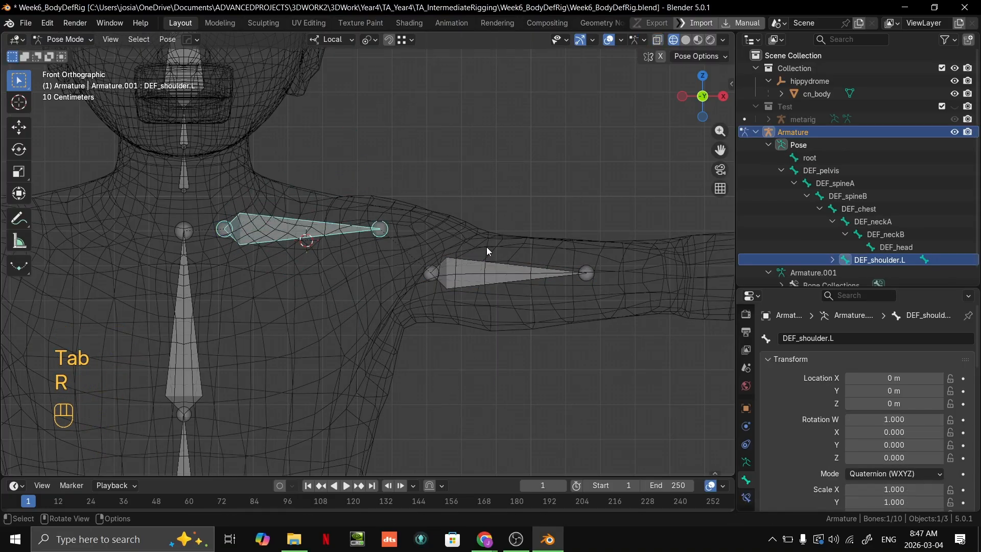
scroll(469, 258, up, 3)
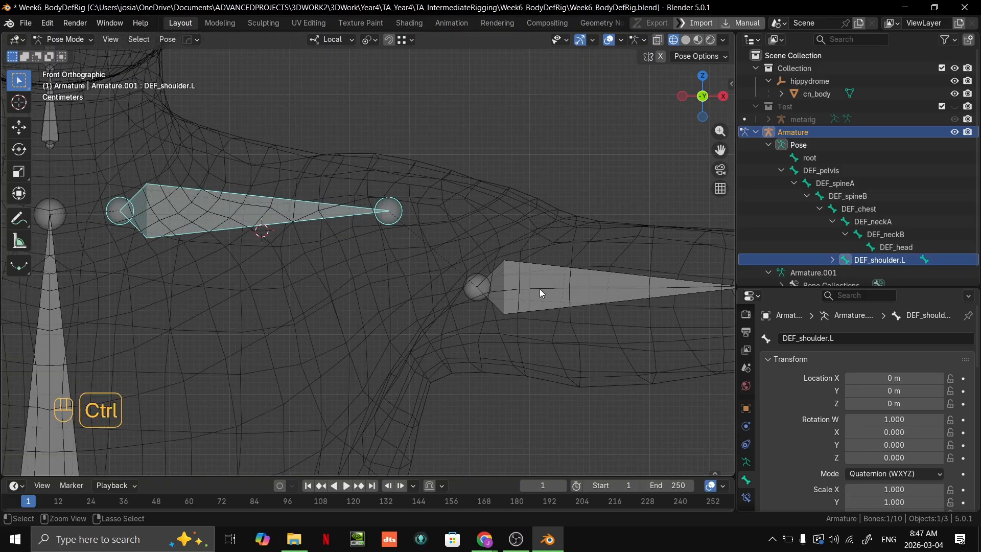
key(ctrl+Tab)
key(ctrl+Tab)
key(Tab)
click(529, 294)
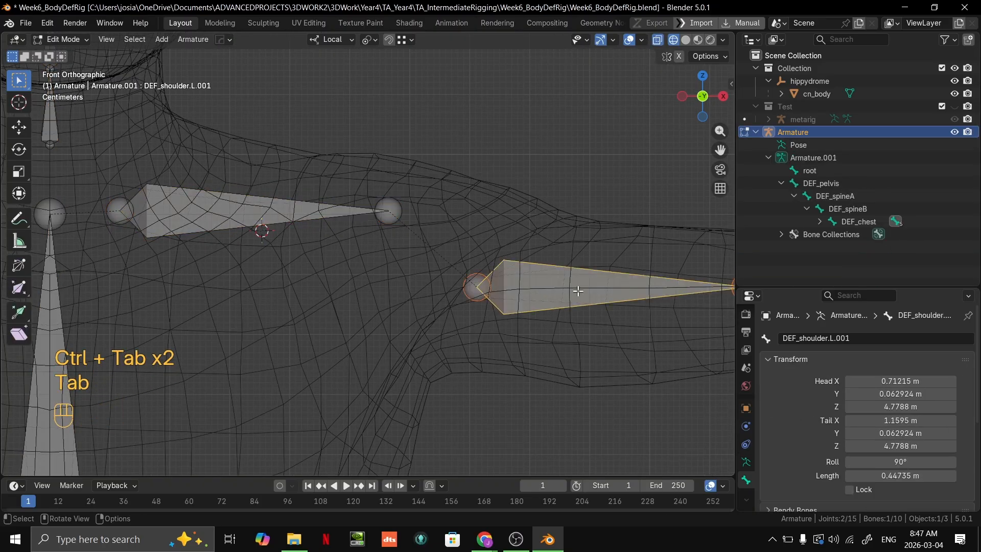
Move the upper arm bone about -0.025 m in X and 0.006 m in Z, and fine-tune its height.
key(shift+grave)
key(g)
click(477, 218)
scroll(494, 219, down, 2)
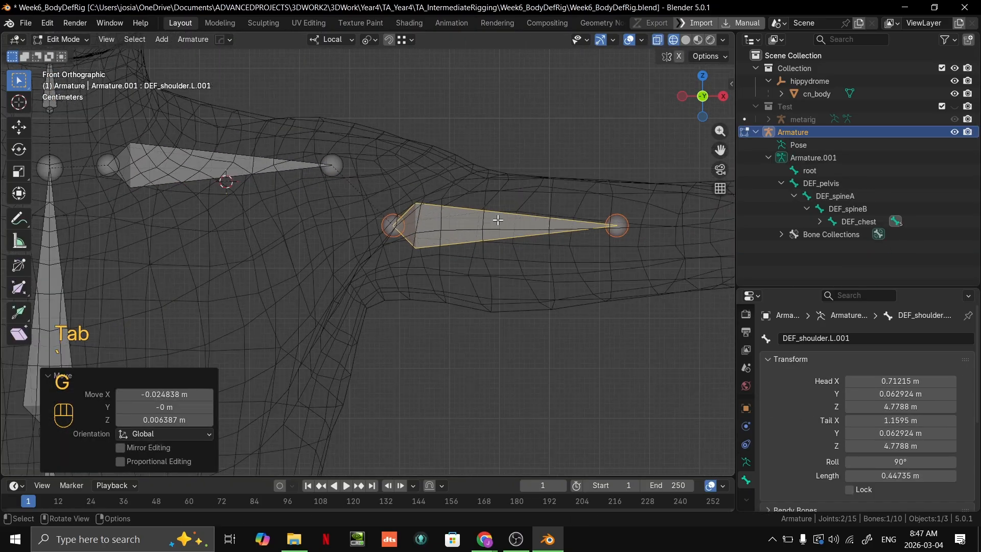
shift+middle_drag(515, 219, 469, 215)
key(g)
click(482, 220)
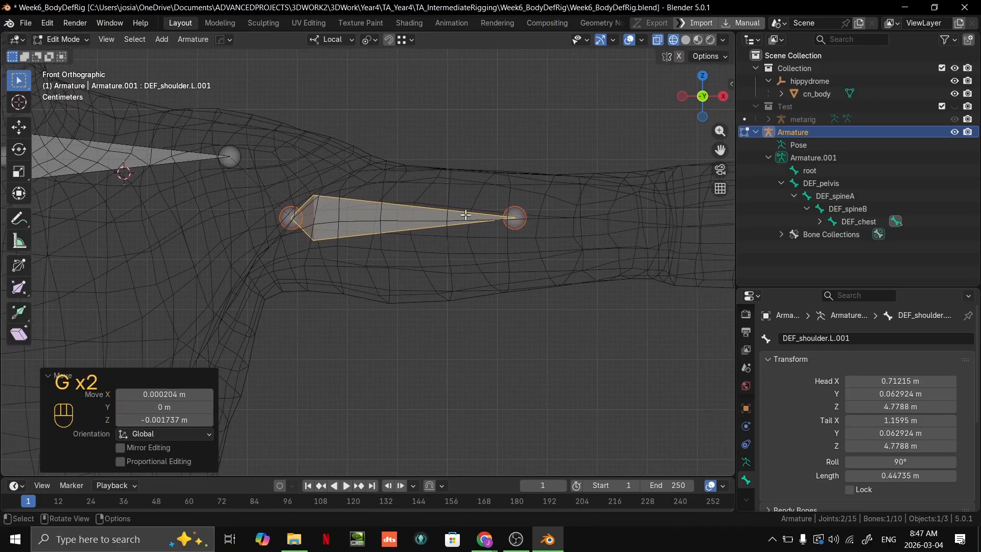
Nudge the upper arm bone so its head sits at about X 0.684 m and Z 4.777 m inside the arm.
scroll(468, 215, down, 1)
key(g)
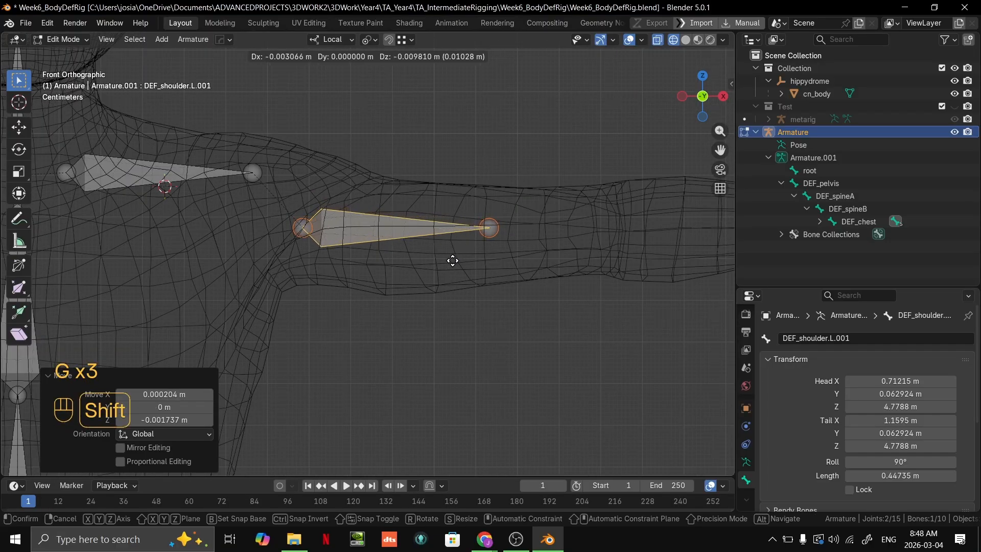
click(453, 262)
shift+middle_drag(416, 250, 222, 248)
scroll(506, 245, up, 1)
key(g)
shift+click(506, 241)
scroll(443, 247, down, 1)
shift+middle_drag(373, 240, 625, 232)
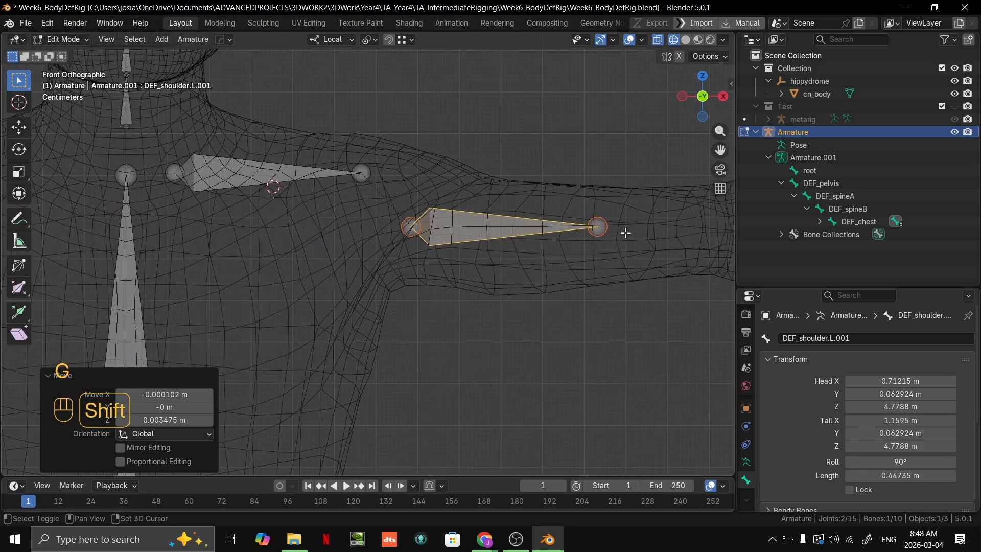
Examine the position of the upper arm bone's head relative to the armpit and the shoulder's mesh loops.
scroll(574, 250, down, 1)
shift+middle_drag(574, 250, 489, 280)
scroll(390, 293, up, 3)
shift+middle_drag(384, 292, 427, 287)
scroll(493, 245, down, 3)
scroll(494, 246, up, 3)
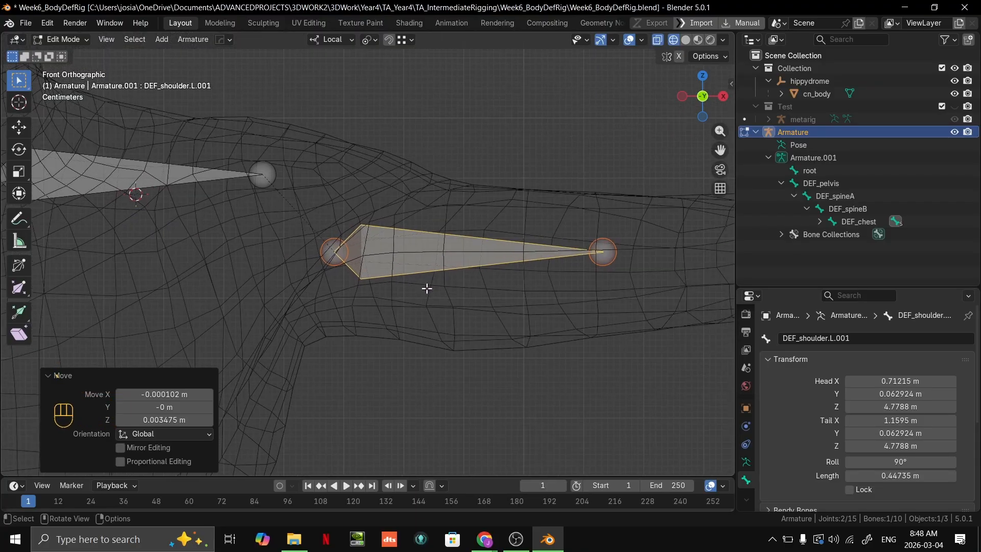
scroll(345, 276, up, 1)
scroll(346, 276, down, 1)
shift+middle_drag(549, 188, 631, 113)
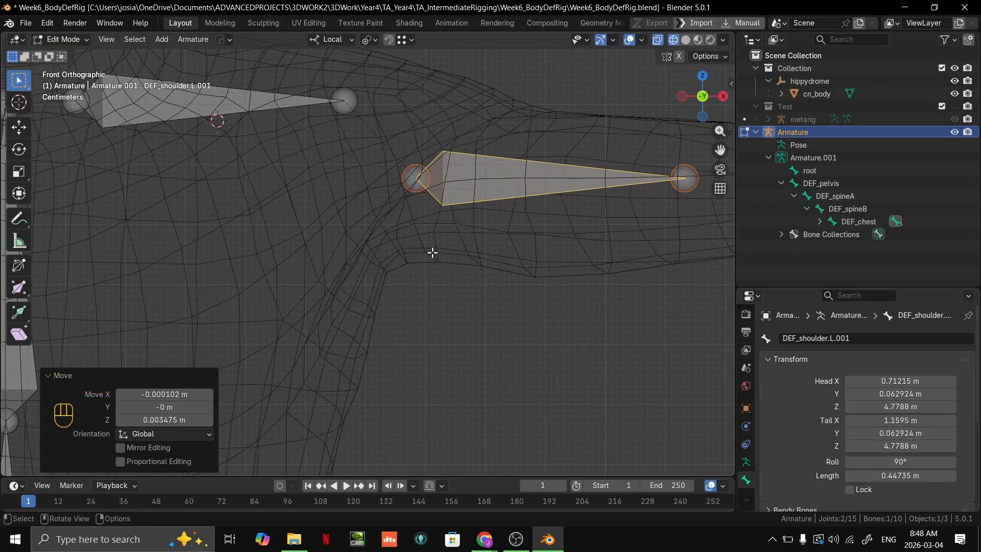
shift+middle_drag(433, 164, 405, 212)
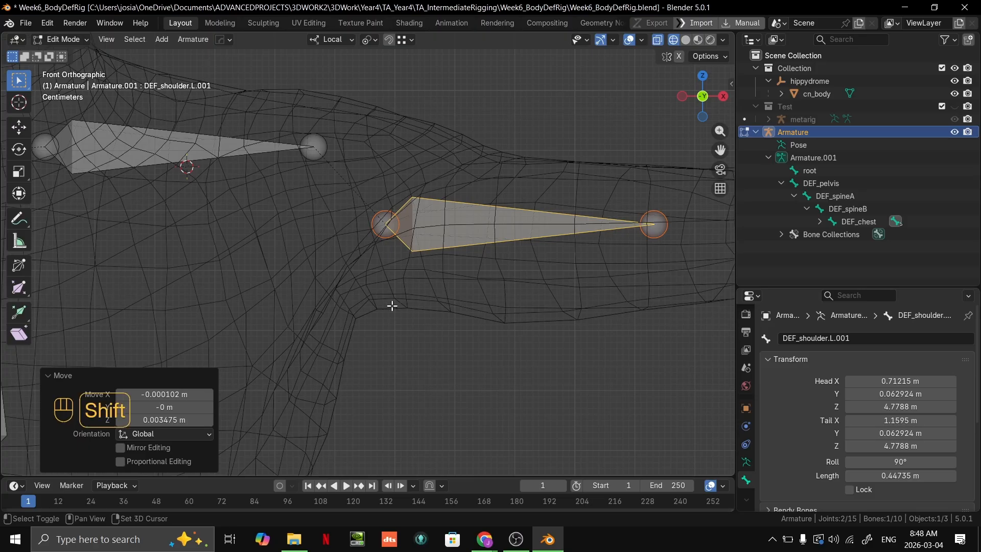
shift+middle_drag(375, 328, 410, 340)
Try sketching annotation guide lines from the armpit up across the shoulder, and undo them.
click(15, 224)
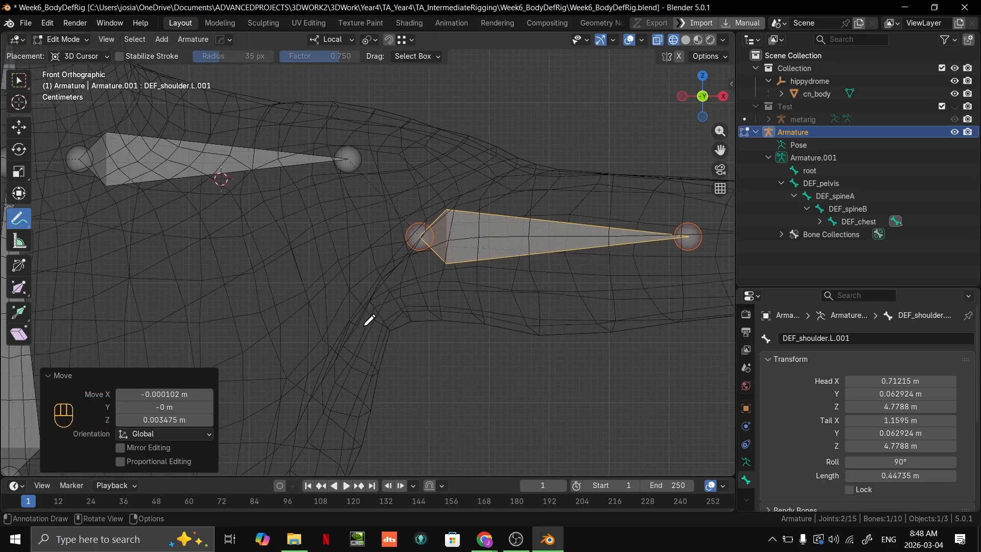
drag(397, 338, 388, 66)
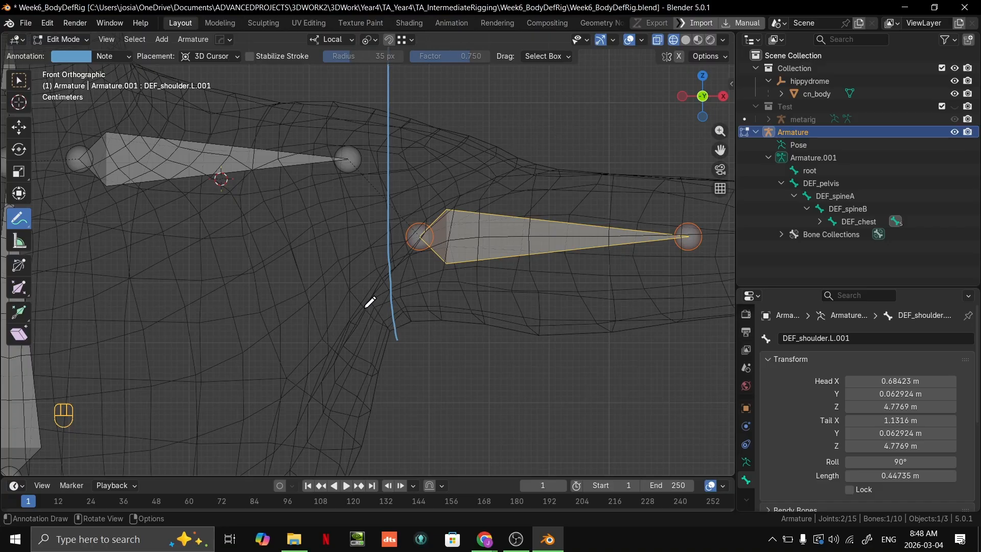
key(ctrl+z)
drag(401, 262, 535, 118)
key(ctrl+z)
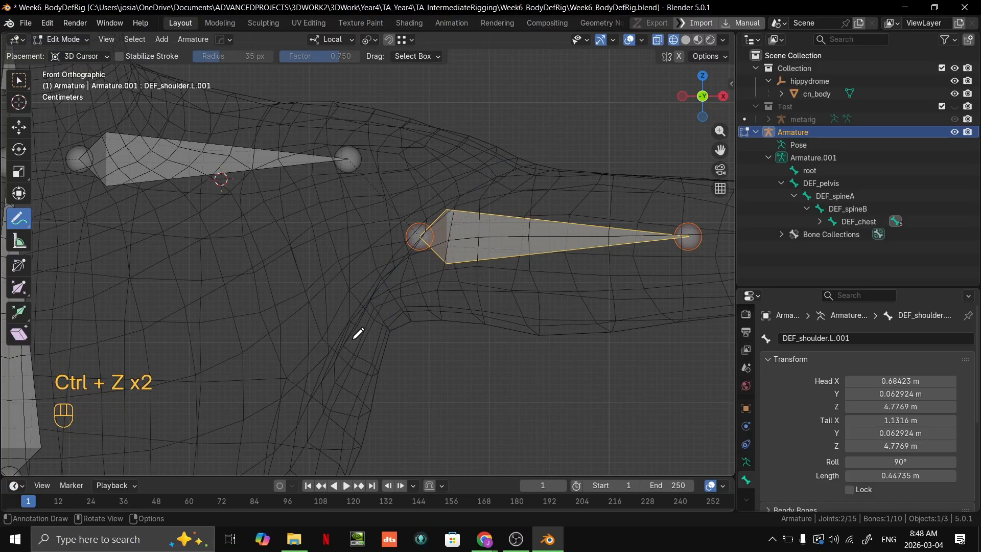
drag(358, 333, 534, 134)
key(ctrl+z)
drag(372, 340, 463, 205)
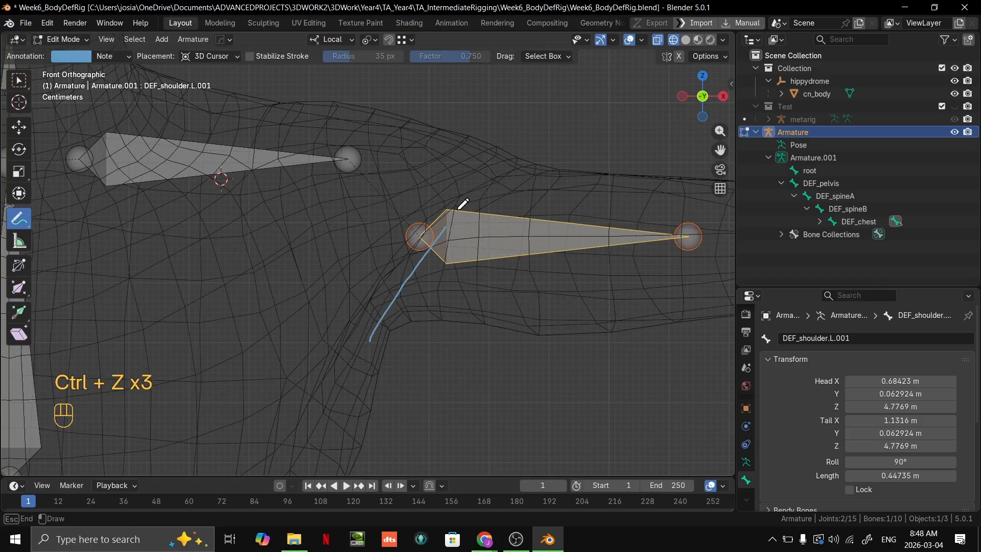
drag(379, 353, 395, 236)
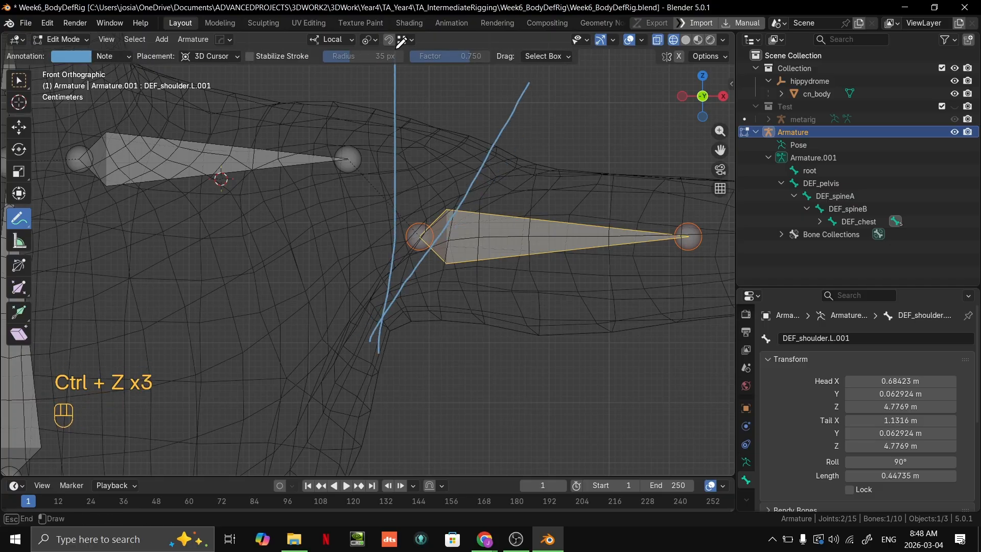
drag(402, 41, 399, 46)
key(ctrl+z)
key(ctrl+z)
Annotate a V of one vertical and one slanted line meeting below the armpit, compare it with the bone's head, and undo the annotations.
drag(353, 85, 353, 124)
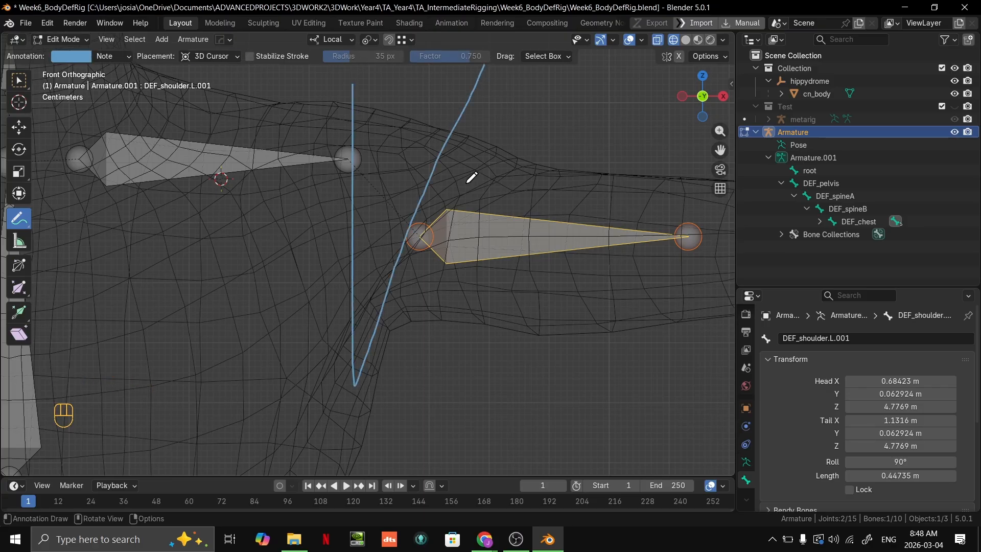
scroll(466, 182, down, 4)
mouse_move(414, 293)
shift+middle_down()
mouse_move(405, 344)
mouse_move(407, 228)
shift+middle_up()
scroll(399, 309, up, 2)
scroll(408, 228, up, 1)
shift+middle_drag(392, 333, 388, 370)
scroll(435, 258, up, 4)
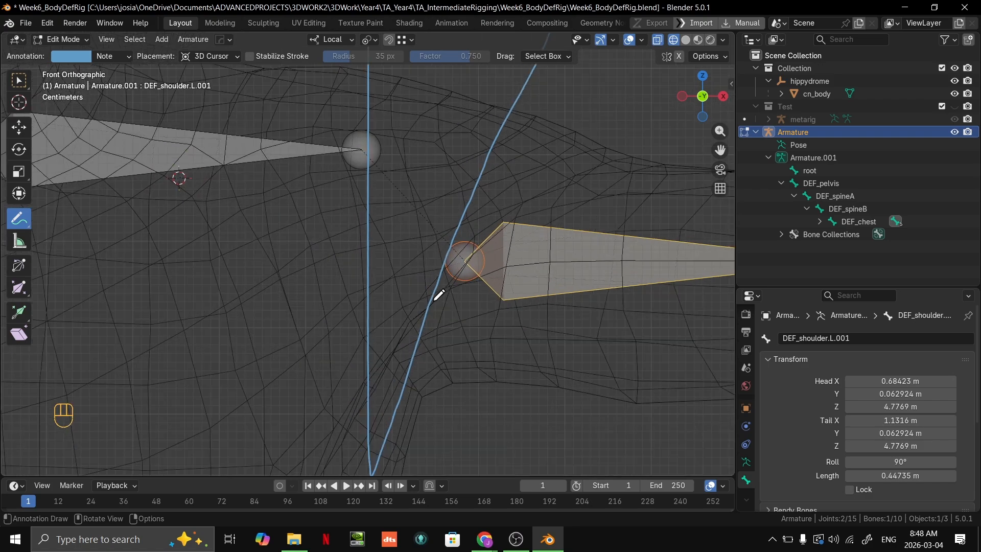
scroll(427, 258, down, 4)
scroll(386, 253, up, 1)
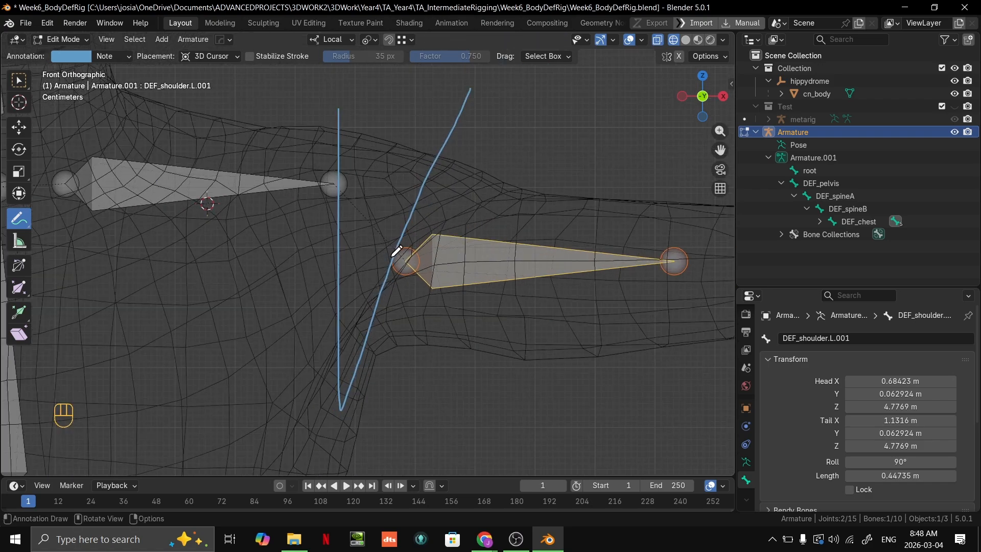
drag(394, 260, 501, 259)
key(ctrl+z)
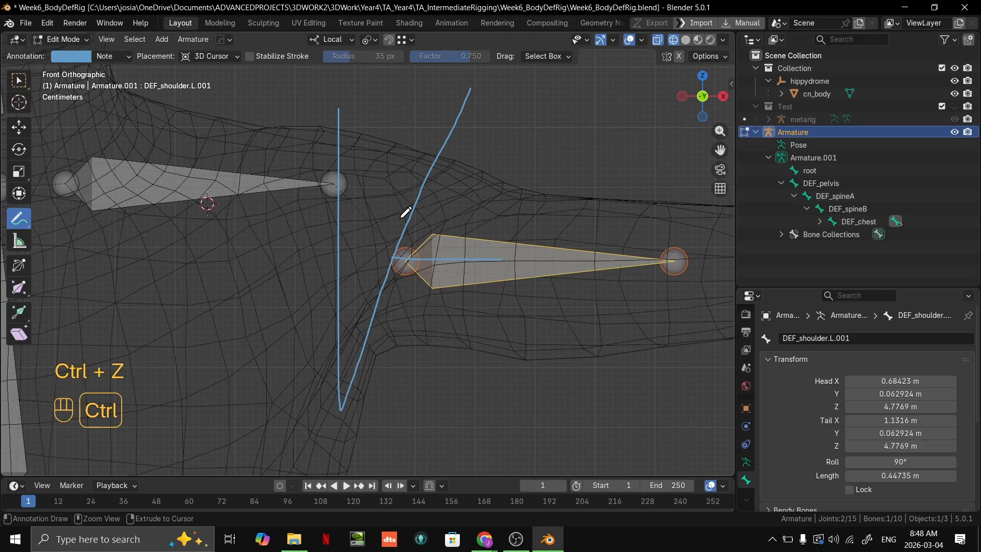
key(ctrl+z)
Sketch the same V-shaped annotation guide on the opposite shoulder, and undo it.
mouse_move(416, 226)
shift+middle_down()
mouse_move(526, 199)
mouse_move(505, 200)
shift+middle_up()
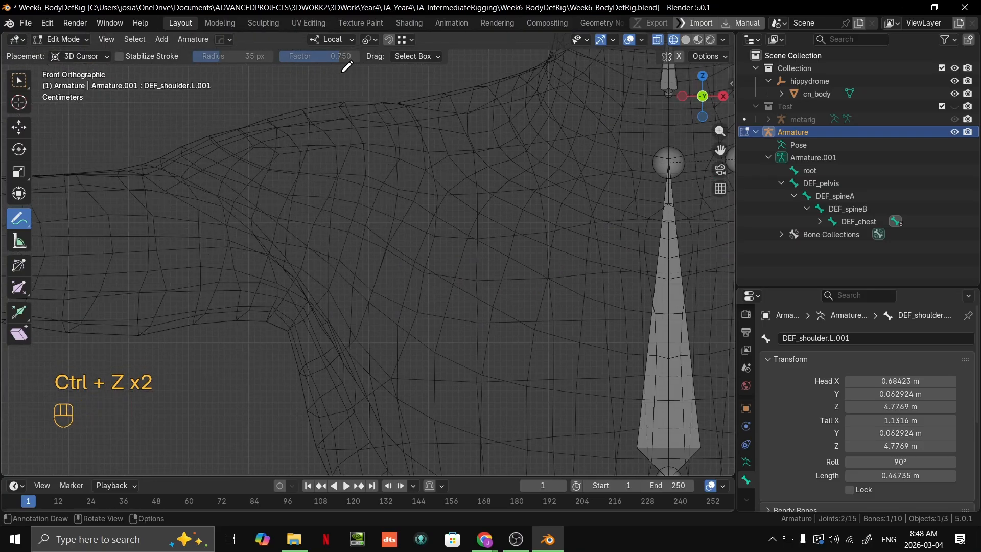
drag(341, 88, 340, 278)
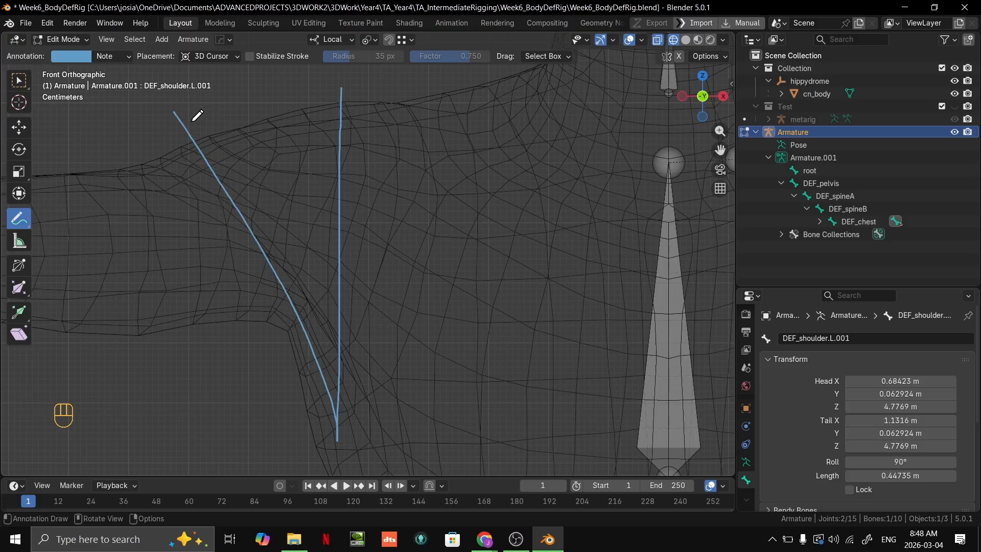
mouse_move(443, 165)
ctrl+middle_down()
mouse_move(495, 265)
mouse_move(484, 274)
ctrl+middle_up()
key(ctrl+z)
mouse_move(624, 306)
ctrl+middle_down()
mouse_move(624, 265)
mouse_move(276, 267)
ctrl+middle_up()
key(ctrl+z)
scroll(296, 256, up, 4)
shift+middle_drag(326, 245, 394, 247)
Switch to Object Mode with solid shading and no X-ray, and examine the crease where the arm meets the shoulder.
key(ctrl+Tab)
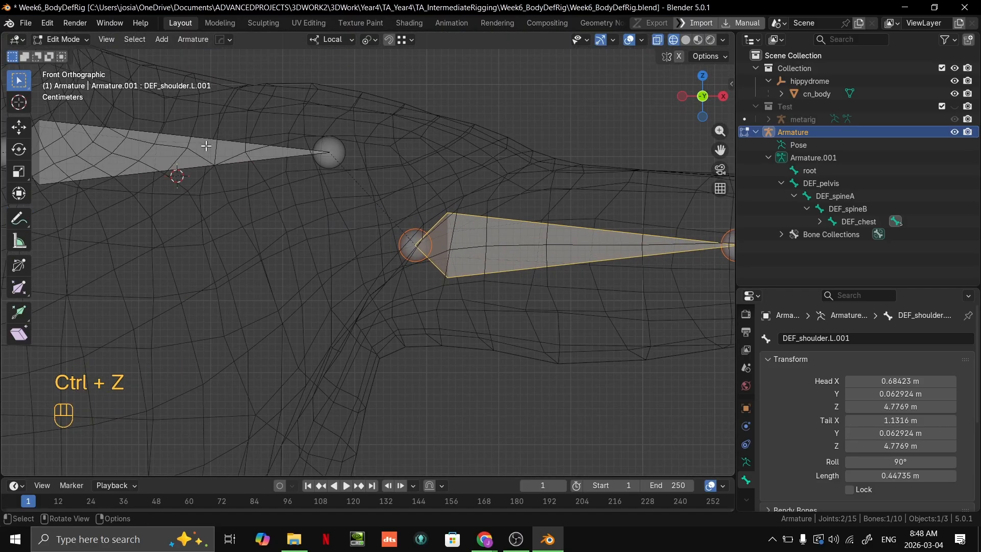
click(489, 225)
click(565, 135)
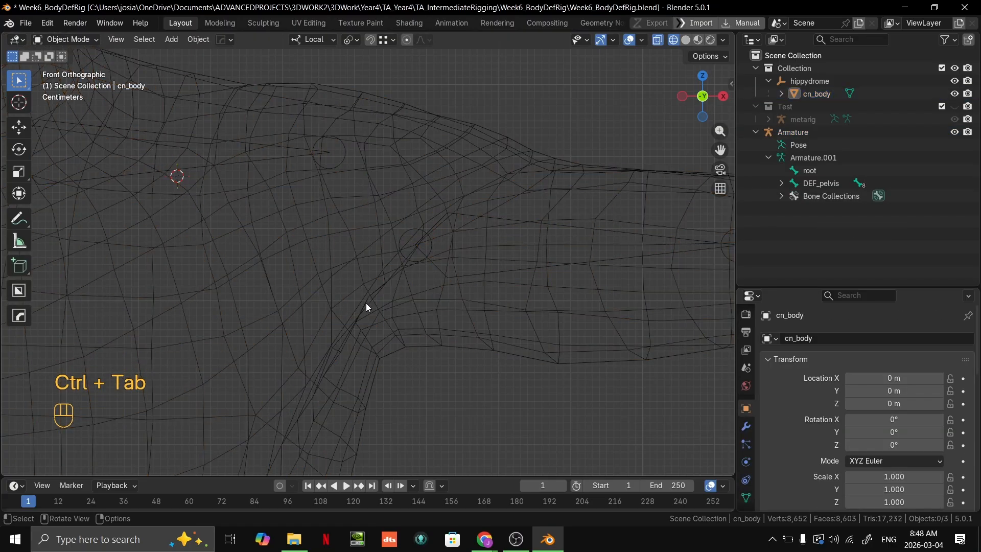
mouse_move(366, 304)
middle_down()
mouse_move(378, 182)
mouse_move(516, 146)
middle_up()
click(686, 40)
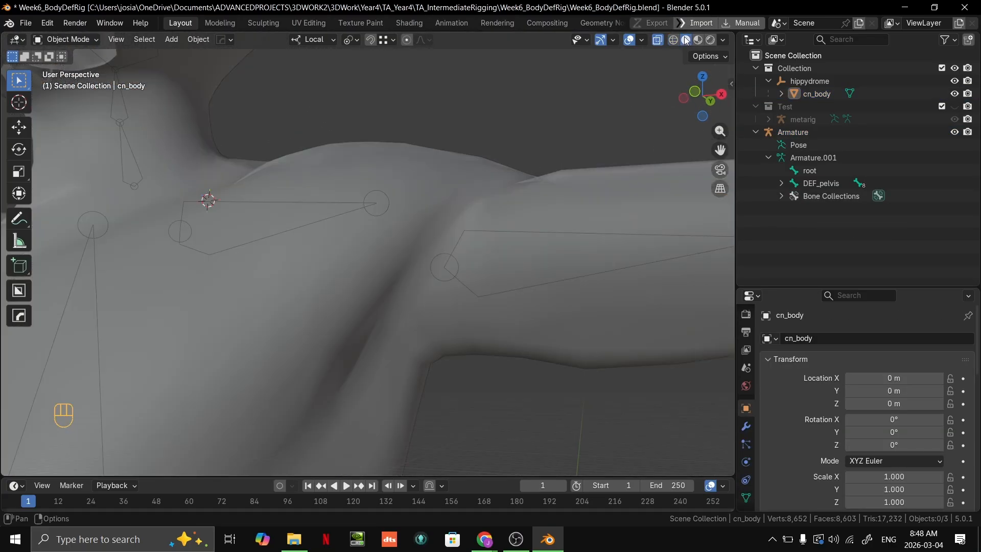
middle_drag(396, 264, 470, 145)
shift+middle_drag(499, 230, 443, 259)
scroll(442, 259, down, 4)
key(alt+z)
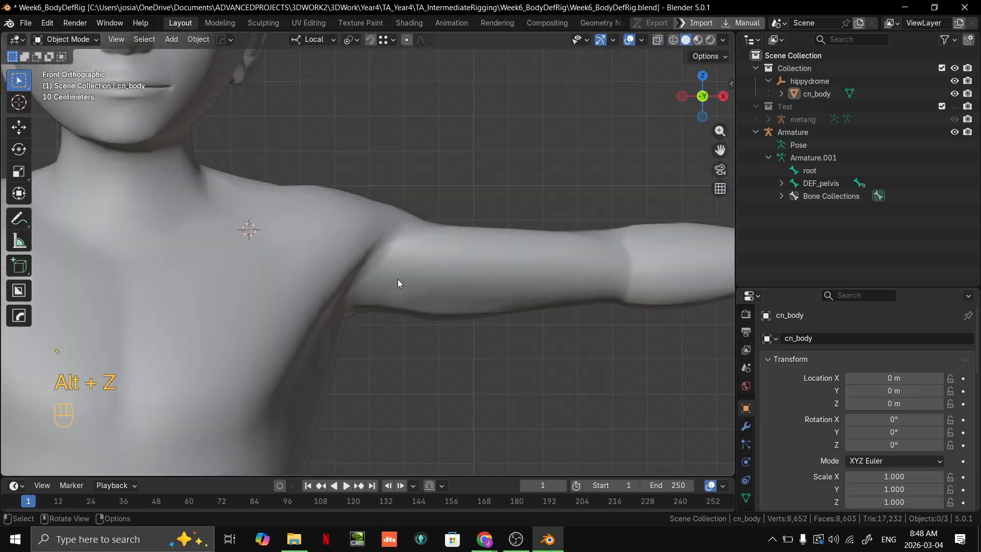
scroll(398, 279, up, 3)
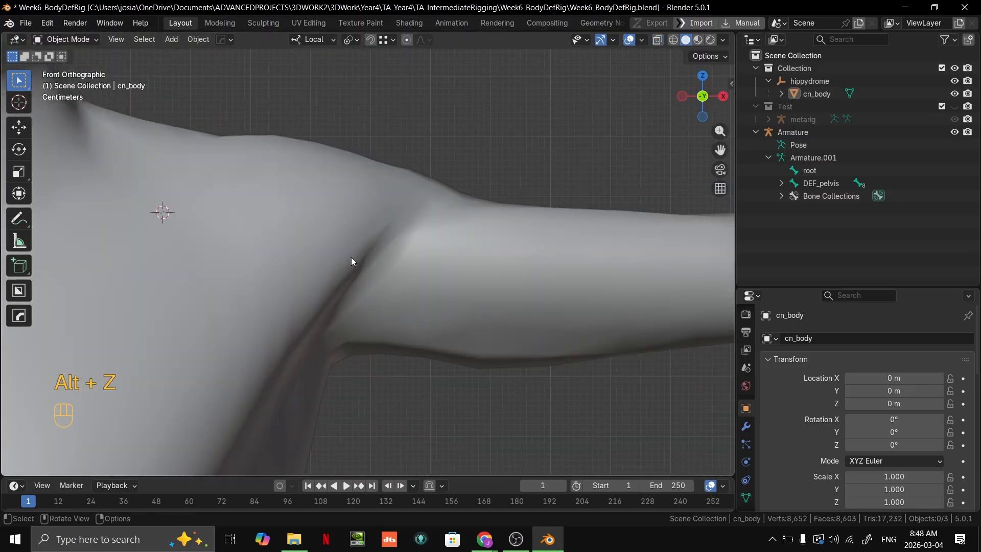
scroll(353, 256, down, 1)
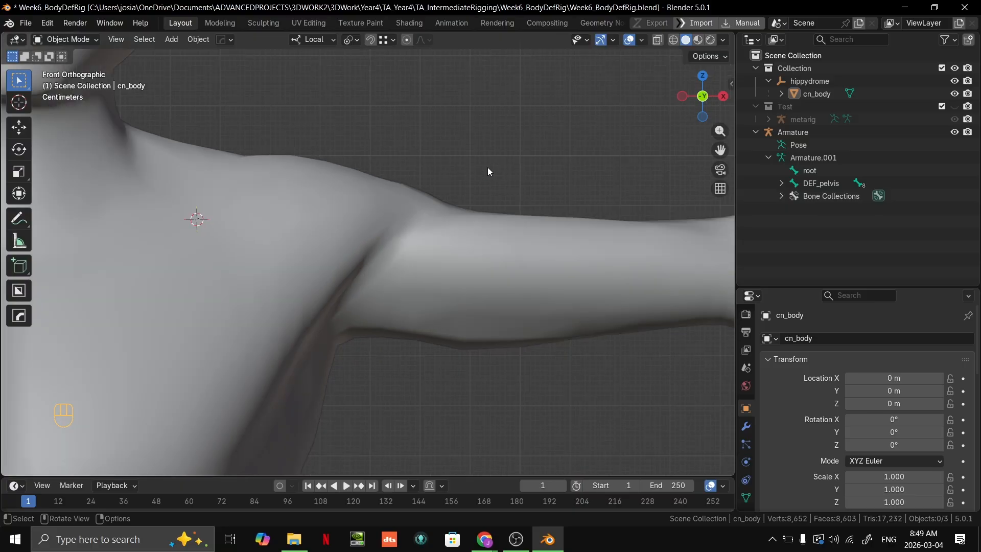
Restore X-ray and wireframe shading, reselect the armature, and switch it to Pose Mode.
key(ctrl+z)
key(ctrl+z)
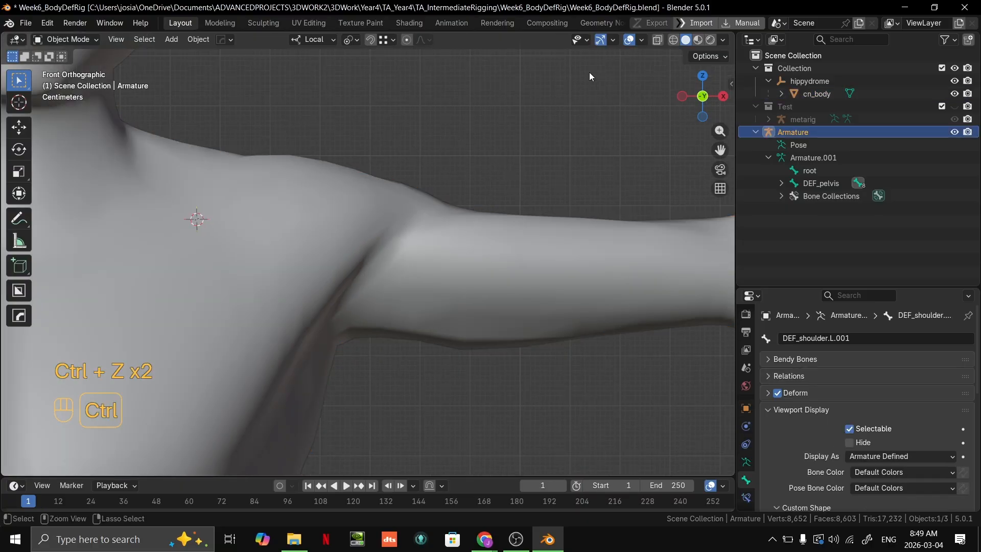
key(ctrl+shift+z)
click(659, 40)
click(671, 40)
click(446, 253)
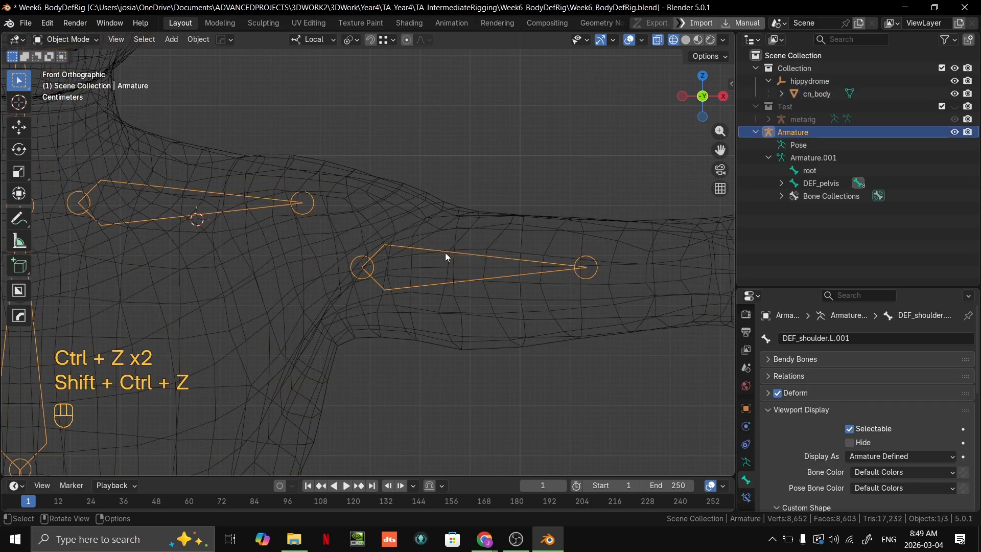
key(ctrl+Tab)
Test the upper arm bone's rotation in the front view, cancelling each rotation.
scroll(429, 258, down, 3)
scroll(450, 235, up, 4)
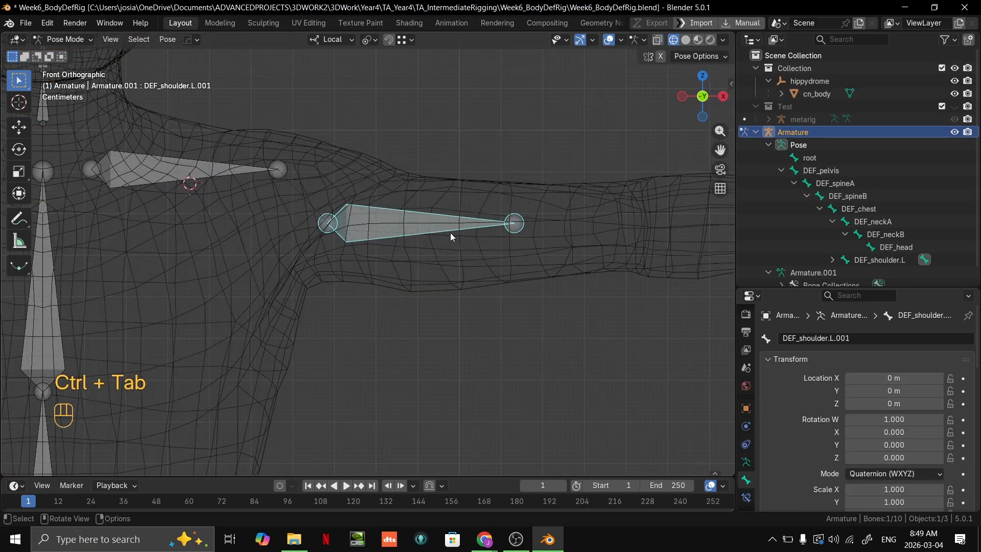
scroll(429, 232, down, 2)
shift+middle_drag(440, 230, 471, 252)
scroll(470, 261, up, 3)
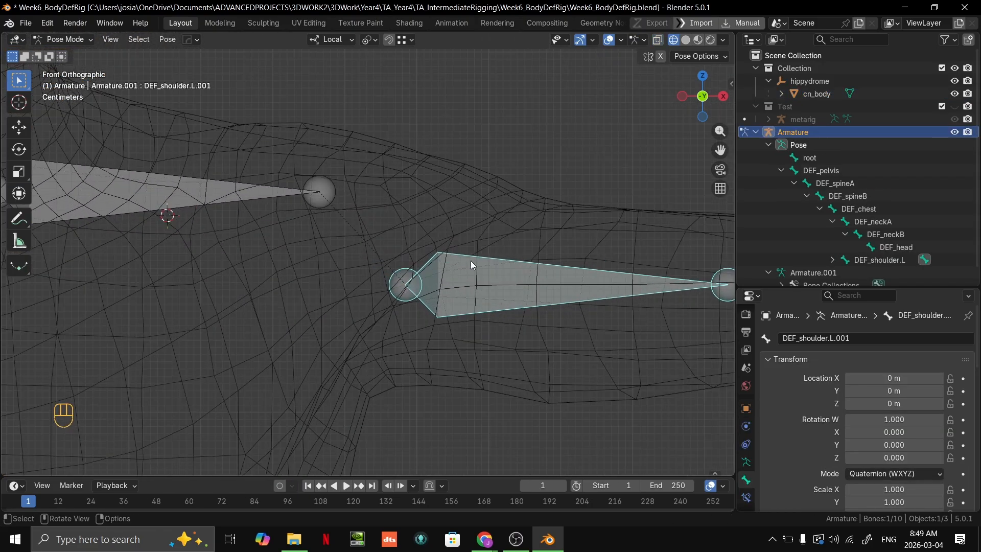
key(r)
right_click(543, 307)
scroll(543, 303, down, 5)
key(r)
right_click(480, 359)
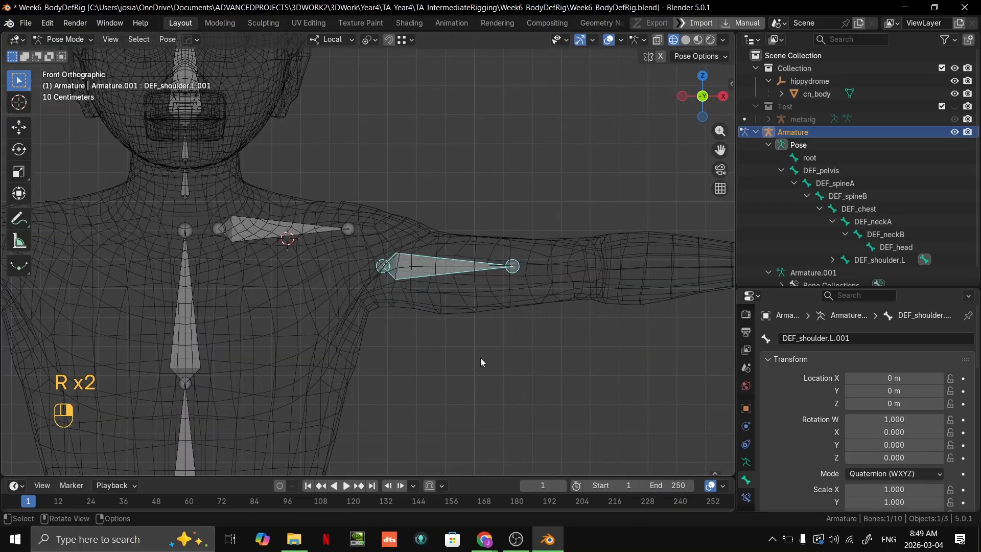
Examine the upper arm bone's alignment inside the arm from the front and top views.
shift+middle_drag(528, 314, 501, 260)
scroll(504, 245, up, 2)
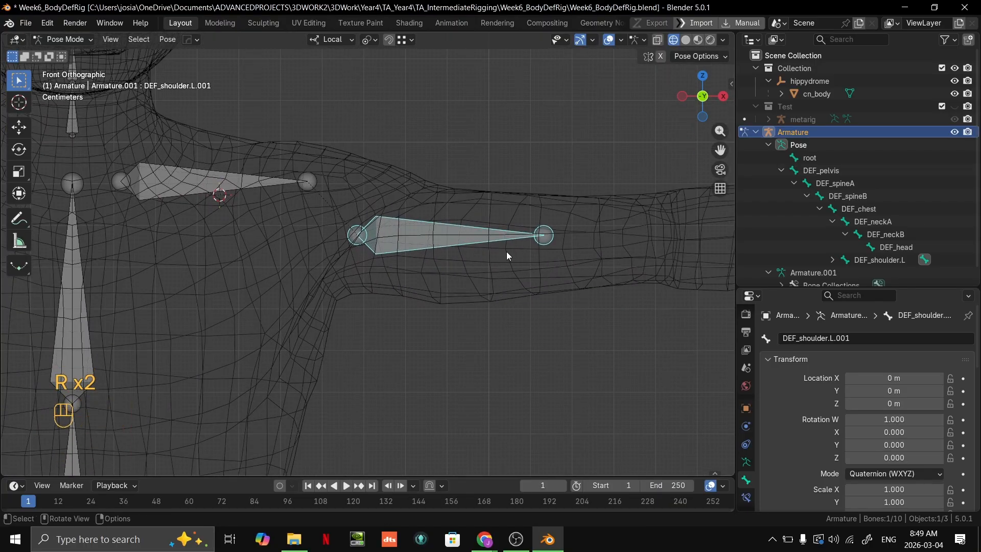
scroll(450, 230, up, 1)
shift+middle_drag(451, 230, 476, 196)
key(grave)
click(535, 211)
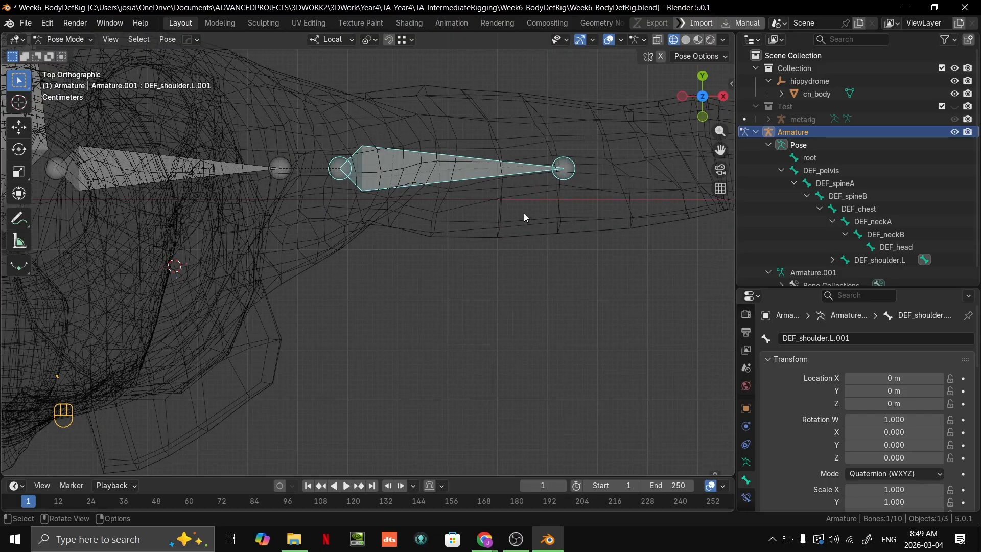
shift+middle_drag(515, 312, 493, 368)
scroll(531, 328, down, 2)
shift+middle_drag(588, 286, 524, 325)
scroll(524, 325, up, 2)
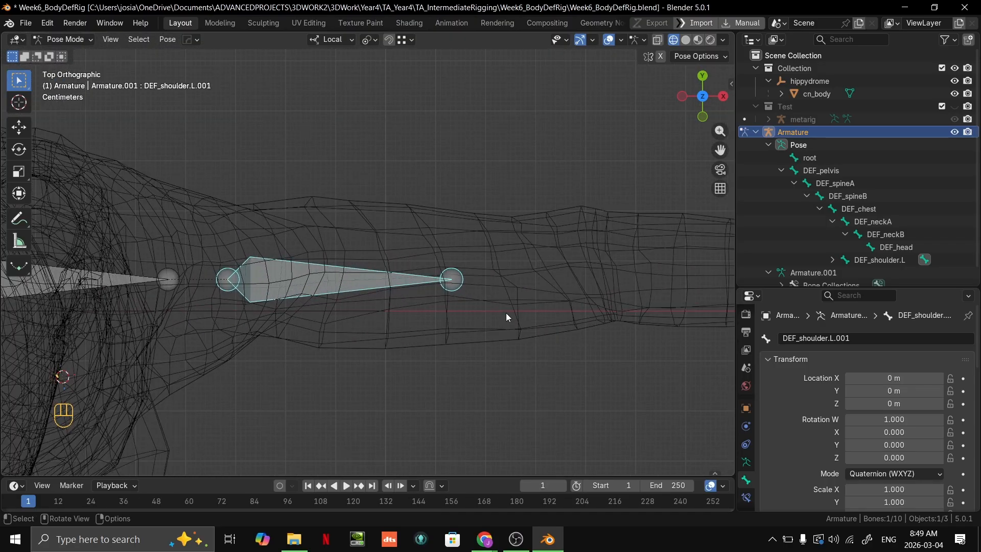
In Edit Mode, stretch the upper arm bone by moving its tip about 0.298 m along local X to the elbow.
key(Tab)
key(grave)
shift+middle_drag(425, 261, 531, 267)
shift+middle_drag(394, 252, 298, 250)
click(396, 238)
key(g)
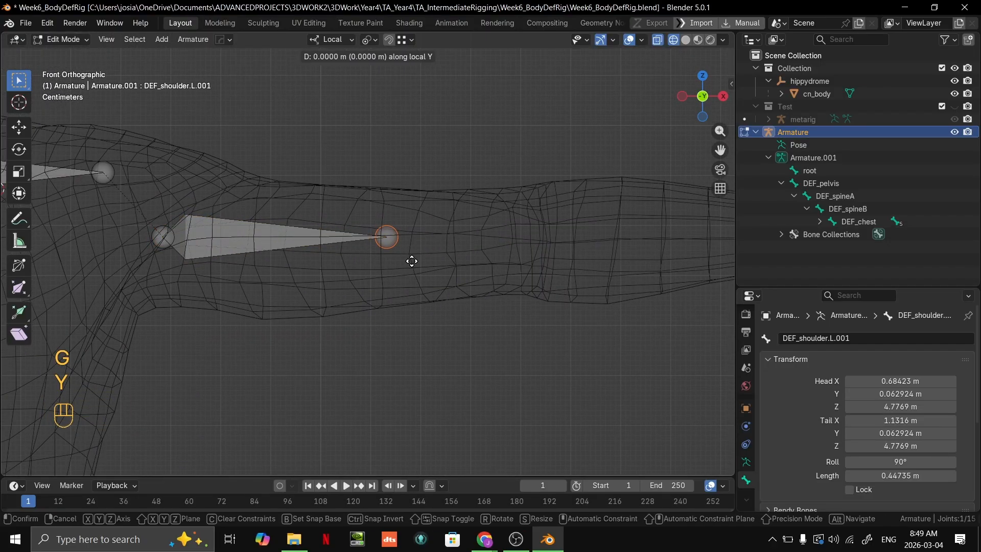
key(y)
key(g)
key(x)
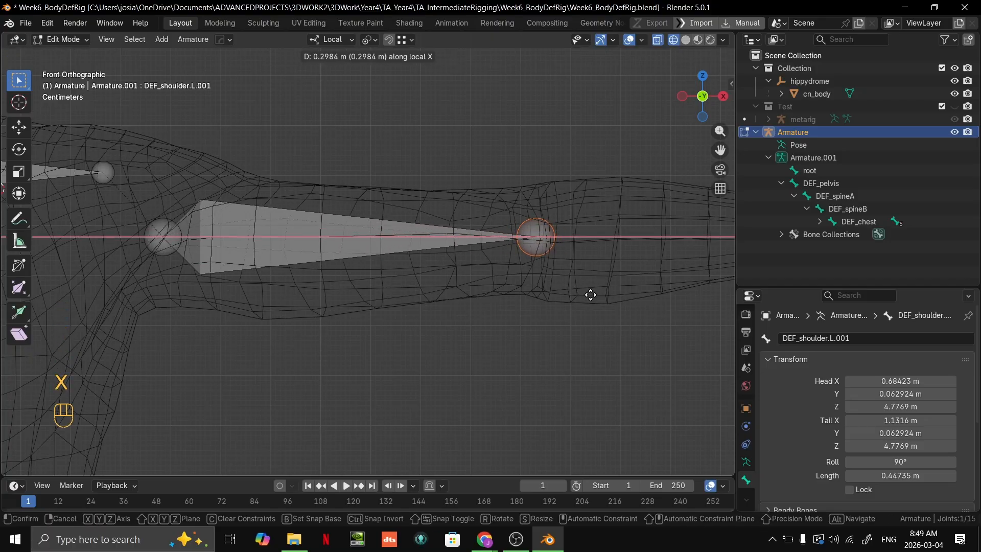
click(590, 294)
Try lowering the elbow joint about 0.04 m in the front view and freely extruding a forearm bone to the wrist.
key(grave)
click(614, 242)
shift+middle_drag(587, 292, 437, 259)
scroll(494, 260, down, 2)
key(grave)
key(grave)
key(g)
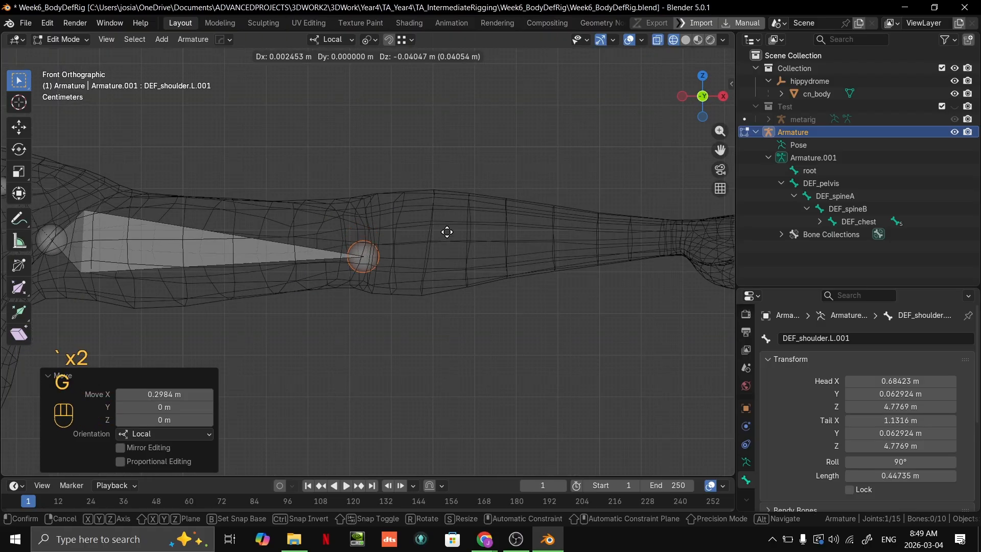
click(447, 232)
key(e)
click(214, 223)
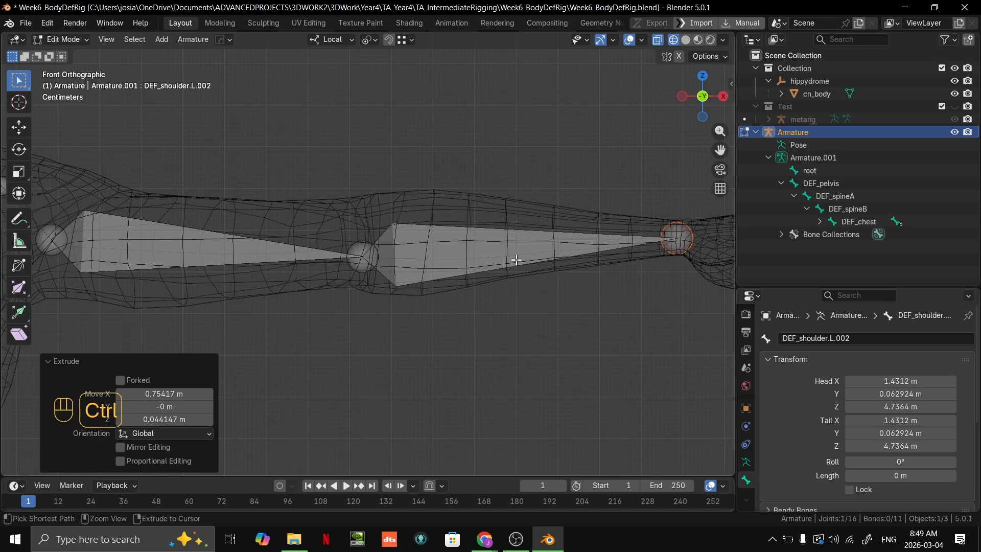
Undo the forearm extrusion and elbow lowering, restoring only the straight upper arm bone that reaches the elbow.
key(ctrl+z)
key(ctrl+z)
key(ctrl+z)
key(ctrl+z)
key(ctrl+z)
key(ctrl+z)
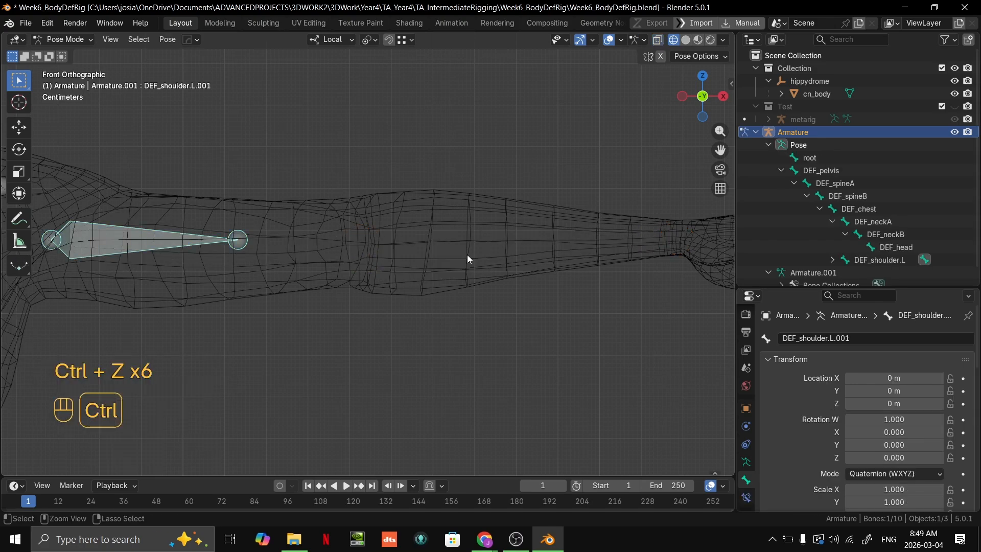
key(ctrl+shift+z)
key(ctrl+shift+z)
key(ctrl+shift+z)
key(ctrl+shift+z)
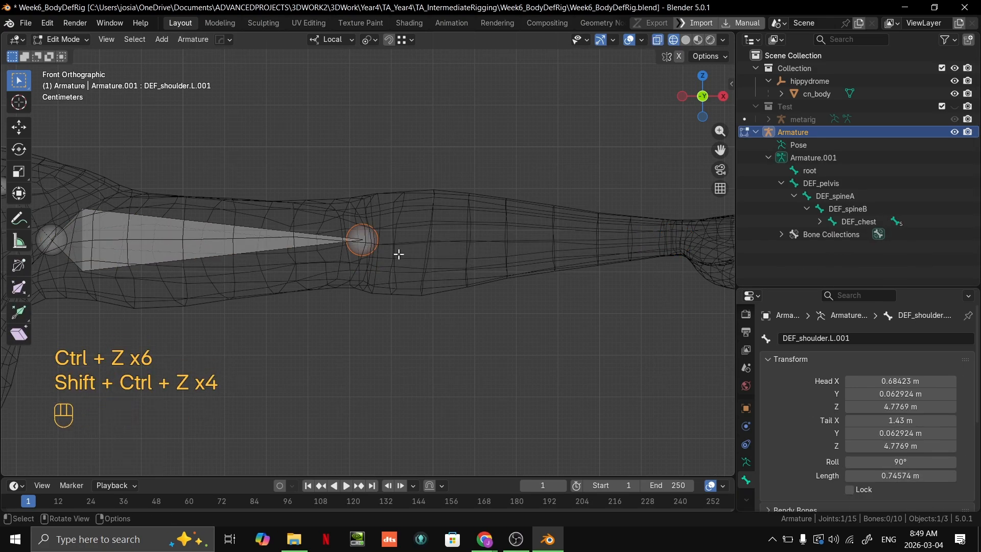
Extrude a forearm bone from the elbow joint about 0.757 m along local X to the wrist.
key(e)
key(x)
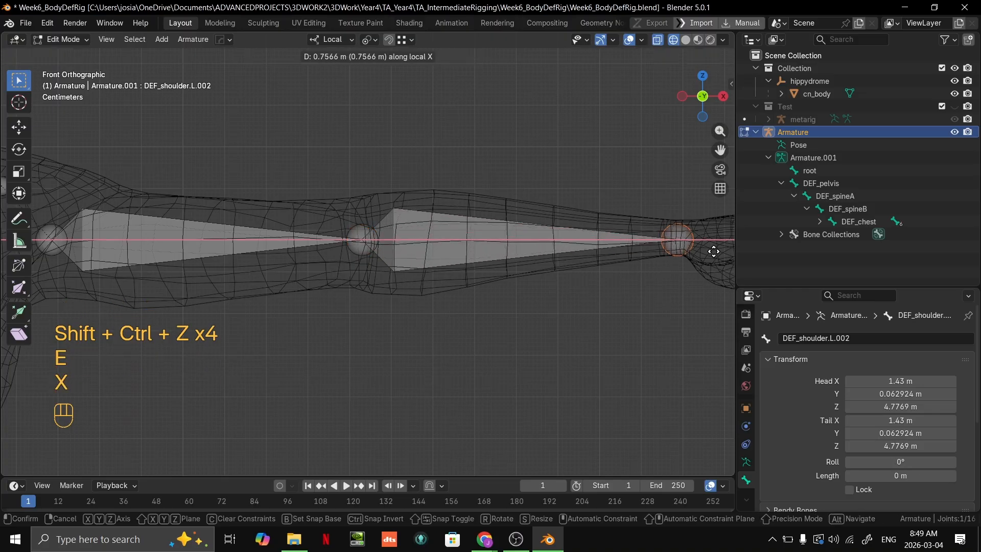
click(714, 250)
Select the upper arm and forearm bones in the top view and move them about 0.0125 m along local Y.
key(grave)
shift+middle_drag(612, 254, 600, 286)
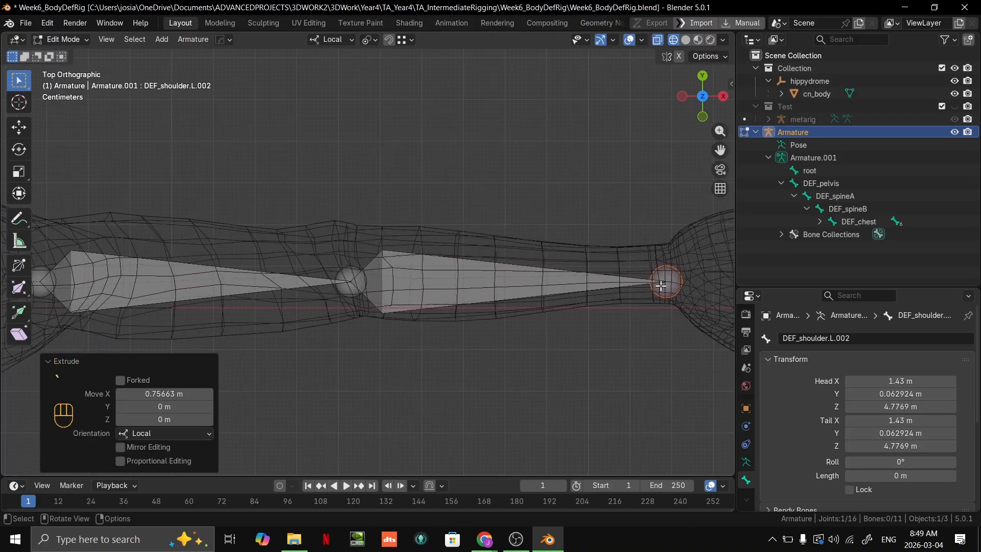
scroll(661, 286, down, 2)
shift+click(259, 279)
shift+click(432, 278)
shift+click(433, 278)
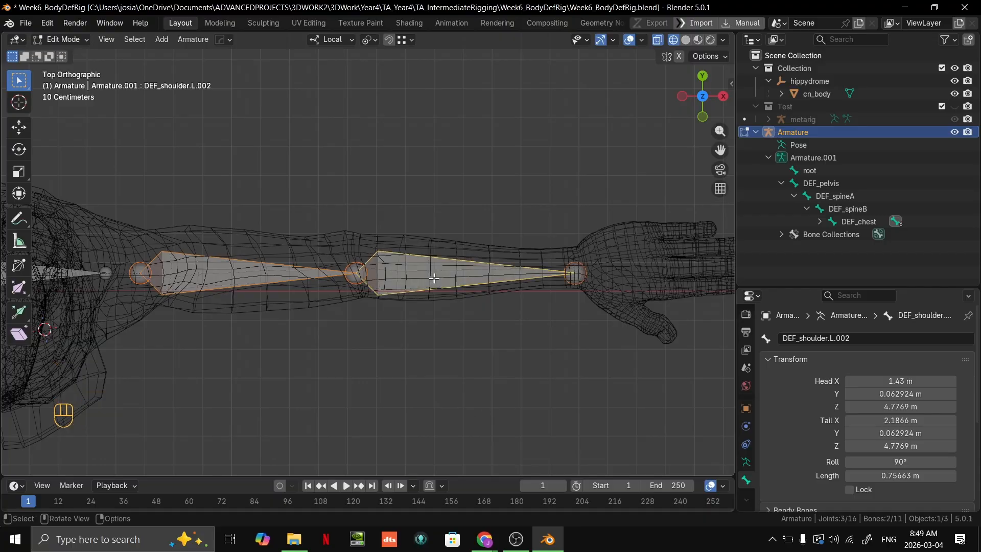
key(g)
key(g)
key(y)
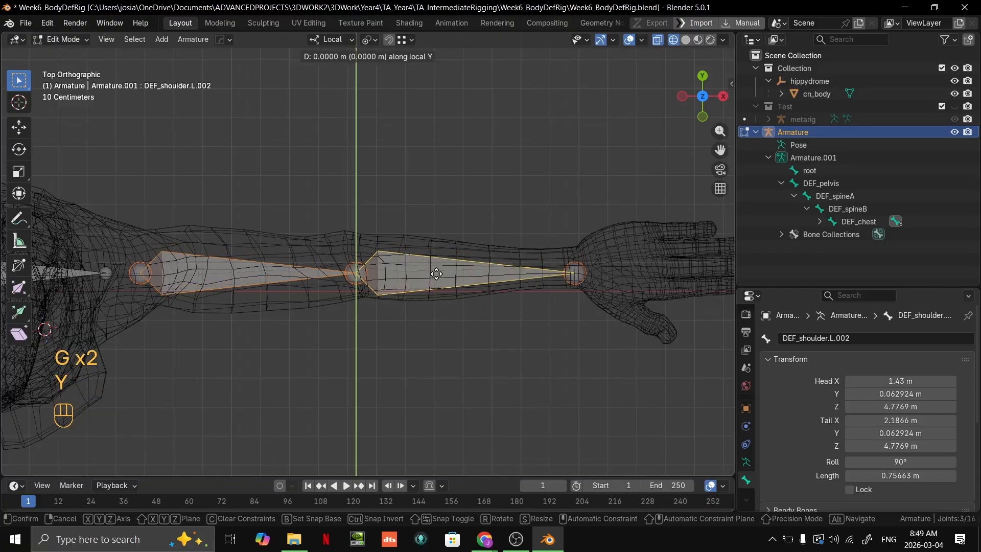
key(shift)
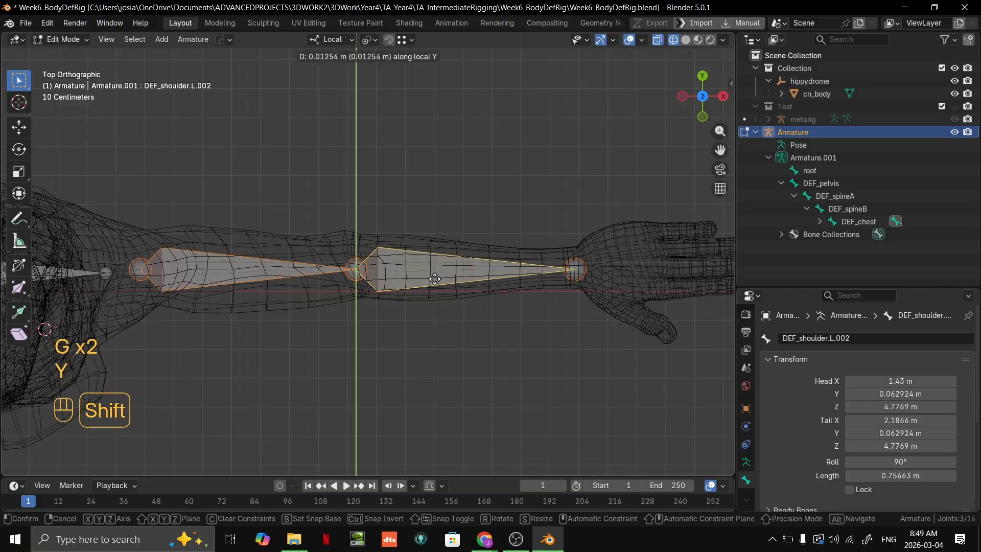
click(435, 280)
Select the elbow joint between both arm bones and move it about 0.0077 m along local Y to start a slight bend.
shift+middle_drag(477, 285, 545, 247)
scroll(475, 233, up, 3)
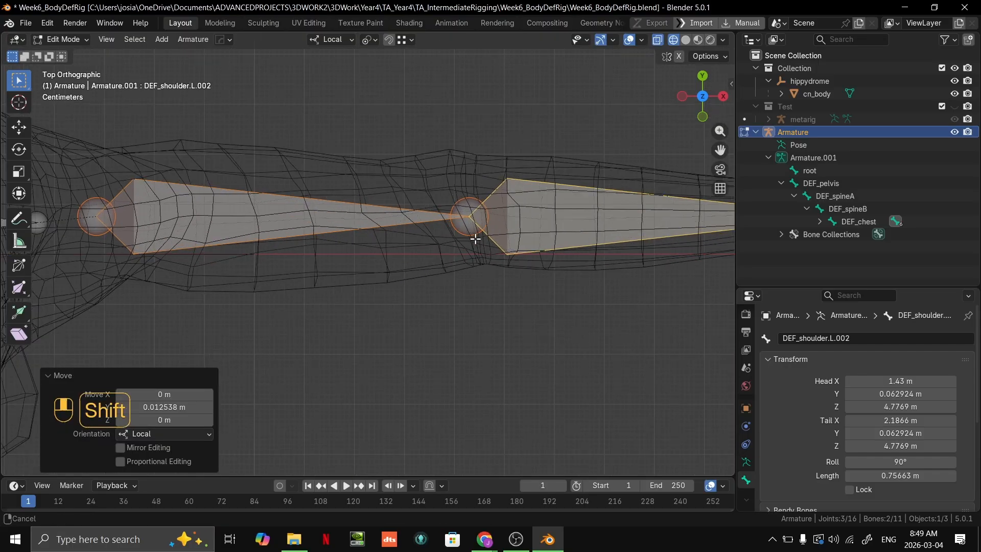
shift+middle_drag(475, 233, 407, 251)
click(407, 251)
scroll(491, 249, down, 3)
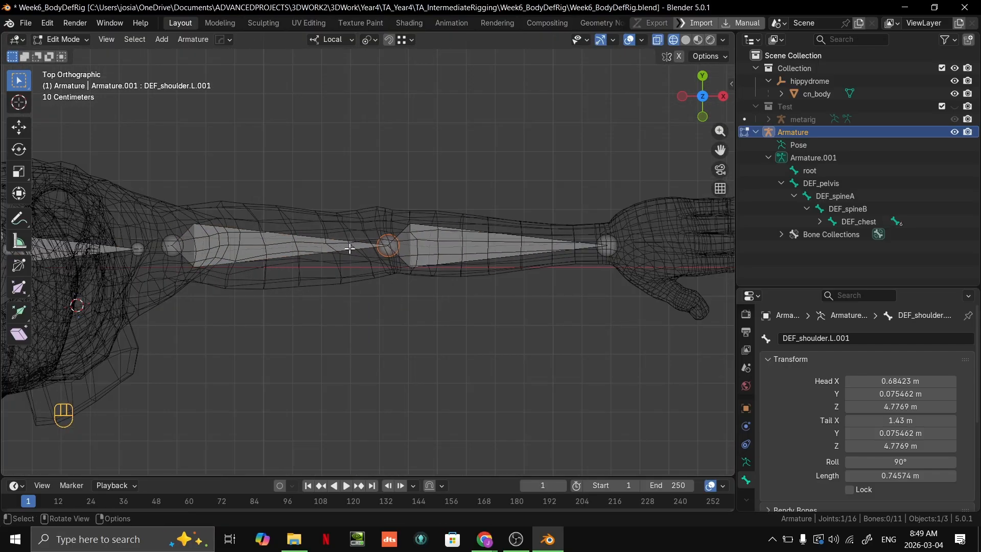
scroll(358, 236, up, 3)
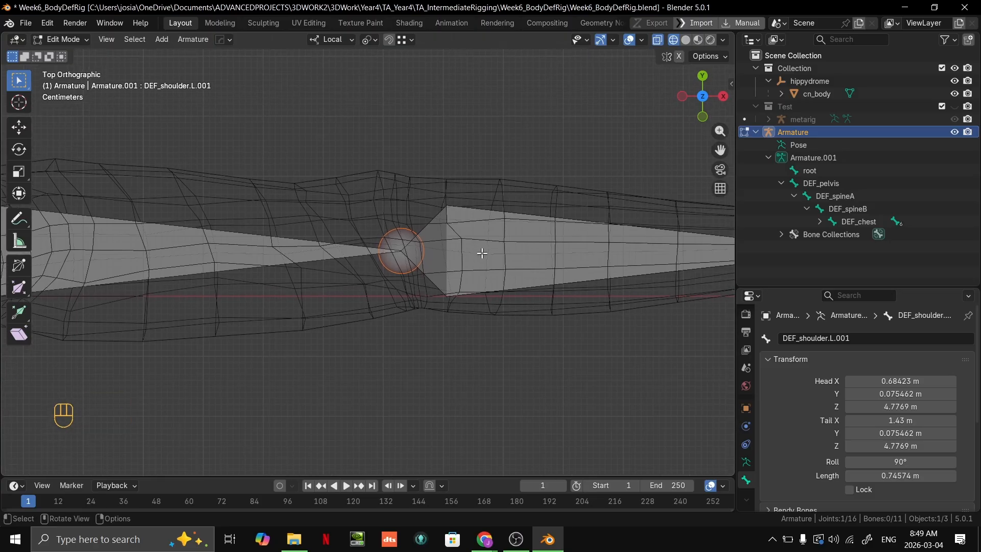
key(g)
key(y)
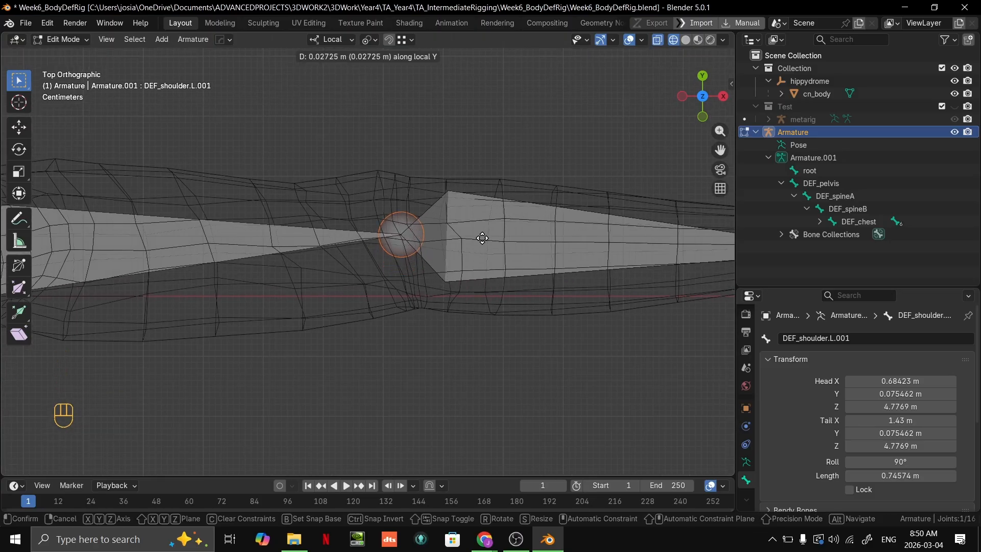
right_click(481, 242)
key(g)
key(y)
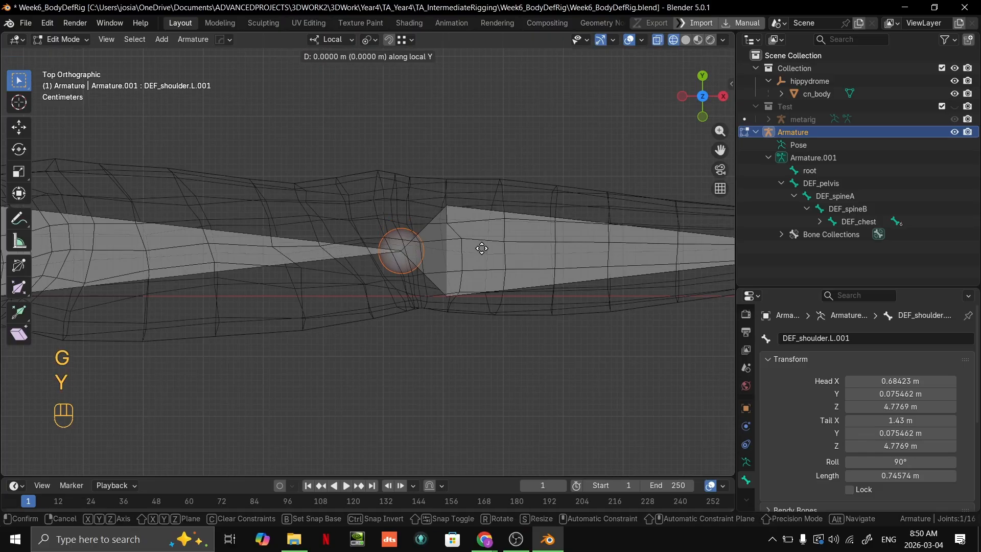
click(481, 243)
Move the elbow joint a further 0.0026 m or so along local Y to increase the bend.
scroll(486, 251, down, 3)
scroll(492, 259, up, 2)
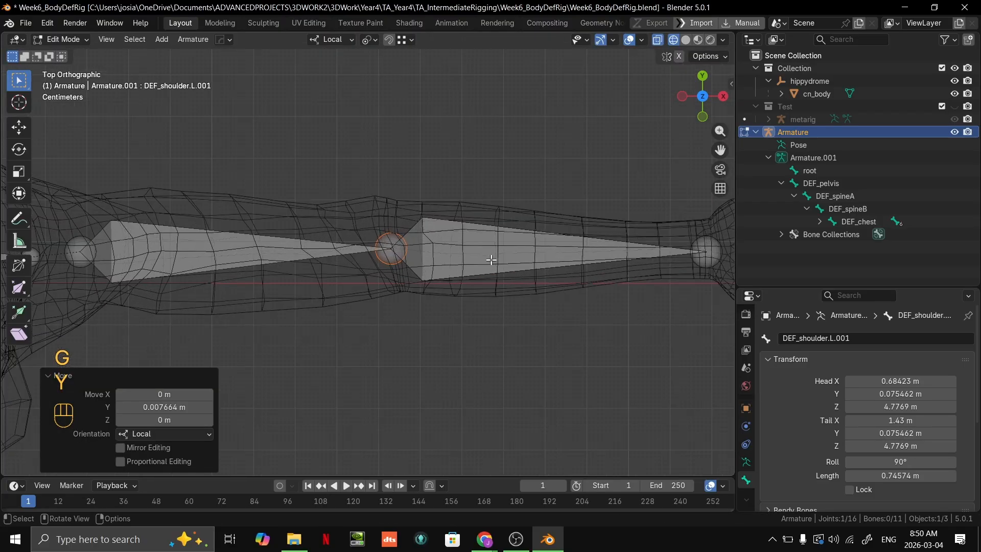
key(g)
key(y)
shift+click(493, 249)
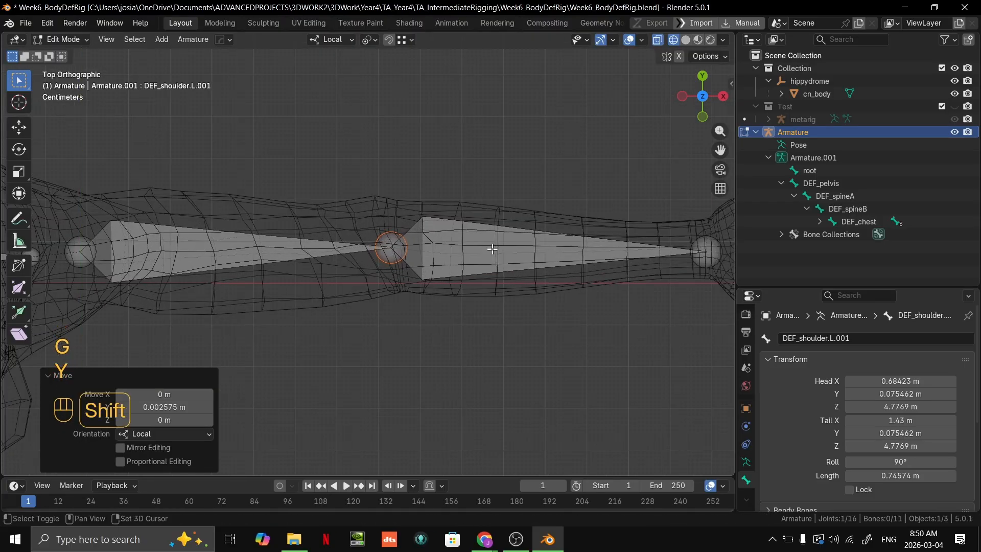
Examine the elbow bend and the placement of the arm bones inside the mesh from the top view.
scroll(490, 251, down, 4)
scroll(511, 193, up, 3)
scroll(520, 181, down, 2)
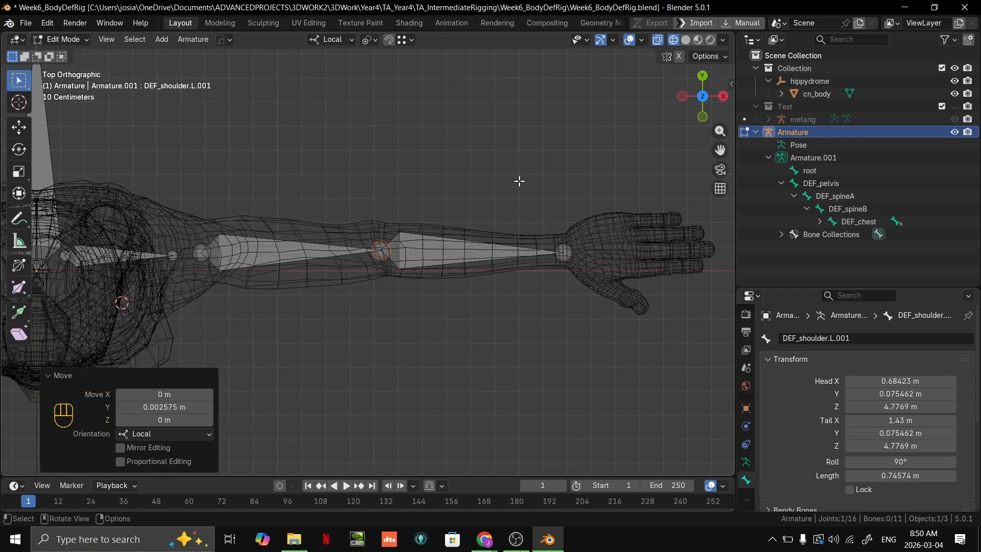
scroll(521, 190, down, 1)
scroll(516, 204, up, 4)
scroll(506, 220, down, 5)
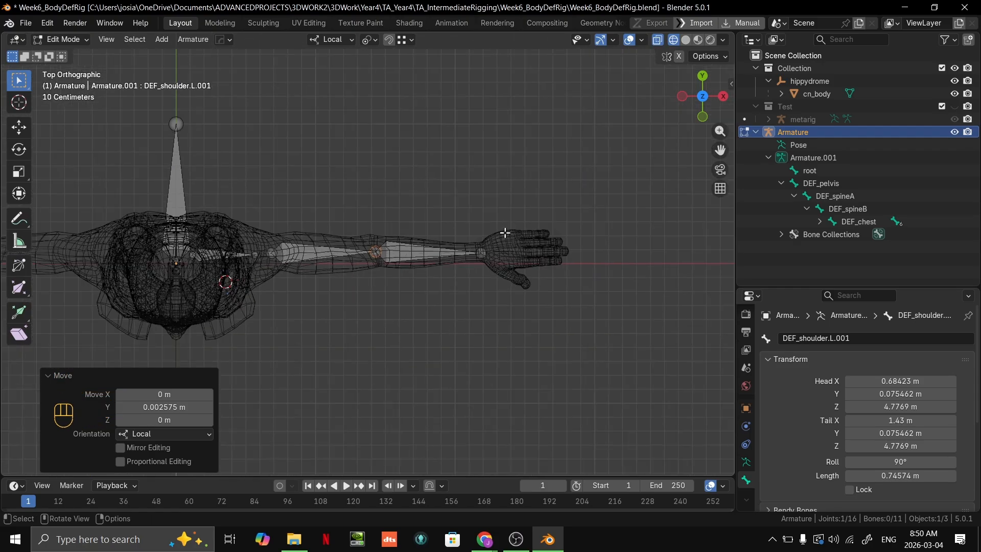
scroll(505, 233, up, 5)
scroll(483, 225, down, 4)
scroll(460, 255, up, 4)
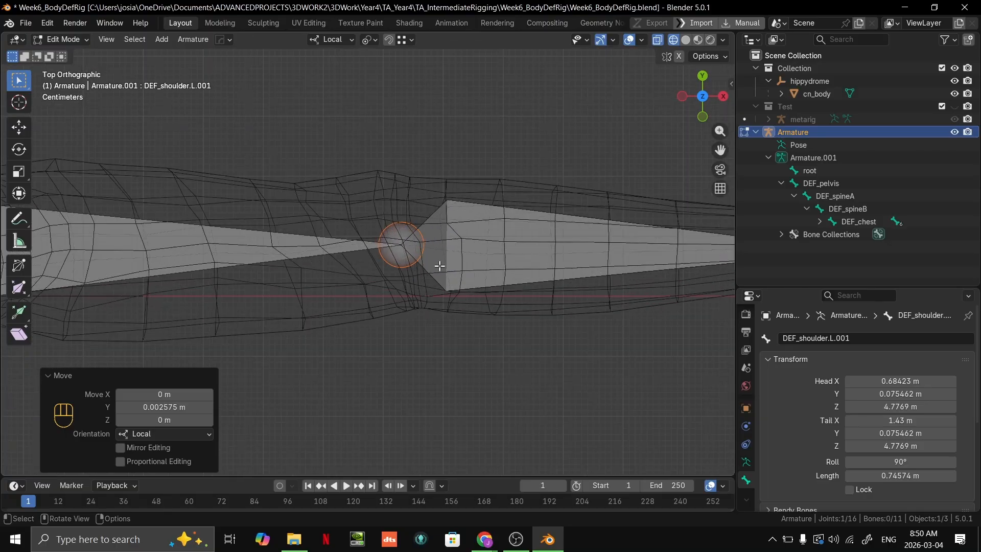
scroll(373, 269, down, 2)
scroll(364, 267, down, 2)
middle_drag(364, 265, 388, 217)
key(KP_7)
shift+middle_drag(403, 261, 468, 238)
scroll(468, 238, up, 4)
shift+middle_drag(189, 241, 91, 269)
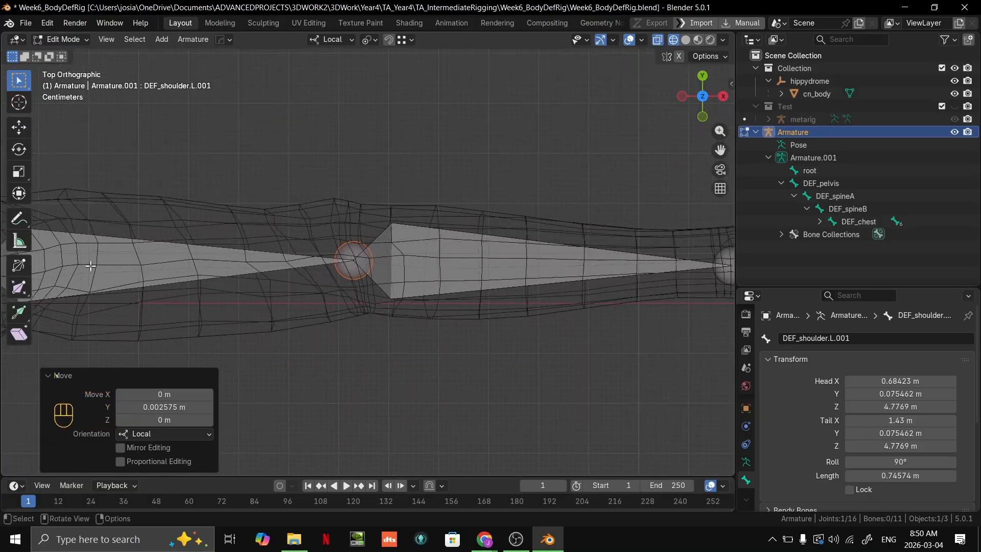
scroll(122, 265, down, 3)
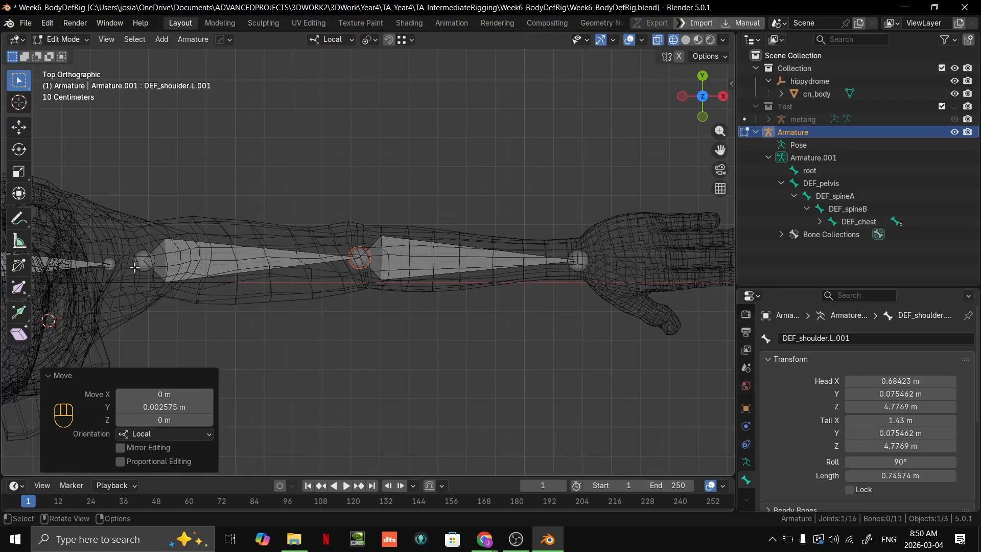
scroll(367, 155, up, 2)
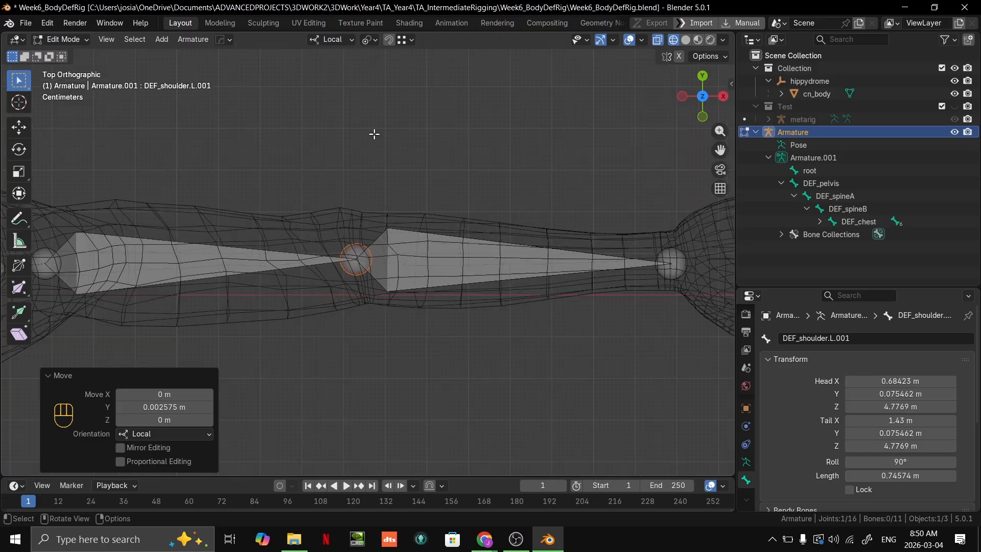
shift+middle_drag(395, 165, 415, 246)
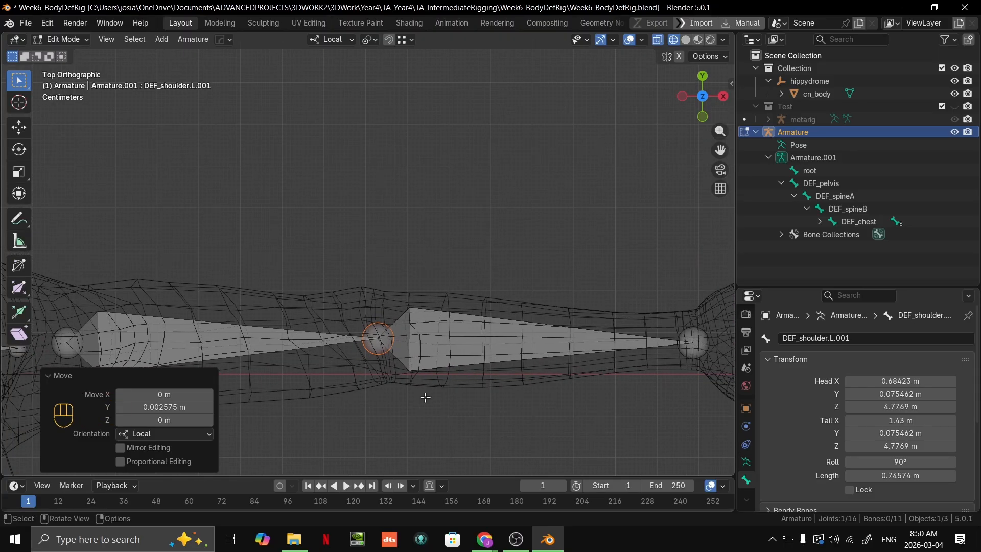
scroll(439, 363, down, 3)
scroll(501, 345, up, 2)
shift+middle_drag(441, 373, 504, 346)
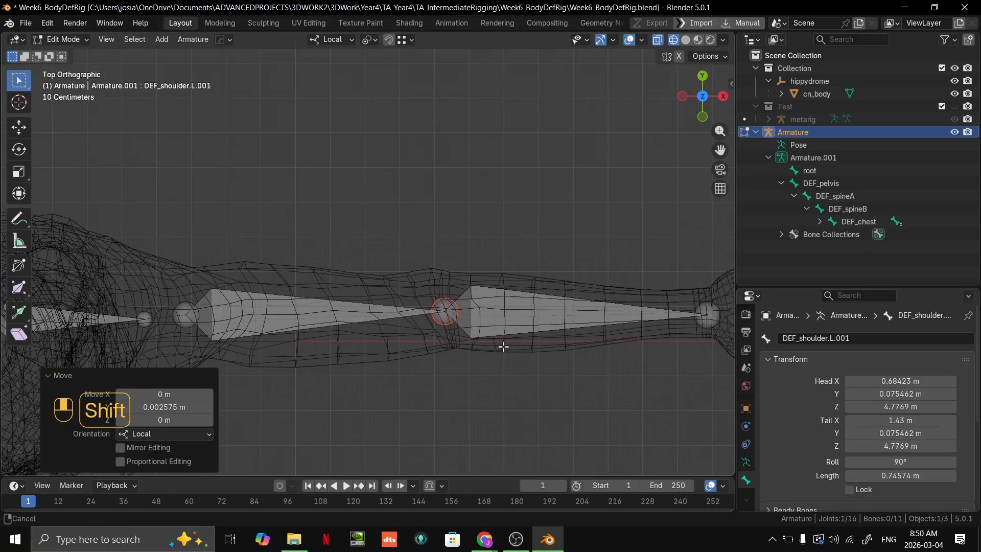
scroll(562, 338, up, 2)
shift+middle_drag(605, 330, 597, 333)
scroll(597, 333, down, 3)
scroll(394, 344, up, 2)
scroll(493, 329, up, 1)
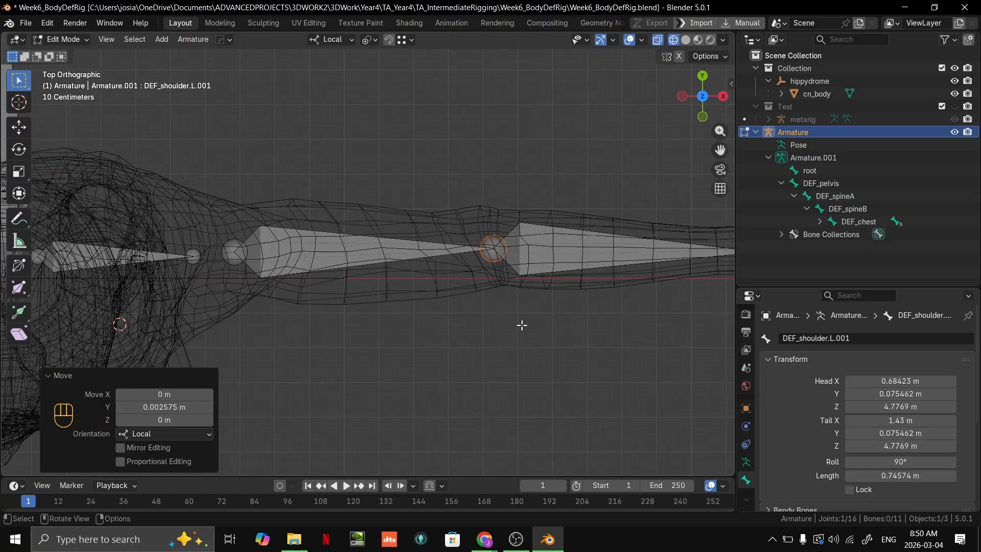
Switch to Object Mode with nothing selected, reselect the armature, and return it to Edit Mode.
key(ctrl+Tab)
click(552, 335)
shift+middle_drag(552, 336, 441, 345)
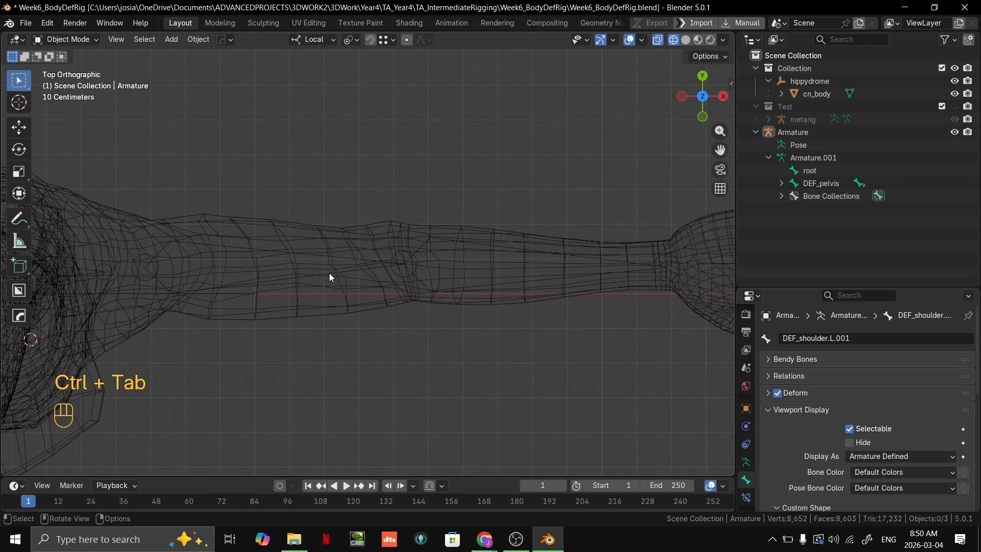
click(396, 269)
click(409, 265)
key(Tab)
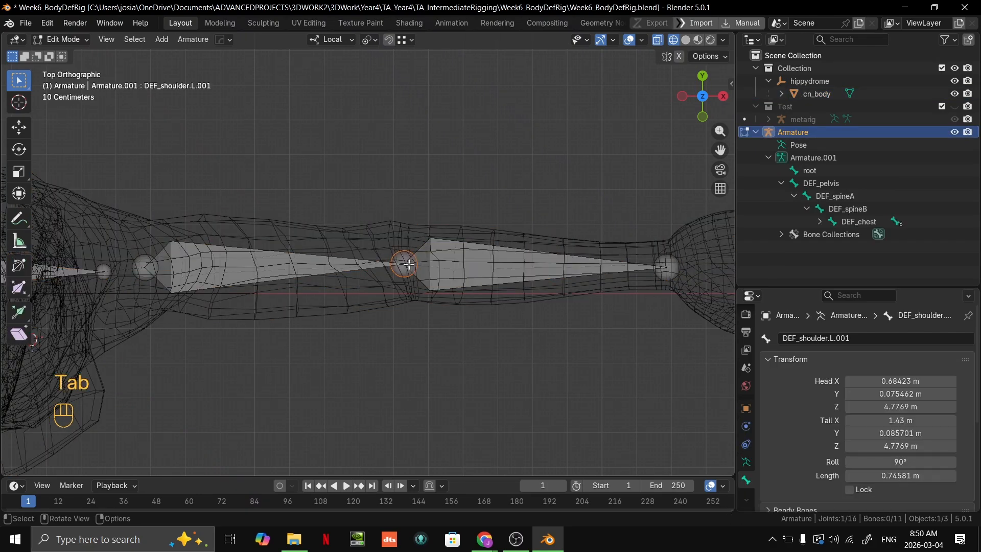
Annotate a straight line from the elbow joint outward behind the arm in the top view, discarding the first stroke.
shift+middle_drag(406, 152, 397, 171)
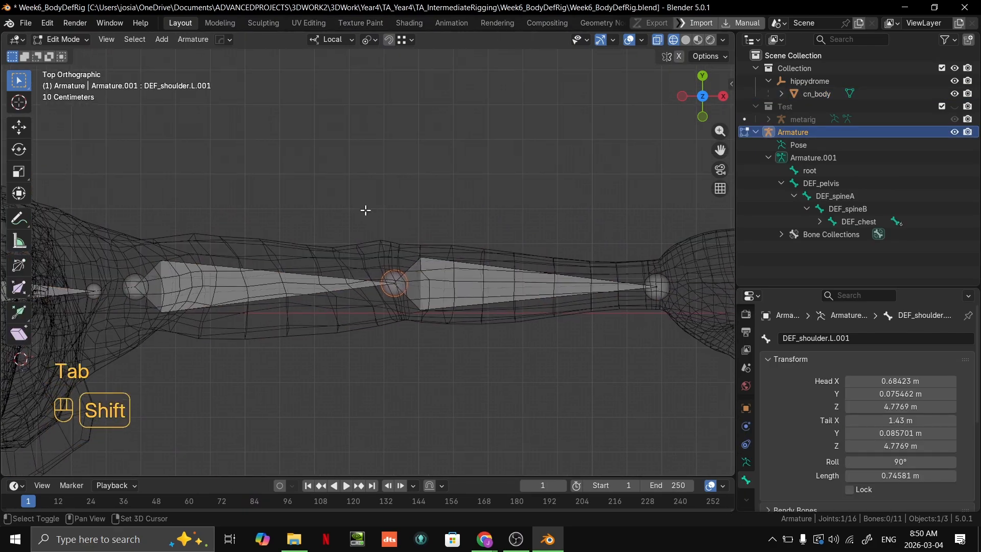
click(18, 219)
drag(391, 247, 392, 261)
key(ctrl+z)
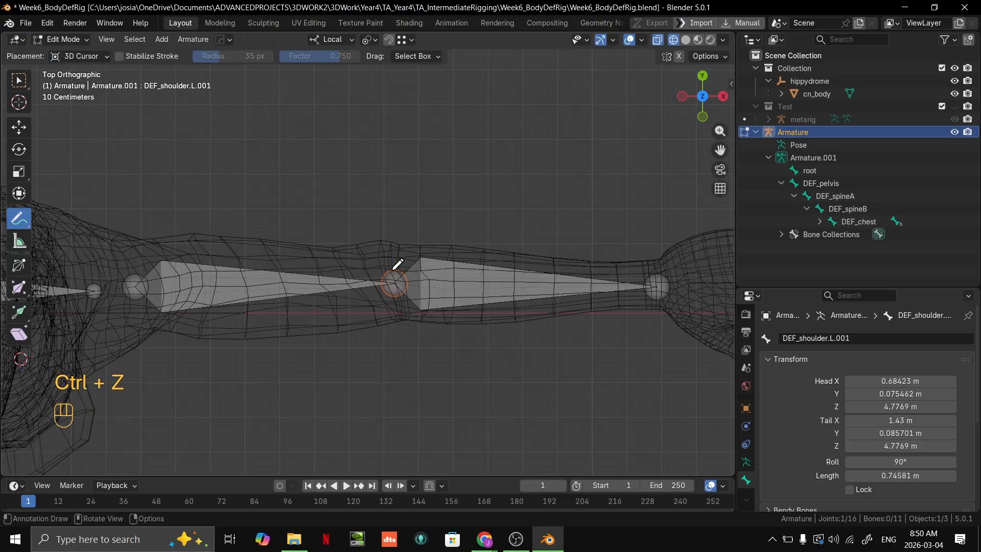
shift+drag(393, 263, 394, 244)
shift+drag(393, 157, 399, 156)
drag(393, 266, 393, 86)
shift+middle_drag(430, 137, 430, 229)
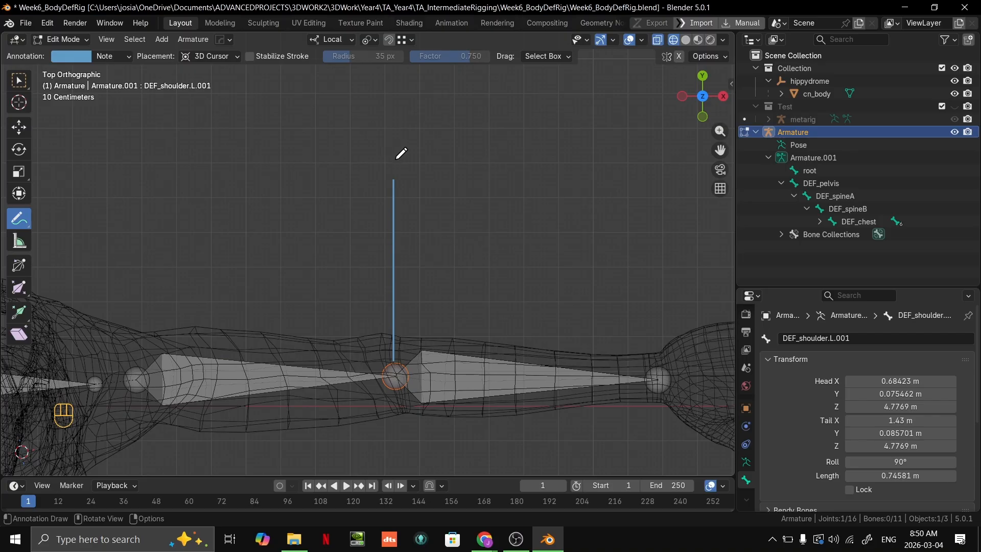
Sketch a small star annotation at the far end of the line behind the elbow.
drag(385, 154, 401, 162)
mouse_move(383, 119)
mouse_down()
mouse_move(388, 159)
mouse_move(414, 140)
mouse_up()
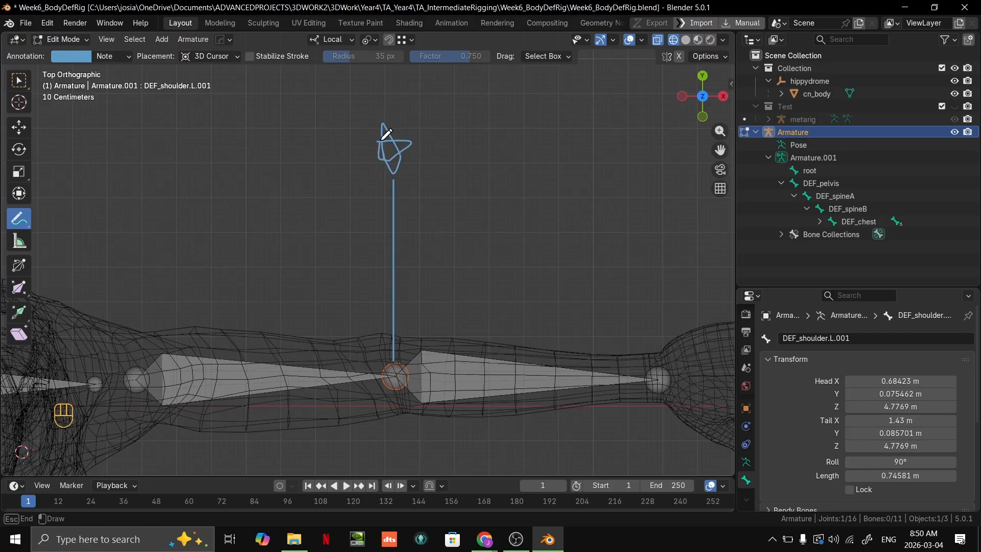
scroll(462, 269, down, 2)
scroll(430, 249, up, 1)
mouse_move(418, 318)
shift+middle_down()
mouse_move(430, 249)
mouse_move(445, 272)
shift+middle_up()
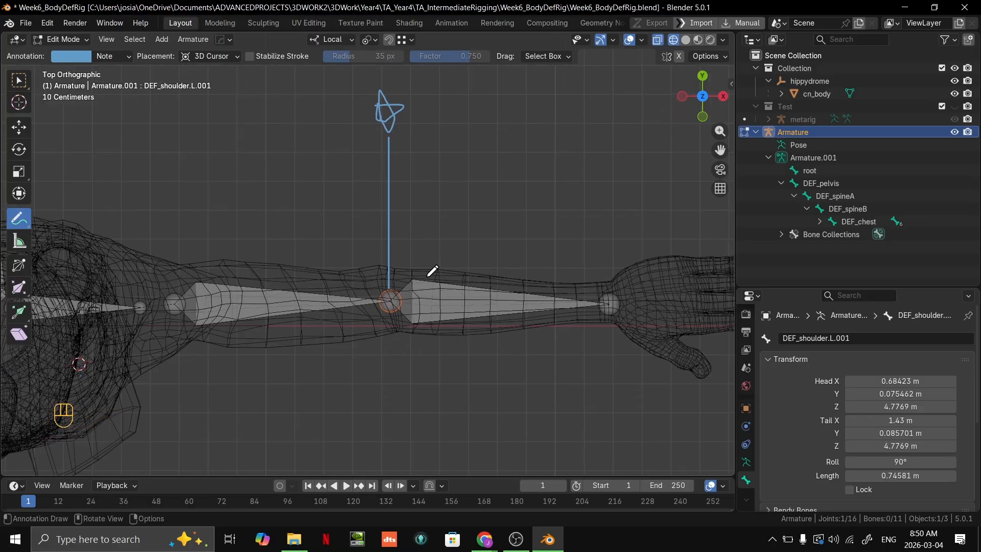
scroll(432, 271, down, 1)
shift+middle_drag(430, 307, 422, 351)
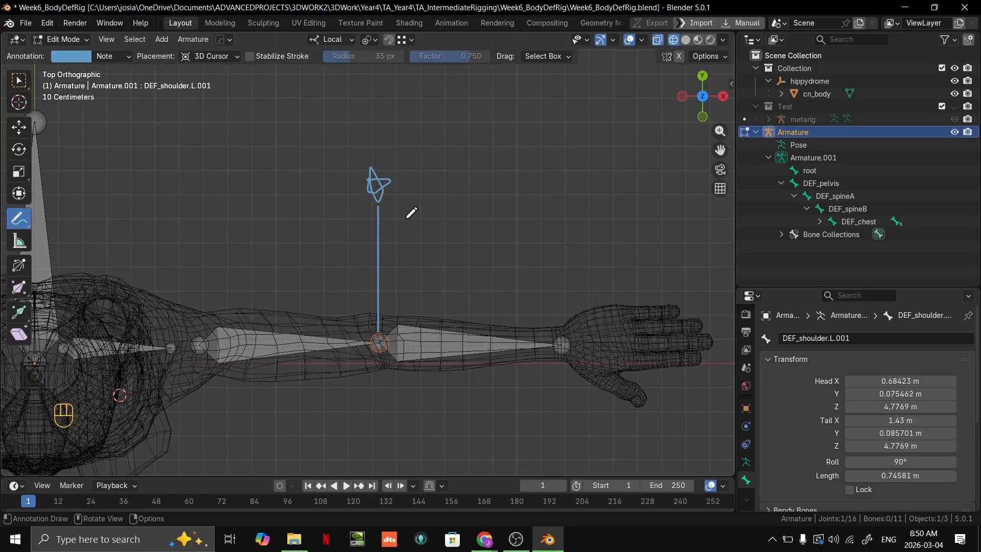
Undo the line and star annotations behind the elbow, redoing the one step undone too far.
key(ctrl+z)
key(ctrl+z)
key(ctrl+z)
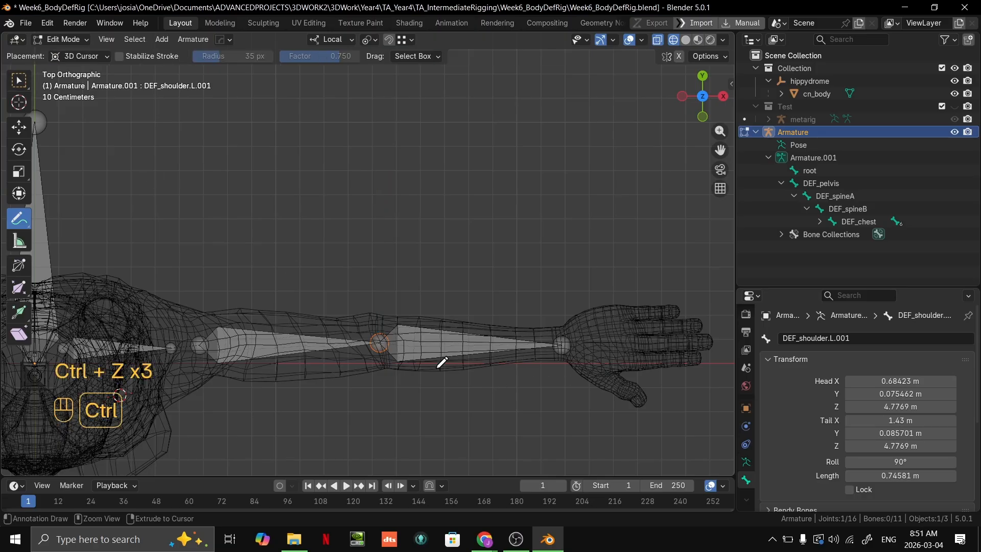
key(ctrl+z)
key(ctrl+shift+z)
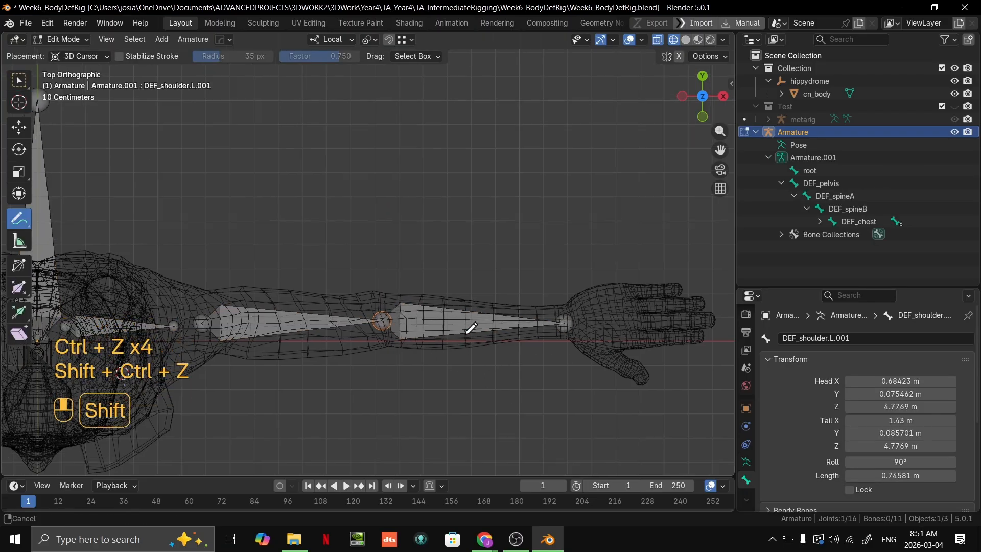
Switch to Object Mode, reselect the armature, return it to Edit Mode and activate the Select Box tool.
scroll(468, 328, up, 2)
key(ctrl+Tab)
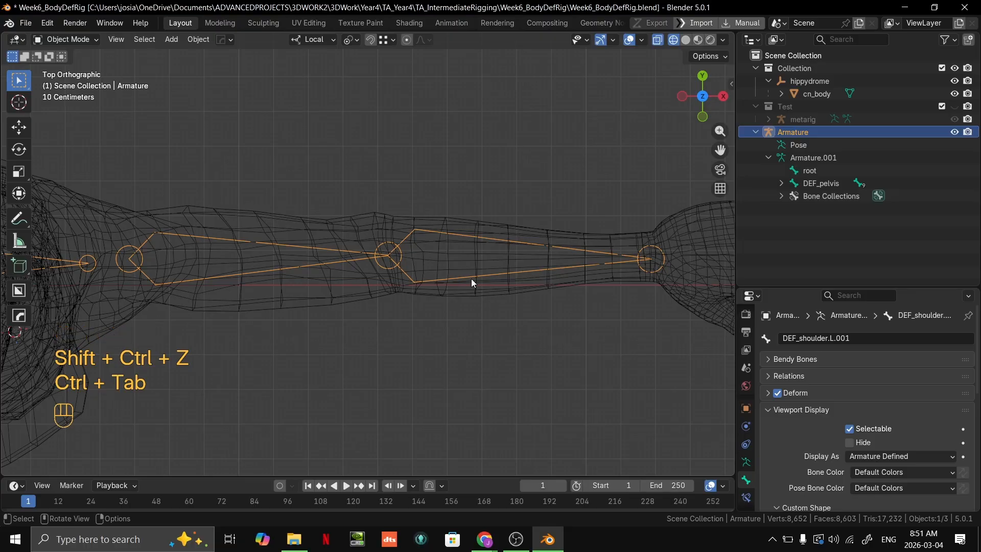
click(486, 315)
click(465, 275)
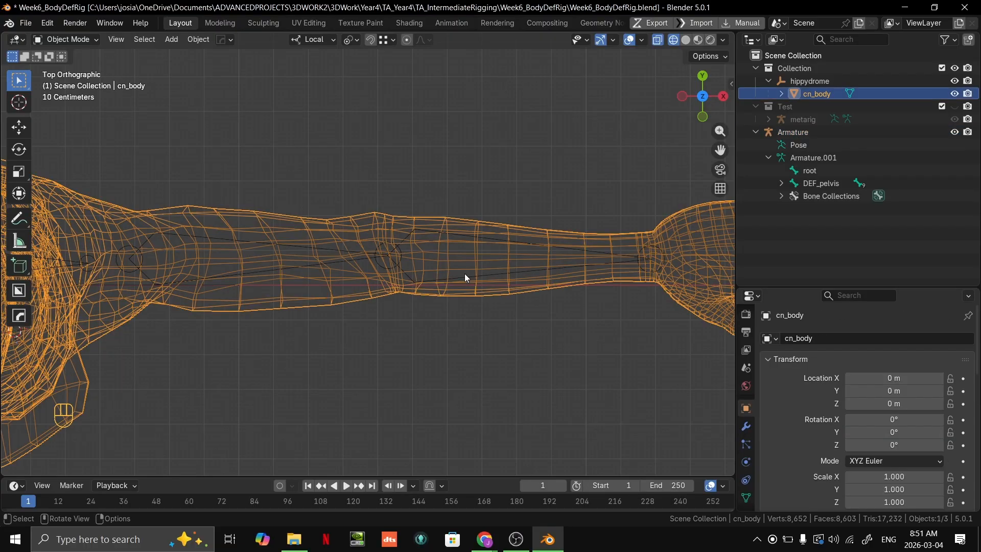
click(464, 278)
key(Tab)
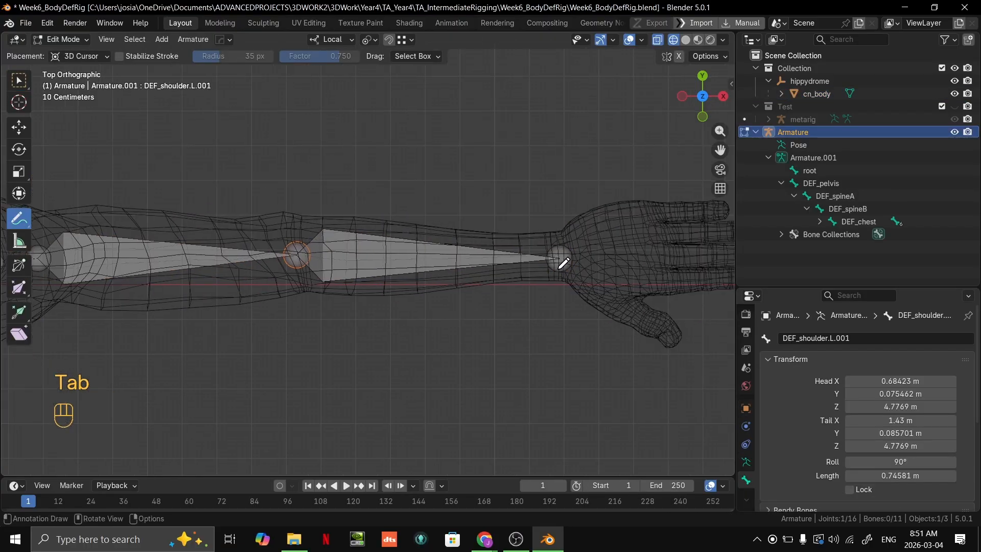
click(17, 79)
Examine the left arm bones inside the mesh from the top and from oblique angles.
shift+middle_drag(343, 282, 501, 273)
scroll(329, 255, down, 2)
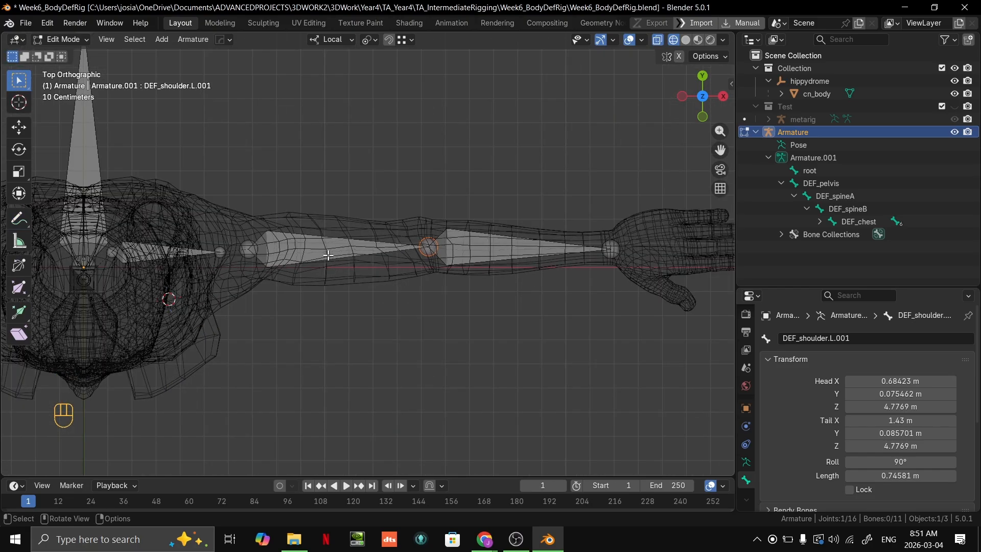
mouse_move(328, 255)
middle_down()
mouse_move(363, 222)
mouse_move(376, 116)
mouse_move(259, 138)
mouse_move(414, 191)
middle_up()
shift+middle_drag(414, 191, 305, 205)
key(KP_7)
shift+middle_drag(471, 279, 557, 233)
scroll(394, 288, up, 2)
scroll(389, 286, down, 1)
scroll(388, 286, down, 1)
Rename the left upper arm bone, the first child of DEF_shoulder.L, as DEF_upperArm.L.
click(388, 289)
scroll(531, 254, down, 4)
scroll(416, 311, up, 4)
shift+middle_drag(515, 263, 597, 189)
scroll(411, 245, up, 1)
scroll(410, 245, up, 3)
scroll(541, 271, up, 3)
key(KP_Decimal)
scroll(818, 240, down, 1)
scroll(597, 189, down, 3)
click(878, 249)
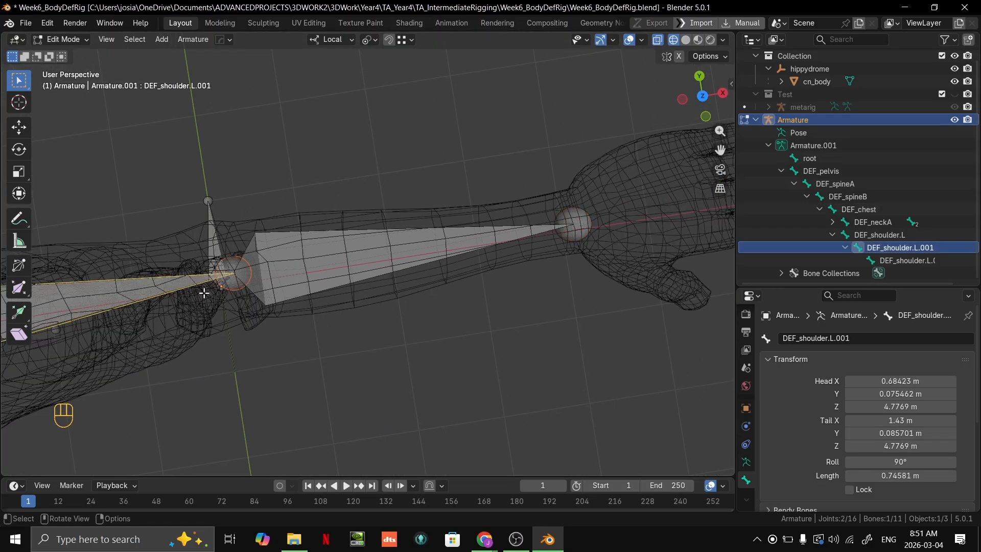
double_click(942, 247)
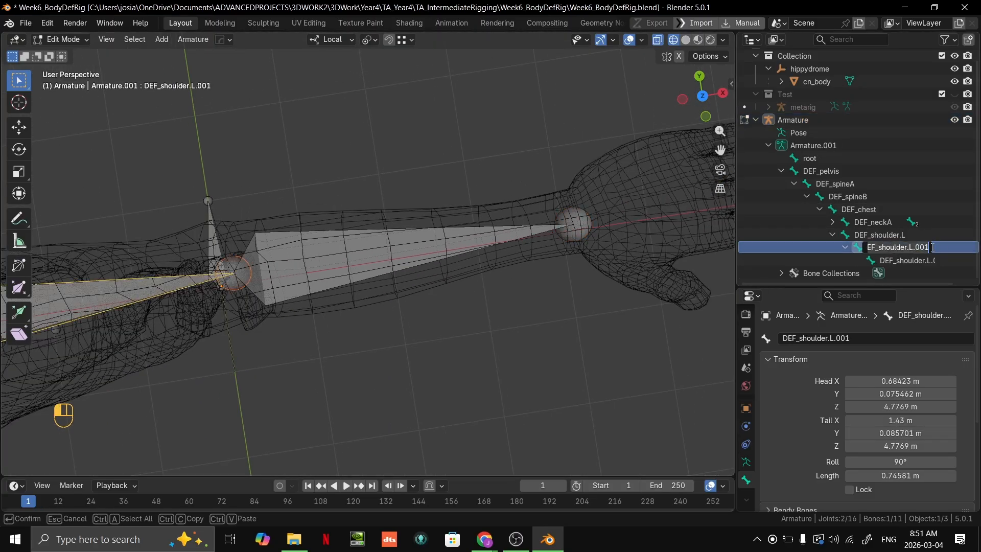
key(BackSpace)
key(BackSpace)
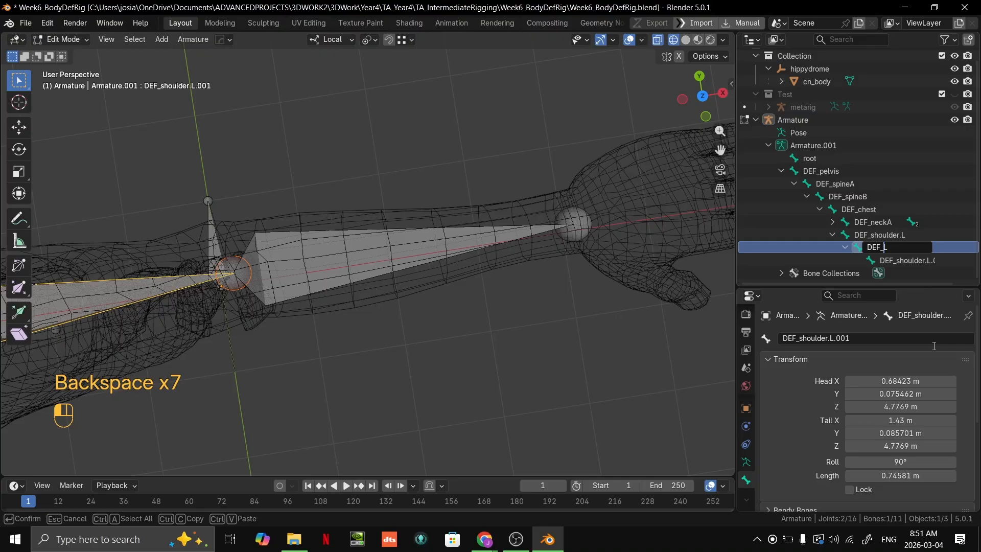
text(upperArm.)
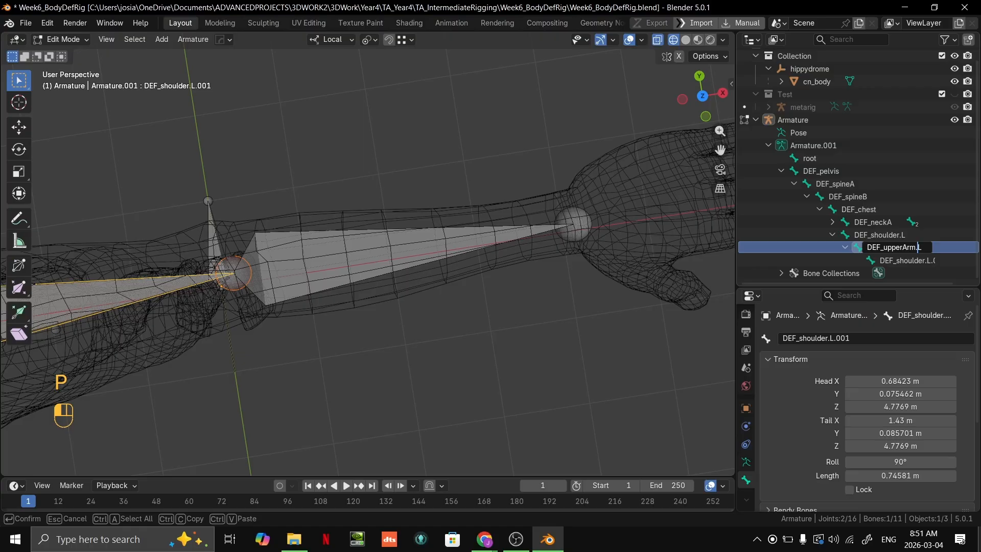
key(Return)
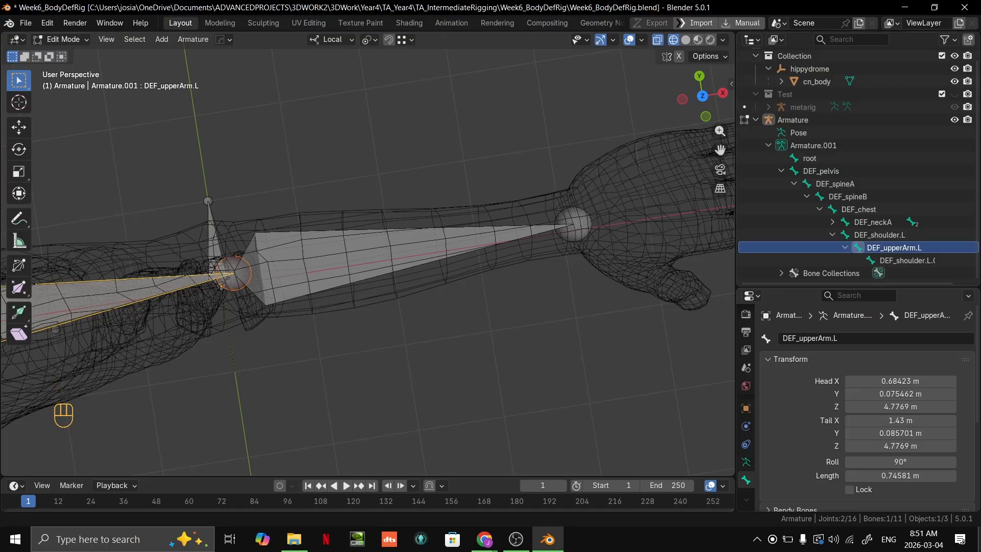
Rename the left forearm bone, the child of DEF_upperArm.L, as DEF_lowerArm.L.
key(KP_7)
shift+middle_drag(401, 217, 524, 206)
scroll(524, 205, down, 4)
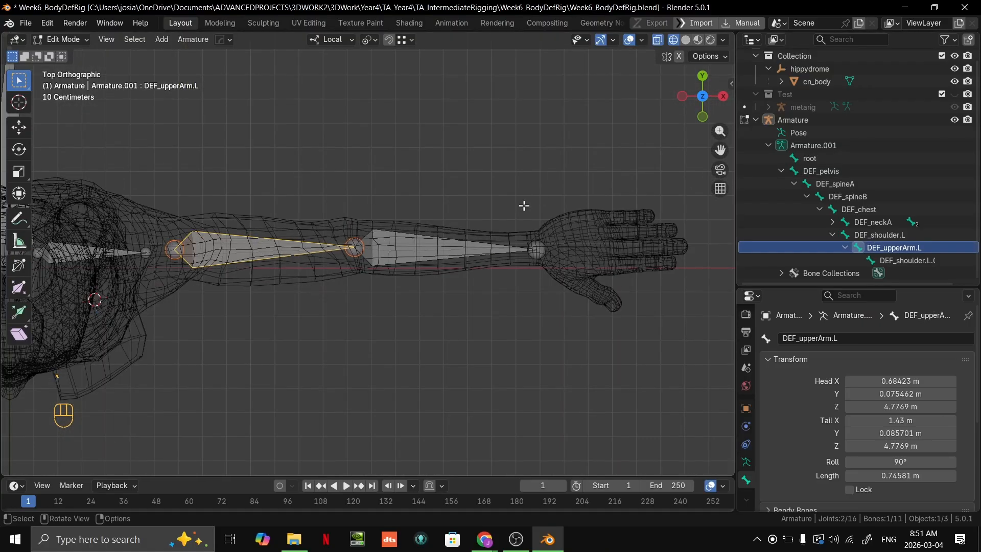
scroll(524, 206, up, 2)
middle_drag(914, 261, 846, 196)
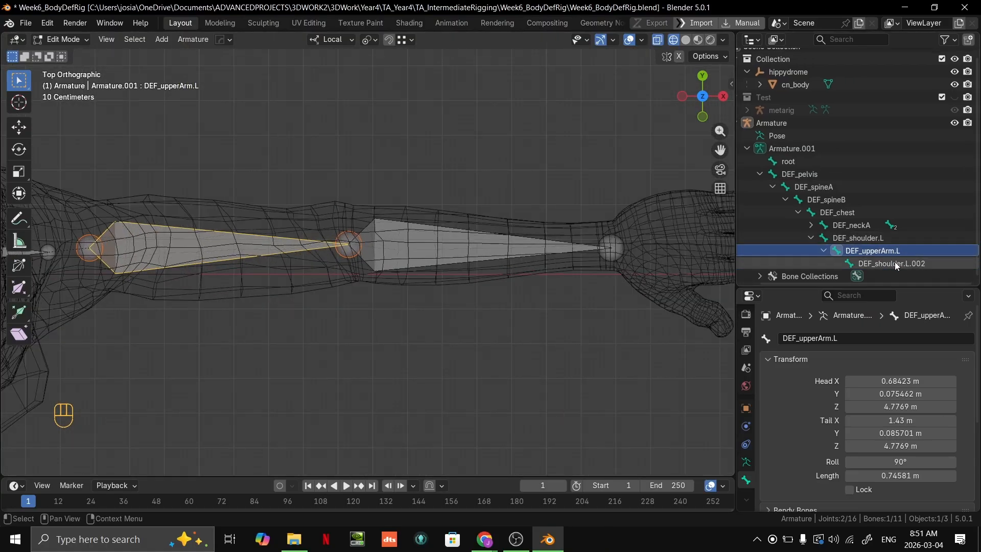
double_click(895, 263)
drag(928, 263, 870, 272)
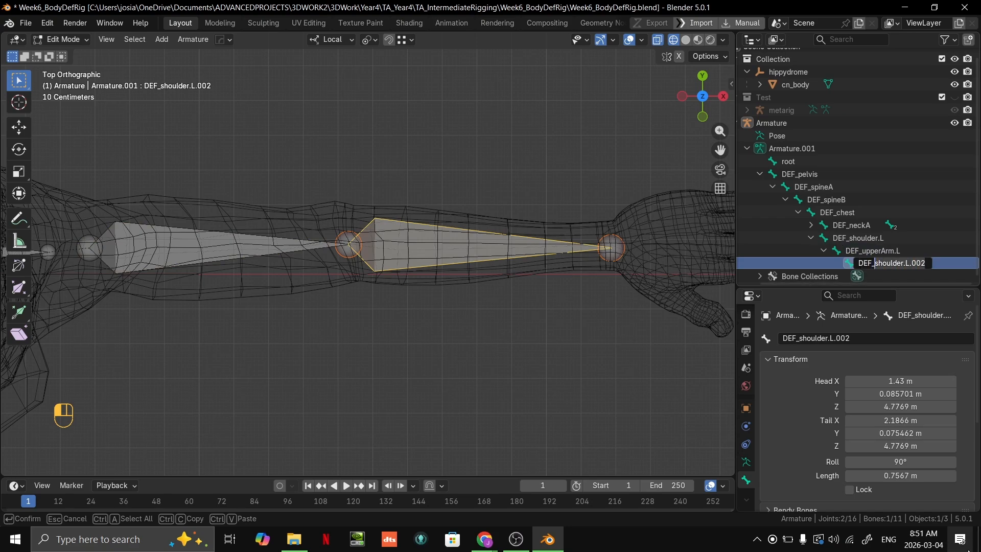
key(shift+End)
key(Delete)
text(lowerAr)
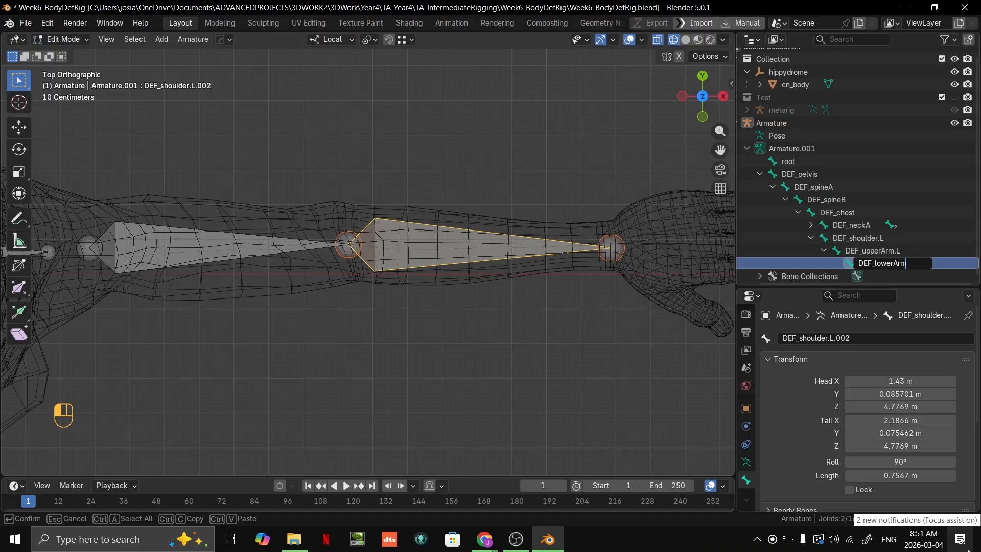
text(m.L)
key(Return)
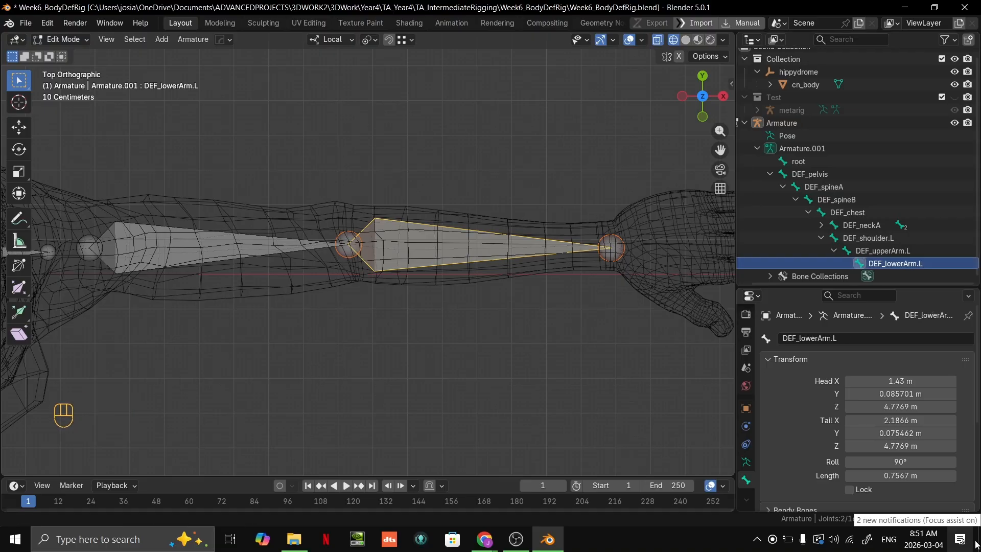
Extrude a hand bone about 0.27 m along the local X axis from the wrist joint of DEF_lowerArm.L in the top view.
scroll(591, 290, up, 2)
key(grave)
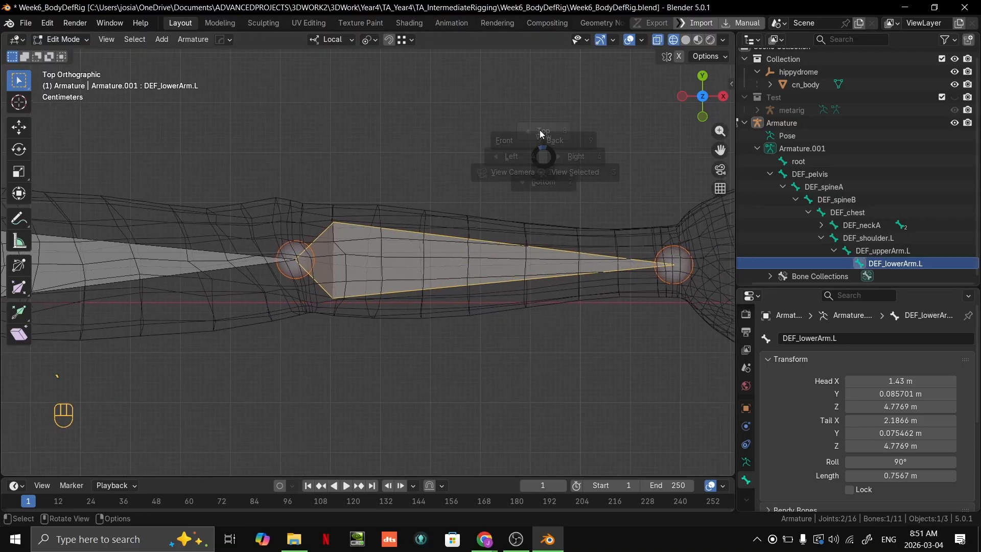
shift+middle_drag(532, 287, 494, 261)
scroll(554, 259, down, 2)
shift+middle_drag(554, 257, 405, 290)
click(501, 255)
scroll(409, 289, up, 3)
shift+middle_drag(383, 321, 516, 339)
scroll(517, 332, down, 2)
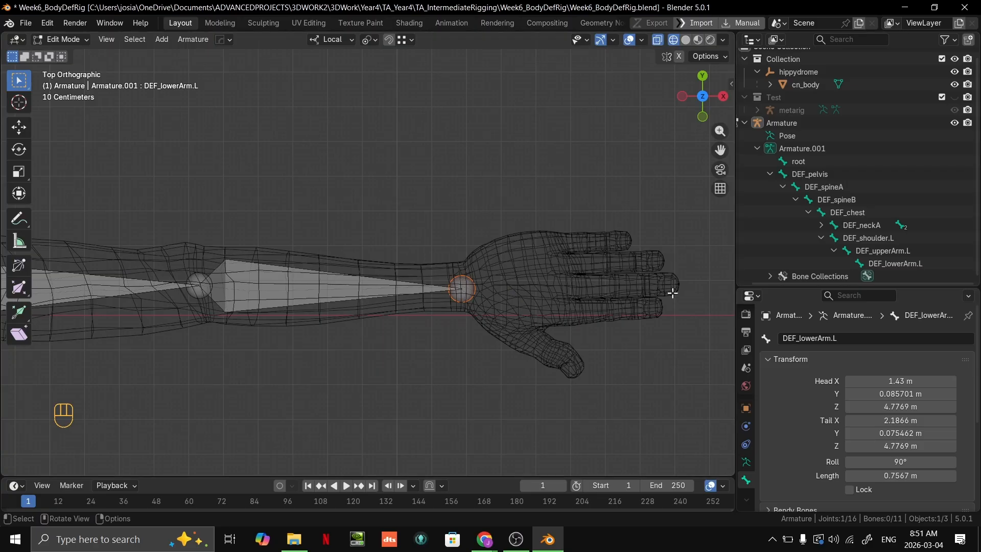
shift+middle_drag(501, 294, 445, 272)
scroll(445, 272, up, 2)
key(e)
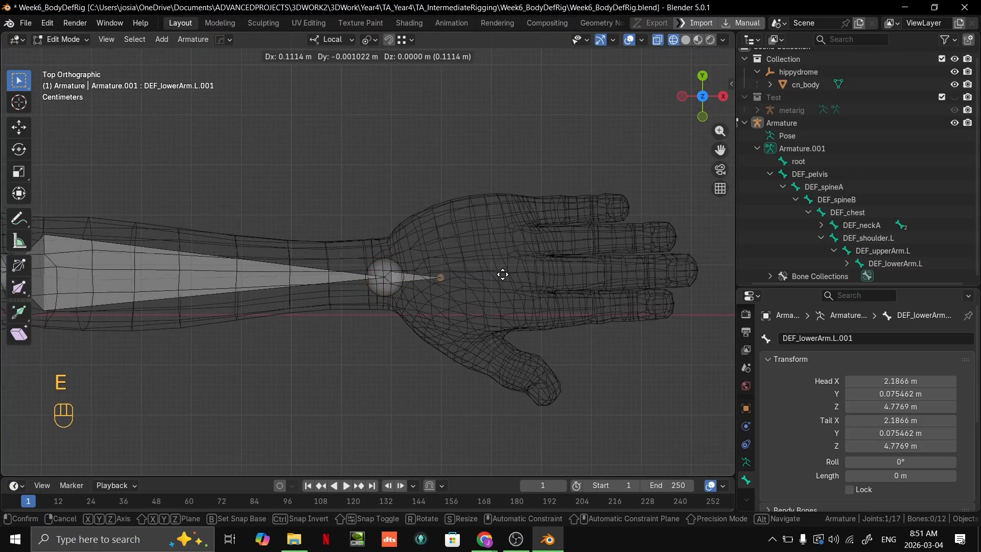
key(x)
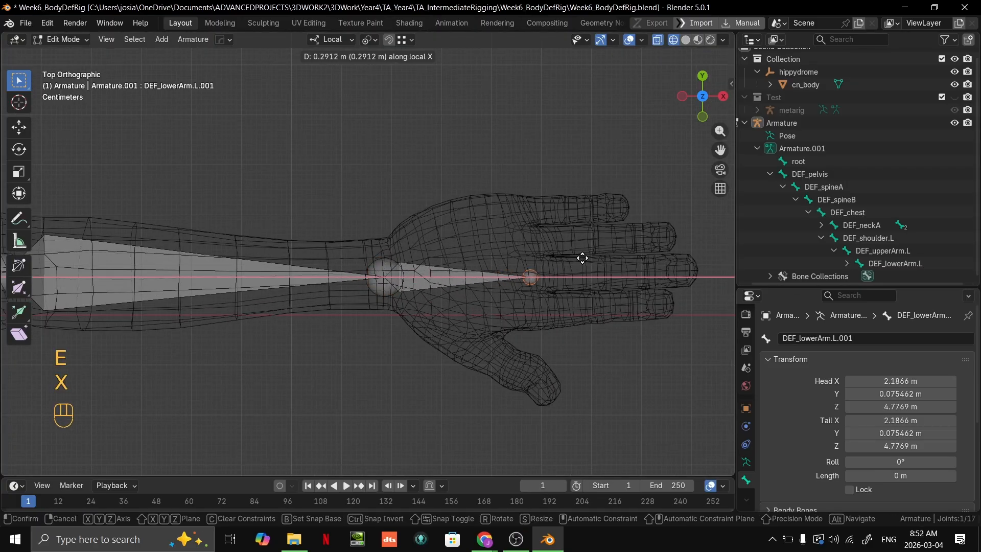
click(574, 258)
scroll(571, 258, up, 3)
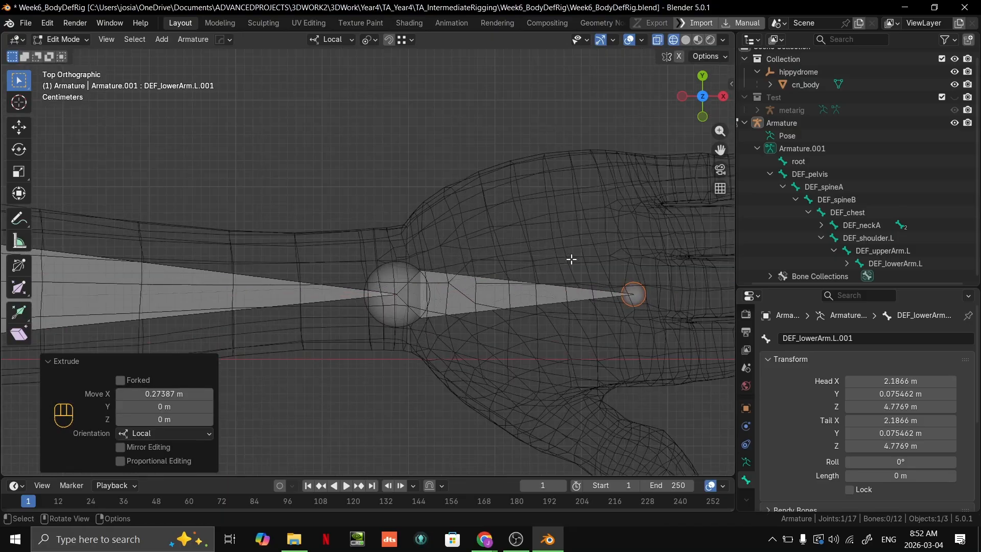
shift+middle_drag(572, 258, 447, 233)
key(g)
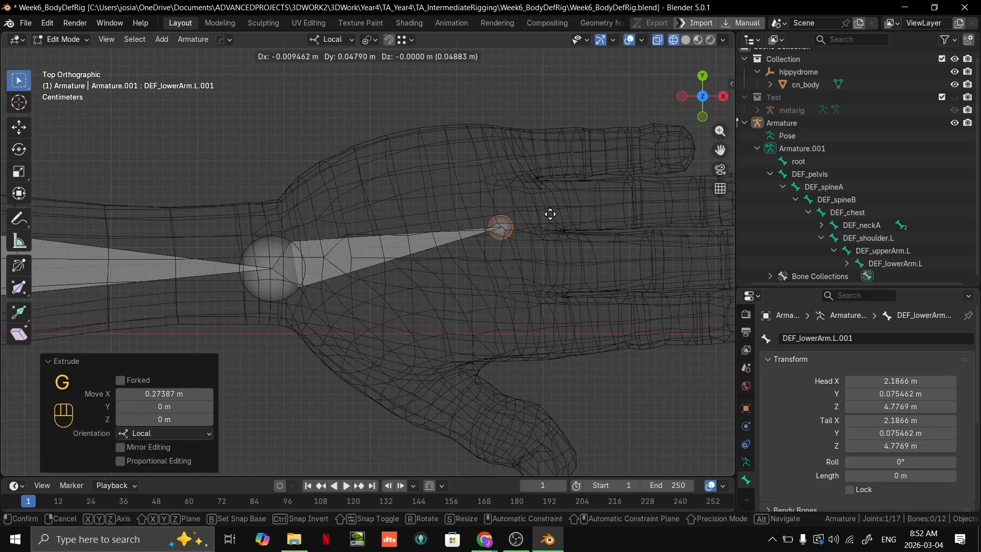
right_click(550, 214)
Select the new hand bone and examine its placement at the wrist against the mesh from above.
scroll(531, 240, down, 2)
shift+middle_drag(468, 260, 516, 252)
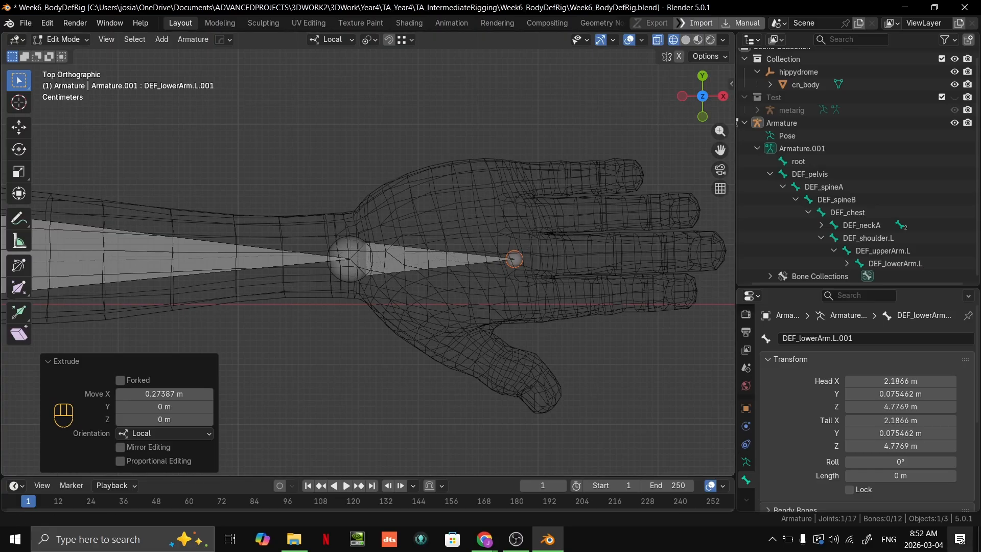
scroll(357, 281, up, 6)
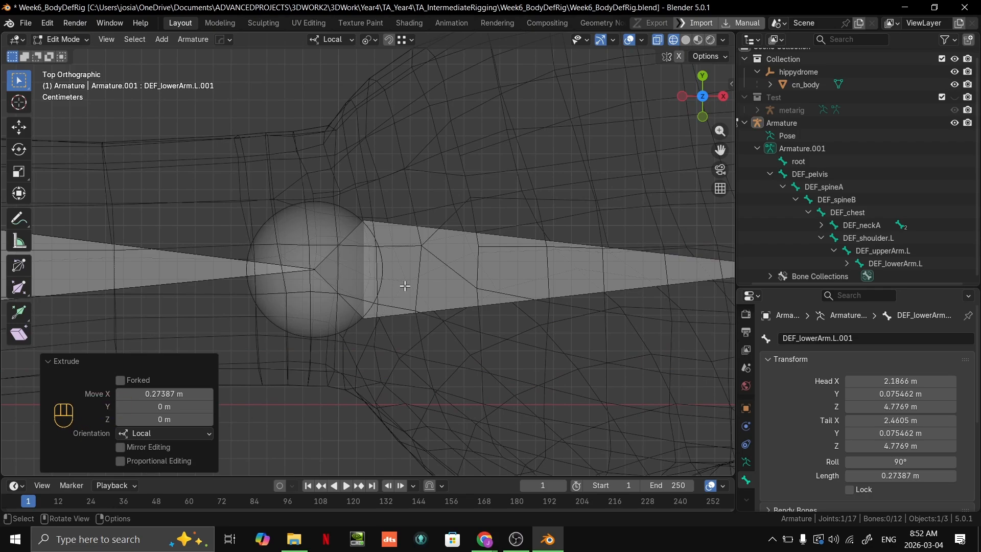
click(425, 270)
scroll(430, 286, down, 6)
scroll(311, 287, up, 8)
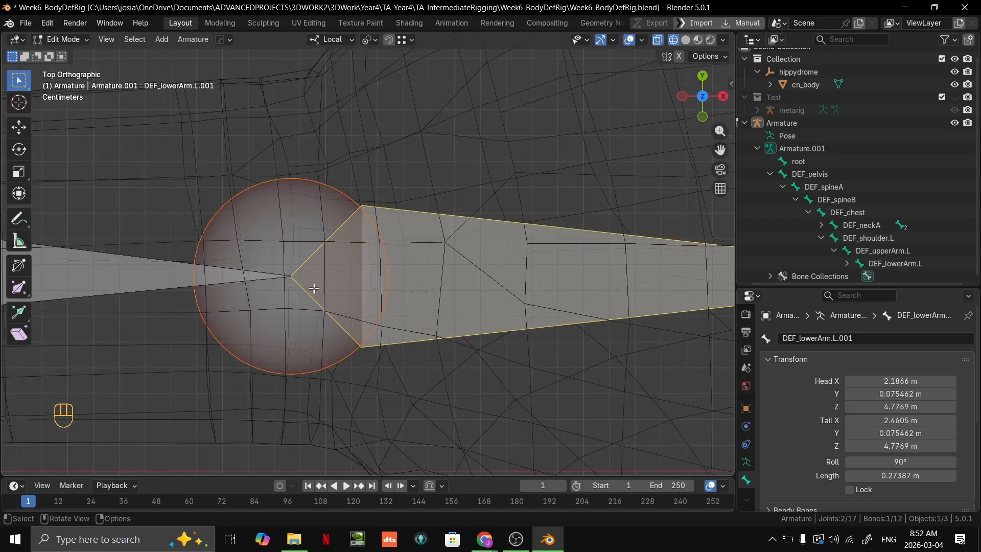
scroll(346, 282, down, 2)
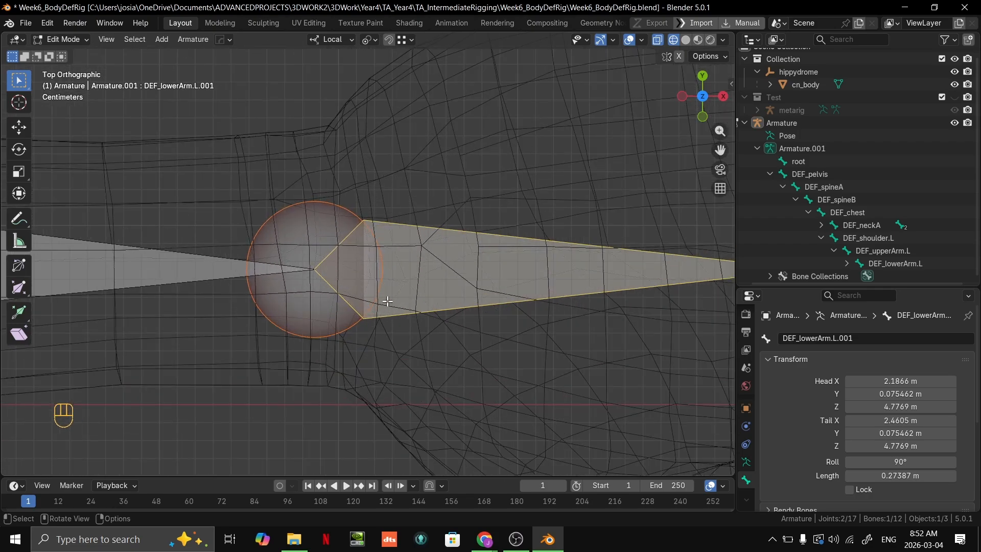
scroll(388, 301, down, 5)
scroll(439, 297, up, 4)
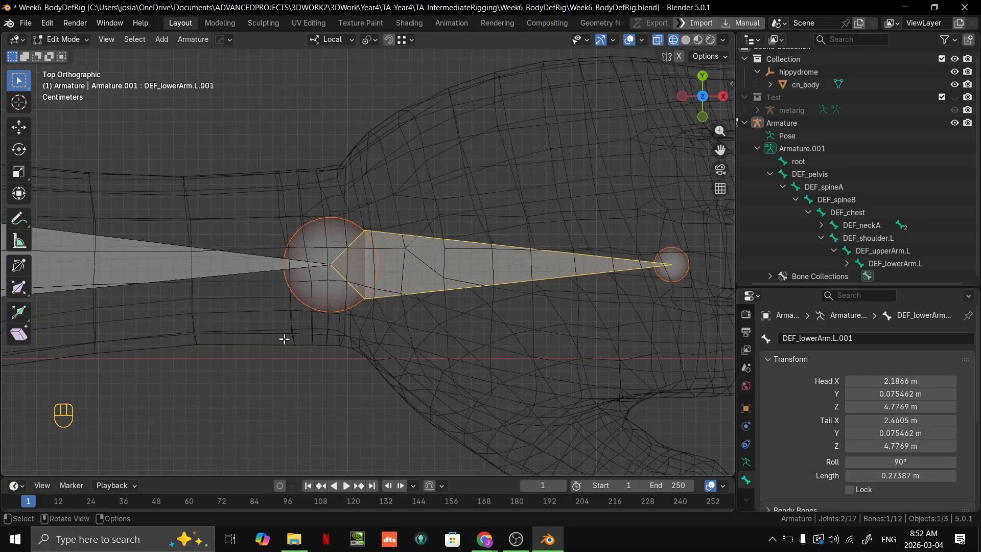
scroll(438, 290, down, 5)
Enter and leave Edit Mode on the body mesh, reselect the armature and return it to Edit Mode.
key(ctrl+Tab)
scroll(428, 295, down, 2)
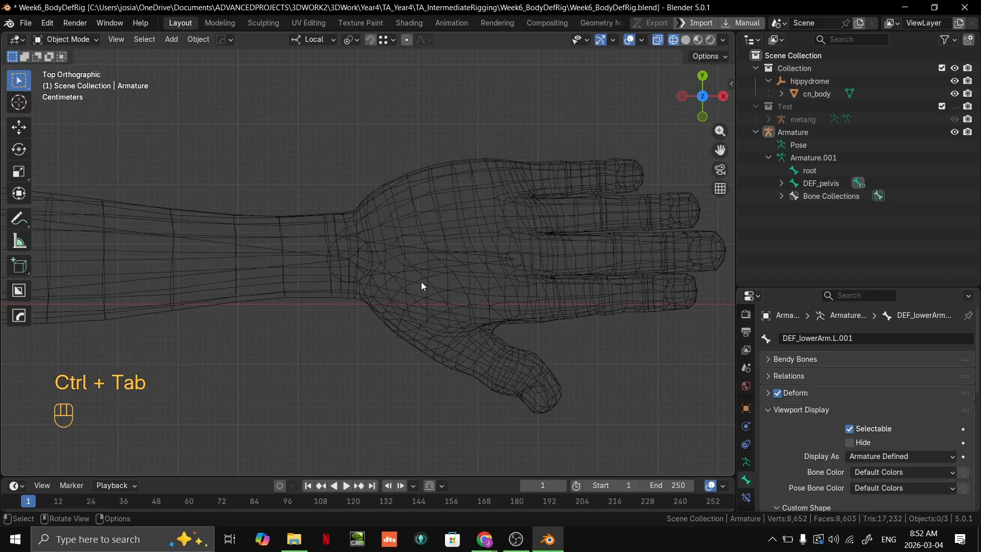
middle_drag(421, 282, 381, 310)
click(383, 308)
key(Tab)
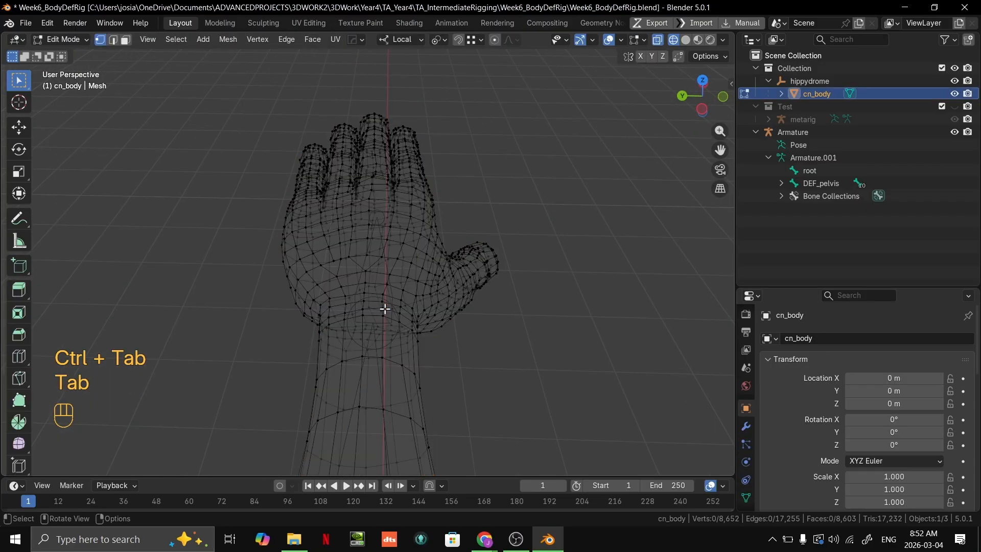
key(Tab)
key(ctrl+Tab)
click(318, 323)
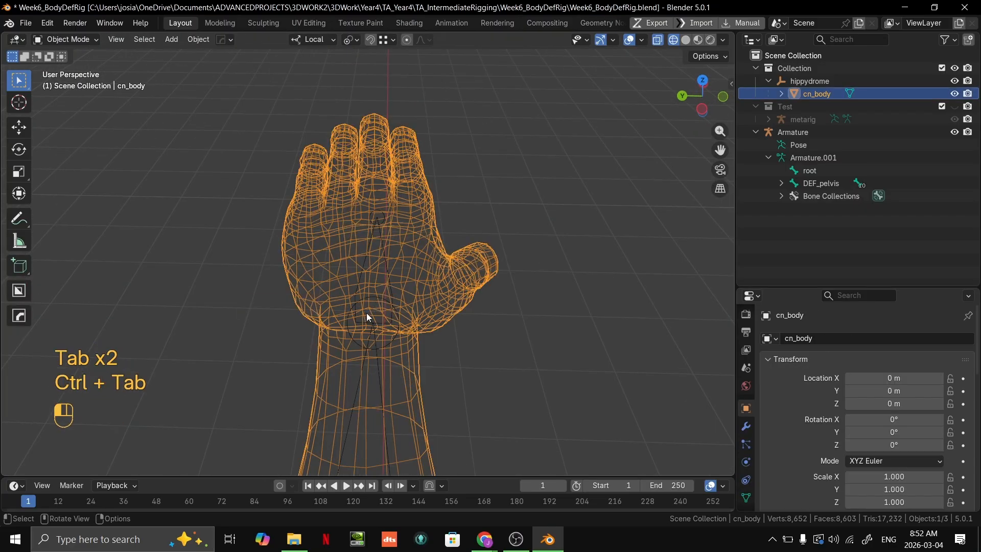
click(377, 298)
key(Tab)
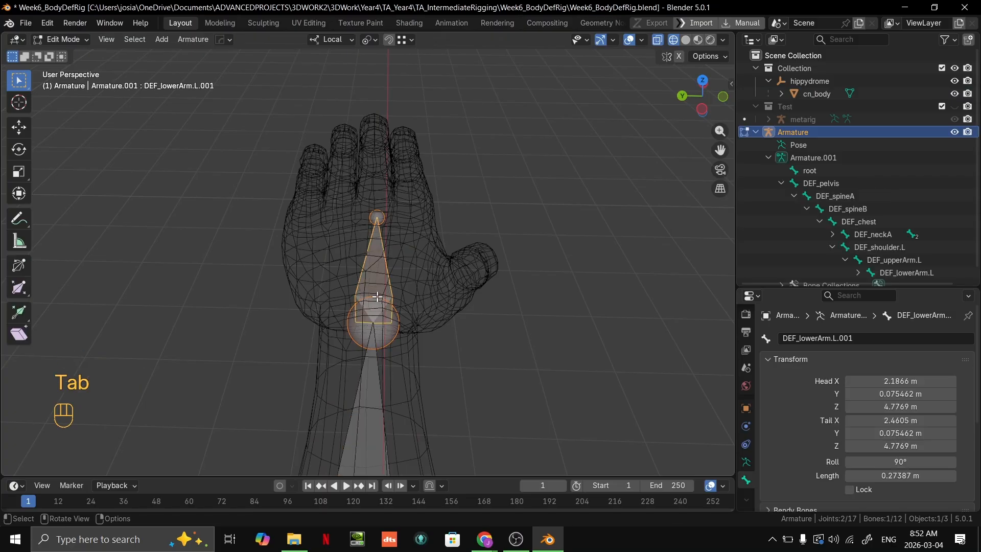
Try rotating the left forearm bone and the hand bone in Pose Mode, twisting the hand about its local Y axis.
key(ctrl+Tab)
click(409, 369)
key(r)
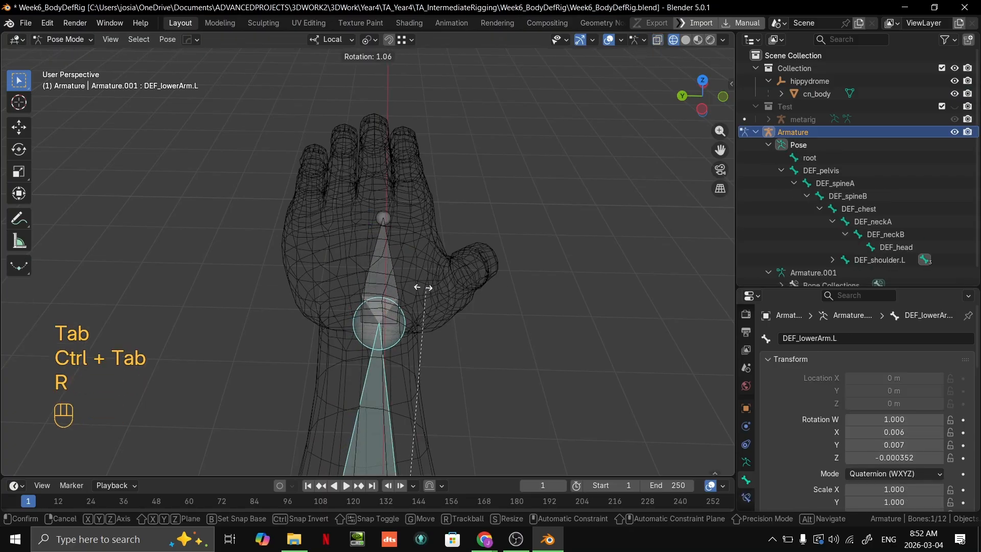
right_click(400, 289)
key(r)
key(x)
key(y)
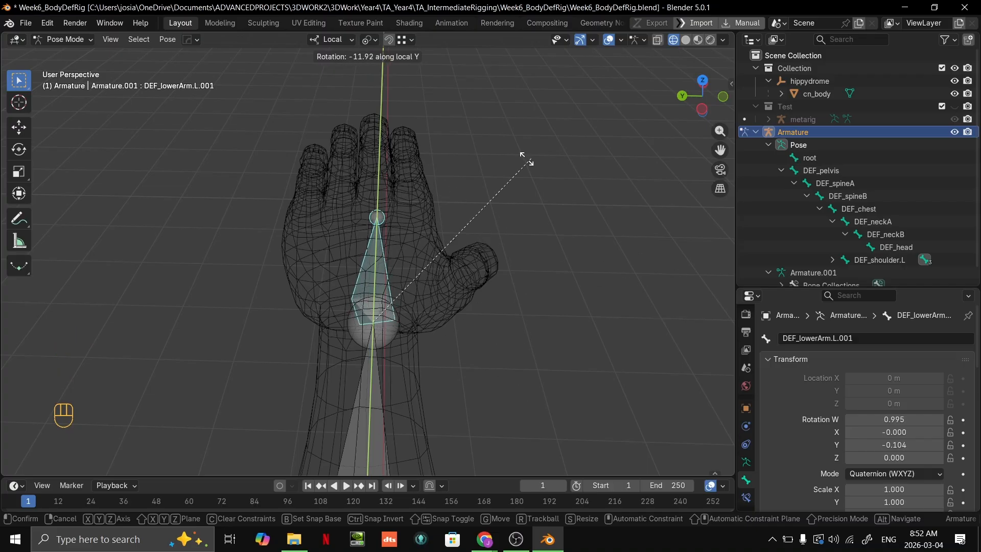
right_click(581, 323)
Switch to Object Mode, reselect the armature and view the hand from the top.
key(ctrl+Tab)
middle_drag(415, 189, 426, 223)
click(428, 224)
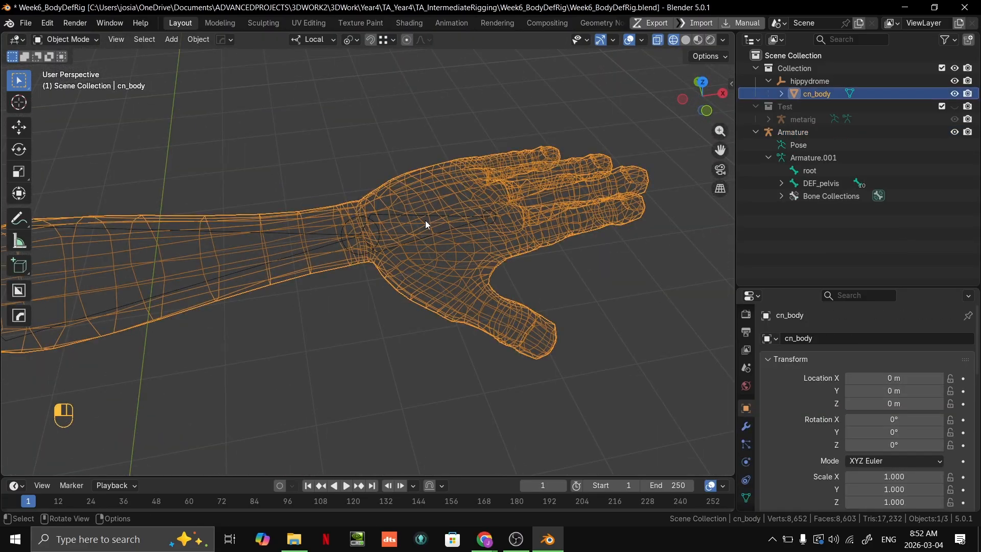
click(425, 215)
key(grave)
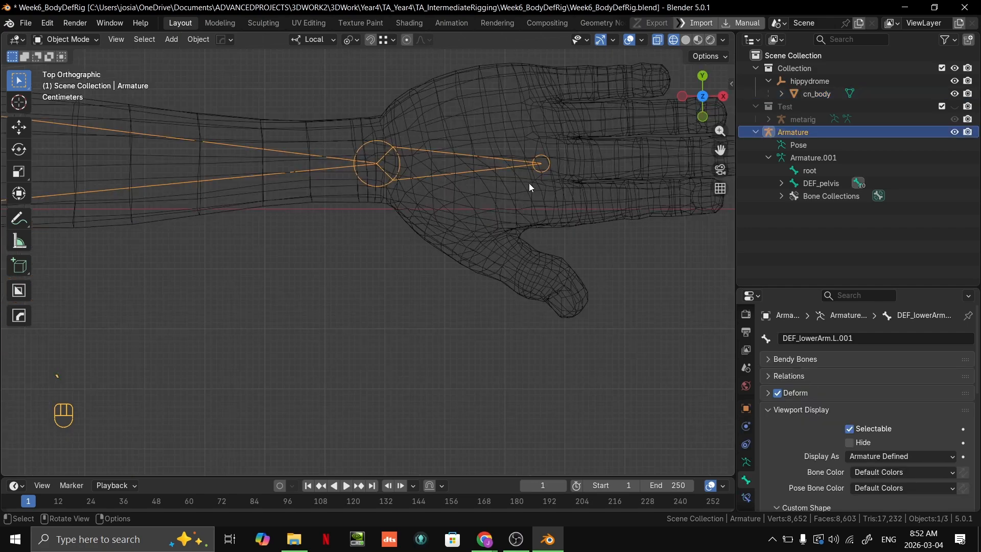
Return the armature to Edit Mode and rename the hand bone as DEF_wrist.L.
key(Tab)
shift+middle_drag(548, 214, 469, 342)
scroll(452, 272, up, 2)
shift+middle_drag(381, 287, 429, 278)
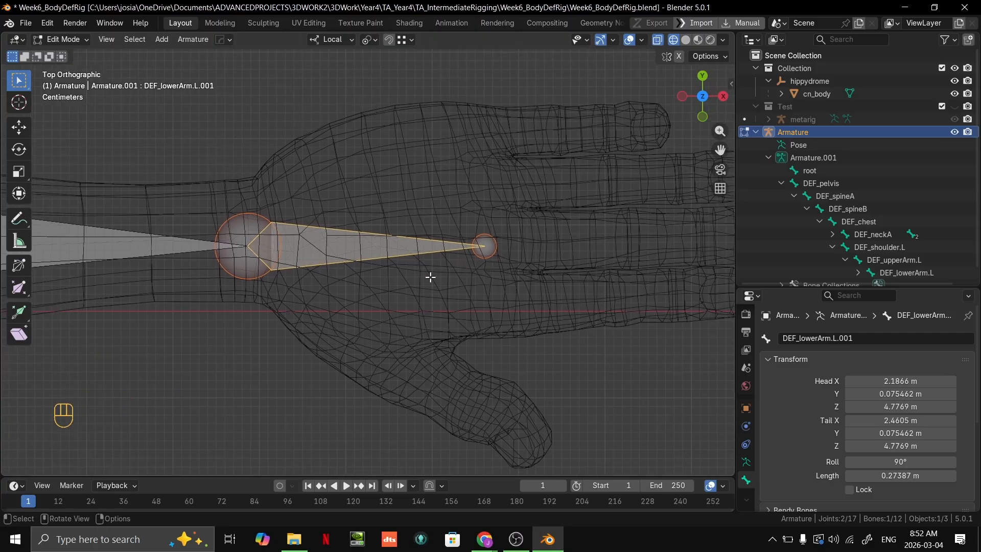
scroll(409, 276, up, 1)
scroll(369, 271, down, 1)
shift+middle_drag(526, 261, 454, 293)
key(period)
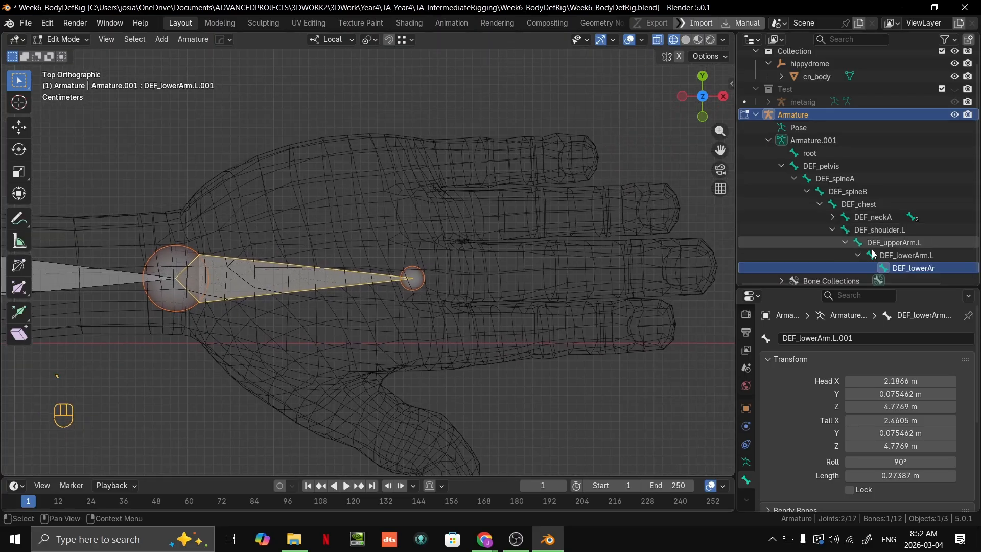
double_click(917, 268)
click(931, 266)
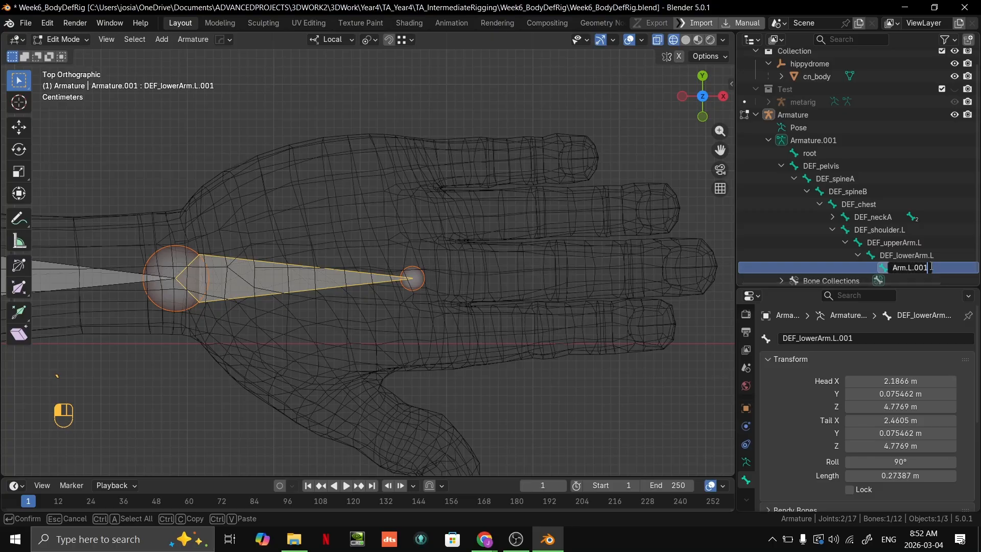
key(BackSpace)
key(BackSpace)
key(BackSpace)
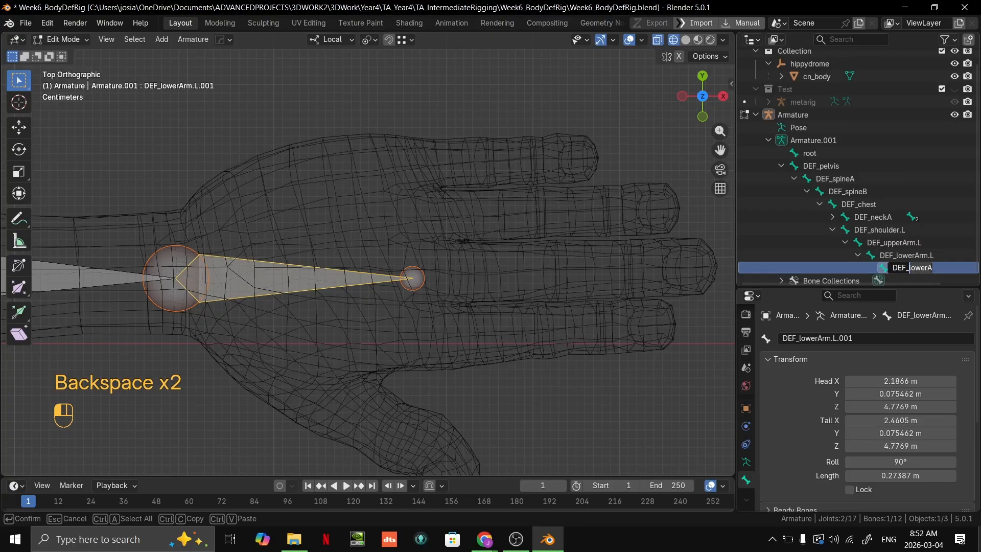
text(w)
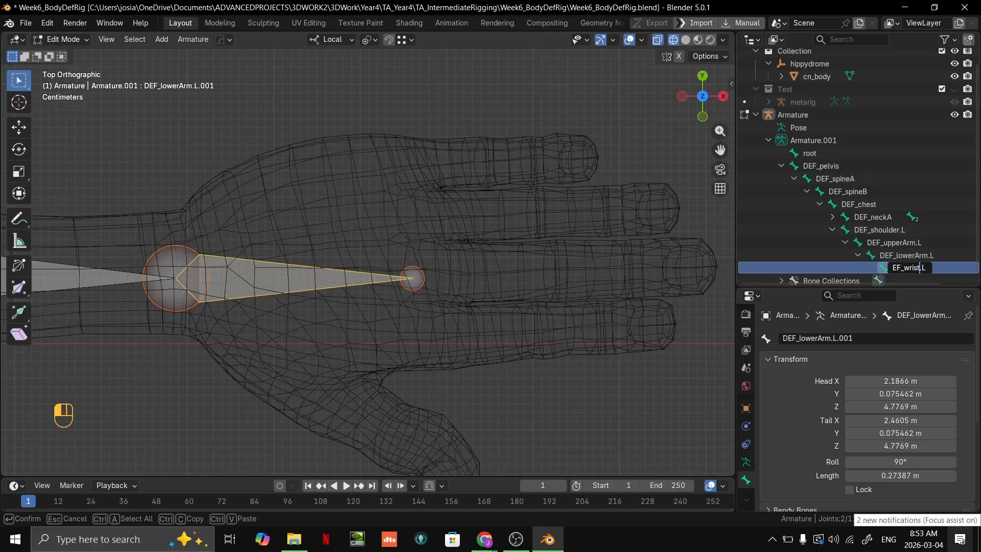
key(Return)
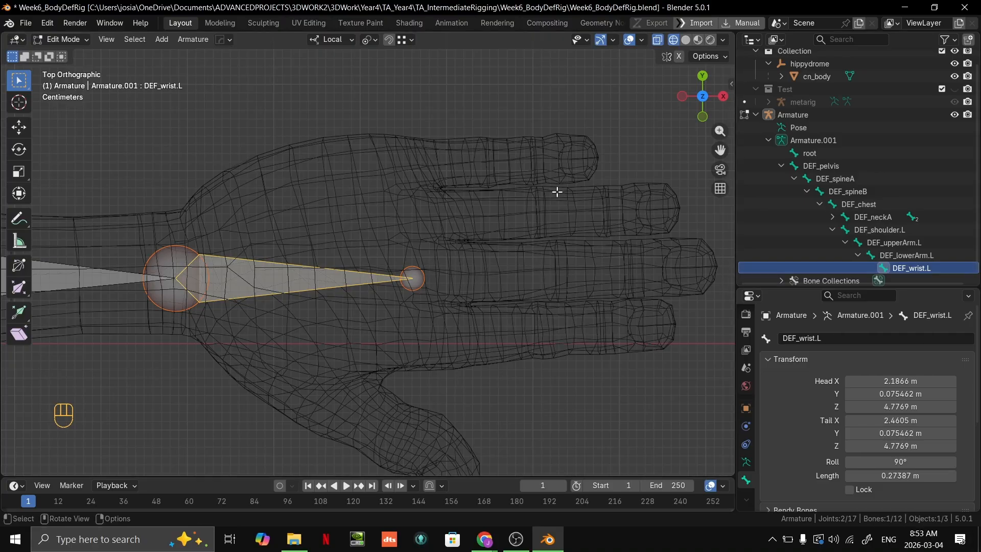
shift+middle_drag(400, 336, 419, 333)
click(338, 274)
shift+middle_drag(446, 277, 382, 293)
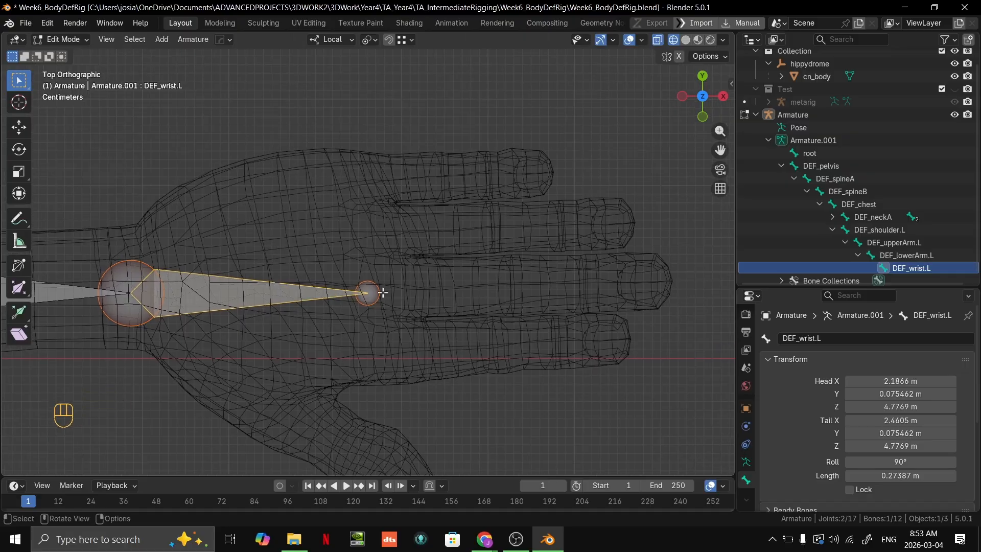
click(378, 295)
shift+middle_drag(283, 311, 324, 311)
scroll(324, 311, down, 1)
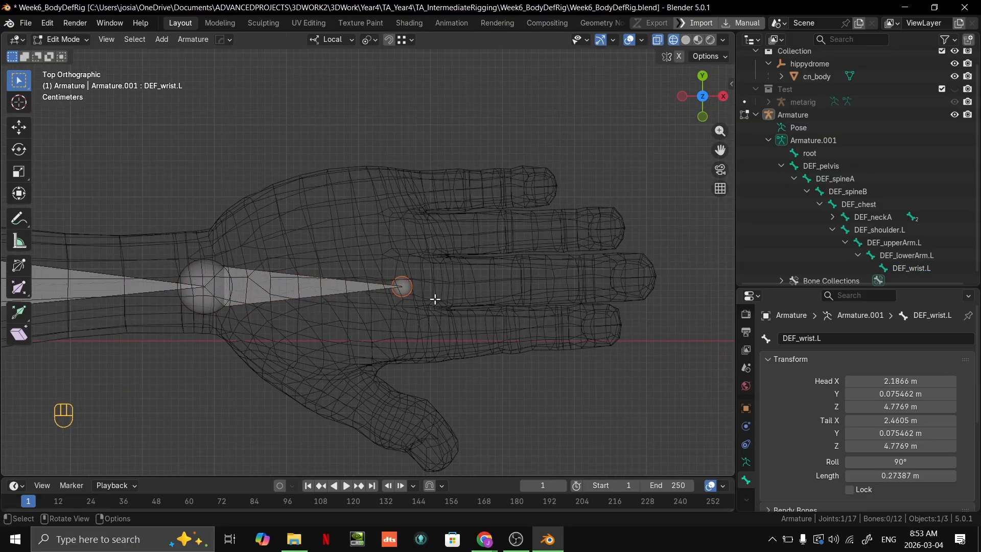
key(e)
key(x)
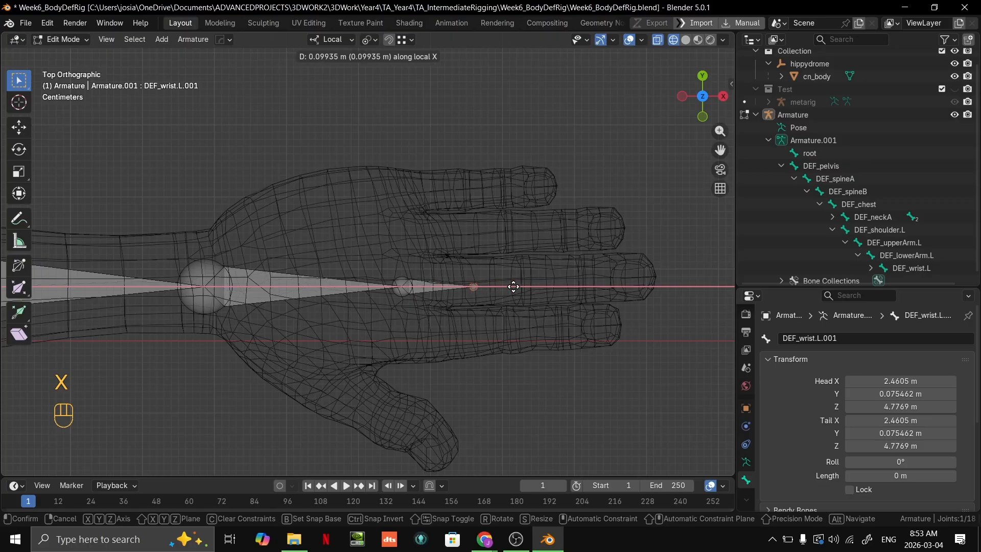
right_click(559, 281)
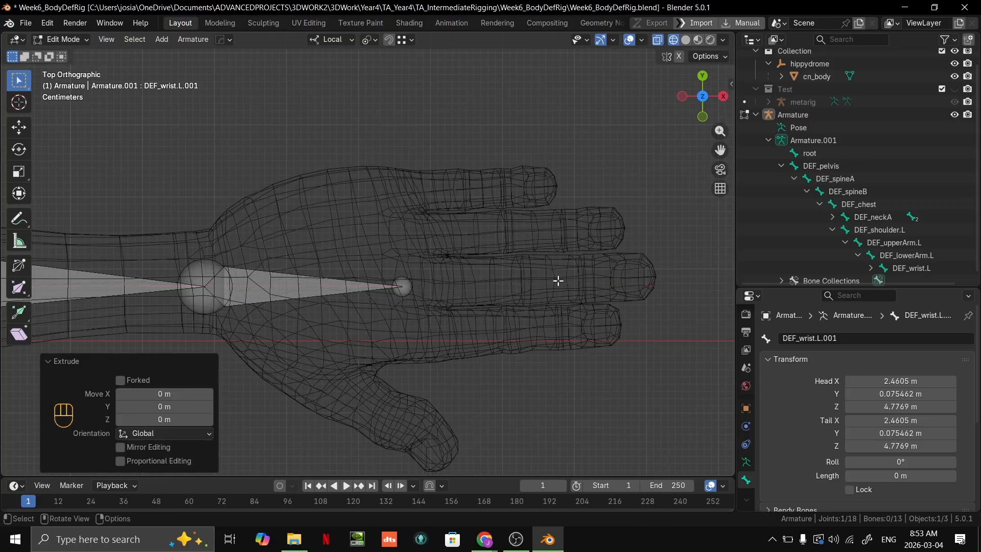
key(ctrl+z)
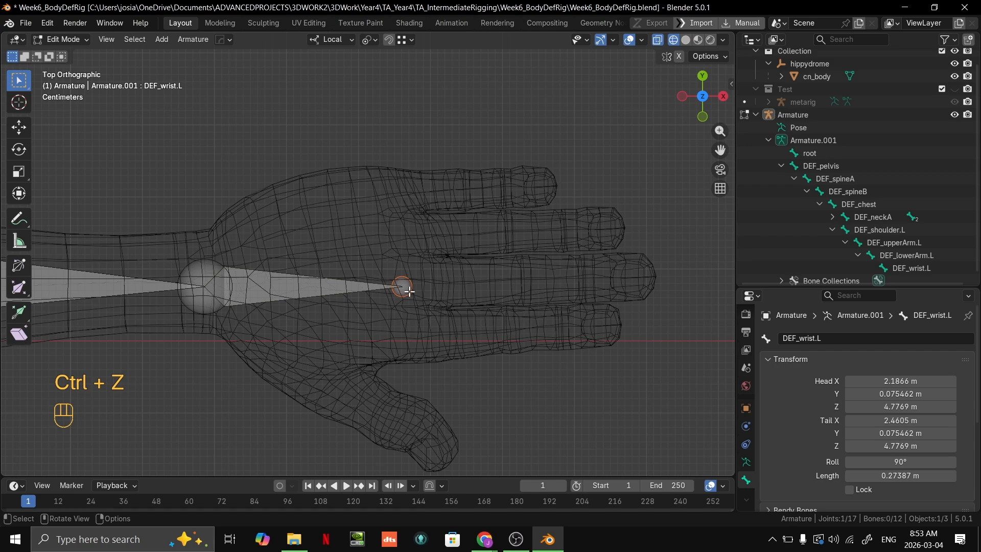
Try extruding a bone about 0.12 m along local X from the wrist bone's tip, and try moving it.
key(e)
key(x)
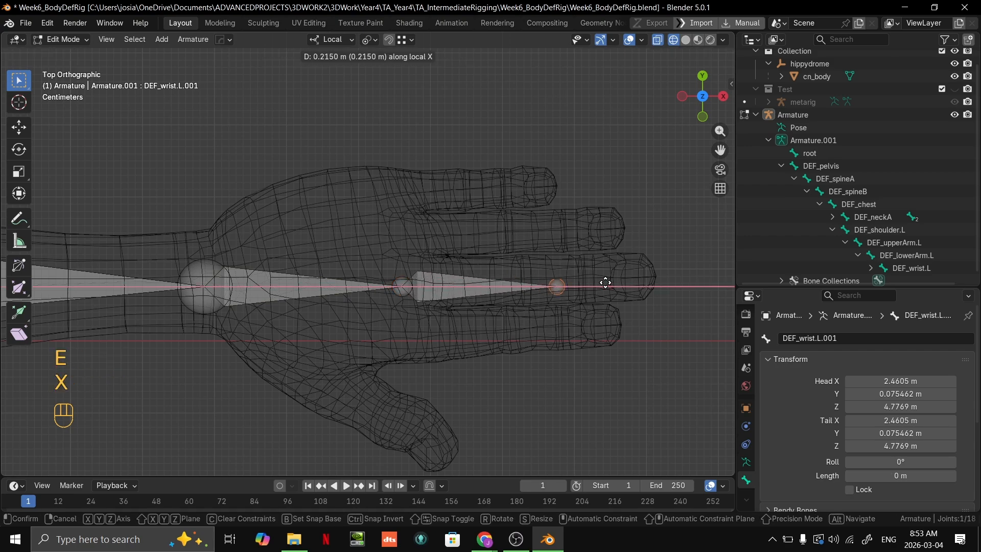
click(521, 295)
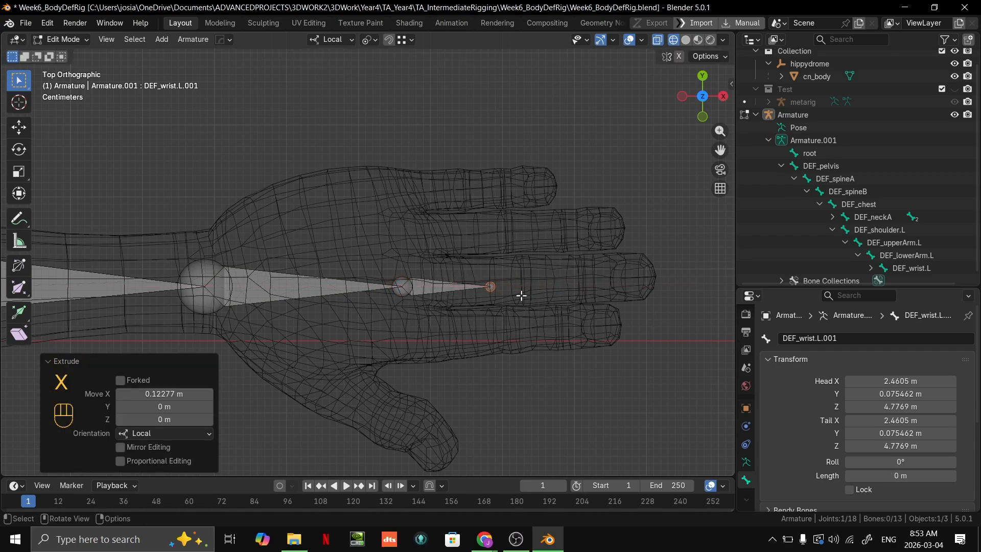
click(443, 291)
scroll(462, 286, up, 2)
shift+middle_drag(480, 281, 420, 259)
scroll(379, 302, up, 3)
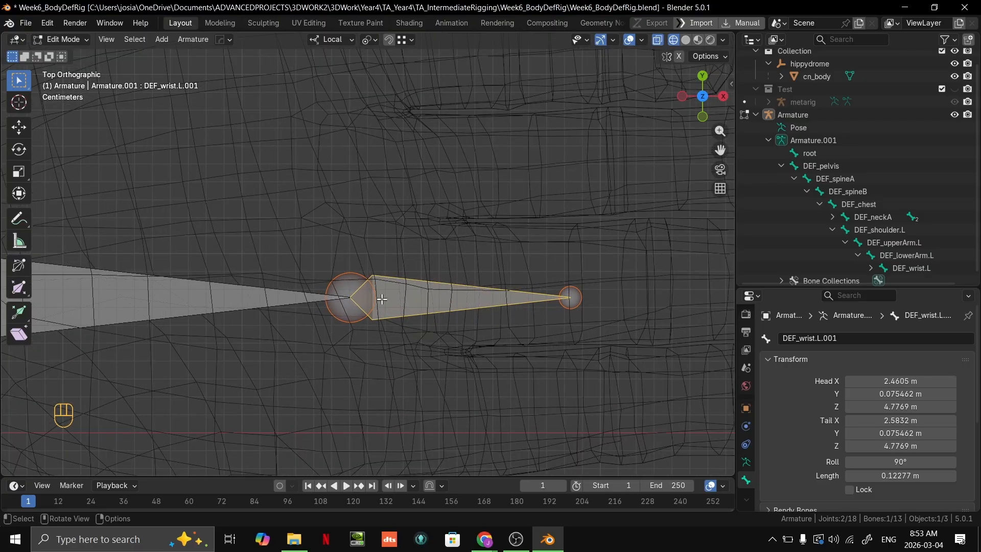
key(g)
right_click(441, 255)
Undo the bone extruded from the wrist bone's tip.
scroll(364, 308, up, 3)
shift+middle_drag(391, 303, 454, 249)
scroll(394, 205, down, 6)
key(ctrl+z)
key(ctrl+z)
key(ctrl+z)
key(ctrl+z)
key(ctrl+shift+z)
Duplicate the wrist bone and place the copy over the little finger, about 0.15 m along X and 0.13 m along Y.
scroll(453, 249, up, 1)
shift+middle_drag(362, 245, 365, 278)
shift+middle_drag(455, 237, 453, 274)
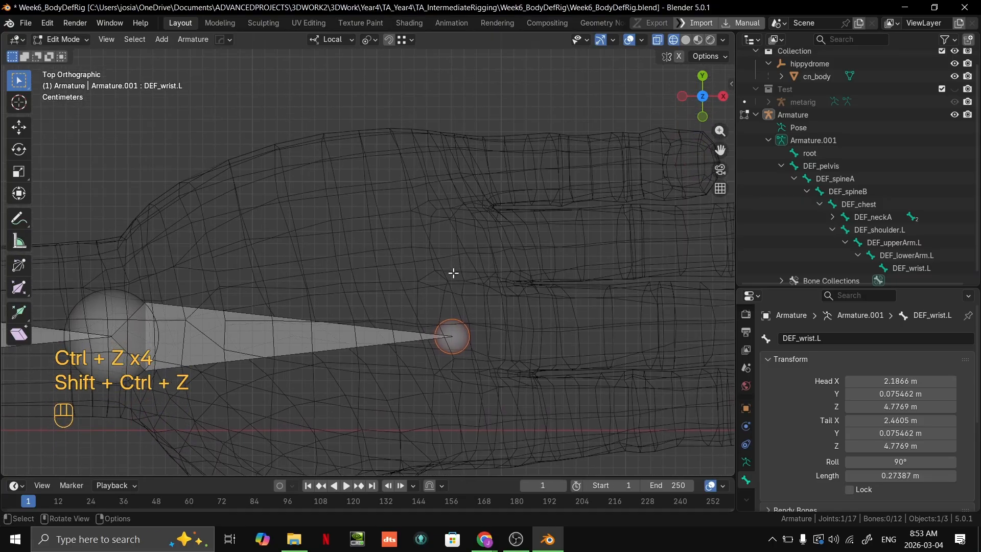
scroll(453, 274, down, 2)
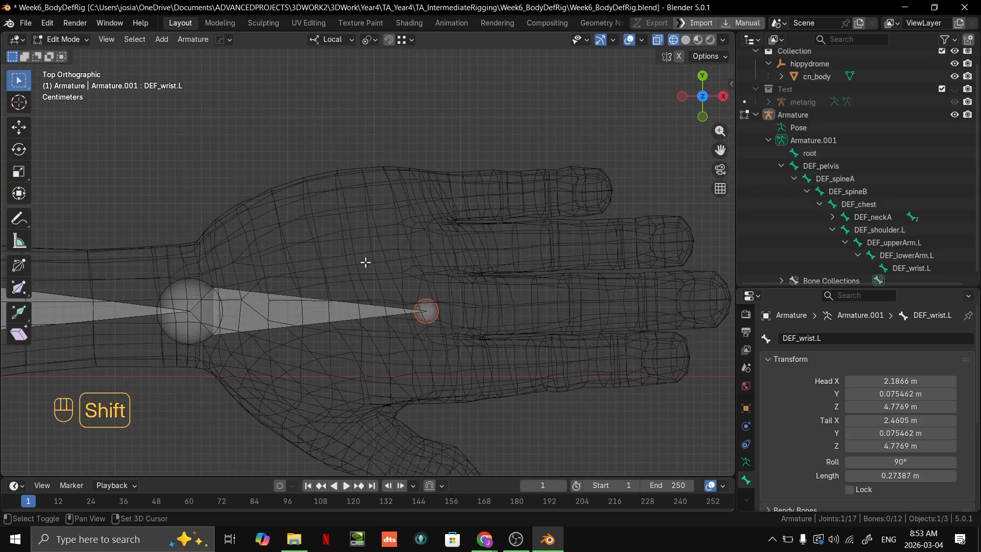
shift+scroll(394, 245, up, 1)
scroll(406, 245, down, 3)
click(309, 298)
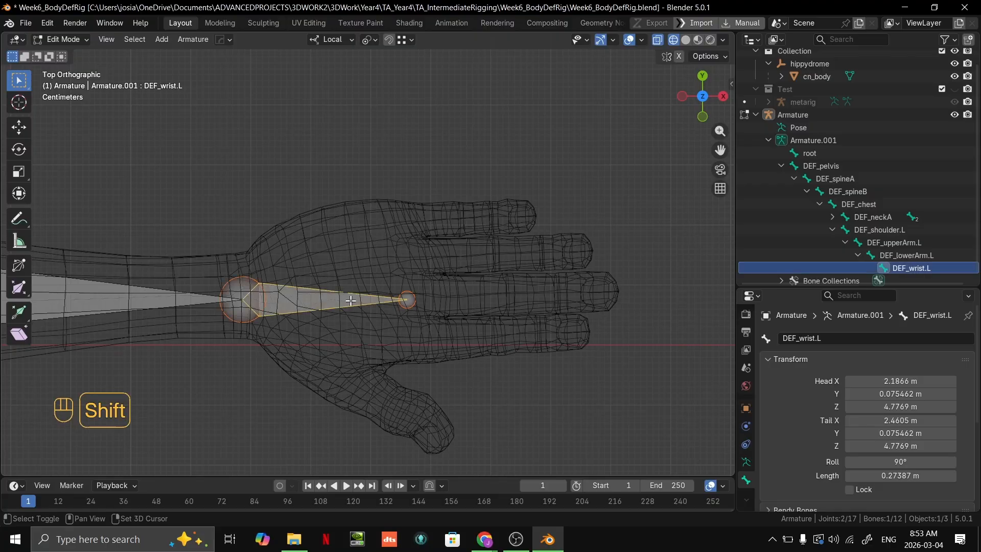
key(shift+d)
click(444, 225)
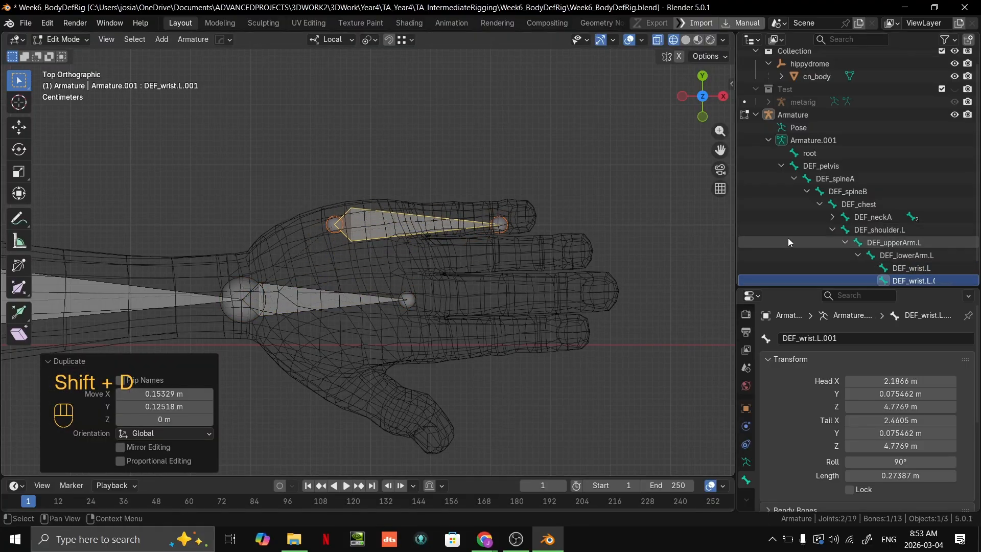
Parent the duplicated little-finger bone to DEF_wrist.L with Keep Offset.
shift+click(301, 302)
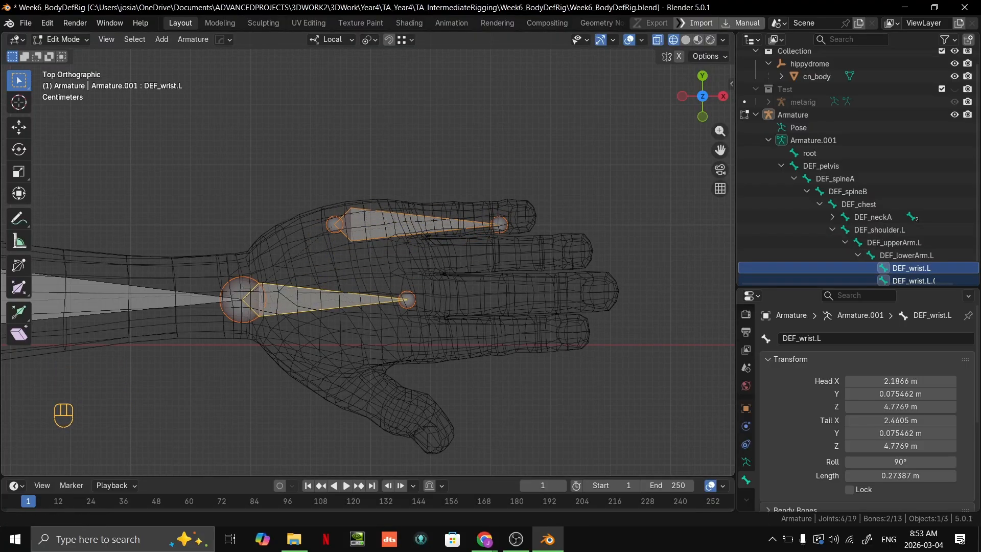
key(ctrl+p)
click(469, 375)
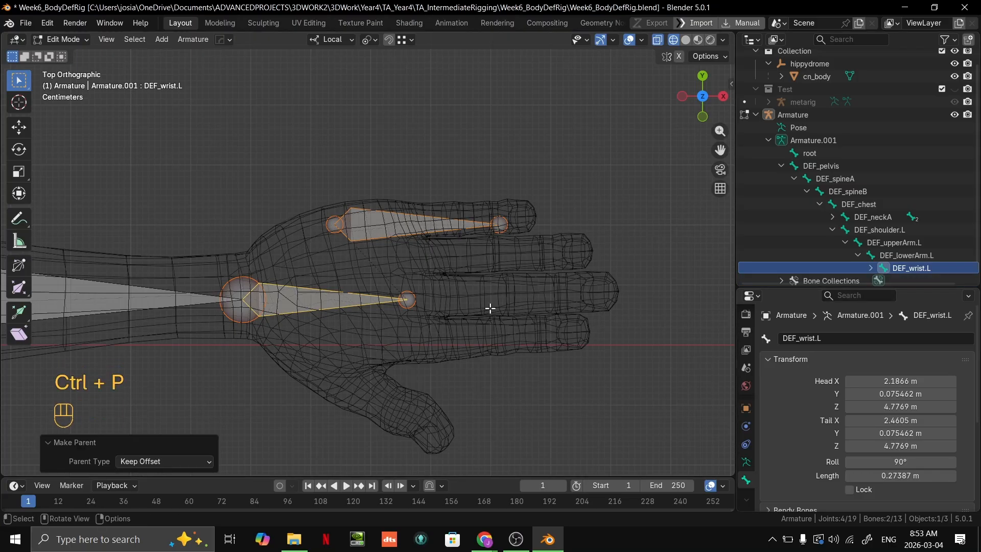
Try rotating the wrist bone in Pose Mode to test the little-finger bone's parenting.
click(432, 228)
click(311, 304)
key(ctrl+Tab)
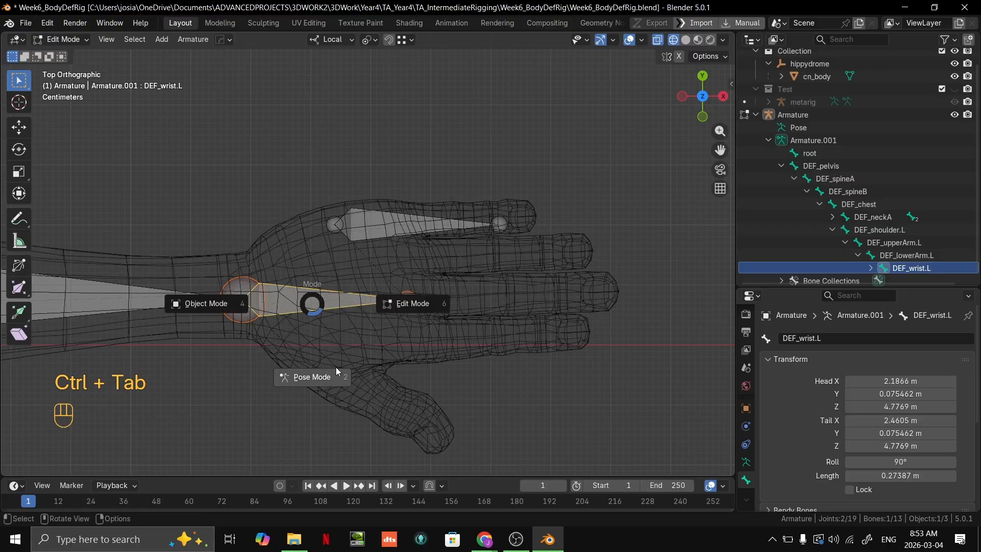
click(336, 367)
key(r)
right_click(452, 299)
key(r)
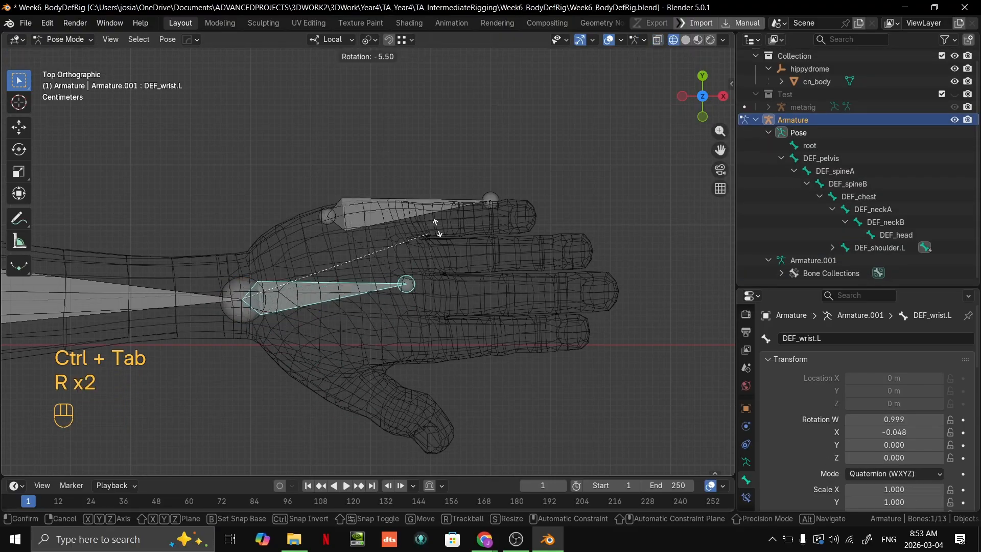
right_click(458, 328)
In Edit Mode, move the little-finger bone about 0.10 m along X and 0.01 m along Y to the finger's base.
middle_drag(458, 328, 439, 290)
key(grave)
click(360, 271)
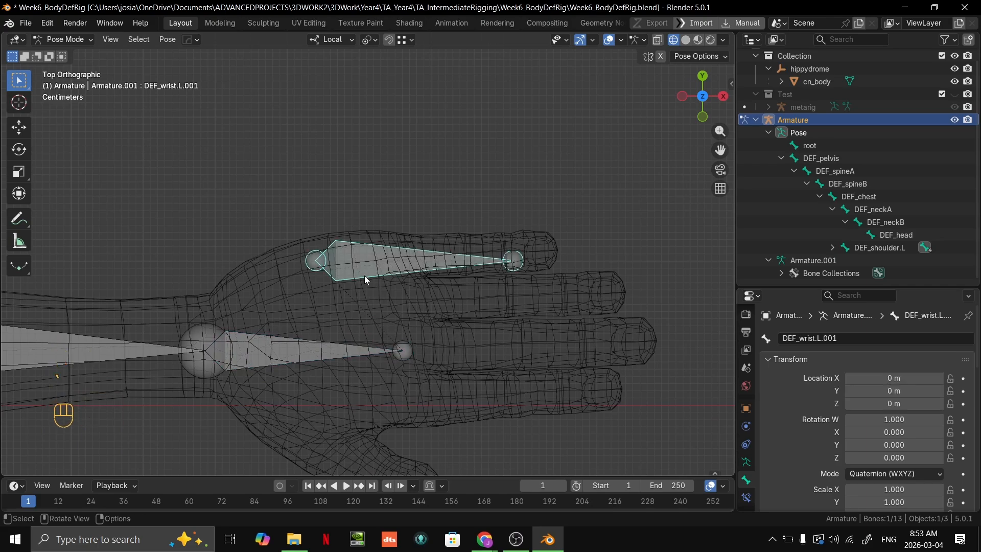
key(Tab)
key(KP_Decimal)
key(g)
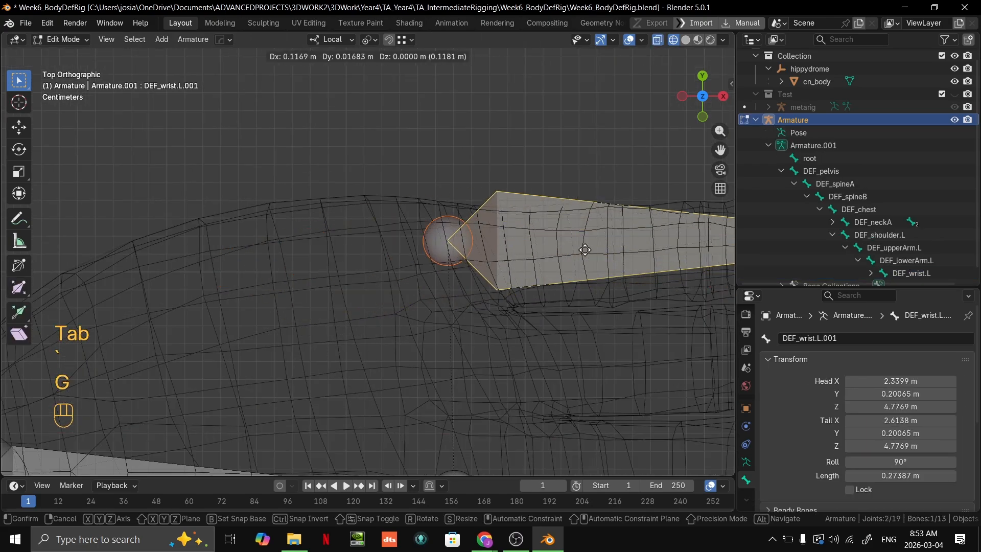
click(561, 261)
shift+middle_drag(607, 265, 443, 239)
Locate the little-finger bone in the Outliner and open its name for editing.
key(grave)
middle_drag(915, 244, 895, 235)
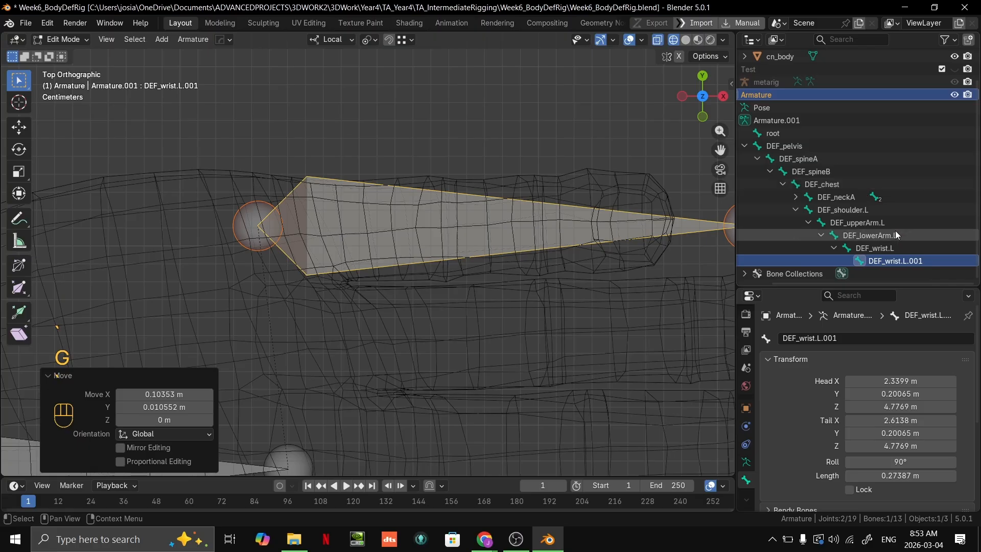
double_click(912, 261)
key(BackSpace)
key(BackSpace)
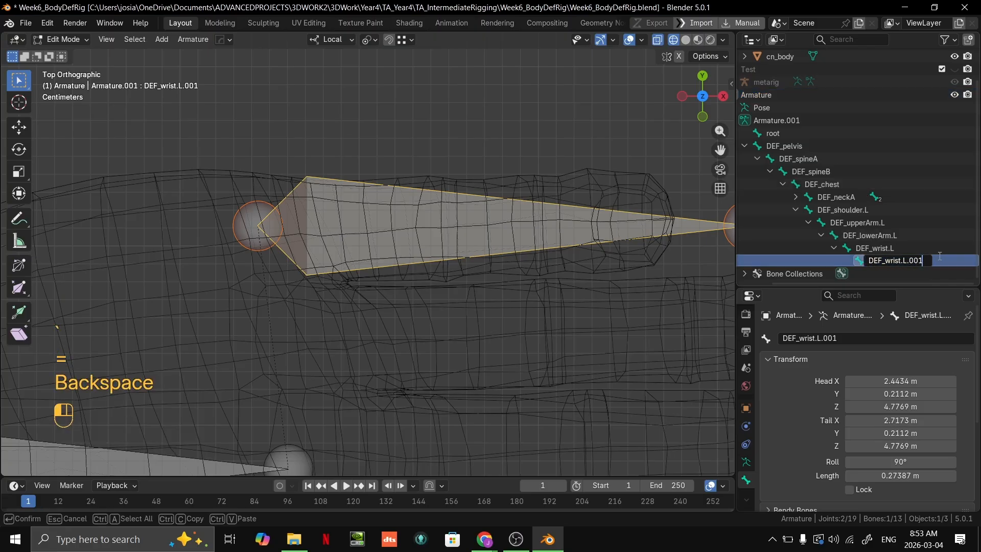
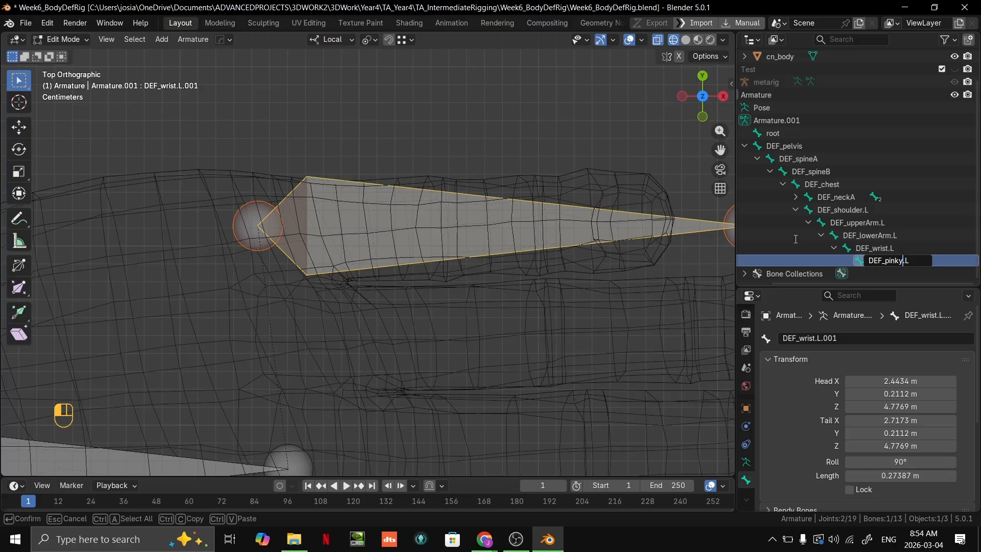
Rename the little-finger bone DEF_pinkyA.L.
text(A)
key(Return)
key(shift)
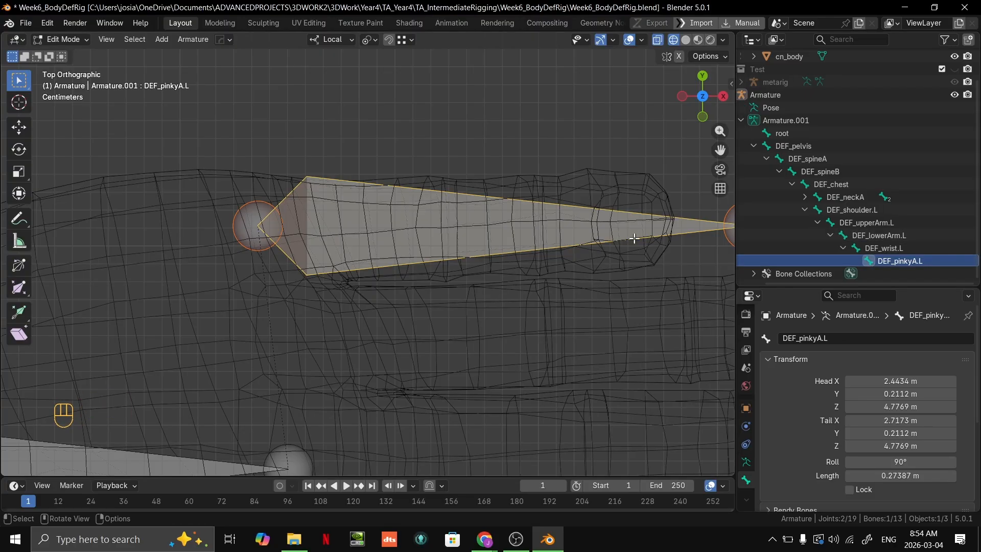
Shorten DEF_pinkyA.L by moving its tail about -0.225 m along local X.
scroll(545, 247, down, 4)
click(547, 225)
key(g)
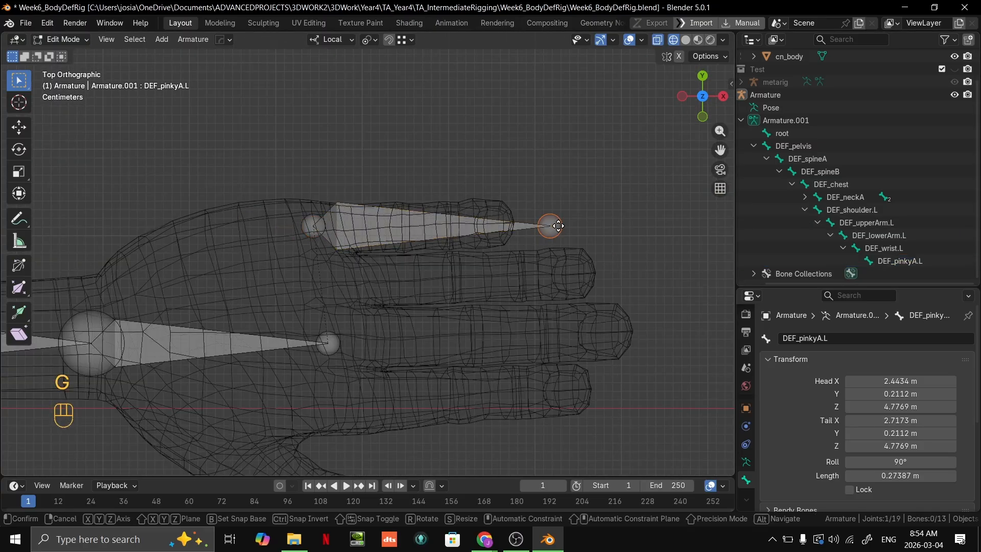
key(x)
click(363, 233)
scroll(381, 227, up, 5)
shift+middle_drag(401, 217, 434, 297)
scroll(434, 287, down, 1)
key(grave)
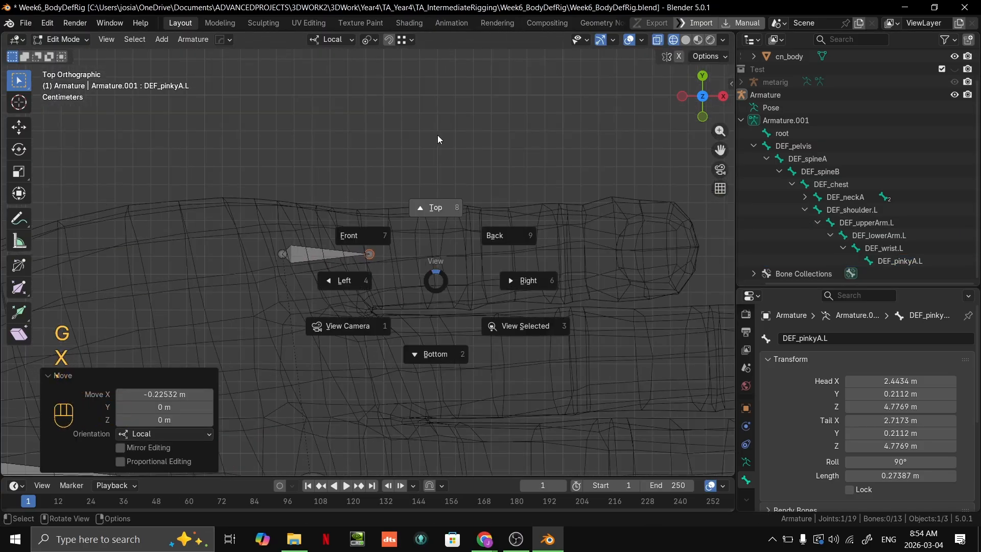
middle_drag(437, 258, 445, 172)
key(grave)
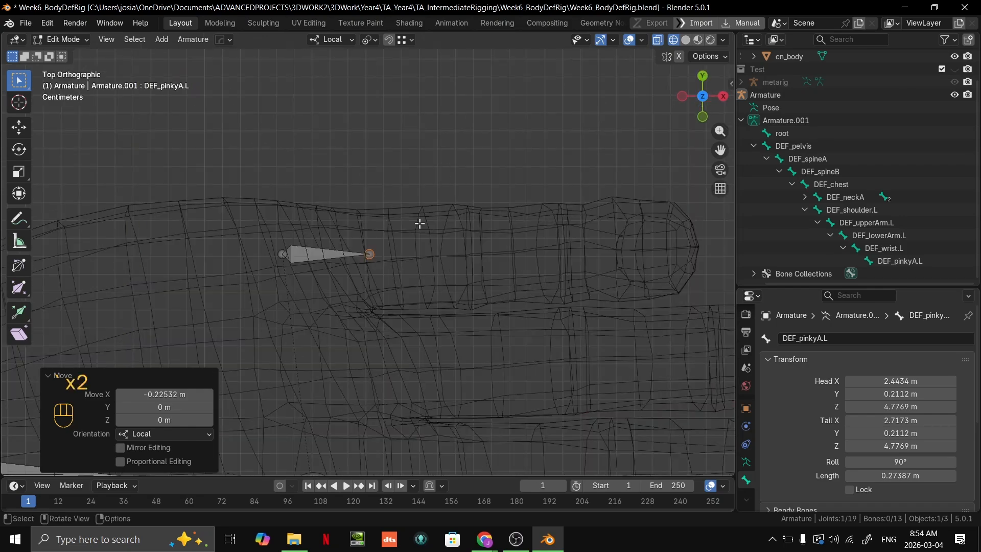
Move DEF_pinkyA.L about 0.036 m along X and its tail about 0.019 m further to the finger's next joint.
click(345, 257)
key(g)
key(x)
click(398, 254)
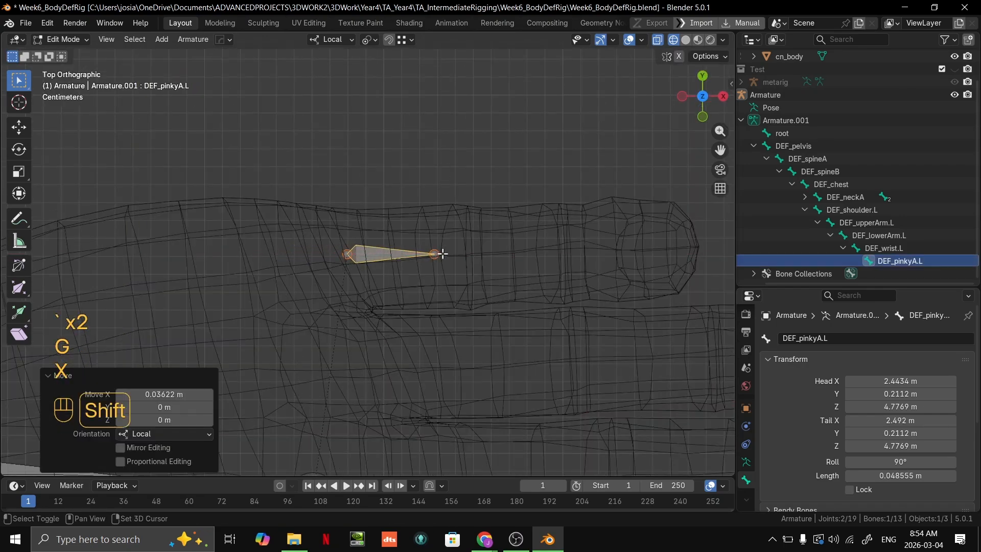
click(450, 253)
key(g)
key(x)
click(477, 252)
Extrude two more little-finger bones along X, about 0.055 m and 0.071 m long, reaching the fingertip.
scroll(451, 252, down, 2)
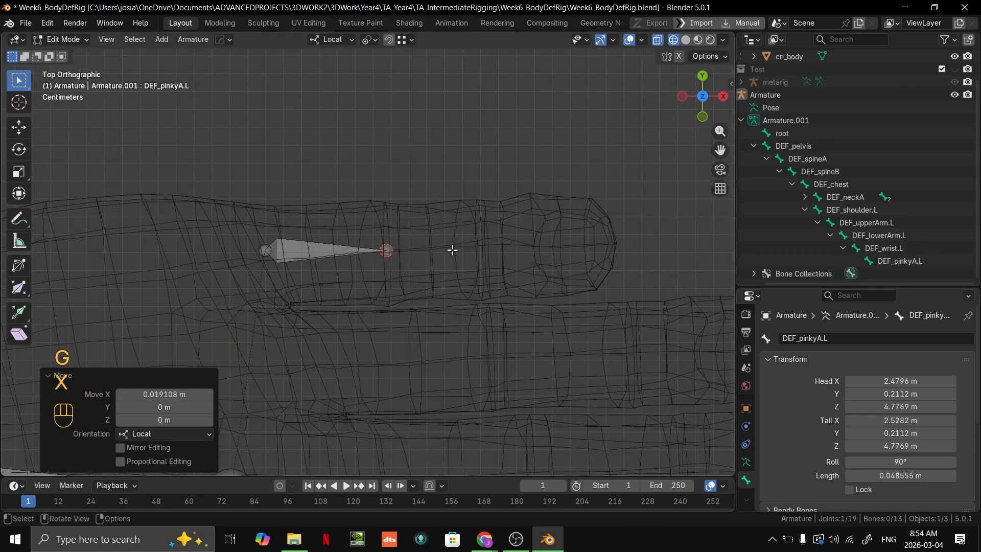
key(e)
key(x)
click(547, 243)
key(e)
key(x)
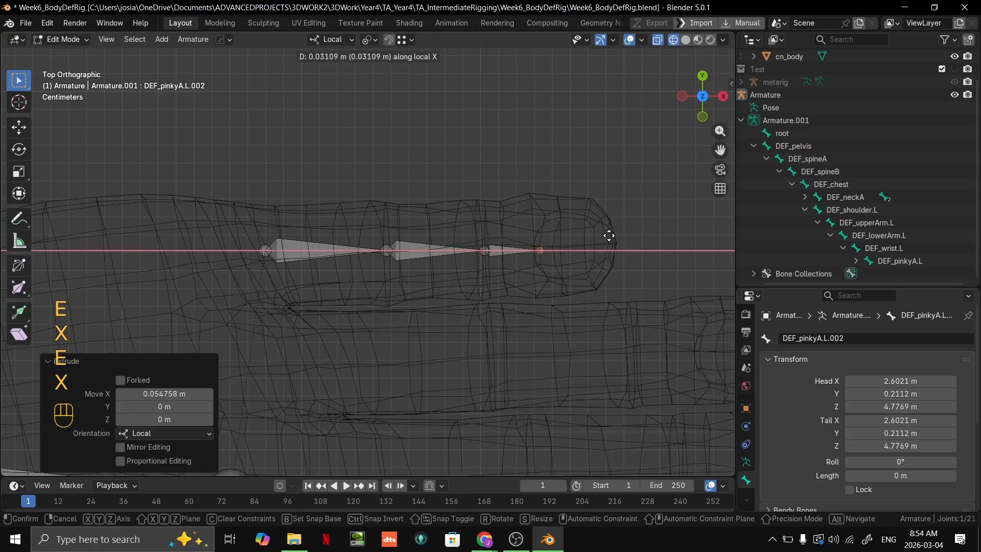
click(678, 213)
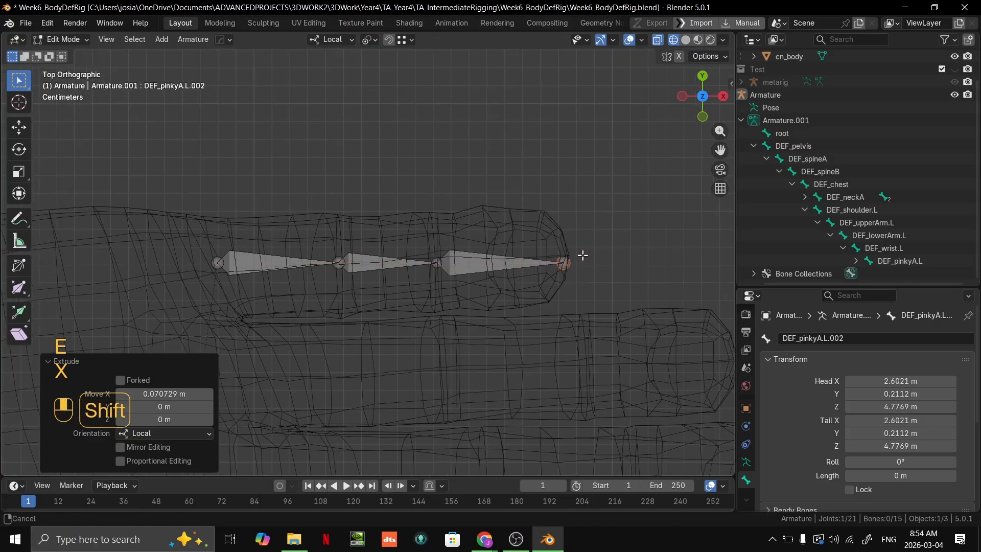
shift+middle_drag(585, 256, 464, 270)
click(429, 273)
shift+click(370, 268)
shift+click(284, 266)
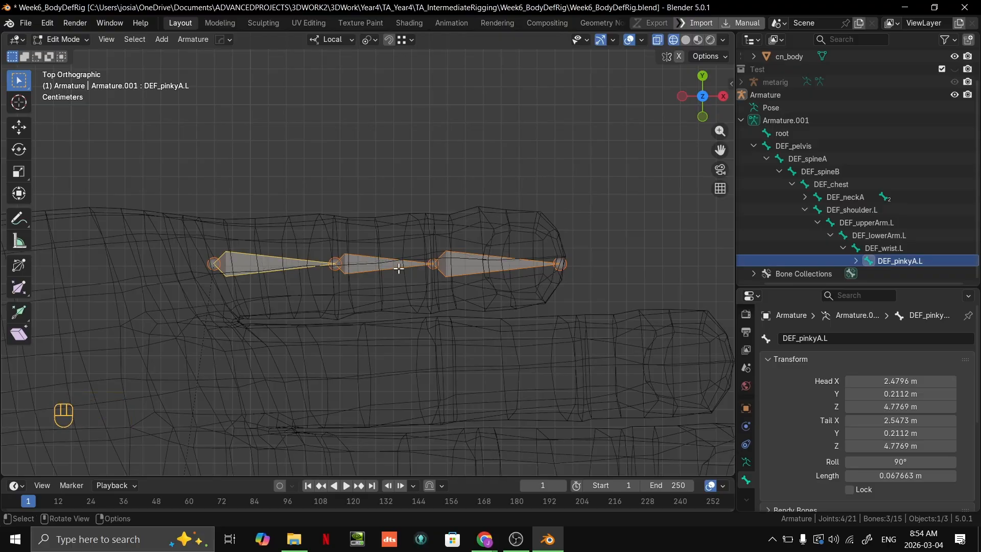
key(g)
key(y)
right_click(398, 262)
Draw four annotation strokes with the Annotate tool, fanning outward from the bases of the four fingers.
scroll(480, 270, down, 10)
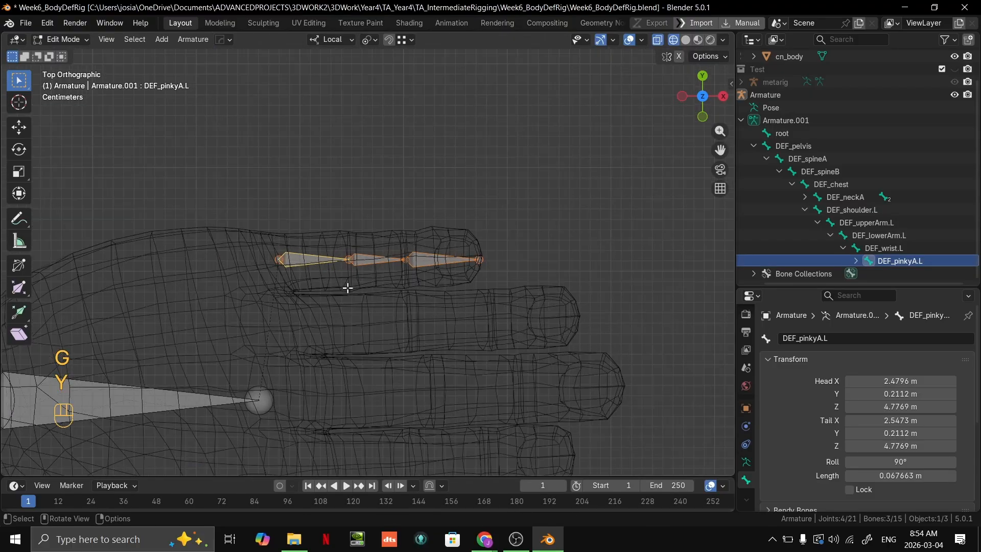
scroll(397, 320, up, 8)
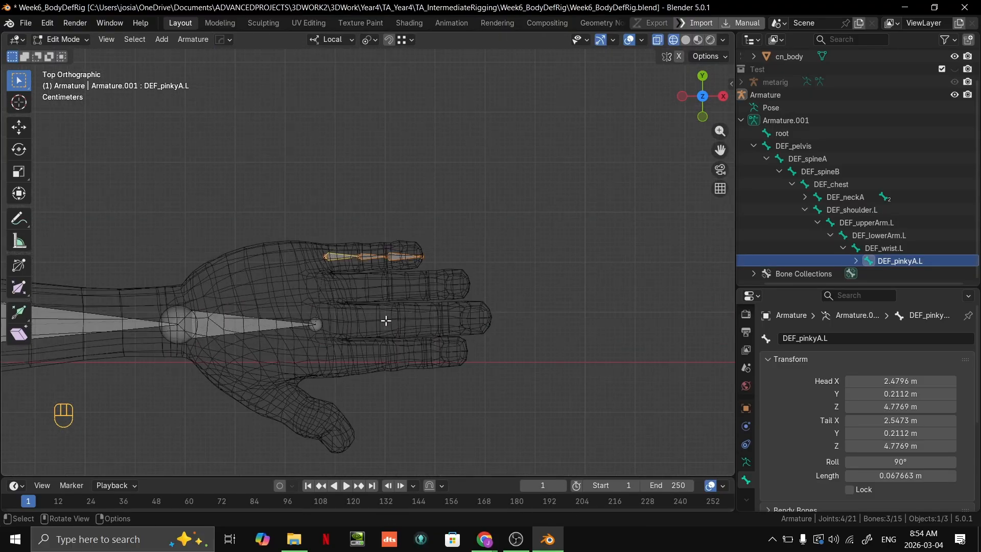
scroll(417, 260, down, 3)
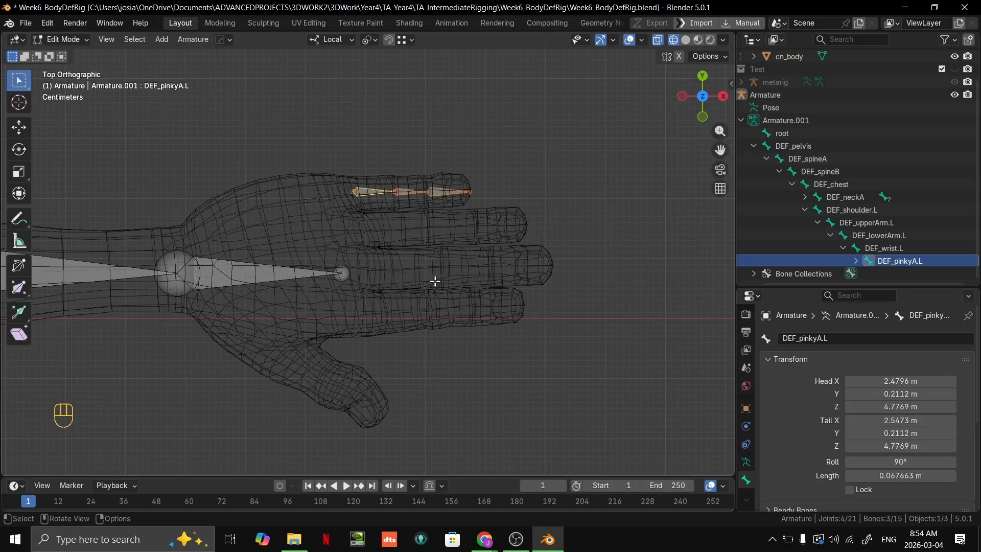
click(10, 219)
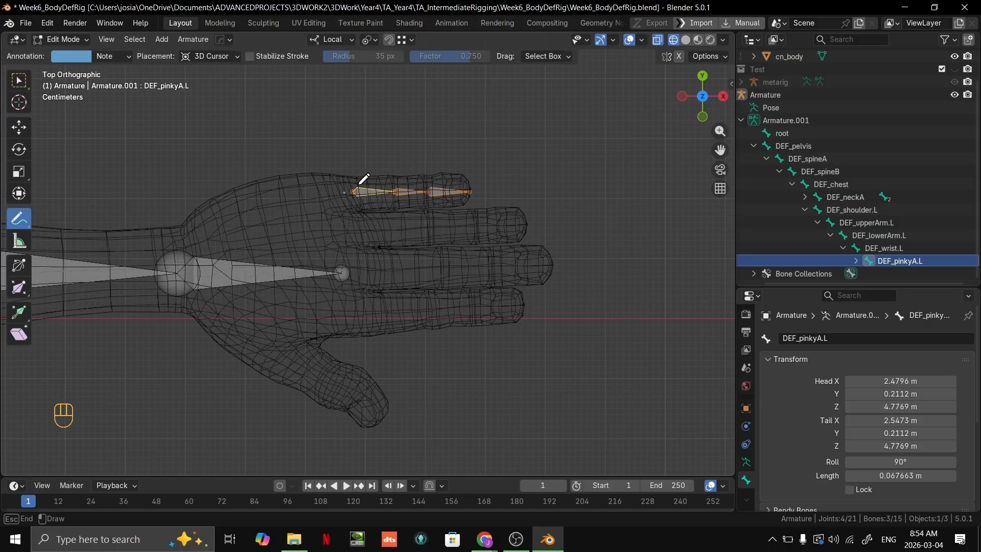
drag(345, 193, 478, 116)
drag(369, 220, 538, 211)
drag(363, 253, 560, 273)
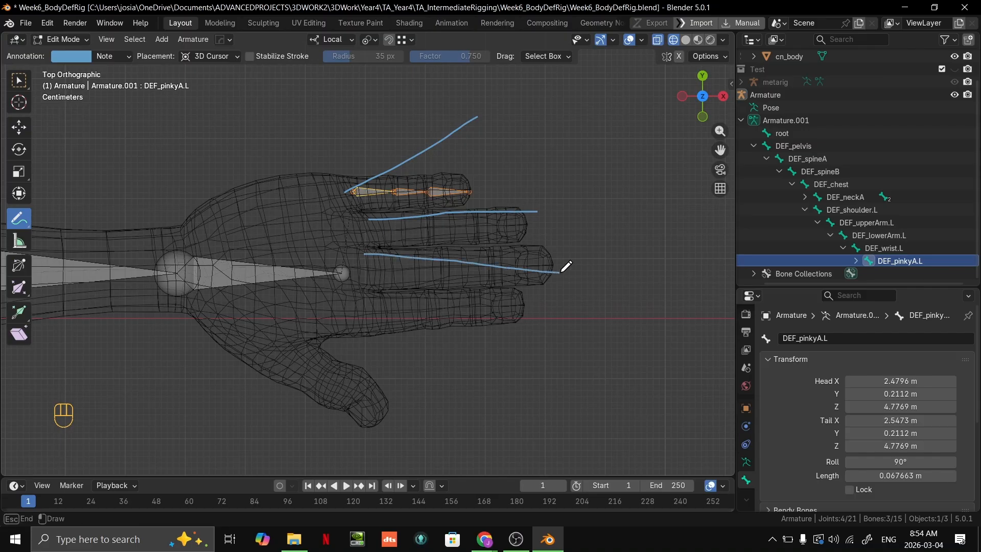
drag(369, 303, 558, 397)
Undo the four fanned-out annotation strokes over the fingers.
key(ctrl+z)
key(ctrl+z)
key(ctrl+z)
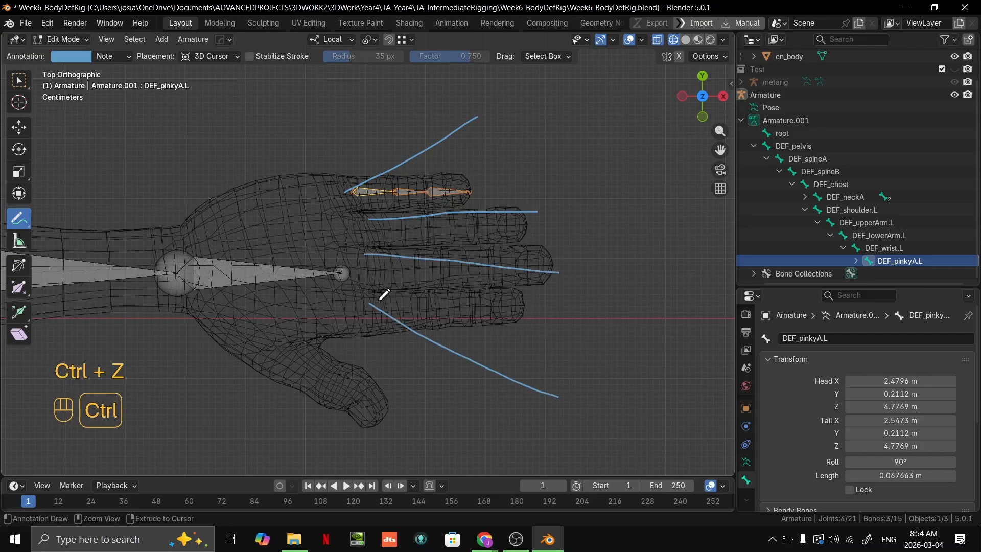
key(ctrl+z)
key(ctrl+z)
key(ctrl+z)
key(ctrl+z)
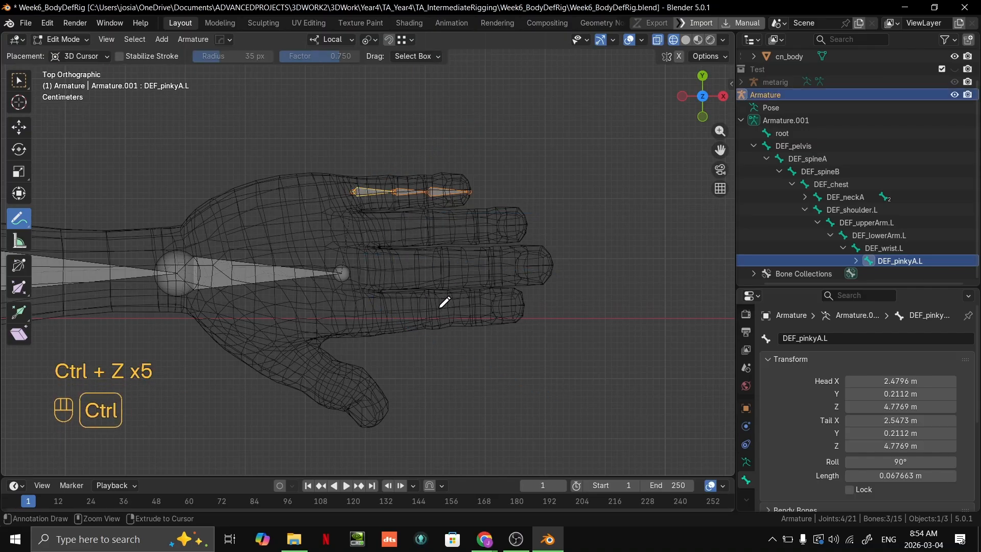
key(ctrl+shift+z)
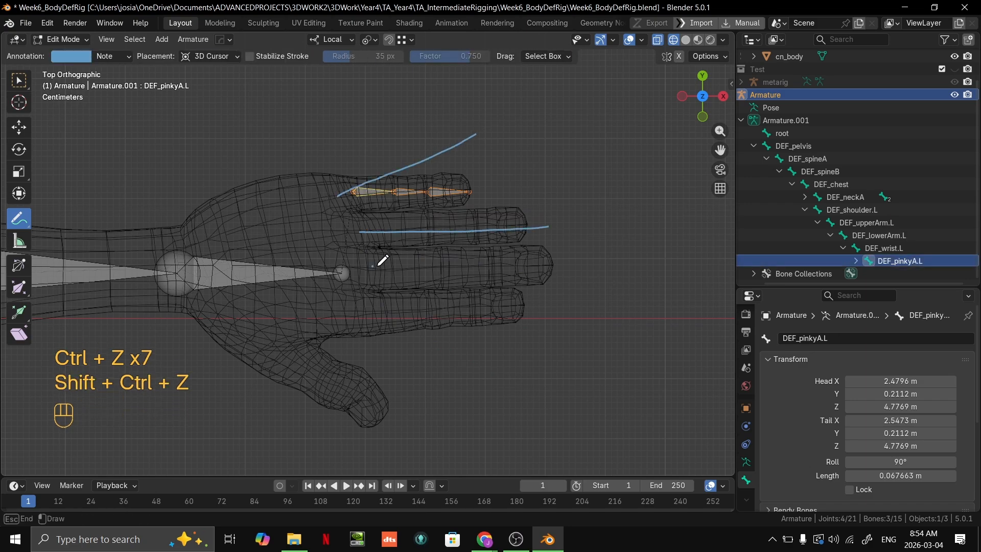
Annotate the hand again with one direction stroke for each of the four fingers and one along the thumb.
drag(378, 266, 545, 267)
drag(364, 304, 514, 349)
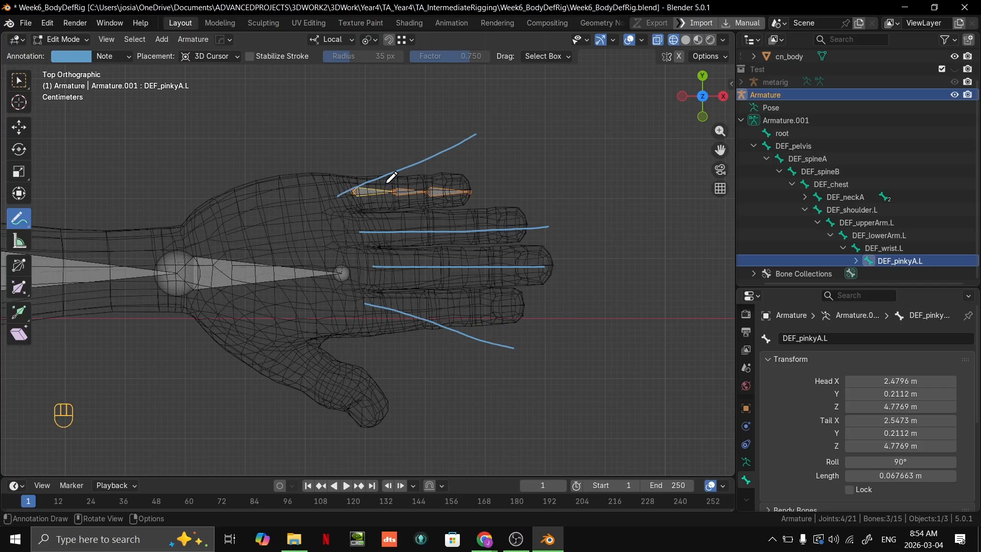
scroll(429, 199, up, 4)
shift+middle_drag(424, 185, 364, 273)
scroll(239, 240, down, 3)
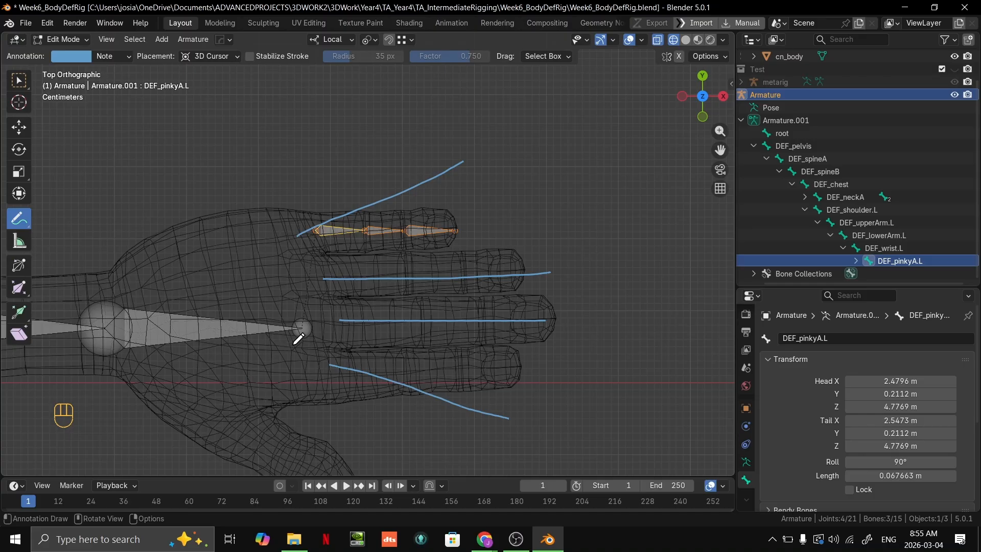
scroll(299, 339, down, 2)
shift+middle_drag(299, 339, 358, 245)
drag(296, 266, 365, 328)
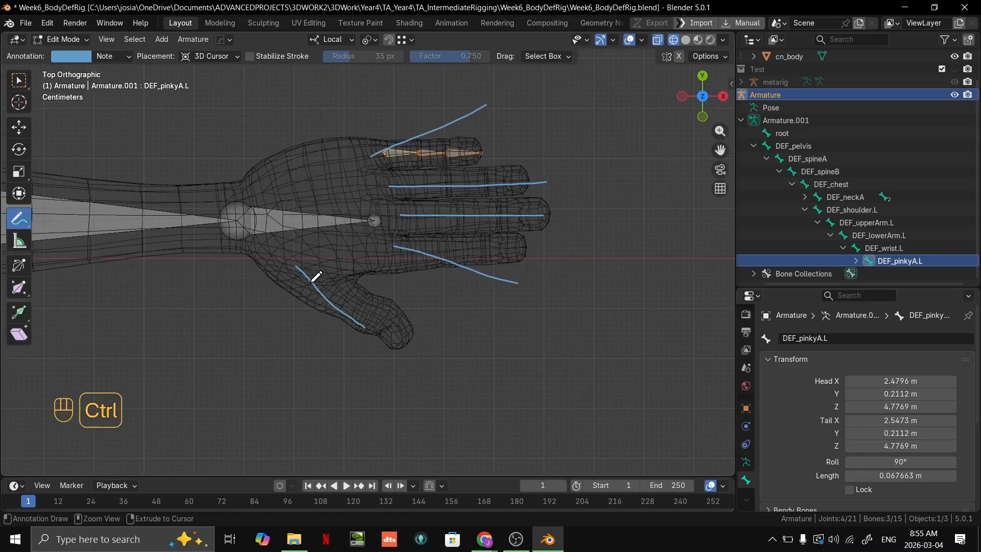
Undo all the finger and thumb annotation strokes.
key(ctrl+z)
key(ctrl+z)
scroll(377, 281, down, 2)
mouse_move(413, 274)
shift+middle_down()
mouse_move(413, 314)
mouse_move(395, 269)
shift+middle_up()
scroll(423, 300, up, 4)
key(grave)
shift+middle_drag(481, 271, 459, 273)
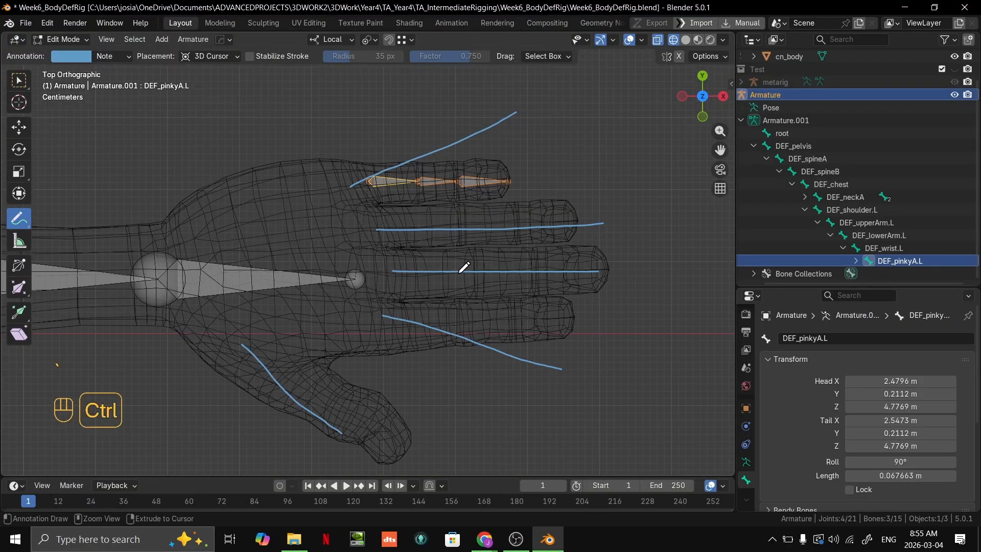
scroll(455, 274, down, 2)
key(ctrl+z)
key(ctrl+z)
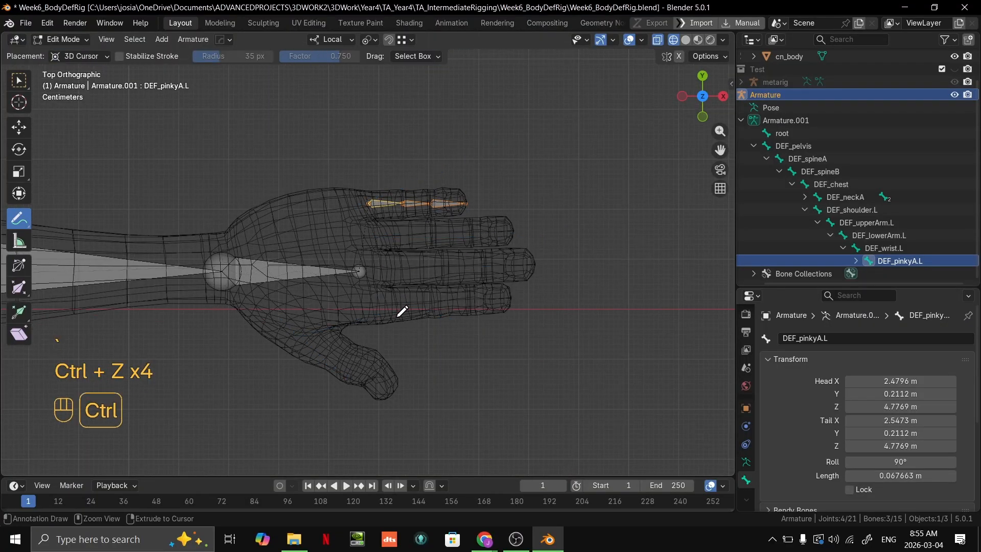
key(ctrl+shift+z)
key(ctrl+z)
scroll(466, 291, up, 5)
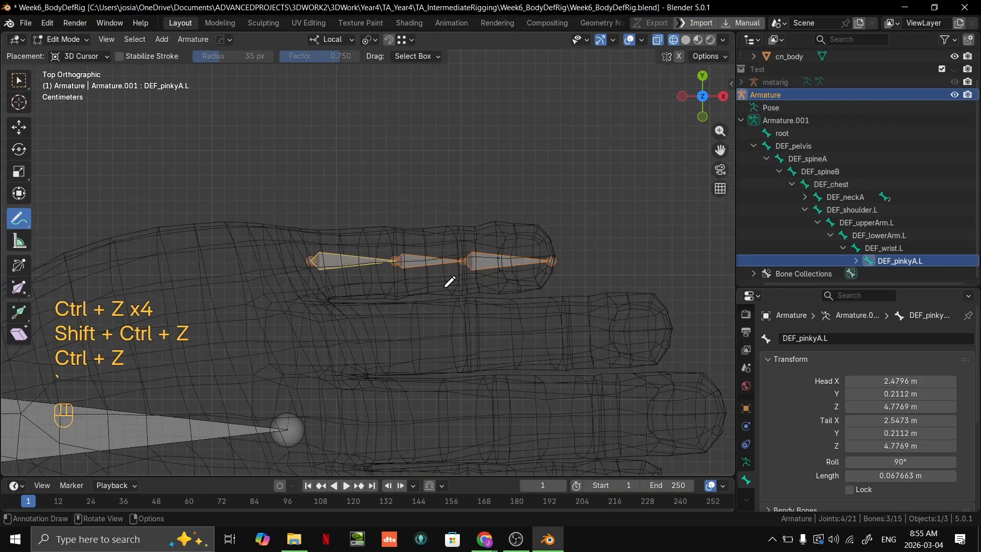
Switch back to the Select Box tool and select all three little-finger bones.
click(18, 80)
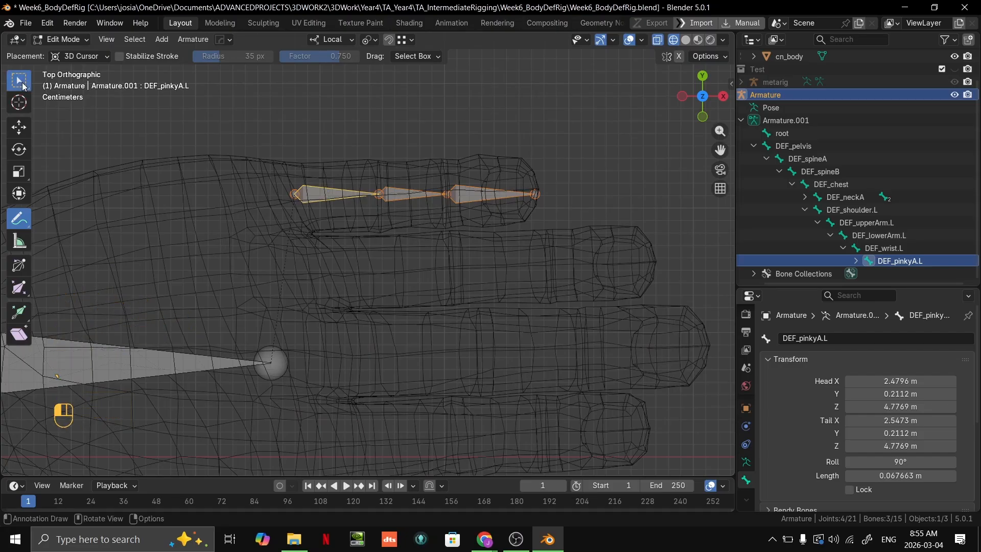
click(409, 193)
shift+click(347, 194)
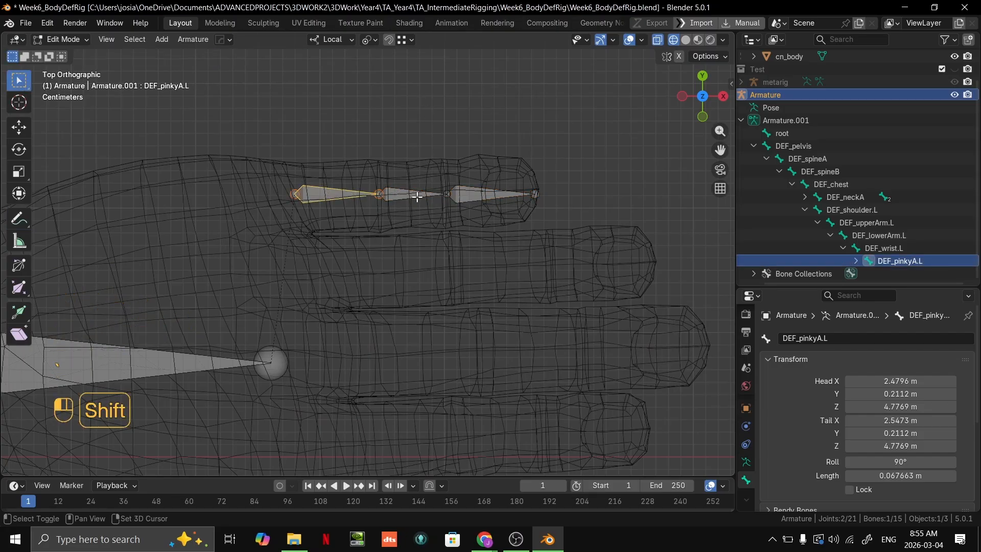
shift+click(478, 197)
shift+scroll(506, 162, down, 2)
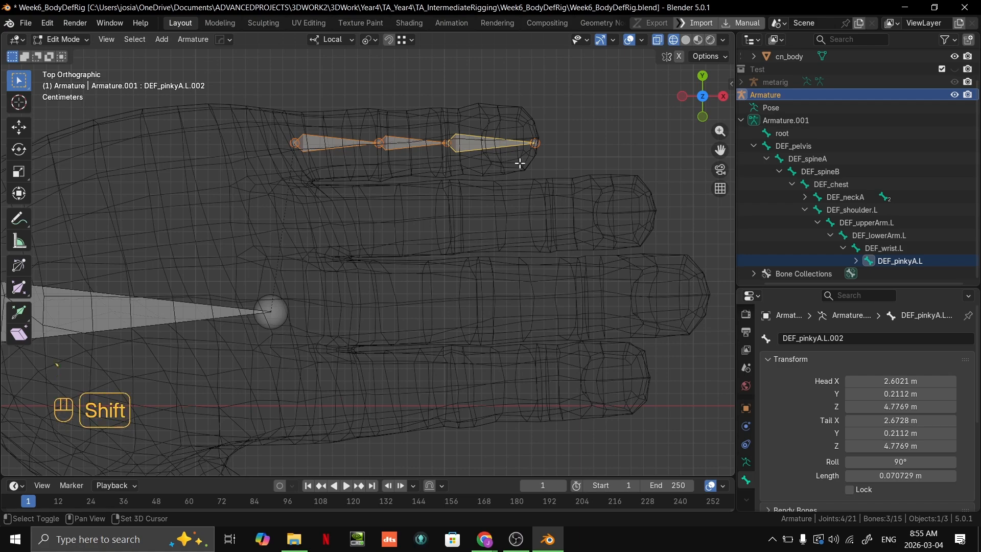
Reveal the middle and tip bones of the little finger beneath DEF_pinkyA.L in the Outliner.
middle_drag(897, 248, 886, 213)
scroll(879, 262, up, 2)
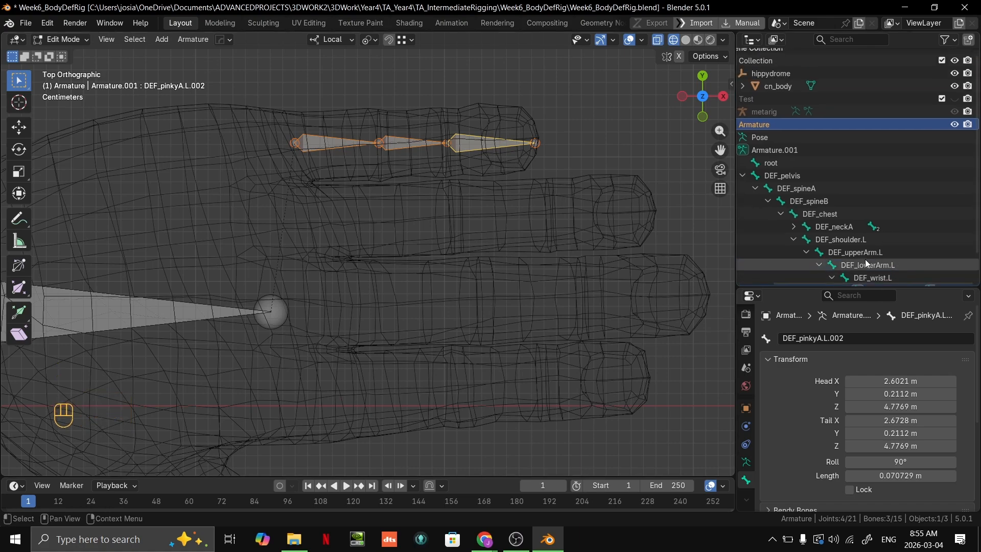
scroll(874, 252, down, 2)
click(889, 261)
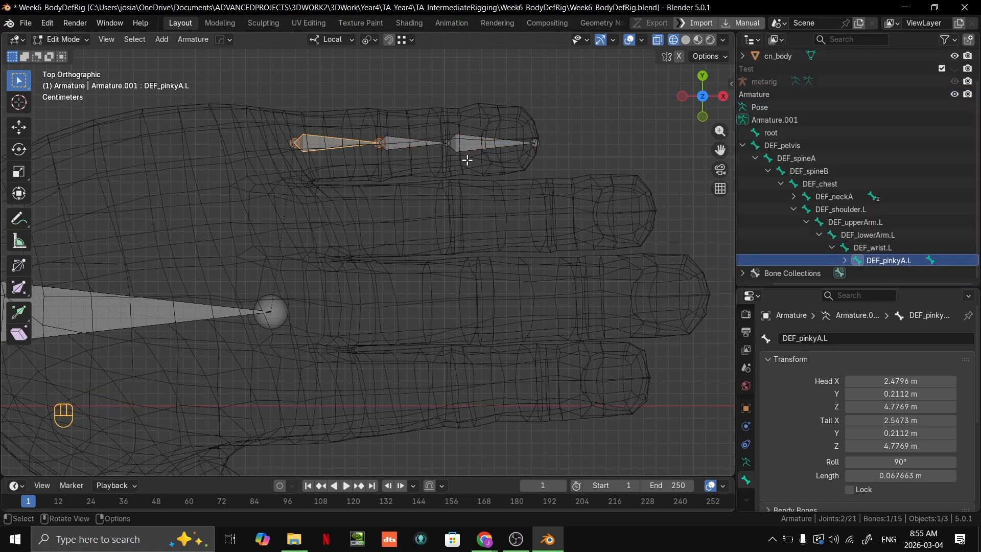
click(411, 144)
key(period)
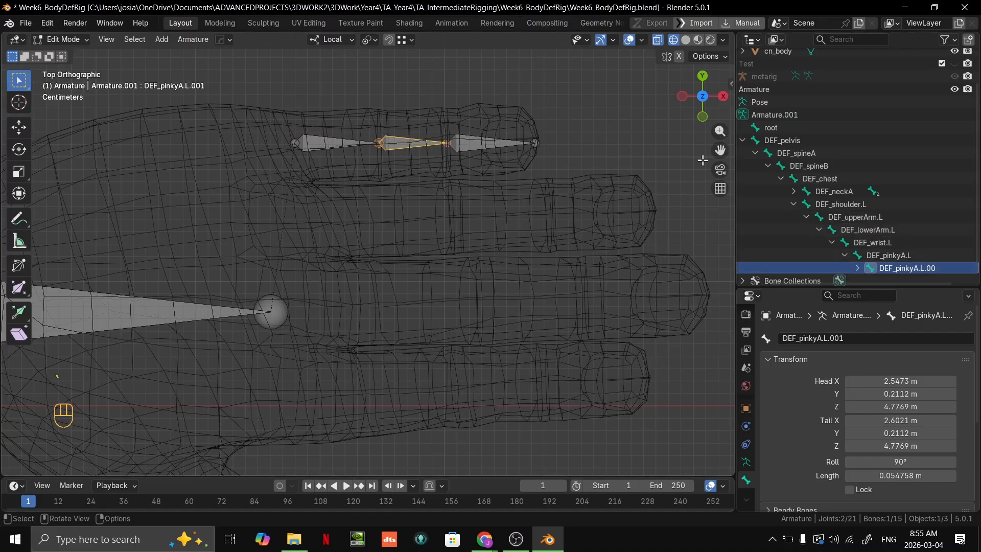
key(grave)
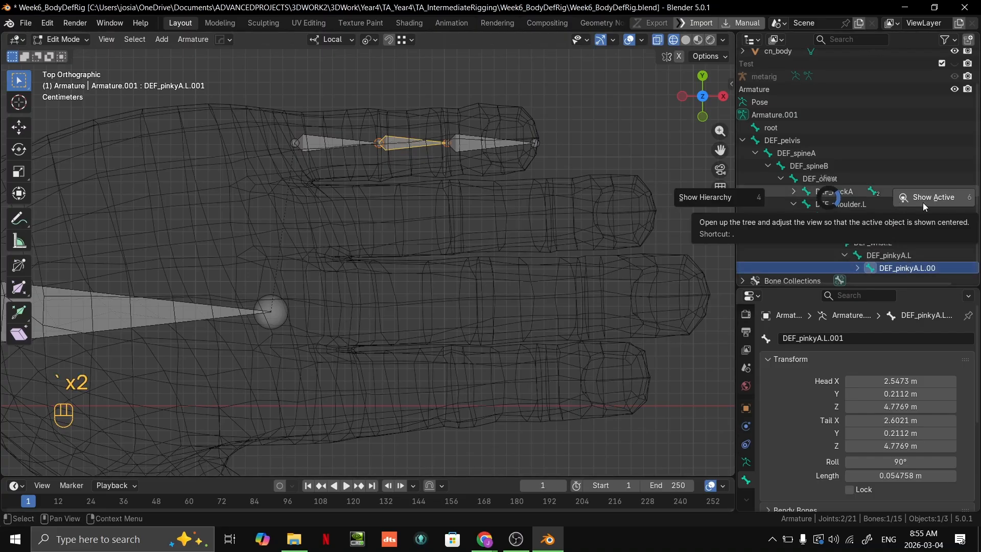
click(938, 200)
scroll(863, 221, down, 1)
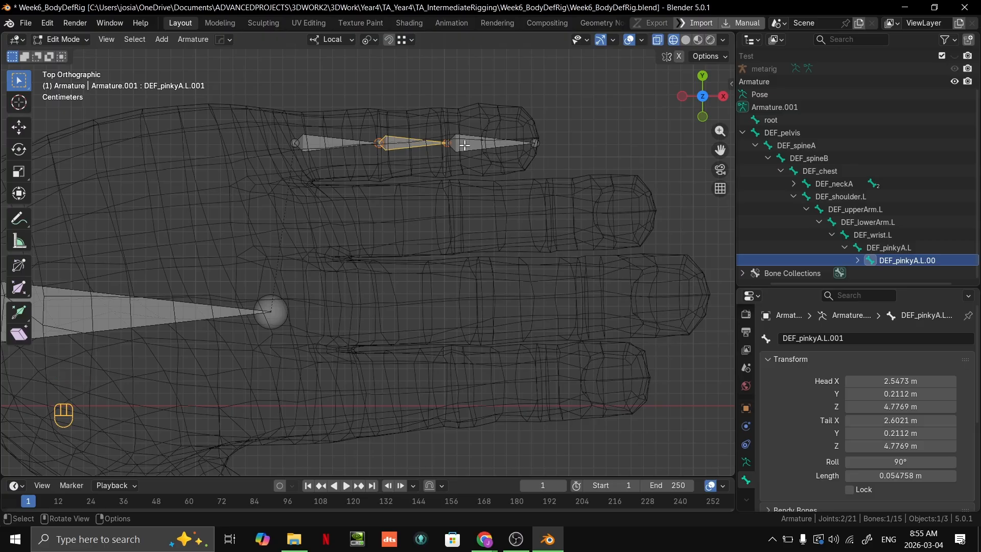
click(489, 143)
key(KP_Decimal)
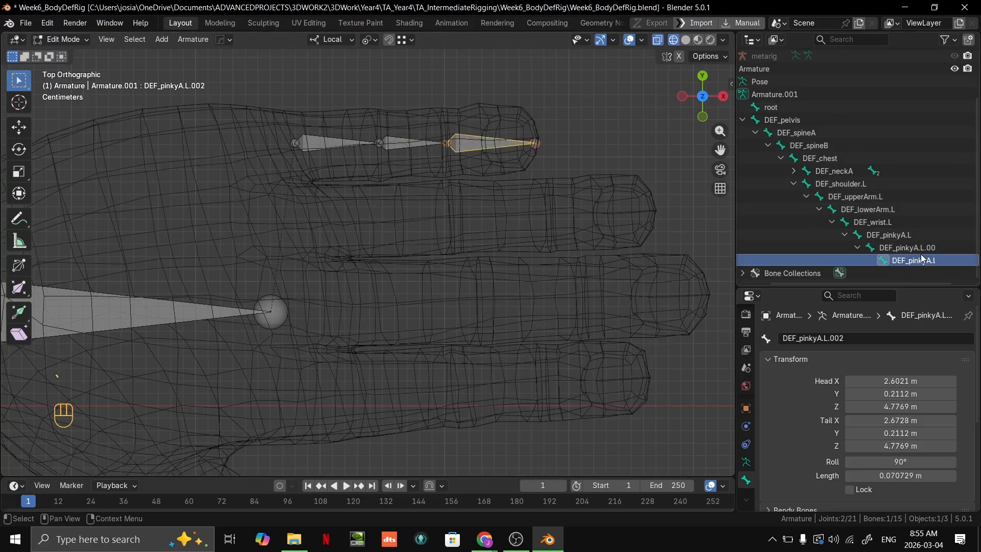
Rename the middle little-finger bone DEF_pinkyB.L.
click(900, 250)
double_click(901, 248)
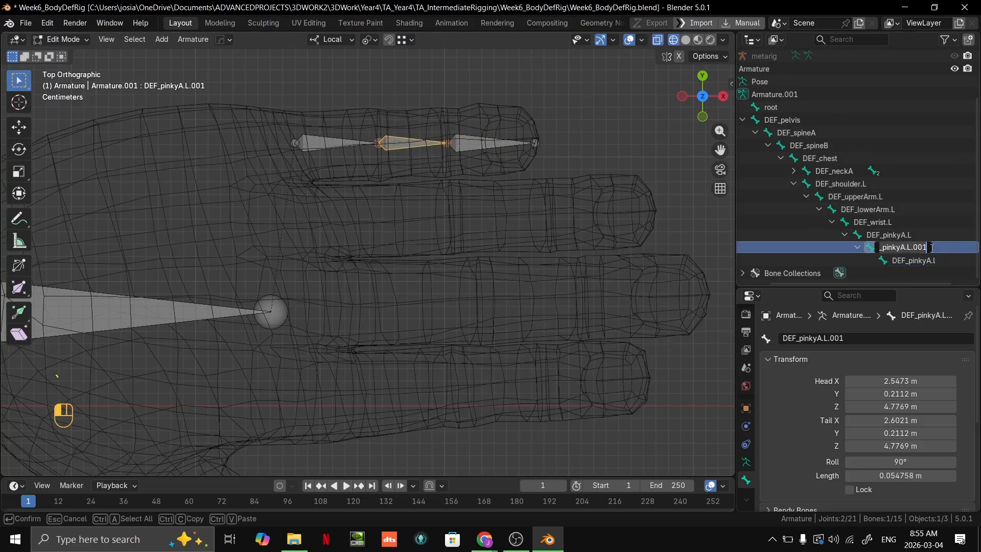
key(BackSpace)
key(BackSpace)
key(BackSpace)
key(BackSpace)
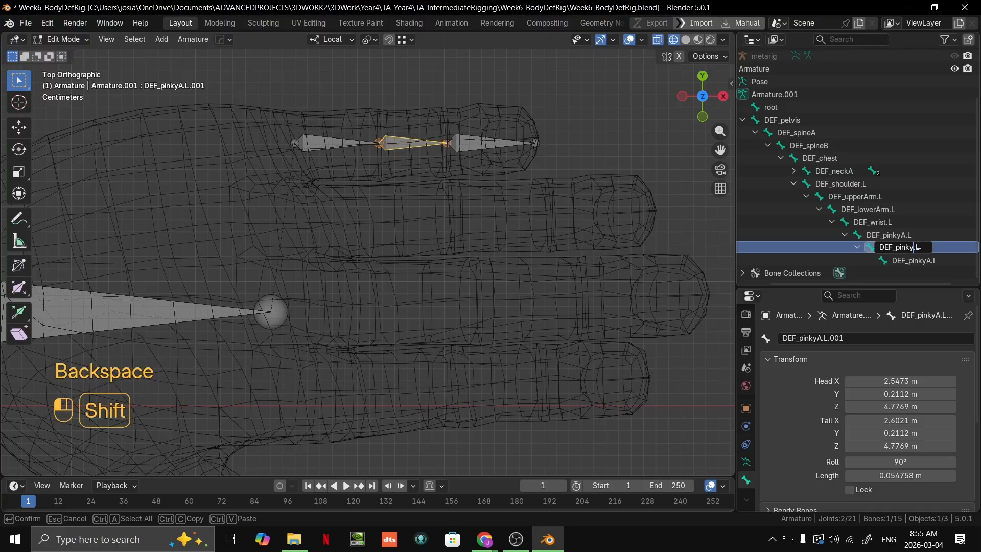
text(B)
Rename the little finger's tip bone DEF_pinkyC.L.
click(928, 260)
double_click(931, 261)
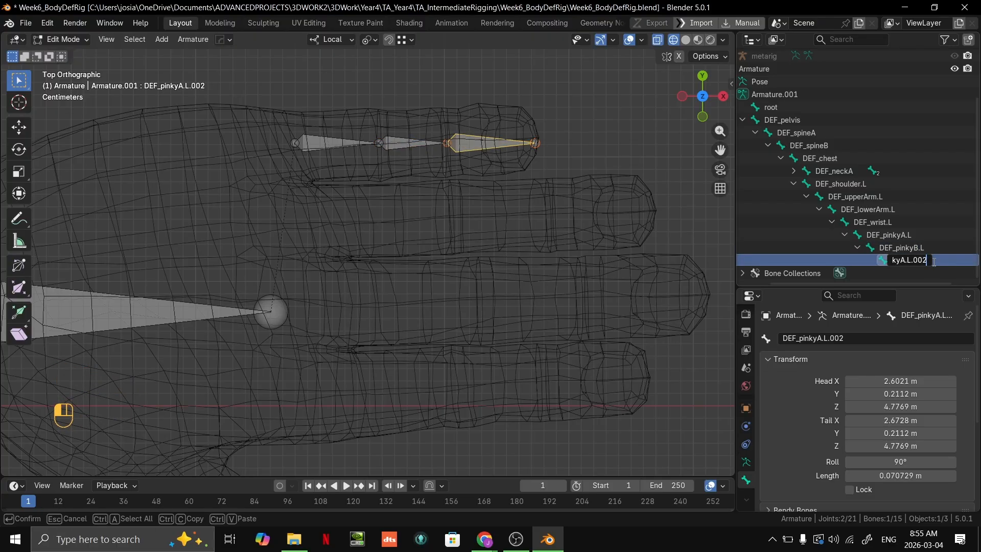
key(BackSpace)
key(BackSpace)
key(BackSpace)
key(BackSpace)
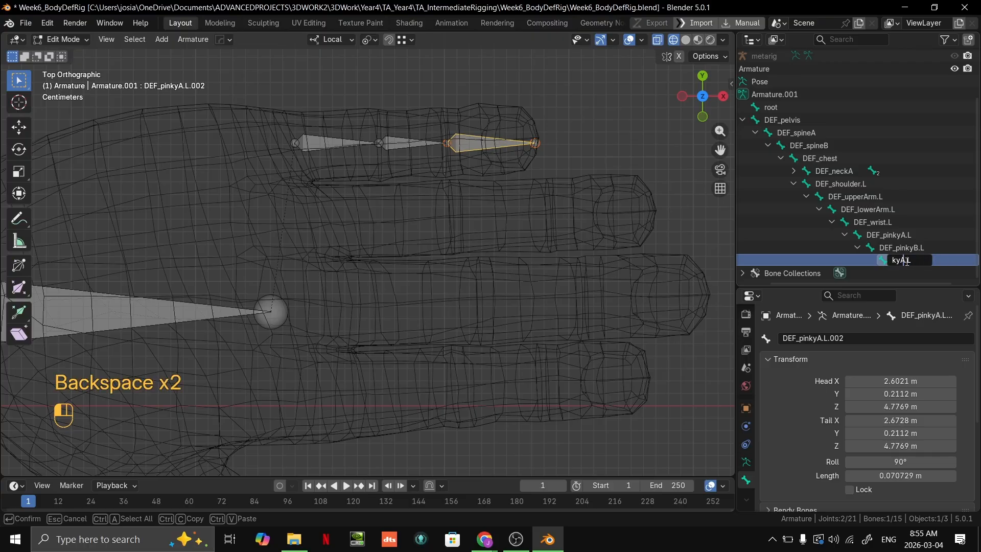
text(C)
key(Return)
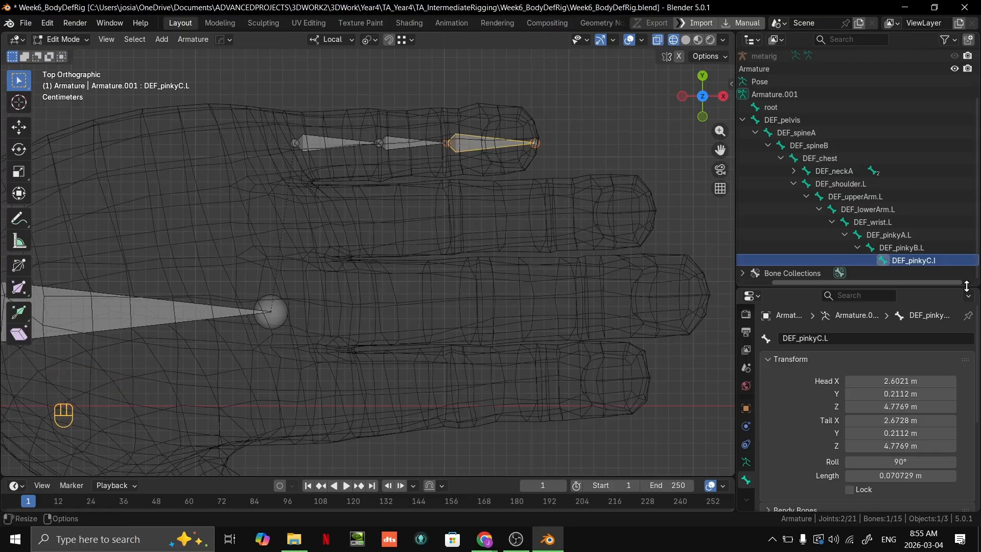
Go through the three little-finger bones and check their placement against the finger mesh from above.
click(899, 238)
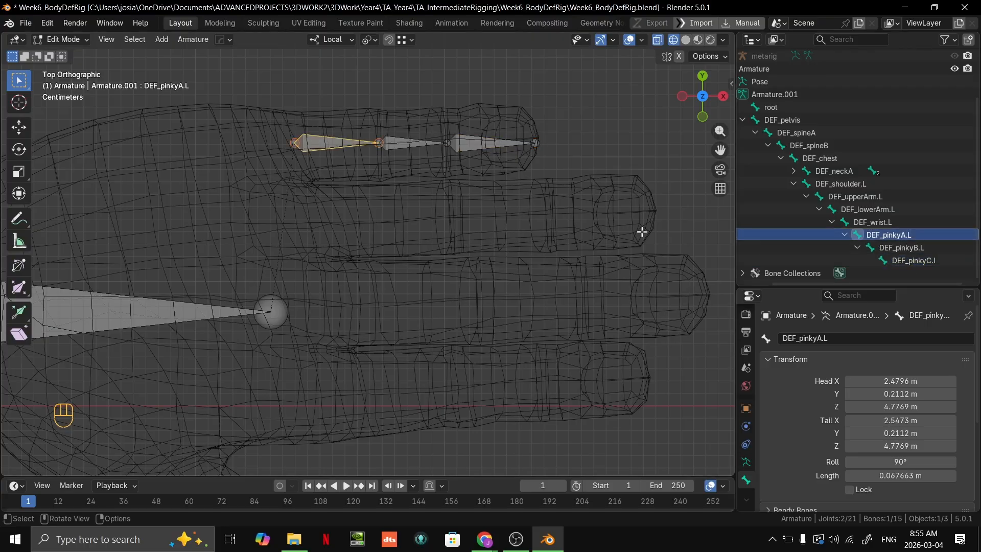
click(415, 147)
click(470, 145)
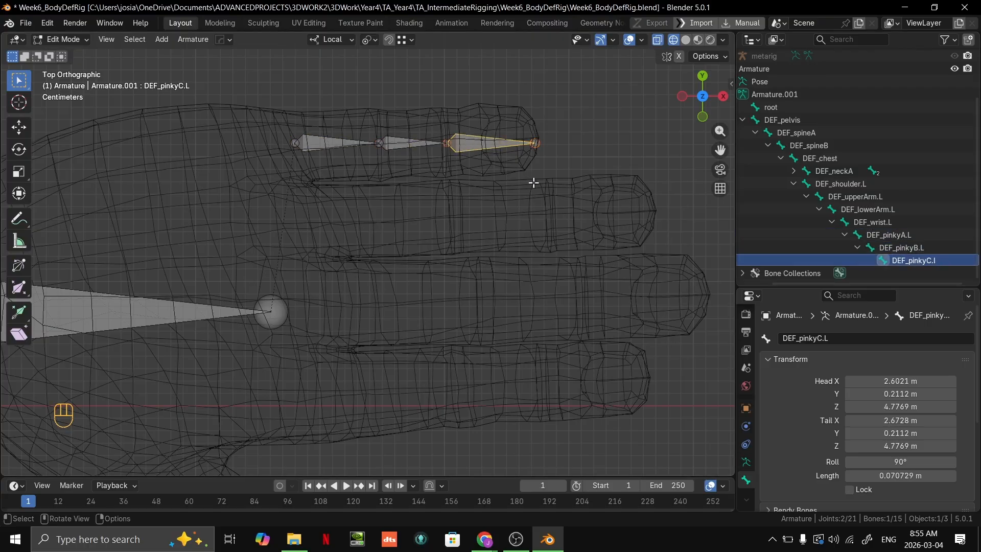
scroll(541, 178, down, 2)
ctrl+scroll(823, 210, right, 2)
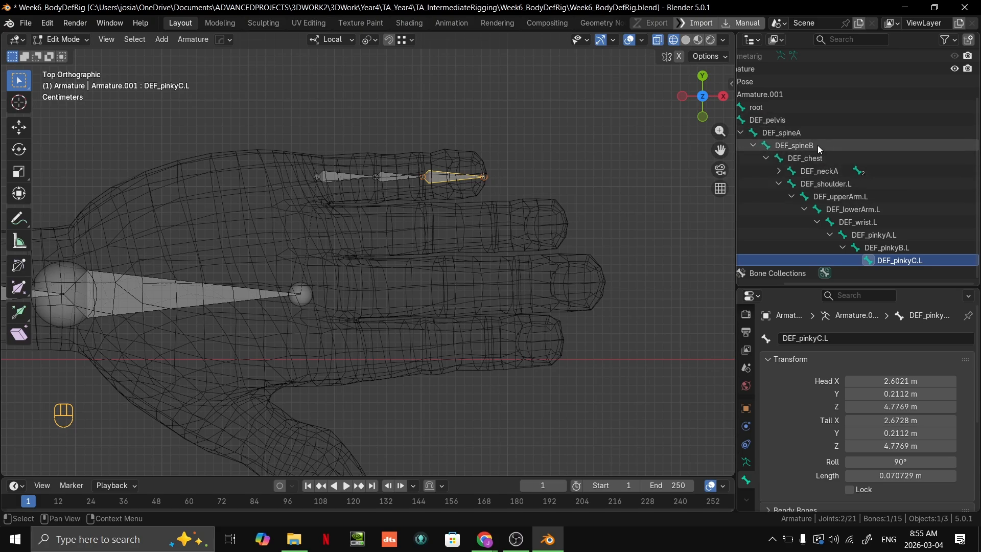
scroll(419, 198, up, 5)
shift+middle_drag(486, 192, 460, 290)
scroll(440, 268, down, 3)
scroll(517, 286, down, 1)
scroll(471, 250, up, 3)
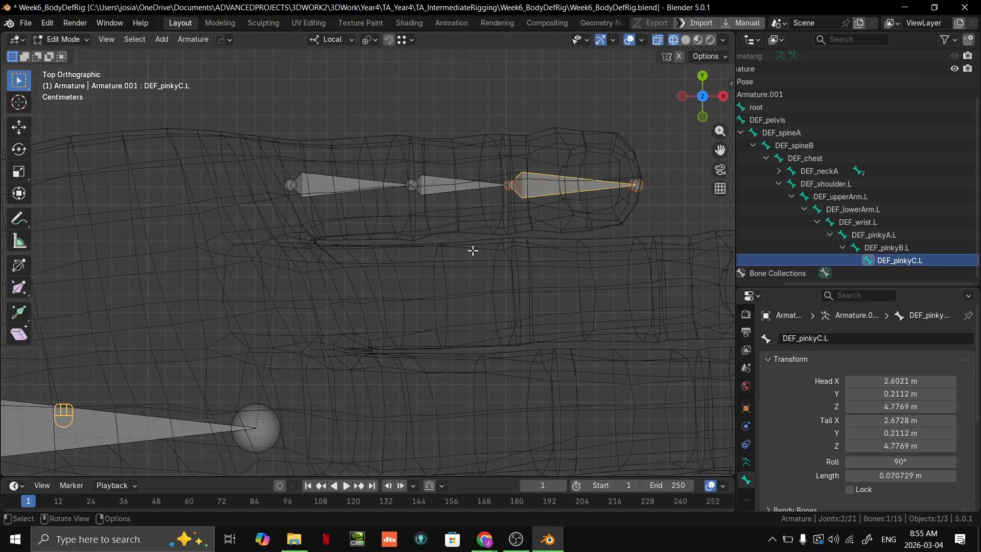
shift+middle_drag(643, 170, 513, 228)
scroll(513, 228, down, 3)
shift+middle_drag(368, 236, 332, 215)
scroll(420, 225, up, 1)
scroll(421, 223, up, 3)
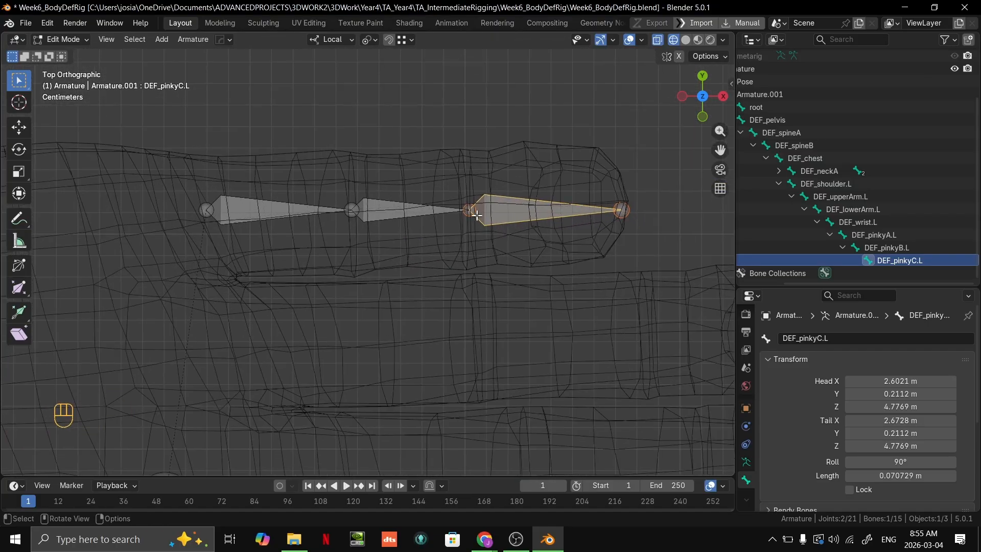
scroll(463, 239, down, 5)
scroll(471, 254, up, 2)
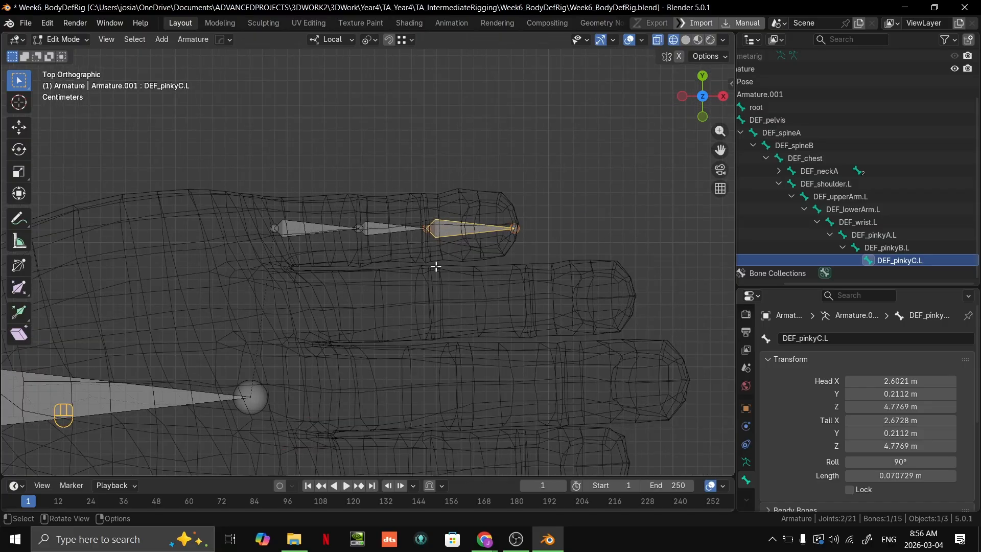
shift+middle_drag(410, 283, 391, 266)
scroll(495, 235, down, 2)
click(329, 231)
shift+click(389, 230)
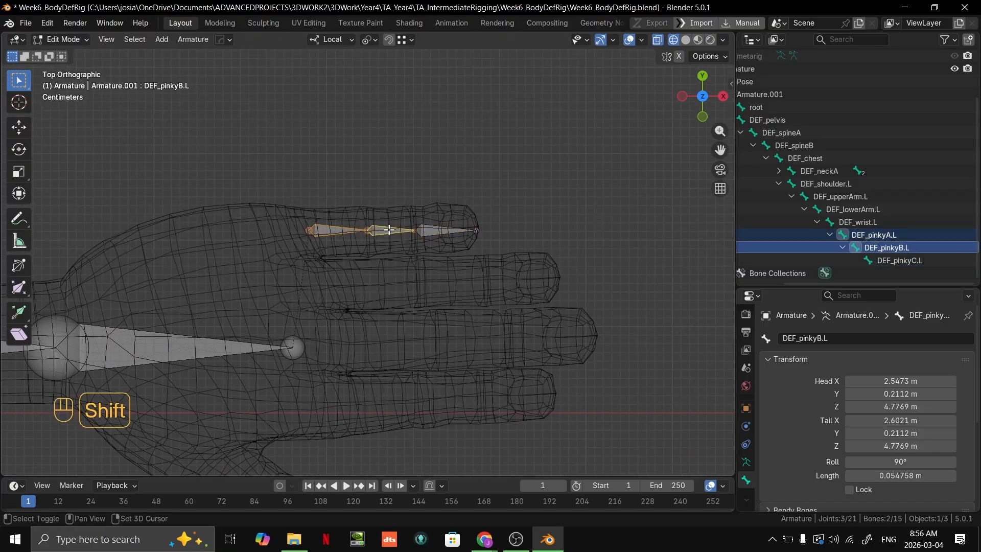
shift+click(442, 230)
Shift the joint between DEF_pinkyB.L and DEF_pinkyC.L about 0.002 m along X towards the fingertip.
scroll(443, 228, up, 2)
click(441, 223)
click(439, 222)
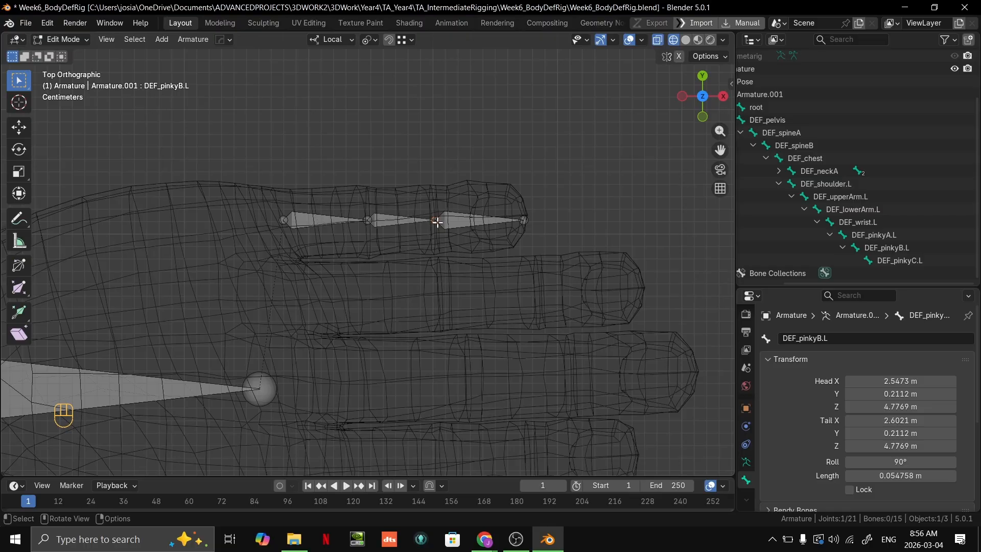
key(g)
key(x)
click(441, 222)
From the back view, raise all three little-finger bones together about 0.03 m along Z into the finger.
middle_drag(456, 214, 603, 279)
key(grave)
key(grave)
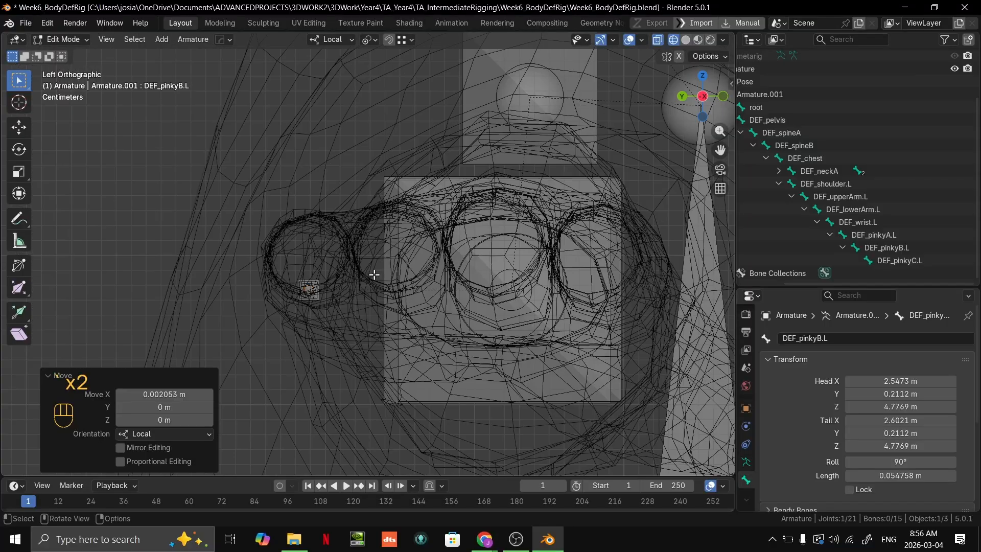
click(523, 214)
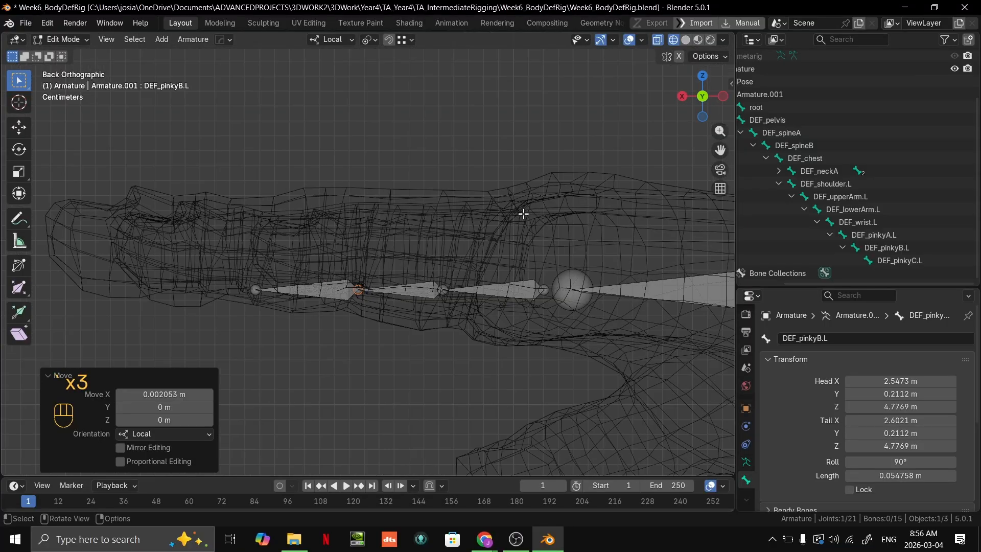
click(430, 290)
shift+click(482, 290)
shift+click(339, 290)
key(g)
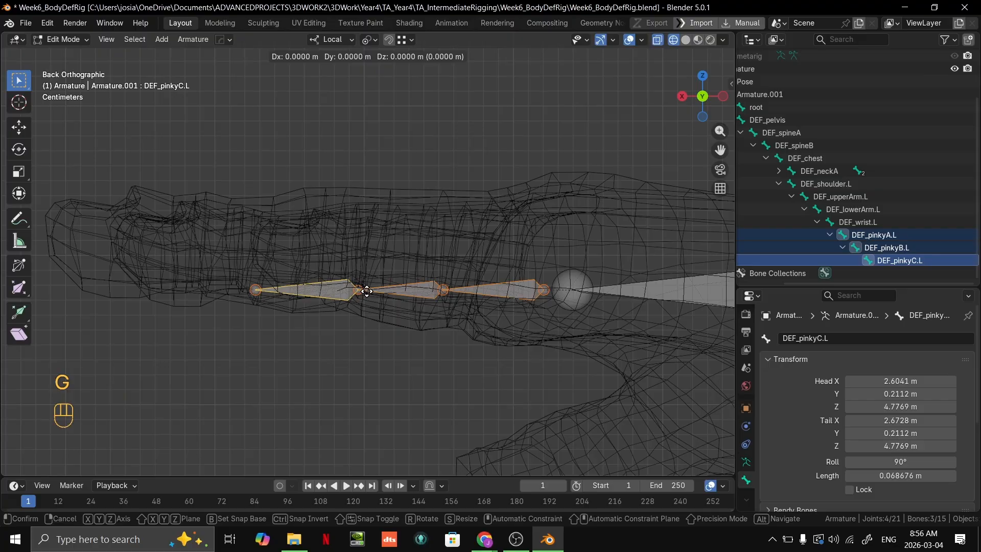
key(z)
click(380, 246)
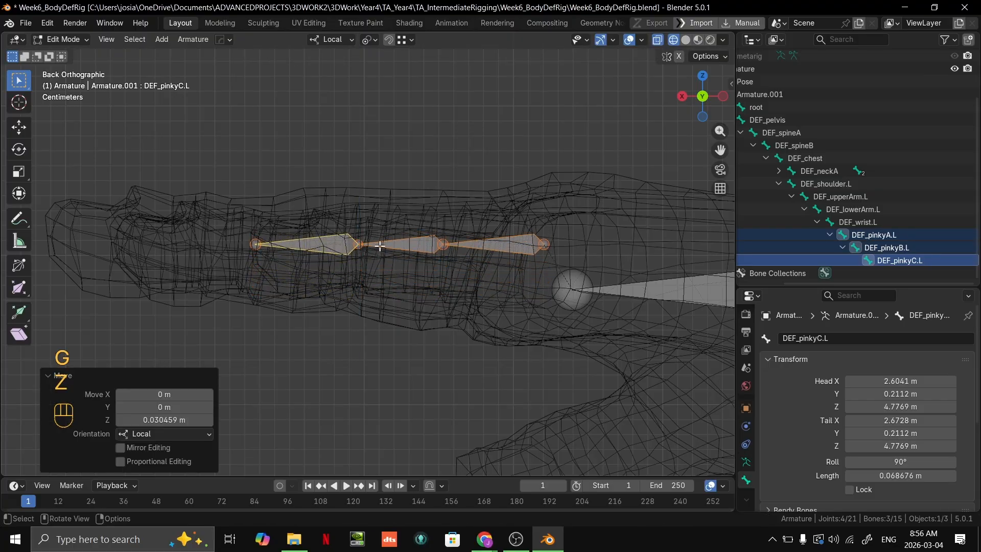
Raise the three little-finger bones a further 0.007 m or so along Z.
middle_drag(380, 246, 385, 245)
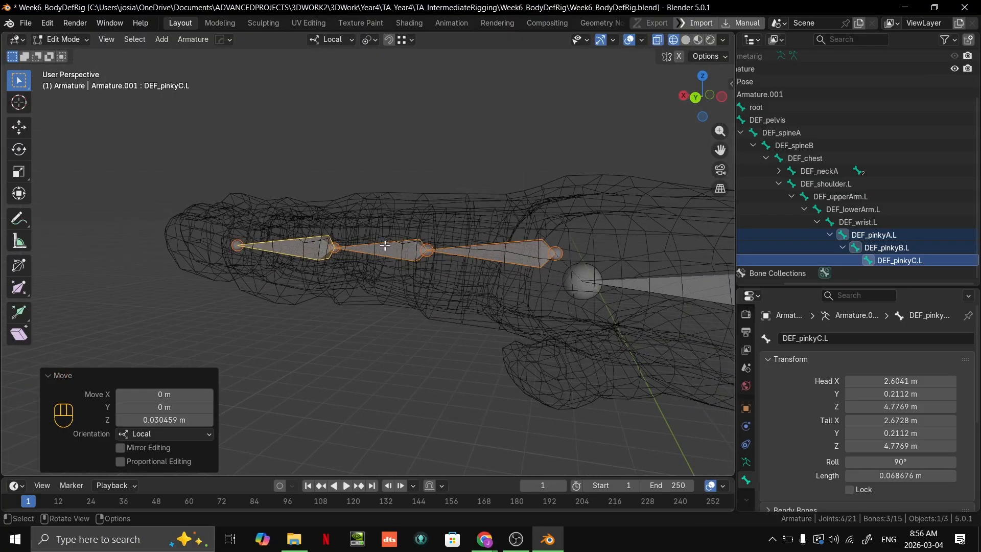
key(g)
key(z)
click(387, 233)
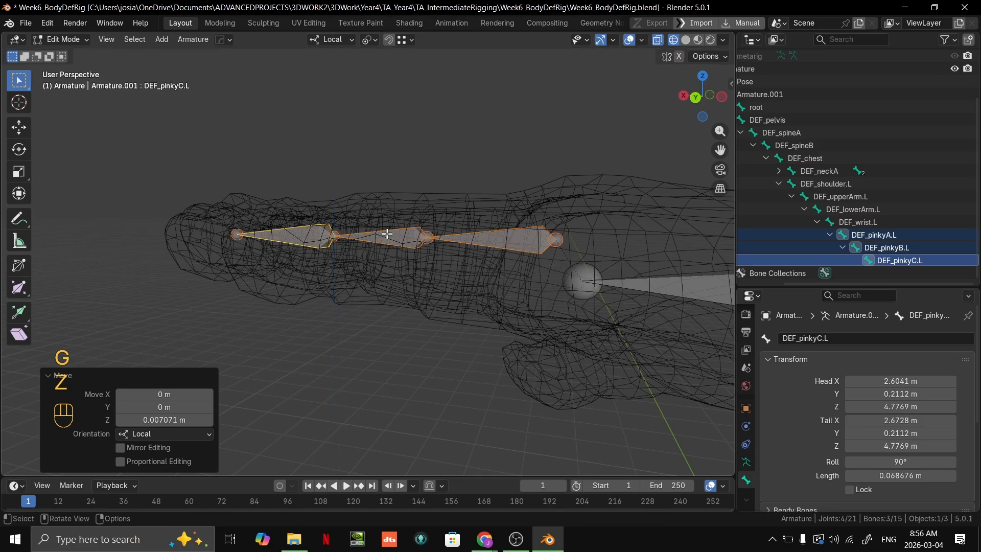
Fine-tune the height of the three little-finger bones along Z, ending with an upward nudge of about 0.001 m.
middle_drag(387, 234, 410, 242)
key(grave)
click(648, 248)
key(grave)
click(542, 168)
key(g)
key(z)
click(329, 239)
key(g)
key(z)
click(426, 242)
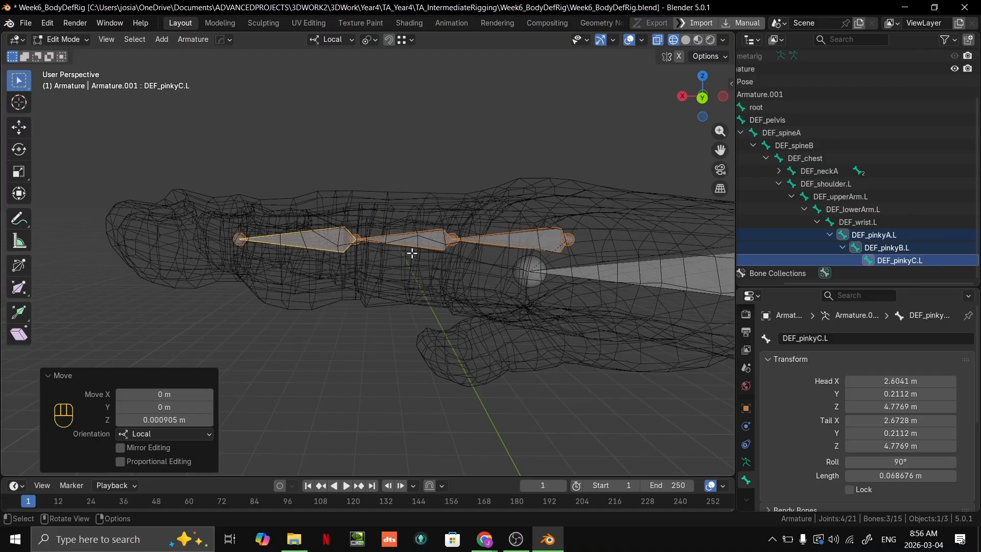
Inspect the little-finger bones from several sides, and show the hand in solid shading without X-ray from the back.
middle_drag(414, 247, 434, 324)
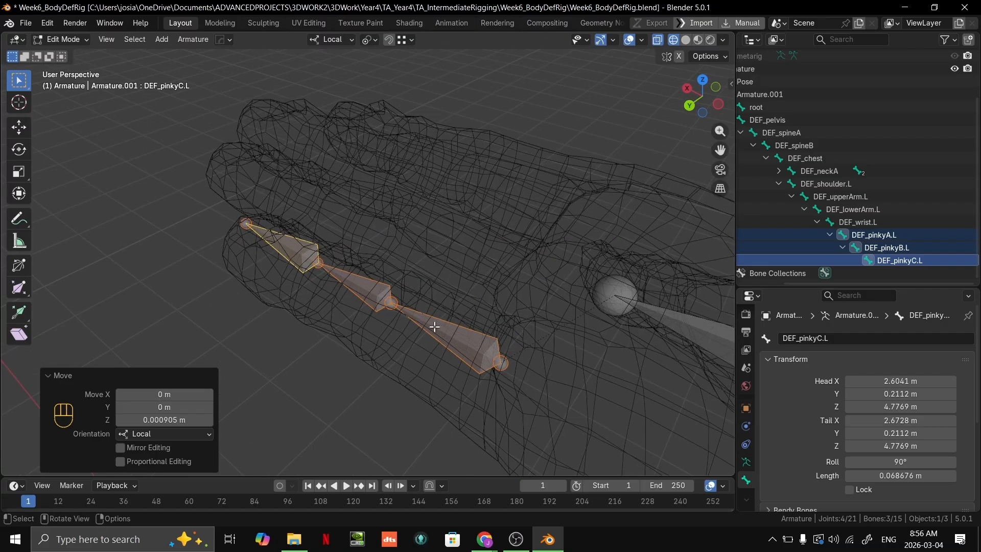
middle_drag(340, 262, 428, 232)
key(grave)
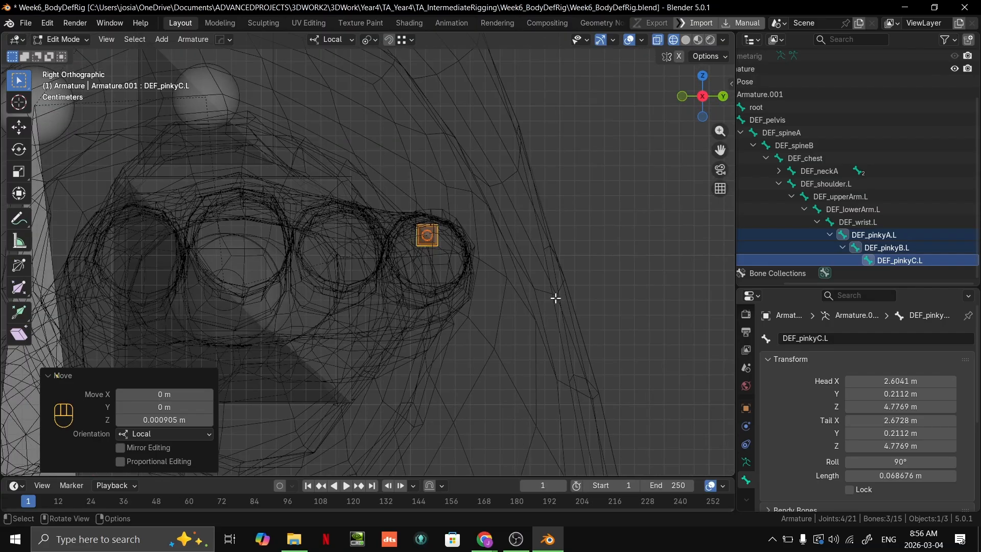
key(grave)
click(686, 41)
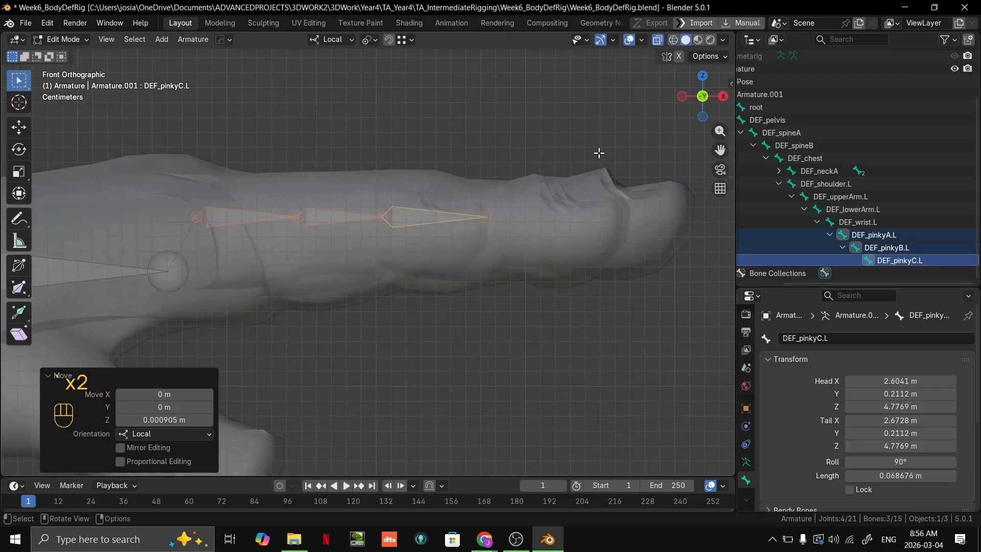
key(alt+z)
key(grave)
click(714, 77)
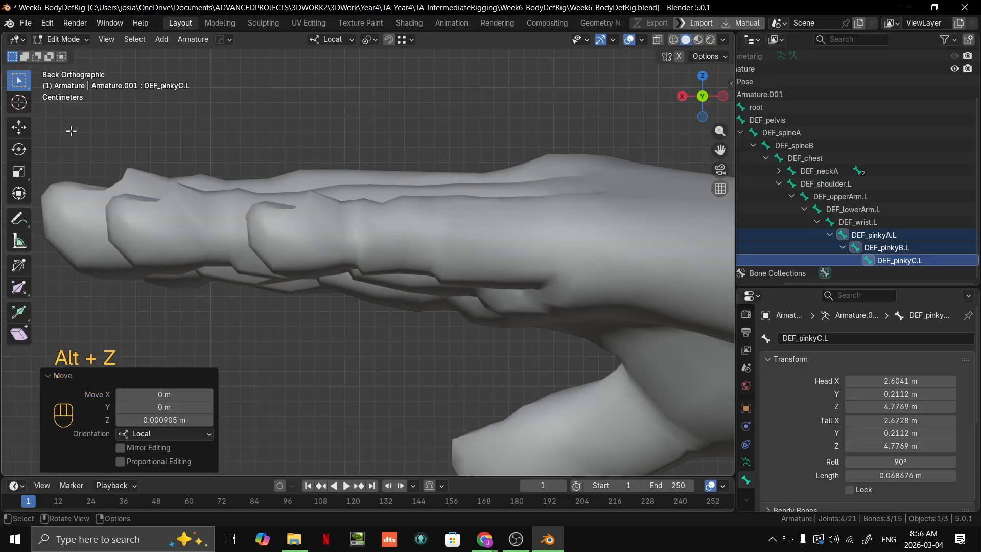
click(19, 219)
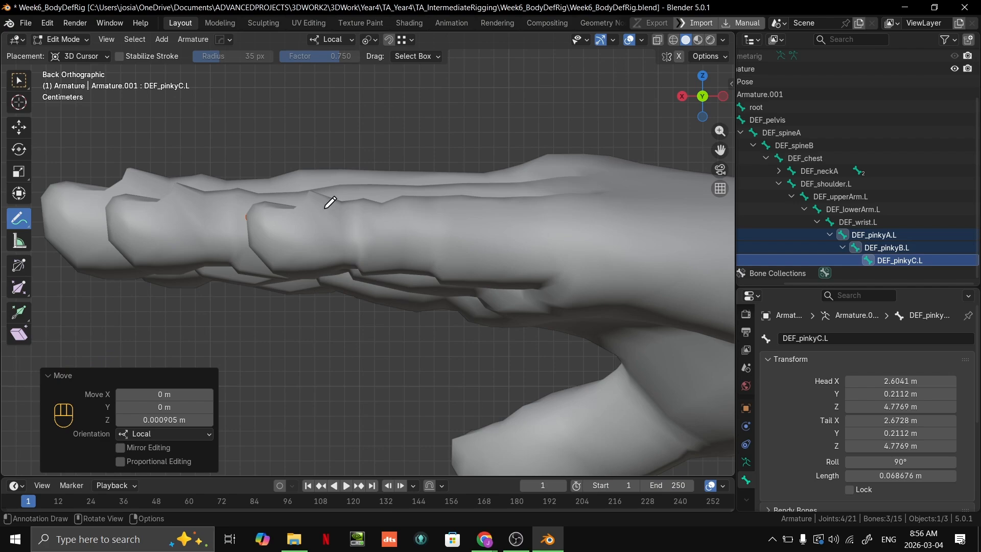
drag(548, 204, 447, 205)
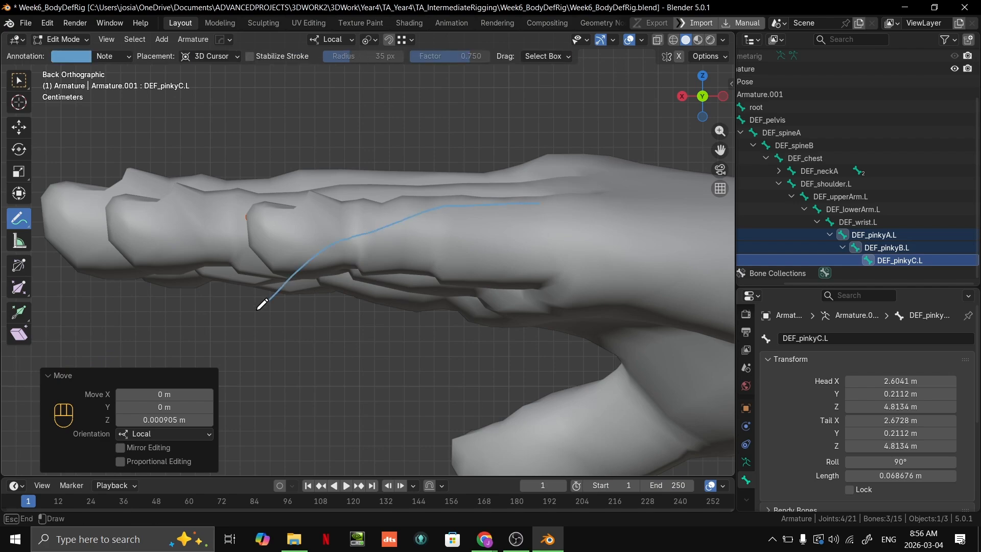
drag(250, 316, 287, 322)
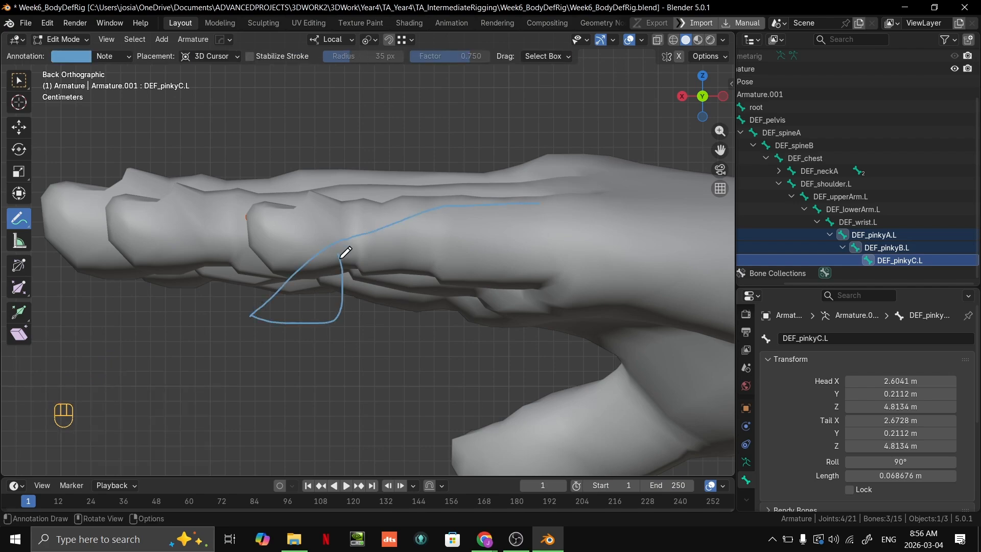
key(ctrl+z)
key(ctrl+z)
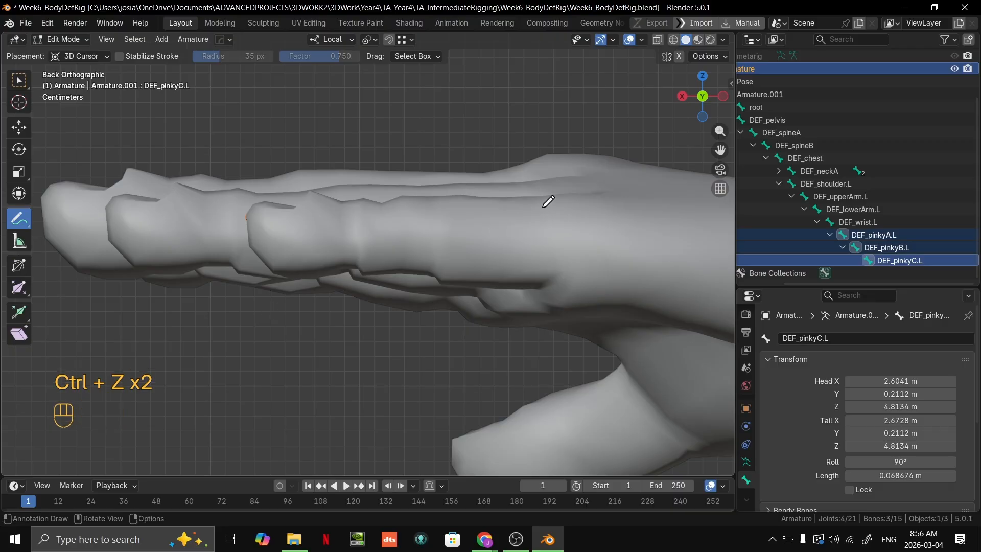
Annotate the outline of a bent little finger over the hand with freehand strokes, using the Annotate tool in back view.
mouse_move(548, 204)
mouse_down()
mouse_move(453, 209)
mouse_move(344, 274)
mouse_up()
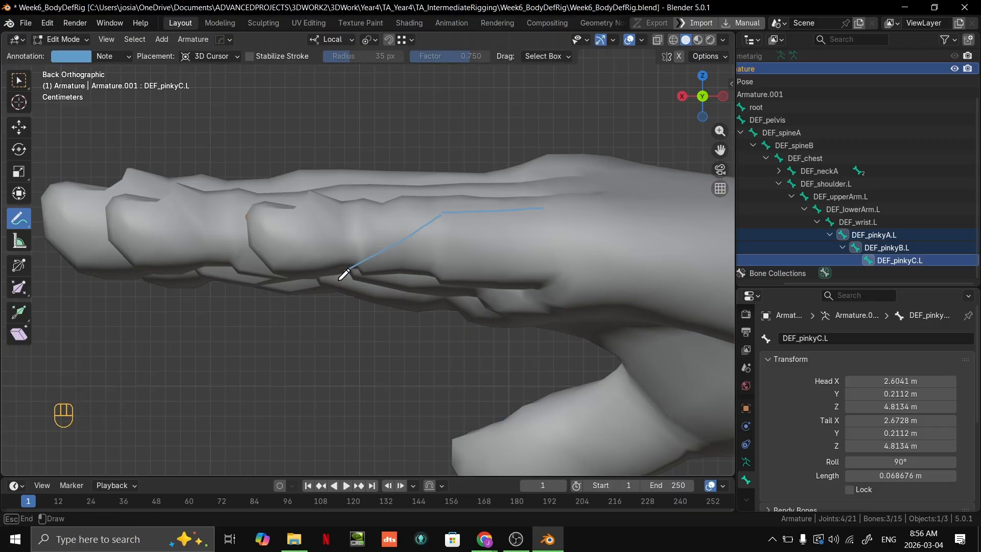
drag(296, 342, 383, 321)
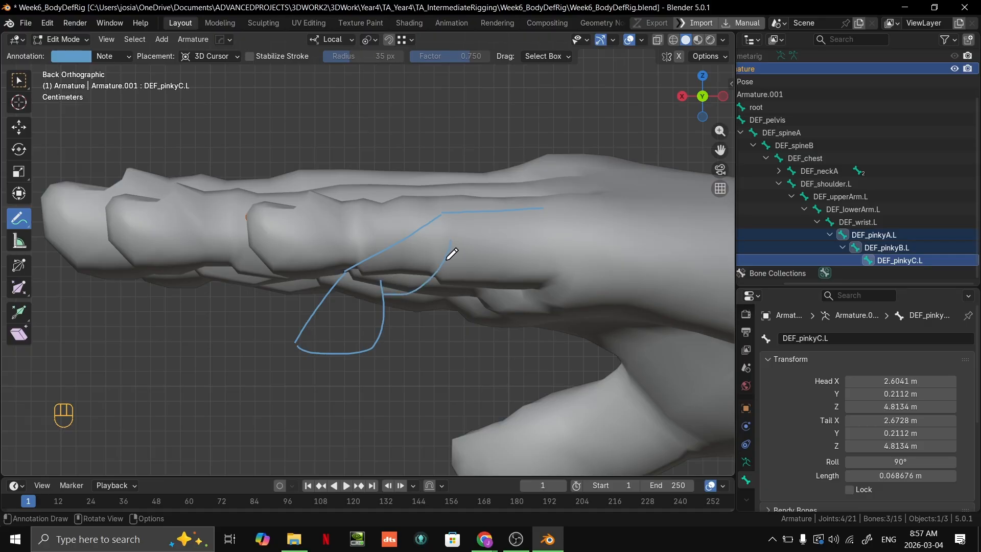
drag(445, 264, 476, 266)
scroll(460, 243, down, 2)
scroll(185, 162, up, 1)
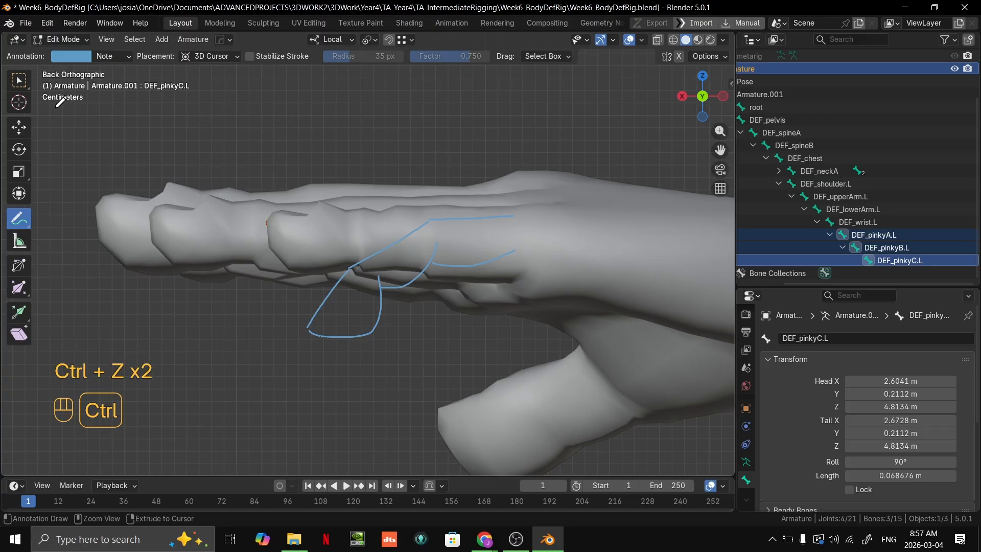
Hide the Note annotation layer, and return to the Select Box tool with wireframe display.
click(102, 56)
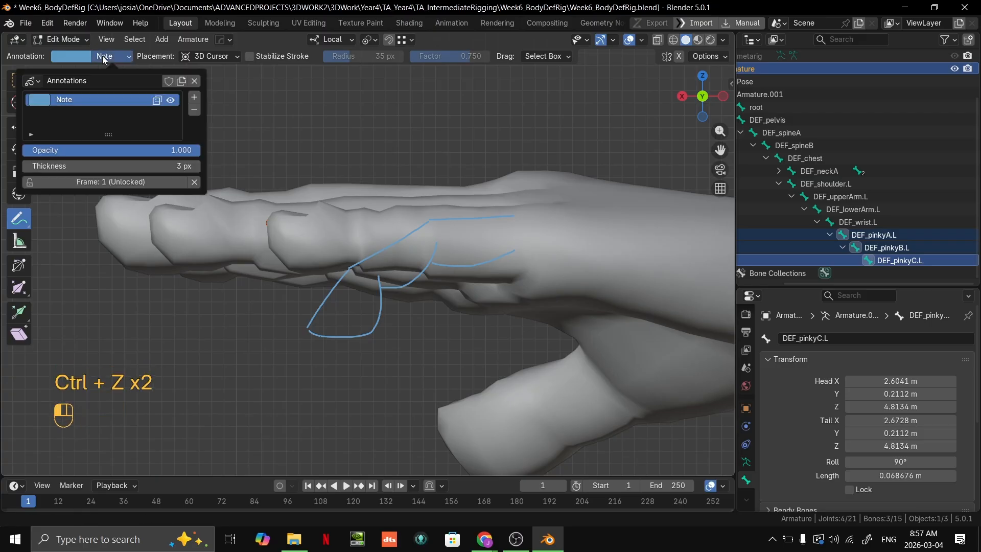
click(170, 100)
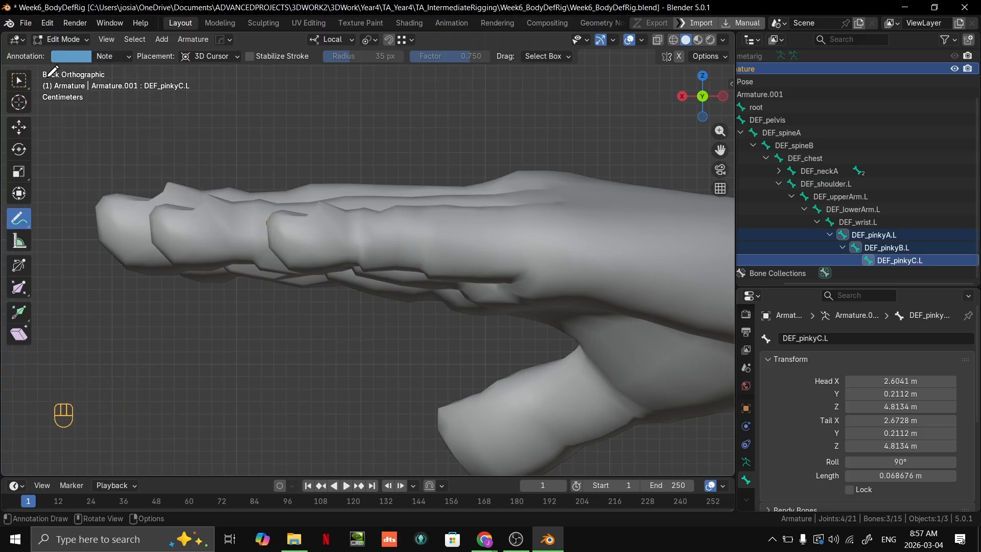
key(w)
middle_drag(342, 151, 677, 66)
click(674, 40)
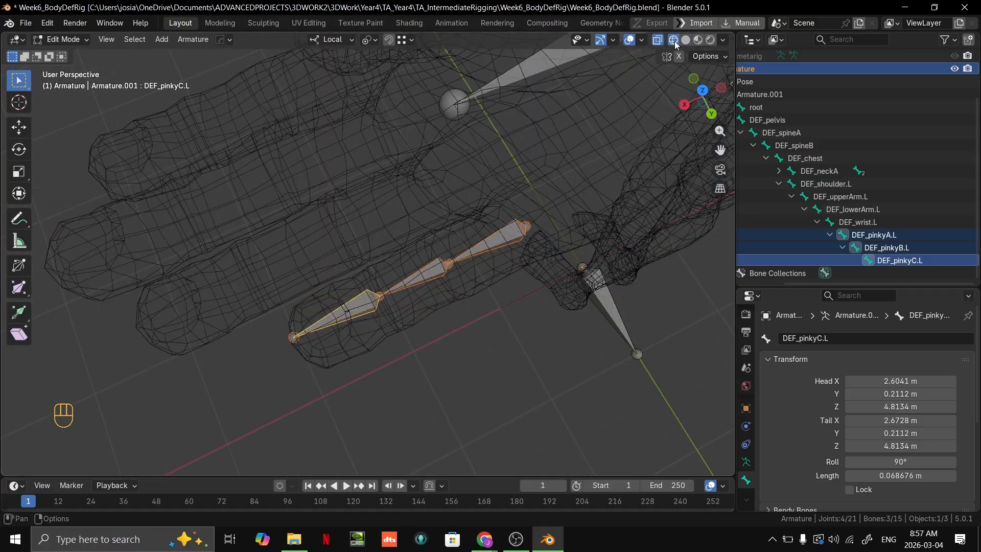
Examine from several angles how the three little-finger bones sit inside the finger mesh.
middle_drag(473, 253, 449, 272)
key(grave)
key(grave)
middle_drag(678, 225, 495, 302)
key(grave)
scroll(499, 231, up, 3)
middle_drag(495, 303, 455, 357)
scroll(455, 357, down, 4)
key(grave)
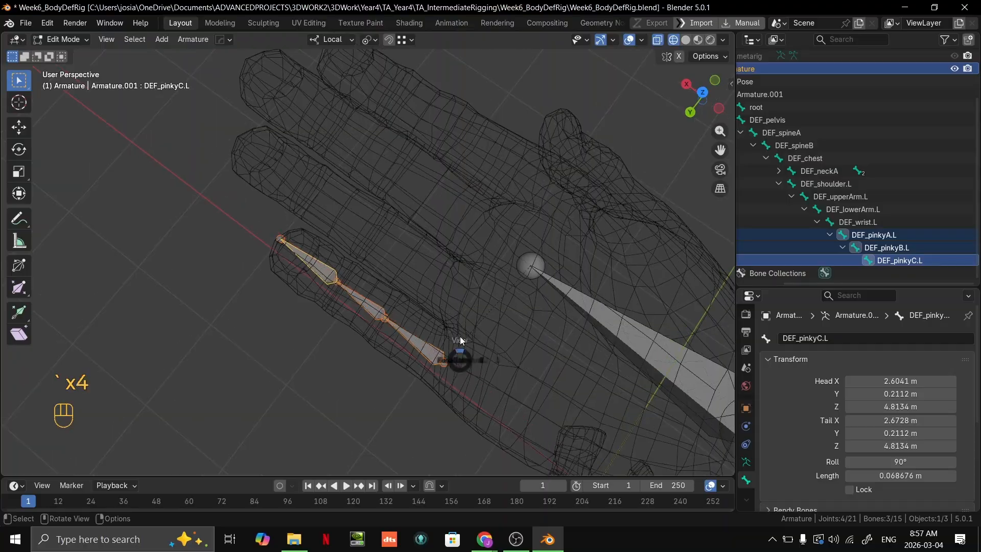
shift+middle_drag(454, 224, 539, 232)
scroll(474, 252, up, 4)
scroll(546, 260, down, 1)
scroll(539, 232, up, 1)
shift+middle_drag(414, 255, 499, 235)
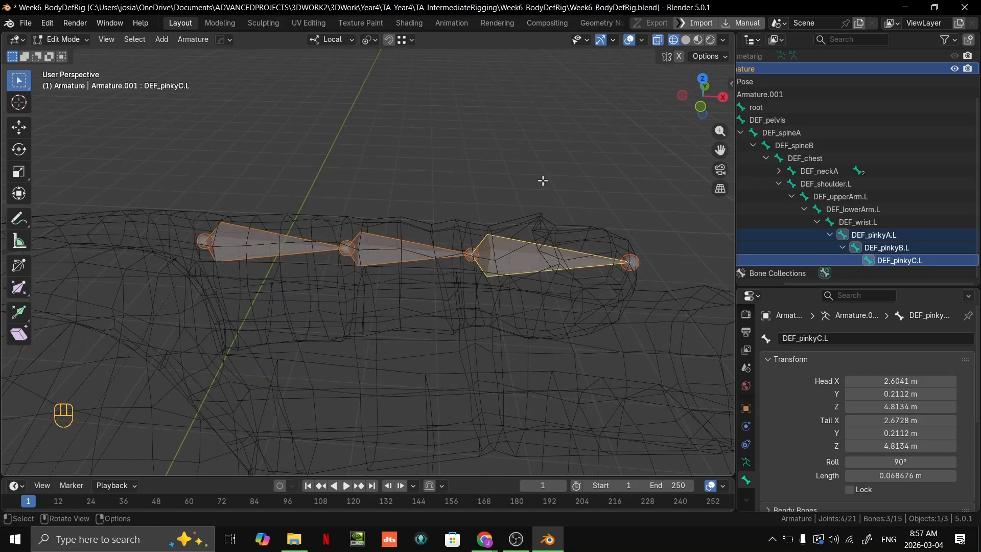
middle_drag(542, 180, 312, 158)
middle_drag(273, 144, 317, 267)
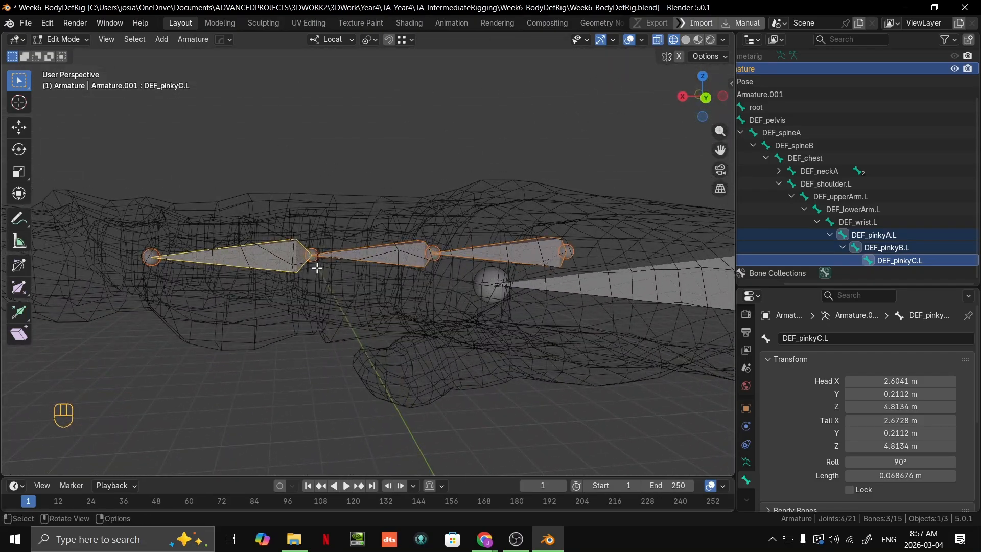
Slide the joint between the second and third little-finger bones about 0.004 m back toward the knuckle along local X.
click(312, 253)
key(g)
key(x)
click(345, 255)
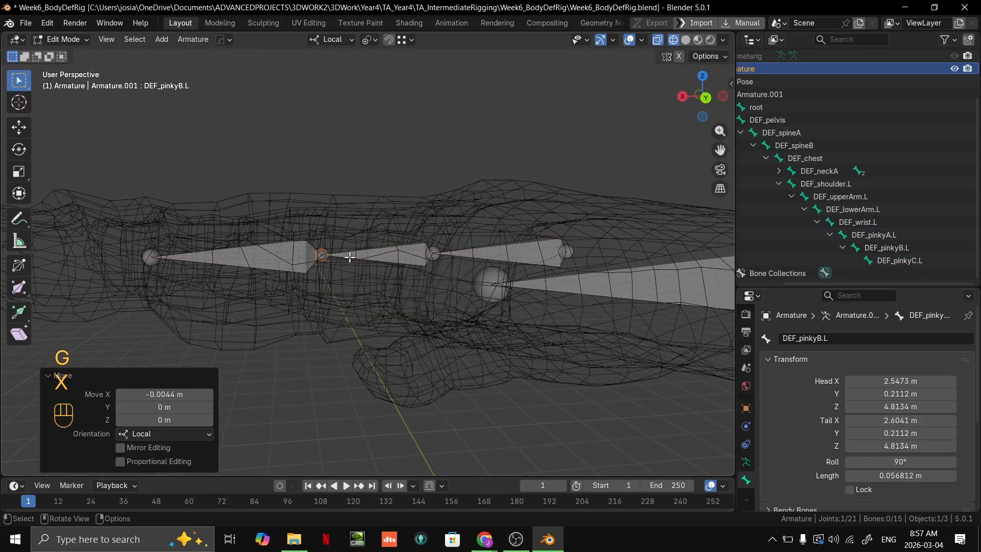
key(KP_7)
key(g)
key(x)
click(476, 277)
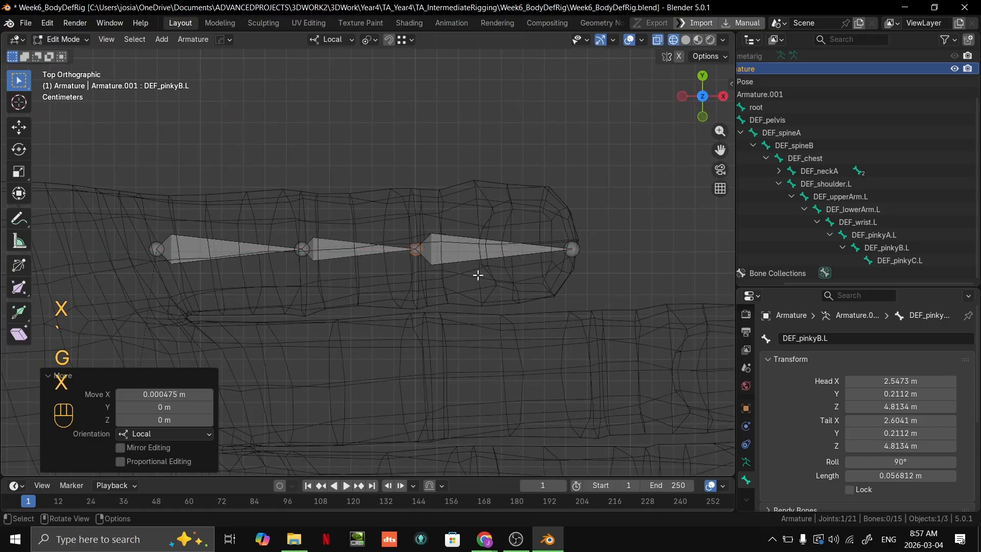
Nudge the joint between the first and second little-finger bones about 0.0005 m toward the fingertip along local X.
middle_drag(477, 274, 467, 156)
shift+middle_drag(466, 163, 476, 241)
middle_drag(478, 258, 480, 302)
click(368, 278)
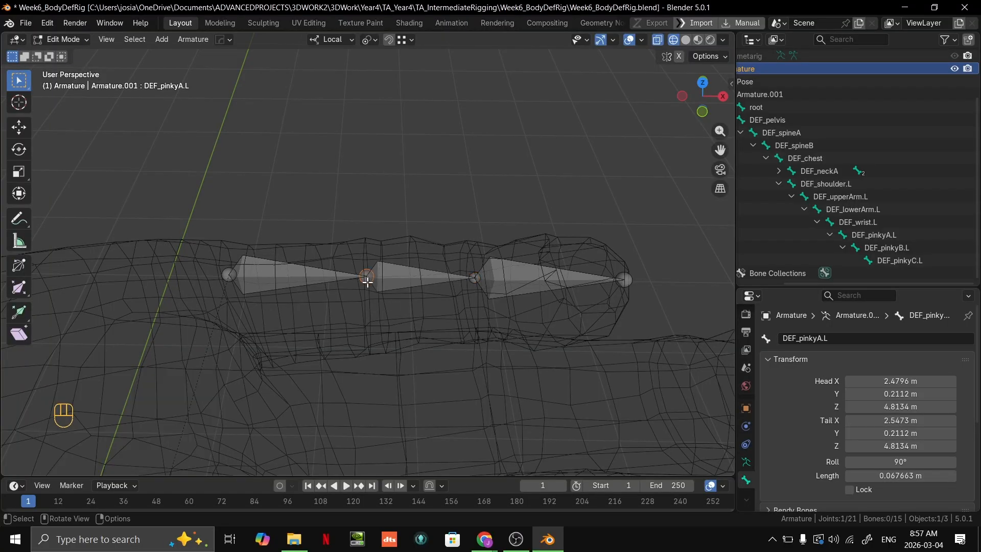
key(g)
key(x)
click(370, 282)
Move the base joint of the first little-finger bone about 0.014 m back into the hand along local X.
shift+middle_drag(370, 282, 437, 278)
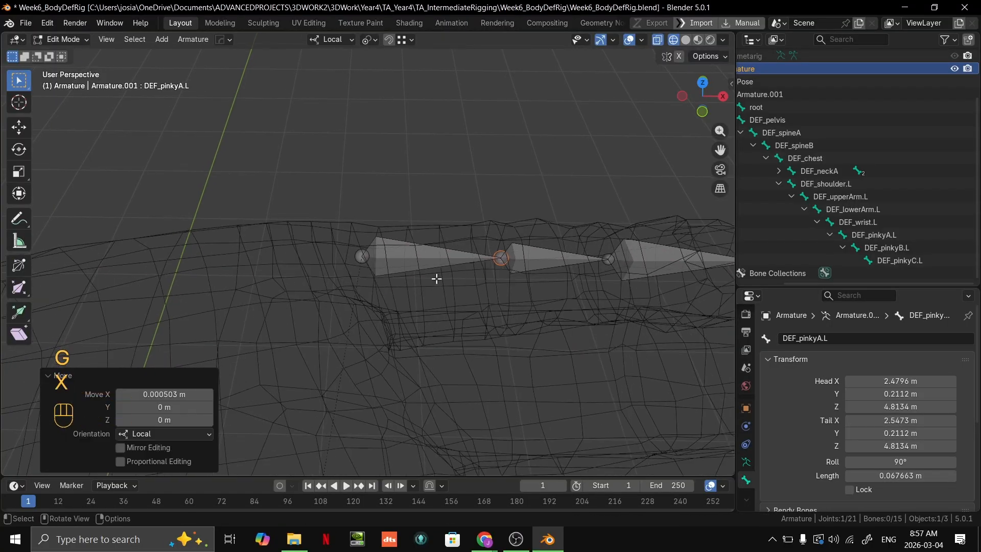
click(365, 257)
middle_drag(368, 258, 388, 332)
key(grave)
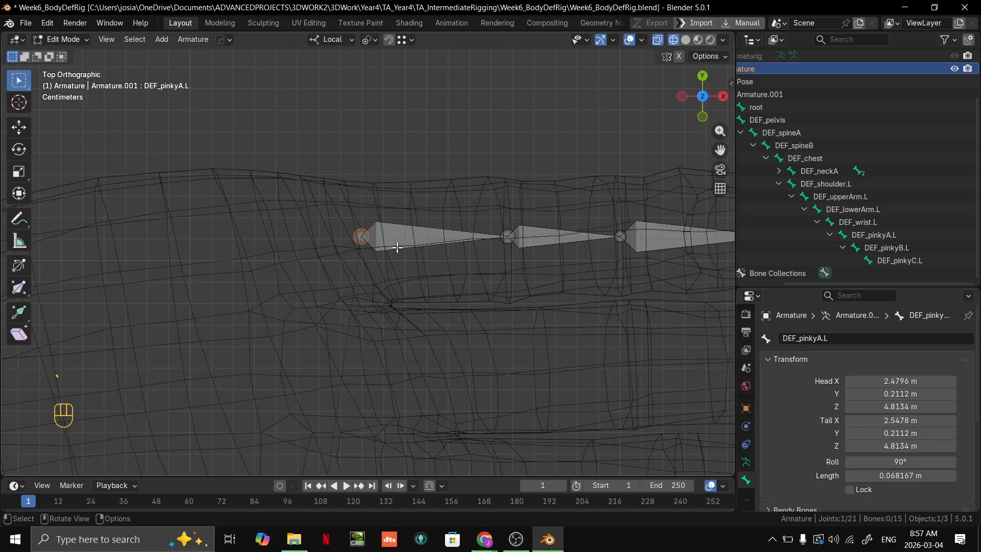
middle_drag(399, 250, 445, 190)
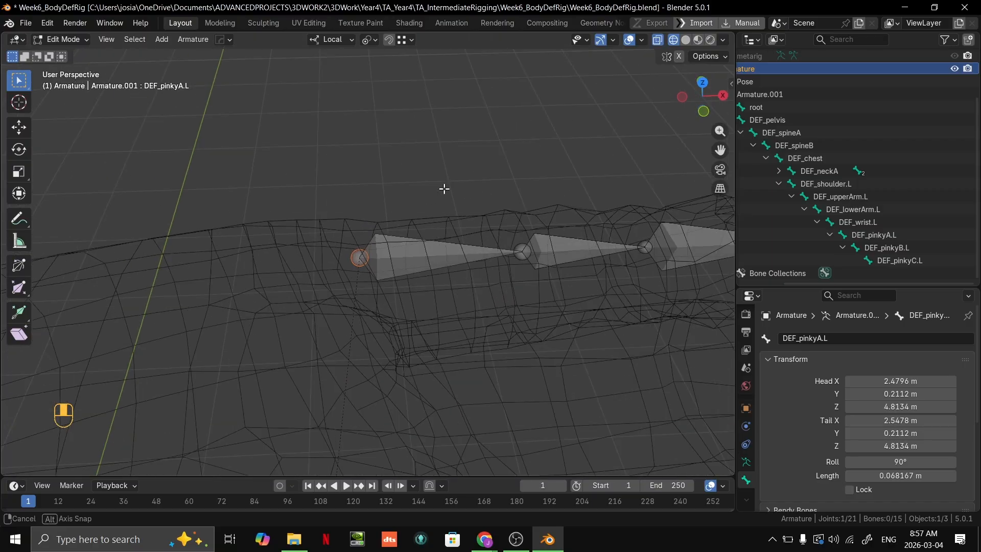
key(g)
key(x)
click(415, 197)
middle_drag(450, 232, 450, 204)
key(g)
key(x)
click(446, 196)
Refine the two middle little-finger joints along local X, the first about -0.0014 m and the second about 0.0044 m.
click(464, 261)
key(grave)
key(g)
key(x)
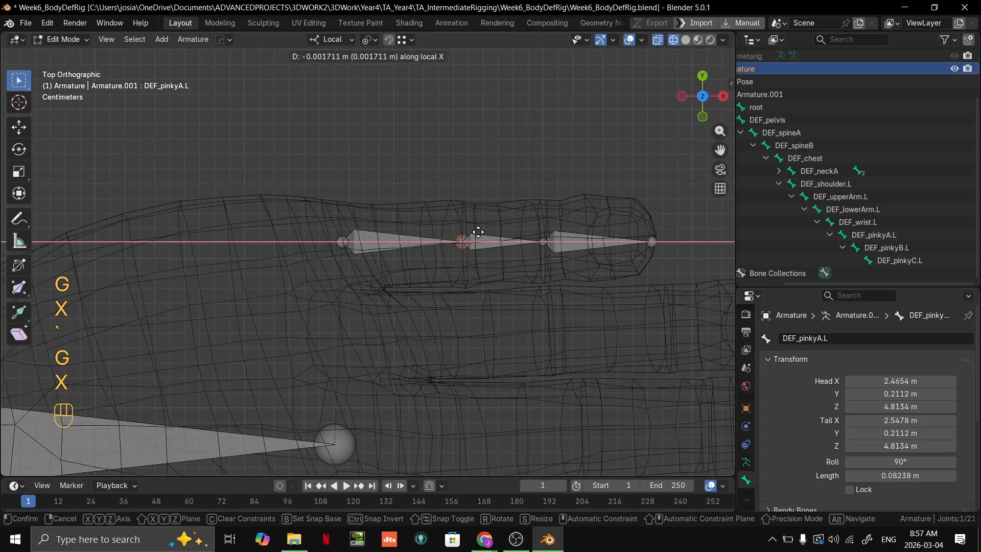
click(478, 232)
shift+middle_drag(515, 233, 463, 244)
click(493, 253)
key(b)
right_click(497, 255)
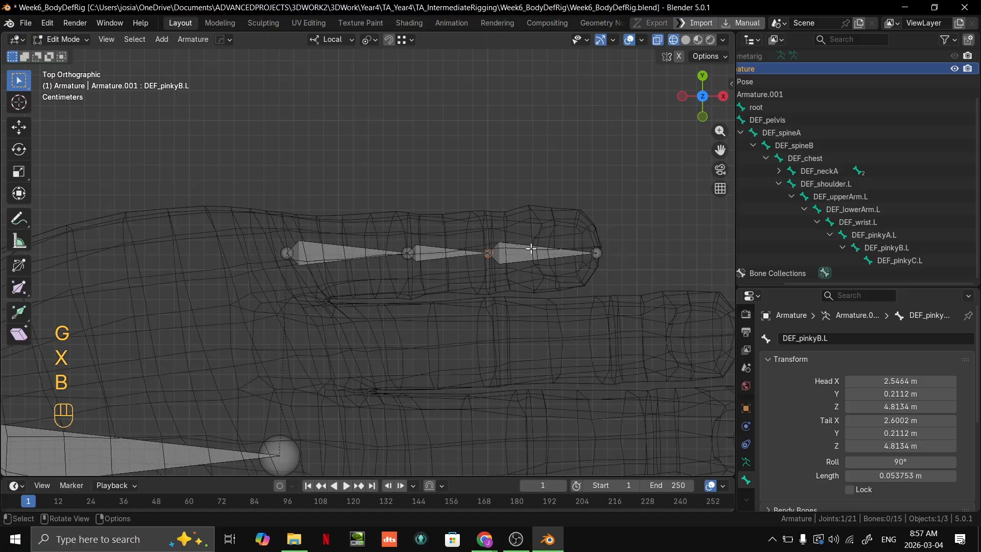
key(g)
key(x)
click(538, 250)
Duplicate the three little-finger bones onto the ring finger, offset about 0.025 m in X and -0.058 m in Y.
middle_drag(538, 250, 506, 300)
scroll(506, 300, down, 2)
key(grave)
click(327, 274)
shift+click(399, 275)
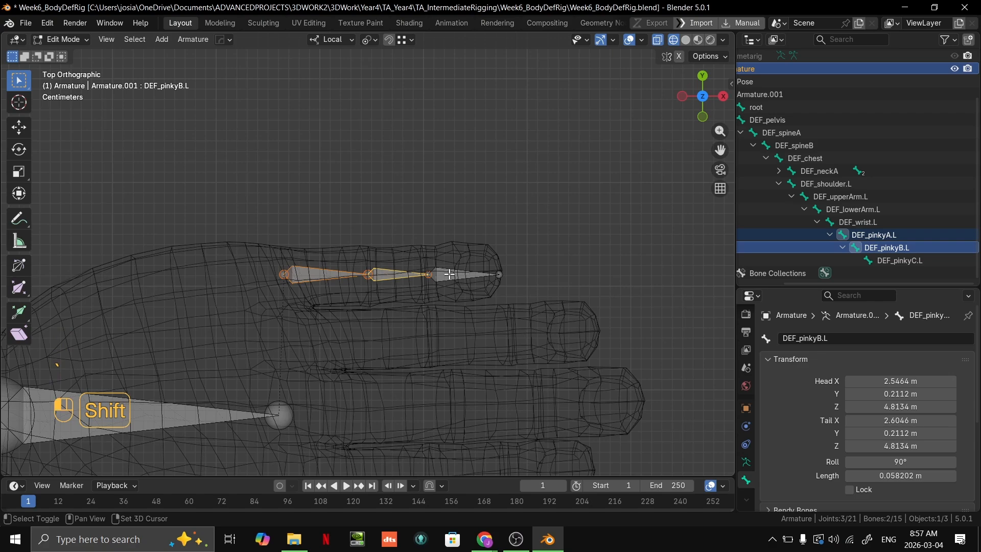
shift+click(460, 275)
shift+middle_drag(459, 275, 424, 195)
key(shift+d)
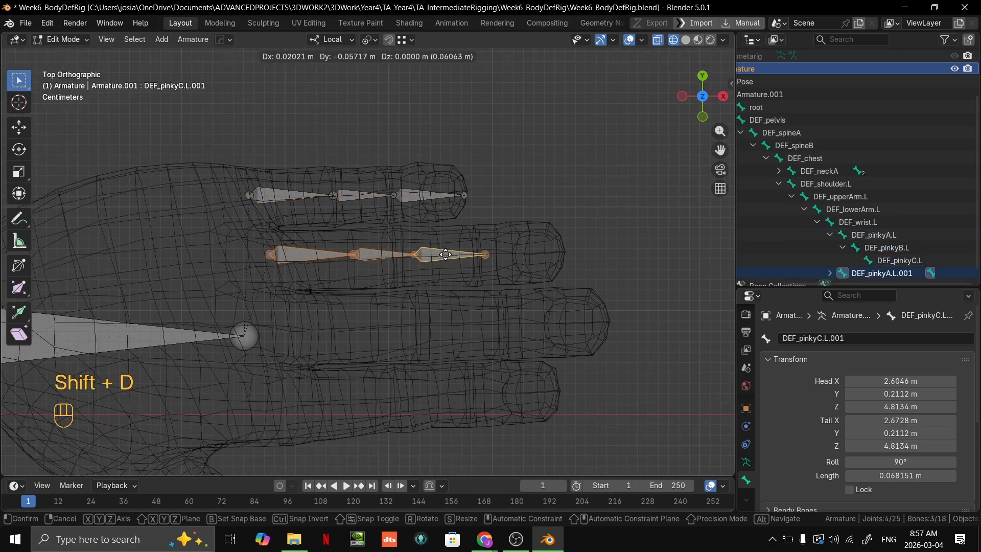
click(450, 254)
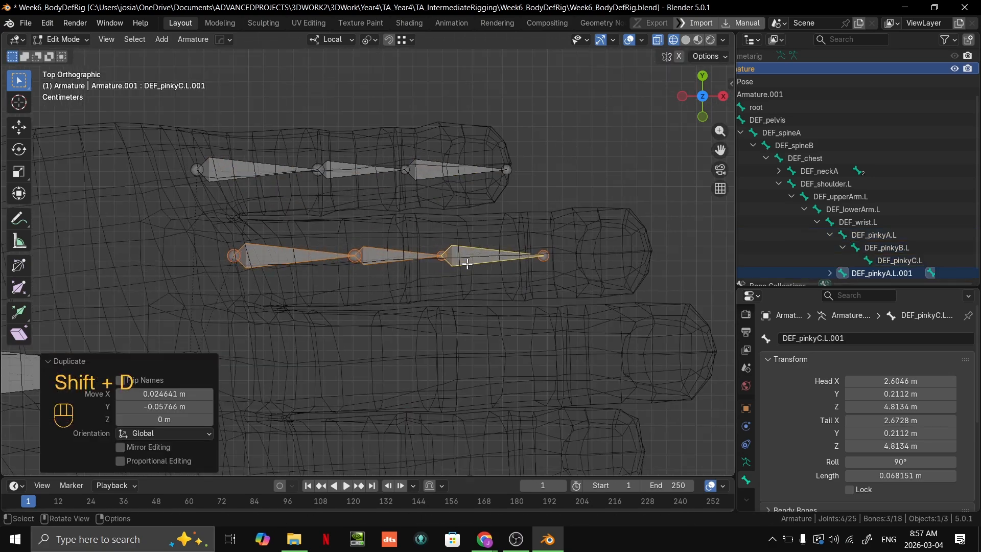
Extend the end of the last ring-finger bone about 0.066 m along local X to the fingertip.
scroll(503, 246, up, 2)
click(505, 245)
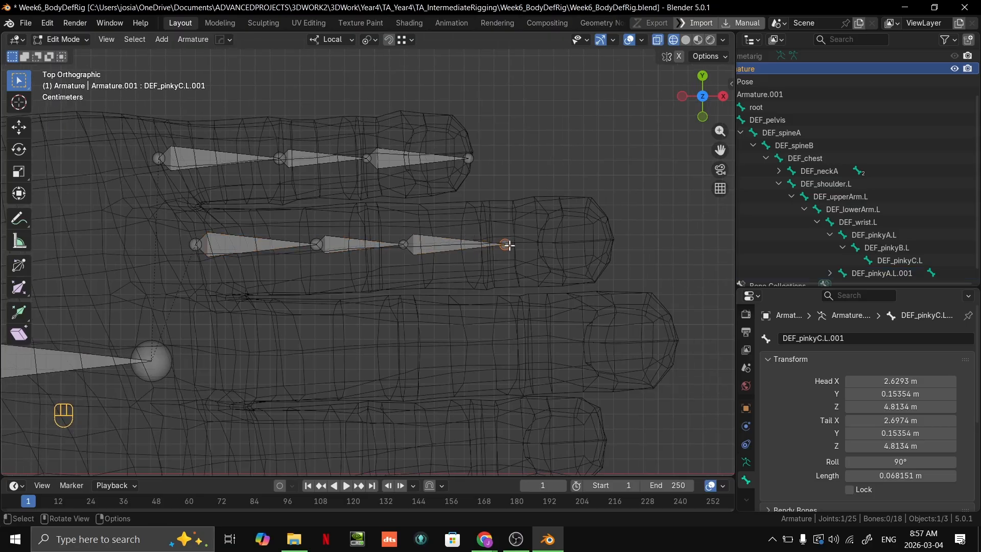
scroll(512, 249, up, 2)
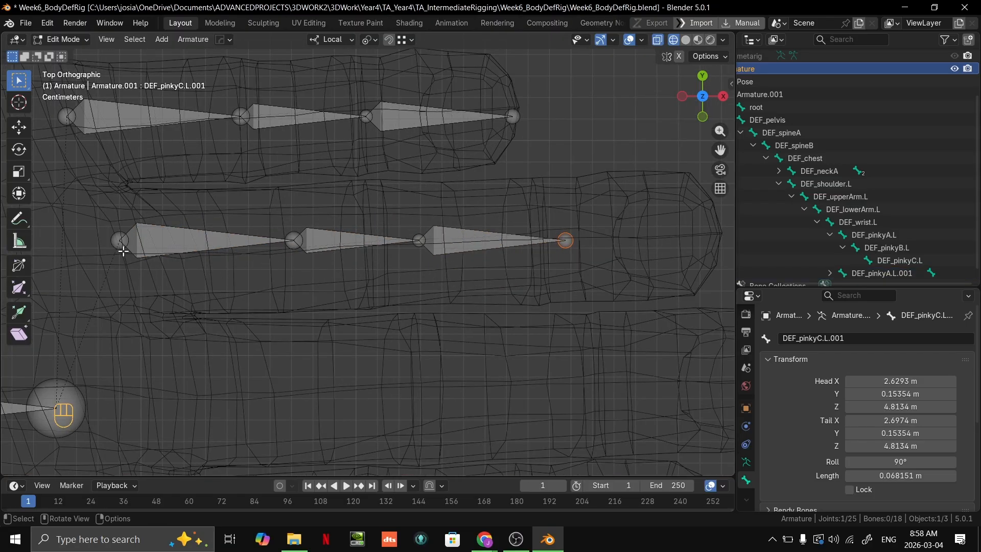
key(g)
key(x)
click(19, 237)
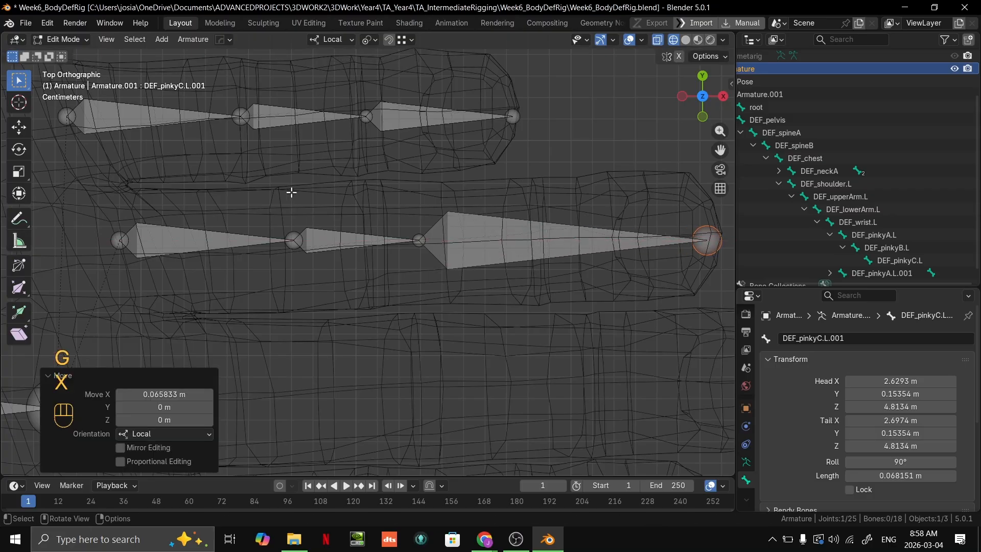
Slide the two middle ring-finger joints along local X onto the knuckle loops, about 0.053 m and 0.034 m outward.
click(423, 241)
key(g)
key(x)
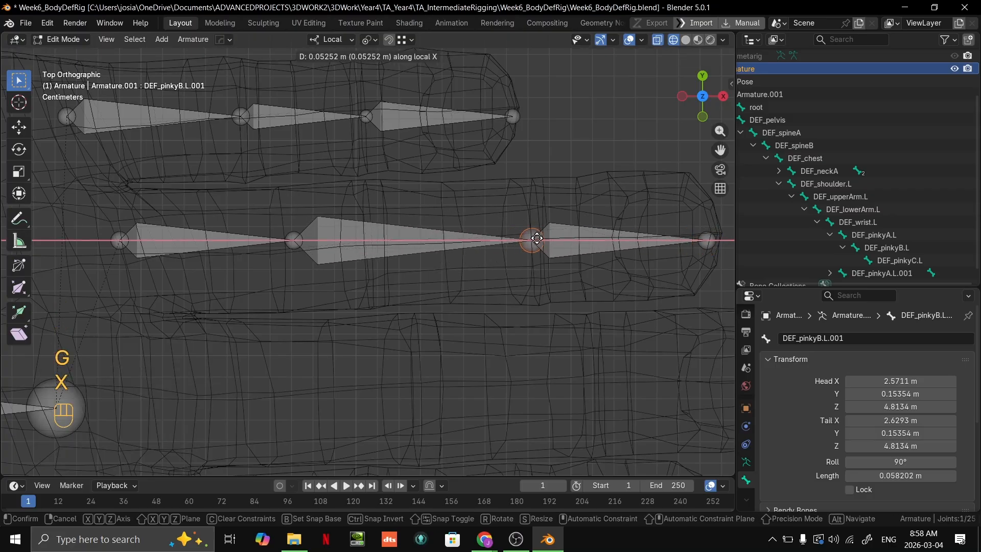
click(536, 238)
click(294, 240)
key(g)
key(x)
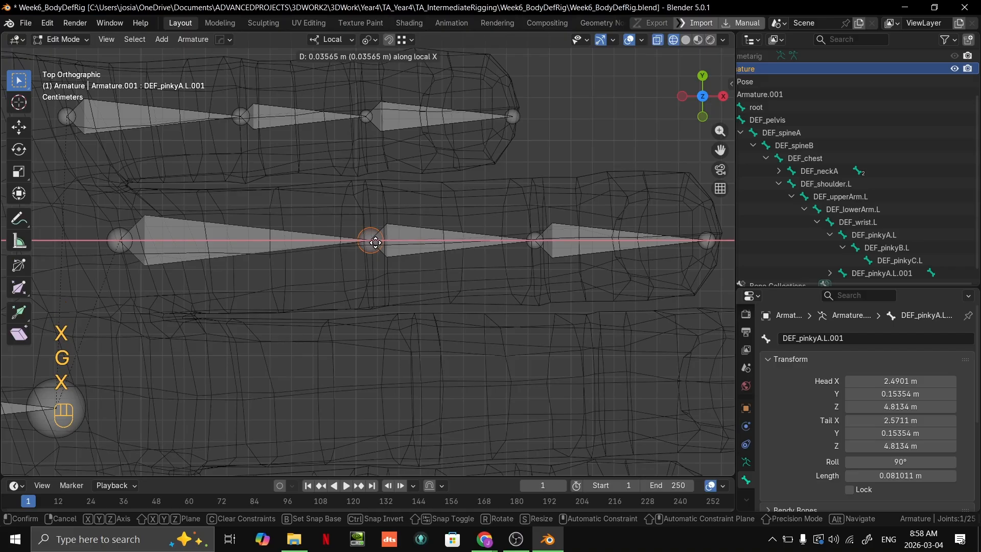
click(374, 243)
Move the base joint of the first ring-finger bone about 0.018 m back into the hand along local X.
click(118, 249)
key(g)
key(x)
click(80, 250)
Adjust the joint between the first and second ring-finger bones by about -0.002 m along local X in top view.
scroll(257, 242, down, 4)
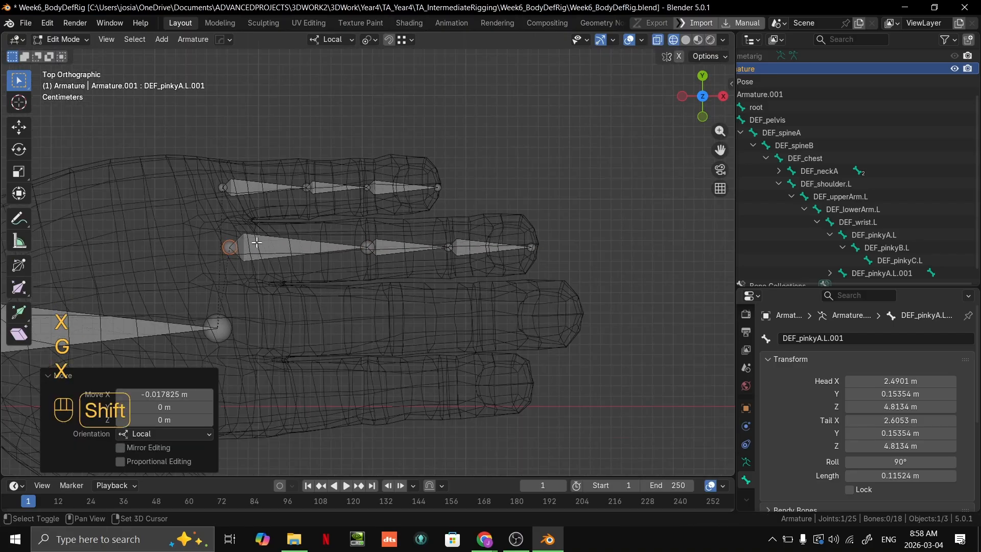
shift+middle_drag(256, 242, 365, 215)
middle_drag(366, 215, 399, 174)
middle_drag(399, 174, 440, 201)
key(KP_7)
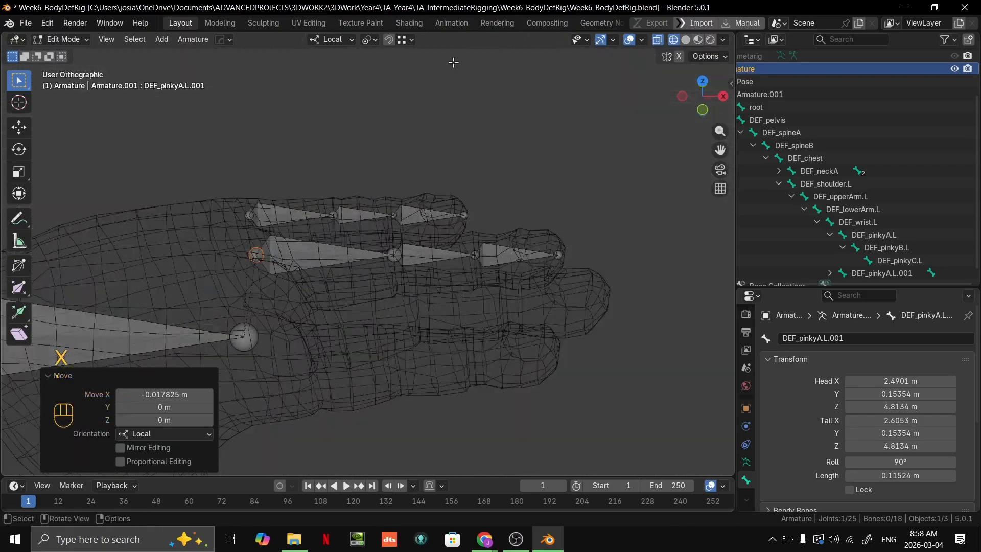
key(KP_7)
click(401, 244)
scroll(429, 254, up, 3)
key(g)
key(x)
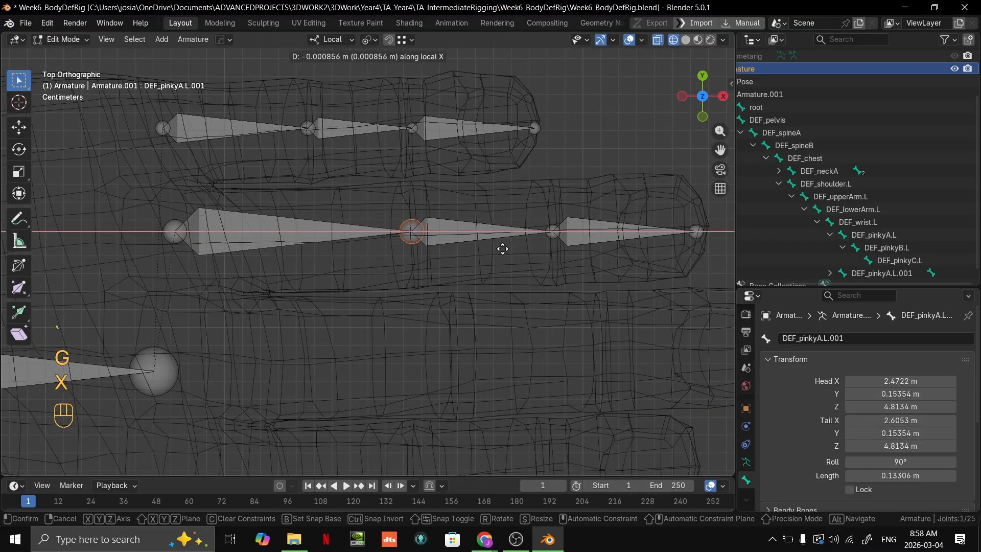
click(499, 248)
shift+middle_drag(574, 241, 491, 250)
middle_drag(587, 246, 513, 284)
scroll(229, 236, down, 5)
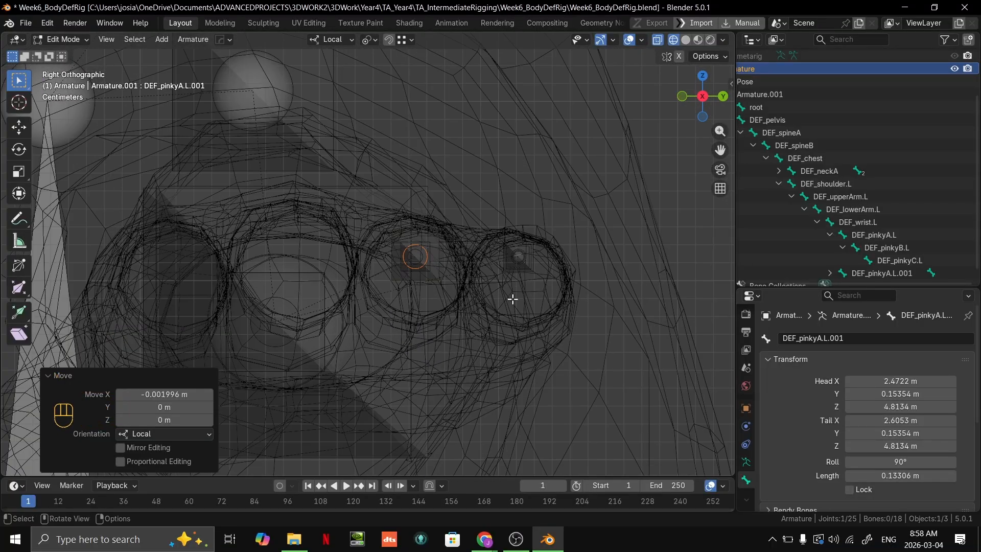
scroll(489, 296, up, 2)
drag(473, 299, 401, 225)
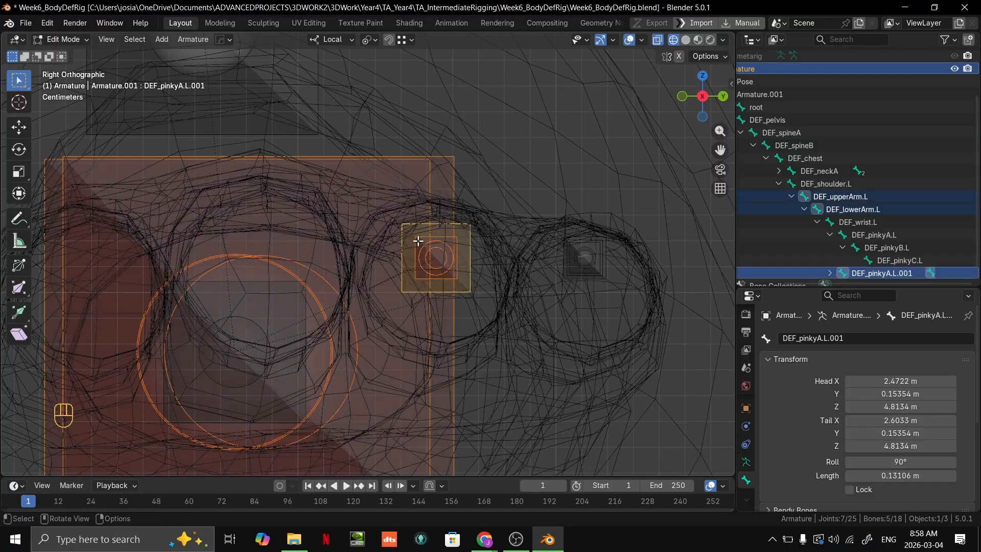
key(grave)
Select only the three ring-finger bones and raise them about 0.005 m along local Z in right view.
scroll(447, 335, down, 2)
drag(241, 216, 232, 196)
middle_drag(572, 261, 520, 207)
click(600, 322)
shift+click(506, 276)
shift+click(369, 199)
key(KP_3)
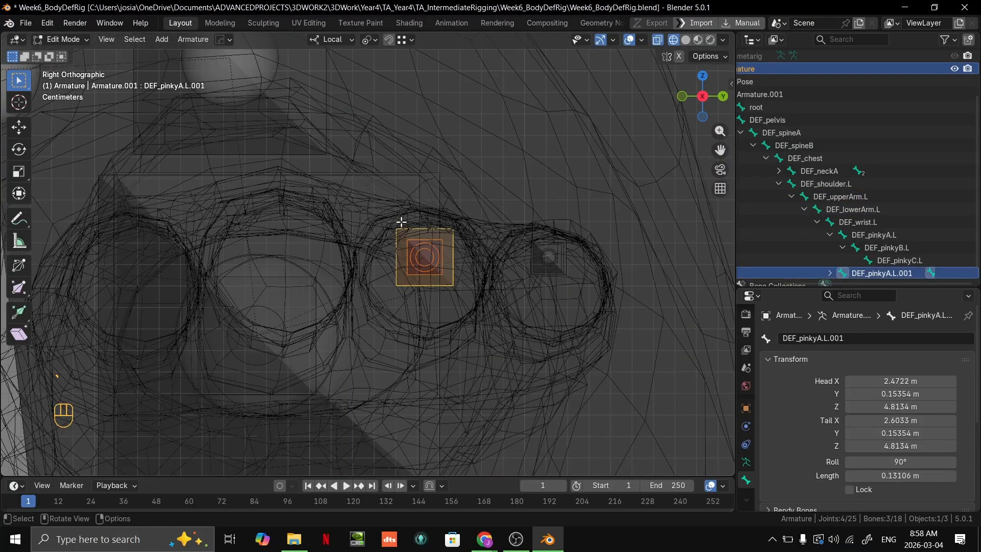
key(g)
key(z)
click(412, 212)
Duplicate the three ring-finger bones onto the middle finger, offset about -0.0685 m along local Y.
middle_drag(493, 213, 447, 287)
key(KP_7)
shift+middle_drag(482, 252, 482, 210)
key(shift+d)
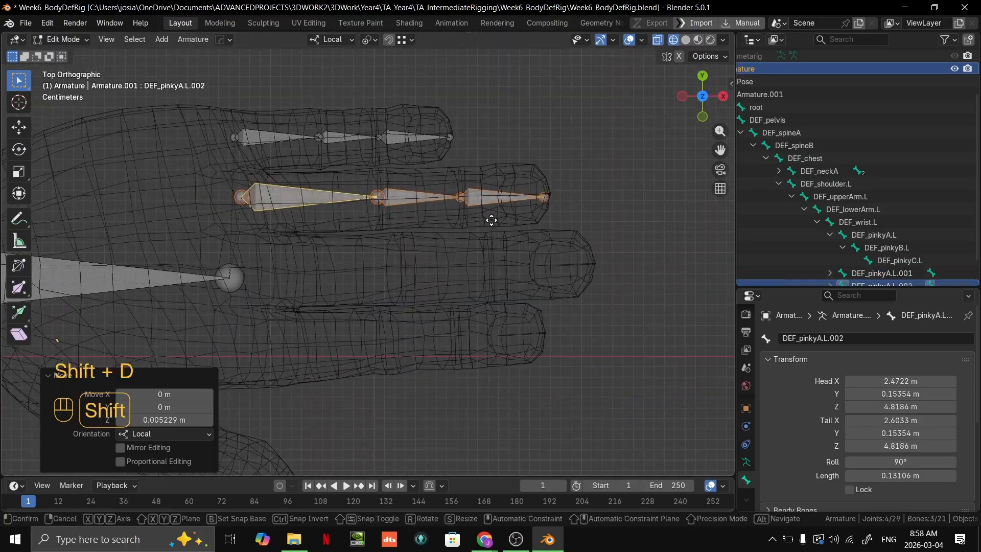
key(x)
key(y)
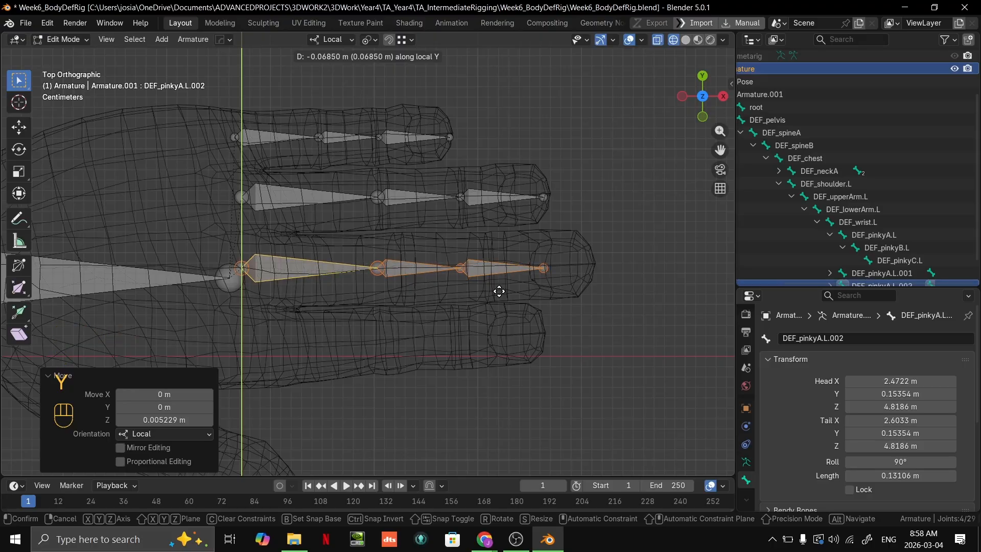
click(499, 291)
Extend the end of the last middle-finger bone along local X to the fingertip.
scroll(521, 283, up, 3)
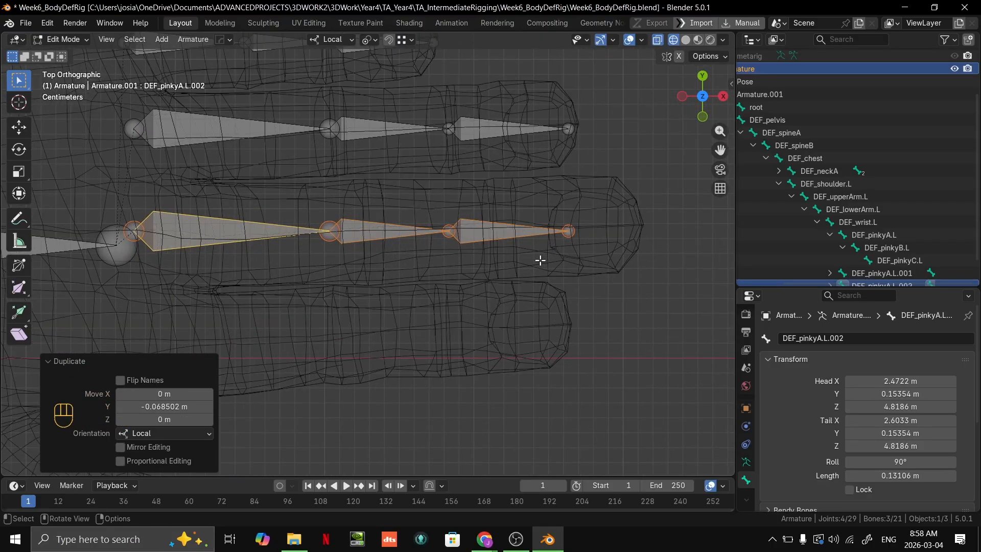
shift+middle_drag(615, 241, 602, 278)
click(593, 264)
key(g)
key(x)
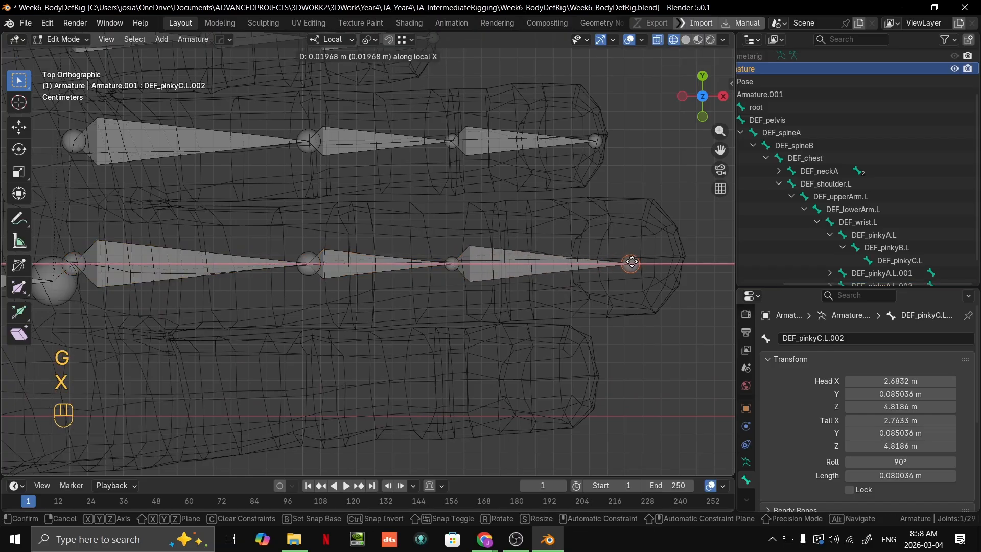
click(675, 257)
Slide both middle joints of the middle-finger chain about 0.023 m outward along local X onto the knuckle loops.
click(452, 264)
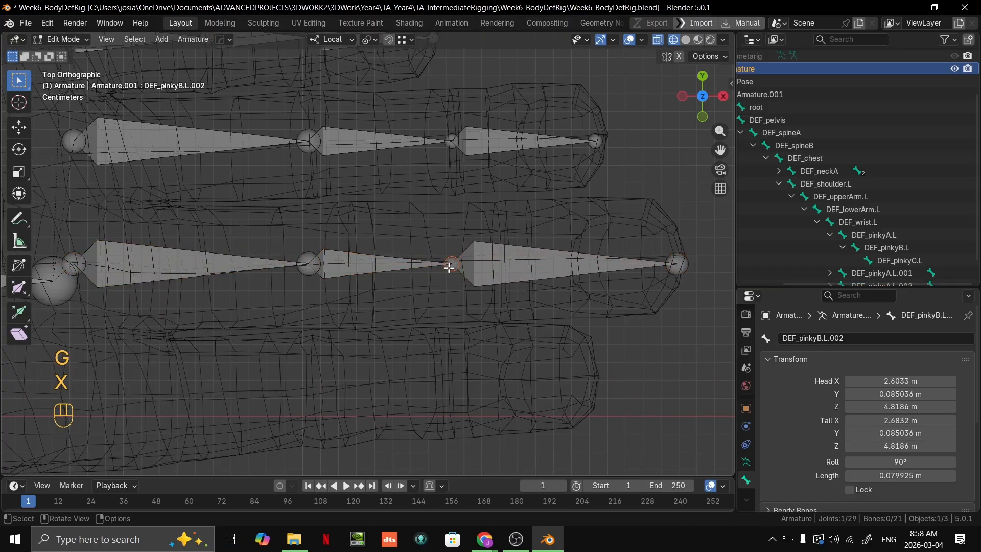
key(g)
key(x)
click(492, 266)
click(309, 264)
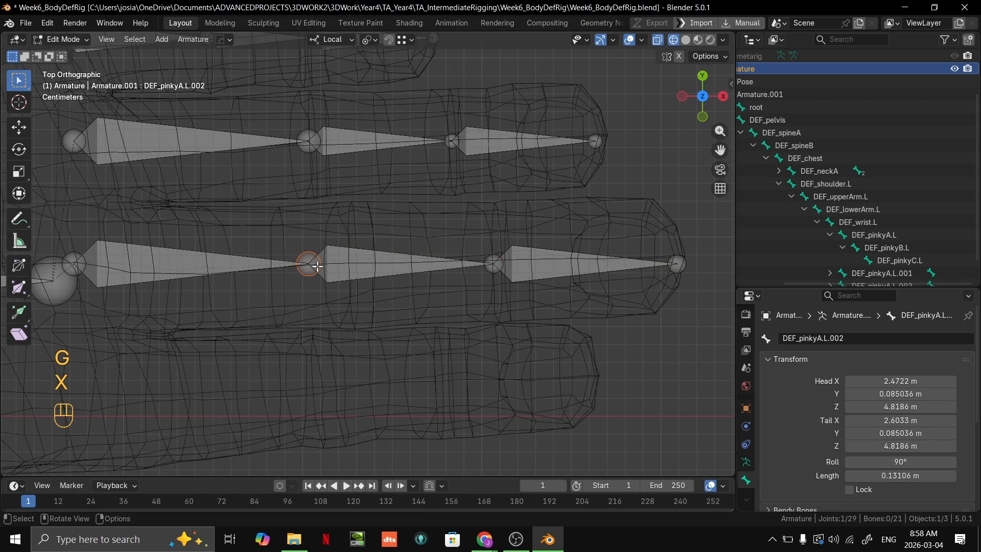
key(g)
key(x)
click(361, 266)
shift+middle_drag(52, 274, 189, 249)
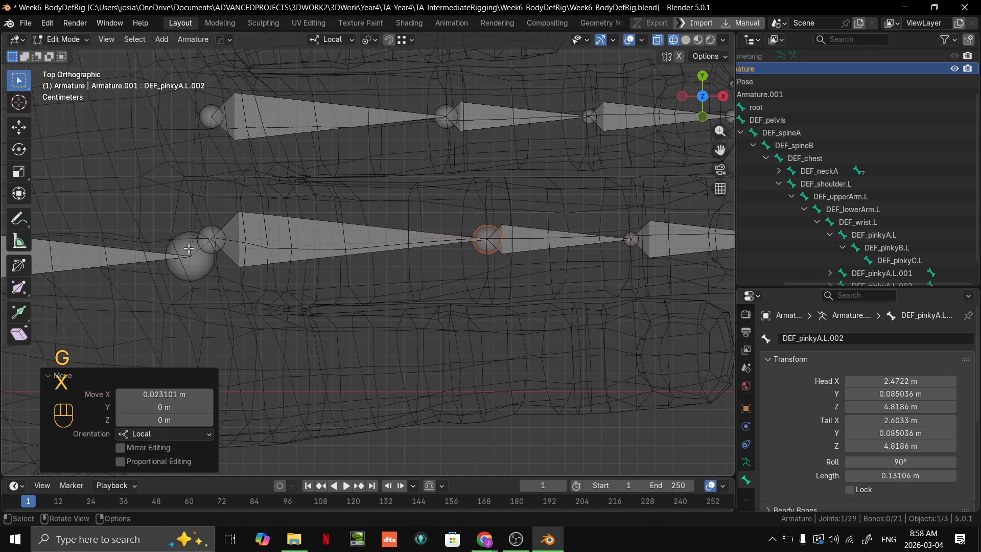
right_click(220, 245)
key(ctrl+z)
key(ctrl+z)
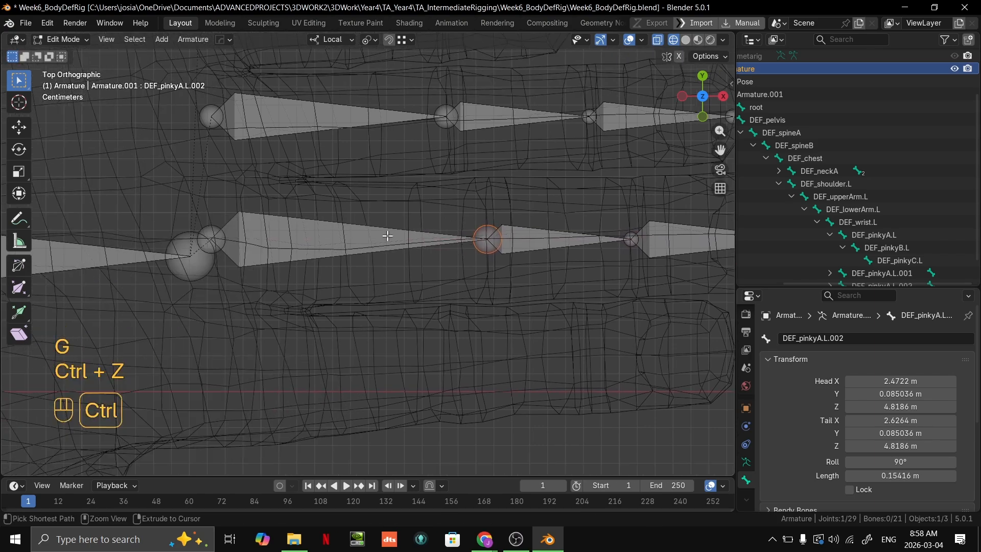
scroll(394, 237, down, 1)
key(ctrl+shift+z)
click(231, 246)
key(g)
right_click(238, 243)
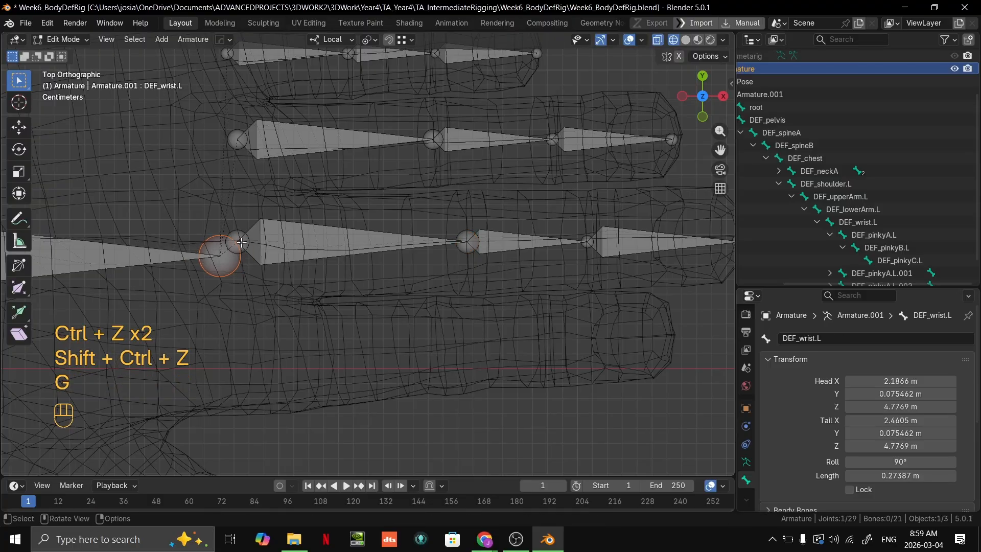
Move the base joint of the first middle-finger bone about 0.0065 m toward the fingertip along local X.
click(241, 242)
middle_drag(280, 243, 377, 212)
middle_drag(376, 211, 405, 250)
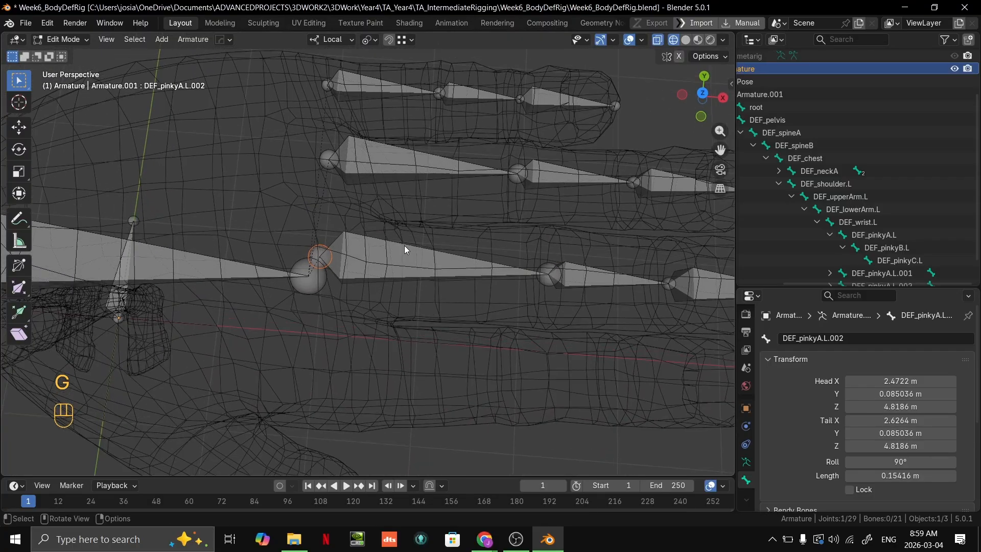
key(grave)
key(g)
key(x)
click(390, 247)
Adjust the joint between the first and second middle-finger bones by about -0.0037 m along local X.
scroll(467, 216, down, 2)
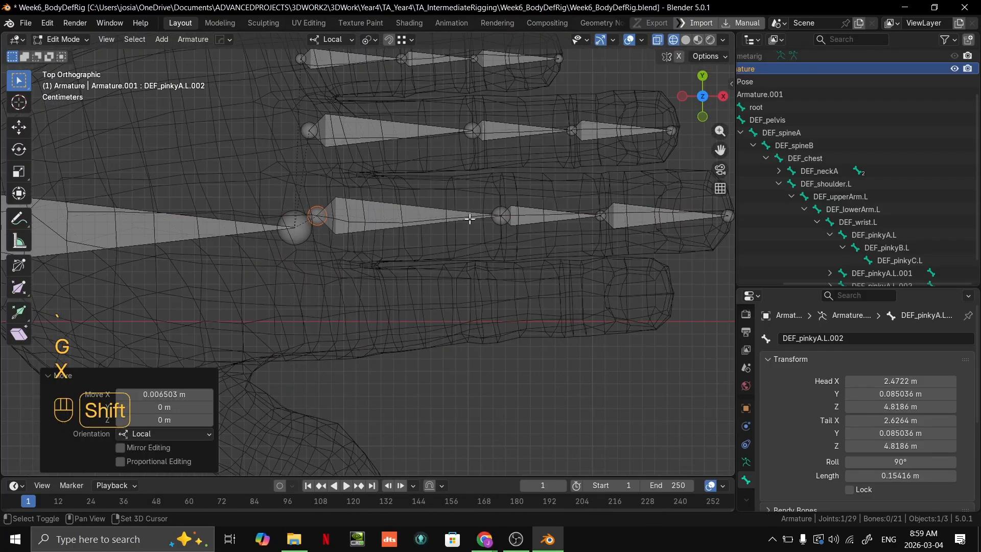
shift+middle_drag(466, 217, 424, 253)
click(424, 252)
key(g)
key(x)
click(422, 254)
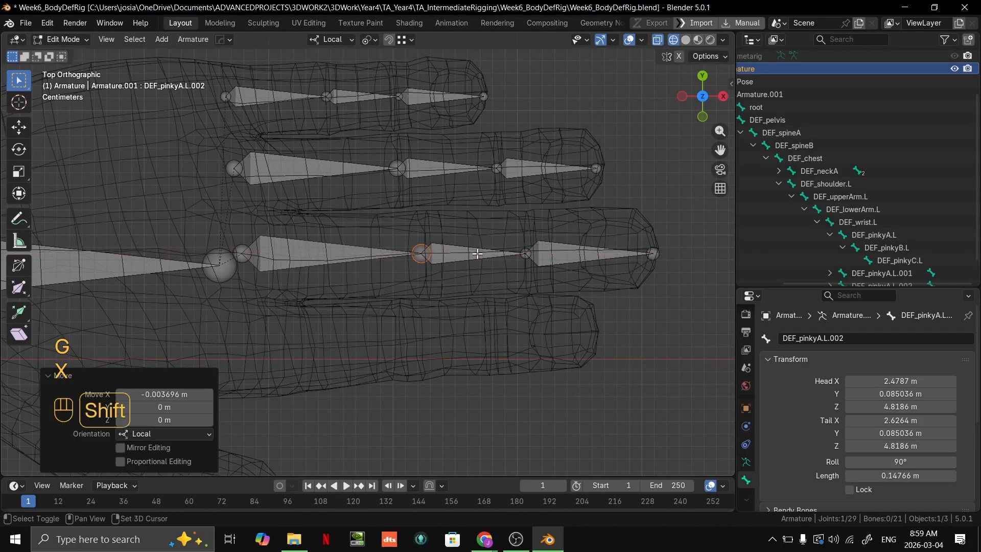
Move the joint between the second and third middle-finger bones about 0.004 m toward the fingertip along local X.
shift+middle_drag(657, 248, 553, 253)
scroll(213, 314, up, 2)
click(514, 239)
key(g)
key(x)
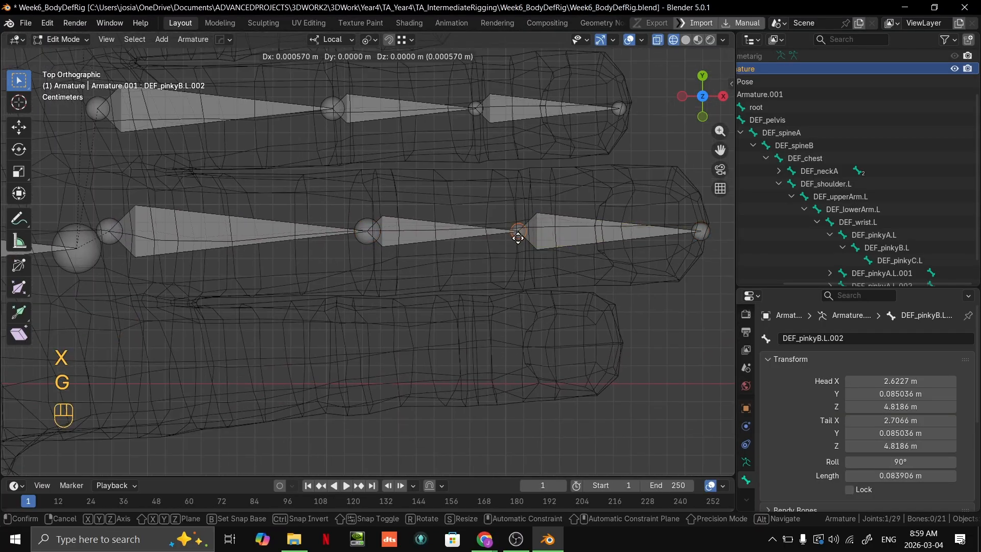
click(525, 238)
Nudge the joint between the first and second middle-finger bones by about -0.0016 m along local X.
scroll(313, 245, down, 3)
scroll(294, 236, up, 1)
click(294, 237)
scroll(368, 240, down, 1)
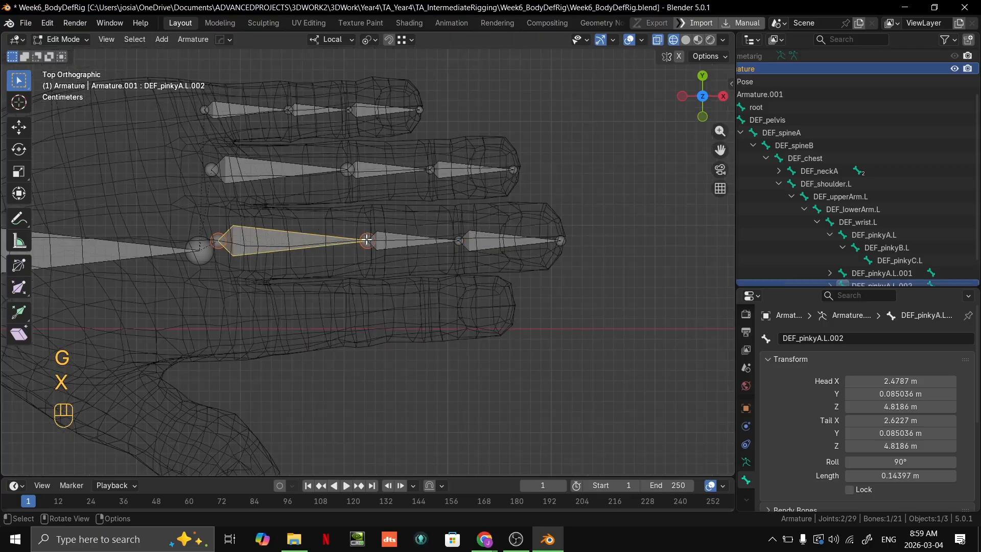
shift+middle_drag(368, 241, 398, 262)
scroll(401, 262, up, 1)
click(405, 263)
key(g)
key(x)
click(391, 236)
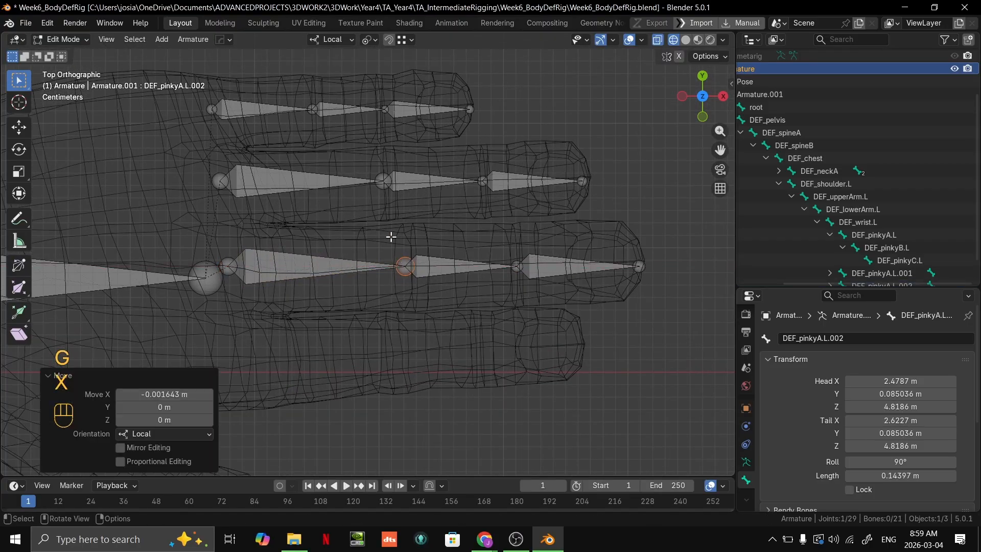
Move the joint between the first and second ring-finger bones about 0.0025 m along local X.
click(380, 182)
key(g)
key(x)
click(384, 184)
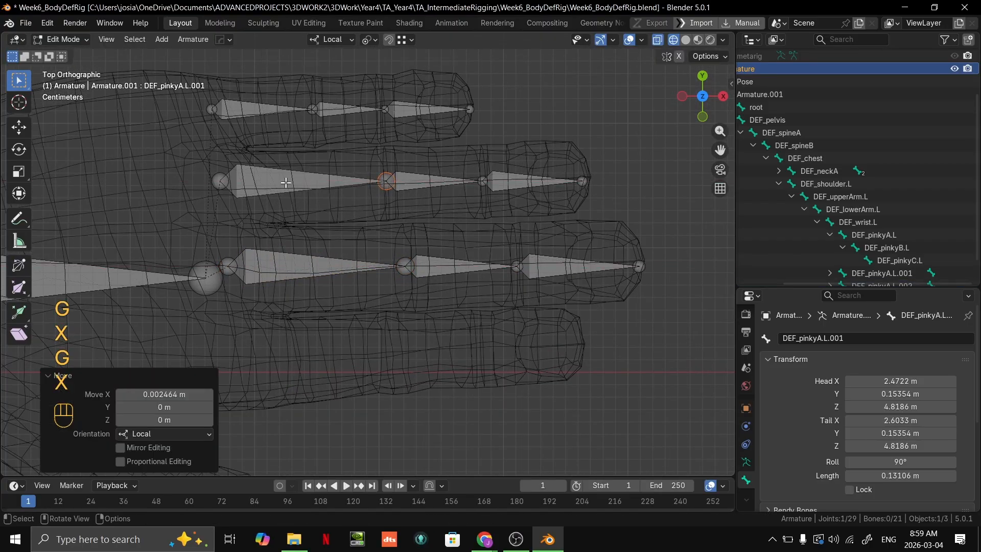
Duplicate the three middle-finger bones into the index finger, offset about -0.047 m in X and -0.065 m in Y.
shift+middle_drag(254, 198, 319, 197)
scroll(329, 226, down, 3)
scroll(340, 225, up, 7)
scroll(482, 197, down, 7)
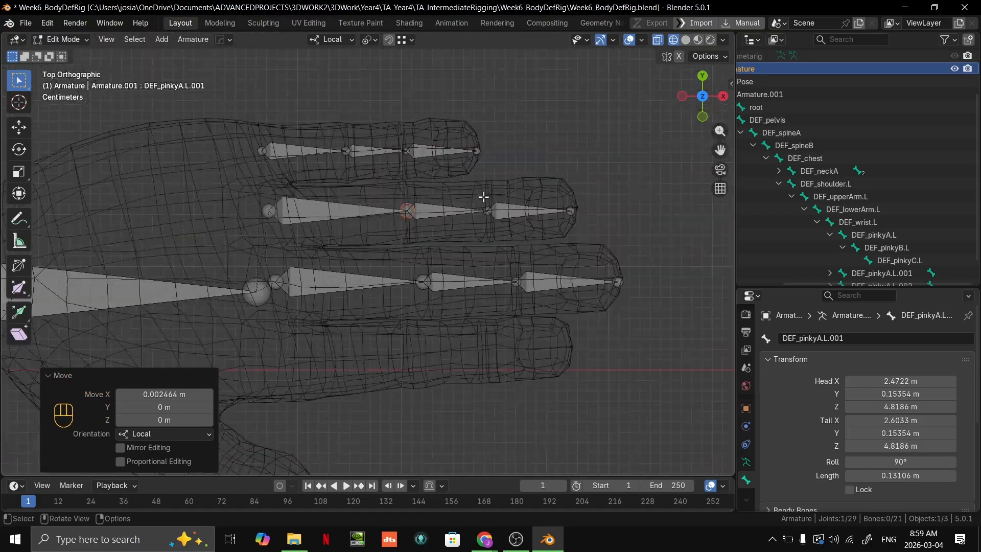
shift+middle_drag(374, 264, 372, 212)
scroll(373, 213, up, 2)
click(372, 212)
shift+click(449, 212)
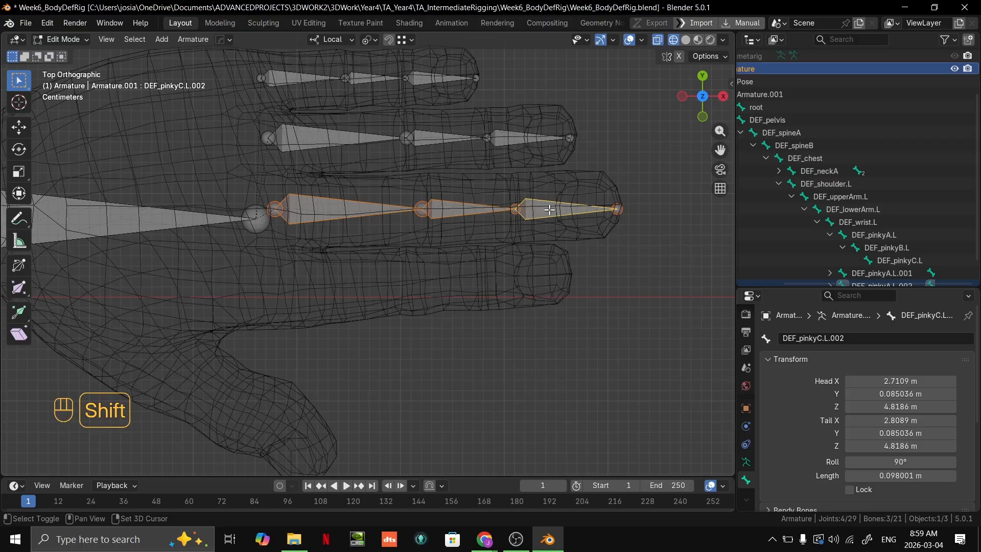
key(shift+d)
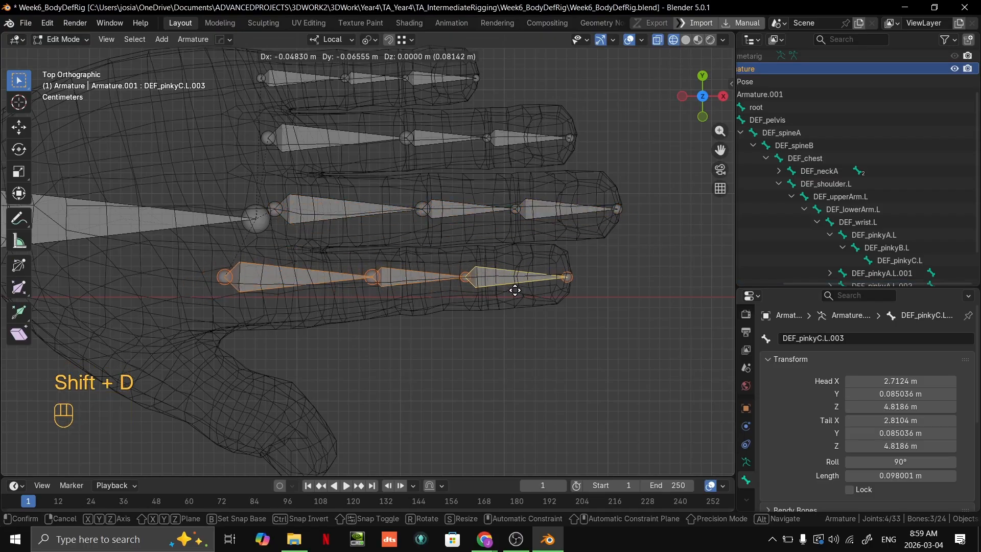
click(518, 288)
Shift the duplicated index-finger chain by about -0.003 m along Y to centre it in the finger.
scroll(547, 263, up, 4)
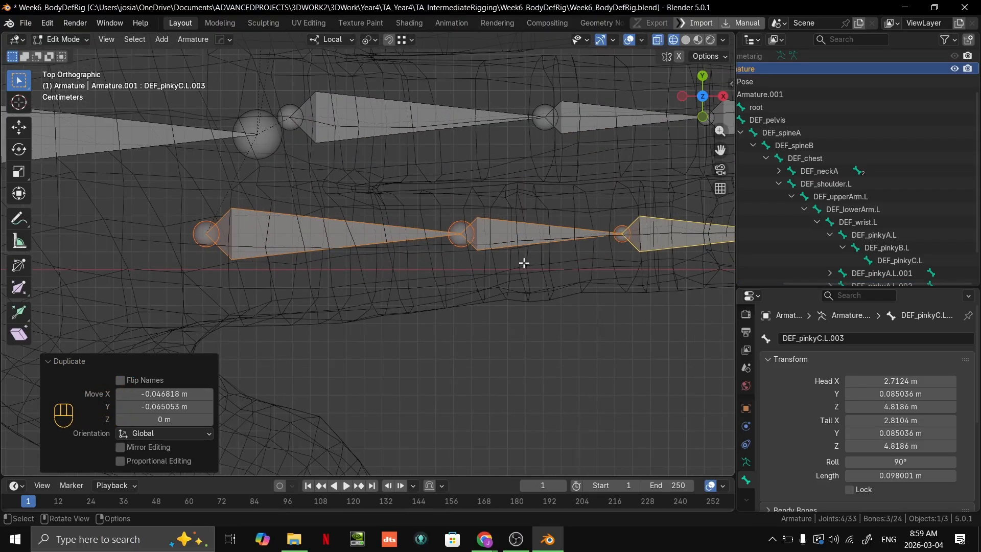
key(g)
click(524, 268)
Examine how the index-finger bone chain fits inside the finger mesh from several angles.
shift+middle_drag(537, 269, 434, 274)
scroll(337, 291, down, 1)
scroll(517, 268, down, 2)
scroll(580, 266, up, 5)
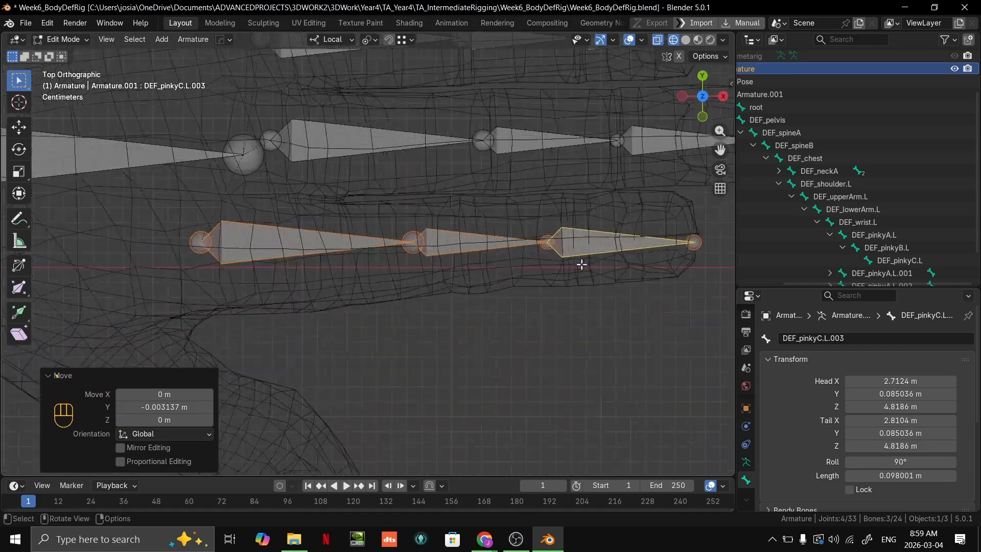
shift+middle_drag(612, 248, 483, 249)
scroll(245, 257, down, 1)
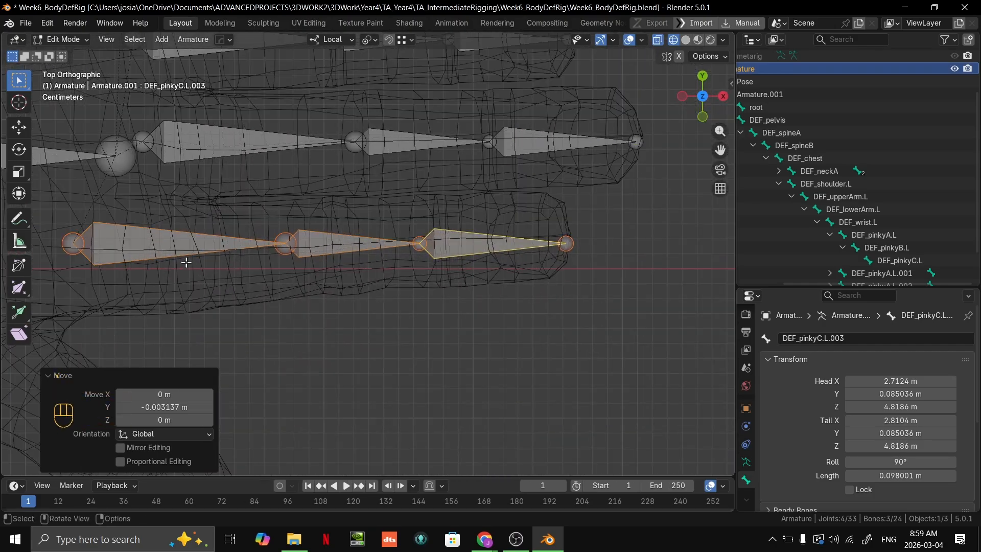
shift+middle_drag(149, 268, 212, 269)
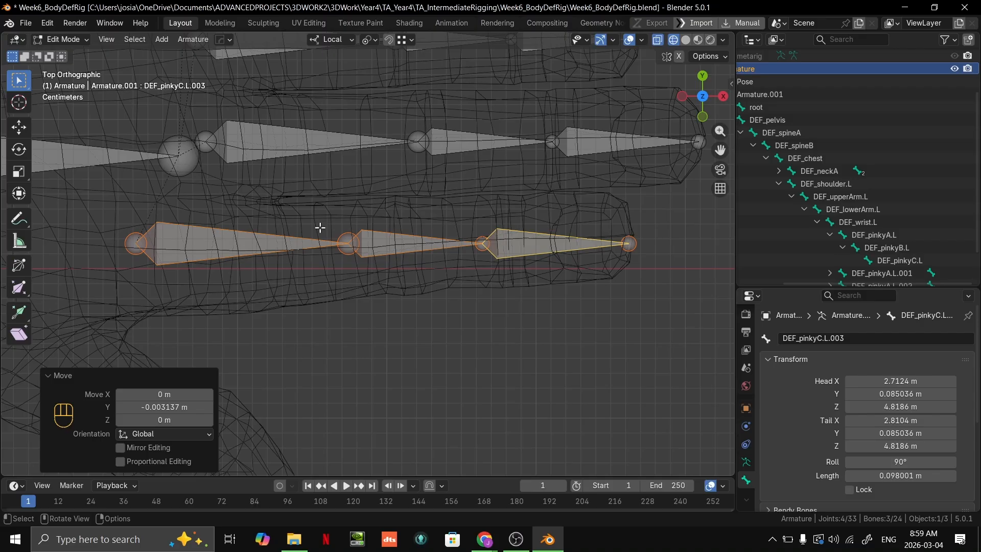
scroll(327, 227, down, 4)
shift+middle_drag(388, 216, 439, 223)
scroll(443, 230, up, 3)
middle_drag(449, 236, 373, 266)
key(grave)
scroll(360, 271, down, 4)
scroll(378, 245, up, 3)
key(grave)
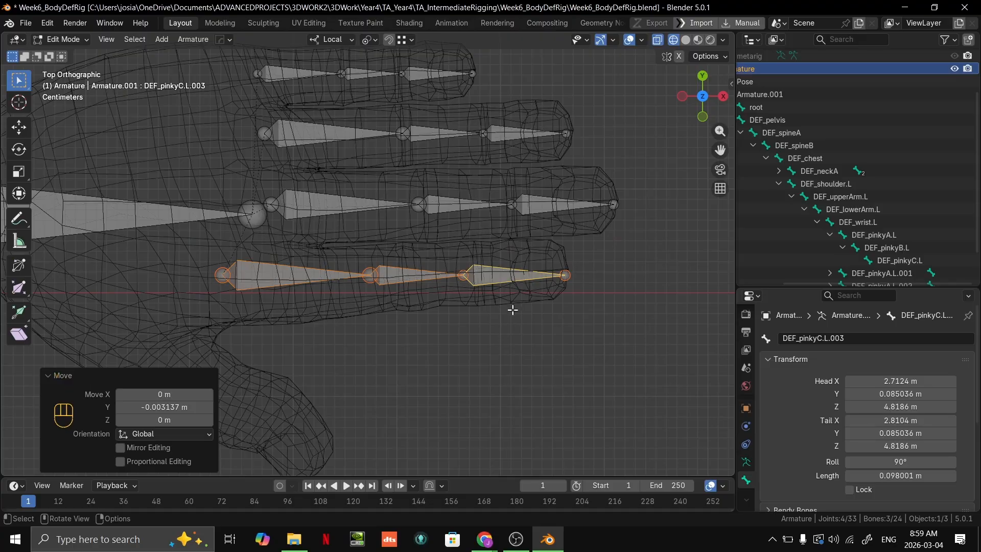
scroll(455, 310, down, 2)
shift+middle_drag(452, 296, 524, 258)
scroll(490, 260, up, 2)
middle_drag(452, 261, 466, 281)
Lower the index-finger bone chain slightly along local Z, judging its height from the side view.
key(grave)
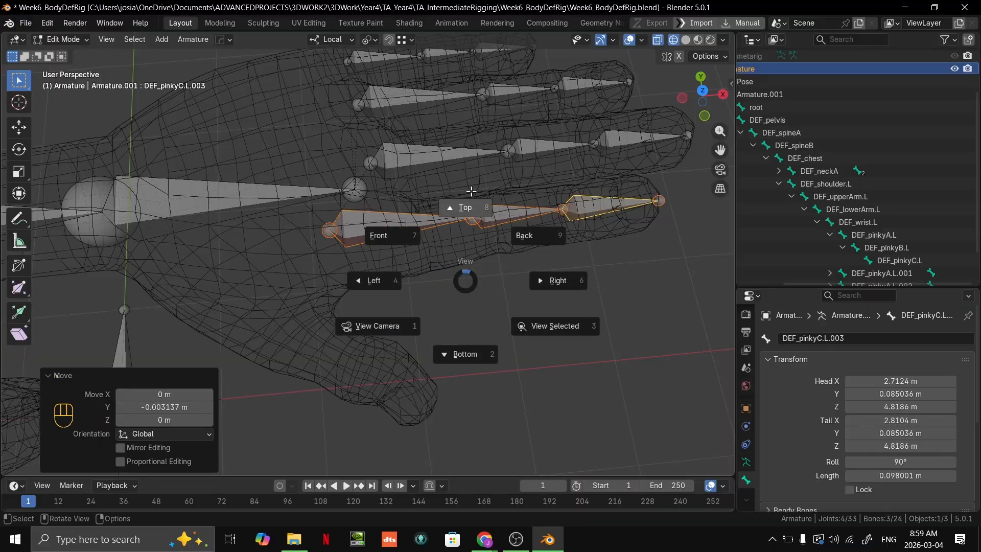
middle_drag(472, 192, 478, 167)
key(grave)
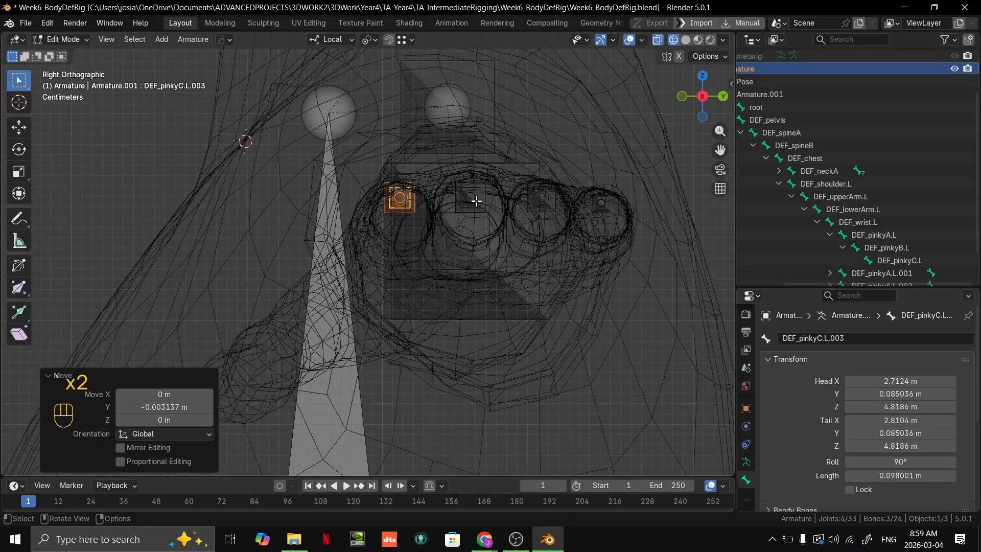
key(g)
key(z)
click(476, 203)
Select all three middle-finger bones and raise them about 0.0046 m along local Z.
middle_drag(477, 203, 429, 240)
click(369, 204)
shift+click(555, 202)
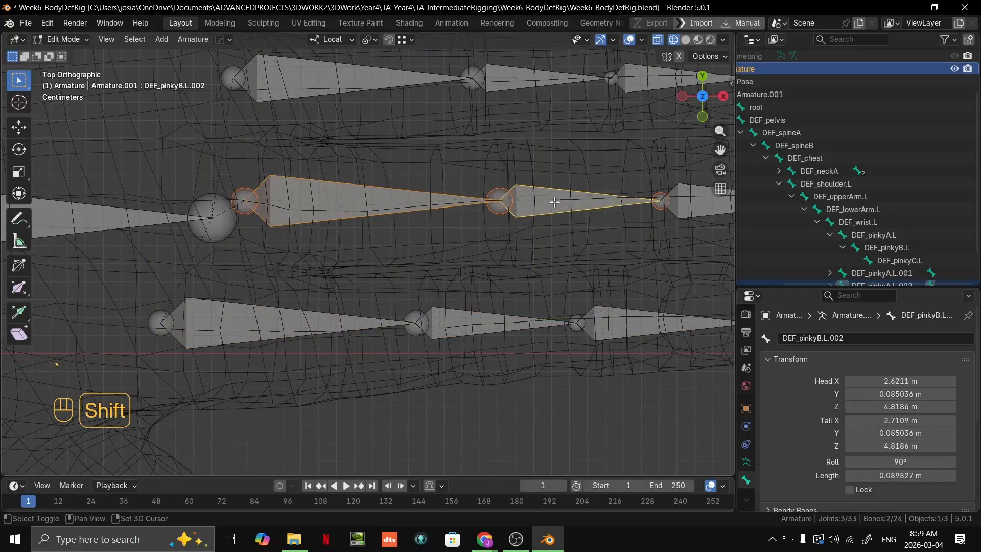
shift+click(689, 201)
key(grave)
key(grave)
key(g)
key(z)
click(514, 255)
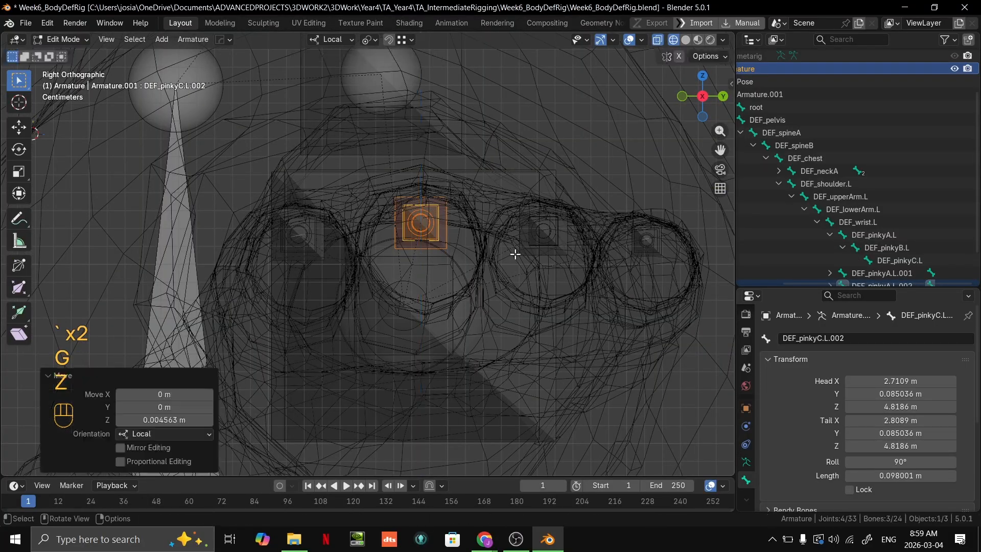
Select the three ring-finger bones and expand their hierarchy in the outliner.
middle_drag(514, 256, 480, 139)
key(grave)
key(grave)
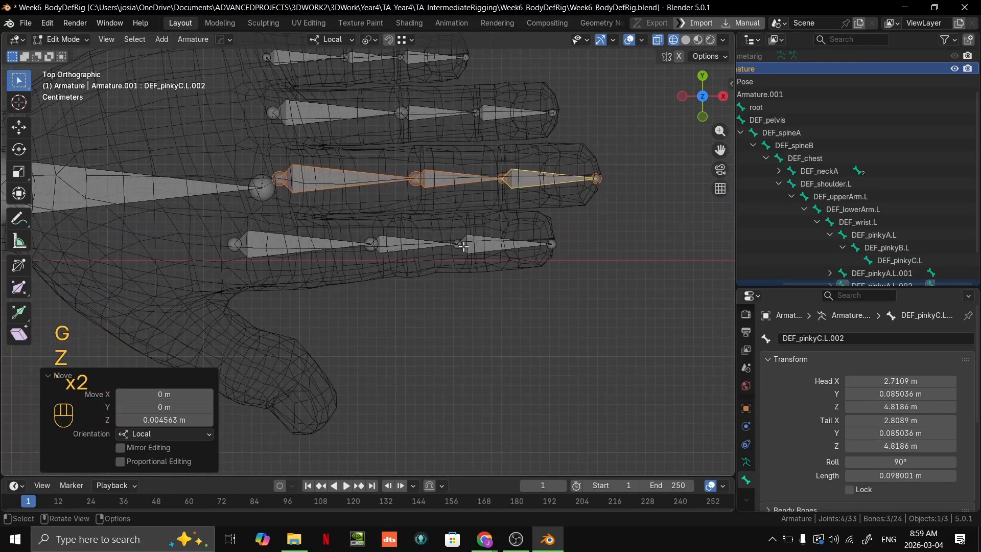
click(339, 245)
scroll(422, 237, up, 1)
shift+middle_drag(378, 161, 359, 256)
click(331, 188)
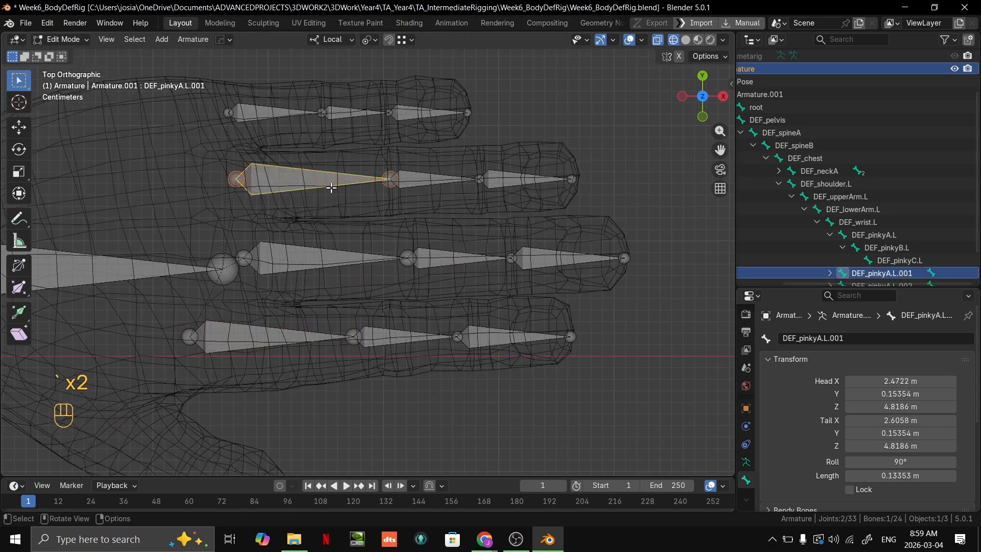
shift+click(433, 180)
shift+click(500, 180)
click(830, 273)
scroll(828, 260, down, 3)
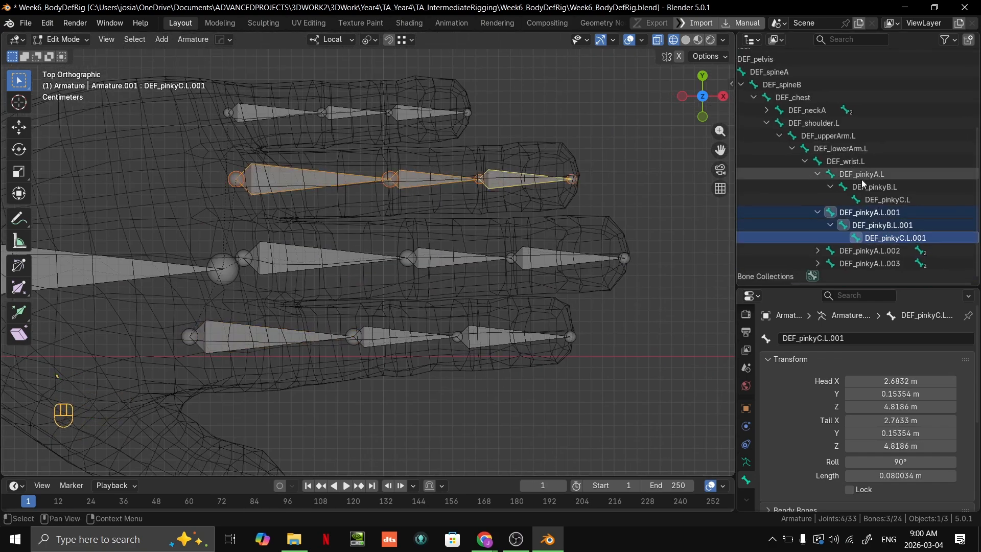
scroll(862, 180, up, 1)
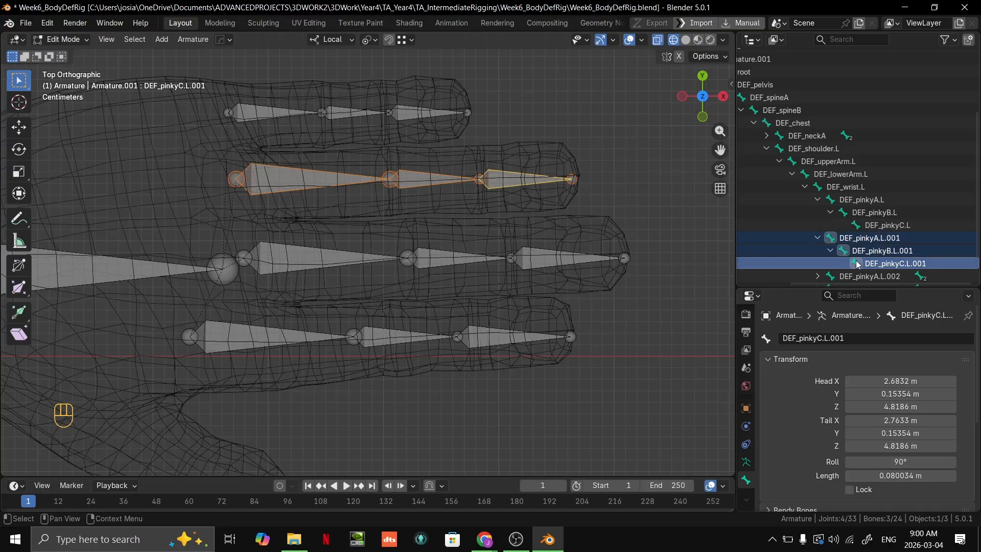
Switch to the Tutorial 6 presentation, review the Bone Hierarchy slide, and return to Blender.
key(alt+Tab)
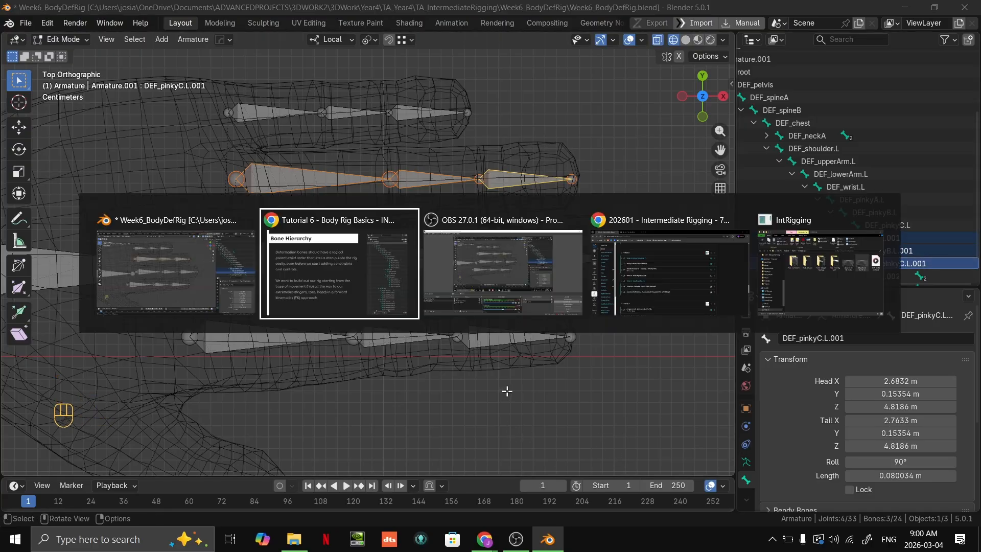
key(Right)
key(Right)
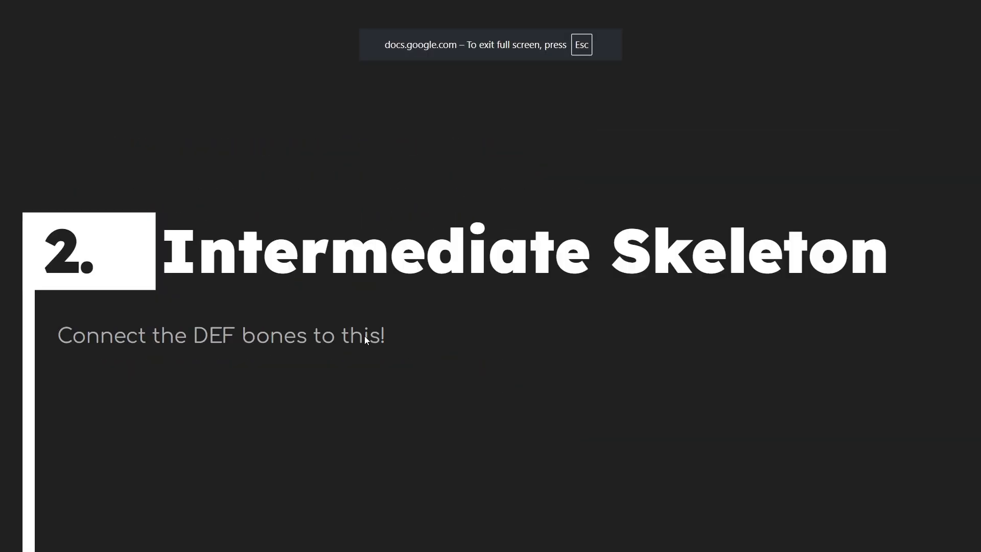
key(Left)
key(Left)
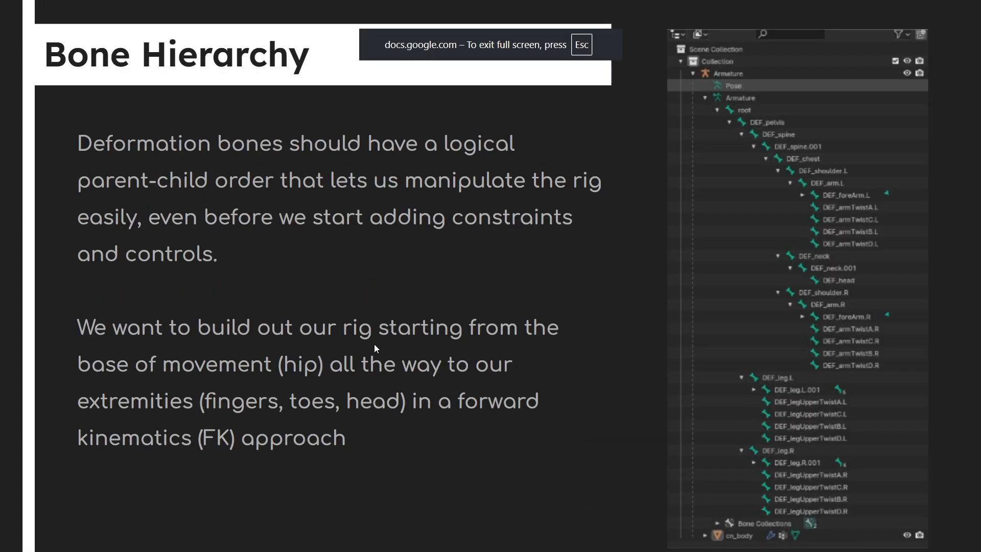
key(alt+Tab)
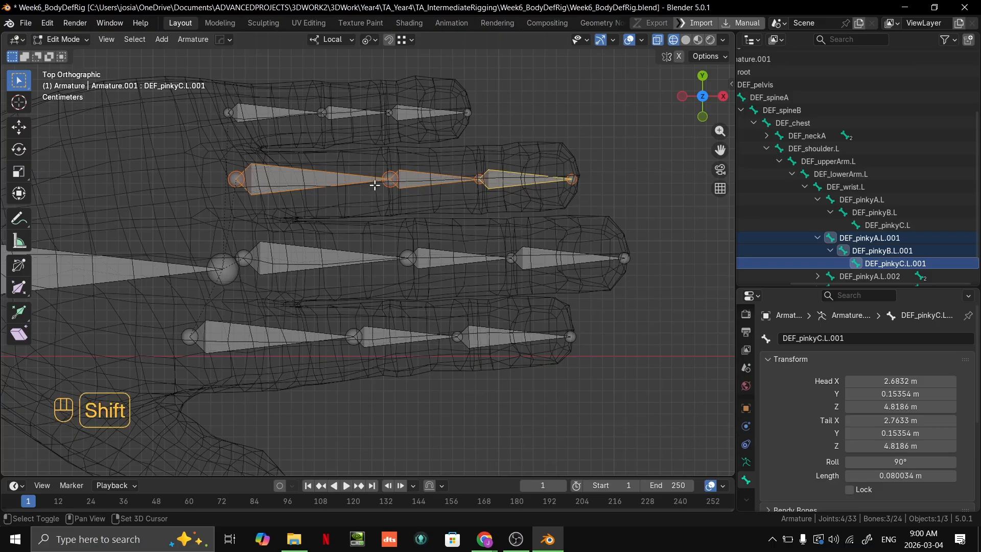
Open Batch Rename for the selected ring-finger bones and set its target type to Bones.
shift+middle_drag(374, 185, 483, 271)
middle_drag(356, 179, 334, 229)
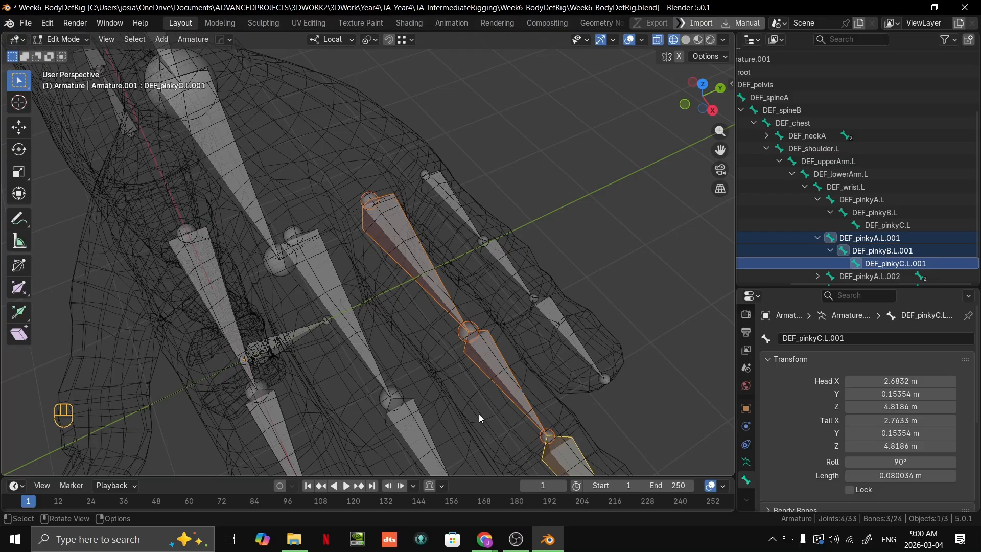
key(F2)
key(ctrl+F2)
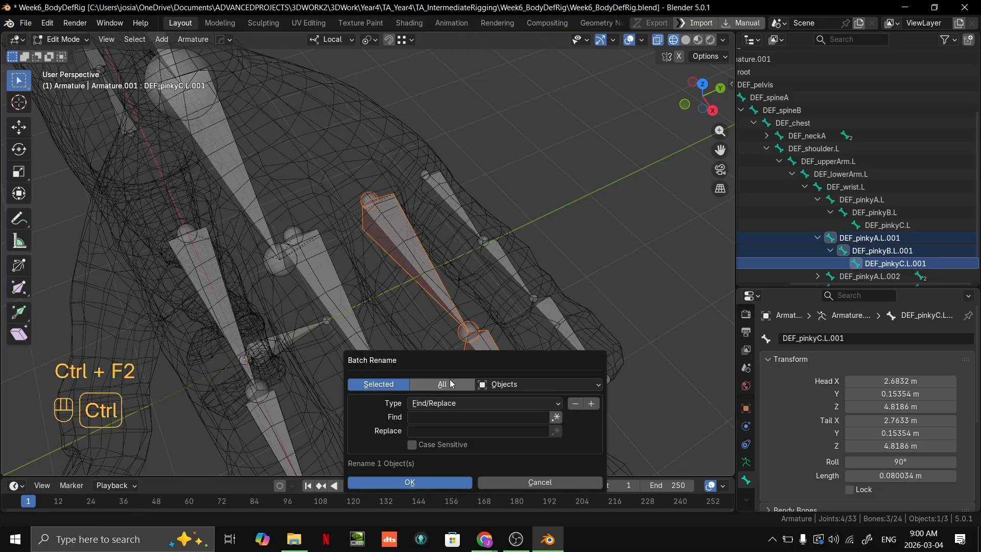
click(557, 386)
click(531, 385)
drag(514, 362, 526, 149)
click(545, 327)
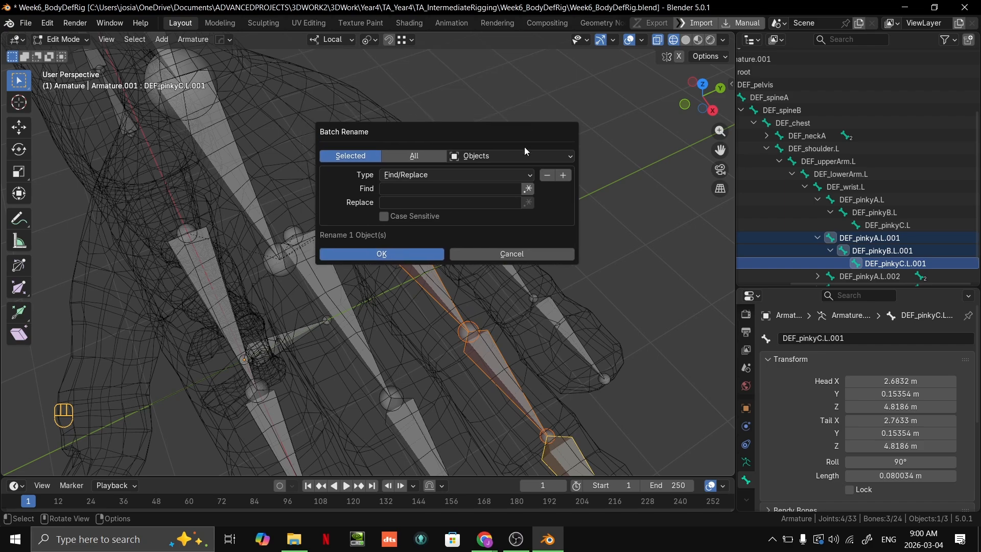
click(525, 155)
click(565, 234)
Replace "pinky" with "ring" in the names of the selected bones.
click(398, 190)
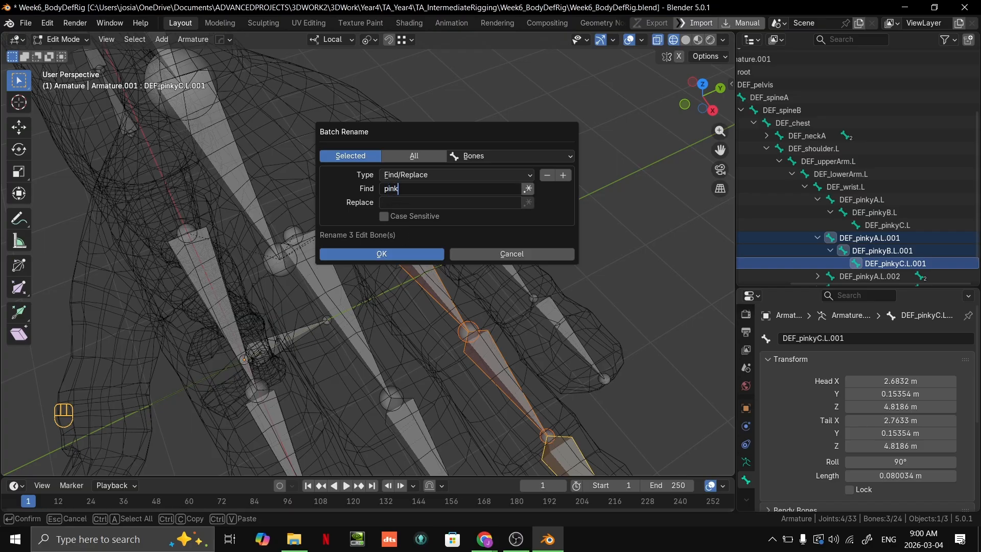
click(391, 207)
key(Return)
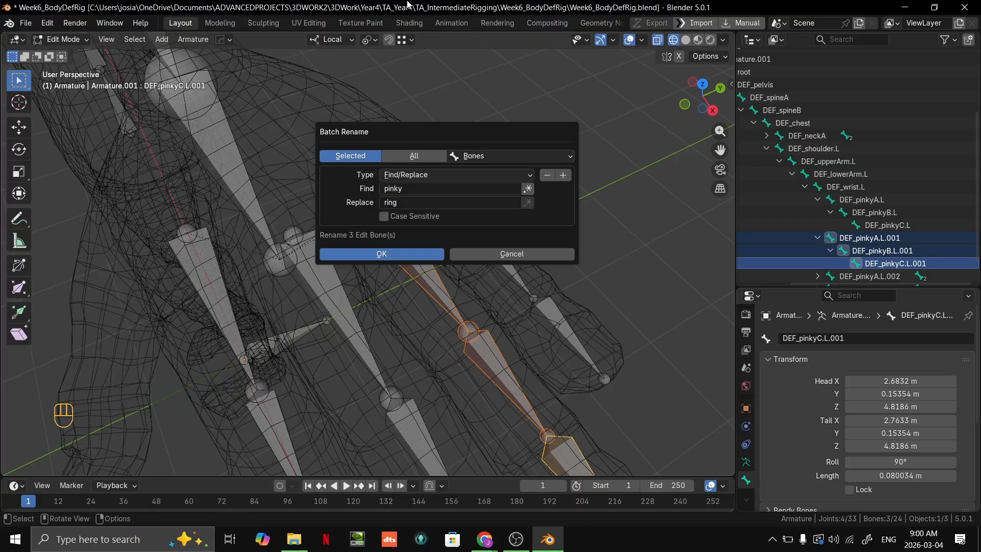
click(403, 255)
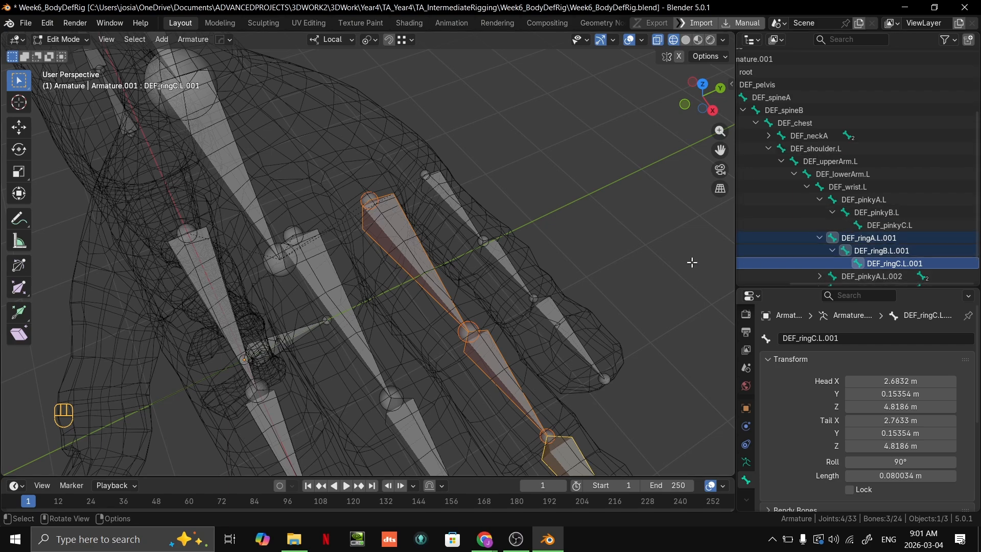
Batch-rename the three selected ring-finger bones, replacing ".001" with nothing to remove the suffix.
key(ctrl)
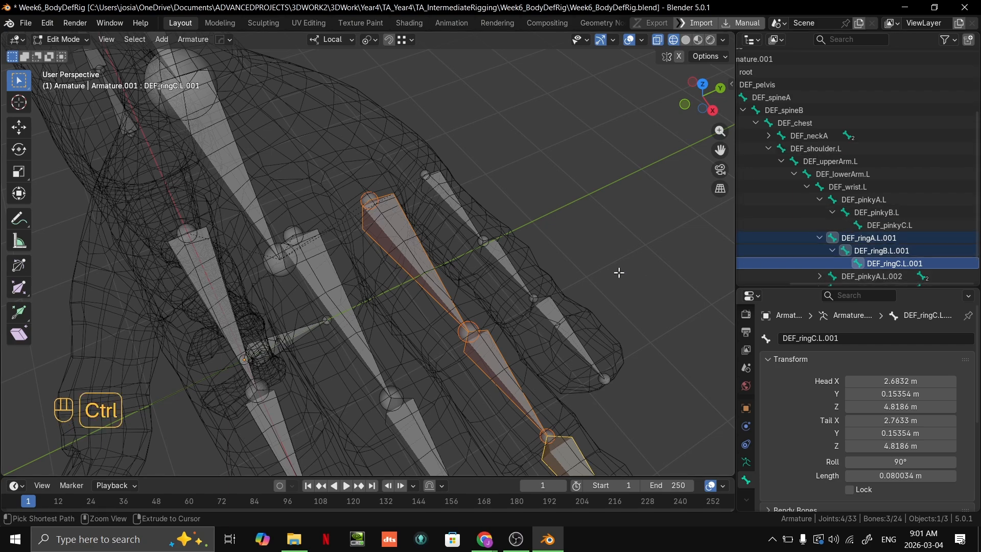
key(ctrl+F2)
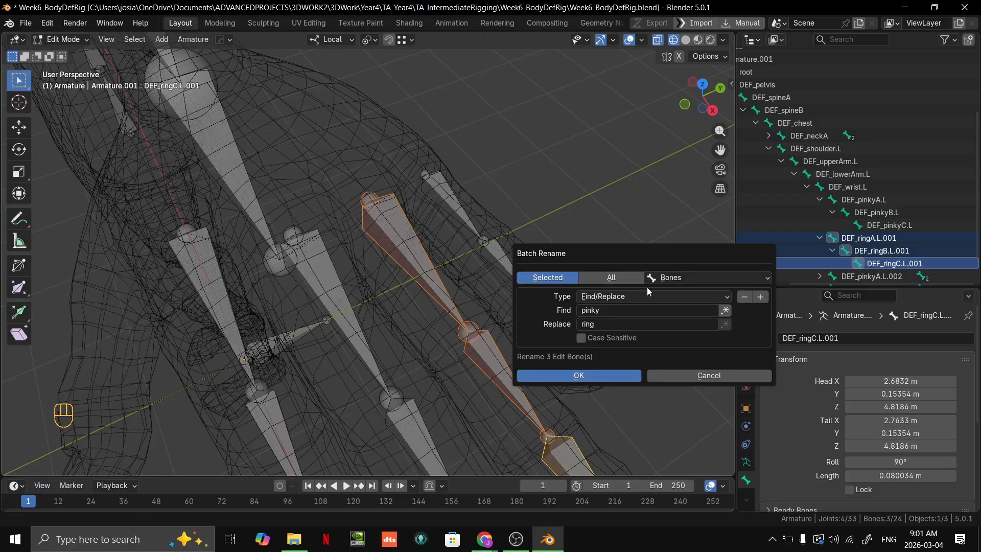
click(605, 312)
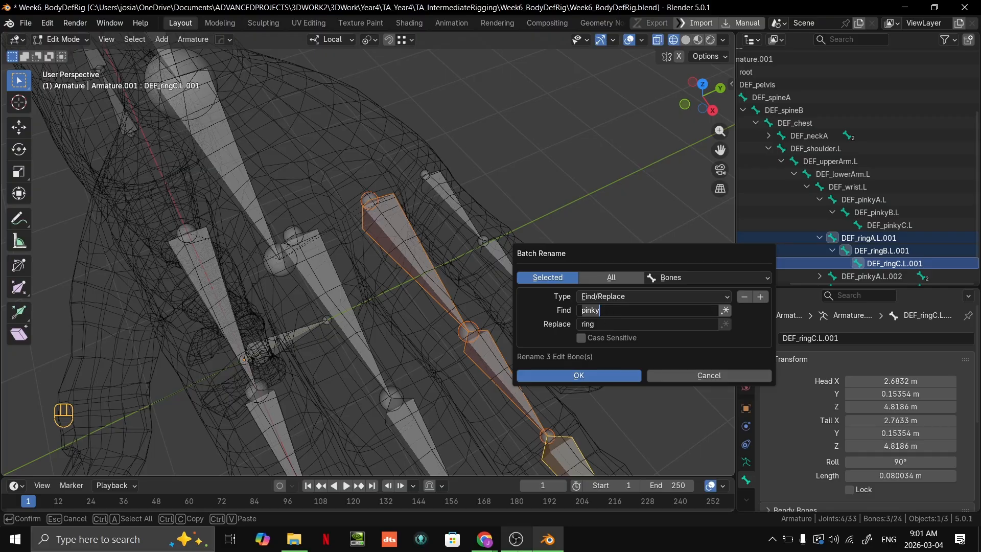
key(ctrl+BackSpace)
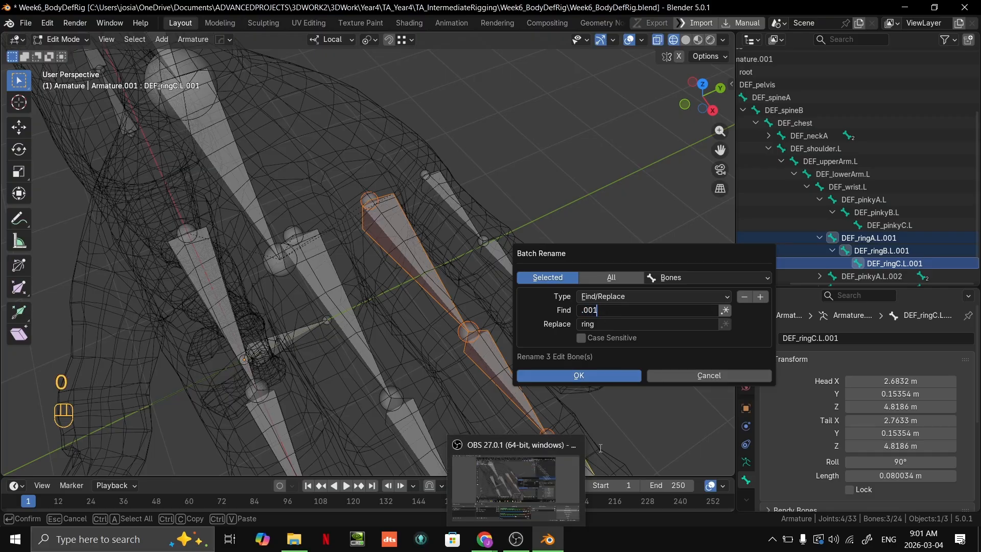
key(Return)
click(603, 329)
key(BackSpace)
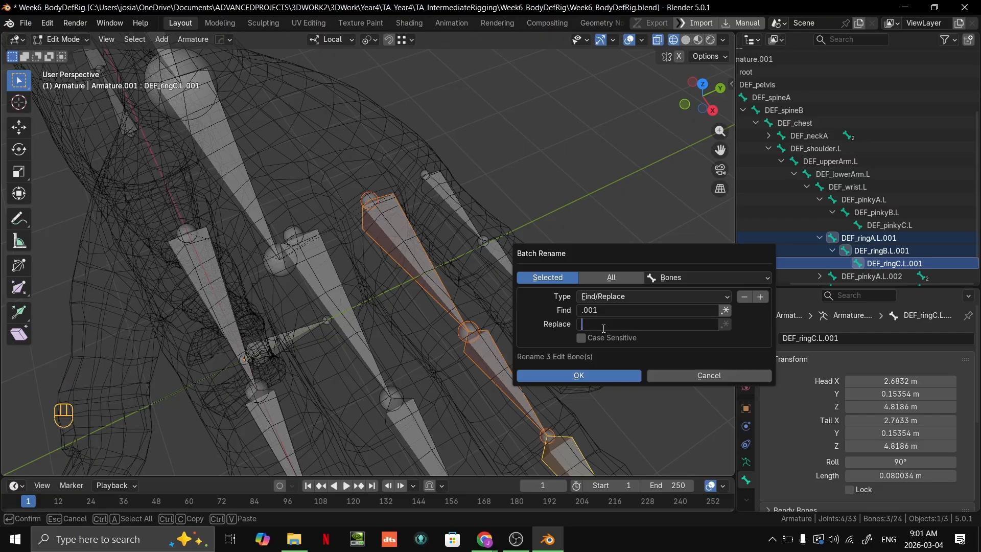
key(Return)
click(581, 376)
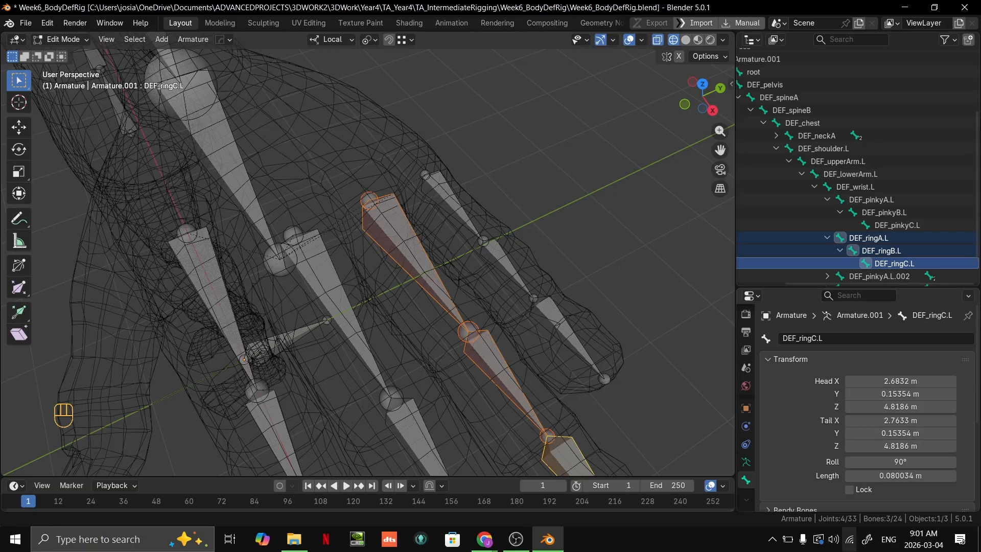
right_click(435, 378)
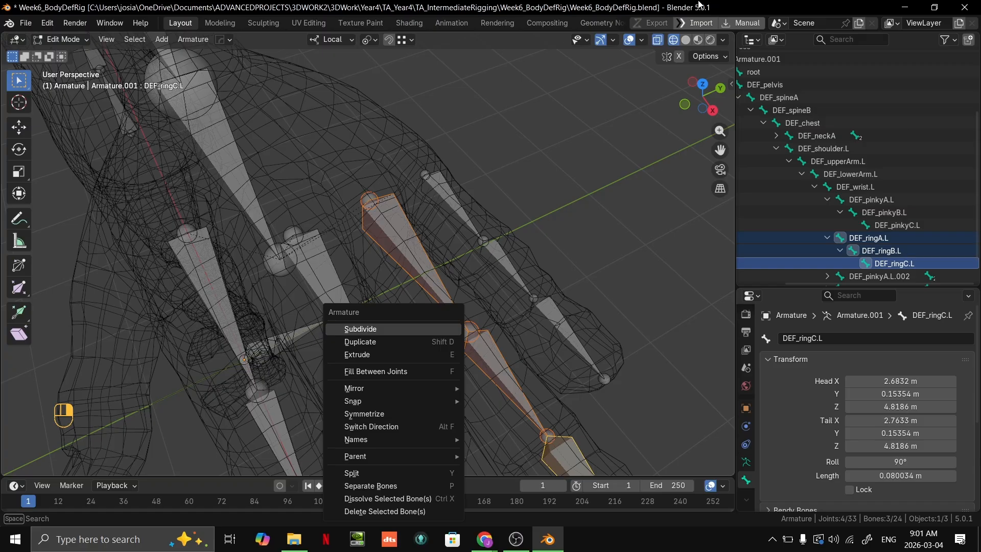
key(ctrl+z)
key(ctrl+shift+z)
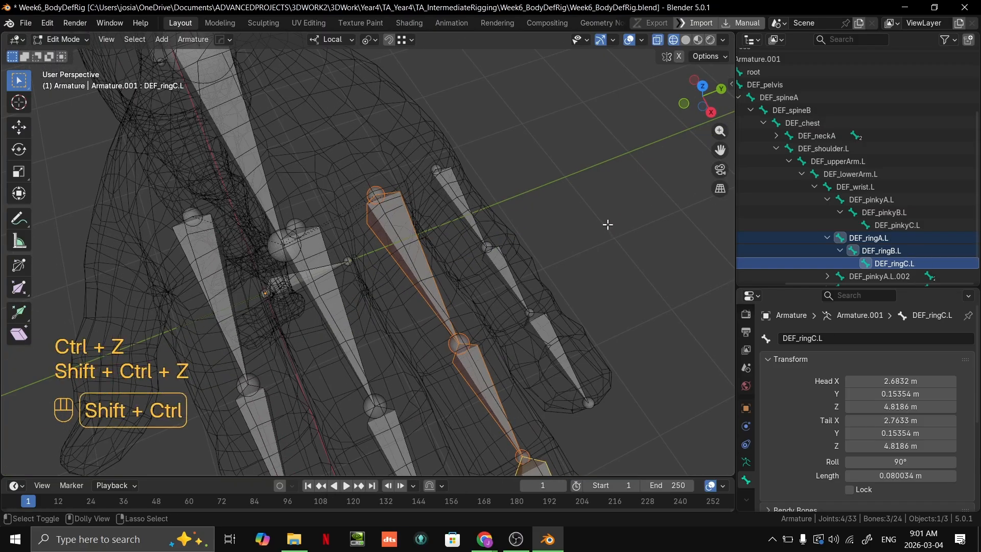
Inspect the placement of the finger bones inside the hand mesh from the top and right orthographic views.
middle_drag(598, 233, 552, 219)
key(grave)
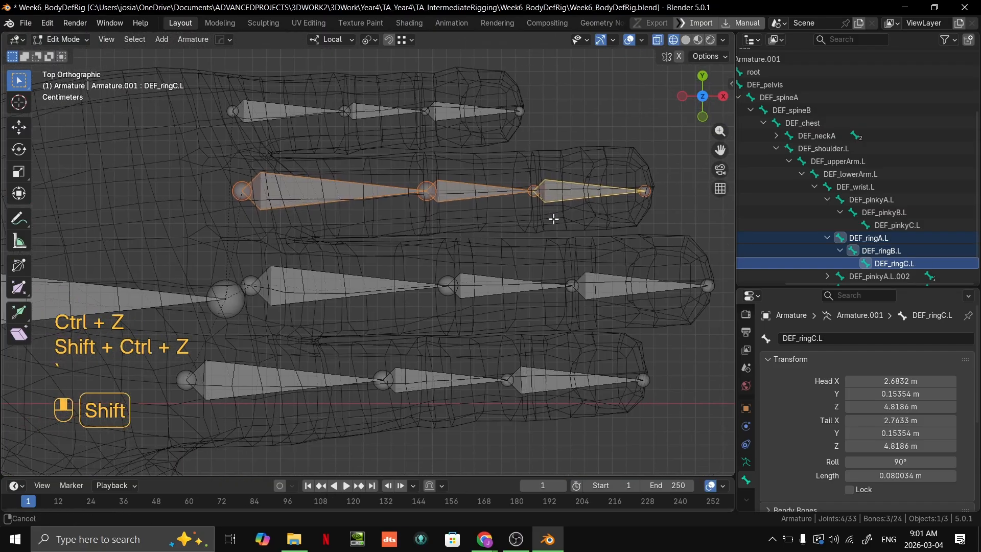
scroll(572, 253, down, 5)
middle_drag(574, 255, 437, 256)
key(grave)
middle_drag(568, 267, 549, 158)
middle_drag(561, 211, 500, 280)
key(grave)
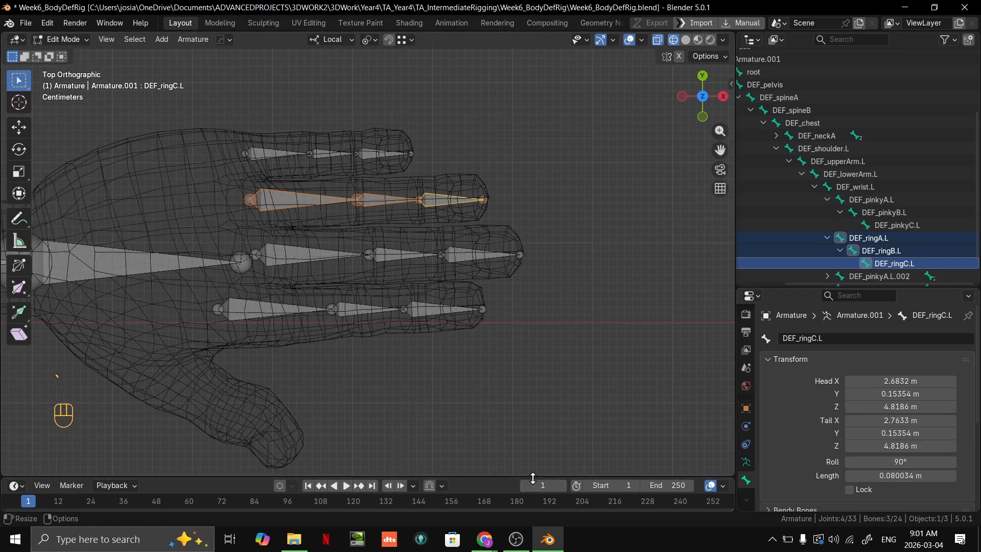
scroll(501, 283, up, 3)
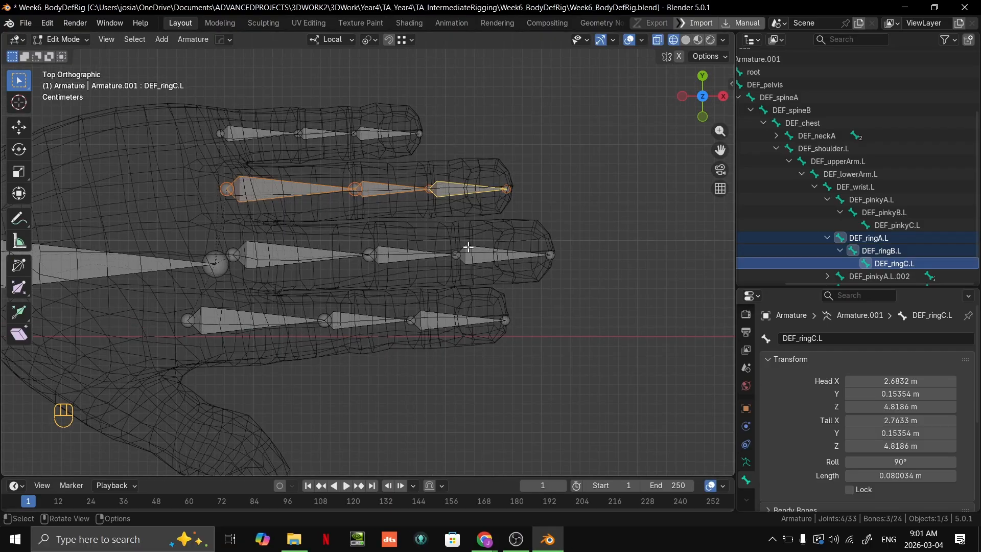
shift+middle_drag(501, 283, 453, 315)
middle_drag(452, 314, 508, 249)
key(grave)
shift+middle_drag(498, 200, 521, 239)
key(grave)
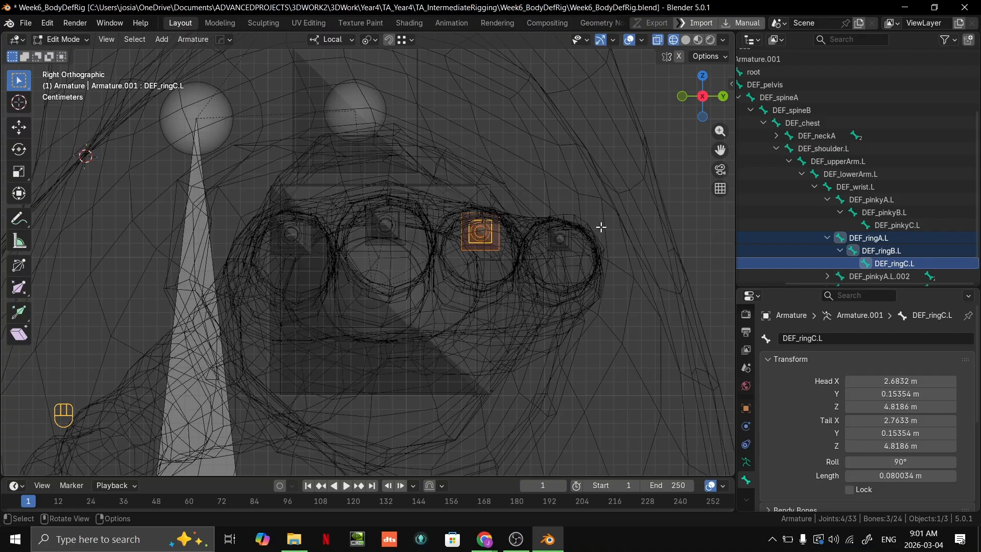
scroll(601, 227, up, 3)
shift+middle_drag(594, 236, 581, 261)
shift+middle_drag(499, 239, 502, 281)
scroll(501, 280, down, 3)
key(grave)
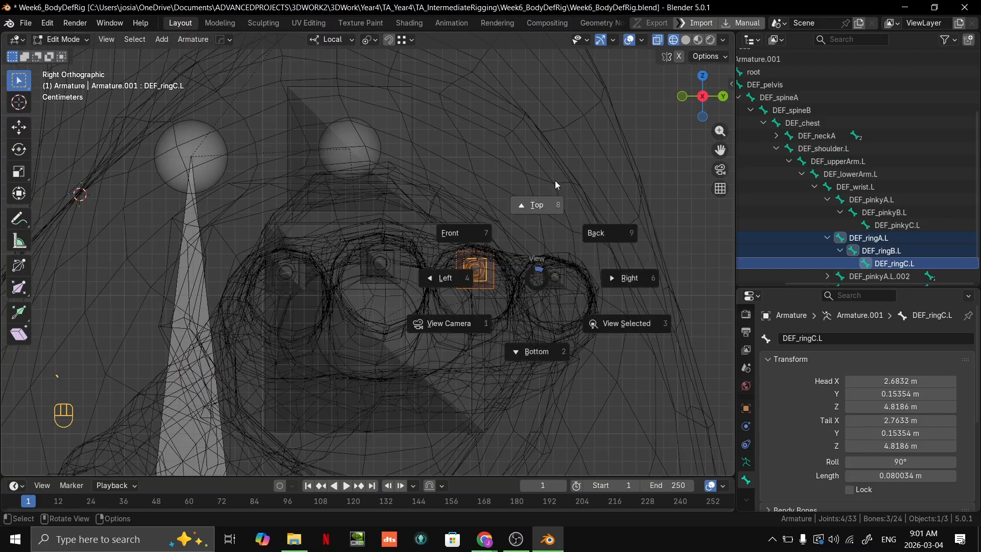
click(557, 185)
scroll(563, 296, up, 3)
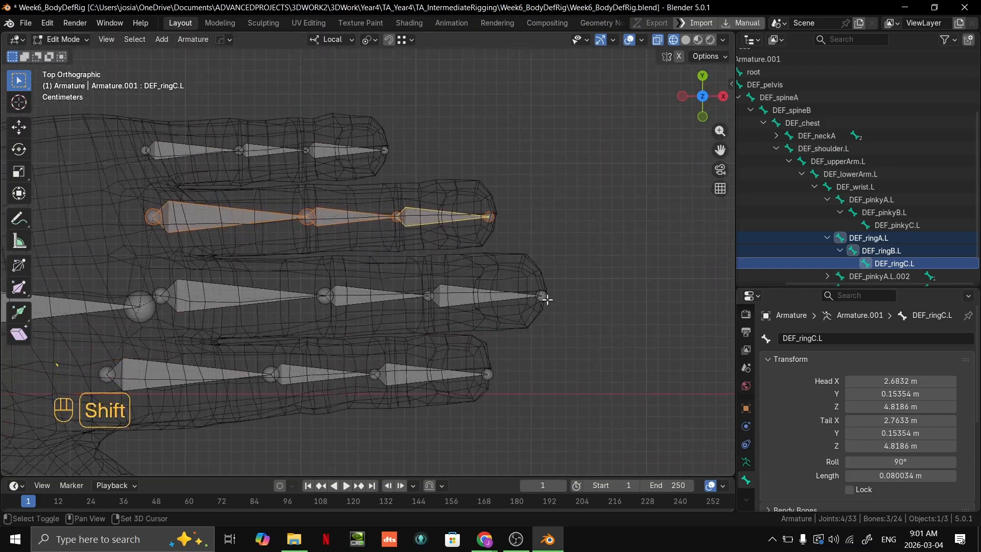
shift+middle_drag(547, 300, 550, 245)
scroll(302, 194, down, 3)
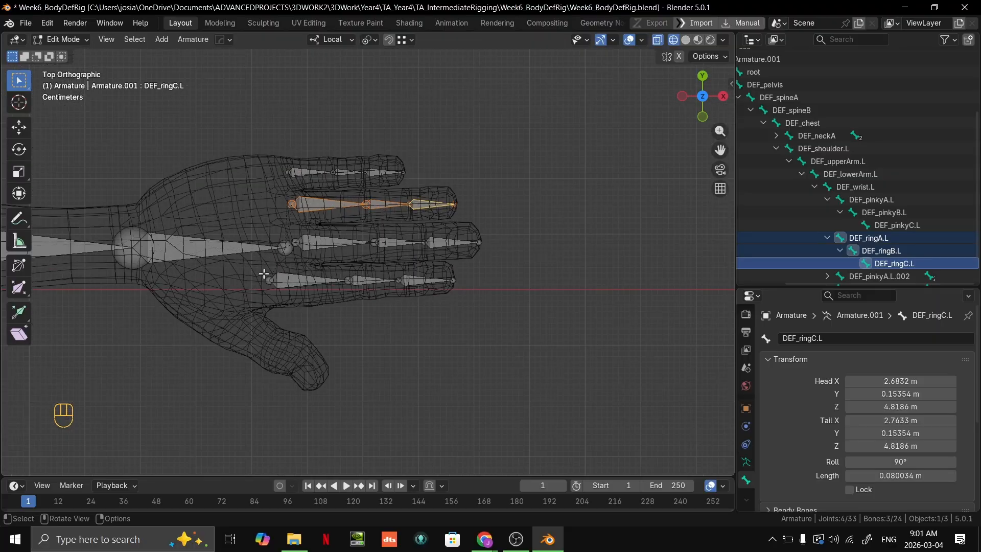
scroll(450, 266, up, 5)
shift+middle_drag(459, 266, 481, 300)
scroll(541, 271, down, 2)
scroll(498, 322, up, 2)
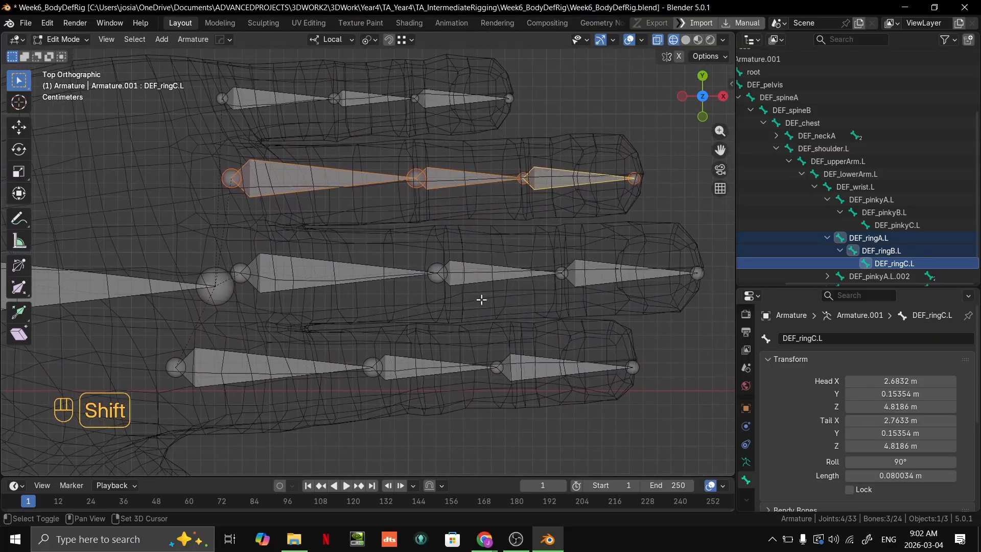
shift+middle_drag(558, 357, 501, 295)
shift+middle_drag(543, 256, 550, 319)
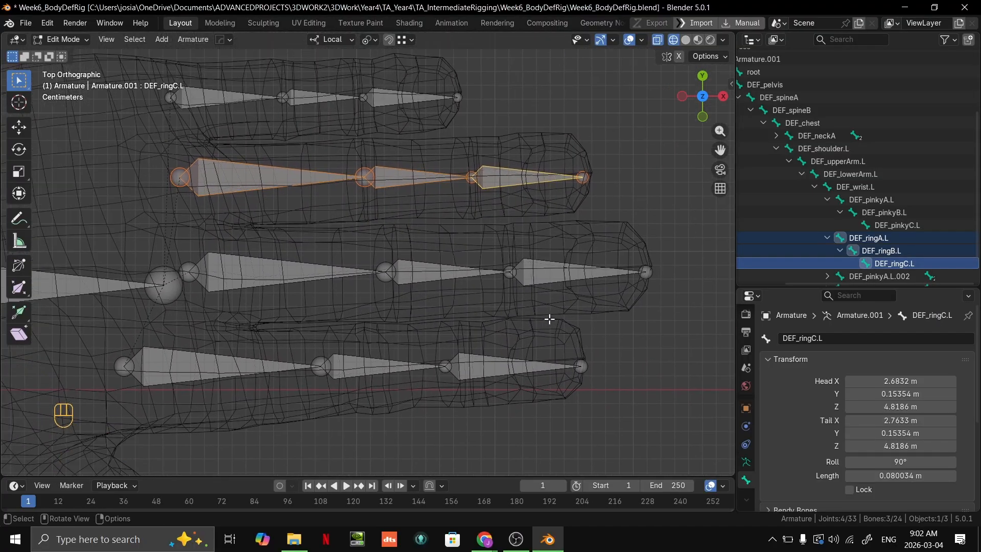
Select all three middle-finger bones and reveal them in the outliner hierarchy.
scroll(560, 280, down, 2)
click(297, 265)
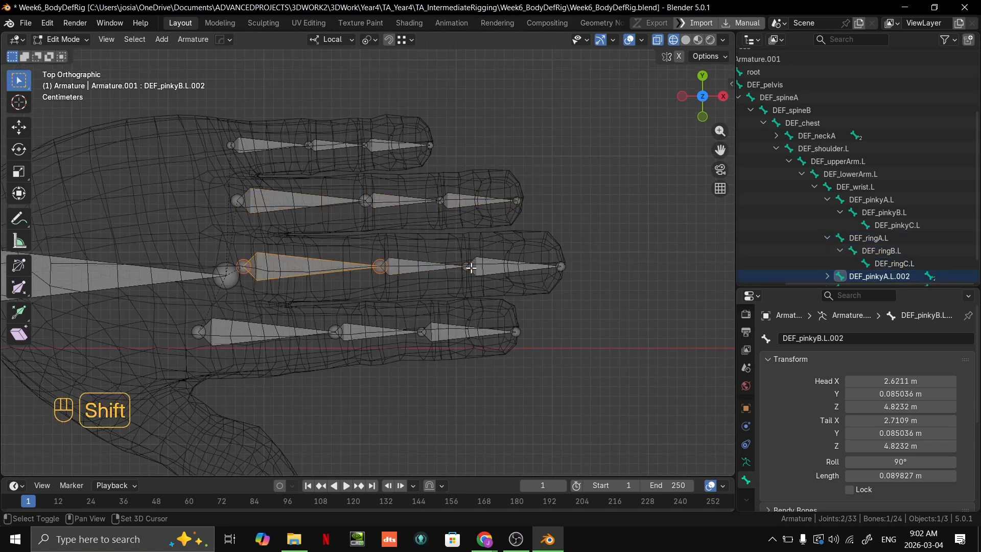
click(489, 268)
click(434, 267)
shift+click(315, 268)
shift+click(479, 271)
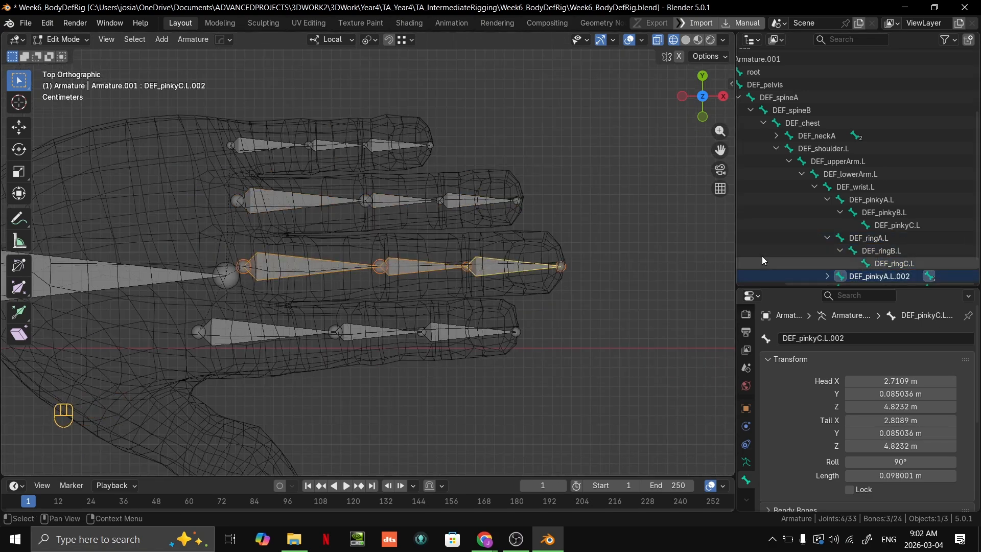
key(period)
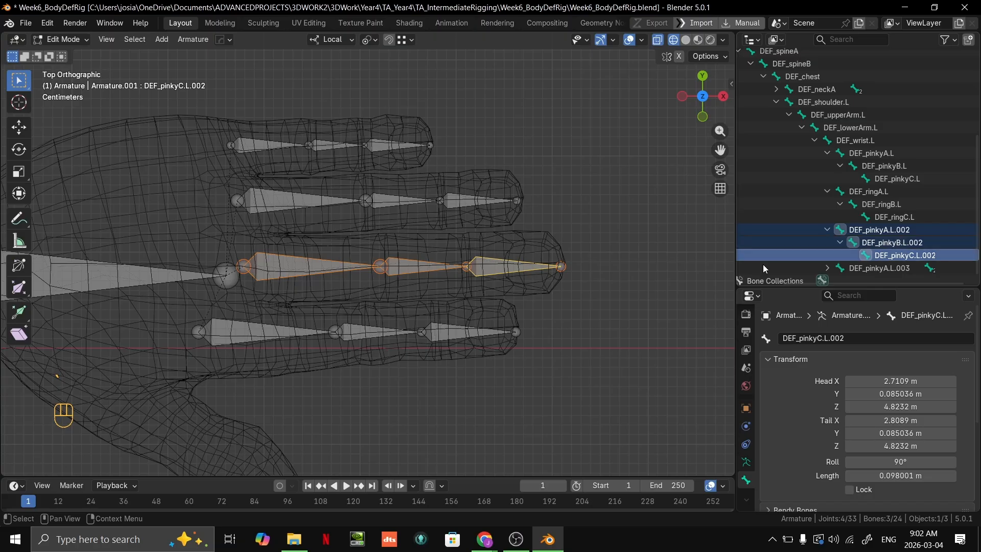
Batch-rename the three selected middle-finger bones, replacing "pinky" with "middle".
key(ctrl+F2)
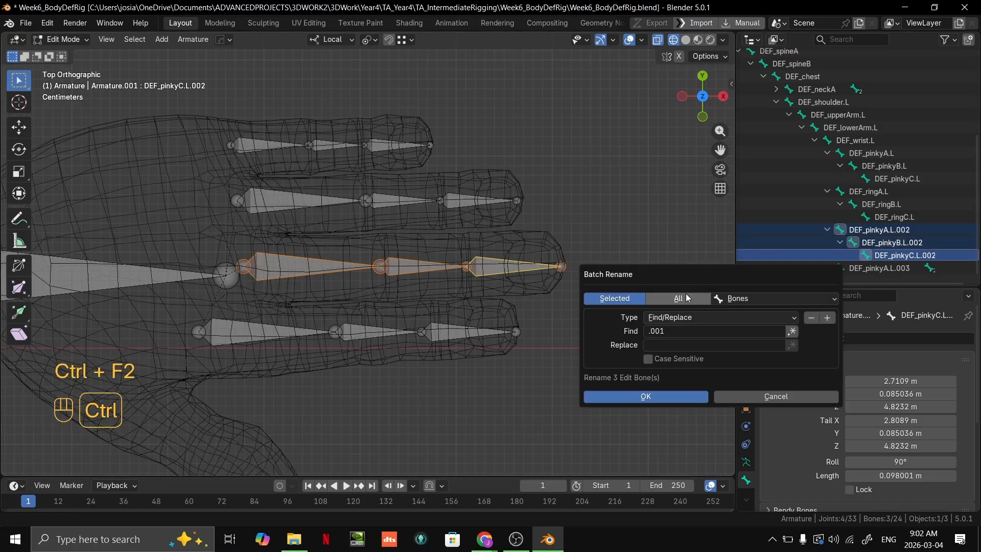
click(664, 331)
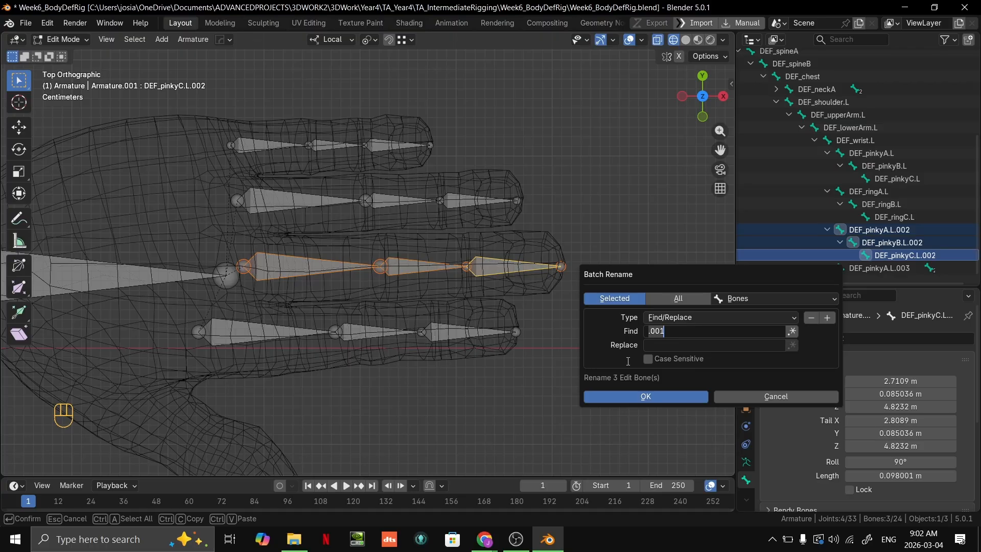
text(pinky)
key(Return)
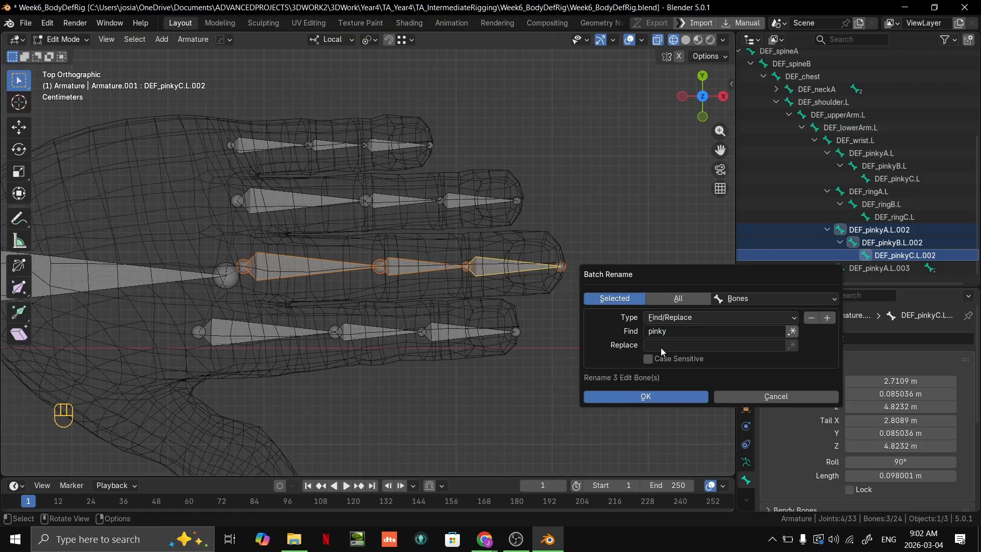
click(662, 346)
text(mi)
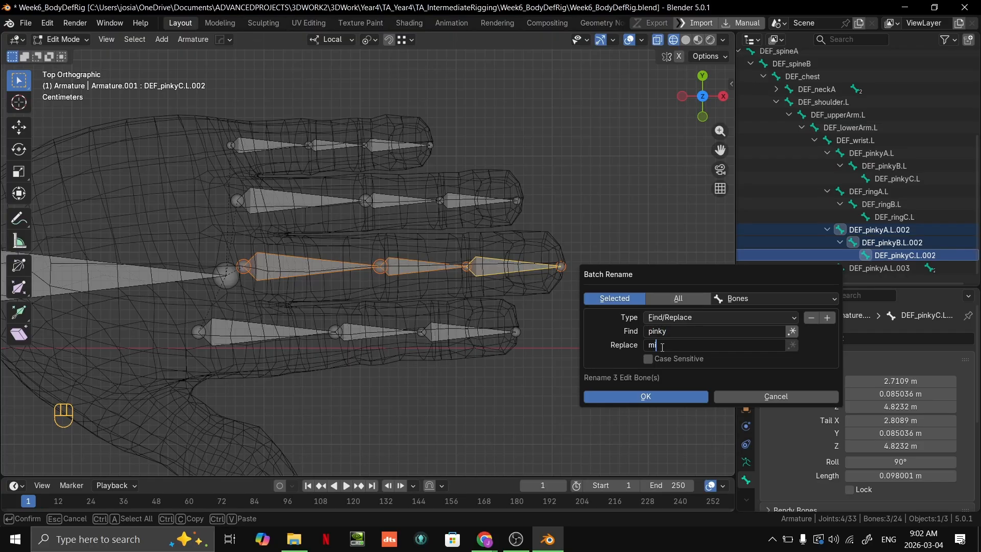
text(ddle)
click(646, 396)
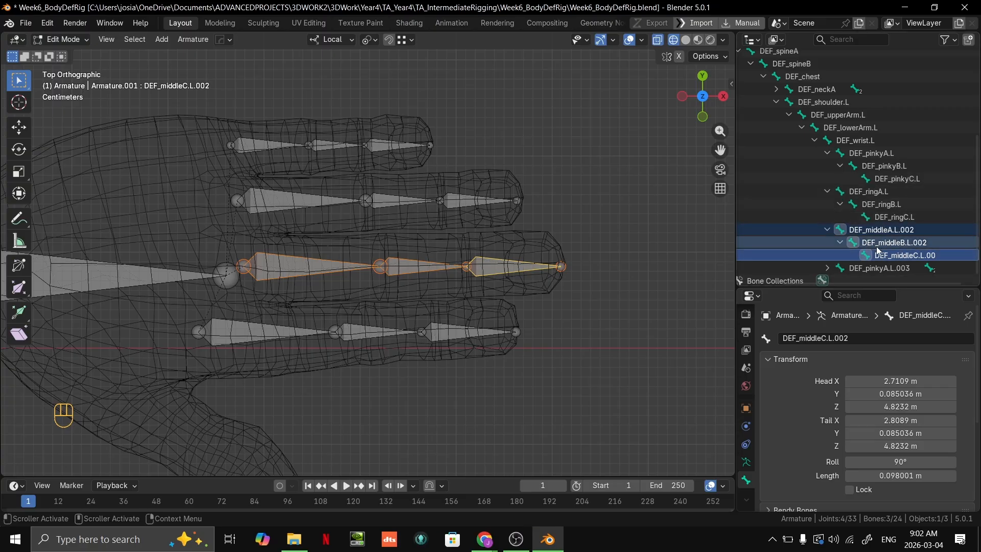
Reselect DEF_middleA.L.002, DEF_middleB.L.002 and DEF_middleC.L.002 together in the outliner.
scroll(587, 309, up, 4)
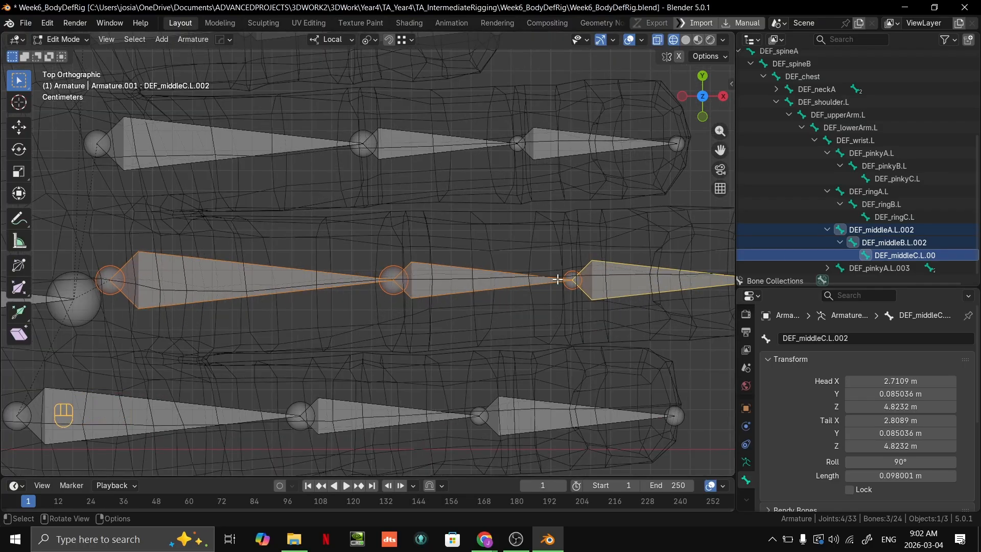
scroll(558, 279, down, 1)
shift+middle_drag(392, 299, 300, 258)
scroll(300, 259, down, 1)
middle_drag(885, 230, 868, 226)
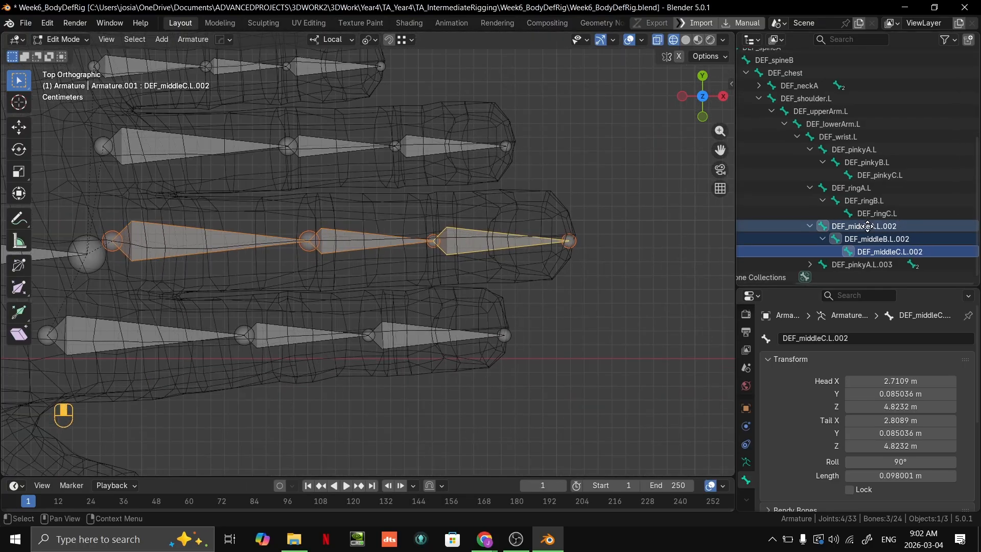
shift+middle_drag(296, 284, 324, 276)
click(188, 328)
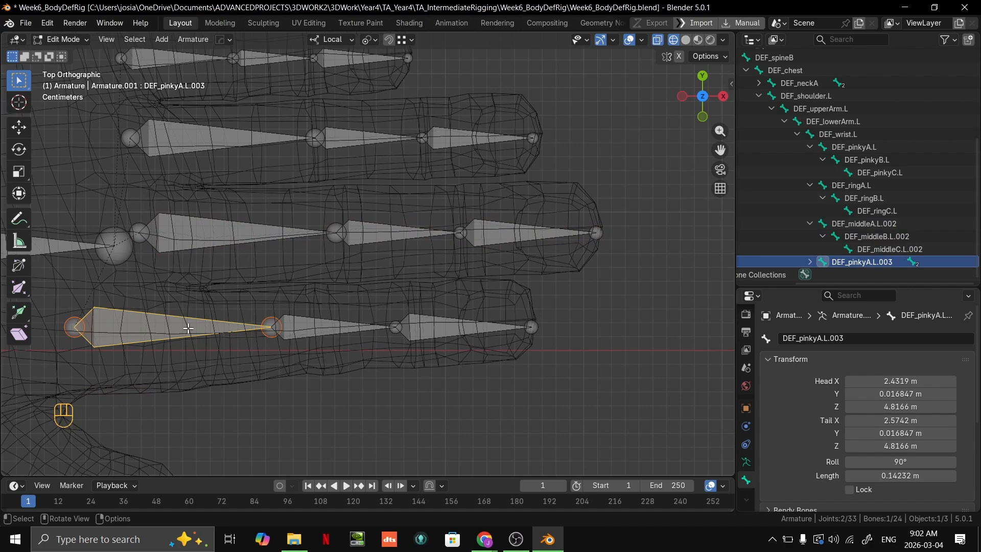
click(902, 223)
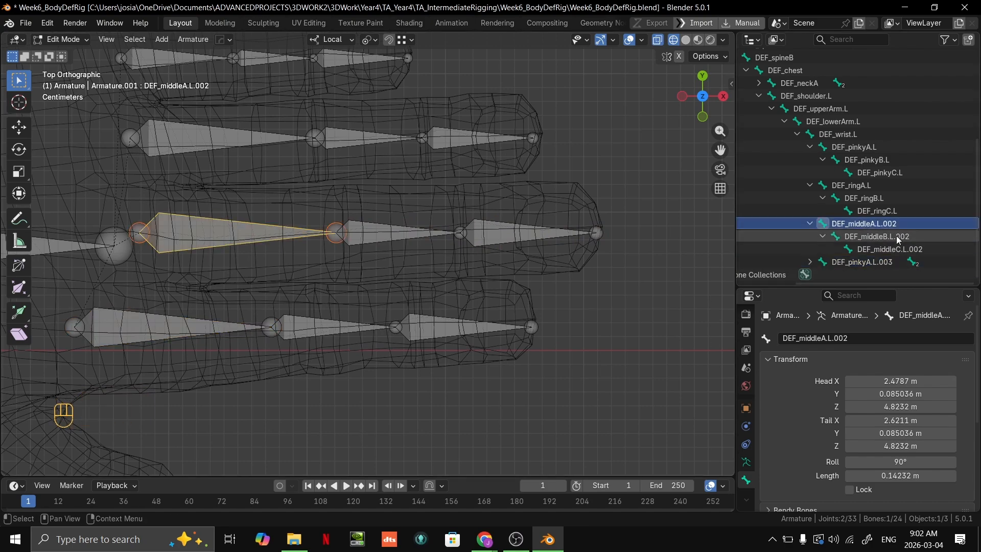
ctrl+click(898, 237)
ctrl+click(898, 249)
scroll(449, 285, down, 2)
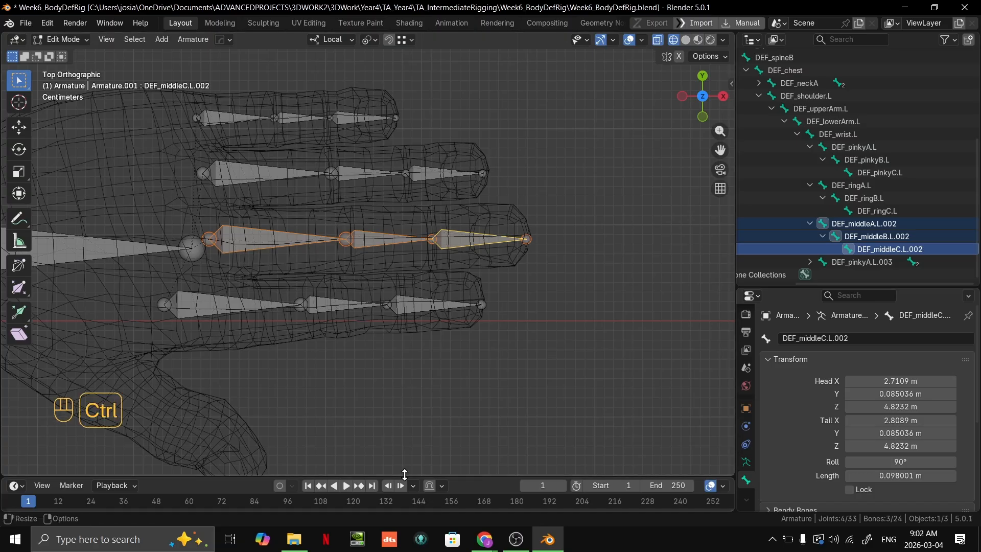
Batch-rename the selected middle-finger bones, replacing ".002" with nothing to remove the suffix.
key(ctrl+F2)
click(393, 446)
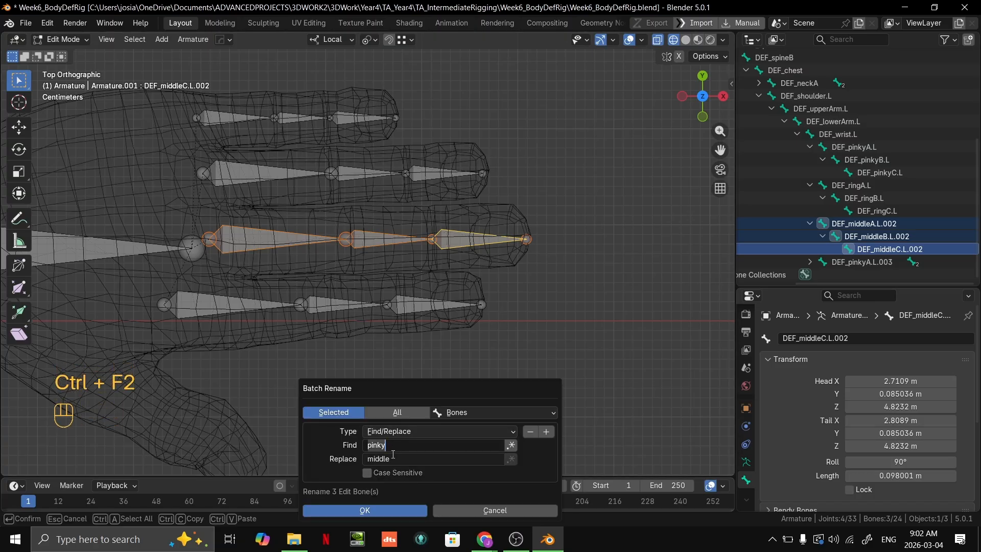
text(.001)
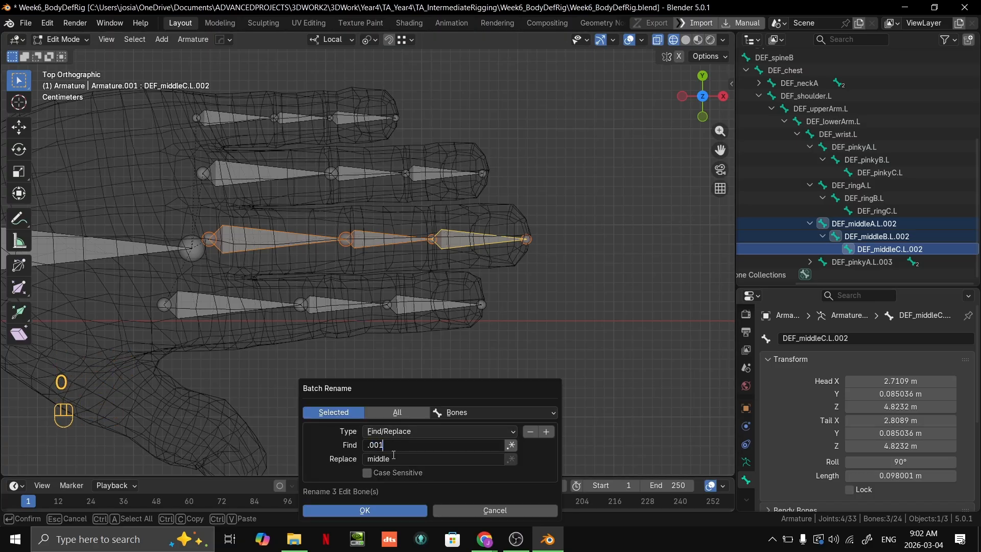
click(389, 460)
key(BackSpace)
key(Return)
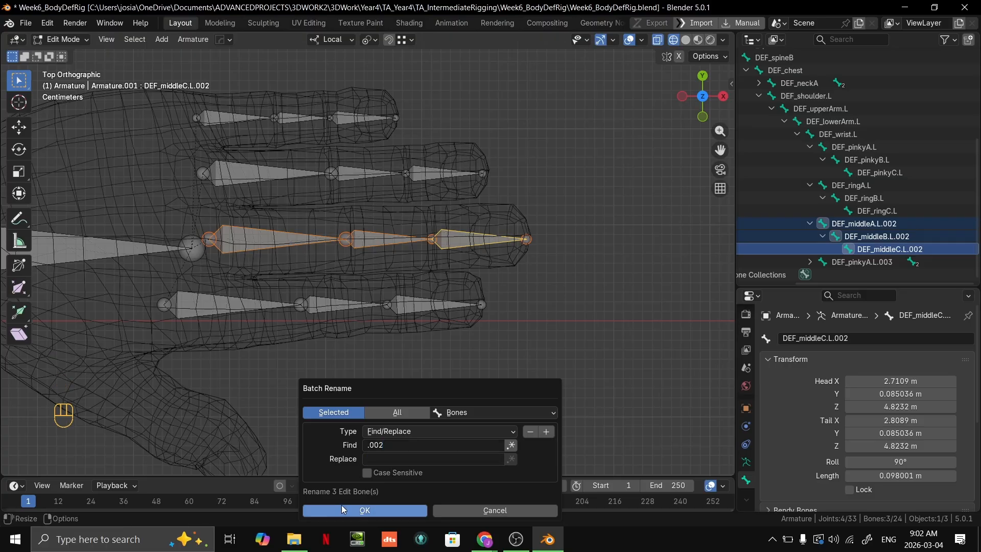
click(317, 508)
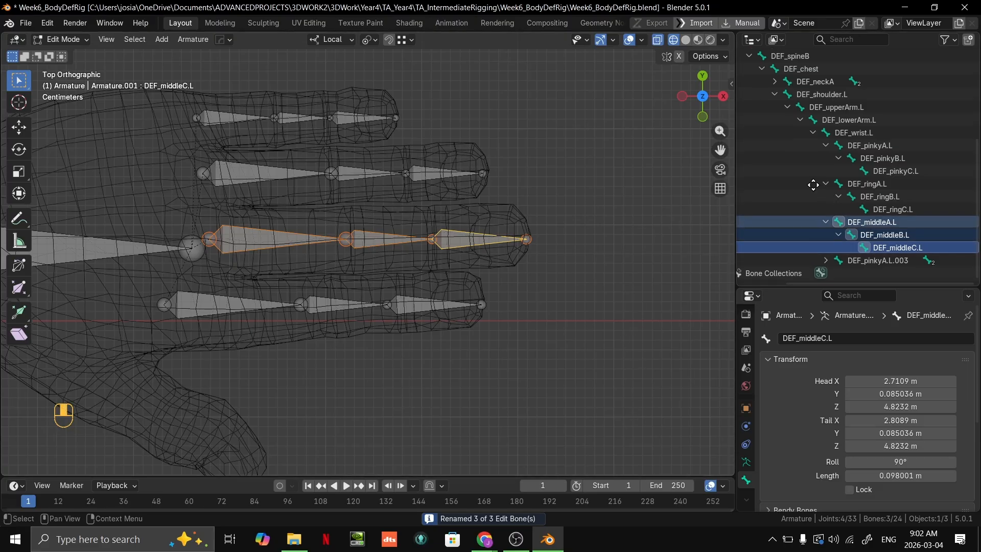
Select all three index-finger bones, DEF_pinkyA.L.003 through DEF_pinkyC.L.003, and reveal them in the outliner hierarchy.
scroll(397, 272, up, 1)
shift+middle_drag(397, 272, 501, 278)
click(271, 325)
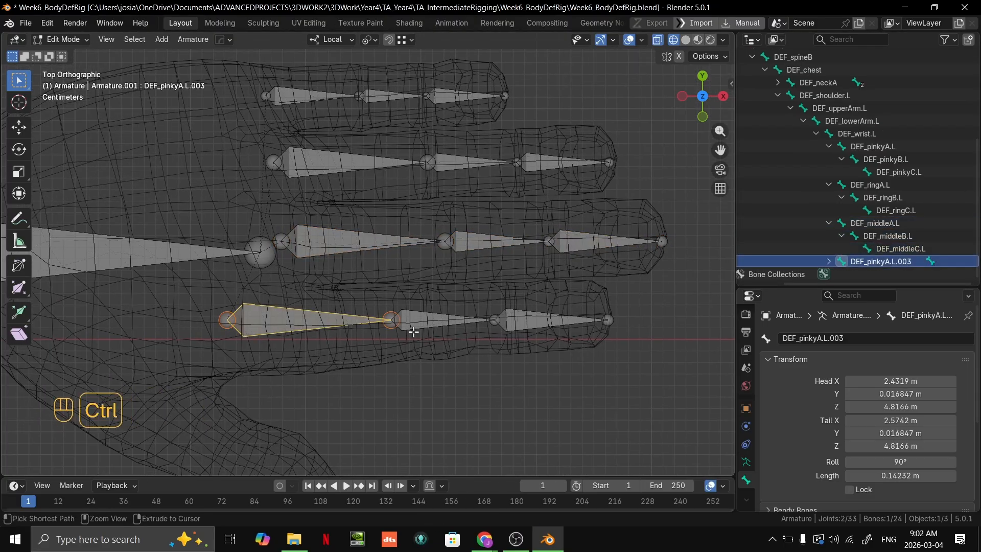
ctrl+click(424, 325)
ctrl+click(537, 322)
key(grave)
click(918, 228)
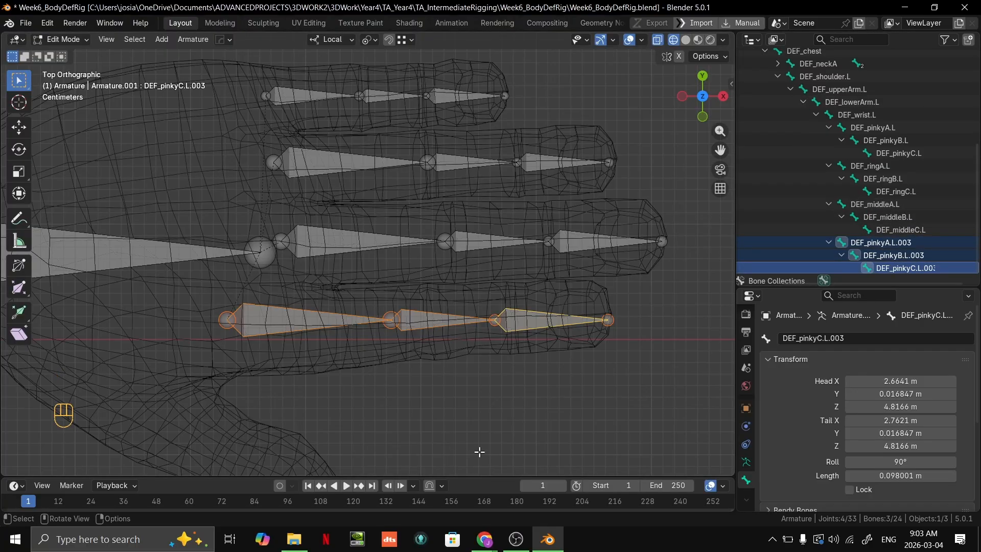
Batch-rename the three selected index-finger bones, replacing "pinky" with "index".
key(ctrl)
key(ctrl+F2)
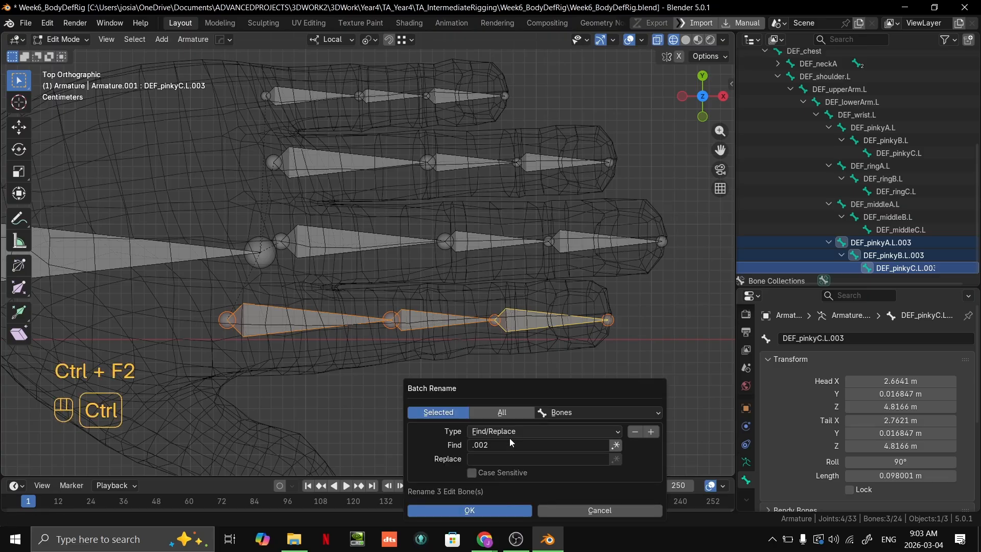
text(.002)
key(ctrl+a)
text(pi)
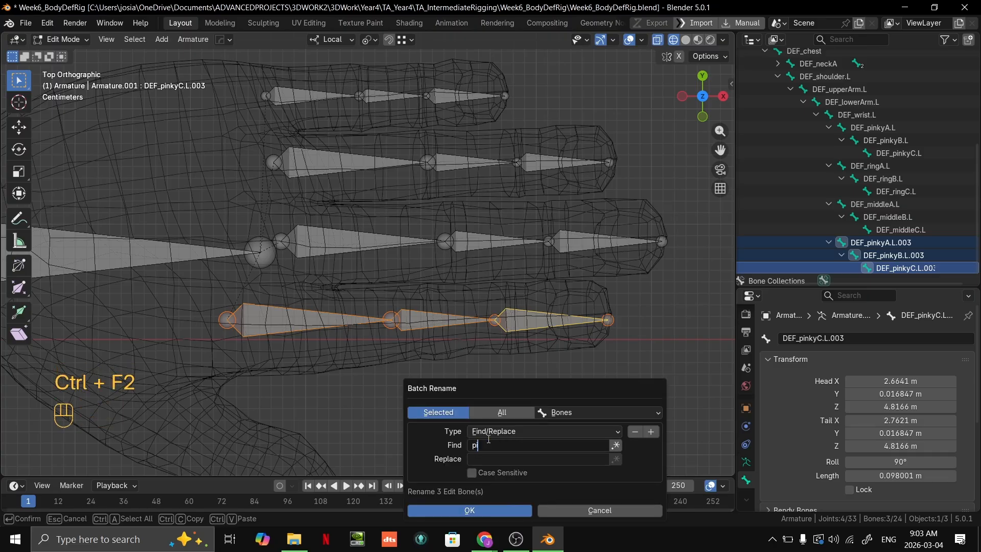
click(518, 460)
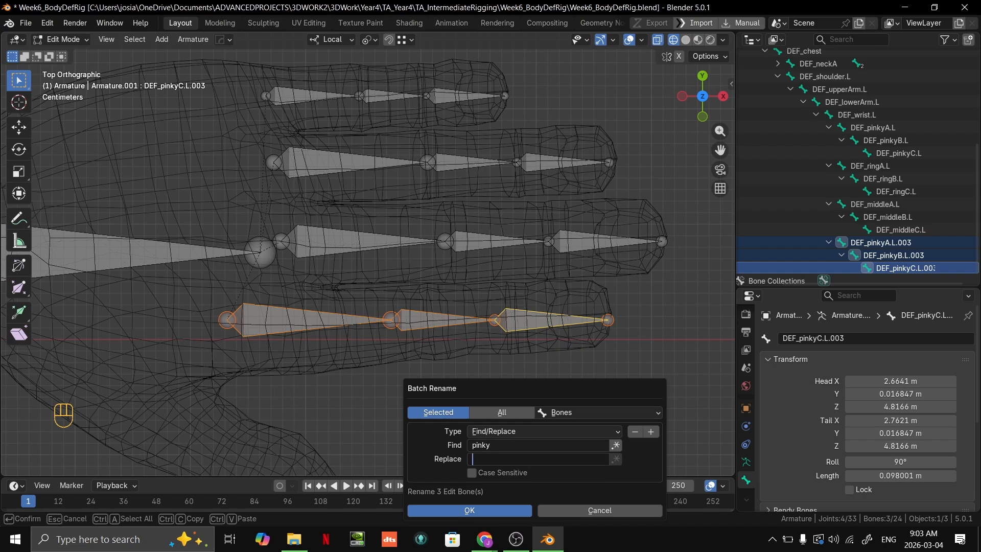
key(BackSpace)
key(BackSpace)
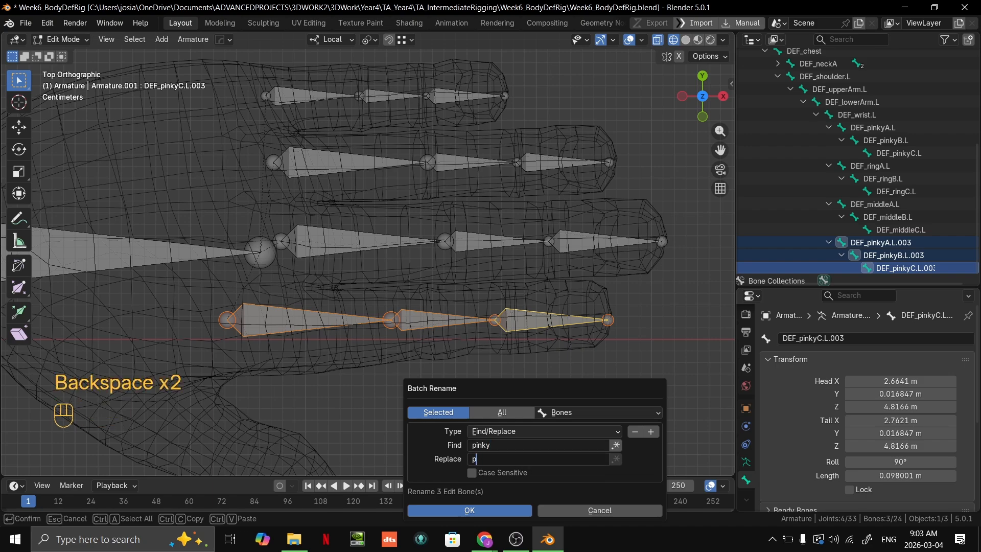
key(BackSpace)
key(BackSpace)
key(BackSpace)
key(BackSpace)
key(BackSpace)
text(index)
key(Return)
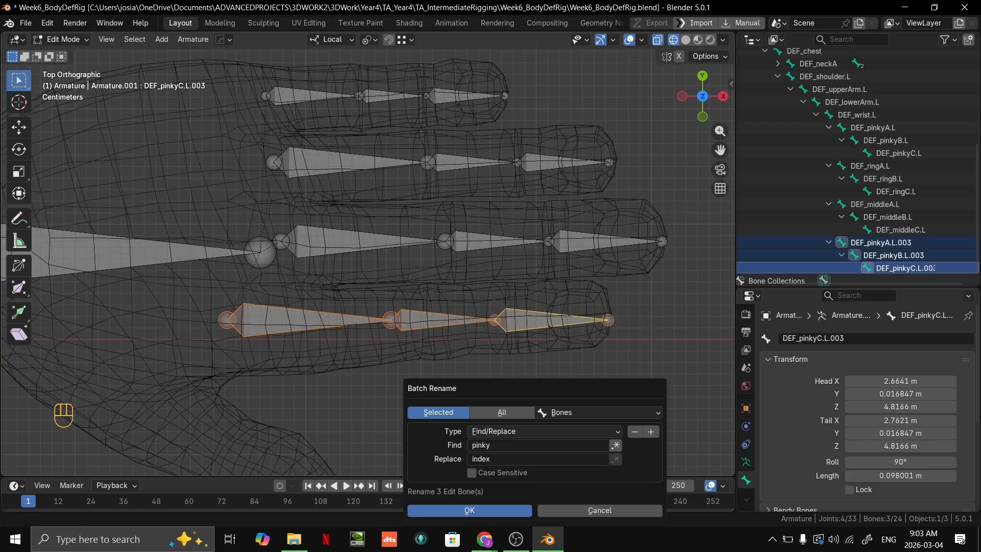
click(467, 514)
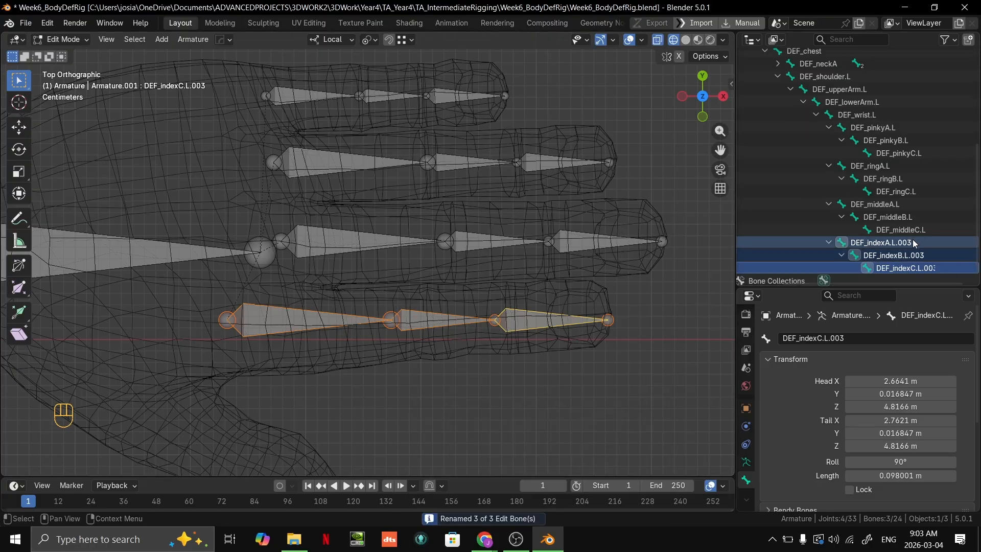
Batch-rename the selected index-finger bones, replacing ".003" with nothing to remove the suffix.
key(ctrl+F2)
click(455, 459)
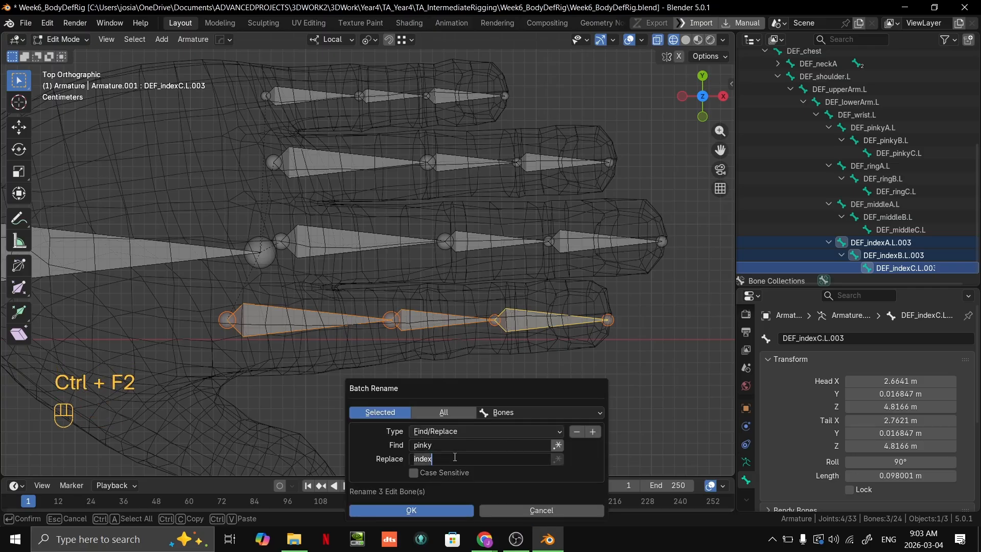
click(440, 447)
text(.003)
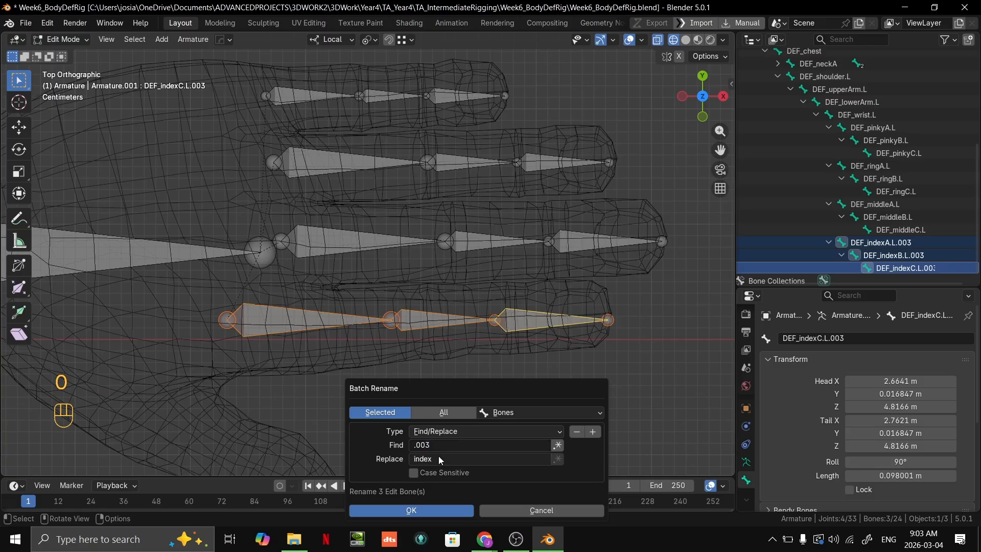
click(439, 456)
key(BackSpace)
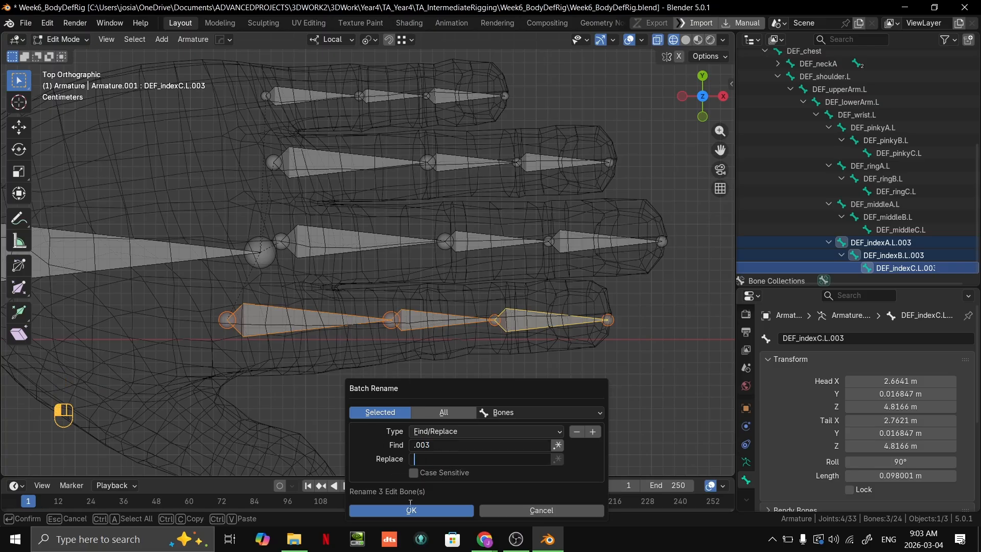
click(412, 509)
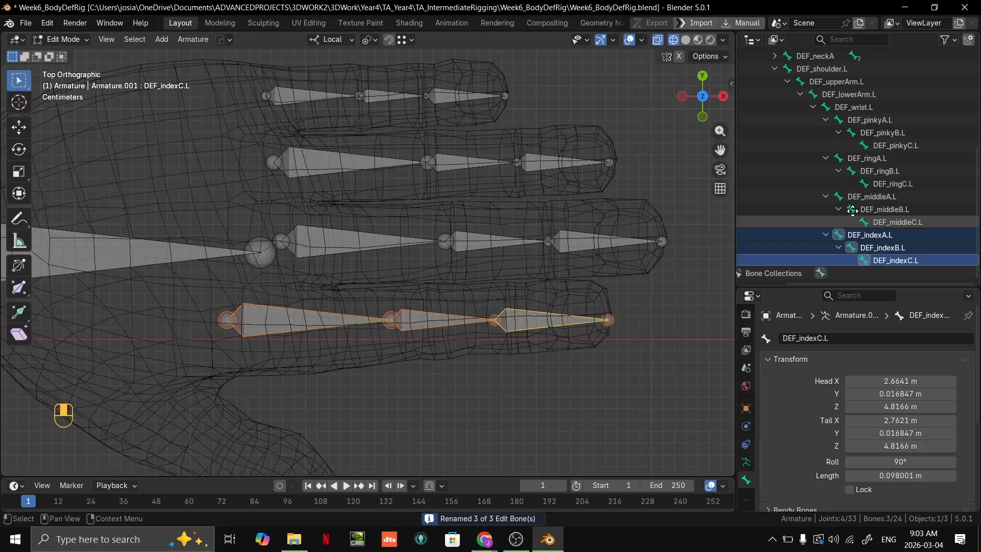
Examine how the finger bones sit inside the hand mesh in perspective and from above.
middle_drag(437, 288, 530, 256)
scroll(448, 300, down, 3)
key(Escape)
key(Escape)
key(grave)
click(522, 249)
scroll(554, 316, up, 1)
scroll(386, 323, down, 3)
middle_drag(529, 255, 479, 292)
middle_drag(479, 291, 481, 225)
mouse_move(480, 225)
shift+middle_down()
mouse_move(460, 223)
mouse_move(486, 221)
shift+middle_up()
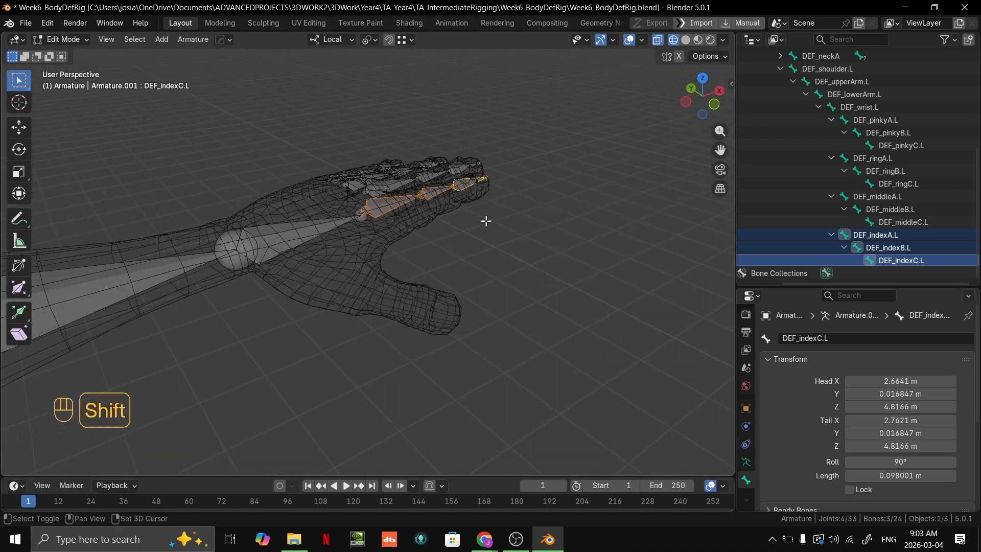
shift+middle_drag(617, 225, 488, 281)
middle_drag(488, 281, 506, 335)
key(grave)
shift+middle_drag(506, 244, 463, 342)
scroll(462, 342, up, 4)
click(411, 297)
shift+middle_drag(403, 308, 637, 133)
scroll(637, 133, down, 3)
shift+middle_drag(499, 238, 448, 283)
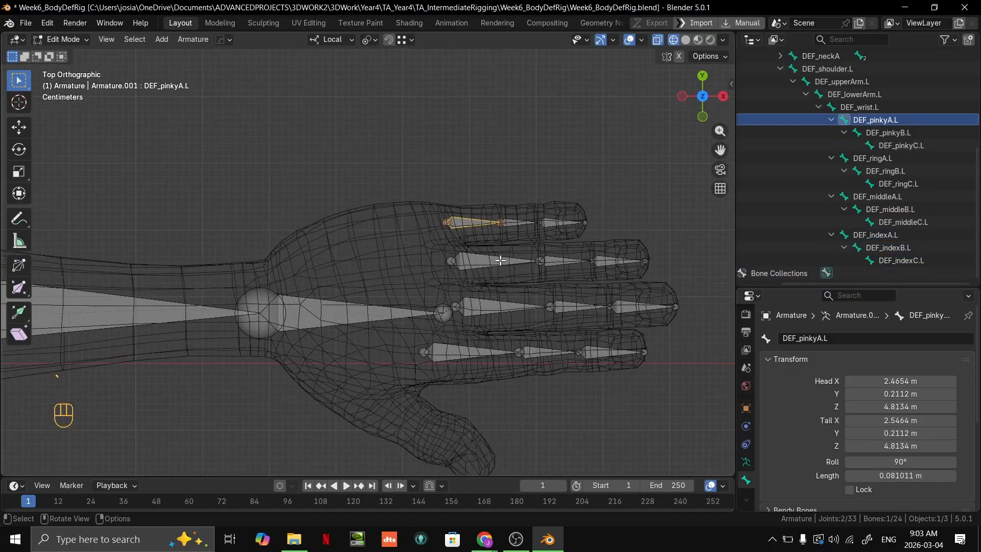
Duplicate DEF_pinkyC.L and place the copy in the palm near the wrist, about -0.372 m in X and -0.065 m in Y.
scroll(500, 260, up, 2)
click(594, 207)
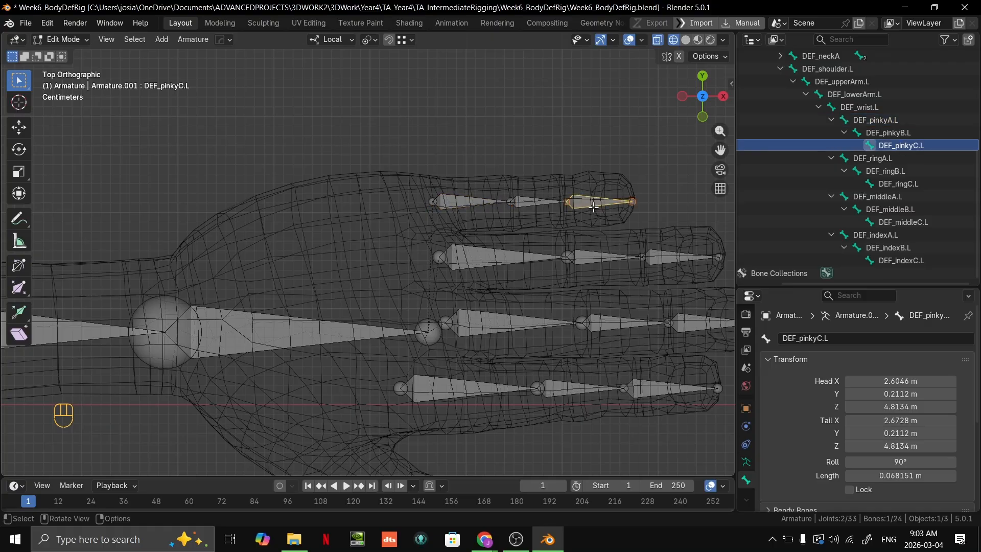
shift+middle_drag(602, 213, 589, 214)
key(shift+d)
click(231, 277)
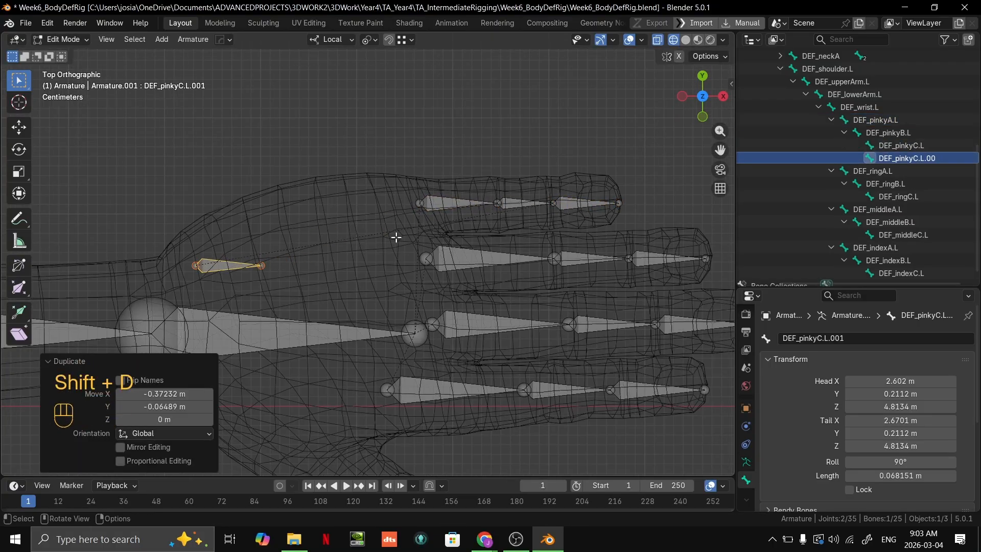
Reposition the copied bone's head near the wrist and extend its tail about 0.113 m in X and 0.048 m in Y toward the pinky base.
shift+middle_drag(234, 276, 467, 228)
key(g)
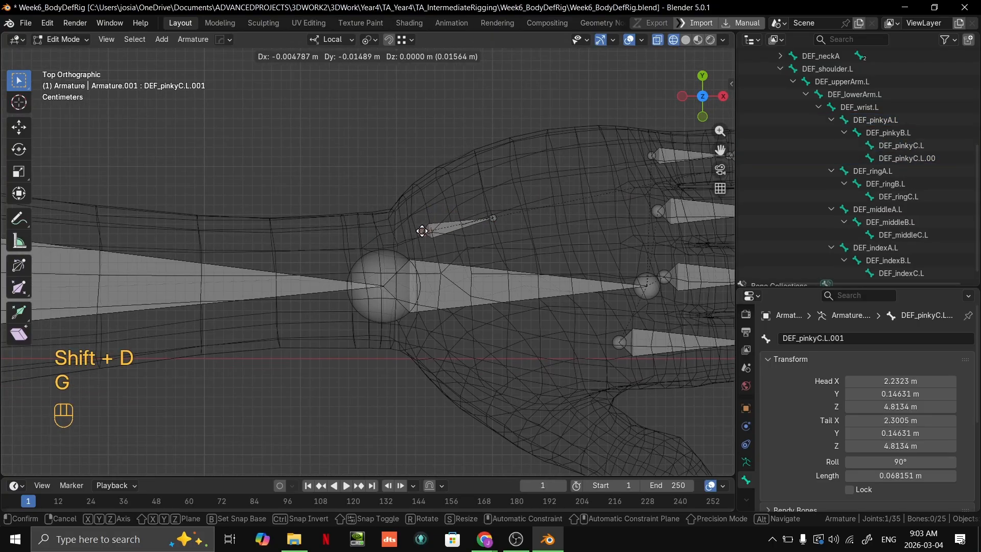
click(423, 230)
click(492, 218)
key(g)
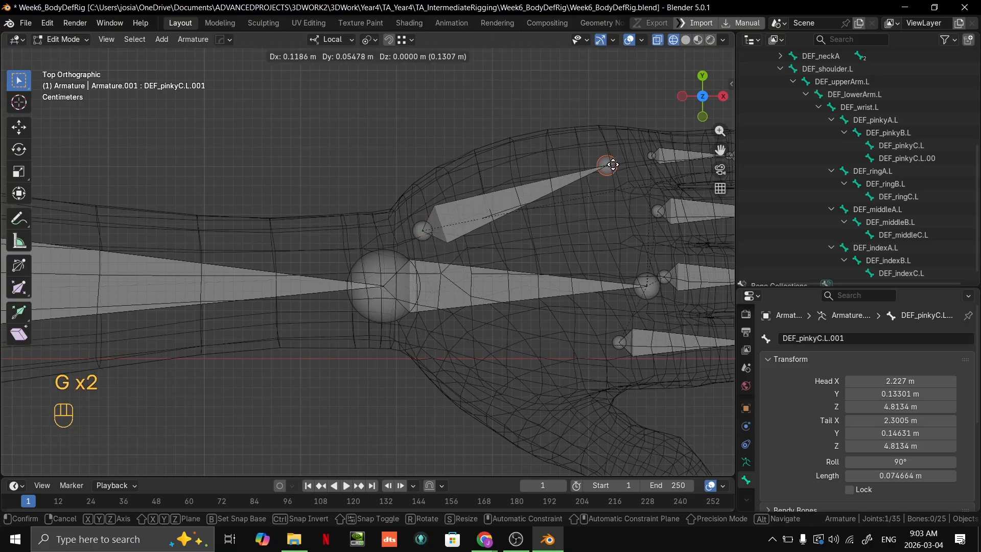
click(597, 171)
Test-rotate the new palm bone in Pose Mode, undo the rotation and return to Edit Mode.
shift+middle_drag(548, 228, 558, 305)
key(grave)
click(664, 315)
key(grave)
click(484, 248)
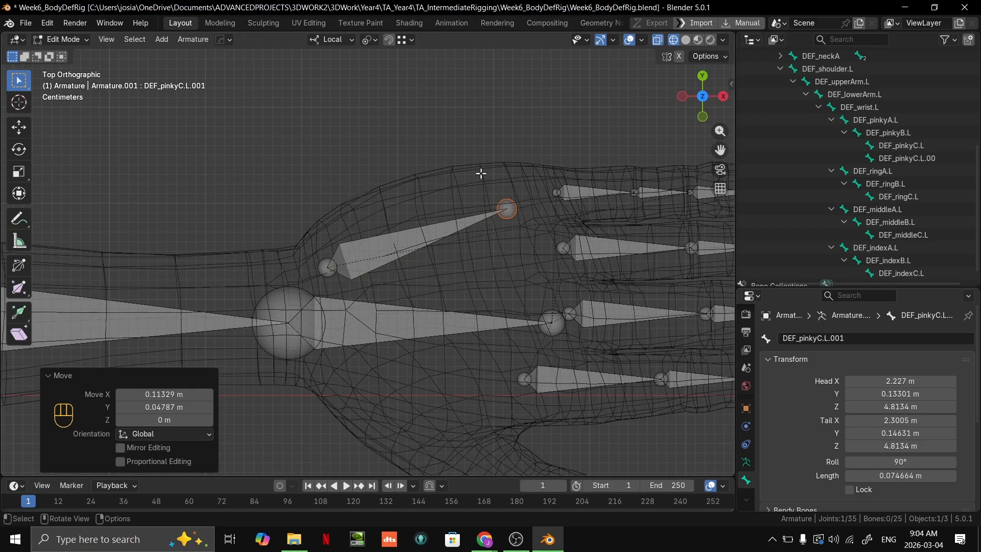
middle_drag(481, 174, 411, 244)
key(ctrl+Tab)
click(466, 207)
click(360, 211)
click(413, 210)
key(r)
click(402, 193)
key(ctrl+z)
key(grave)
scroll(389, 274, down, 2)
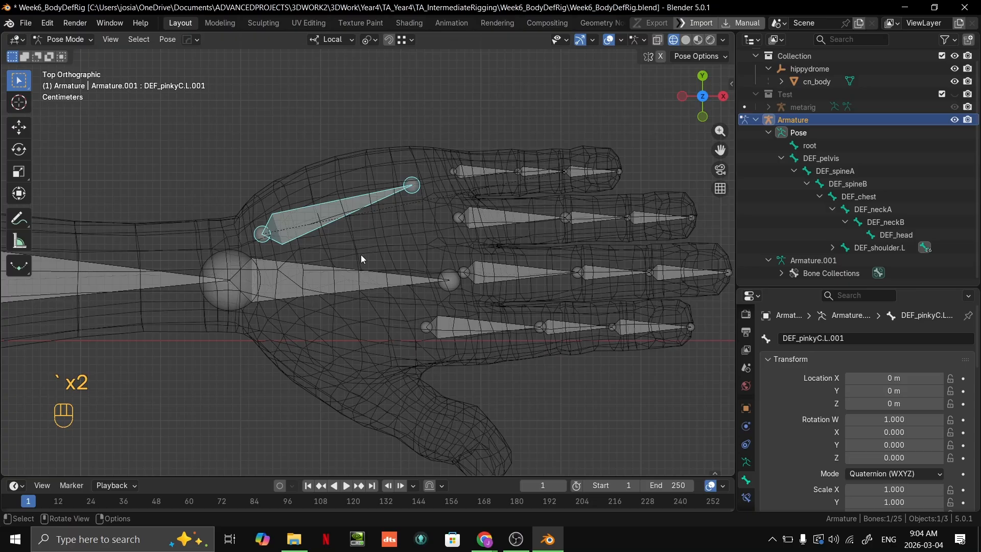
shift+middle_drag(442, 324, 538, 342)
scroll(491, 274, up, 2)
shift+middle_drag(457, 230, 407, 228)
click(407, 229)
scroll(487, 235, down, 1)
scroll(480, 232, down, 1)
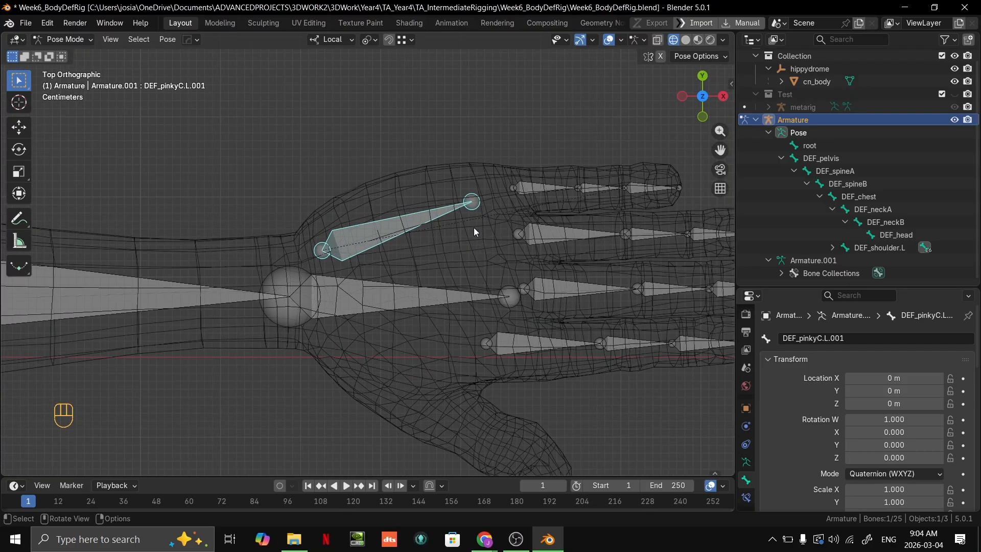
key(Tab)
Try duplicating the palm bone three times, moving and rotating the copies toward the ring, middle and index fingers.
key(shift+d)
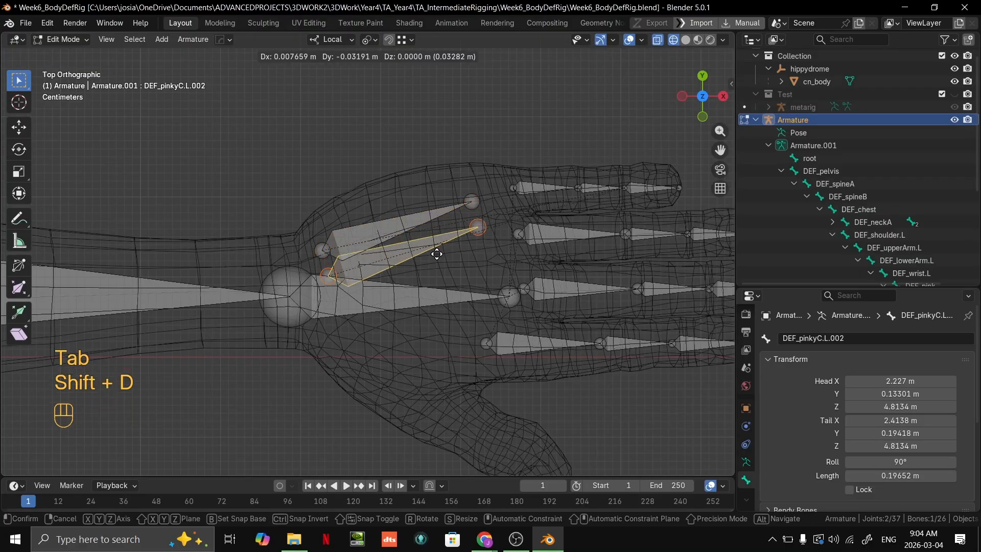
click(438, 248)
key(r)
click(503, 266)
key(shift+d)
click(504, 300)
key(r)
click(504, 306)
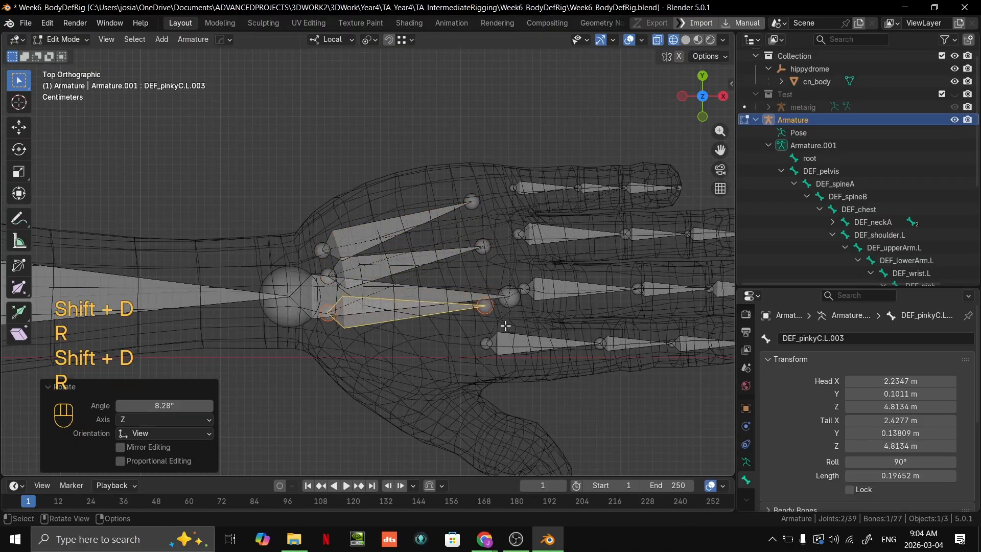
key(shift+d)
click(500, 379)
key(r)
click(507, 379)
key(g)
click(513, 377)
middle_drag(512, 377, 496, 244)
Undo the three palm bone copies, leaving only the palm bone behind the pinky.
key(ctrl+z)
key(ctrl+z)
key(ctrl+z)
key(ctrl+z)
key(ctrl+z)
key(ctrl+z)
key(ctrl+z)
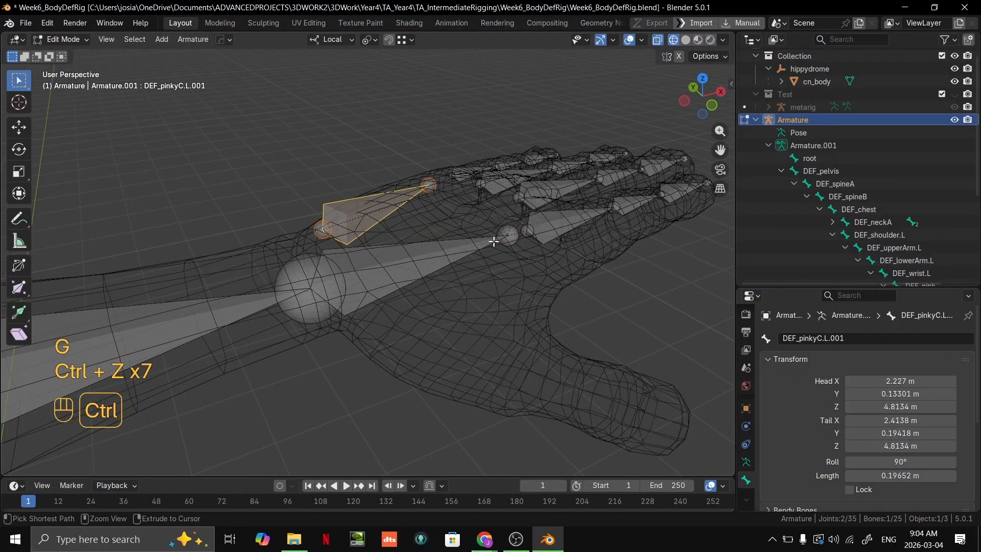
key(ctrl+z)
key(ctrl+z)
key(ctrl+shift+z)
Nudge the palm bone's tail closer to the pinky base and move its head about 0.007 m in Y.
middle_drag(495, 203, 480, 244)
key(grave)
click(484, 213)
key(g)
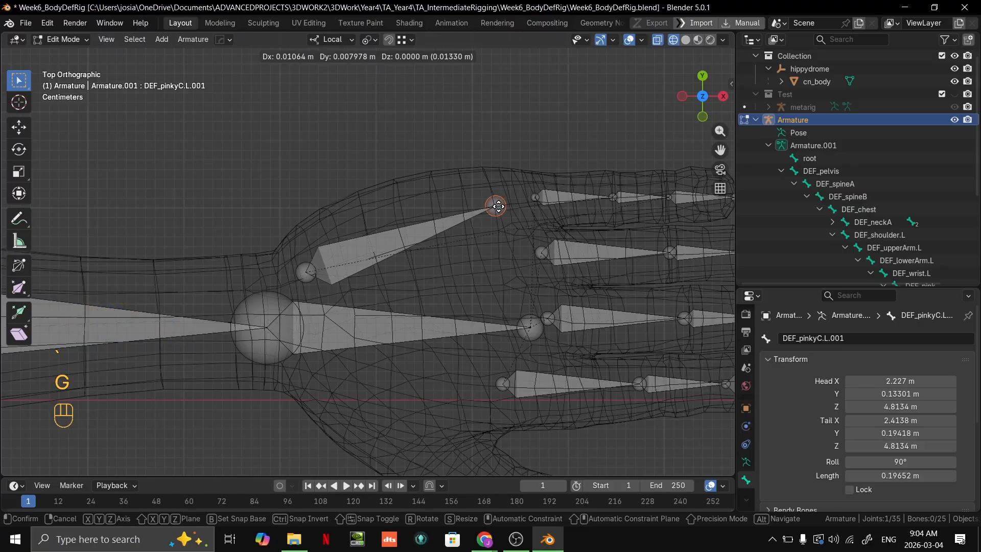
click(491, 205)
click(305, 271)
key(g)
click(303, 277)
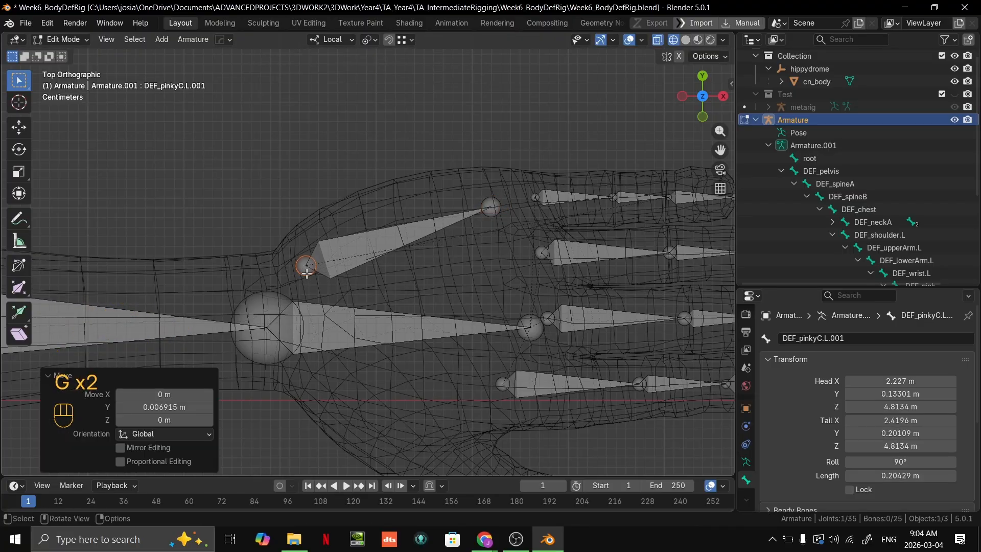
Parent the palm bone DEF_pinkyC.L.001 to DEF_wrist.L with Keep Offset.
scroll(412, 287, down, 3)
scroll(423, 274, up, 1)
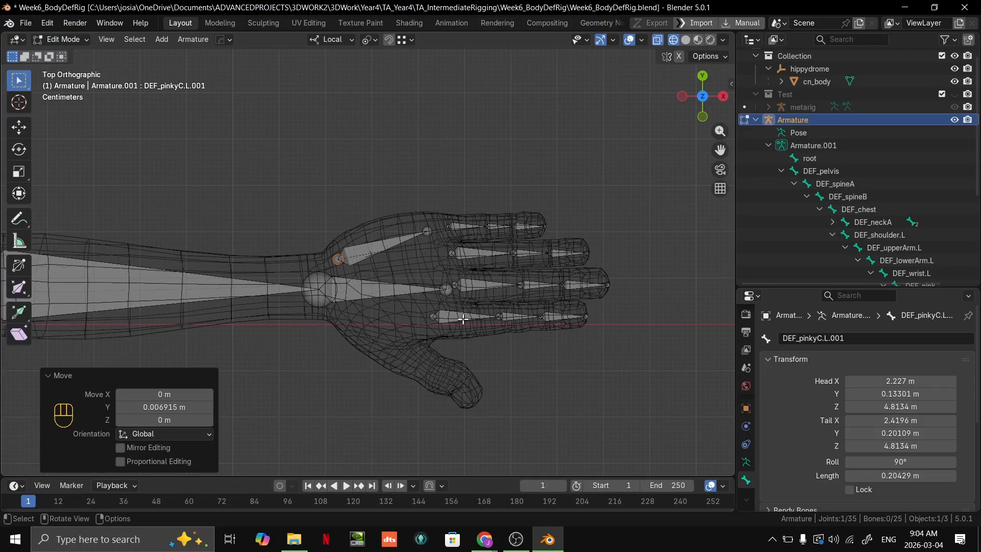
middle_drag(463, 320, 416, 271)
click(403, 244)
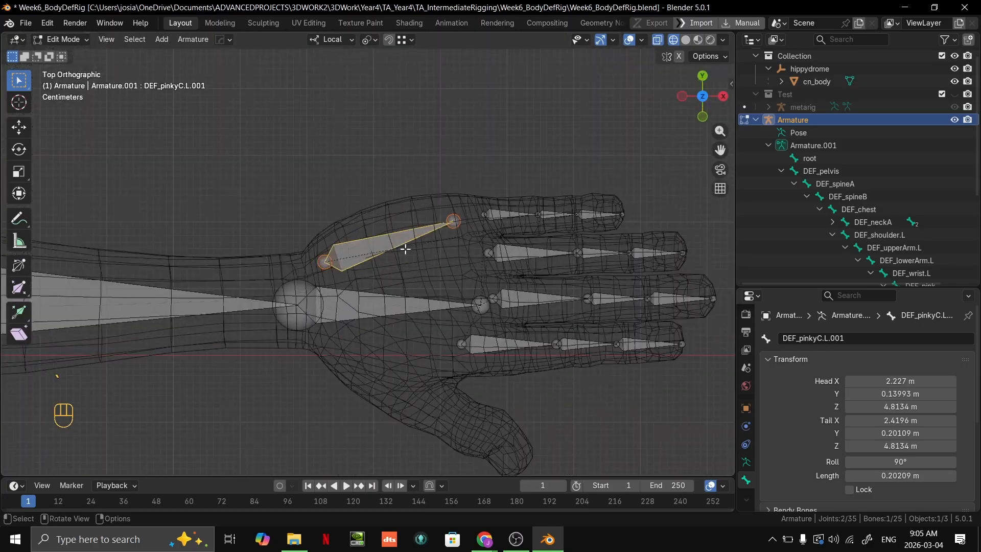
key(period)
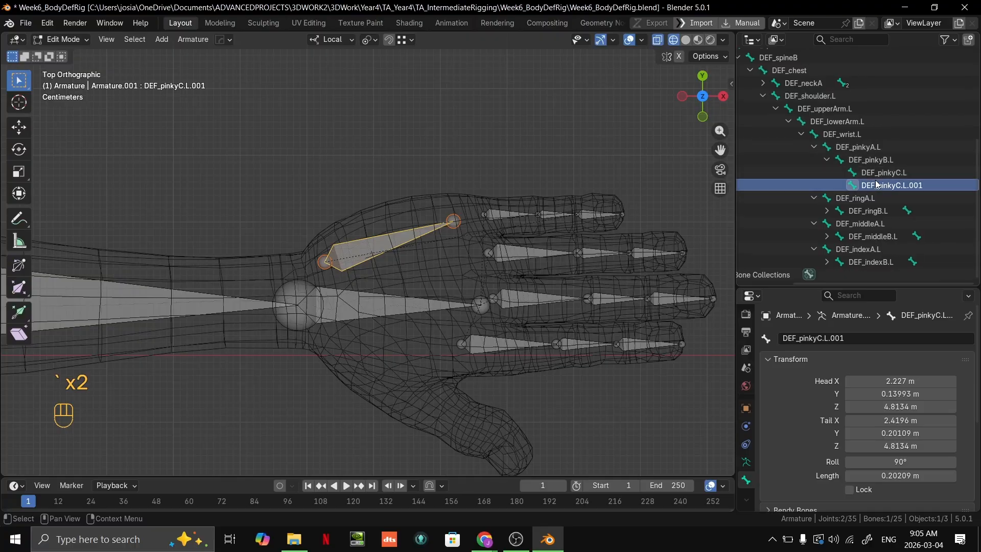
scroll(400, 264, up, 1)
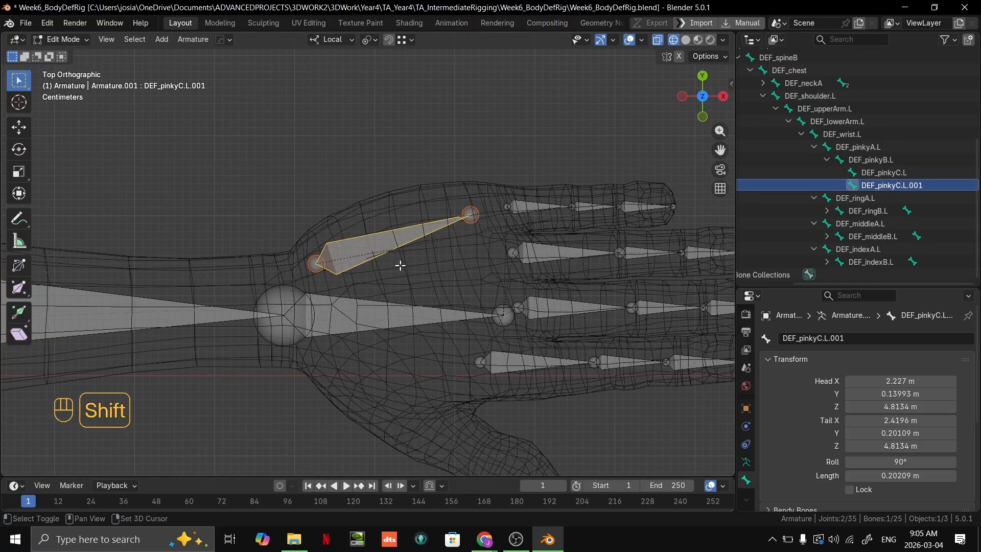
shift+middle_drag(363, 315, 414, 279)
shift+click(403, 272)
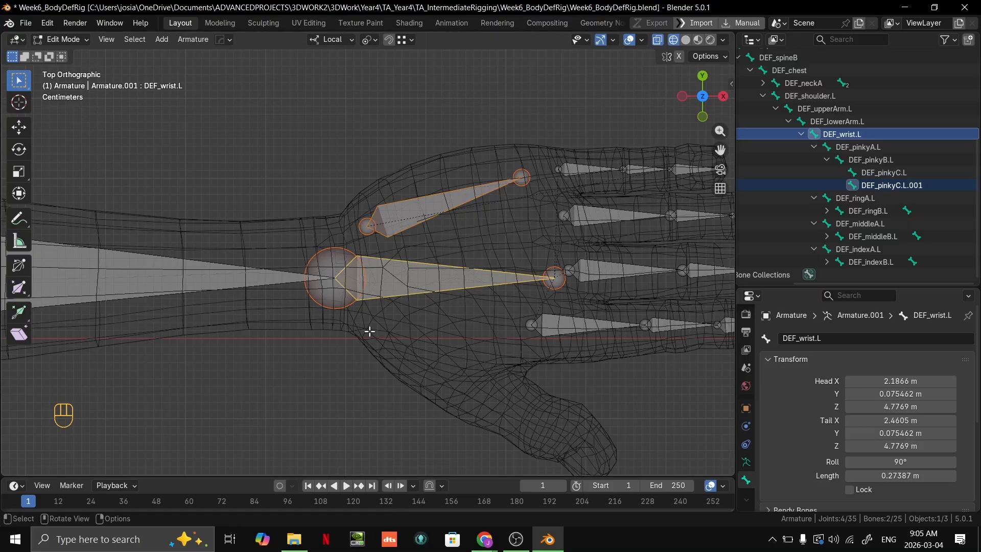
key(ctrl+p)
click(402, 381)
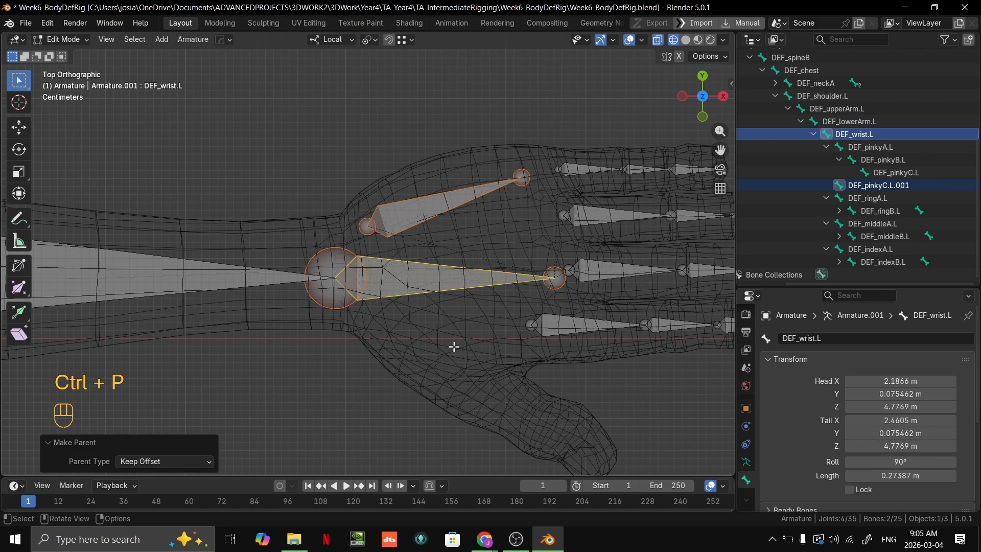
Collapse the DEF_pinkyA.L branch beneath DEF_wrist.L in the outliner hierarchy.
click(813, 134)
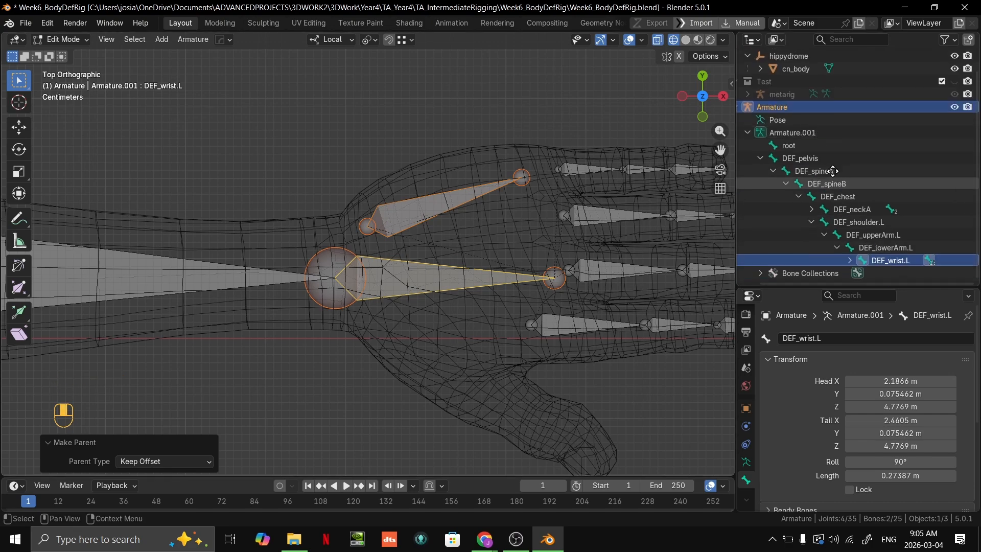
click(850, 260)
scroll(862, 236, down, 3)
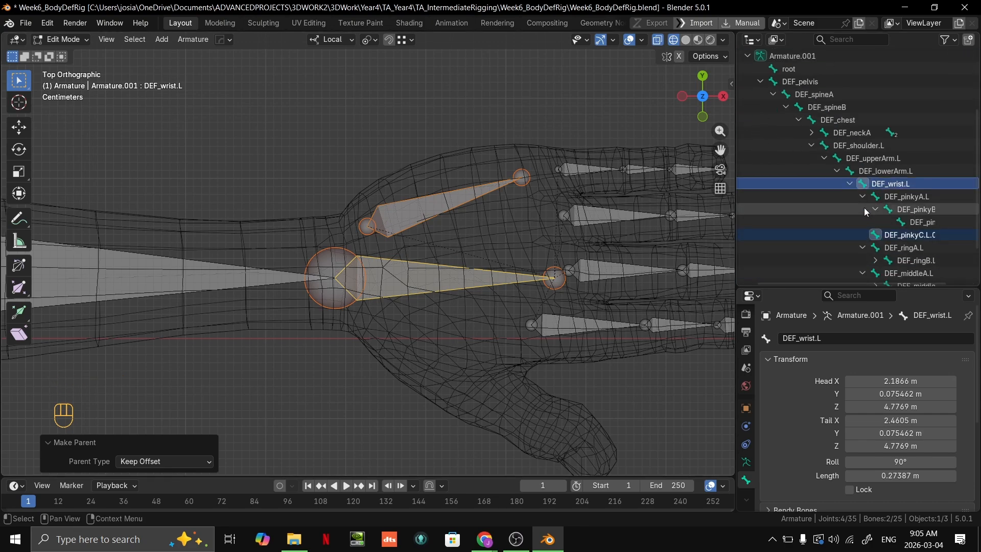
middle_drag(897, 214, 860, 202)
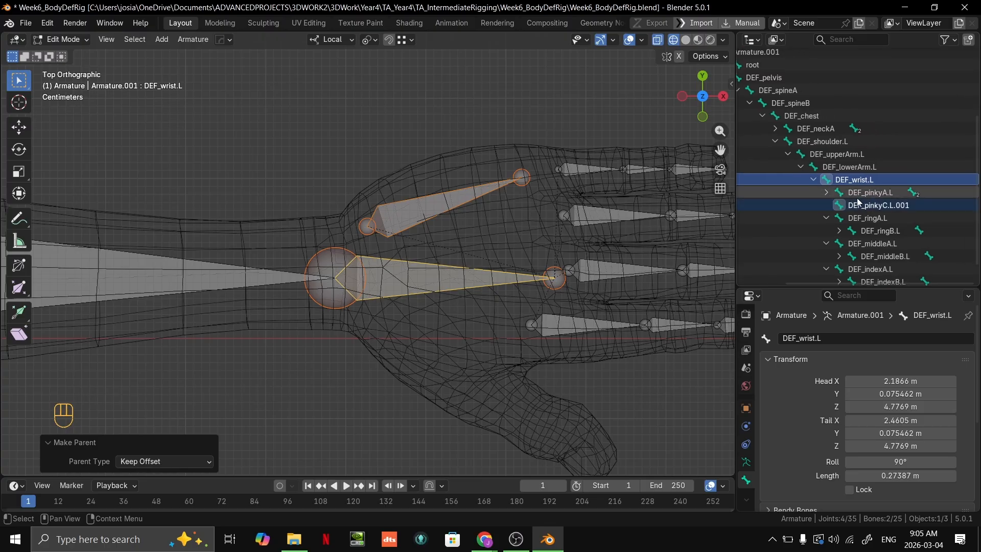
Select the palm bone DEF_pinkyC.L.001 parented under DEF_wrist.L.
click(878, 196)
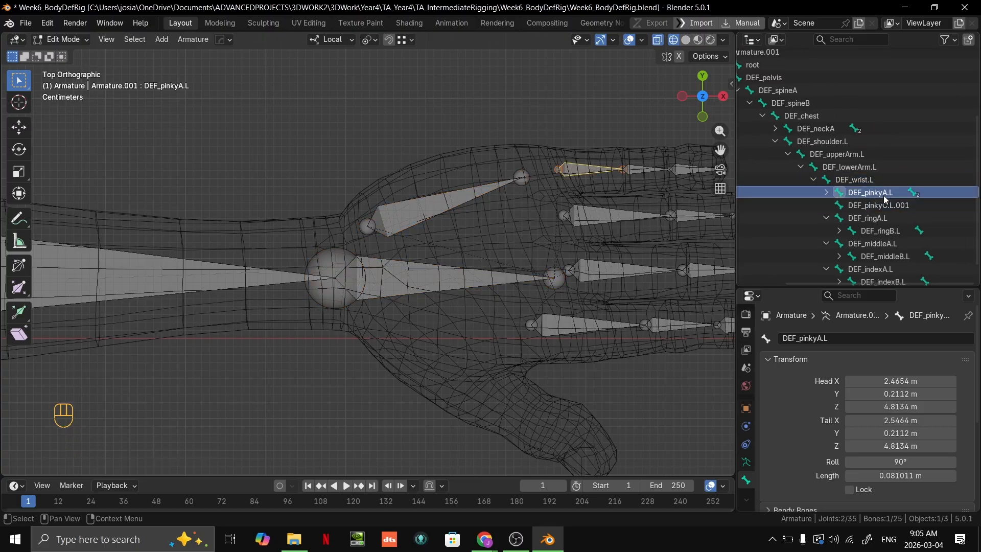
click(884, 205)
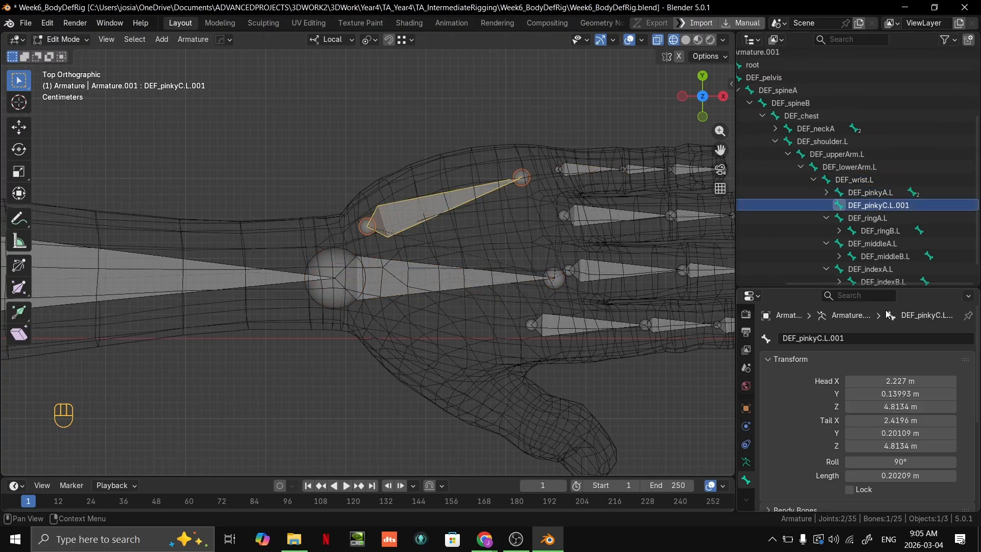
key(ctrl)
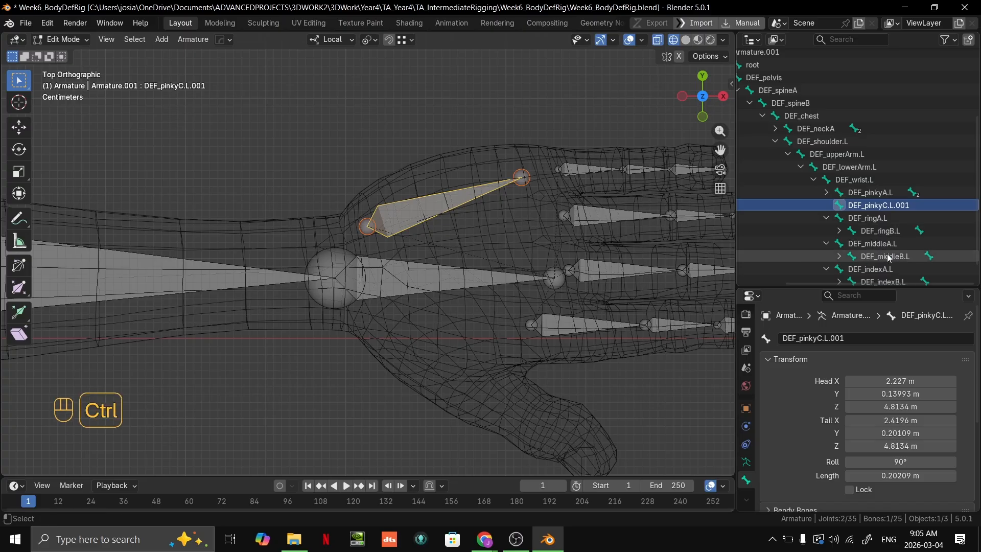
key(ctrl+F2)
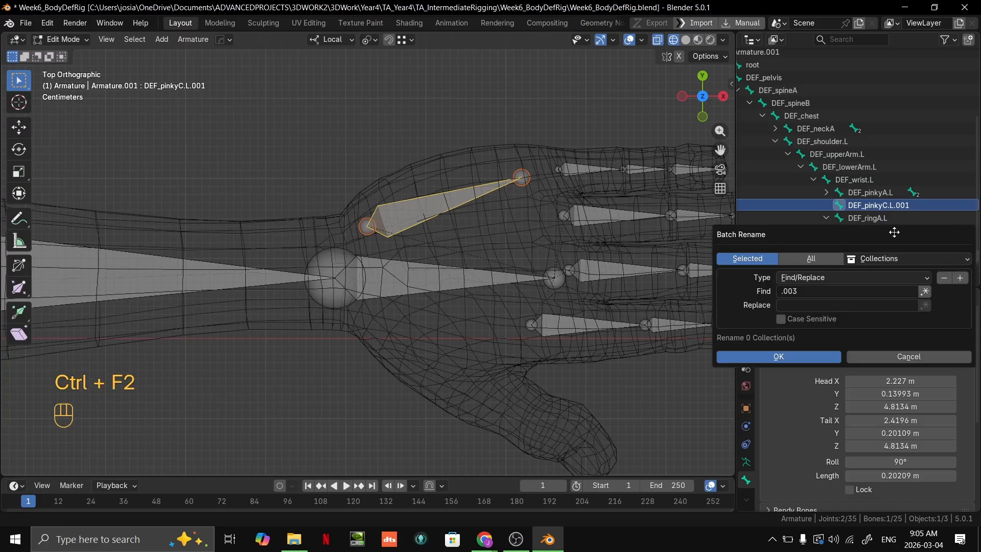
click(805, 291)
key(BackSpace)
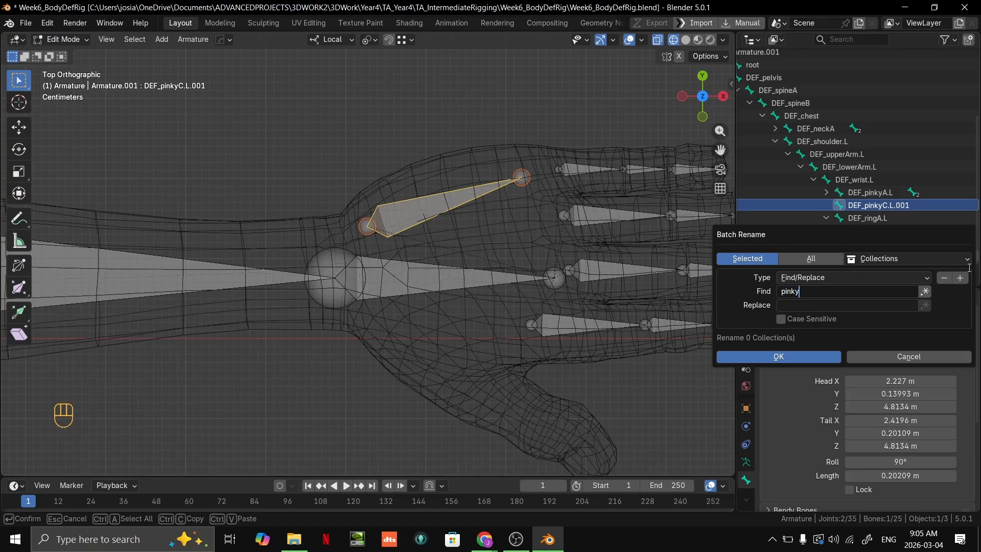
click(790, 304)
text(pinky)
key(BackSpace)
key(BackSpace)
key(BackSpace)
key(BackSpace)
key(BackSpace)
text(Fi)
key(BackSpace)
key(Return)
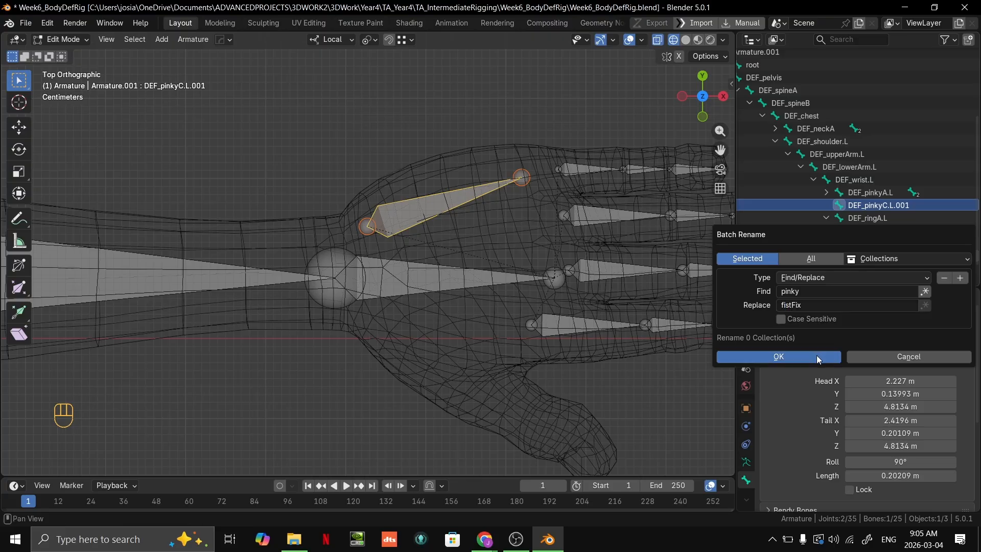
click(906, 260)
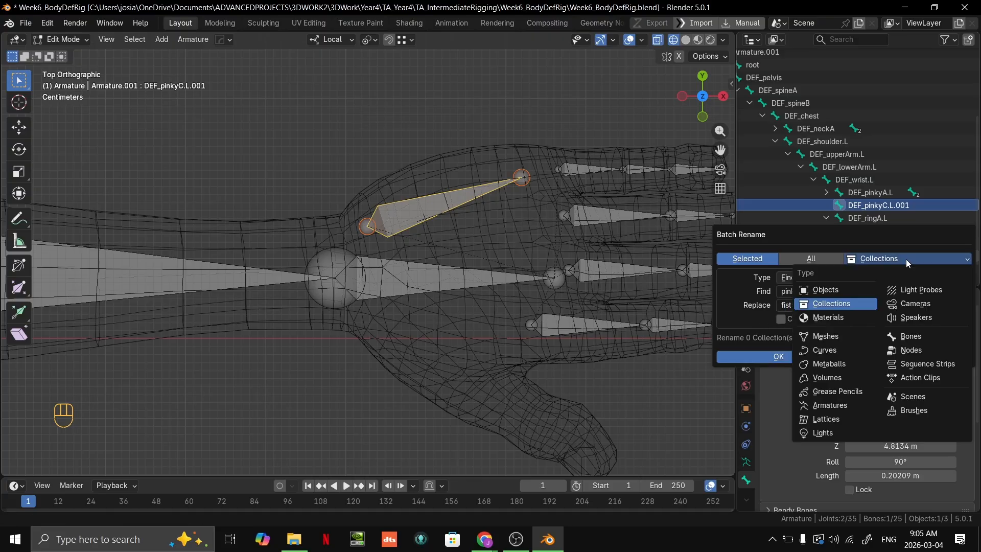
click(913, 336)
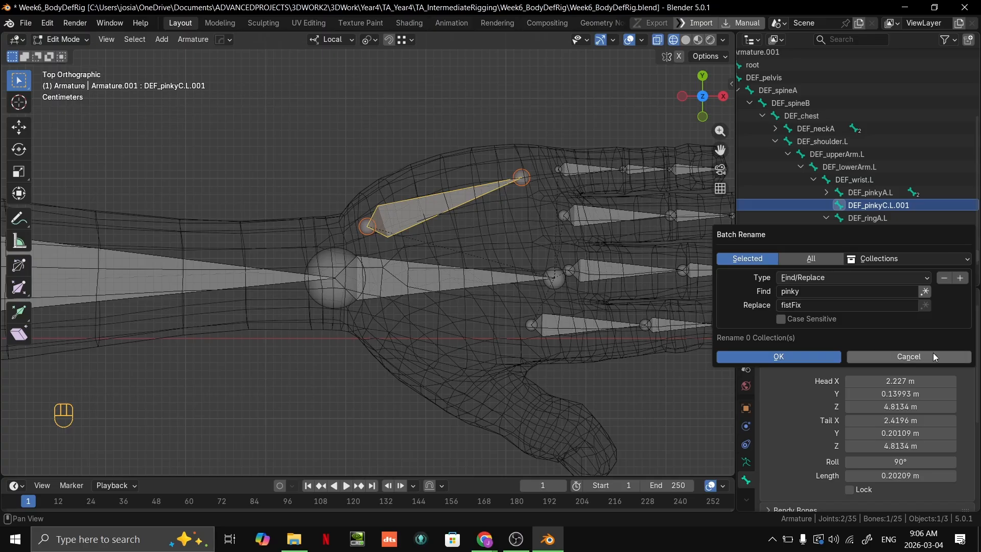
click(884, 261)
key(Escape)
click(905, 361)
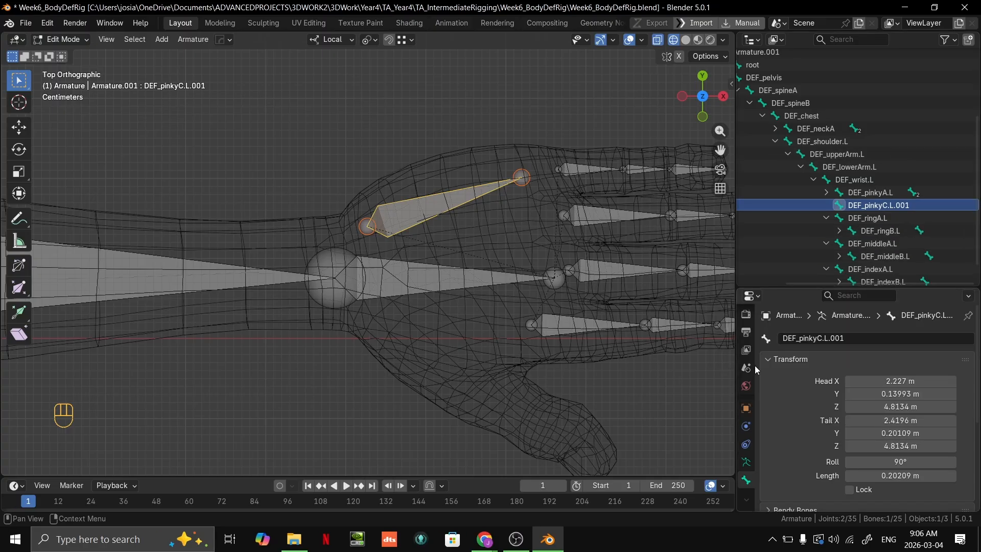
Batch rename the selected palm bone, replacing "pinky" with "fistFix" in its name.
key(ctrl+F2)
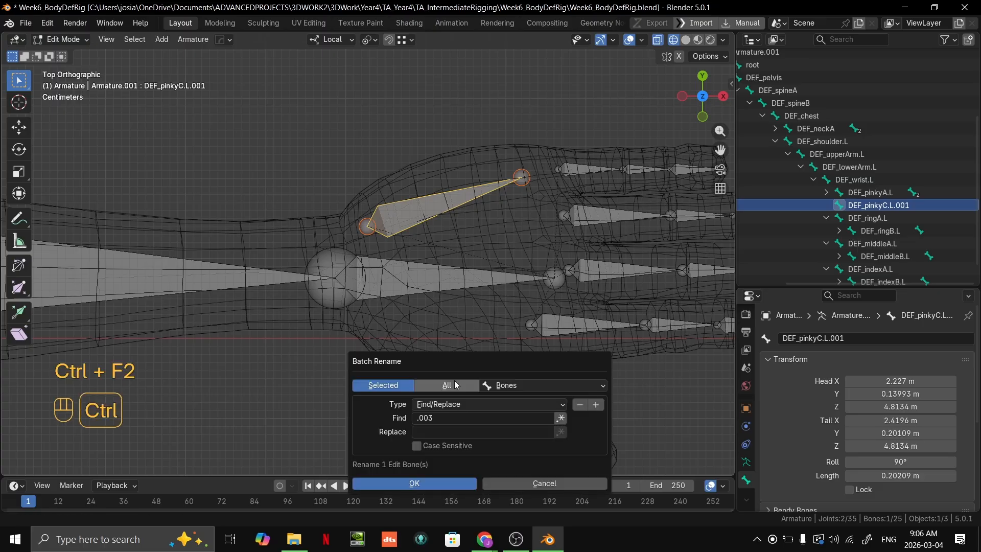
click(433, 418)
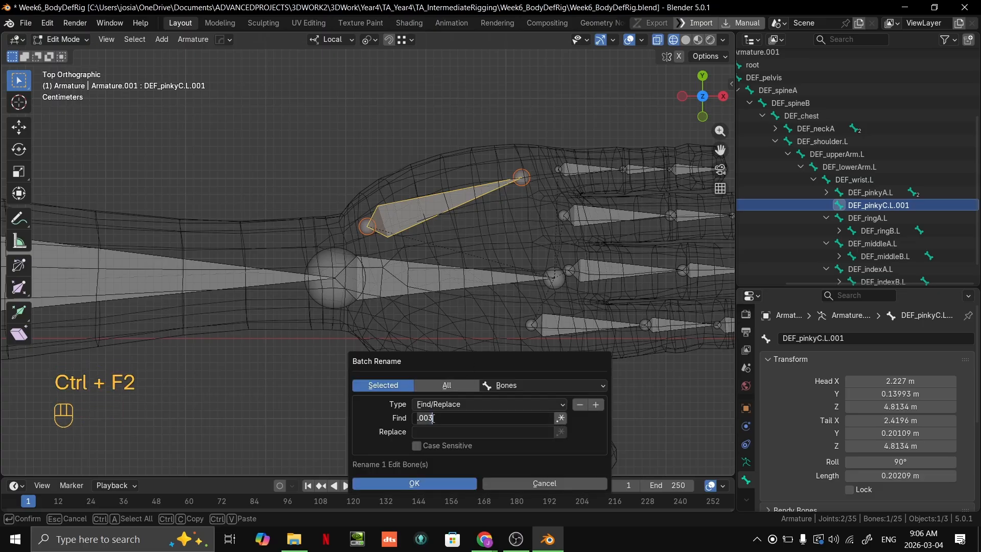
key(BackSpace)
key(BackSpace)
key(BackSpace)
key(BackSpace)
text(pinky)
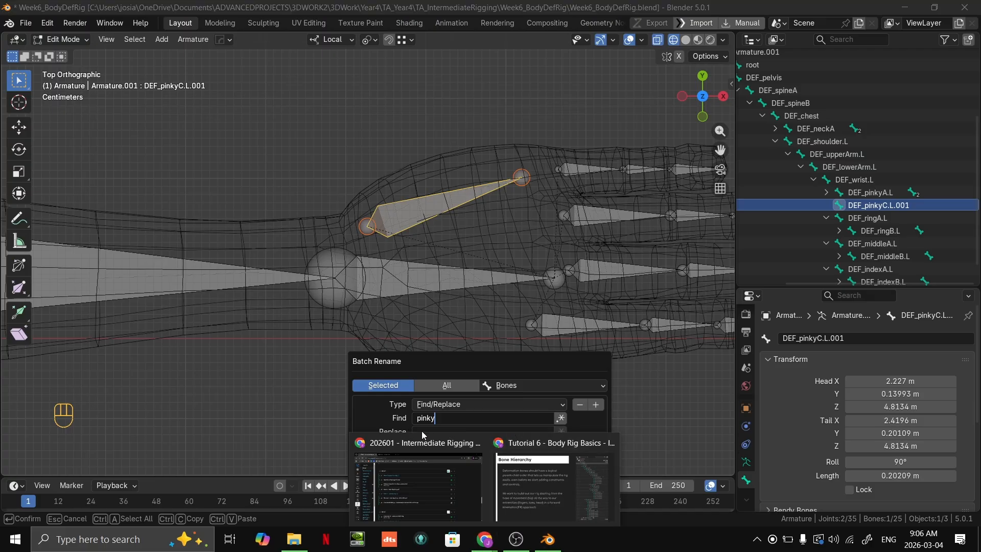
click(458, 431)
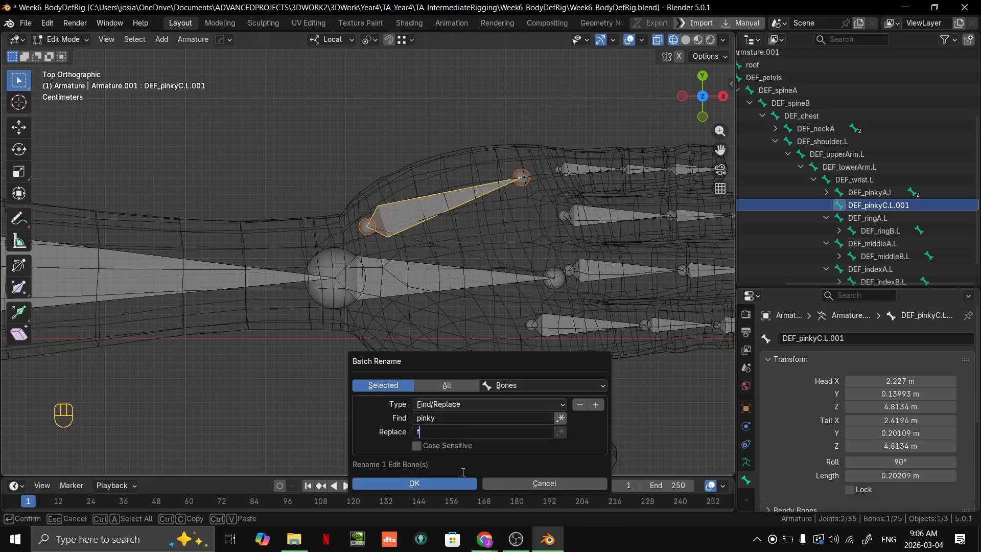
text(fistFix)
click(439, 484)
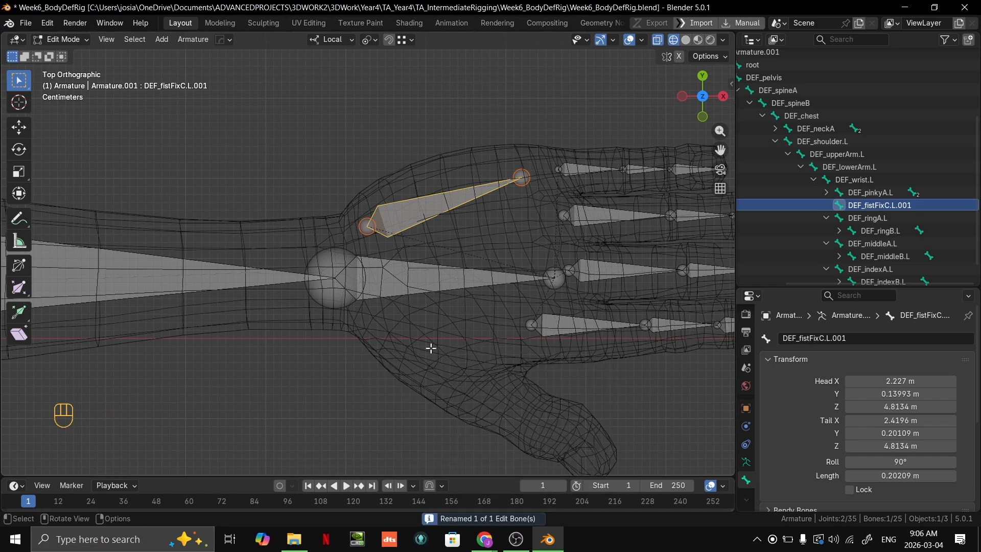
Rename the palm bone to DEF_fistFix.L by removing the extra letter C and the numeric suffix.
double_click(889, 208)
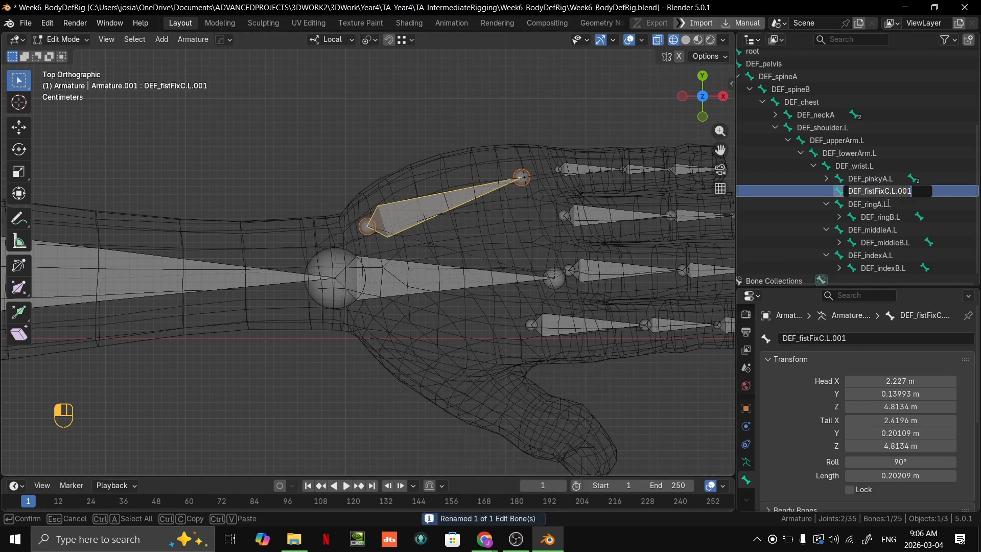
click(890, 191)
key(BackSpace)
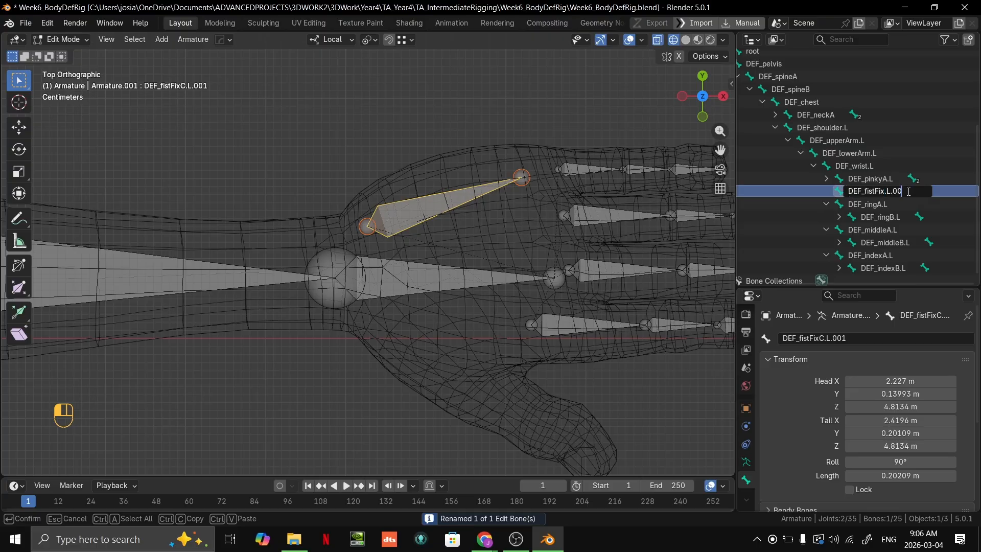
key(BackSpace)
key(BackSpace)
key(Return)
Examine the fistFix bone's placement inside the palm mesh from the top and in perspective.
scroll(563, 281, up, 1)
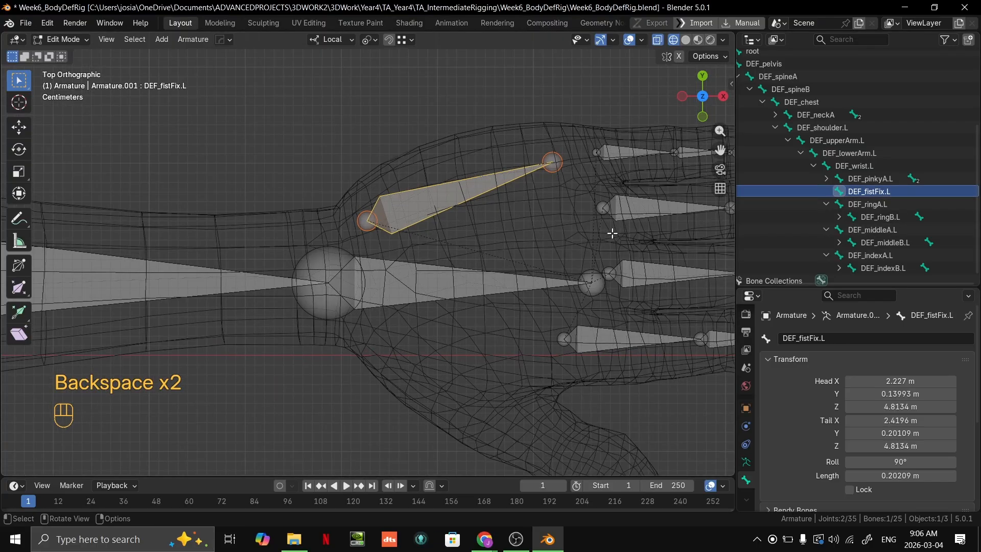
middle_drag(545, 182, 517, 147)
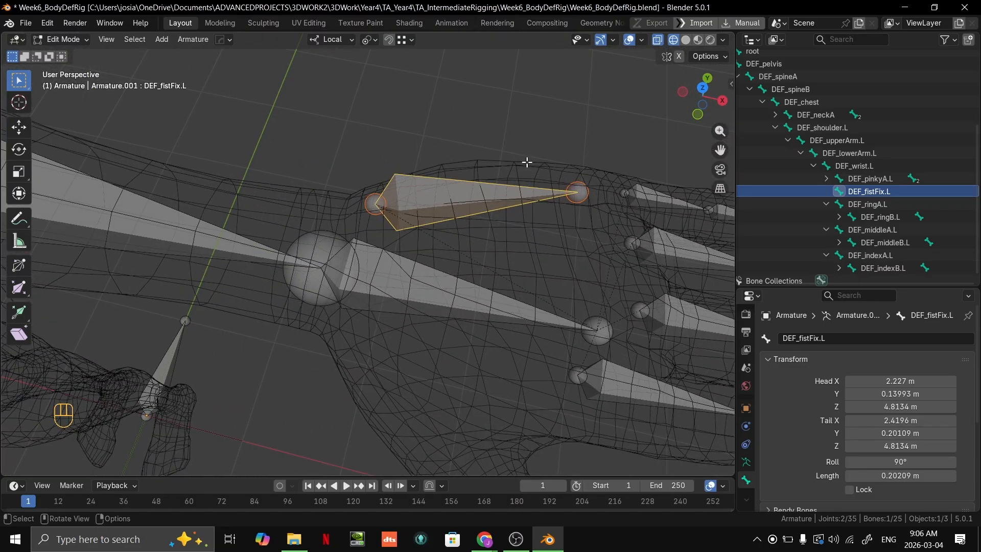
middle_drag(553, 203, 467, 289)
key(grave)
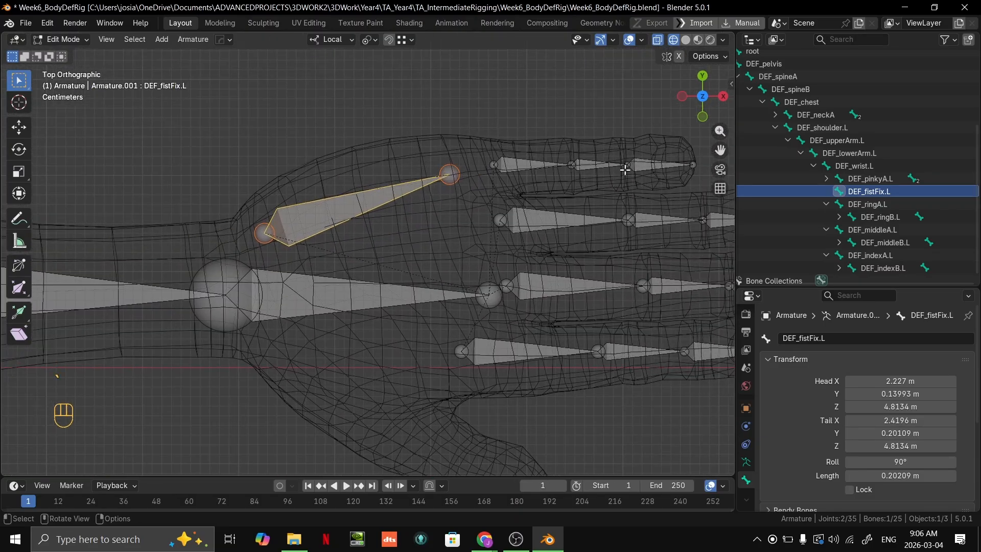
shift+middle_drag(405, 215, 350, 235)
key(grave)
scroll(394, 220, up, 3)
mouse_move(429, 256)
shift+middle_down()
mouse_move(449, 247)
mouse_move(427, 248)
shift+middle_up()
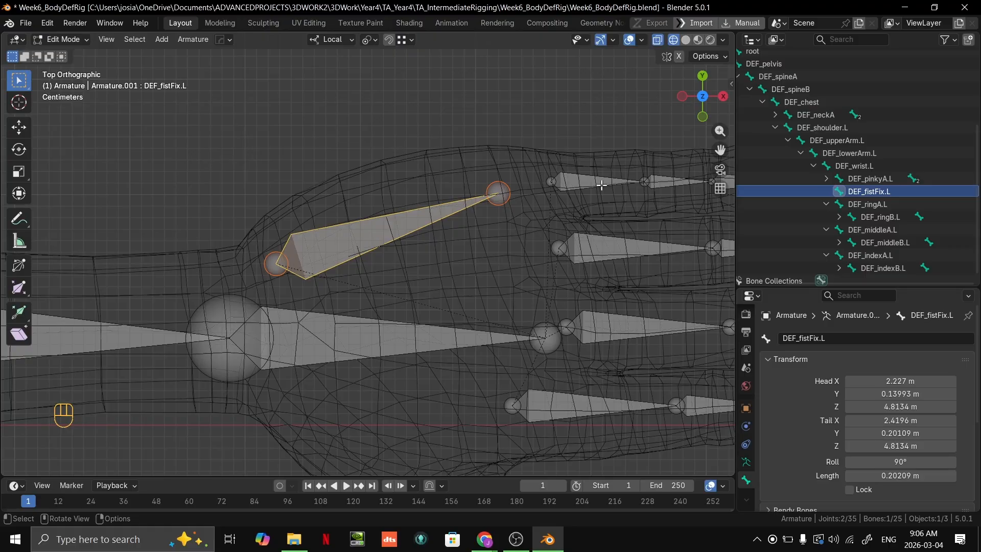
scroll(528, 200, up, 1)
scroll(527, 200, down, 2)
middle_drag(519, 191, 481, 162)
shift+middle_drag(481, 162, 535, 174)
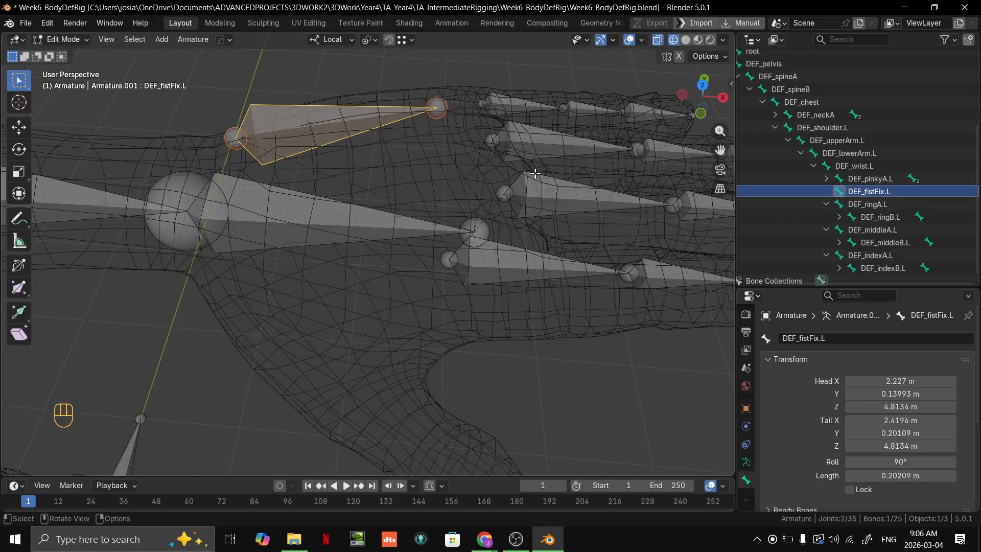
key(grave)
shift+middle_drag(495, 296, 519, 268)
key(Tab)
key(Tab)
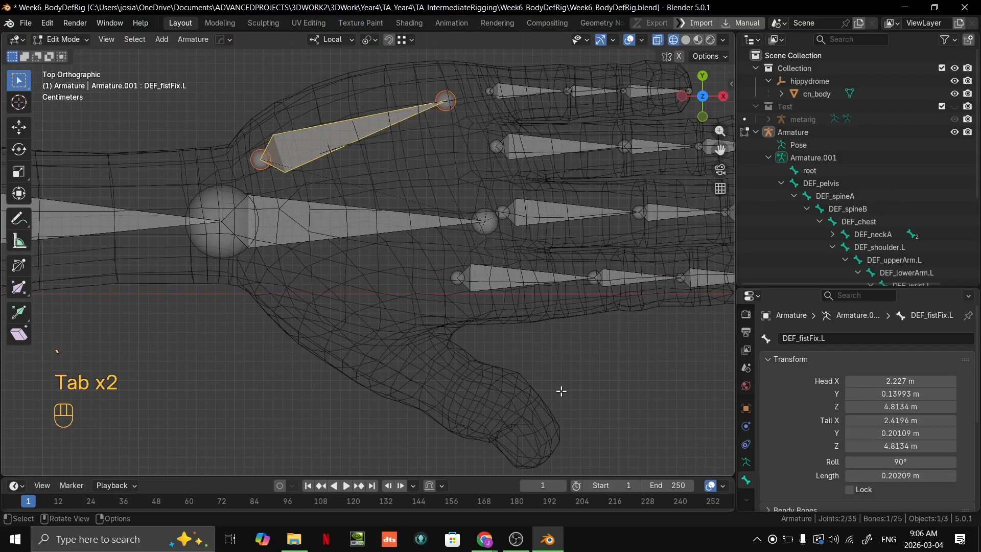
key(ctrl+Tab)
click(541, 417)
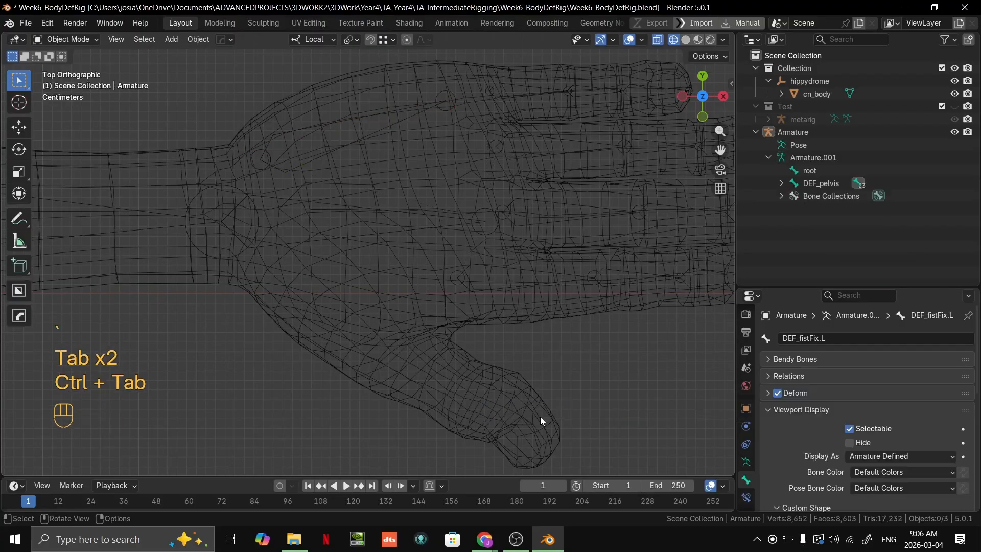
click(351, 129)
click(348, 120)
key(Tab)
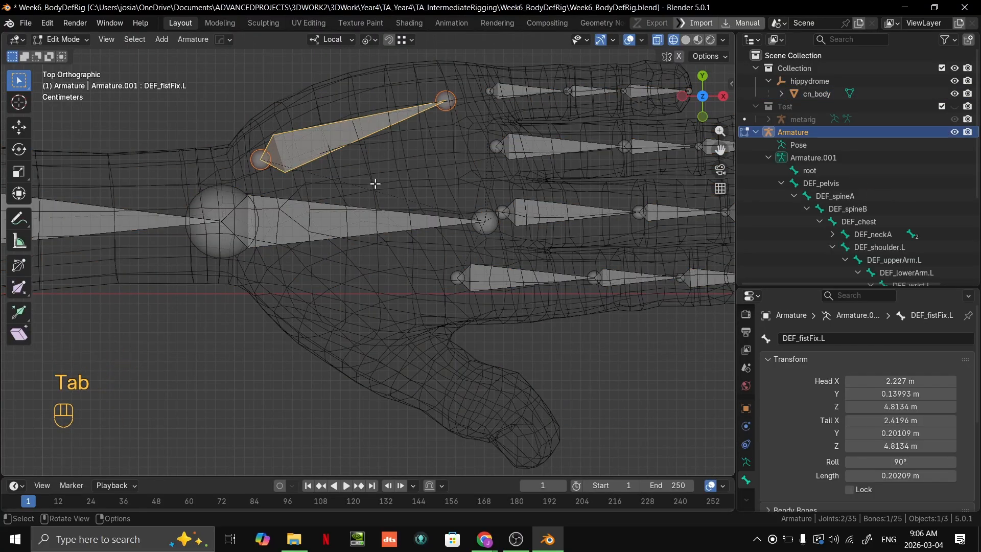
Duplicate the three index finger bones and offset the copies about -0.171 m in X and -0.039 m in Y.
click(502, 287)
shift+middle_drag(631, 280, 520, 183)
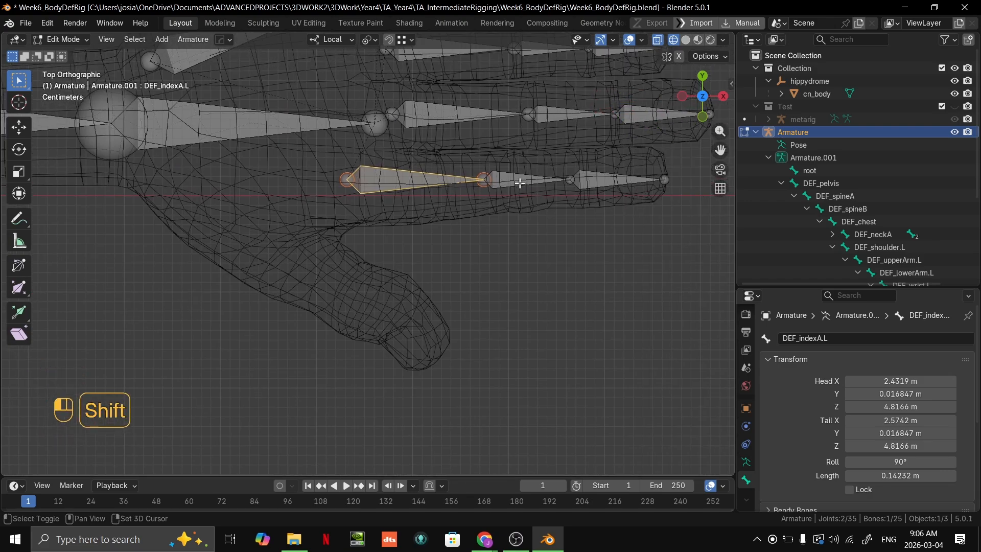
shift+click(520, 183)
shift+click(613, 182)
key(shift+d)
click(444, 234)
Rotate the duplicated finger chain about 33.8° around the view's Z axis and move it over the thumb mesh.
key(r)
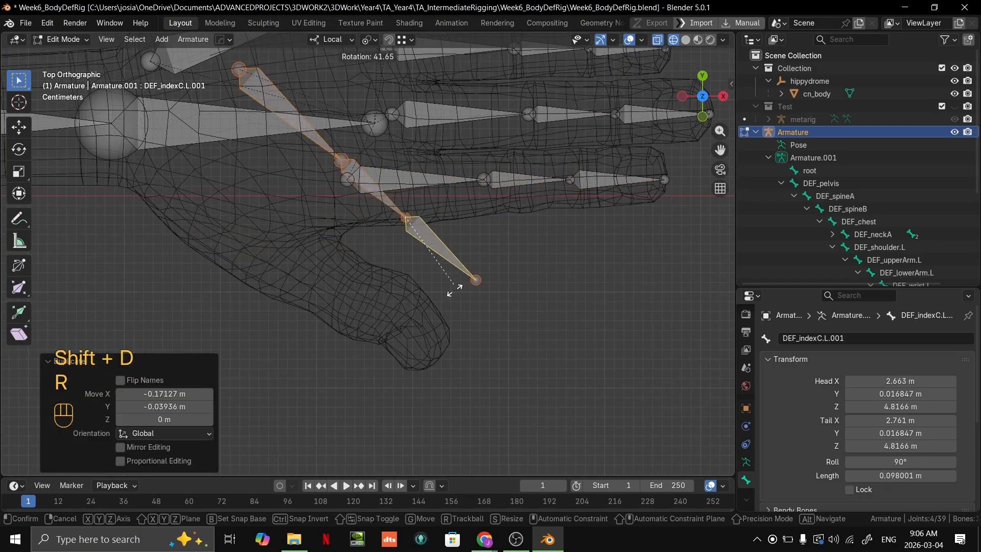
click(467, 278)
key(g)
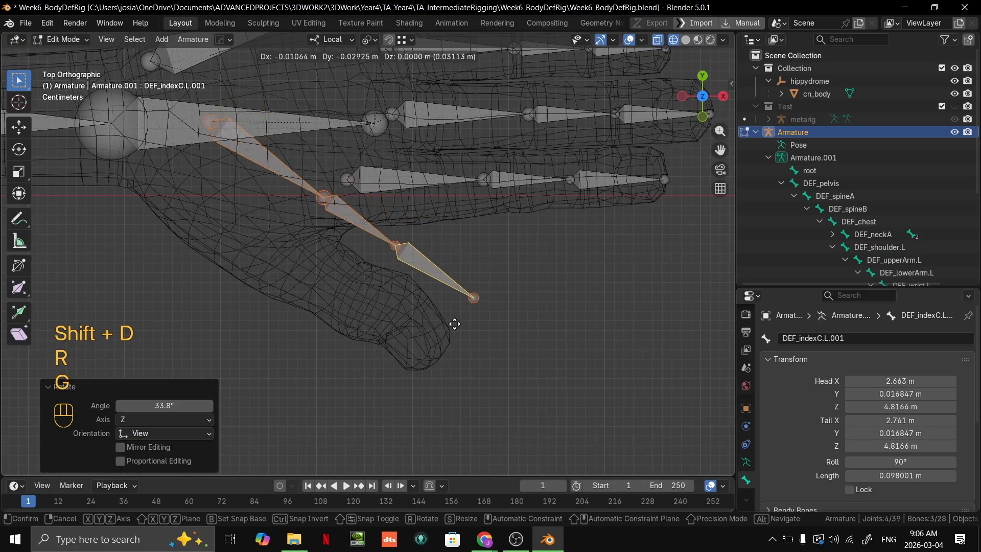
click(428, 379)
Make DEF_indexA.L.001 the active bone, rotate the thumb chain slightly and shift it about -0.006 m in X and 0.006 m in Y.
shift+click(185, 181)
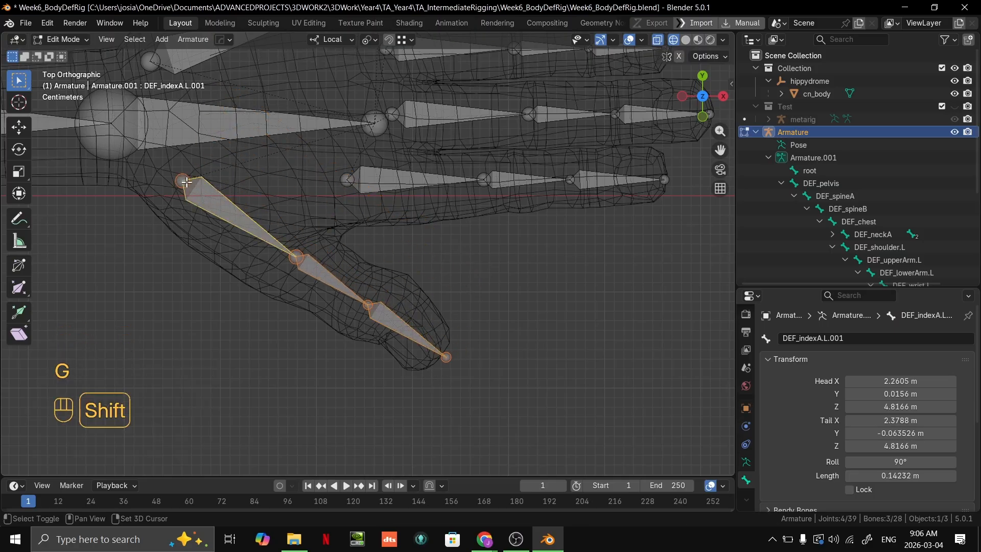
key(r)
click(411, 233)
key(g)
click(406, 228)
Nudge the thumb chain's position within the thumb mesh and rotate it about -0.7° around the view's Z axis.
shift+middle_drag(490, 244, 574, 290)
key(g)
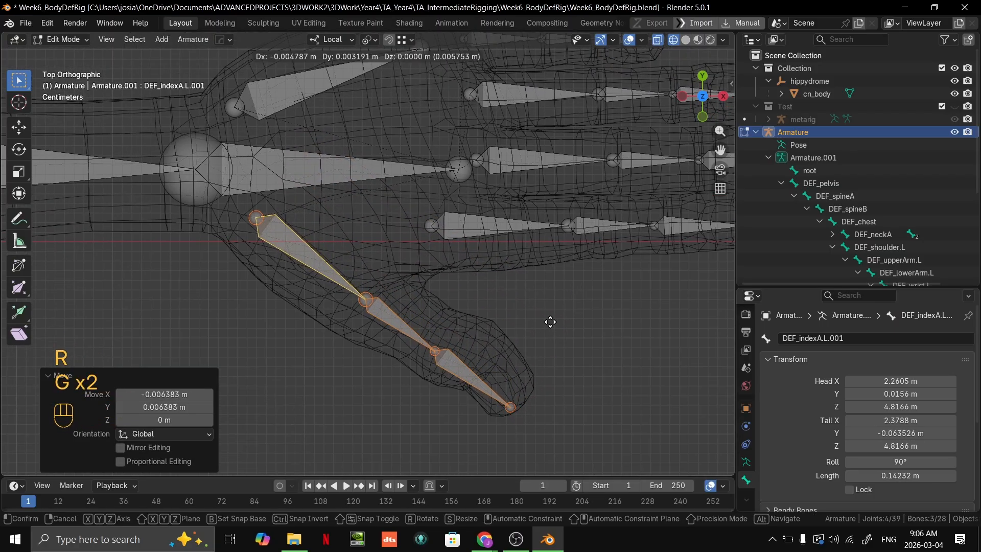
click(560, 324)
key(g)
key(r)
click(566, 318)
Move the thumb chain about 0.002 m in X and -0.018 m in Y to fit the thumb mesh.
key(g)
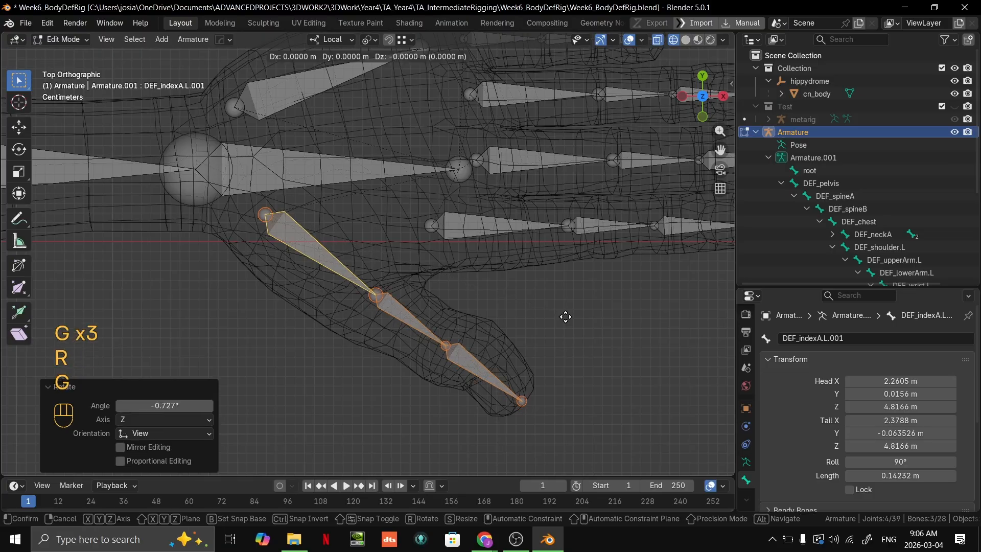
click(566, 317)
middle_drag(566, 318, 520, 192)
middle_drag(520, 191, 574, 200)
key(g)
click(494, 185)
key(grave)
click(541, 129)
click(348, 39)
key(r)
key(y)
right_click(562, 164)
middle_drag(466, 162, 496, 188)
key(r)
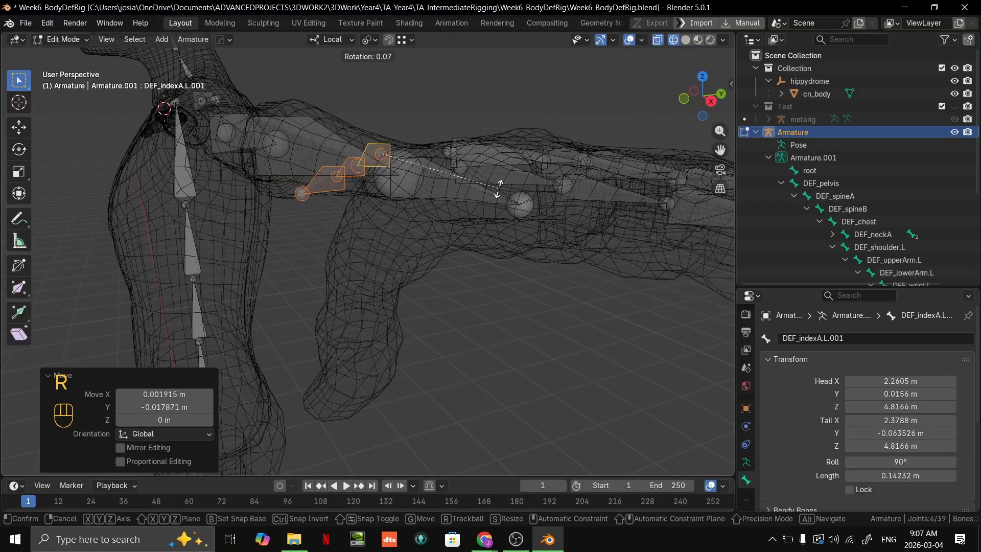
key(x)
key(y)
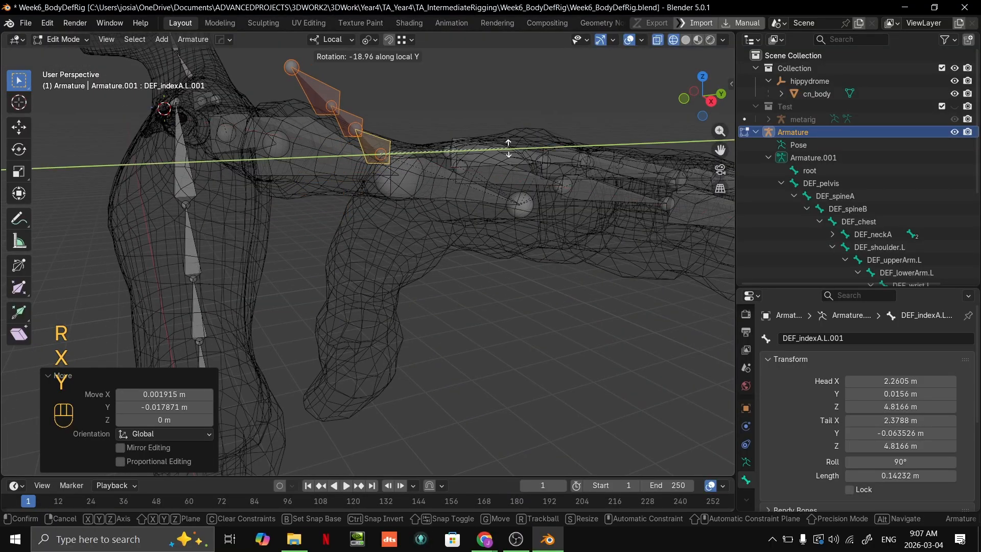
key(Escape)
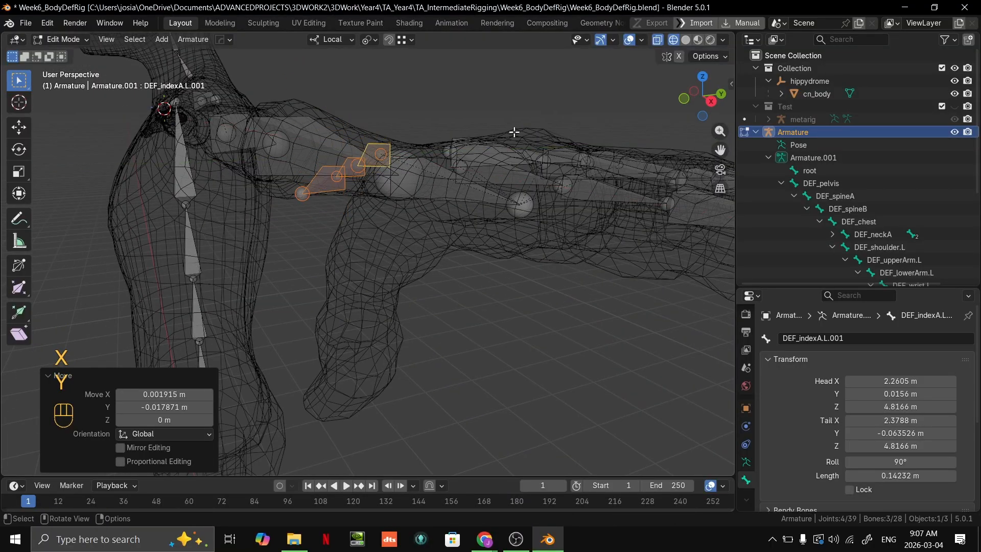
Set the transform orientation to Normal for adjusting the thumb bones.
click(367, 41)
click(337, 41)
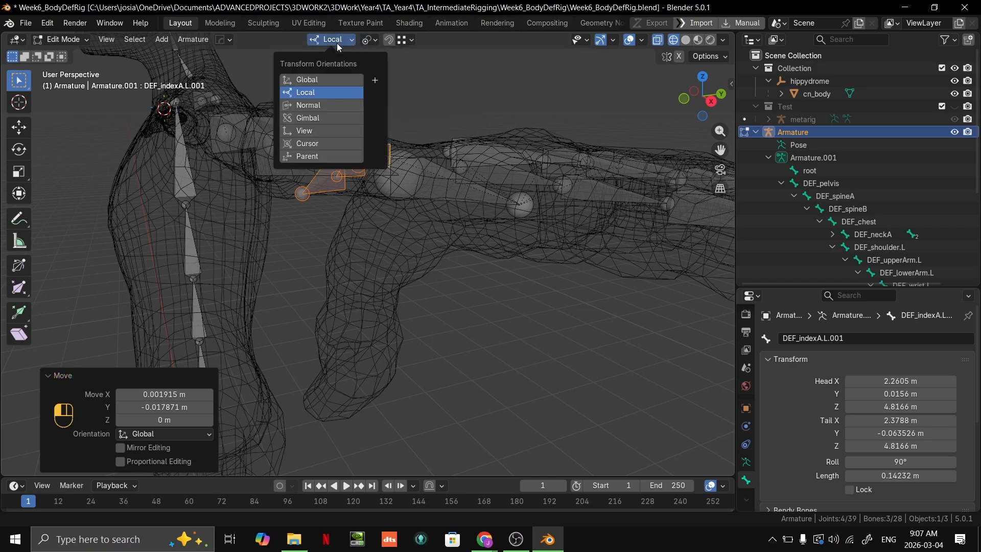
click(310, 106)
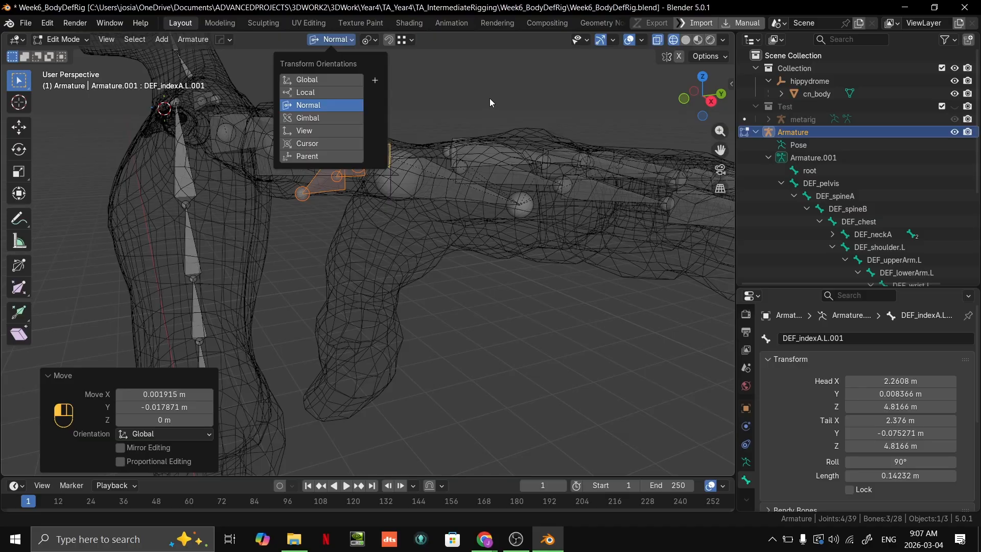
middle_drag(492, 97, 385, 57)
click(347, 40)
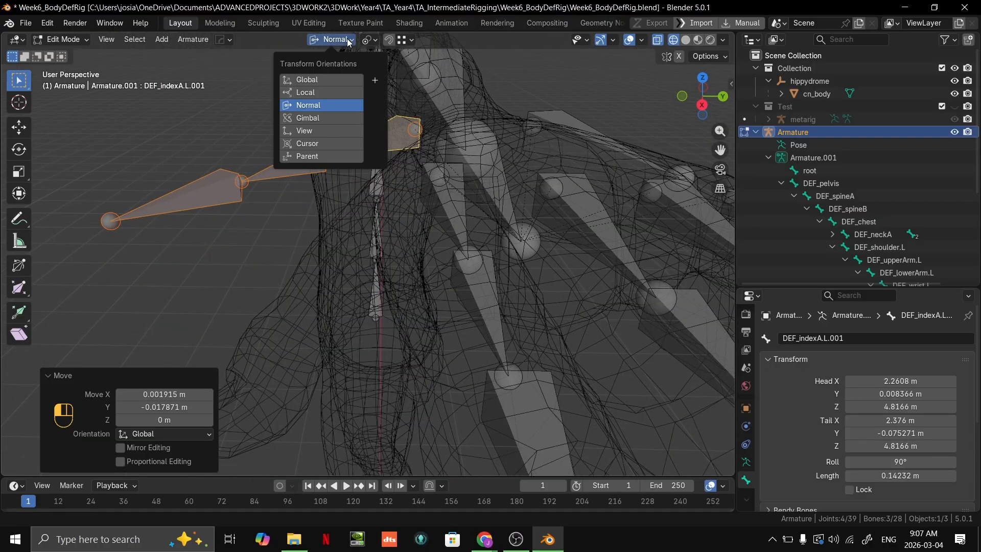
middle_drag(472, 164, 289, 236)
middle_drag(479, 206, 284, 204)
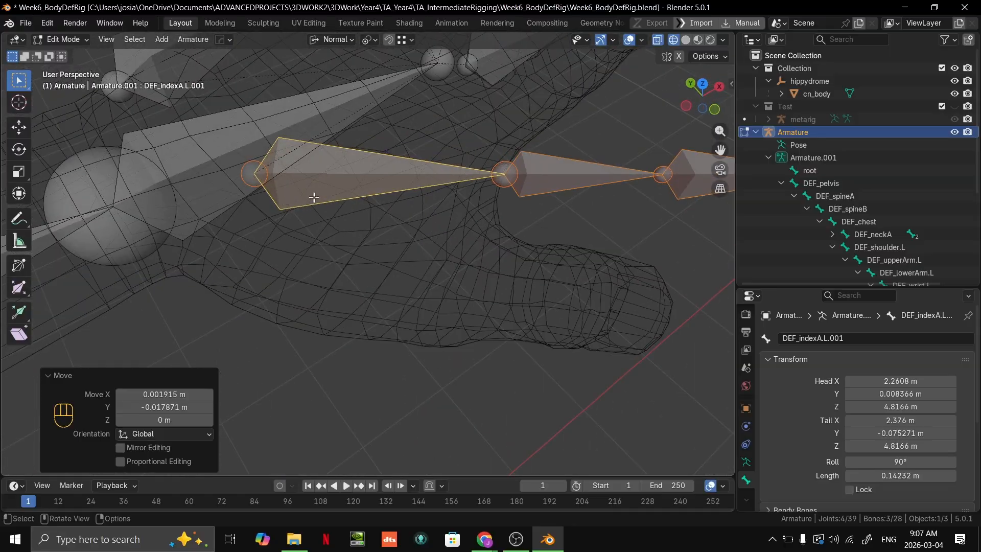
scroll(346, 189, down, 4)
middle_drag(365, 178, 447, 228)
key(r)
key(y)
right_click(465, 197)
scroll(447, 228, up, 1)
key(r)
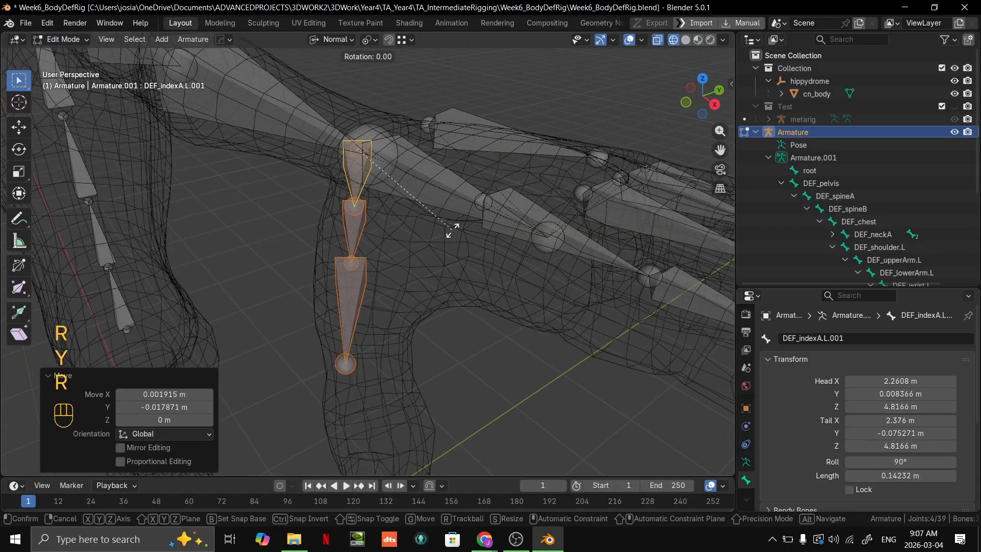
key(y)
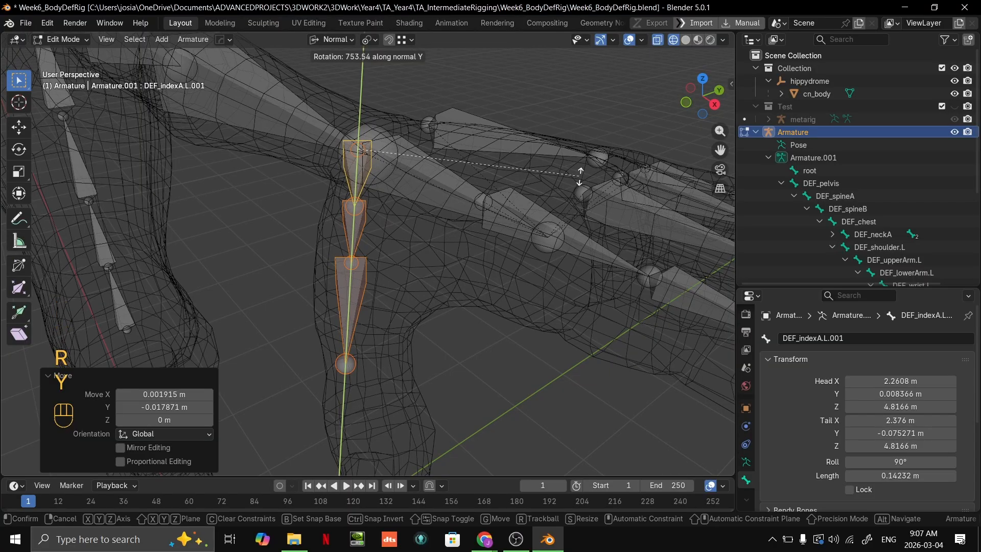
right_click(581, 176)
click(369, 39)
click(400, 113)
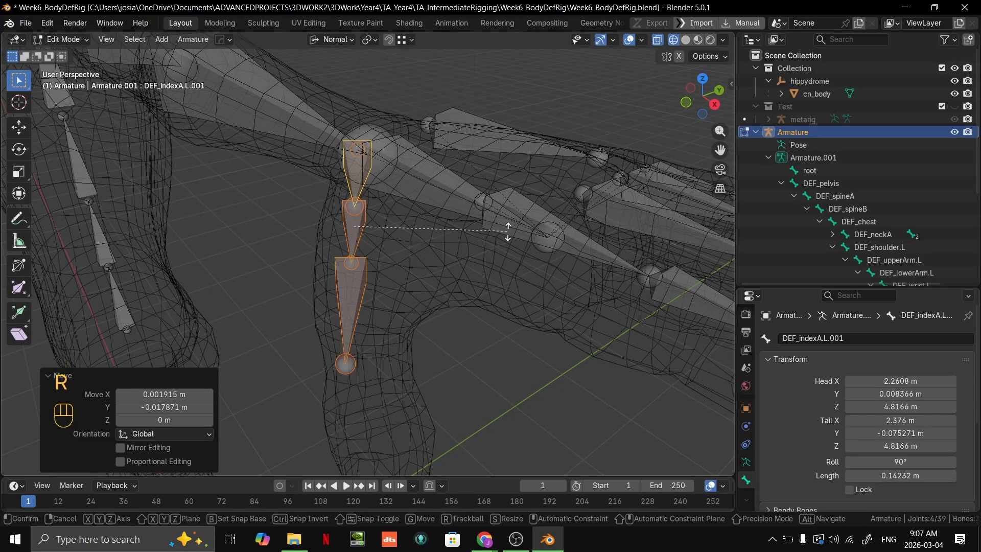
key(r)
key(y)
right_click(372, 27)
click(369, 40)
click(392, 99)
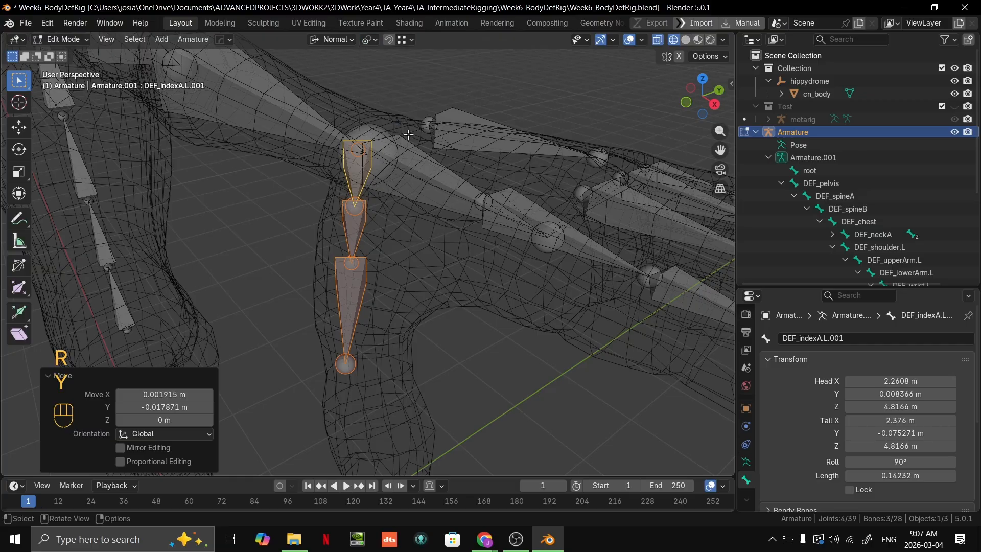
middle_drag(407, 135, 449, 164)
key(r)
key(y)
key(y)
right_click(462, 162)
key(r)
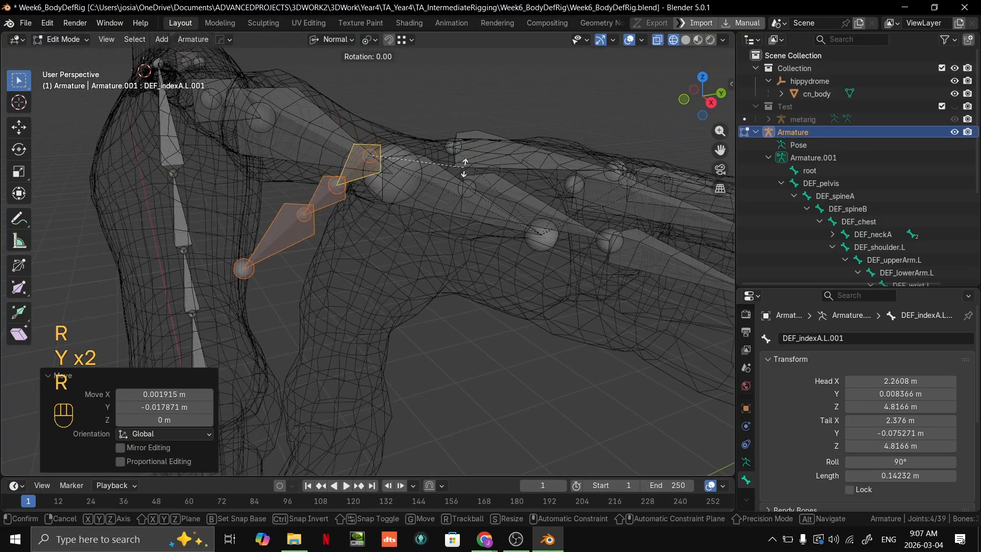
key(x)
key(z)
right_click(514, 181)
Rotate the thumb chain down towards the thumb mesh and move it about -0.010 m in X, 0.005 m in Y and -0.055 m in Z.
middle_drag(514, 181, 386, 265)
key(r)
click(532, 163)
key(g)
click(372, 262)
Refine the thumb chain's placement in the thumb mesh, finishing with a shift of about 0.002 m in X, -0.009 m in Y and 0.012 m in Z.
key(grave)
key(grave)
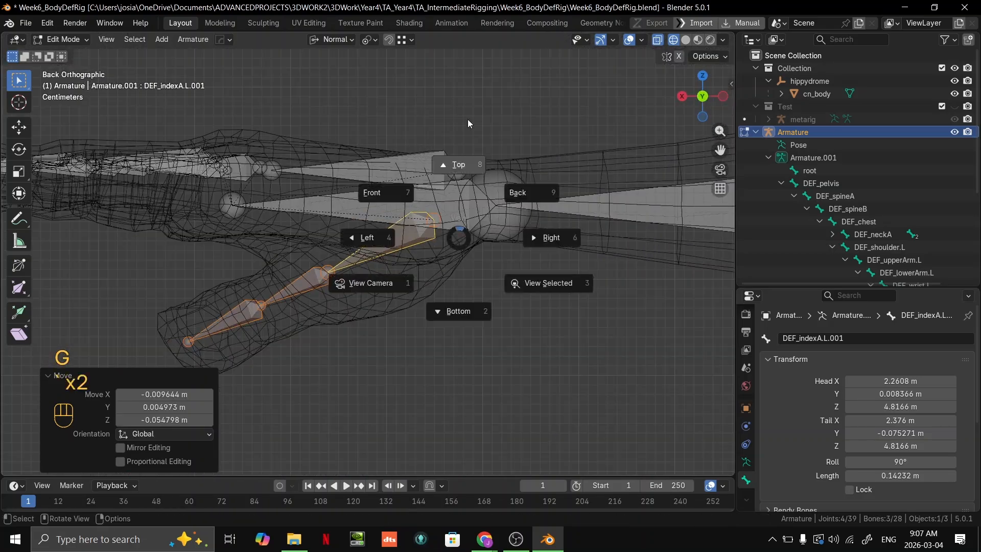
key(g)
click(478, 234)
shift+middle_drag(477, 234, 376, 51)
shift+middle_drag(604, 341, 468, 199)
key(g)
click(584, 317)
key(g)
click(424, 152)
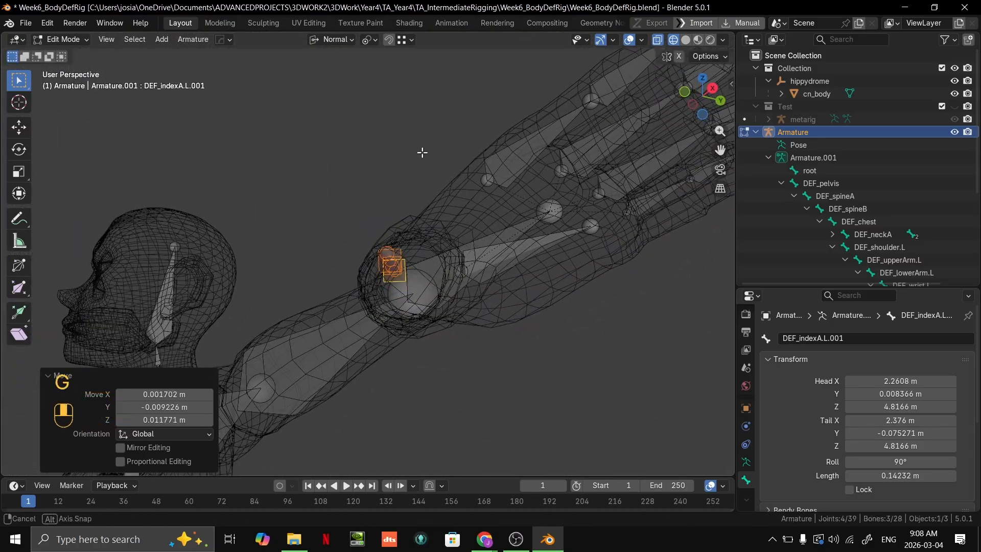
Select all three thumb bones with the tip bone active and move them about 0.006 m in Y.
middle_drag(420, 151, 450, 183)
shift+middle_drag(449, 183, 532, 240)
click(666, 403)
middle_drag(666, 404, 404, 246)
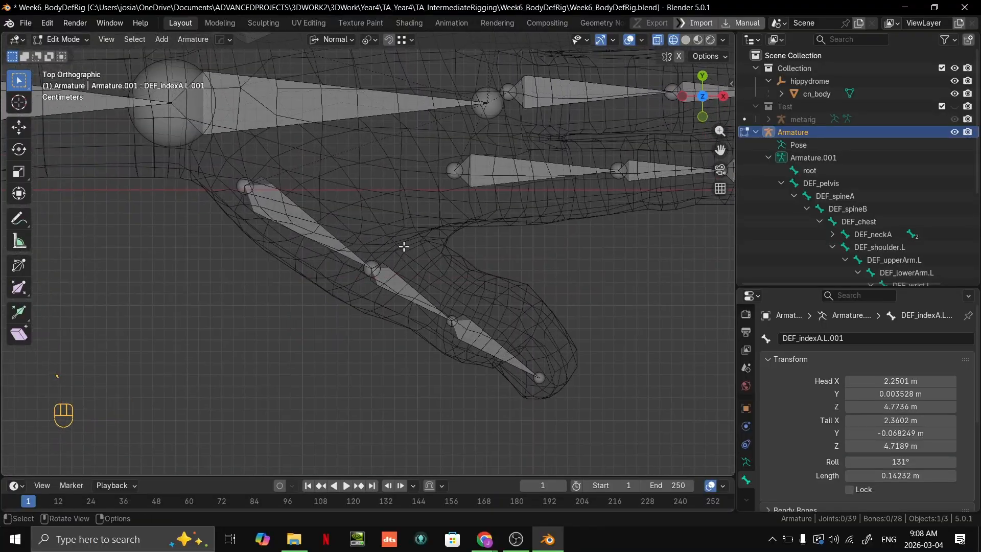
shift+click(412, 290)
shift+click(481, 340)
key(g)
click(482, 333)
Examine how the thumb chain fits inside the hand mesh from above and from several other angles.
middle_drag(508, 333, 389, 275)
scroll(394, 219, down, 4)
scroll(419, 233, up, 4)
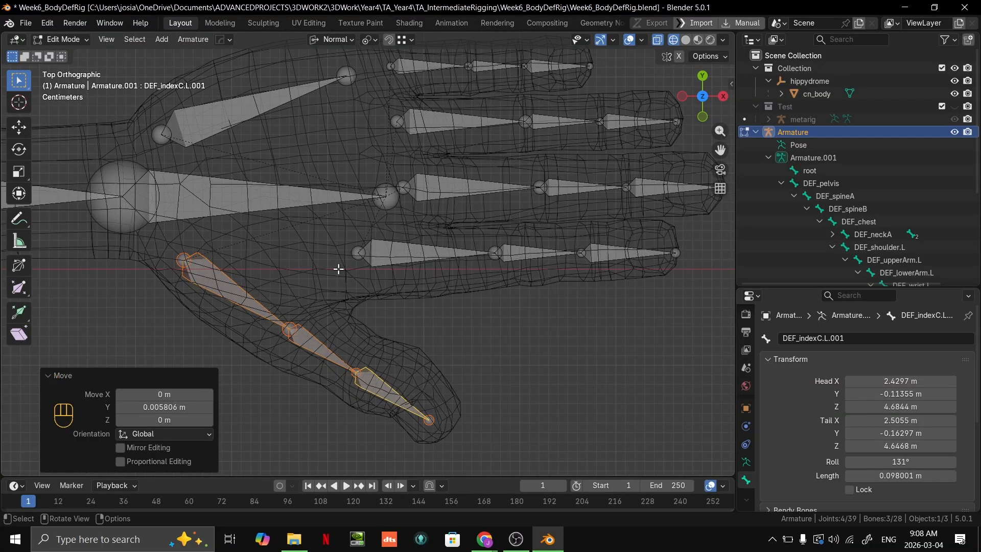
shift+middle_drag(459, 321, 540, 373)
scroll(344, 333, down, 4)
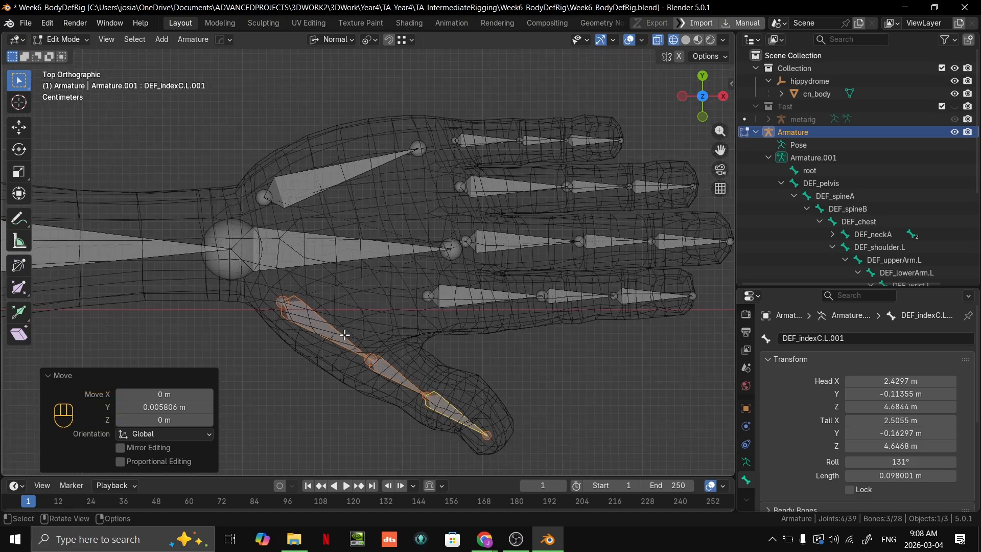
shift+middle_drag(468, 314, 418, 261)
middle_drag(503, 362, 550, 276)
shift+middle_drag(550, 348, 575, 147)
middle_drag(643, 194, 568, 215)
Show the active thumb bone's transform values in the viewport sidebar.
key(n)
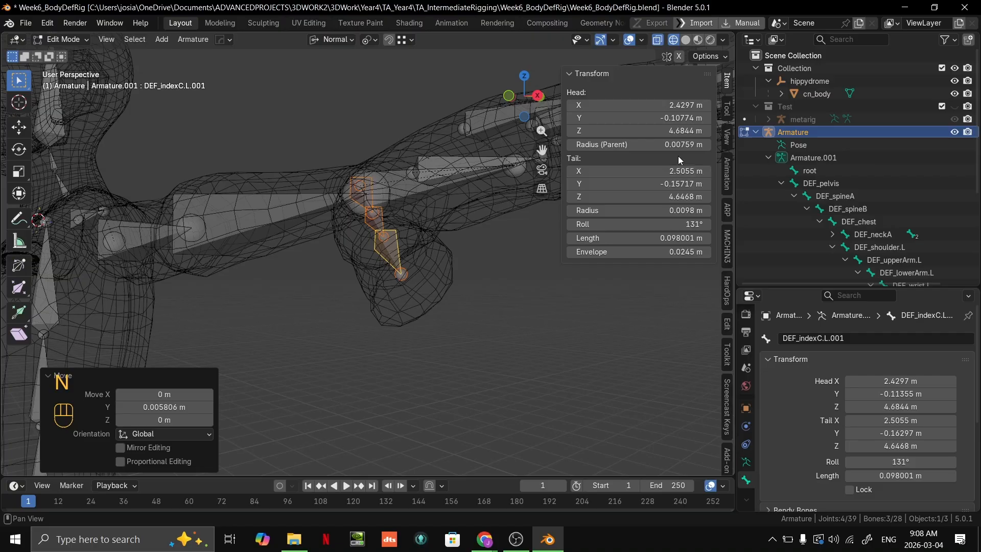
click(728, 108)
click(727, 83)
key(n)
key(n)
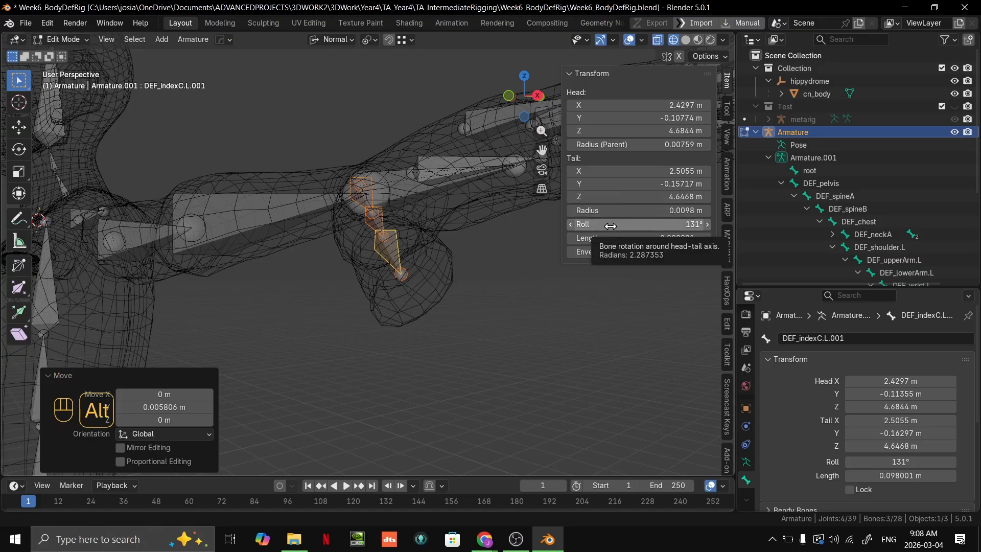
Try different roll angles on the selected thumb bones together, ending at 100°.
alt+drag(611, 225, 629, 225)
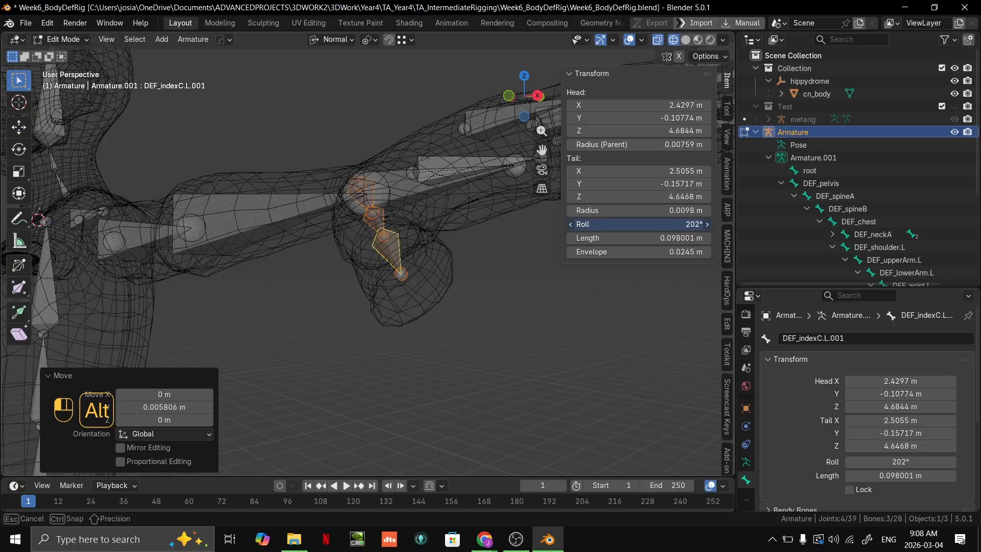
alt+drag(639, 224, 685, 223)
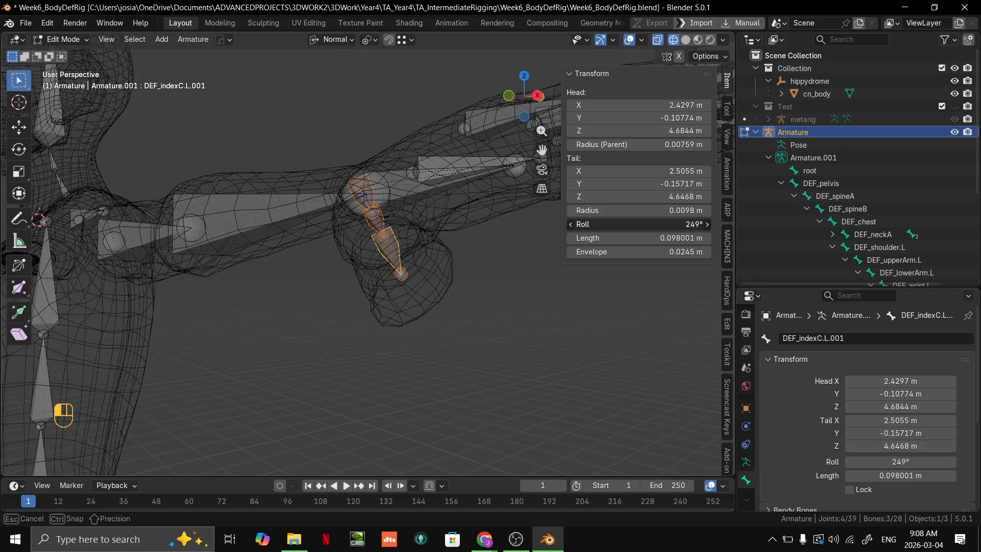
drag(664, 223, 666, 189)
key(ctrl+z)
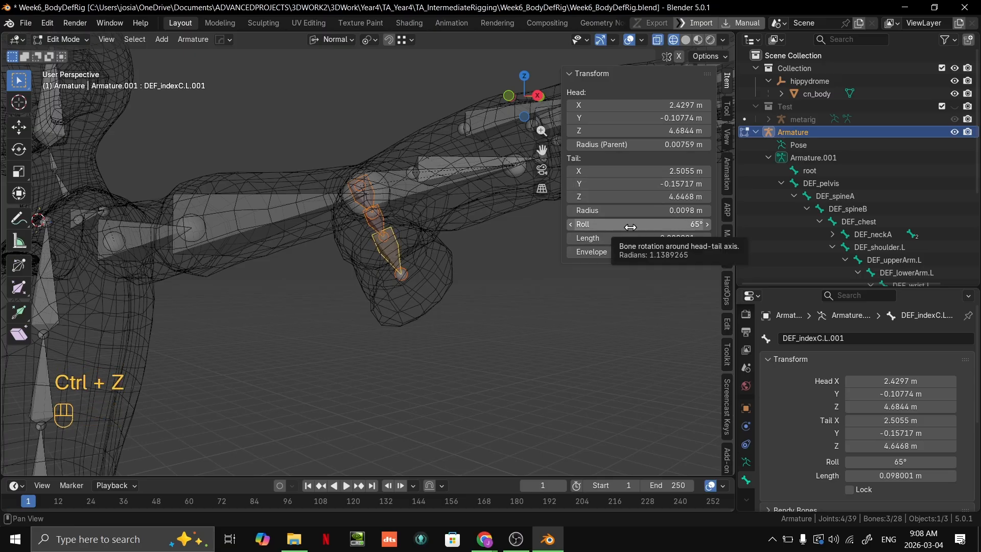
alt+drag(631, 225, 633, 225)
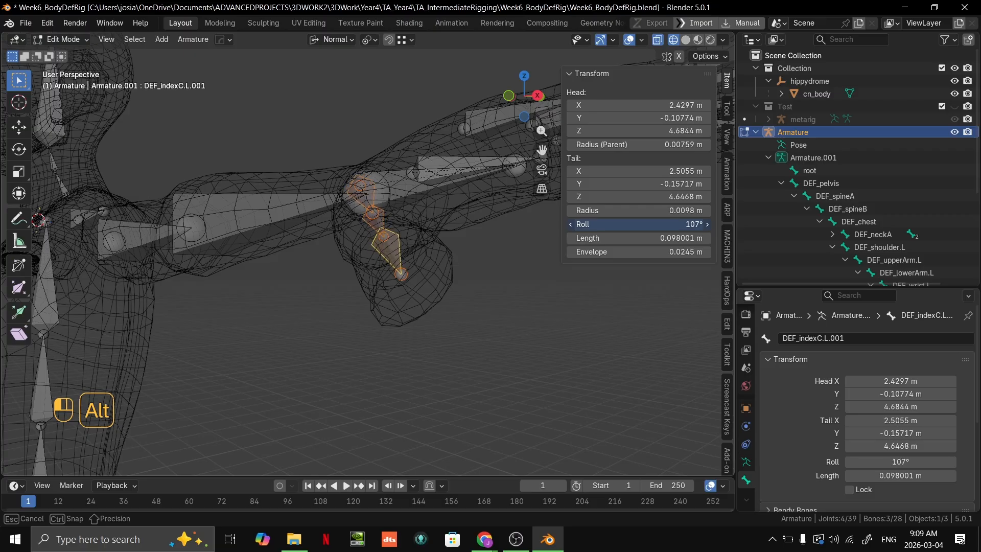
alt+drag(639, 224, 659, 223)
Enlarge the properties area and turn on the display of bone axes for the armature.
scroll(879, 456, down, 5)
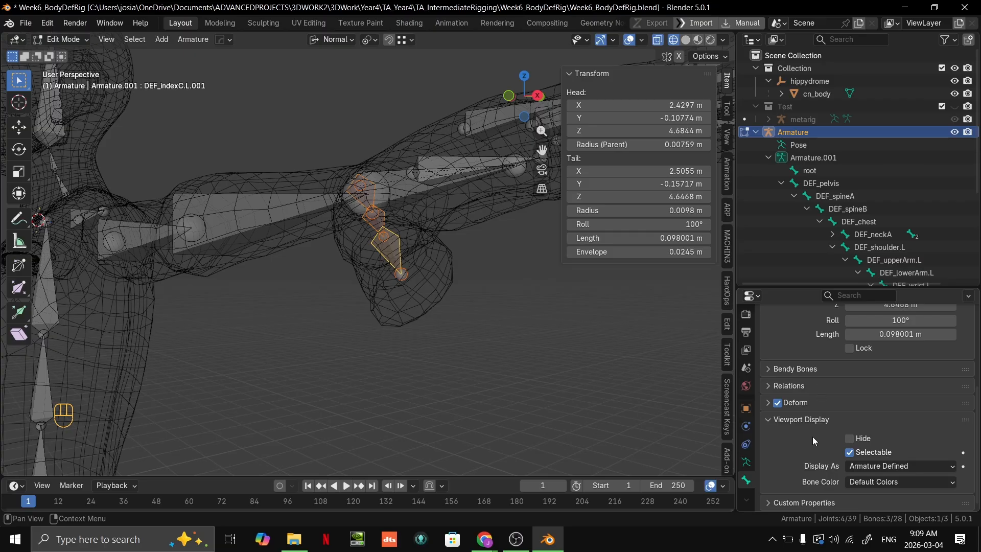
drag(810, 286, 810, 174)
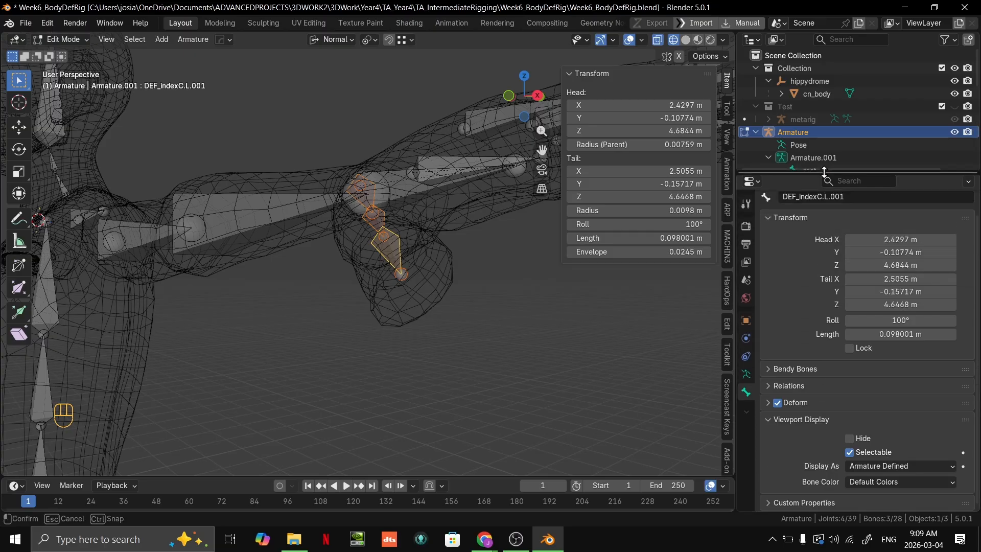
click(747, 376)
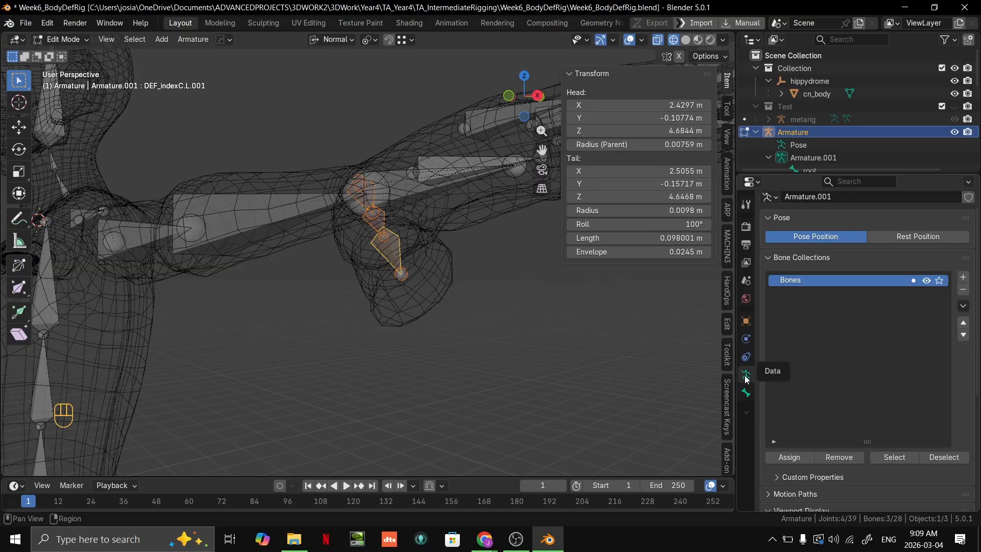
scroll(902, 419, down, 3)
scroll(939, 431, down, 5)
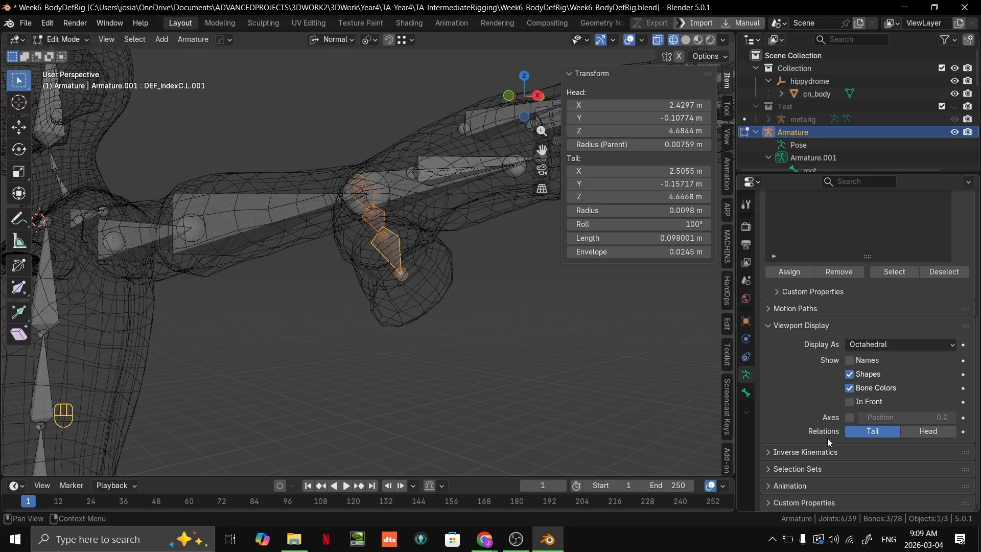
click(850, 418)
Set the roll of the selected thumb bones to 46°, judging their orientation by the displayed axes.
middle_drag(388, 241, 477, 281)
key(grave)
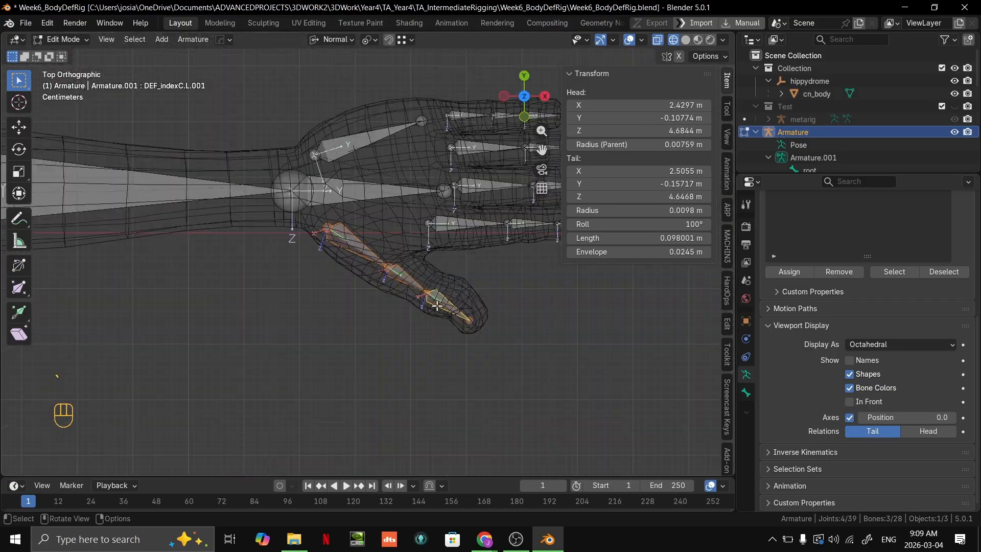
middle_drag(437, 306, 394, 199)
shift+middle_drag(395, 199, 409, 253)
alt+drag(646, 224, 653, 223)
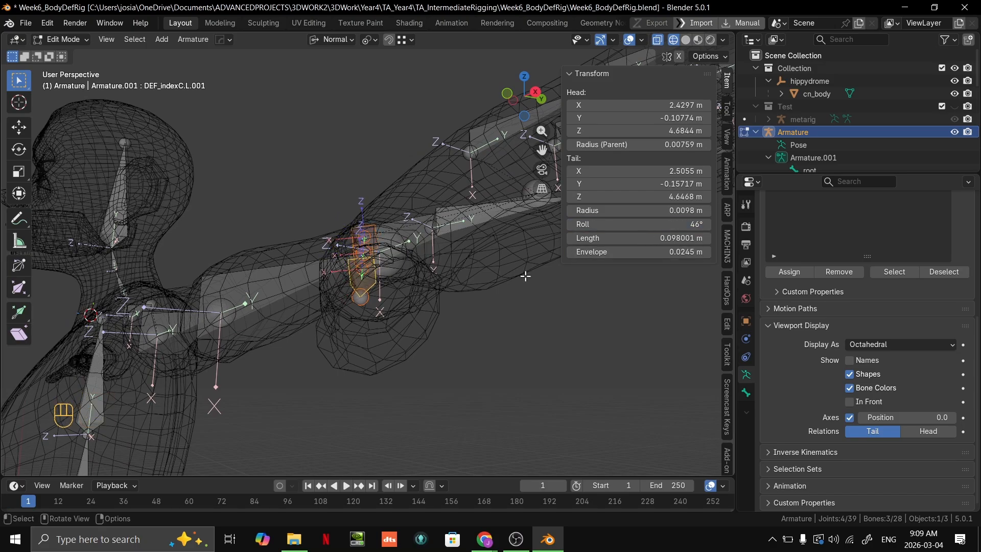
Examine the thumb bones' axes up close and switch to the Tutorial 6 - Body Rig Basics slides in Chrome.
middle_drag(440, 286, 549, 319)
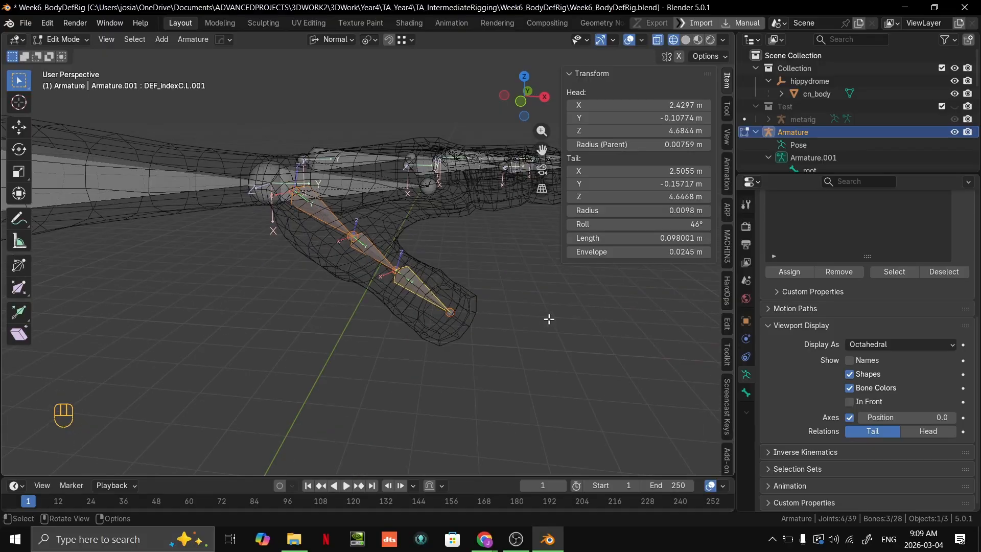
middle_drag(320, 207, 444, 220)
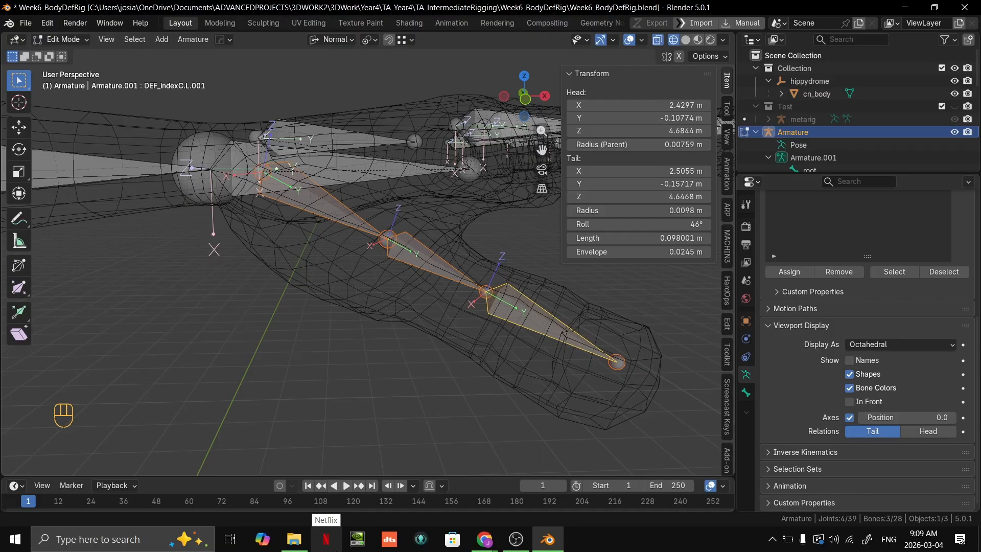
key(alt+Tab)
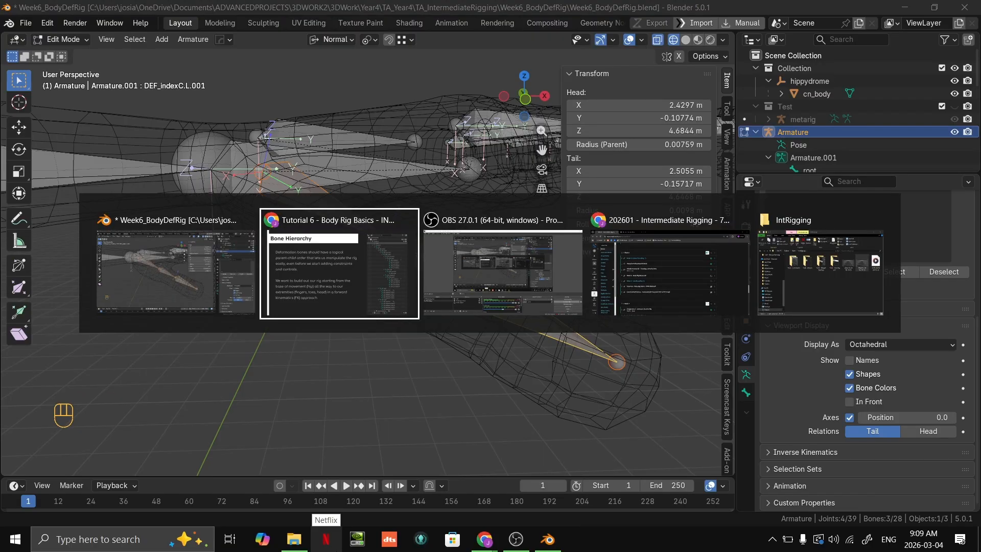
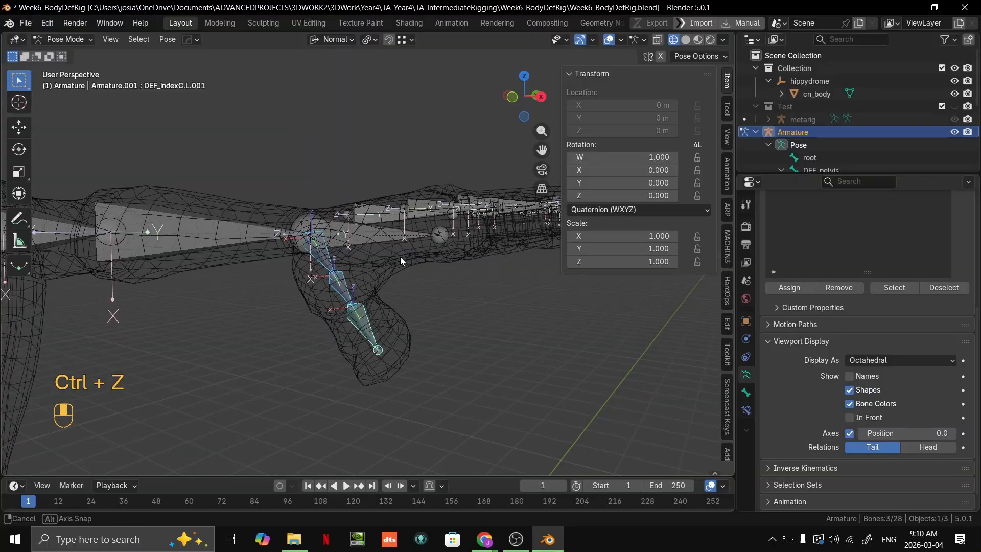
Switch the armature to Edit Mode and set the roll of the selected thumb bones together to -97°.
scroll(404, 266, up, 3)
shift+middle_drag(408, 302, 423, 272)
key(Tab)
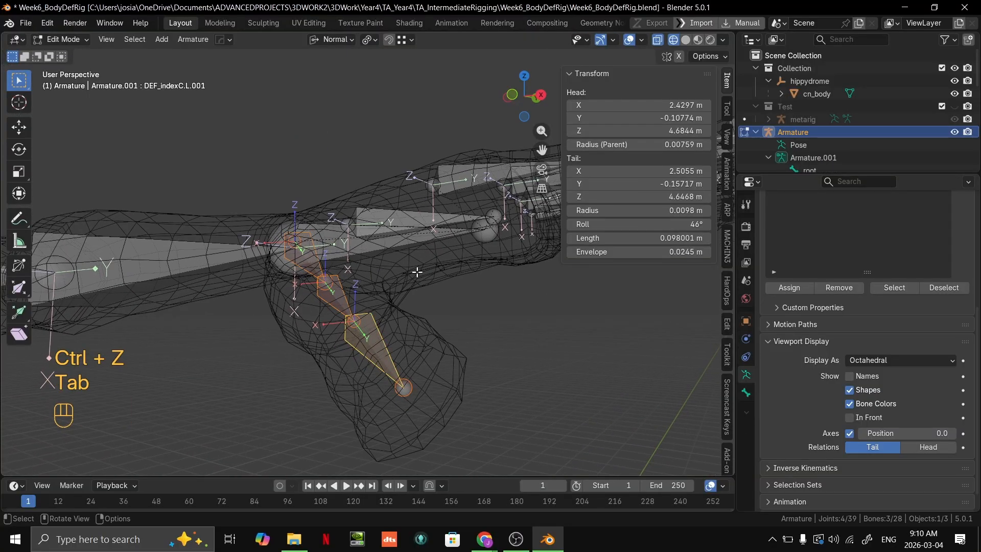
alt+drag(639, 224, 619, 224)
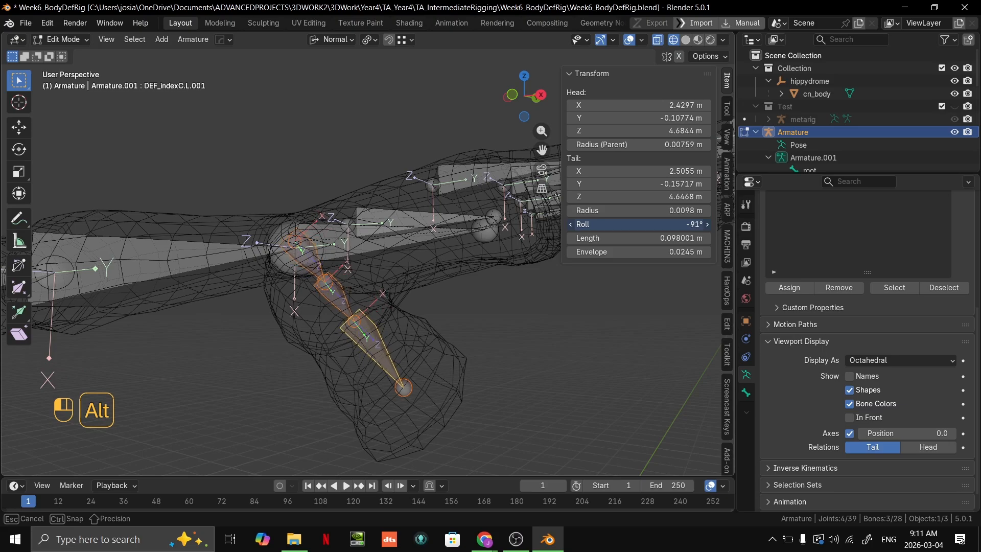
alt+drag(613, 224, 613, 224)
Adjust the roll of the selected thumb bones together to about -90°, judging their axes from several angles.
middle_drag(379, 300, 408, 286)
shift+middle_drag(409, 287, 460, 269)
shift+middle_drag(460, 269, 383, 263)
scroll(491, 241, down, 2)
middle_drag(491, 241, 435, 255)
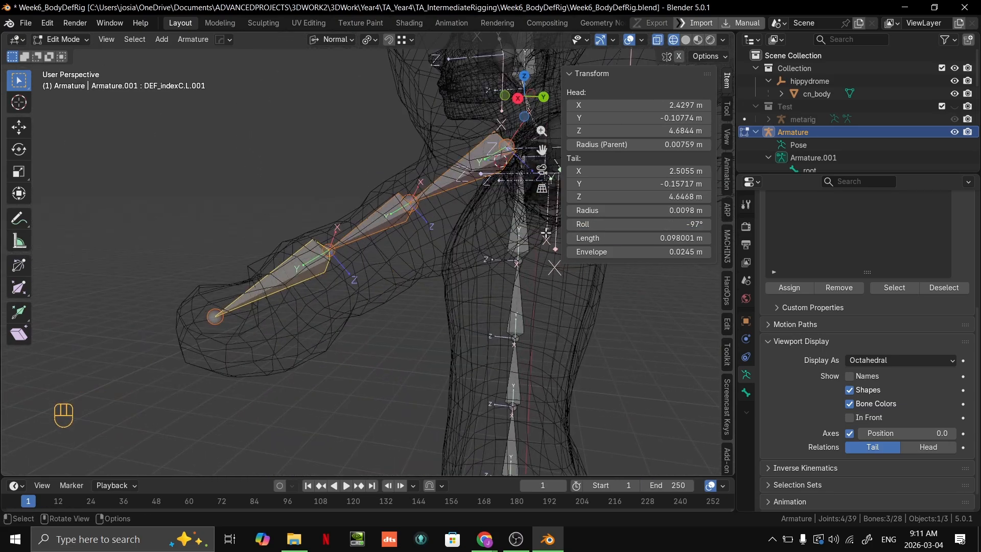
middle_drag(547, 233, 490, 241)
scroll(346, 265, up, 3)
middle_drag(346, 265, 411, 280)
scroll(376, 253, down, 4)
scroll(361, 260, up, 4)
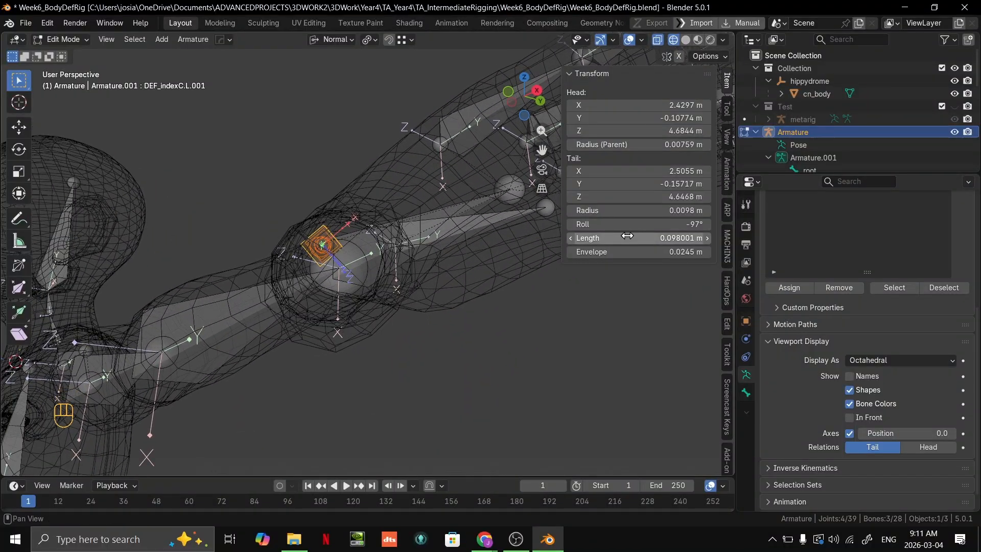
alt+drag(639, 224, 634, 223)
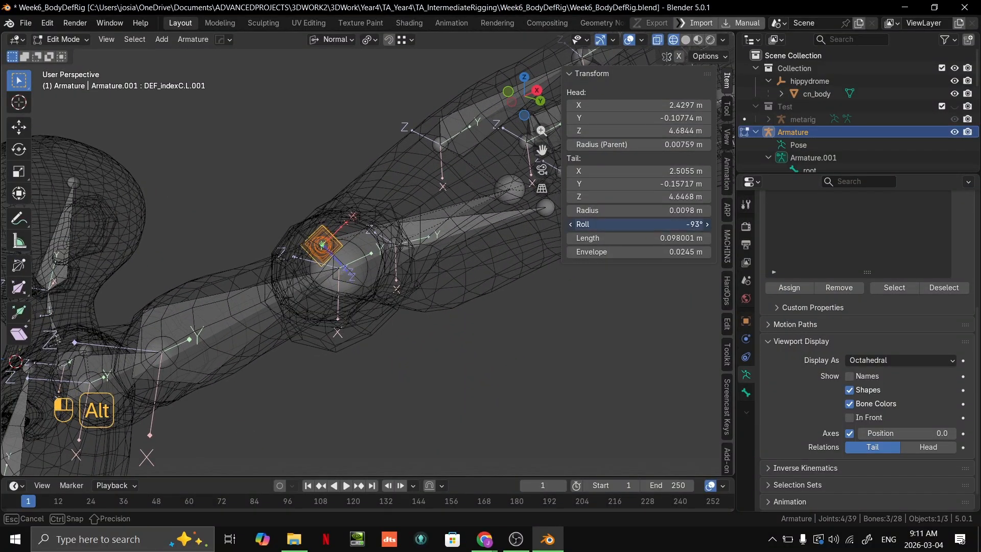
alt+drag(634, 224, 634, 224)
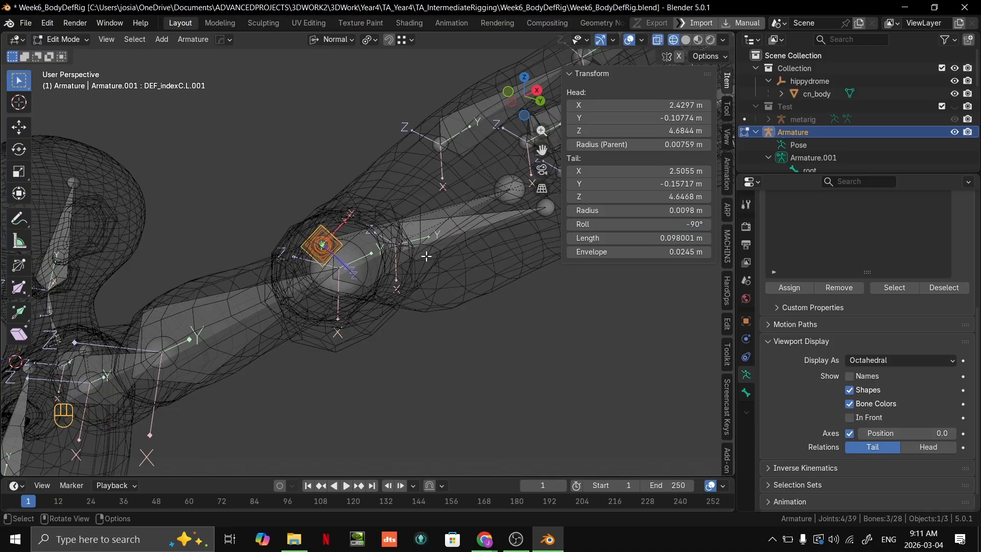
Move the selected thumb bones by about -0.0019, -0.0018 and -0.0038 m, and set the active tip bone's roll to -90°.
middle_drag(428, 261, 675, 227)
key(g)
click(466, 164)
click(676, 226)
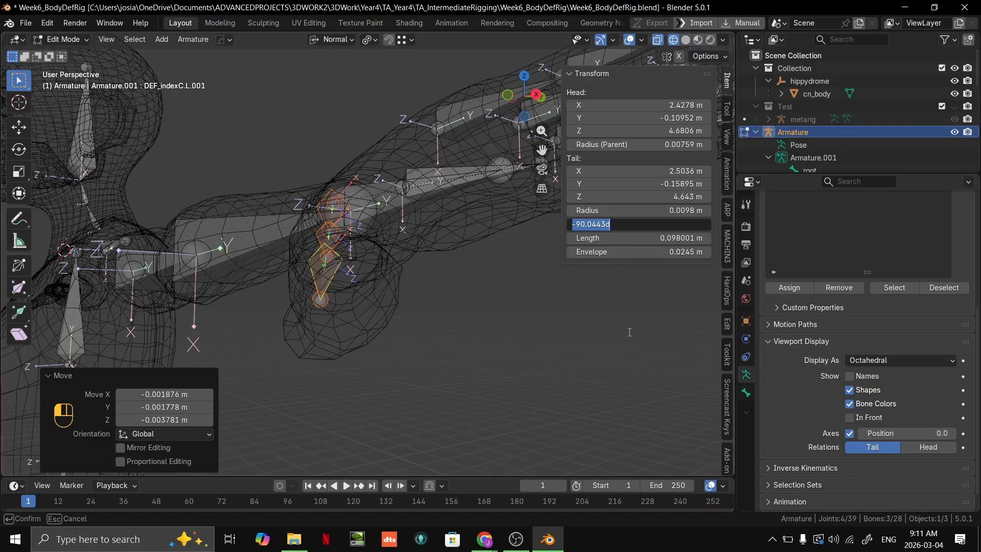
text(-90)
key(Return)
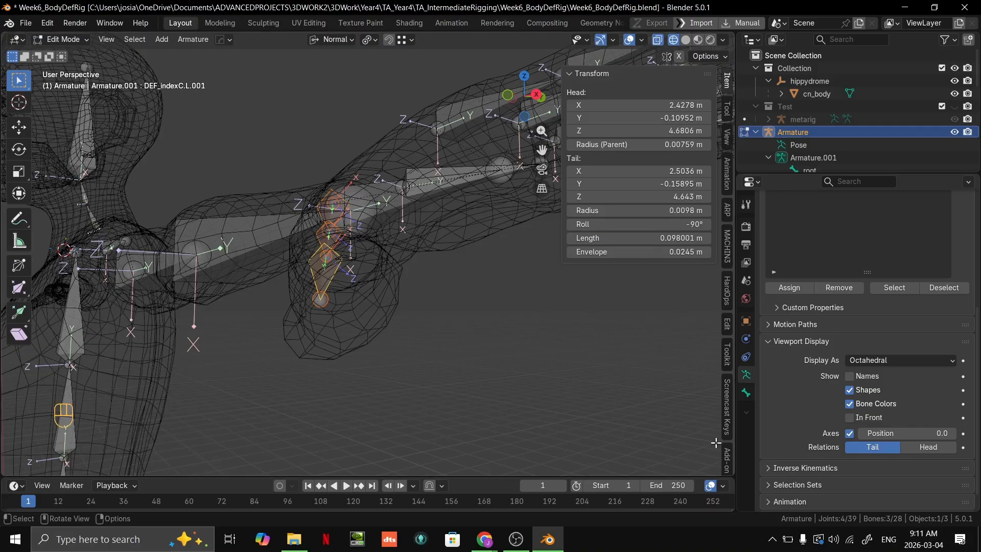
Try different roll angles on the thumb's tip bone alone, ending at 720°.
middle_drag(363, 355, 504, 315)
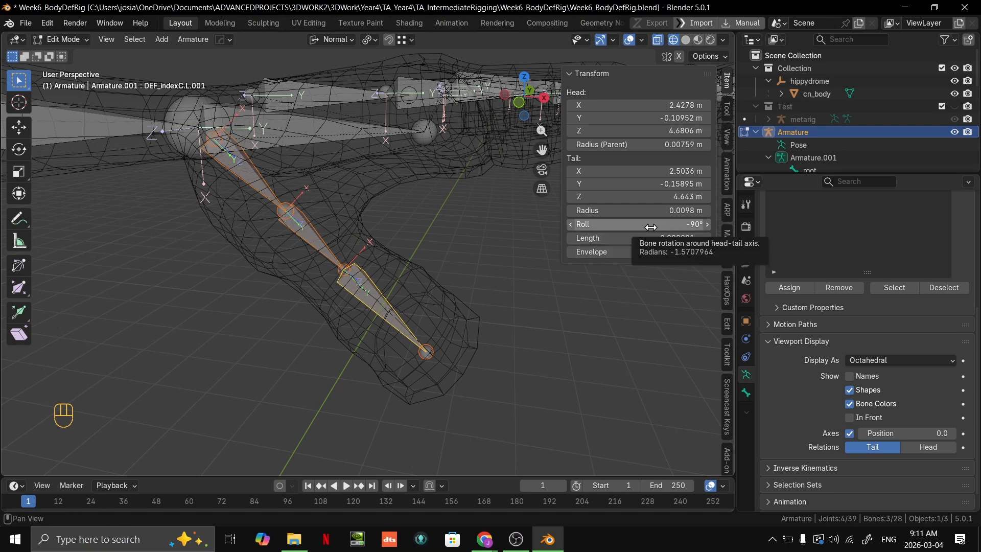
drag(636, 224, 686, 227)
middle_drag(554, 258, 428, 269)
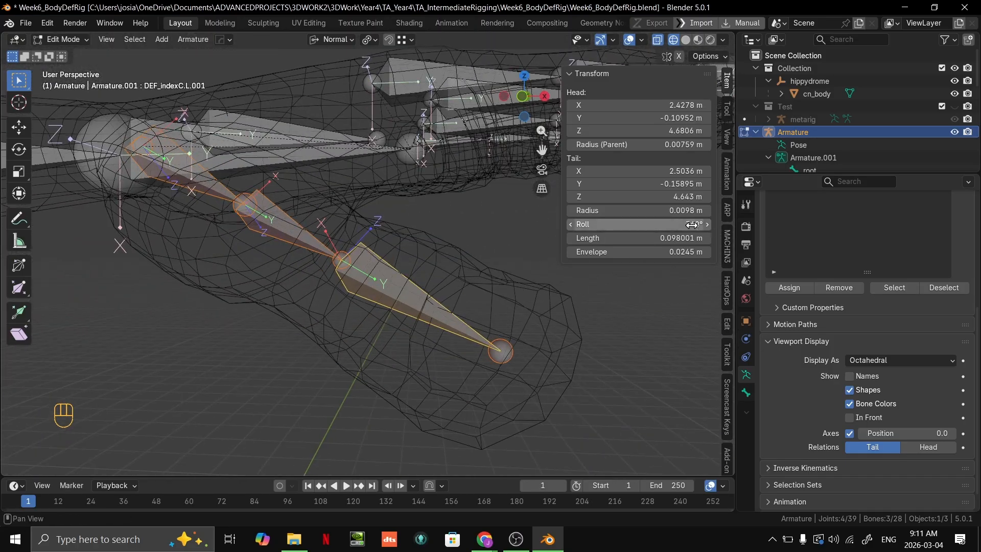
click(639, 224)
text(720)
key(Return)
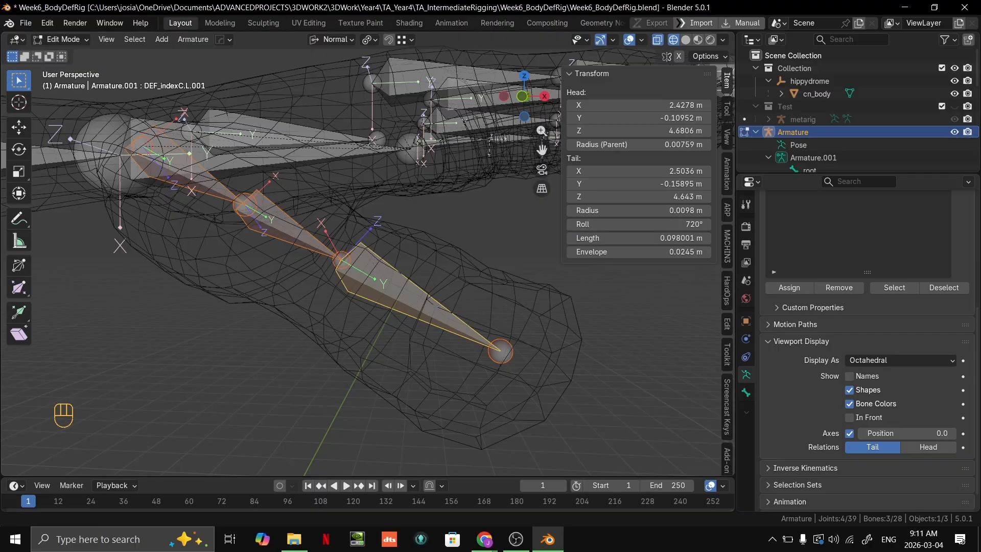
Set the roll of the thumb's tip bone to -90°.
middle_drag(472, 206, 403, 217)
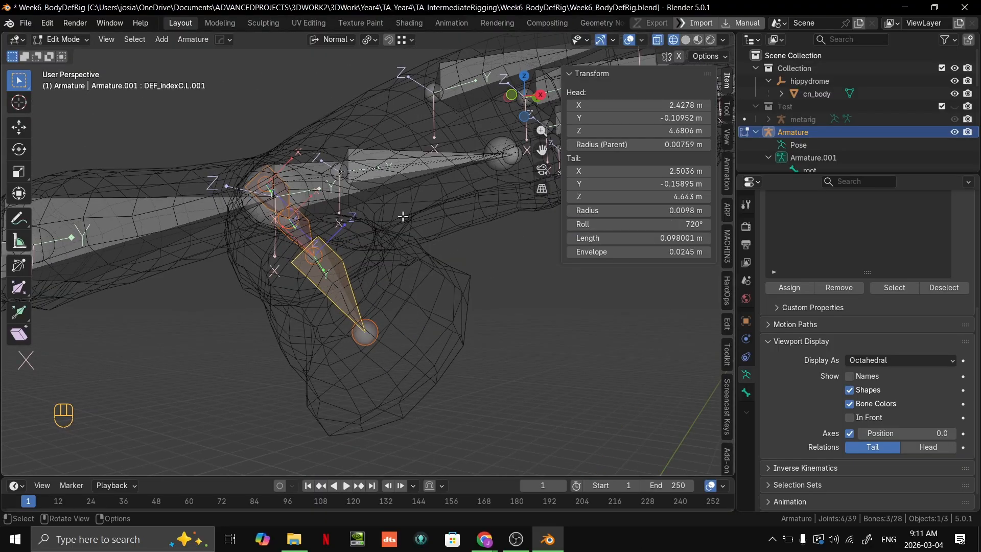
middle_drag(384, 266, 460, 268)
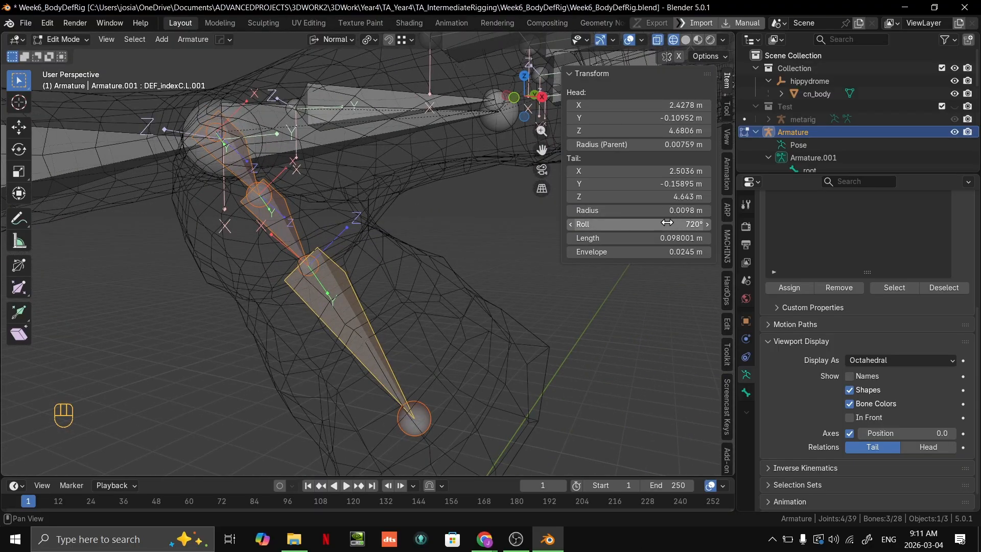
click(667, 220)
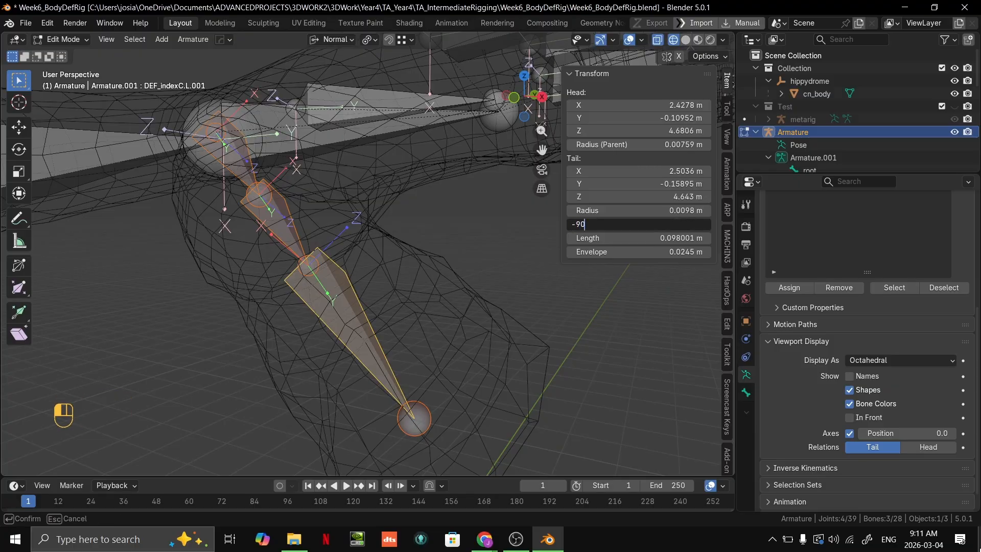
key(Return)
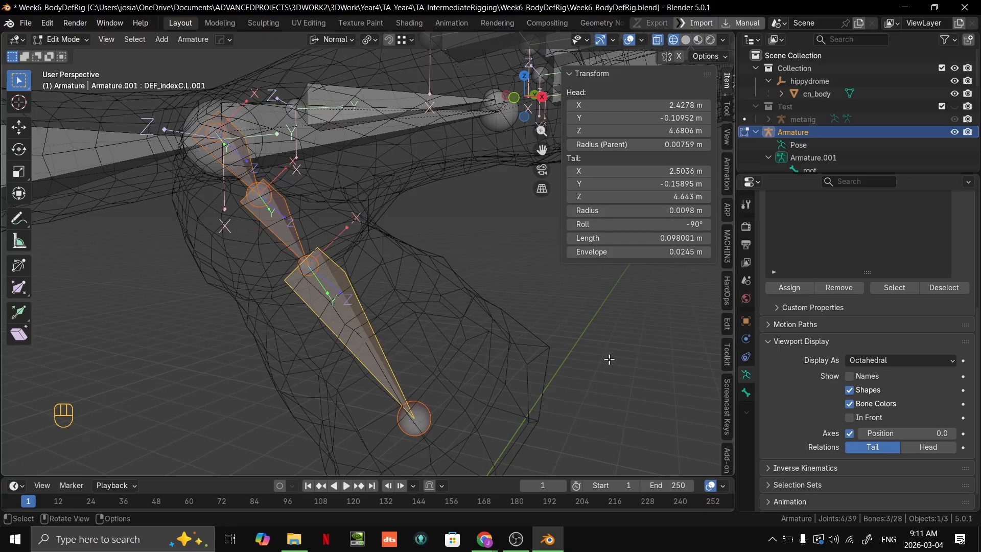
Switch the armature to Pose Mode and select the three thumb bones from base to tip.
middle_drag(611, 361, 580, 328)
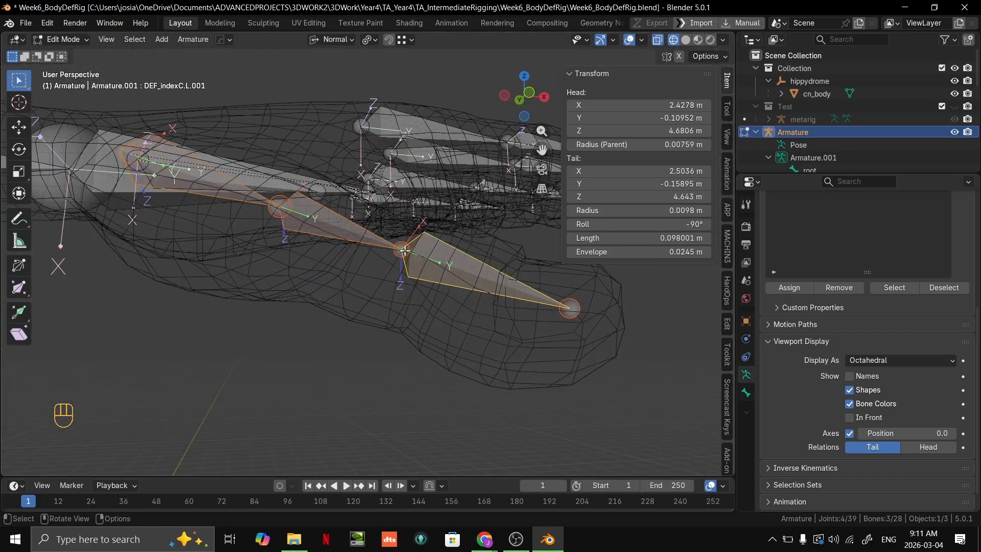
click(299, 232)
click(205, 187)
click(339, 233)
click(439, 261)
middle_drag(439, 261, 303, 220)
click(276, 200)
key(Tab)
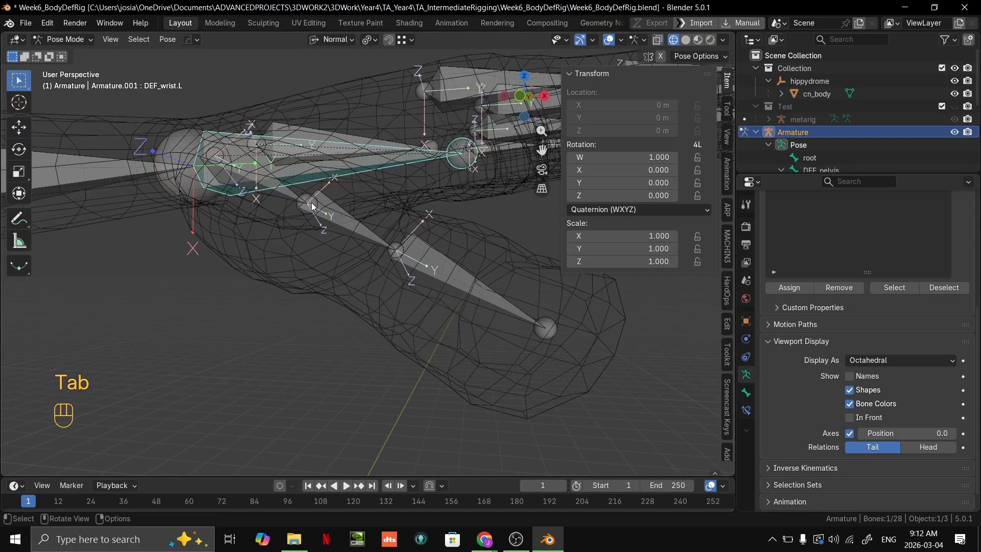
click(294, 195)
shift+click(352, 230)
shift+click(455, 270)
middle_drag(460, 268, 507, 234)
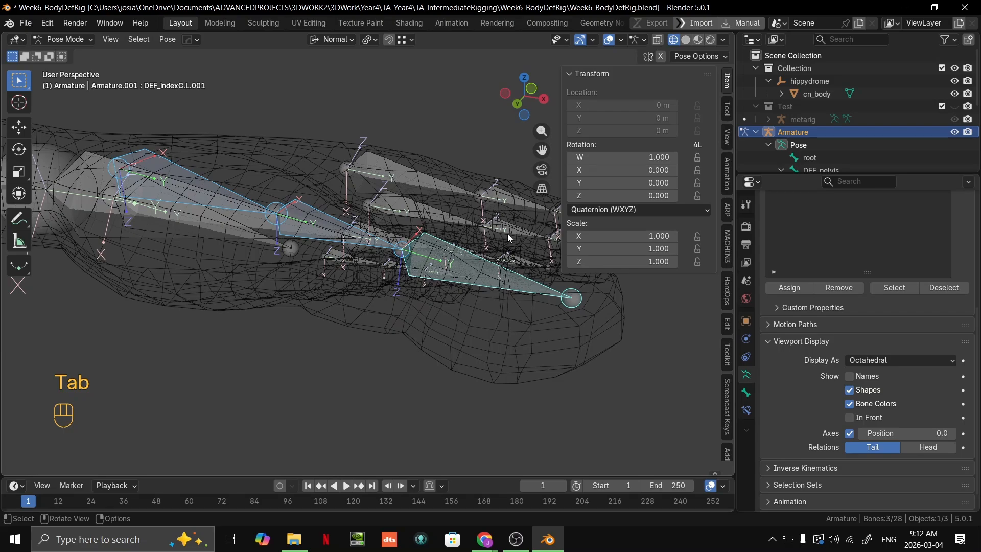
Test how the thumb curls by rotating its three selected bones about their local X axes, cancelling each rotation.
key(r)
key(x)
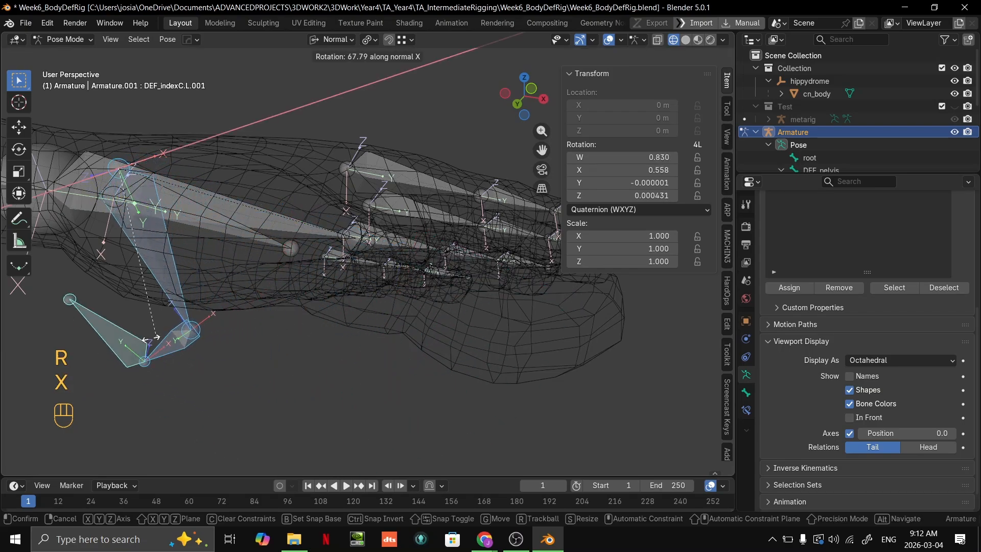
right_click(409, 286)
scroll(411, 289, down, 3)
middle_drag(413, 289, 450, 319)
key(r)
key(x)
right_click(468, 250)
Repeat the local X rotation test on the thumb from other viewing angles and discard the resulting pose.
key(r)
key(x)
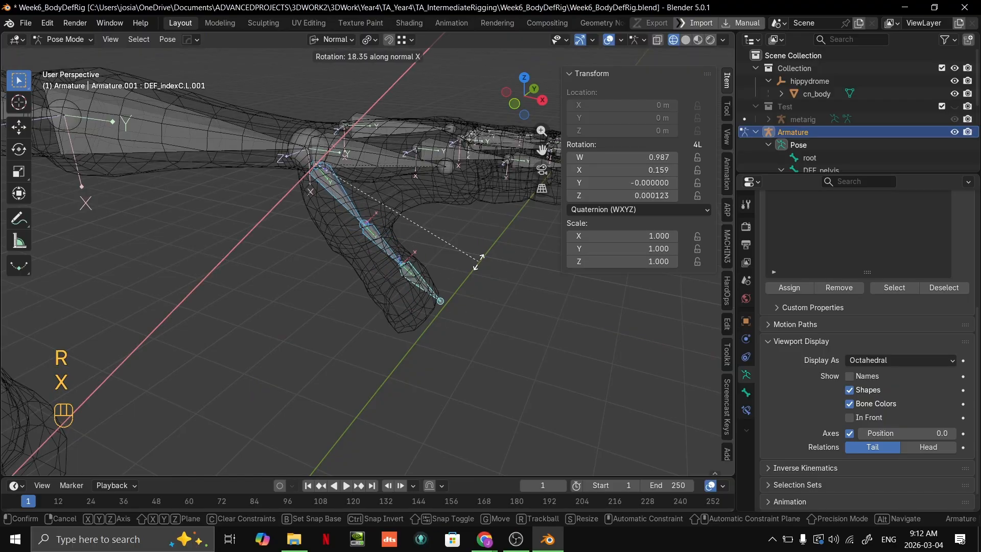
click(462, 286)
middle_drag(463, 286, 470, 237)
key(ctrl+z)
middle_drag(306, 186, 381, 335)
key(r)
key(x)
right_click(485, 256)
Activate the Annotate tool, show the existing Note layer and undo that visibility change.
middle_drag(478, 251, 450, 209)
middle_drag(383, 231, 342, 232)
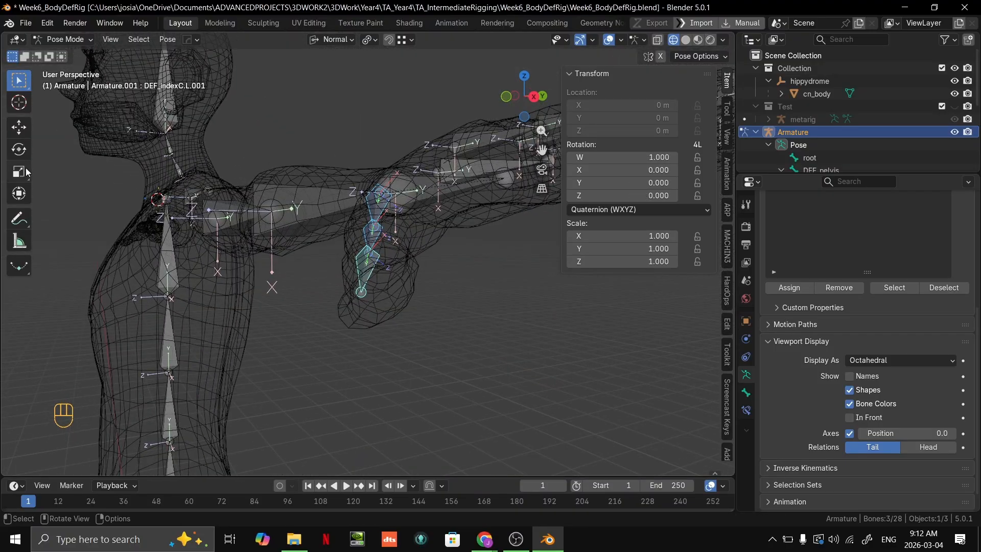
click(19, 219)
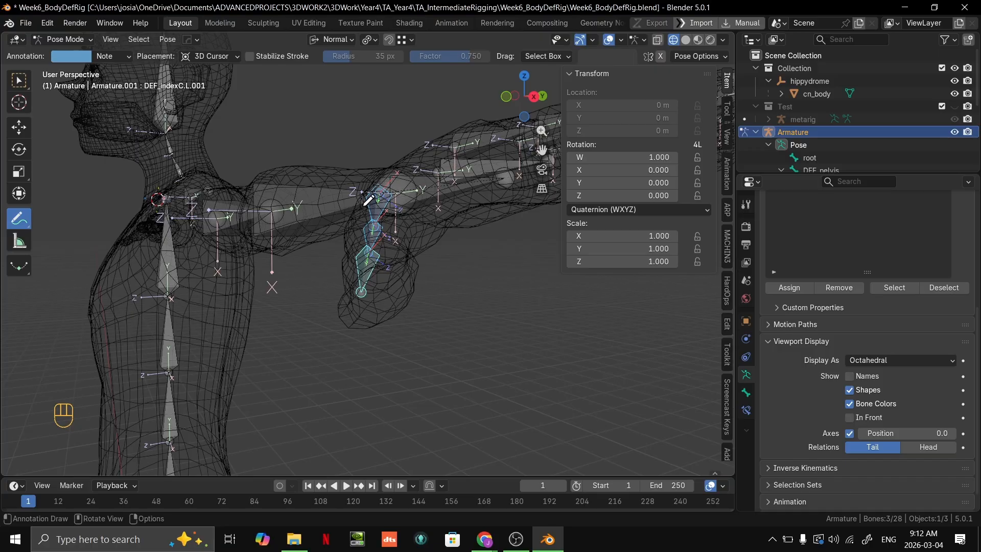
click(116, 57)
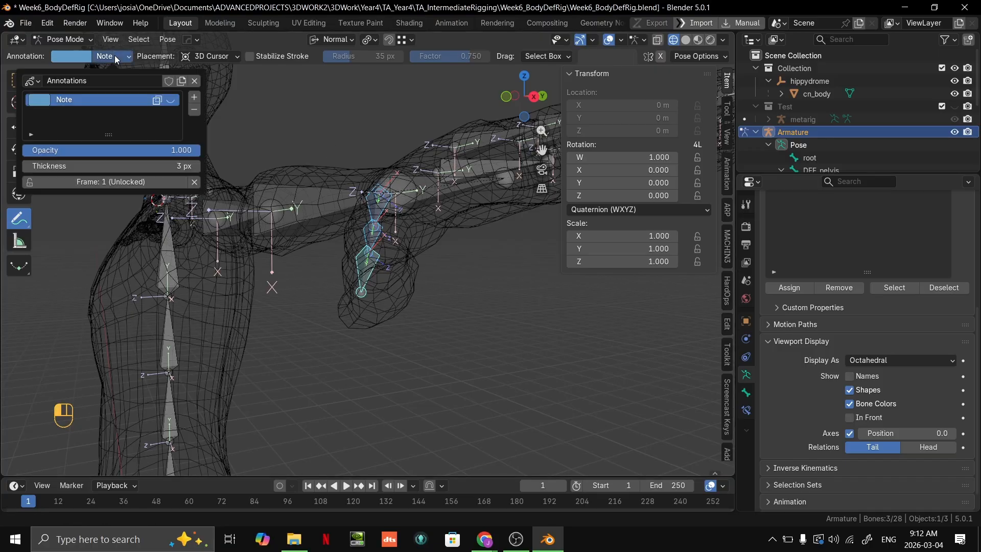
click(171, 100)
key(ctrl)
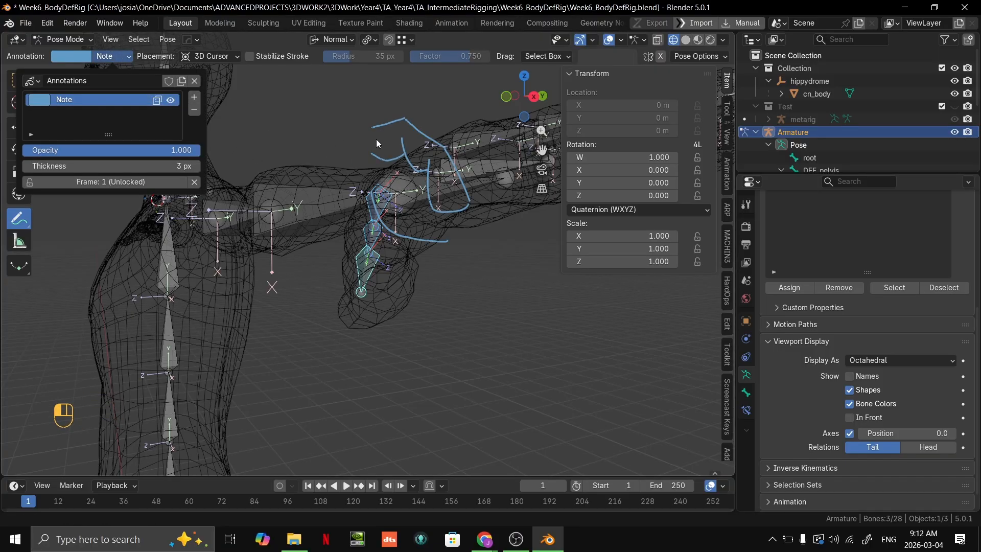
mouse_move(374, 170)
middle_down()
mouse_move(422, 183)
mouse_move(421, 166)
mouse_move(372, 169)
middle_up()
key(ctrl+z)
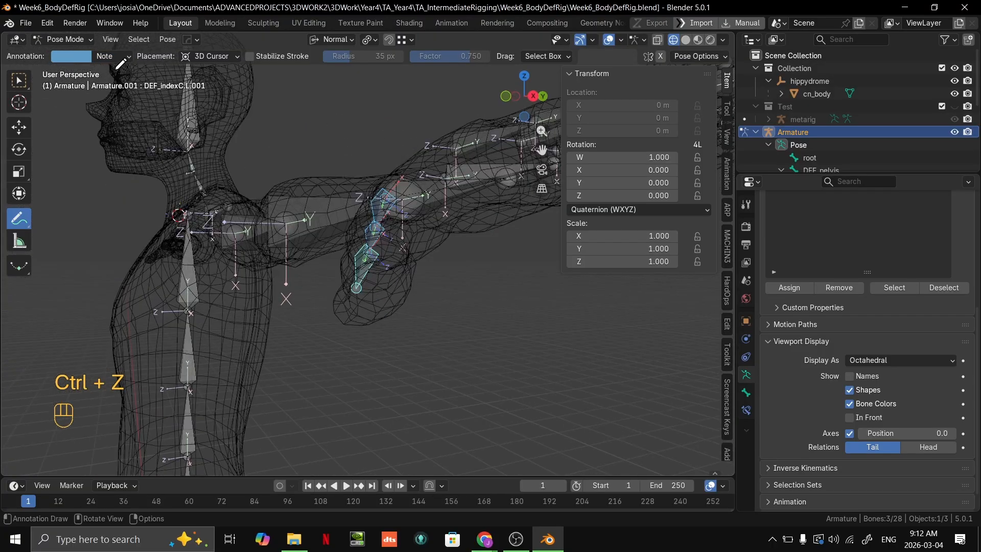
Add a second annotation layer and set its colour to red.
middle_drag(207, 82, 210, 56)
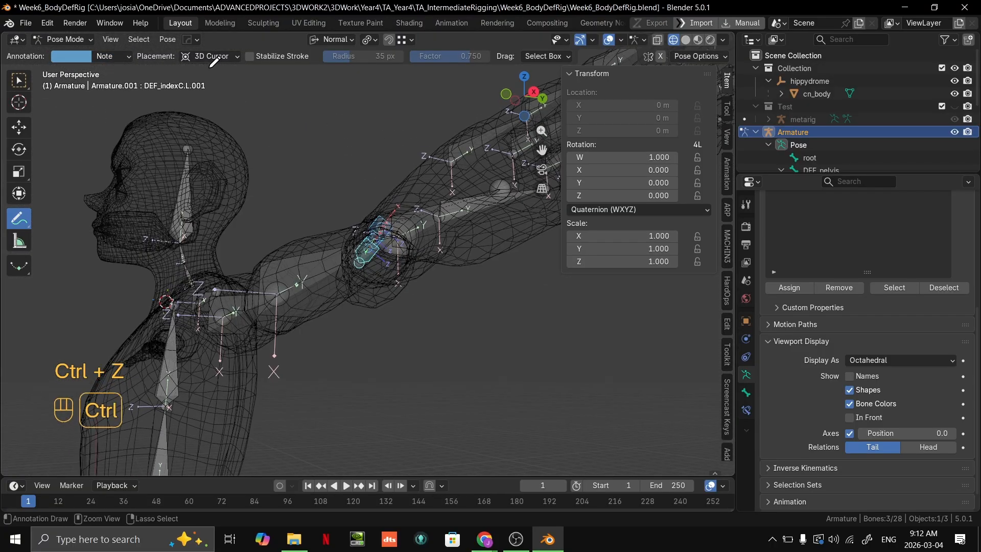
click(107, 56)
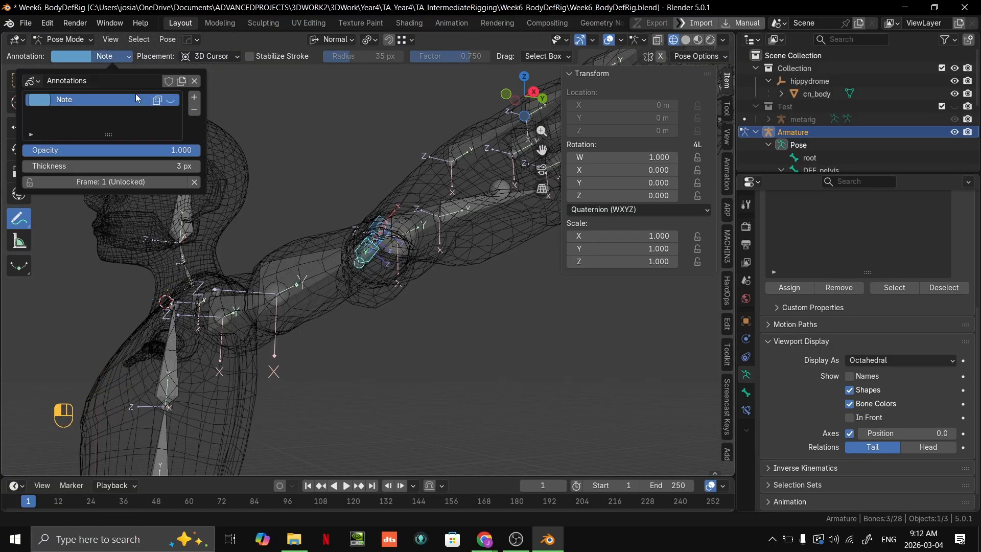
click(195, 98)
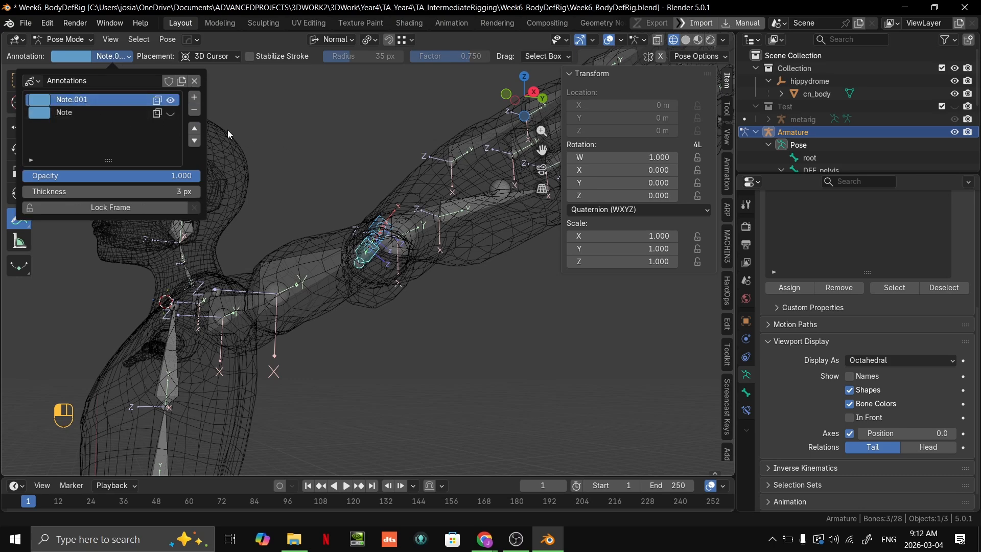
click(34, 100)
drag(93, 188, 90, 198)
Sketch a red curve from the thumb's base beneath the palm toward the fingers, and undo the stroke.
middle_drag(296, 158, 330, 197)
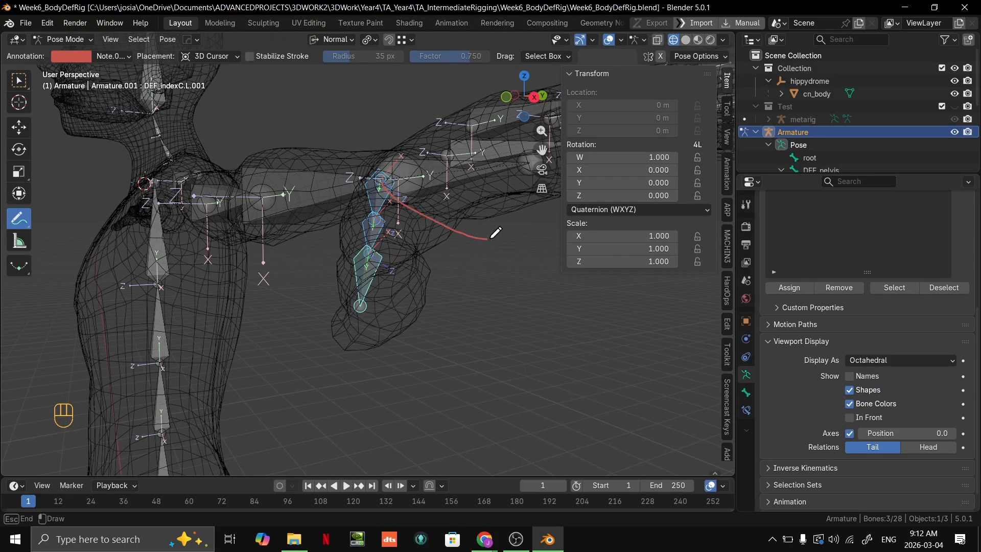
mouse_move(528, 213)
middle_down()
mouse_move(519, 221)
mouse_move(528, 216)
middle_up()
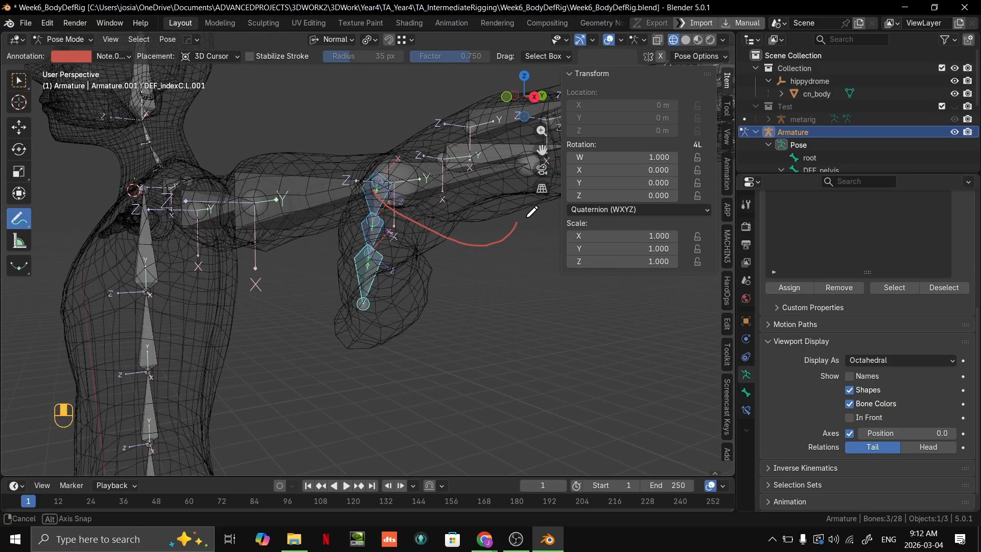
key(ctrl+z)
mouse_move(412, 211)
middle_down()
mouse_move(401, 198)
mouse_move(419, 214)
middle_up()
scroll(419, 213, down, 3)
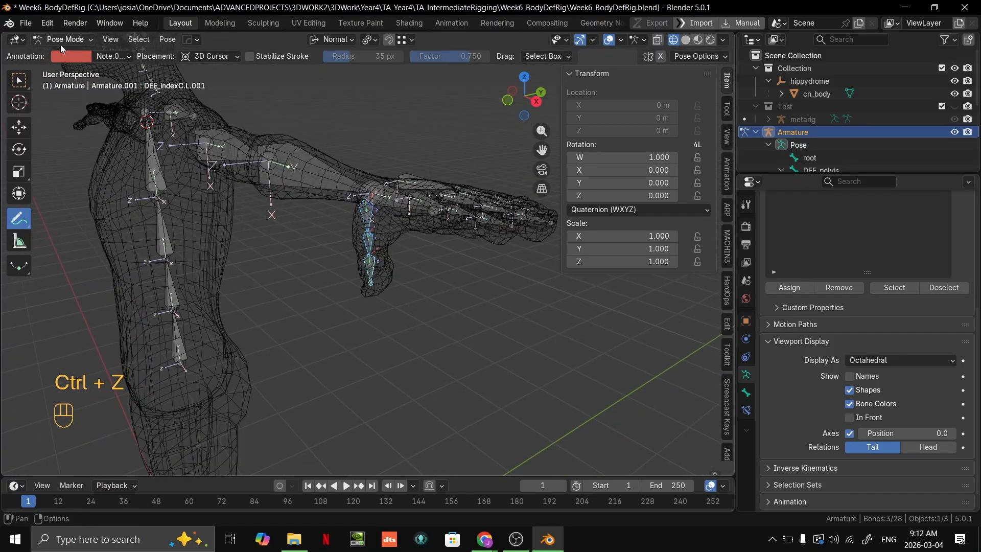
Return to the box selection tool, switch the armature to Edit Mode and deselect all bones.
middle_drag(211, 90, 240, 105)
scroll(240, 105, up, 2)
click(19, 81)
middle_drag(322, 215, 353, 225)
key(Tab)
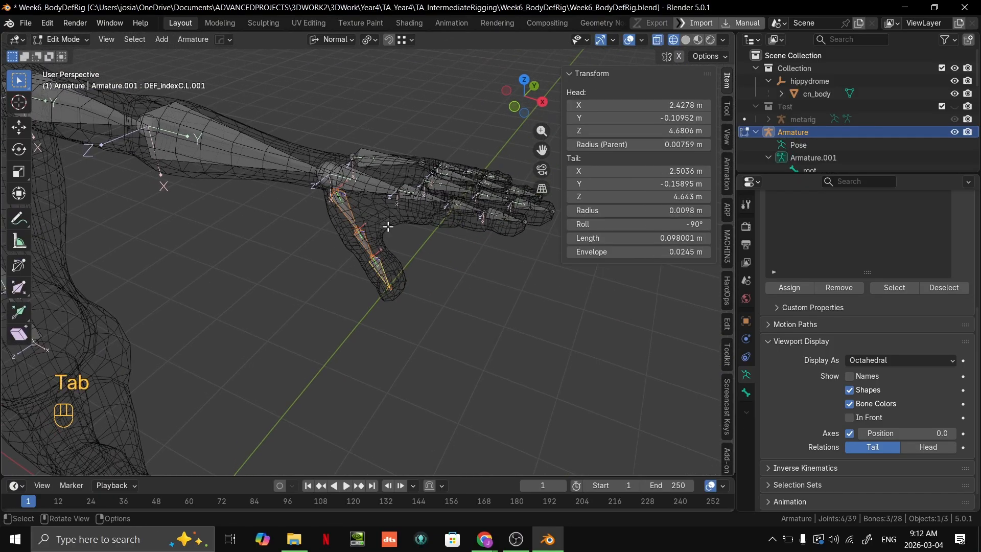
scroll(387, 225, up, 4)
click(473, 257)
Review the arm and hand bones from above and bring the character's hips and legs into the front view.
scroll(445, 262, down, 7)
key(grave)
scroll(477, 278, down, 2)
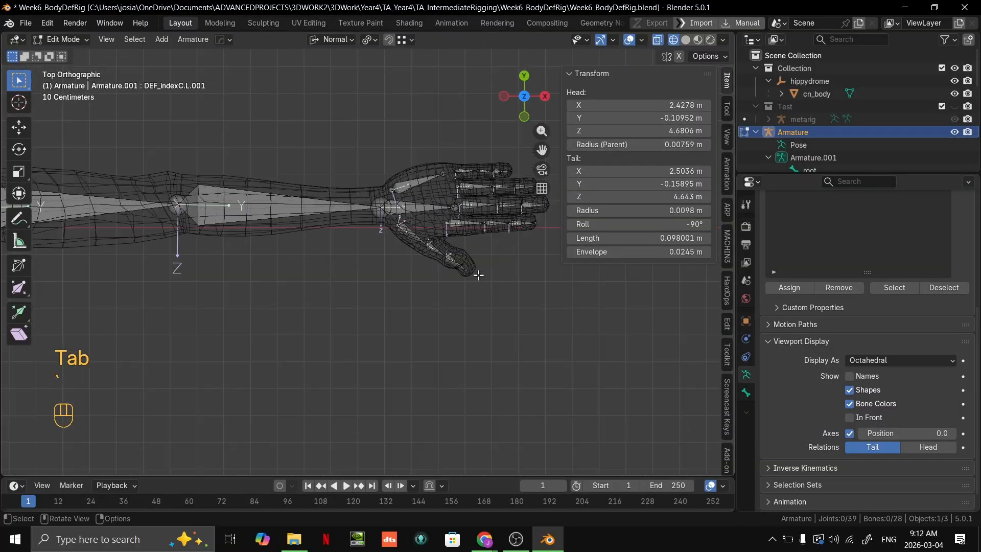
middle_drag(477, 271, 476, 223)
scroll(476, 223, down, 2)
shift+middle_drag(276, 261, 361, 213)
shift+middle_drag(215, 301, 321, 216)
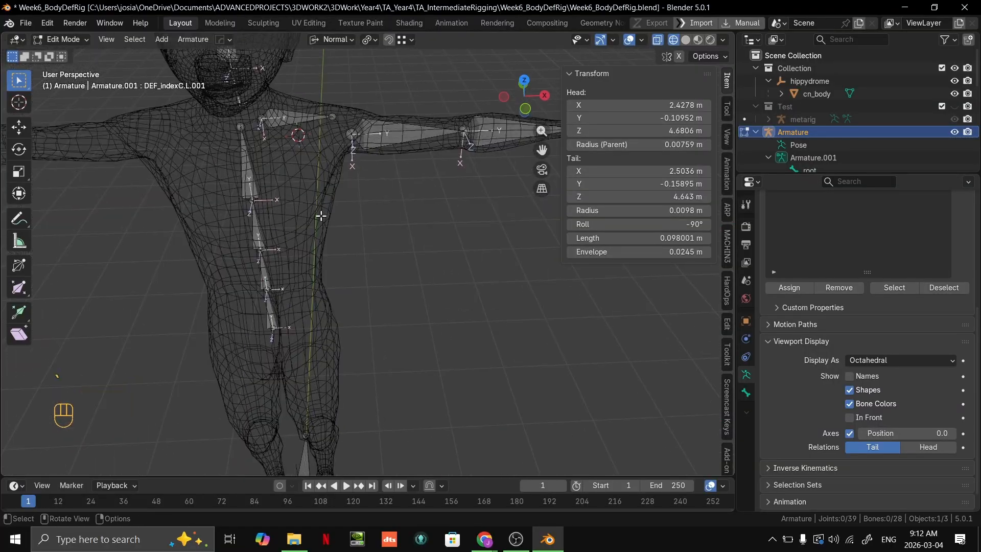
key(grave)
shift+middle_drag(433, 285, 474, 13)
key(grave)
click(400, 137)
scroll(440, 156, down, 1)
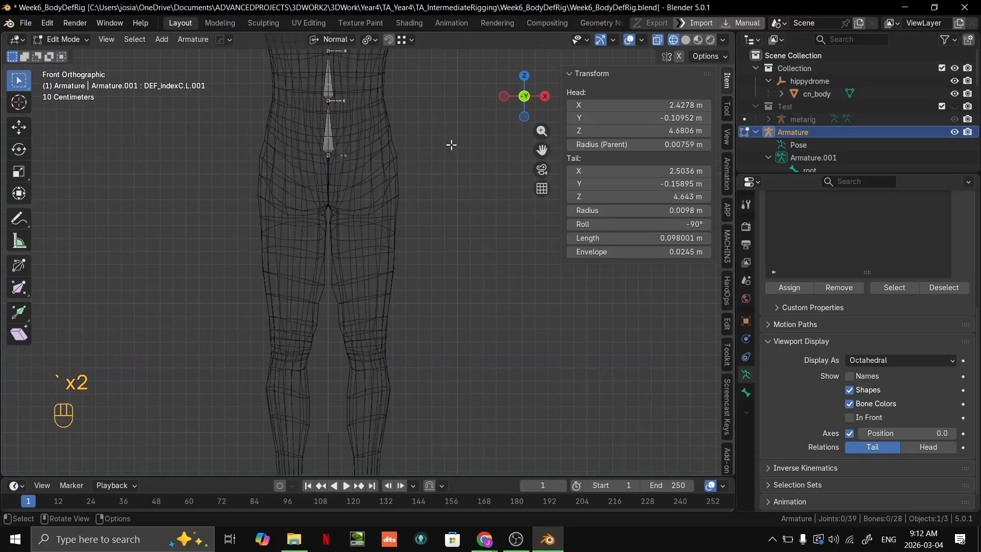
Try to snap the 3D cursor to the pelvis bone's base with the whole bone selected.
shift+middle_drag(451, 145, 442, 403)
scroll(391, 291, up, 3)
shift+middle_drag(387, 325, 417, 113)
click(318, 280)
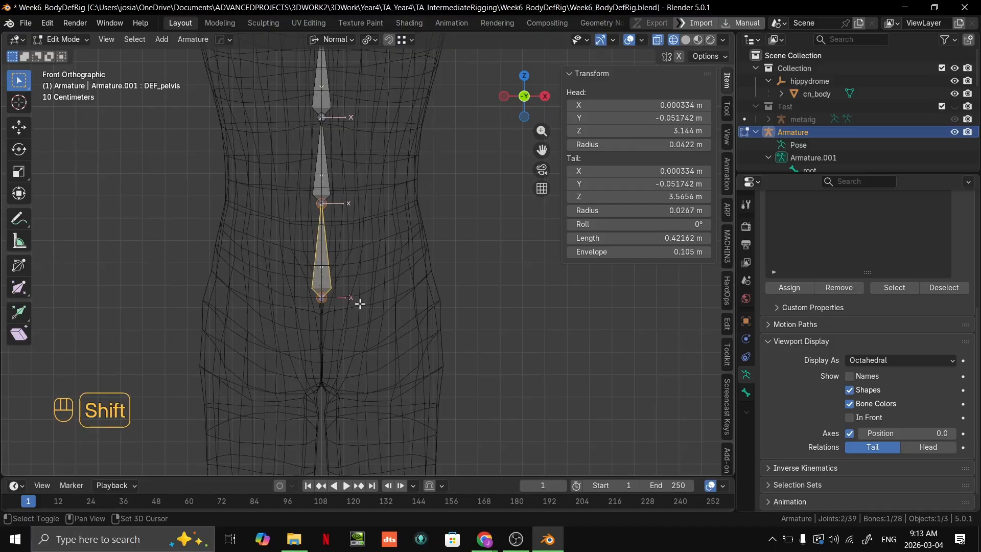
scroll(360, 302, down, 2)
shift+middle_drag(359, 302, 378, 228)
key(shift+s)
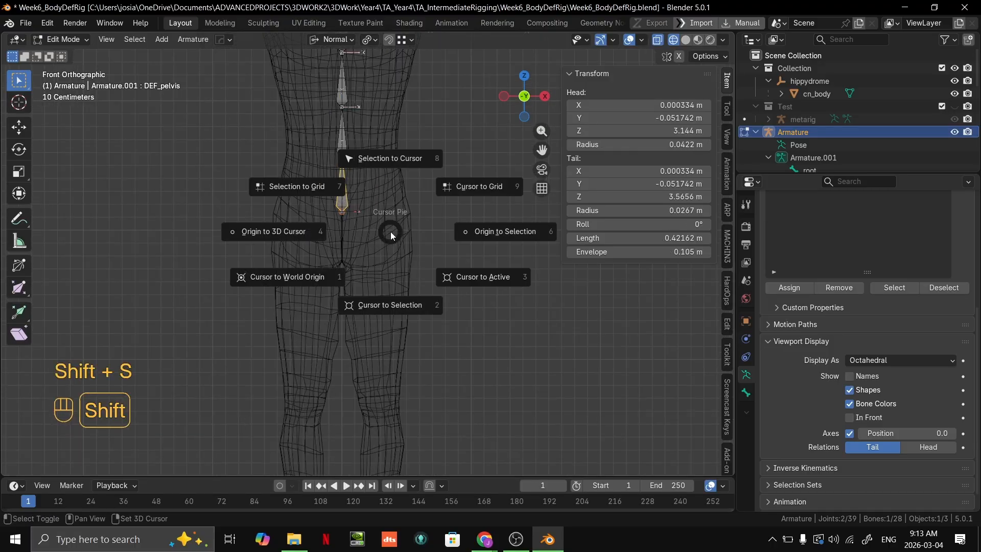
click(417, 313)
scroll(408, 263, up, 4)
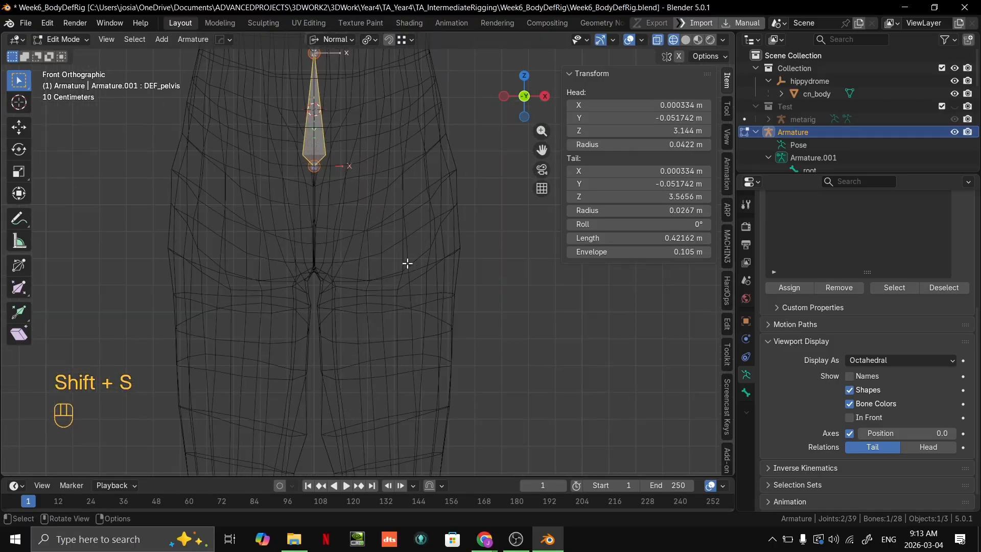
shift+middle_drag(405, 214, 392, 299)
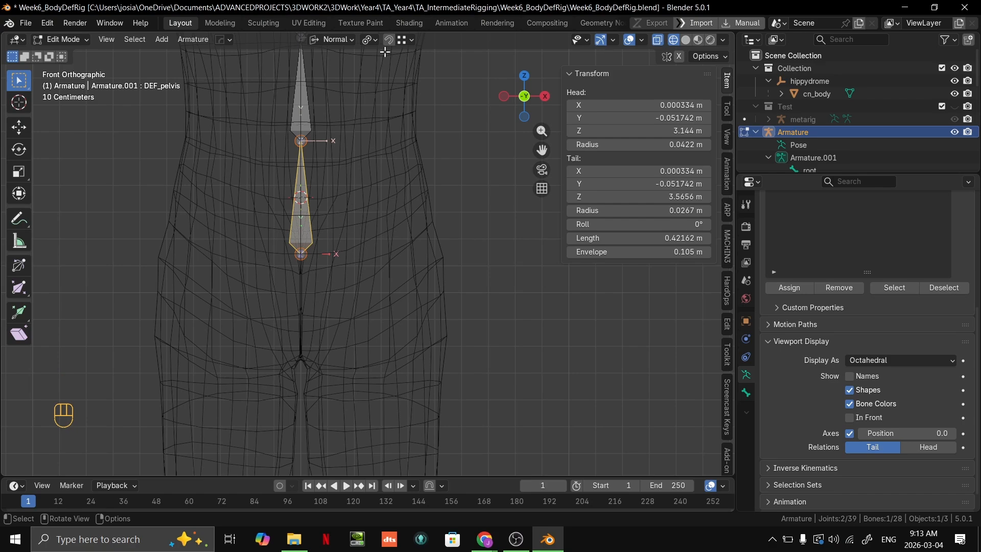
click(372, 41)
click(396, 126)
key(shift+s)
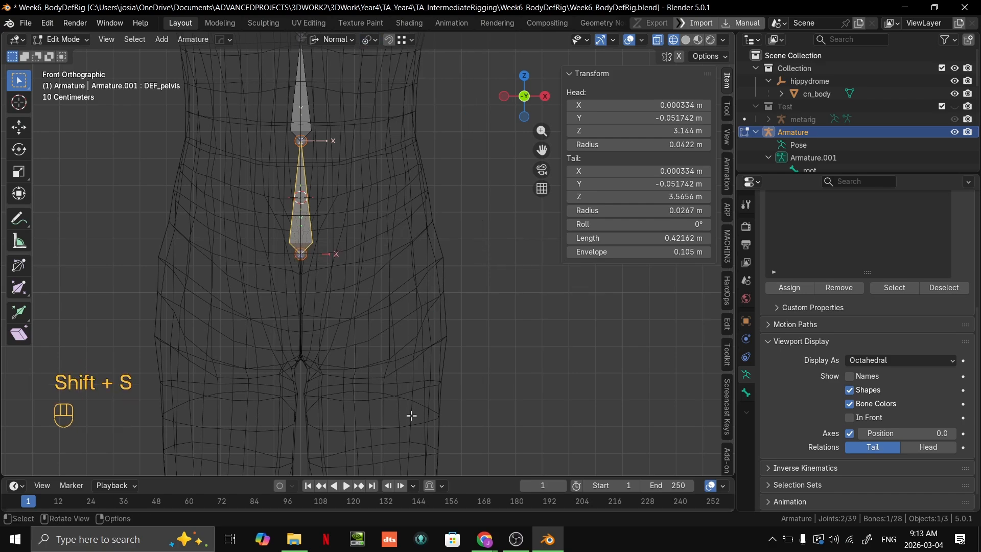
Select only the pelvis bone's base joint and snap the 3D cursor to it.
scroll(266, 232, up, 3)
click(260, 258)
key(shift+s)
click(385, 337)
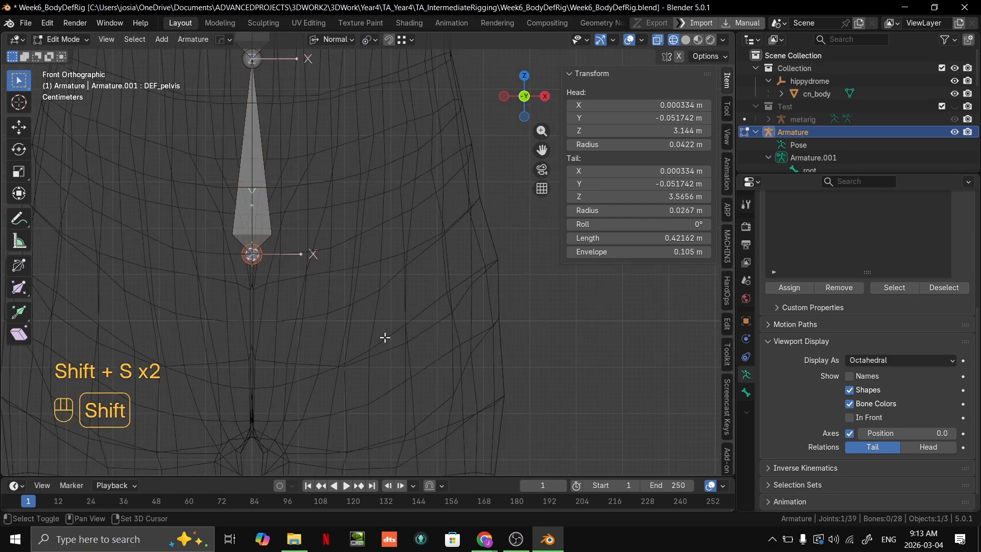
Add a bone at the 3D cursor and move it 0.31945 m in X and -0.42813 m in Z to the hip joint.
shift+middle_drag(315, 258, 360, 238)
scroll(362, 248, down, 3)
key(shift+a)
scroll(388, 235, down, 3)
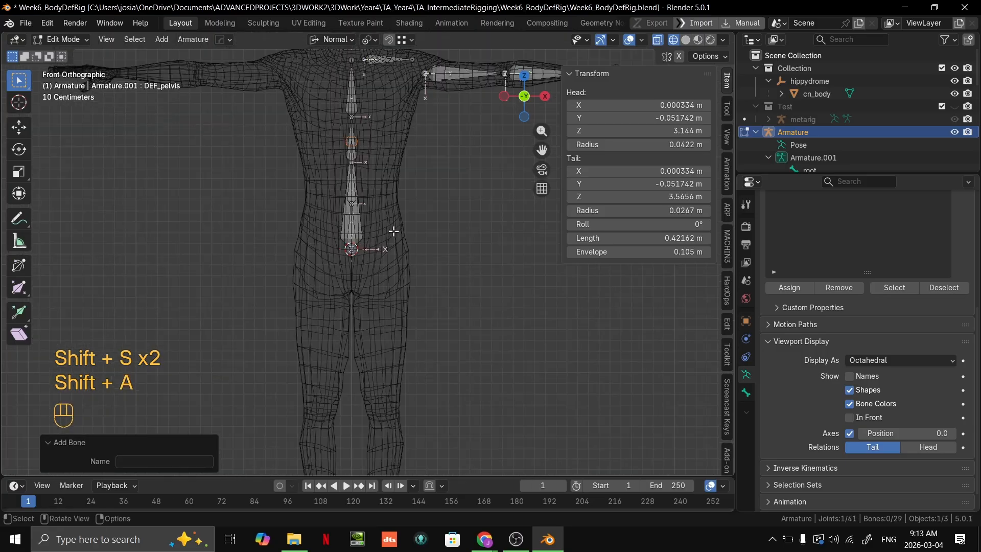
scroll(383, 153, up, 5)
key(g)
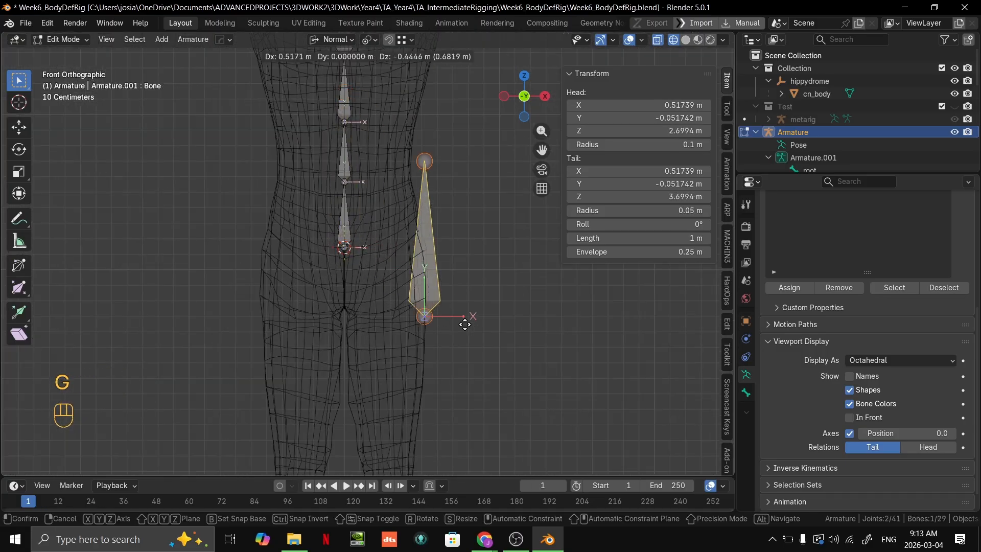
click(473, 298)
scroll(460, 302, up, 3)
scroll(440, 206, down, 4)
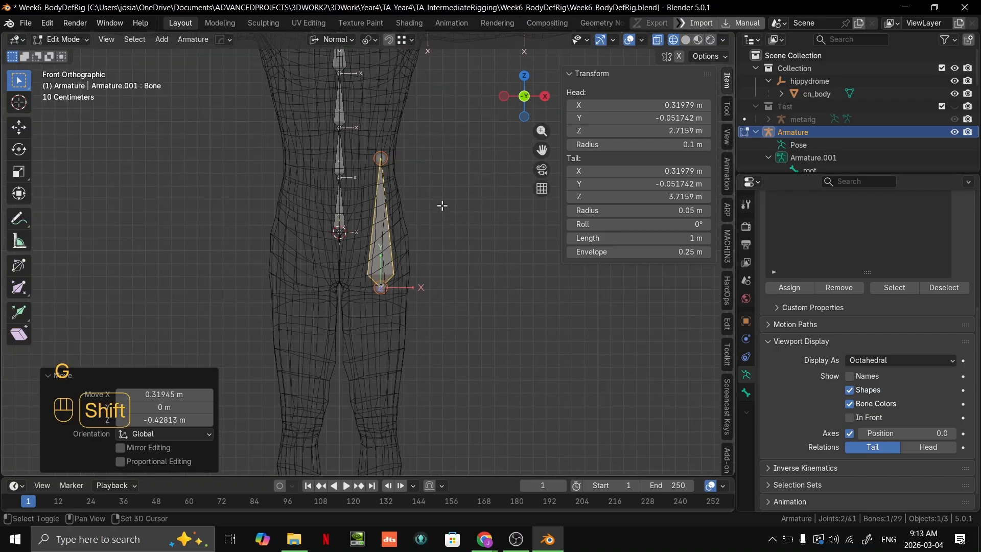
Examine the arm chain and the hand bones in the front view.
shift+middle_drag(440, 206, 361, 274)
shift+middle_drag(449, 234, 300, 339)
shift+middle_drag(370, 276, 414, 235)
shift+middle_drag(244, 337, 274, 346)
scroll(368, 254, down, 3)
scroll(389, 234, up, 3)
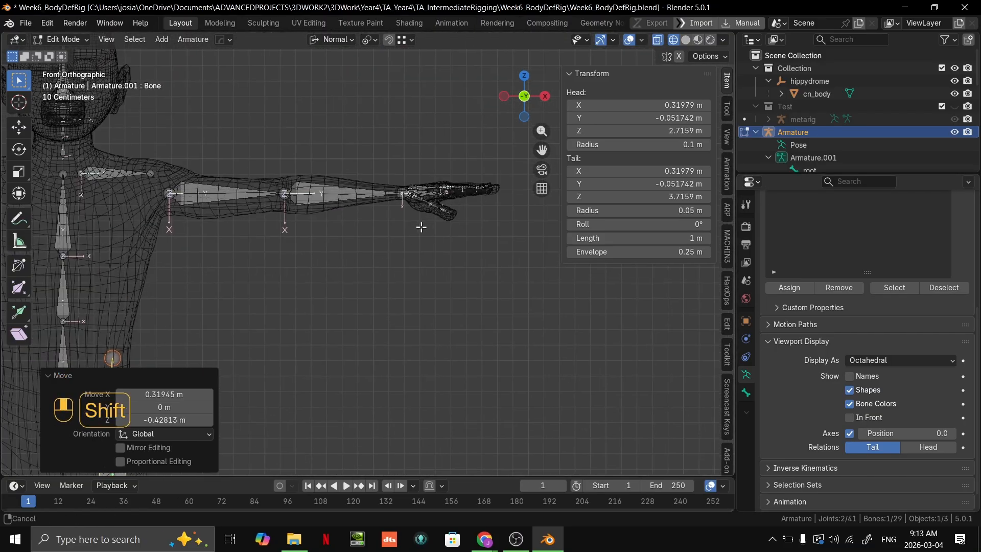
shift+middle_drag(422, 228, 518, 101)
shift+middle_drag(445, 162, 491, 164)
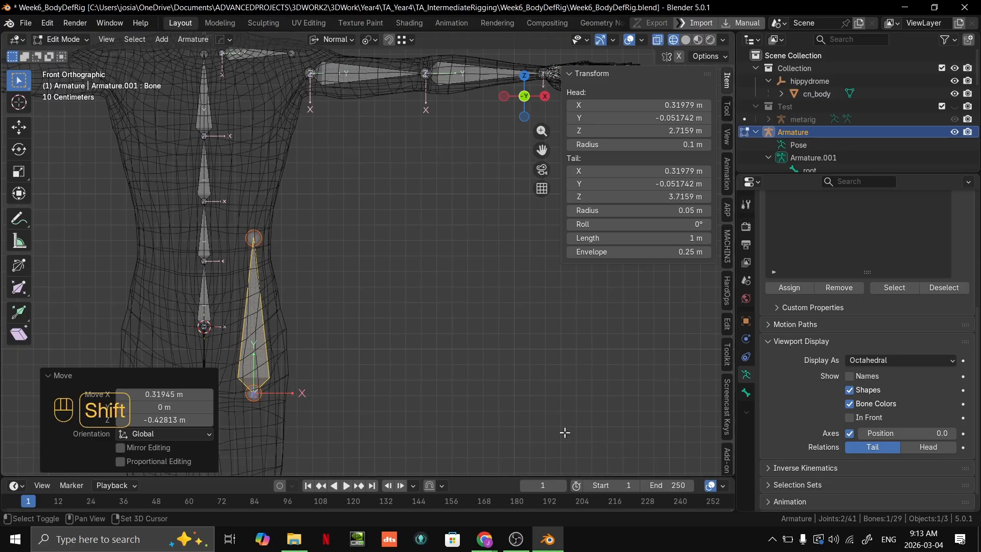
shift+middle_drag(490, 250, 273, 424)
scroll(324, 353, up, 9)
shift+middle_drag(341, 302, 463, 337)
mouse_move(485, 539)
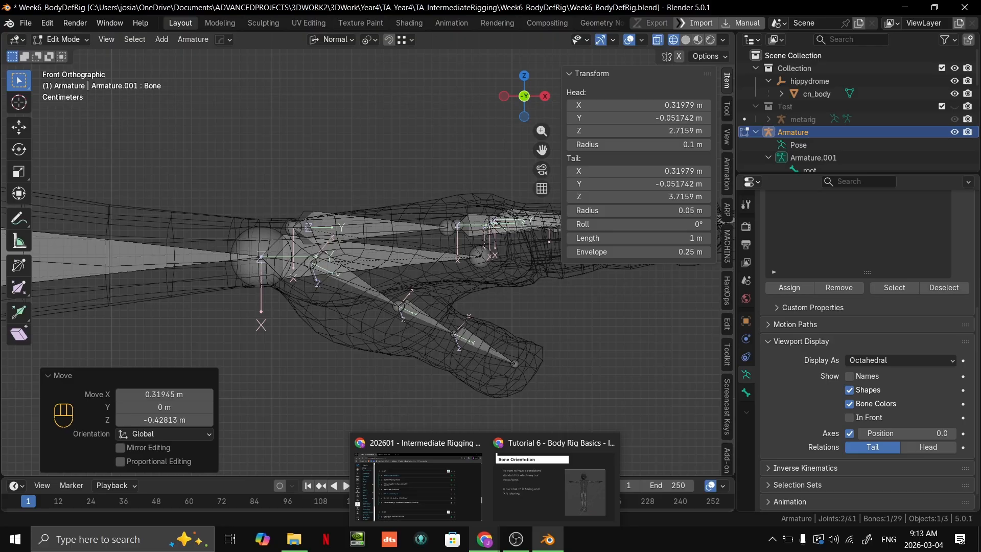
View the hand from above and check the names of the three thumb bones.
middle_drag(491, 160, 496, 337)
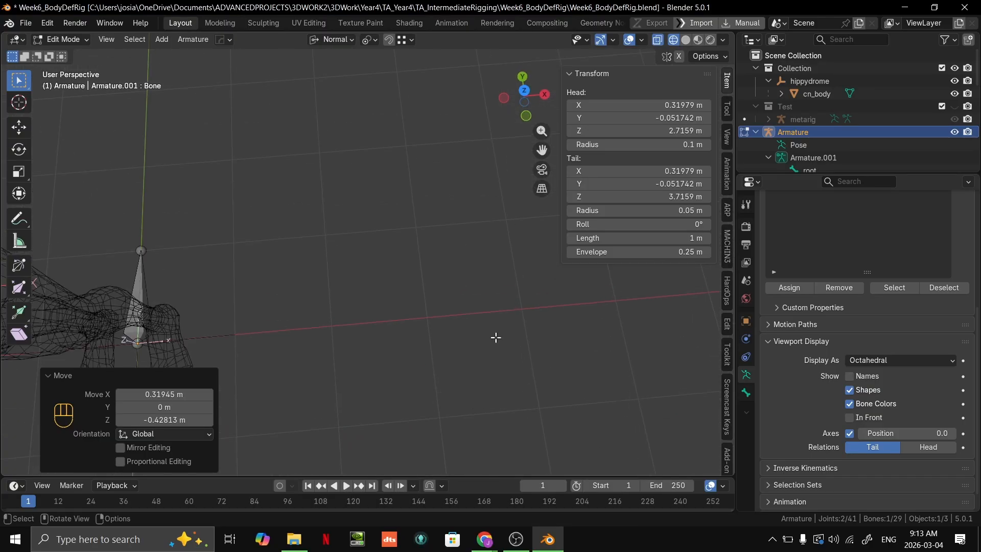
key(KP_7)
scroll(465, 195, down, 11)
shift+middle_drag(464, 215, 452, 324)
scroll(362, 267, up, 7)
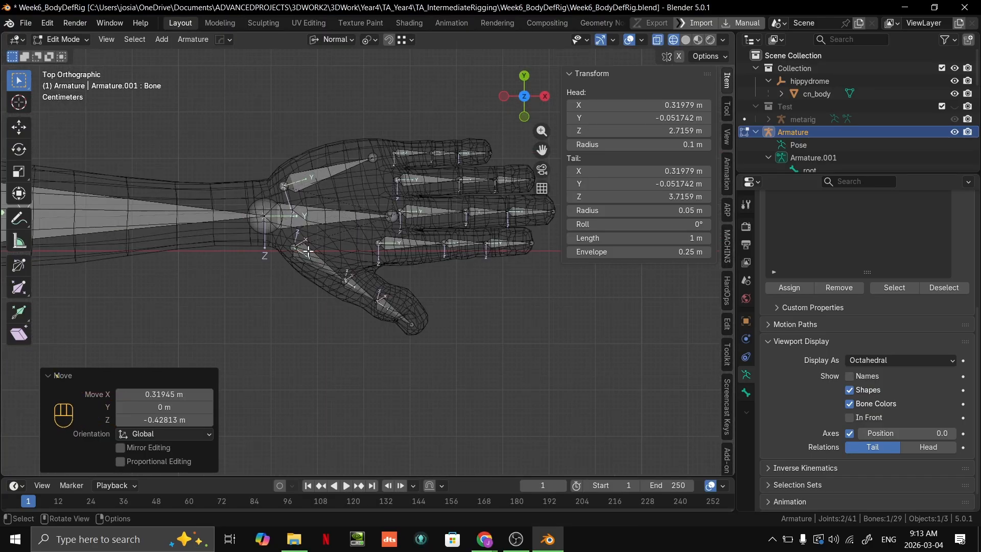
click(309, 256)
click(383, 304)
click(393, 308)
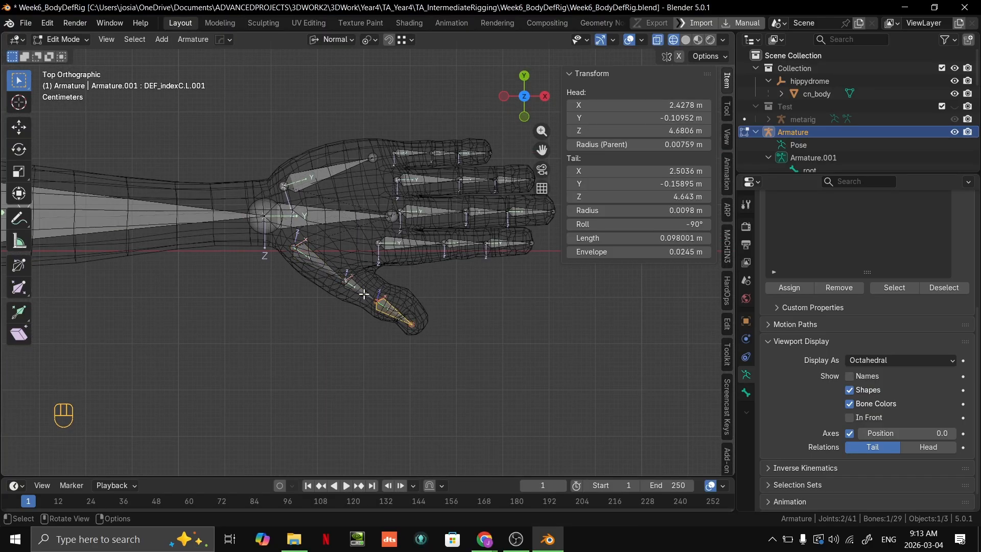
click(361, 290)
click(314, 266)
Enlarge the Outliner to reveal the bone hierarchy and select all three thumb bones.
drag(801, 178, 801, 427)
scroll(831, 299, down, 1)
ctrl+scroll(852, 217, right, 3)
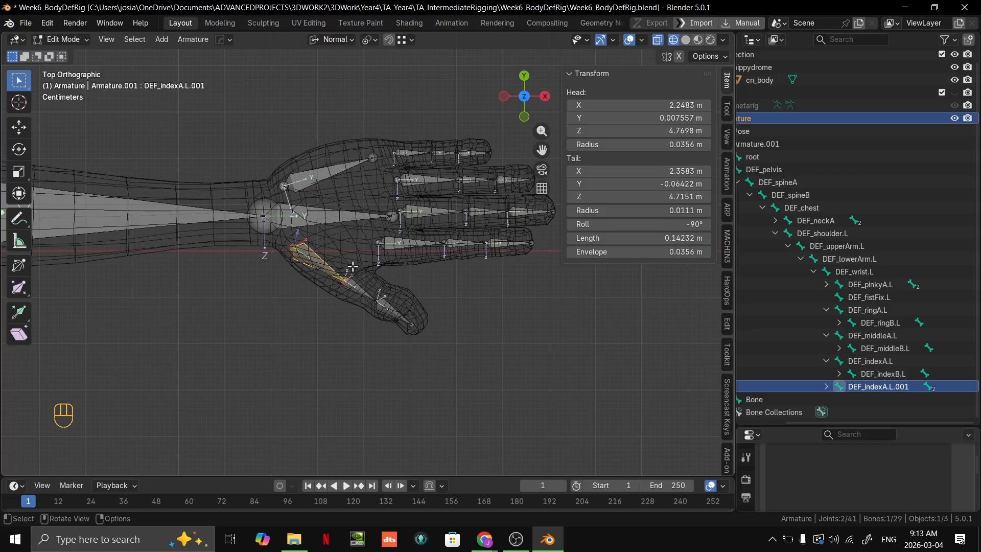
scroll(358, 293, up, 4)
click(357, 329)
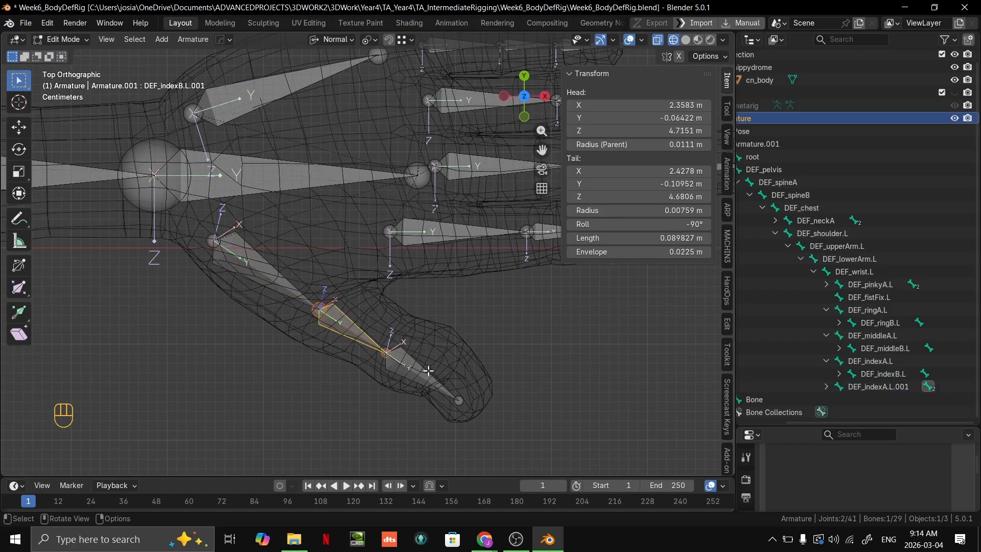
click(418, 371)
ctrl+click(350, 320)
ctrl+click(274, 276)
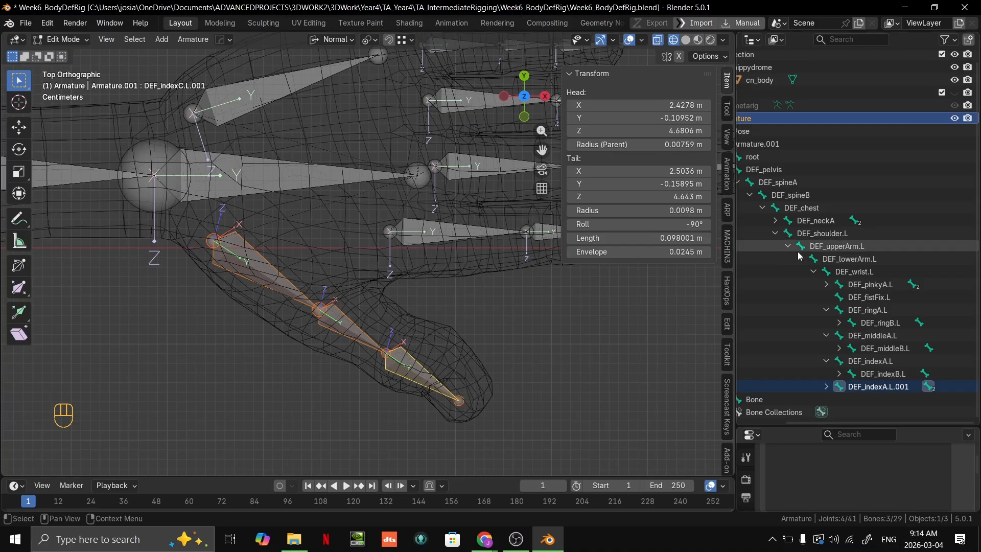
key(ctrl+F2)
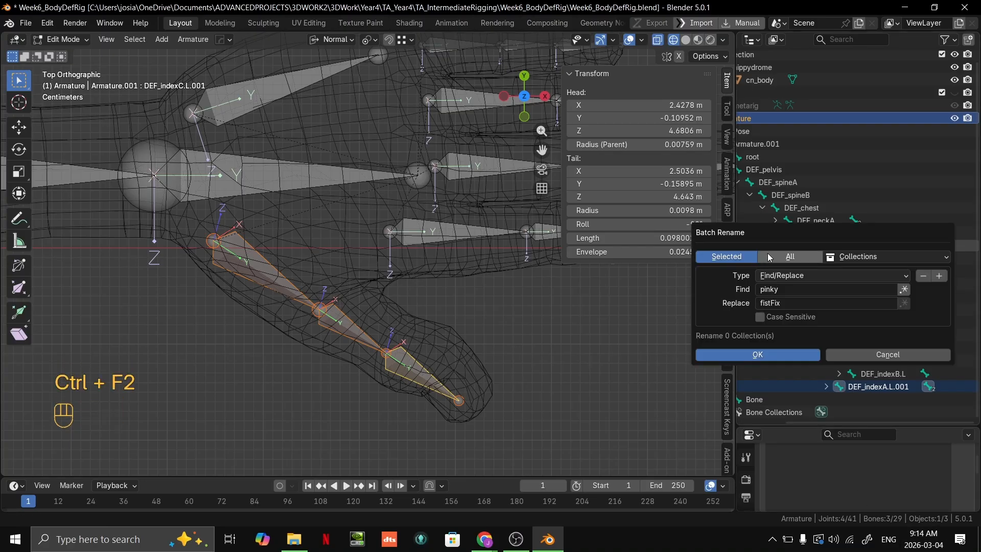
click(781, 292)
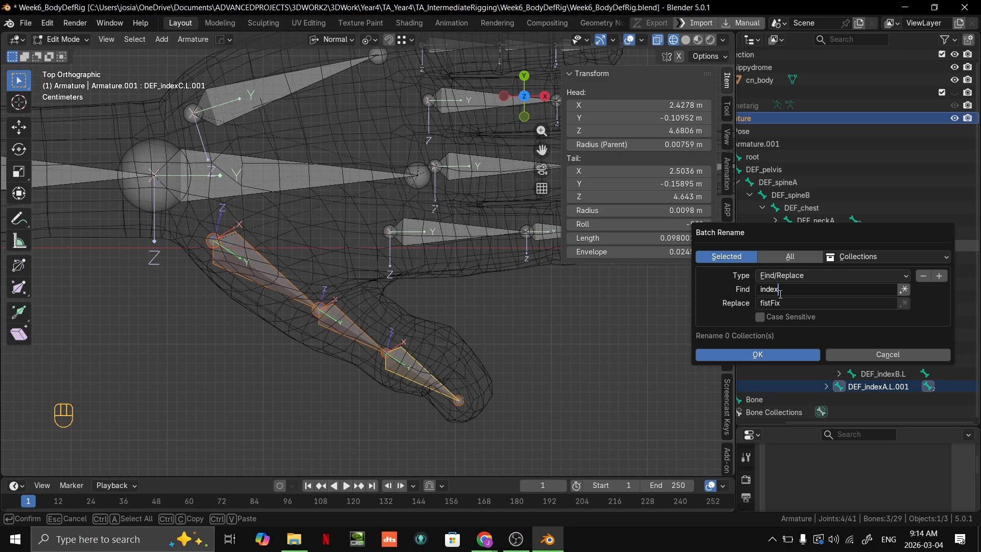
click(802, 304)
text(thumb)
click(876, 352)
Batch rename the selected thumb bones, replacing "index" with "thumb".
middle_drag(531, 327, 550, 337)
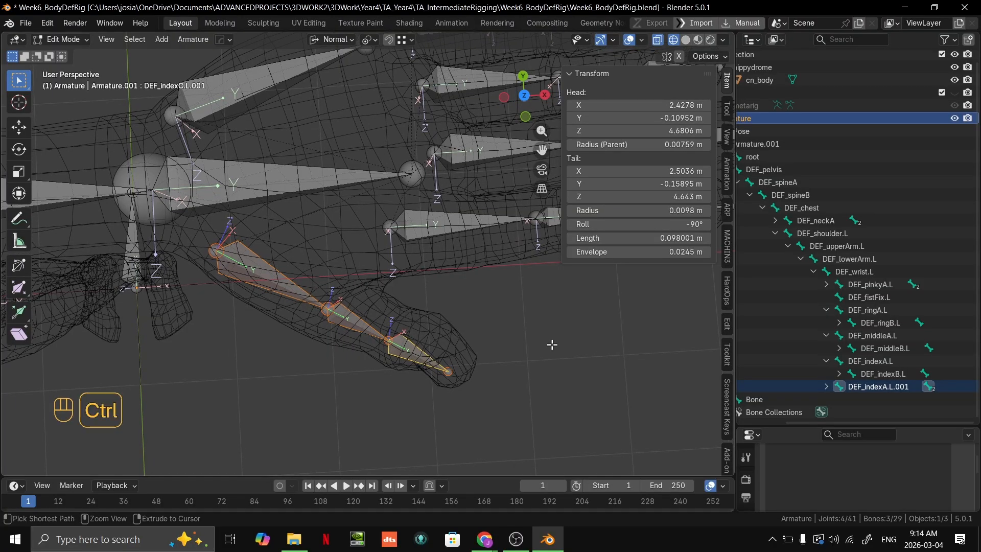
key(ctrl+F2)
click(530, 382)
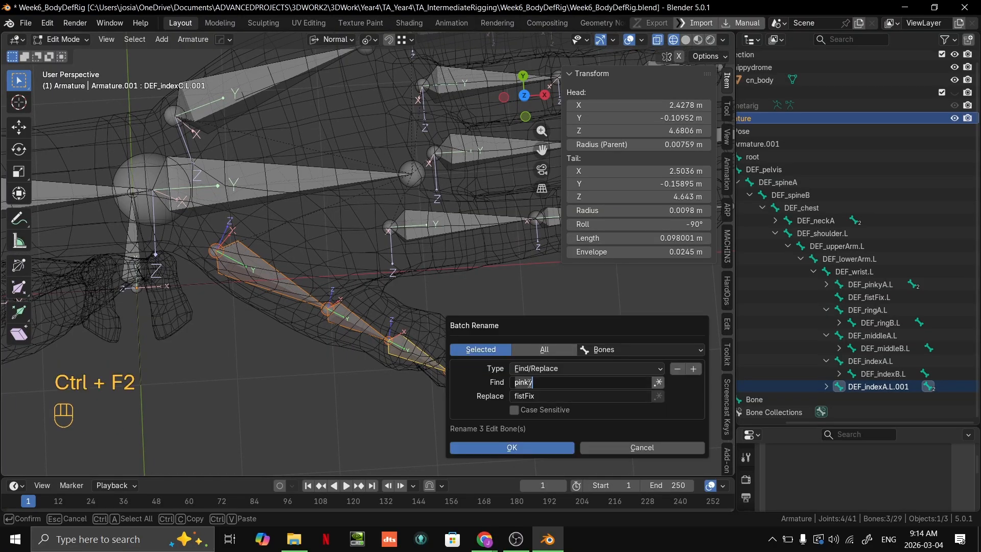
text(index)
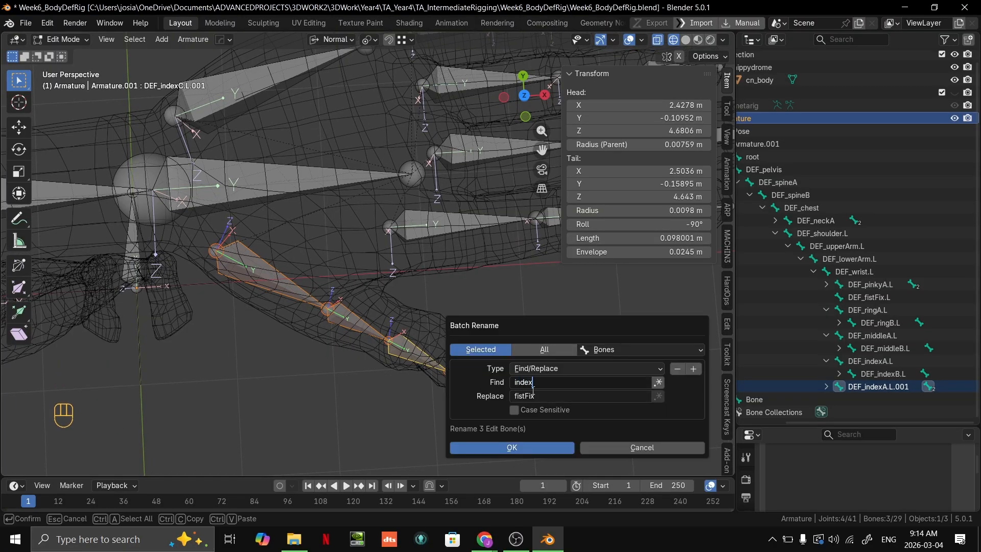
click(533, 396)
key(Return)
click(498, 448)
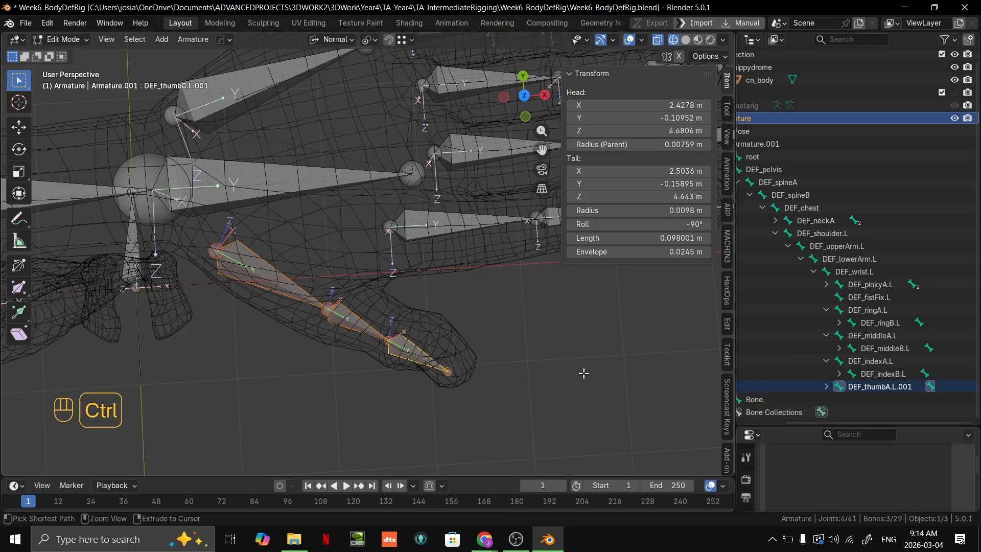
key(ctrl+z)
key(ctrl+shift+z)
Batch rename the selected thumb bones to remove the ".001" suffix.
key(ctrl+F2)
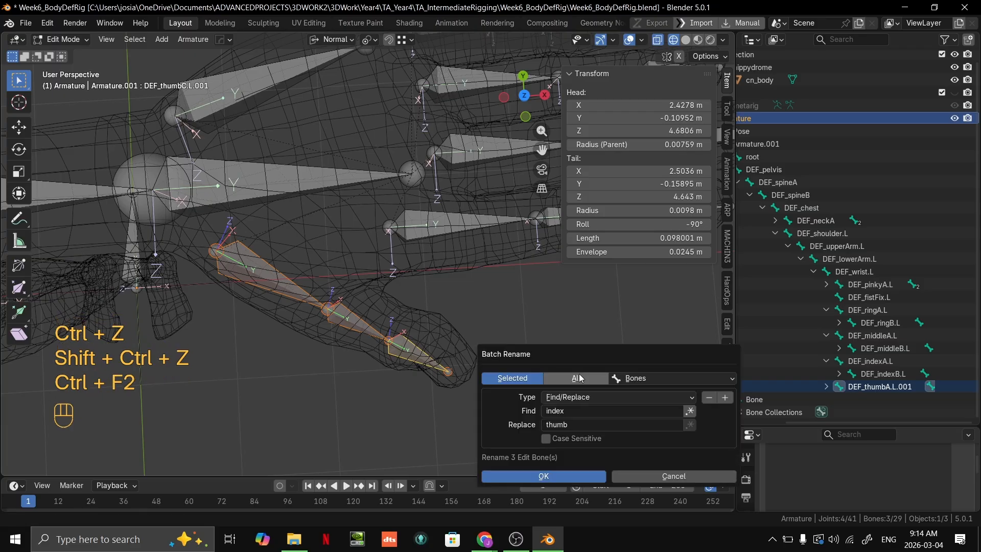
click(575, 413)
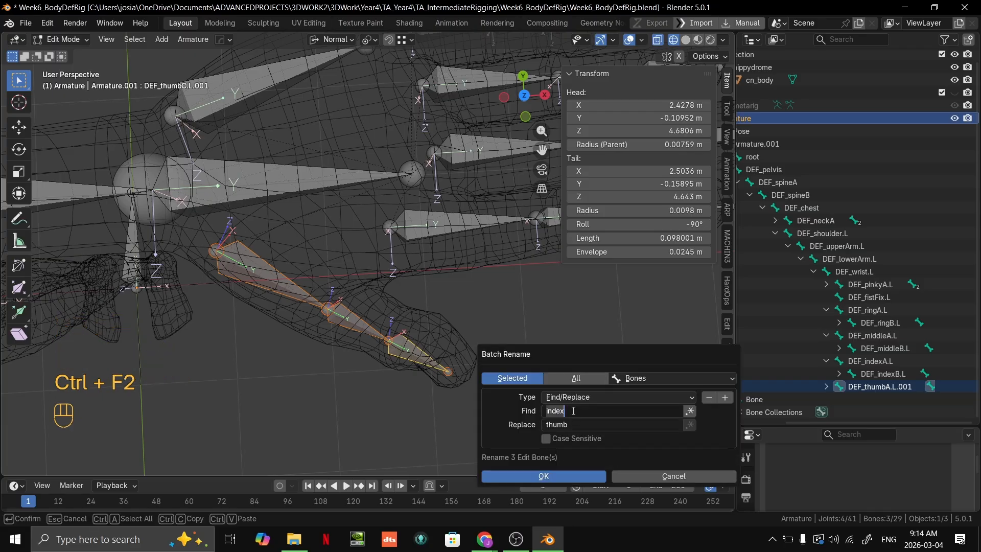
key(BackSpace)
key(Return)
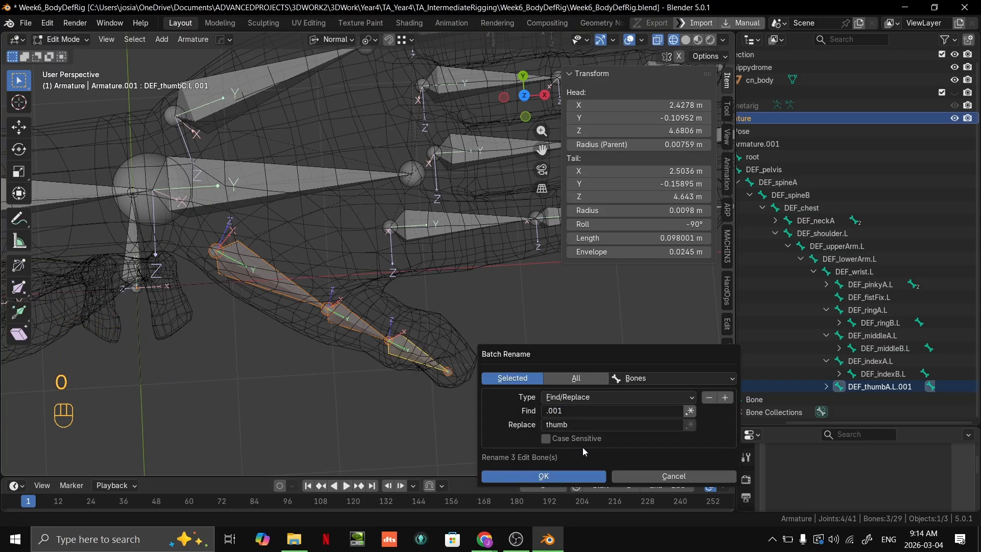
click(571, 424)
key(Return)
click(543, 476)
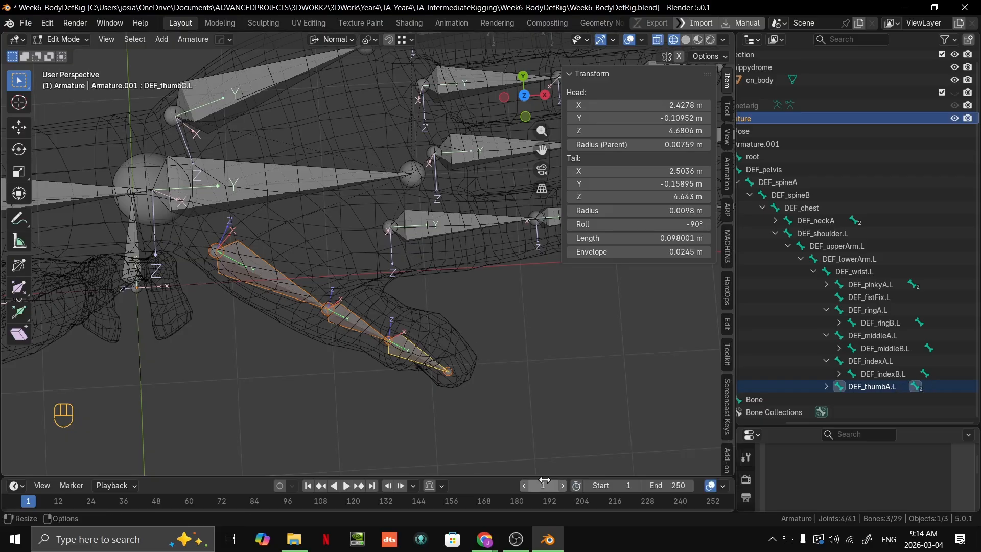
Expand the thumb chain in the Outliner down to its last bone to check the names.
middle_drag(769, 287, 771, 301)
click(828, 390)
middle_drag(828, 363, 771, 253)
click(845, 390)
scroll(851, 388, down, 2)
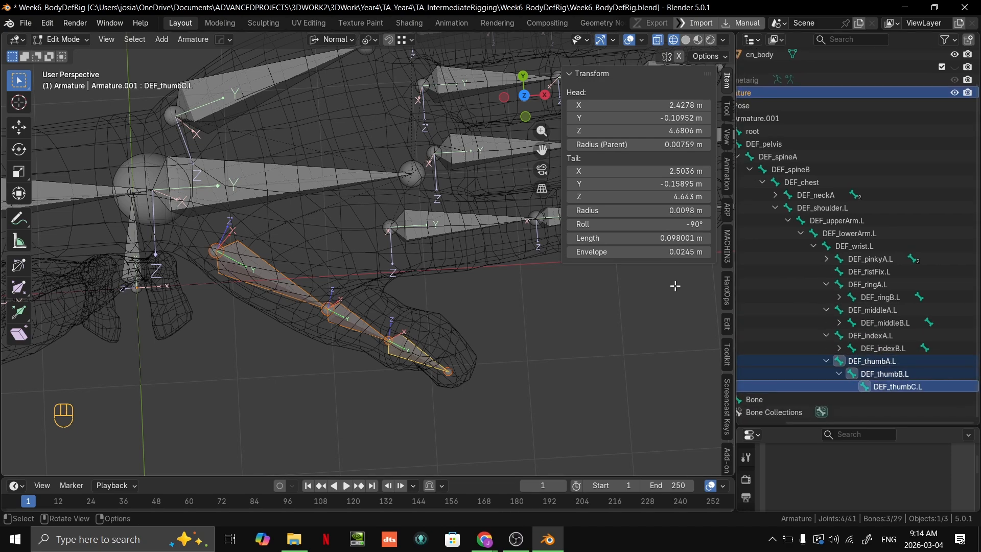
Select the unnamed bone at the hip and frame the hips and thighs in the front view.
key(KP_7)
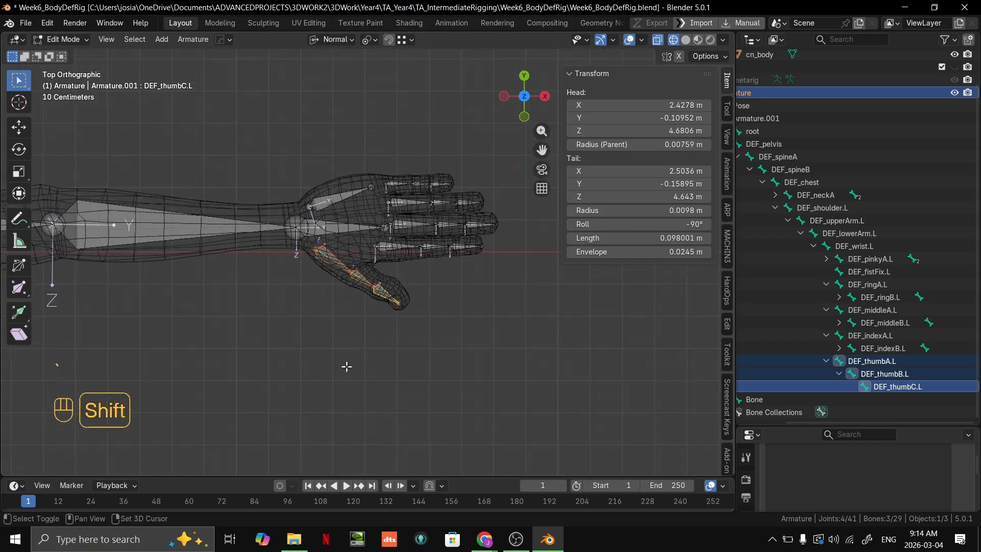
shift+middle_drag(347, 366, 429, 312)
scroll(302, 361, down, 4)
shift+middle_drag(217, 389, 412, 281)
middle_drag(412, 353, 412, 254)
shift+middle_drag(396, 327, 423, 131)
click(357, 216)
key(KP_1)
scroll(438, 309, down, 2)
shift+middle_drag(438, 311, 431, 244)
scroll(451, 309, up, 2)
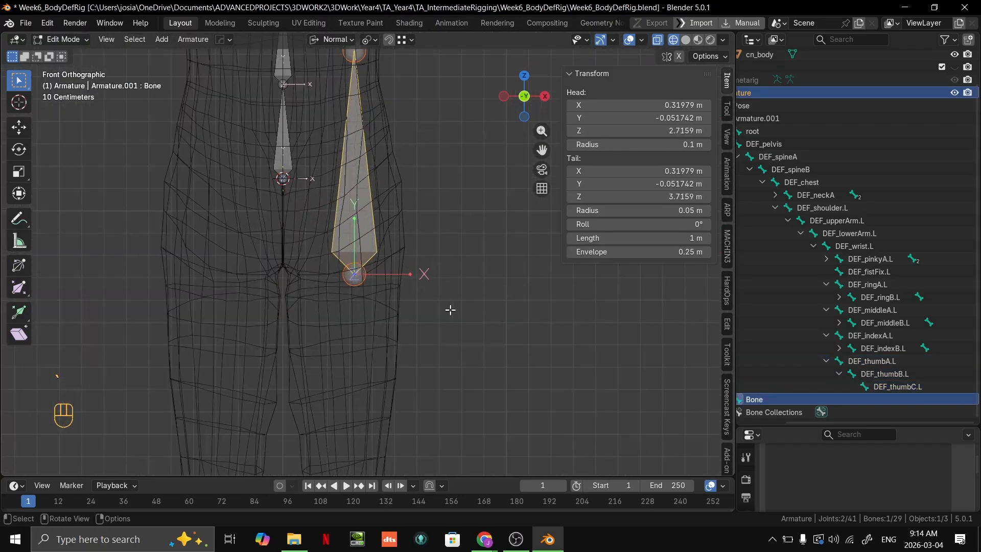
scroll(450, 310, up, 1)
key(r)
right_click(518, 283)
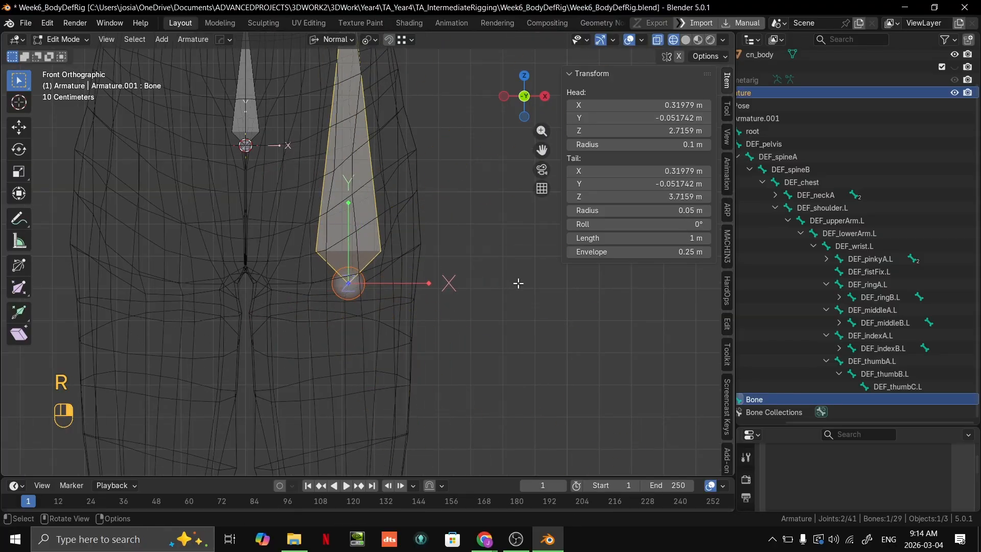
scroll(495, 292, down, 4)
scroll(462, 313, up, 3)
shift+middle_drag(474, 290, 494, 245)
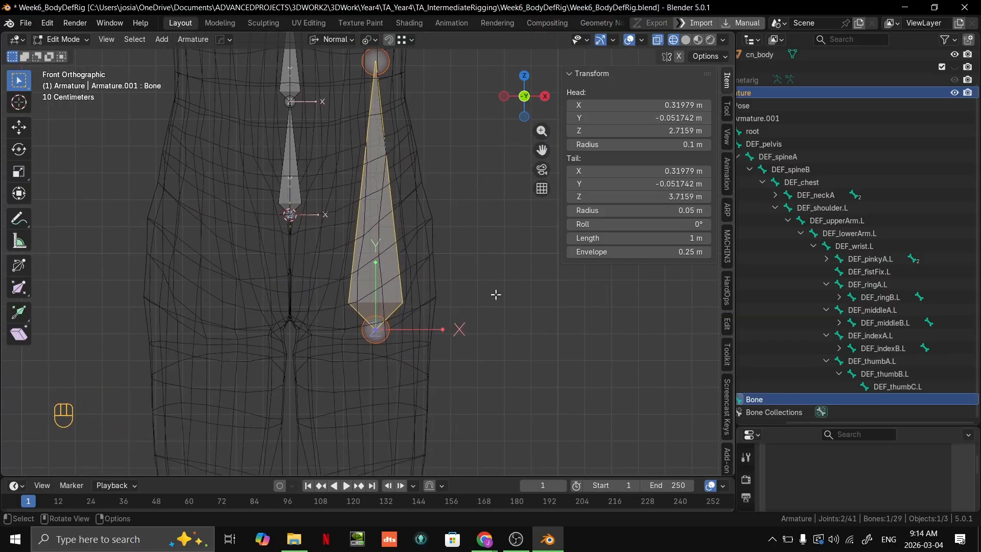
key(r)
text(r90)
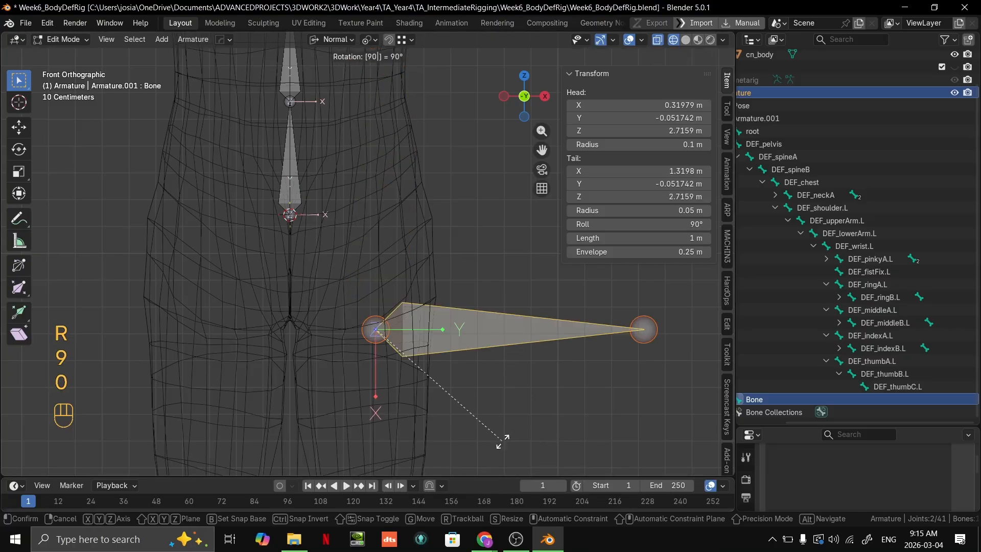
key(BackSpace)
key(BackSpace)
key(BackSpace)
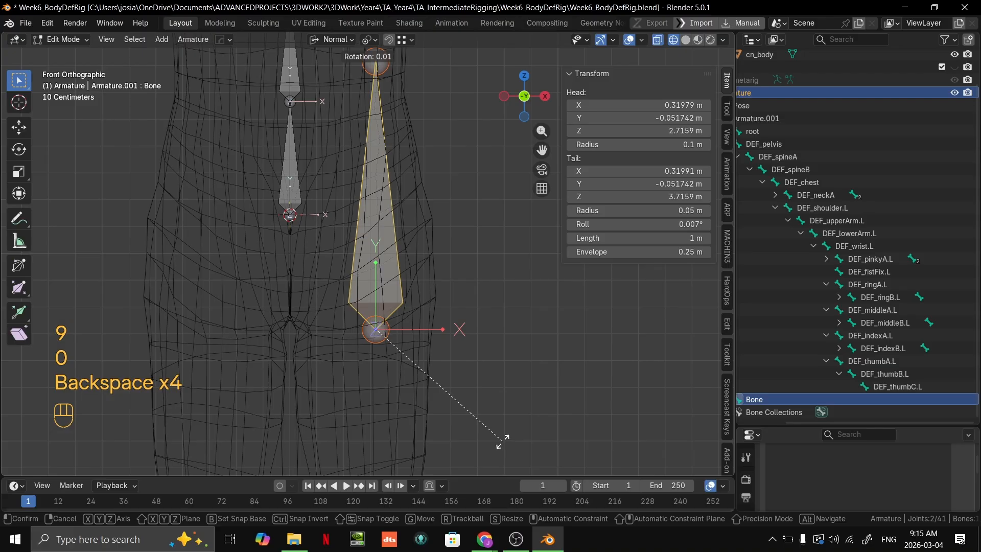
right_click(569, 388)
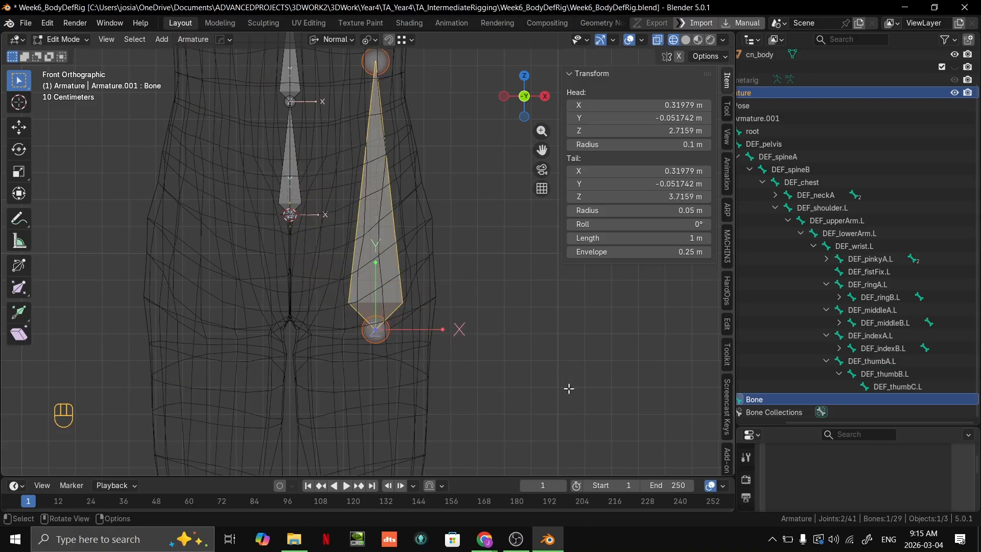
text(r1)
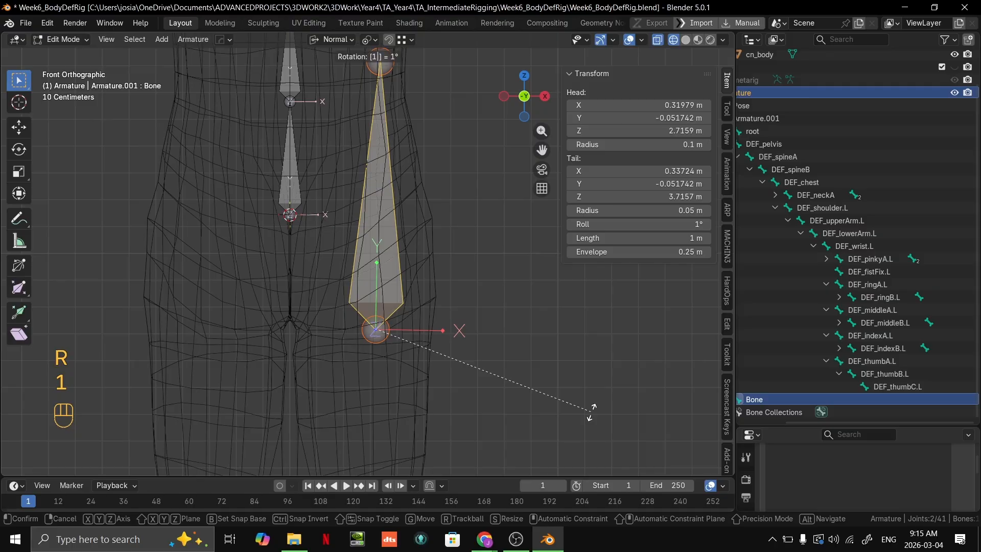
key(BackSpace)
key(BackSpace)
key(BackSpace)
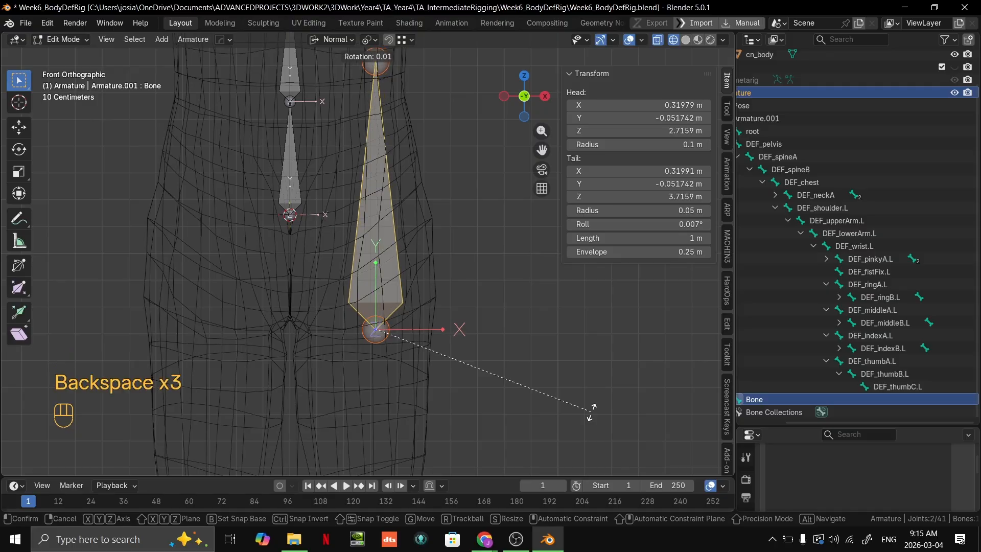
right_click(567, 412)
Try to rotate the unnamed hip bone 180° in the front view without an axis constraint, and undo the rotation.
scroll(477, 390, down, 2)
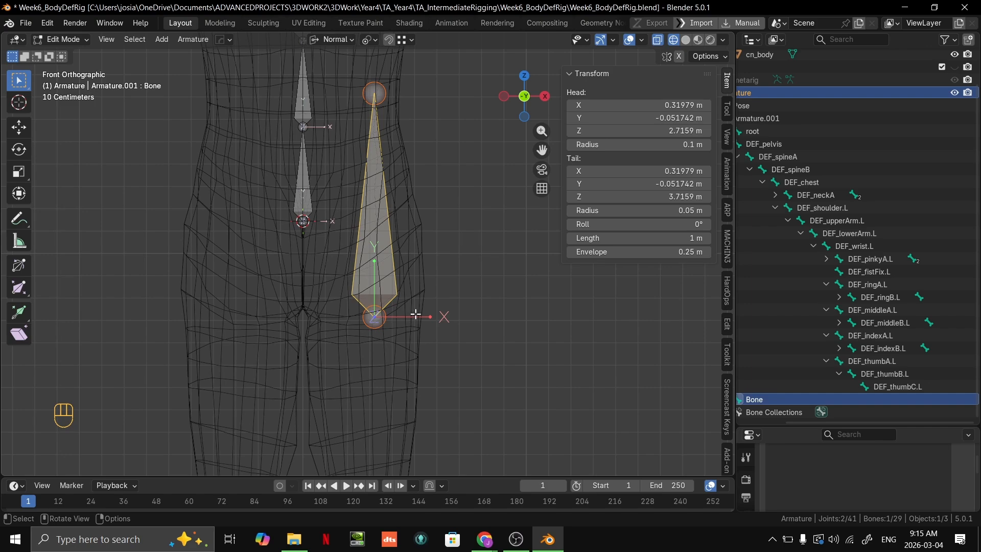
text(r180)
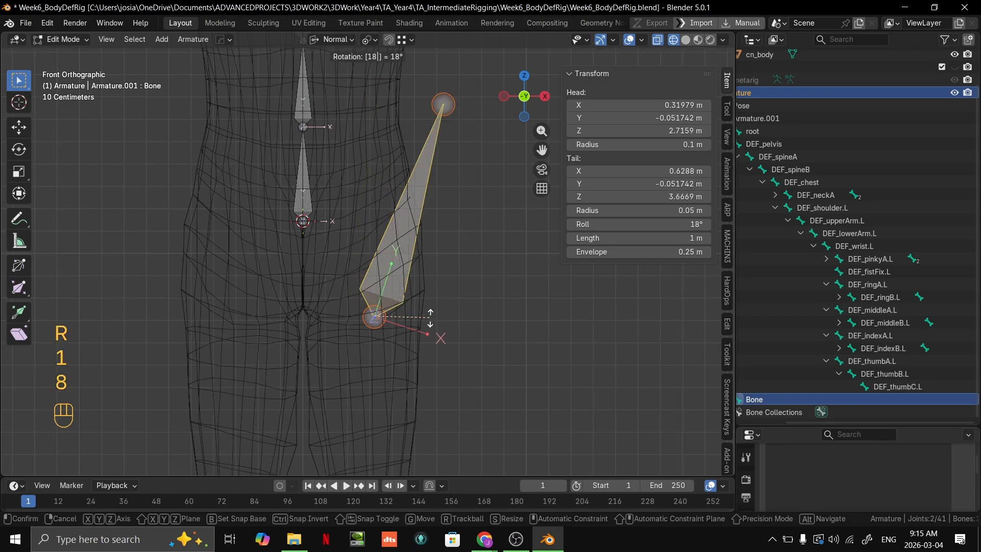
key(Return)
key(ctrl+z)
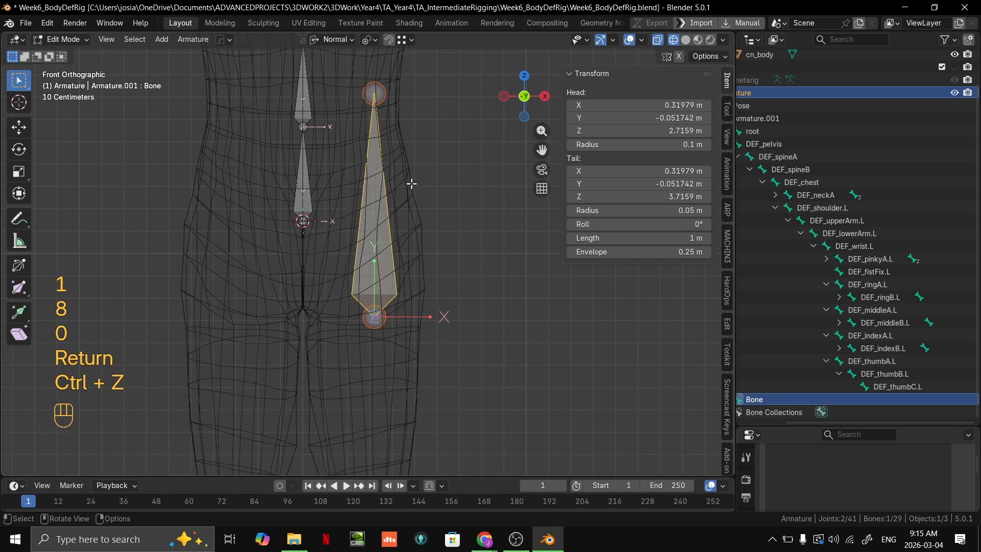
Rotate the unnamed hip bone 180° about the global Y axis so it points down the thigh.
key(r)
key(x)
key(x)
key(y)
key(y)
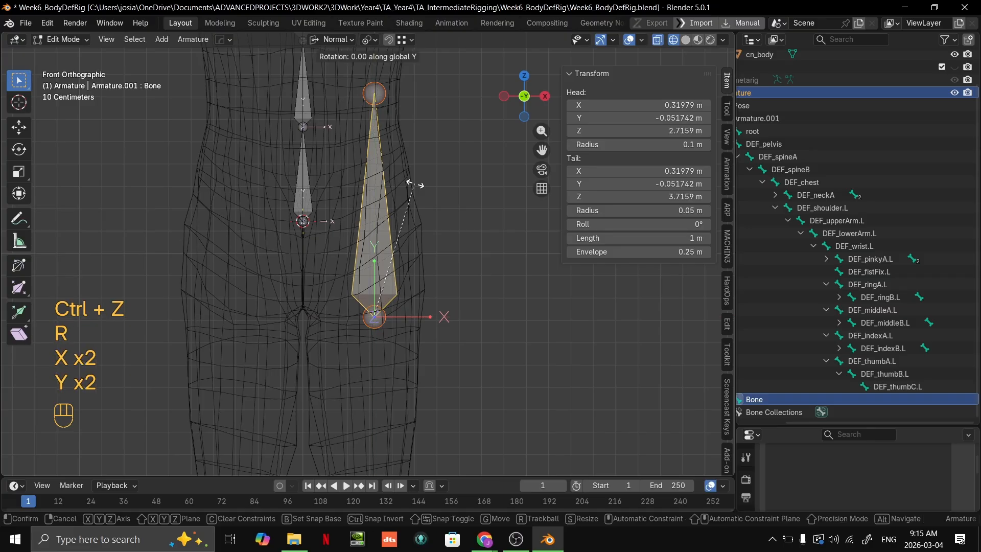
text(180)
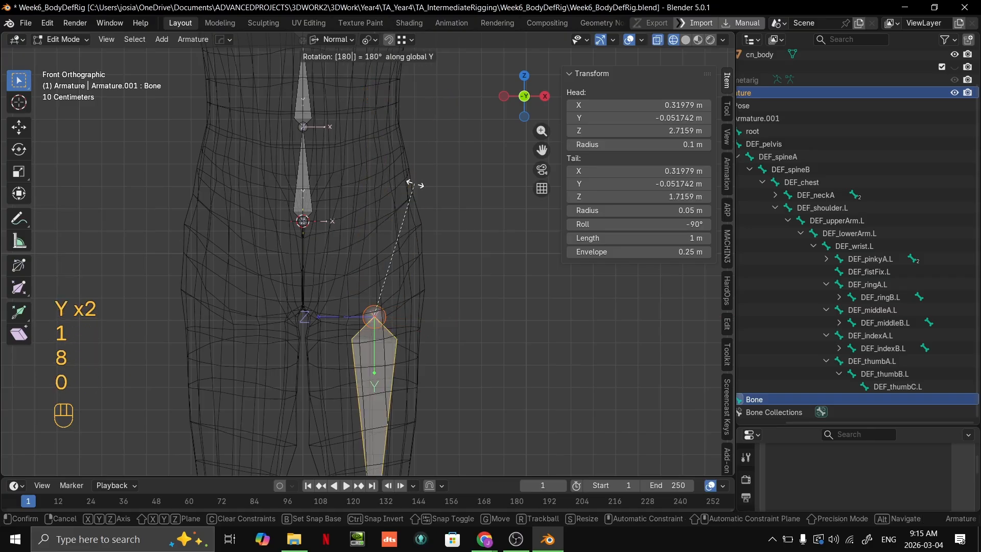
key(Return)
In the right side view, move the thigh bone about 0.18 m up and 0.024 m toward the front of the body.
scroll(435, 167, up, 2)
scroll(436, 168, up, 2)
key(grave)
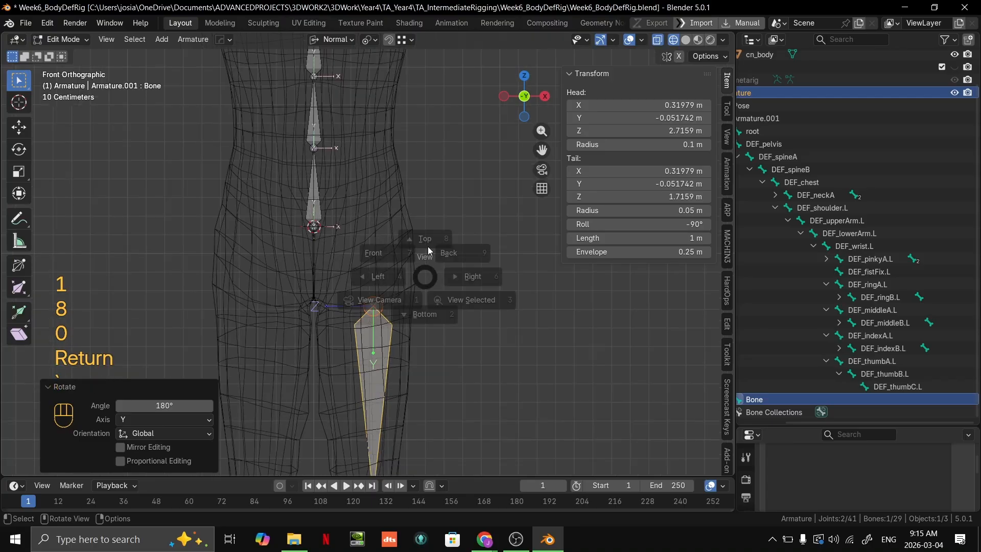
shift+middle_drag(453, 193, 458, 307)
middle_drag(458, 370, 435, 245)
mouse_move(435, 245)
shift+middle_down()
mouse_move(401, 240)
mouse_move(450, 255)
shift+middle_up()
key(grave)
shift+middle_drag(501, 288, 401, 253)
scroll(378, 258, down, 2)
key(g)
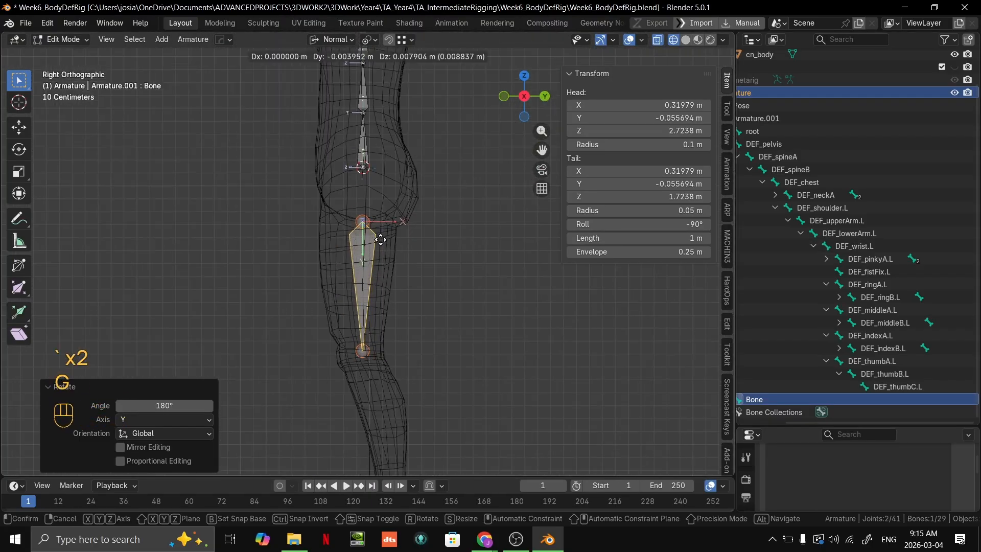
click(377, 217)
Return to the front view and display the body in solid shading with X-ray on around the hips.
middle_drag(376, 216, 515, 224)
key(grave)
click(437, 143)
shift+middle_drag(397, 190, 531, 235)
key(alt+z)
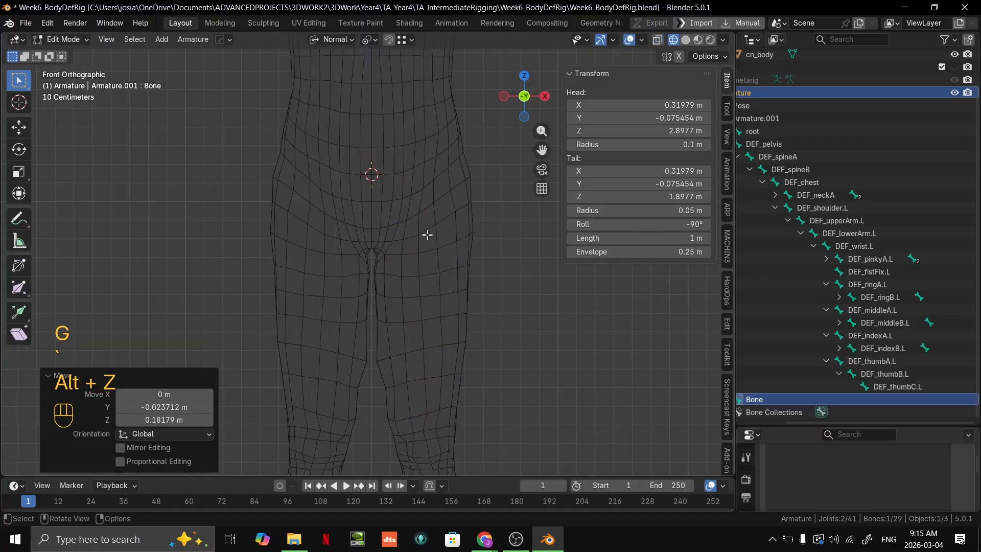
shift+middle_drag(557, 90, 587, 78)
click(658, 40)
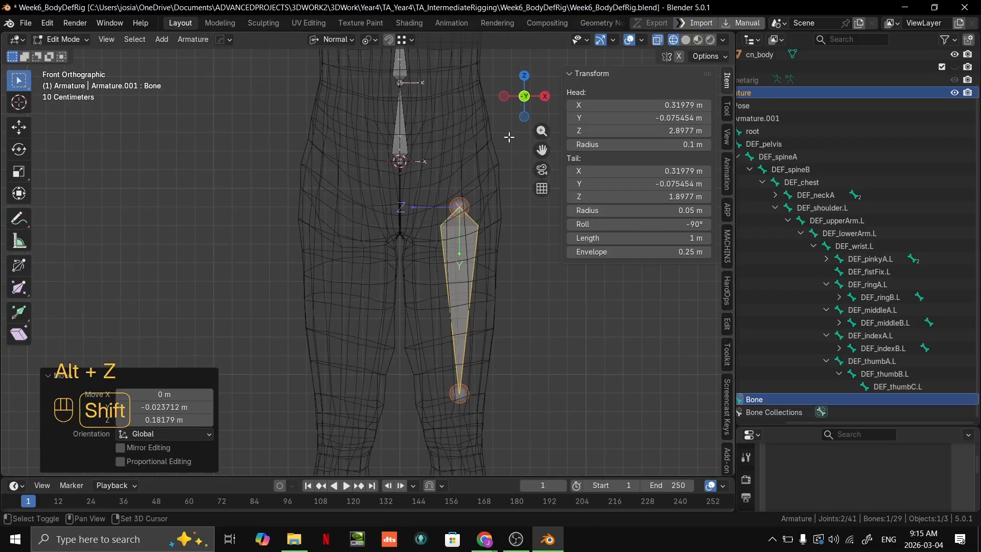
shift+middle_drag(508, 136, 473, 137)
click(687, 40)
scroll(480, 175, up, 2)
shift+middle_drag(480, 175, 409, 246)
scroll(377, 247, up, 2)
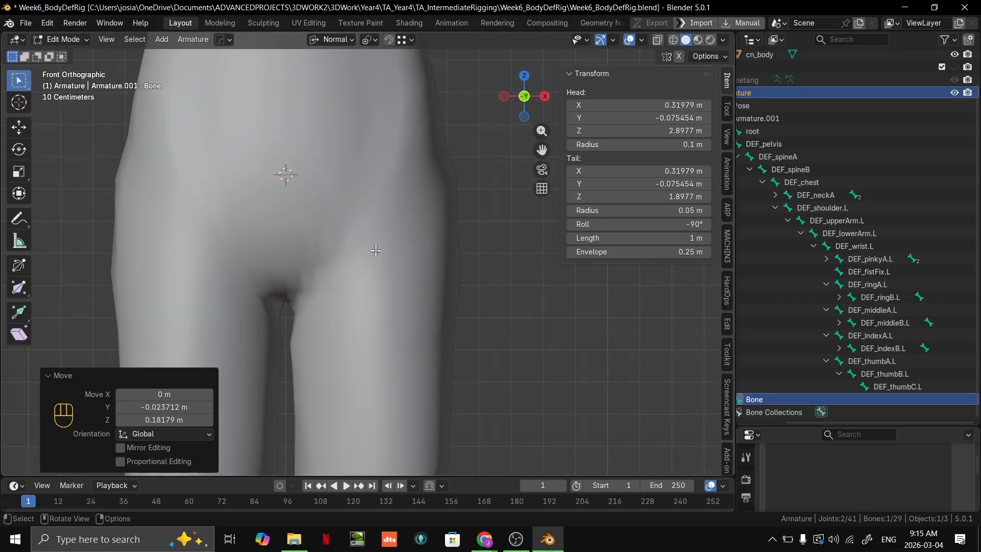
key(alt+z)
Move the whole thigh bone about 0.05 m inward and 0.11 m up, placing its head at the hip joint.
key(g)
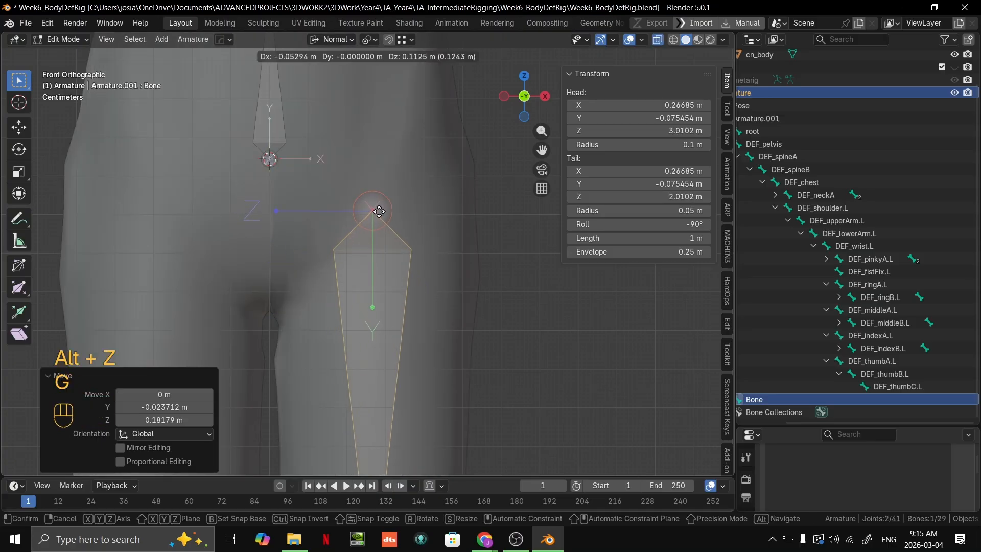
click(368, 214)
shift+middle_drag(382, 218, 428, 225)
scroll(372, 274, down, 3)
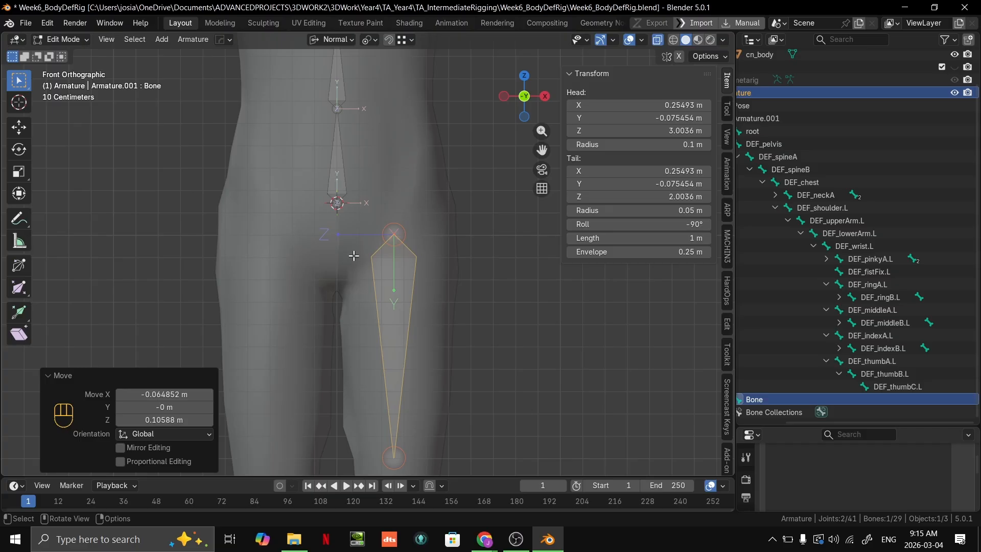
key(g)
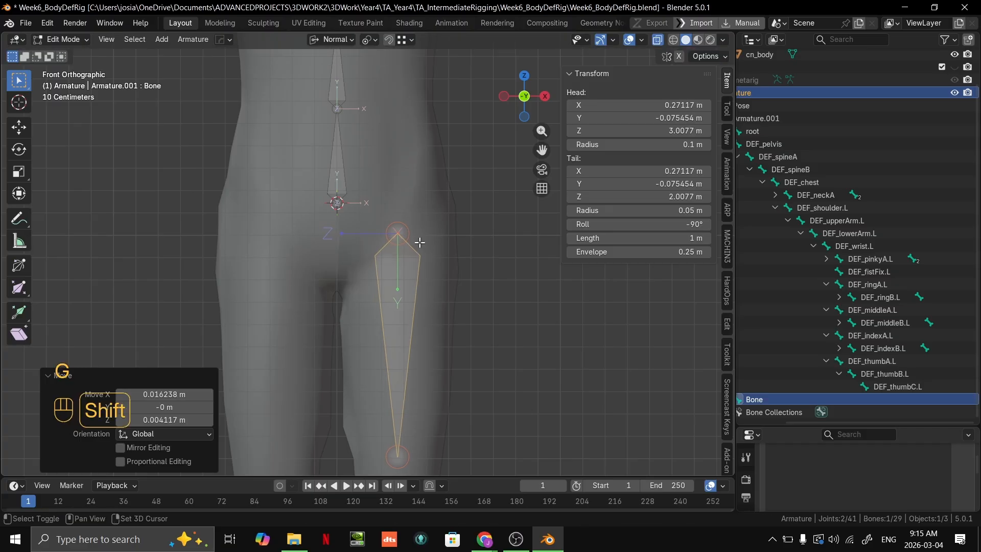
click(416, 241)
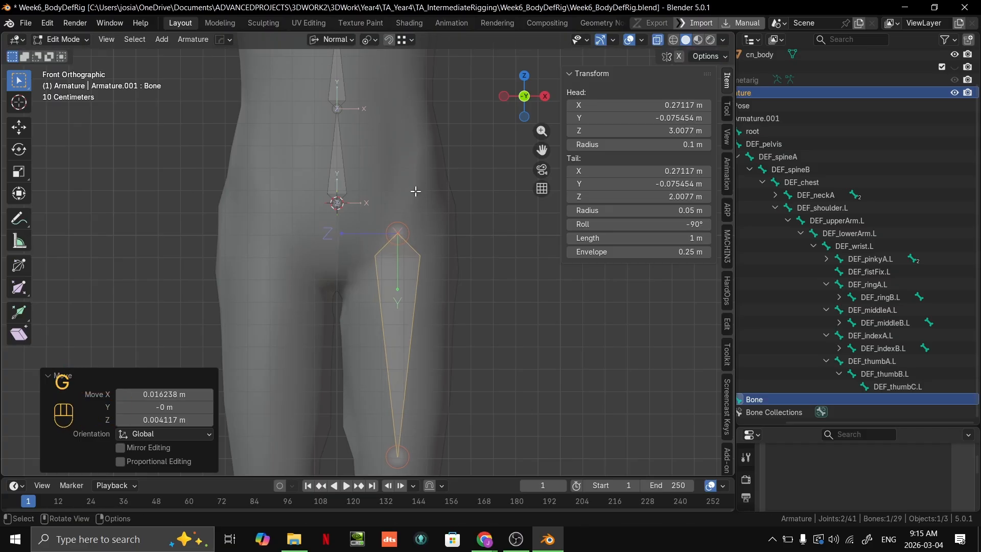
Annotate the hip with a horizontal line at crotch height and a diagonal groin line, and check the bone from the side.
click(19, 219)
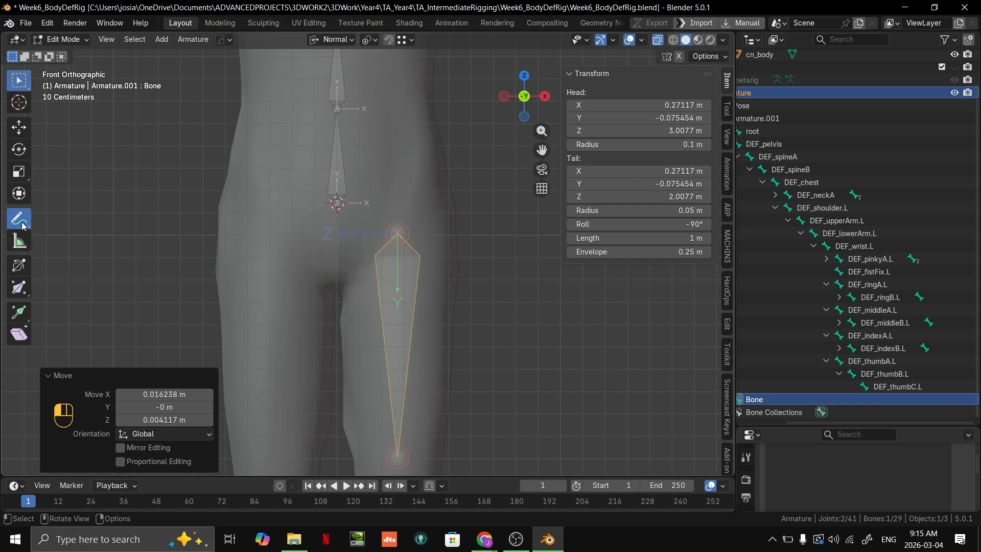
mouse_move(351, 277)
mouse_down()
mouse_move(364, 276)
mouse_move(470, 131)
mouse_up()
scroll(380, 246, up, 2)
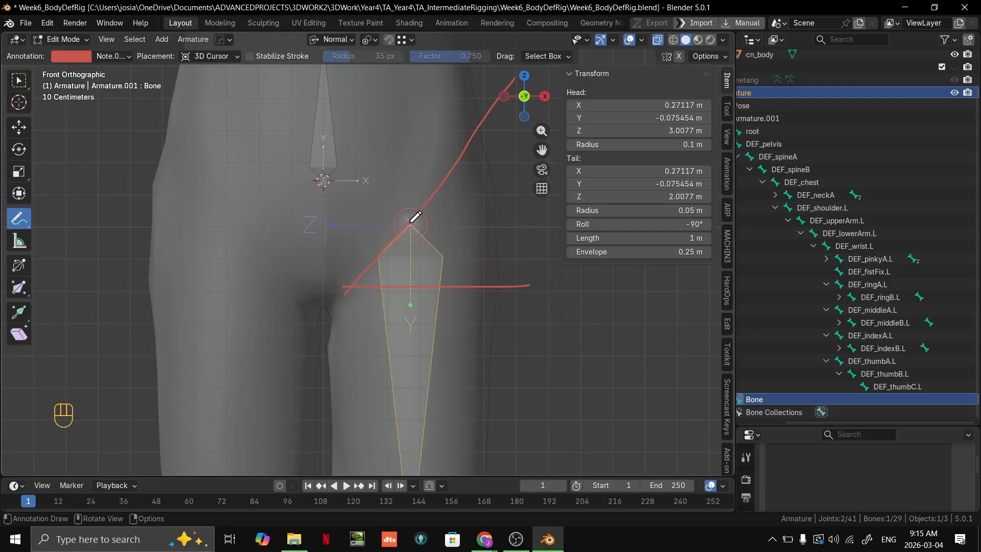
mouse_move(420, 216)
middle_down()
mouse_move(427, 210)
mouse_move(377, 226)
middle_up()
key(grave)
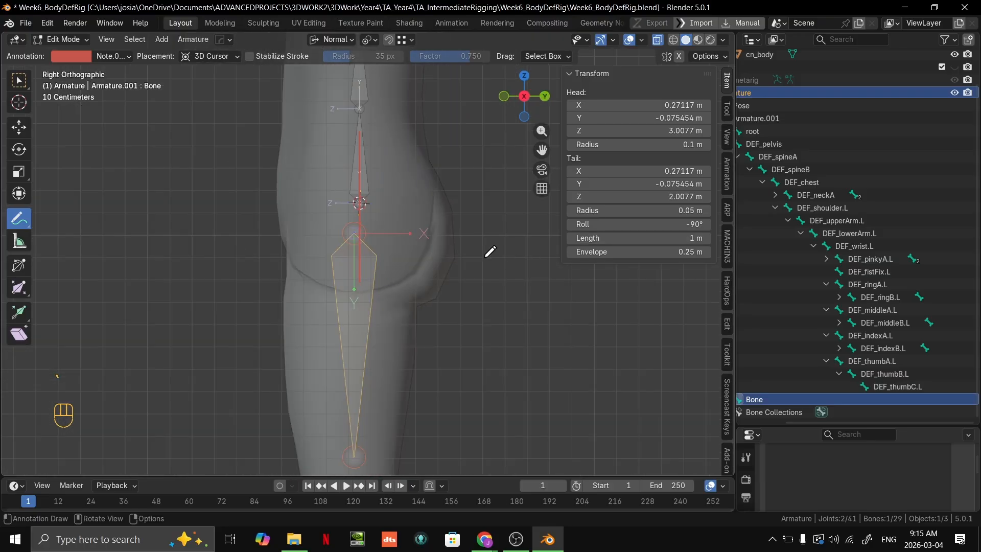
middle_drag(462, 235, 473, 267)
key(grave)
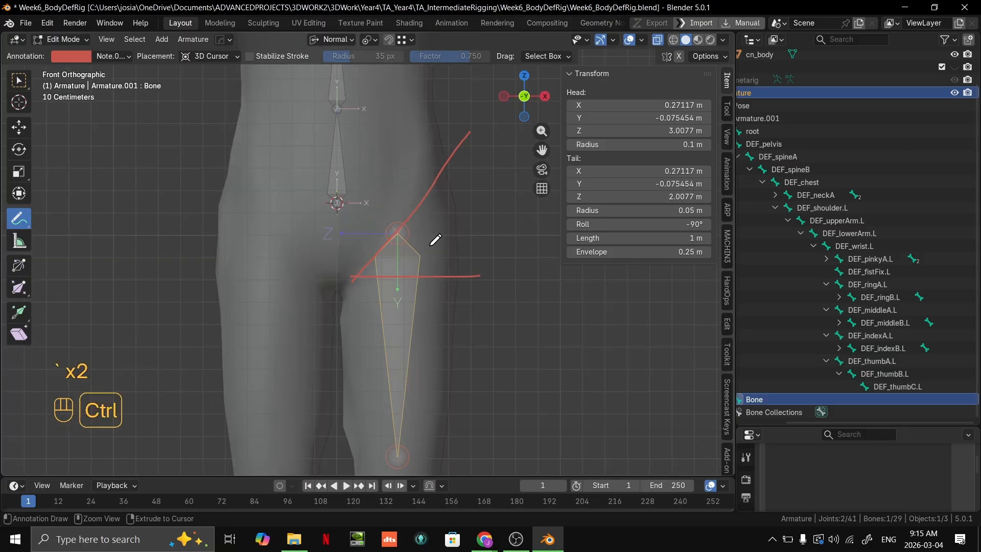
Undo the last edits including the thigh bone move, and redo them.
key(ctrl+z)
key(ctrl+z)
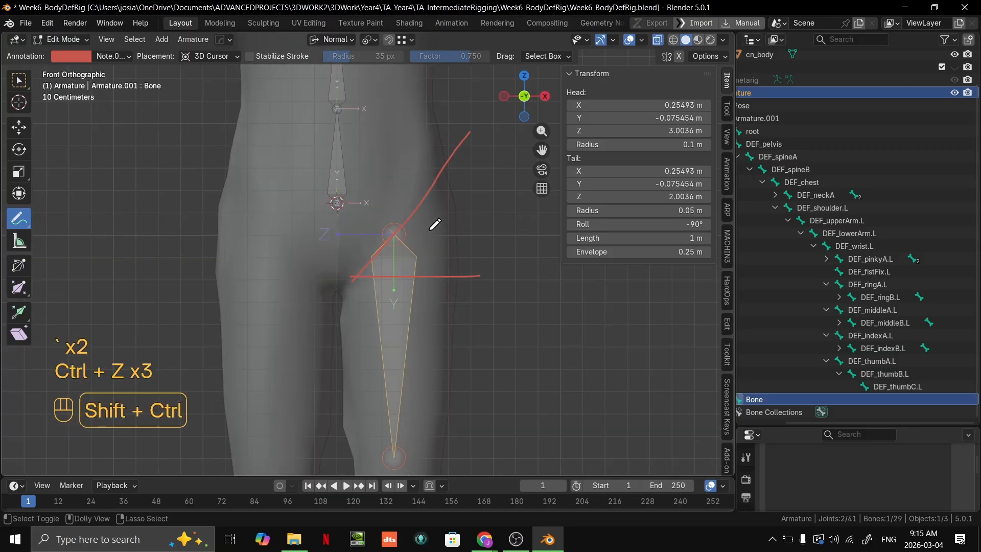
key(ctrl+shift+z)
key(ctrl+shift+z)
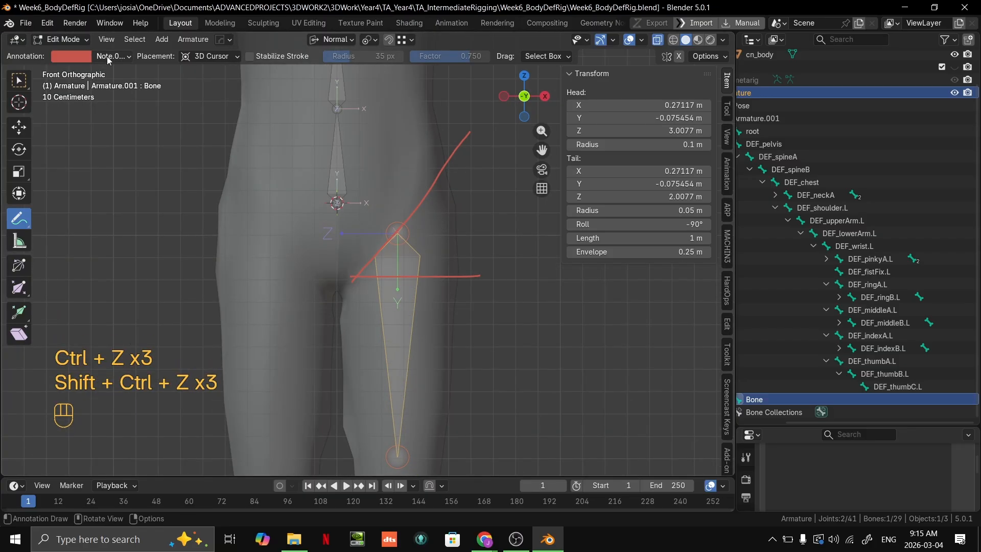
Hide the Note.001 annotation layer and switch back to the selection tool.
click(19, 81)
click(12, 223)
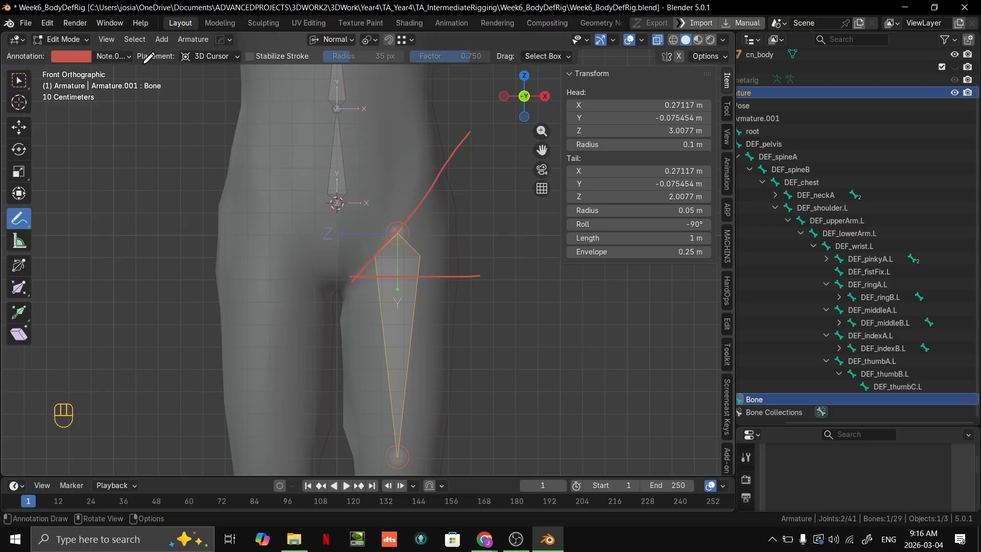
click(113, 56)
click(170, 101)
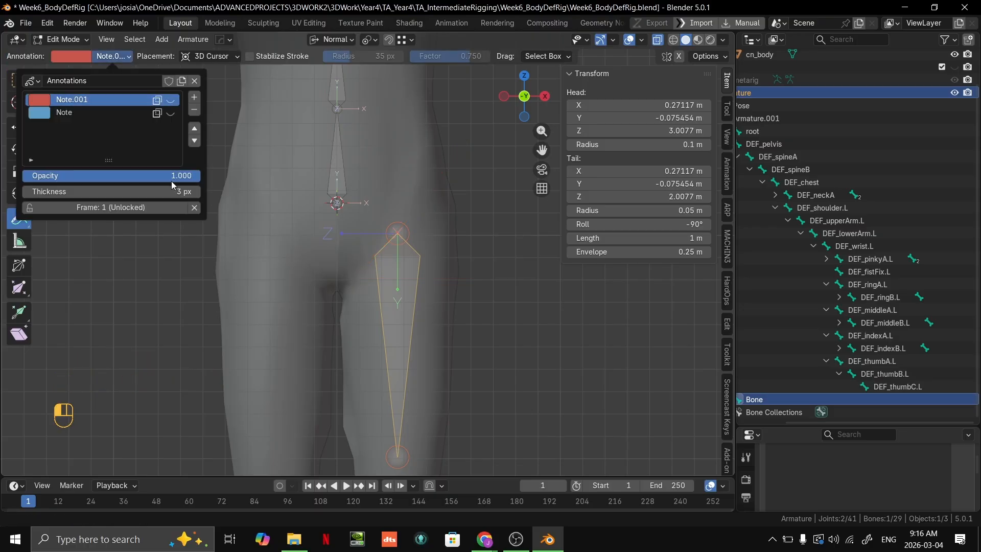
click(12, 85)
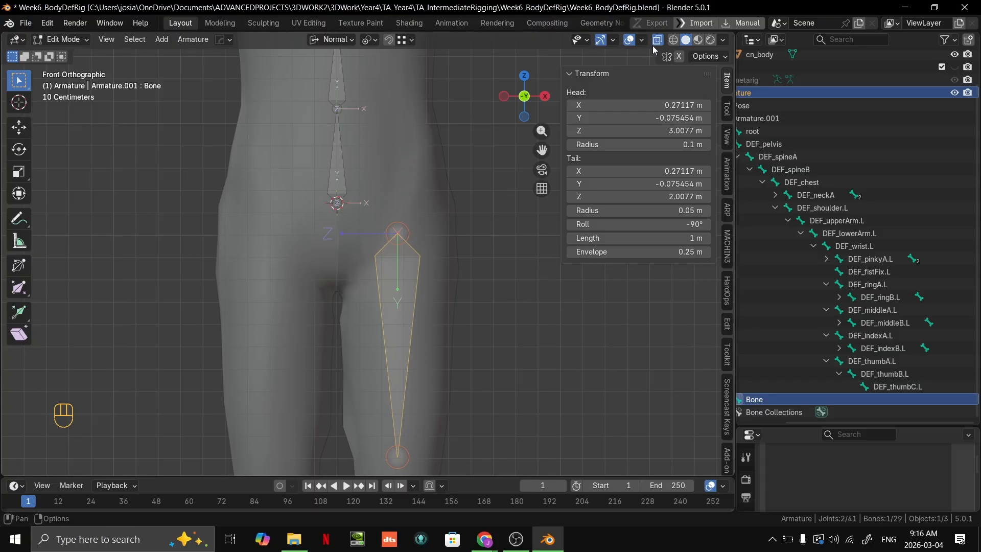
Switch the viewport to wireframe shading and frame the thigh bone down to its lower end in the front view.
click(674, 40)
shift+middle_drag(481, 326, 488, 285)
middle_drag(471, 310, 474, 371)
key(grave)
Move the thigh bone's tail about 0.36 m down along the global Z axis to the knee.
key(grave)
shift+middle_drag(464, 301, 450, 245)
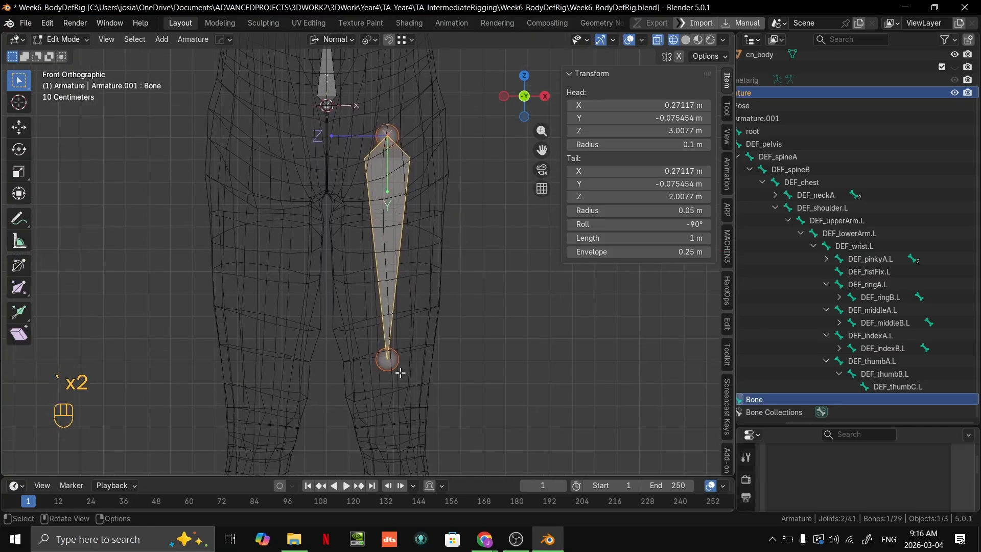
click(389, 364)
key(grave)
shift+middle_drag(424, 360, 416, 253)
key(g)
key(z)
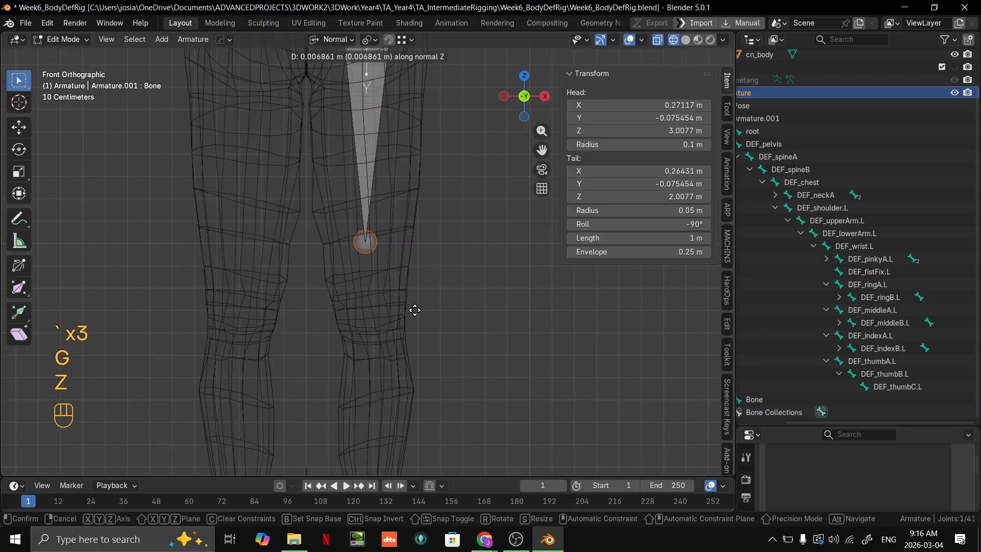
key(g)
key(z)
key(z)
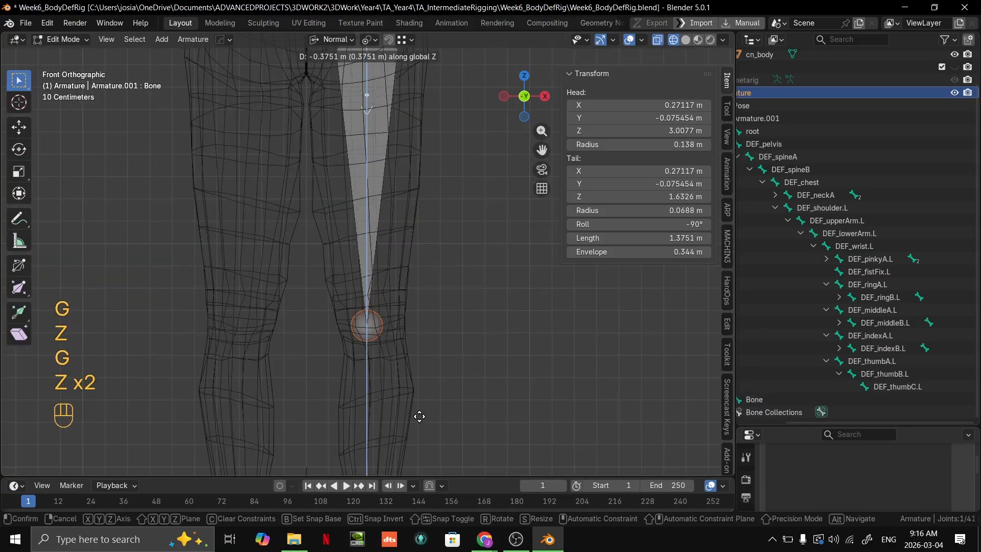
click(429, 409)
Extrude a shin bone about 1.3 m long from the knee down to the ankle in the right side view.
middle_drag(430, 409, 576, 300)
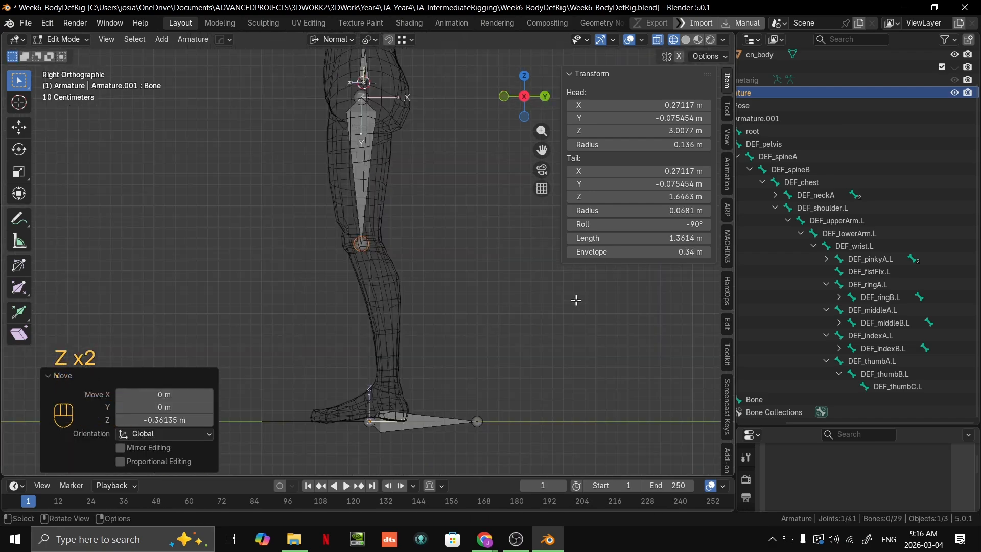
scroll(502, 310, up, 1)
shift+middle_drag(419, 316, 413, 278)
key(e)
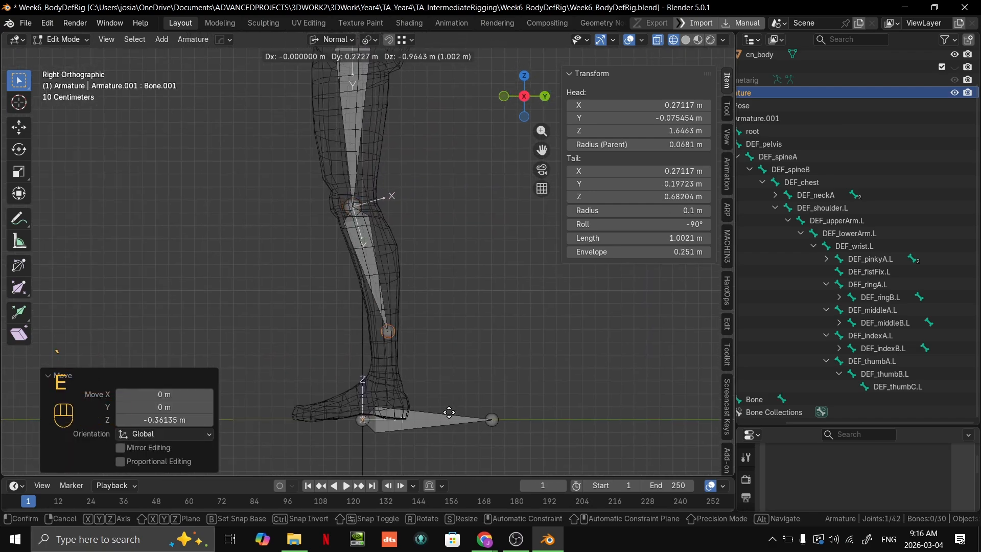
click(443, 452)
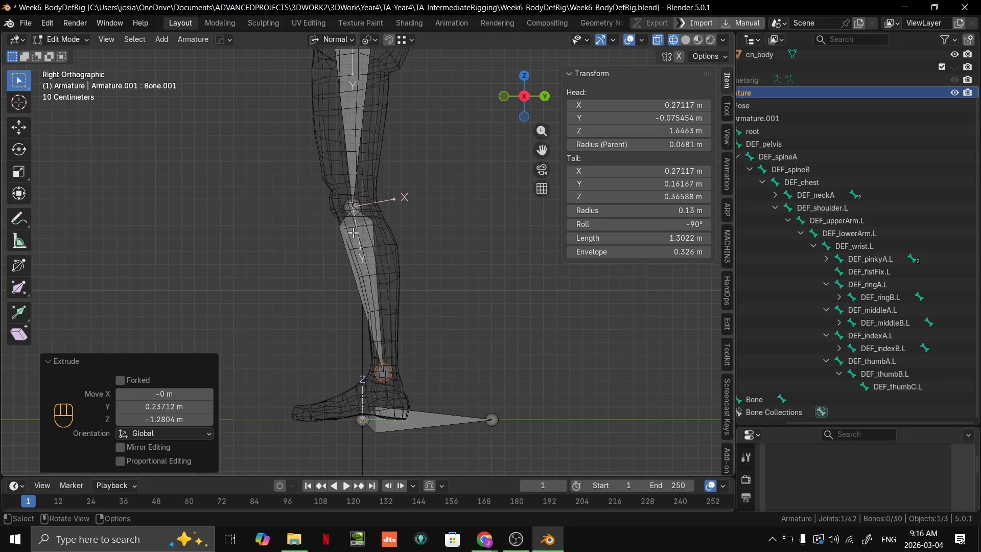
Adjust the shin bone's tail in the side view so that it sits inside the ankle.
scroll(389, 349, down, 2)
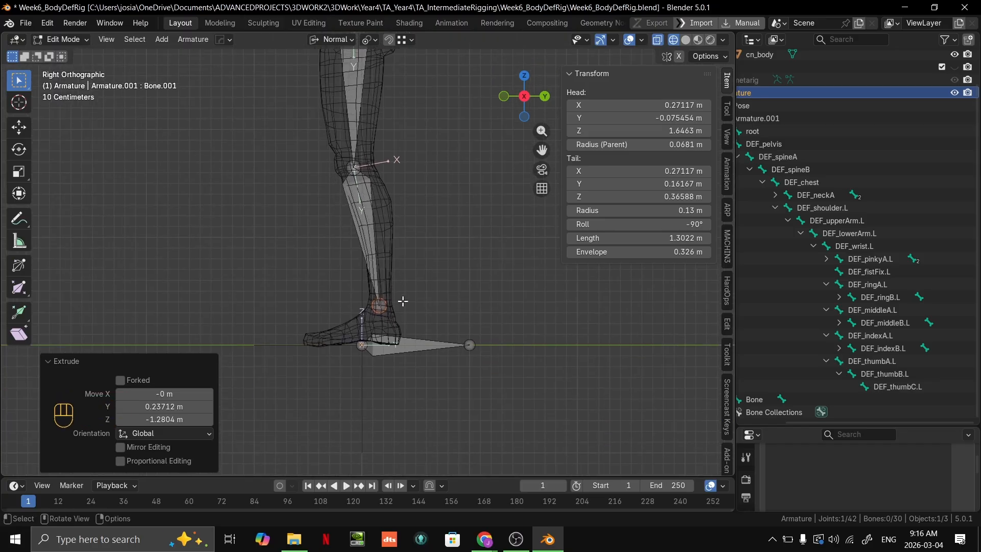
shift+middle_drag(412, 377, 408, 404)
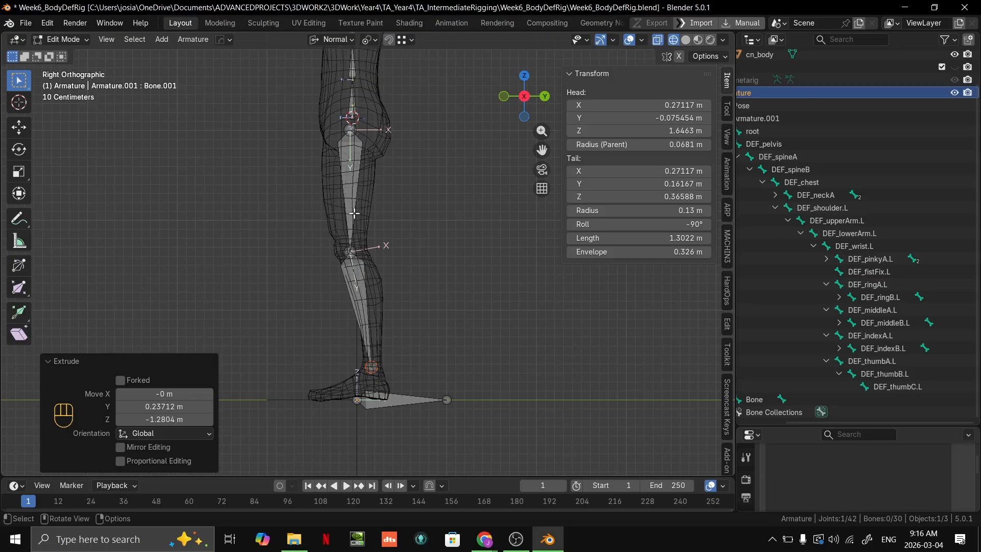
scroll(354, 239, up, 1)
shift+middle_drag(354, 242, 355, 190)
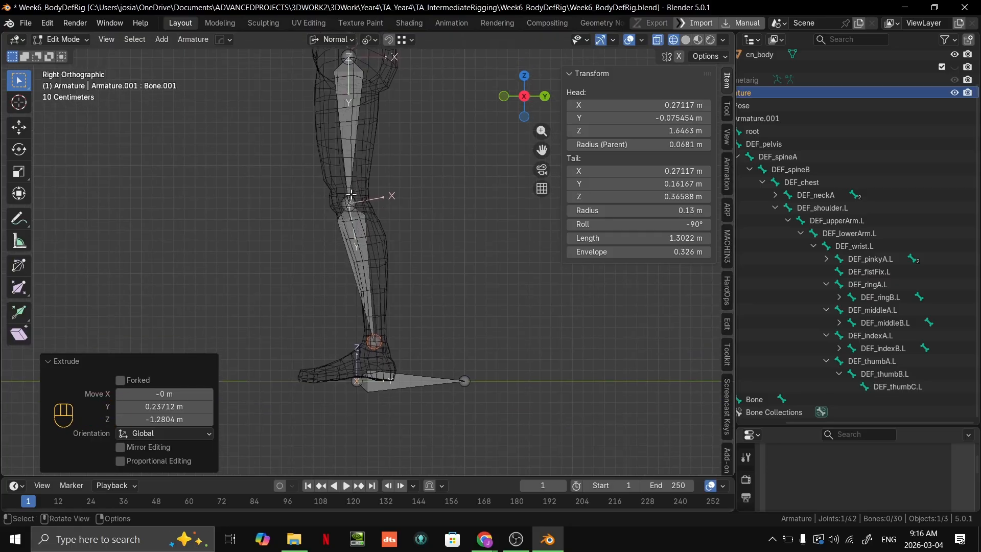
scroll(351, 195, up, 5)
scroll(328, 233, down, 4)
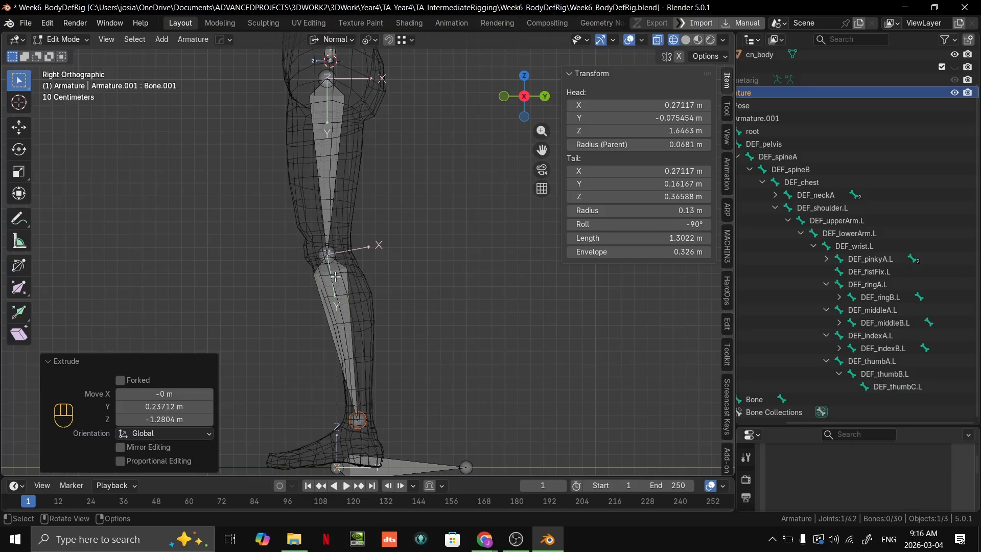
shift+middle_drag(411, 319, 419, 268)
scroll(394, 351, up, 1)
shift+middle_drag(377, 371, 402, 388)
scroll(400, 387, up, 2)
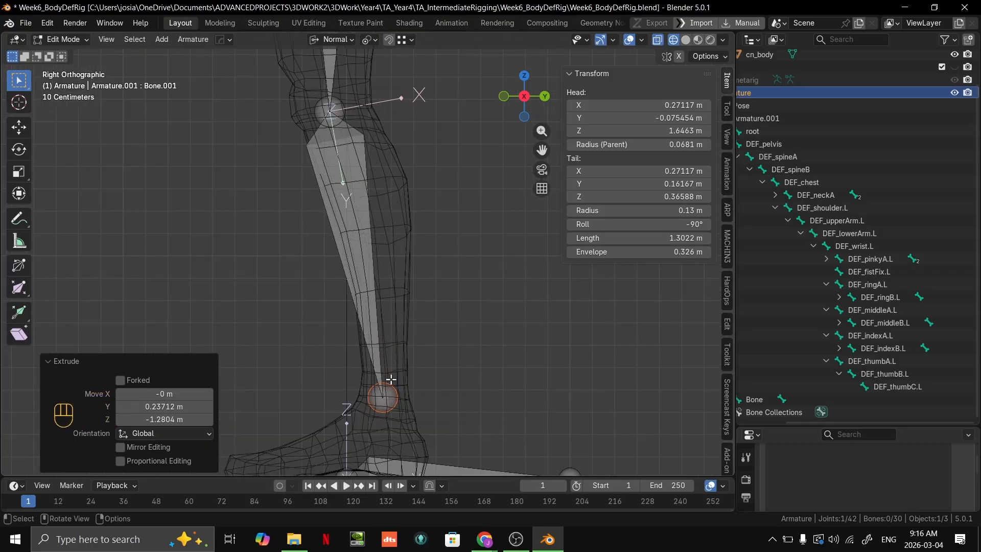
key(g)
click(392, 376)
scroll(397, 358, down, 1)
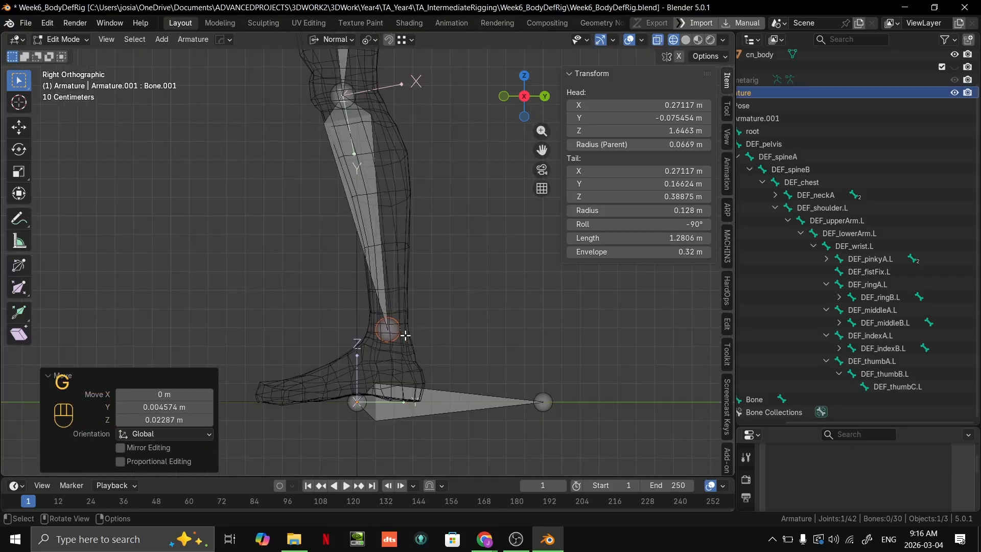
key(g)
click(409, 342)
Move the knee joint about 0.031 m up along the global Z axis.
shift+middle_drag(402, 250, 417, 378)
click(360, 231)
key(g)
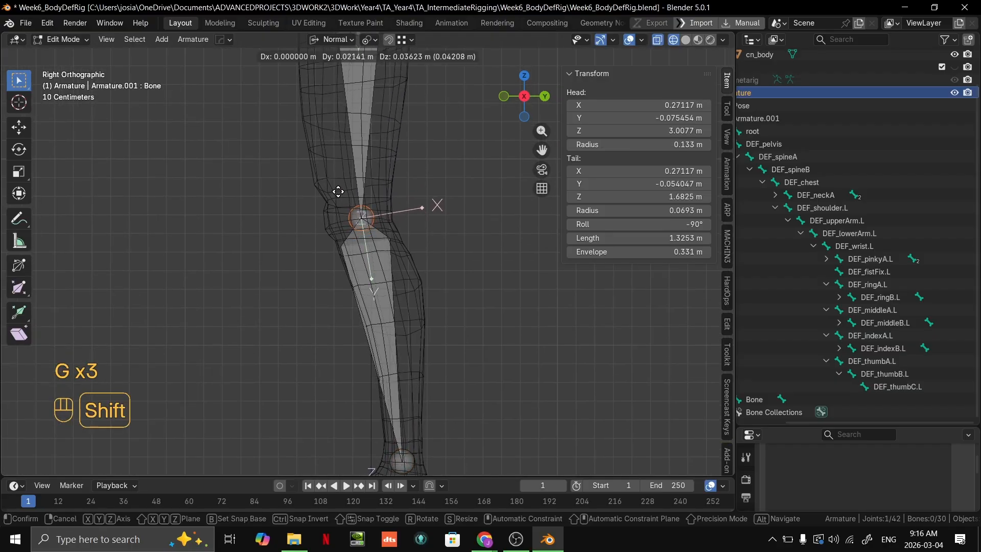
right_click(338, 194)
scroll(378, 212, down, 1)
shift+middle_drag(390, 217, 399, 312)
key(g)
key(z)
key(z)
key(shift)
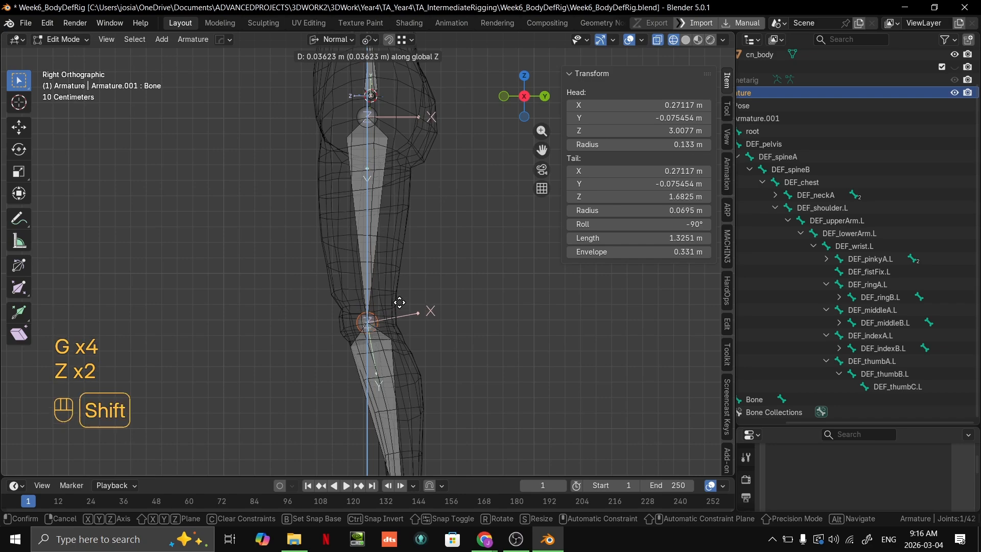
click(400, 311)
Check the leg bones from the front and side, and nudge the shin bone's tail slightly up and back at the ankle.
shift+middle_drag(375, 221, 372, 235)
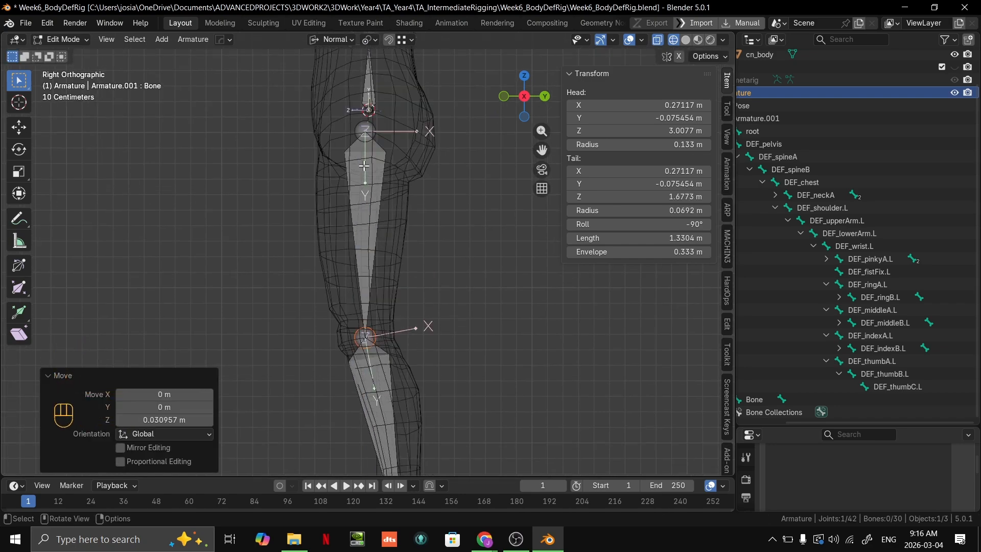
scroll(419, 256, down, 4)
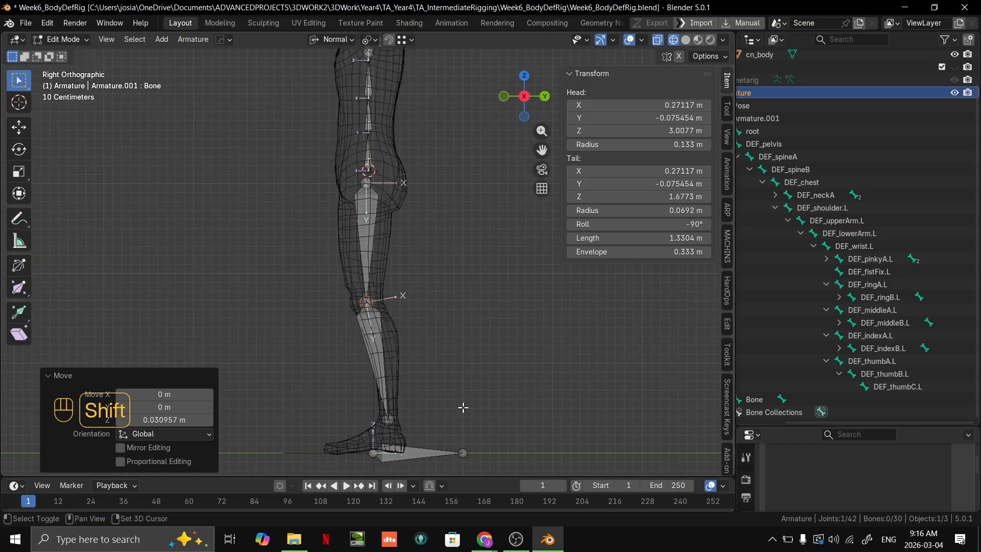
shift+middle_drag(462, 407, 453, 290)
scroll(438, 256, up, 5)
shift+middle_drag(412, 256, 475, 287)
key(grave)
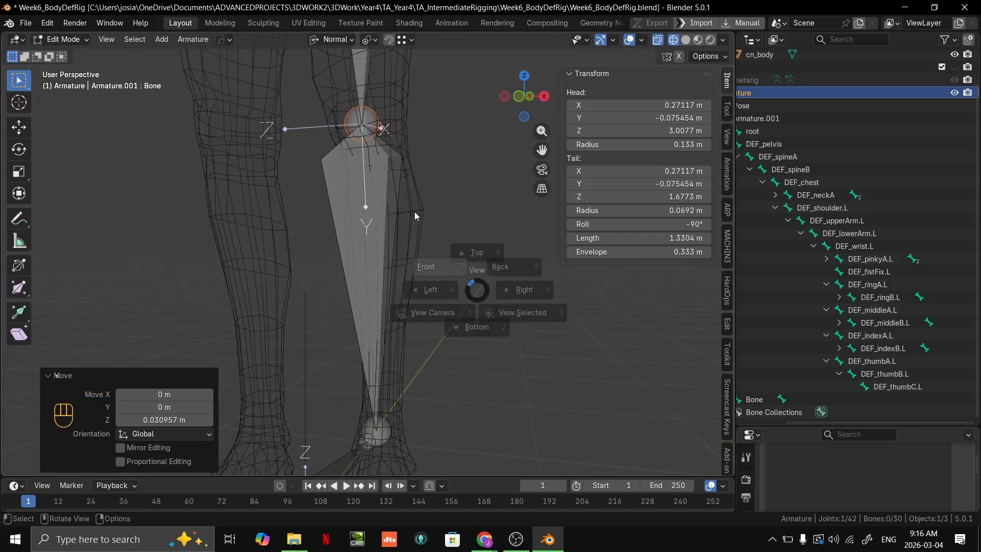
click(456, 274)
key(grave)
click(481, 276)
shift+middle_drag(366, 327, 375, 515)
shift+scroll(434, 278, down, 8)
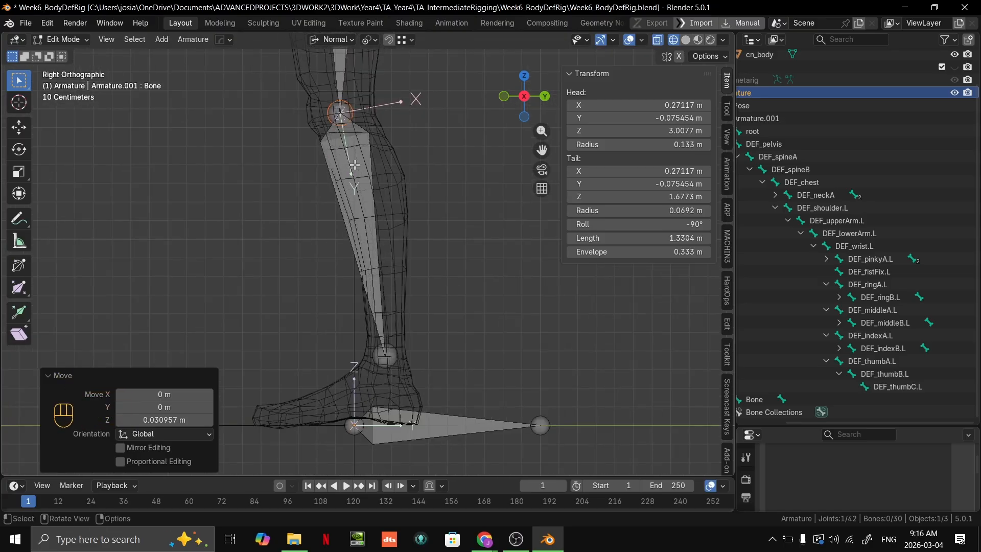
click(396, 351)
key(g)
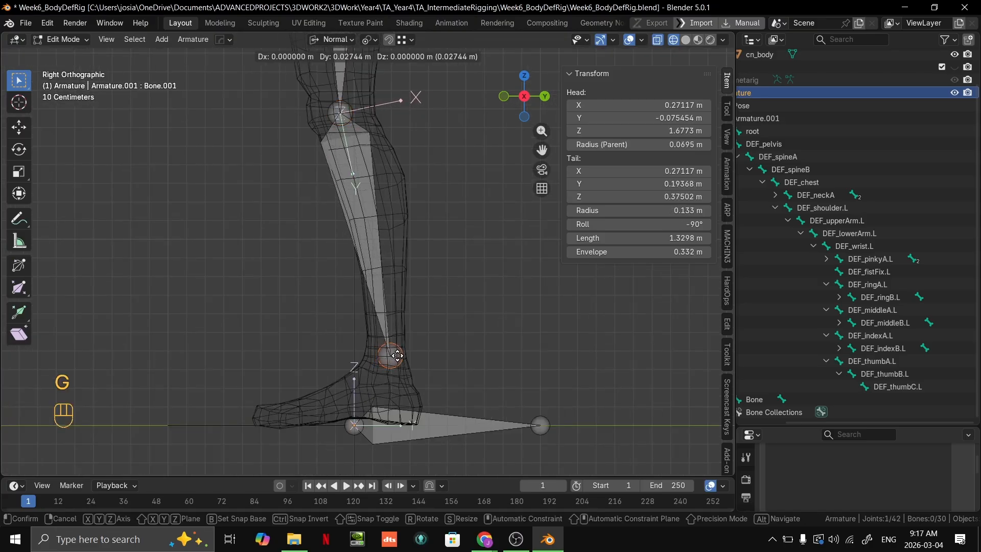
click(346, 330)
Select the thigh bone and switch to the tutorial slides to review how leg bones fit into the bone hierarchy.
middle_drag(434, 322, 439, 364)
click(755, 399)
key(alt+Tab)
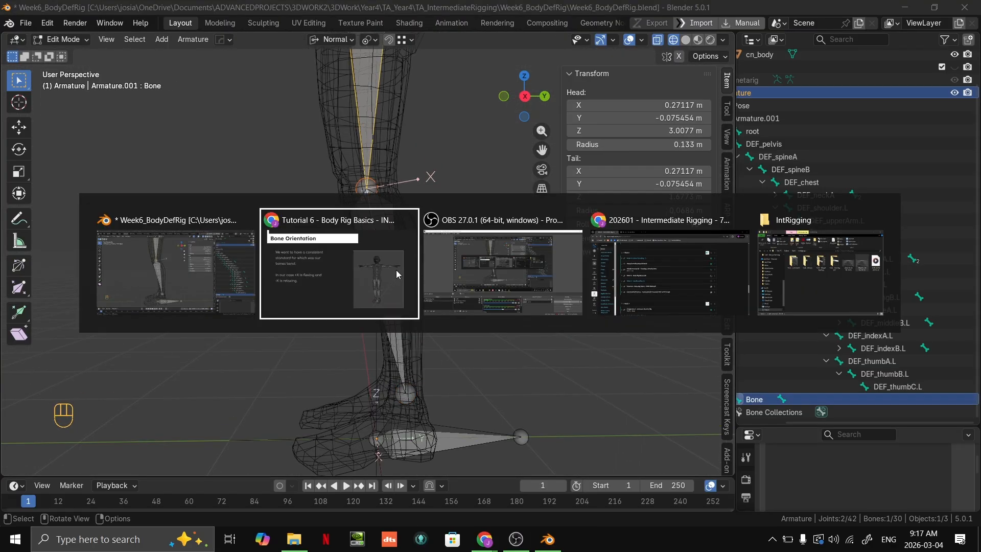
click(324, 291)
click(560, 280)
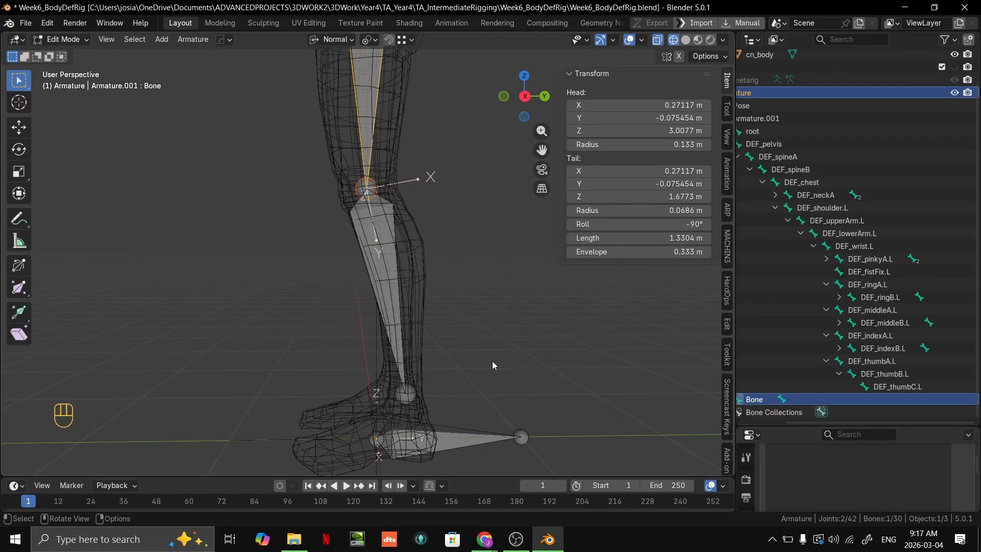
Parent the thigh bone to DEF_pelvis with Keep Offset in the front view.
key(KP_1)
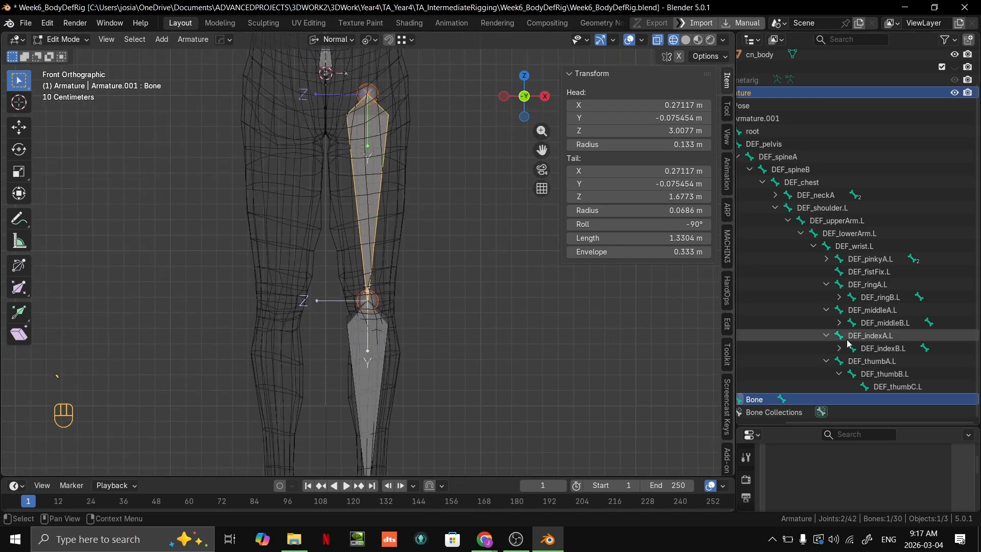
scroll(868, 306, left, 5)
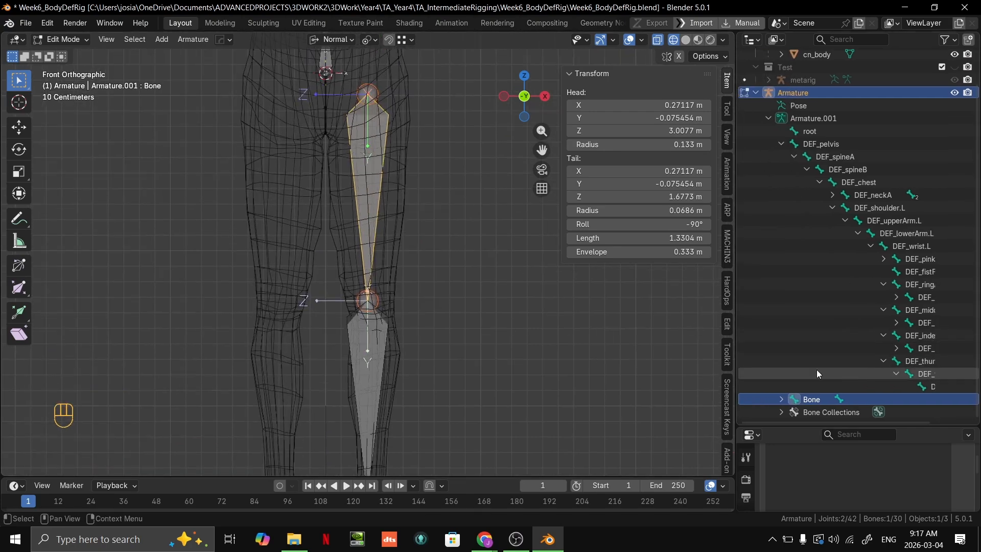
scroll(409, 181, down, 3)
shift+middle_drag(409, 181, 419, 256)
click(388, 378)
click(376, 276)
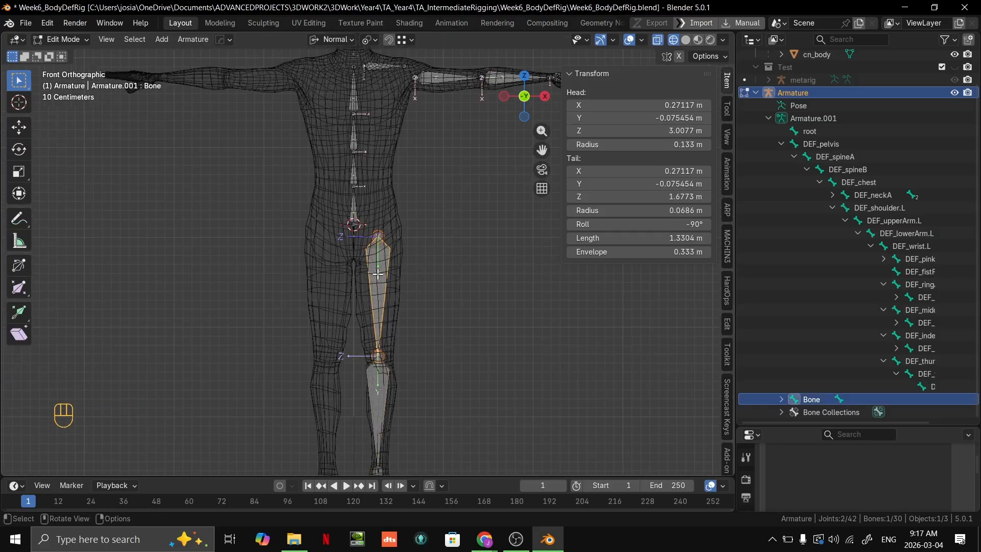
scroll(386, 285, down, 1)
scroll(368, 256, up, 5)
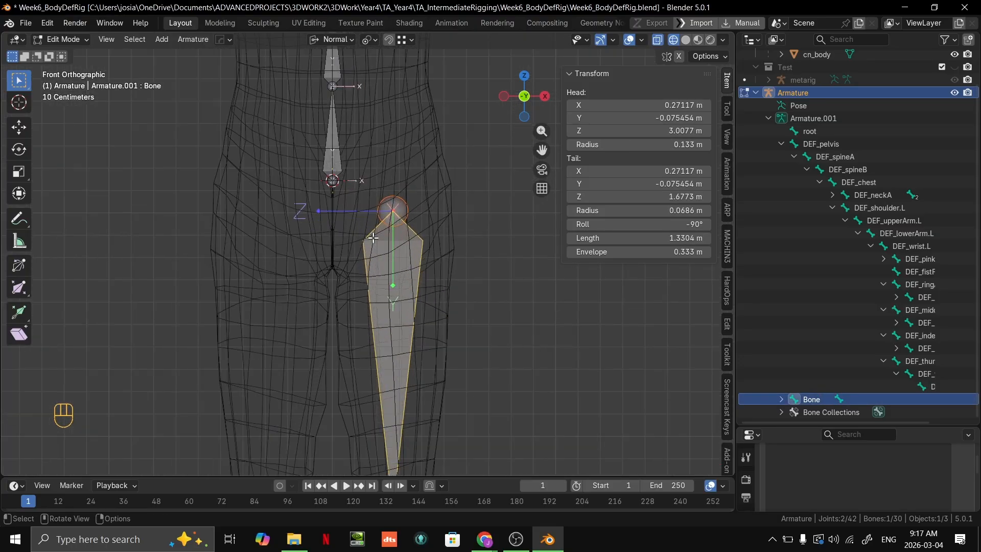
shift+click(332, 205)
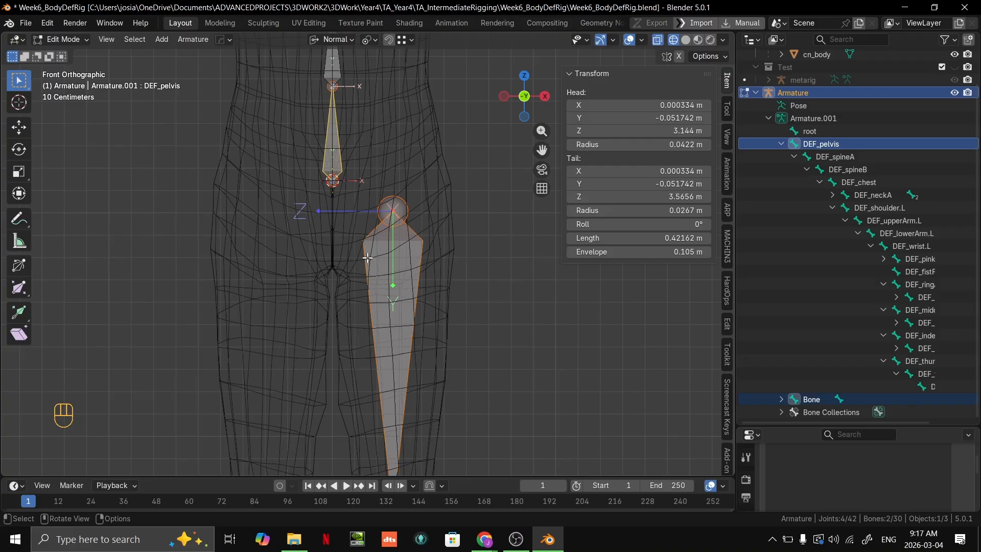
key(ctrl+p)
click(397, 350)
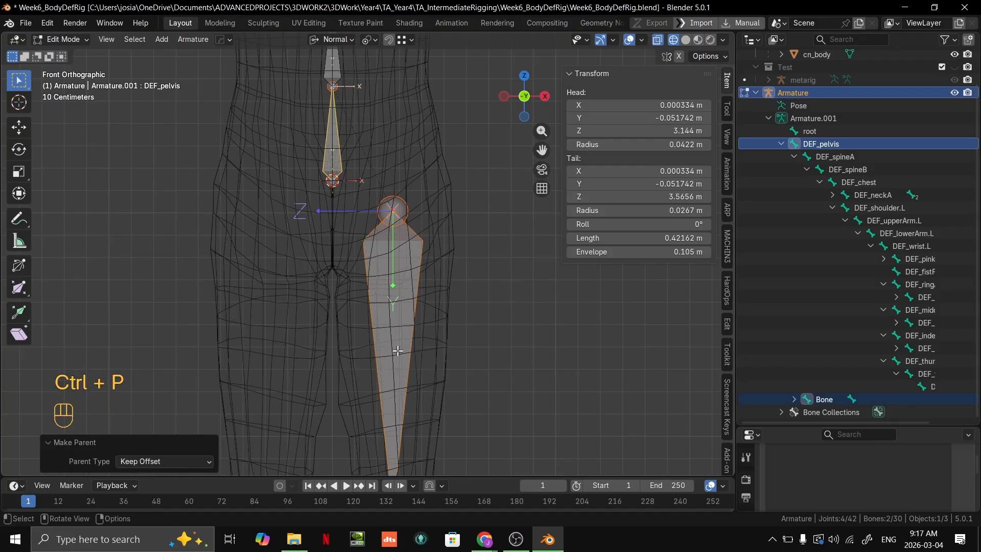
Try adding two rotated duplicates of DEF_pelvis as extra hip bones on either side of the pelvis.
middle_drag(412, 241, 407, 271)
click(323, 201)
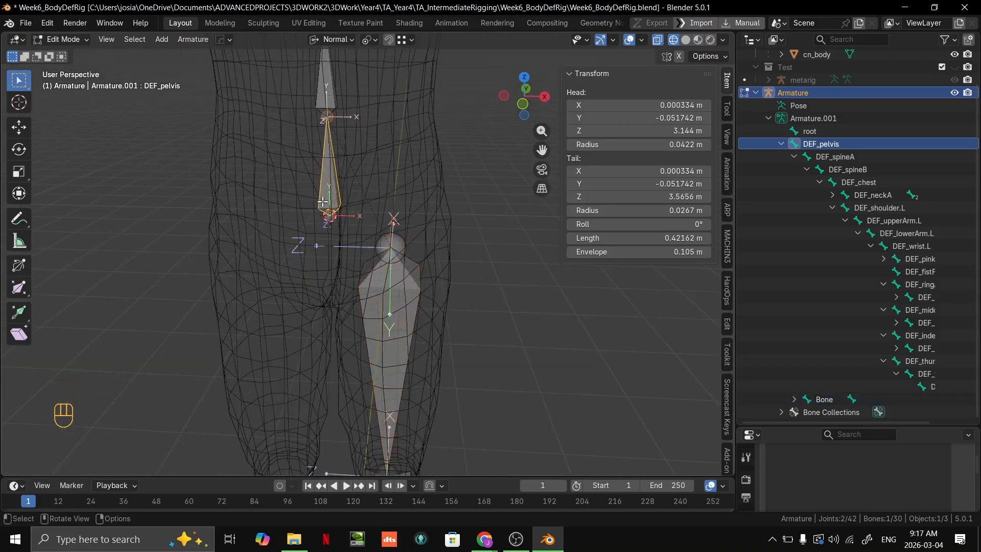
middle_drag(323, 202, 376, 213)
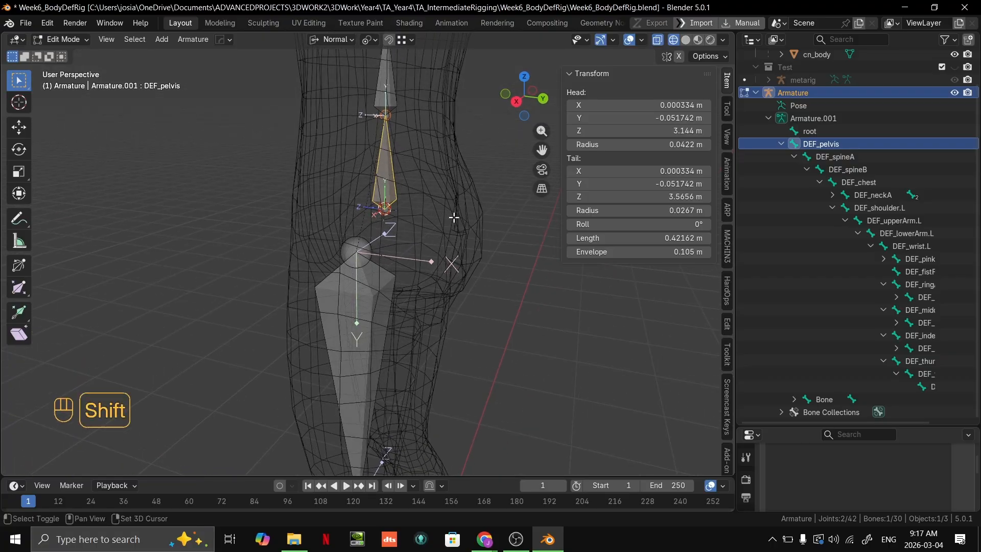
key(shift+d)
click(459, 271)
key(r)
click(424, 231)
middle_drag(439, 229, 634, 227)
middle_drag(461, 253, 439, 250)
key(shift+d)
click(389, 248)
key(r)
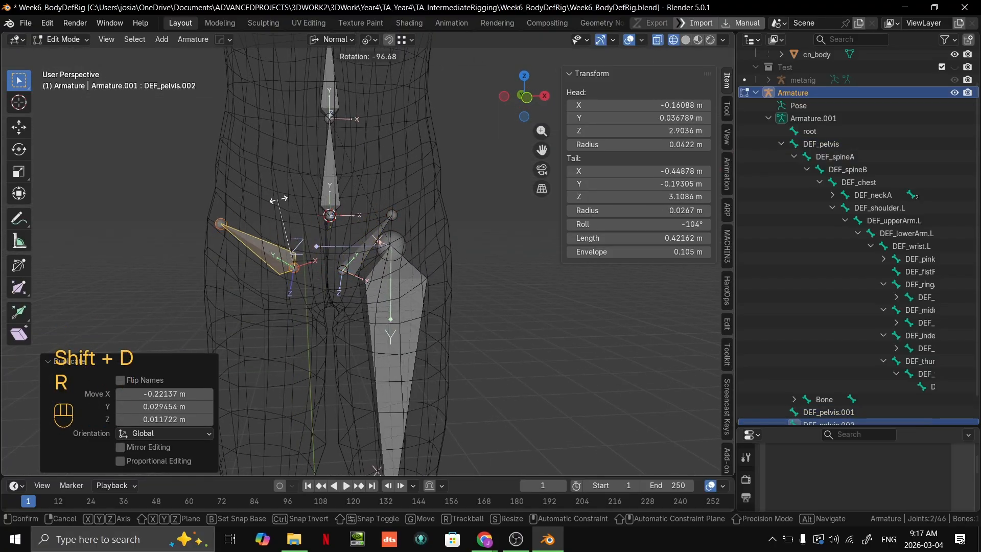
click(281, 200)
key(g)
click(360, 220)
middle_drag(306, 223, 184, 245)
Undo the two duplicated pelvis bones, stepping through the history to keep the thigh bone parented to DEF_pelvis.
key(ctrl+z)
key(ctrl+z)
key(ctrl+z)
key(ctrl+z)
key(ctrl+z)
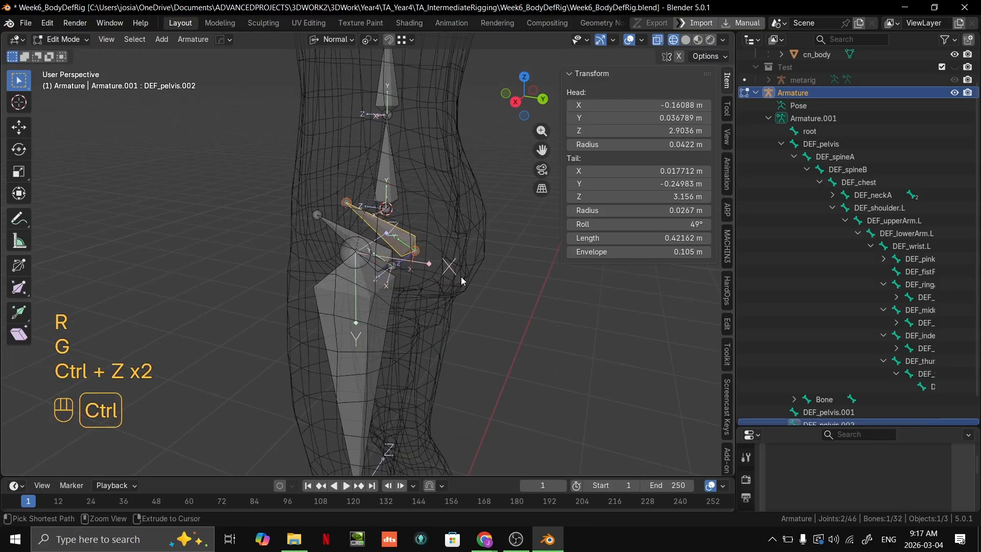
middle_drag(465, 277, 404, 267)
key(ctrl+z)
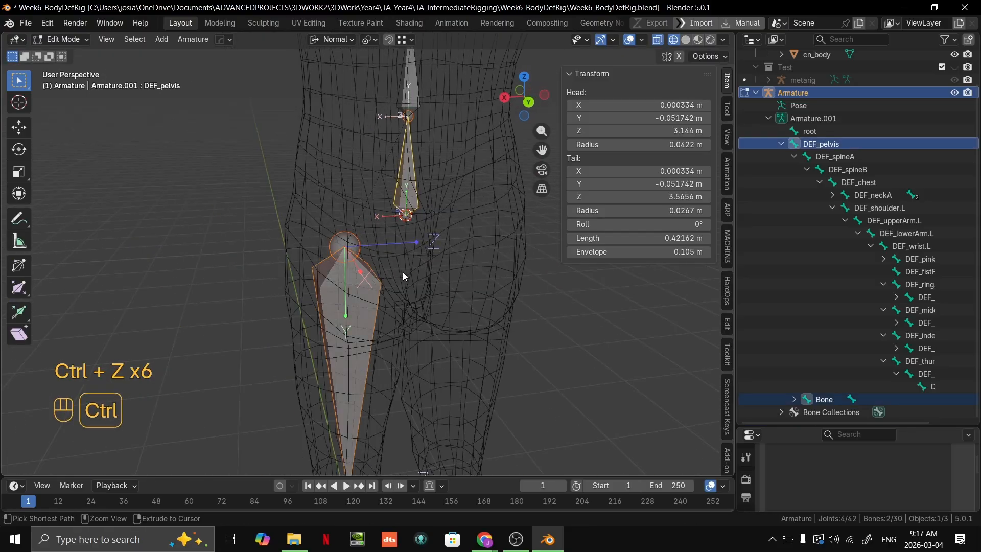
key(ctrl+shift+z)
key(ctrl+z)
key(ctrl+z)
key(ctrl+z)
key(ctrl+shift+z)
key(ctrl+shift+z)
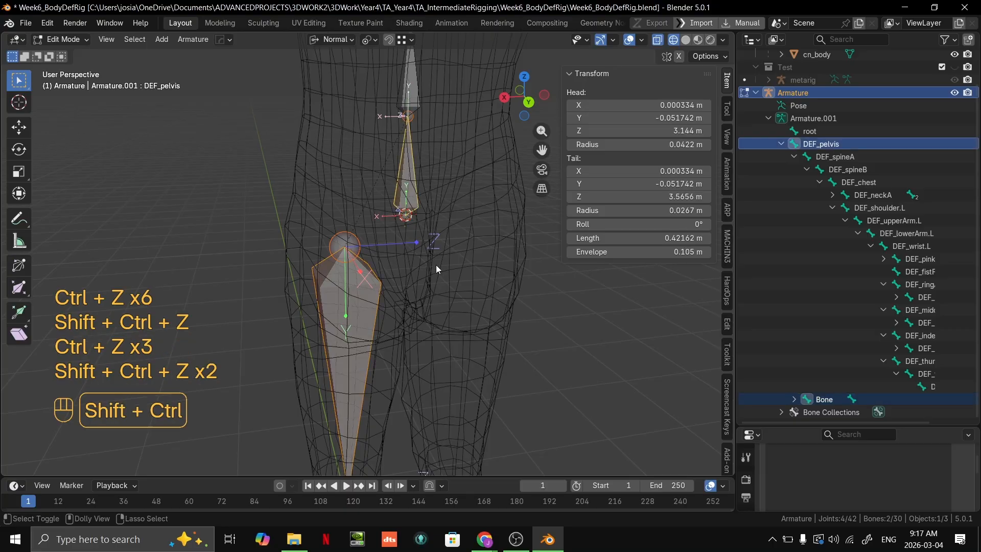
key(ctrl+shift+z)
key(ctrl+z)
key(ctrl+shift+z)
Select the shin bone's tail at the ankle and frame the foot in the right side view.
key(grave)
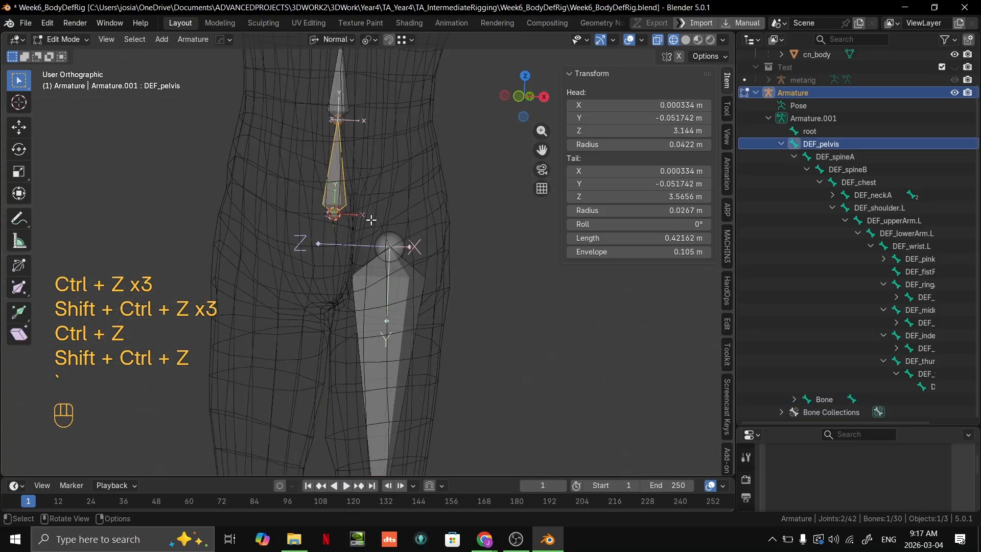
click(408, 324)
shift+middle_drag(438, 355, 430, 97)
shift+middle_drag(457, 322, 419, 123)
click(358, 272)
key(grave)
shift+middle_drag(518, 297, 475, 352)
scroll(497, 248, up, 3)
key(grave)
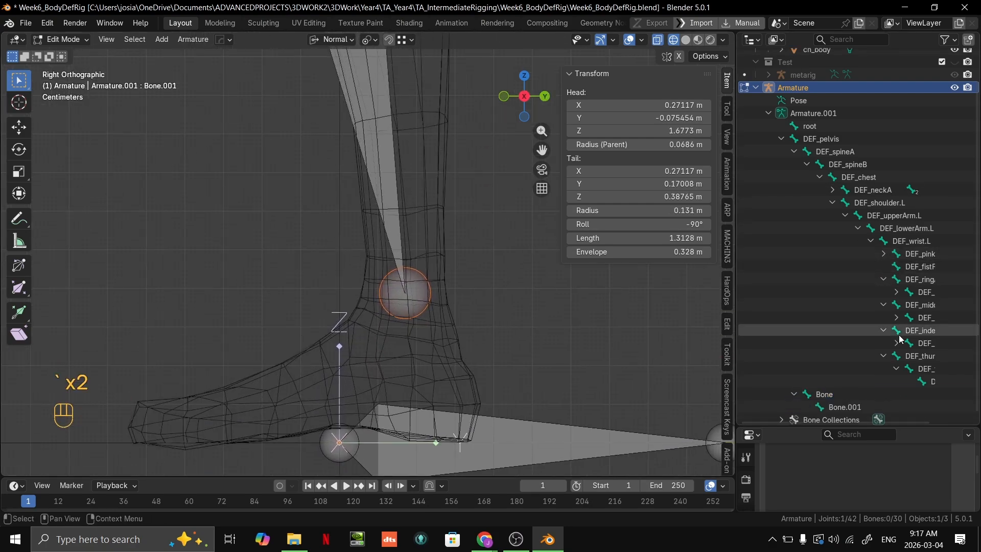
Collapse the DEF_spineA branch in the bone hierarchy and select DEF_pelvis.
middle_drag(895, 318, 881, 219)
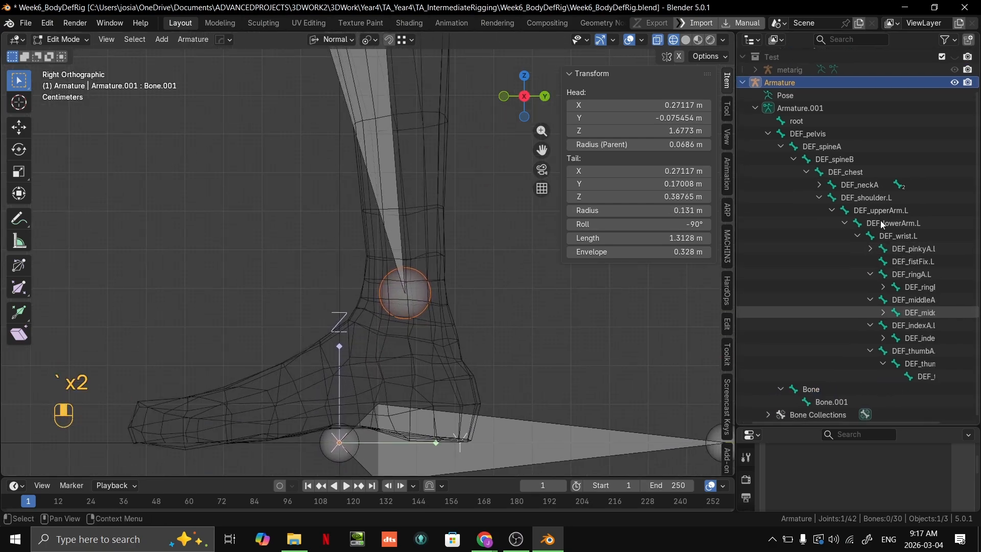
click(781, 149)
click(827, 198)
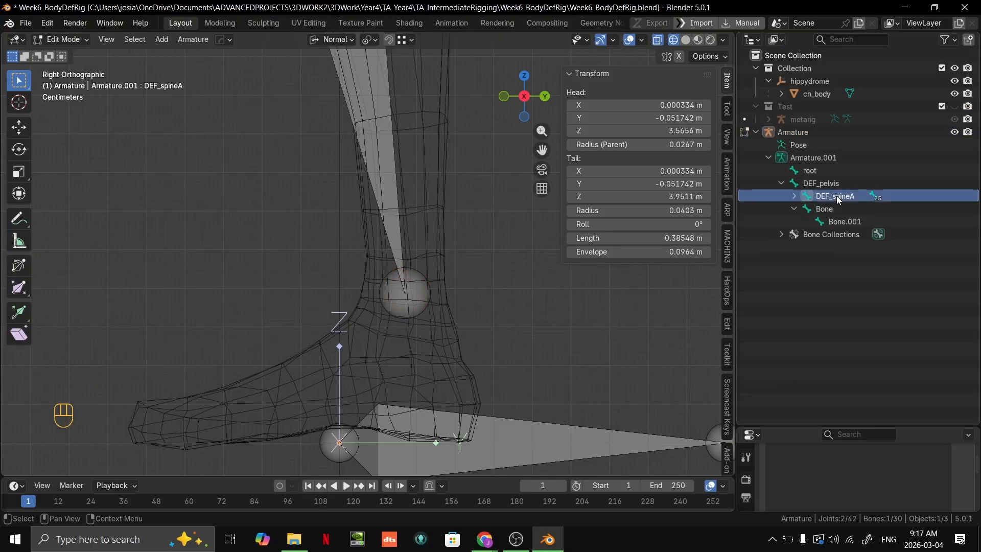
click(822, 184)
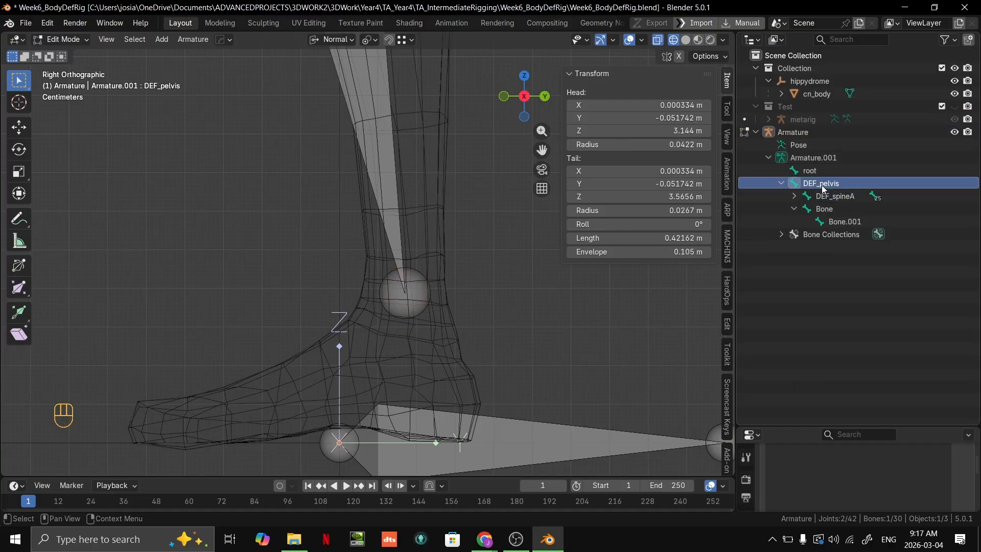
Examine how the DEF_spineA bone and the thigh bone sit relative to the pelvis in the front view.
shift+middle_drag(325, 284, 315, 345)
click(822, 199)
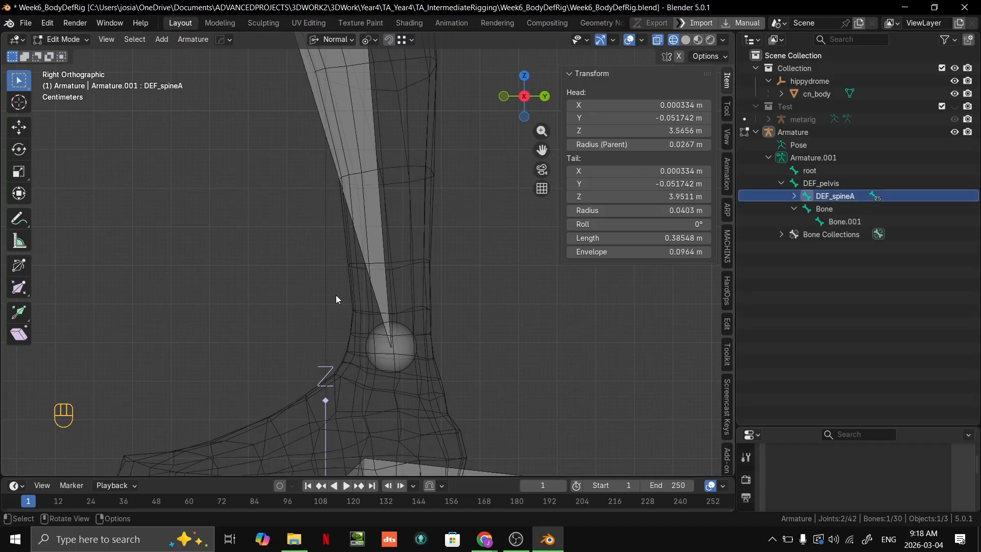
scroll(335, 295, down, 8)
middle_drag(358, 296, 478, 286)
shift+middle_drag(429, 225, 420, 278)
scroll(429, 286, down, 2)
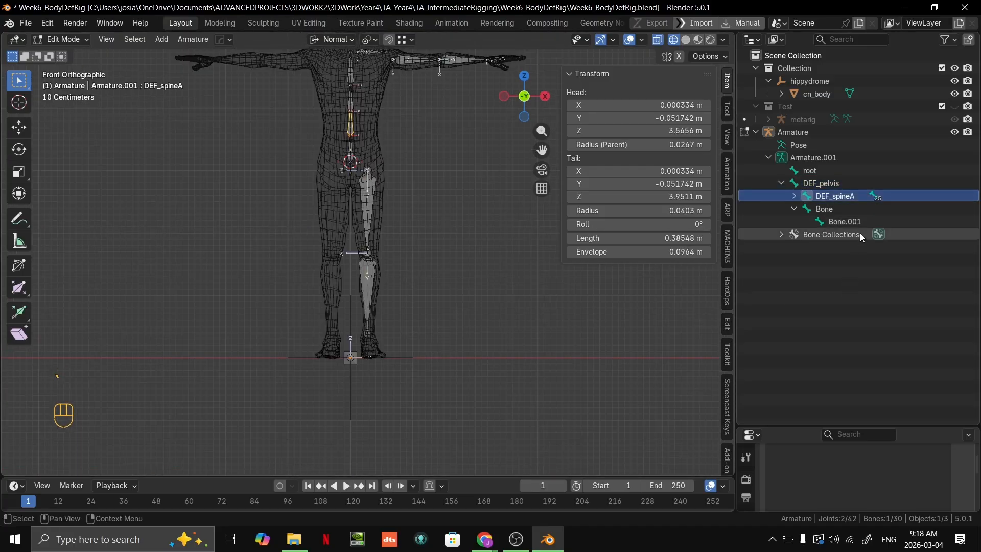
click(825, 210)
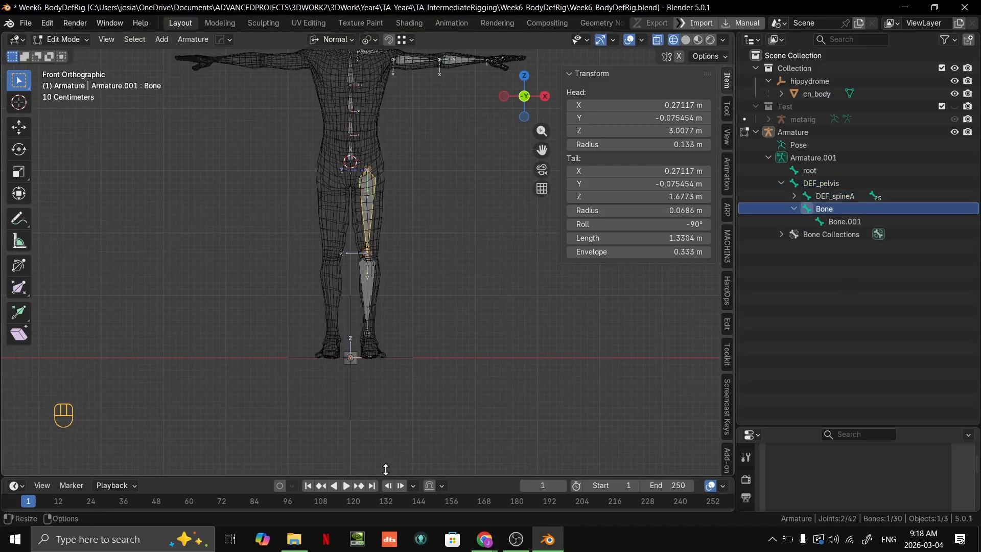
scroll(357, 265, up, 10)
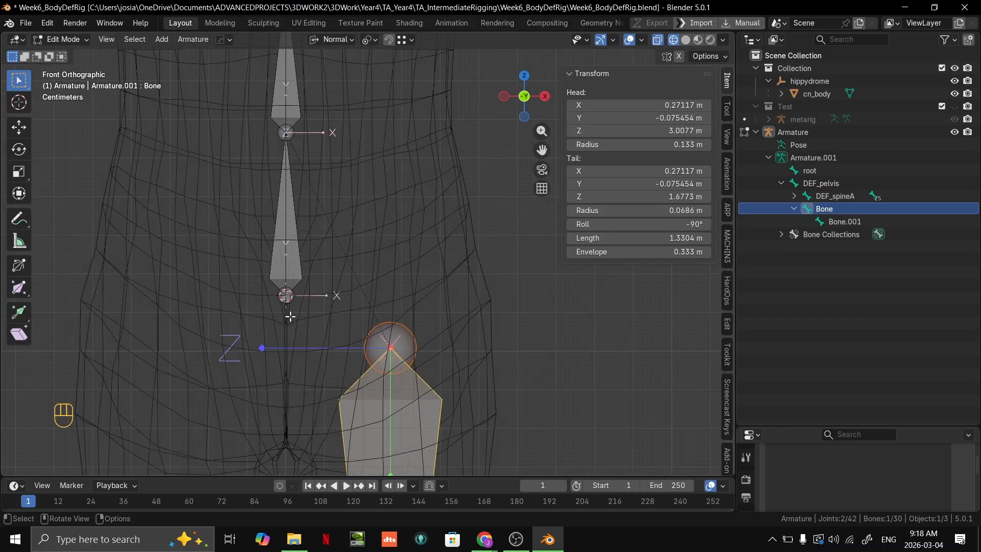
shift+middle_drag(387, 296, 379, 248)
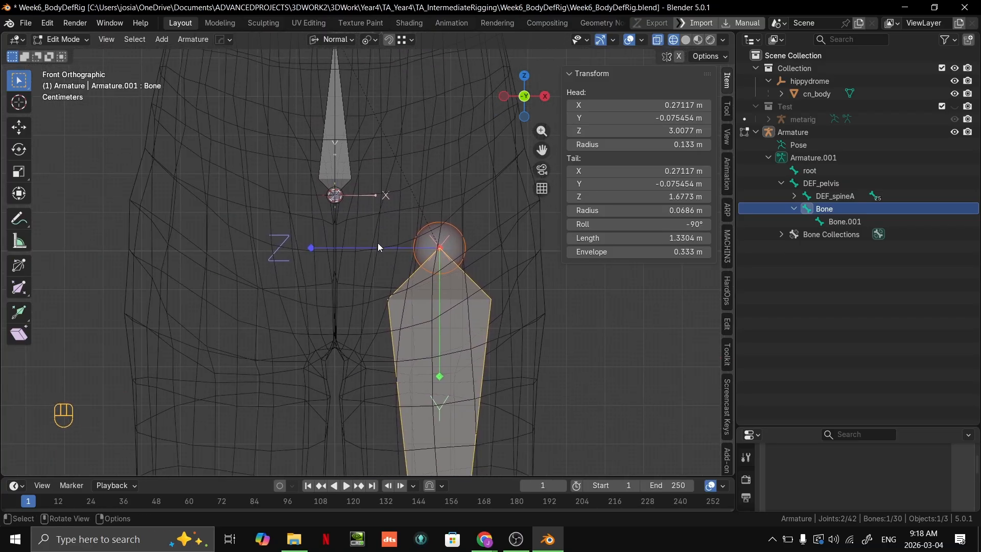
click(328, 139)
key(g)
right_click(391, 169)
scroll(429, 238, down, 6)
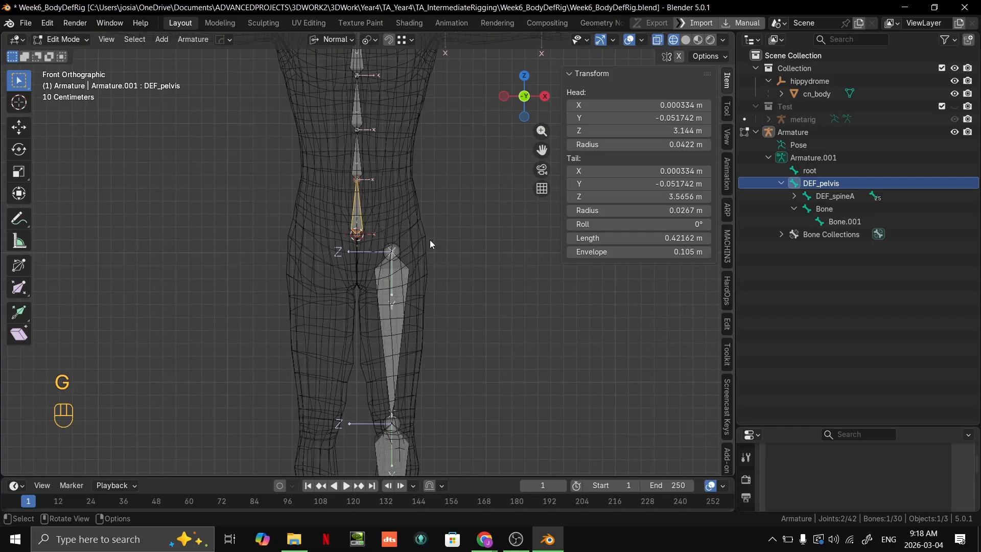
Rename the thigh bone as DEF_upperLeg.L and its child shin bone as DEF_lowerLeg.L.
double_click(829, 209)
text(DEF)
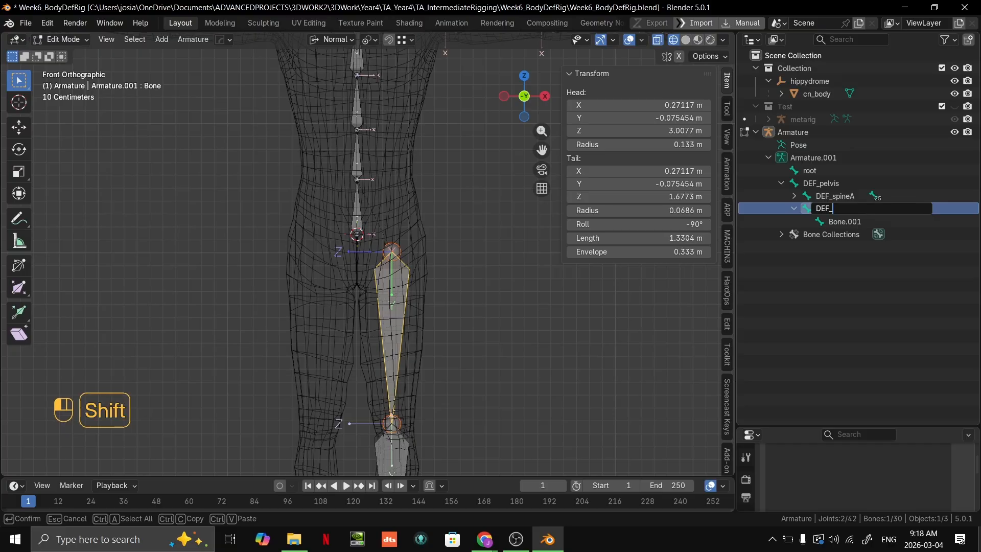
text(_Upper)
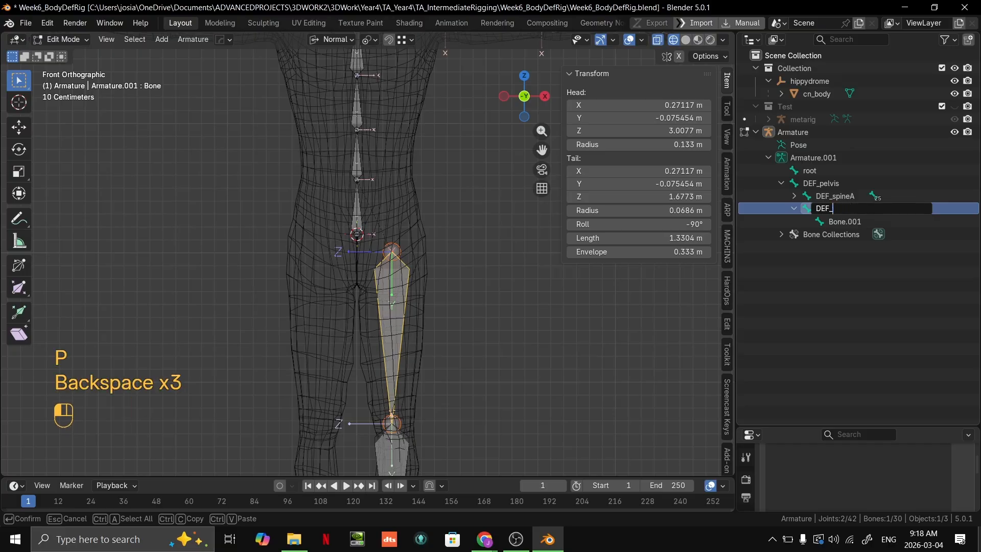
text(pperLeg.L)
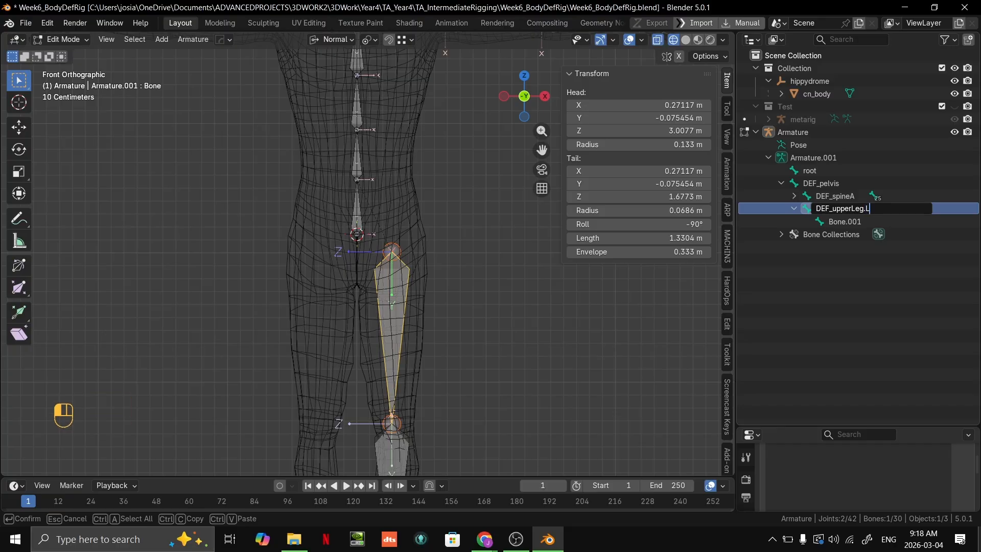
key(Return)
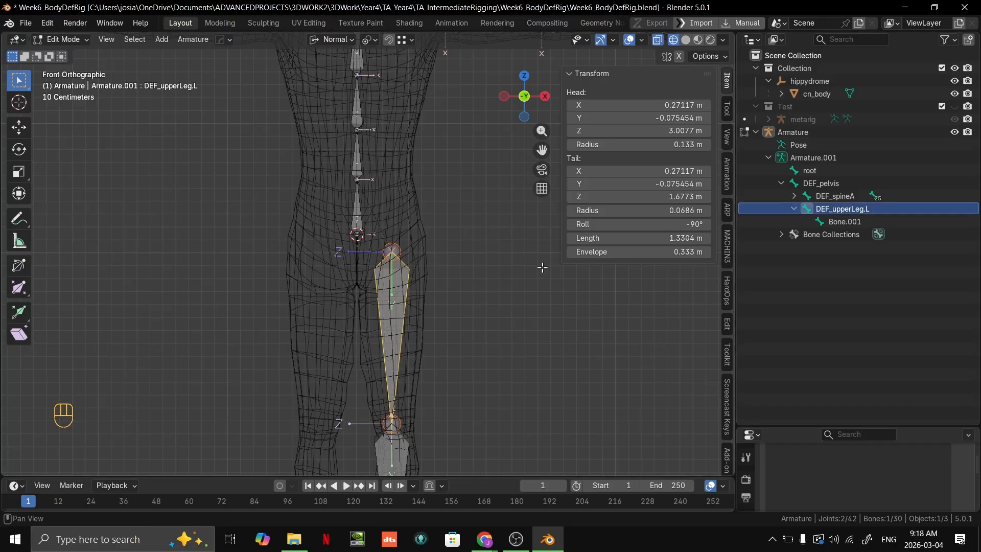
double_click(847, 222)
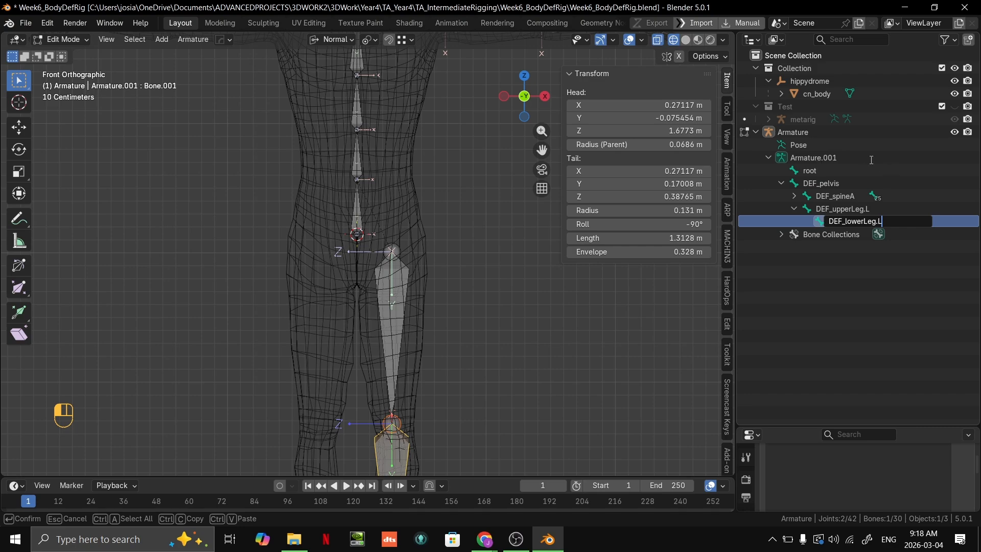
key(Return)
Extrude a foot bone from the tail of DEF_lowerLeg.L at the ankle, pointing towards the front of the foot.
scroll(473, 269, down, 5)
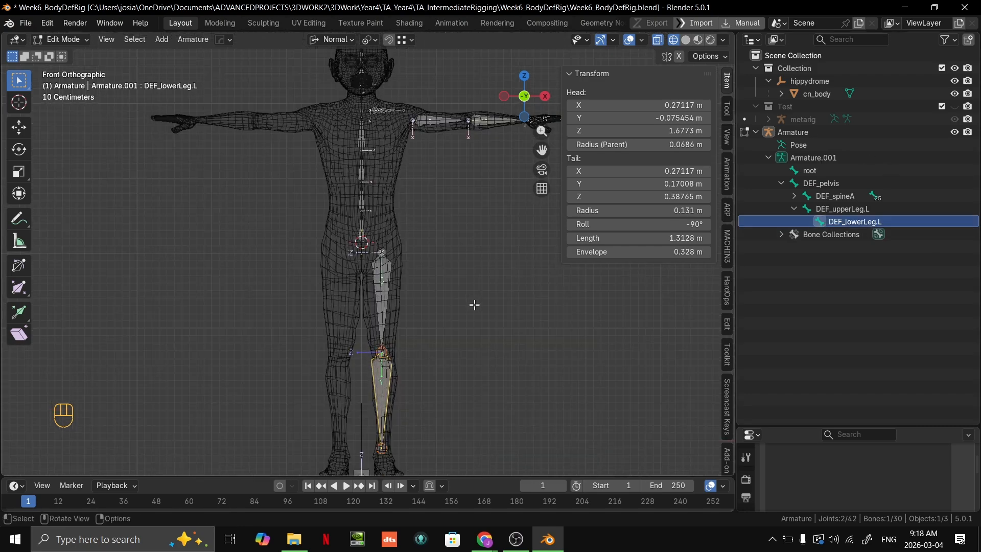
shift+middle_drag(484, 320, 471, 204)
key(grave)
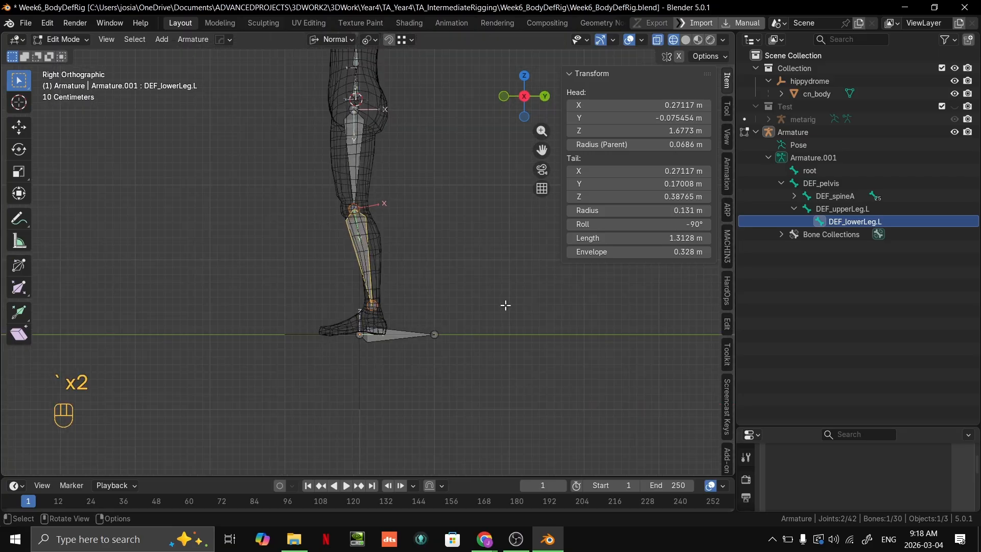
scroll(446, 249, up, 1)
shift+middle_drag(458, 298, 454, 266)
scroll(446, 249, up, 4)
scroll(453, 265, up, 2)
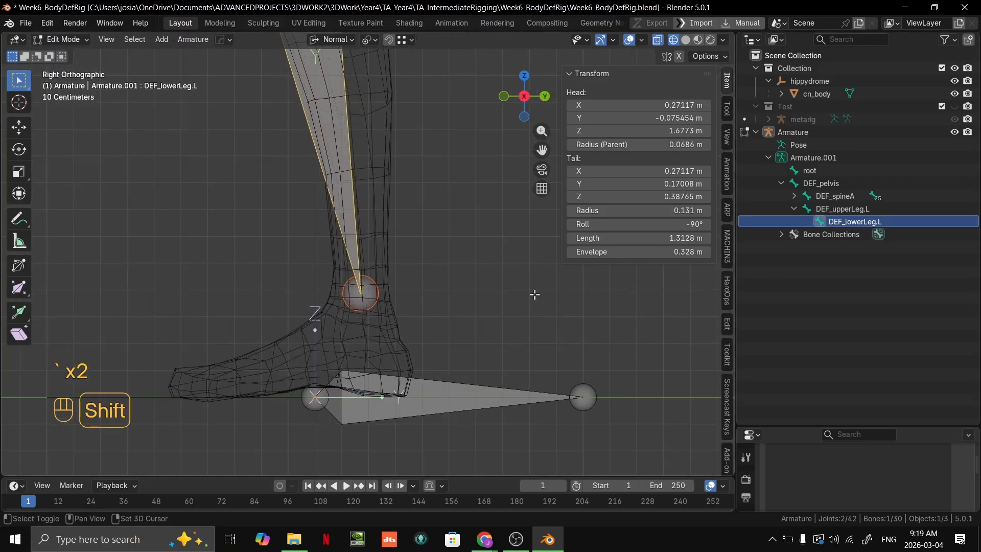
shift+middle_drag(445, 344, 461, 372)
click(387, 333)
shift+middle_drag(397, 333, 448, 336)
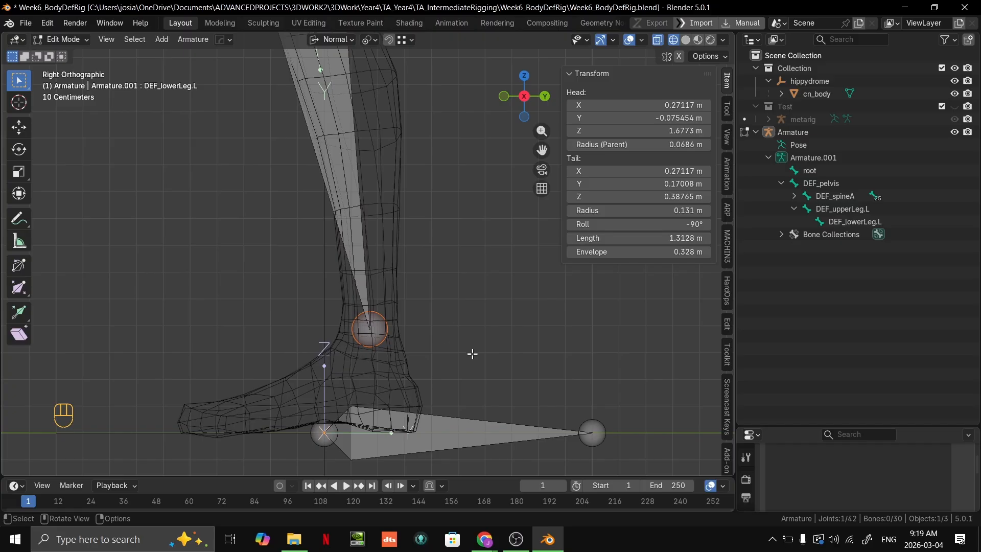
key(e)
key(x)
right_click(528, 321)
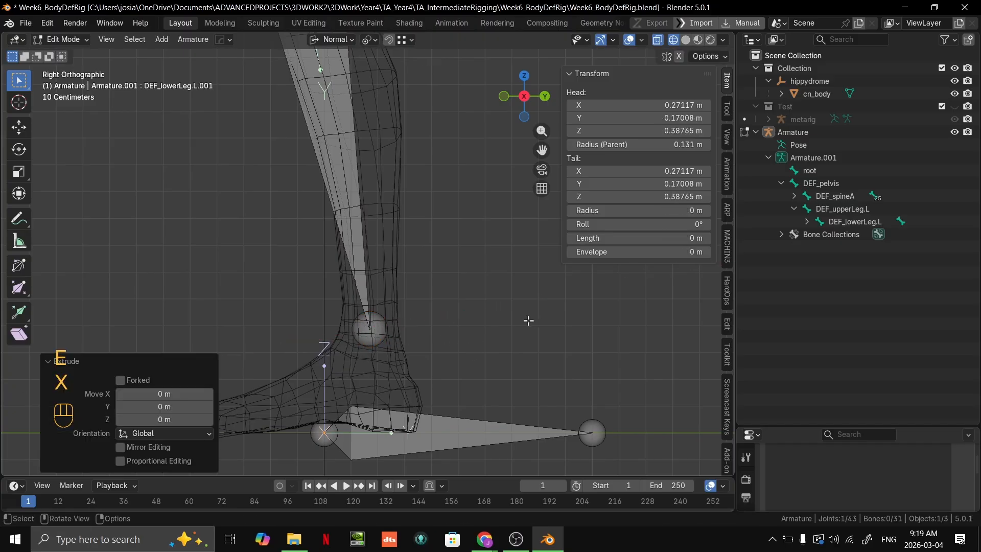
key(g)
click(339, 410)
Move the foot bone's tail into the toe area, at about Y -0.41 m and Z 0.05 m.
shift+middle_drag(324, 389, 416, 317)
scroll(458, 325, up, 1)
key(g)
click(405, 345)
scroll(433, 309, down, 2)
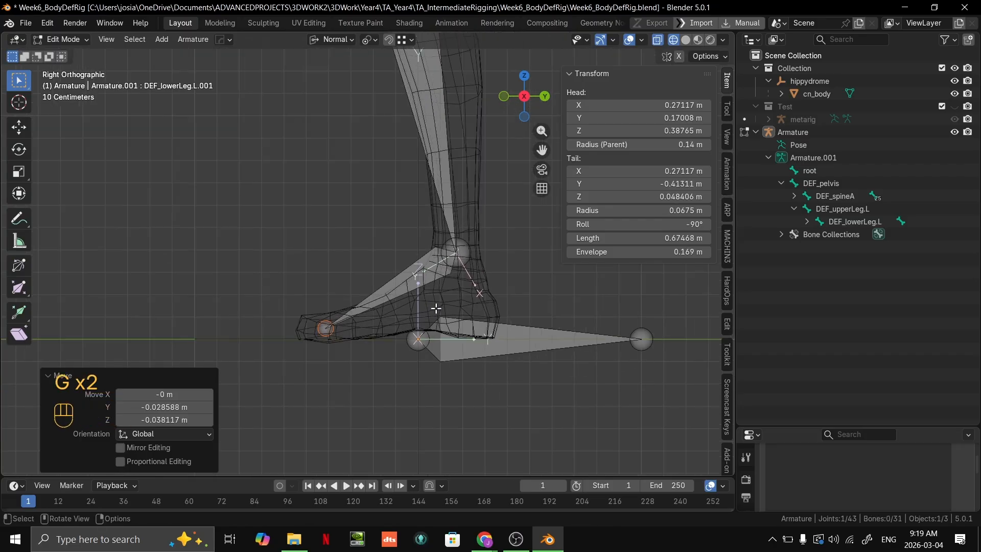
scroll(419, 254, up, 2)
shift+middle_drag(491, 253, 425, 255)
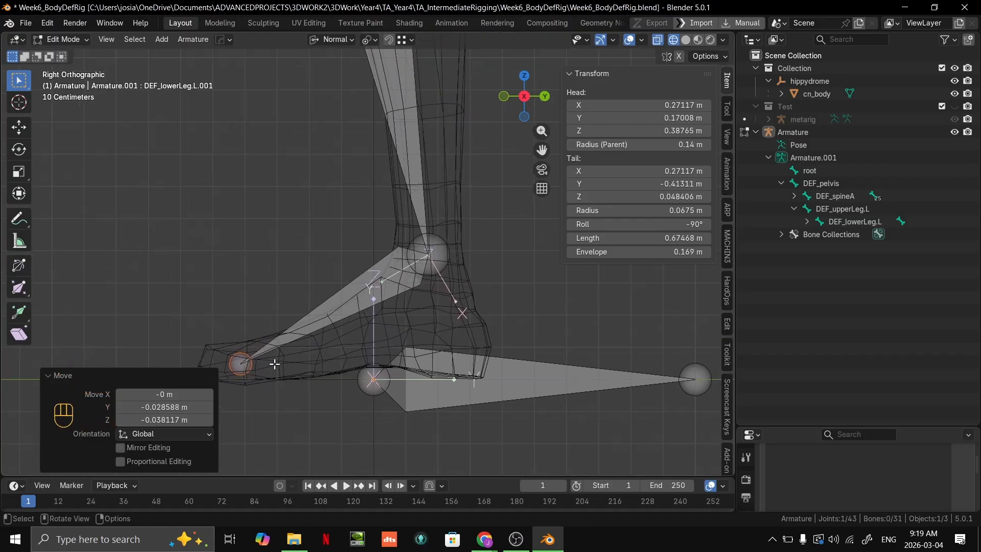
shift+middle_drag(389, 319, 477, 276)
scroll(462, 256, up, 1)
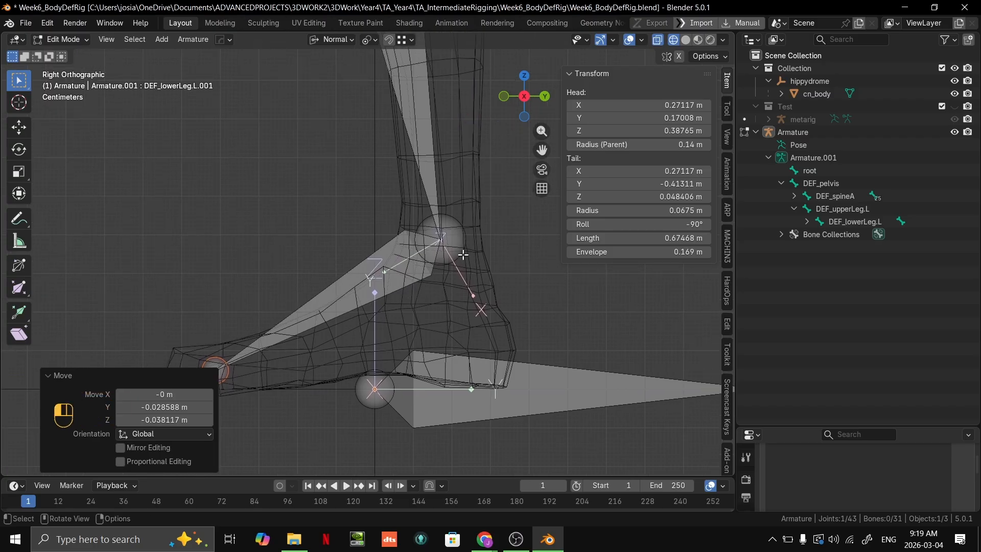
Try other positions for the foot bone's tail below and around the toes.
click(459, 256)
key(g)
click(463, 254)
click(218, 375)
key(g)
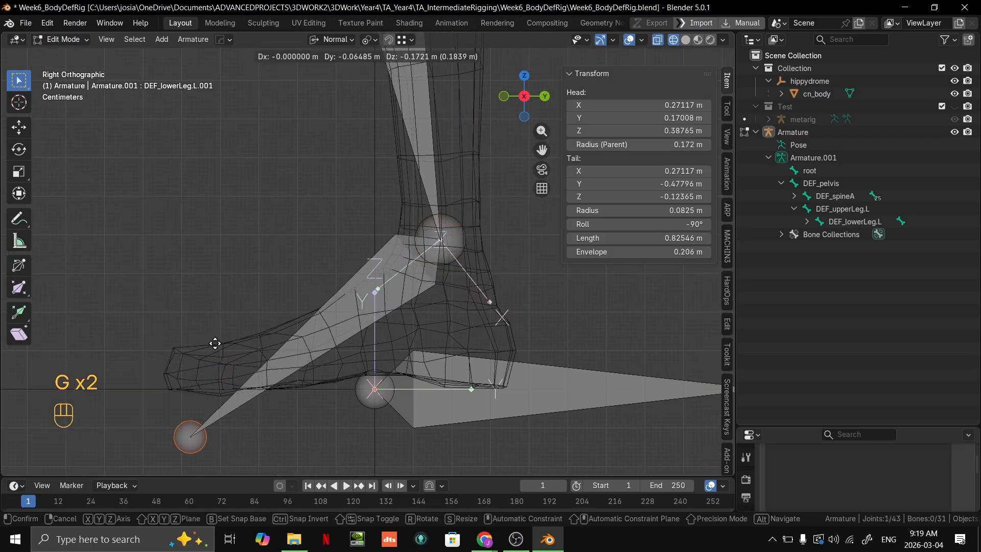
right_click(265, 252)
key(g)
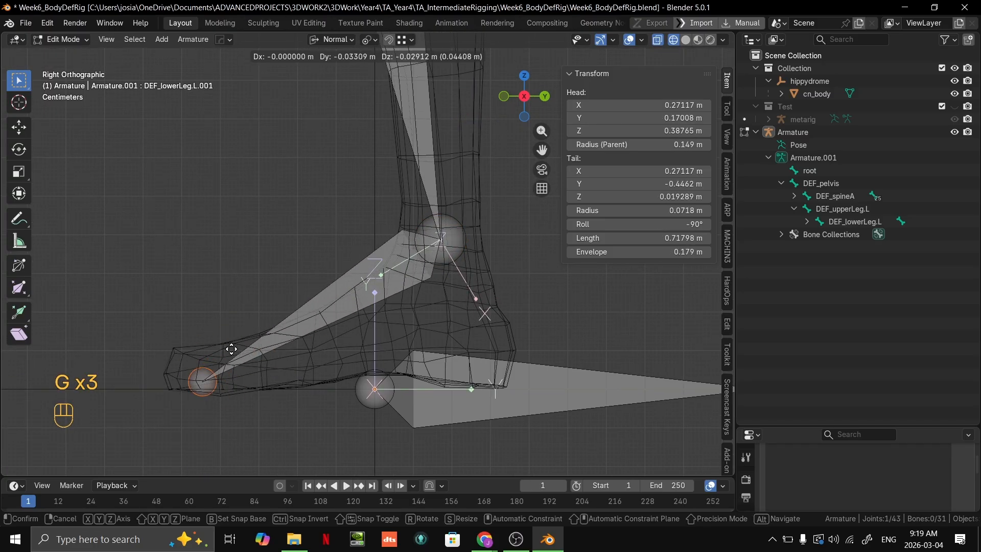
click(244, 347)
Move the foot bone's tail back to the ball of the foot, at about Y -0.29 m and Z 0.07 m.
scroll(244, 347, down, 1)
shift+middle_drag(273, 334, 491, 291)
key(g)
click(407, 285)
Extrude a toe bone about 0.2 m long from the ball of the foot to the toe tips.
key(e)
click(343, 290)
key(grave)
middle_drag(491, 291, 452, 248)
middle_drag(405, 334, 484, 257)
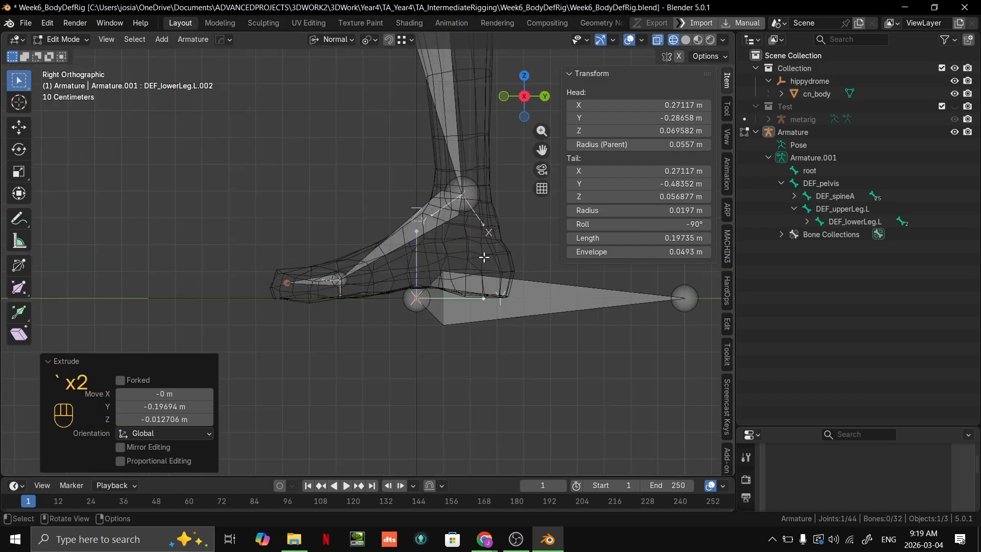
scroll(348, 287, up, 3)
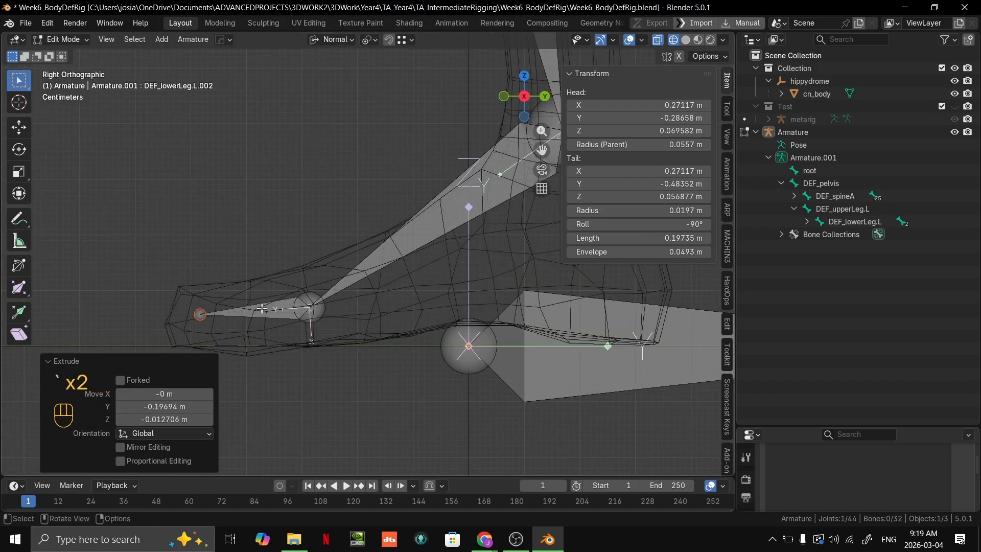
scroll(317, 307, down, 3)
Select the foot bone between ankle and ball, and show the armature in Pose Mode from the right side.
click(432, 245)
shift+middle_drag(432, 246, 446, 266)
key(Tab)
key(grave)
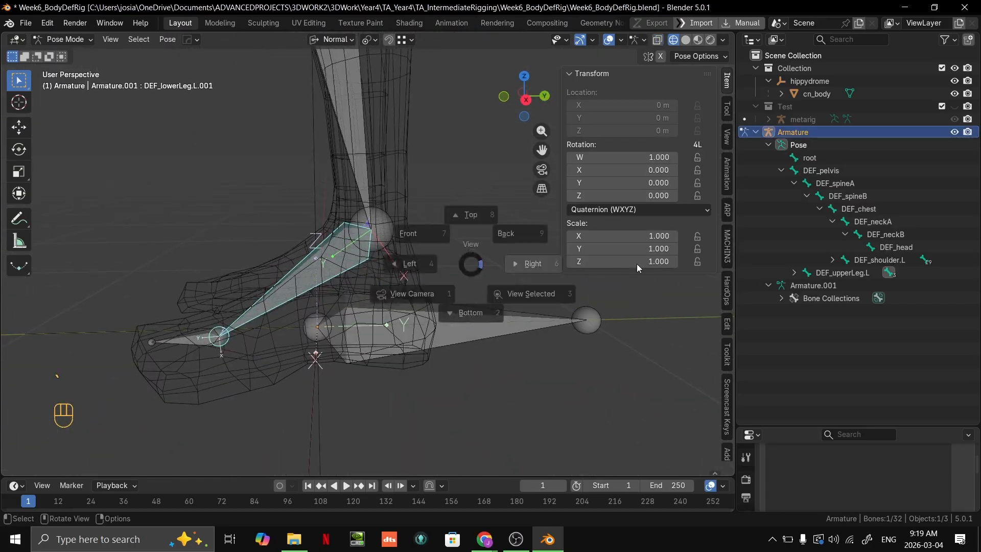
click(637, 264)
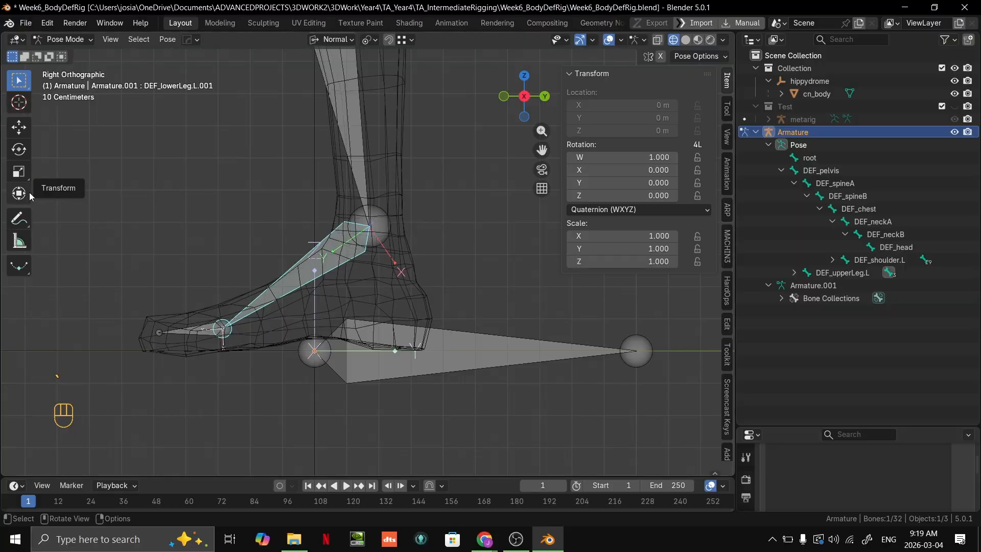
Activate the Annotate tool and open the list of annotation layers.
click(19, 218)
mouse_move(428, 184)
middle_down()
mouse_move(431, 217)
mouse_move(534, 252)
mouse_move(557, 285)
middle_up()
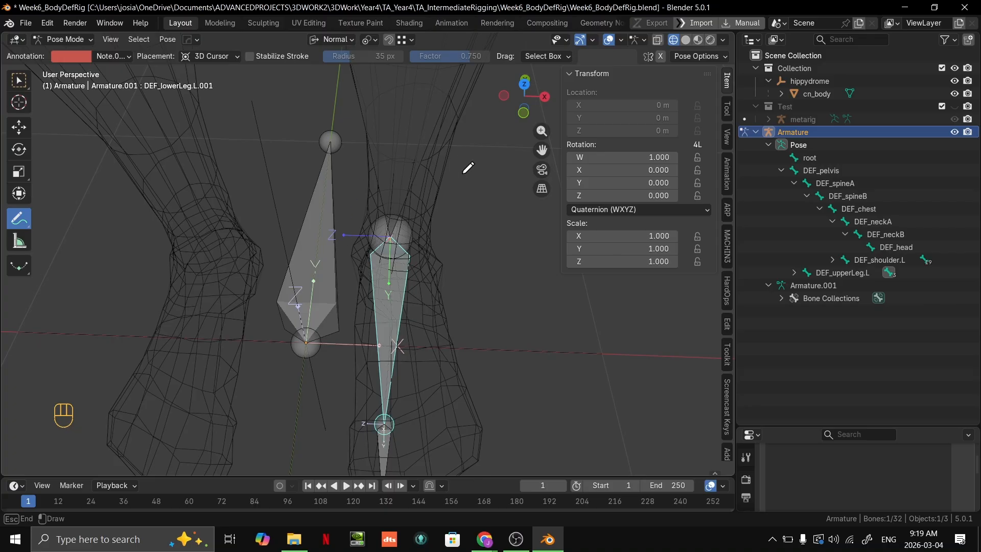
click(128, 59)
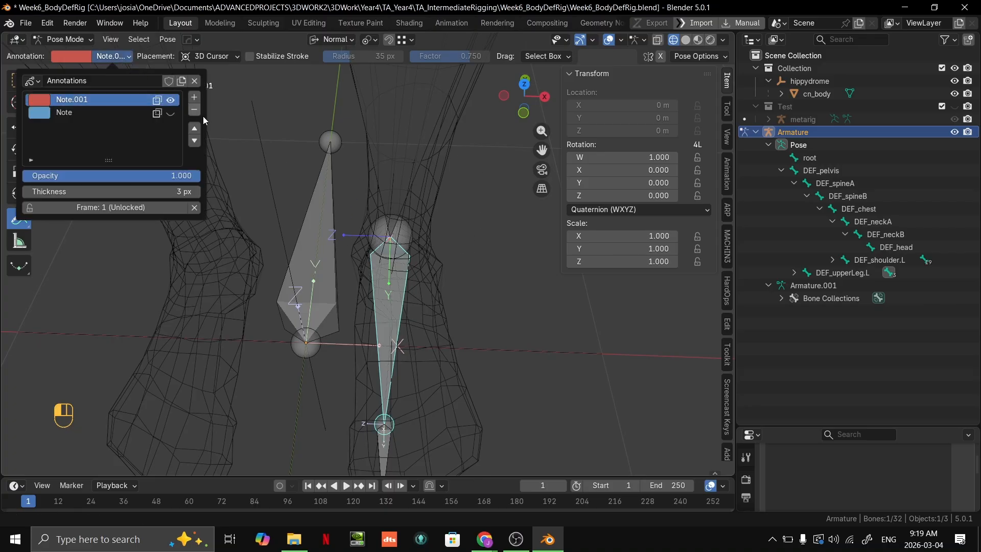
mouse_move(407, 189)
middle_down()
mouse_move(397, 162)
mouse_move(355, 160)
mouse_move(463, 293)
middle_up()
Step back and forth through the undo history for the latest annotation changes.
key(ctrl+z)
key(ctrl+z)
key(ctrl+shift+z)
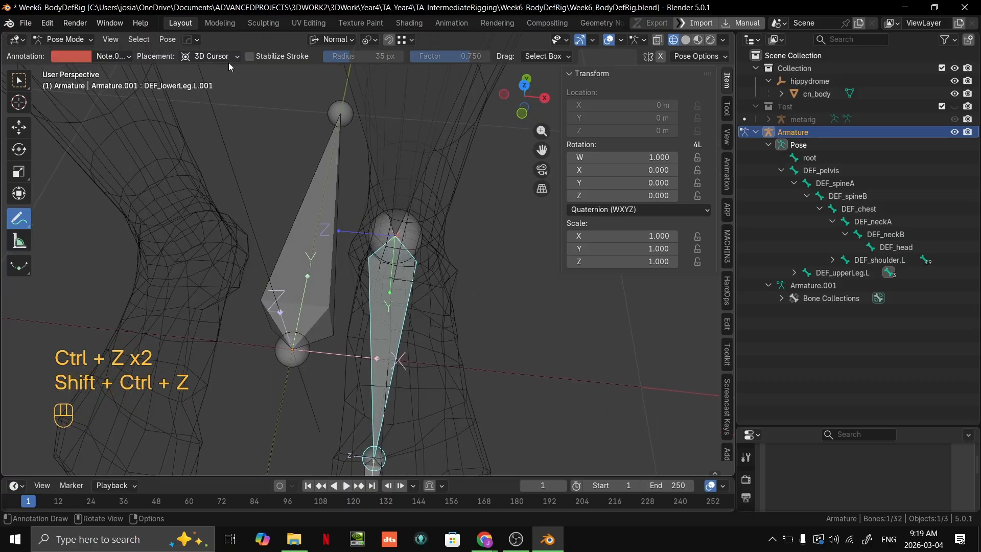
scroll(493, 189, down, 11)
middle_drag(477, 194, 409, 178)
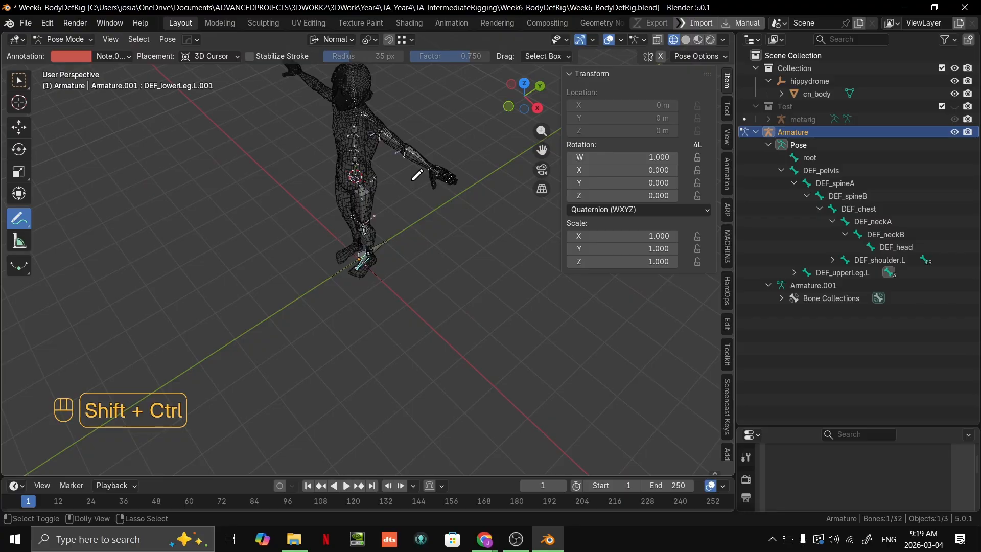
key(ctrl+shift+z)
key(ctrl+z)
key(ctrl+z)
key(ctrl+z)
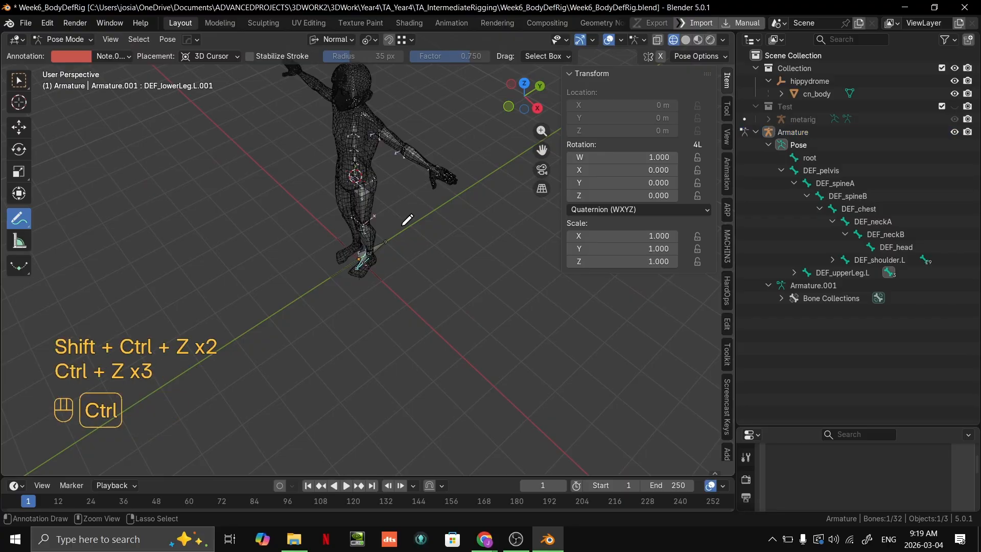
key(ctrl+shift+z)
middle_drag(398, 232, 436, 263)
scroll(391, 241, up, 8)
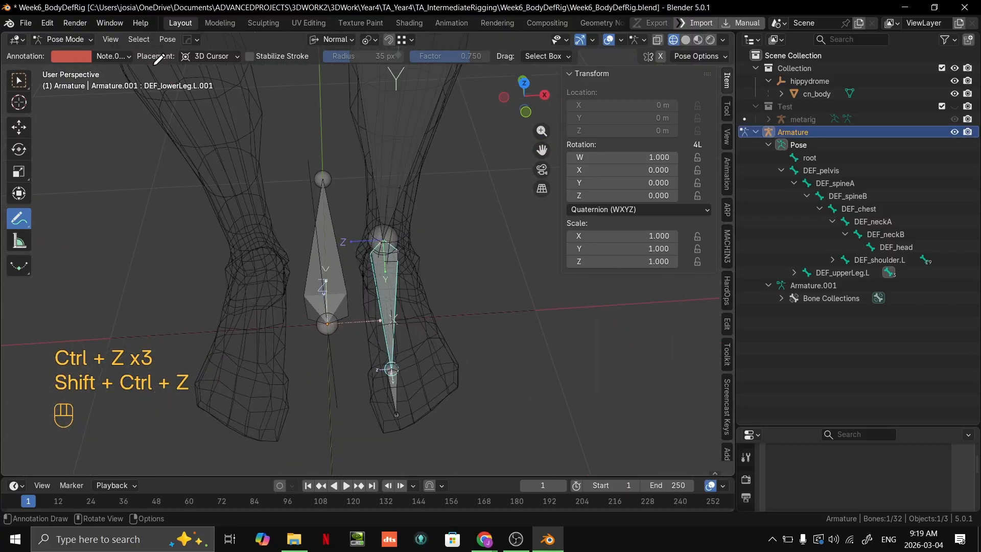
Place the 3D cursor at the ankle end of the left foot bone for the annotation strokes.
click(195, 57)
key(shift)
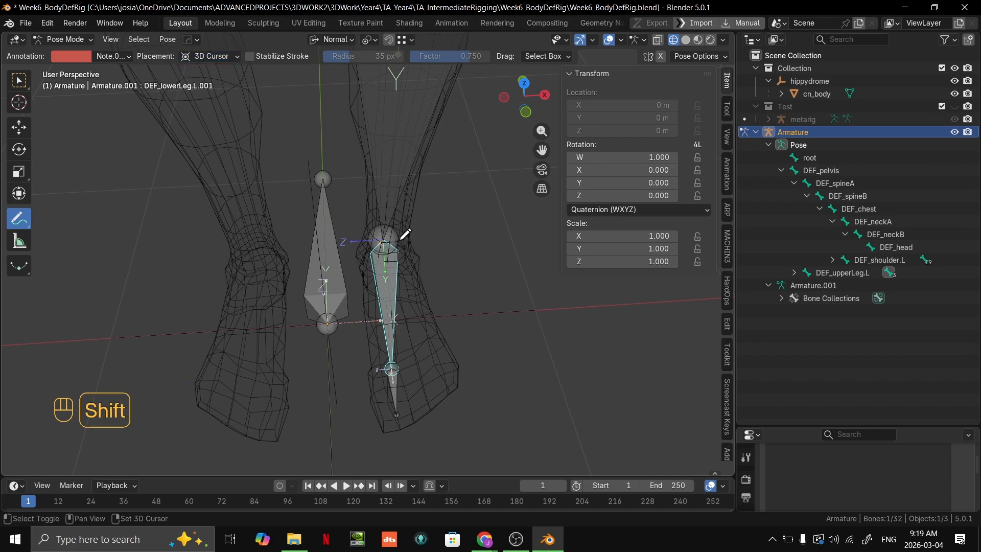
middle_drag(419, 245, 403, 243)
shift+right_drag(360, 236, 361, 243)
Try toggling the visibility of the red Note.001 annotation layer and sketching arcs across the left ankle.
drag(321, 166, 329, 162)
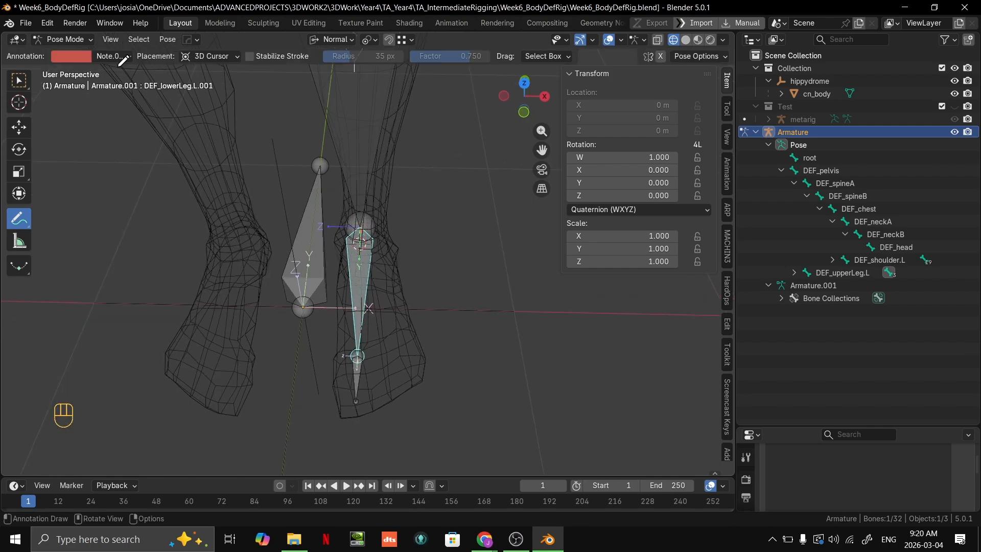
click(116, 56)
click(170, 100)
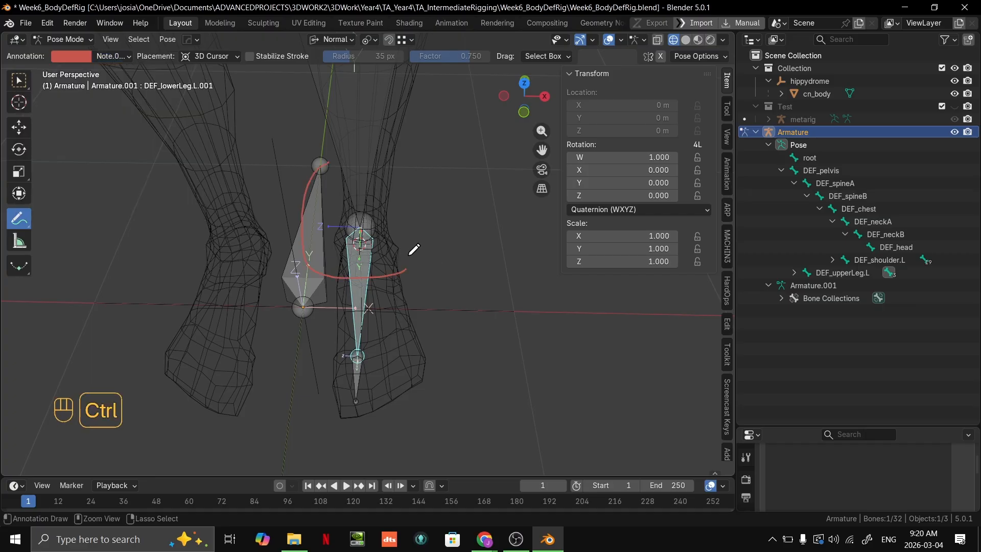
key(ctrl+z)
click(112, 56)
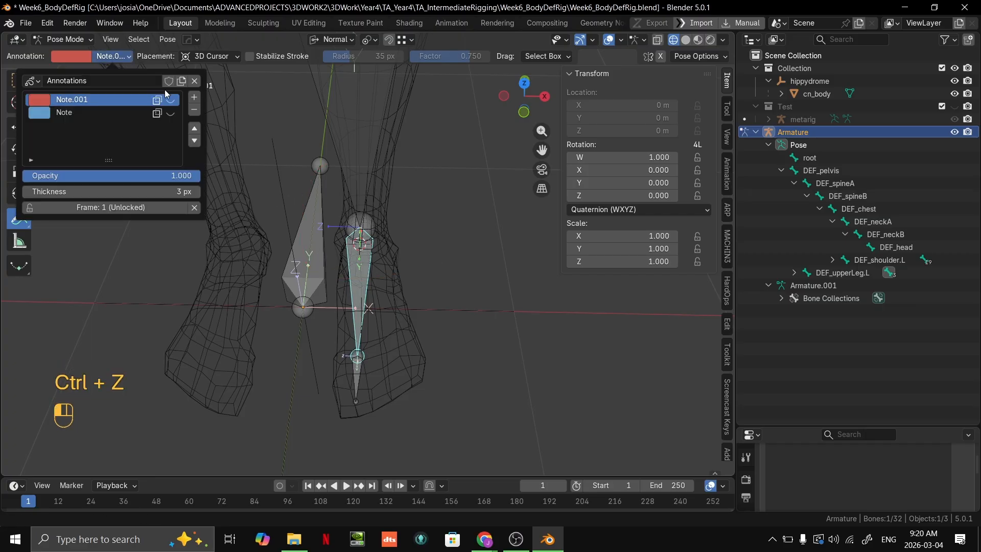
click(171, 100)
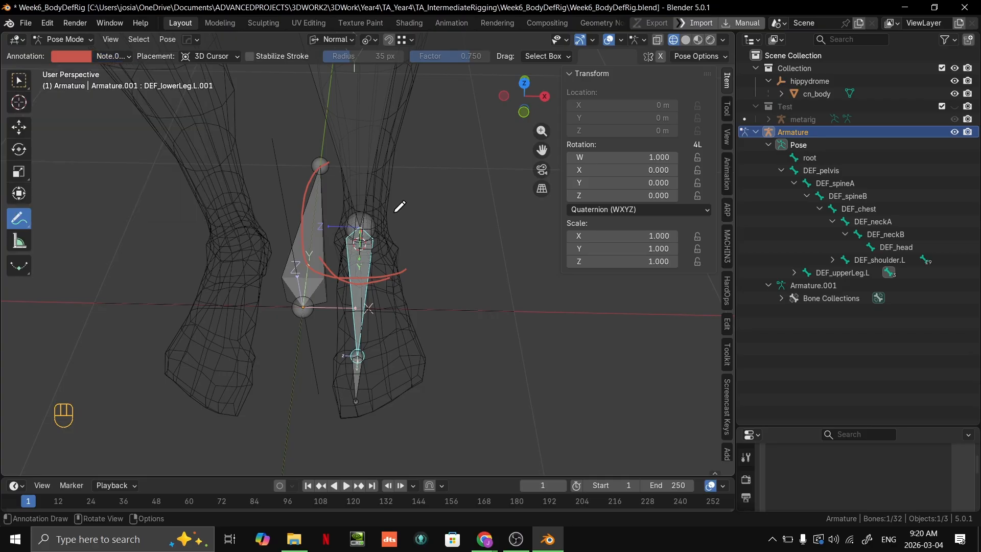
middle_drag(396, 208, 256, 213)
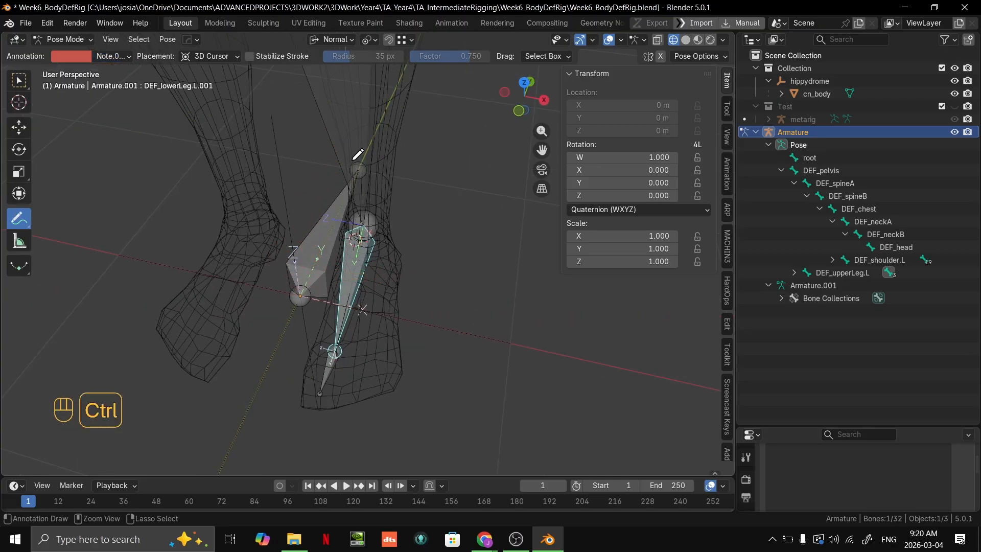
Draw a red ellipse around the ankle and try rotating the foot bone about its normal Z and X axes.
middle_drag(358, 155, 388, 204)
key(r)
key(z)
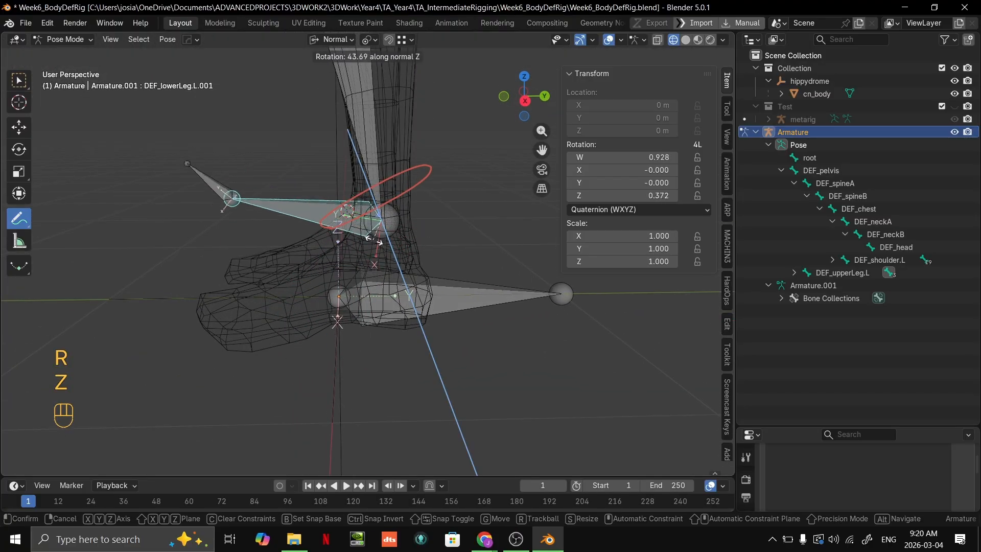
key(x)
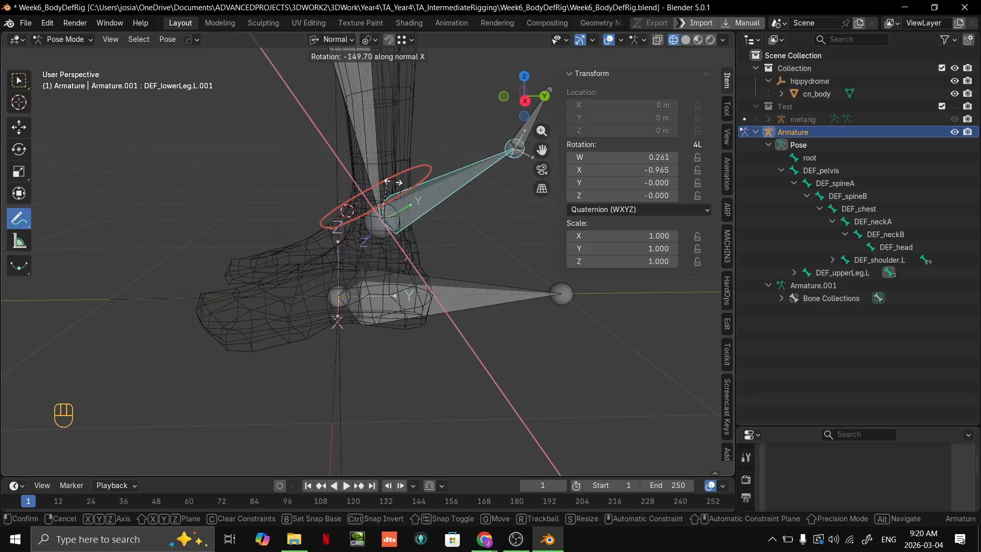
right_click(433, 155)
Return to the Select Box tool and undo the annotations and foot bones back to the lower leg's selected ankle joint.
scroll(420, 201, down, 1)
middle_drag(460, 197, 450, 210)
scroll(363, 256, up, 2)
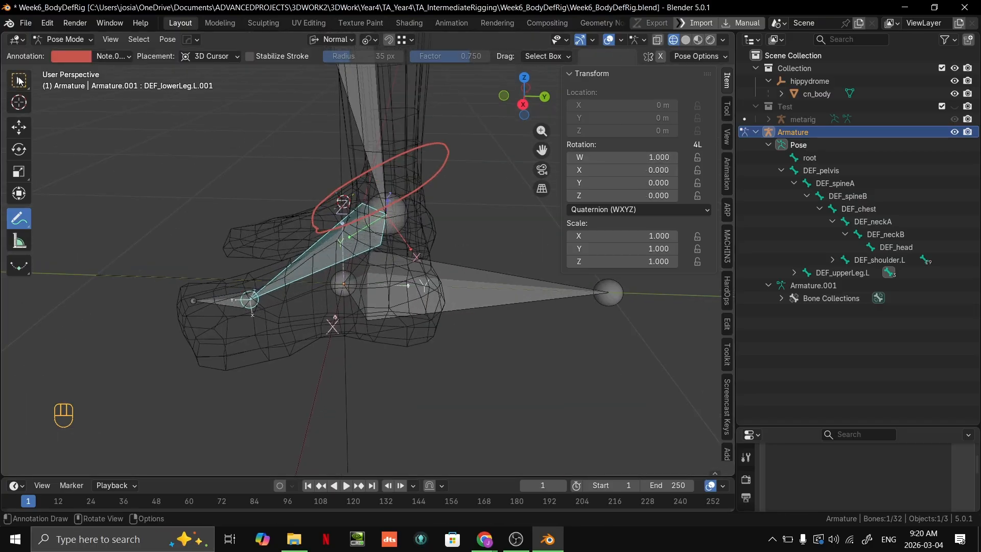
click(19, 80)
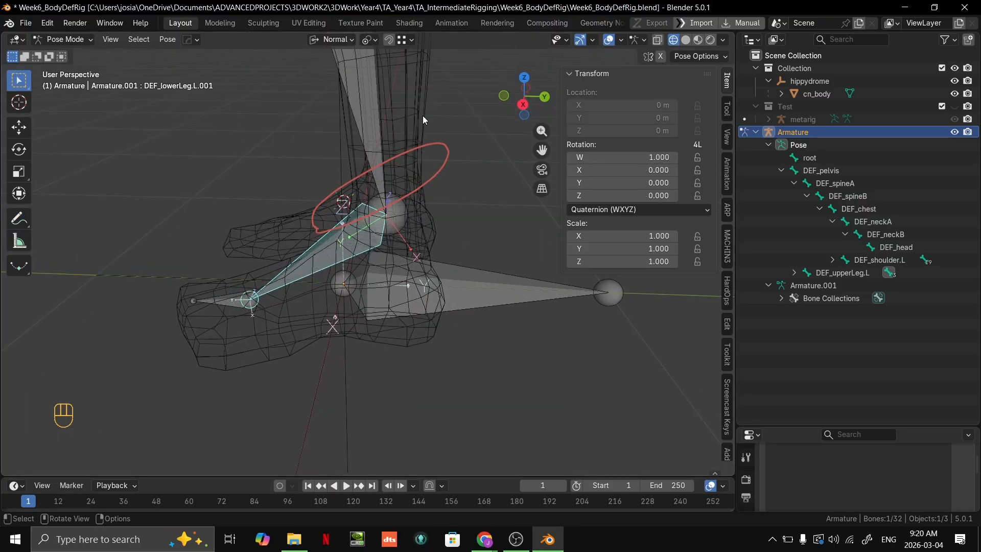
middle_drag(363, 159, 473, 154)
key(ctrl+z)
key(ctrl+z)
key(ctrl+z)
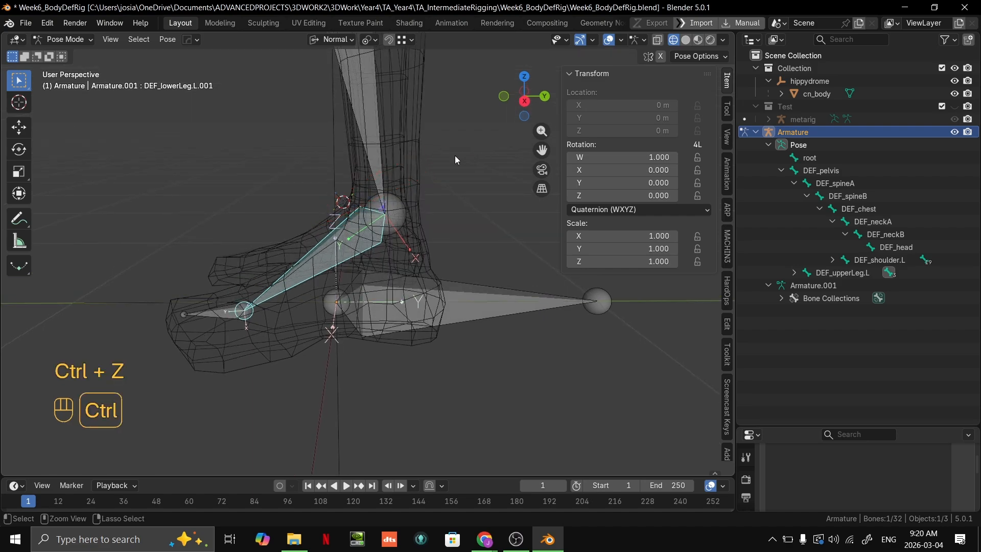
key(ctrl+z)
key(ctrl+z)
key(ctrl+z)
key(ctrl+z)
key(ctrl+z)
key(ctrl+z)
key(ctrl+z)
key(ctrl+z)
key(ctrl+z)
key(ctrl+z)
key(ctrl+z)
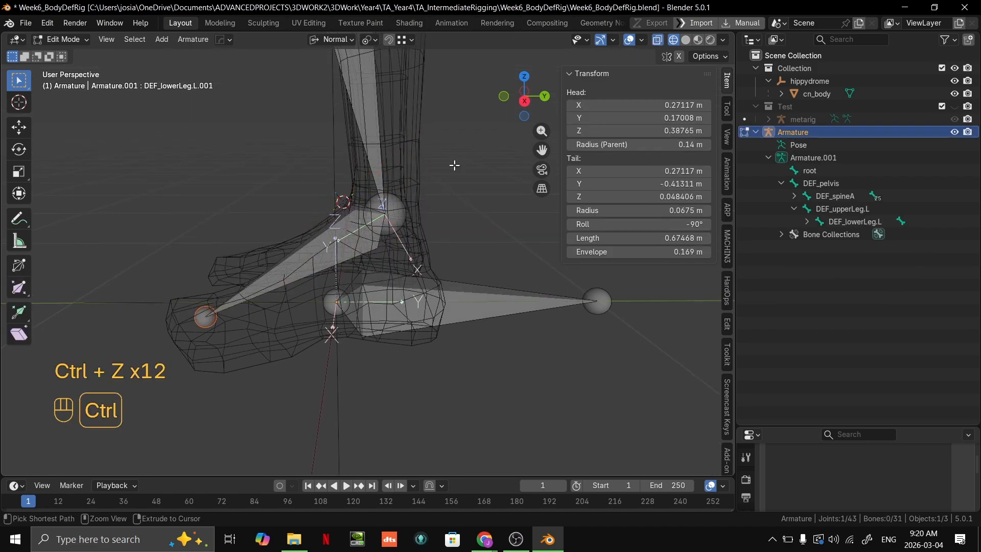
key(ctrl+z)
key(ctrl+z)
key(ctrl+z)
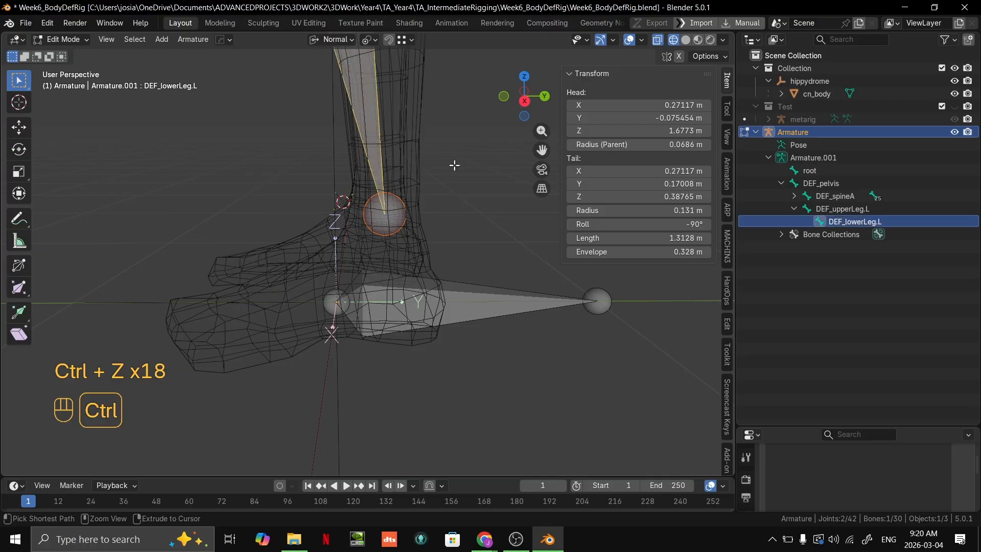
key(ctrl+shift+z)
Extrude a foot bone forward from the ankle joint along global Y, about 0.678 m long, in the right view.
key(grave)
click(528, 228)
key(grave)
click(348, 125)
scroll(467, 269, down, 20)
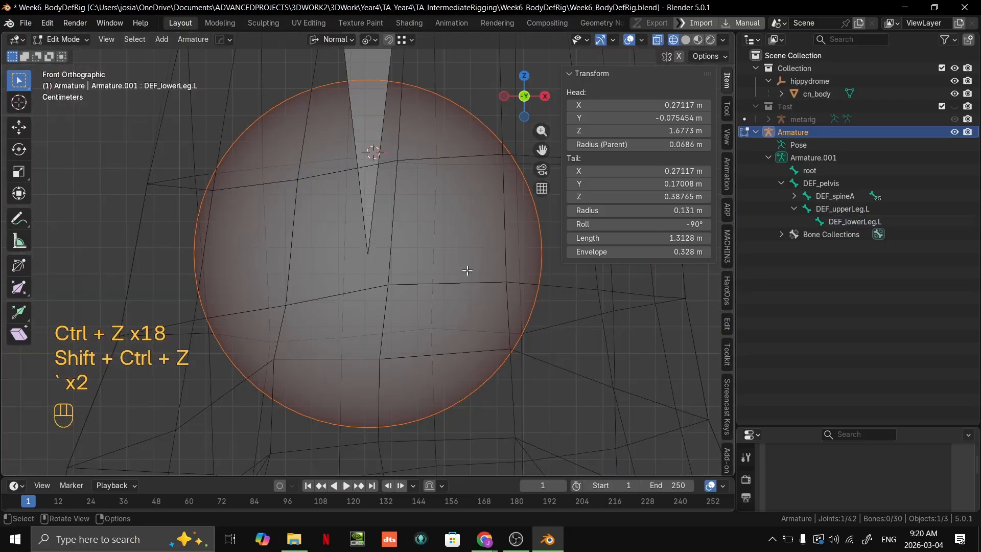
key(grave)
click(582, 261)
scroll(369, 255, up, 1)
key(e)
key(x)
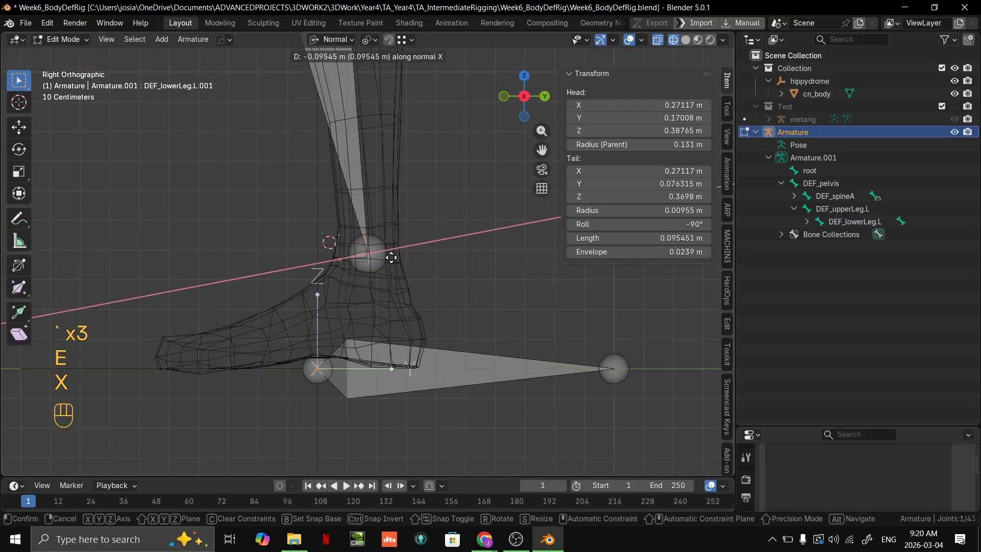
key(x)
key(y)
key(y)
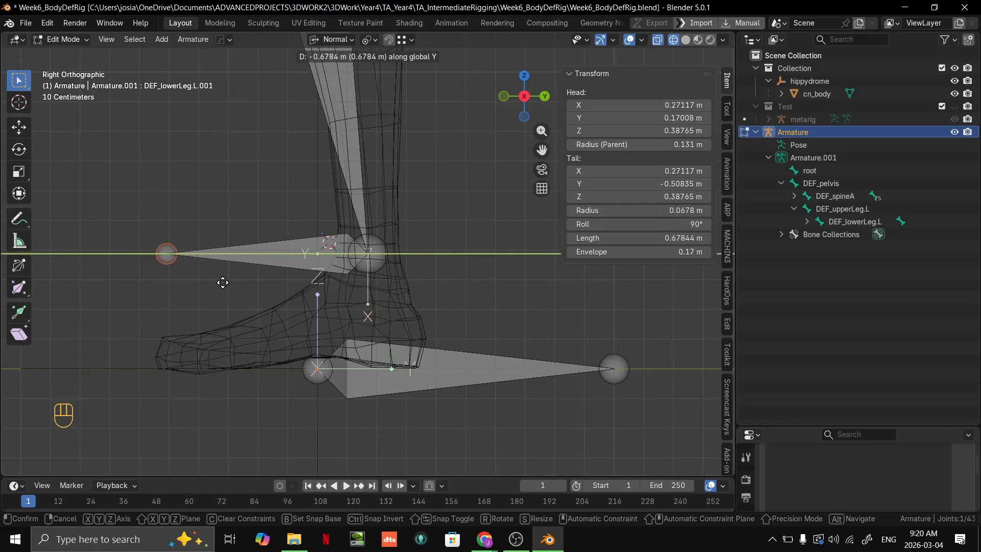
click(223, 282)
Try moving the tail of the horizontal foot bone freely in the right view.
shift+middle_drag(344, 300, 438, 228)
scroll(438, 228, down, 2)
scroll(438, 228, up, 4)
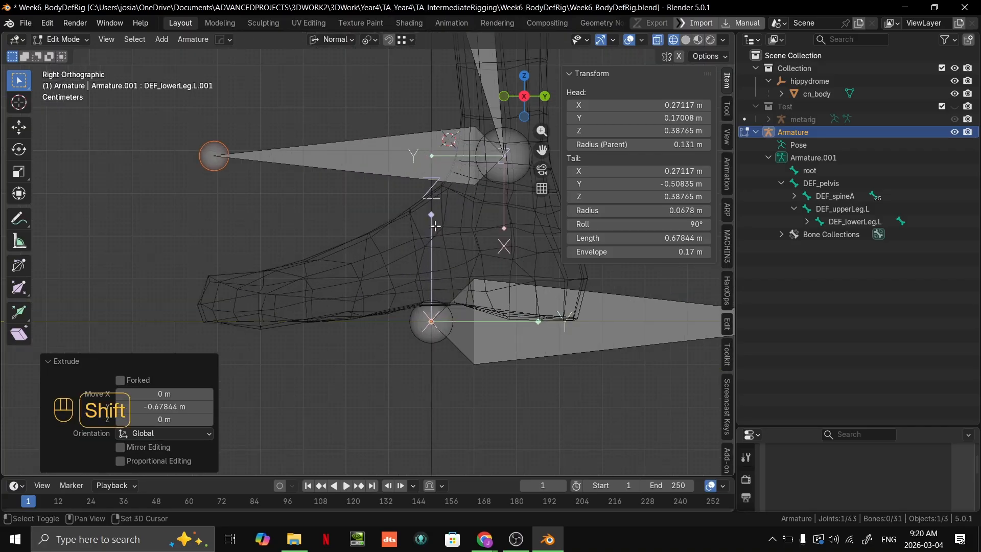
scroll(418, 251, down, 3)
scroll(432, 228, up, 1)
middle_drag(442, 193, 406, 218)
scroll(406, 217, up, 3)
key(grave)
key(grave)
scroll(481, 305, up, 1)
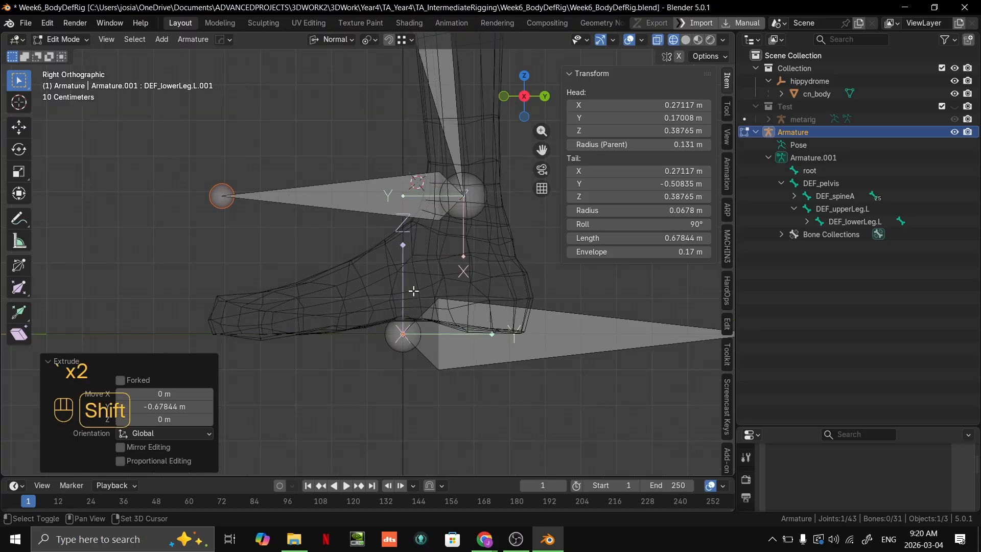
shift+middle_drag(412, 291, 420, 365)
click(310, 282)
key(g)
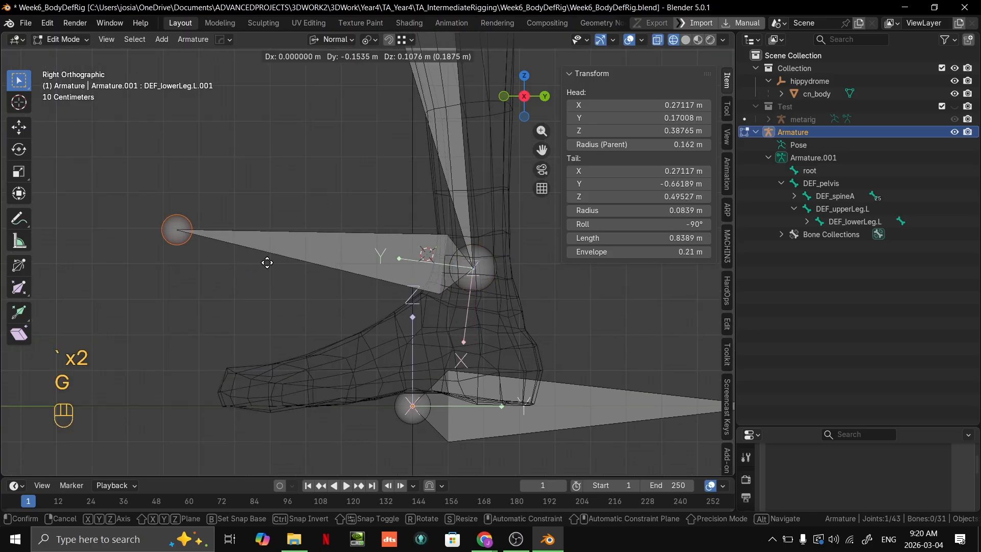
right_click(151, 235)
Select the ankle joint and examine the axes of the lower leg and foot bones from several angles.
scroll(466, 291, up, 1)
click(458, 253)
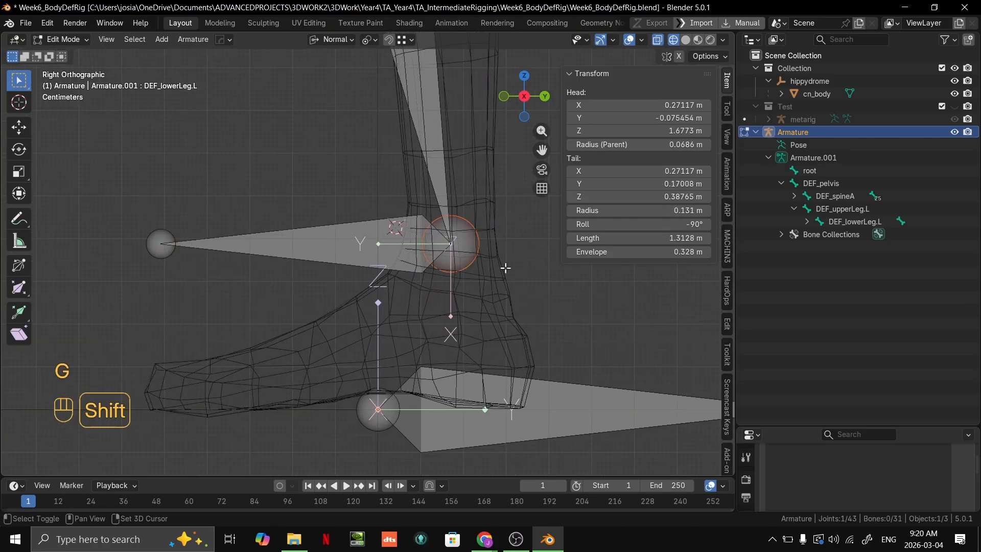
scroll(373, 271, up, 1)
shift+middle_drag(506, 267, 333, 303)
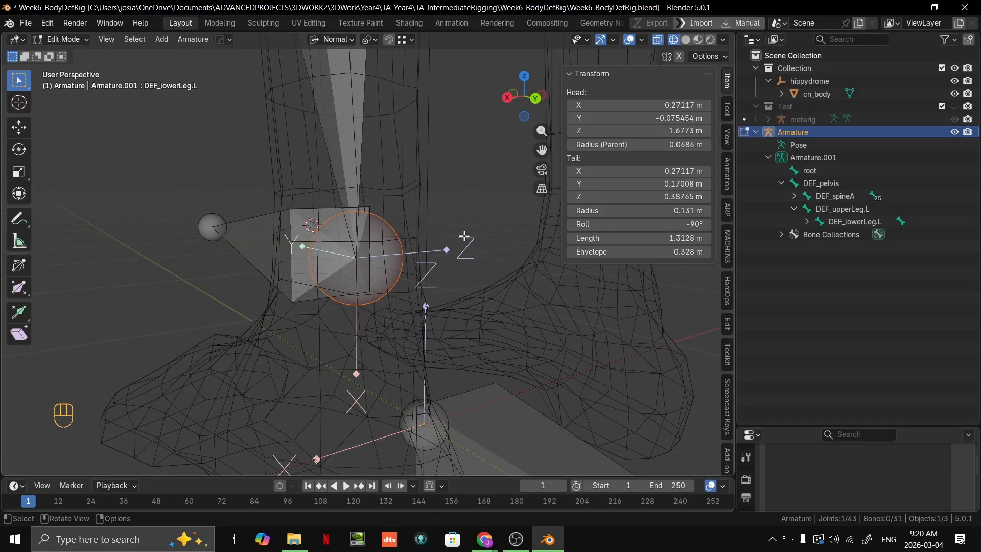
middle_drag(464, 236, 475, 247)
scroll(474, 281, up, 2)
middle_drag(474, 281, 381, 329)
shift+middle_drag(382, 329, 425, 351)
scroll(426, 259, down, 4)
shift+middle_drag(415, 166, 428, 293)
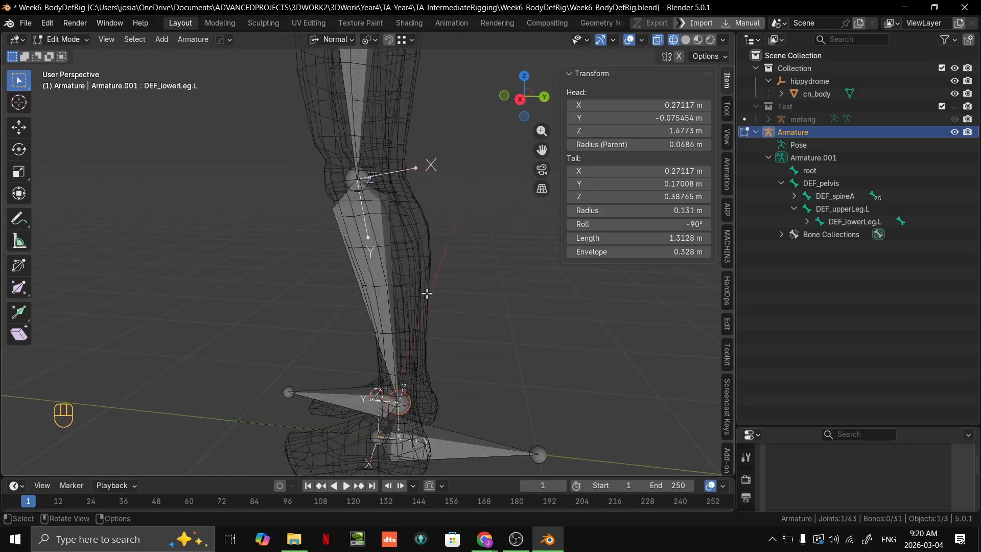
key(grave)
click(385, 258)
scroll(401, 300, down, 4)
shift+middle_drag(429, 210, 339, 233)
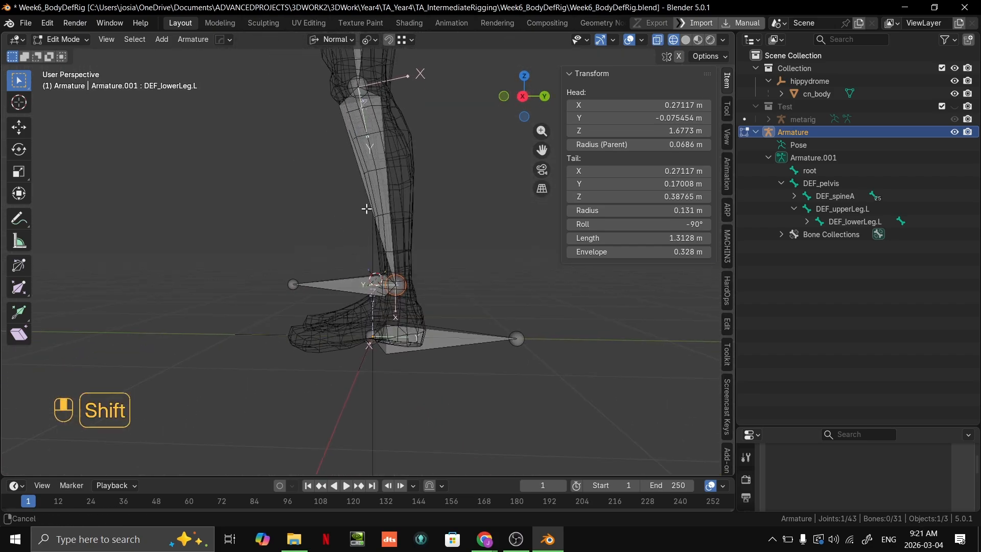
shift+middle_drag(367, 209, 369, 166)
scroll(369, 166, up, 5)
shift+middle_drag(460, 258, 433, 216)
key(grave)
click(491, 225)
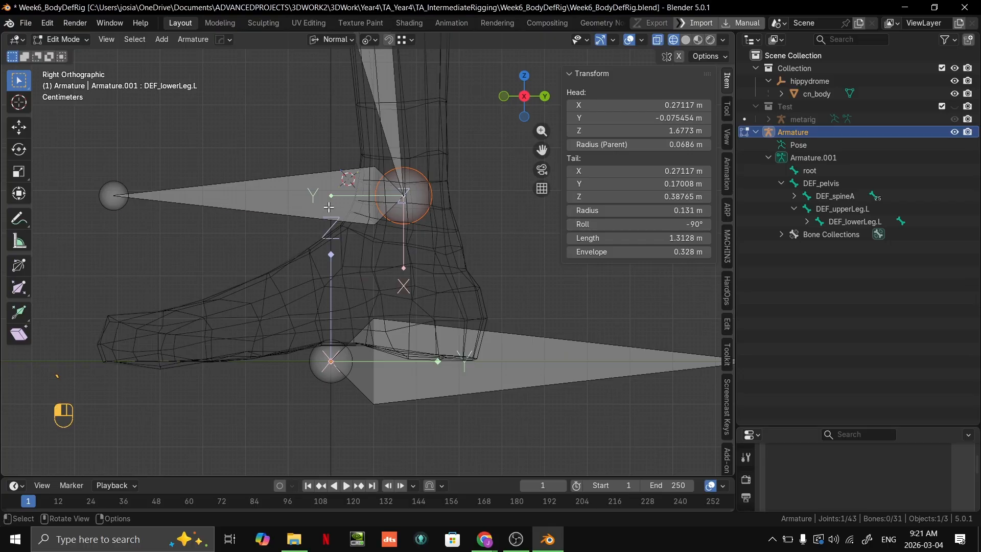
Select the horizontal foot bone and examine its local axes from both sides of the leg.
click(328, 207)
middle_drag(449, 252, 333, 266)
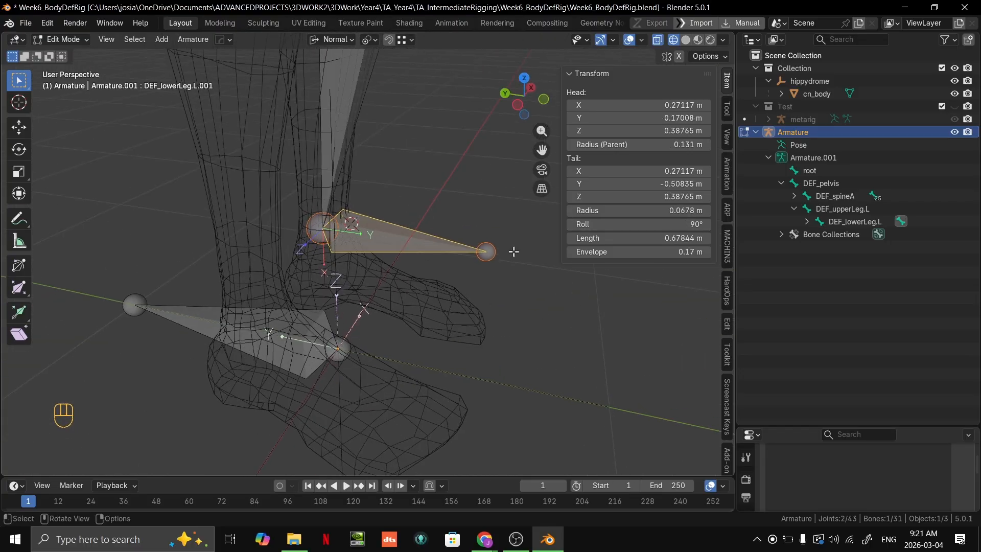
middle_drag(513, 251, 347, 223)
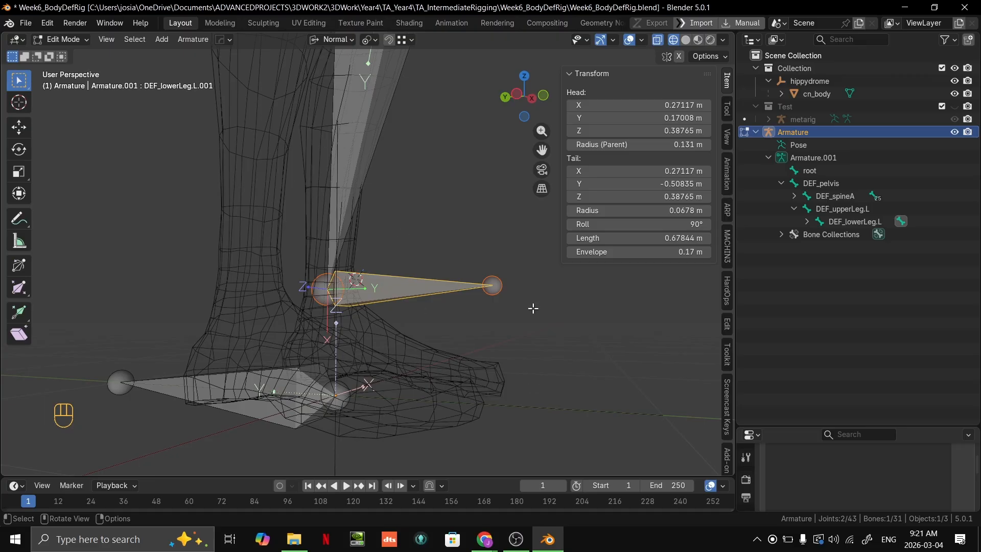
middle_drag(533, 309, 219, 326)
key(grave)
shift+middle_drag(448, 274, 366, 248)
scroll(367, 248, down, 1)
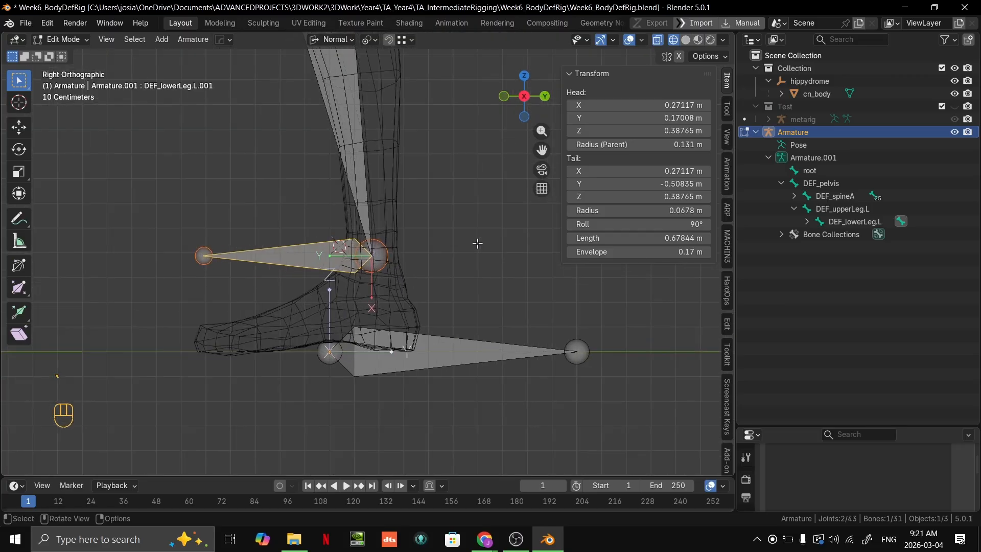
scroll(477, 243, up, 1)
Try rotating the horizontal foot bone about its normal X axis in the side and perspective views.
key(r)
right_click(438, 101)
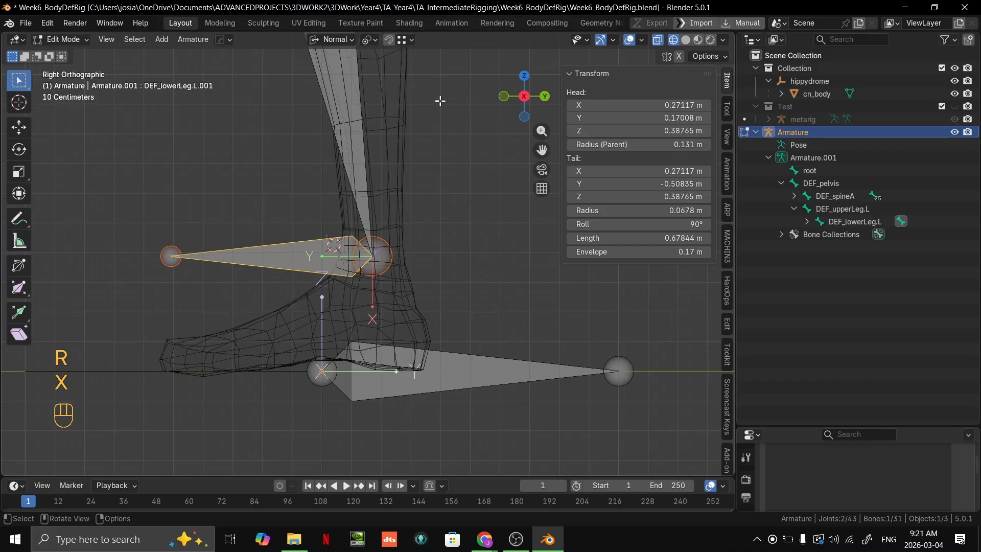
middle_drag(473, 209, 485, 189)
scroll(483, 191, up, 1)
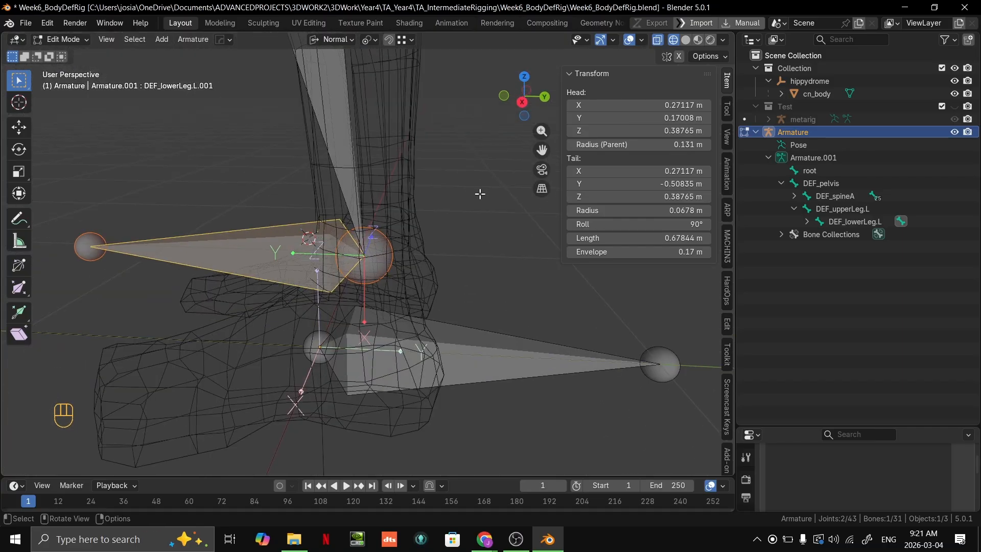
middle_drag(470, 223, 469, 202)
key(r)
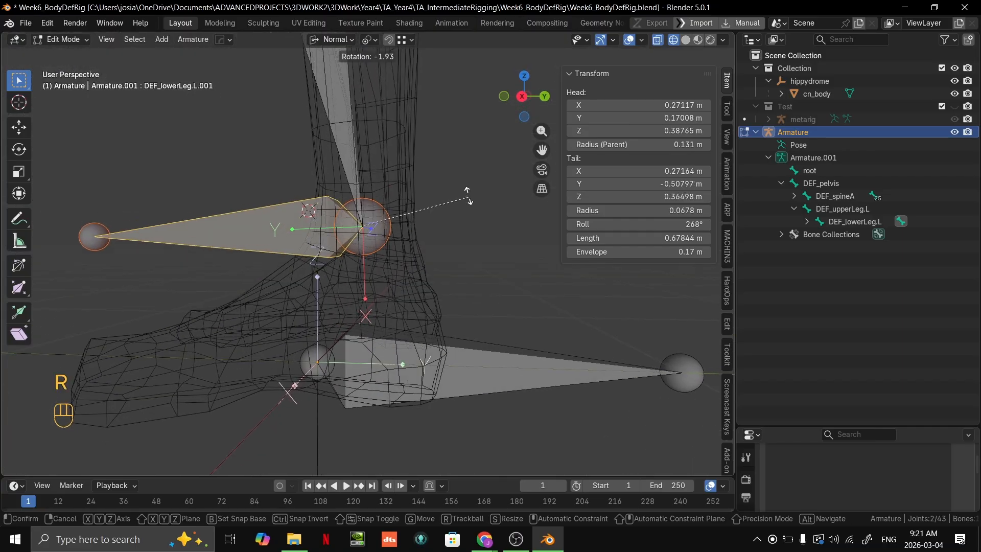
key(x)
right_click(462, 204)
Frame the foot bone in the front and right views and try rotating it about the global X axis by about 26.5 degrees.
key(grave)
click(427, 175)
key(grave)
click(406, 310)
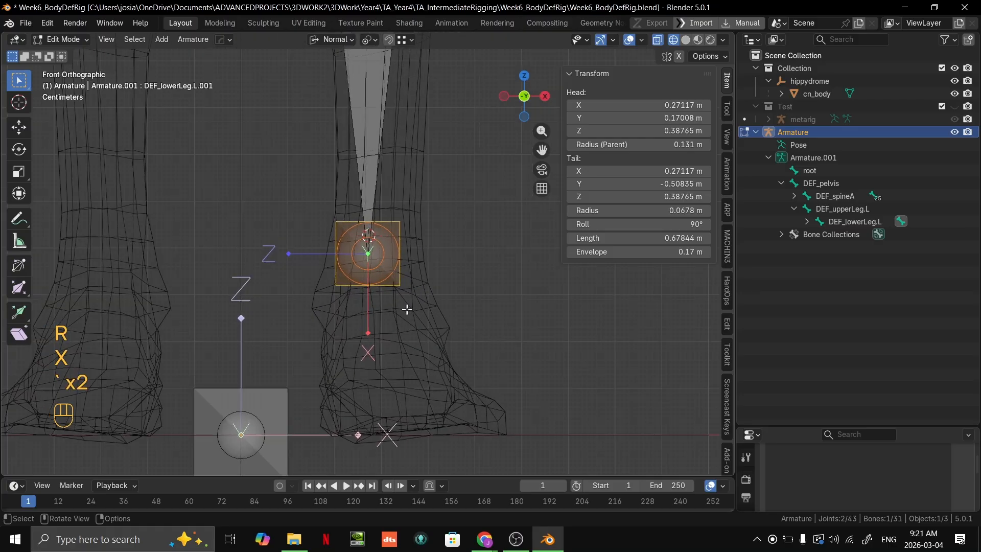
key(grave)
click(535, 261)
key(grave)
click(578, 258)
key(r)
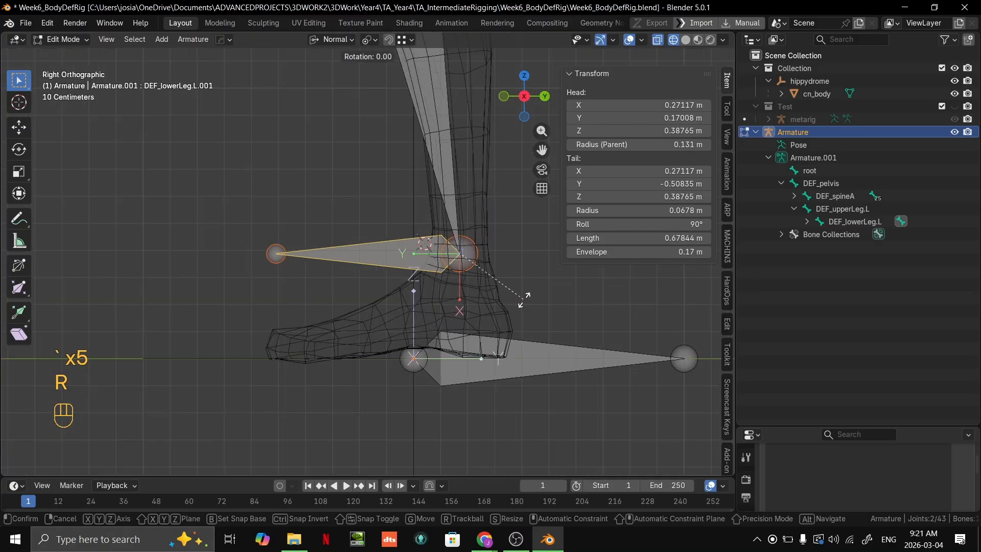
key(x)
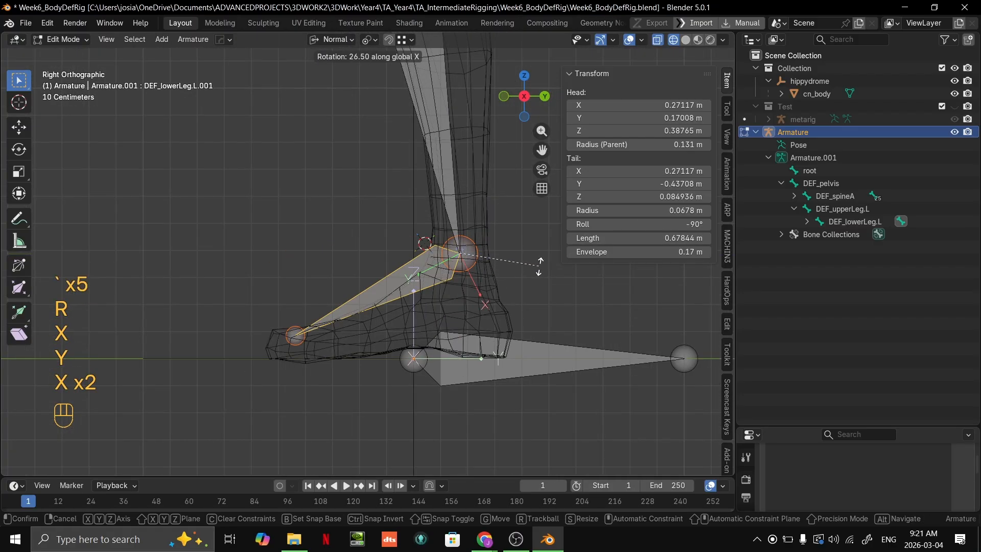
click(475, 245)
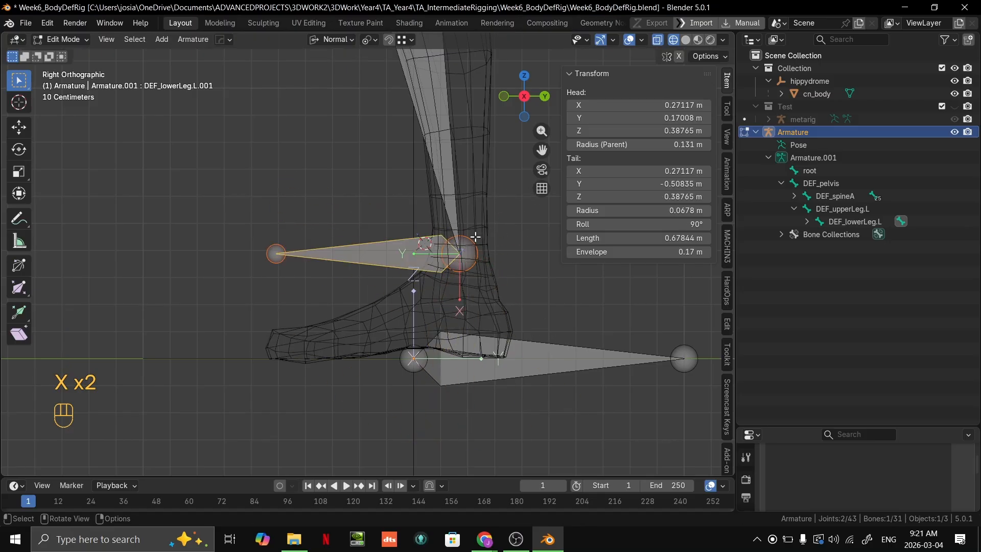
Try rotating the horizontal foot bone about its Z axis, freely, and about its normal X axis.
key(r)
key(z)
right_click(483, 246)
middle_drag(483, 246, 491, 273)
key(r)
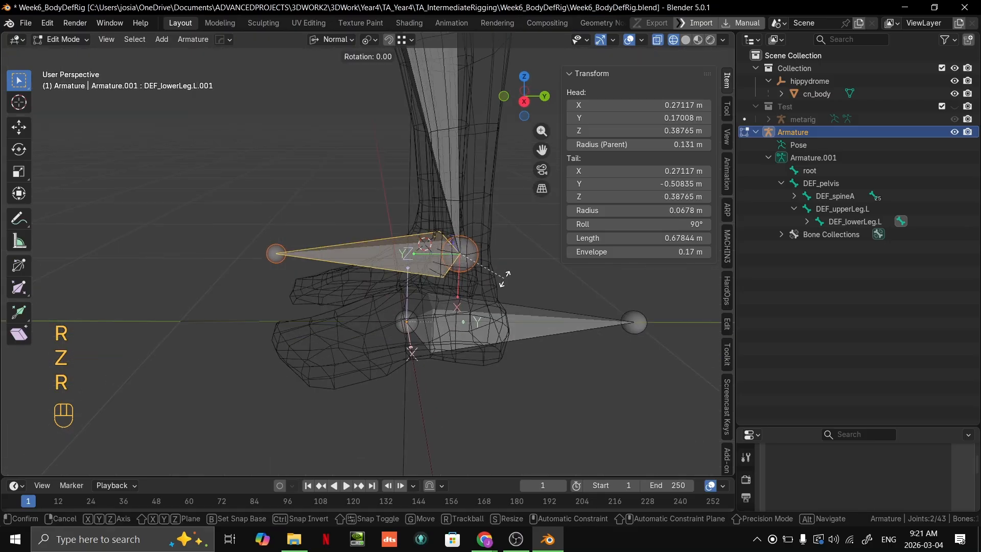
key(x)
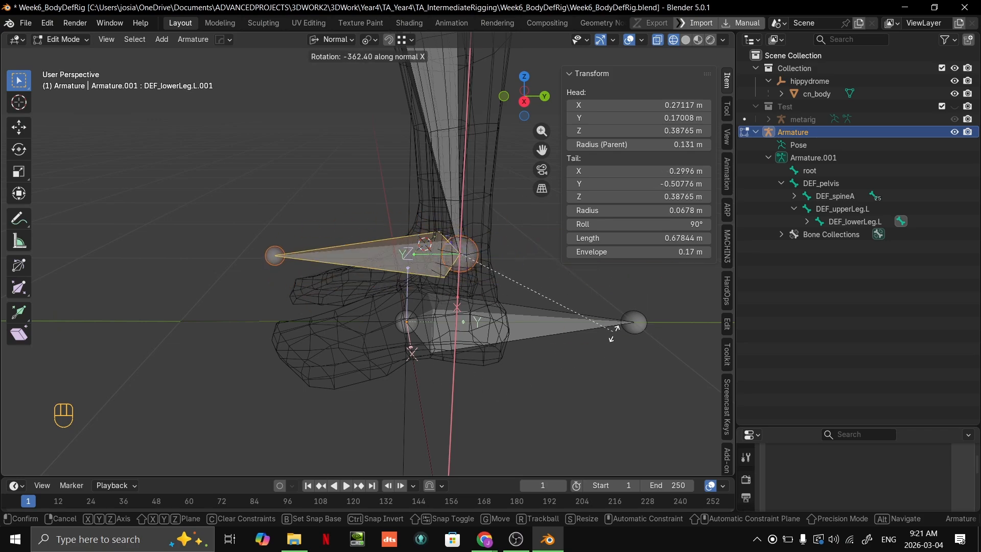
right_click(545, 356)
shift+middle_drag(544, 333, 460, 324)
Duplicate the horizontal foot bone in the right side view and place the copy at the front of the foot.
key(grave)
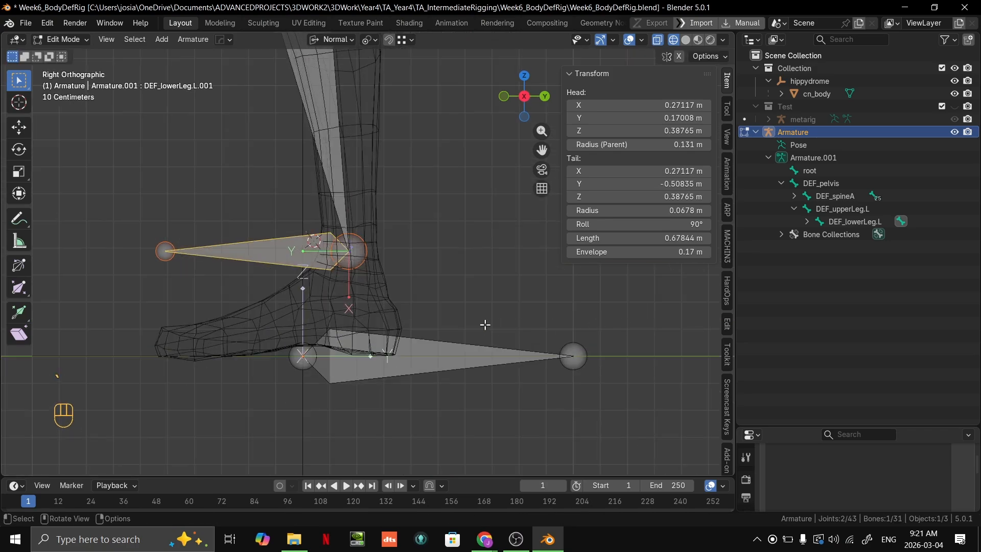
shift+middle_drag(386, 338, 460, 307)
scroll(428, 278, up, 2)
shift+middle_drag(433, 267, 453, 252)
key(shift+d)
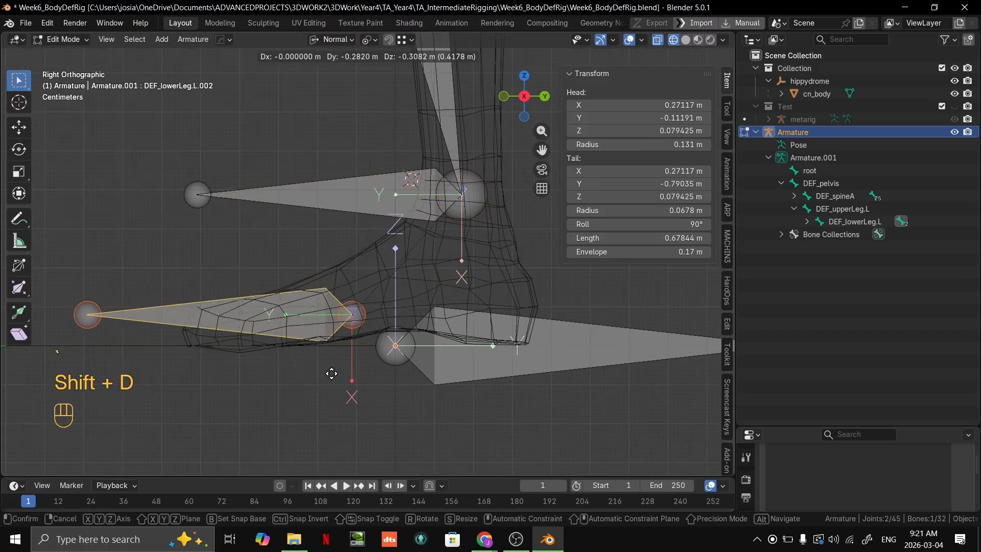
click(292, 376)
shift+middle_drag(335, 354, 448, 312)
scroll(449, 312, up, 2)
Scale the duplicated bone down to about 0.214 m long and position it inside the toe area.
key(s)
right_click(532, 357)
key(s)
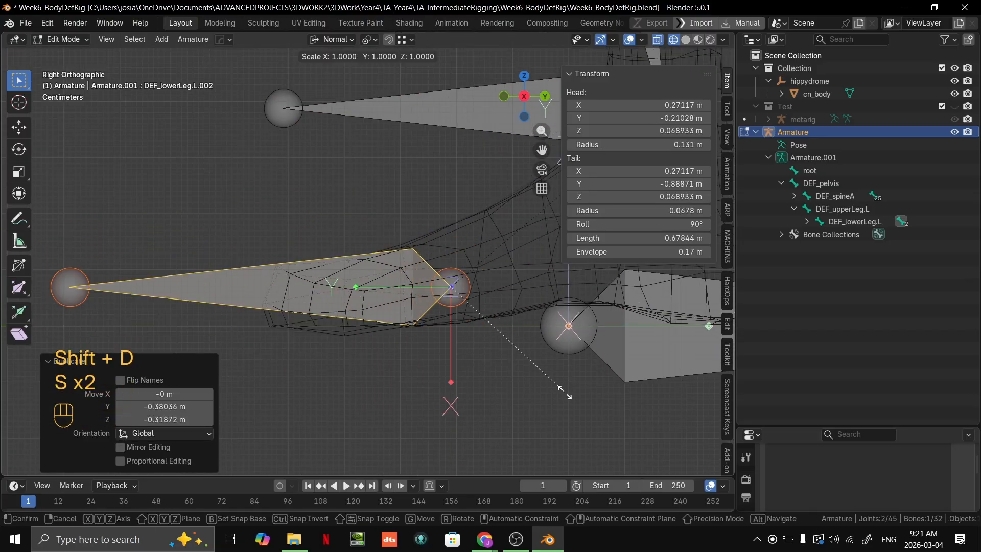
click(478, 363)
key(g)
click(480, 358)
scroll(480, 357, down, 2)
key(s)
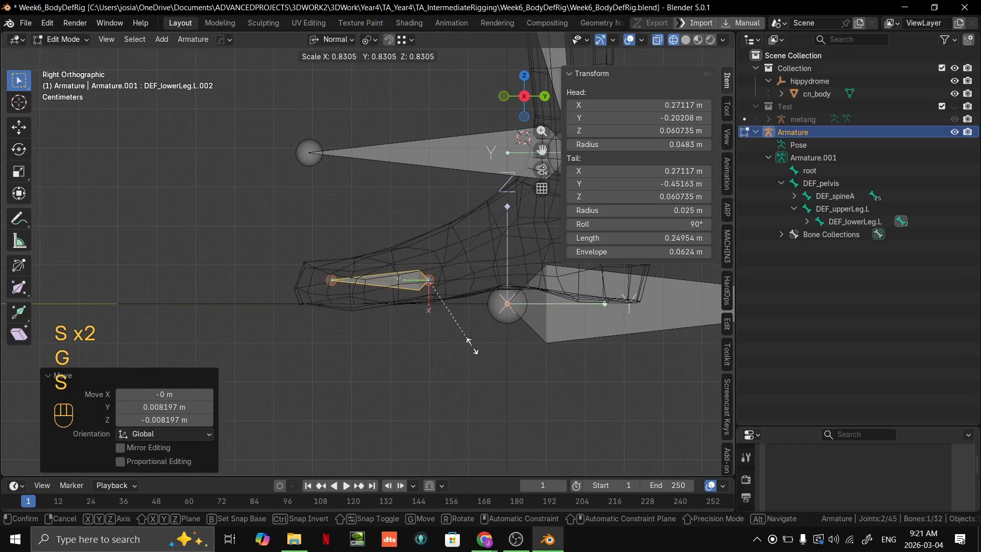
click(396, 343)
middle_drag(395, 343, 440, 264)
scroll(442, 308, down, 1)
mouse_move(440, 264)
middle_down()
mouse_move(431, 189)
mouse_move(431, 287)
mouse_move(447, 357)
mouse_move(460, 326)
mouse_move(441, 271)
middle_up()
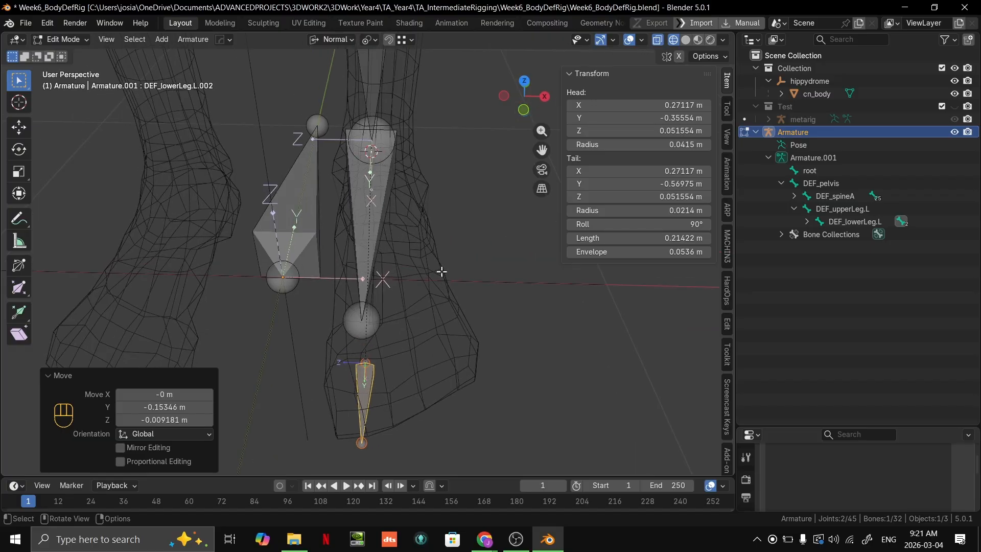
Move the small toe bone about 0.076 m outward along the global X axis.
key(g)
key(x)
key(g)
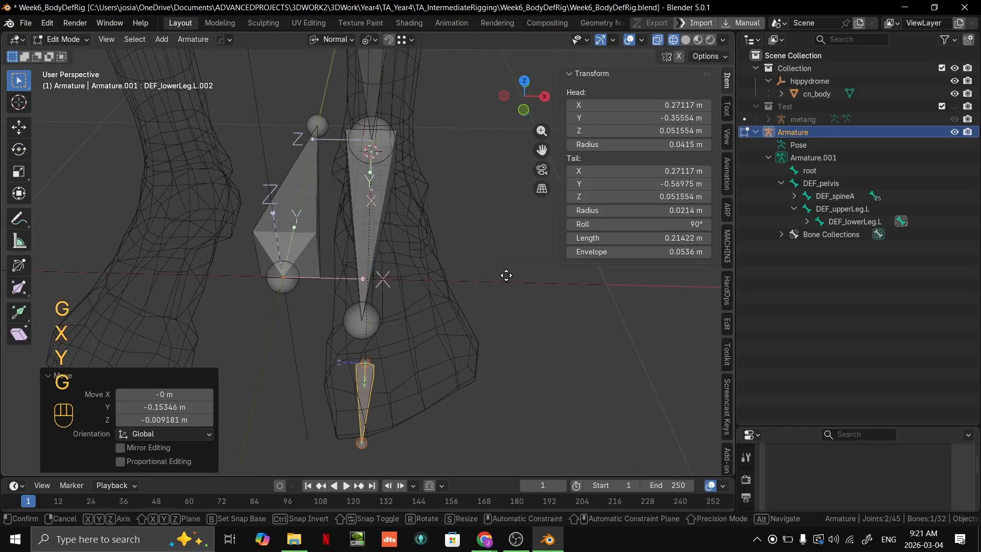
key(x)
key(x)
click(538, 275)
Move the toe bone back along the global Y axis until its head is at about Y -0.299 m.
key(g)
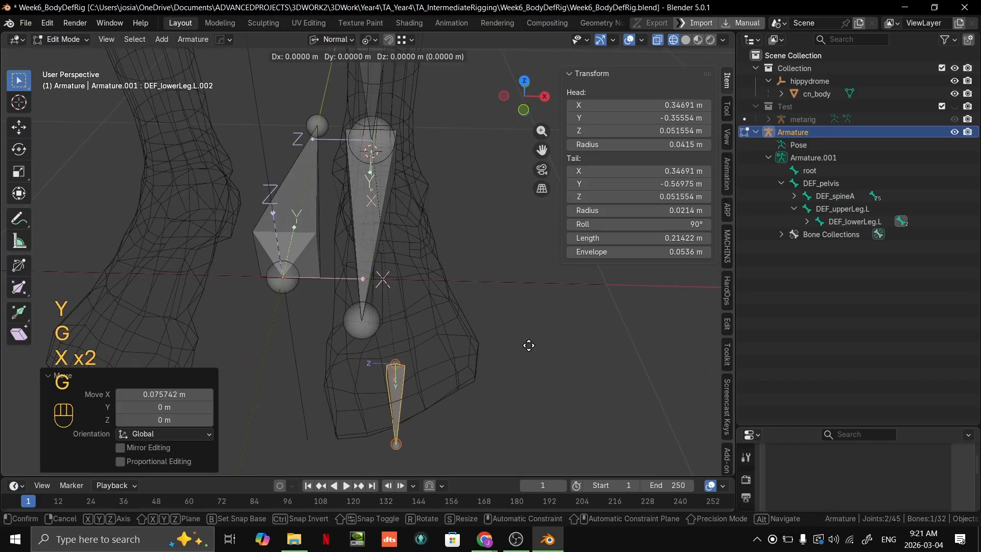
key(y)
key(y)
click(526, 326)
Lengthen the toe bone by moving its tail about -0.093 m along the global Y axis in the side view.
middle_drag(526, 325, 335, 359)
click(245, 357)
key(g)
key(x)
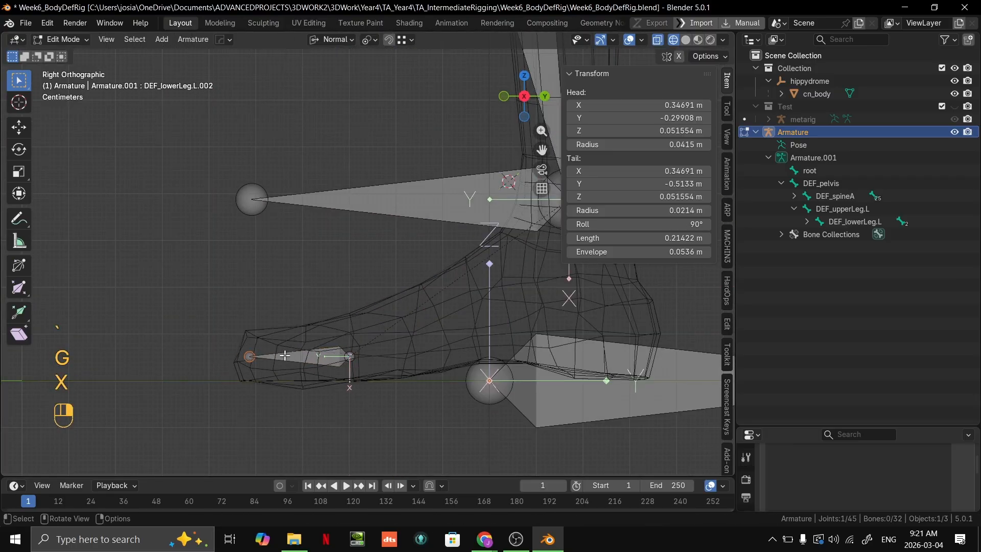
key(g)
key(y)
click(245, 356)
middle_drag(244, 355, 638, 302)
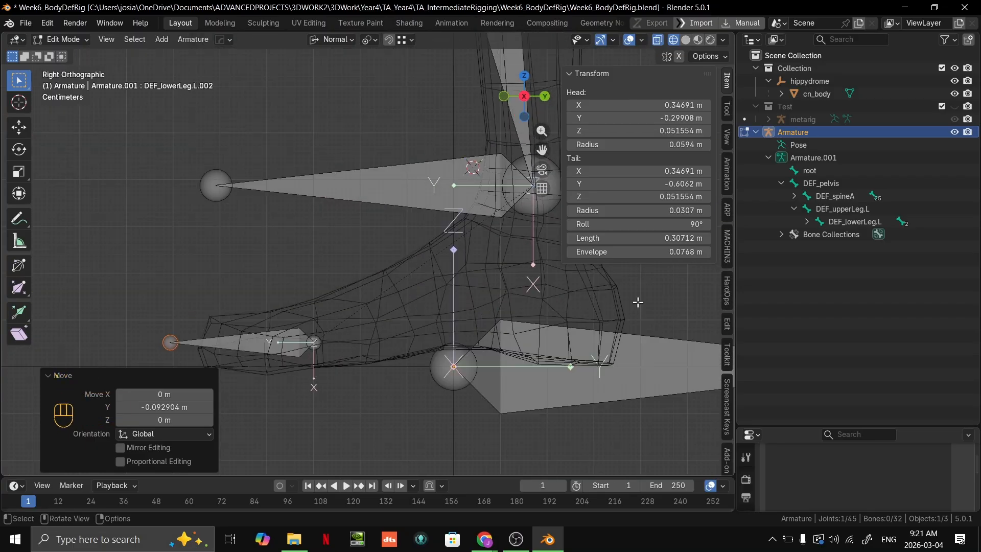
Try rotating the toe bone in the side view and inspect its placement from both sides of the foot.
click(283, 354)
key(r)
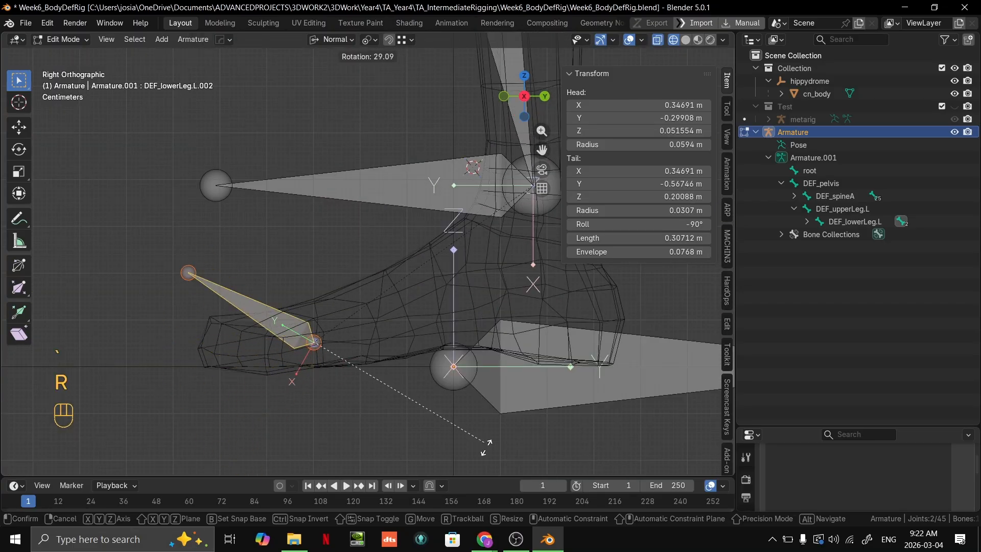
right_click(466, 330)
scroll(464, 284, down, 4)
middle_drag(450, 333, 726, 361)
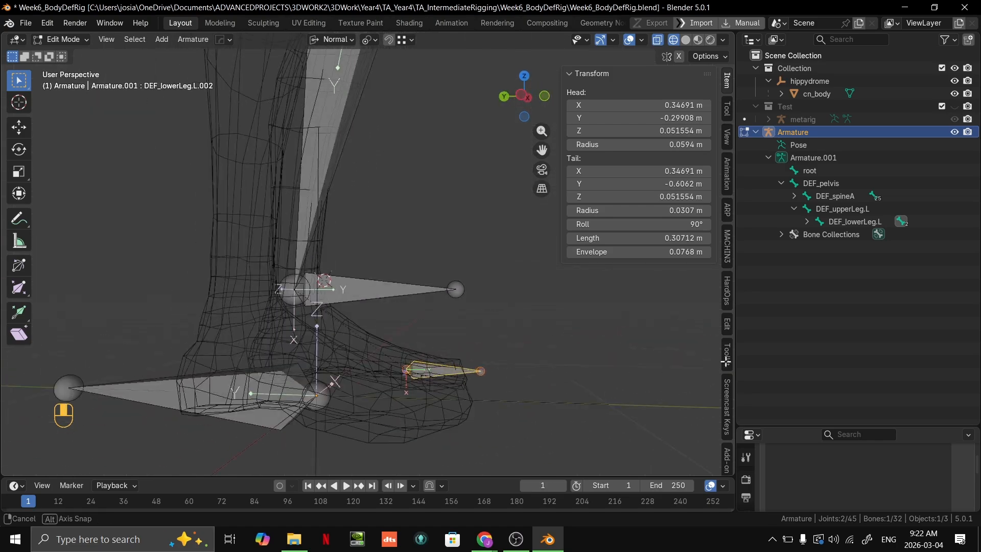
key(grave)
shift+middle_drag(596, 361, 593, 383)
middle_drag(593, 383, 528, 363)
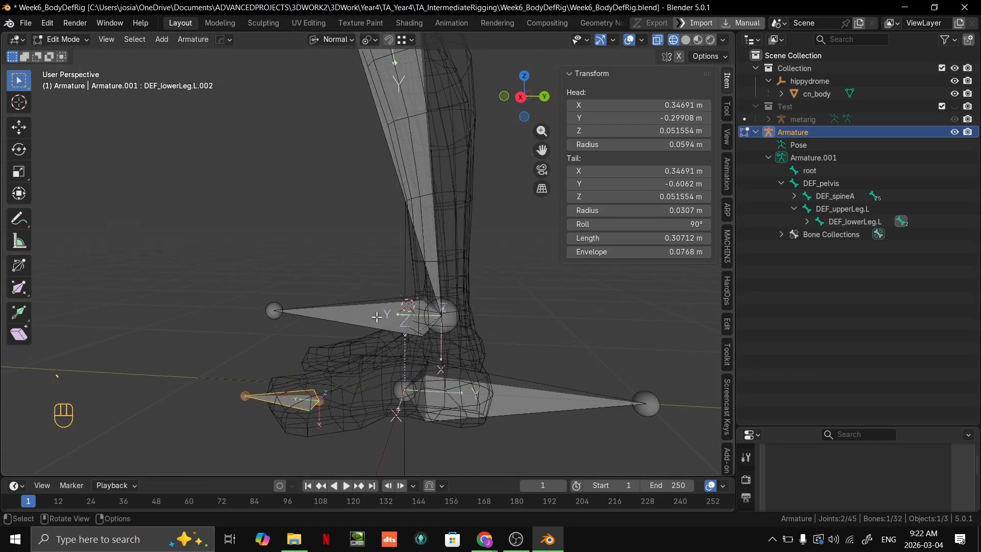
Rename the horizontal foot bone to DEF_ankle.L and the small toe bone to DEF_toe.L.
key(grave)
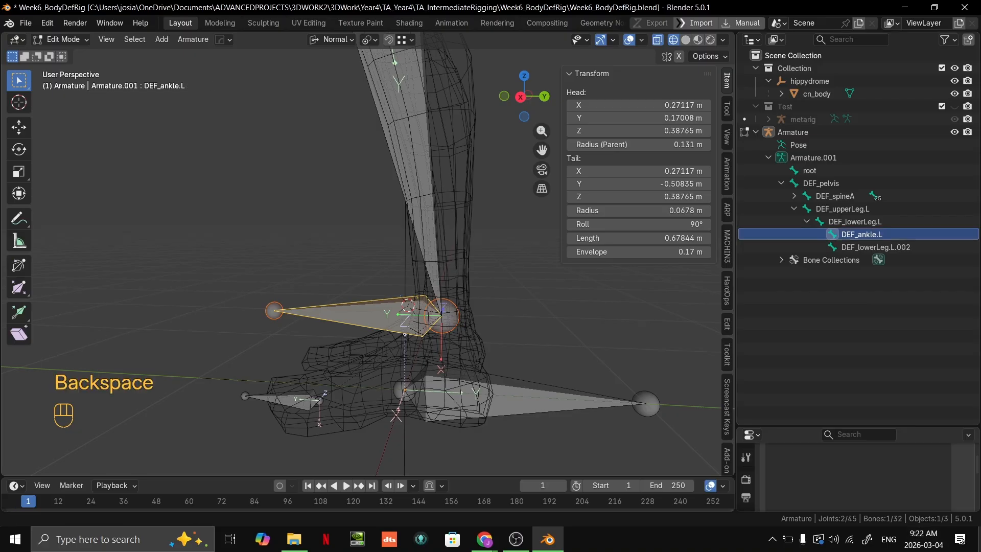
double_click(898, 248)
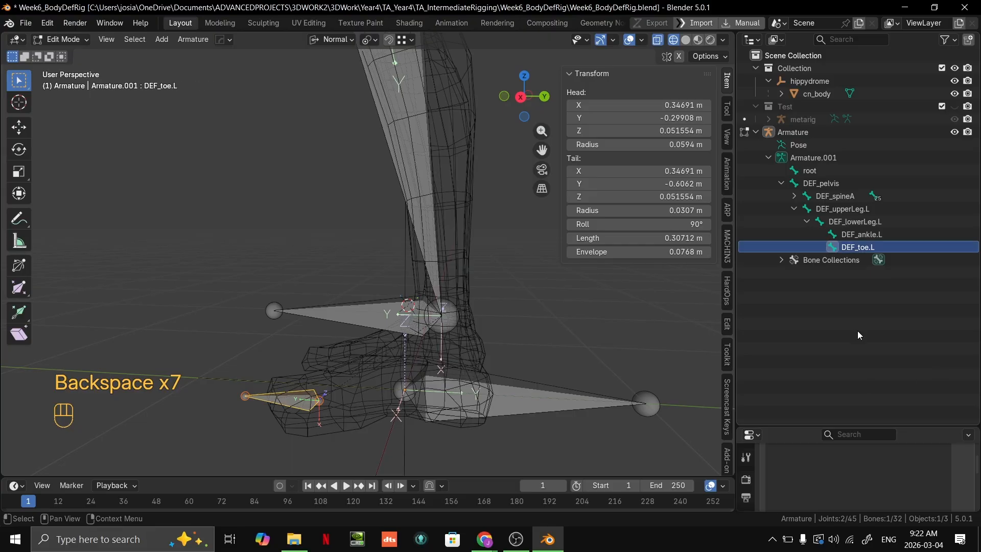
key(KP_3)
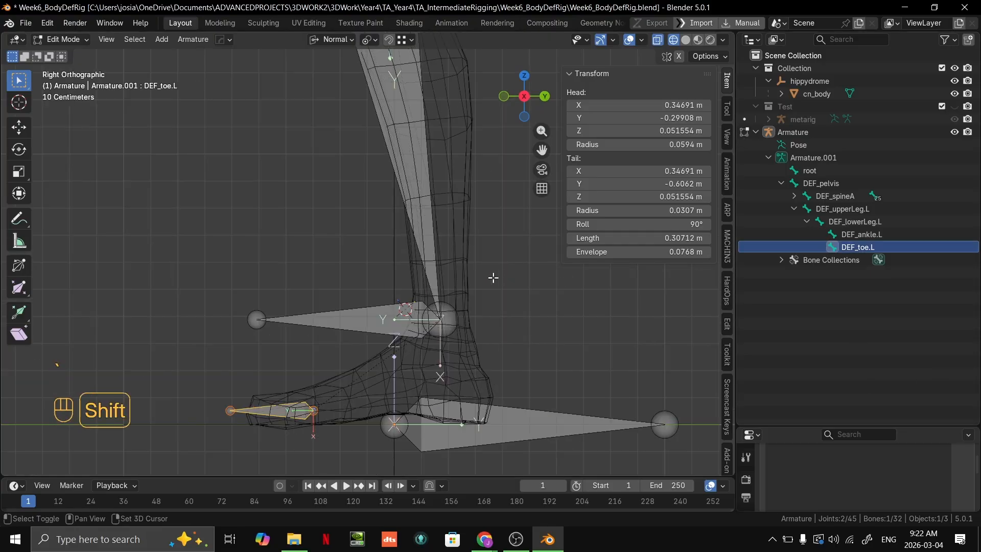
Examine the local axes of the leg, ankle and toe bones in the side and front views.
shift+middle_drag(493, 278, 498, 203)
shift+middle_drag(497, 160, 468, 284)
shift+middle_drag(455, 176, 475, 259)
scroll(470, 307, down, 3)
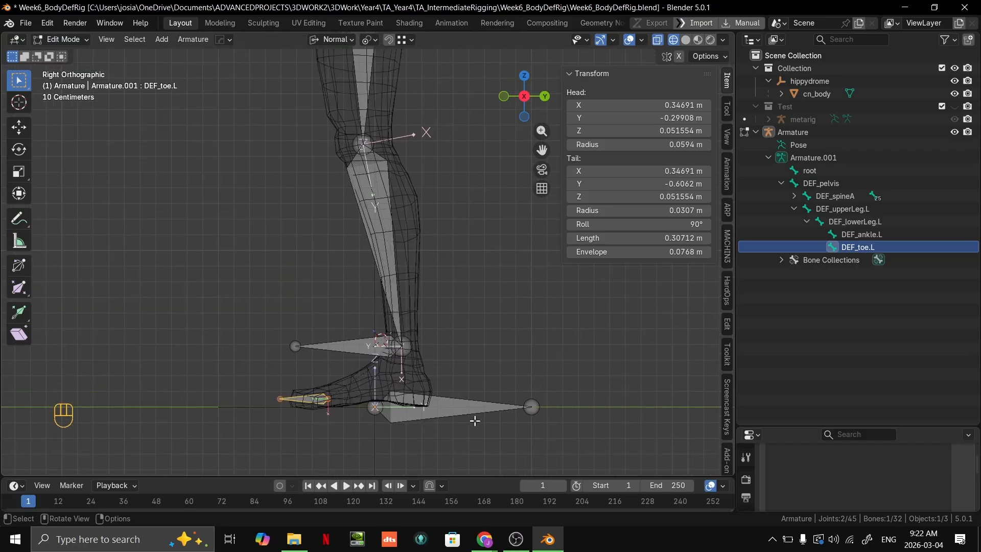
middle_drag(450, 398, 447, 390)
key(KP_3)
shift+middle_drag(583, 373, 572, 427)
key(grave)
click(430, 180)
shift+middle_drag(469, 235, 473, 424)
middle_drag(552, 256, 446, 369)
key(grave)
click(449, 302)
key(grave)
click(385, 126)
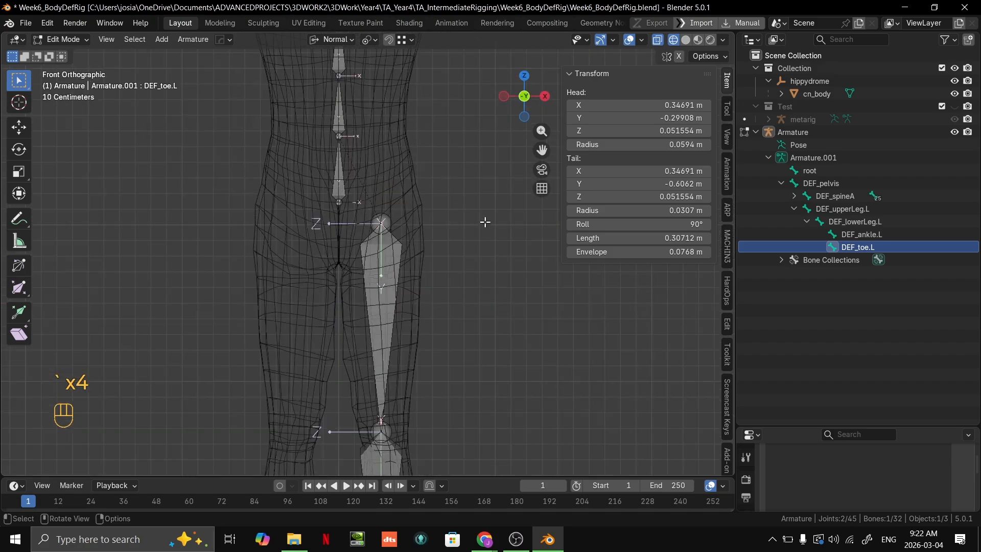
shift+middle_drag(484, 106, 467, 249)
scroll(470, 228, down, 3)
shift+middle_drag(524, 178, 409, 326)
Inspect the armature from above and compare the upper and lower leg bone axes from the front.
key(grave)
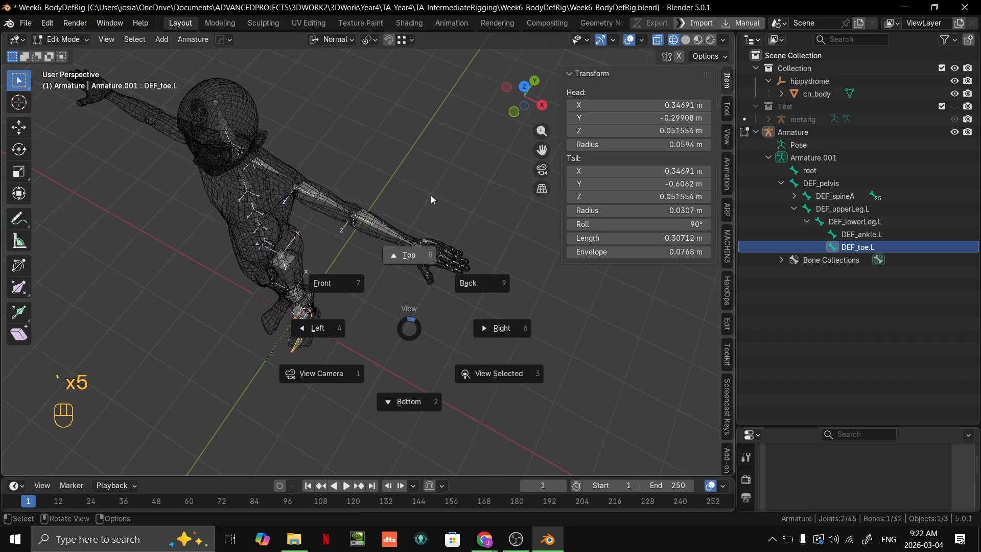
click(432, 198)
shift+middle_drag(328, 307, 394, 90)
scroll(364, 265, up, 3)
shift+middle_drag(364, 266, 381, 248)
scroll(383, 214, up, 1)
shift+middle_drag(389, 173, 378, 204)
scroll(418, 205, up, 2)
shift+middle_drag(233, 312, 354, 138)
shift+middle_drag(373, 225, 423, 68)
shift+middle_drag(468, 266, 480, 169)
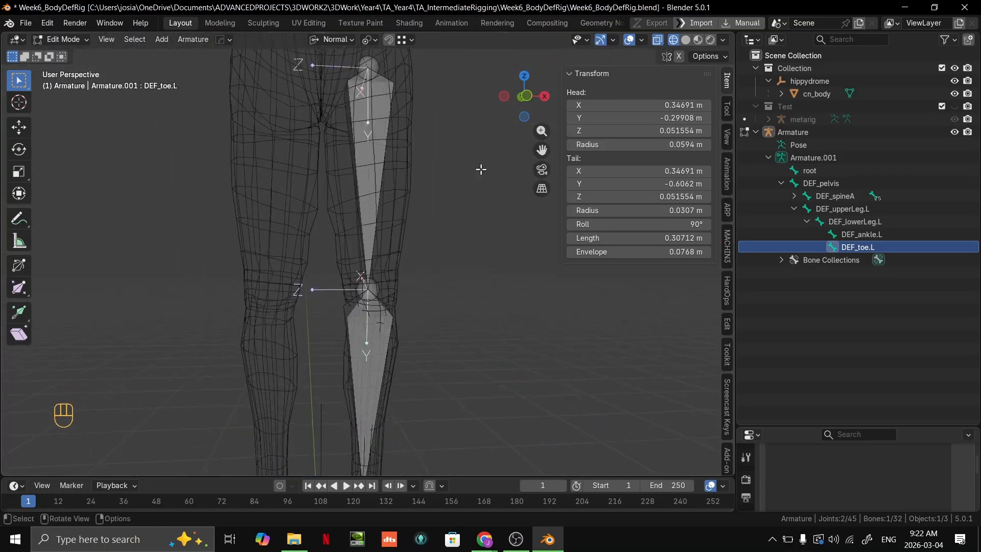
key(grave)
click(429, 134)
scroll(493, 371, down, 4)
Examine the ankle and toe bones up close in the perspective and right side views.
shift+middle_drag(493, 331, 315, 235)
scroll(482, 217, up, 3)
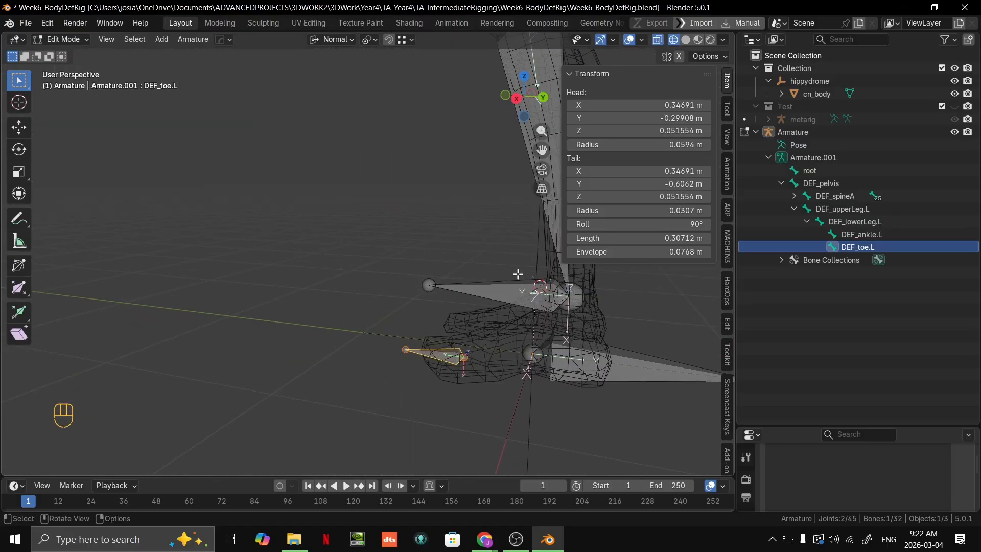
shift+middle_drag(505, 250, 451, 286)
key(grave)
click(632, 316)
shift+middle_drag(578, 326, 460, 236)
scroll(409, 220, up, 5)
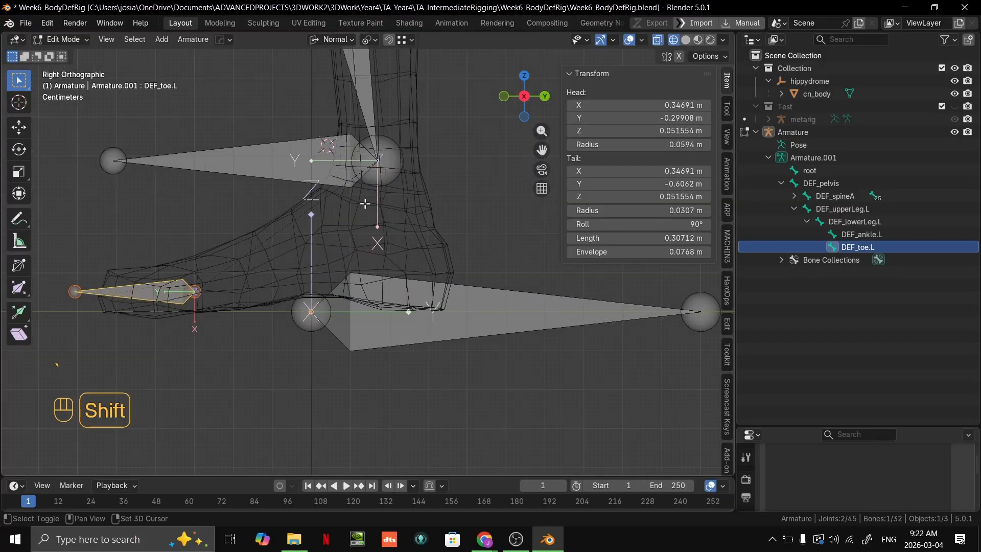
scroll(464, 286, down, 3)
scroll(348, 296, up, 3)
shift+middle_drag(347, 296, 368, 242)
scroll(367, 242, down, 2)
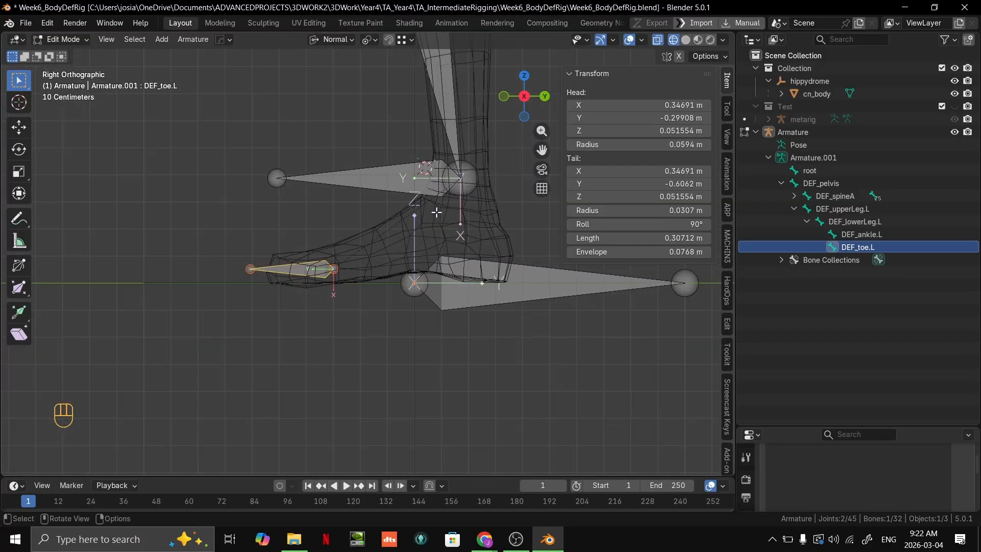
middle_drag(436, 212, 424, 256)
key(grave)
click(485, 231)
middle_drag(486, 231, 422, 217)
key(grave)
key(grave)
scroll(493, 181, down, 2)
scroll(453, 224, up, 2)
scroll(458, 236, up, 1)
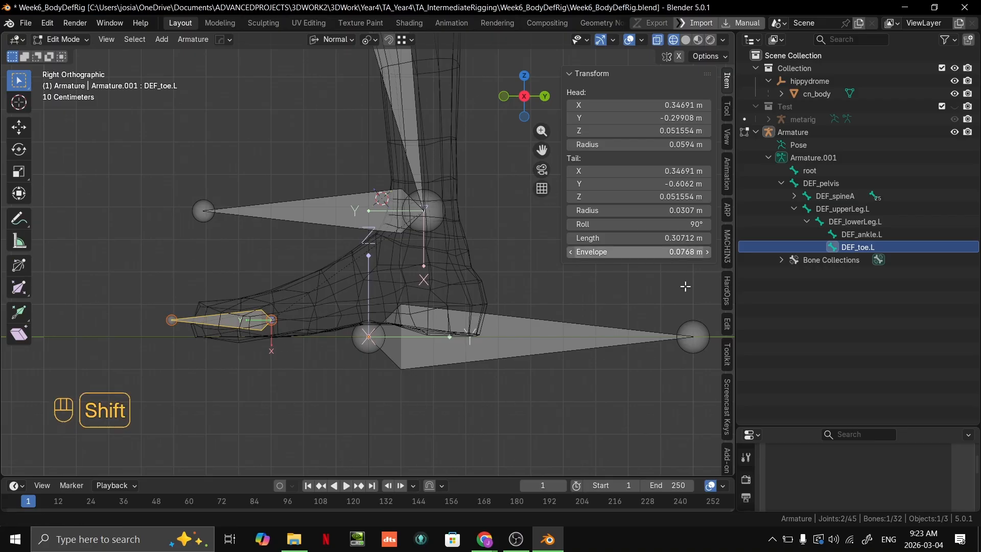
Review the bone alignment from the torso down the leg to the foot in the right side view.
shift+middle_drag(379, 243, 368, 322)
scroll(367, 238, down, 7)
shift+middle_drag(411, 186, 407, 361)
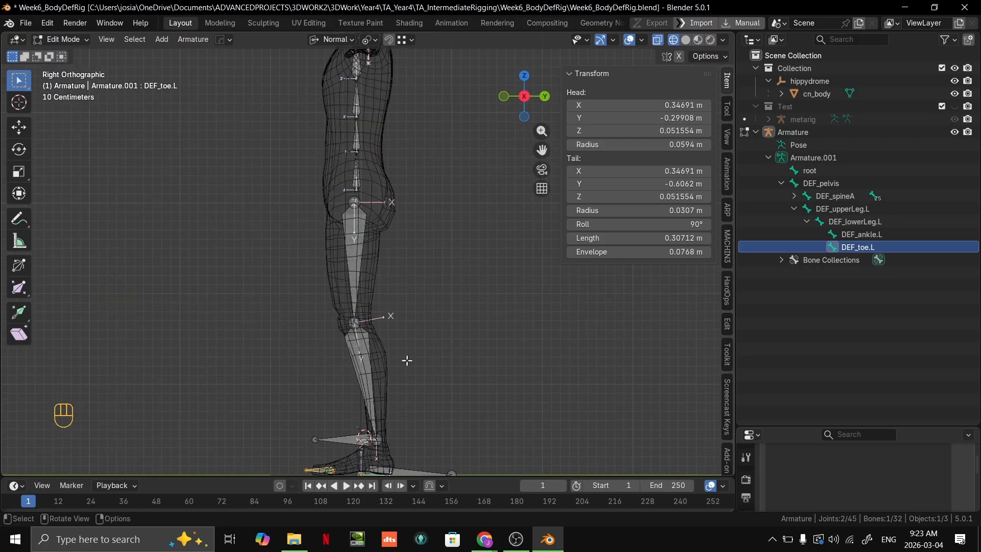
shift+middle_drag(446, 253, 480, 391)
middle_drag(467, 361, 458, 298)
key(grave)
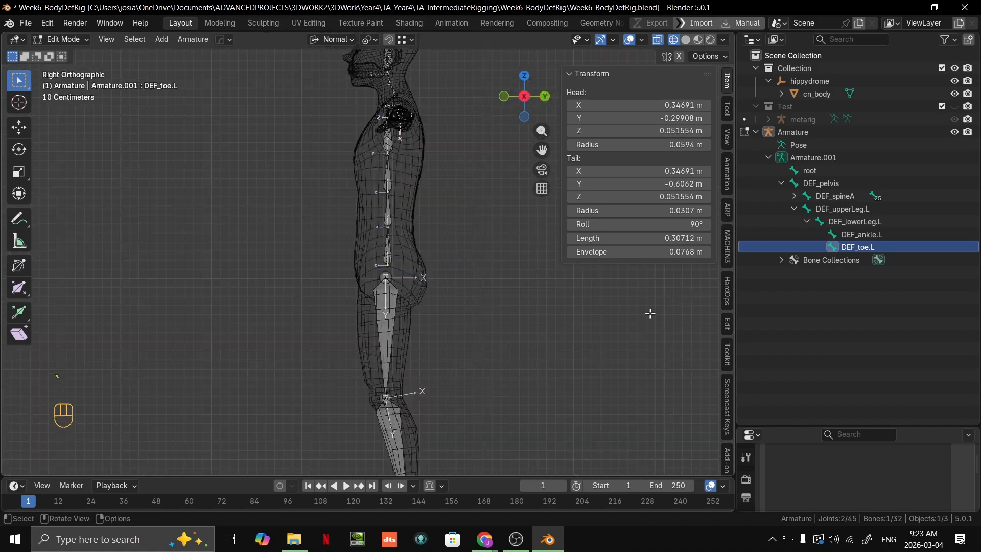
shift+middle_drag(506, 452, 475, 262)
scroll(476, 262, up, 2)
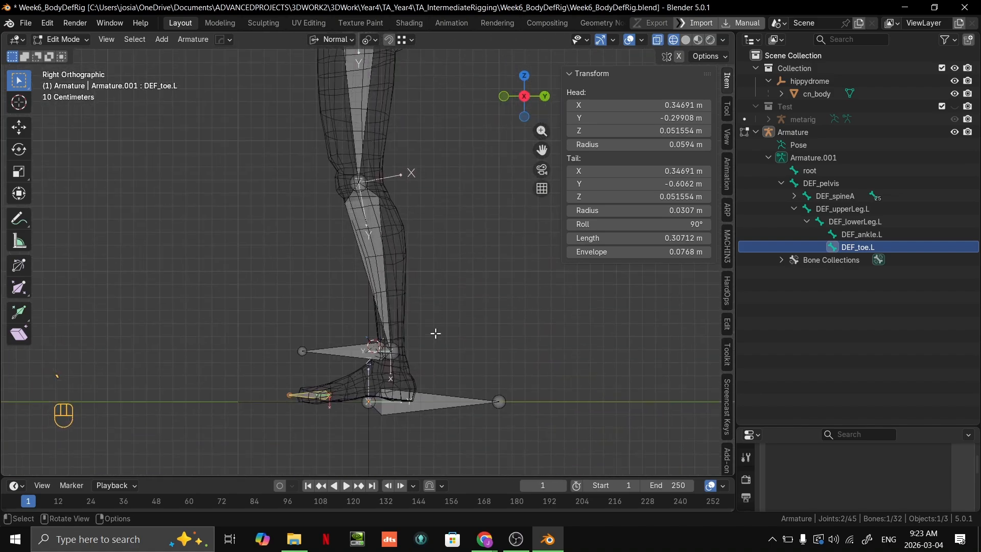
middle_drag(436, 333, 429, 335)
key(grave)
shift+middle_drag(423, 370, 423, 285)
key(grave)
scroll(492, 292, up, 4)
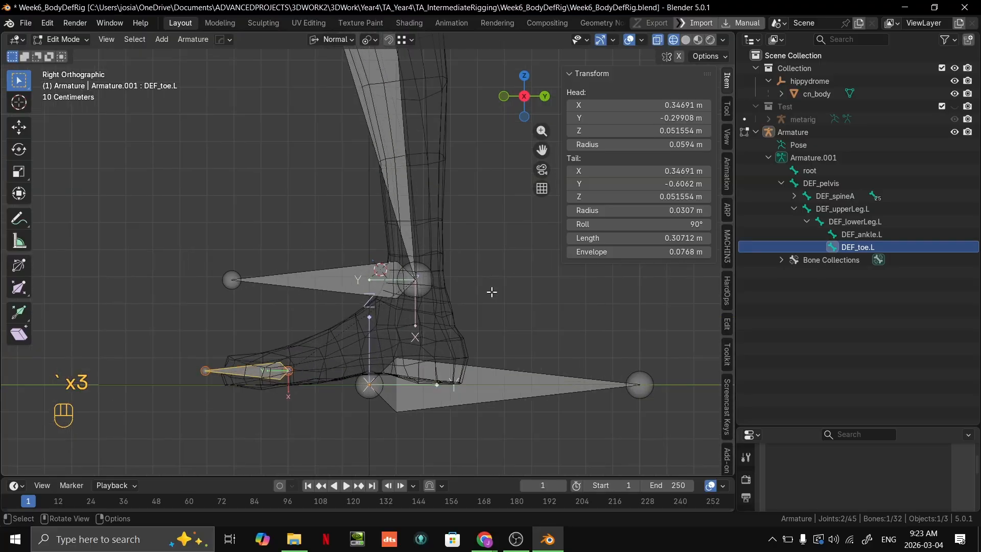
Parent the DEF_toe.L bone to DEF_ankle.L with the Keep Offset option.
middle_drag(492, 292, 368, 210)
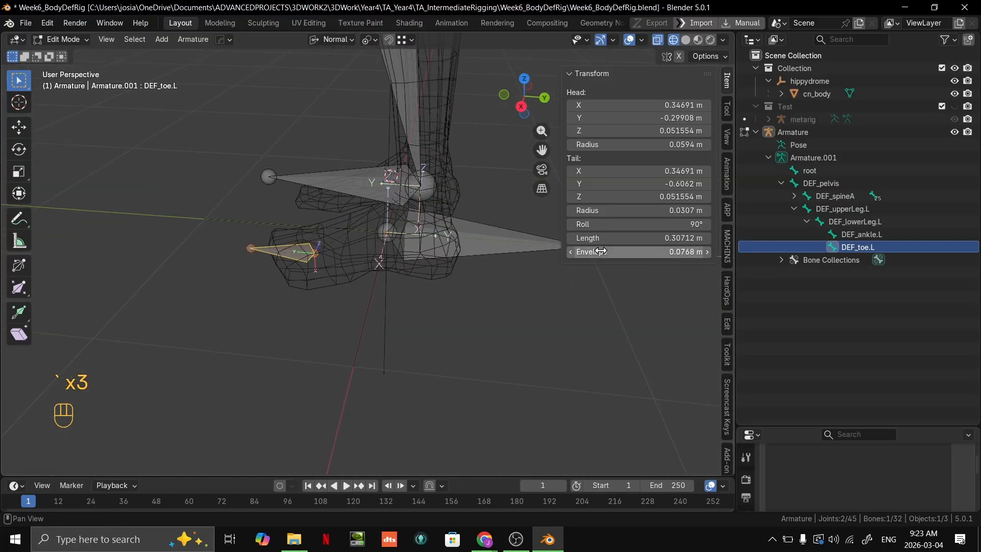
middle_drag(499, 276, 481, 223)
shift+middle_drag(480, 223, 343, 314)
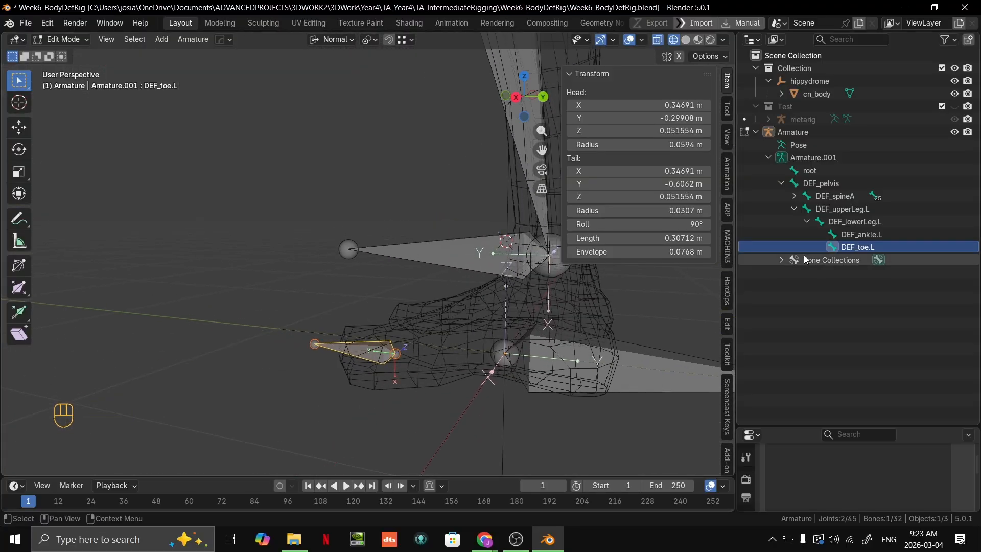
shift+middle_drag(423, 319, 412, 304)
shift+click(425, 246)
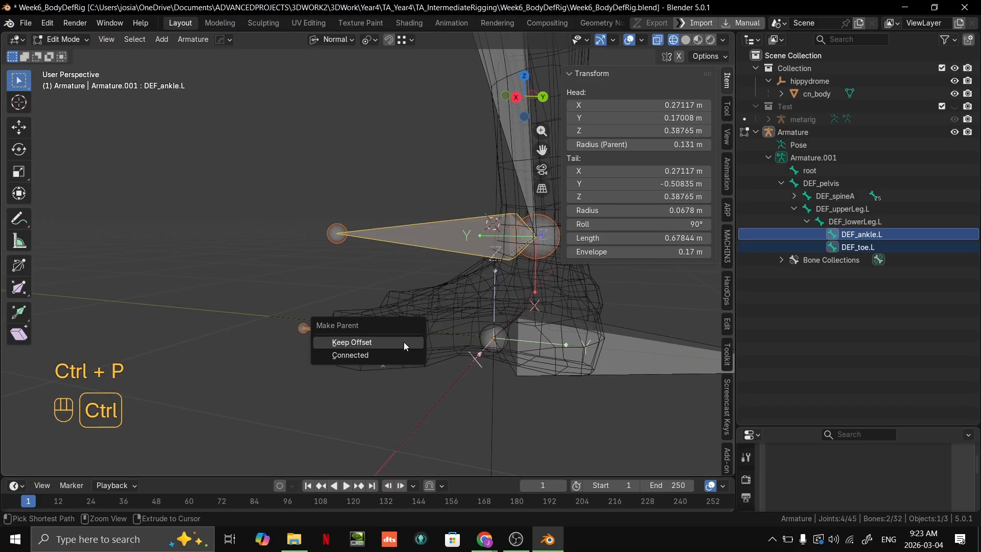
click(407, 341)
Select the DEF_ankle.L bone alone and switch the armature to Pose Mode.
middle_drag(383, 281, 447, 253)
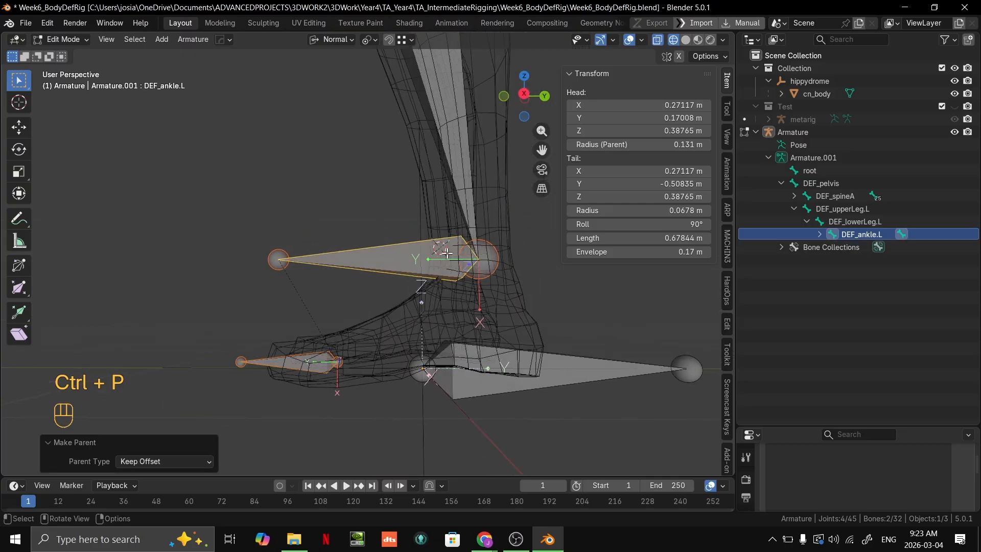
click(437, 258)
key(ctrl+Tab)
key(ctrl+Tab)
key(ctrl+Tab)
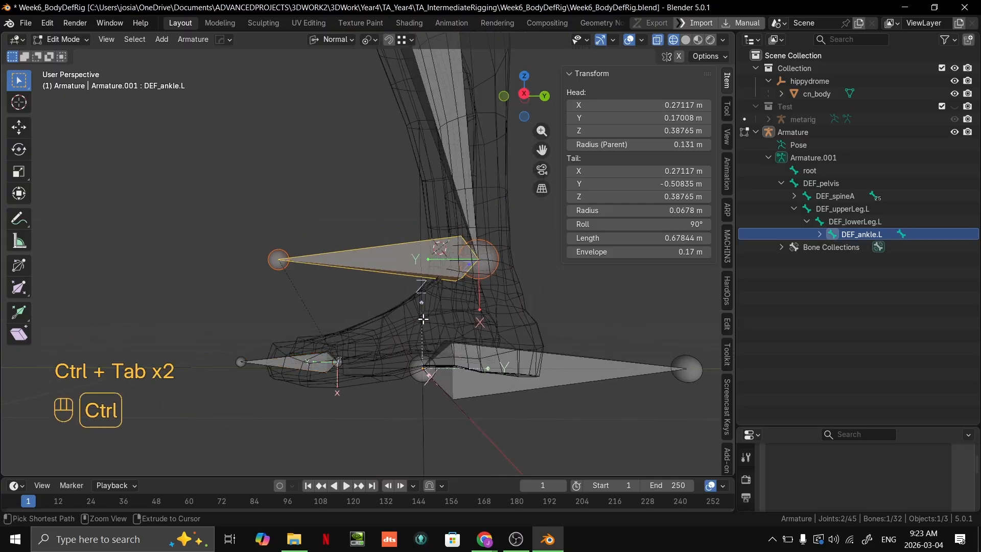
Test-rotate the DEF_ankle.L bone about its normal Z axis and discard the rotation.
middle_drag(410, 269, 425, 311)
key(r)
key(z)
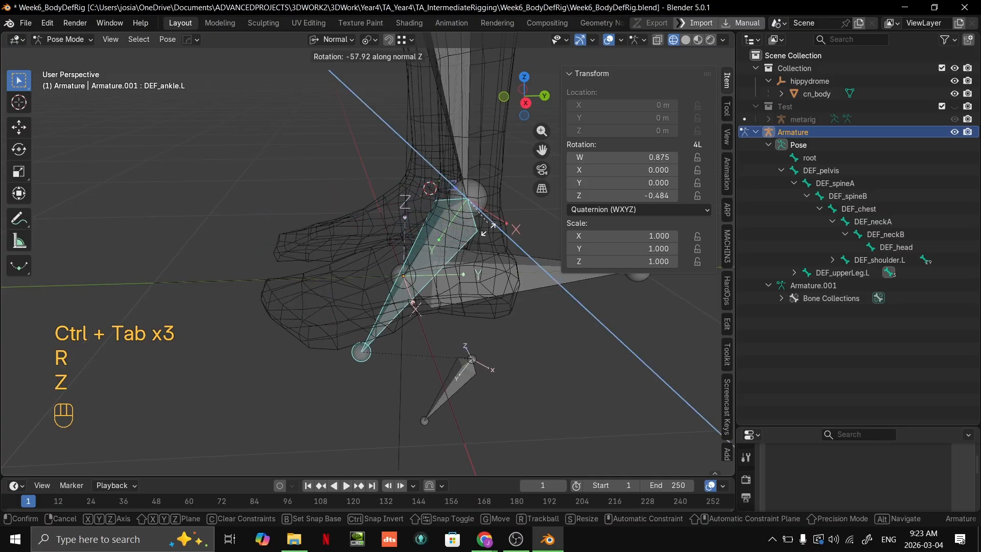
right_click(486, 284)
key(e)
right_click(489, 277)
scroll(516, 246, down, 3)
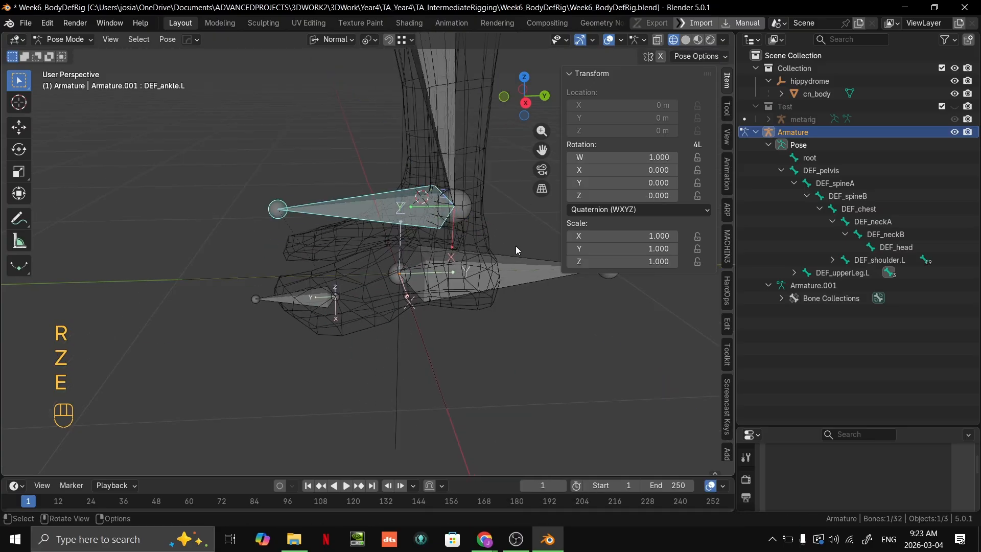
key(ctrl+z)
key(ctrl+z)
key(ctrl+shift+z)
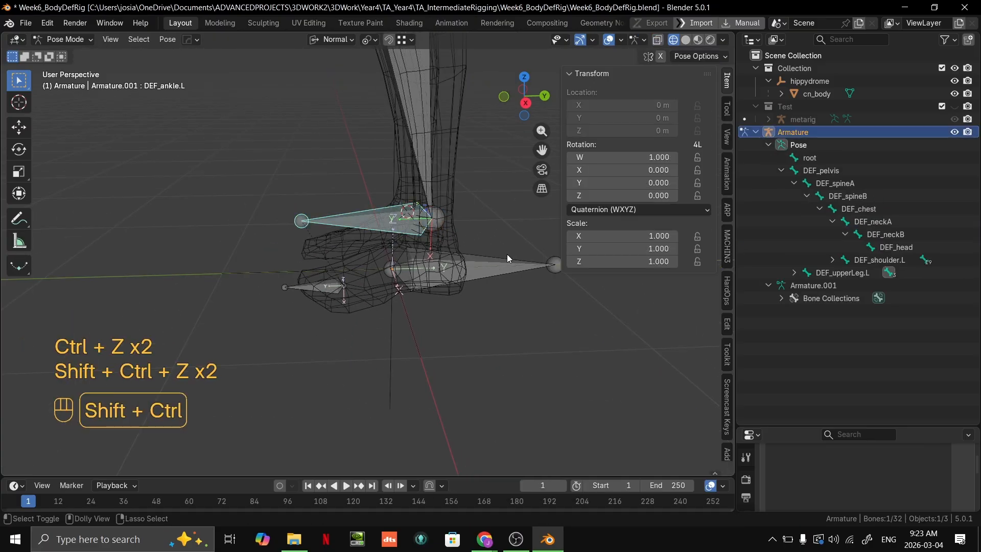
Test-rotate the DEF_ankle.L bone about its normal X axis and cancel the rotation.
middle_drag(507, 254, 499, 268)
key(r)
key(y)
key(x)
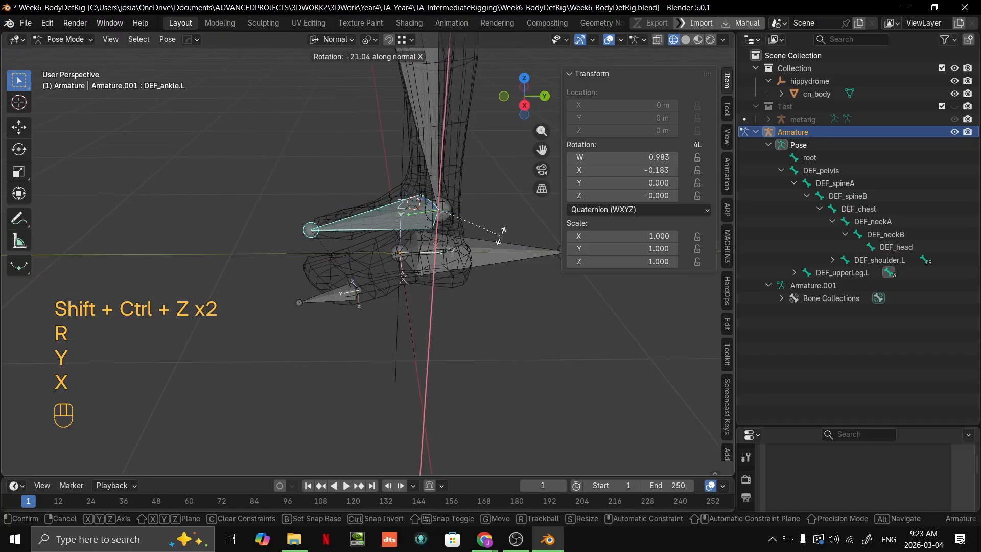
right_click(462, 318)
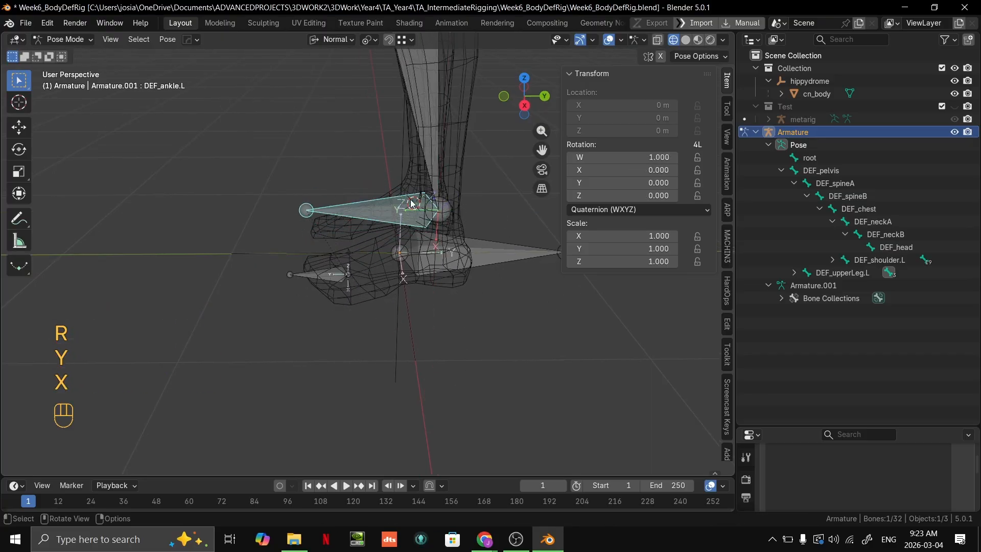
Try a free rotation of the DEF_ankle.L bone in the right side view and cancel it.
key(grave)
click(614, 249)
key(r)
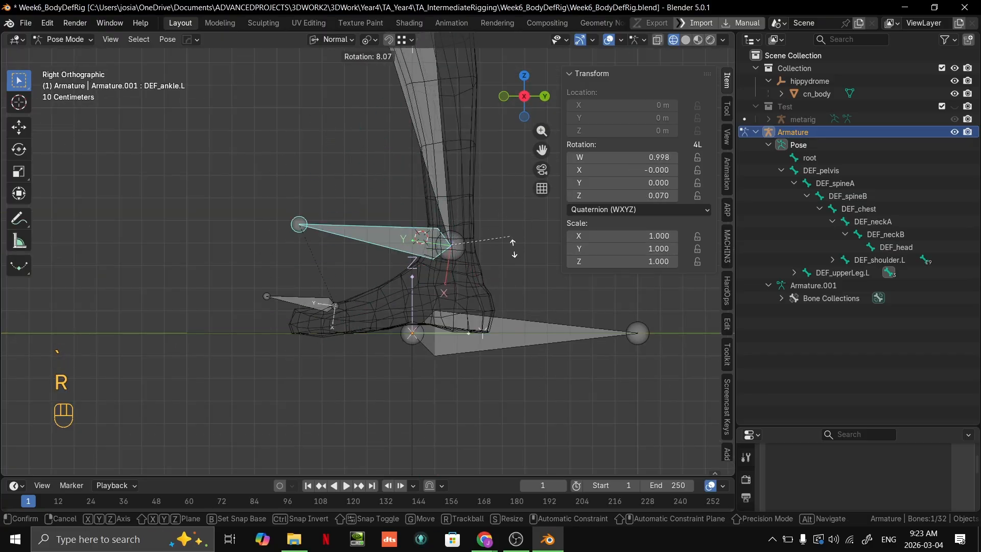
right_click(479, 220)
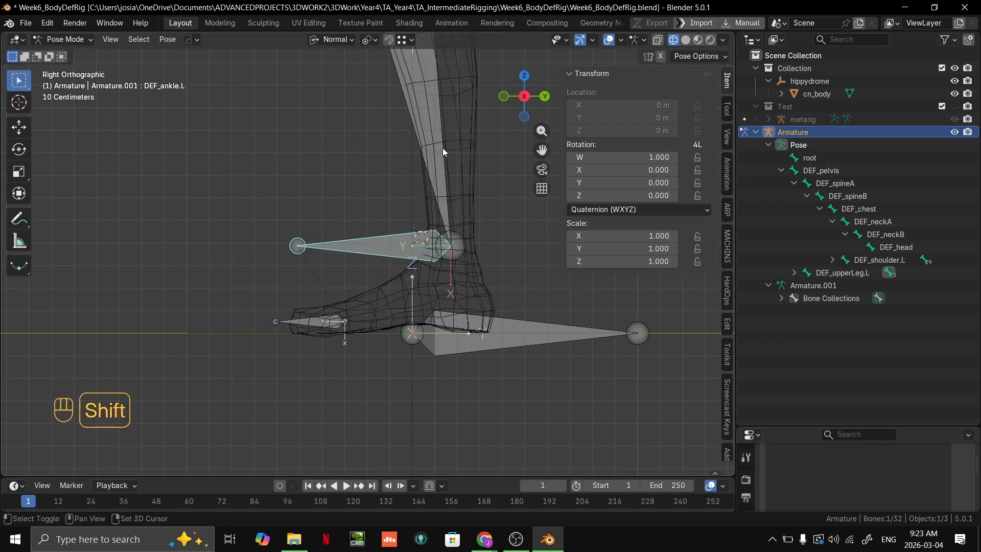
Examine the lower leg, ankle and toe bones against the foot mesh in the right side view.
shift+middle_drag(453, 239, 380, 332)
scroll(389, 307, down, 1)
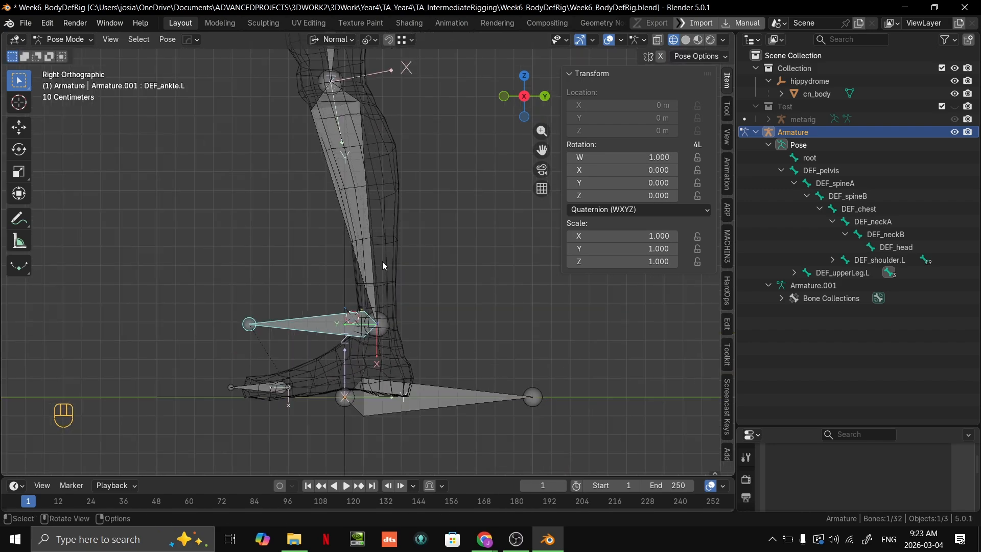
shift+middle_drag(413, 228, 451, 185)
scroll(440, 320, up, 1)
scroll(486, 351, up, 1)
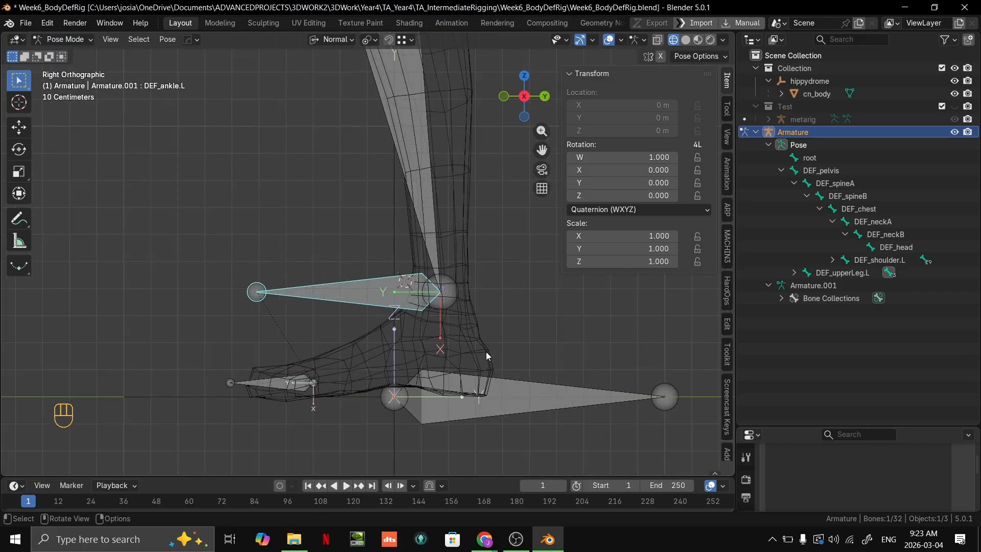
scroll(495, 345, down, 1)
shift+middle_drag(495, 346, 467, 236)
scroll(450, 230, up, 1)
scroll(450, 230, up, 2)
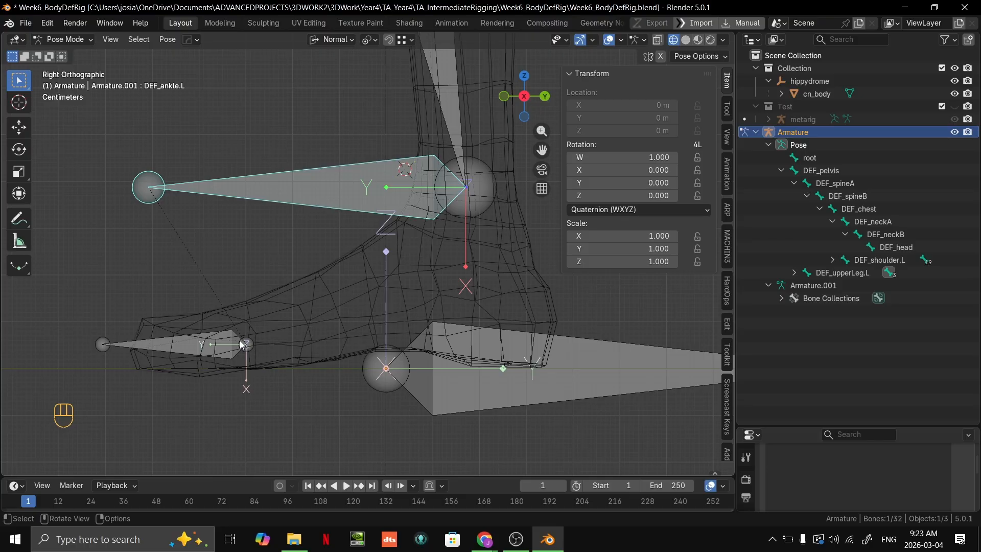
middle_drag(249, 358, 240, 430)
shift+middle_drag(286, 389, 373, 369)
shift+middle_drag(287, 360, 451, 412)
scroll(319, 286, down, 5)
scroll(365, 270, up, 1)
shift+middle_drag(515, 391, 468, 382)
shift+middle_drag(434, 235, 442, 381)
Review the armature's leg, spine and arm bones inside the body mesh in perspective view.
scroll(489, 319, down, 4)
shift+middle_drag(432, 277, 433, 313)
middle_drag(432, 313, 482, 346)
shift+middle_drag(402, 367, 420, 338)
middle_drag(465, 340, 516, 309)
shift+middle_drag(485, 276, 495, 400)
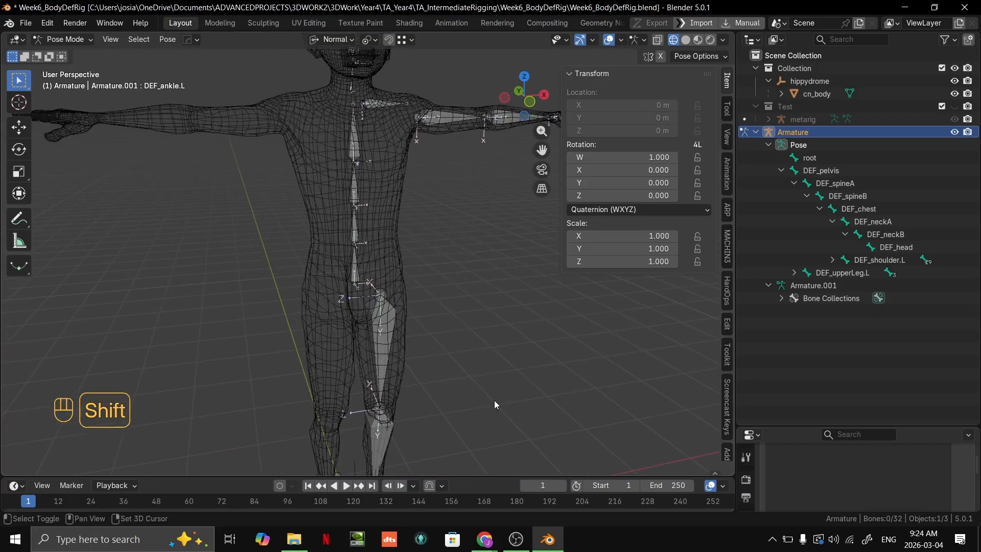
middle_drag(471, 345, 445, 330)
shift+middle_drag(400, 175, 445, 294)
scroll(454, 275, up, 2)
scroll(454, 275, down, 1)
shift+middle_drag(465, 293, 439, 278)
scroll(410, 278, down, 5)
key(alt+Tab)
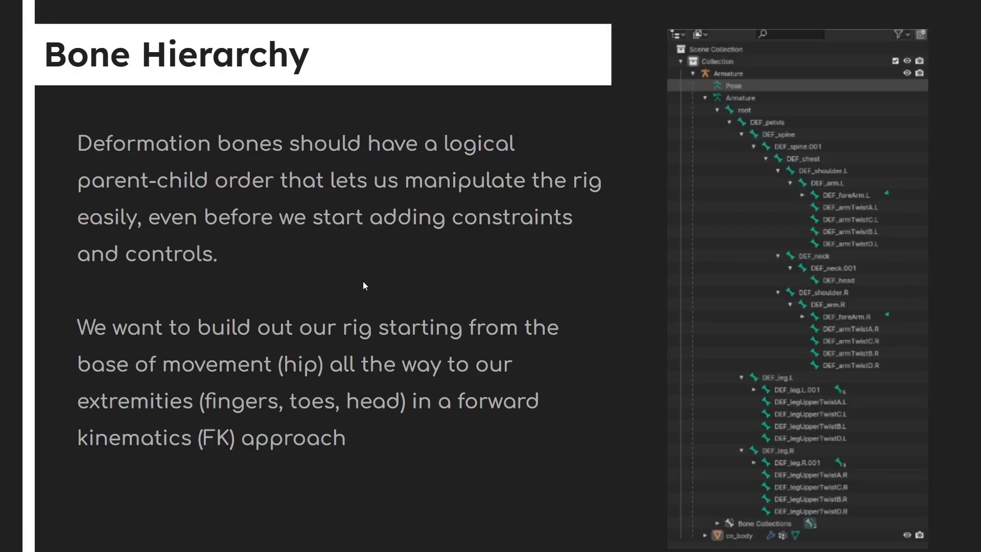
key(Right)
key(Right)
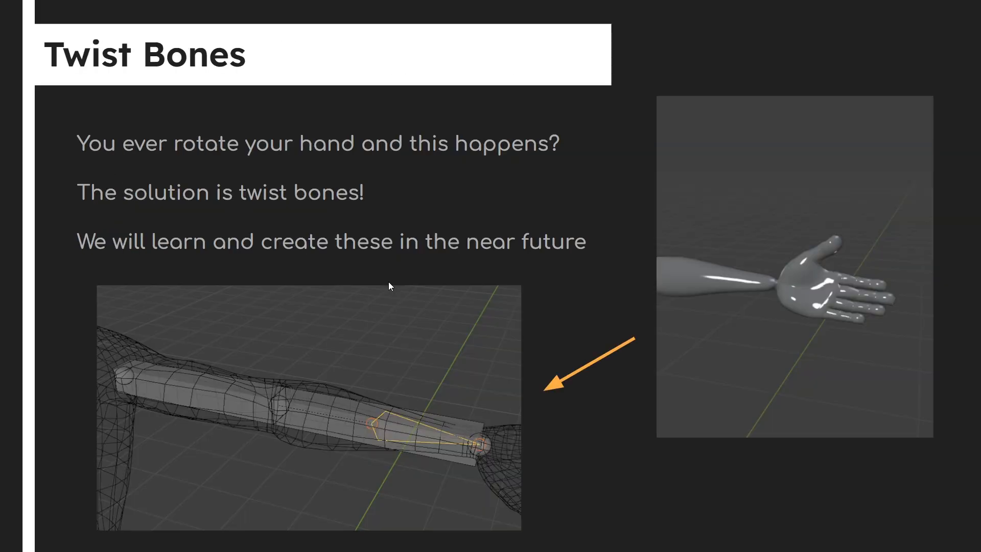
key(Right)
key(Left)
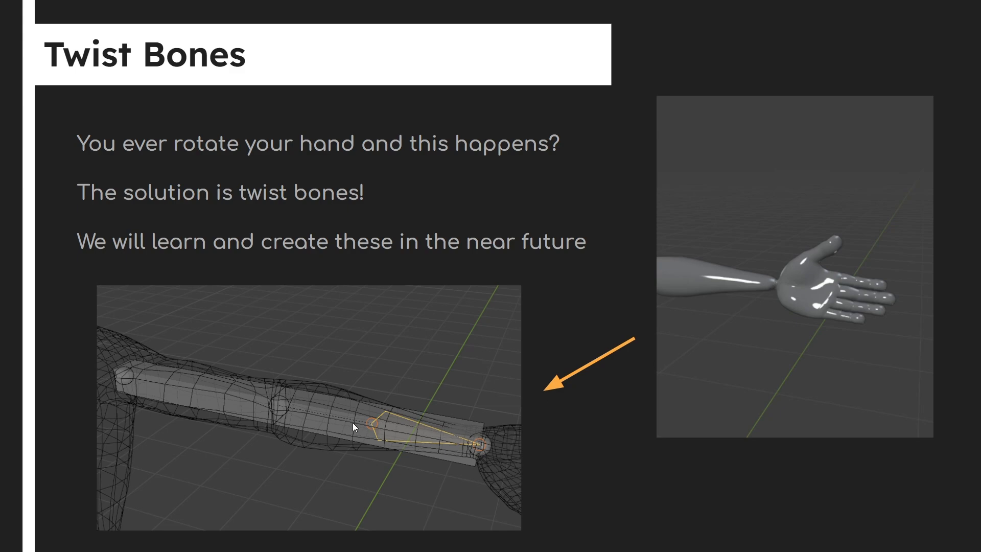
Show the Bone Orientation slide, switch to Blender and select all visible armature bones in Pose Mode.
click(610, 271)
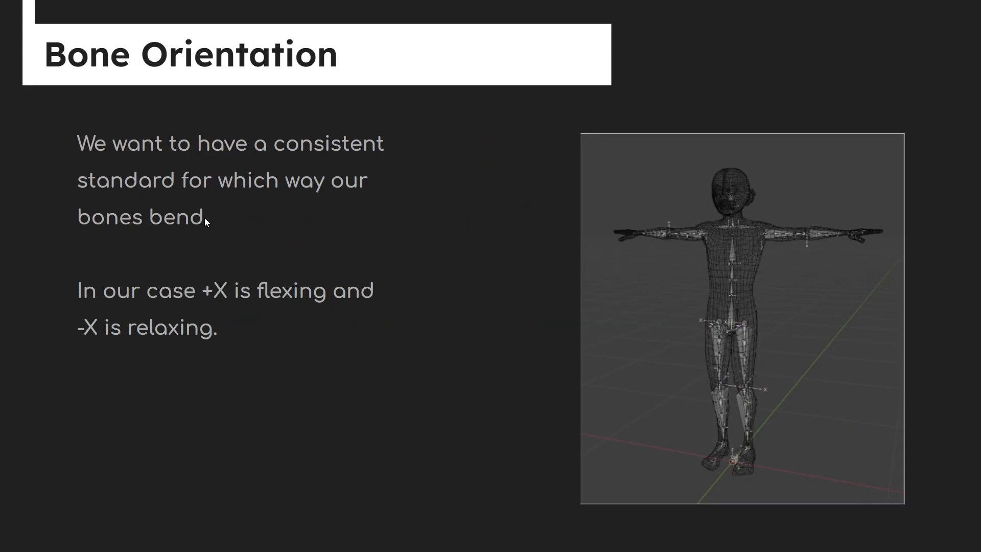
key(alt+Tab)
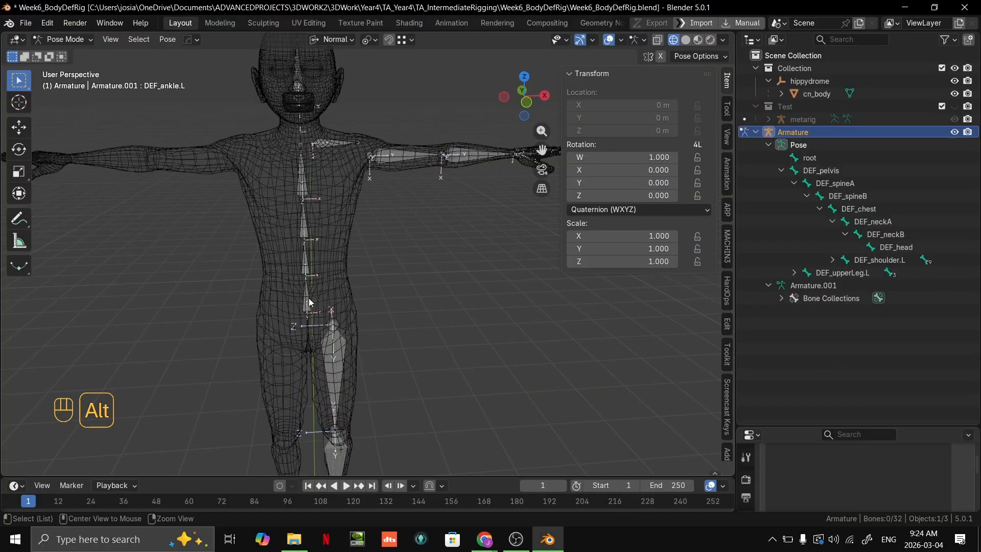
scroll(309, 302, down, 4)
middle_drag(309, 302, 440, 294)
scroll(429, 300, up, 2)
key(a)
middle_drag(504, 348, 489, 289)
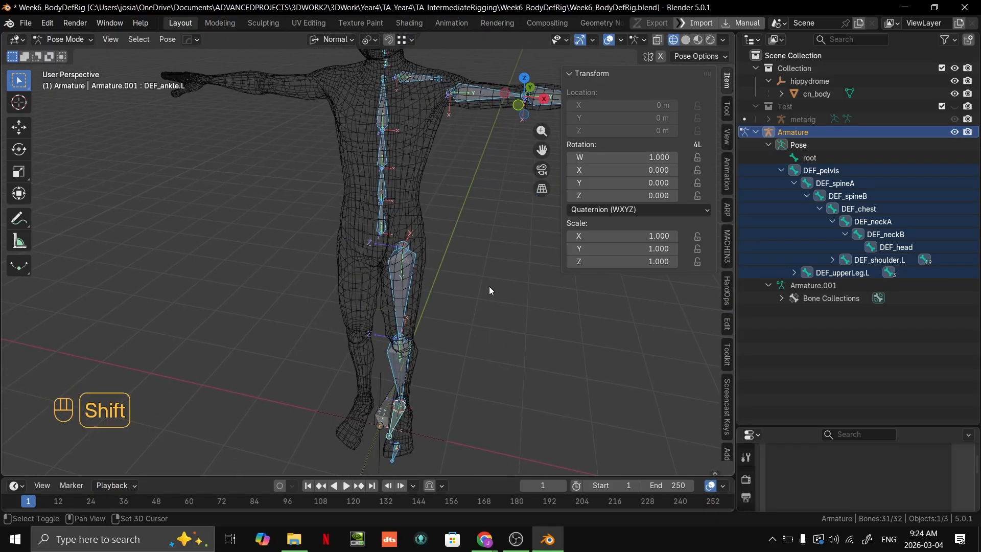
Parent the DEF_pelvis bone to the root bone in Edit Mode with the Keep Offset option.
click(781, 171)
click(815, 171)
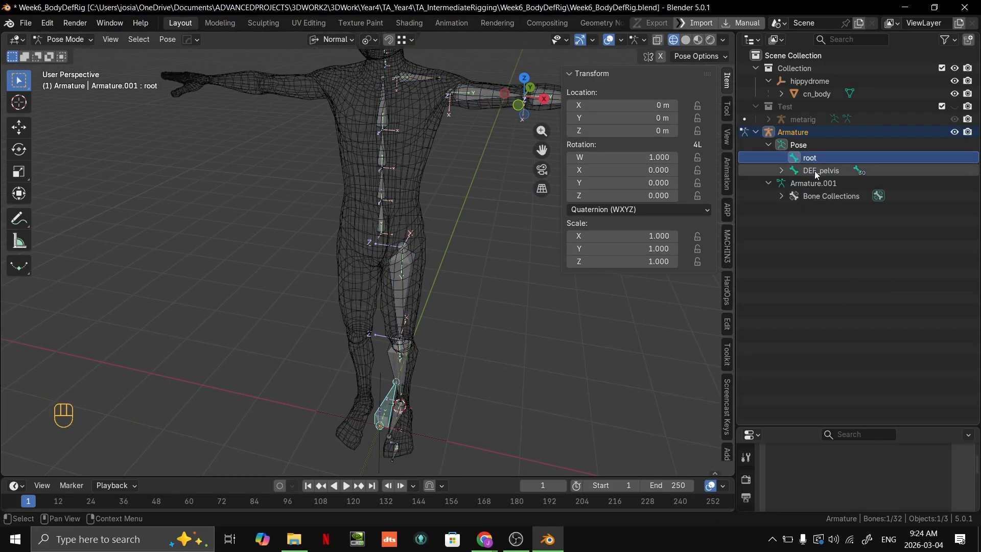
key(Tab)
shift+middle_drag(320, 250, 368, 97)
ctrl+click(812, 172)
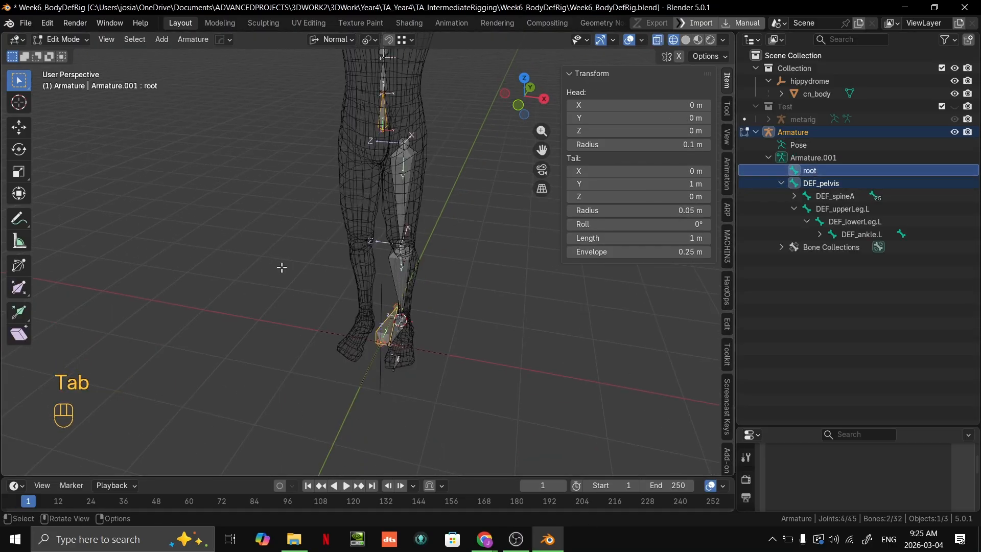
key(ctrl+p)
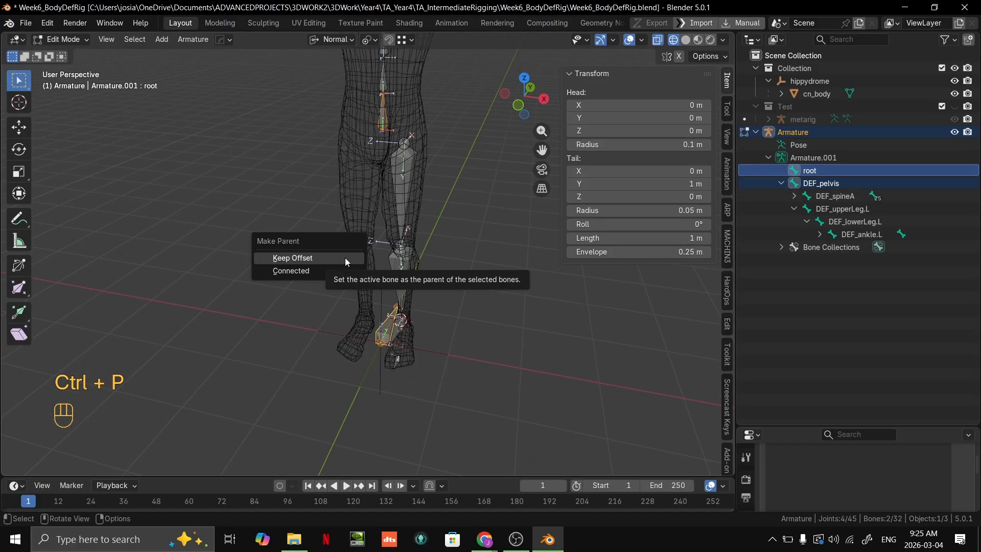
click(338, 258)
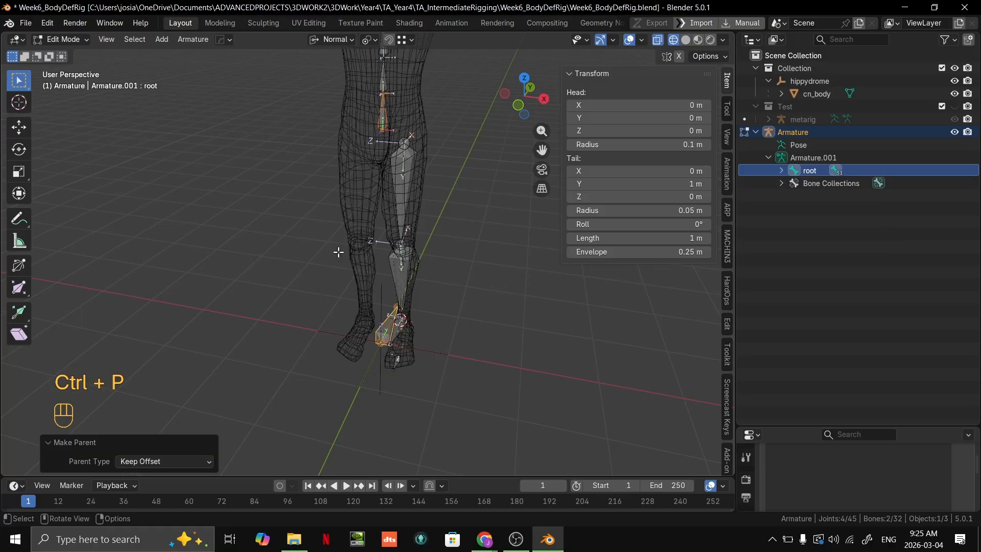
Switch to the presentation and look at the Bone Hierarchy and Bone Orientation slides.
key(alt+Tab)
key(Right)
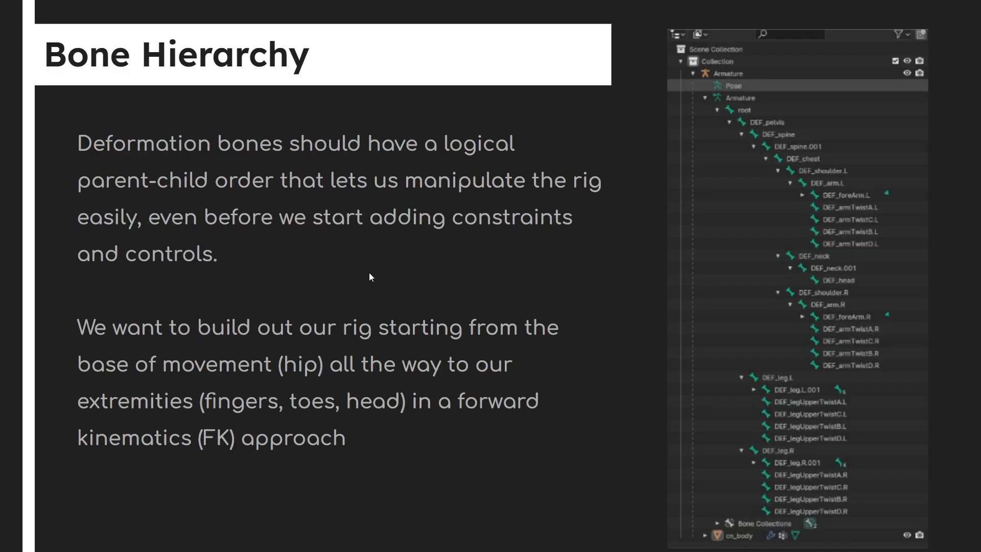
key(Left)
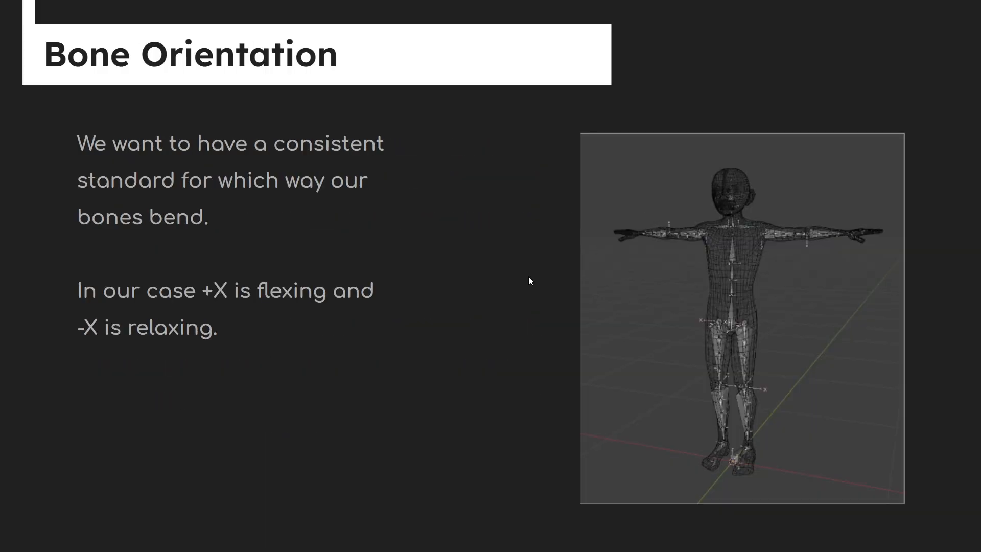
Switch back to Blender, put the armature in Pose Mode and try moving the root bone.
key(alt+Tab)
click(815, 170)
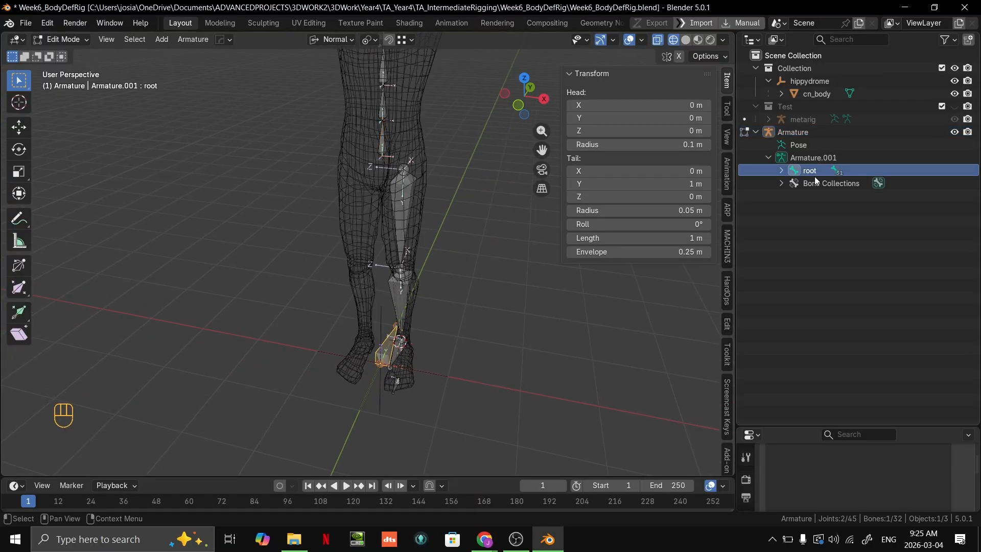
key(Tab)
key(g)
right_click(477, 287)
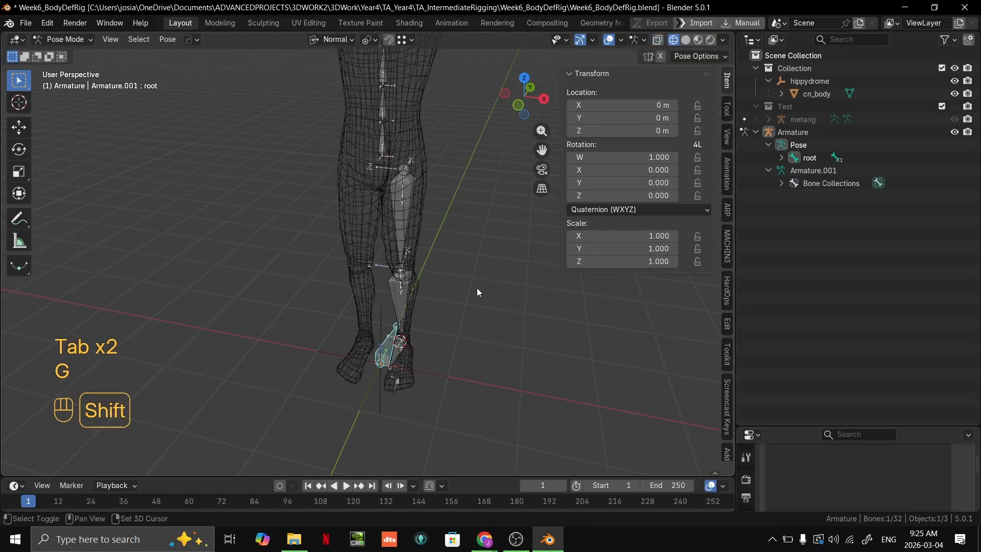
Expand the root bone's hierarchy in the armature's pose and select the DEF_pelvis bone.
key(grave)
middle_drag(536, 331, 395, 400)
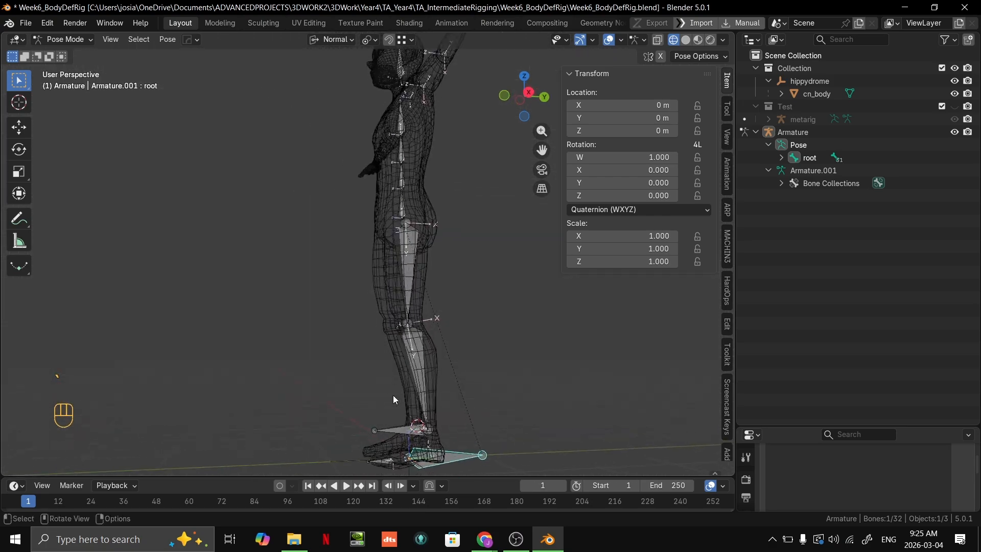
click(783, 156)
click(831, 171)
middle_drag(437, 285, 509, 307)
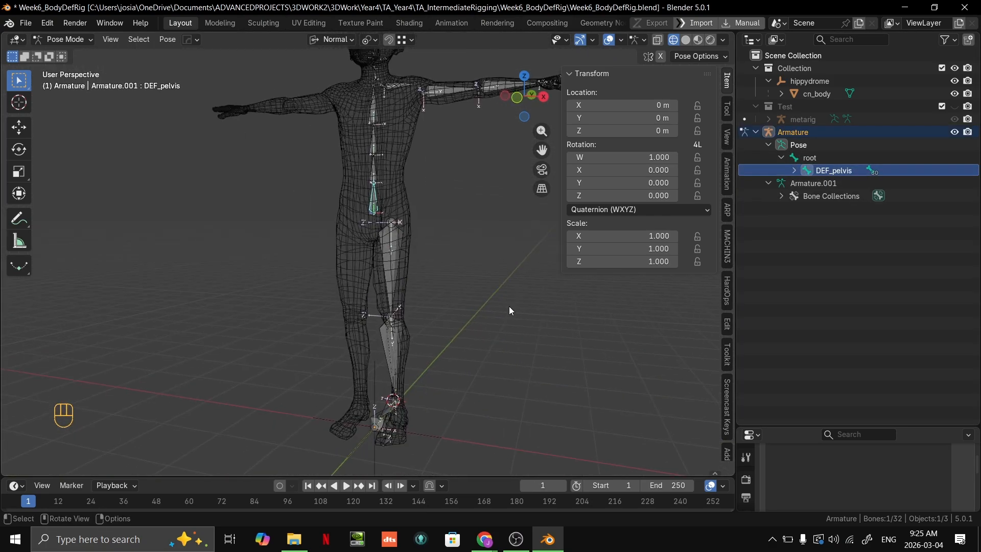
Select all deform bones except the root, with DEF_pelvis active, and set the pivot point to Individual Origins.
scroll(509, 308, down, 3)
drag(520, 402, 249, 81)
scroll(382, 237, up, 5)
shift+middle_drag(382, 233, 397, 307)
ctrl+drag(248, 302, 250, 305)
mouse_move(402, 279)
middle_down()
mouse_move(309, 271)
mouse_move(419, 270)
mouse_move(413, 282)
middle_up()
key(ctrl+z)
key(grave)
scroll(419, 174, down, 4)
shift+middle_drag(471, 126, 430, 276)
middle_drag(421, 292, 446, 321)
middle_drag(435, 189, 494, 185)
click(373, 44)
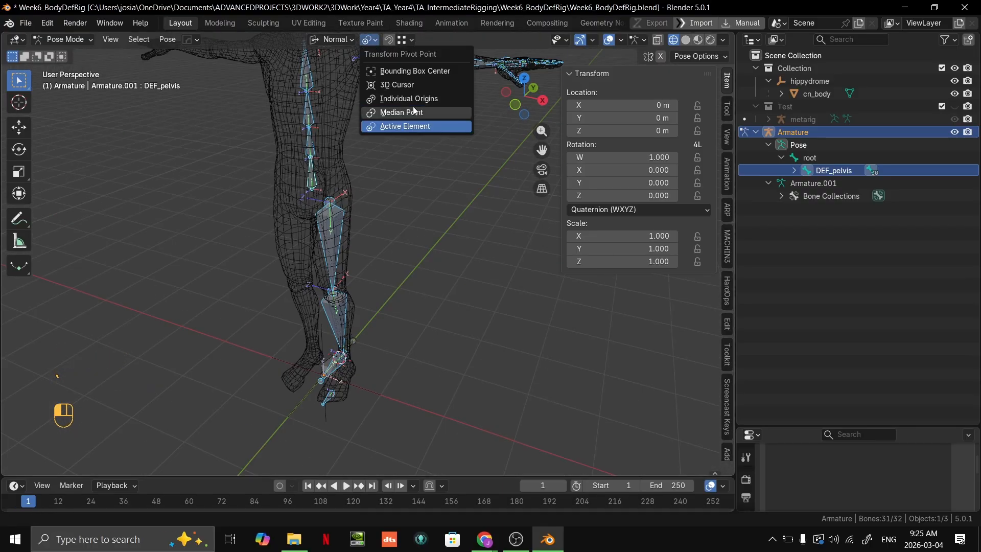
click(412, 97)
Try rotating all selected bones together about their normal X axis, inspect the curl from the side and undo it.
shift+middle_drag(438, 161, 469, 228)
key(r)
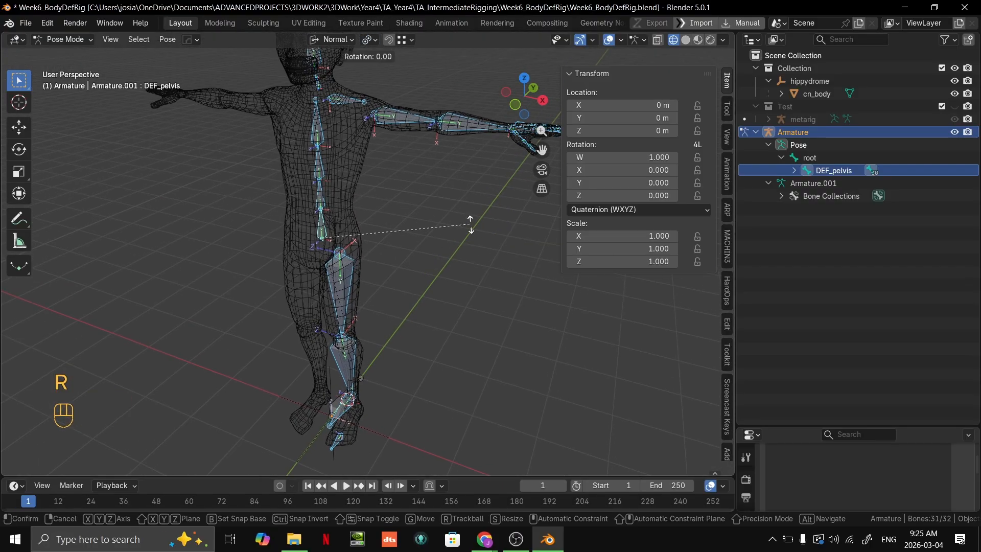
key(x)
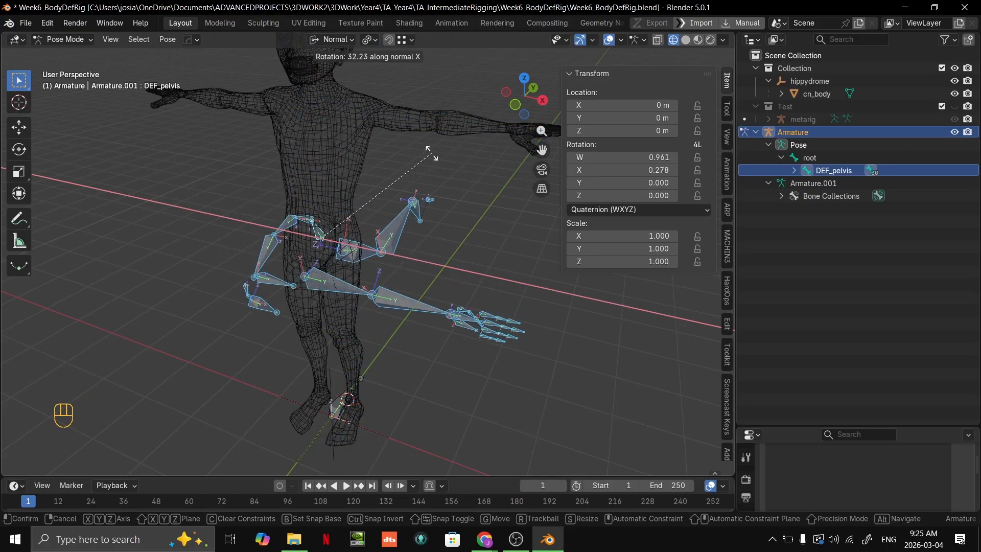
click(421, 224)
middle_drag(421, 224, 266, 231)
scroll(365, 244, up, 4)
shift+middle_drag(365, 245, 259, 320)
scroll(340, 238, down, 3)
key(ctrl+z)
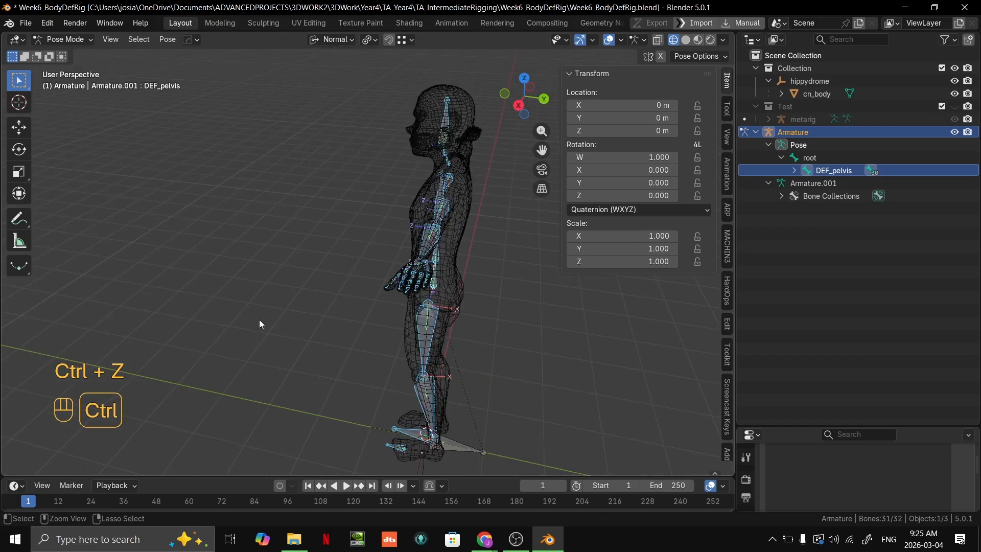
key(ctrl+z)
Select the left upper arm bone and examine the arm bones' axis directions from the front.
middle_drag(336, 321, 307, 243)
click(306, 240)
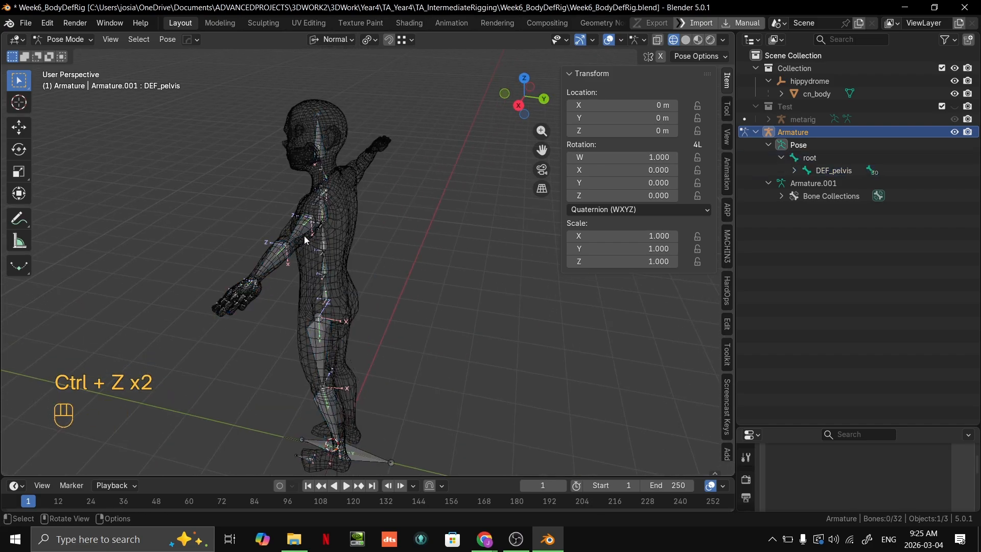
key(grave)
middle_drag(361, 207, 404, 205)
mouse_move(403, 204)
shift+middle_down()
mouse_move(419, 176)
mouse_move(425, 225)
mouse_move(404, 214)
shift+middle_up()
scroll(425, 225, up, 4)
mouse_move(403, 215)
shift+middle_down()
mouse_move(394, 216)
mouse_move(406, 222)
shift+middle_up()
mouse_move(405, 223)
middle_down()
mouse_move(450, 218)
mouse_move(419, 217)
middle_up()
key(grave)
scroll(419, 216, down, 2)
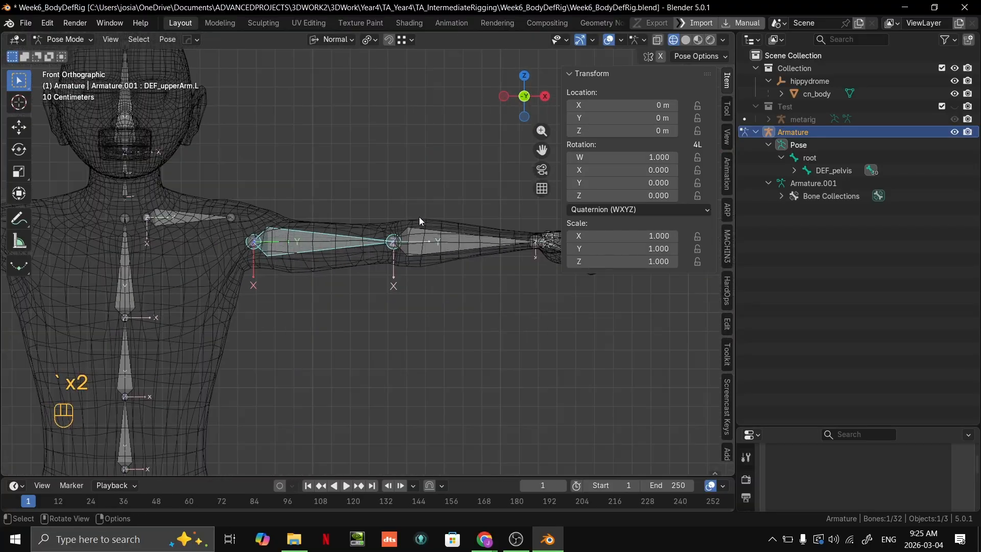
Select the DEF_pelvis bone and try rotating it backward and forward about its normal X axis in side view.
shift+middle_drag(352, 229, 393, 210)
click(371, 303)
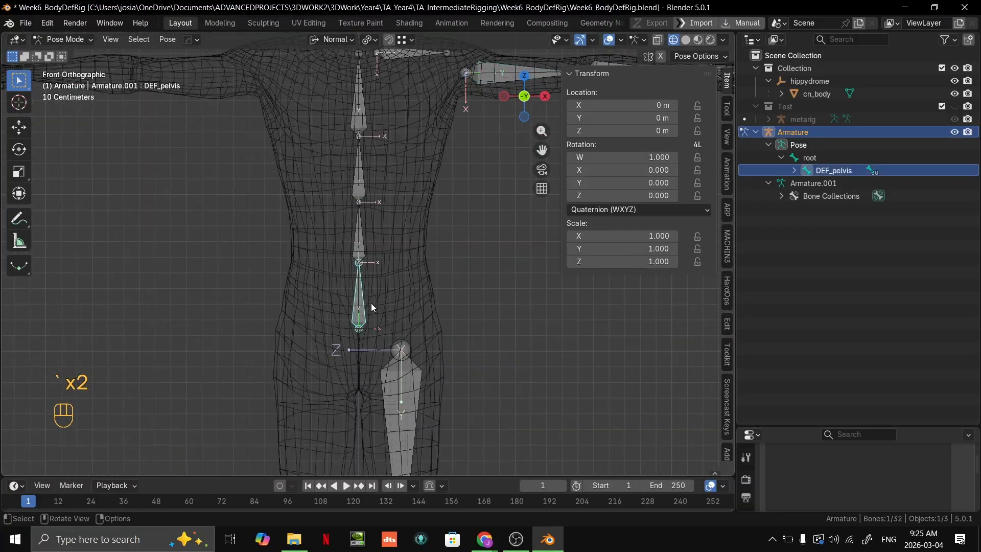
middle_drag(394, 317, 455, 324)
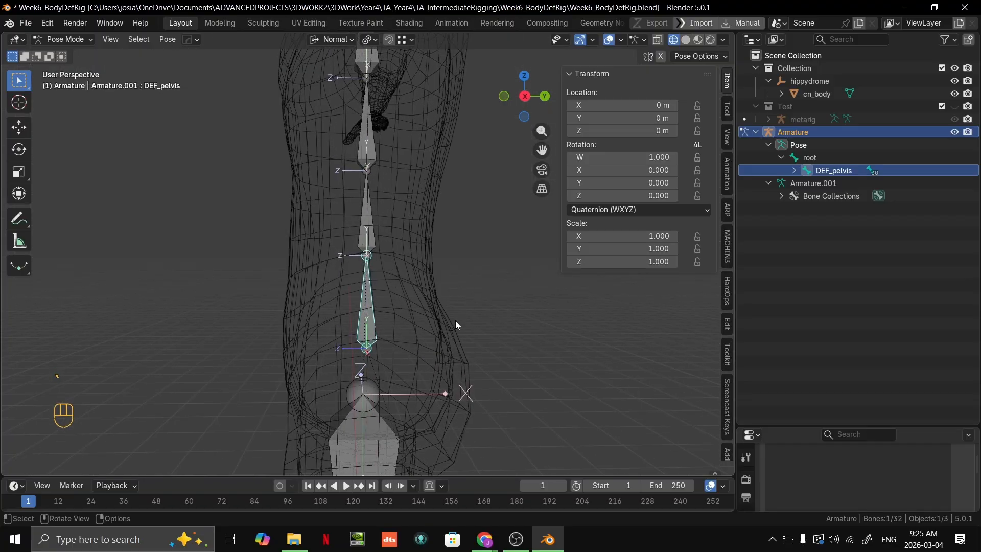
key(r)
key(x)
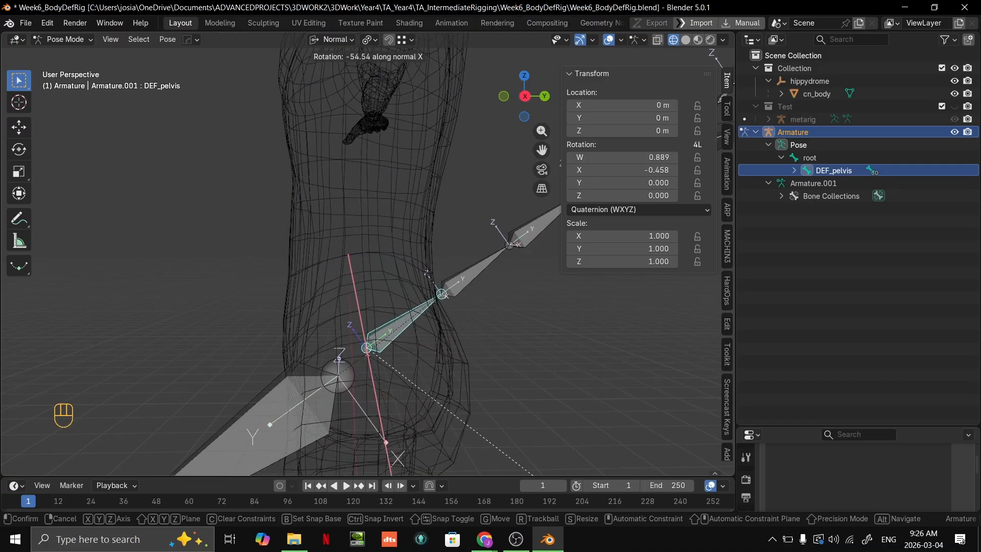
right_click(475, 299)
key(r)
key(x)
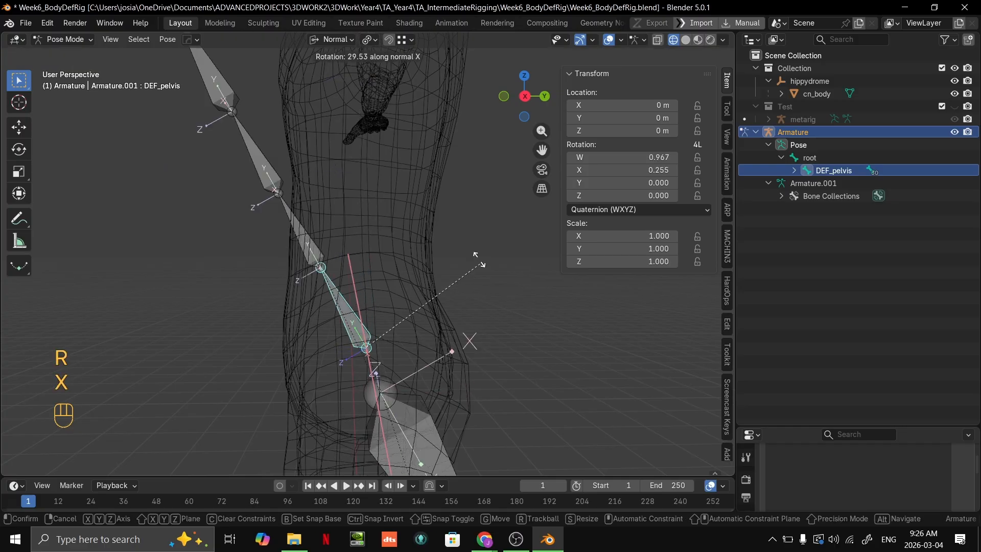
right_click(450, 234)
Select the DEF_spineA bone and try rotating it about its normal X axis.
click(361, 241)
key(r)
key(x)
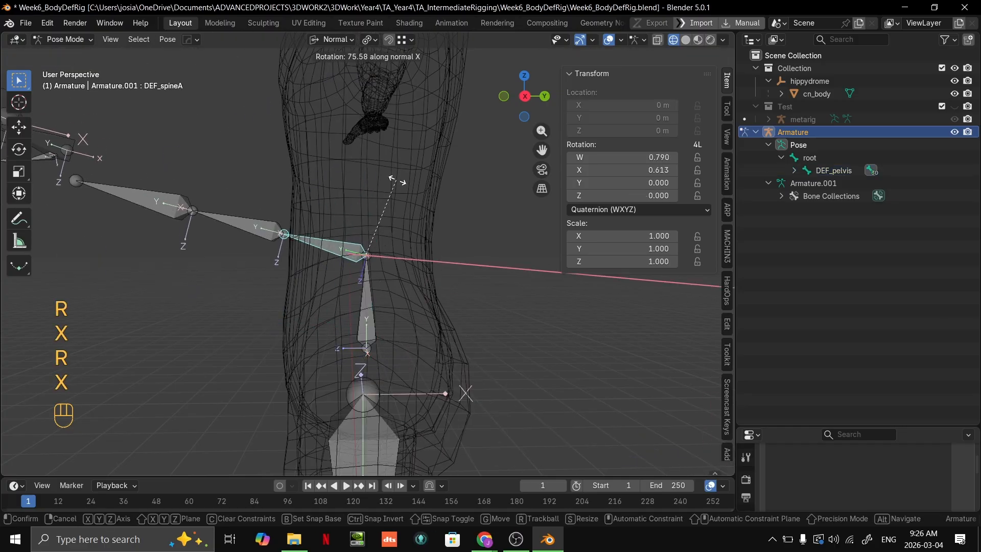
right_click(423, 192)
Try rotating the DEF_spineB bone about its normal X axis and undo the rotation.
shift+middle_drag(425, 197, 406, 300)
key(r)
key(x)
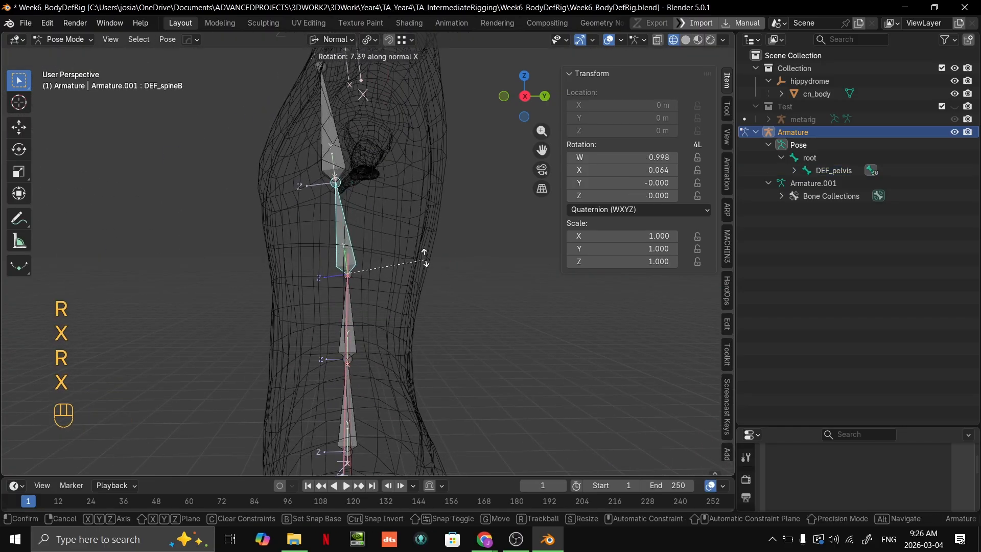
click(394, 197)
shift+middle_drag(394, 197, 422, 320)
key(ctrl+z)
Select the DEF_chest bone and try rotating it about its normal X axis.
click(374, 281)
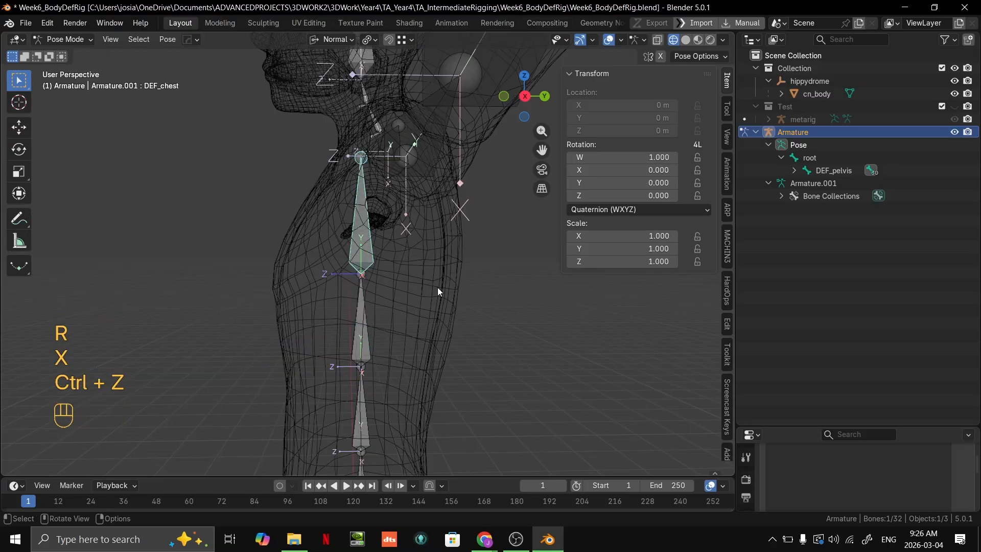
key(r)
key(x)
right_click(424, 223)
Select the DEF_neckA bone and try rotating it about its normal X axis in the right orthographic view.
shift+middle_drag(424, 224, 411, 276)
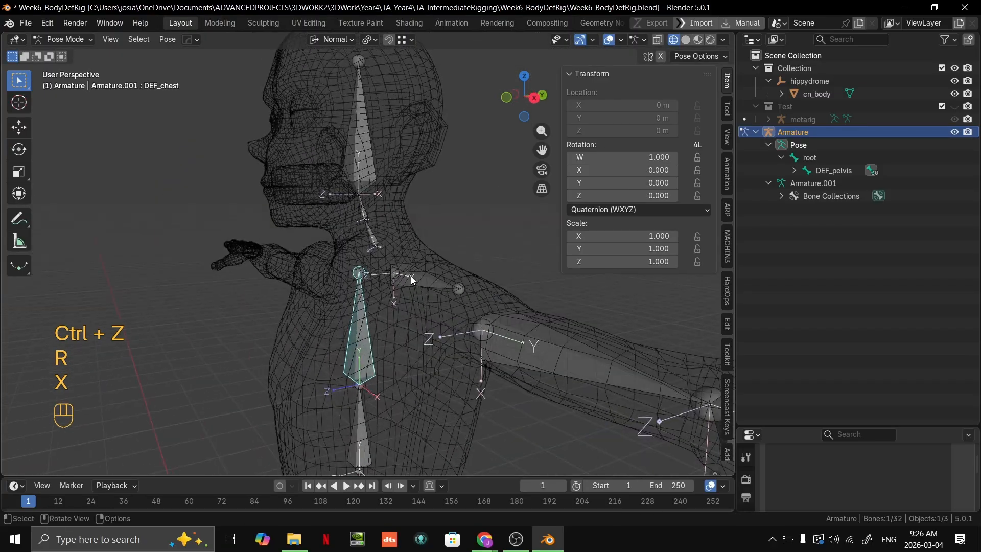
click(371, 234)
key(grave)
key(r)
key(x)
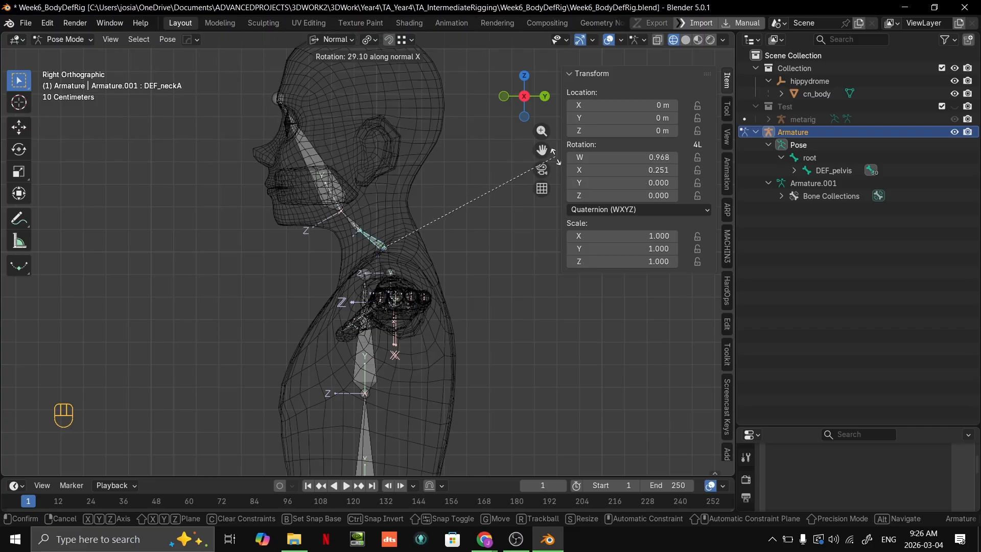
right_click(501, 229)
Select the DEF_neckB bone and try rotating it freely in the side view.
scroll(491, 230, up, 1)
scroll(486, 290, down, 2)
shift+middle_drag(480, 231, 498, 300)
scroll(495, 254, up, 3)
click(354, 267)
key(r)
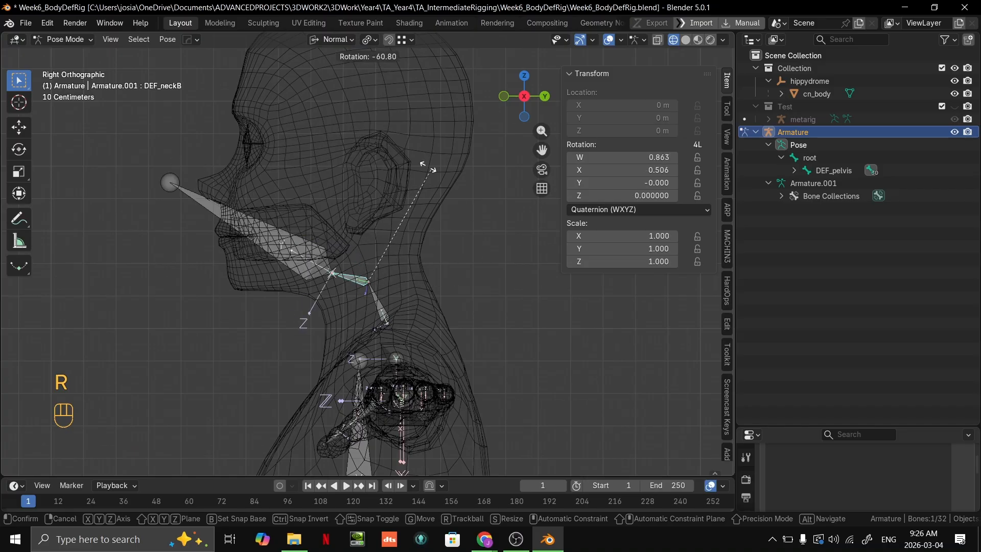
right_click(373, 307)
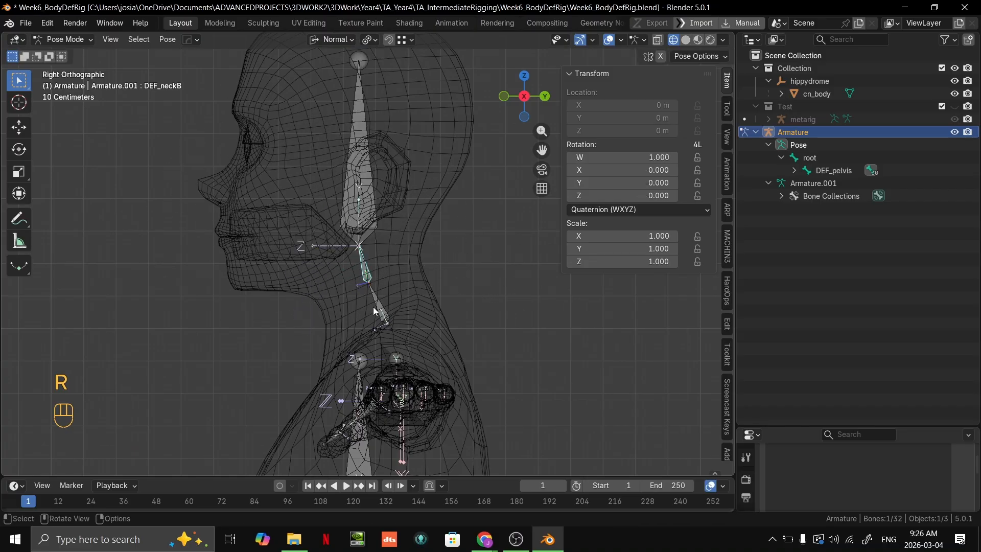
Reselect DEF_neckA and try rotating it freely and about its normal X axis, from the side and at an angle.
click(378, 307)
key(r)
right_click(504, 265)
shift+middle_drag(463, 300, 473, 246)
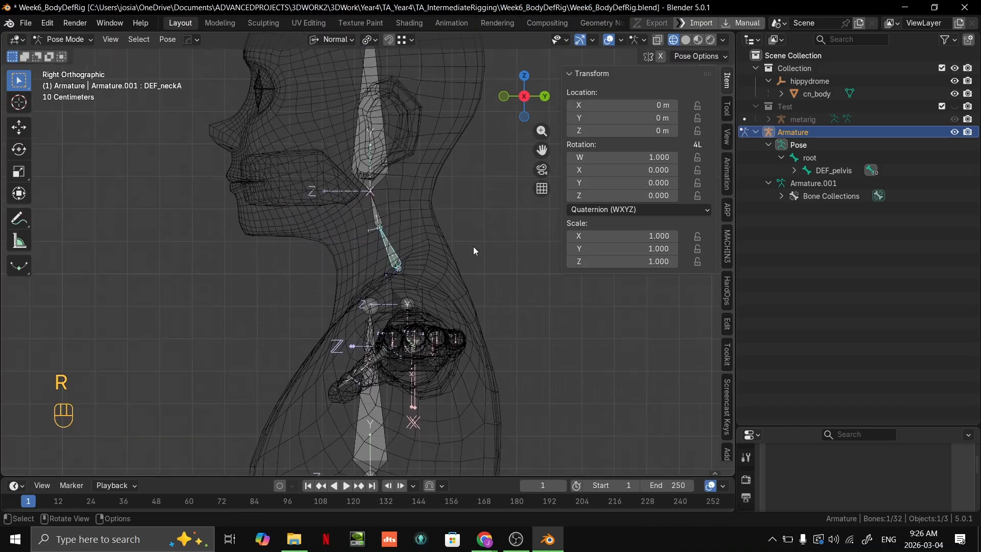
scroll(474, 246, up, 1)
key(r)
key(x)
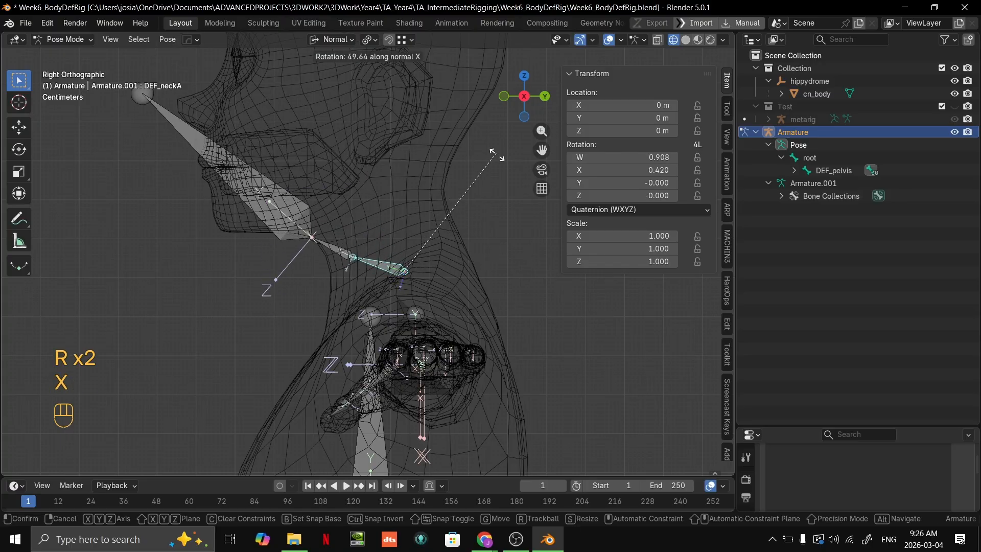
right_click(510, 219)
middle_drag(511, 229, 511, 271)
key(r)
key(x)
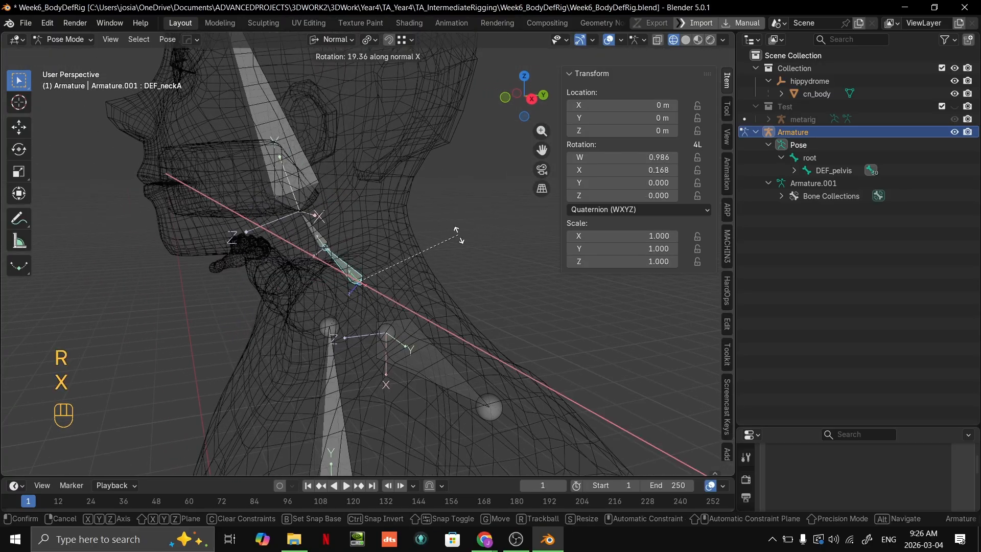
right_click(345, 50)
Set the transform orientation to Local and try rotating DEF_neckA about its local X axis, at an angle and in the right orthographic view.
click(332, 39)
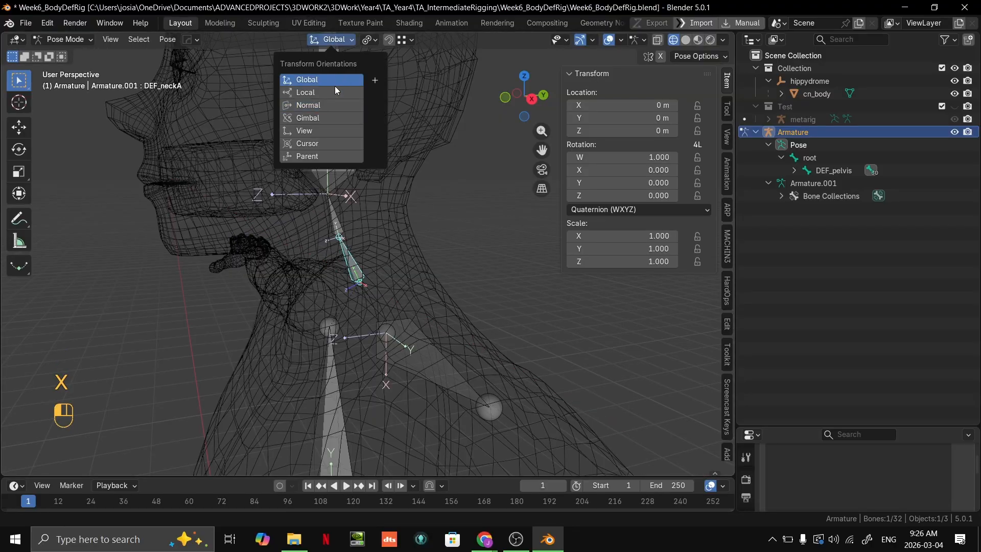
click(335, 88)
middle_drag(409, 179, 415, 177)
key(r)
key(x)
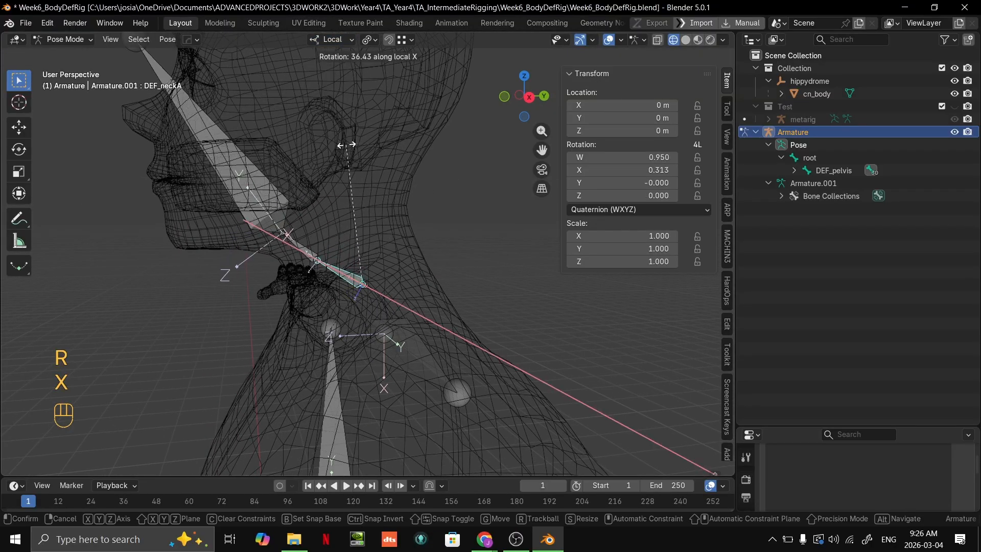
key(grave)
right_click(344, 149)
key(grave)
click(588, 193)
key(r)
key(x)
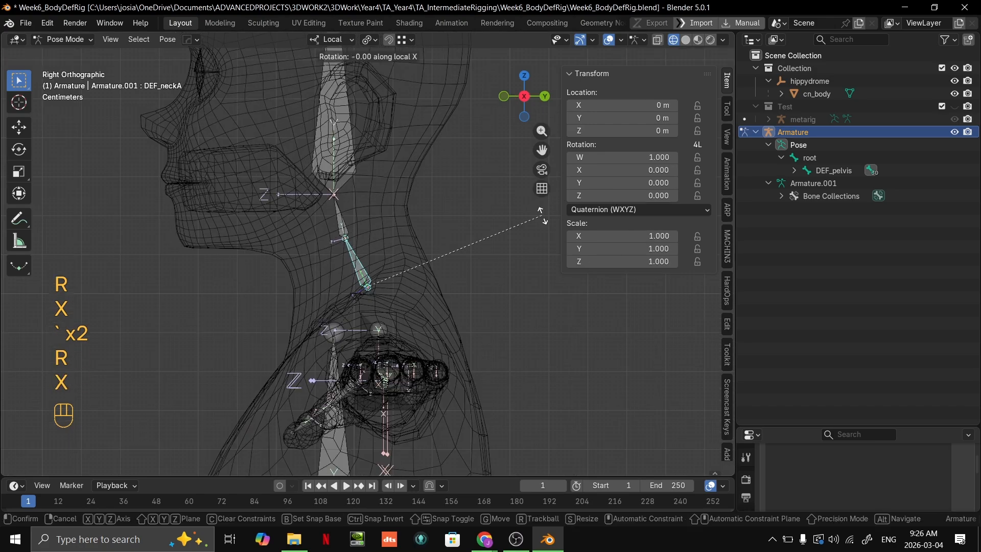
right_click(474, 173)
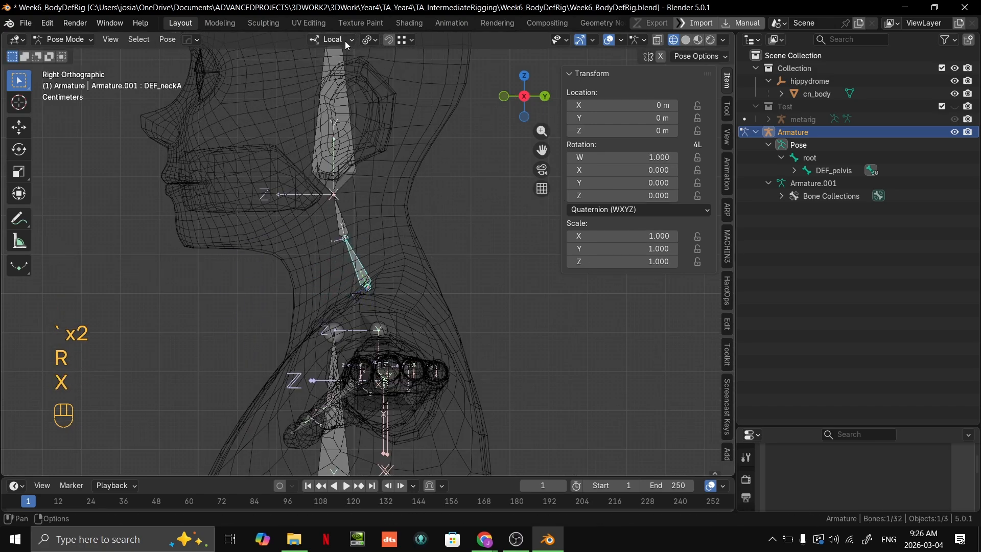
Set the transform orientation back to Normal and try rotating DEF_neckA about the normal X axis.
click(332, 40)
click(321, 106)
key(r)
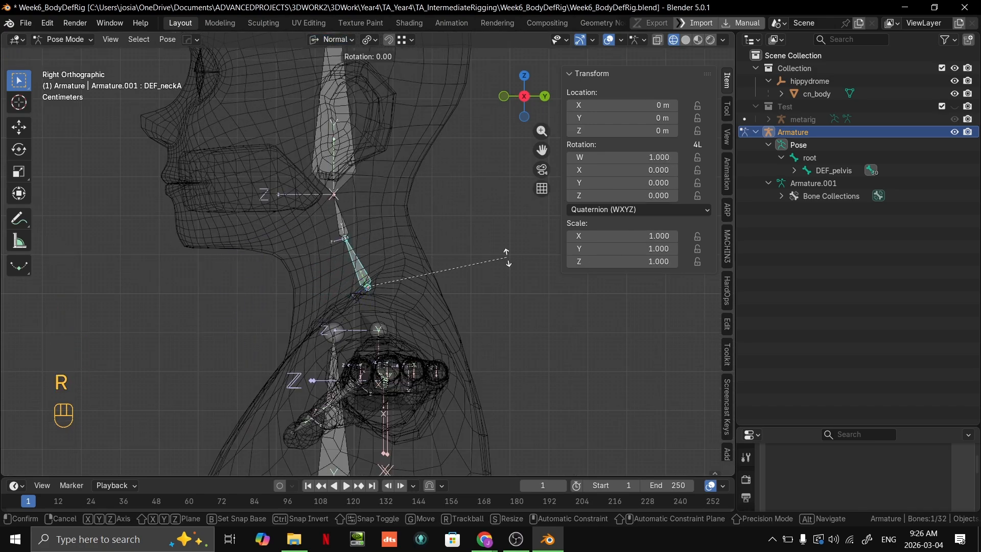
key(x)
right_click(378, 42)
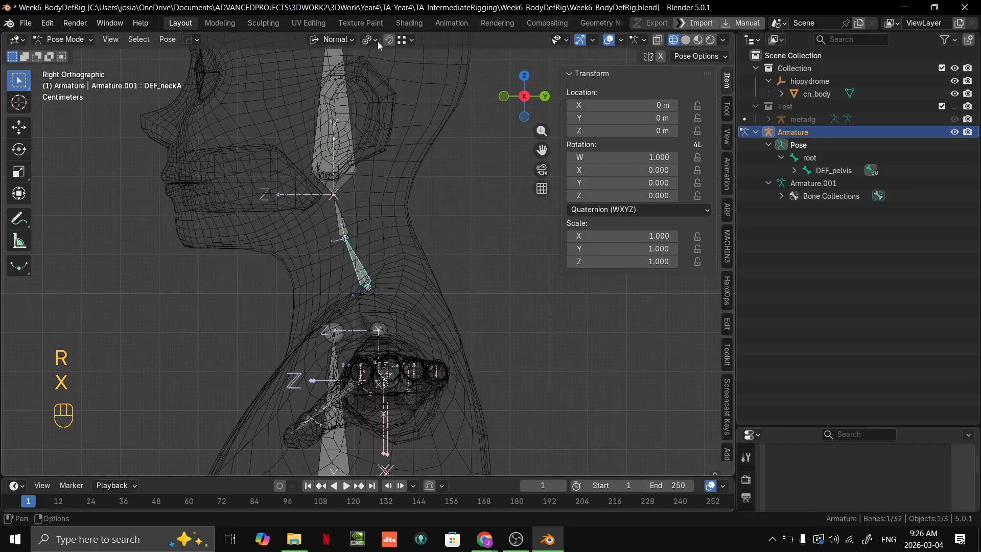
Set the transform orientation to Global and try rotating DEF_neckA about the global X axis.
click(343, 45)
click(329, 78)
key(r)
key(x)
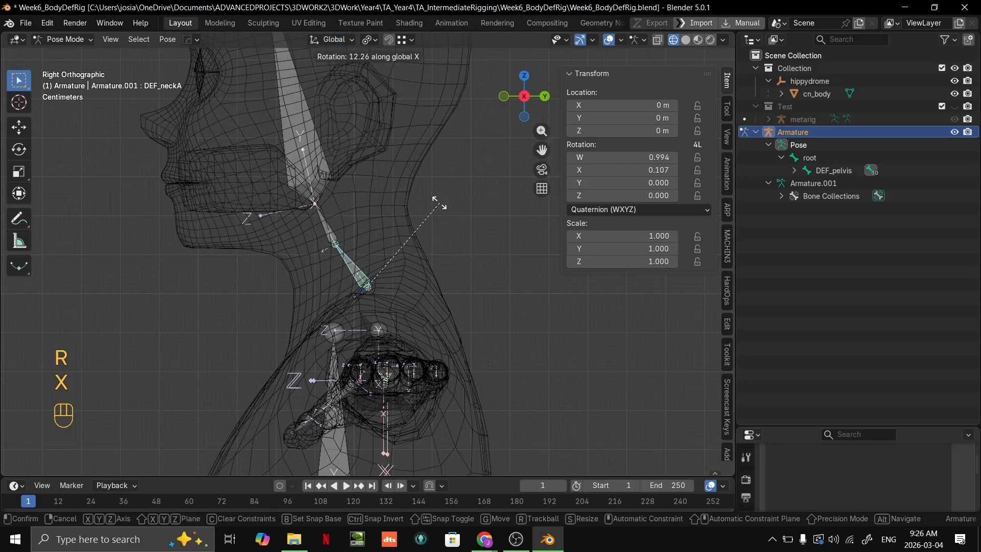
right_click(493, 230)
With the orientation still Global, try rotating DEF_neckA constrained to its local X axis from an angled perspective view.
middle_drag(521, 248, 532, 252)
key(r)
key(x)
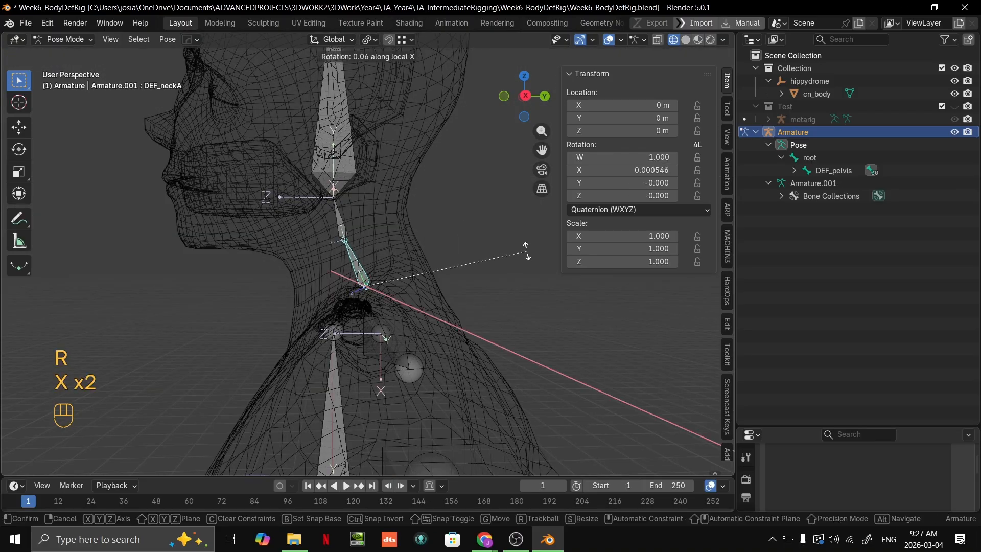
key(r)
key(x)
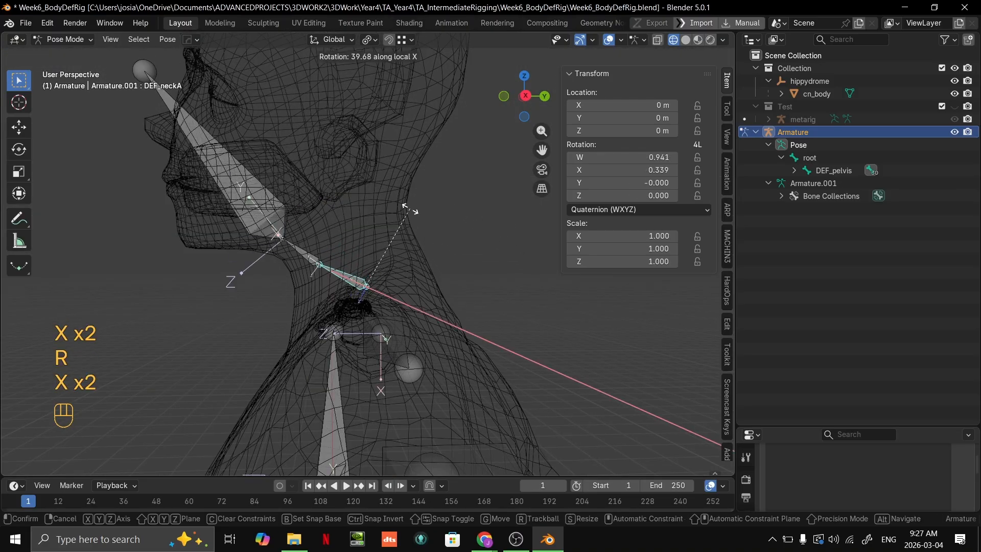
key(r)
key(x)
key(x)
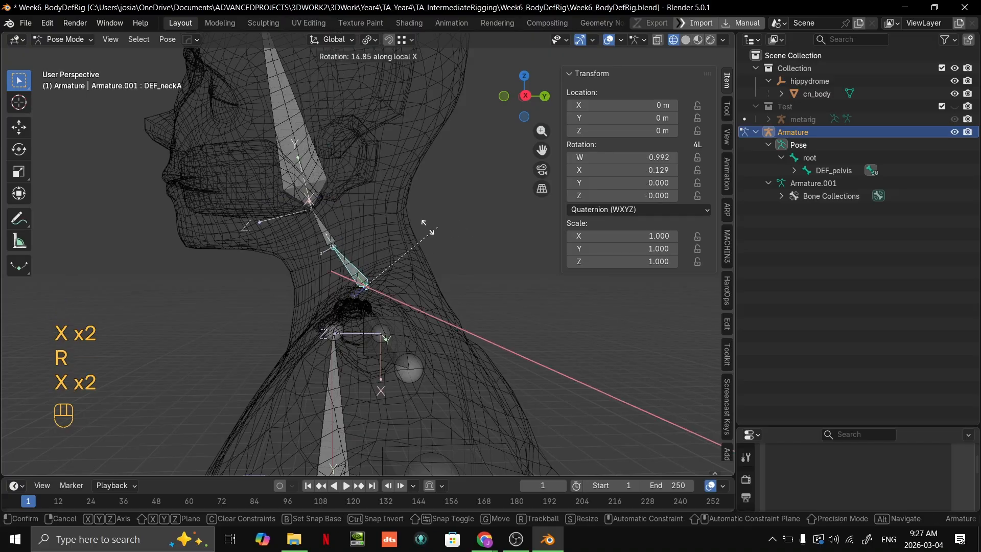
right_click(351, 60)
Set the transform orientation to Normal and try rotating DEF_neckA about its X axis in the right orthographic view.
click(342, 41)
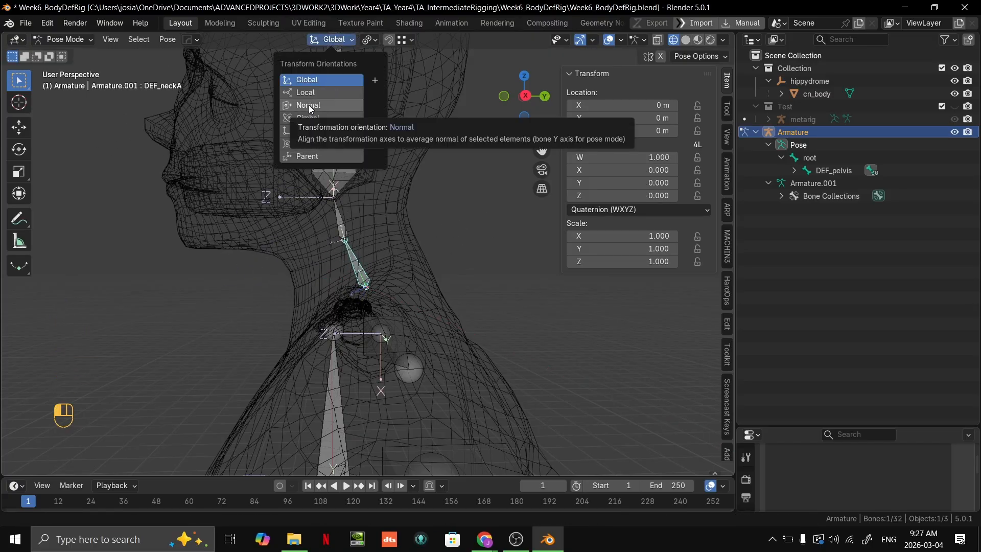
click(312, 108)
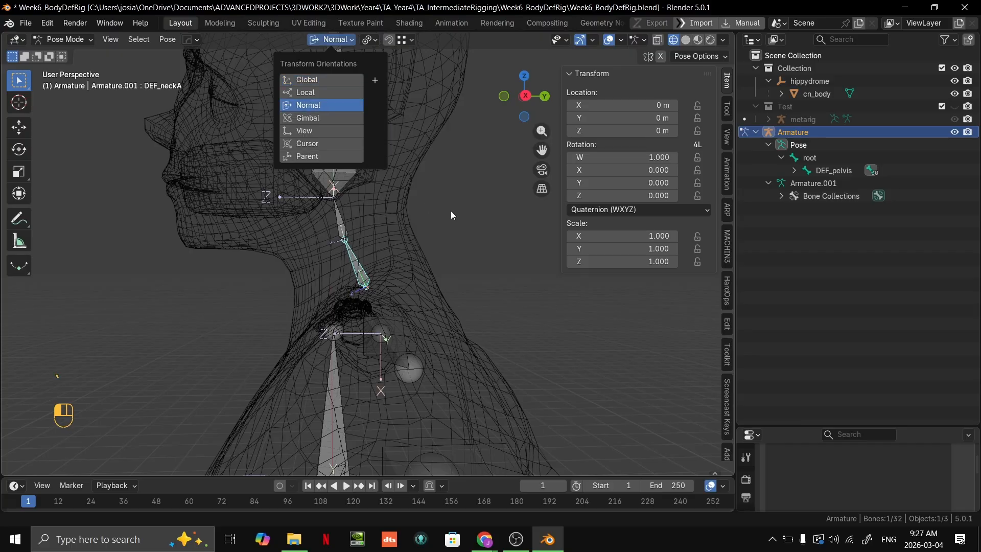
key(grave)
key(grave)
key(grave)
key(r)
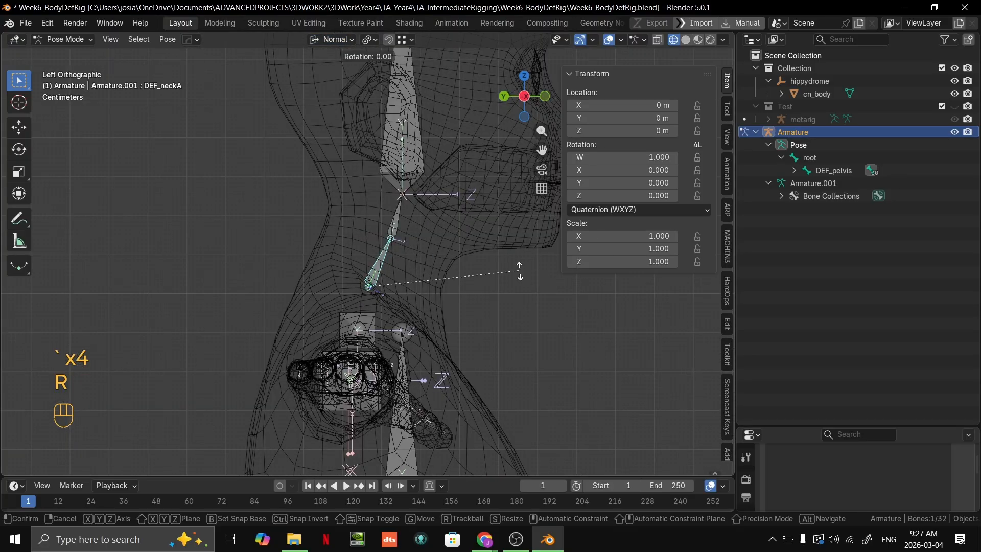
right_click(571, 266)
click(556, 313)
key(r)
key(x)
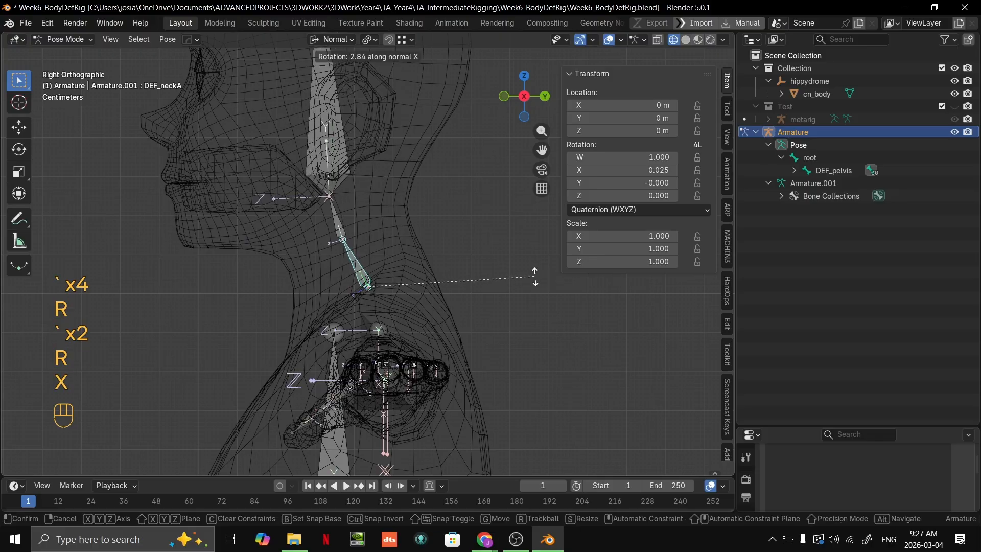
key(x)
right_click(384, 225)
Select the DEF_neckB bone and try rotating it about its normal X axis.
click(346, 226)
key(r)
key(x)
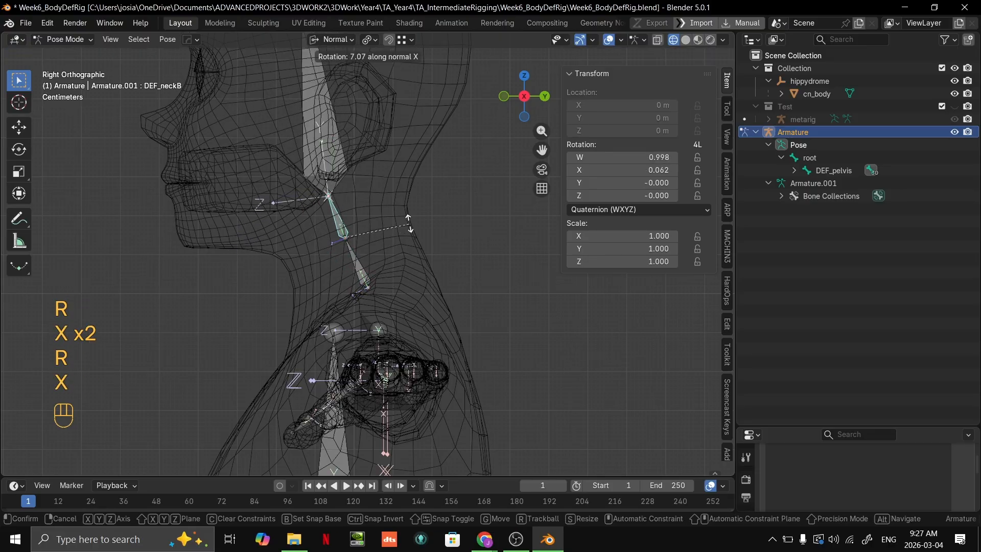
right_click(429, 202)
Select the DEF_head bone and try rotating it about its normal X axis in the right orthographic view.
click(338, 142)
key(r)
key(x)
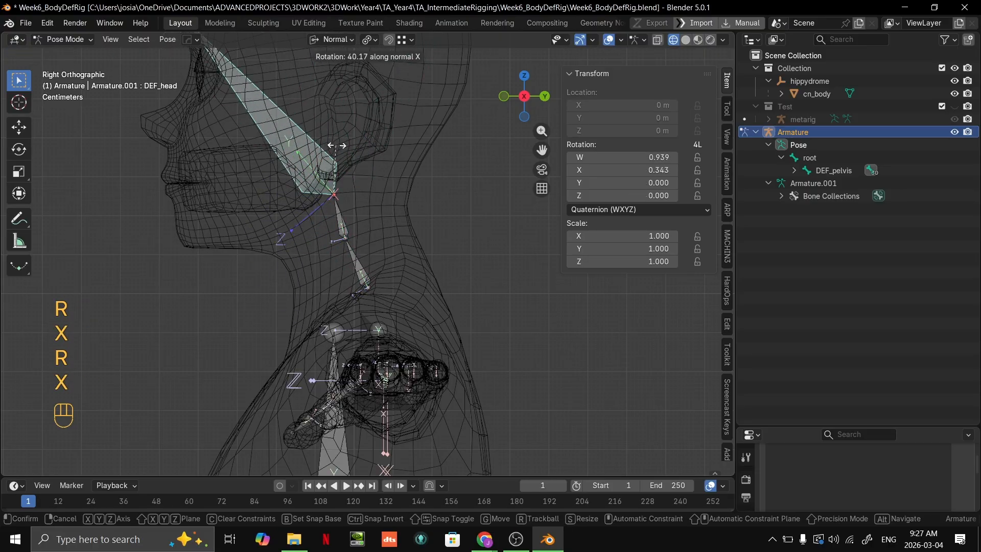
right_click(400, 162)
middle_drag(400, 163, 423, 202)
key(grave)
click(358, 172)
key(grave)
key(grave)
key(r)
key(x)
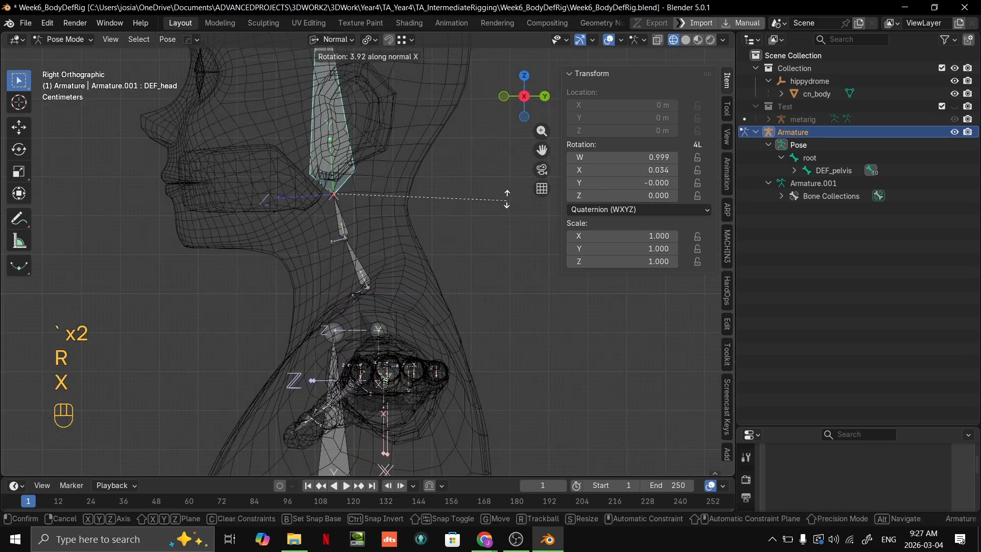
right_click(384, 142)
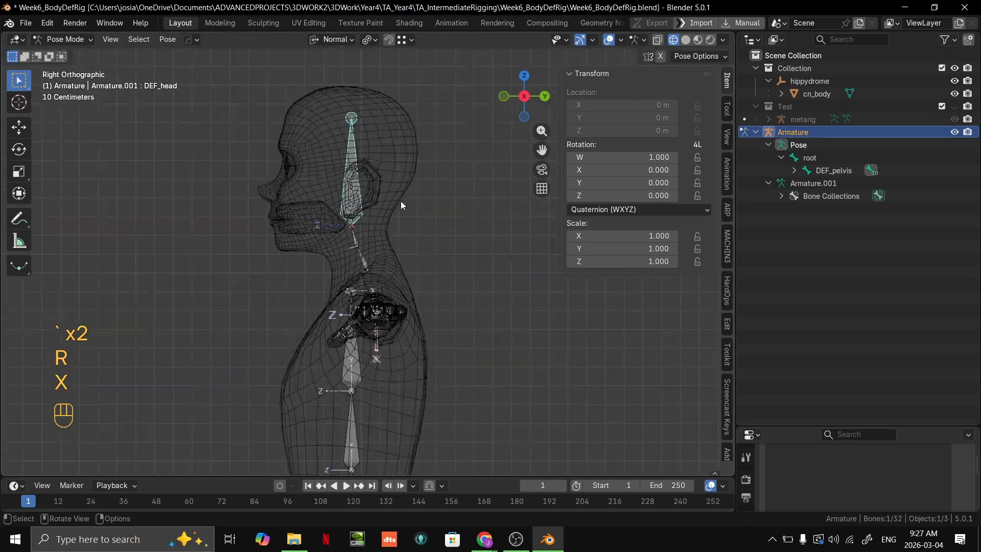
Select the DEF_shoulder.L bone and try rotating it about its normal X axis from an angled front view.
middle_drag(400, 201, 451, 216)
click(368, 226)
shift+middle_drag(450, 254, 322, 291)
scroll(358, 294, up, 3)
scroll(424, 294, down, 2)
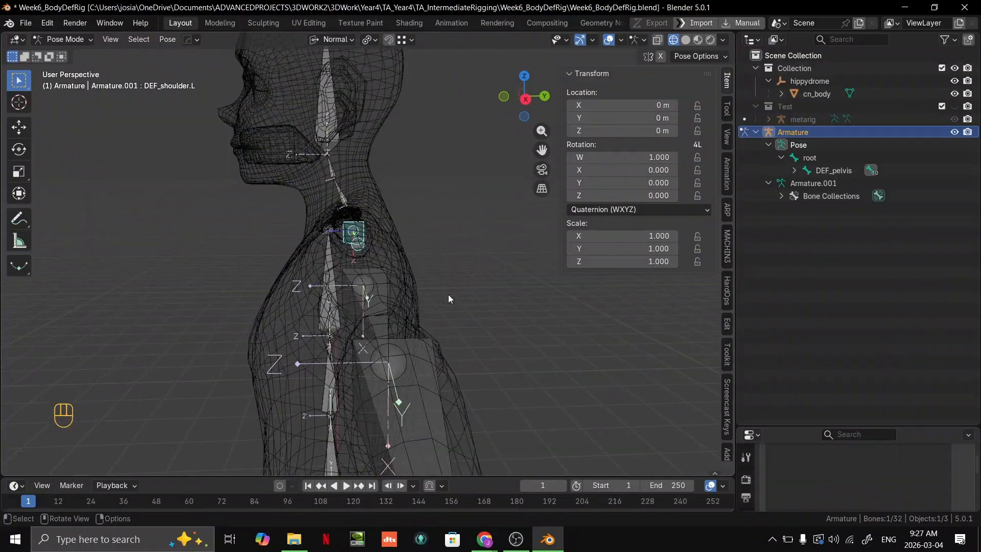
middle_drag(448, 299, 460, 317)
key(r)
key(x)
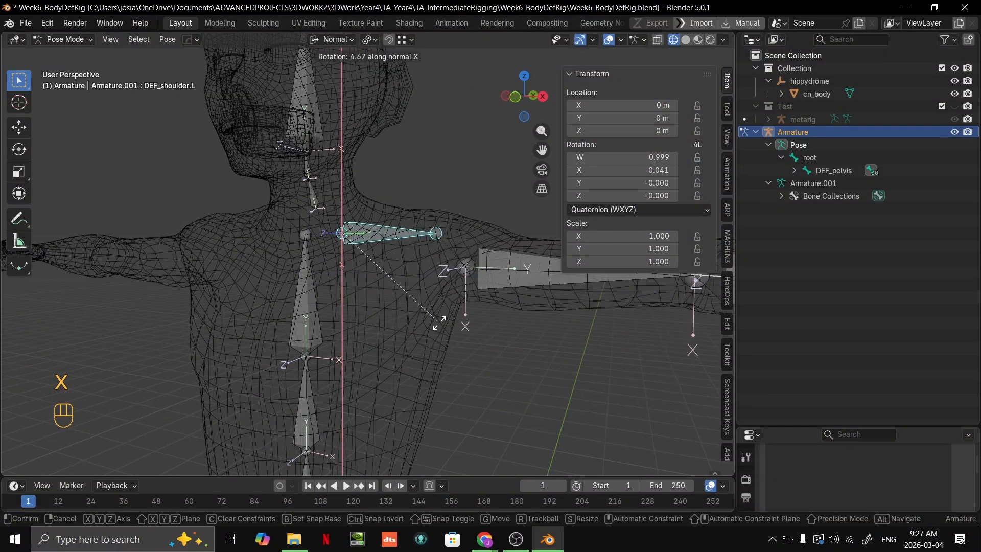
right_click(489, 308)
Examine the axis directions of the DEF_shoulder.L bone up close in the front orthographic view.
scroll(465, 295, down, 5)
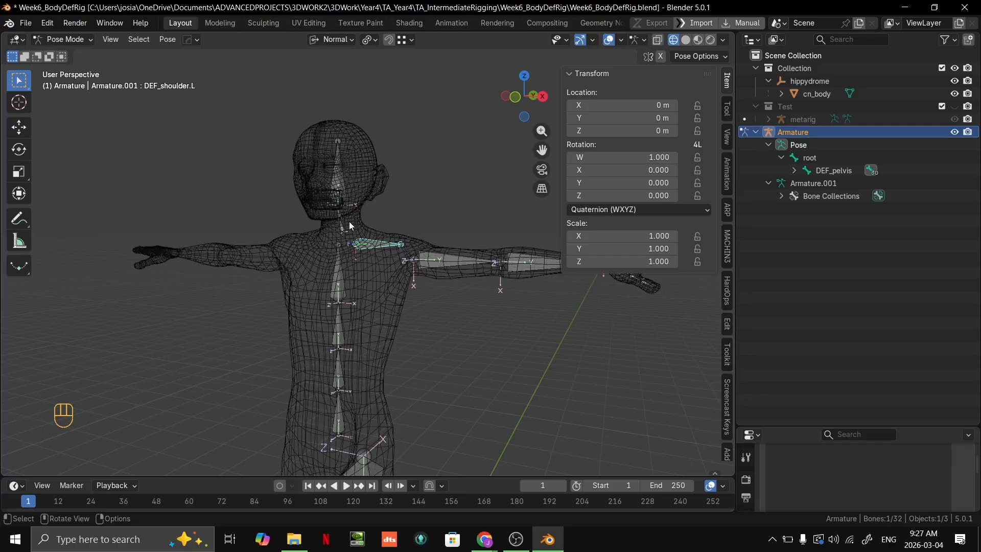
scroll(358, 233, up, 4)
shift+middle_drag(446, 272, 348, 323)
scroll(305, 315, up, 1)
shift+middle_drag(358, 320, 391, 330)
key(KP_1)
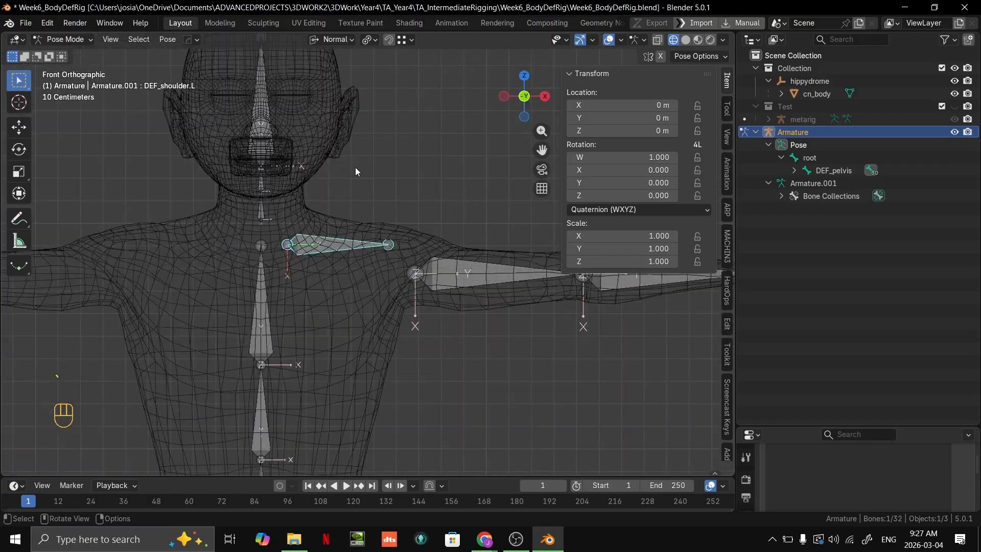
scroll(308, 207, up, 2)
scroll(256, 164, up, 4)
shift+middle_drag(215, 131, 356, 211)
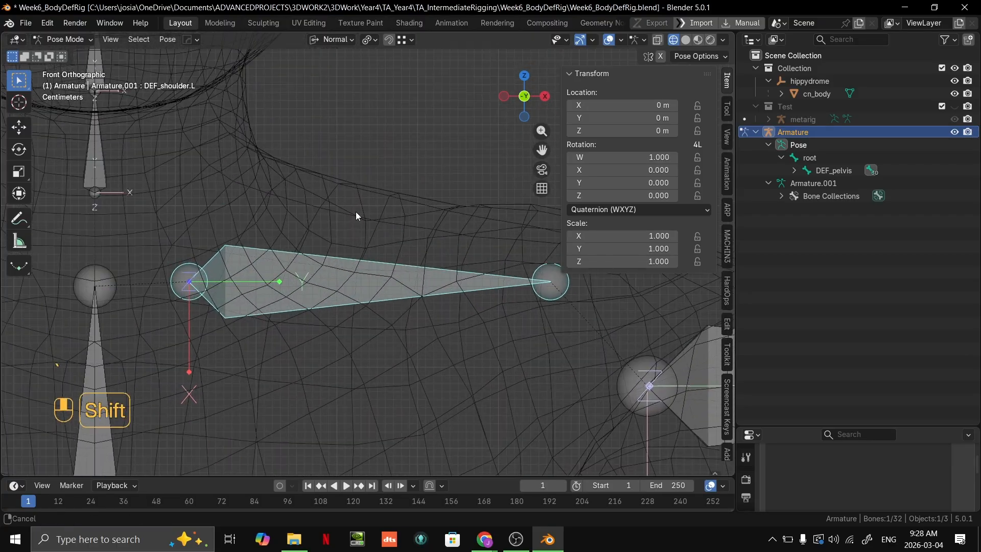
scroll(258, 221, down, 4)
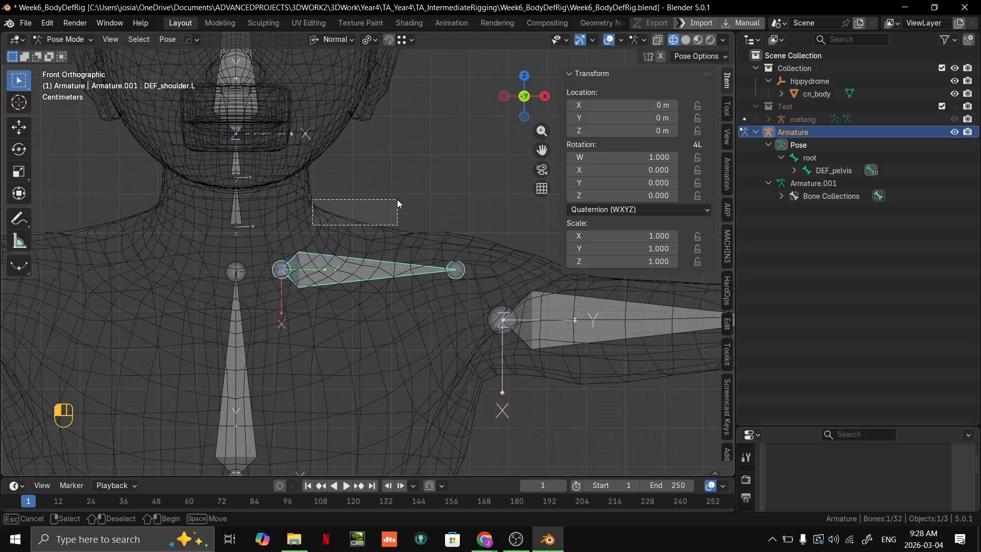
Sketch freehand annotation strokes above the left shoulder bone, undo them, and return to the selection tool.
drag(397, 200, 397, 202)
click(19, 218)
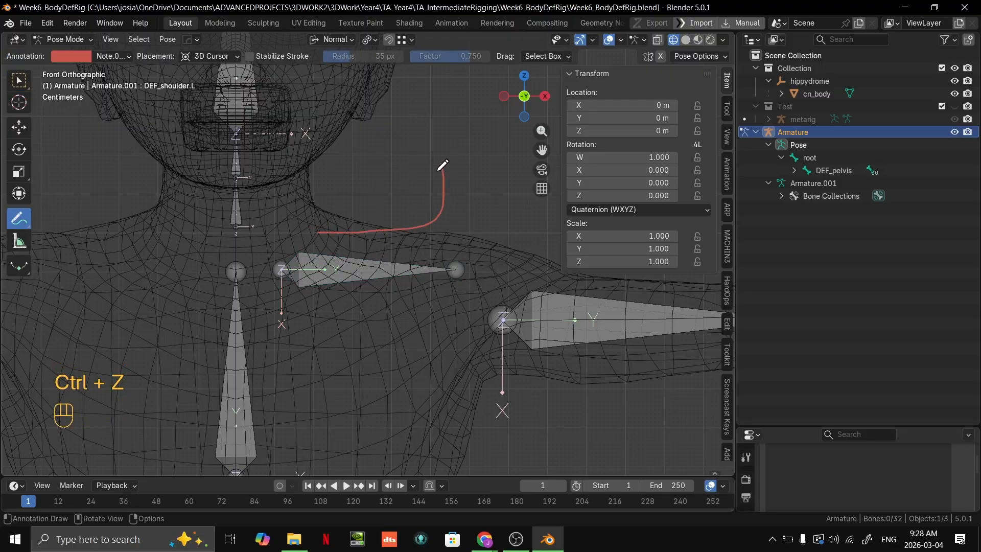
key(ctrl+z)
drag(317, 236, 392, 216)
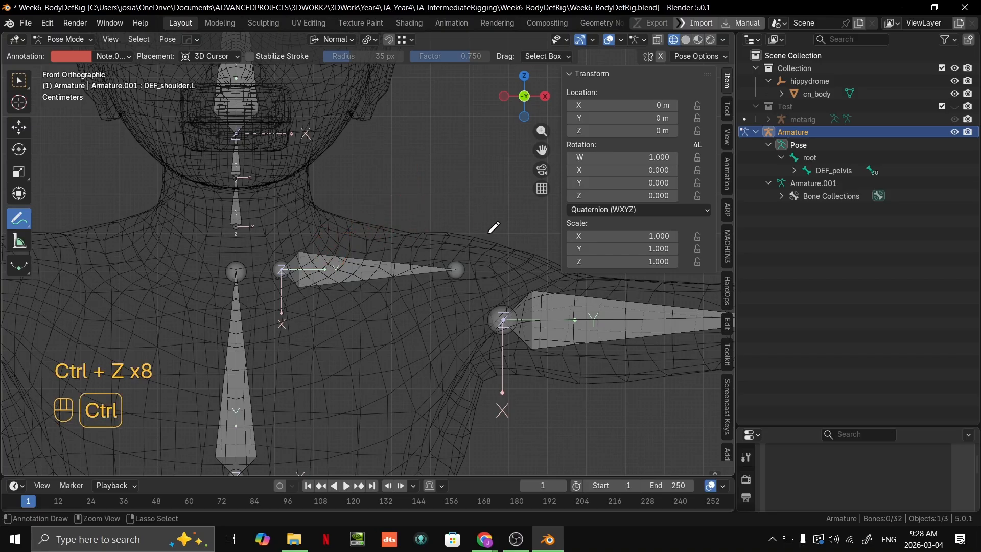
click(18, 80)
Select DEF_shoulder.L and set its bone roll to 0° in Edit Mode.
scroll(356, 274, down, 3)
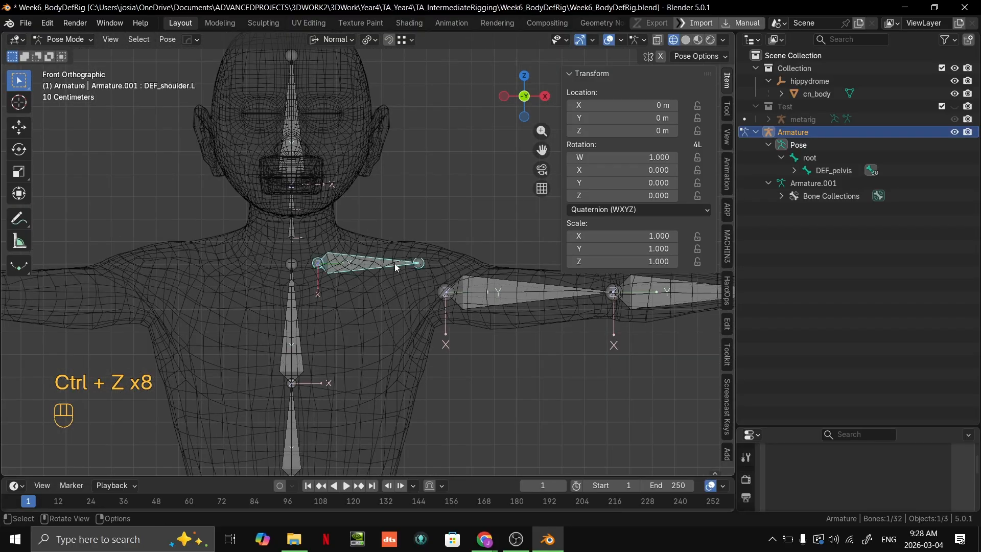
key(Tab)
middle_drag(395, 268, 348, 266)
scroll(379, 220, up, 3)
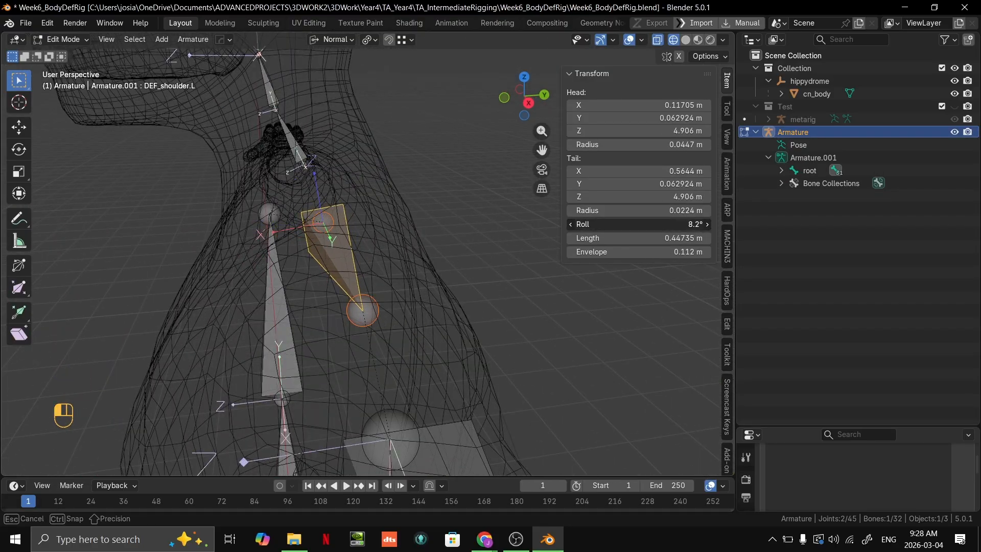
key(Return)
Return to Pose Mode and try rotating DEF_shoulder.L freely upward in the front orthographic view.
key(KP_1)
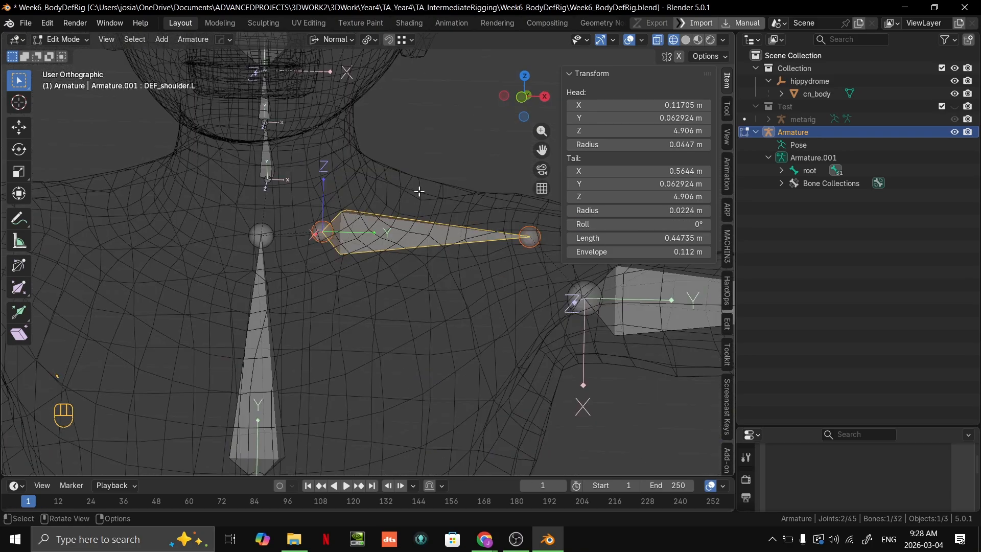
scroll(445, 277, down, 3)
scroll(443, 276, up, 3)
mouse_move(438, 256)
shift+middle_down()
mouse_move(440, 271)
mouse_move(434, 246)
shift+middle_up()
scroll(436, 244, down, 2)
scroll(434, 260, up, 3)
key(ctrl+Tab)
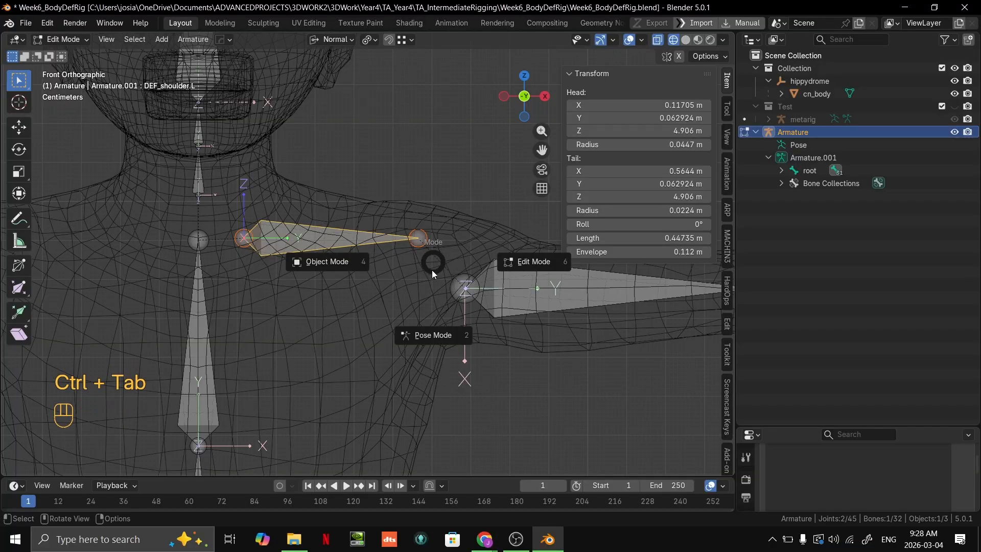
click(434, 318)
key(r)
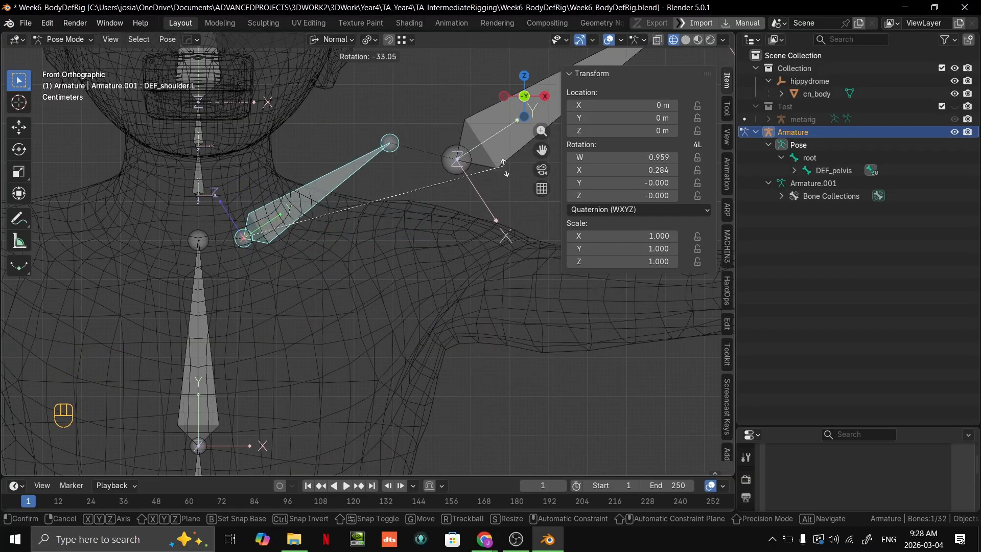
Compare rotating DEF_shoulder.L about its normal X axis with rotating it freely in the front view.
key(r)
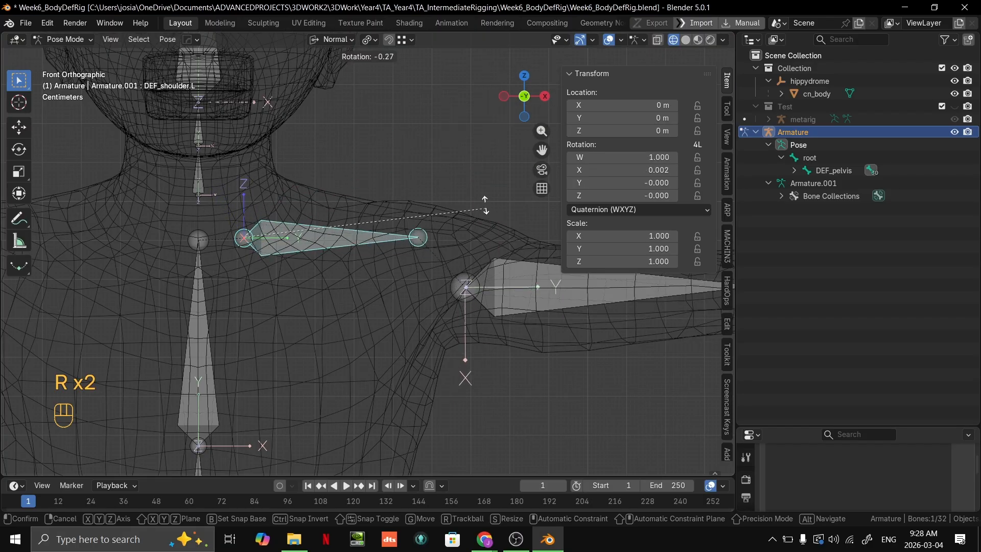
key(x)
key(r)
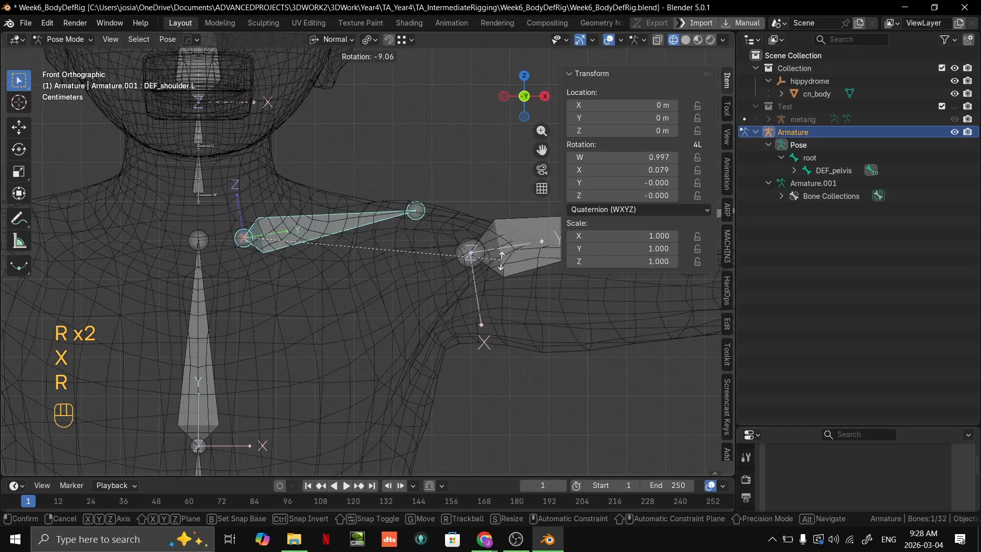
key(x)
right_click(524, 363)
scroll(524, 363, down, 1)
scroll(524, 367, down, 5)
key(r)
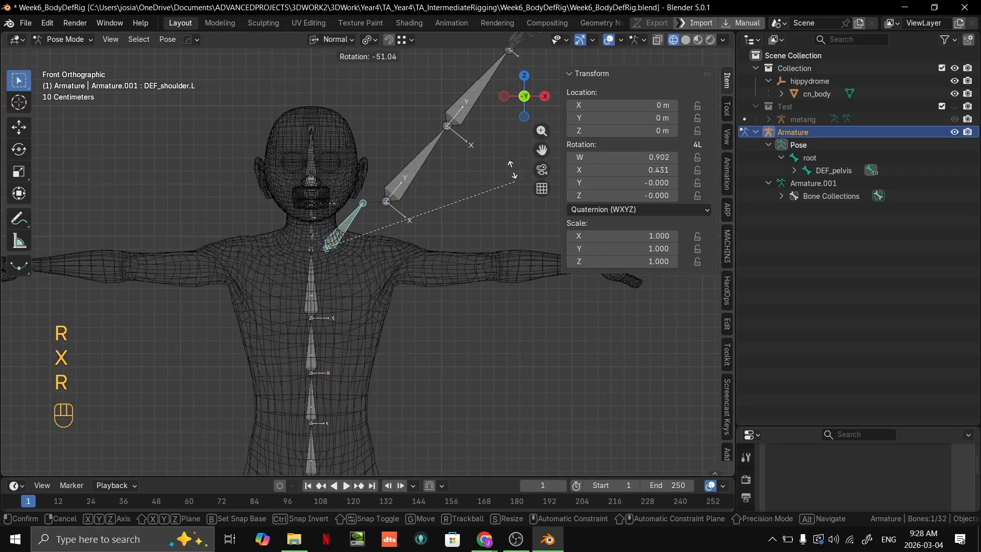
right_click(414, 287)
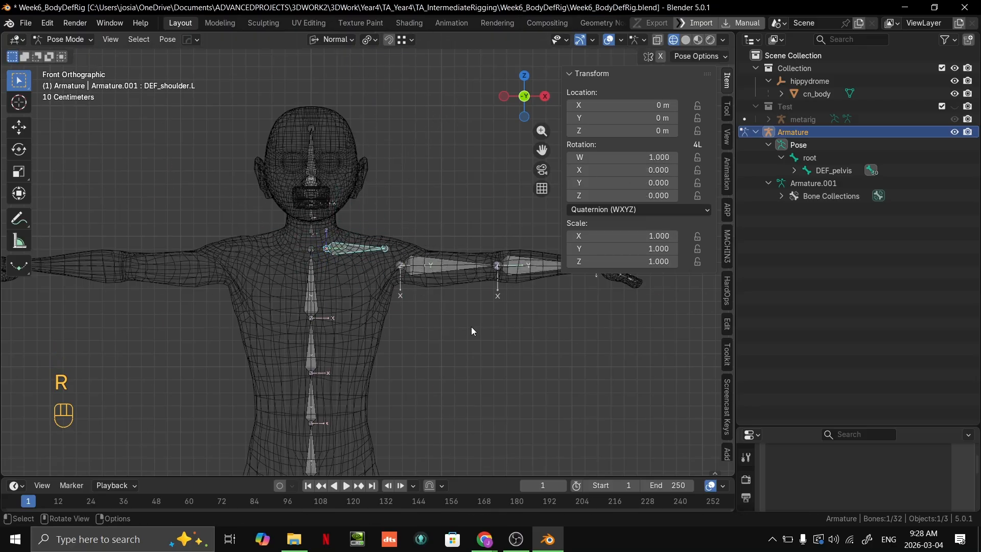
Try rotating DEF_shoulder.L freely in the front orthographic view and cancel each attempt.
key(r)
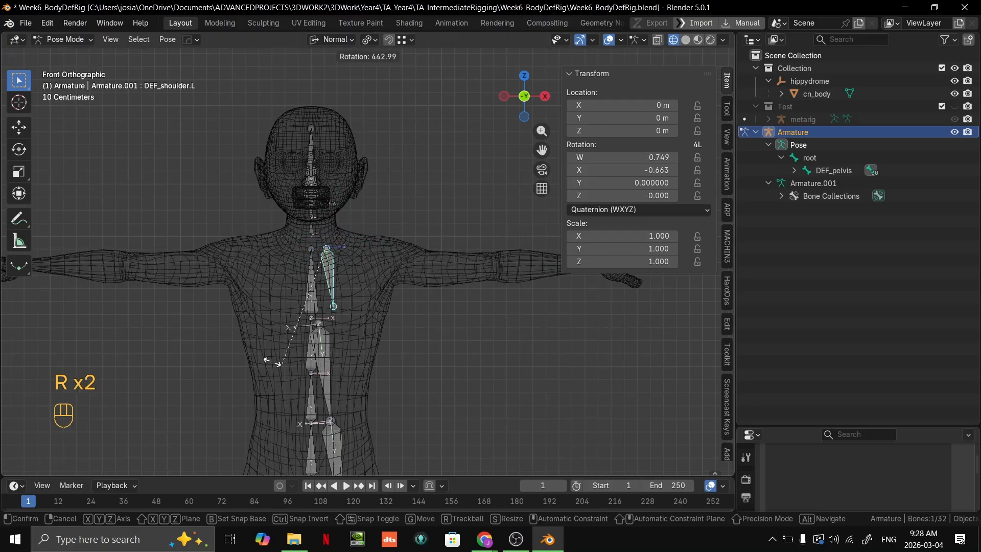
right_click(444, 327)
scroll(413, 333, up, 3)
key(r)
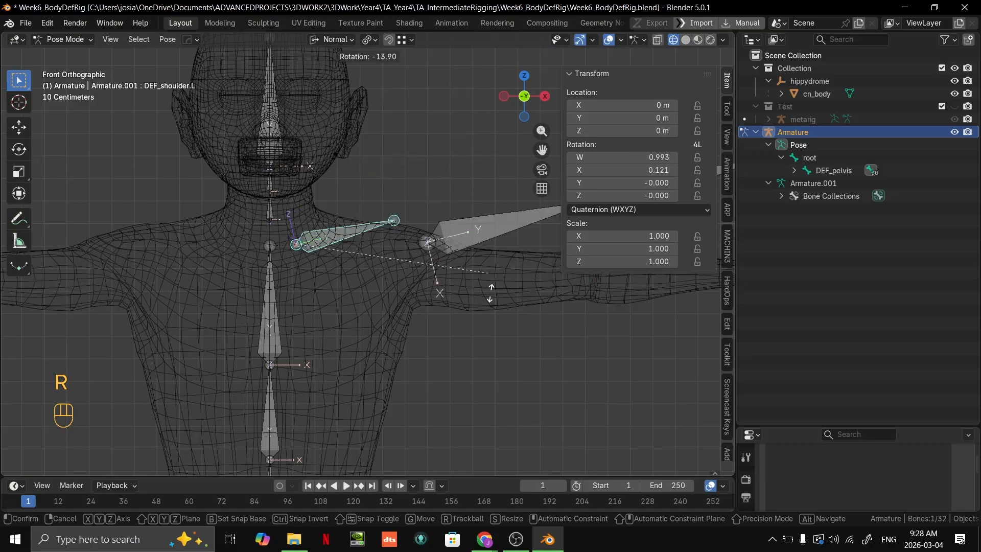
right_click(474, 206)
scroll(502, 373, up, 3)
Try rotating DEF_shoulder.L upward about X under Normal and Local orientation, and undo the changes.
key(r)
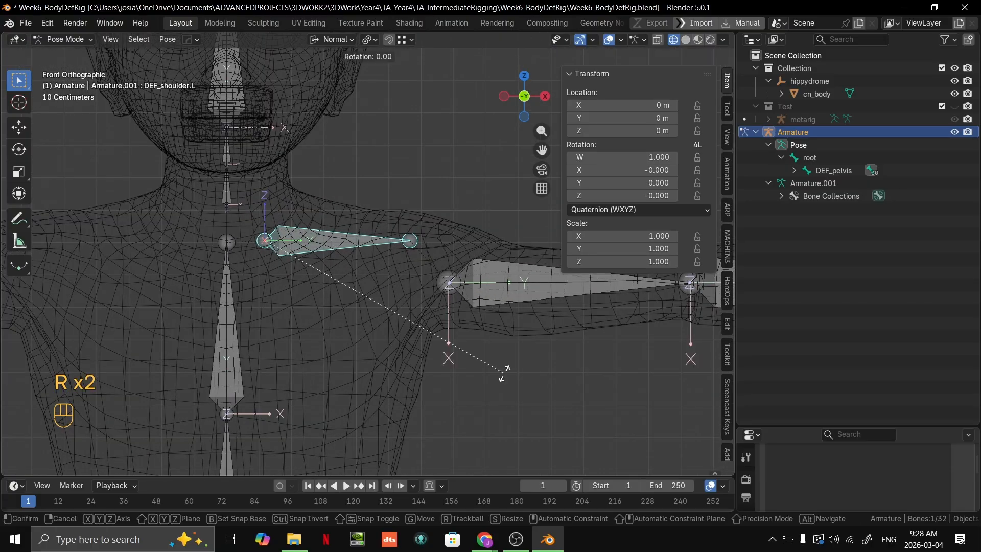
key(x)
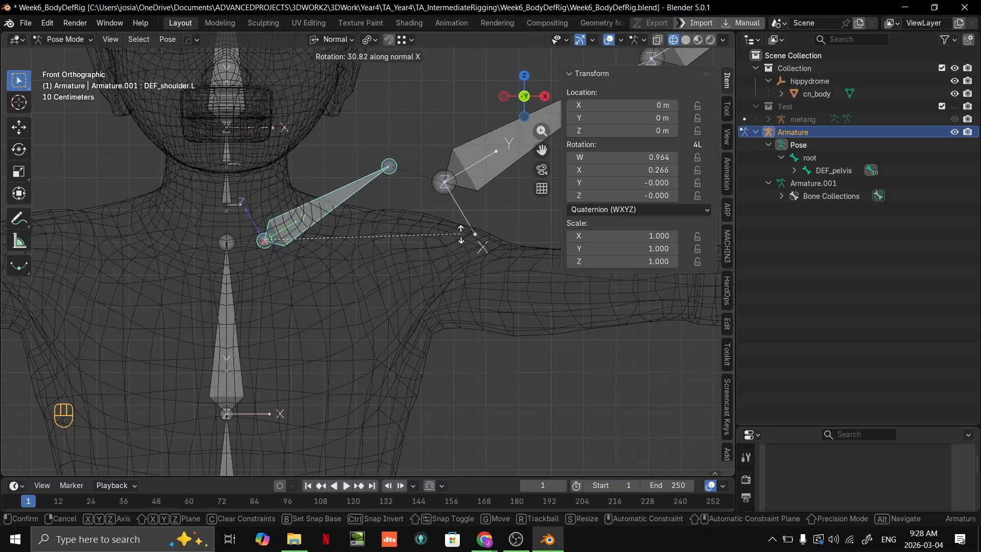
click(458, 222)
click(345, 36)
key(r)
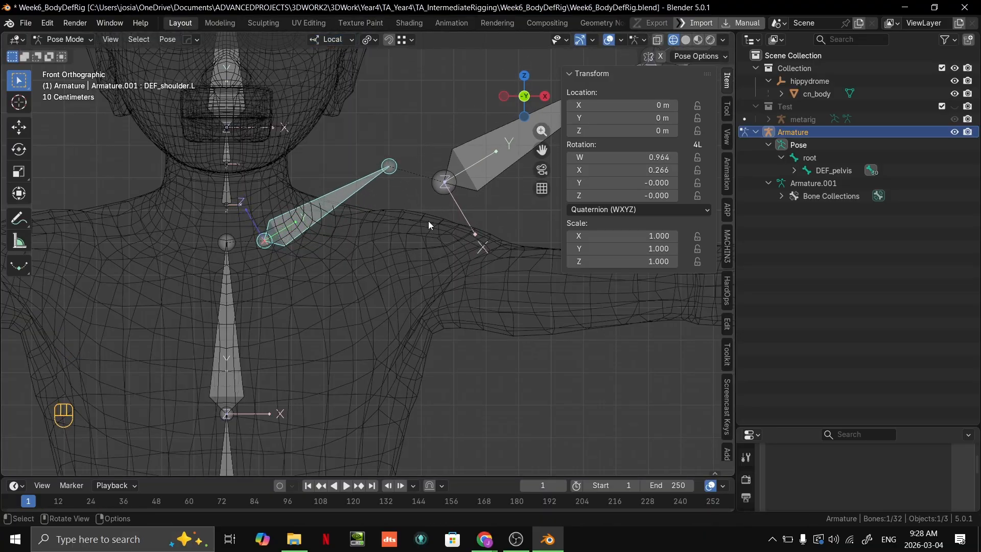
key(x)
key(ctrl+z)
key(ctrl+z)
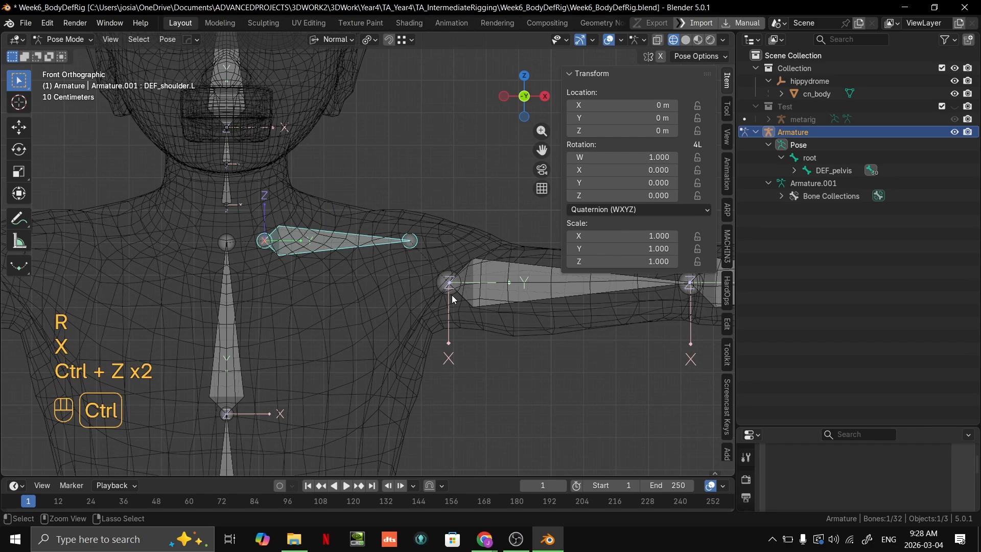
Select DEF_upperArm.L and set its bone roll to 0° in Edit Mode.
shift+middle_drag(452, 296, 401, 296)
click(480, 291)
shift+middle_drag(480, 291, 379, 310)
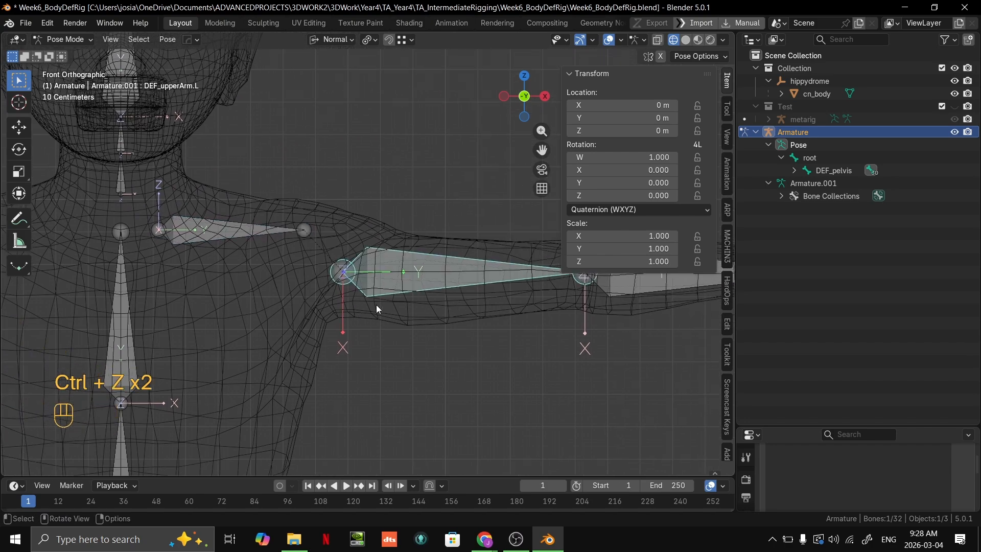
click(259, 237)
click(434, 281)
key(Tab)
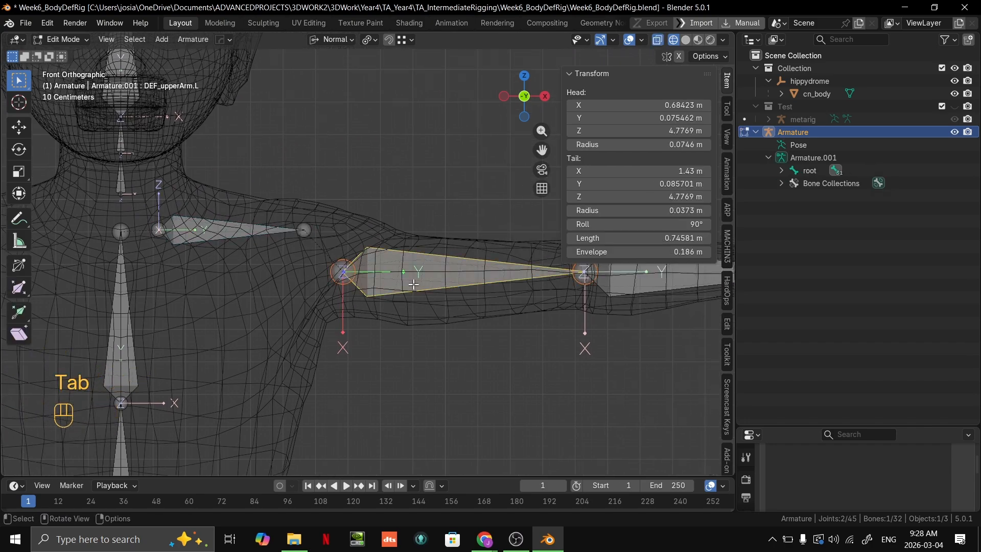
click(664, 225)
Select DEF_lowerArm.L and set its bone roll to 0°.
middle_drag(637, 280, 403, 260)
middle_drag(418, 201, 357, 271)
scroll(420, 289, down, 4)
click(403, 278)
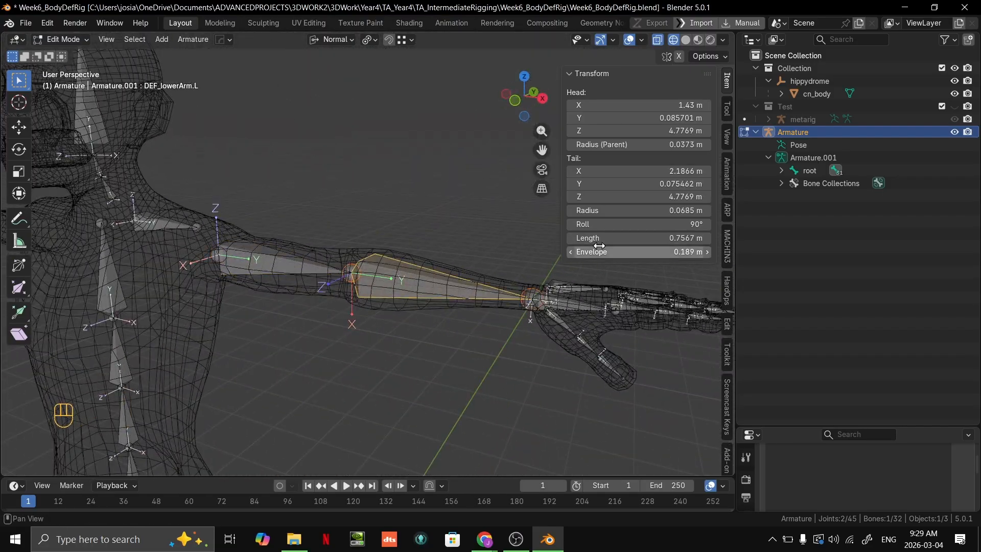
click(617, 225)
Select DEF_upperArm.L and rotate it 18.6° about its normal X axis in Pose Mode, viewed from the front.
middle_drag(468, 265, 425, 249)
scroll(258, 273, up, 2)
middle_drag(258, 273, 276, 285)
click(226, 265)
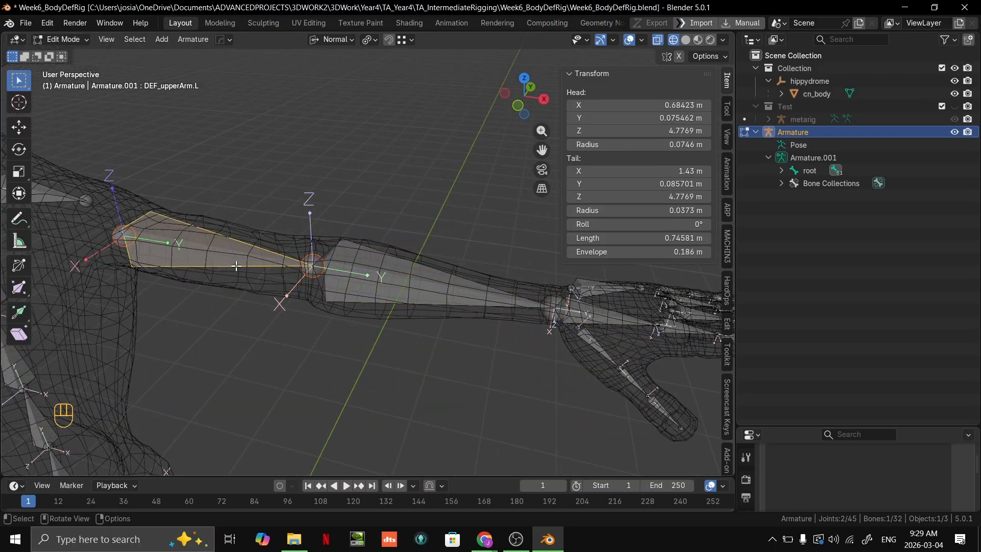
key(Tab)
key(grave)
key(r)
key(x)
click(453, 182)
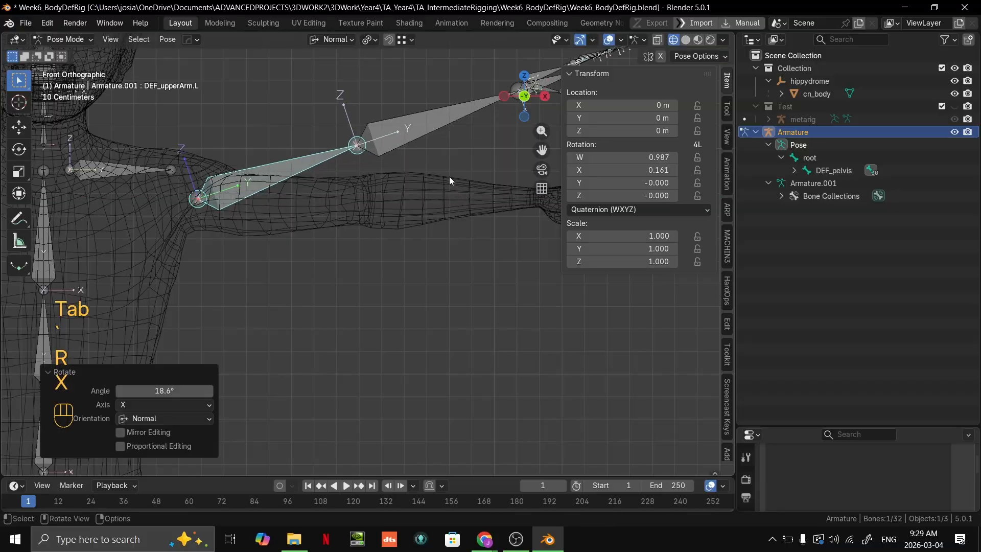
Rotate DEF_lowerArm.L 50.5° about its normal X axis and inspect the bent arm.
click(442, 131)
key(r)
key(x)
click(412, 87)
shift+middle_drag(424, 149, 427, 247)
middle_drag(427, 246, 463, 216)
scroll(464, 238, down, 3)
scroll(442, 215, up, 1)
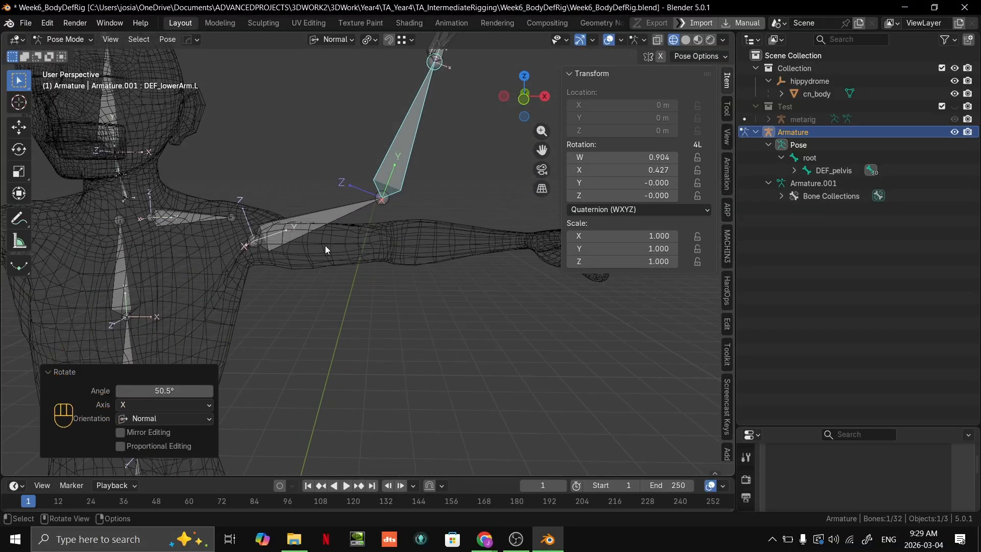
scroll(325, 245, down, 2)
scroll(402, 206, up, 3)
scroll(485, 194, down, 2)
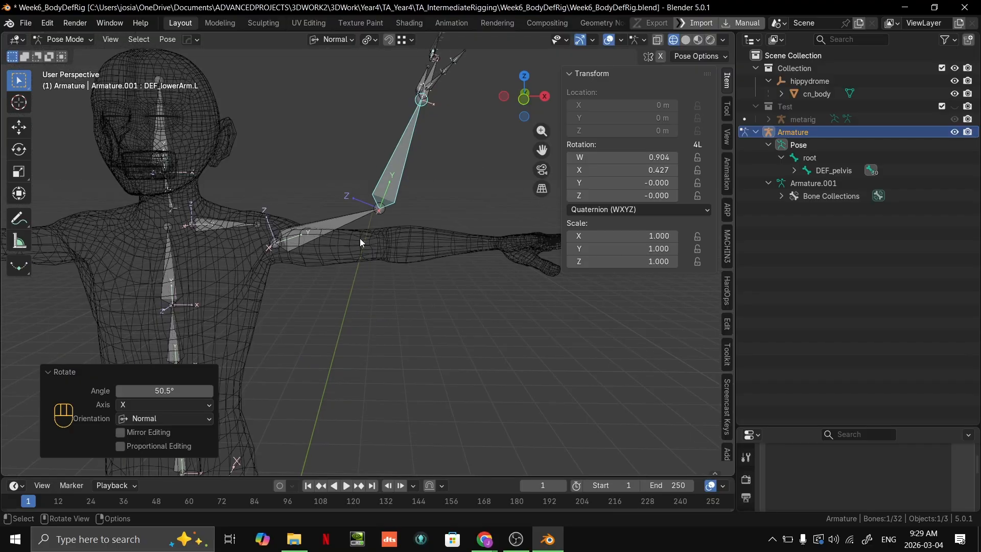
Undo the test rotations of DEF_lowerArm.L and DEF_upperArm.L.
key(ctrl+z)
key(ctrl+z)
key(ctrl+z)
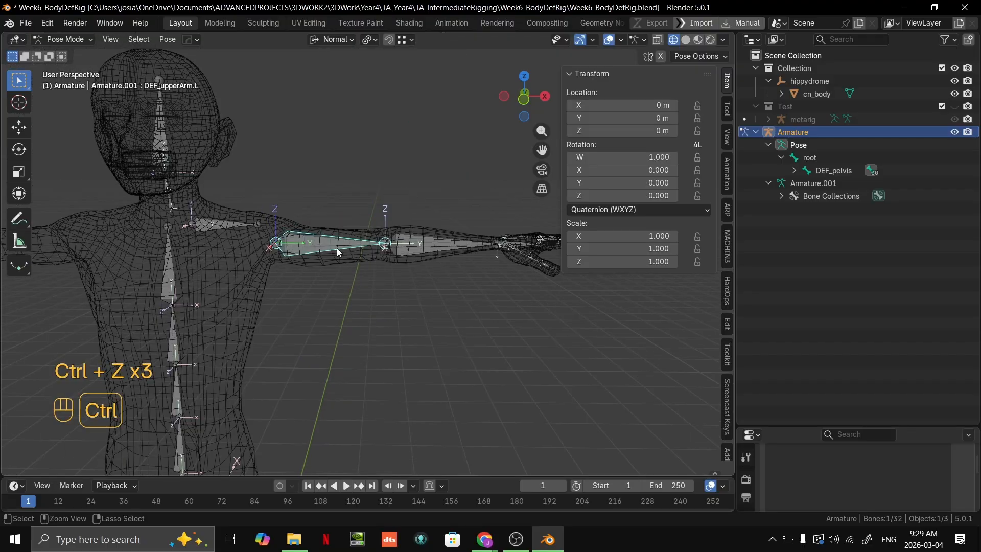
Examine the bone axes of the left upper arm and forearm from several angles.
scroll(349, 256, up, 2)
scroll(354, 250, down, 2)
shift+middle_drag(369, 243, 361, 205)
scroll(392, 282, up, 5)
scroll(365, 177, down, 4)
middle_drag(361, 205, 477, 302)
scroll(388, 251, up, 2)
scroll(381, 251, down, 2)
Try rotating DEF_upperArm.L about its normal X axis in the front orthographic view, cancelling each attempt.
key(grave)
scroll(434, 231, up, 2)
scroll(416, 291, up, 2)
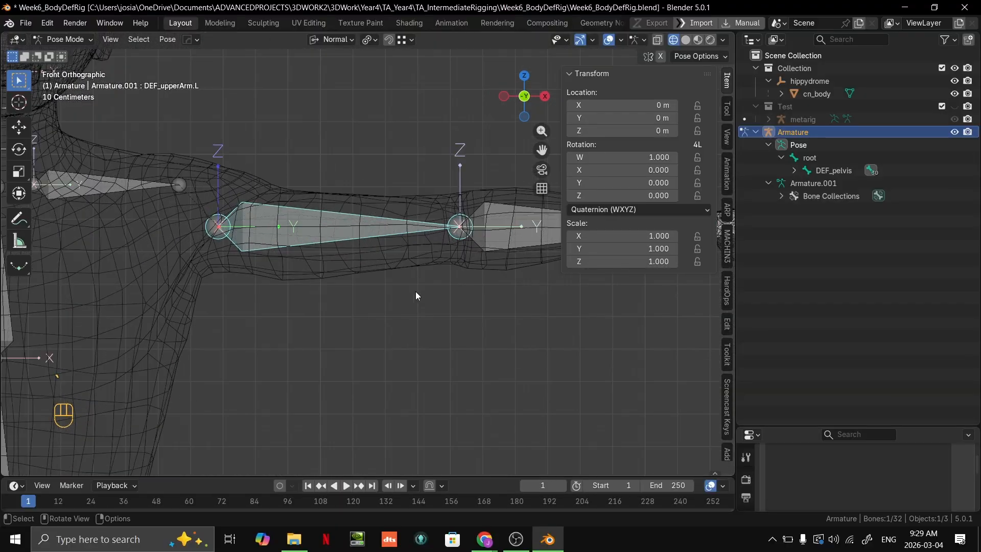
scroll(482, 346, up, 1)
key(r)
key(x)
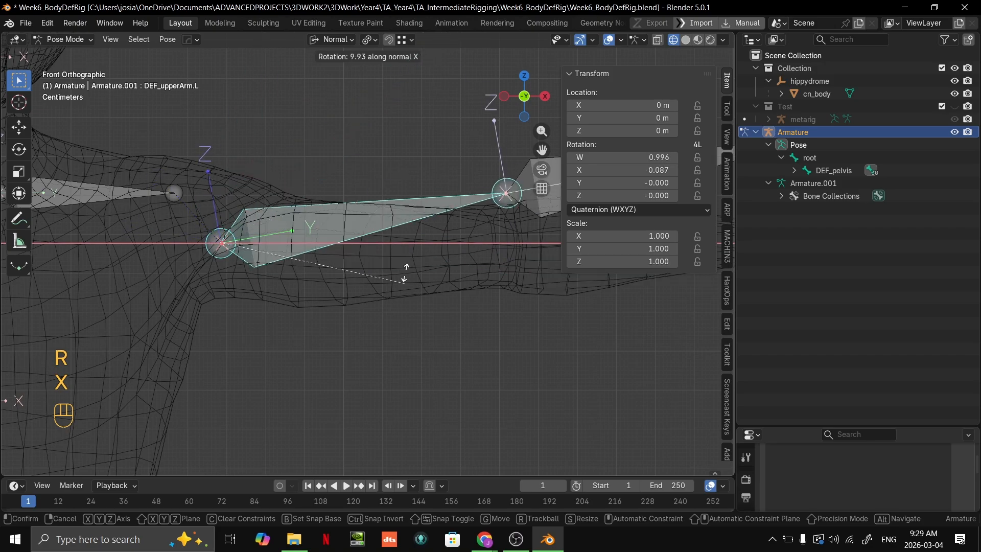
right_click(374, 201)
key(r)
key(x)
right_click(455, 267)
Select DEF_lowerArm.L and examine its axes and roll in Edit Mode, starting from the top view.
middle_drag(454, 268, 407, 293)
scroll(408, 293, down, 4)
key(grave)
scroll(450, 255, down, 2)
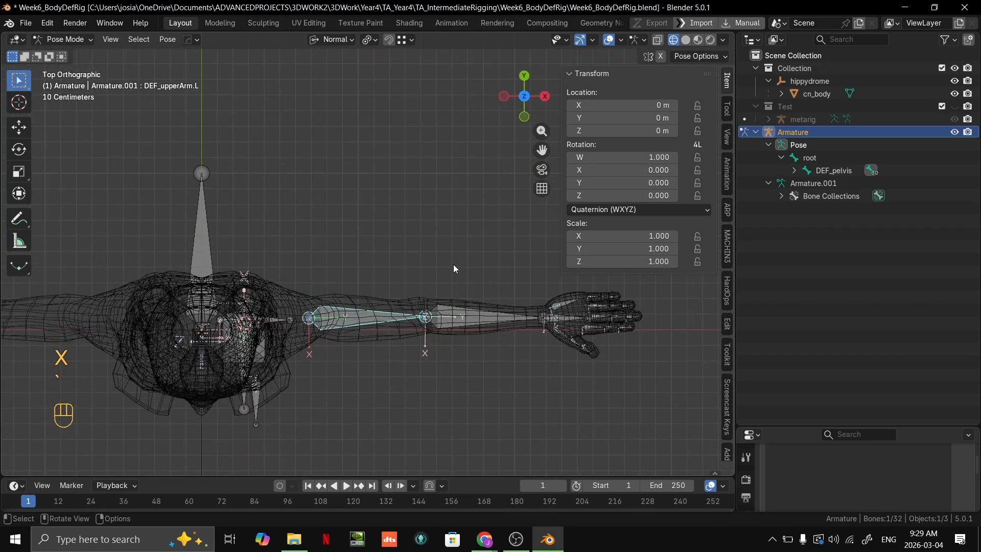
shift+middle_drag(453, 266, 455, 183)
scroll(473, 243, up, 8)
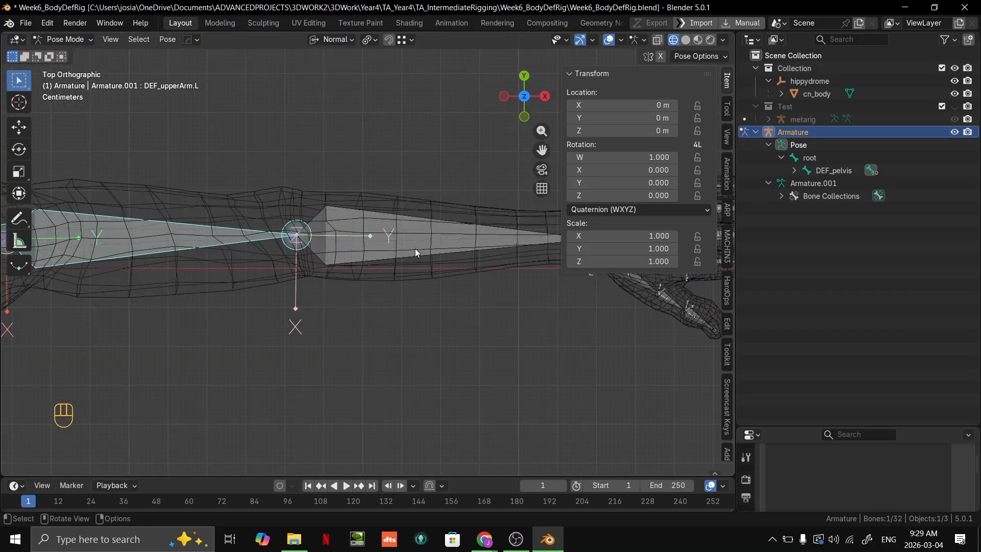
click(415, 249)
middle_drag(415, 248, 344, 240)
key(Tab)
key(grave)
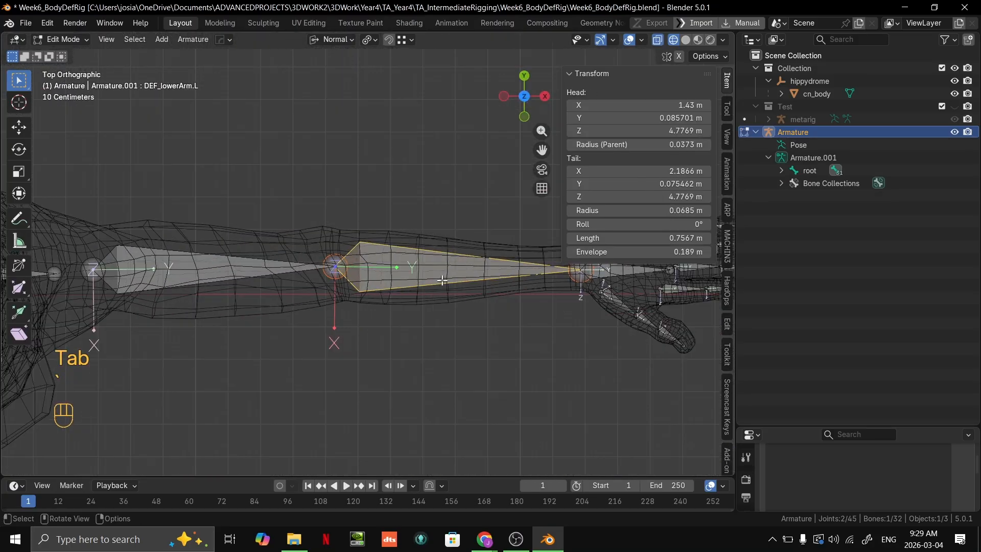
middle_drag(453, 346, 434, 232)
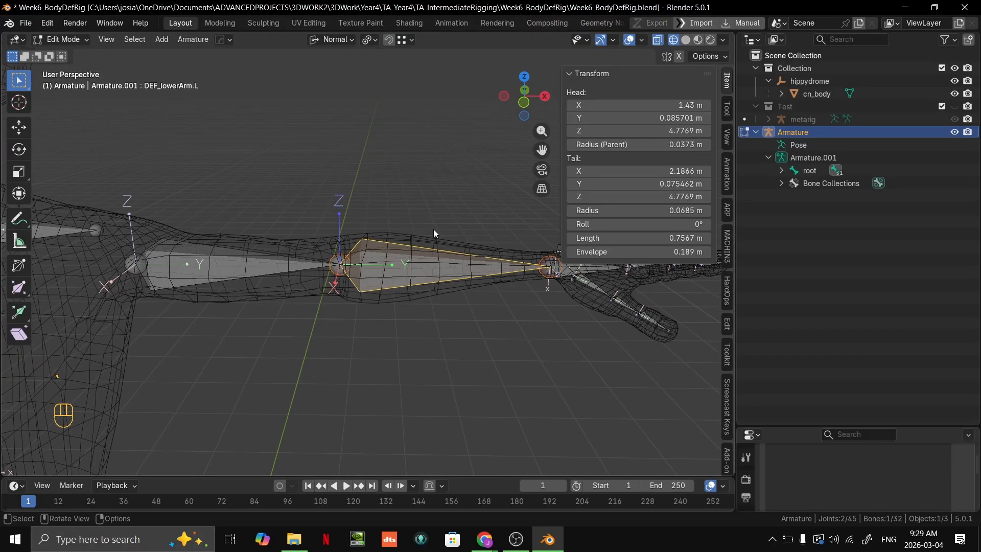
Try rotating DEF_lowerArm.L about its normal X axis in Pose Mode and cancel the rotation.
key(Tab)
key(r)
key(x)
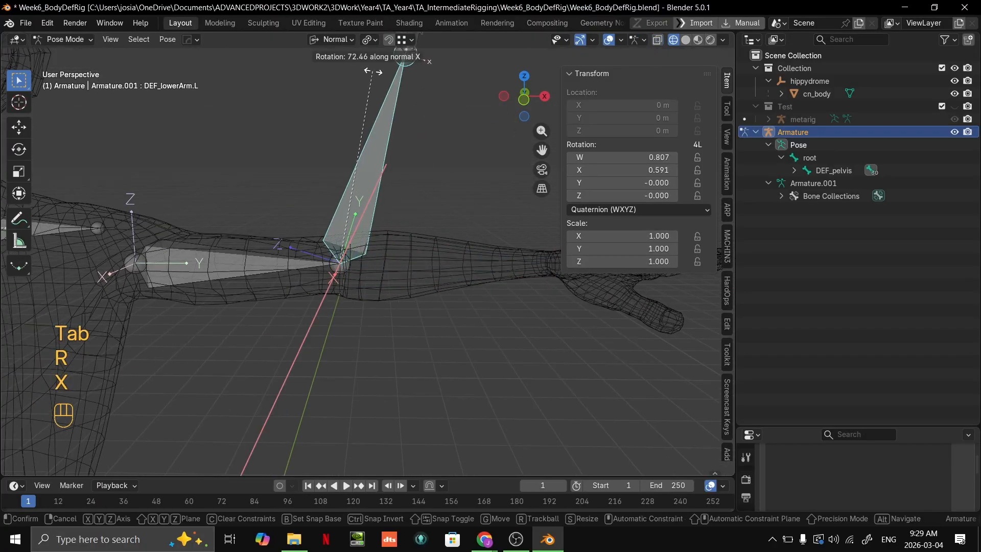
right_click(369, 74)
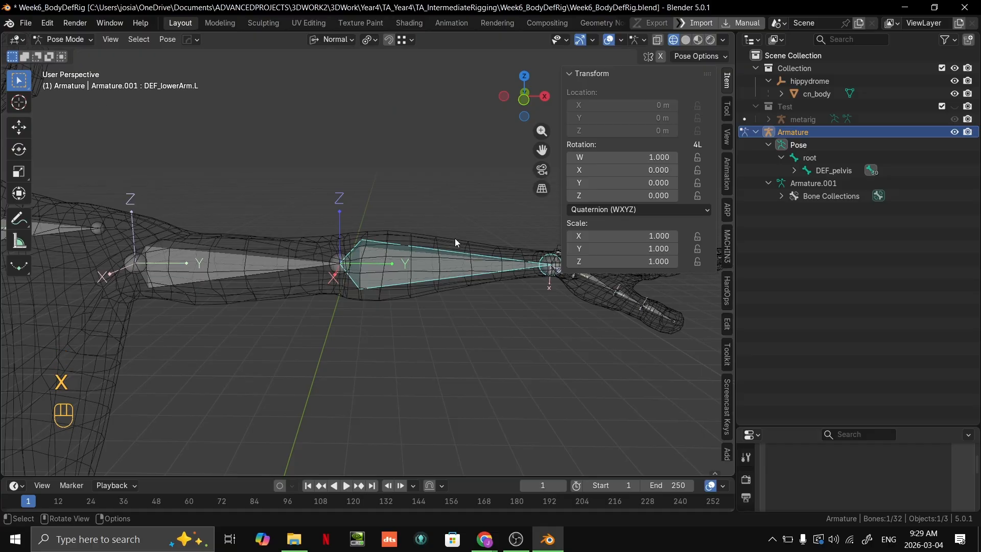
Change DEF_lowerArm.L's bone roll in Edit Mode so its Z axis points toward the body's front, and return to Pose Mode.
key(KP_7)
key(Tab)
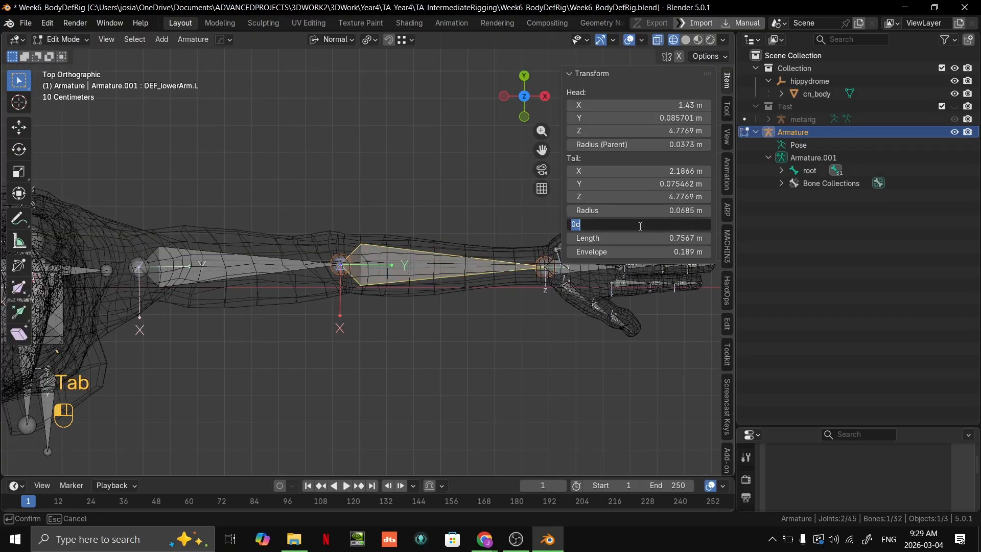
middle_drag(511, 240, 482, 231)
key(KP_7)
key(Tab)
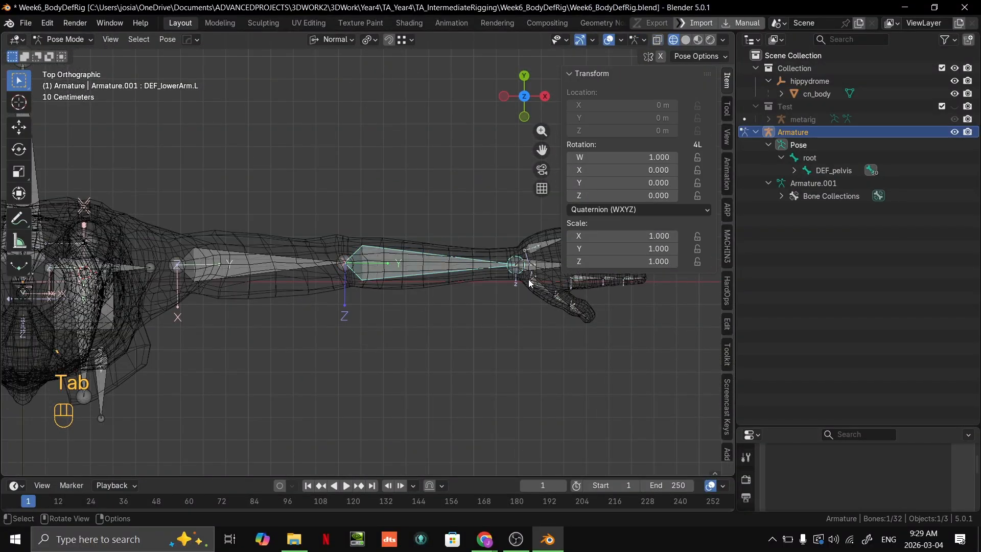
Rotate DEF_lowerArm.L 53.1° about its normal X axis to flex the elbow forward.
key(r)
key(x)
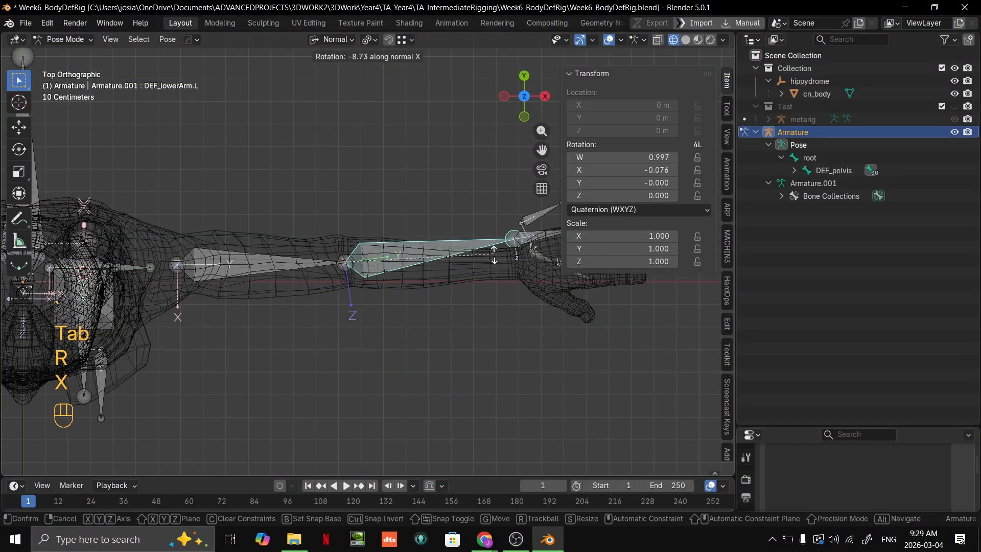
click(496, 281)
middle_drag(496, 281, 446, 232)
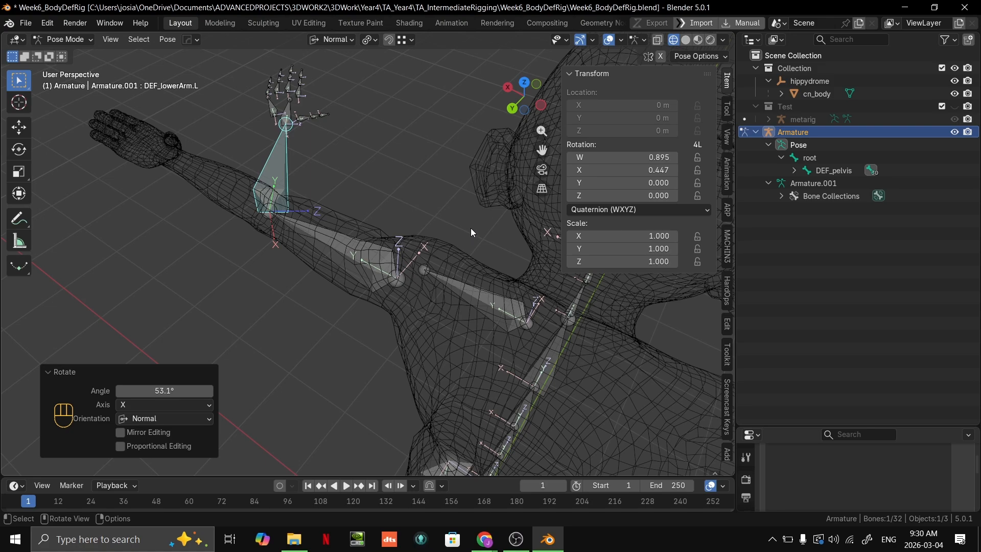
Select DEF_upperArm.L and try rotating it about its normal X axis, cancelling both attempts.
key(alt+Tab)
click(174, 271)
middle_drag(174, 271, 205, 261)
key(grave)
click(355, 251)
scroll(358, 253, down, 2)
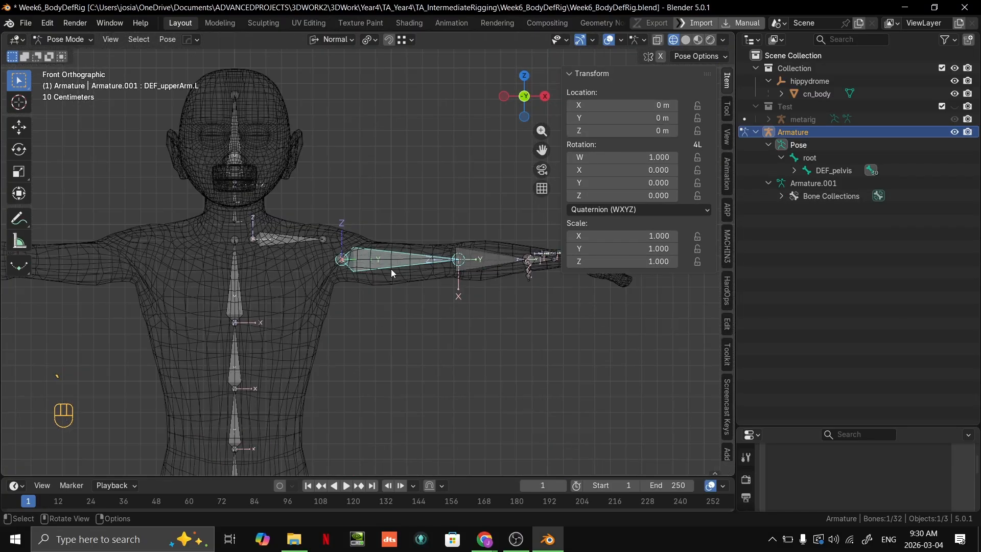
middle_drag(391, 269, 386, 346)
key(r)
key(x)
right_click(421, 296)
key(r)
key(x)
right_click(458, 311)
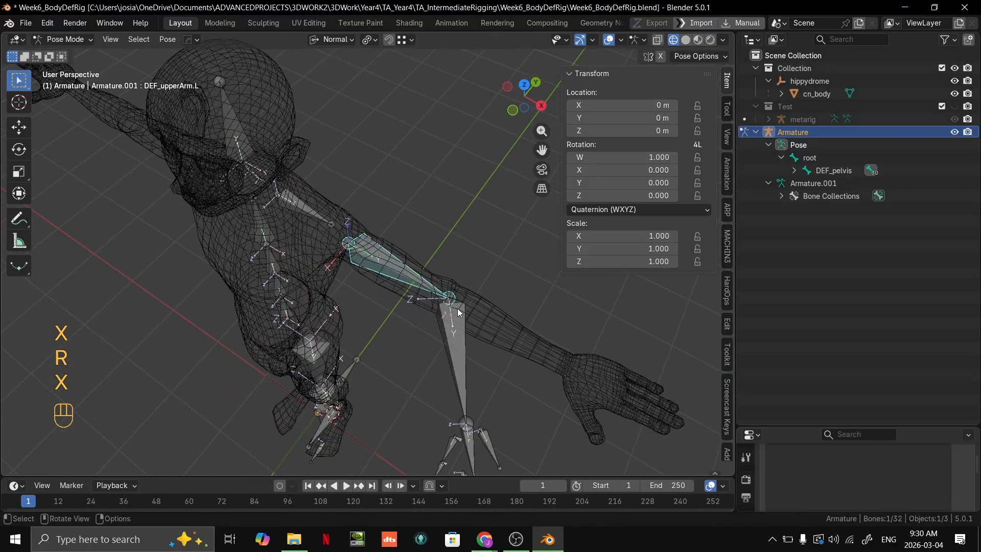
Try rotating DEF_upperArm.L about its normal Y and Z axes and cancel the rotation.
key(r)
key(y)
key(z)
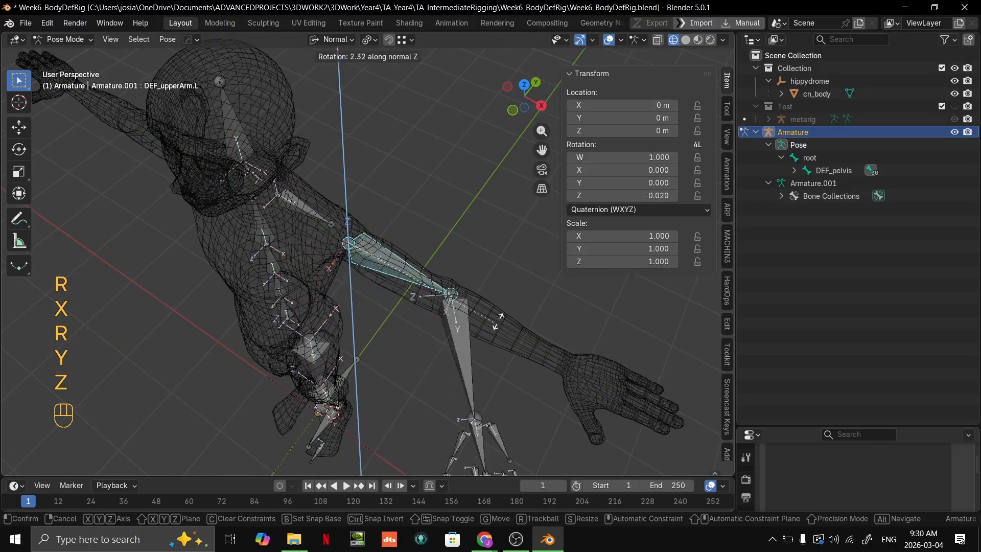
right_click(294, 380)
Examine the upper arm's axes against the flexed forearm from the top view and other angles.
key(grave)
scroll(476, 252, down, 2)
scroll(478, 249, up, 6)
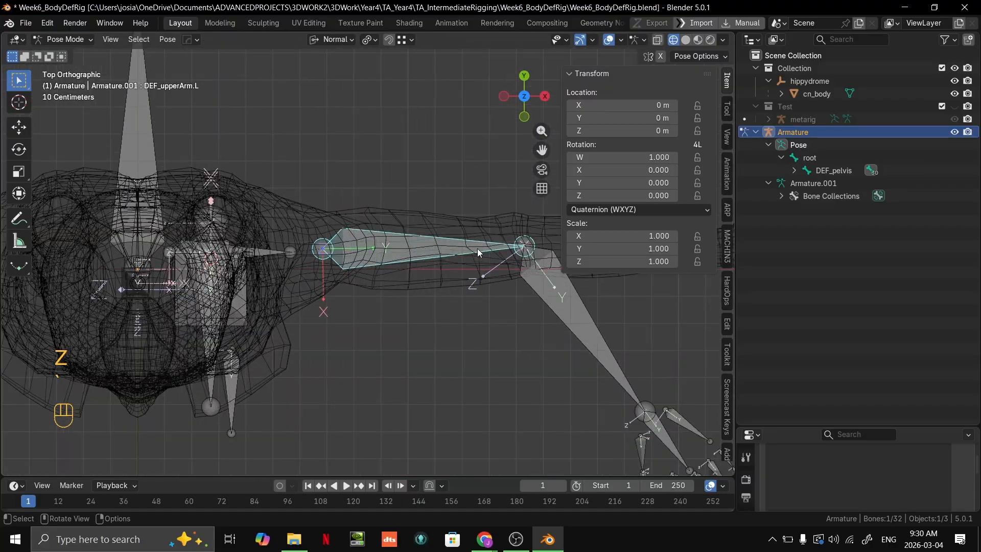
shift+middle_drag(477, 248, 478, 183)
scroll(477, 281, down, 4)
scroll(478, 205, up, 4)
shift+middle_drag(477, 225, 473, 343)
key(grave)
scroll(483, 216, down, 3)
key(grave)
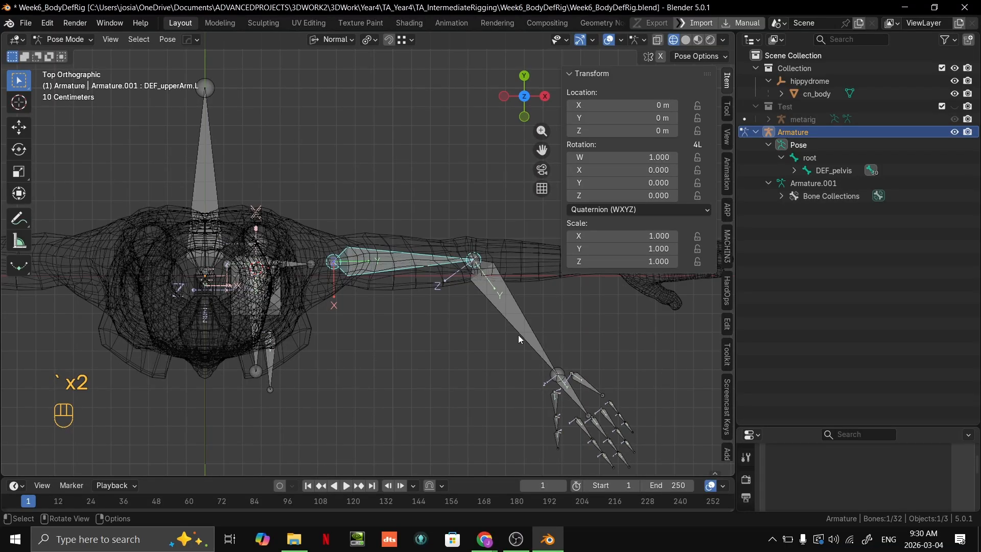
Try rotating DEF_upperArm.L about its normal X axis and about its Y axis, cancelling both.
middle_drag(480, 335, 523, 219)
key(r)
key(x)
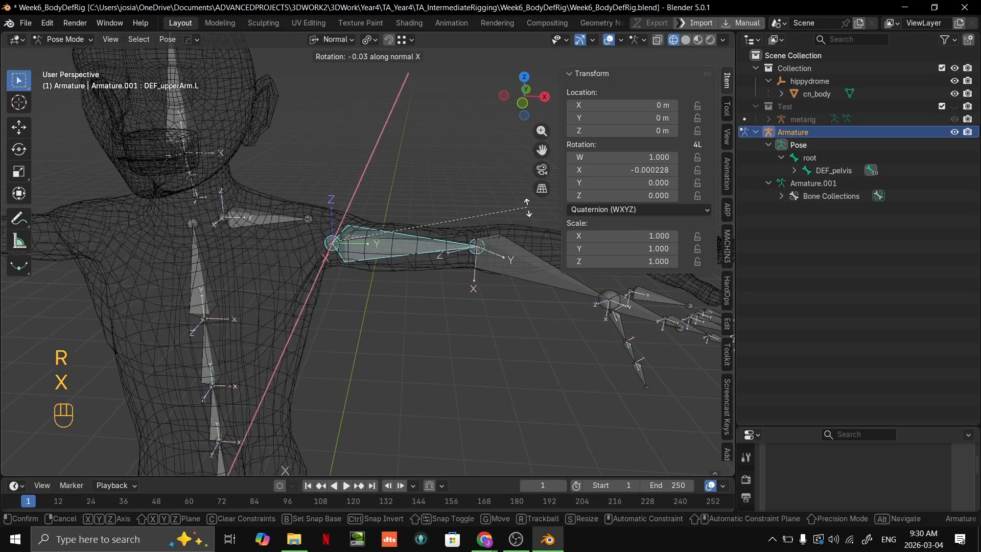
right_click(435, 298)
key(r)
key(y)
right_click(459, 232)
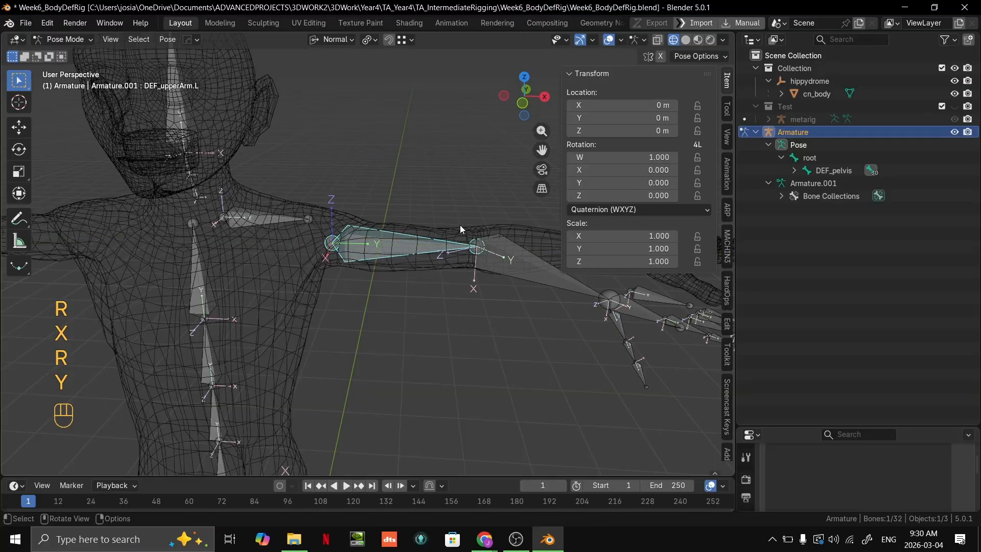
Switch to the Bone Orientation slide to review the flexing standard, and return to Blender.
key(alt+Tab)
click(366, 287)
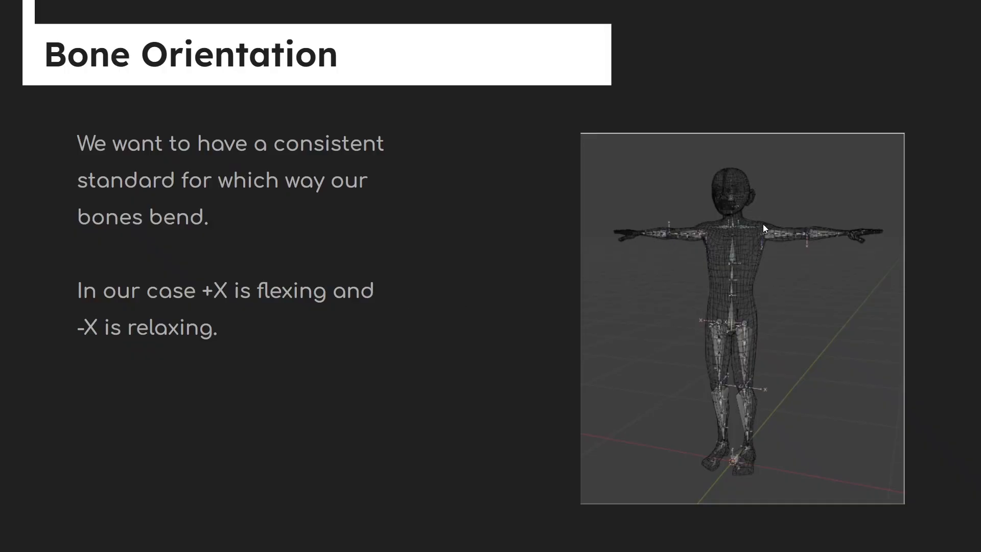
key(alt+Tab)
scroll(424, 258, down, 1)
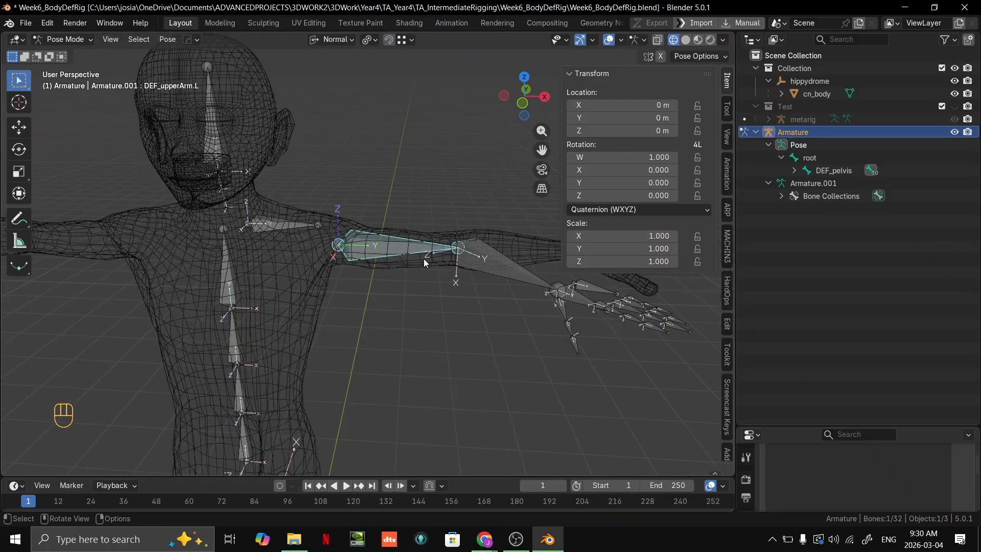
Set the bone roll of DEF_upperArm.L to 180° in Edit Mode.
middle_drag(424, 259, 388, 305)
key(Tab)
drag(622, 218, 629, 217)
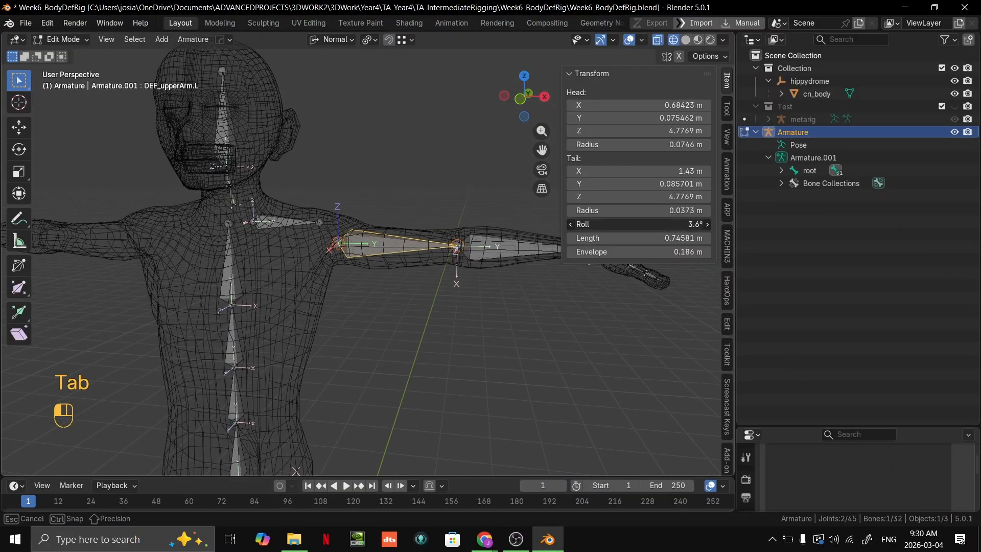
key(Return)
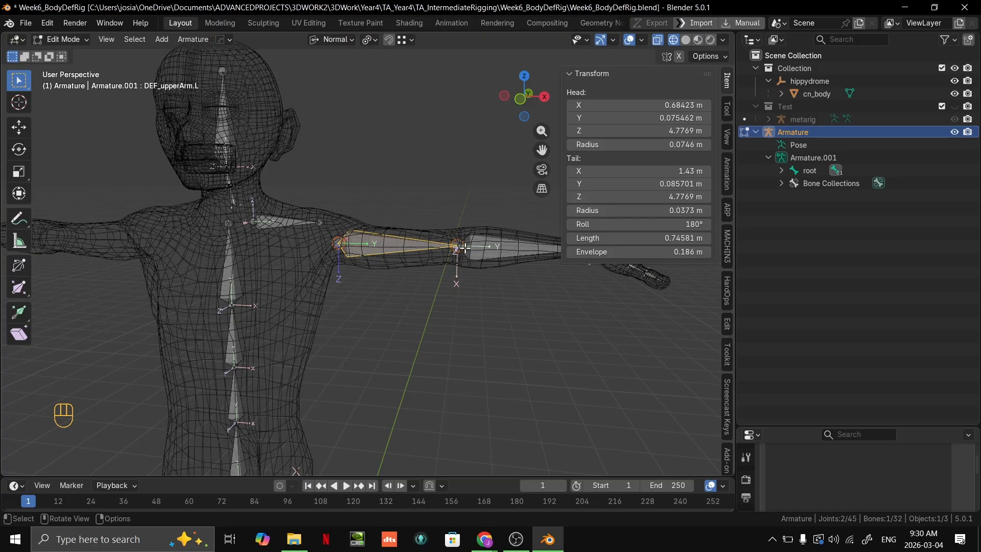
middle_drag(455, 248, 502, 243)
key(r)
key(x)
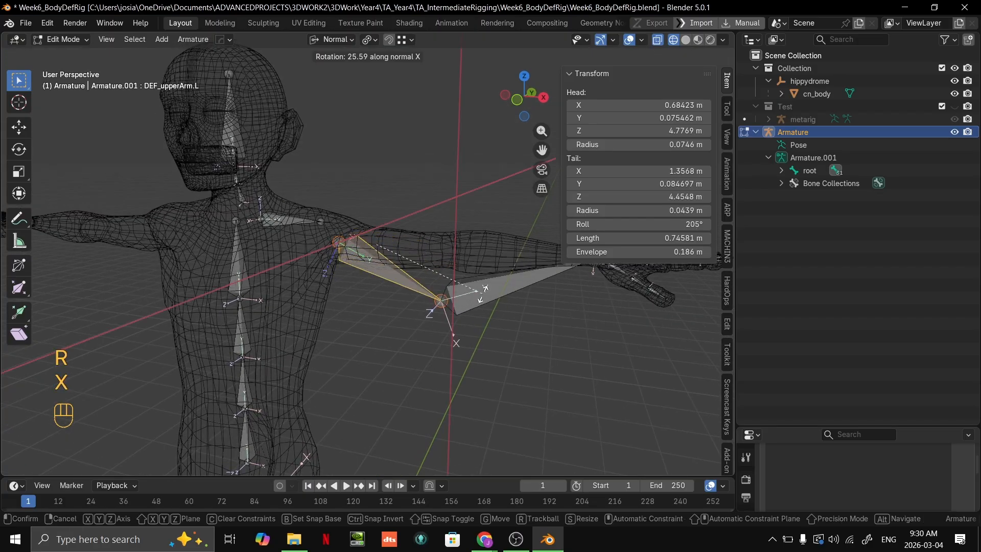
right_click(488, 258)
Return to Pose Mode and try rotating DEF_upperArm.L about its normal X axis twice, cancelling both rotations.
key(Tab)
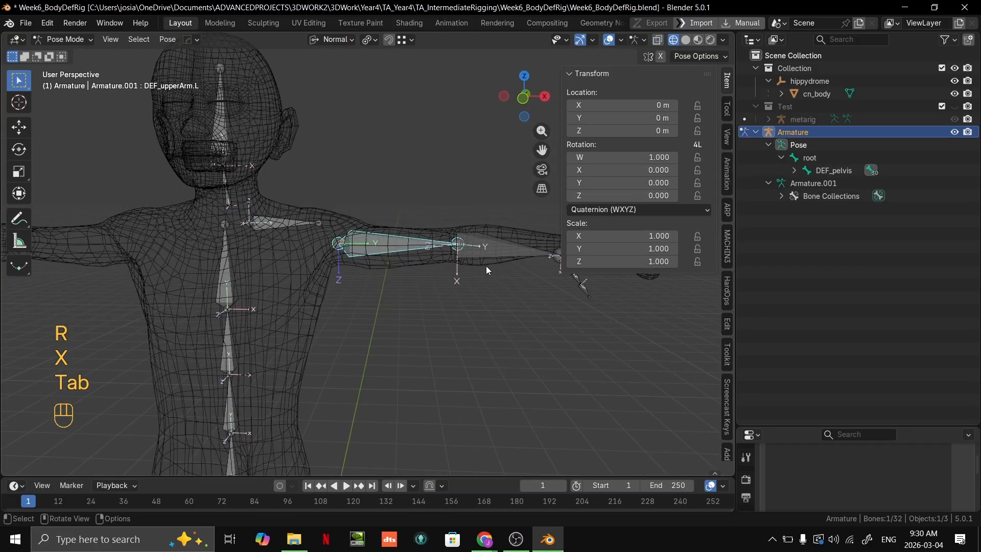
key(r)
key(x)
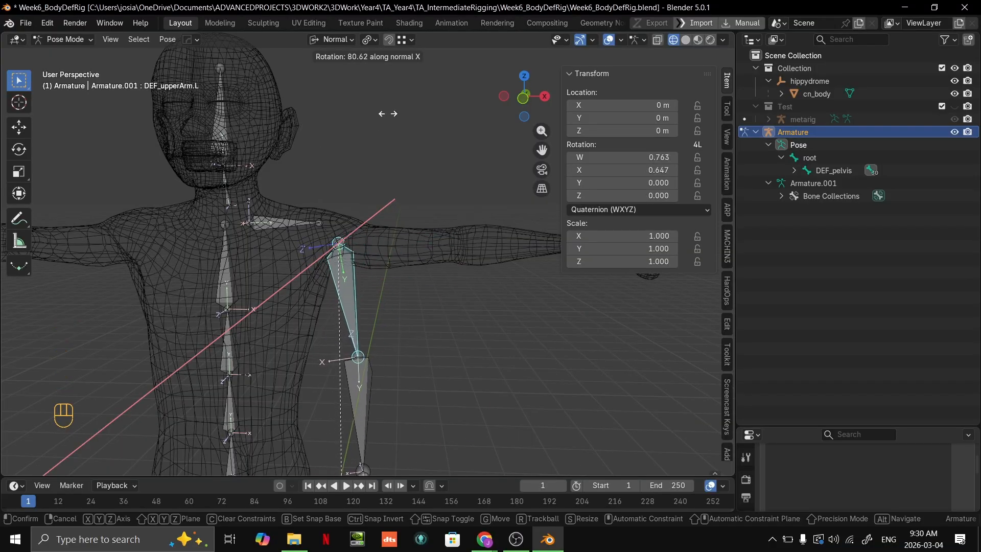
right_click(450, 292)
key(r)
key(x)
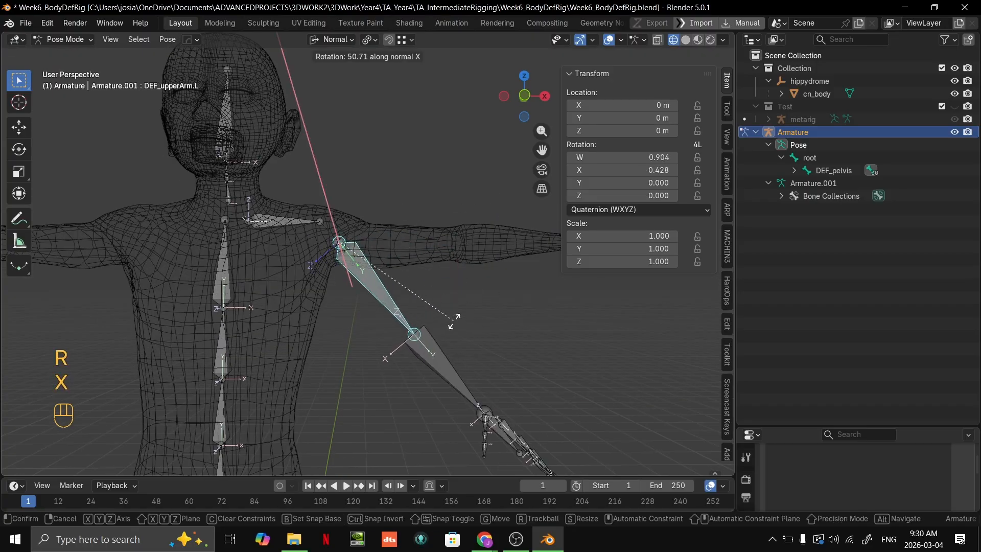
right_click(452, 321)
In the front view, rotate DEF_shoulder.L about 27° around its normal X axis.
key(grave)
click(365, 172)
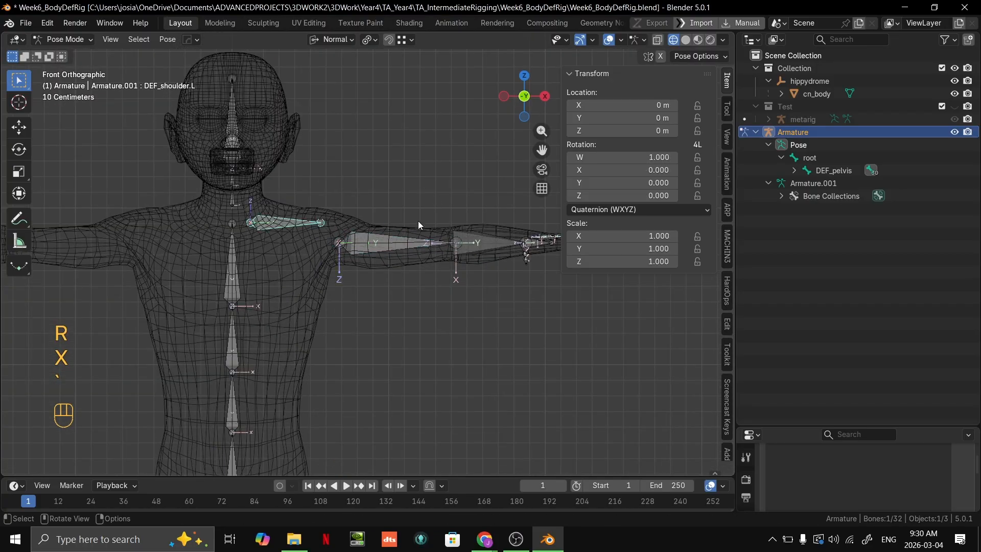
key(r)
key(x)
click(409, 146)
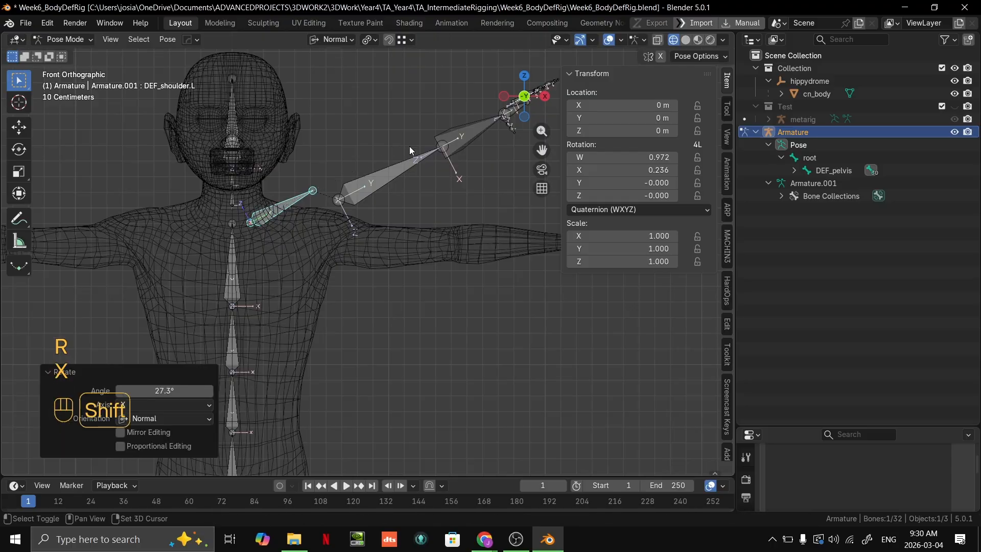
shift+middle_drag(410, 146, 402, 201)
Rotate DEF_upperArm.L about 119° around its normal X axis and inspect the lowered arm.
click(429, 214)
key(r)
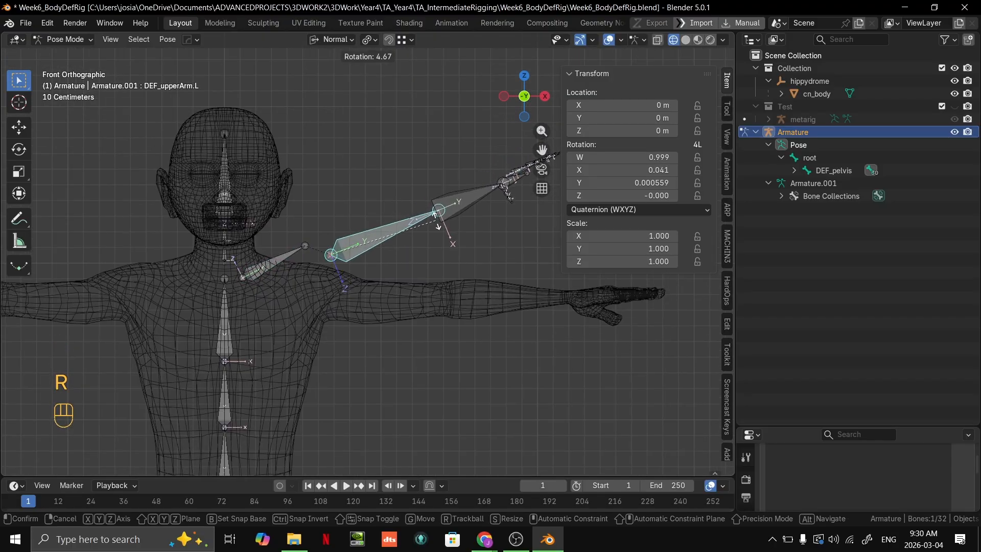
key(x)
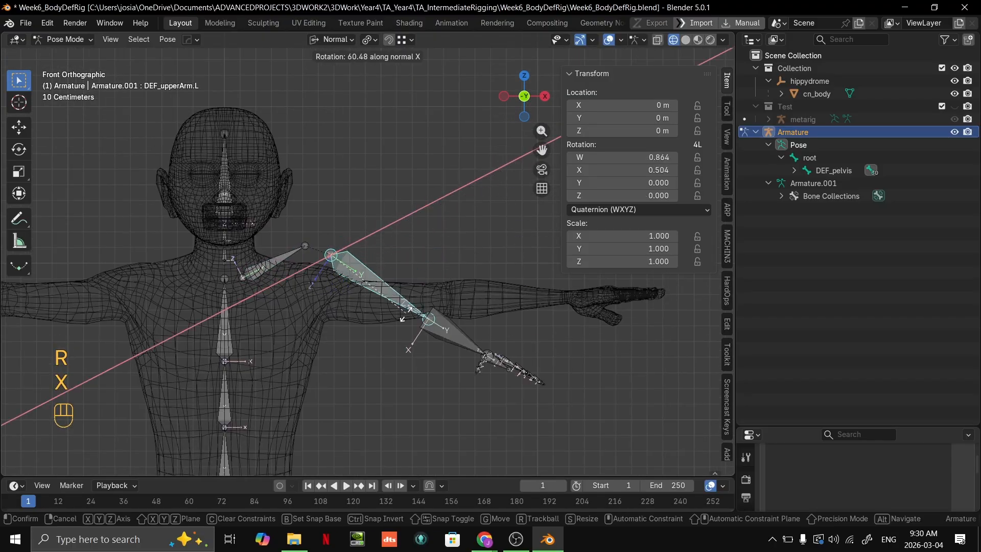
click(319, 353)
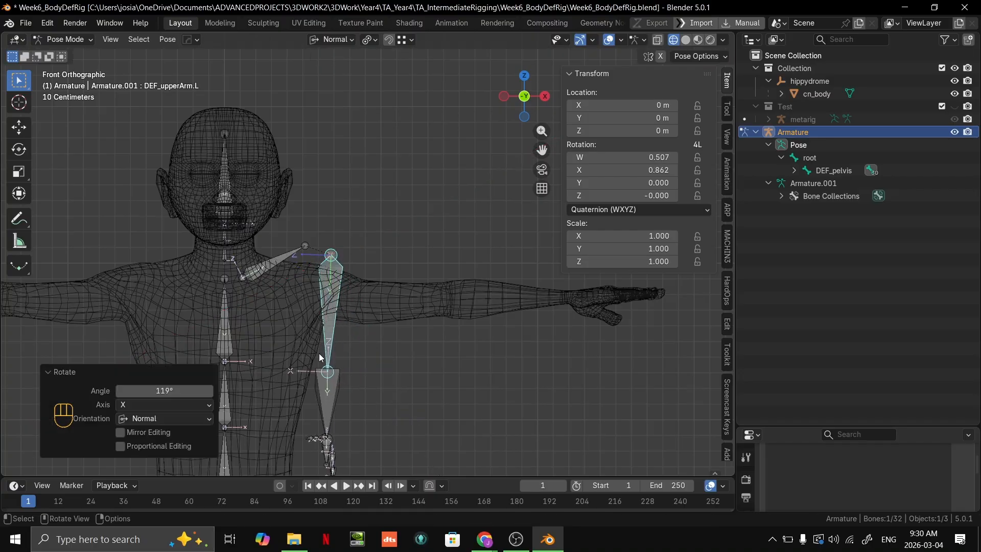
scroll(388, 320, up, 1)
shift+middle_drag(388, 320, 421, 196)
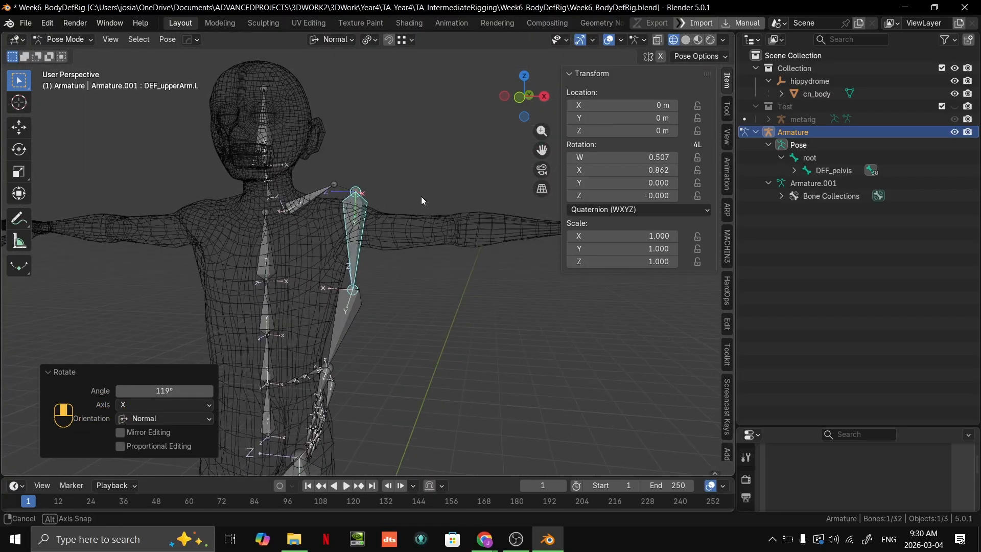
Switch to the Bone Orientation slide to review the +X flexing standard, and return to Blender.
key(alt+Tab)
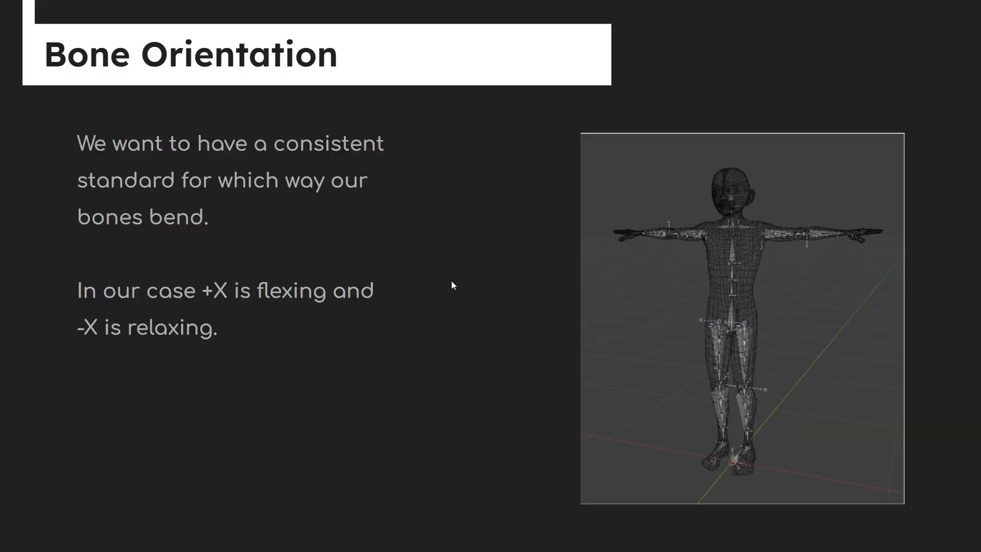
key(alt+Tab)
shift+middle_drag(308, 312, 321, 342)
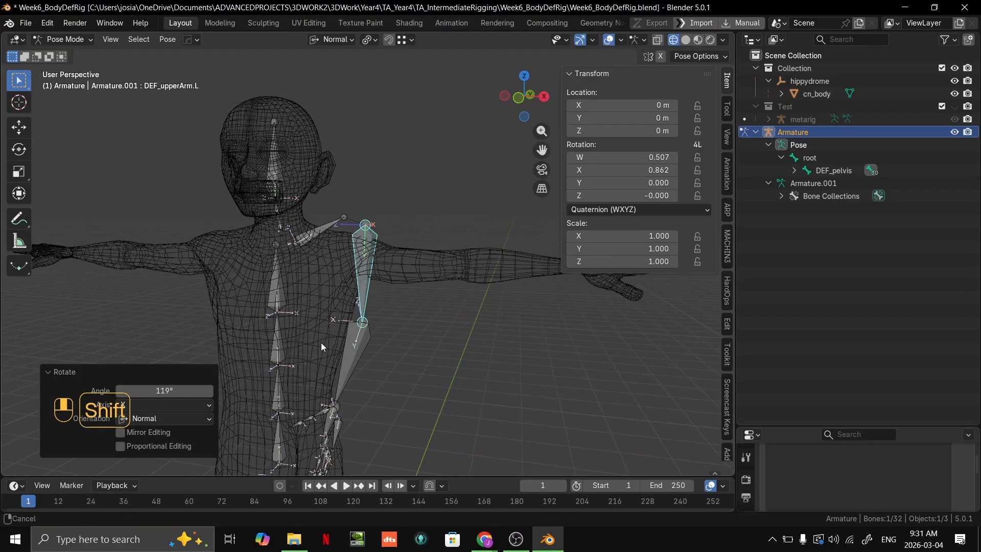
Undo the test rotations of DEF_upperArm.L and DEF_shoulder.L.
key(grave)
key(ctrl+z)
key(ctrl+z)
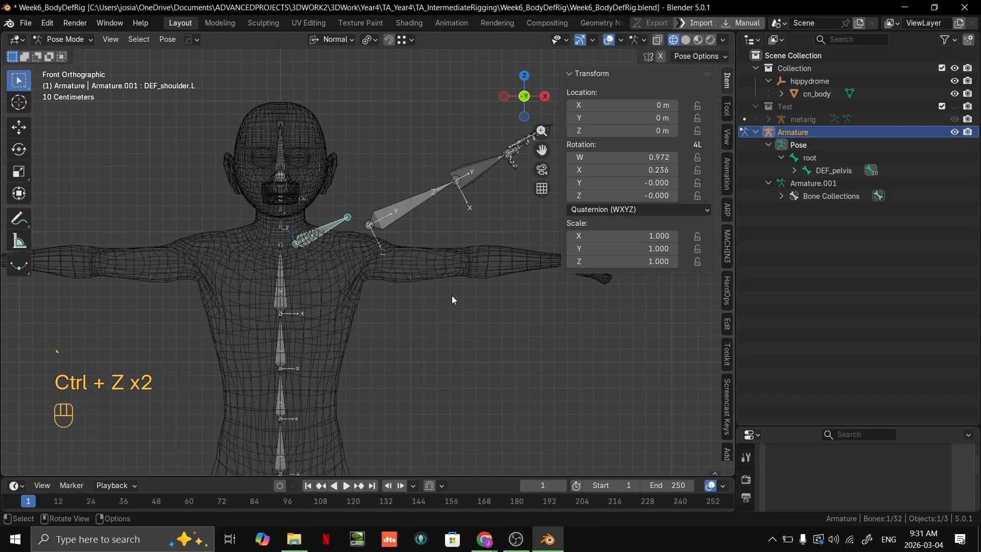
key(ctrl+z)
shift+middle_drag(466, 298, 377, 315)
middle_drag(376, 315, 372, 373)
Select DEF_upperArm.L and try rotating it about its normal X axis from the front view, cancelling the rotation.
key(grave)
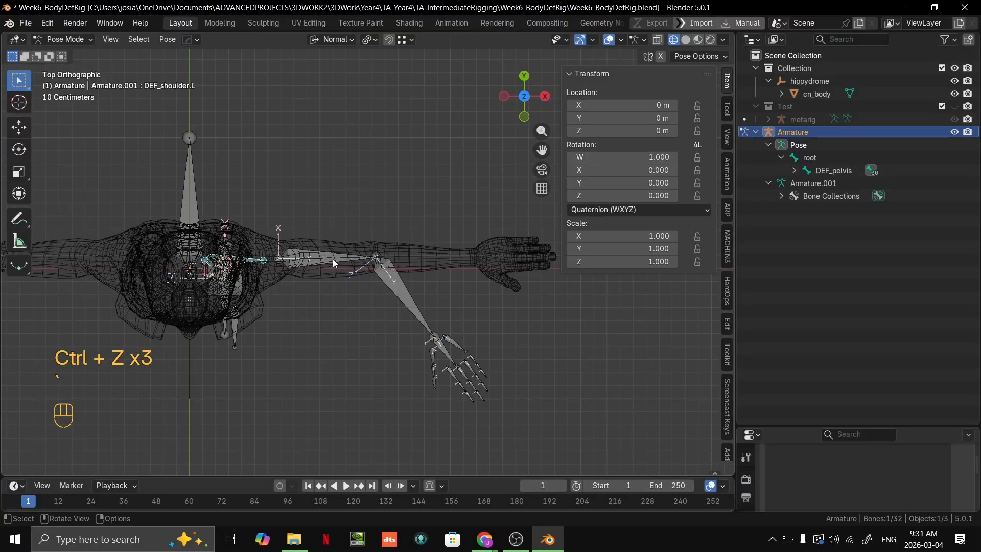
click(333, 259)
key(grave)
scroll(345, 247, up, 1)
key(r)
key(x)
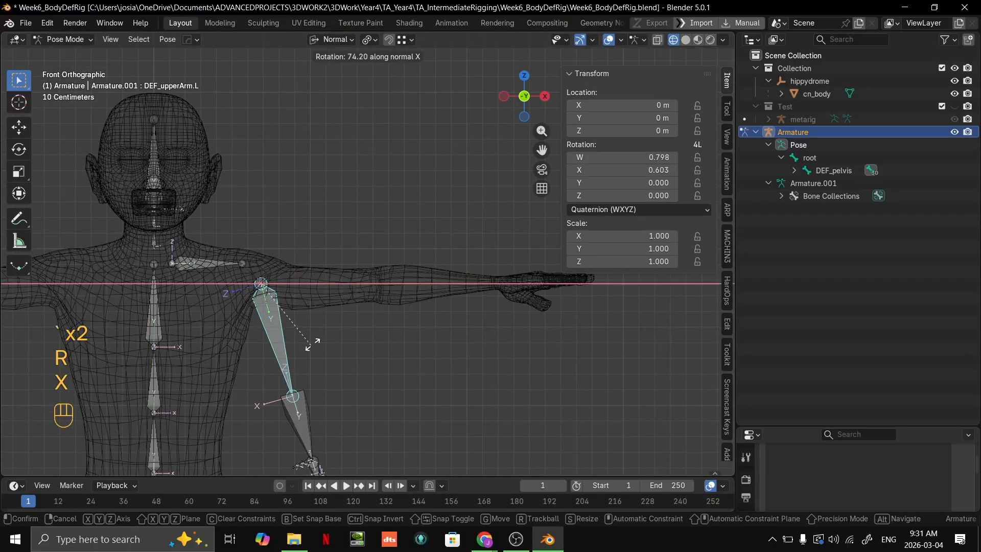
right_click(362, 248)
Rotate DEF_upperArm.L about 95° around its normal X axis down to the body's side and undo it.
shift+middle_drag(365, 247, 422, 168)
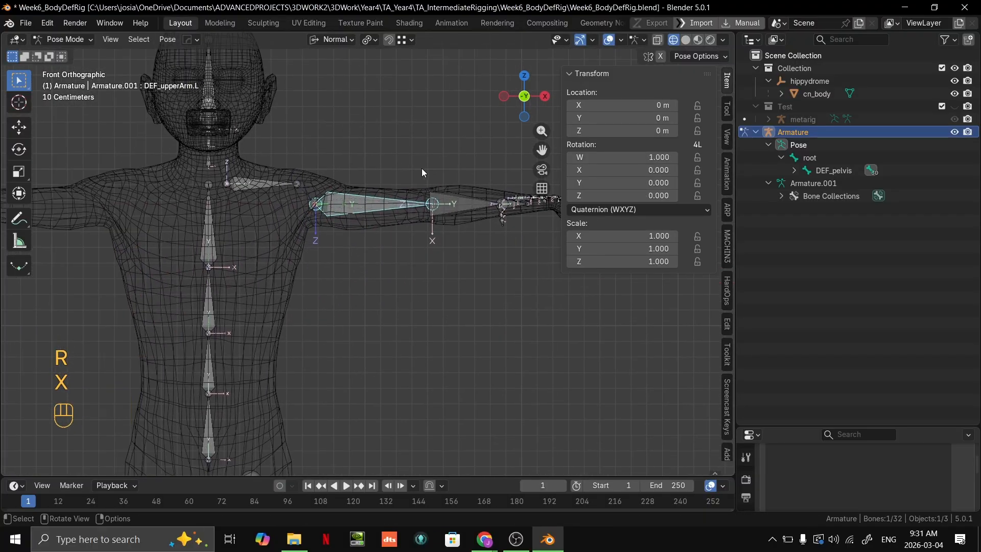
scroll(421, 168, up, 2)
key(r)
key(x)
click(278, 305)
shift+middle_drag(432, 223, 431, 269)
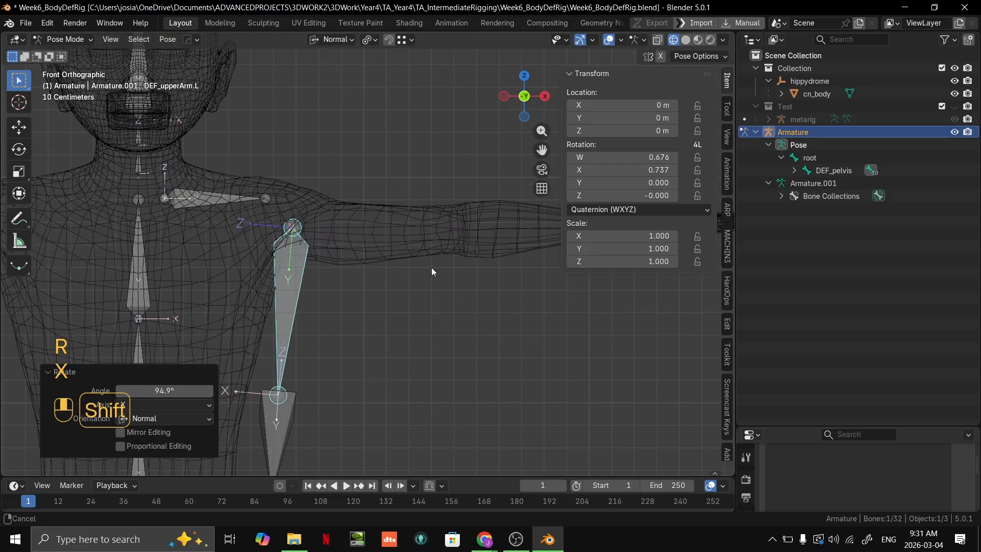
scroll(432, 271, down, 2)
shift+middle_drag(431, 231, 440, 281)
key(ctrl+z)
Try rotating DEF_lowerArm.L about its normal X axis from the top view and cancel the rotation.
click(453, 241)
key(grave)
shift+middle_drag(483, 200, 448, 183)
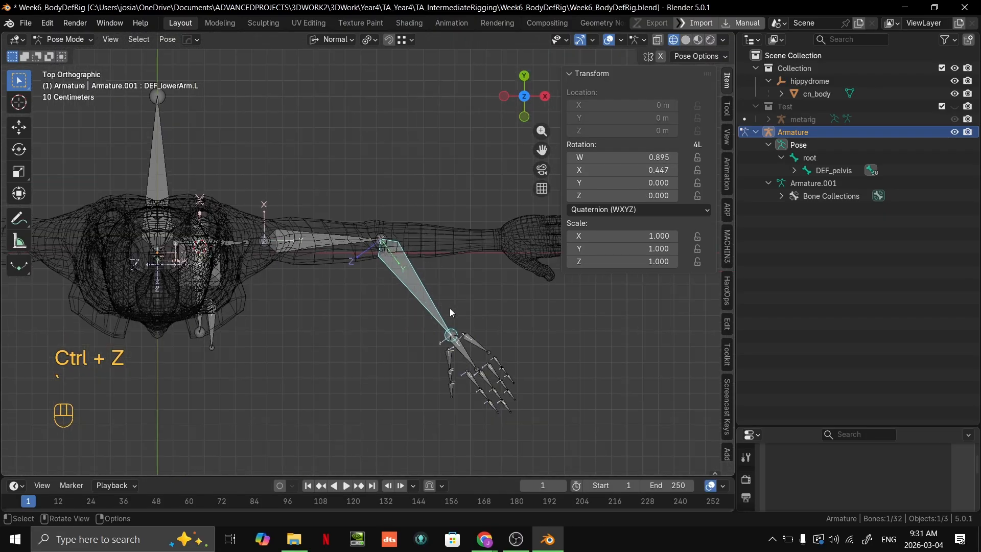
key(r)
key(x)
click(448, 252)
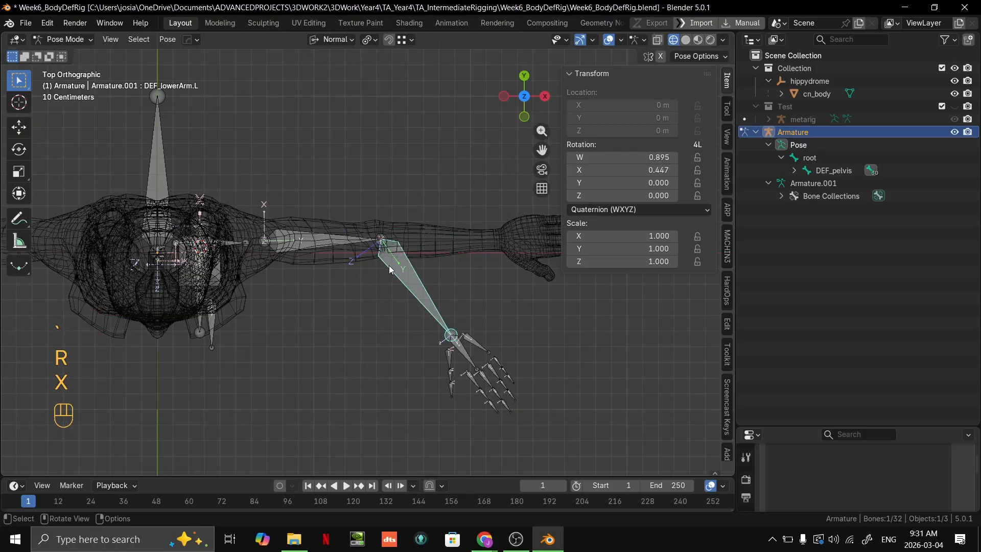
Select all bones and clear their pose transforms.
key(a)
middle_drag(391, 270, 417, 165)
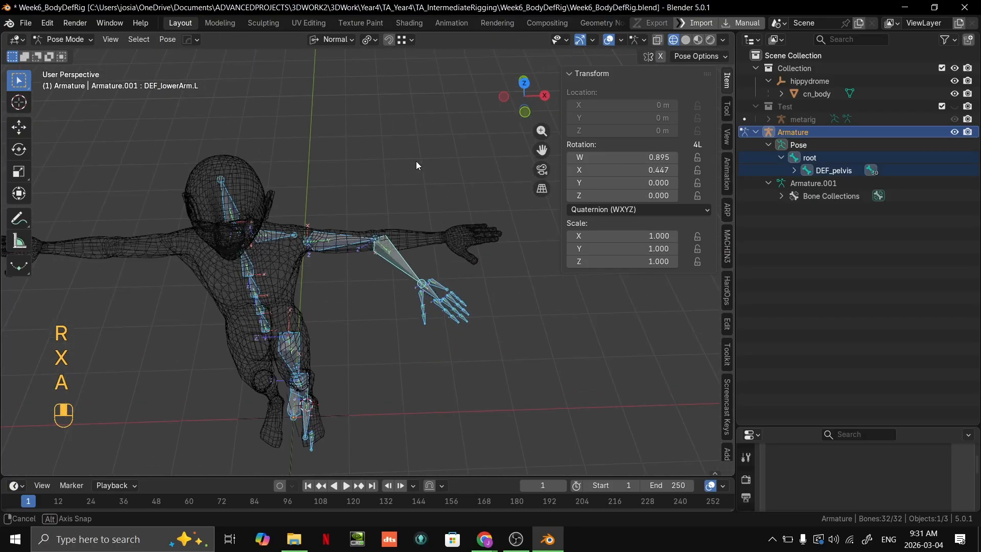
click(174, 40)
mouse_move(204, 67)
click(351, 62)
Select DEF_wrist.L and try rotating it about its normal X axis, cancelling the rotation.
scroll(478, 225, up, 4)
shift+middle_drag(432, 263, 215, 286)
key(grave)
scroll(272, 259, up, 4)
shift+middle_drag(194, 253, 442, 163)
click(393, 245)
key(grave)
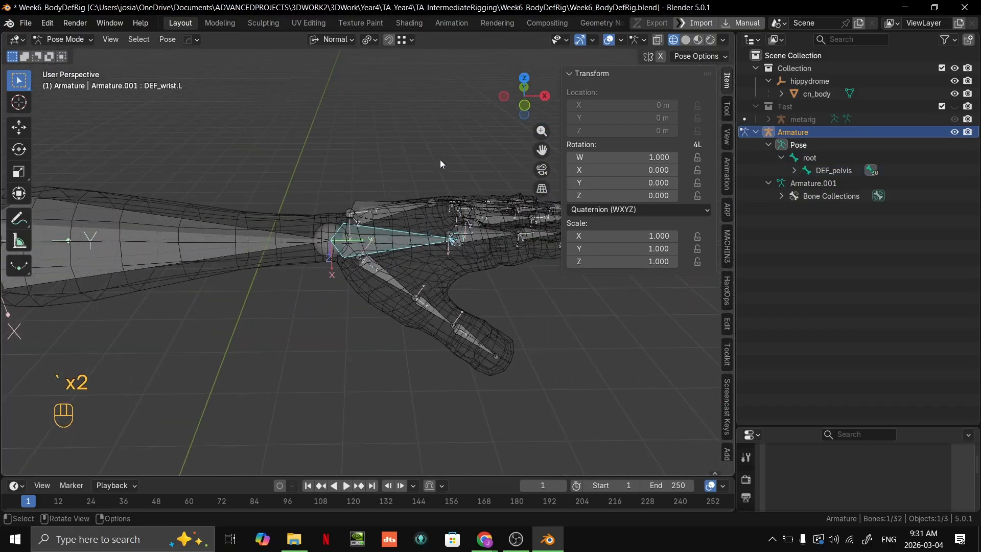
key(r)
key(x)
right_click(434, 224)
Review the Bone Orientation slide, return to Blender and examine the axes of DEF_wrist.L from several angles.
middle_drag(438, 222, 462, 199)
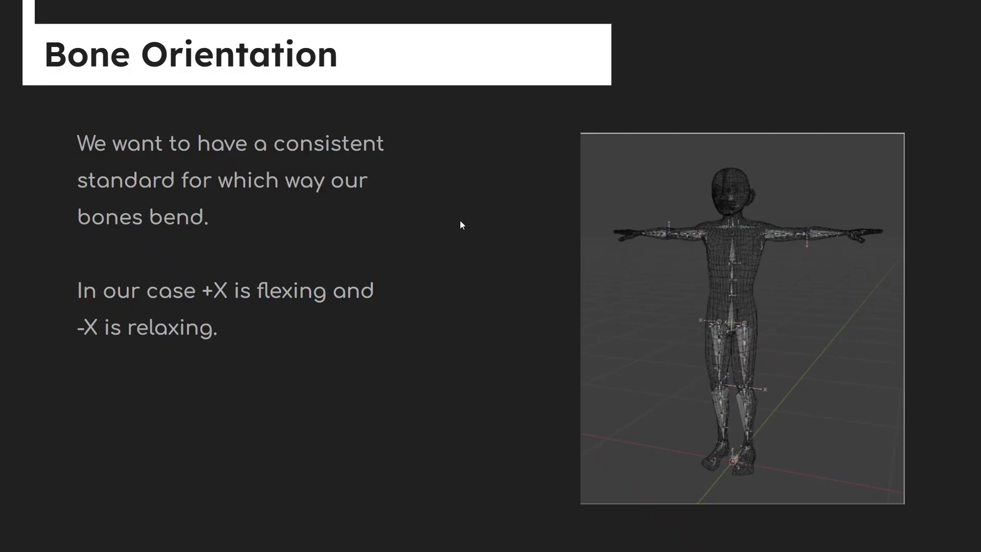
key(alt+Tab)
middle_drag(291, 283, 448, 251)
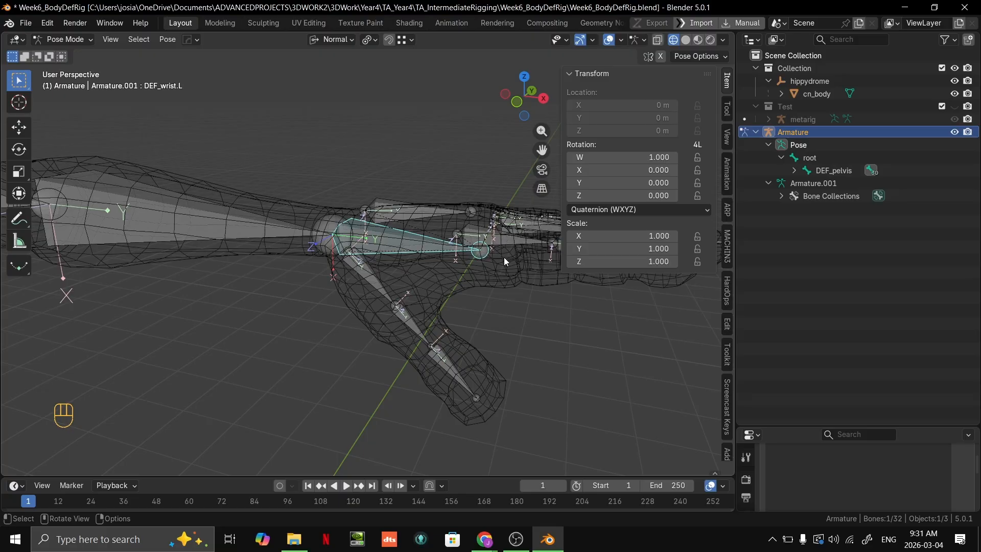
middle_drag(504, 257, 418, 229)
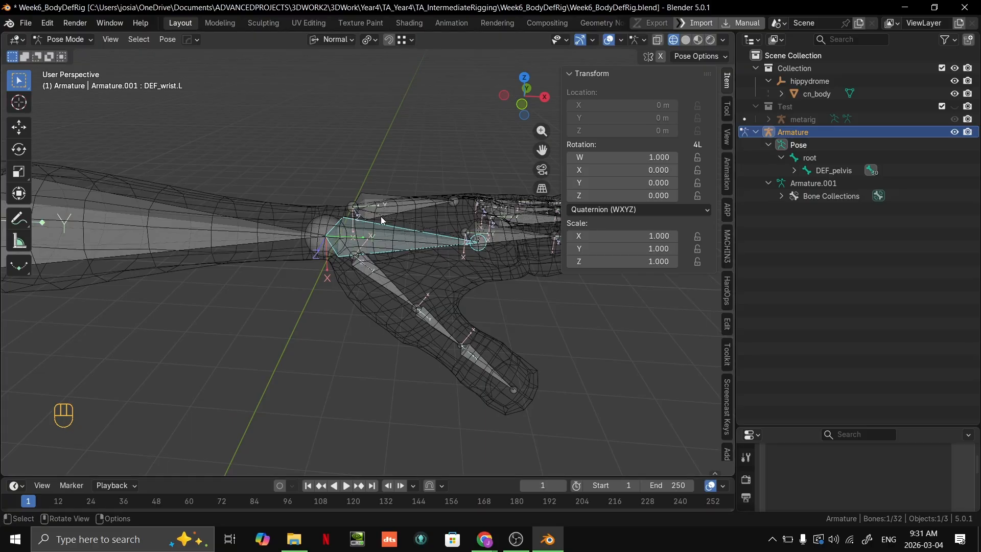
Set the roll of DEF_wrist.L to 0° and test its normal X rotation in Pose Mode, cancelling the rotation.
key(Tab)
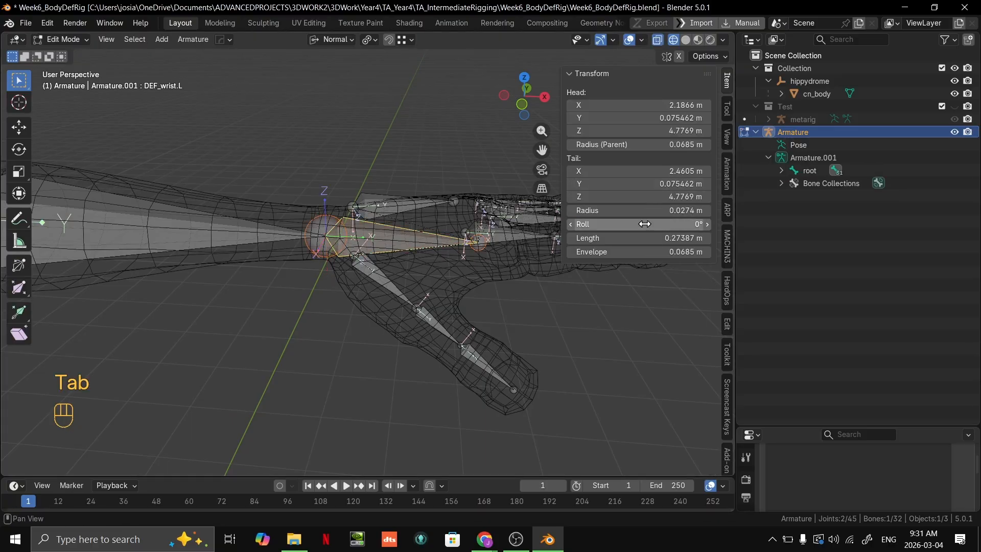
middle_drag(460, 215, 443, 193)
key(Tab)
key(r)
key(x)
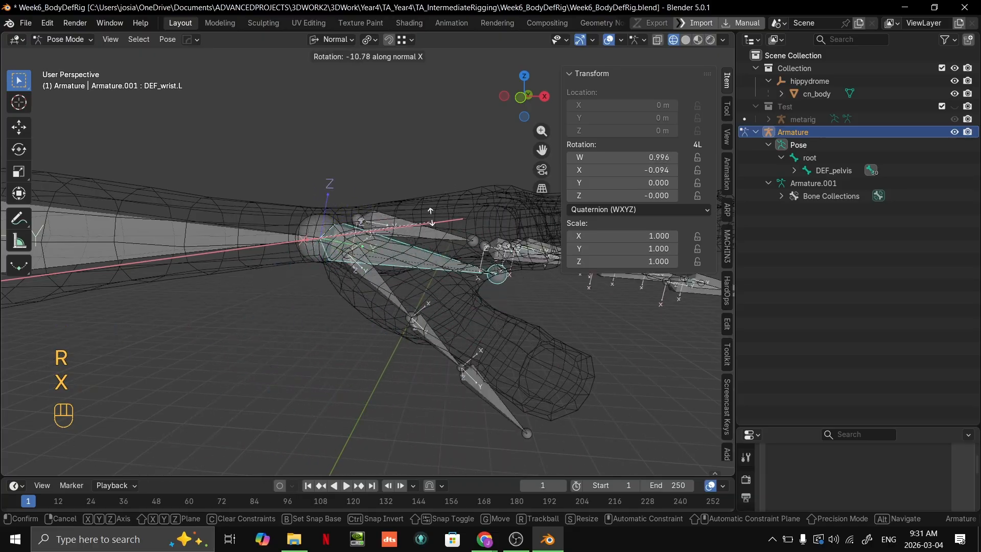
right_click(431, 218)
Set the bone roll of DEF_wrist.L to 180° in Edit Mode.
key(Tab)
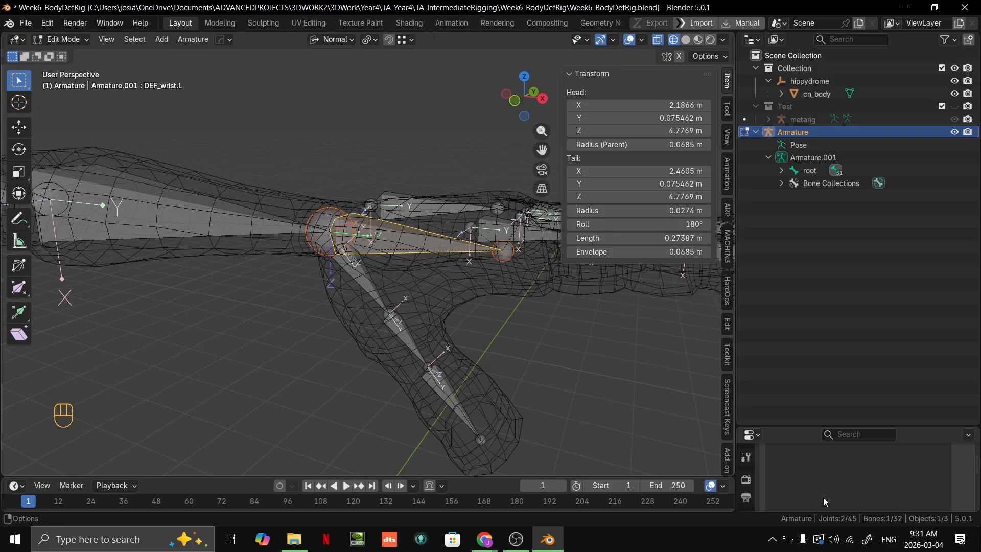
key(grave)
click(526, 424)
key(r)
key(x)
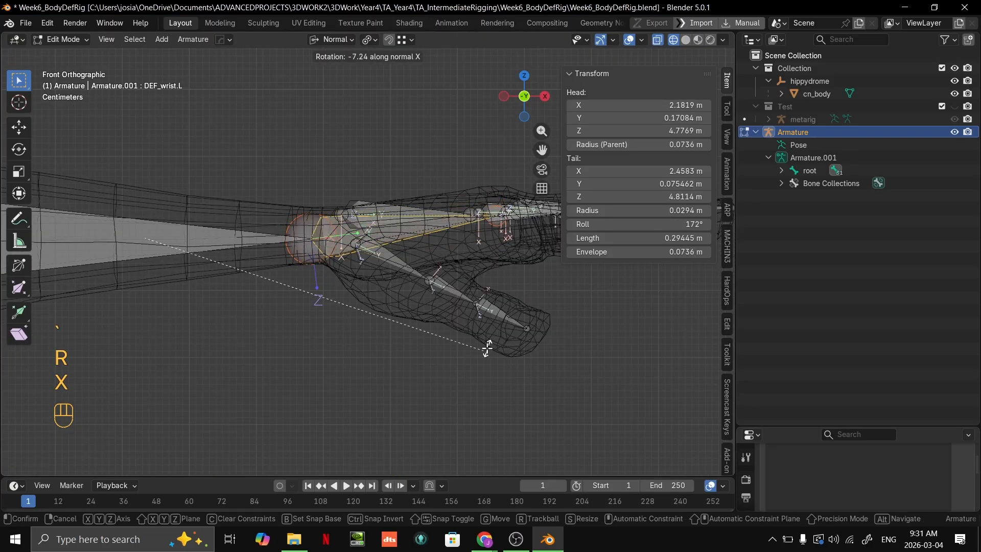
right_click(413, 249)
Return to Pose Mode and try rotating DEF_wrist.L about its normal X axis, cancelling each attempt.
key(Tab)
key(r)
key(x)
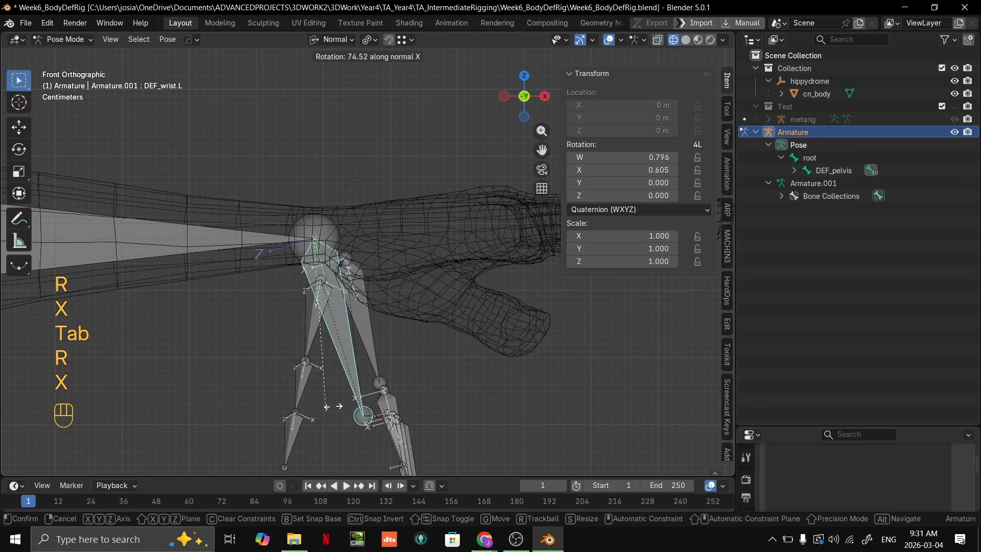
right_click(261, 463)
scroll(262, 463, down, 5)
middle_drag(262, 463, 412, 378)
key(grave)
click(388, 191)
key(r)
key(x)
right_click(439, 294)
middle_drag(439, 294, 481, 294)
Select the three left thumb bones, rotate them together about their normal X axes and undo the rotation.
key(grave)
click(523, 287)
scroll(525, 292, up, 3)
click(338, 360)
middle_drag(338, 360, 432, 269)
key(ctrl+z)
shift+click(438, 252)
shift+click(480, 230)
key(r)
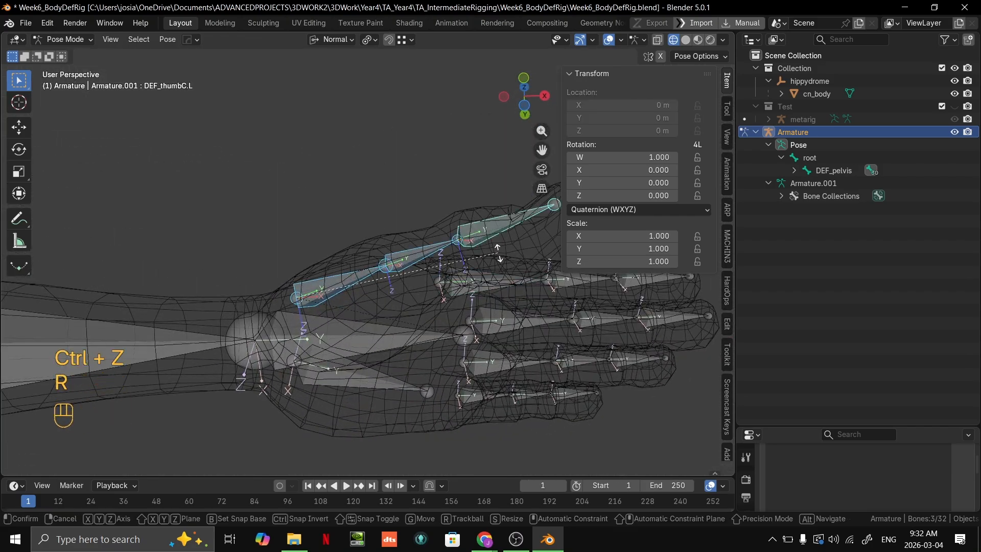
key(x)
click(416, 329)
middle_drag(416, 329, 460, 498)
key(ctrl+z)
Select DEF_fistFix.L and try rotating it about its X axis from the front view, cancelling each rotation.
middle_drag(444, 409, 349, 220)
click(350, 222)
key(grave)
click(241, 117)
key(r)
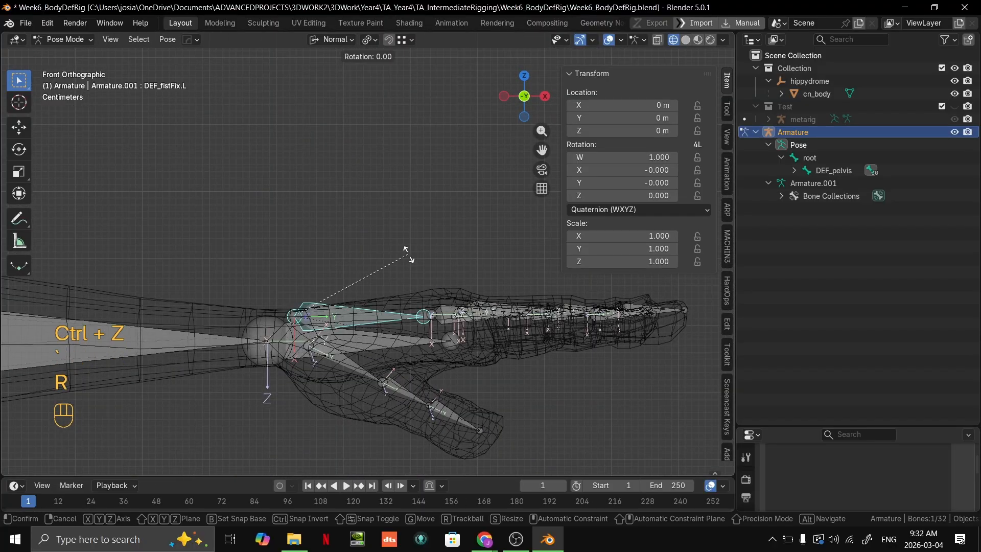
key(x)
right_click(428, 330)
key(r)
key(x)
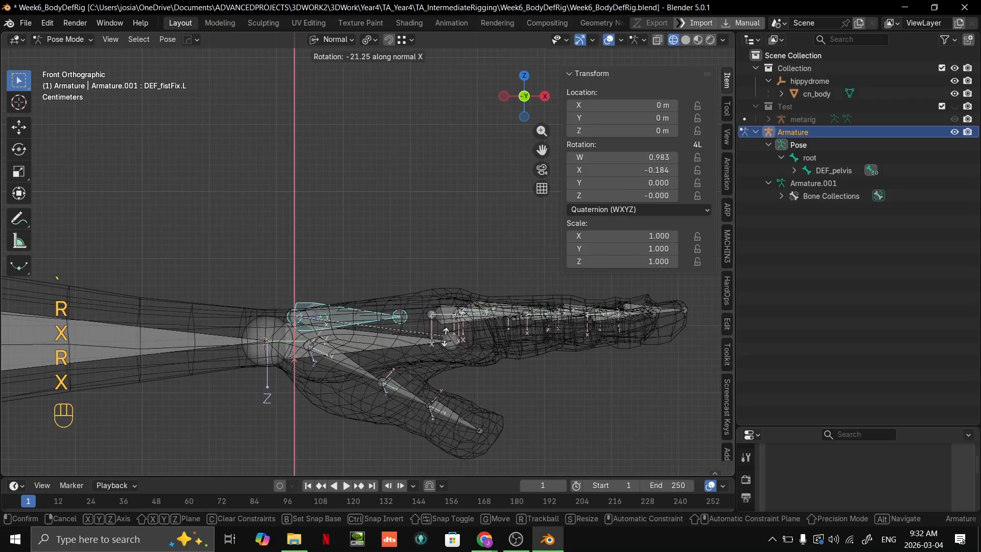
key(x)
right_click(437, 319)
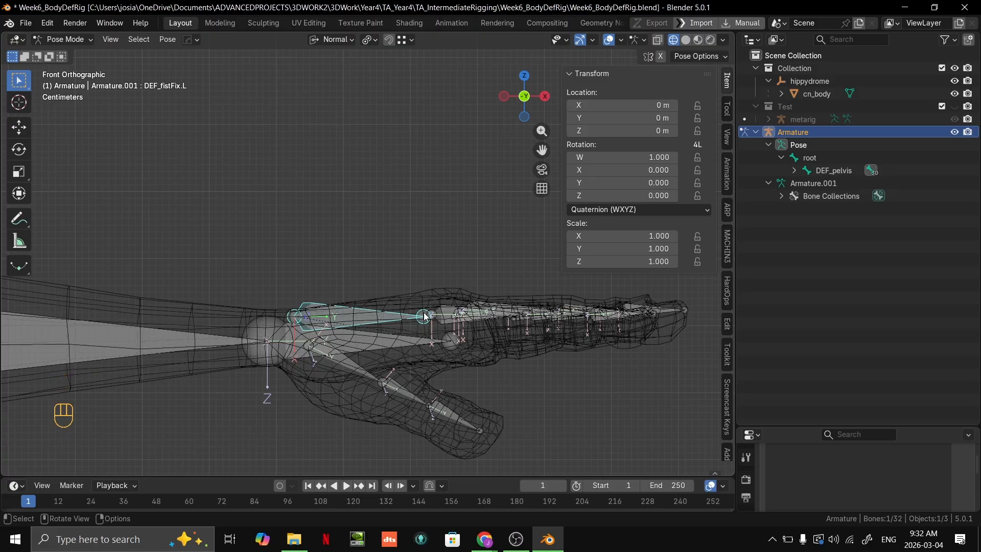
Try rotating DEF_fistFix.L about its normal X axis from a perspective view, cancelling the rotation.
middle_drag(441, 323, 503, 231)
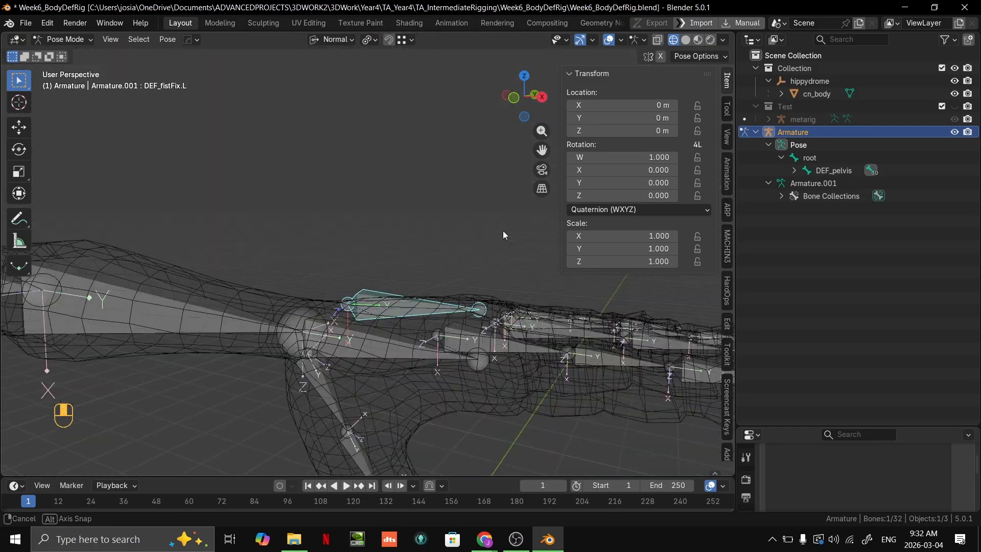
key(r)
key(x)
right_click(417, 348)
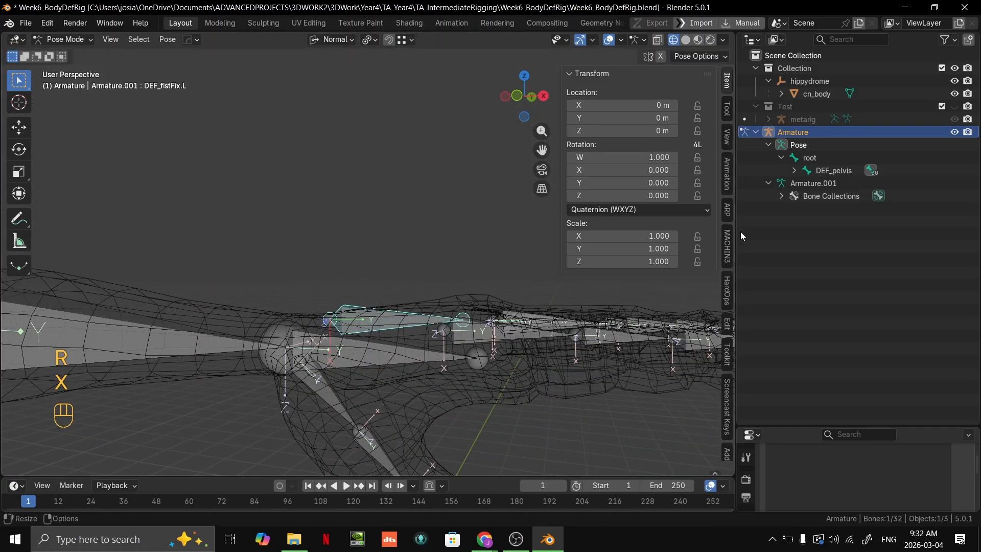
Set the bone roll of DEF_fistFix.L to 0° in Edit Mode and try rotating it about normal X from the front view.
key(Tab)
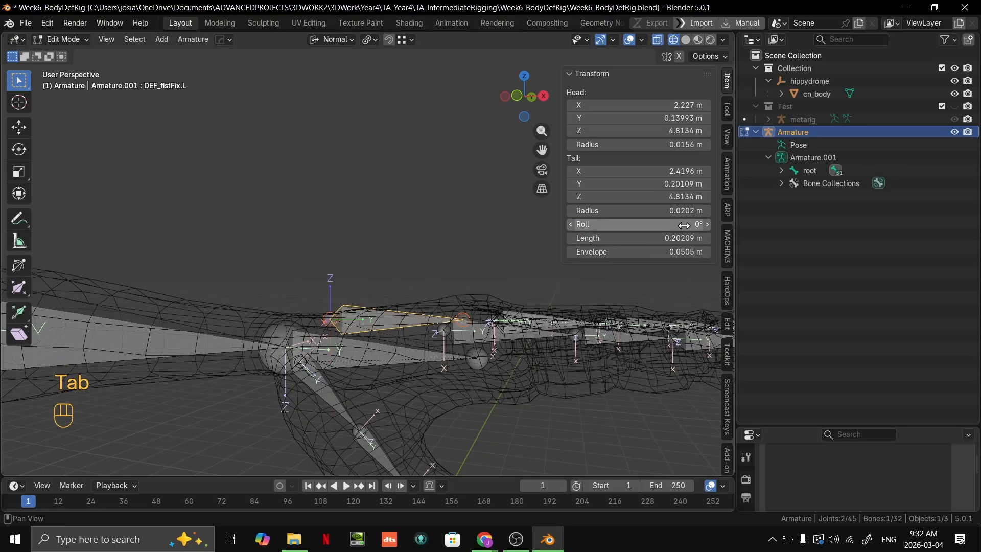
middle_drag(494, 273, 501, 265)
key(grave)
key(r)
key(x)
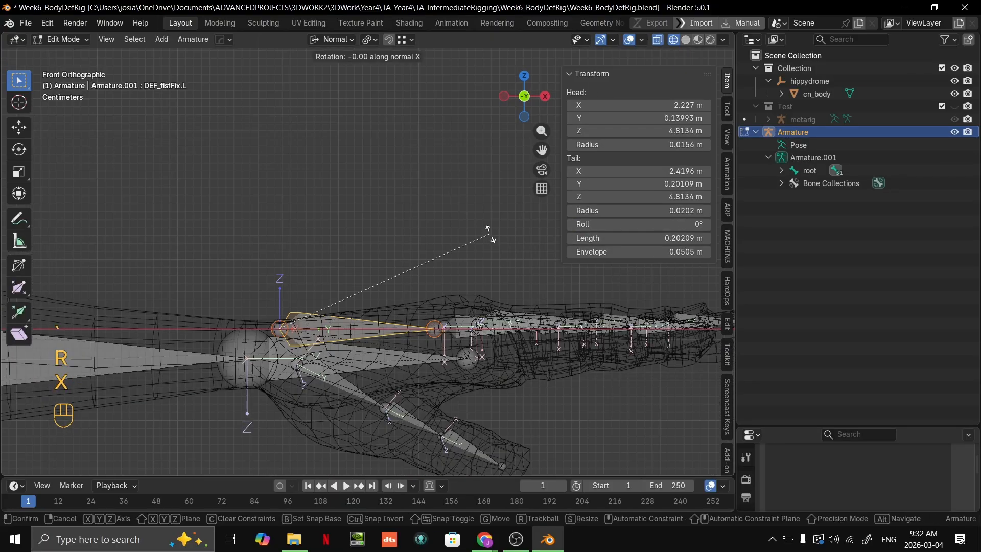
key(Tab)
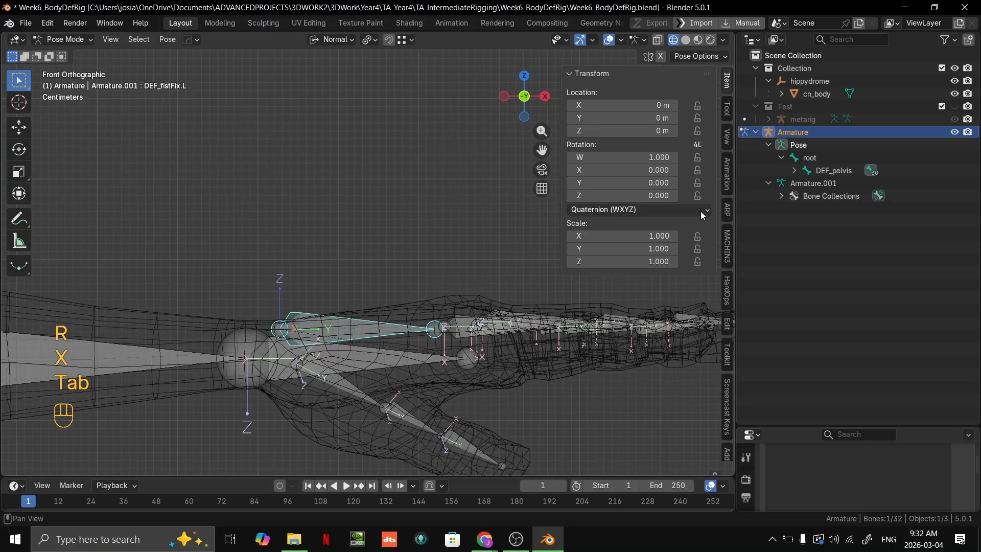
Set the bone roll of DEF_fistFix.L to 180° in Edit Mode and test its normal X rotation, cancelling the test.
key(Tab)
click(695, 228)
text(18)
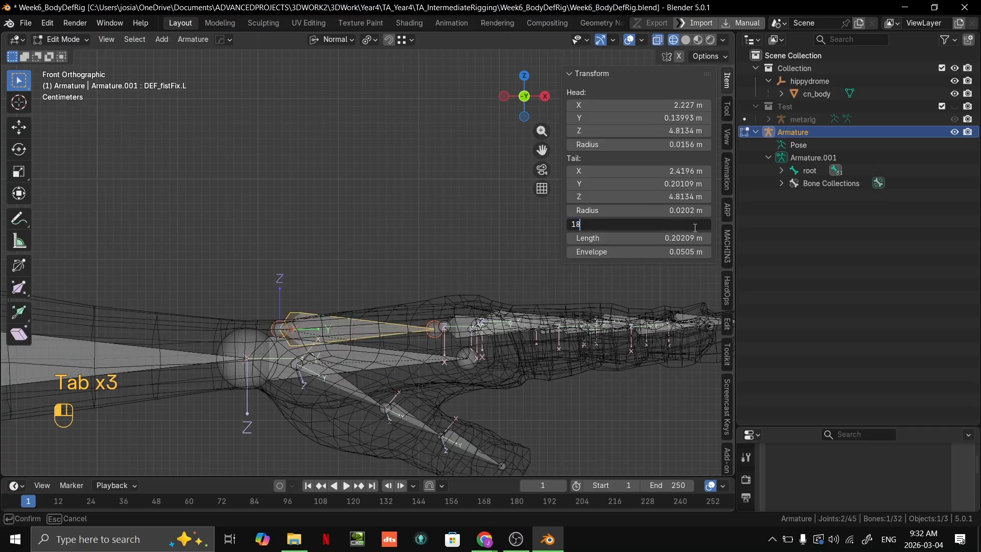
text(0)
key(Return)
middle_drag(555, 239, 501, 266)
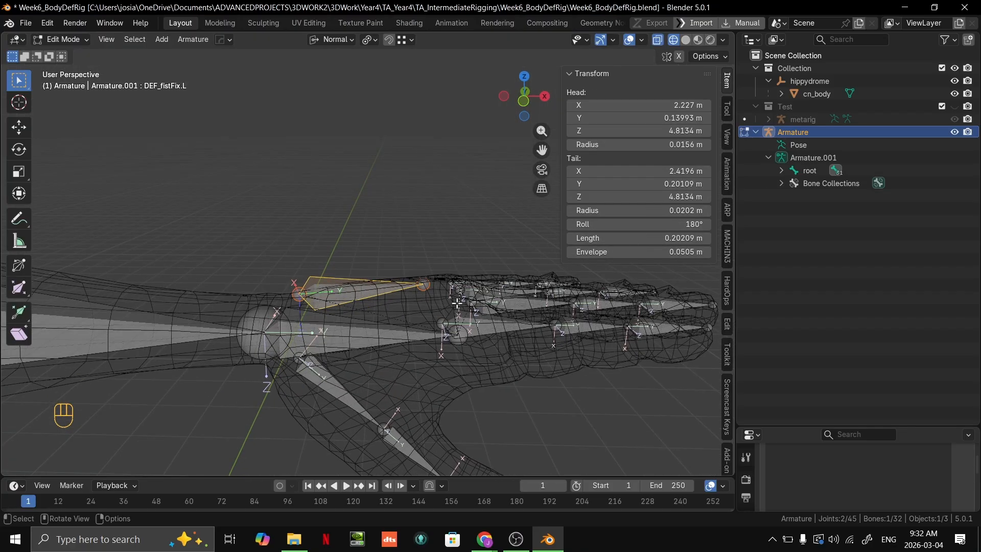
key(r)
key(x)
right_click(475, 281)
Select DEF_wrist.L and examine its axes against those of the fist-fix and finger bones from several angles.
key(grave)
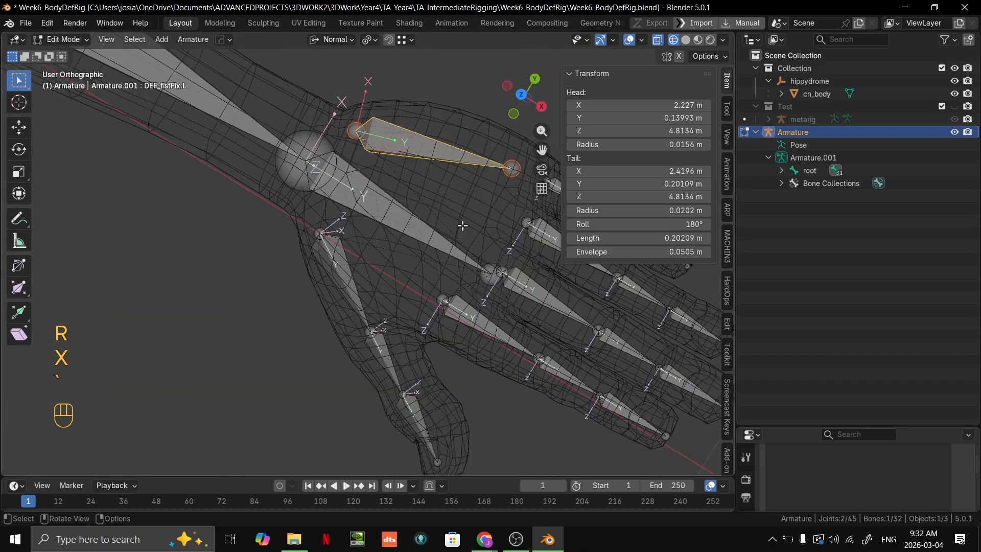
key(grave)
shift+middle_drag(469, 272, 320, 314)
click(249, 229)
shift+middle_drag(291, 262, 400, 158)
middle_drag(363, 205, 382, 193)
shift+middle_drag(294, 279, 414, 209)
middle_drag(262, 284, 285, 258)
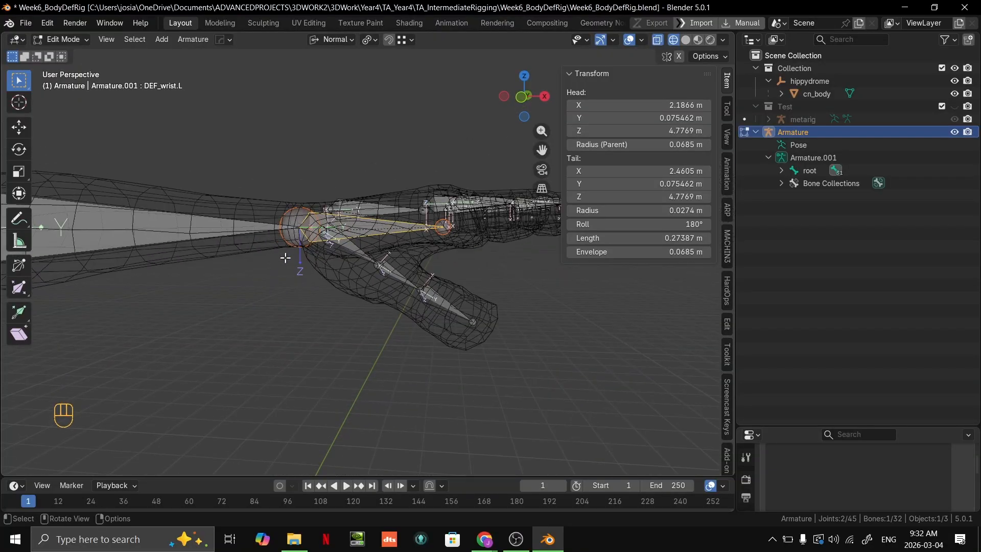
middle_drag(361, 194, 312, 284)
scroll(310, 283, down, 3)
key(grave)
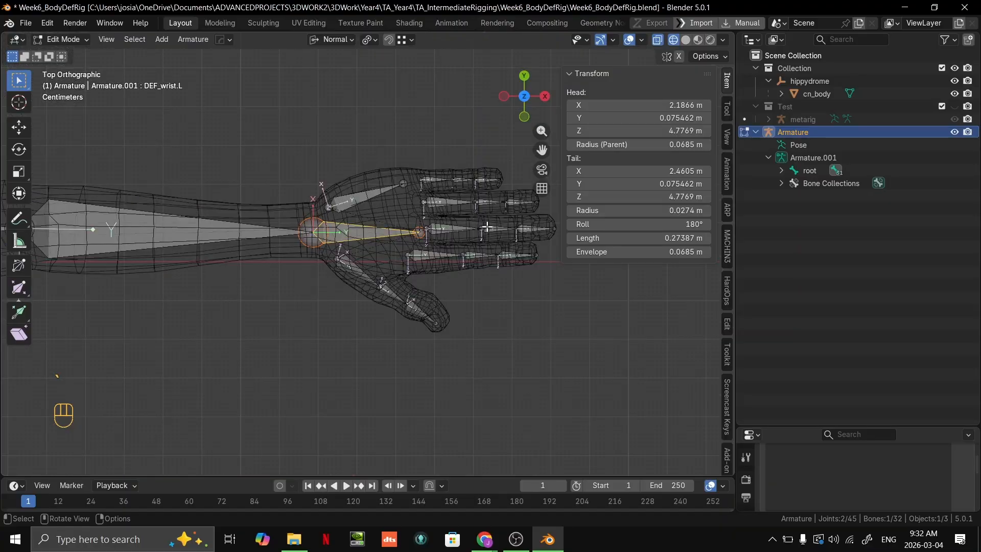
scroll(532, 226, up, 3)
shift+middle_drag(515, 228, 406, 192)
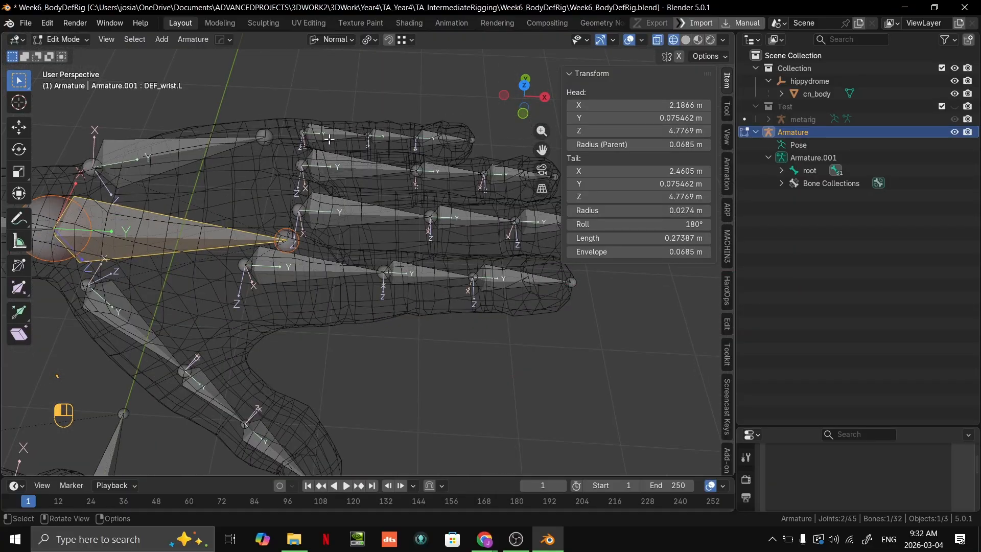
Select all index, middle, ring and pinky bones of the left hand in Edit Mode, leaving out the thumb.
key(grave)
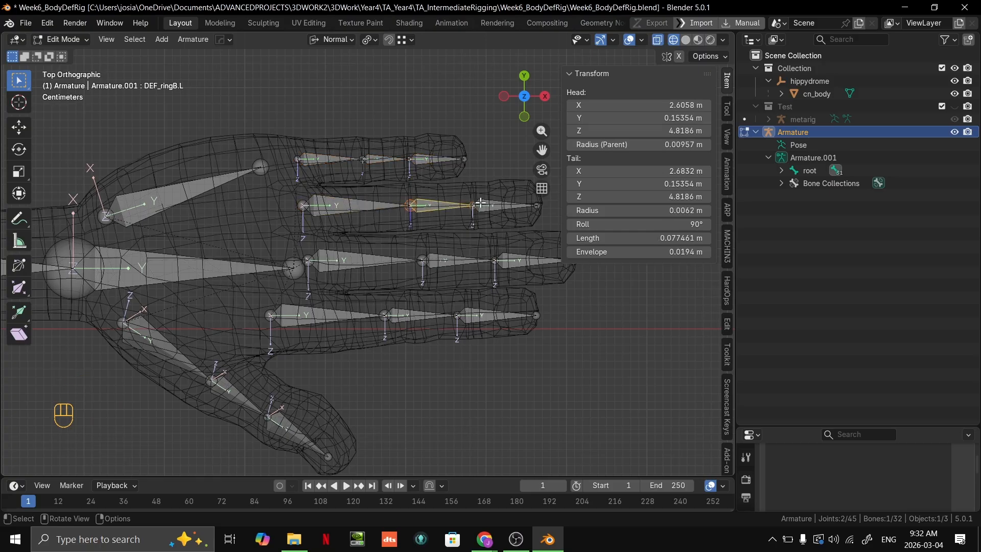
drag(535, 365, 323, 129)
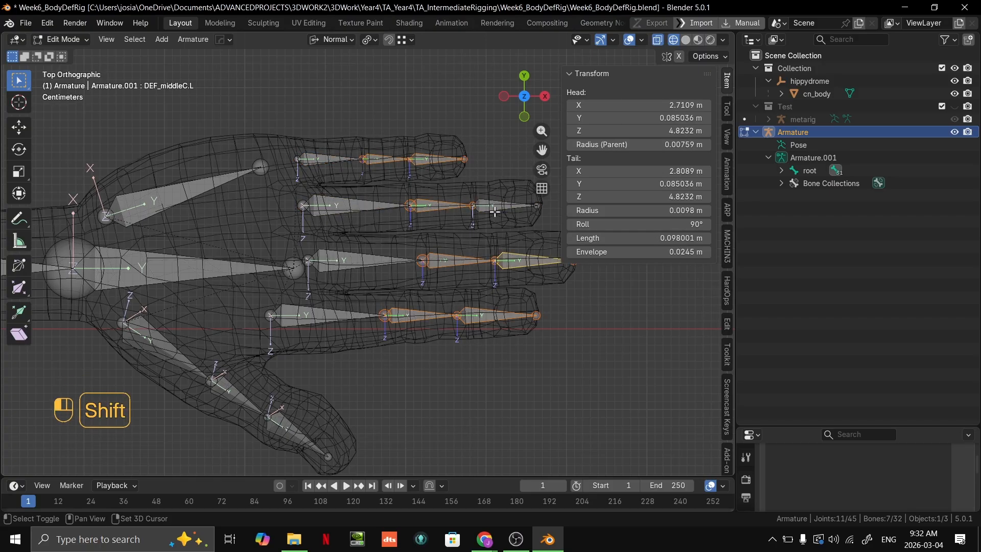
shift+click(317, 310)
Set the roll of all selected finger bones to -90° and try rotating them about normal X from the front view.
middle_drag(318, 310, 387, 186)
key(grave)
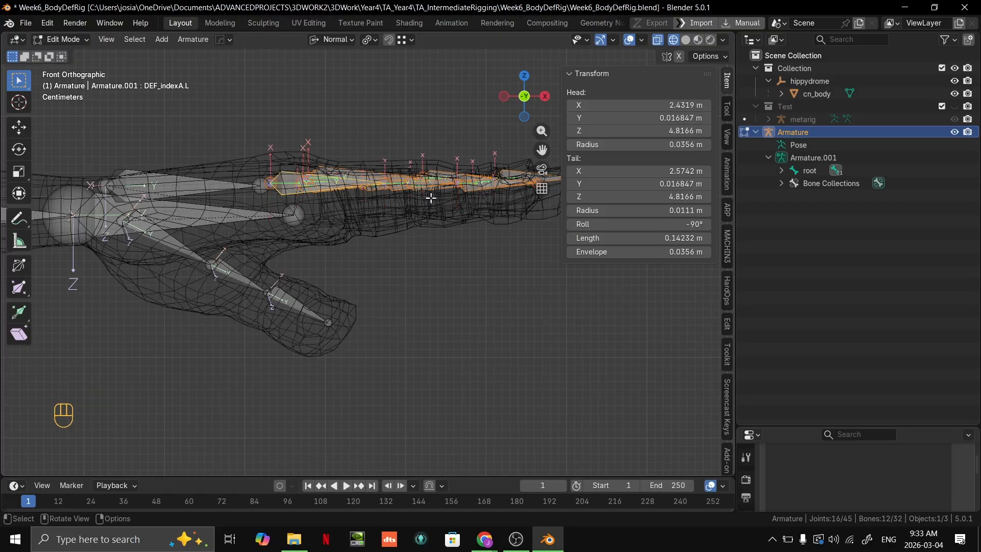
middle_drag(434, 204, 434, 238)
key(grave)
click(396, 191)
shift+middle_drag(414, 188, 441, 297)
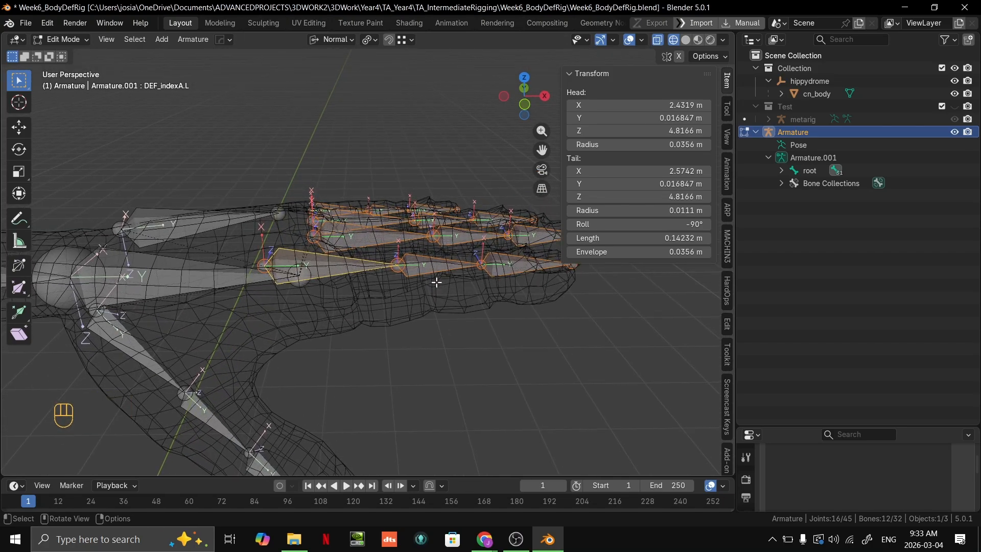
key(grave)
click(343, 179)
key(r)
key(x)
right_click(463, 187)
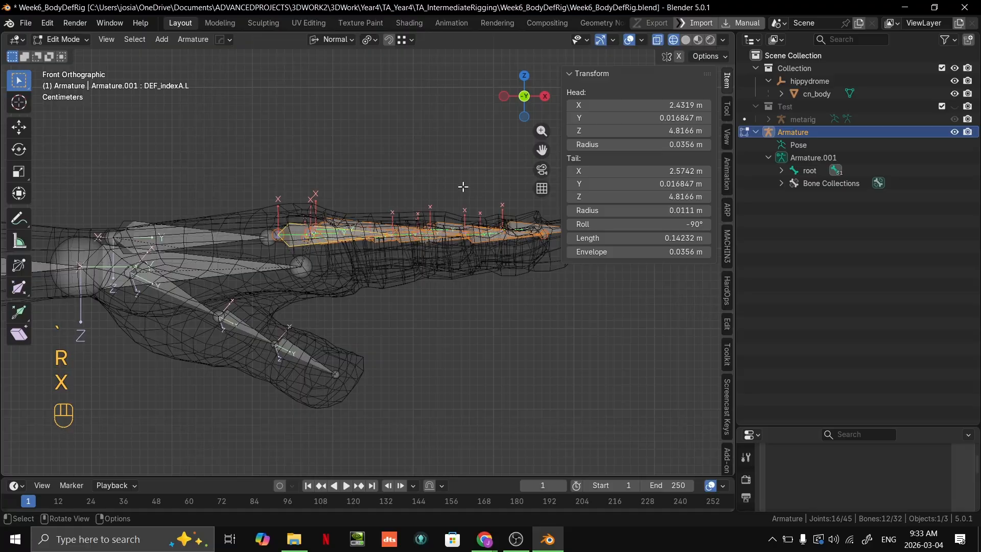
Switch to Pose Mode and try curling the selected finger bones about their normal X axes, cancelling the rotation.
middle_drag(323, 189, 338, 234)
key(Tab)
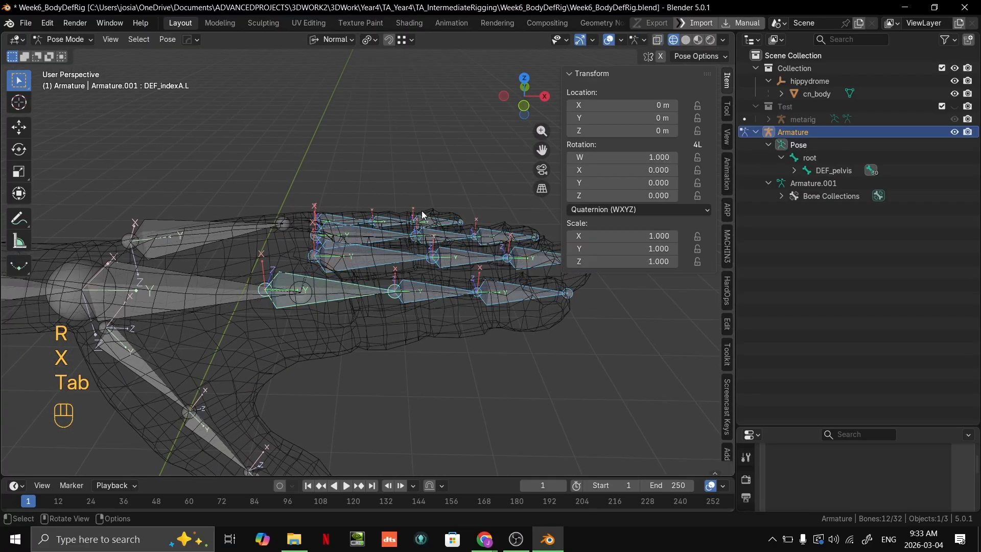
middle_drag(444, 208, 451, 188)
key(r)
key(x)
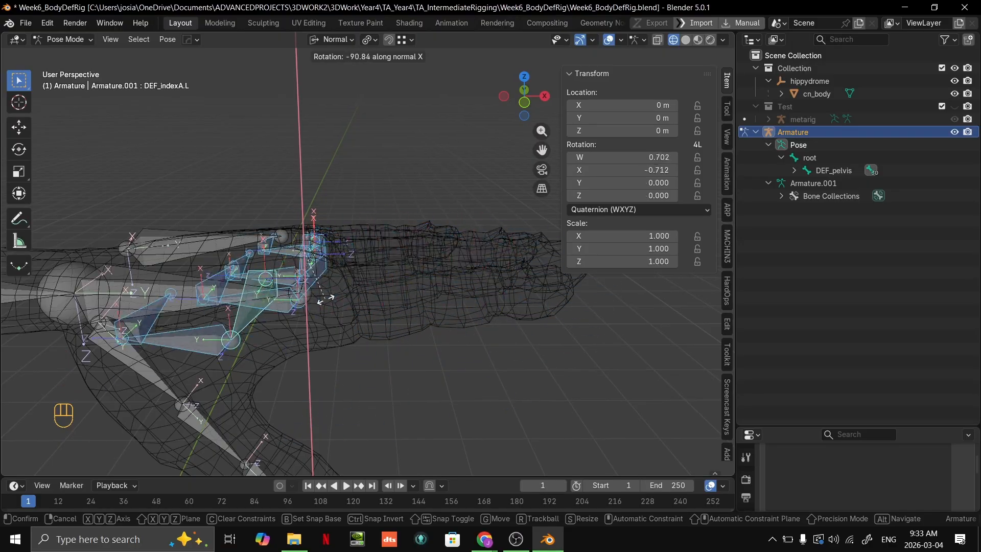
right_click(403, 260)
Undo back to Edit Mode past the -90° roll change of the finger bones and inspect their axes.
middle_drag(416, 254, 368, 189)
key(ctrl+z)
shift+middle_drag(368, 189, 219, 203)
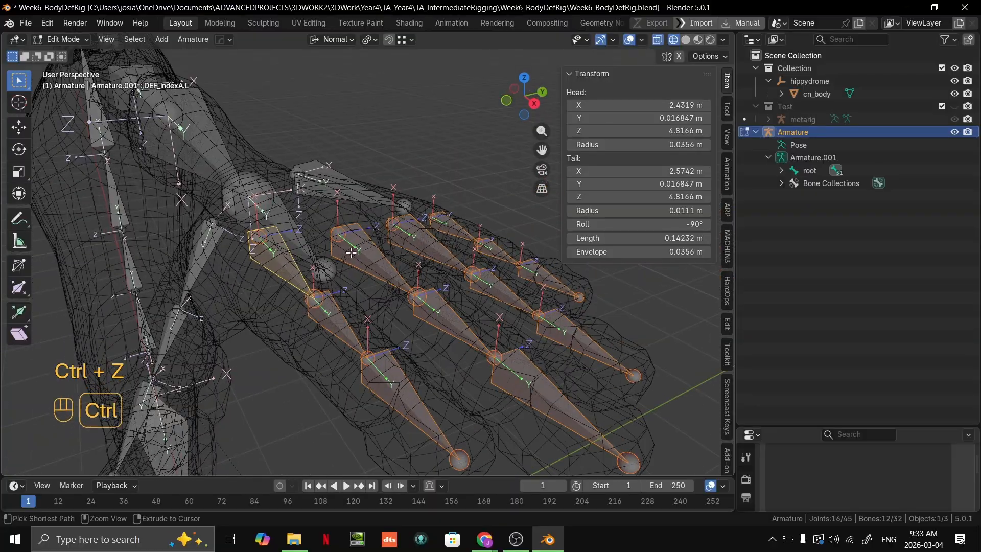
middle_drag(361, 248, 353, 228)
shift+middle_drag(353, 228, 341, 237)
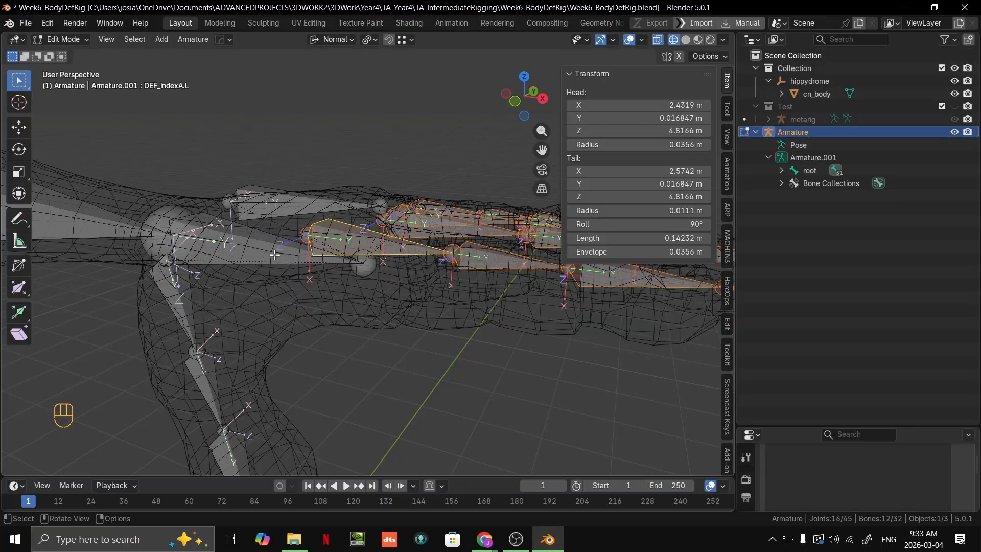
middle_drag(274, 254, 391, 236)
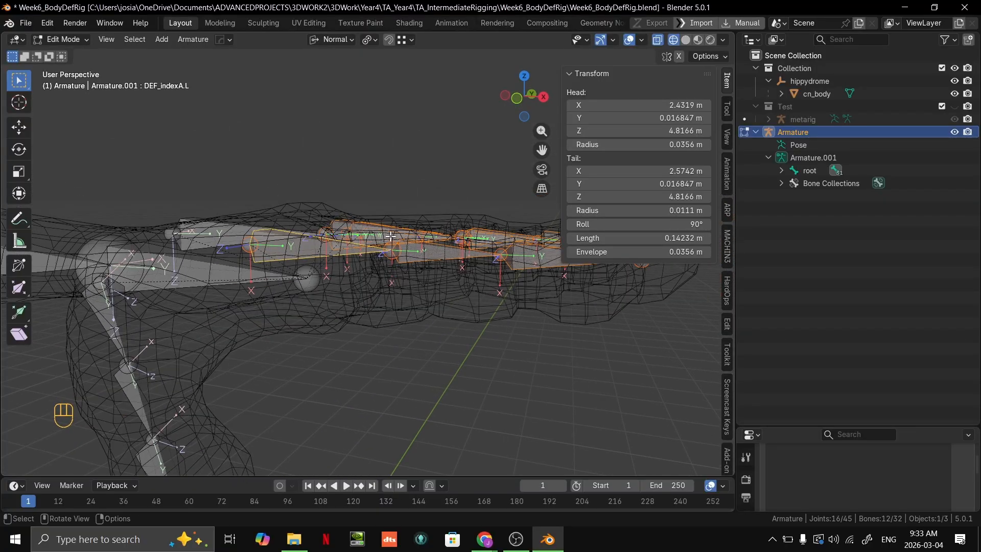
Set the bone roll of all selected finger bones to 180° and return the armature to Pose Mode.
alt+drag(643, 226, 603, 226)
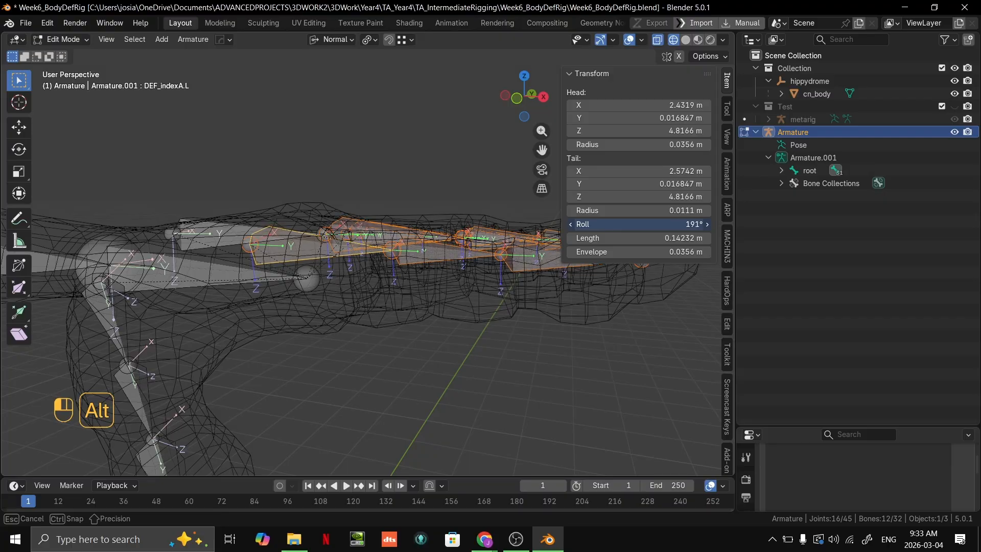
key(ctrl+z)
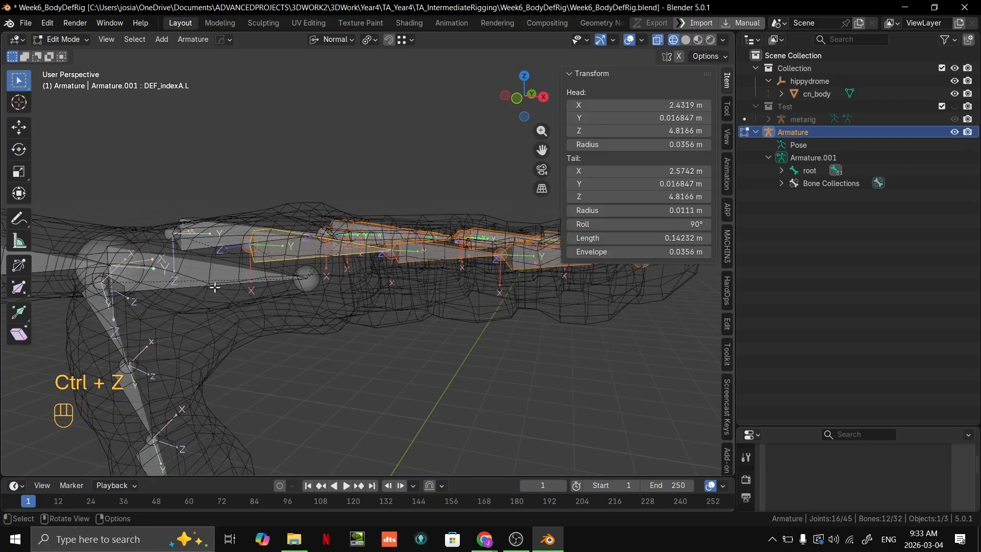
click(698, 225)
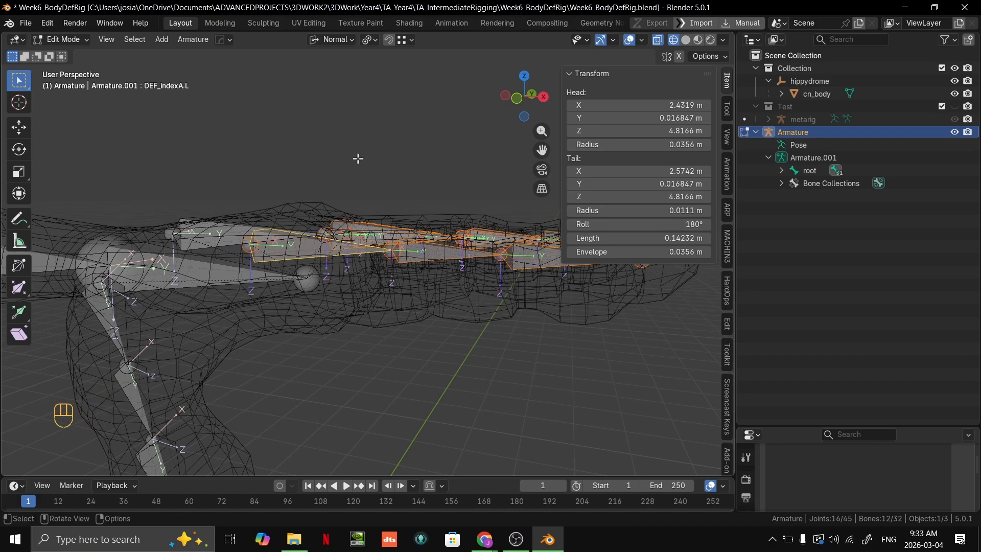
middle_drag(359, 158, 453, 179)
key(Tab)
key(Tab)
key(ctrl+Tab)
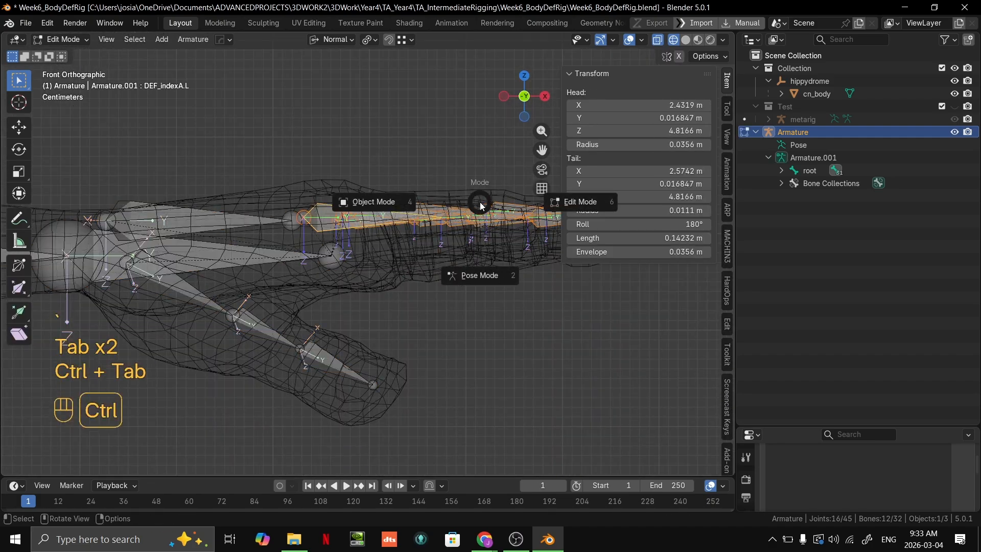
click(481, 275)
Curl the selected finger bones by about 90° around their normal X axes from the front view and undo the rotation.
key(r)
key(x)
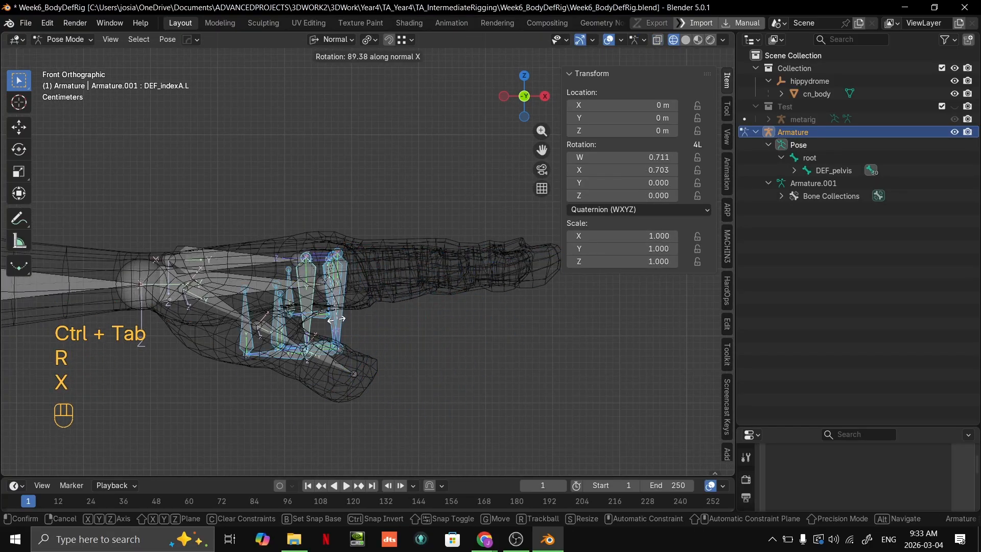
click(276, 296)
middle_drag(276, 297, 435, 344)
key(ctrl+z)
Select all left hand bones, including the wrist, fist-fix, finger and thumb bones, leaving out the forearm.
drag(480, 359, 161, 117)
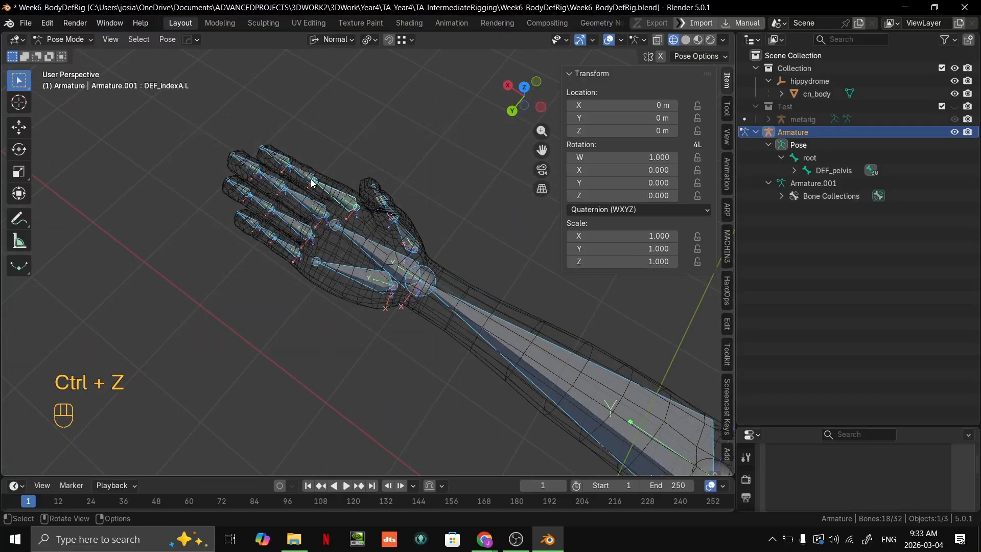
middle_drag(313, 183, 365, 207)
scroll(465, 197, up, 2)
shift+middle_drag(465, 197, 463, 221)
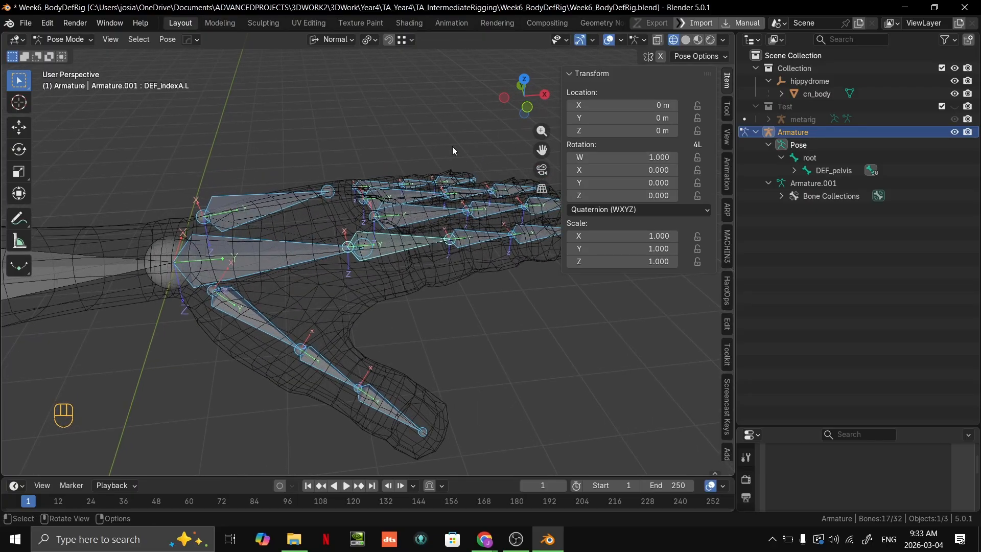
Rotate all selected hand bones together about their normal X axes twice, cancelling the first rotation and undoing the second.
key(r)
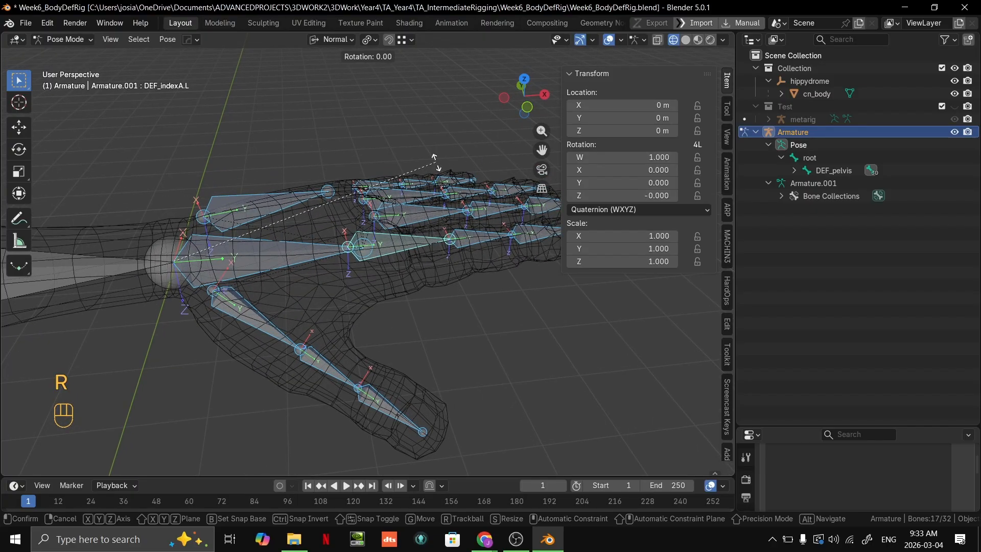
key(x)
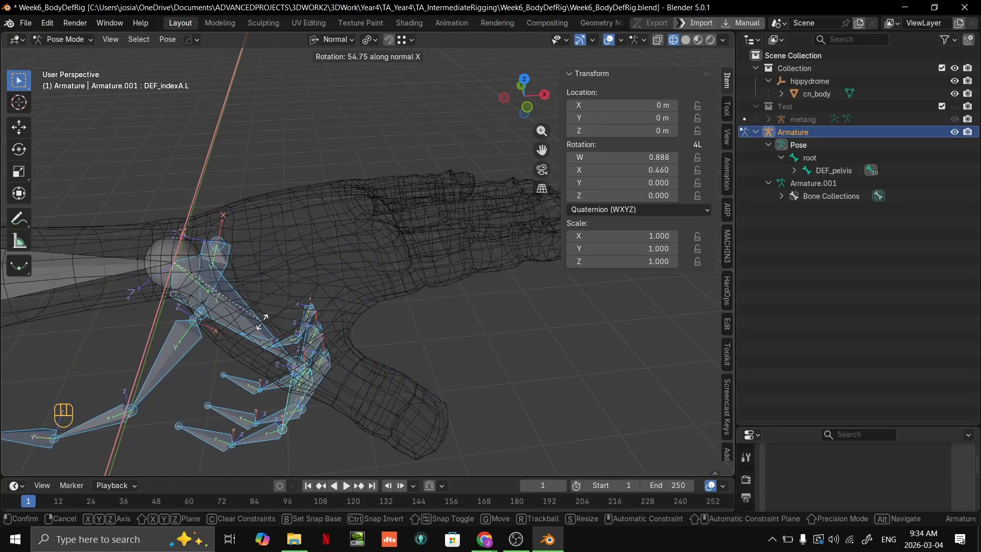
key(x)
right_click(389, 225)
key(r)
key(x)
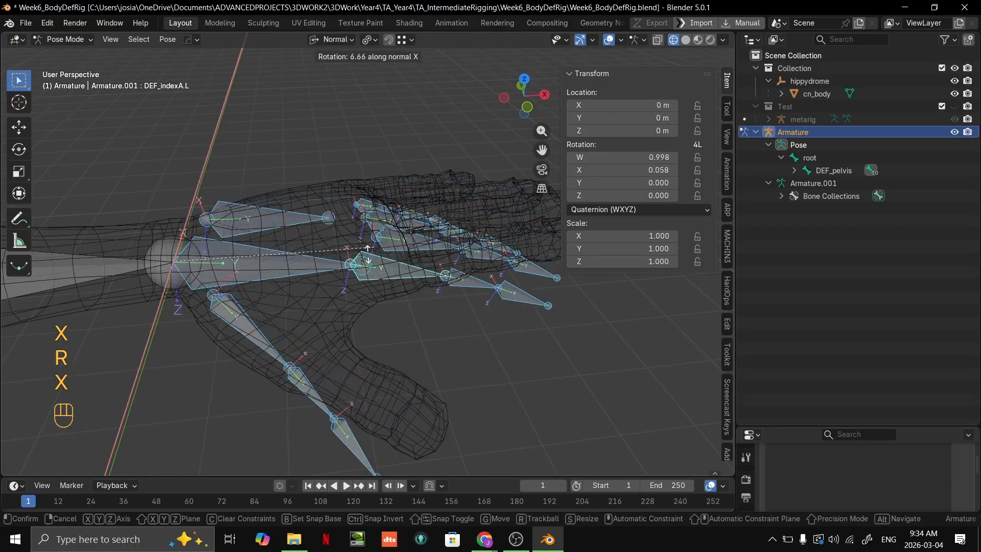
click(290, 305)
middle_drag(289, 306, 292, 154)
middle_drag(291, 153, 368, 205)
key(ctrl+z)
shift+middle_drag(368, 204, 406, 222)
scroll(407, 222, up, 1)
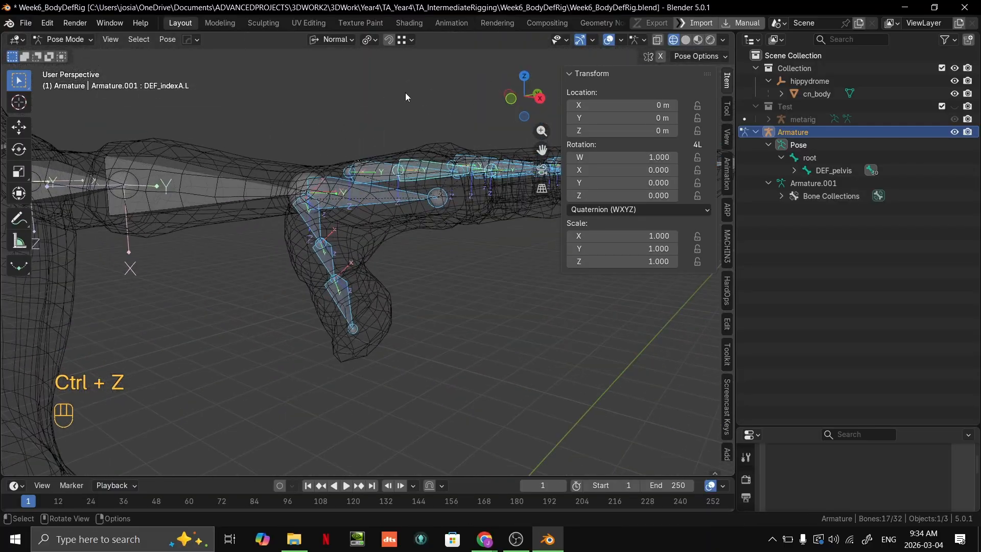
Set the transform orientation to Local and try an X rotation of the selected hand bones, cancelling it.
click(352, 41)
click(306, 92)
key(r)
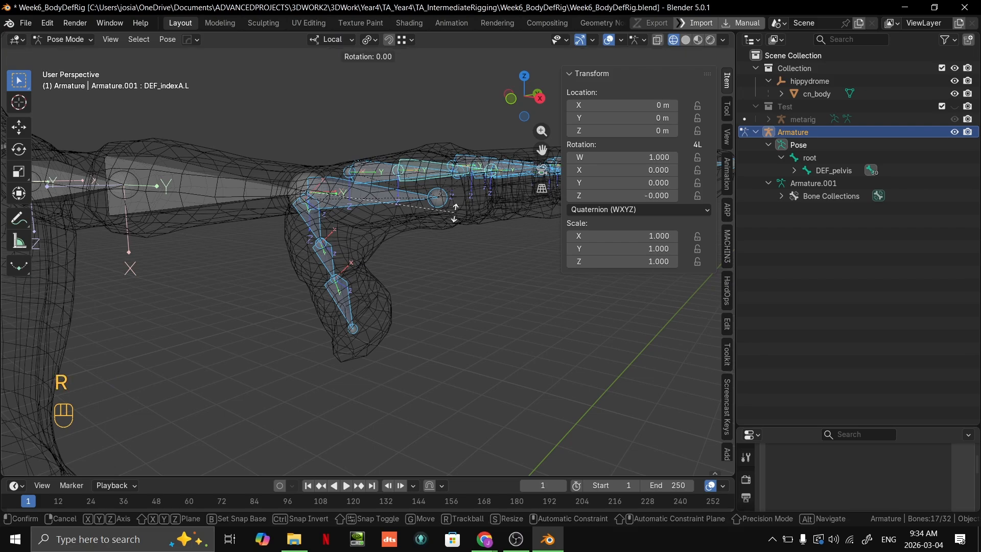
key(x)
right_click(404, 74)
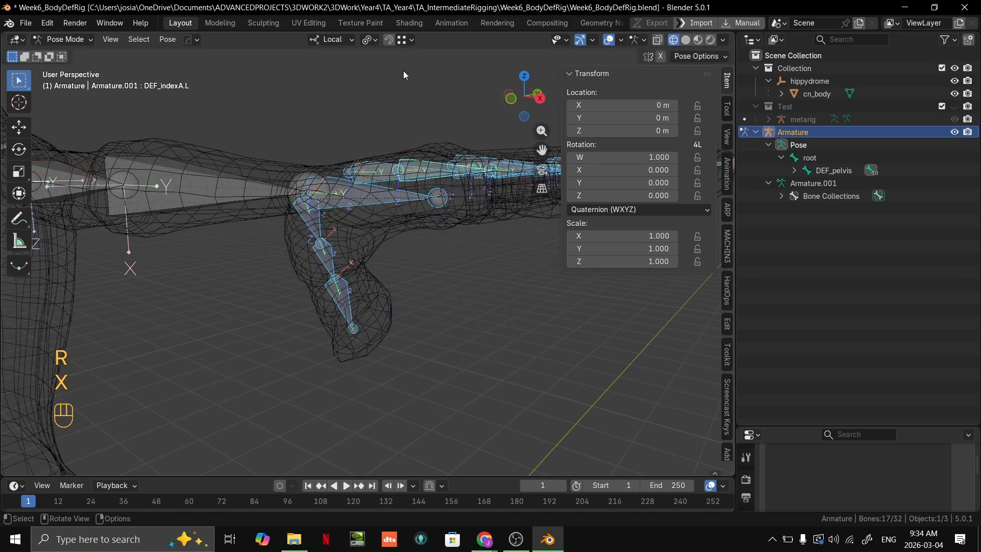
click(332, 40)
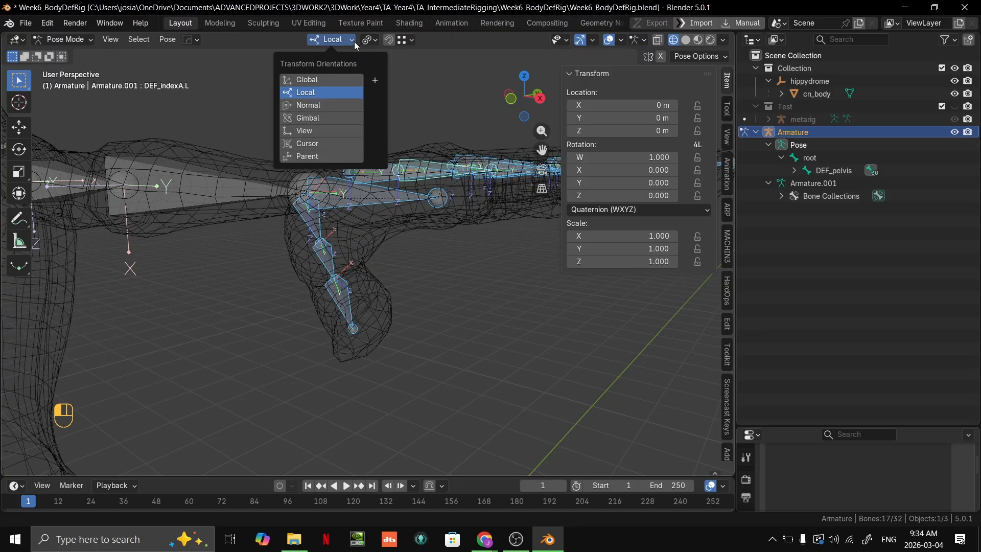
Rotate all selected hand bones 46.1° about their local X axes, inspect the curl from several sides and undo it.
scroll(451, 235, down, 3)
middle_drag(452, 235, 456, 219)
scroll(460, 214, up, 2)
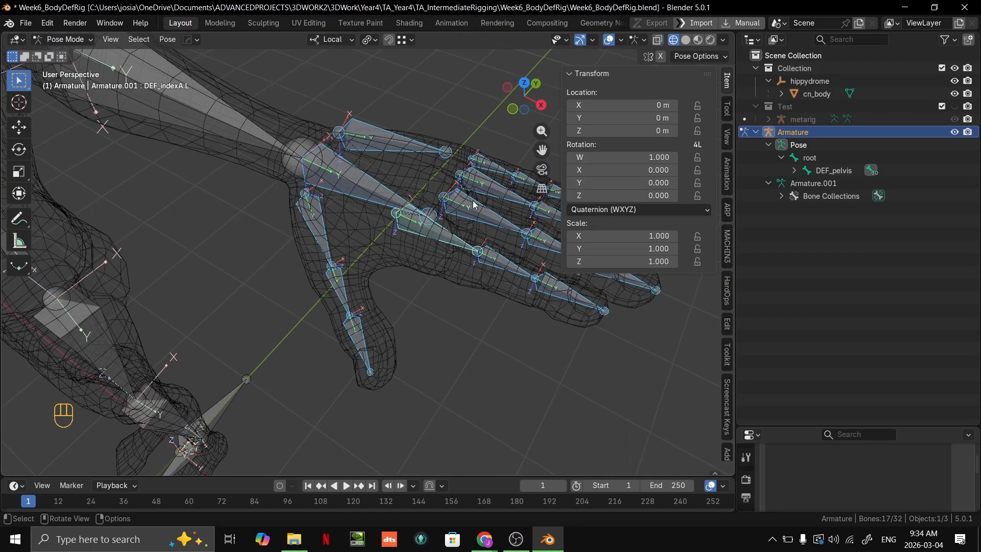
key(r)
key(x)
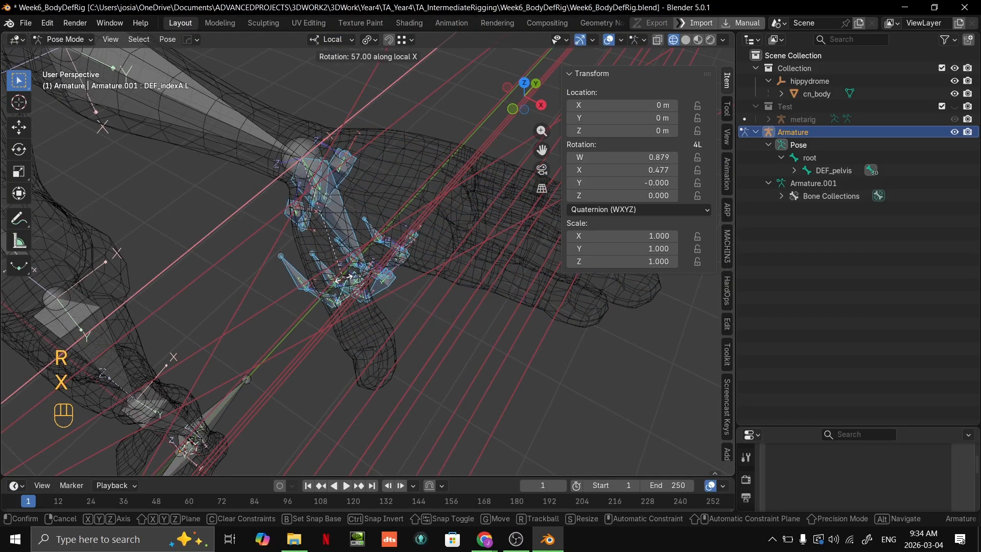
click(373, 282)
middle_drag(372, 282, 539, 321)
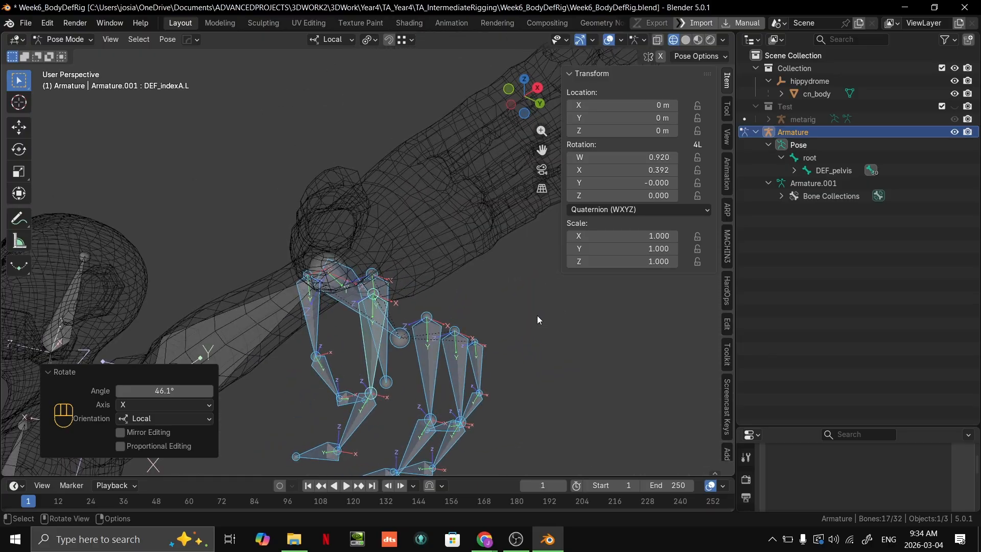
middle_drag(393, 292, 503, 364)
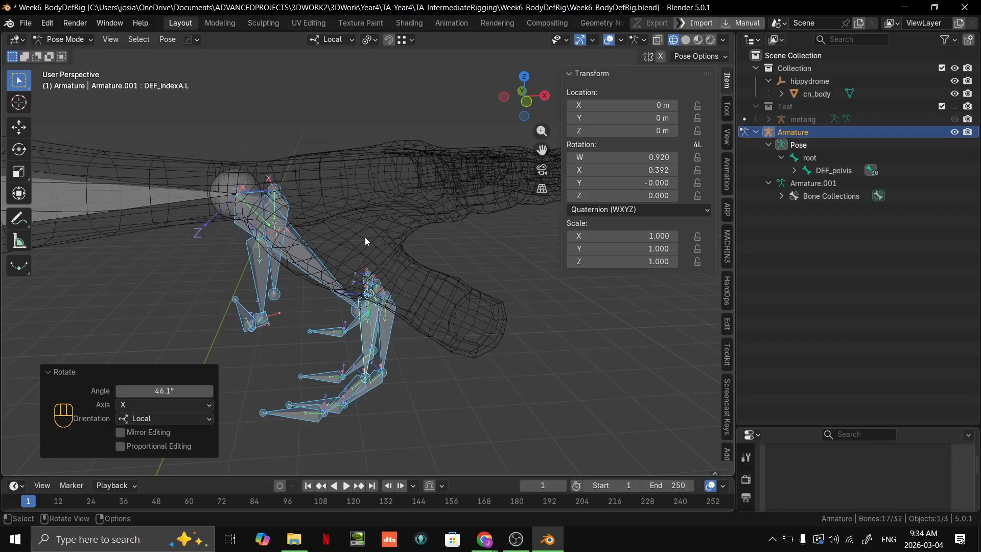
key(ctrl+z)
Try rotating the selected hand bones about local X in Edit Mode and cancel the rotation.
middle_drag(391, 218, 429, 252)
key(Tab)
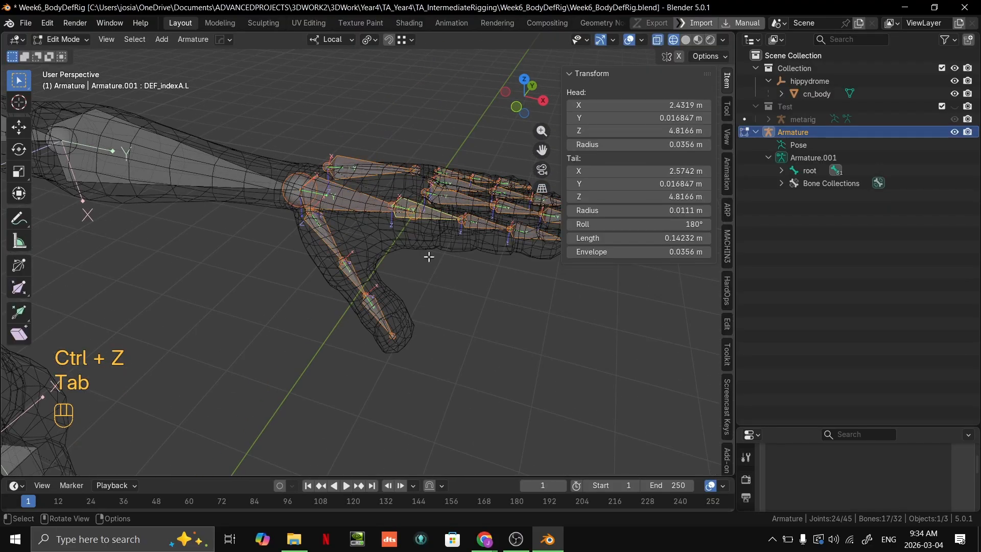
middle_drag(437, 211, 403, 250)
key(r)
key(x)
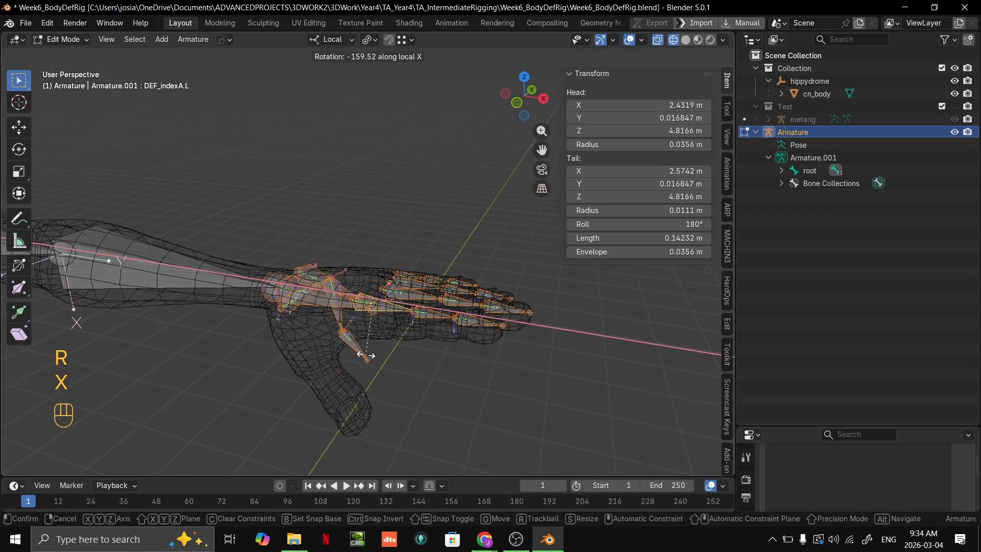
right_click(412, 268)
Return to Pose Mode and curl the hand bones about their local X axes, cancelling the rotation.
key(Tab)
key(r)
key(x)
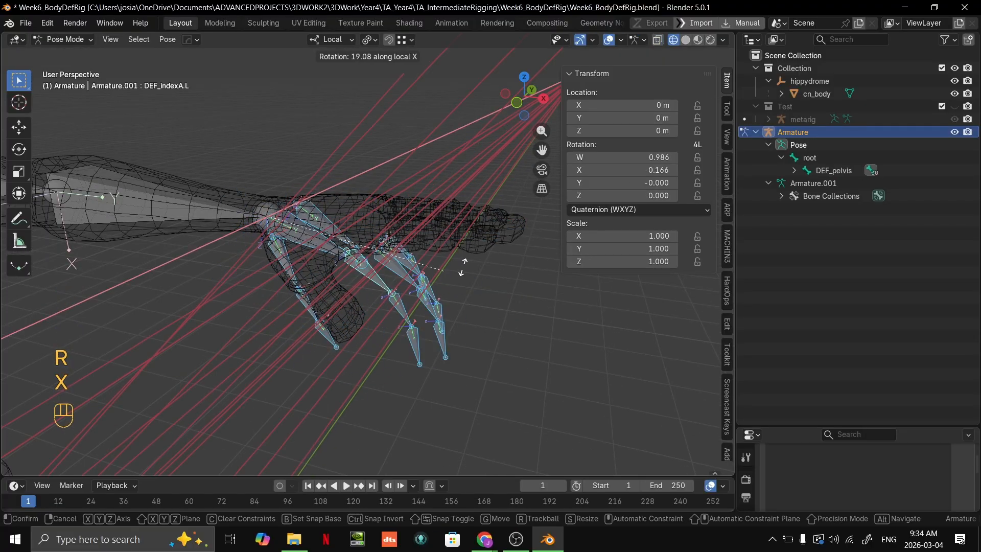
right_click(537, 269)
scroll(444, 262, down, 6)
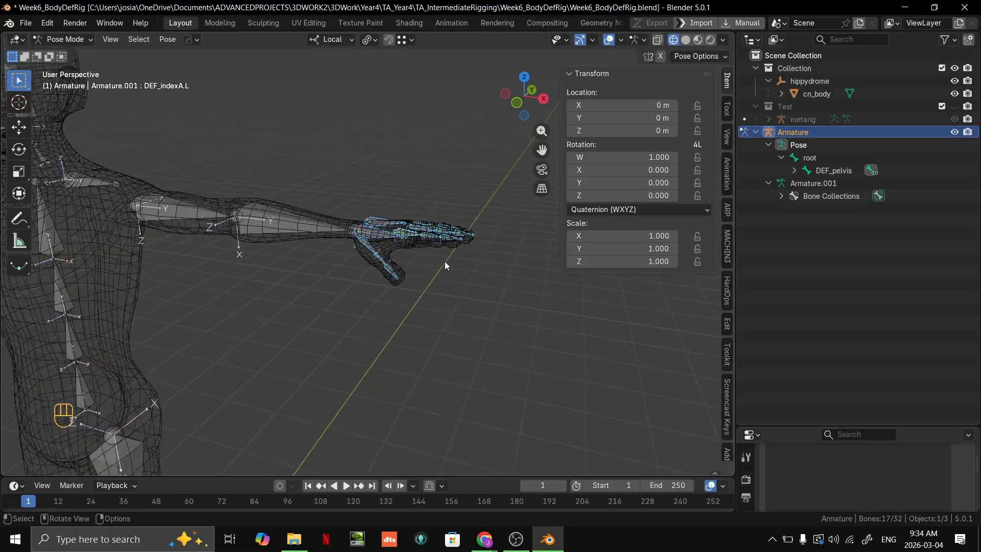
key(Tab)
key(Tab)
key(ctrl+Tab)
click(477, 330)
middle_drag(477, 330, 457, 309)
scroll(333, 318, up, 6)
key(ctrl+z)
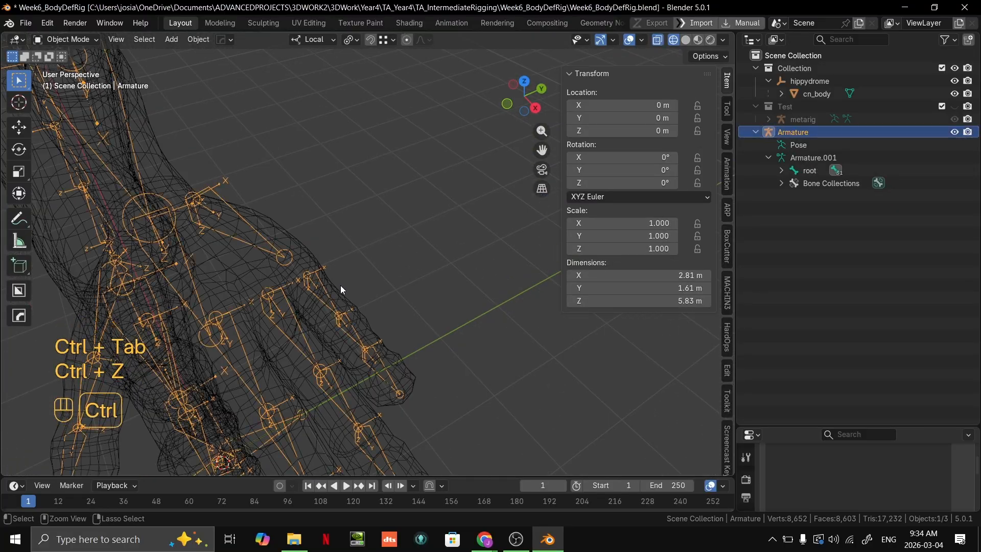
key(ctrl+z)
Rotate the selected hand bones 58.3° about their local X axes and examine the curled hand from several sides.
middle_drag(470, 261, 458, 219)
key(r)
key(x)
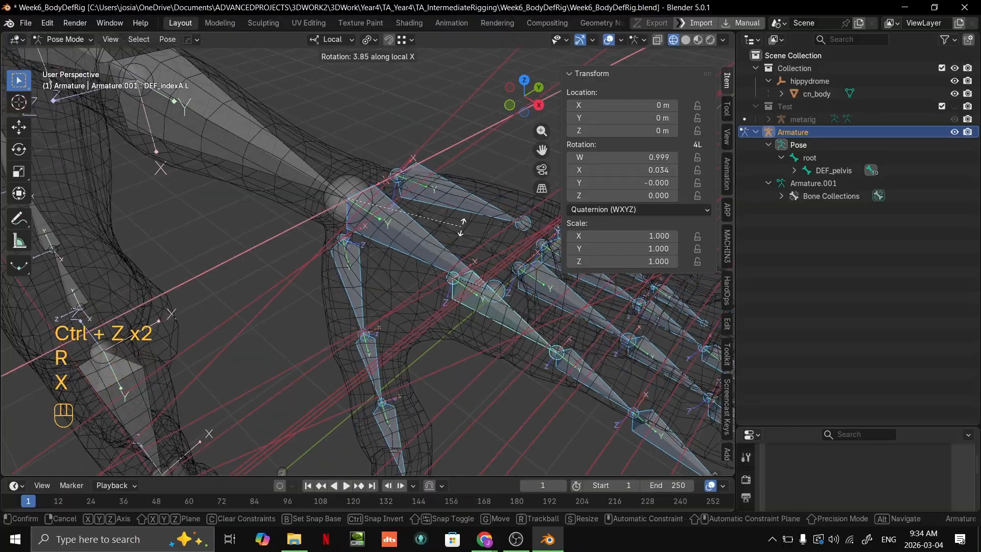
click(397, 310)
middle_drag(398, 307, 172, 227)
scroll(373, 214, up, 2)
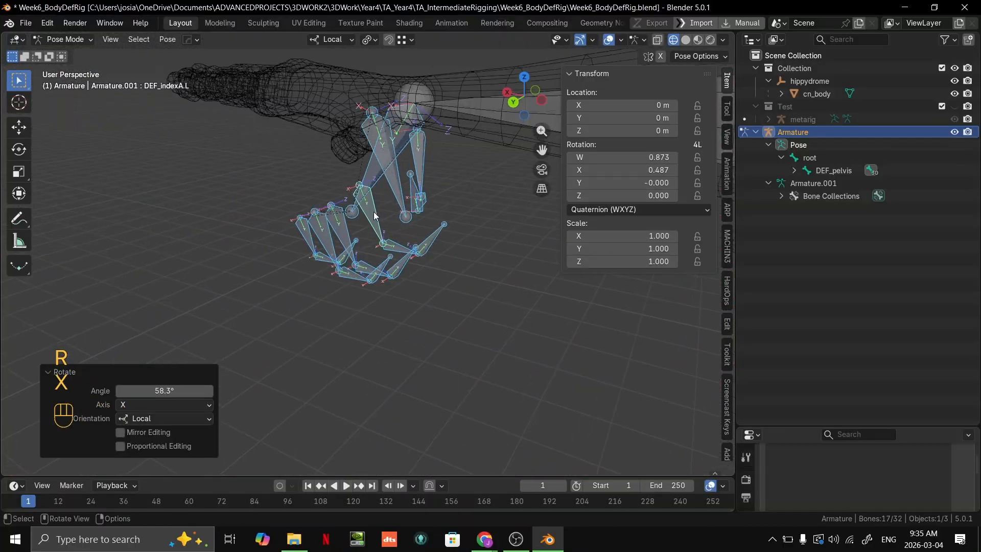
middle_drag(373, 214, 443, 216)
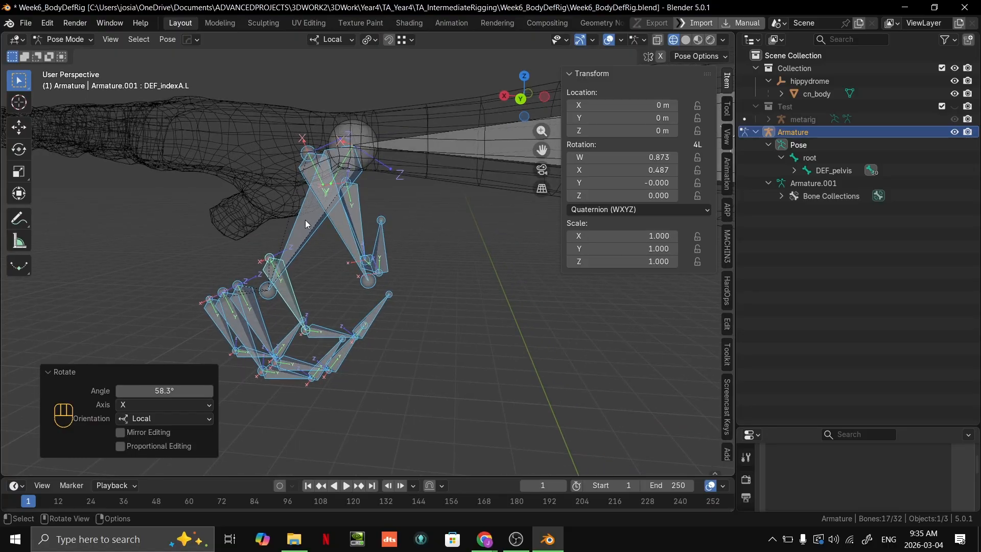
middle_drag(306, 224, 443, 208)
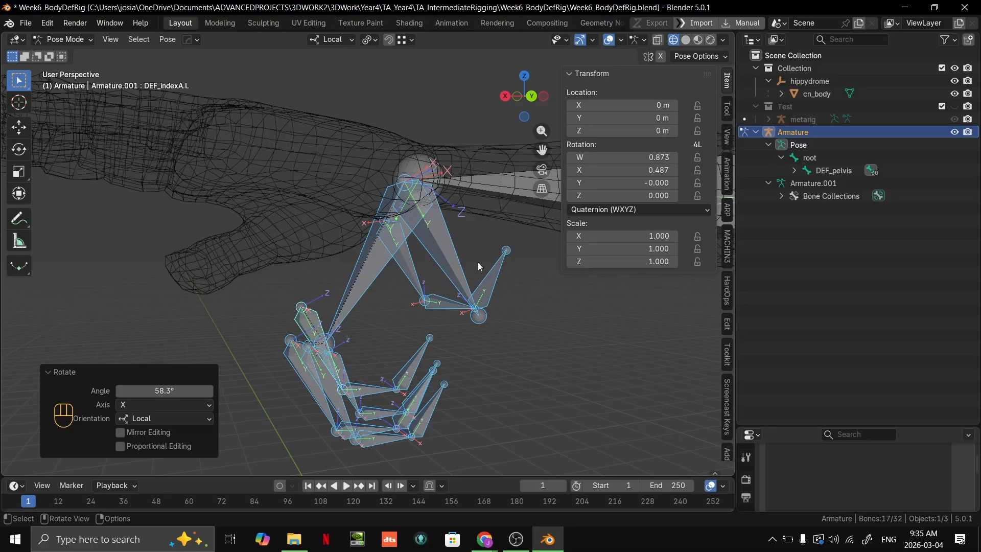
middle_drag(450, 264, 407, 268)
shift+middle_drag(535, 281, 483, 284)
Select the left fist-fix bone and rotate it repeatedly about its local X axis, by -9.36° and 15.9° among others.
click(464, 268)
key(r)
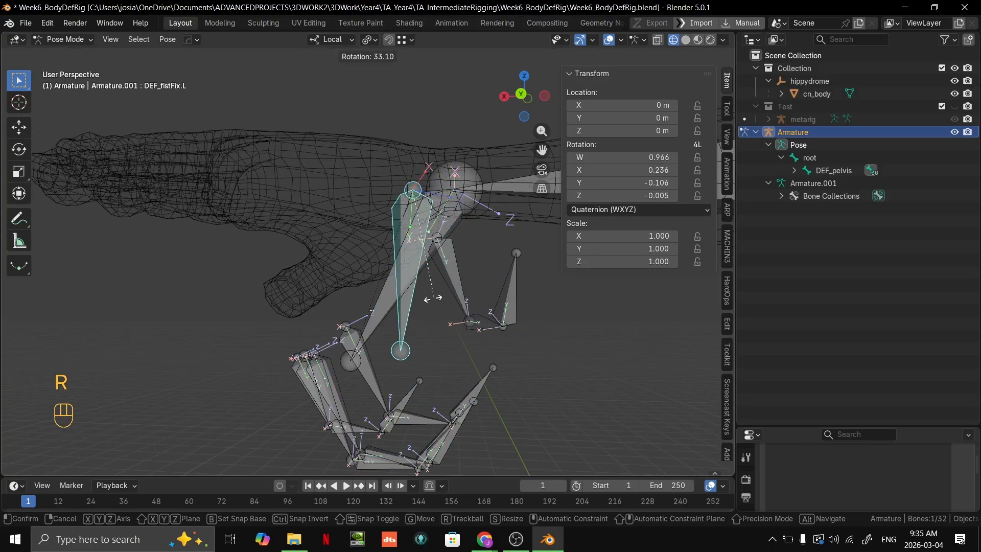
key(x)
click(416, 300)
mouse_move(420, 306)
middle_down()
mouse_move(443, 336)
mouse_move(438, 312)
middle_up()
key(r)
key(x)
click(504, 308)
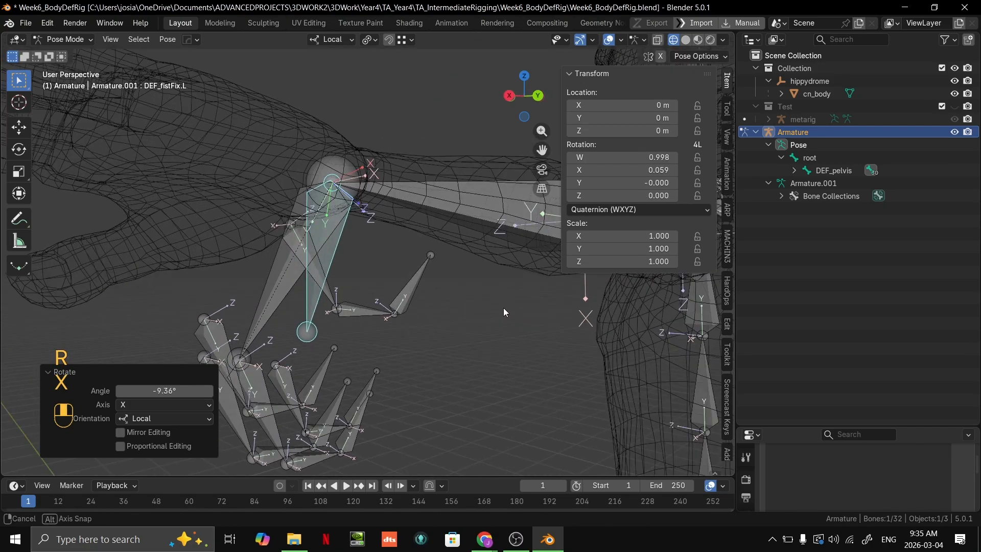
middle_drag(504, 307, 413, 287)
key(r)
key(x)
click(416, 301)
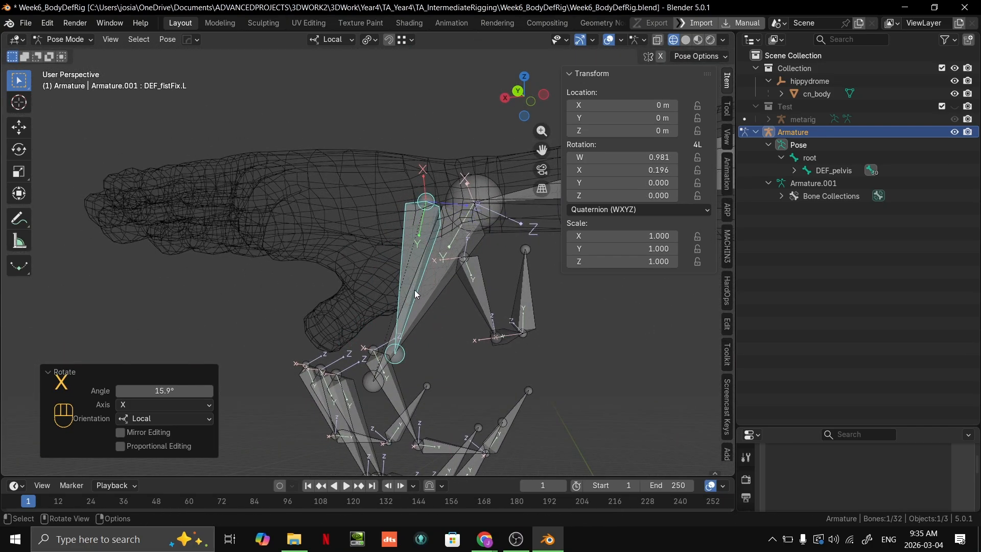
middle_drag(430, 288, 437, 182)
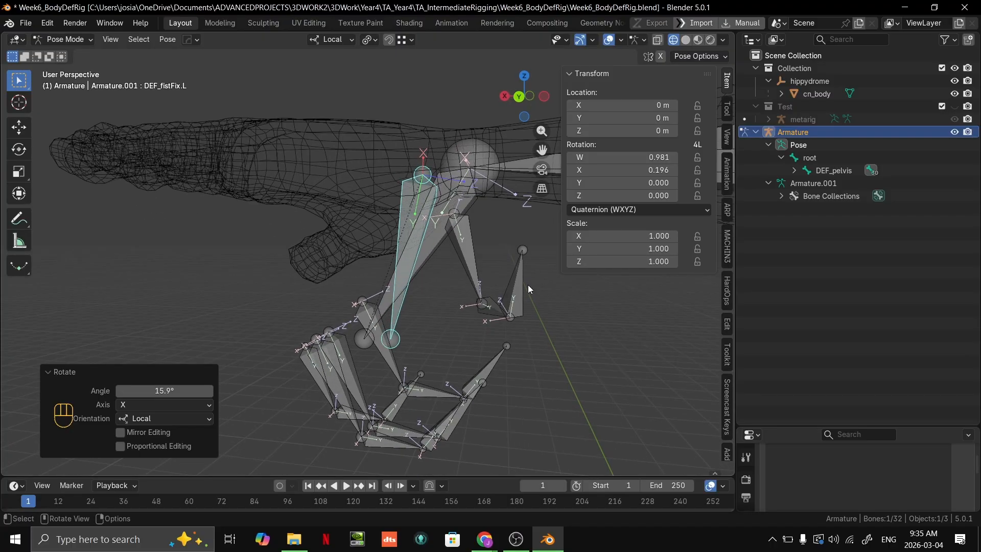
middle_drag(456, 264, 468, 262)
Undo the fist-fix and hand bone test rotations, stepping back and forth through the history to the straight hand pose.
key(ctrl+z)
key(ctrl+z)
key(ctrl+z)
key(ctrl+z)
key(ctrl+z)
key(ctrl+z)
key(ctrl+z)
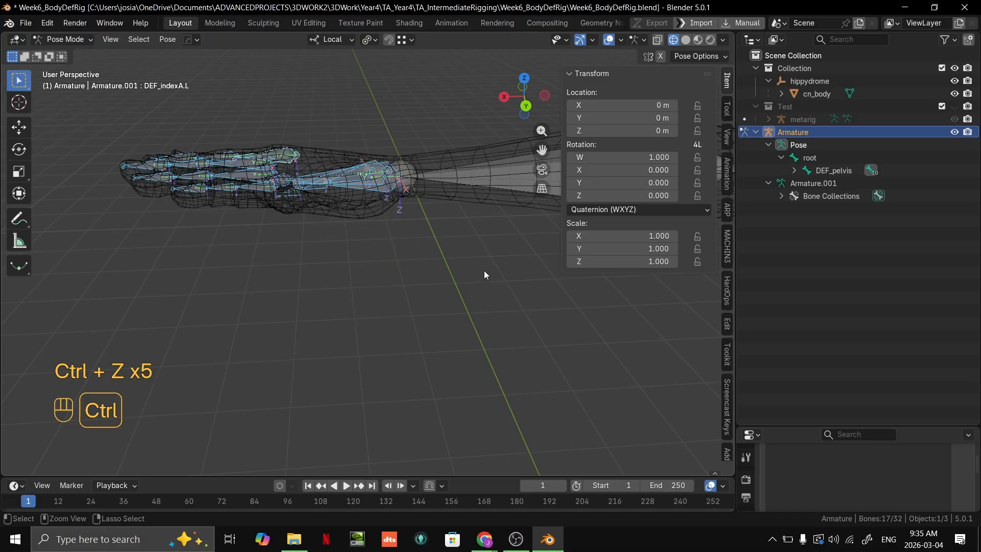
key(ctrl+z)
key(ctrl+z)
key(ctrl+z)
key(ctrl+shift+z)
key(ctrl+shift+z)
key(ctrl+shift+z)
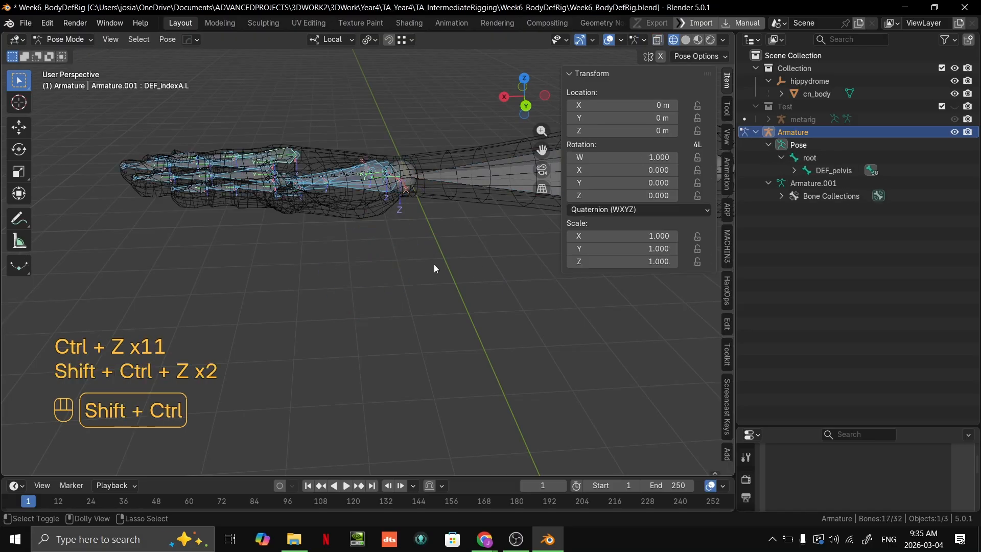
key(ctrl+z)
Select the left upper leg bone in Pose Mode and frame it in the view.
middle_drag(436, 270, 407, 309)
key(grave)
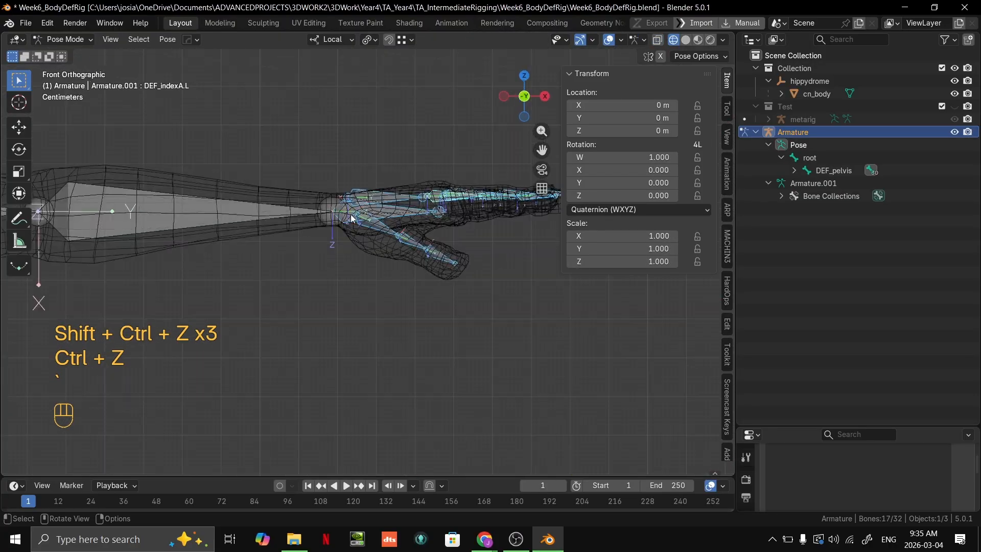
scroll(358, 220, down, 10)
shift+middle_drag(381, 246, 477, 158)
scroll(424, 176, up, 2)
shift+middle_drag(419, 198, 450, 224)
click(402, 261)
key(grave)
click(415, 283)
shift+middle_drag(450, 224, 436, 260)
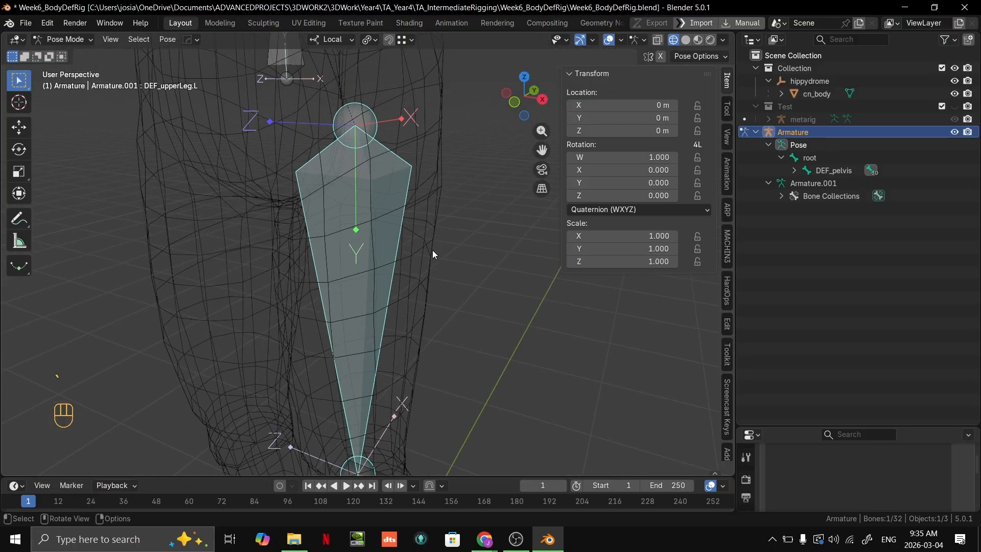
scroll(429, 227, down, 4)
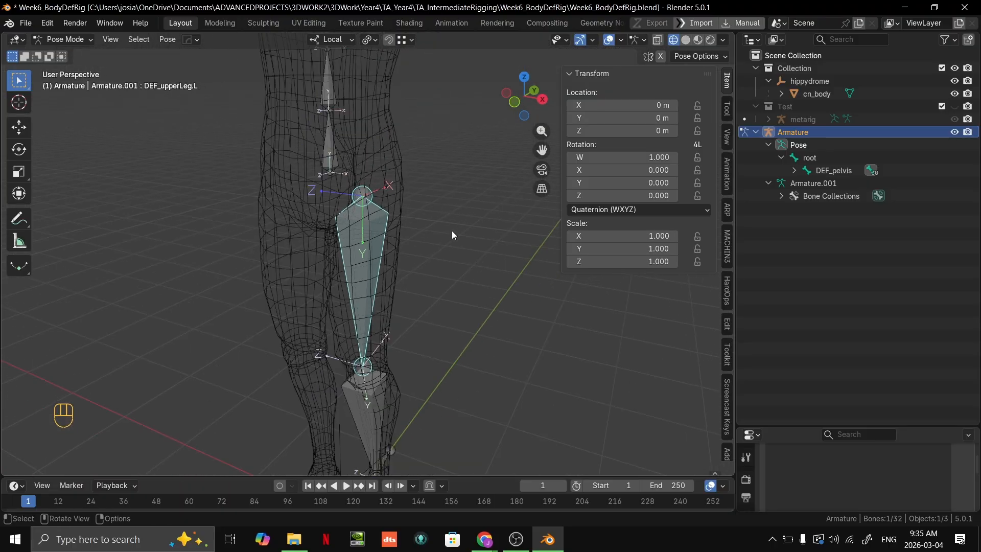
Examine the direction of the left upper leg bone's X and Z axes around the hip.
key(Escape)
middle_drag(462, 211, 415, 269)
key(grave)
click(480, 283)
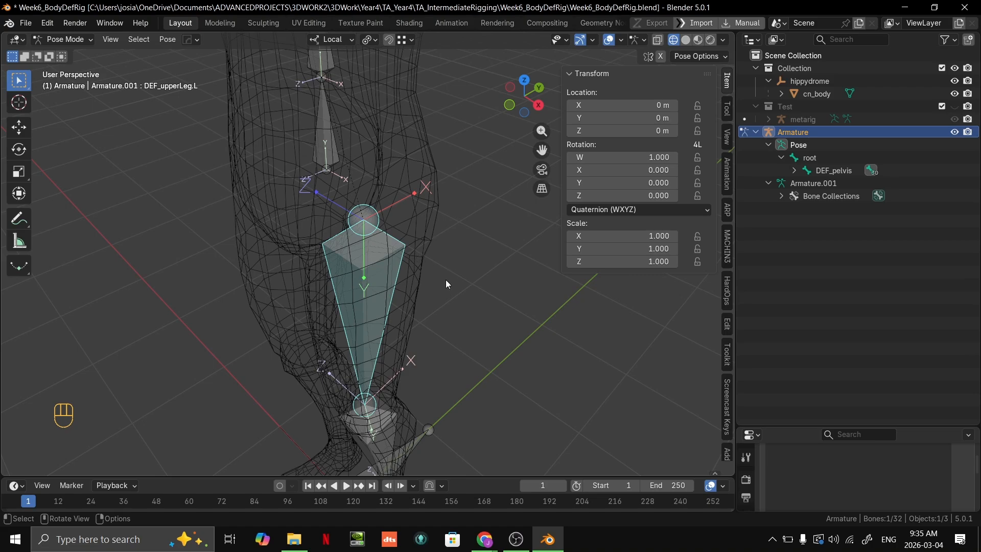
mouse_move(448, 284)
middle_down()
mouse_move(377, 276)
mouse_move(438, 337)
mouse_move(485, 270)
mouse_move(434, 336)
mouse_move(444, 280)
middle_up()
middle_drag(447, 220, 486, 154)
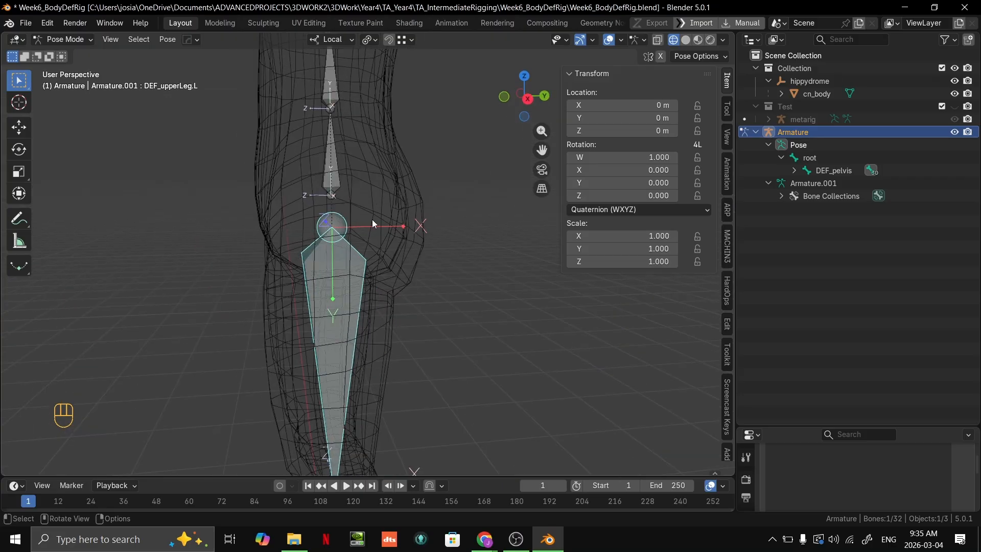
middle_drag(373, 223, 462, 194)
Set the left upper leg bone's roll to 0° in Edit Mode.
key(Tab)
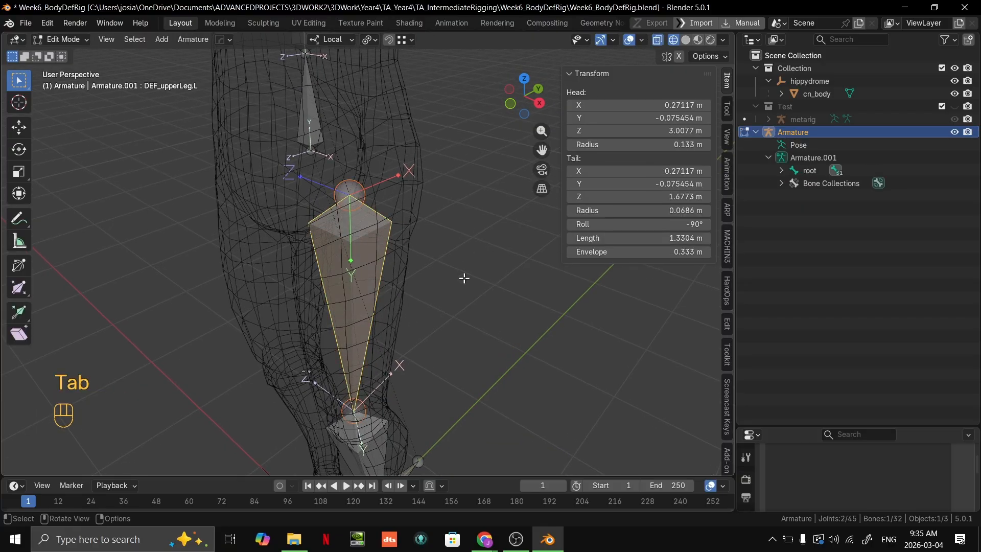
shift+middle_drag(460, 278, 408, 261)
scroll(449, 252, up, 3)
scroll(447, 260, down, 2)
scroll(414, 227, up, 2)
scroll(409, 267, down, 1)
shift+middle_drag(480, 246, 451, 298)
key(grave)
shift+middle_drag(480, 241, 464, 278)
drag(638, 224, 671, 225)
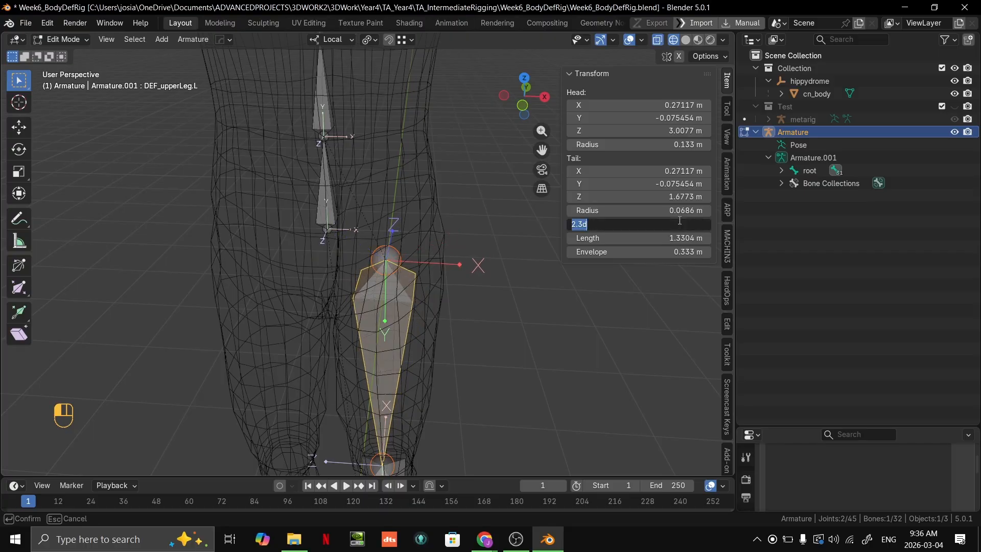
Try rotating the left upper leg bone about local X in Edit Mode from the right view and cancel it.
middle_drag(361, 269, 305, 271)
shift+middle_drag(394, 320, 363, 254)
key(grave)
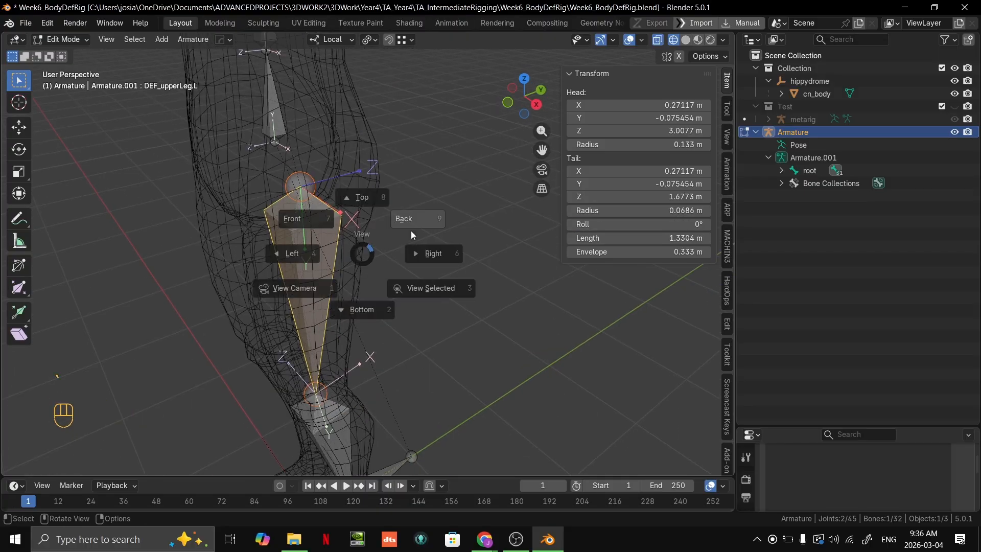
click(431, 254)
key(r)
key(x)
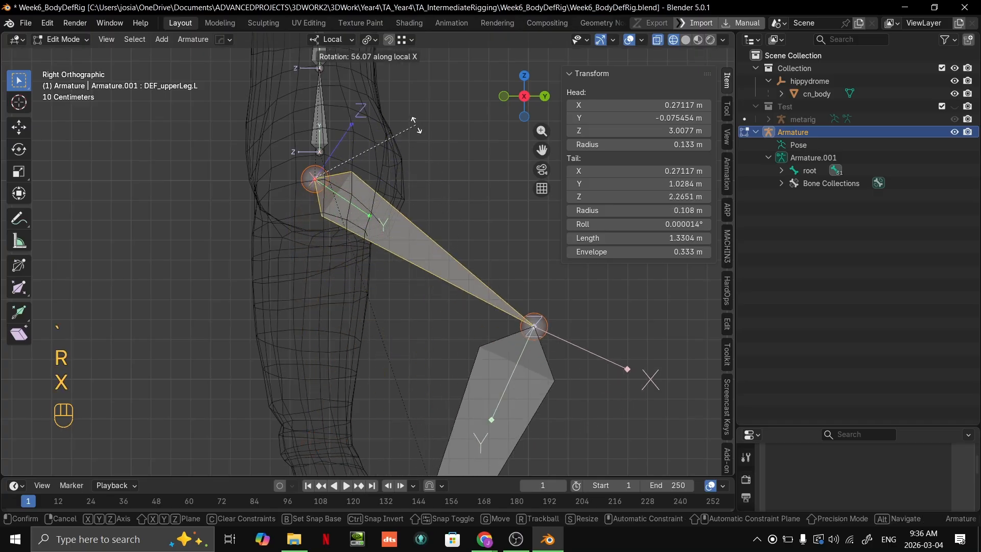
right_click(437, 226)
Test-rotate the left upper leg bone about local X in Pose Mode from the right and from an angled view, cancelling each rotation.
key(Tab)
key(r)
key(x)
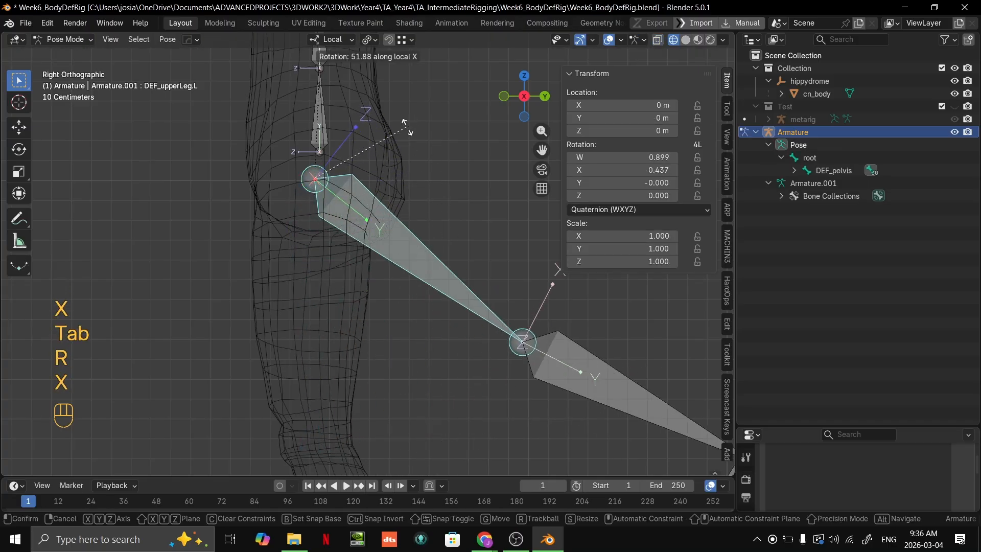
right_click(456, 260)
scroll(364, 203, down, 1)
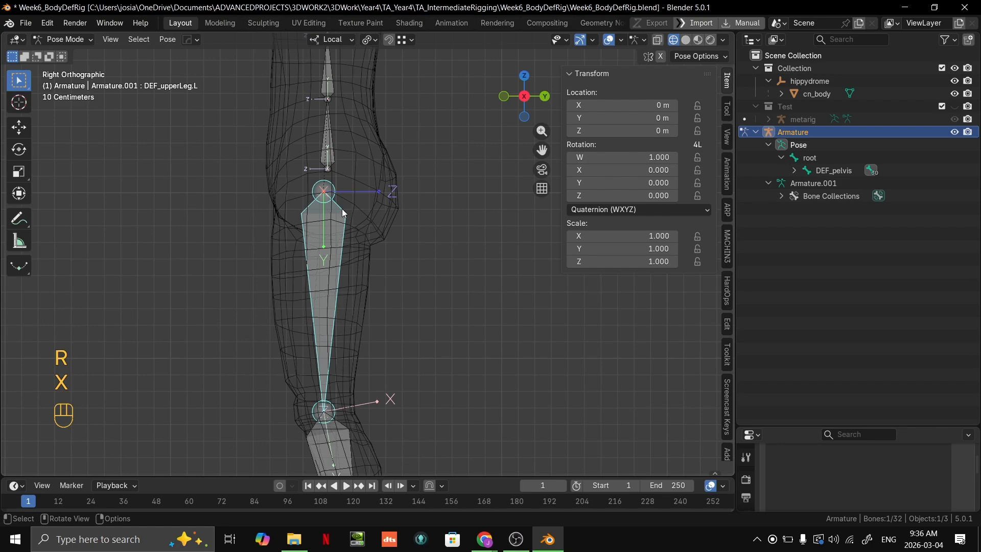
middle_drag(413, 215, 421, 256)
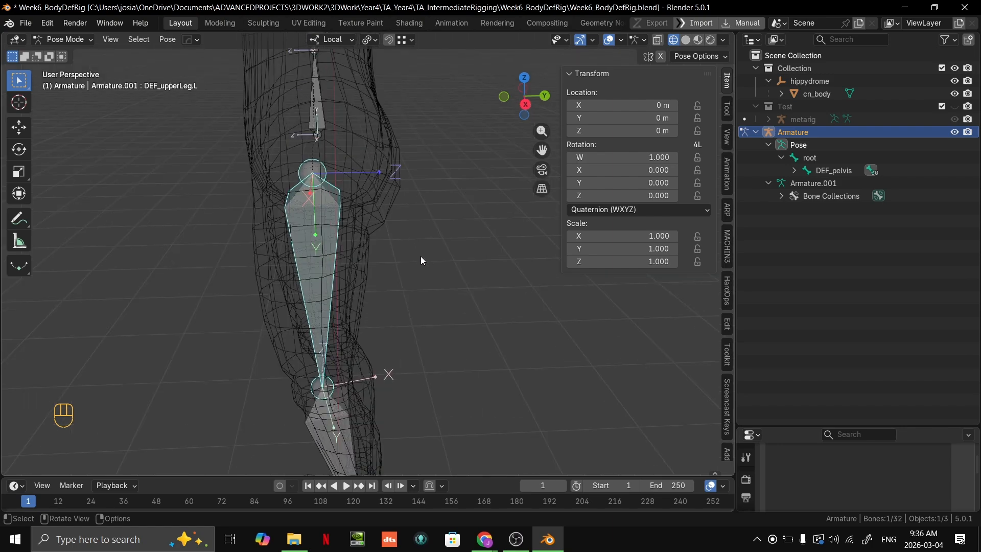
key(r)
key(x)
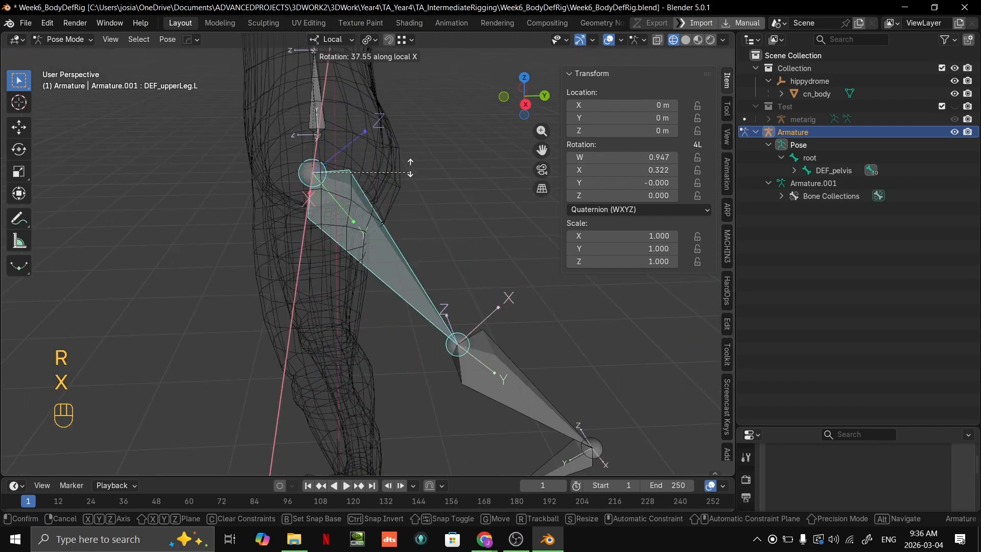
right_click(408, 214)
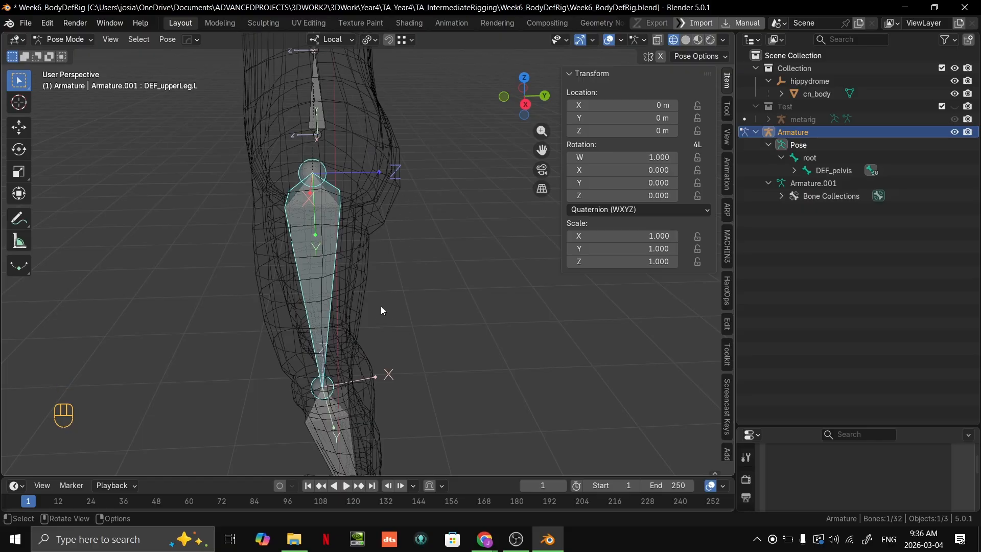
Examine the left upper leg bone's X and Z axis directions from the front, right and angled views.
middle_drag(415, 319, 426, 280)
key(grave)
click(374, 221)
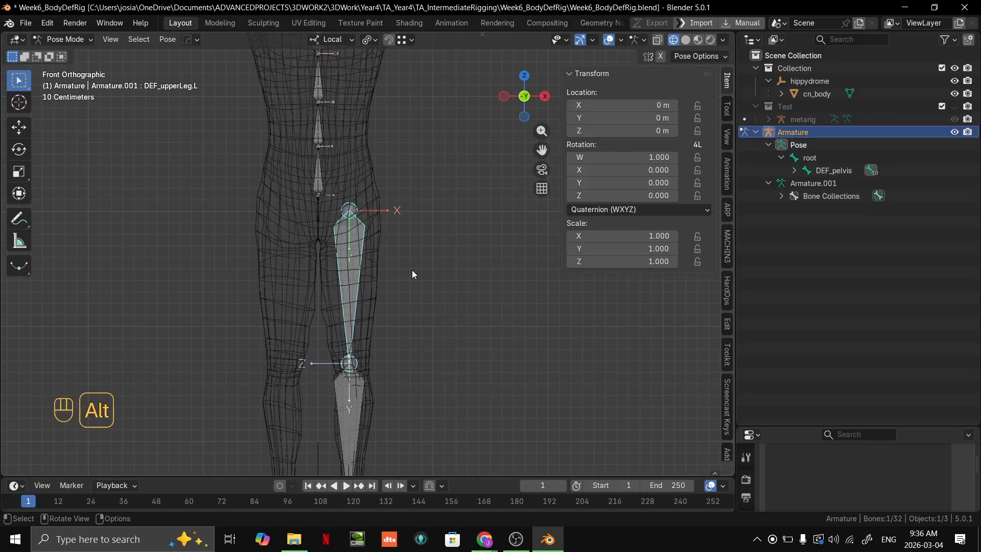
middle_drag(394, 275, 529, 338)
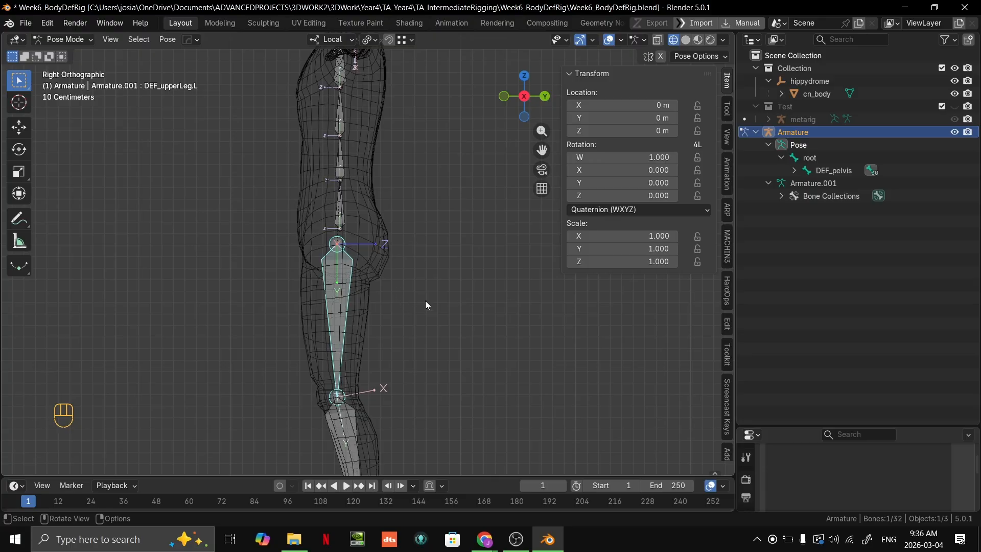
scroll(434, 250, down, 2)
scroll(431, 284, up, 3)
shift+middle_drag(428, 283, 454, 268)
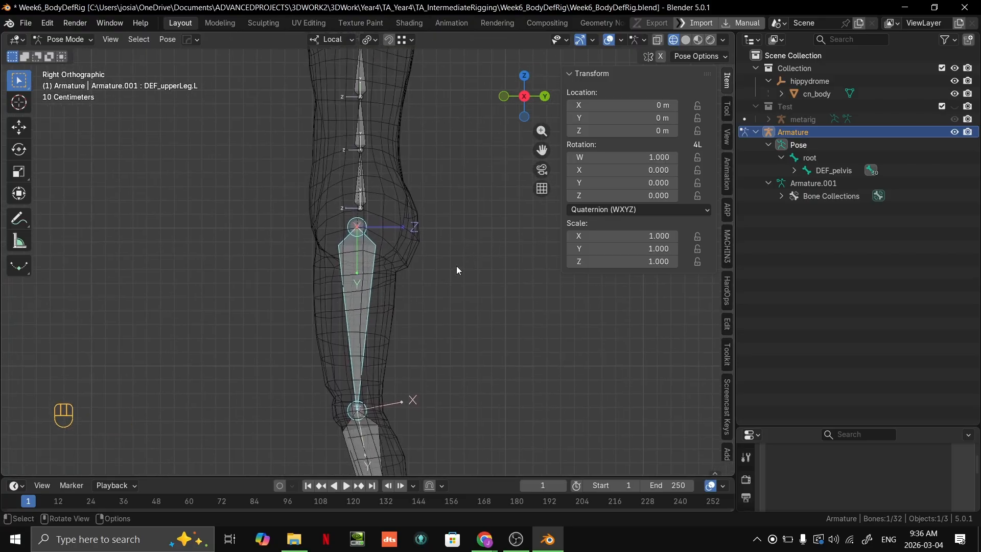
scroll(459, 255, up, 2)
shift+middle_drag(497, 244, 476, 295)
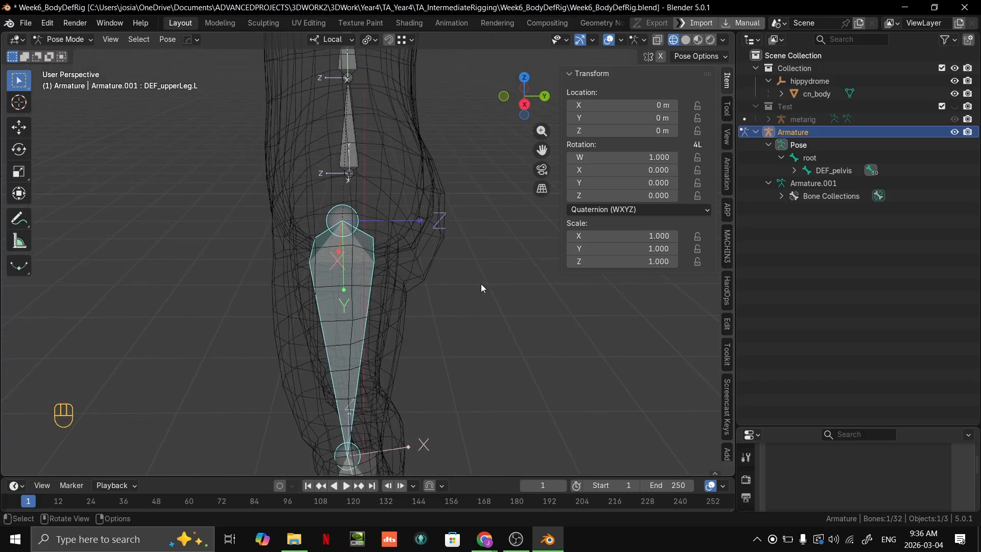
scroll(471, 281, down, 2)
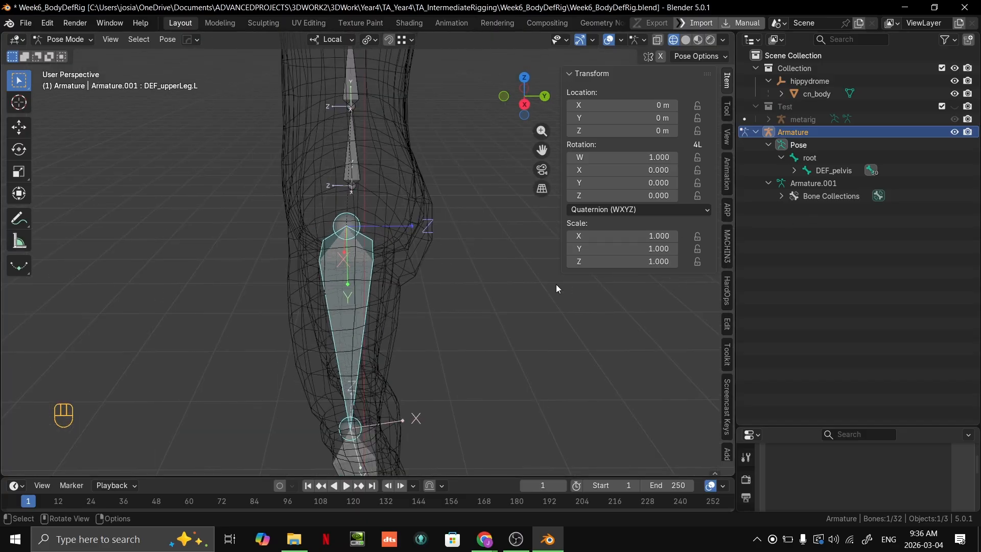
Set the left upper leg bone's roll to 180° in Edit Mode and test-rotate it about local X in Pose Mode, cancelling the rotation.
key(Tab)
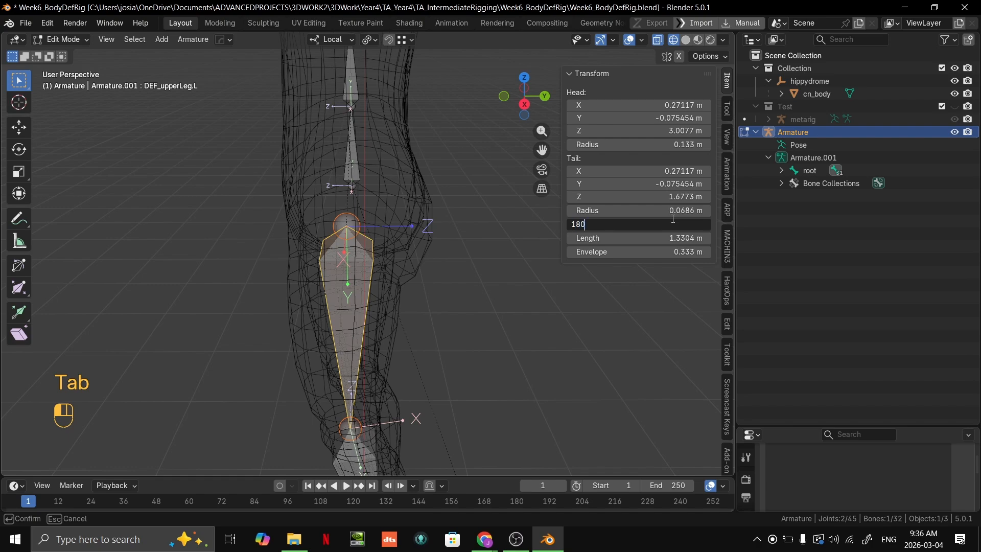
key(grave)
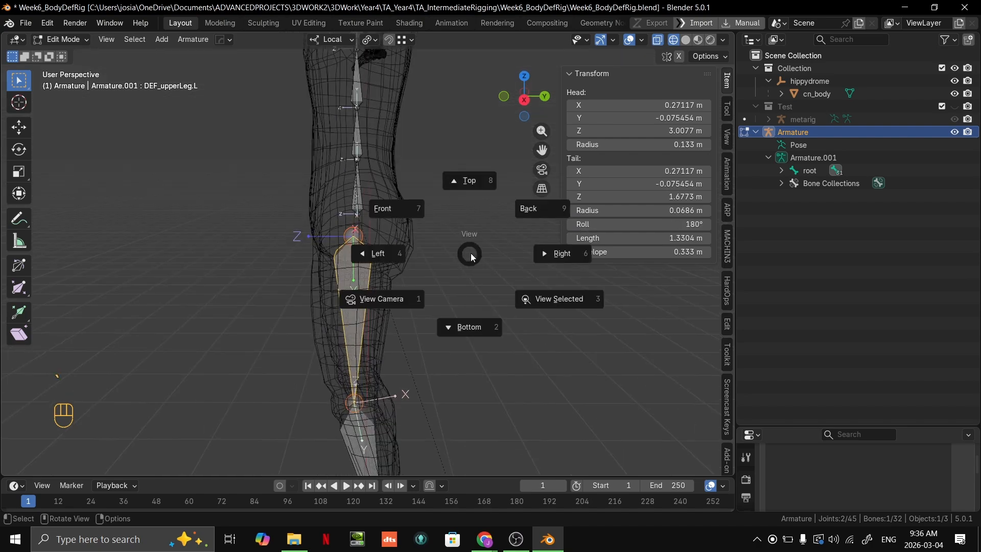
key(Tab)
key(r)
key(x)
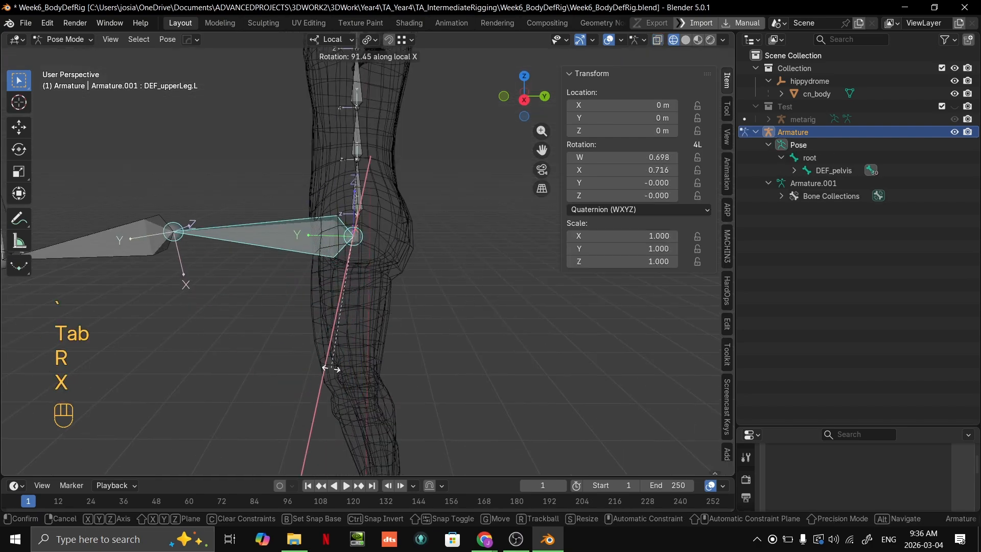
right_click(402, 378)
Check the left upper leg bone's positive local X rotation from the right view and cancel it.
key(grave)
click(548, 308)
key(r)
key(x)
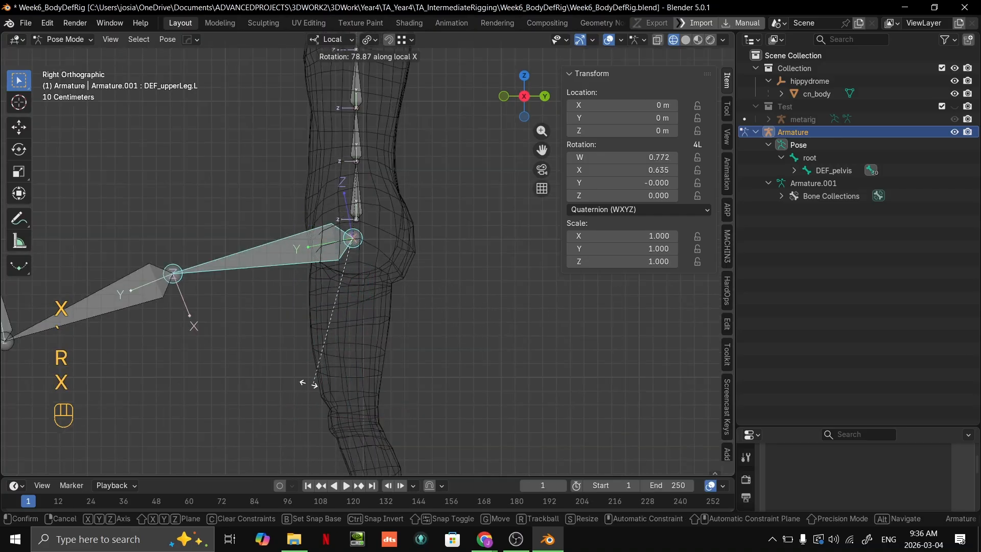
right_click(376, 353)
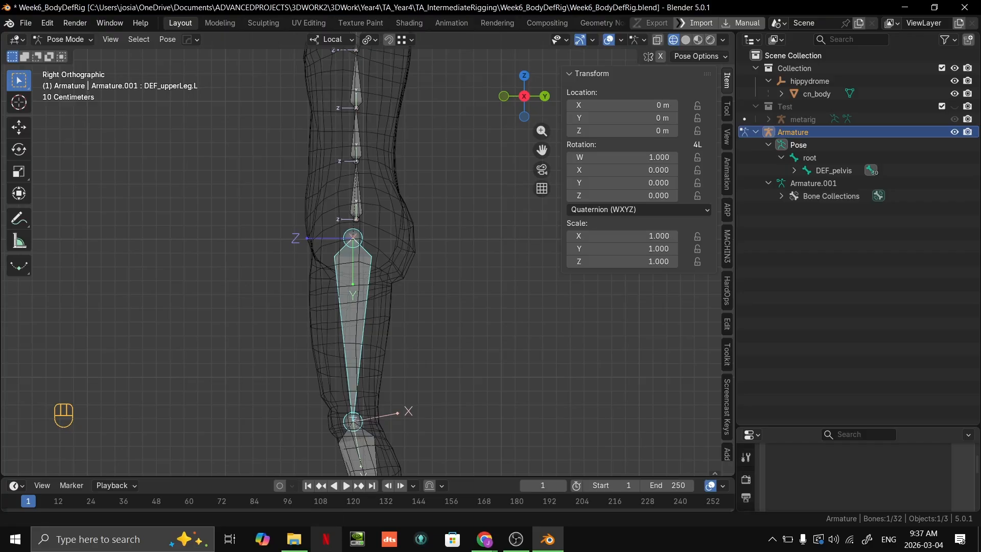
Select the left lower leg bone and set its roll to 0° in Edit Mode, returning to Pose Mode.
shift+scroll(453, 323, down, 5)
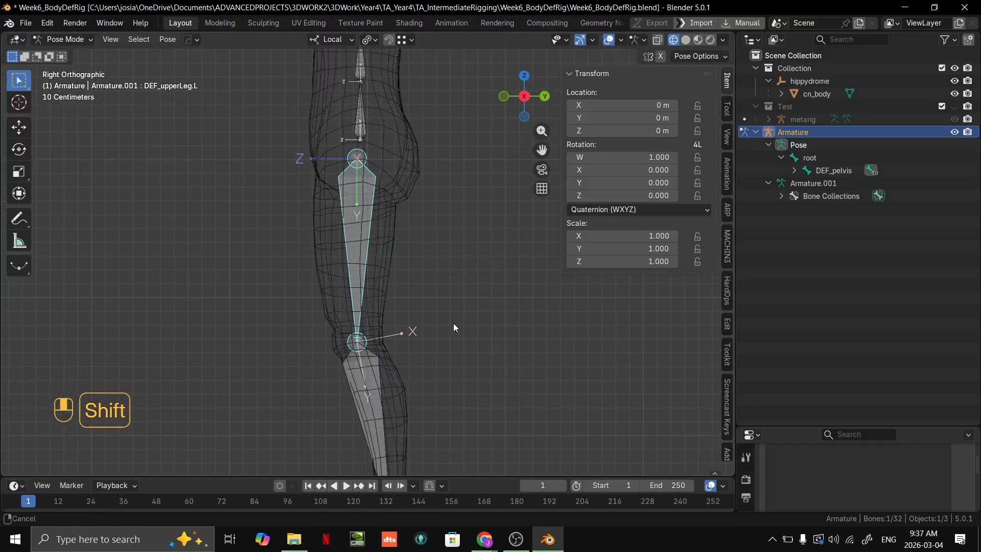
click(376, 354)
middle_drag(377, 356, 404, 393)
shift+middle_drag(419, 366, 488, 237)
middle_drag(473, 238, 394, 286)
middle_drag(394, 286, 450, 296)
key(Tab)
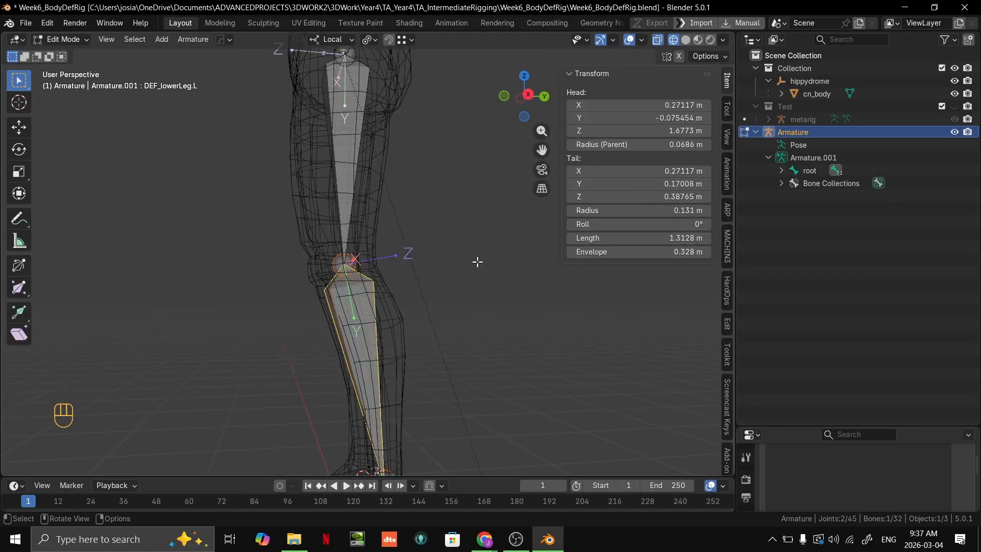
mouse_move(477, 262)
middle_down()
mouse_move(506, 256)
mouse_move(504, 297)
mouse_move(479, 281)
middle_up()
click(686, 224)
scroll(506, 238, down, 3)
key(Tab)
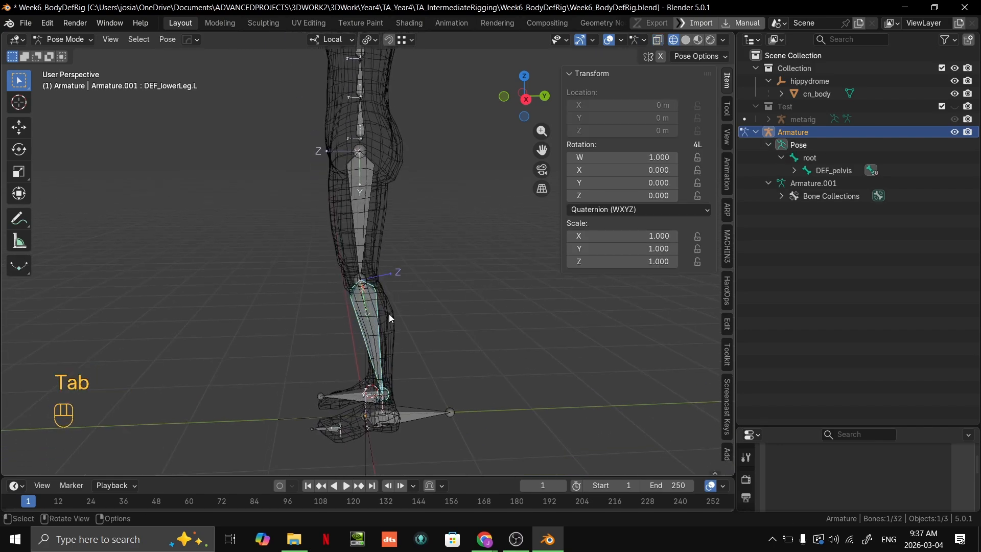
Frame the left knee closely in the right orthographic view.
key(grave)
shift+middle_drag(472, 336, 458, 326)
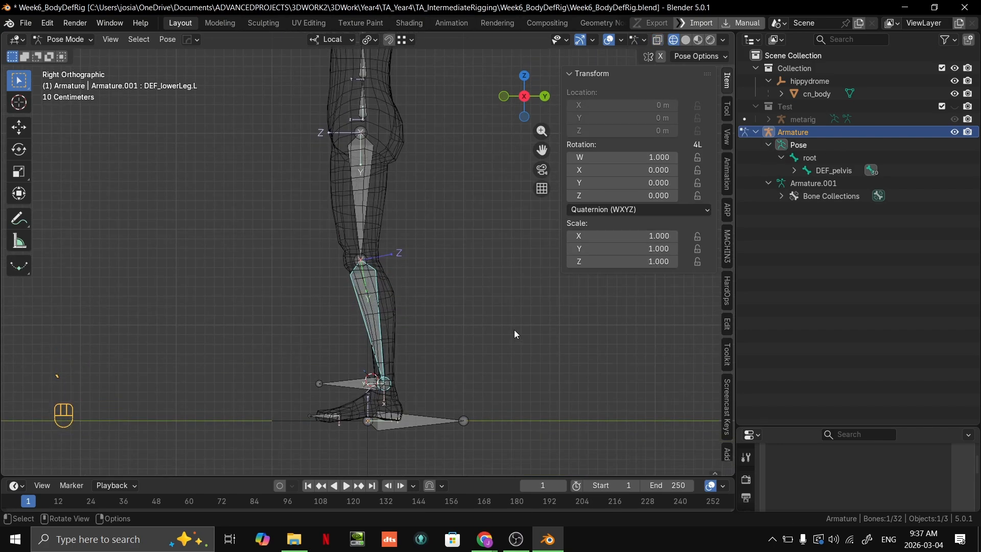
scroll(483, 342, up, 4)
key(t)
right_click(507, 305)
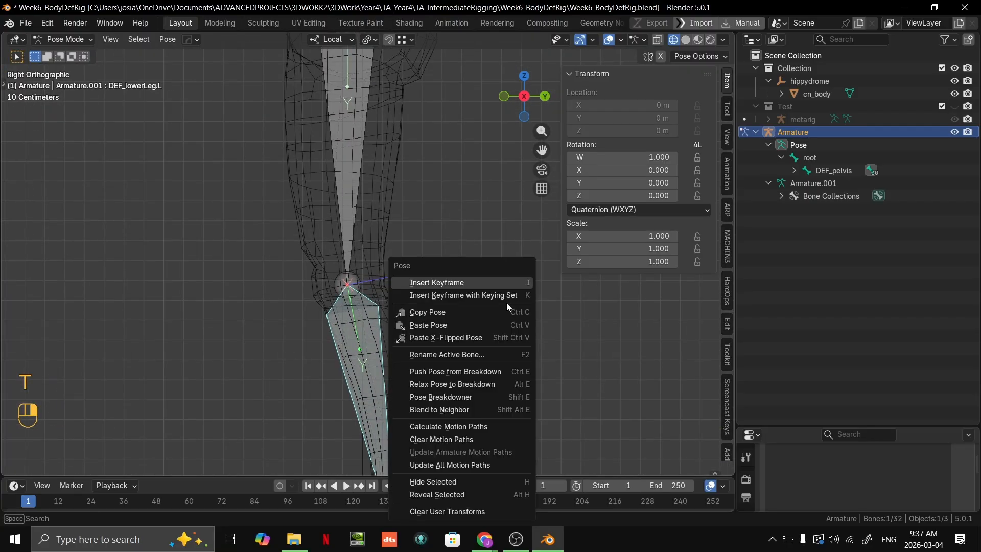
key(t)
key(ctrl+z)
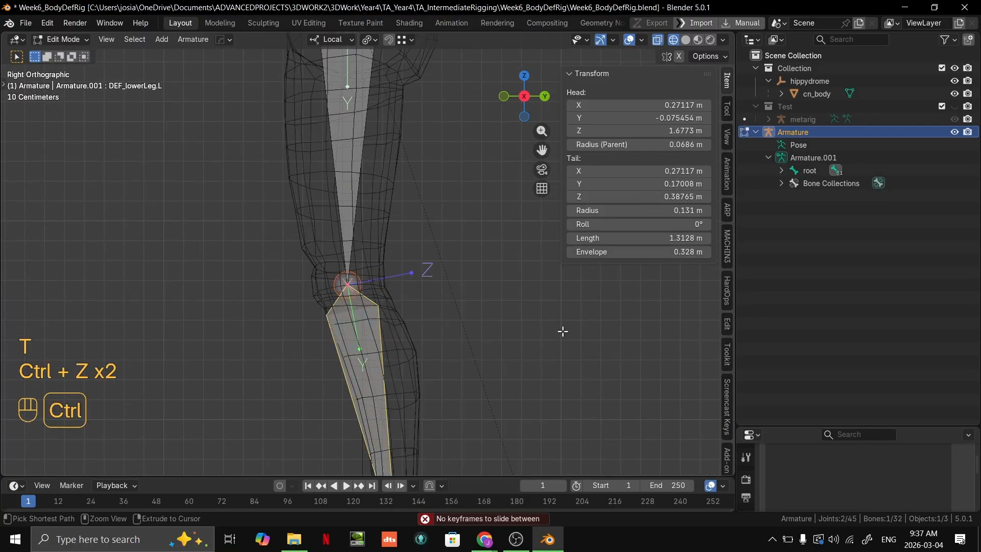
key(ctrl+shift+z)
Test-rotate the left lower leg bone about local X in Pose Mode and cancel the rotation.
key(r)
key(y)
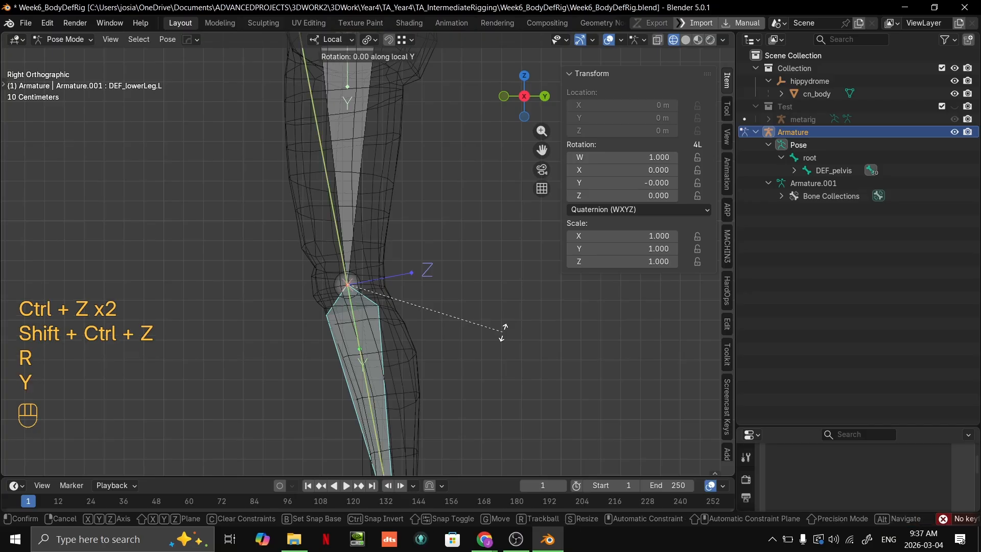
key(x)
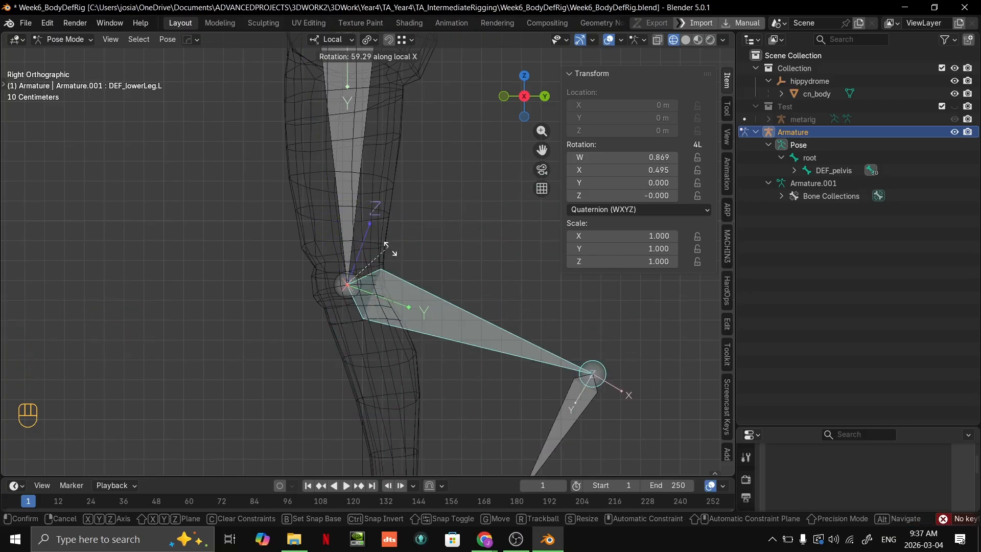
right_click(394, 208)
key(t)
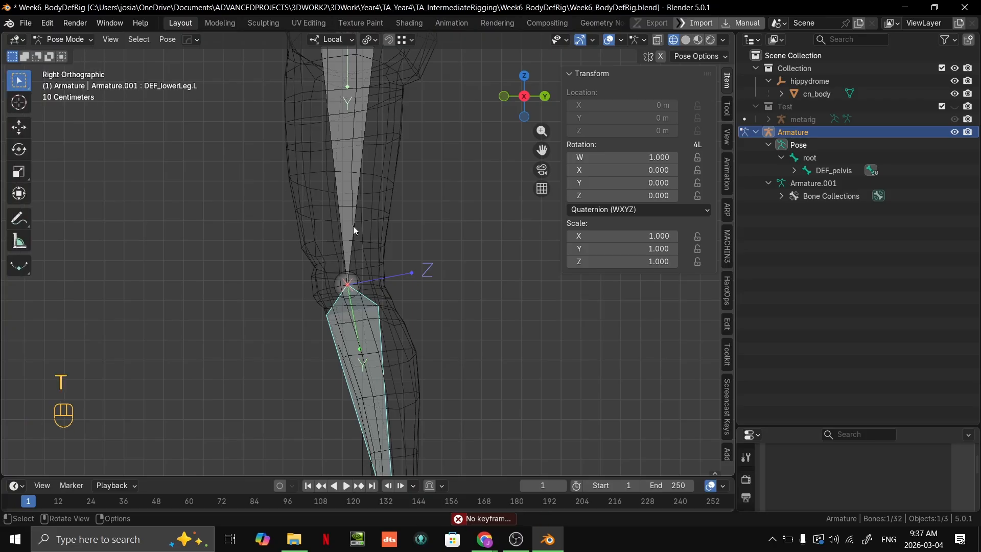
Select the left upper and lower leg bones together and test-rotate both about local X twice, cancelling each rotation.
ctrl+middle_drag(354, 226, 475, 293)
click(360, 214)
shift+click(371, 319)
scroll(371, 319, down, 2)
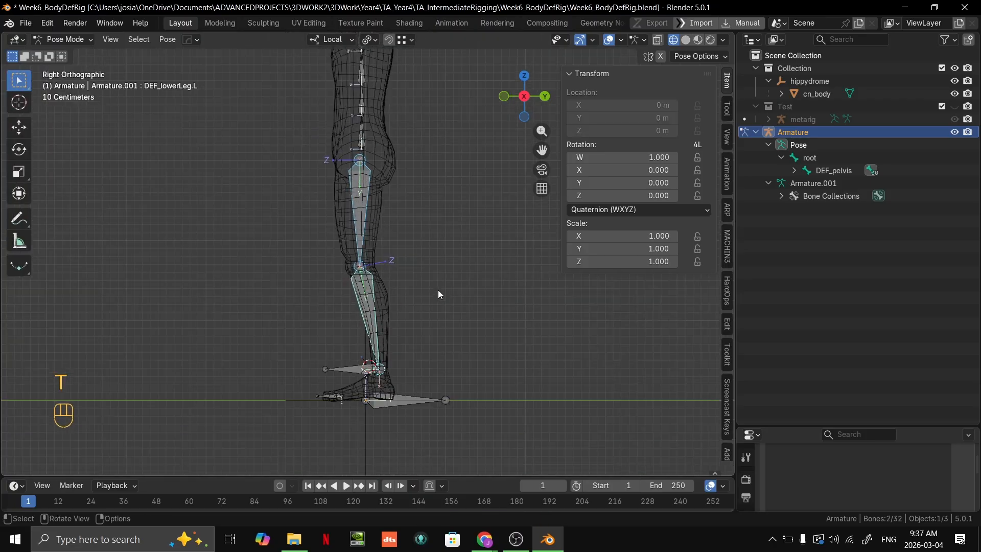
key(r)
key(x)
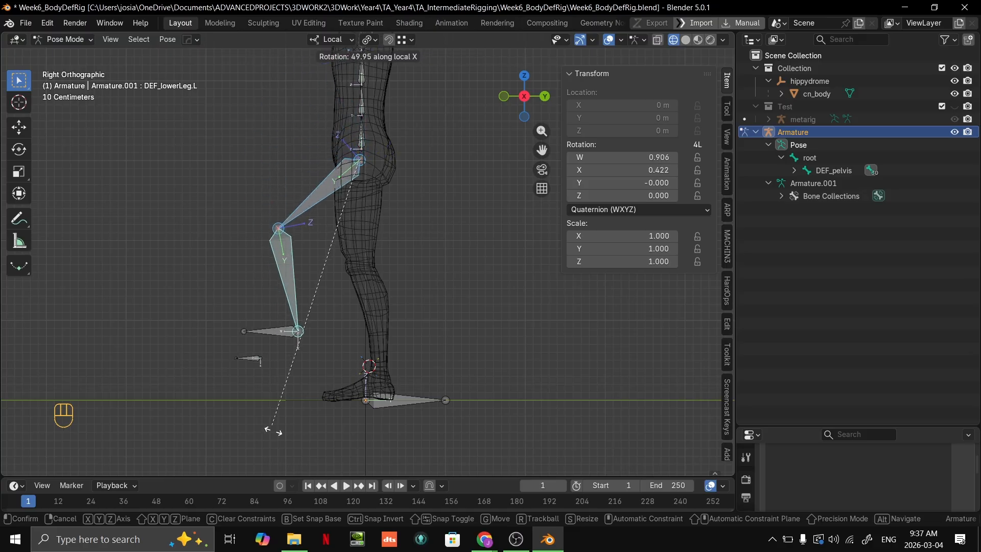
right_click(523, 347)
key(r)
key(x)
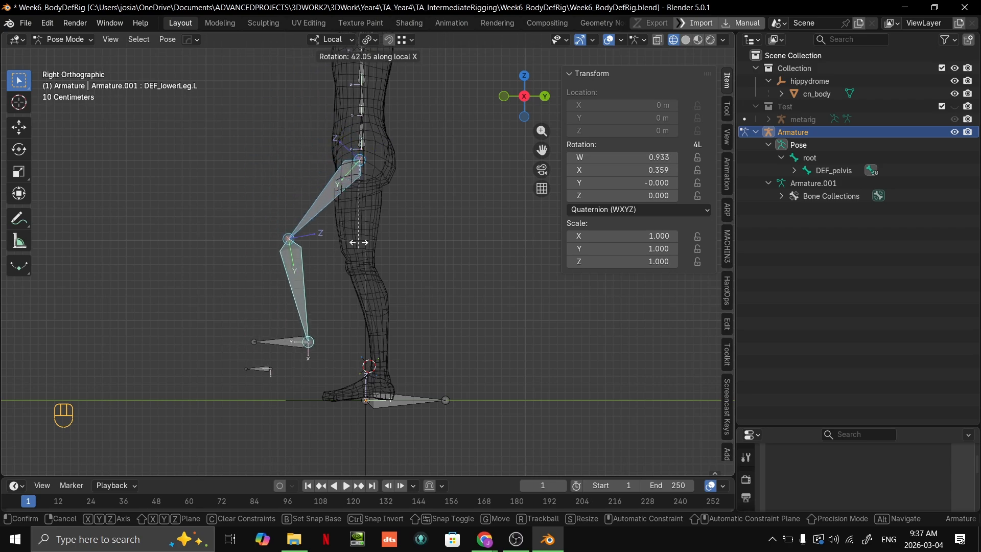
right_click(388, 256)
Select only the left ankle bone and frame the foot in the right orthographic view.
scroll(388, 256, down, 3)
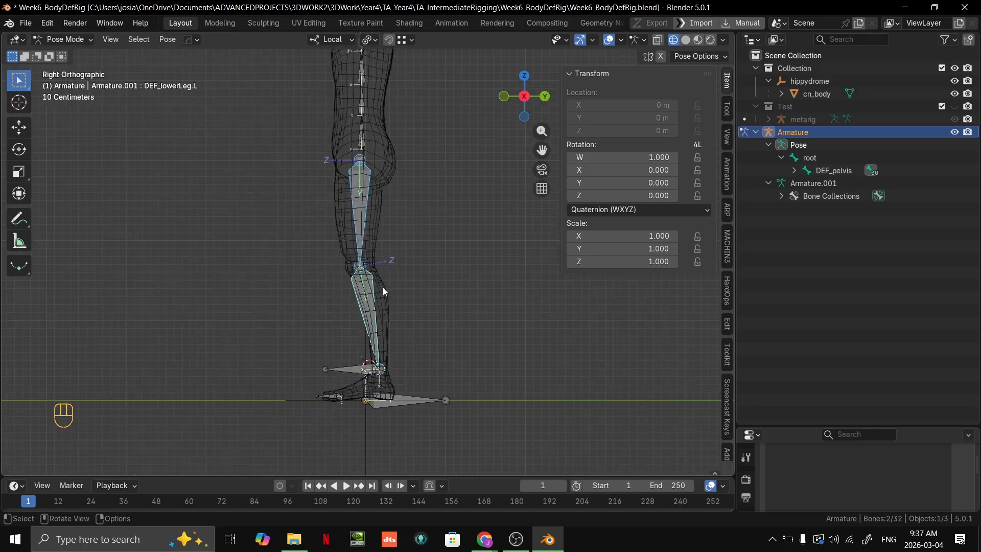
scroll(351, 225, up, 5)
middle_drag(351, 224, 418, 149)
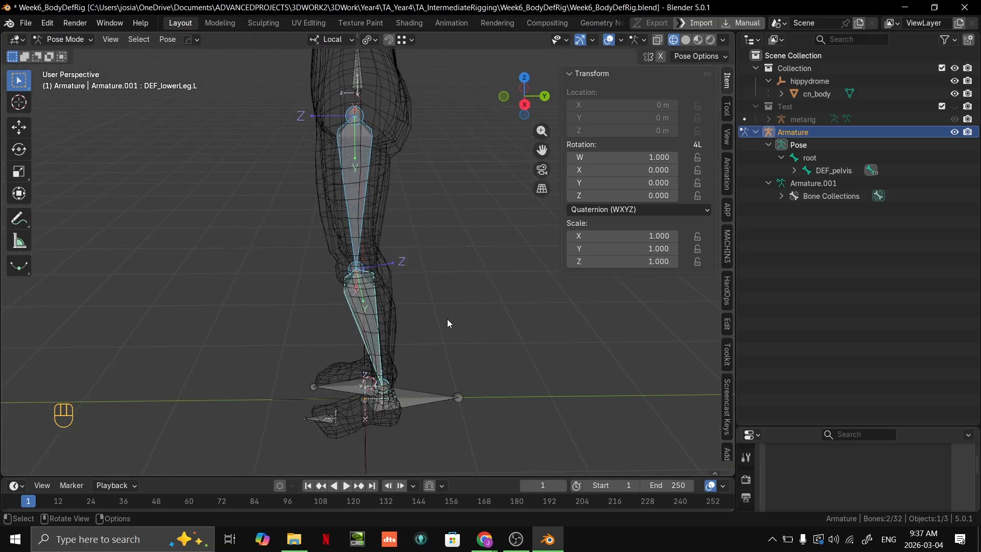
shift+middle_drag(446, 319, 452, 204)
shift+middle_drag(452, 204, 373, 277)
click(373, 277)
key(grave)
click(554, 373)
scroll(508, 300, up, 2)
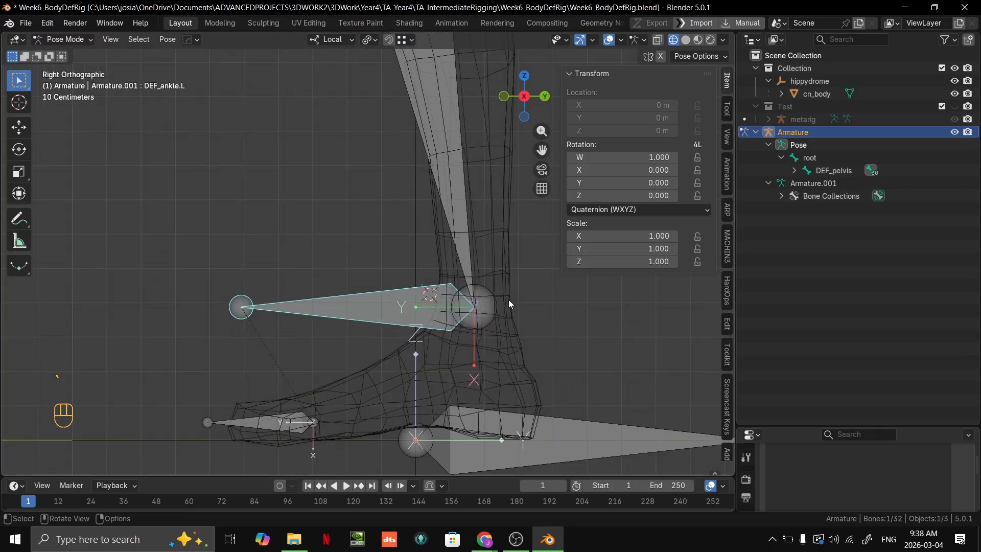
Try rotating the left ankle bone about local X in Pose Mode and cancel it.
mouse_move(508, 300)
middle_down()
mouse_move(482, 326)
mouse_move(463, 321)
mouse_move(492, 309)
middle_up()
key(r)
key(x)
key(Escape)
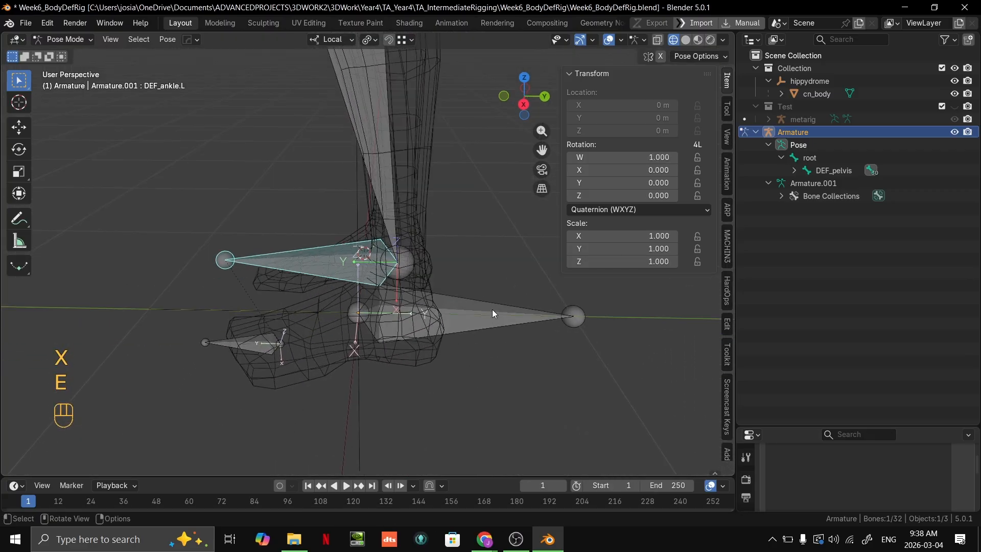
scroll(492, 308, up, 1)
right_click(521, 302)
middle_drag(574, 349, 573, 312)
key(ctrl+z)
key(ctrl+shift+z)
Repeat the local X rotation test on the left ankle bone from an angled view and cancel it.
key(r)
key(y)
key(r)
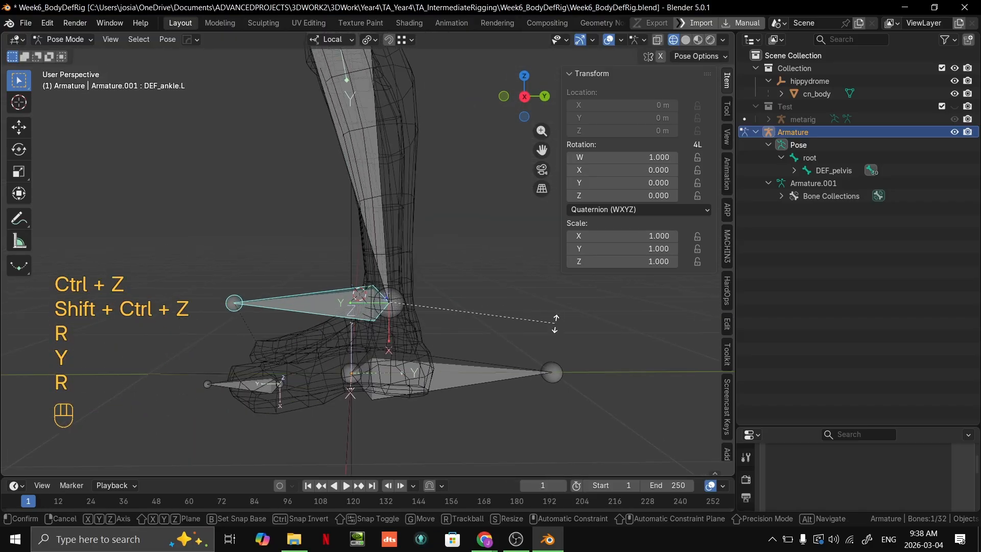
key(x)
right_click(531, 317)
Examine the left ankle bone's axis directions relative to the lower leg and foot from the right side.
scroll(519, 288, down, 1)
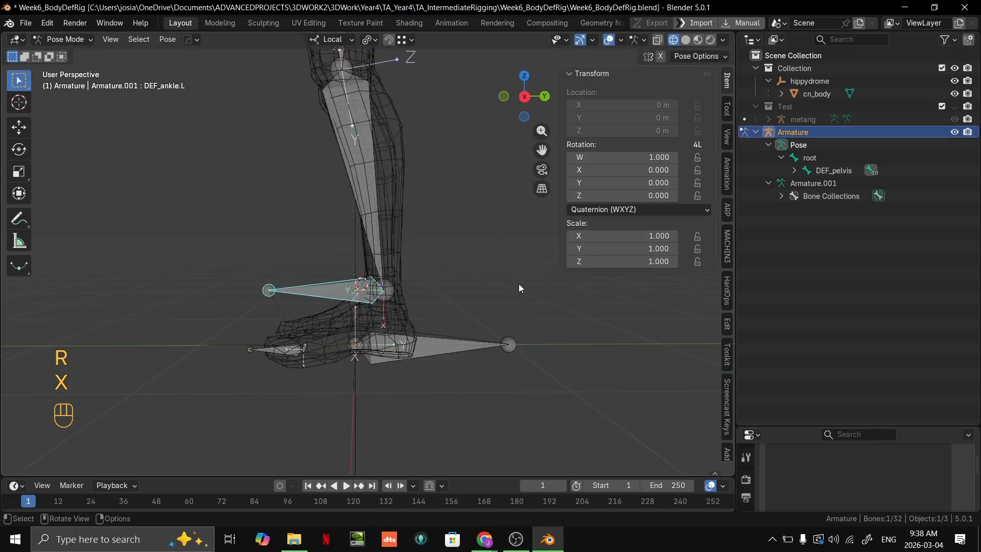
scroll(519, 285, down, 1)
shift+middle_drag(519, 284, 549, 305)
key(grave)
scroll(553, 312, up, 3)
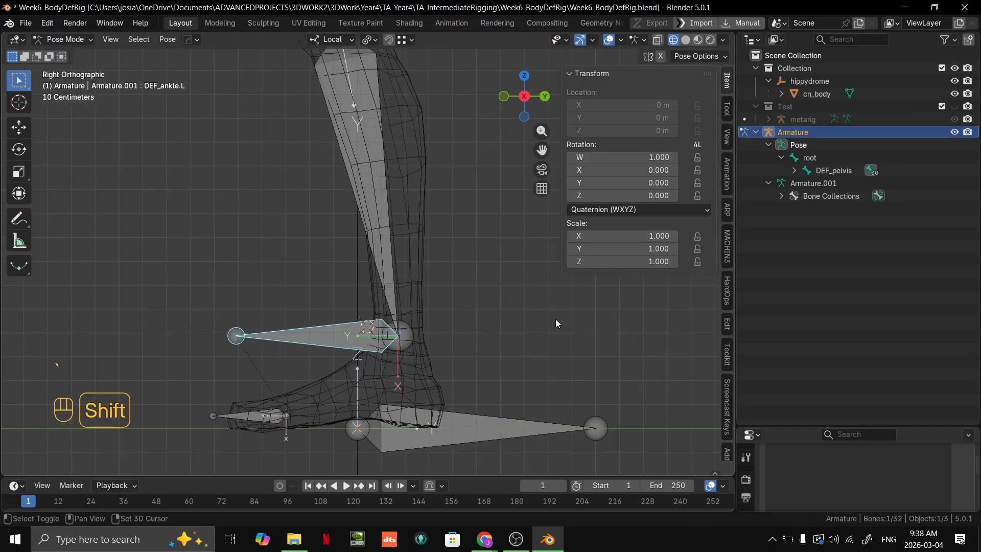
scroll(506, 376, up, 2)
shift+middle_drag(517, 332, 496, 262)
key(grave)
scroll(493, 291, down, 2)
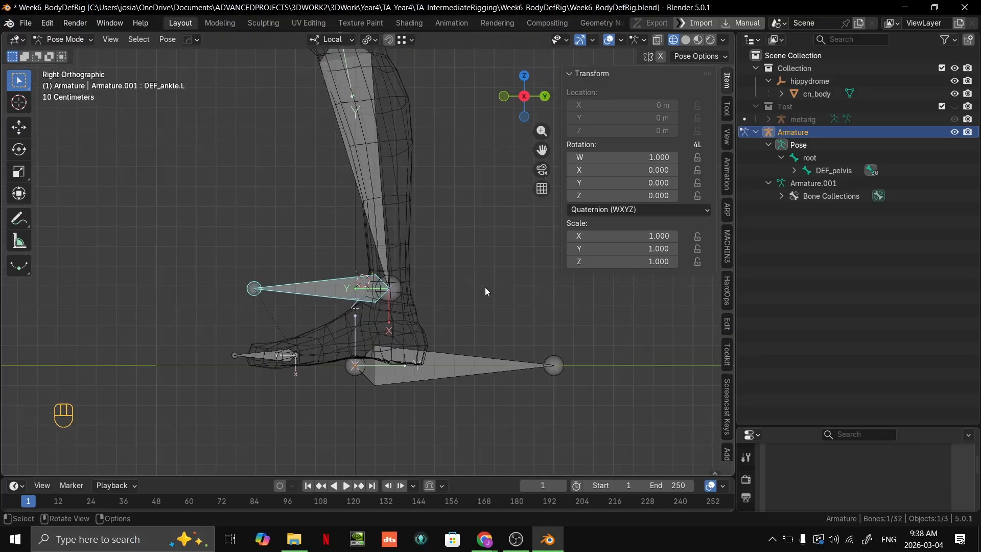
Try a free rotation of the left ankle bone in Pose Mode, cancel it and check the bone from the front.
key(r)
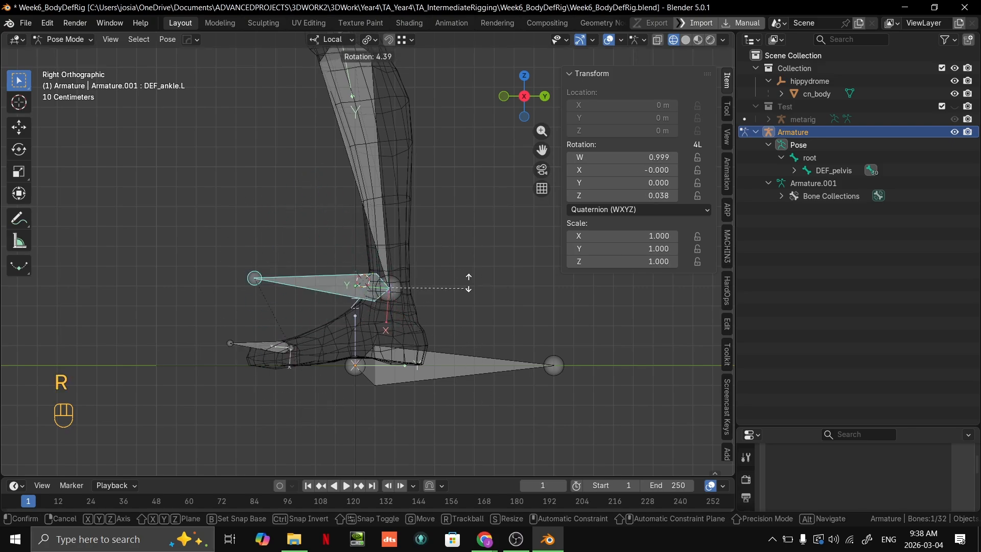
right_click(462, 275)
middle_drag(462, 275, 478, 318)
middle_drag(479, 318, 583, 333)
key(grave)
click(387, 196)
Set the left ankle bone's roll to 0° in Edit Mode, checking its axes from the front and right side.
key(Tab)
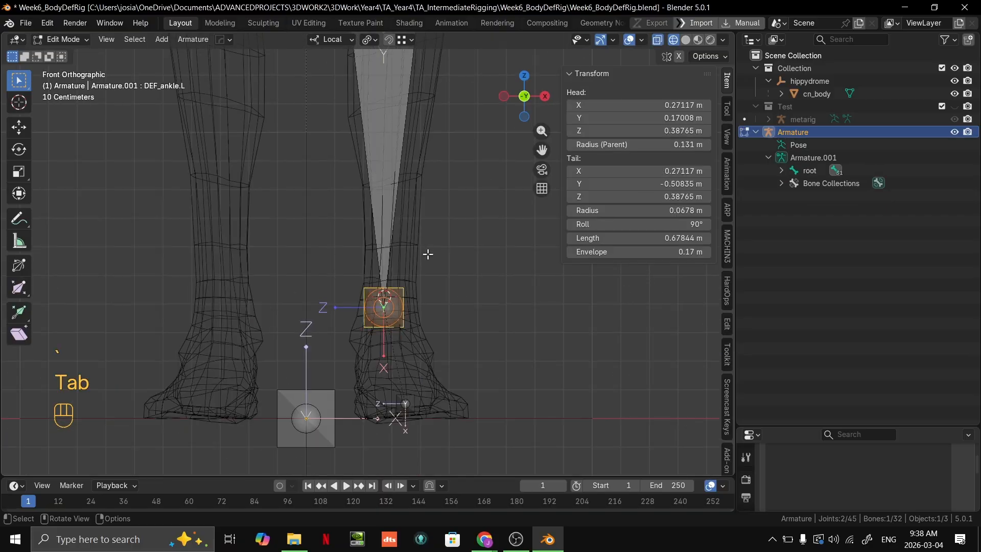
middle_drag(427, 254, 373, 254)
key(grave)
click(477, 262)
middle_drag(478, 262, 459, 272)
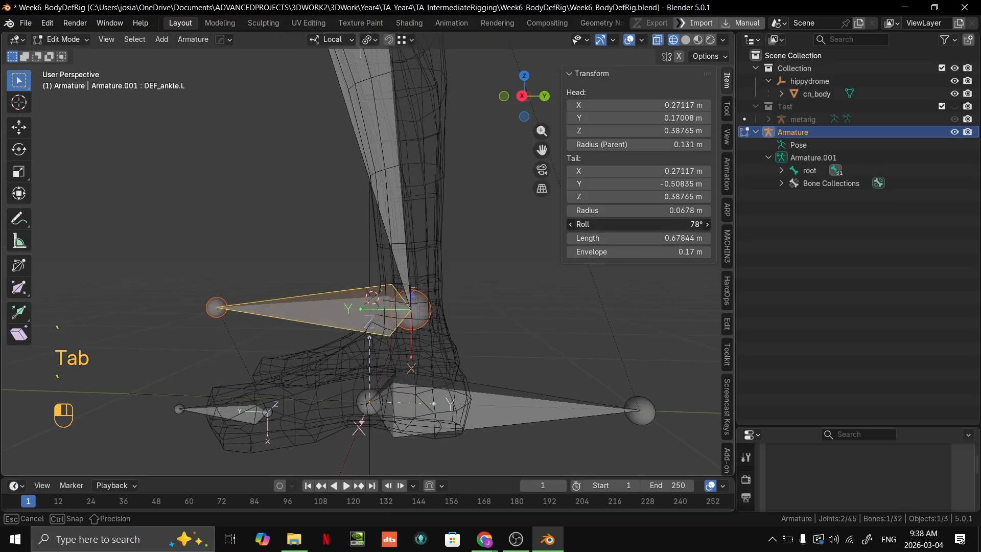
drag(639, 224, 603, 224)
click(386, 169)
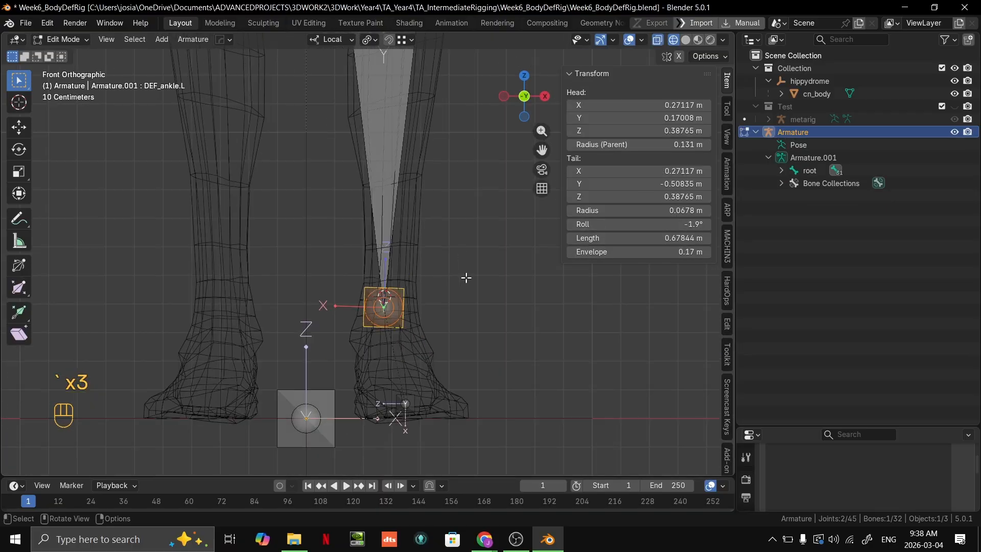
key(grave)
click(596, 271)
click(675, 229)
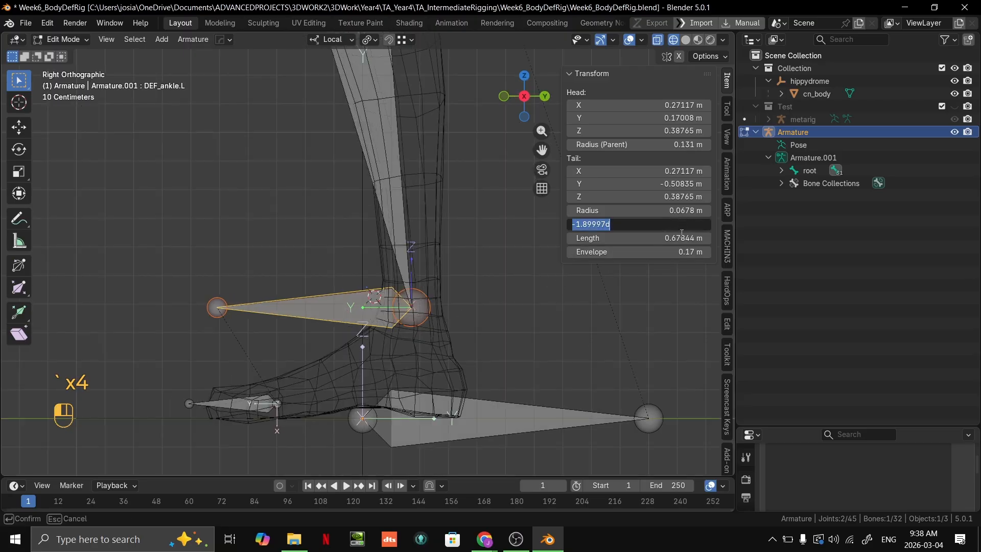
shift+scroll(501, 357, up, 3)
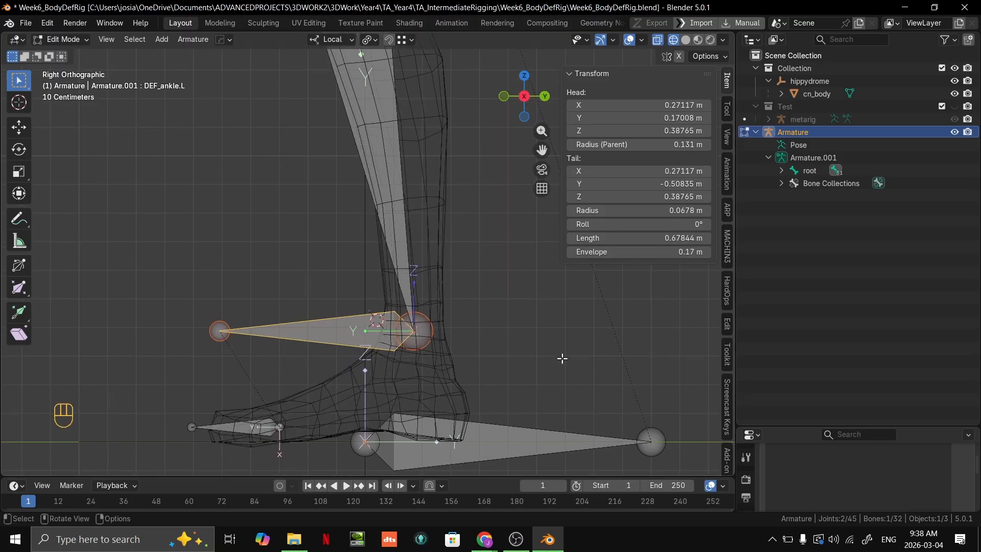
Test the left ankle bone's rotation about local X in Pose Mode and cancel it.
key(Tab)
key(r)
key(y)
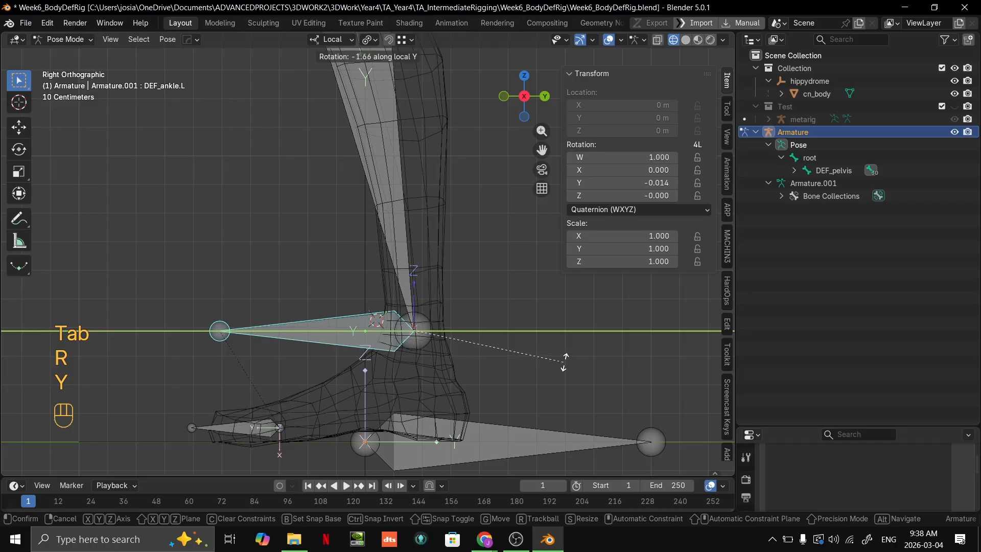
key(x)
right_click(555, 376)
key(r)
key(x)
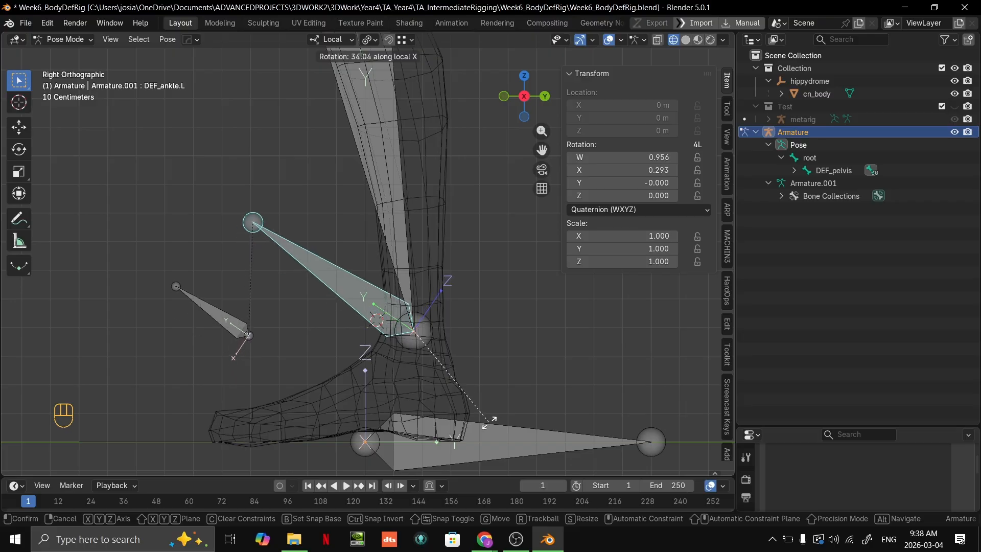
right_click(529, 401)
middle_drag(529, 401, 515, 359)
shift+middle_drag(515, 359, 537, 258)
middle_drag(522, 339, 539, 340)
Select the left toe bone and set its roll to 180° in Edit Mode, checking its axes from the front.
key(grave)
click(593, 359)
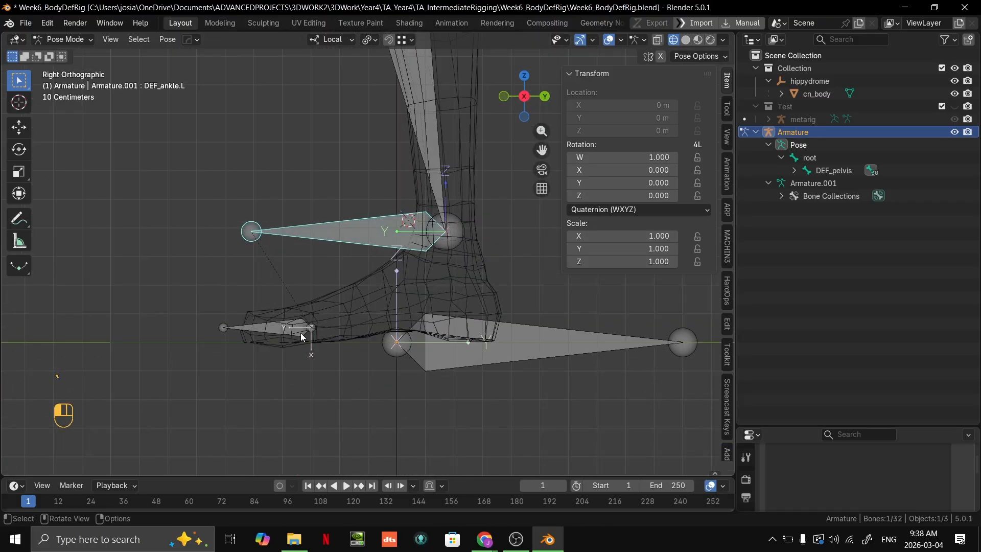
click(302, 336)
key(Tab)
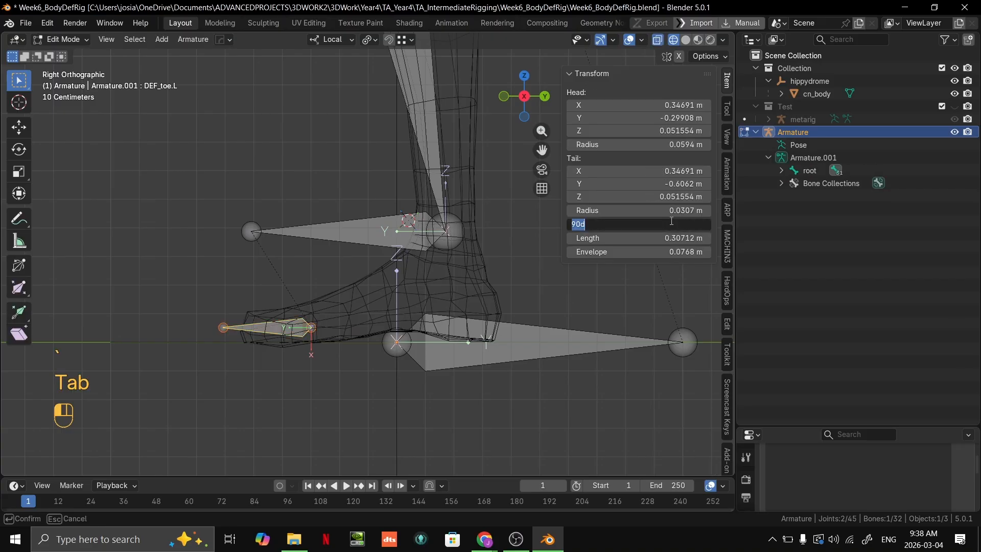
key(grave)
key(grave)
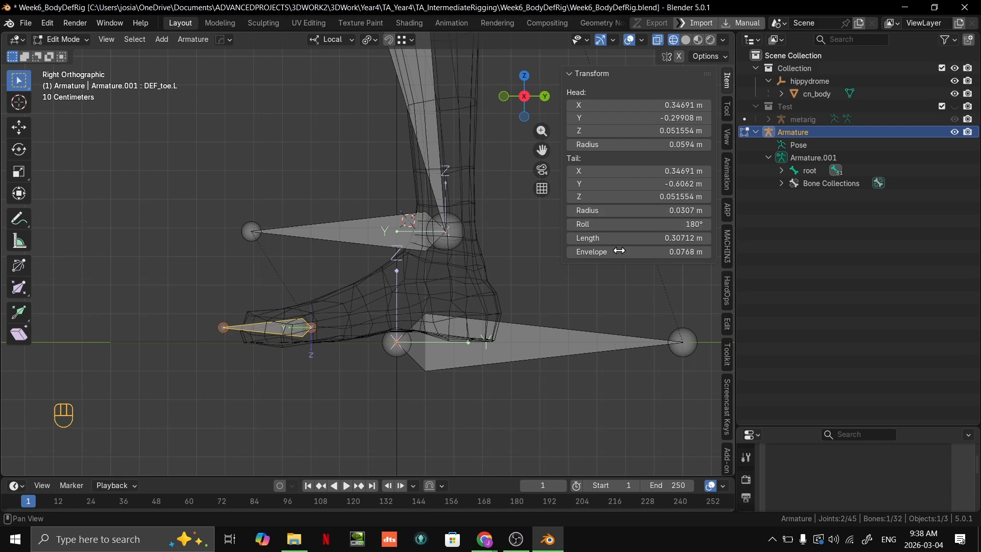
middle_drag(425, 355, 381, 348)
key(grave)
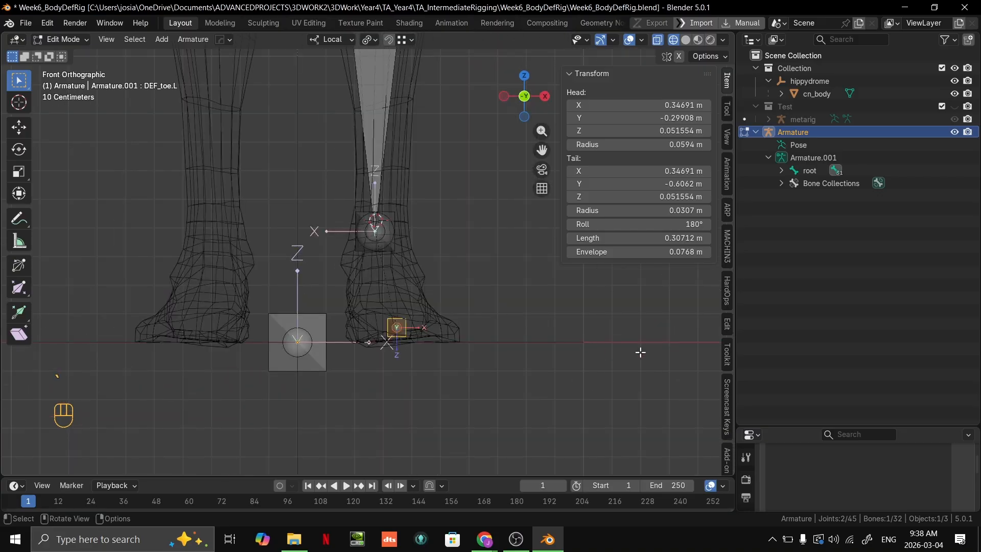
Test the left toe bone's rotation about local X in Pose Mode from the right side and cancel it.
key(Tab)
key(grave)
key(Tab)
key(grave)
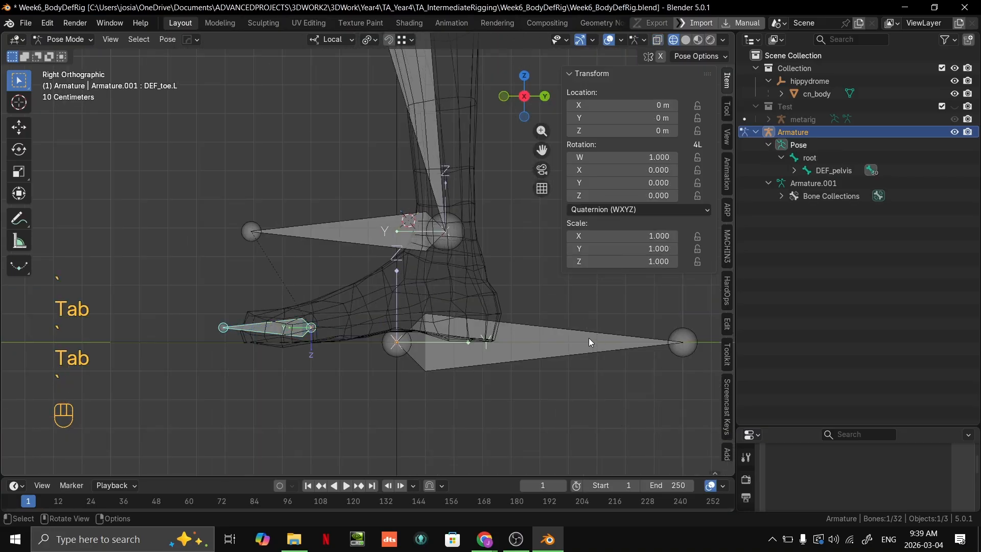
key(r)
key(x)
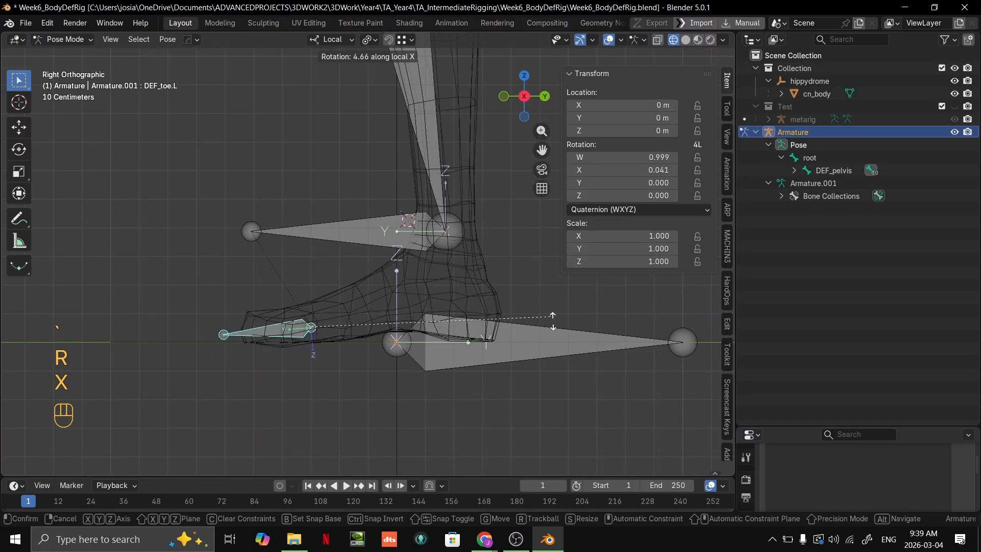
key(r)
key(x)
key(Escape)
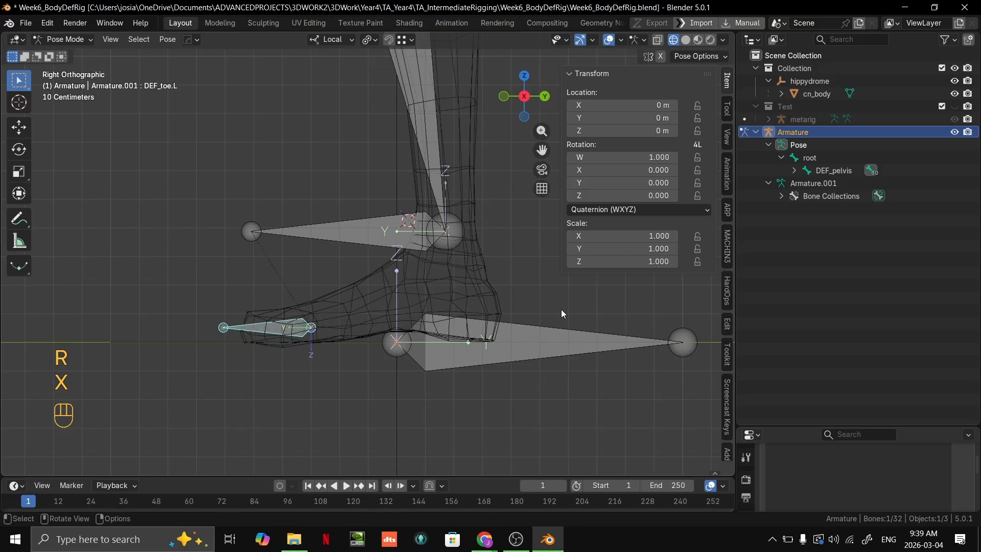
Select every bone except the root, test rotating them together about local X, and cancel the rotation.
middle_drag(562, 309, 438, 324)
scroll(445, 348, down, 3)
shift+scroll(452, 367, up, 3)
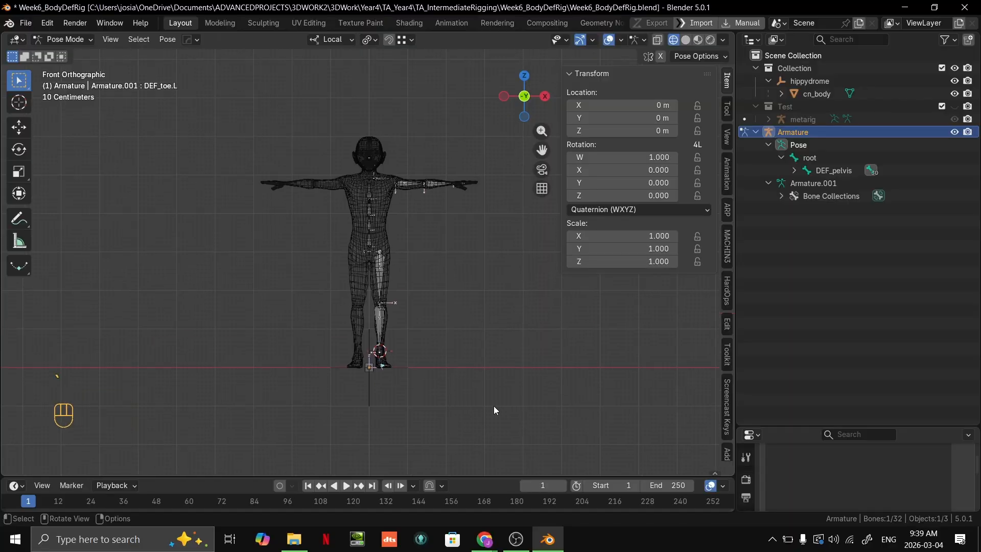
drag(494, 402, 369, 86)
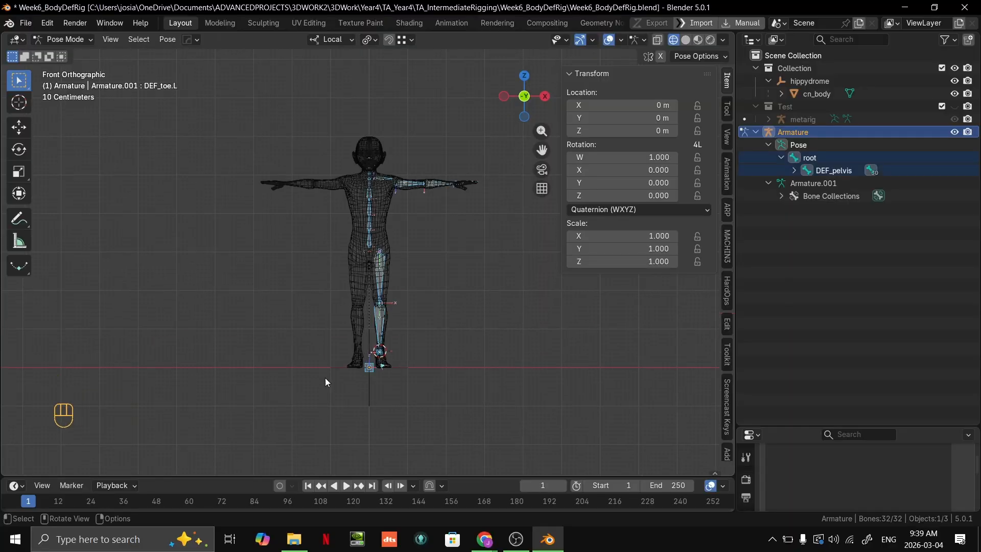
middle_drag(406, 354, 484, 328)
key(r)
key(x)
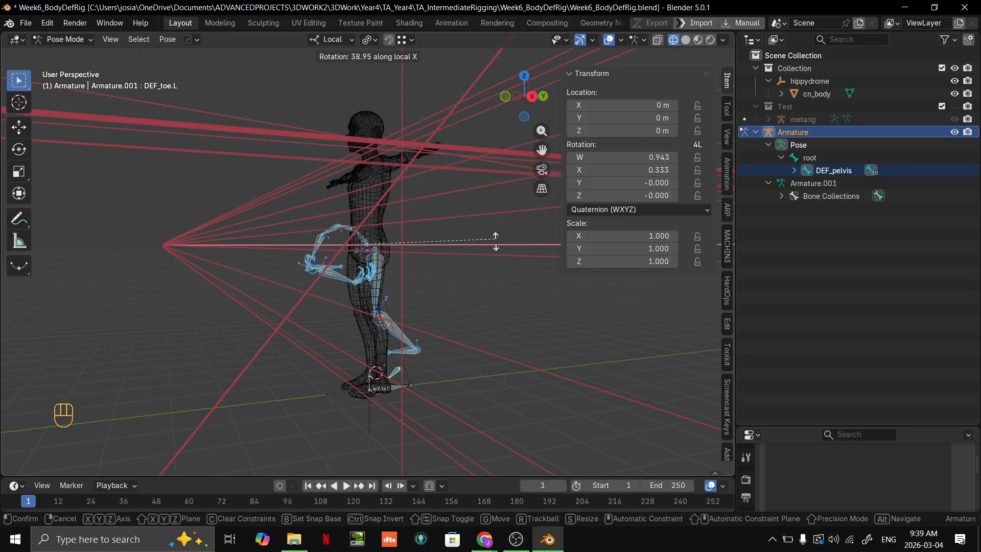
right_click(480, 220)
middle_drag(479, 220, 474, 404)
key(grave)
scroll(474, 267, up, 2)
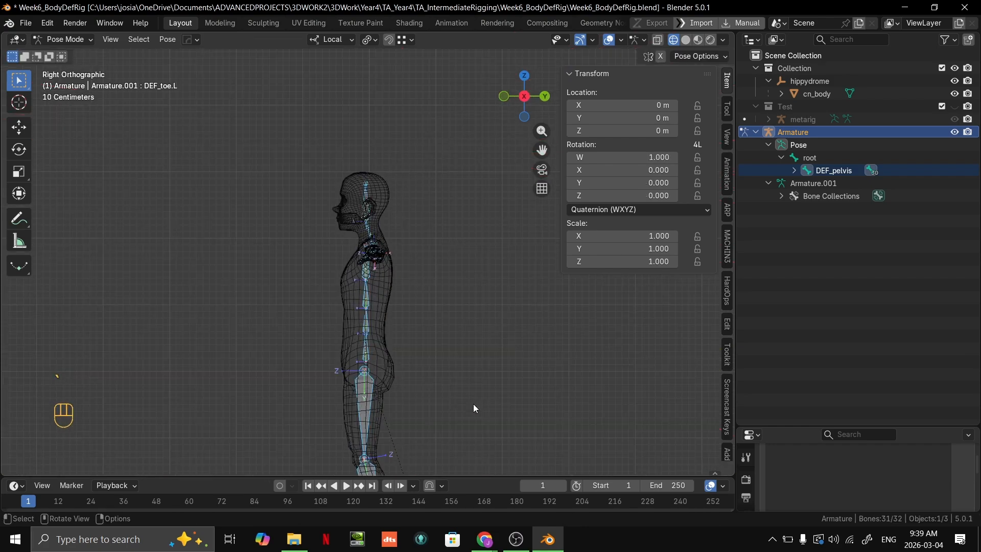
shift+middle_drag(474, 299, 474, 247)
Review the bone axes in Edit Mode, return to Pose Mode with no bones selected, and save the file.
key(Tab)
middle_drag(429, 305, 524, 298)
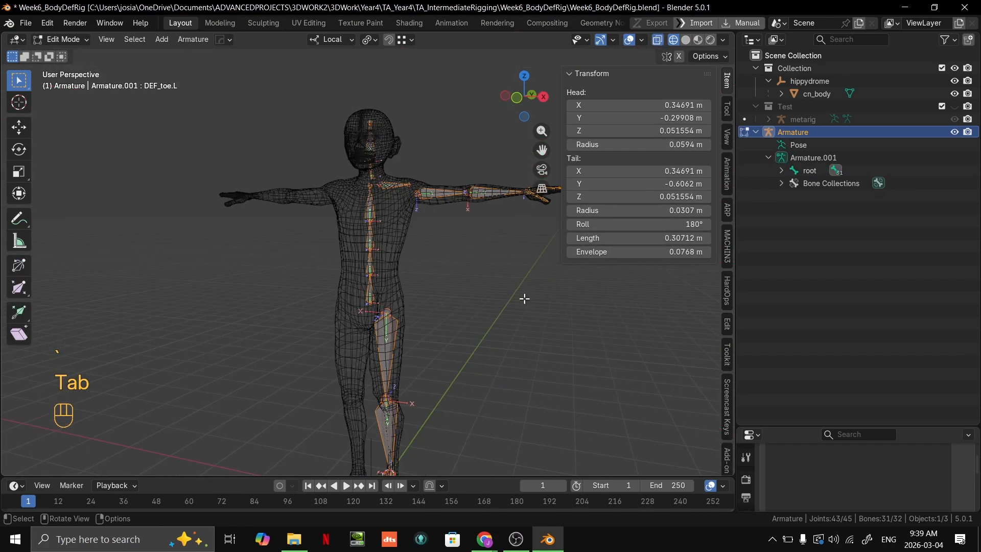
key(Tab)
scroll(535, 319, down, 2)
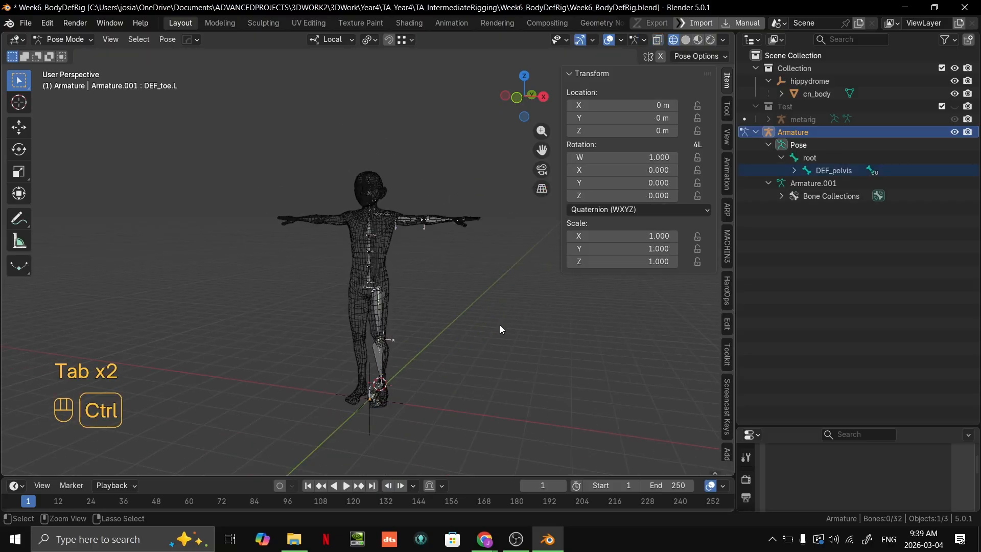
key(ctrl+s)
scroll(495, 322, up, 2)
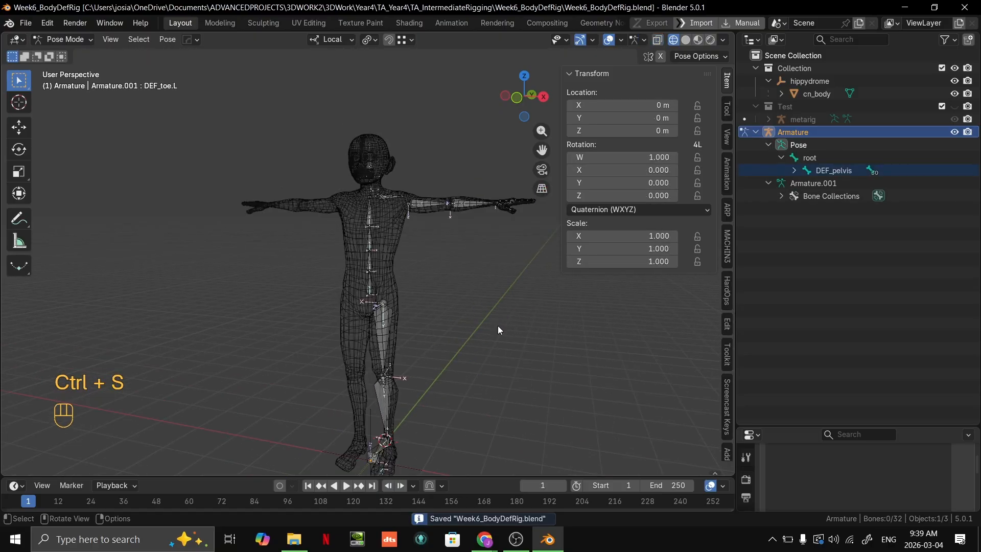
Switch to the Tutorial 6 slides in Chrome and advance from Bone Orientation to the Intermediate Skeleton section.
key(alt+Tab)
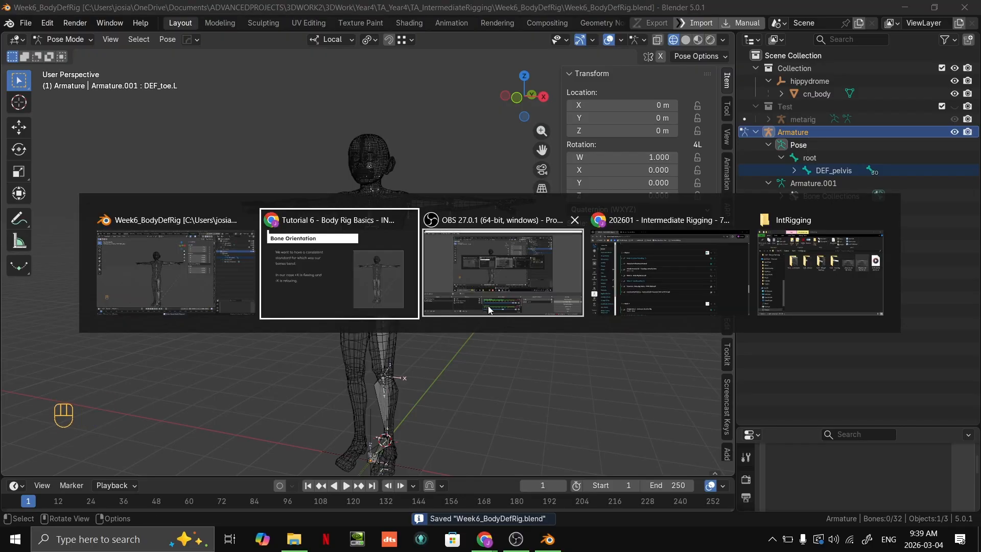
click(410, 300)
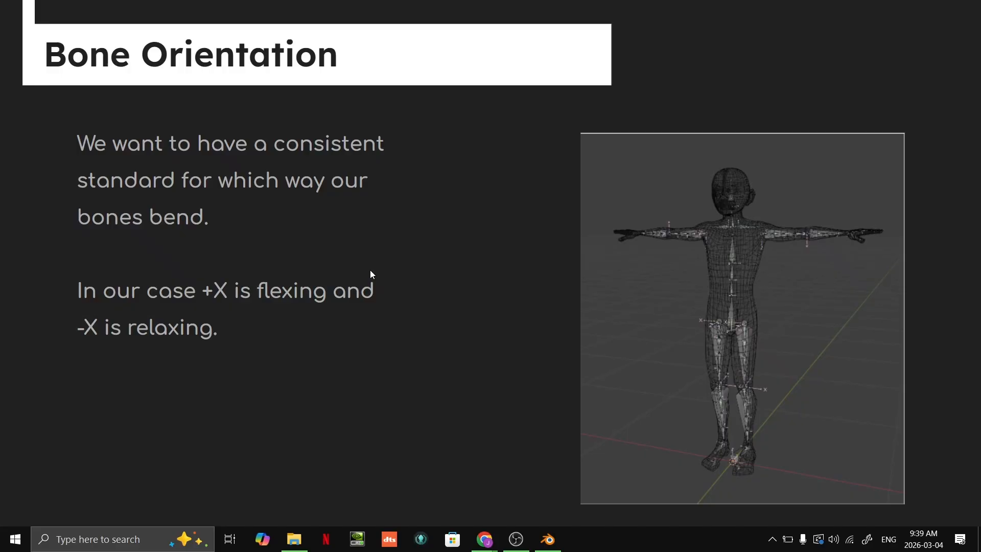
click(711, 271)
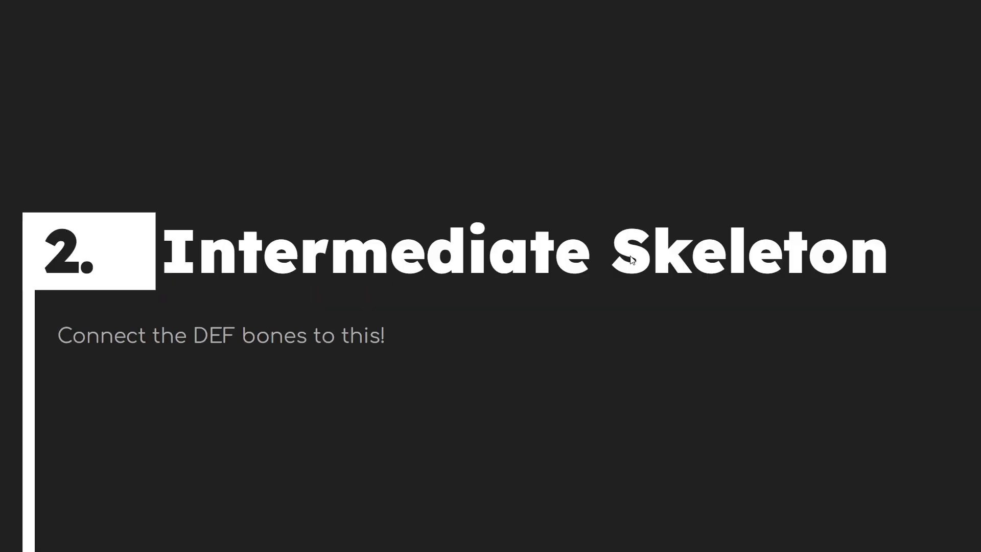
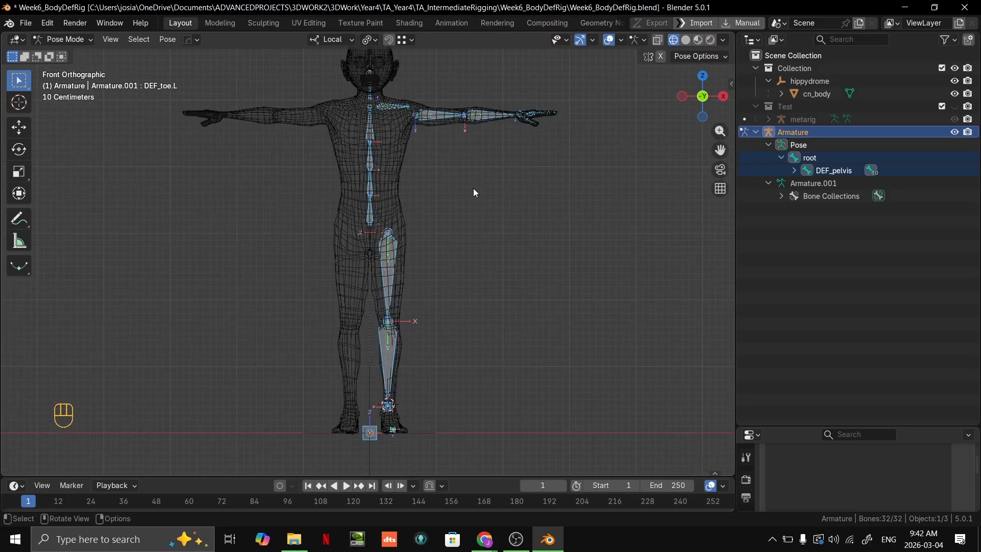
scroll(468, 212, up, 1)
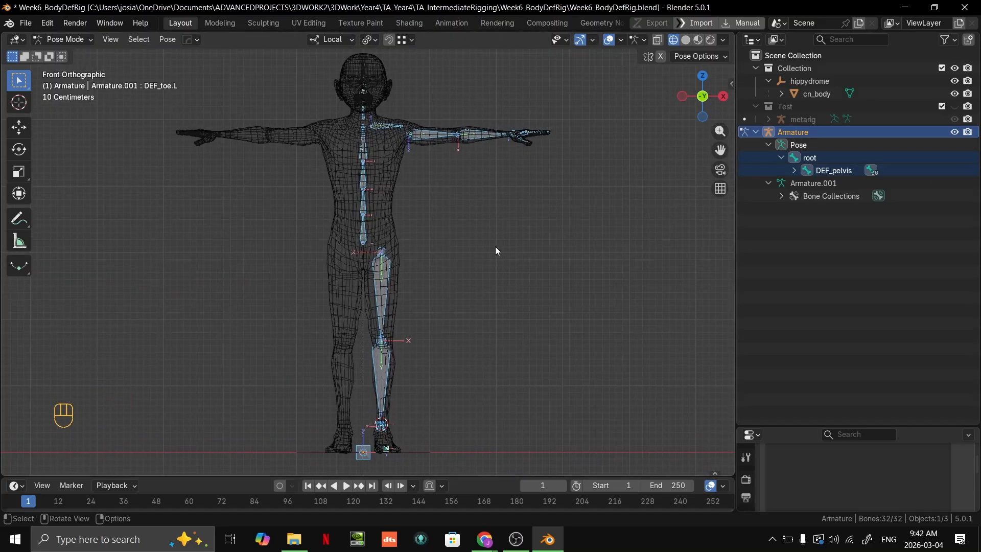
Switch the armature to Edit Mode and select every bone except the root.
shift+middle_drag(495, 246, 459, 270)
scroll(502, 190, up, 1)
shift+middle_drag(446, 218, 468, 159)
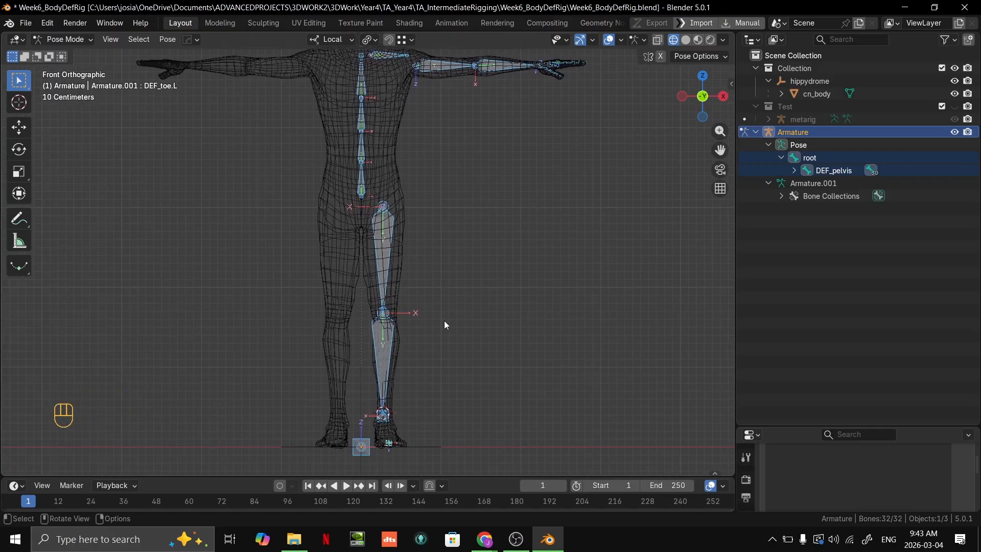
scroll(445, 321, down, 1)
middle_drag(386, 392, 375, 404)
scroll(473, 240, down, 4)
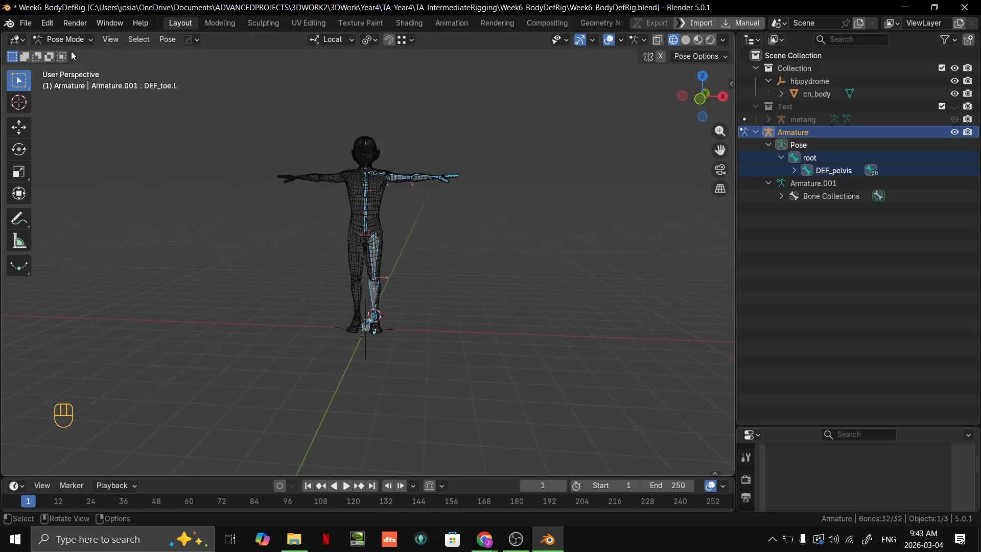
click(59, 39)
click(51, 66)
drag(516, 379, 335, 106)
Add a new bone collection named DEF in the armature's properties and assign the selected bones to it.
scroll(390, 400, up, 6)
ctrl+drag(348, 427, 376, 471)
scroll(425, 315, down, 3)
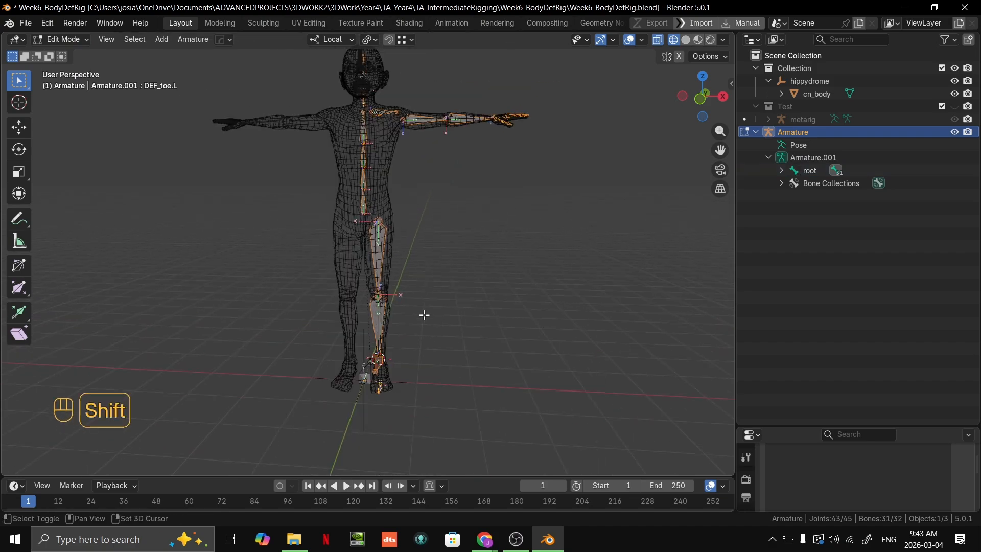
shift+middle_drag(424, 316, 424, 357)
middle_drag(424, 357, 386, 409)
scroll(475, 337, up, 1)
middle_drag(442, 381, 473, 355)
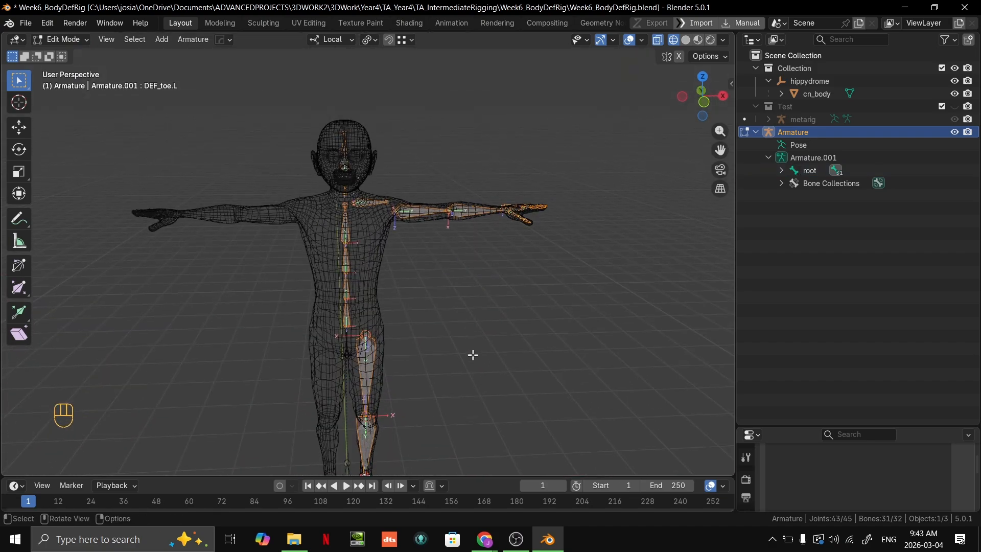
drag(778, 428, 779, 185)
scroll(800, 297, up, 5)
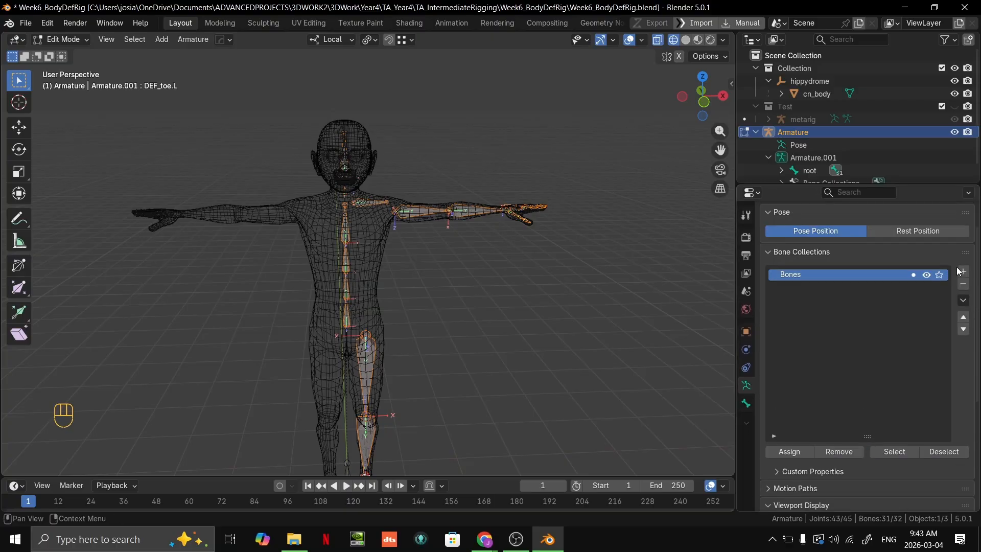
click(964, 272)
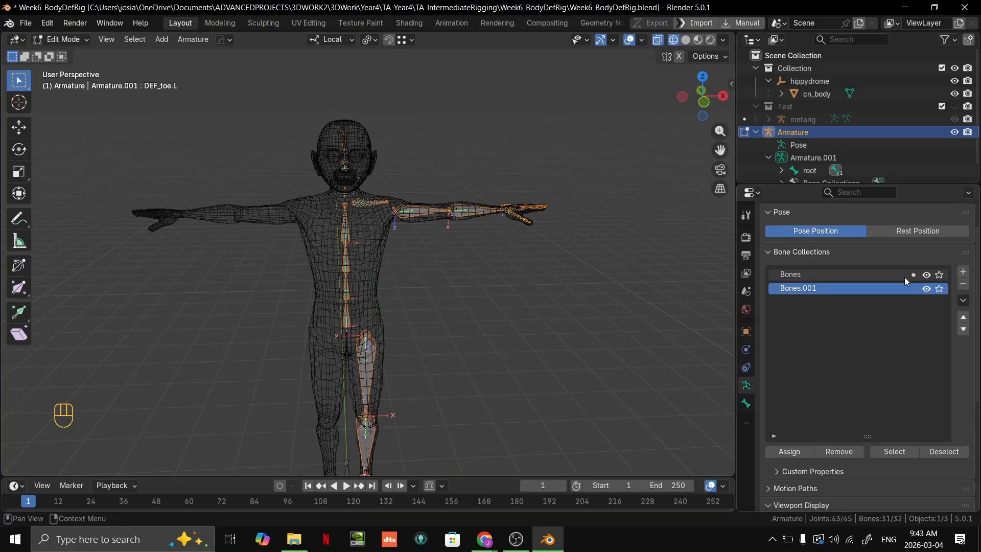
double_click(803, 288)
text(DEF)
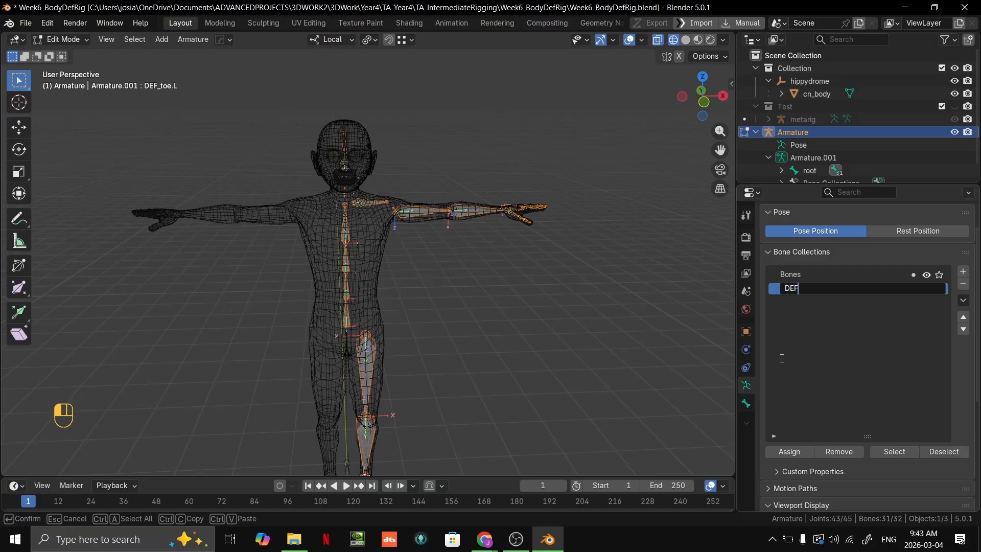
click(778, 360)
click(802, 452)
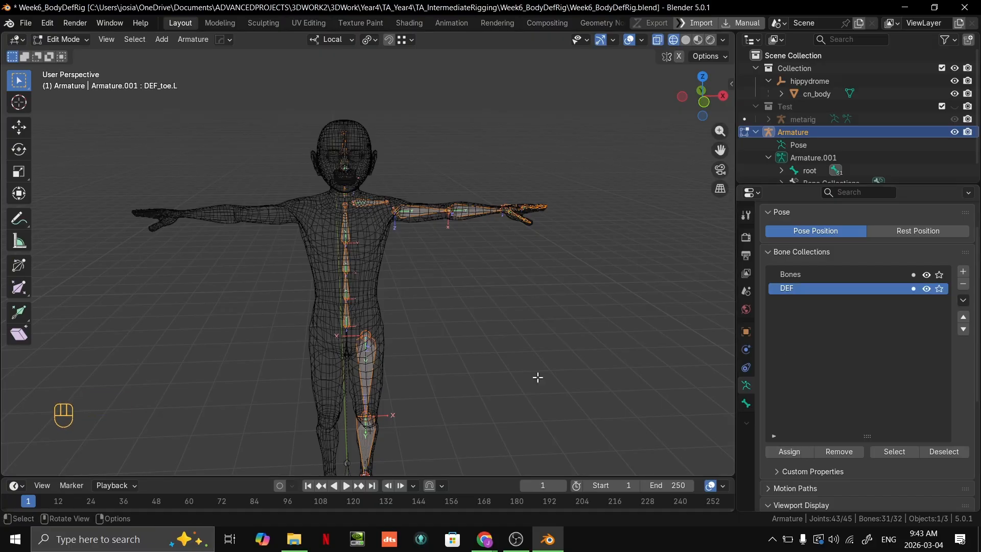
Try moving the selected bones away from the body, cancel the move, and toggle the bone collections' visibility off and on.
shift+middle_drag(416, 376, 466, 245)
scroll(445, 214, down, 2)
middle_drag(462, 244, 456, 327)
key(g)
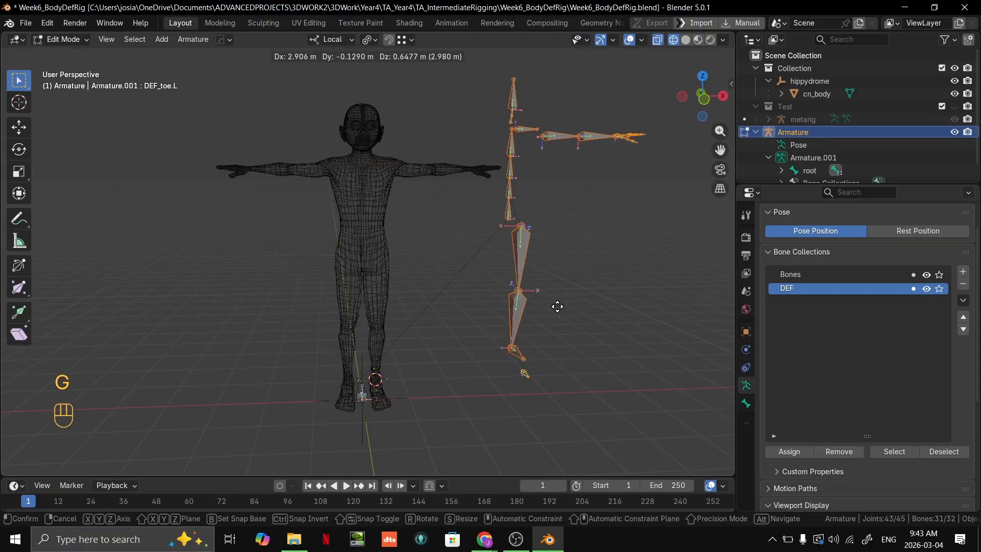
right_click(635, 285)
ctrl+click(926, 289)
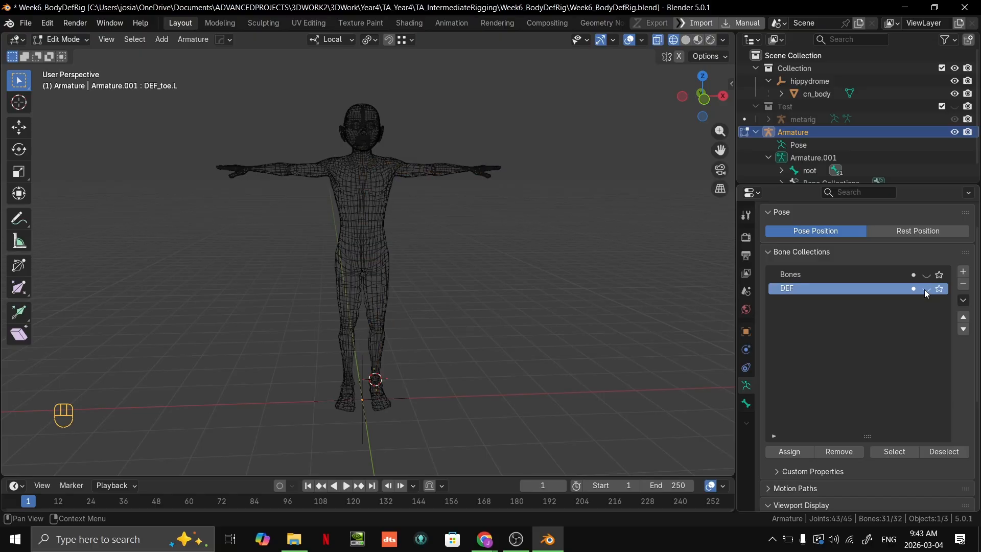
ctrl+click(926, 289)
Rename the Bones collection to root, clear all bones from it, and assign only the root bone.
double_click(800, 275)
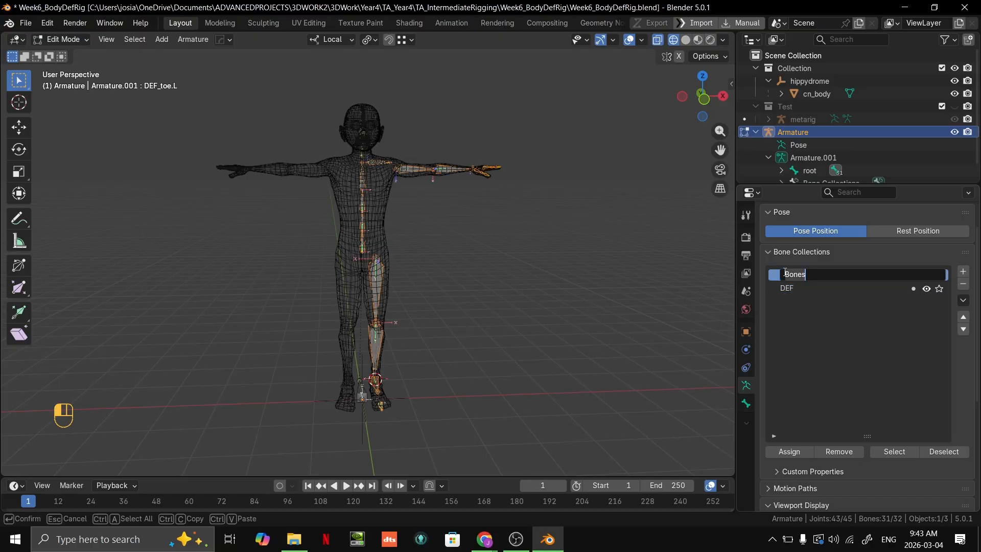
text(root)
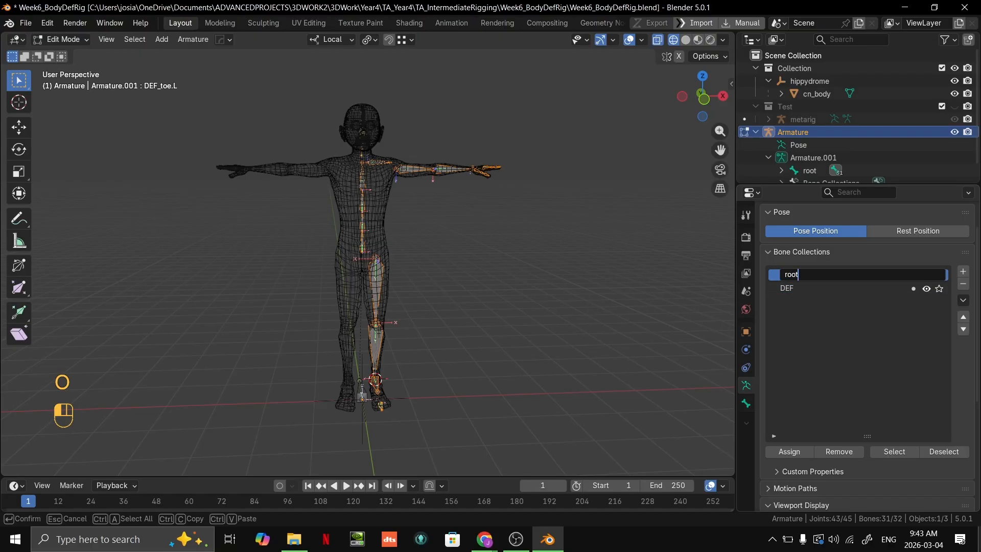
key(Return)
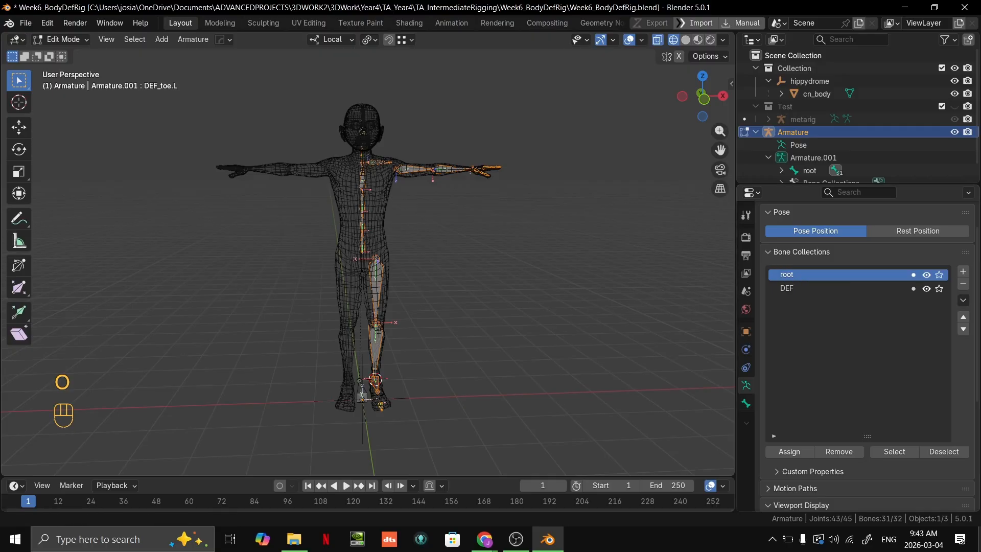
click(361, 390)
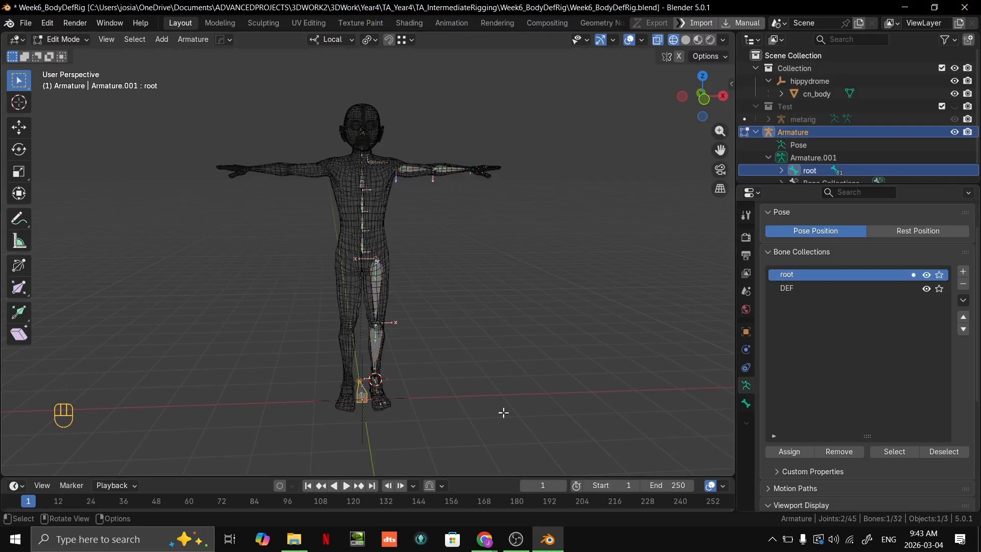
key(a)
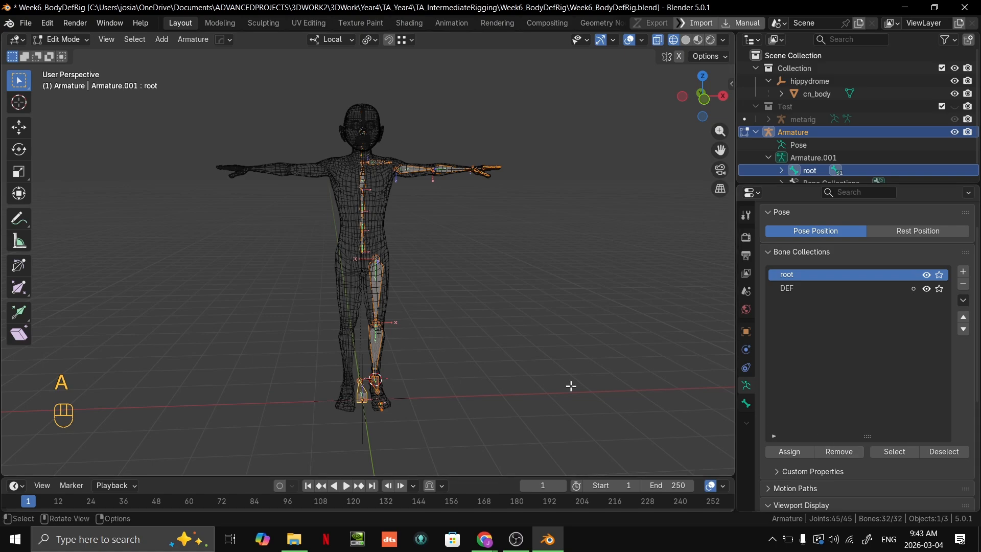
click(378, 406)
click(361, 392)
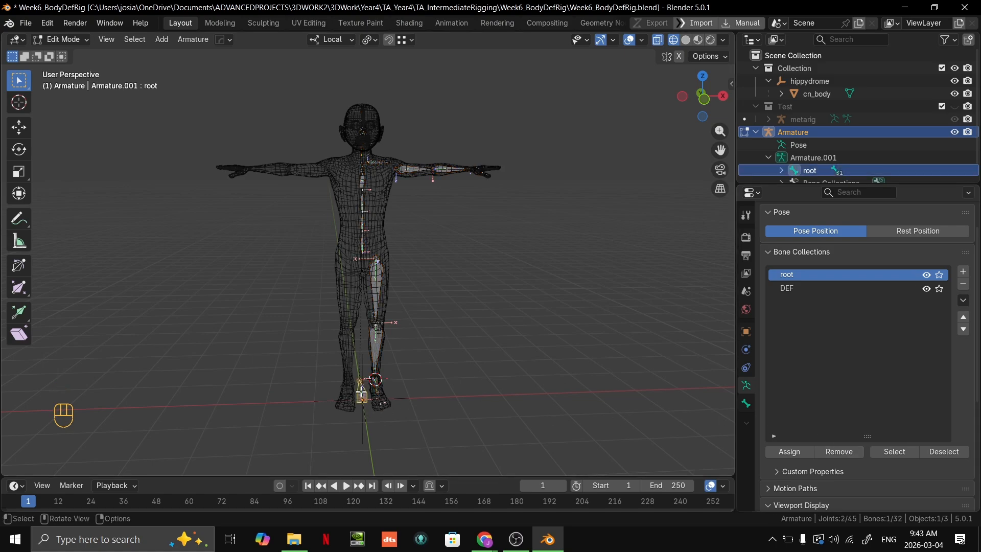
click(812, 452)
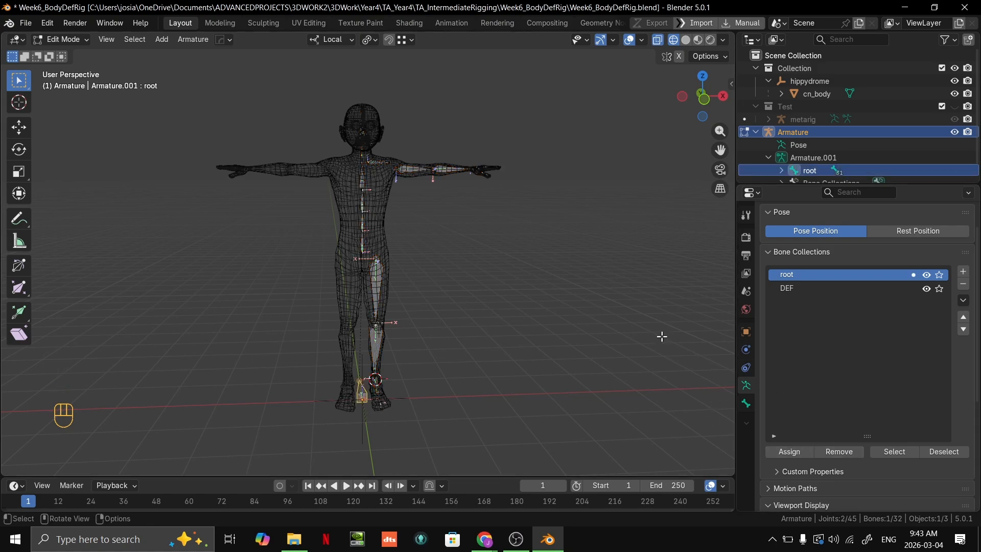
Toggle the visibility of both bone collections to check their contents, leaving root hidden and DEF shown.
click(929, 278)
click(928, 286)
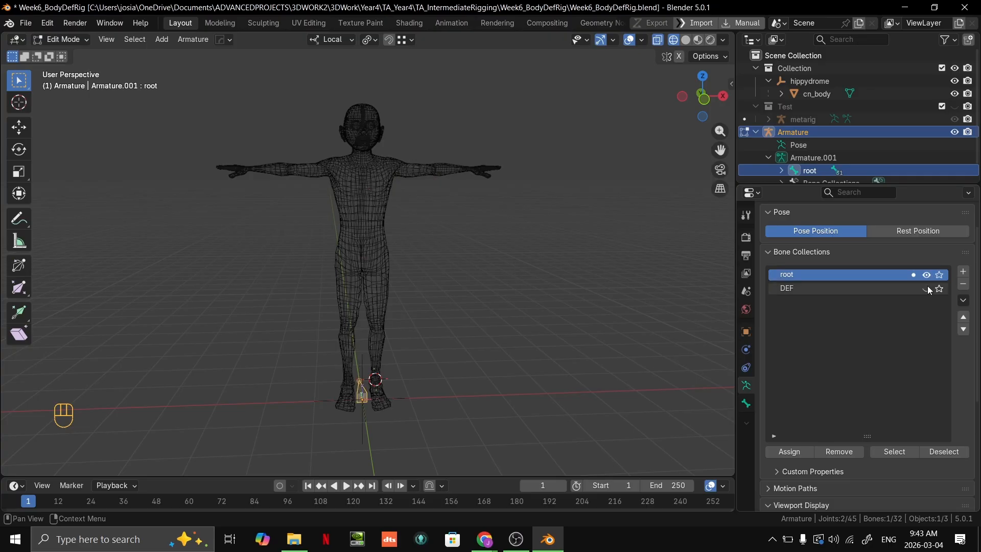
click(928, 286)
click(926, 278)
click(926, 293)
click(927, 293)
scroll(428, 243, up, 3)
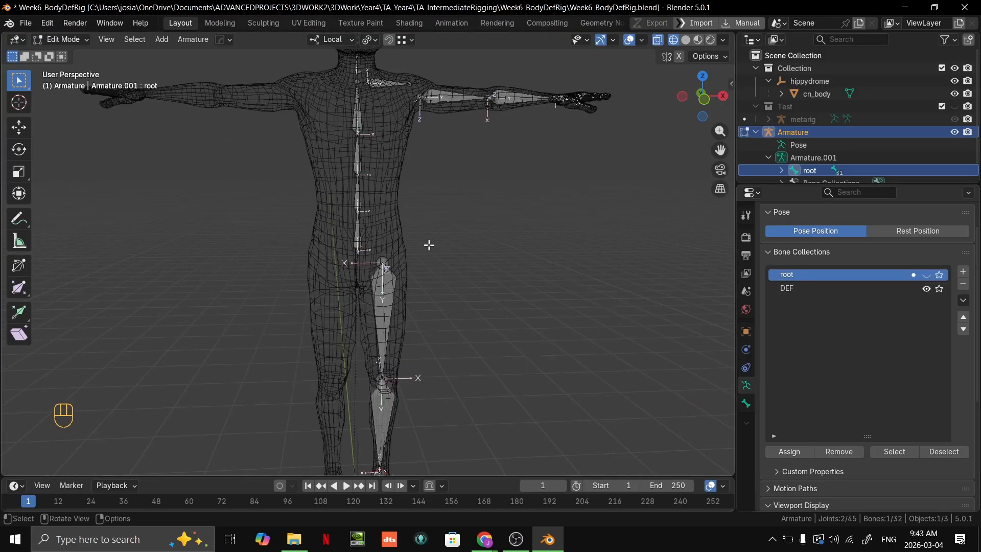
shift+middle_drag(374, 164, 366, 207)
scroll(366, 207, down, 3)
Select all bones in the DEF collection and duplicate them in place.
click(906, 287)
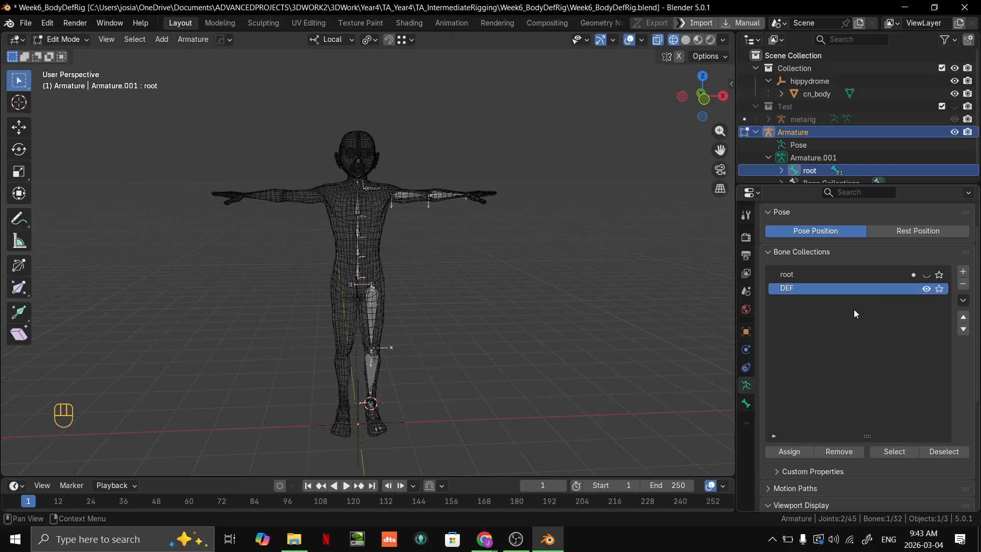
click(587, 344)
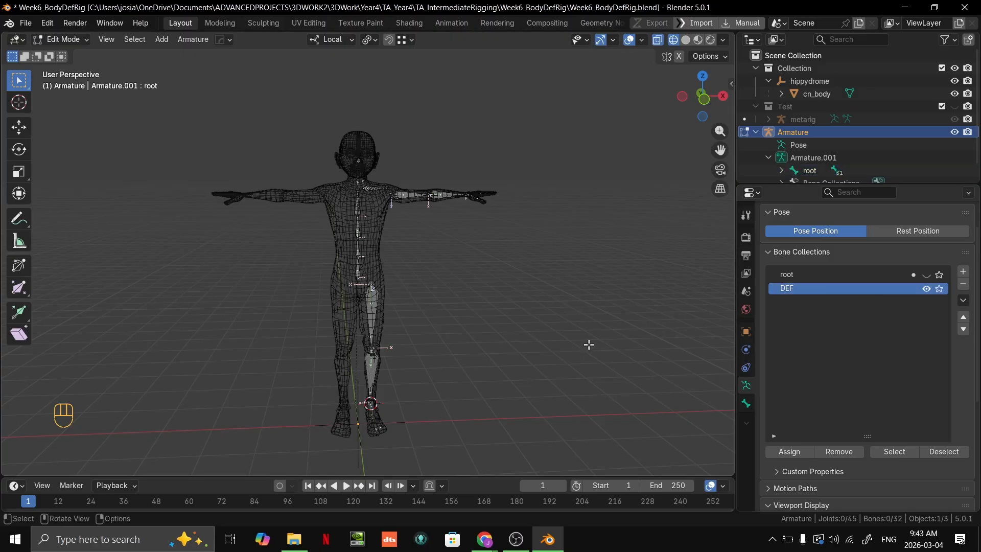
click(906, 452)
middle_drag(482, 287, 518, 266)
key(shift+d)
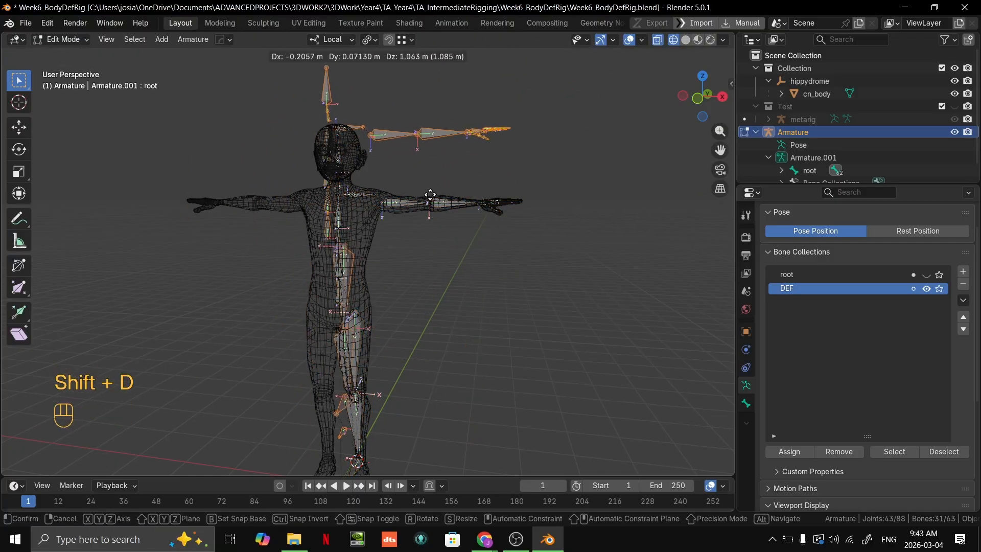
right_click(481, 255)
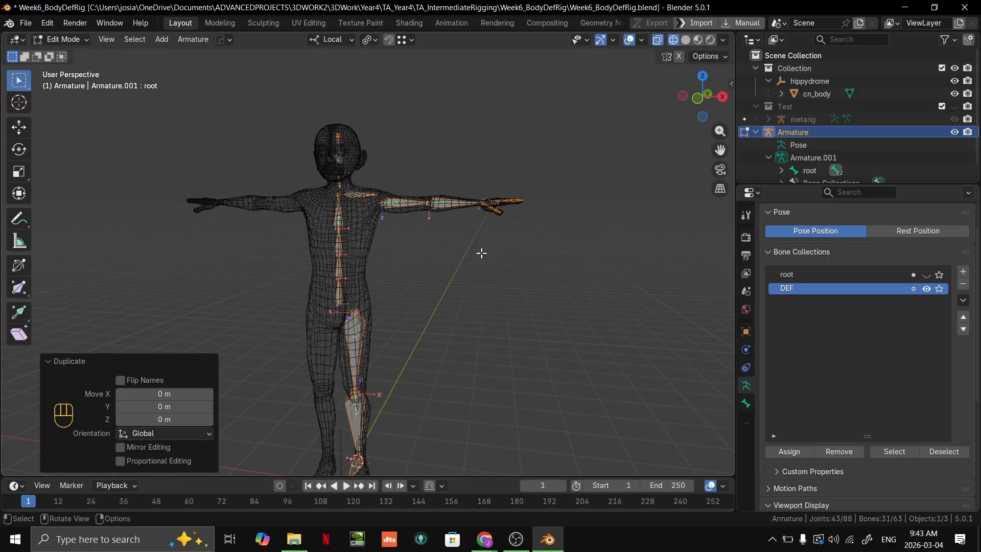
Enlarge the Outliner and expand the duplicated DEF_pelvis.001 hierarchy to examine its leg and spine bones.
scroll(341, 355, up, 1)
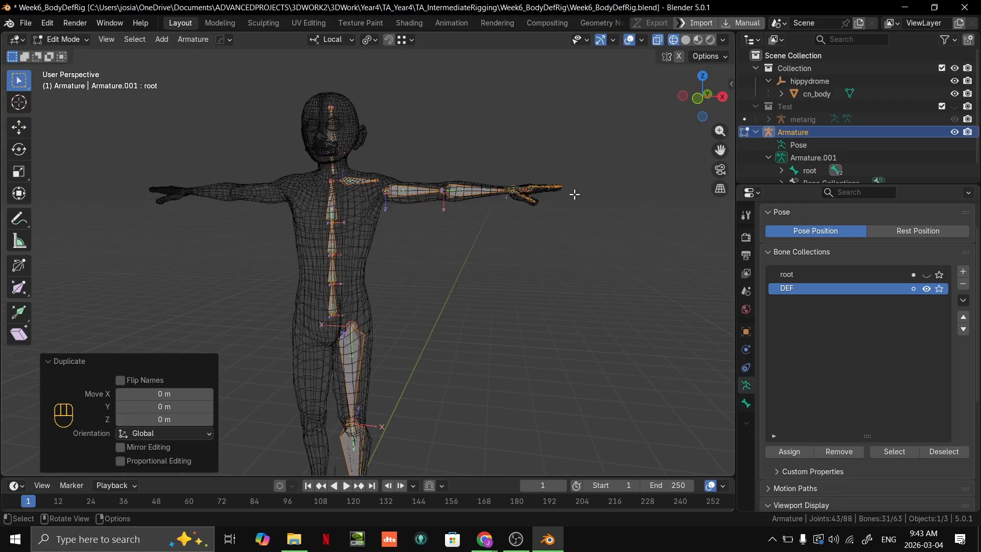
scroll(859, 178, down, 1)
drag(858, 185, 857, 299)
click(782, 172)
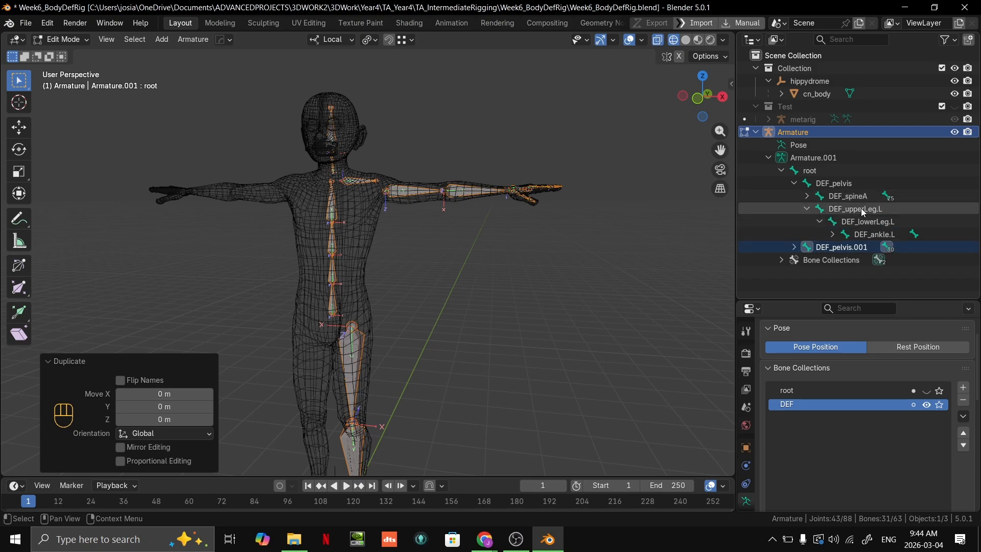
click(794, 247)
click(808, 273)
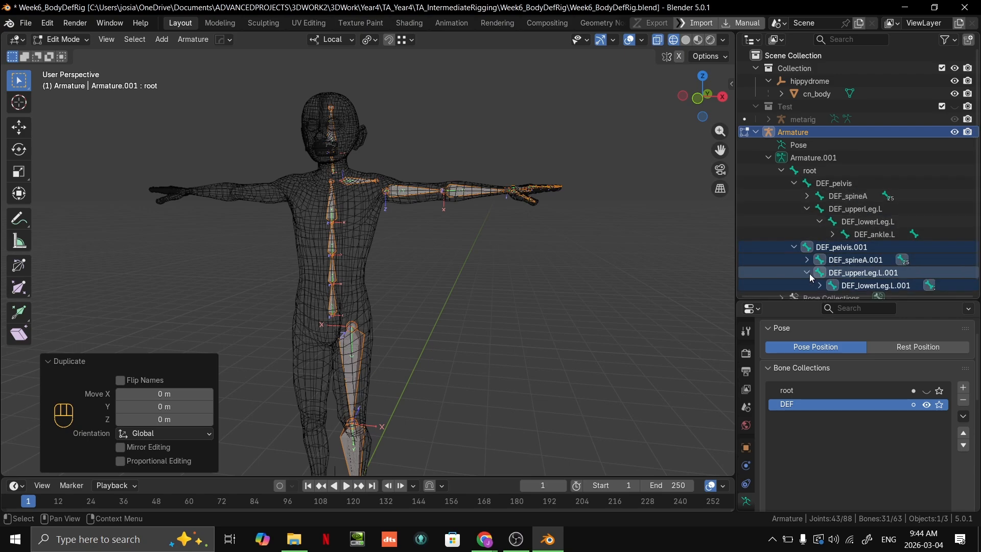
scroll(828, 276, down, 1)
click(821, 274)
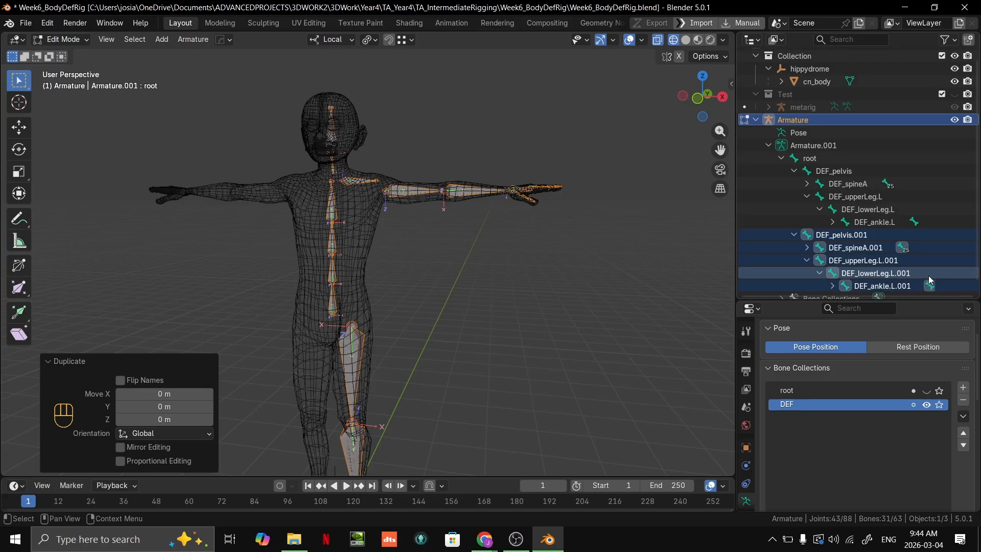
scroll(865, 275, down, 1)
click(834, 273)
scroll(836, 274, down, 1)
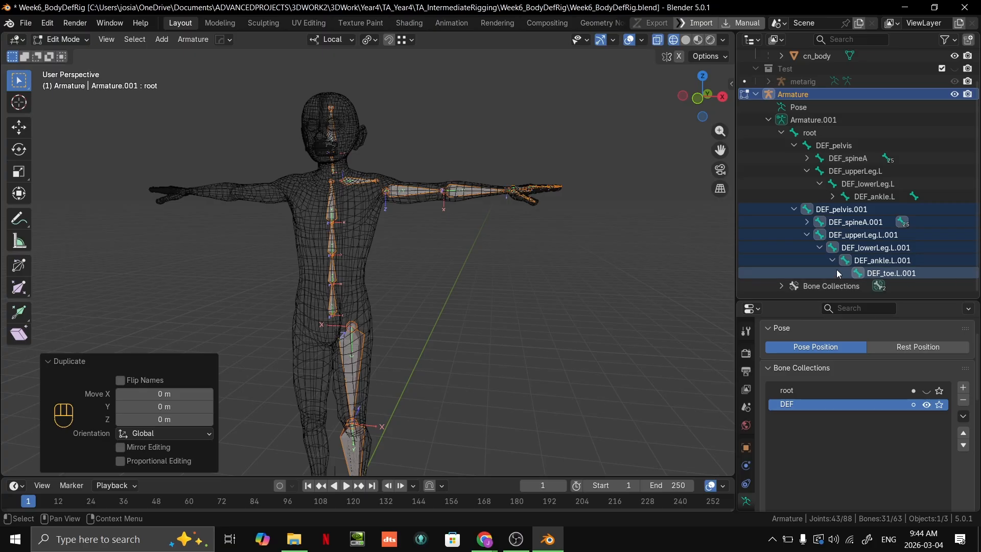
click(807, 222)
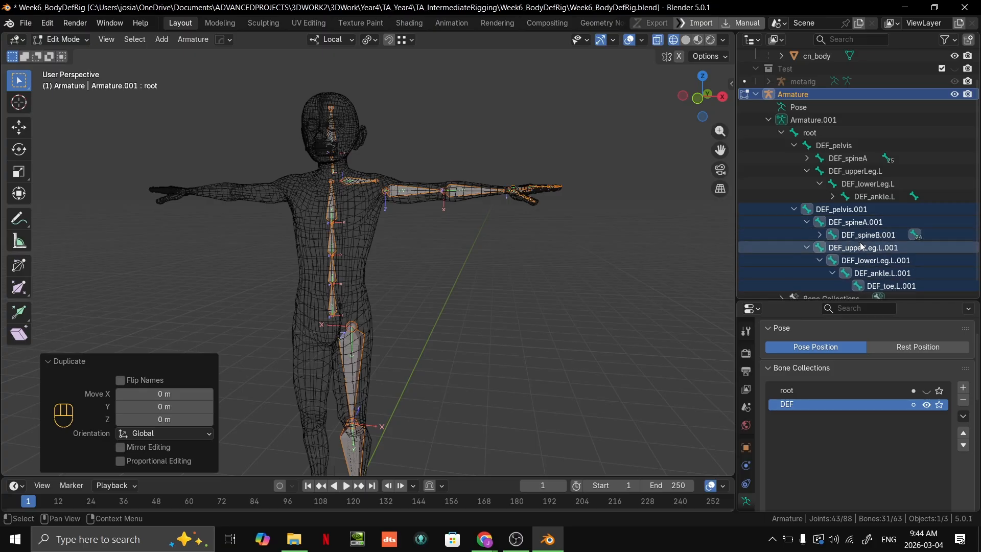
click(819, 235)
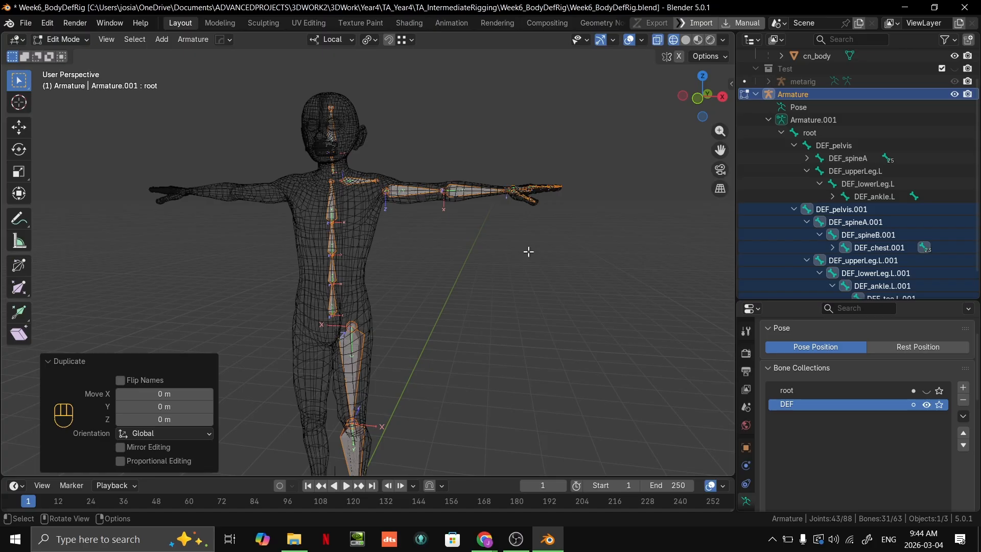
middle_drag(524, 303, 575, 291)
scroll(567, 317, down, 3)
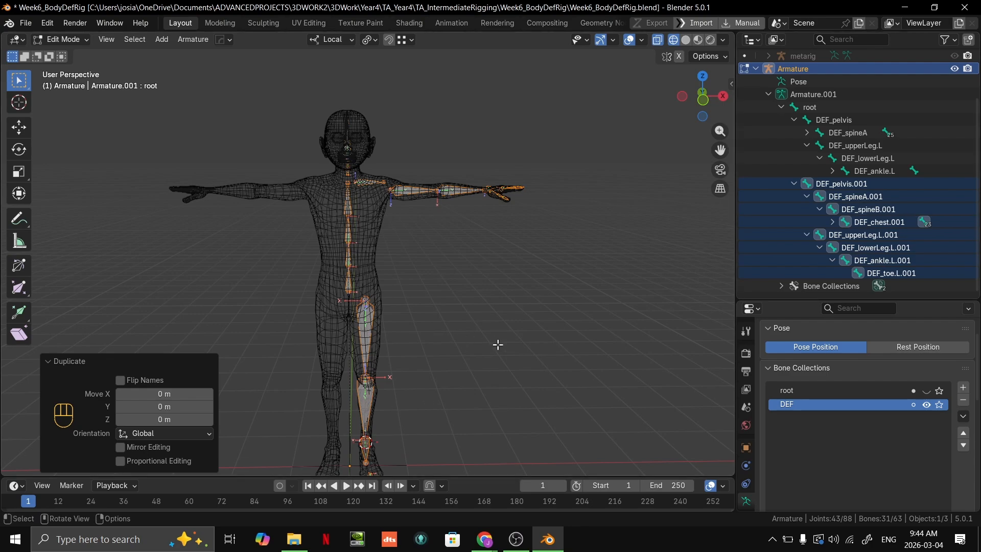
Batch rename the selected duplicated bones, replacing DEF with INT in their names.
key(ctrl)
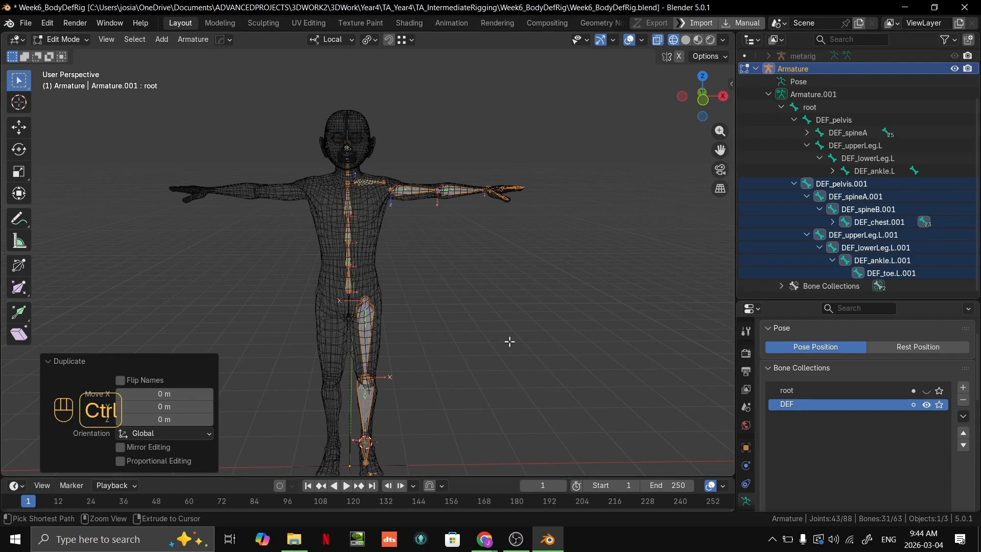
key(ctrl+F2)
click(513, 383)
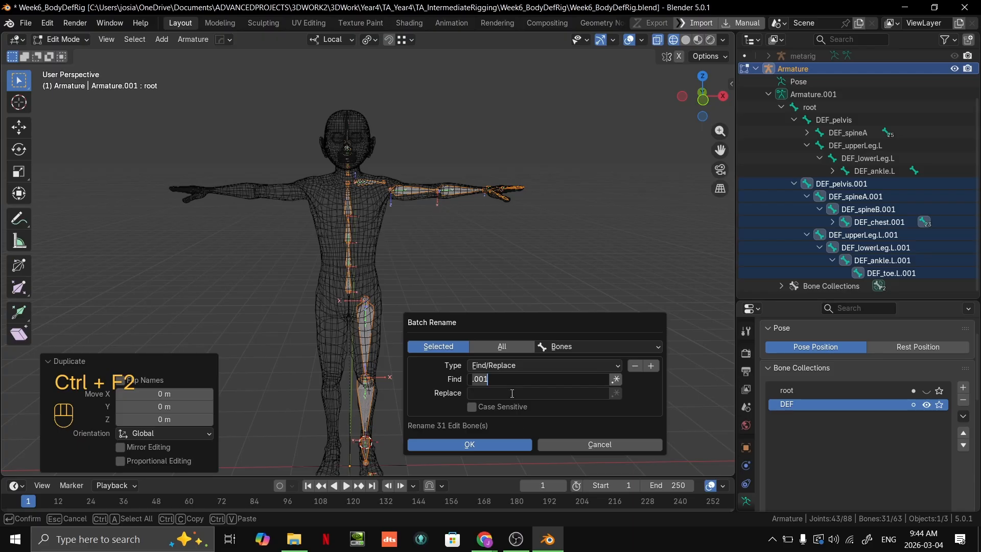
key(shift)
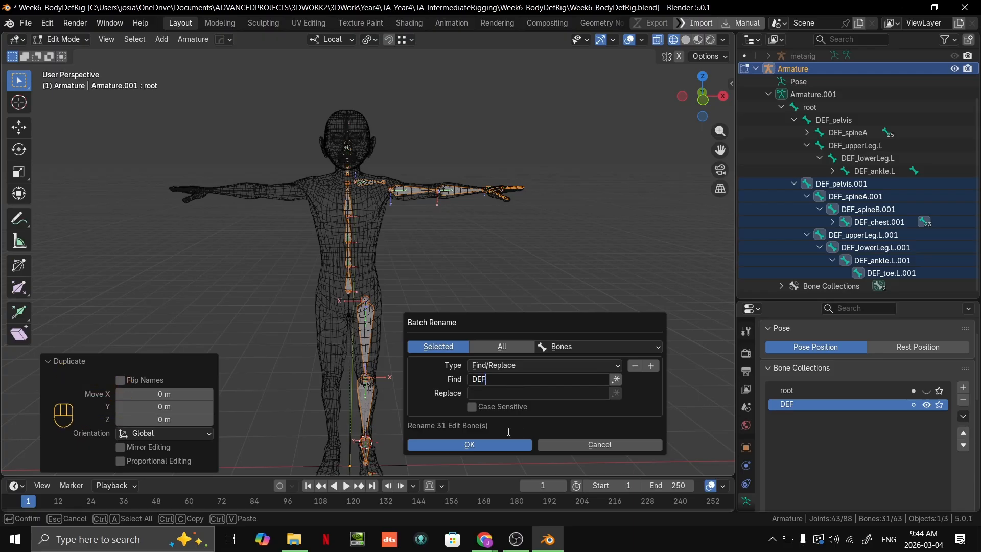
click(502, 392)
key(shift)
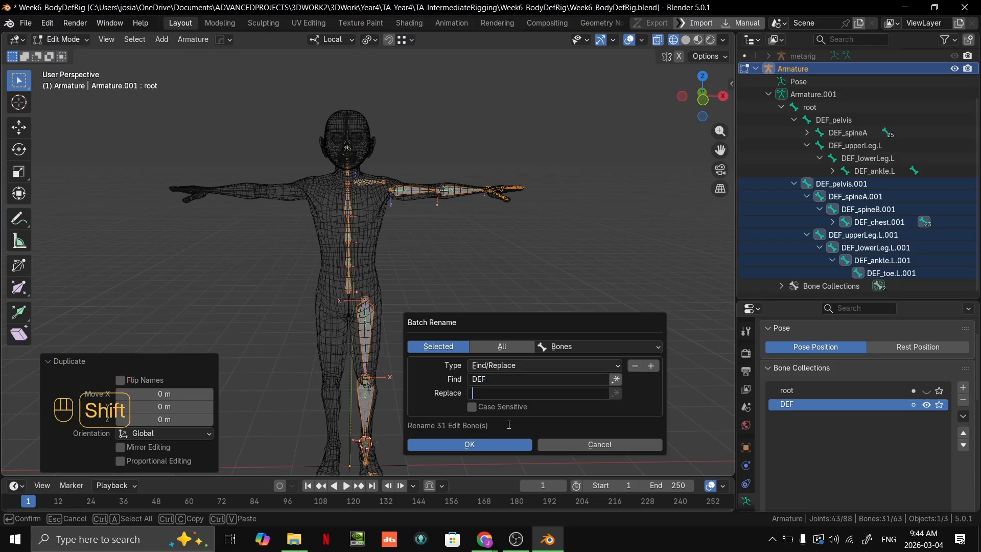
text(INT)
key(Return)
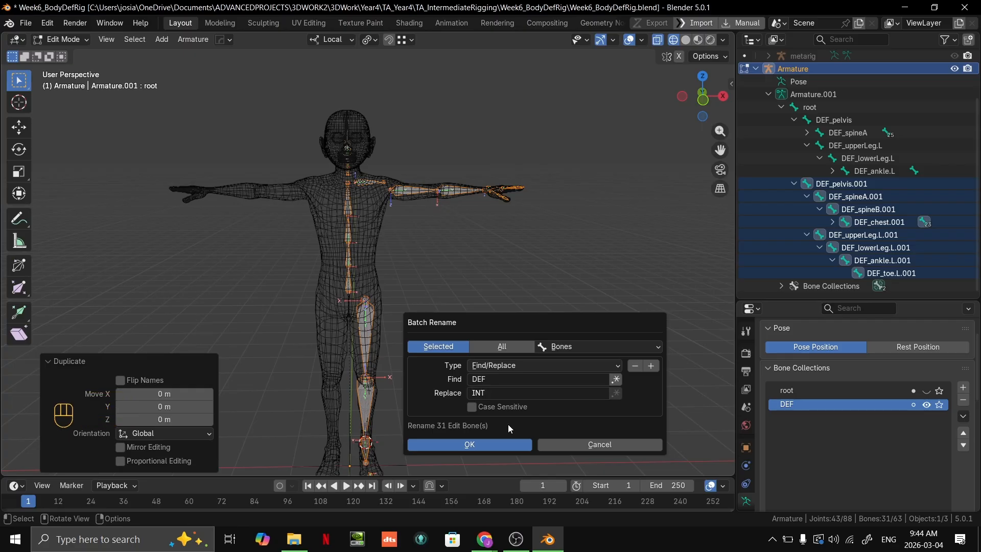
click(437, 446)
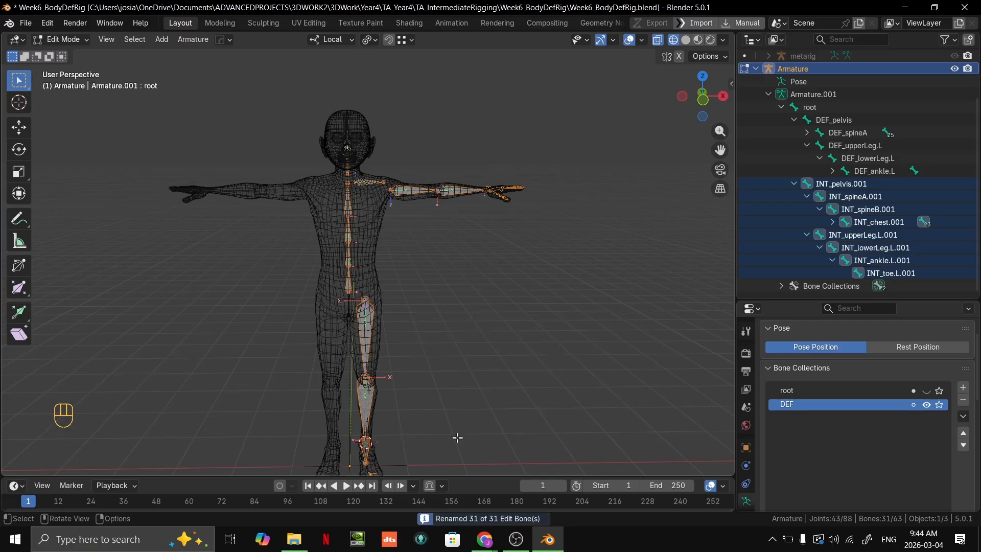
Batch rename the selected INT bones to strip the .001 suffix, using an empty replacement.
middle_drag(609, 235, 515, 333)
scroll(507, 328, up, 1)
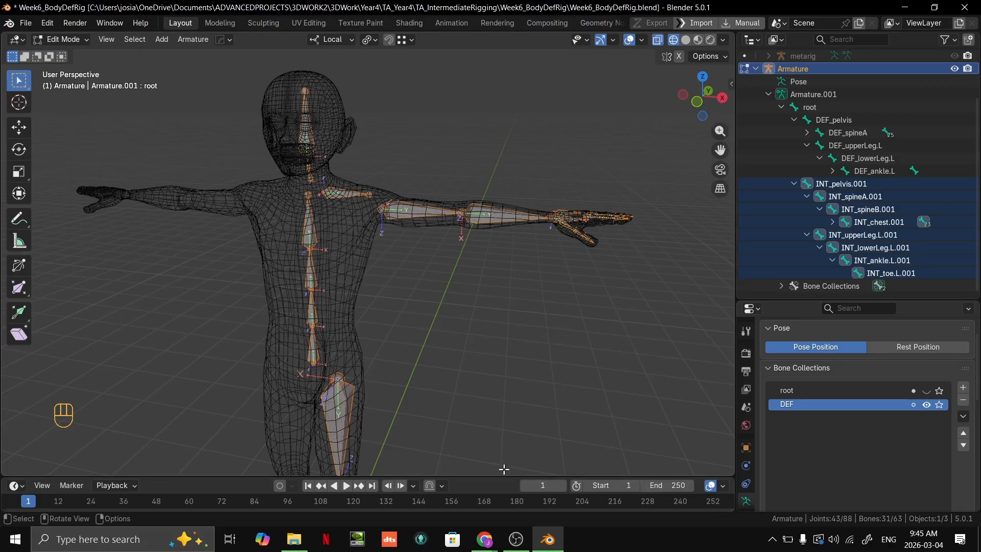
key(ctrl)
key(ctrl+F2)
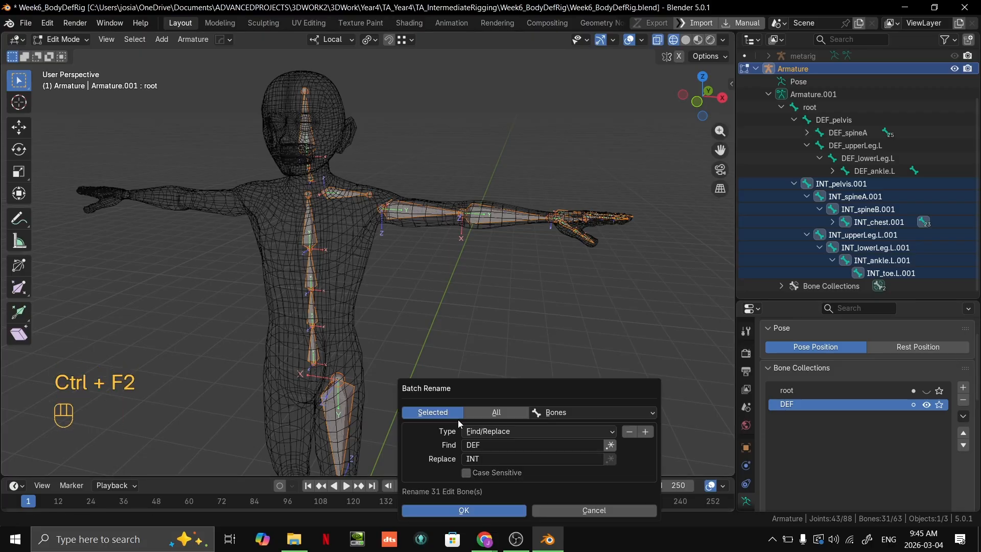
click(501, 449)
text(.001)
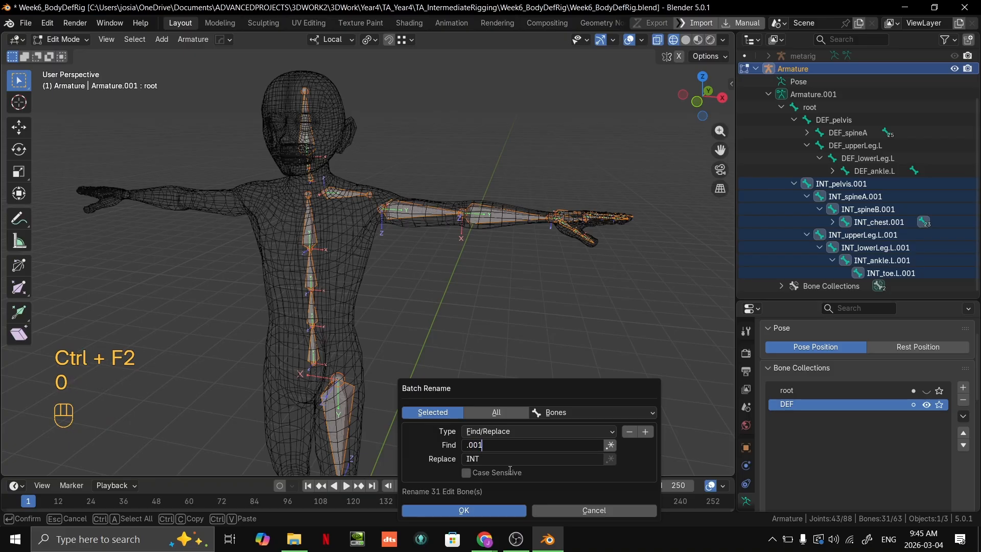
click(493, 464)
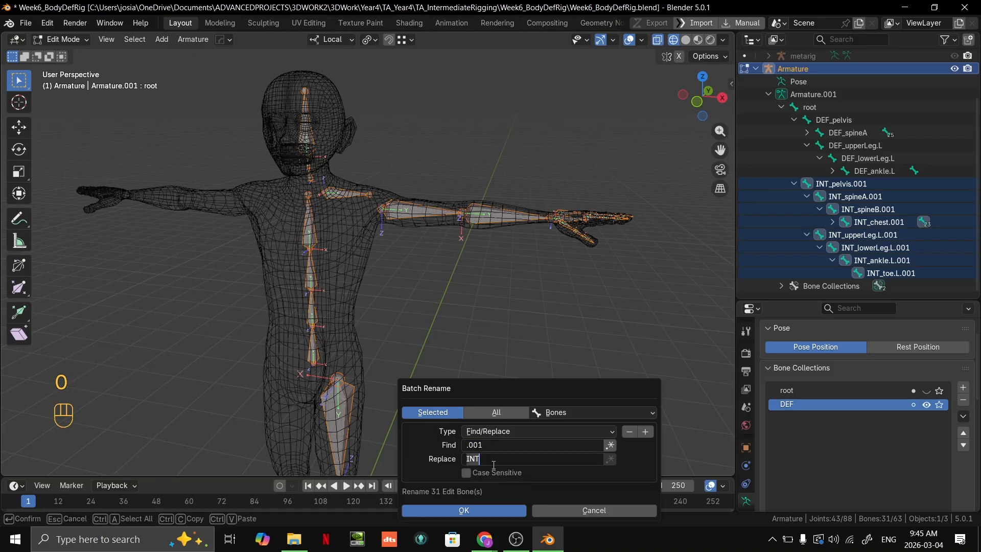
key(BackSpace)
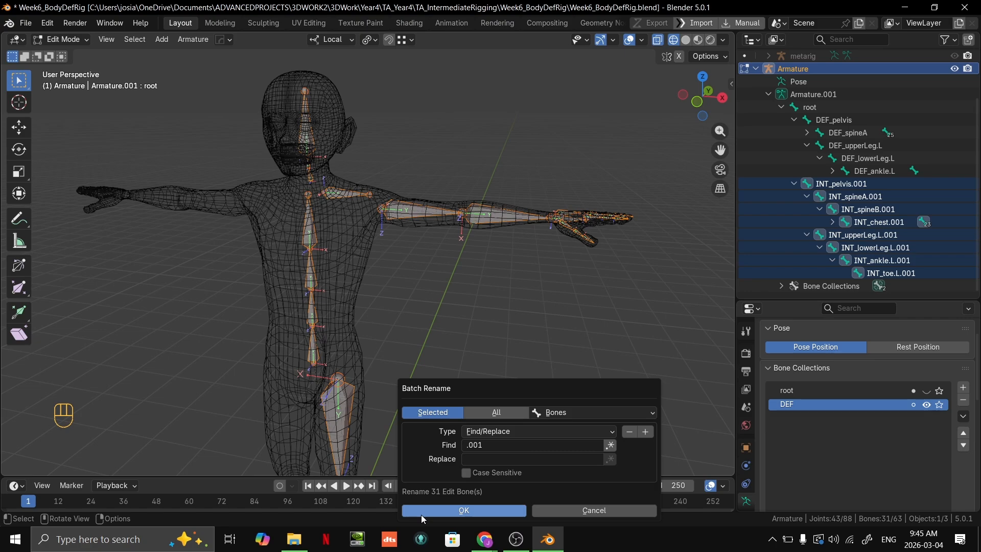
click(421, 514)
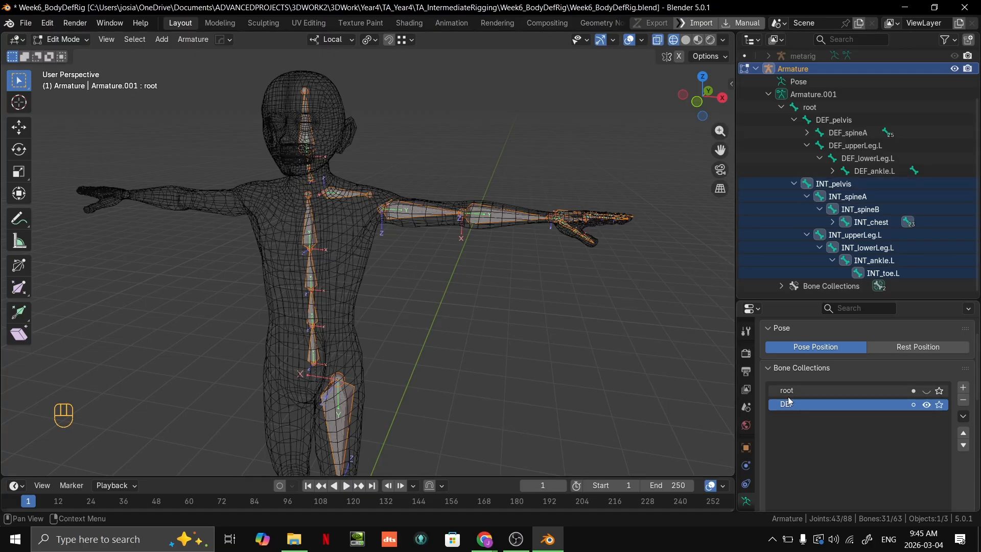
Add a new bone collection below DEF.
scroll(900, 445, down, 3)
scroll(905, 375, down, 1)
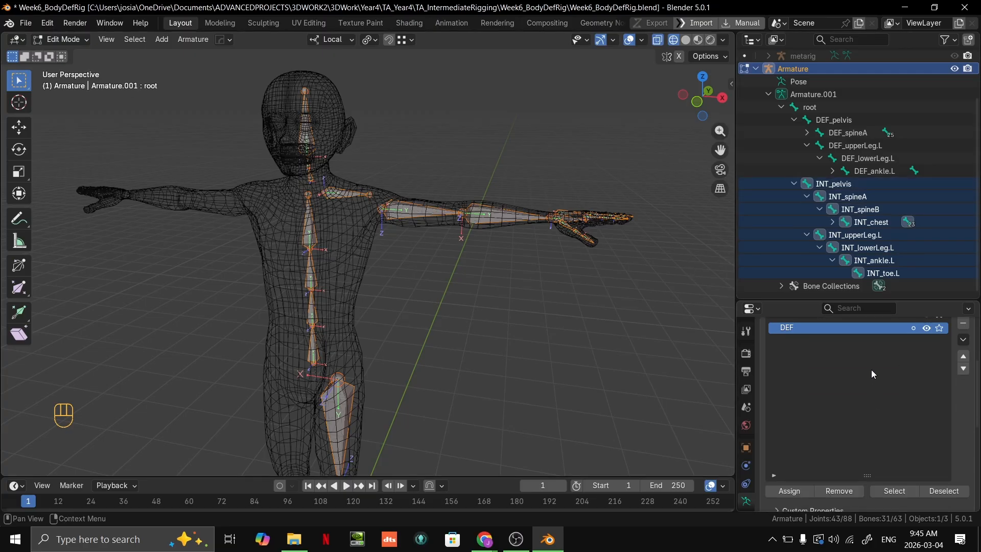
scroll(872, 369, up, 1)
scroll(878, 359, down, 1)
scroll(908, 409, up, 1)
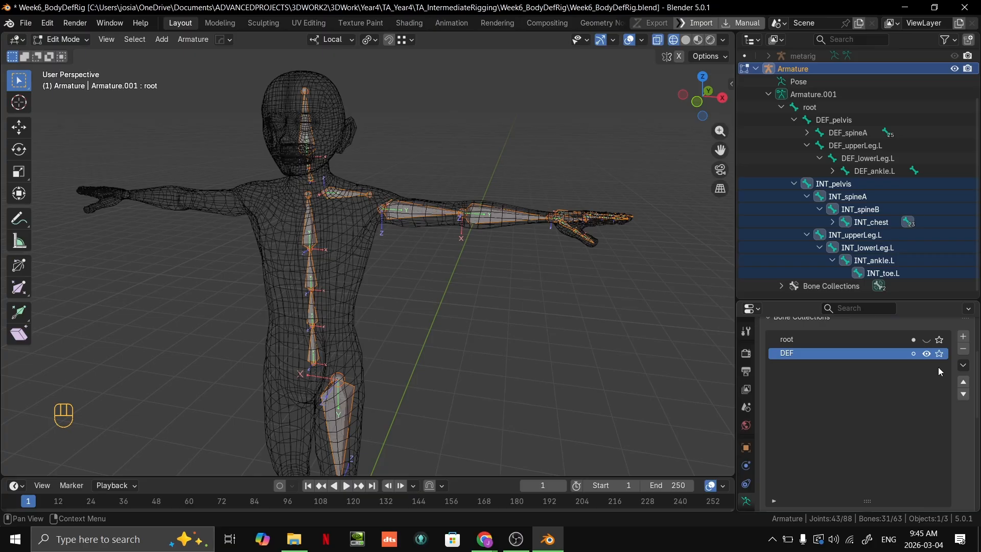
click(962, 336)
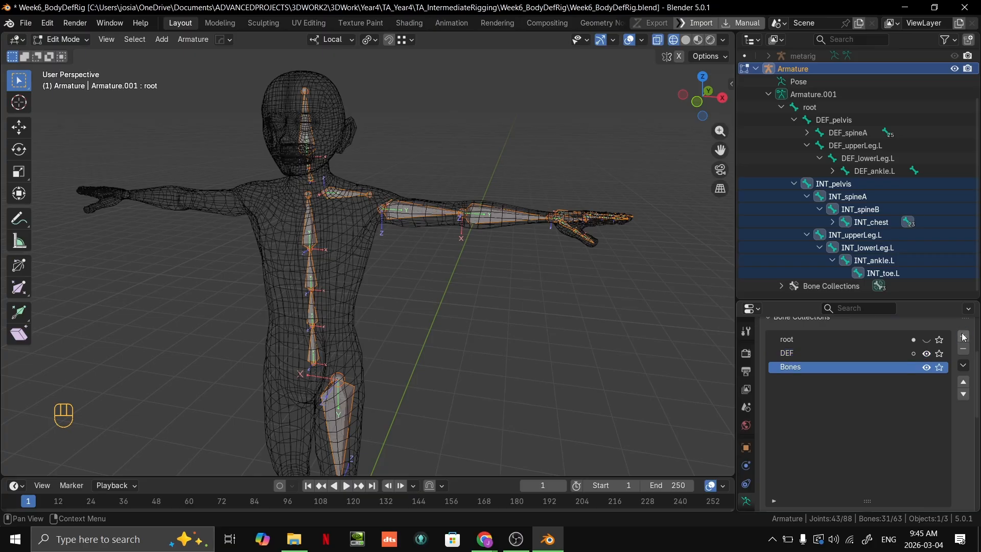
Remove the selected INT bones from the DEF bone collection.
click(800, 354)
scroll(798, 354, down, 3)
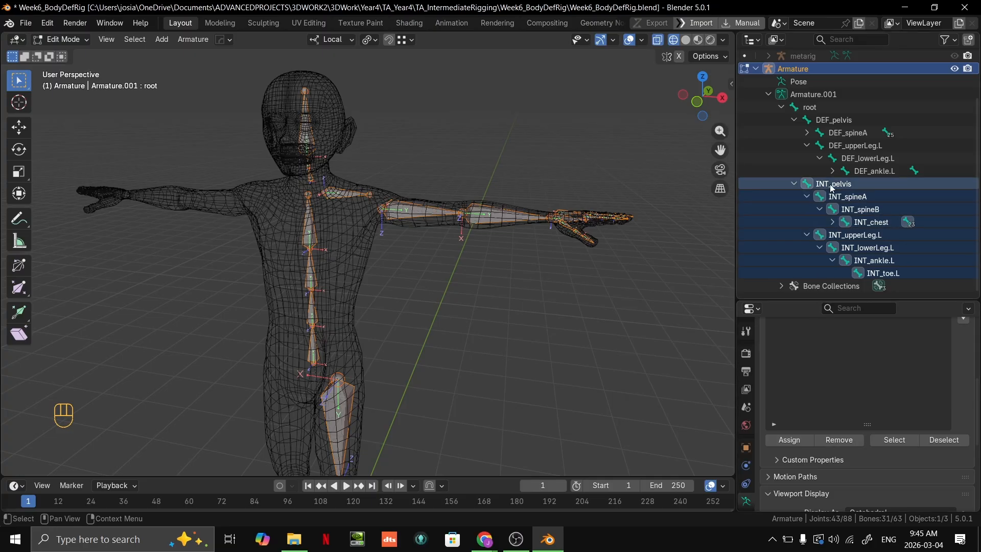
click(858, 438)
scroll(869, 400, up, 3)
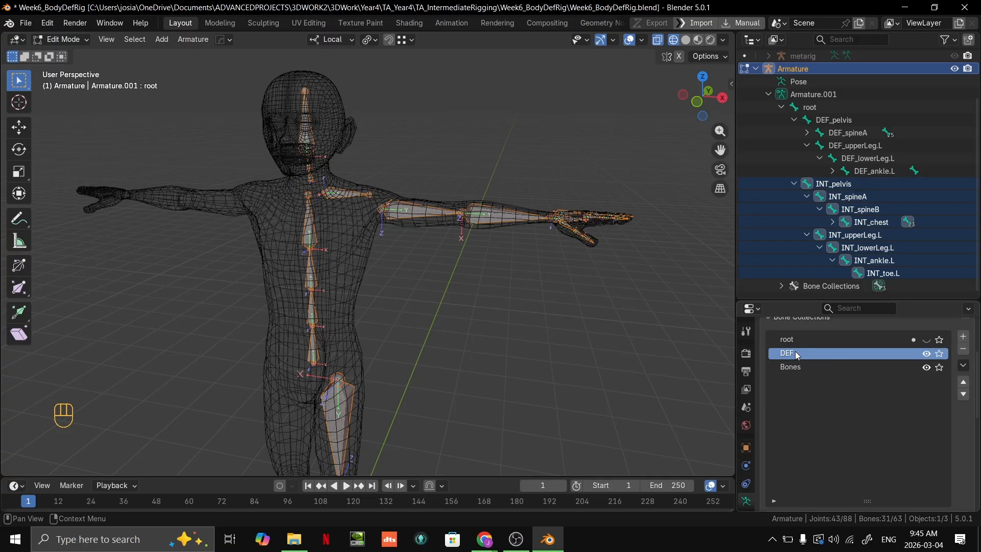
Rename the new bone collection to INT and assign the selected INT bones to it.
click(800, 366)
double_click(800, 366)
text(INT)
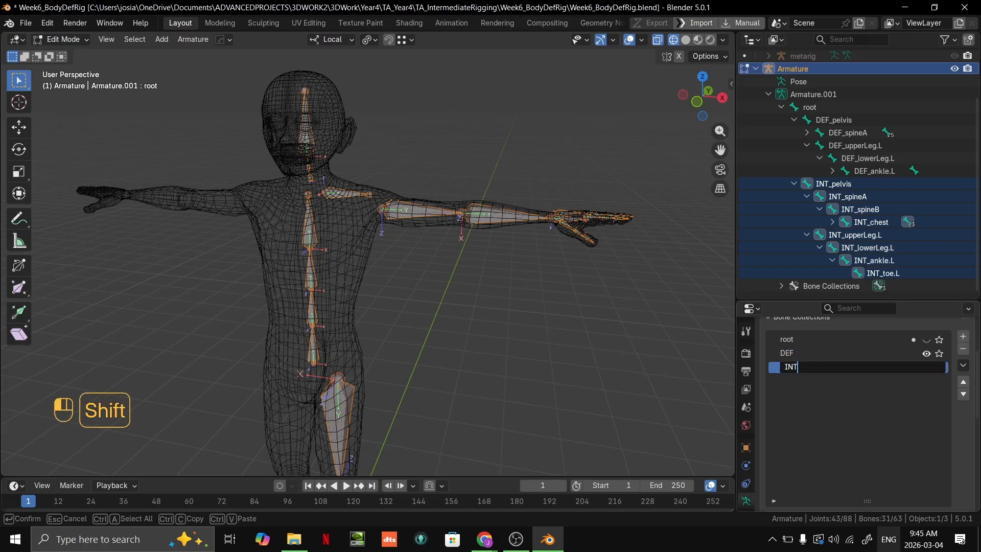
key(Return)
click(884, 354)
click(884, 367)
click(884, 353)
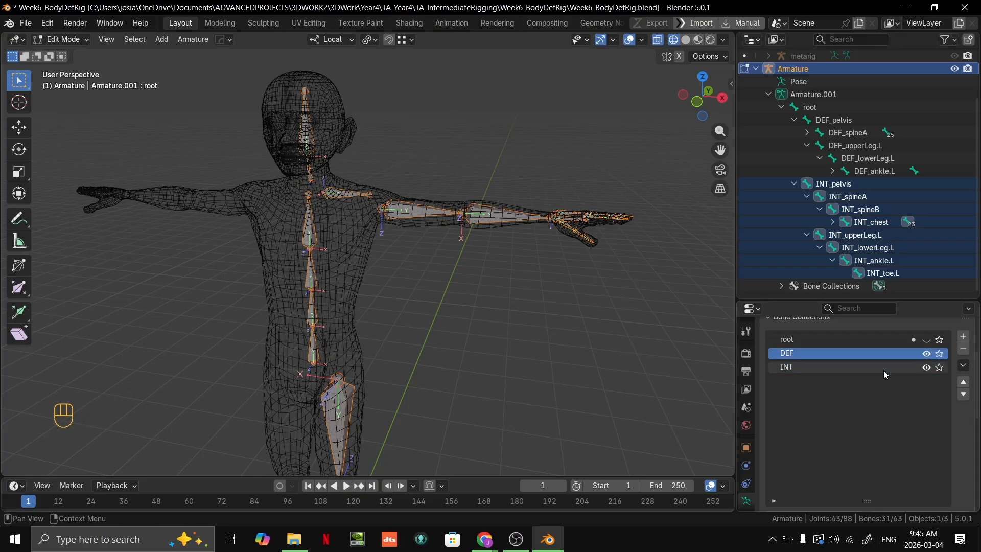
click(884, 370)
click(781, 439)
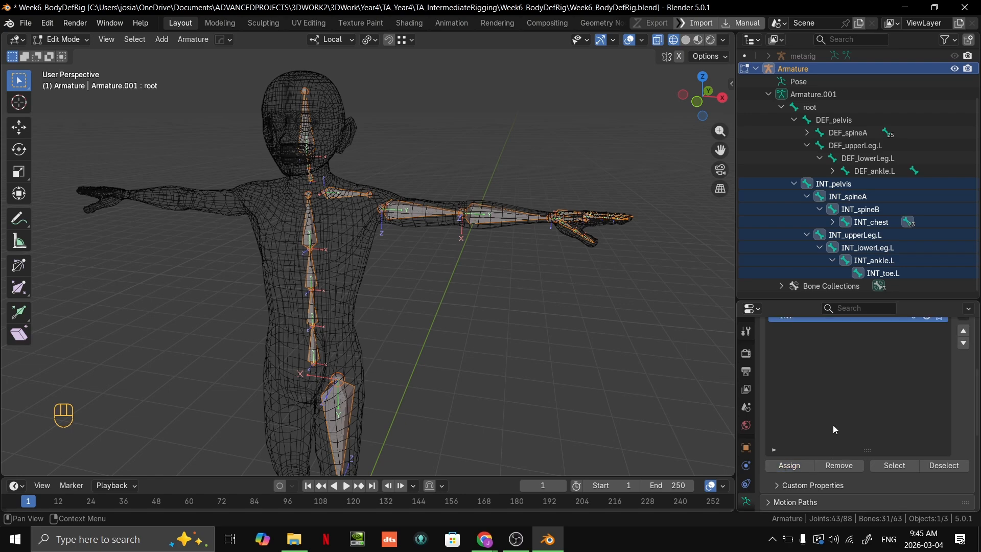
click(600, 401)
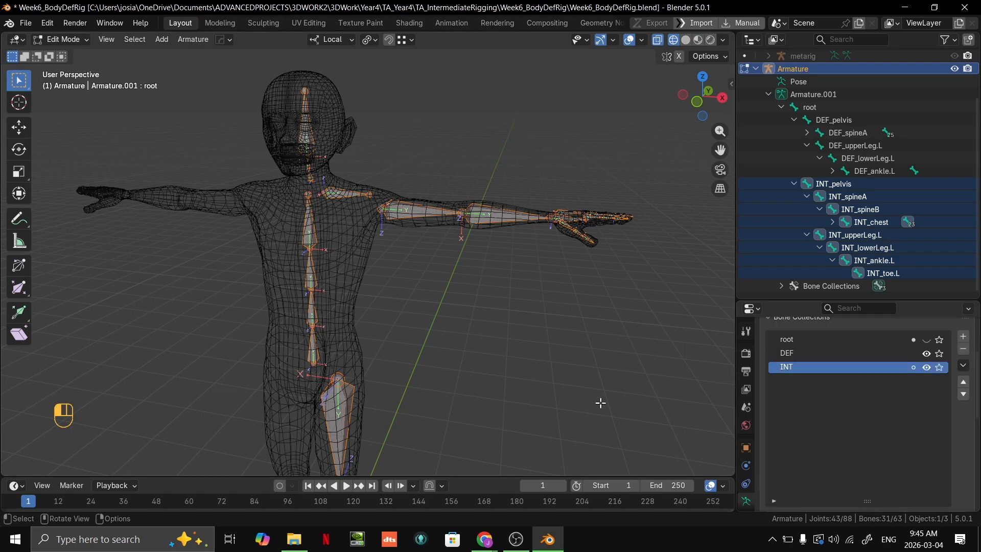
Toggle the visibility of the DEF and INT collections to check their separation, leaving both shown.
click(926, 354)
click(926, 367)
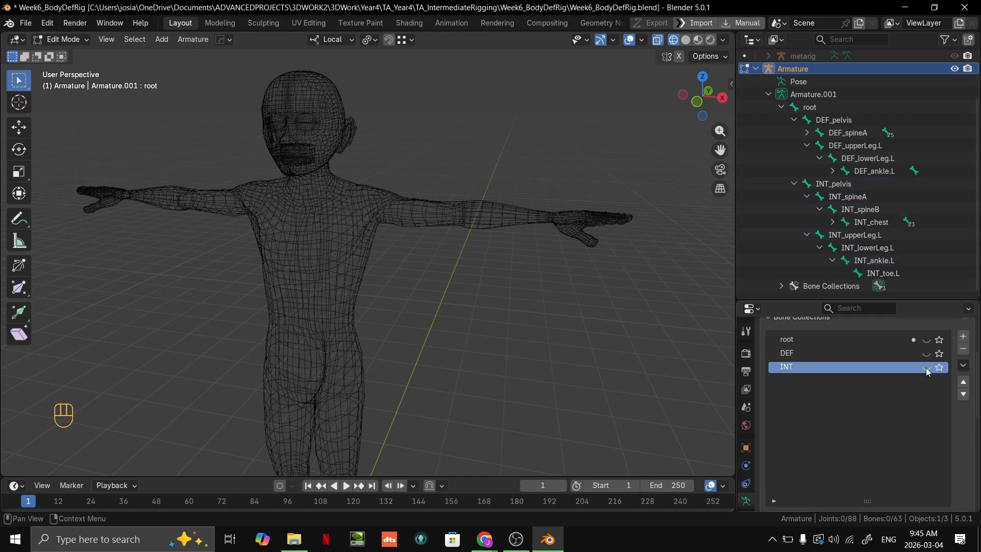
click(926, 367)
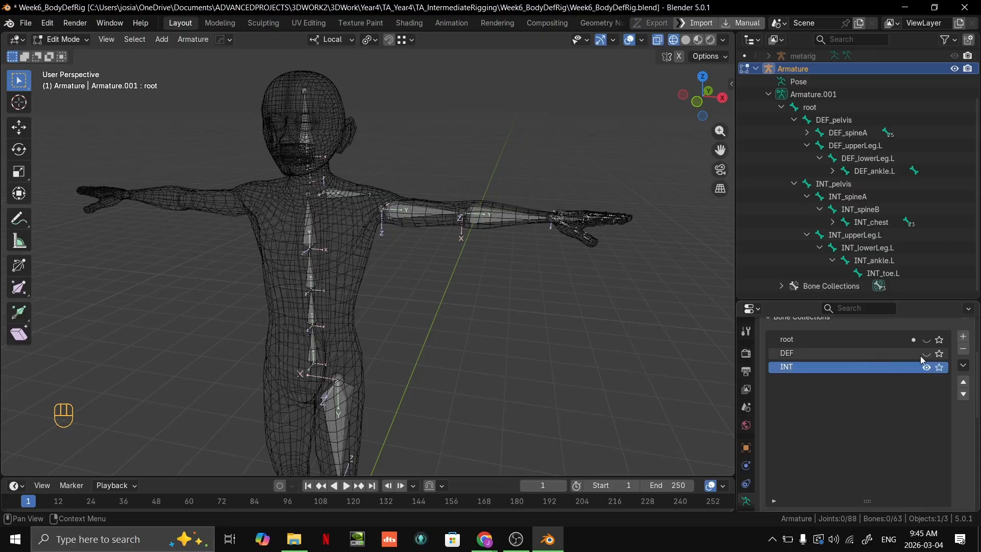
click(927, 354)
Select the members of the INT collection and then those of the DEF collection to check their assignments in the Outliner.
scroll(583, 398, down, 2)
scroll(842, 436, down, 3)
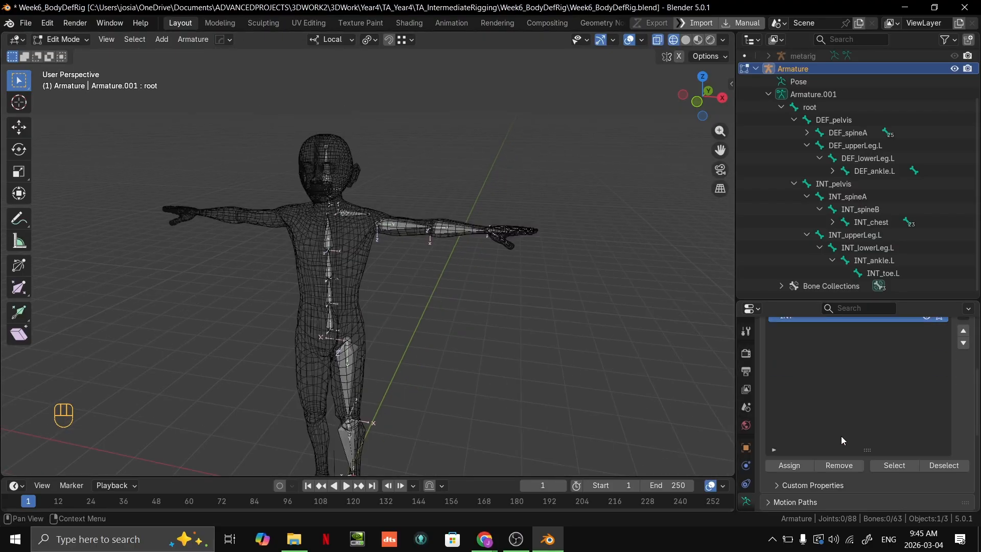
click(879, 468)
scroll(858, 368, up, 5)
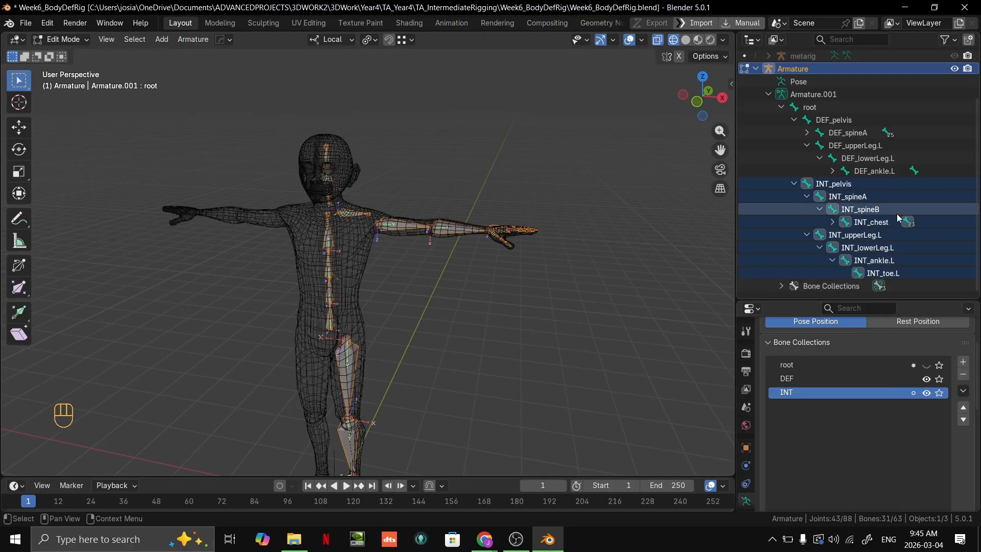
click(677, 405)
click(836, 380)
scroll(848, 407, down, 5)
click(904, 441)
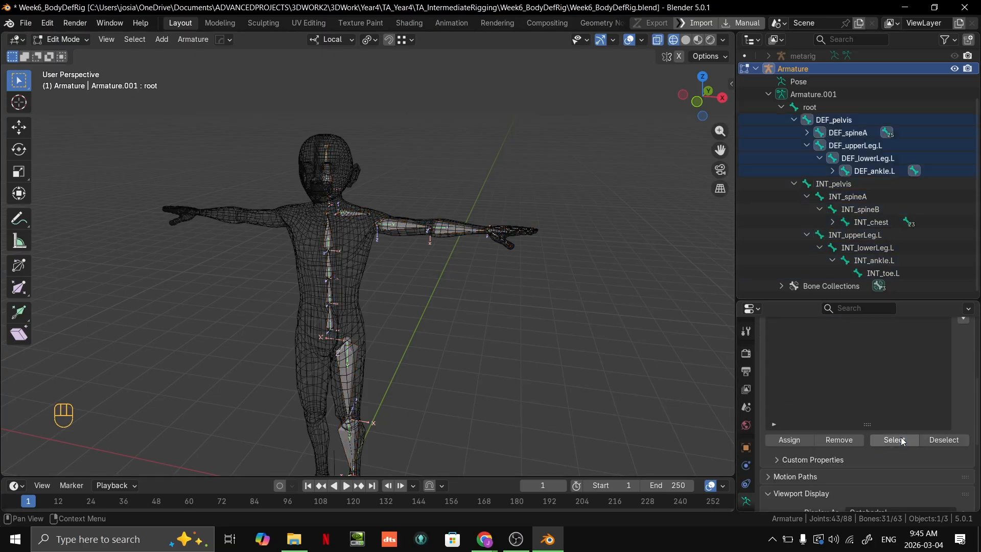
scroll(450, 277, up, 2)
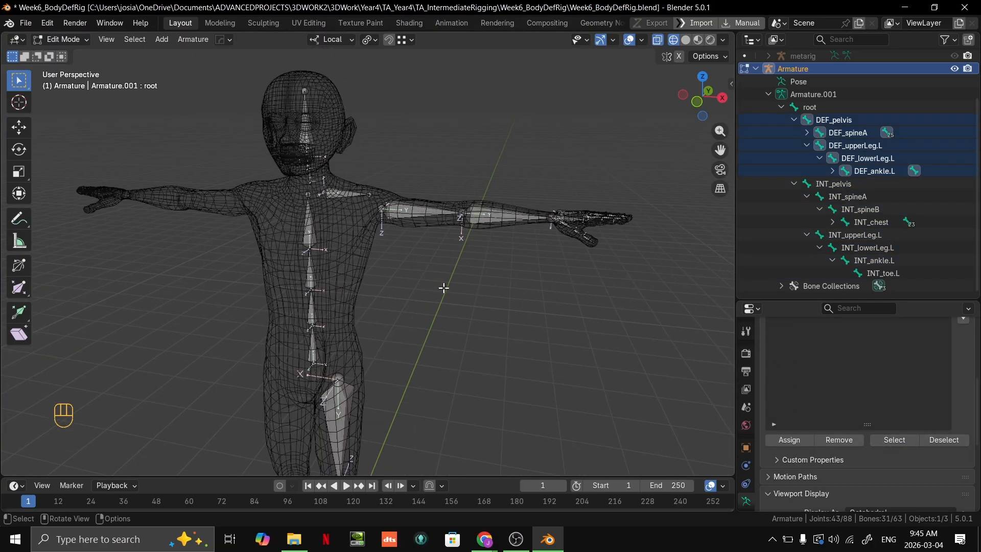
Select INT_upperArm.L in the viewport and try to move it to check the overlapping bone chains, then clear the selection.
scroll(444, 290, down, 1)
mouse_move(451, 309)
middle_down()
mouse_move(466, 289)
mouse_move(461, 310)
middle_up()
scroll(481, 332, up, 1)
scroll(480, 331, up, 1)
middle_drag(450, 244, 417, 254)
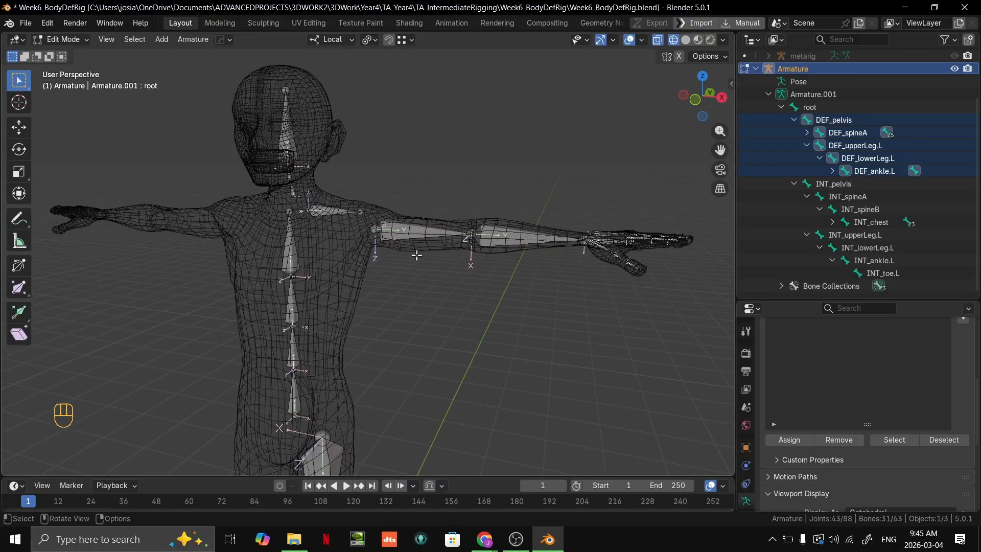
click(409, 236)
scroll(427, 256, up, 4)
shift+middle_drag(503, 258, 603, 286)
scroll(460, 320, up, 1)
key(g)
right_click(541, 281)
scroll(604, 287, down, 5)
shift+middle_drag(547, 255, 544, 200)
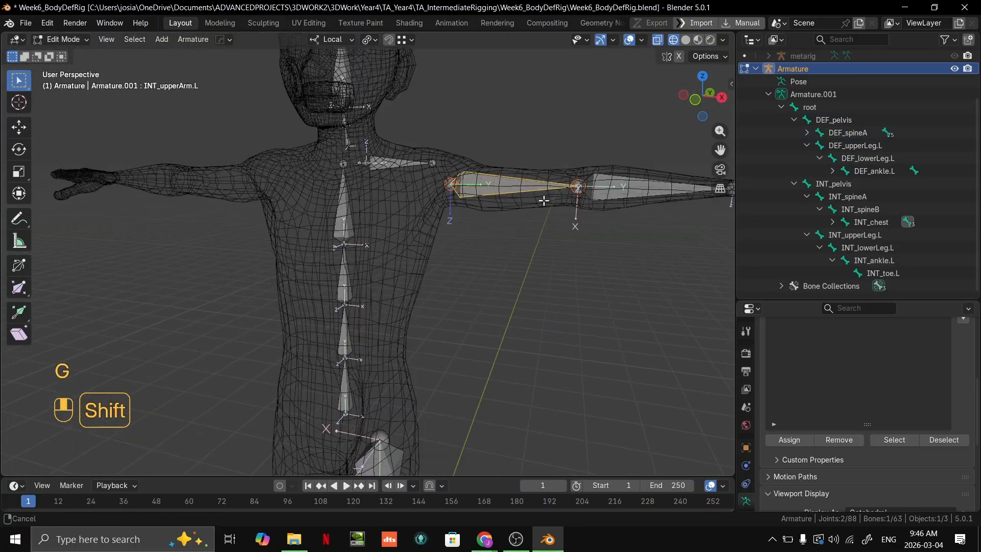
shift+middle_drag(522, 264, 515, 214)
scroll(514, 207, down, 5)
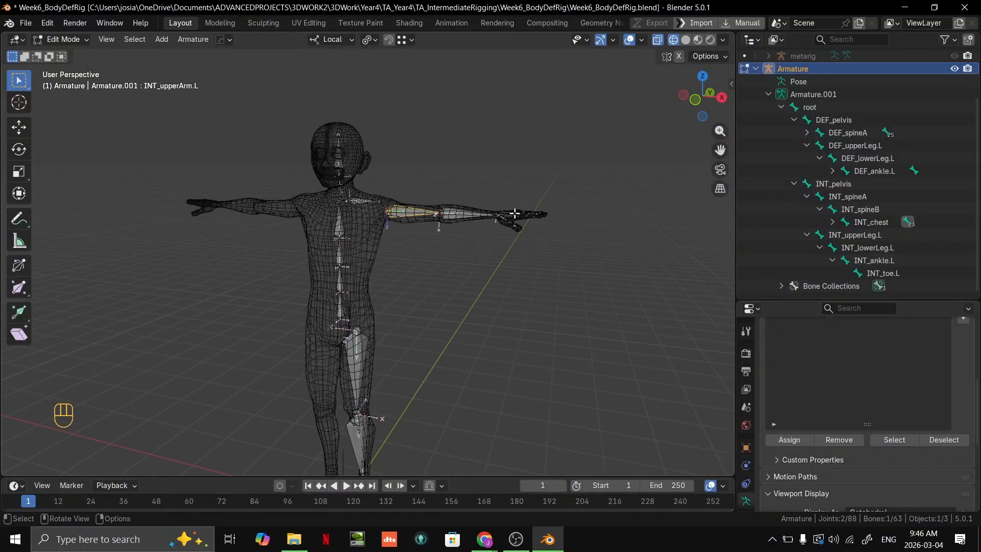
click(581, 266)
scroll(528, 237, up, 5)
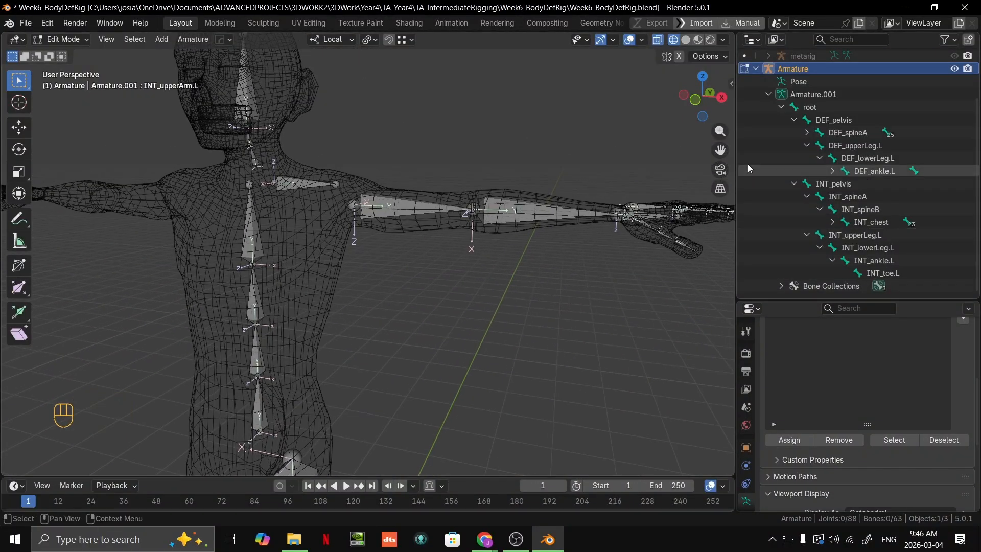
Collapse the DEF_pelvis and INT_pelvis hierarchies under root in the Outliner and deselect all bones.
click(847, 120)
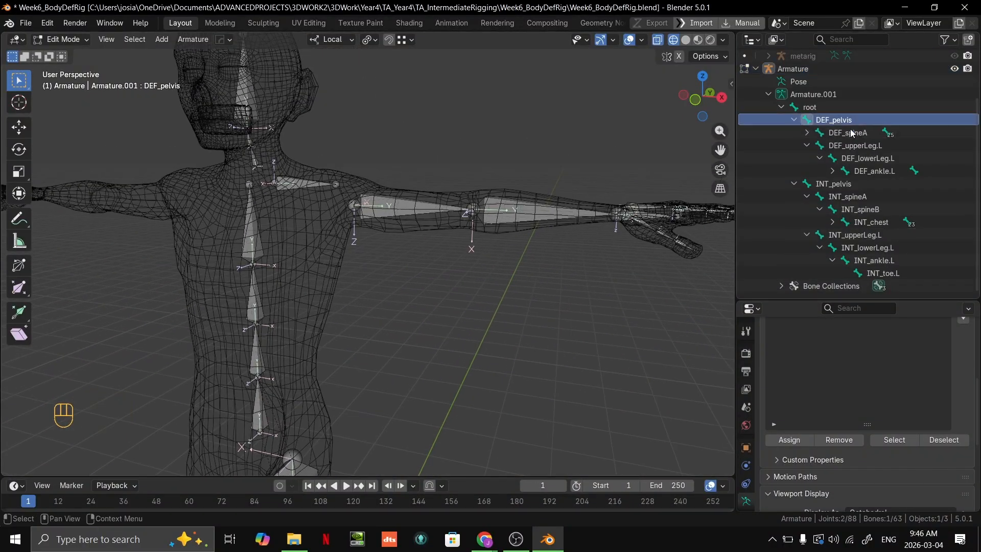
click(795, 184)
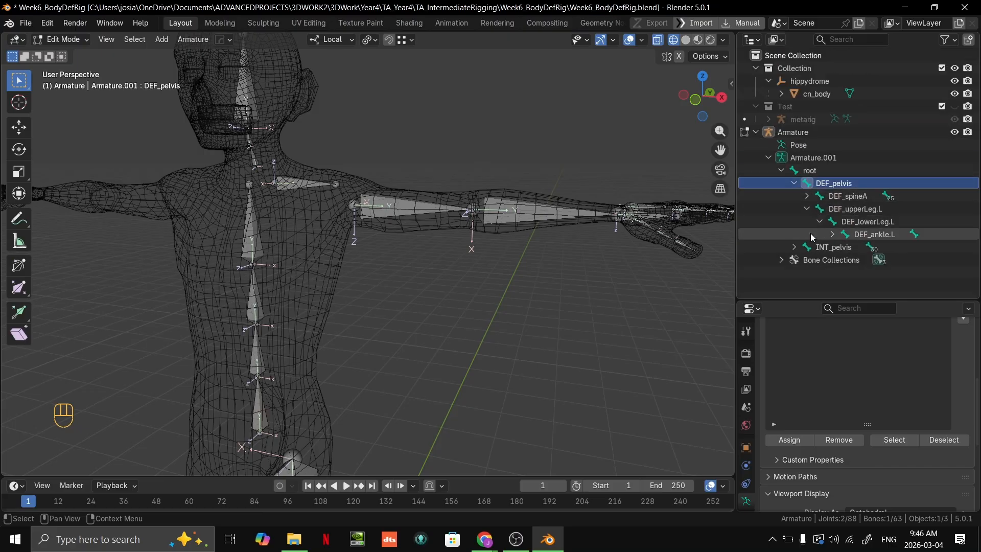
click(794, 247)
click(806, 196)
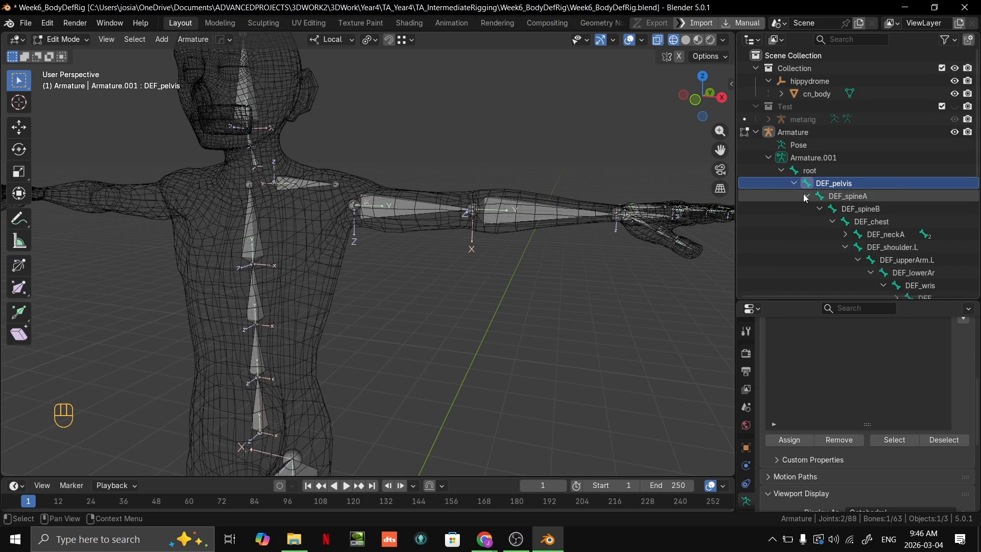
click(794, 183)
click(609, 337)
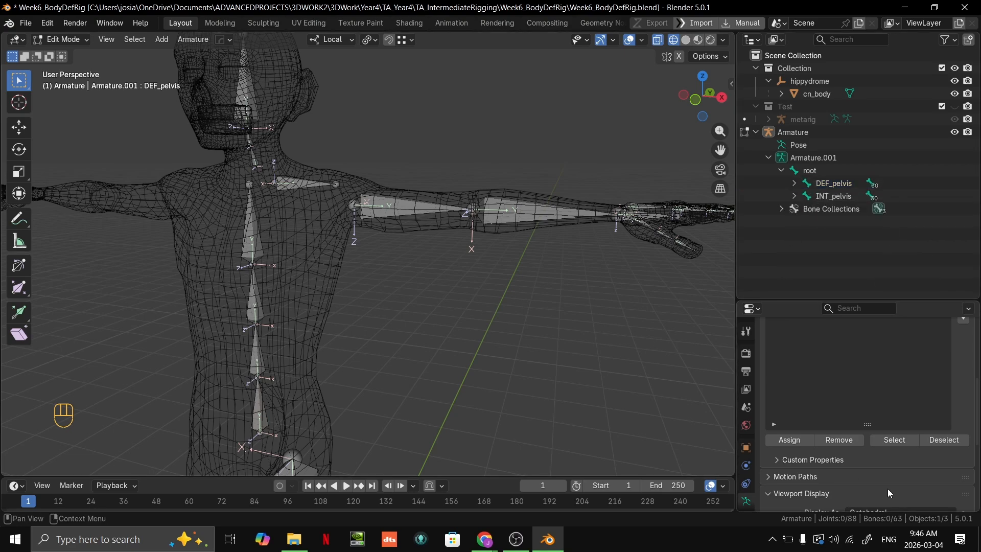
Select the members of the DEF collection and try to move them to check the overlapping bone chains.
scroll(826, 422, up, 4)
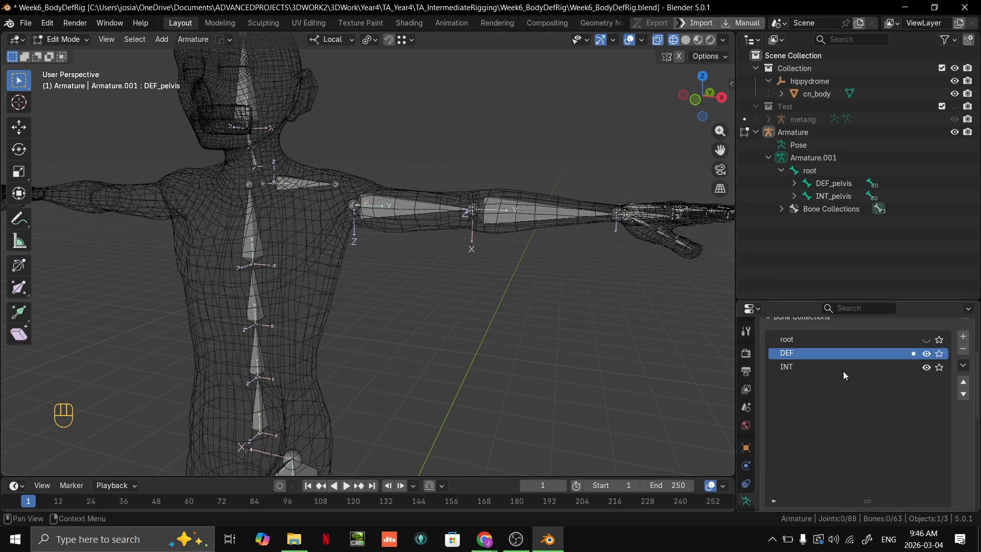
scroll(842, 404, down, 3)
click(801, 468)
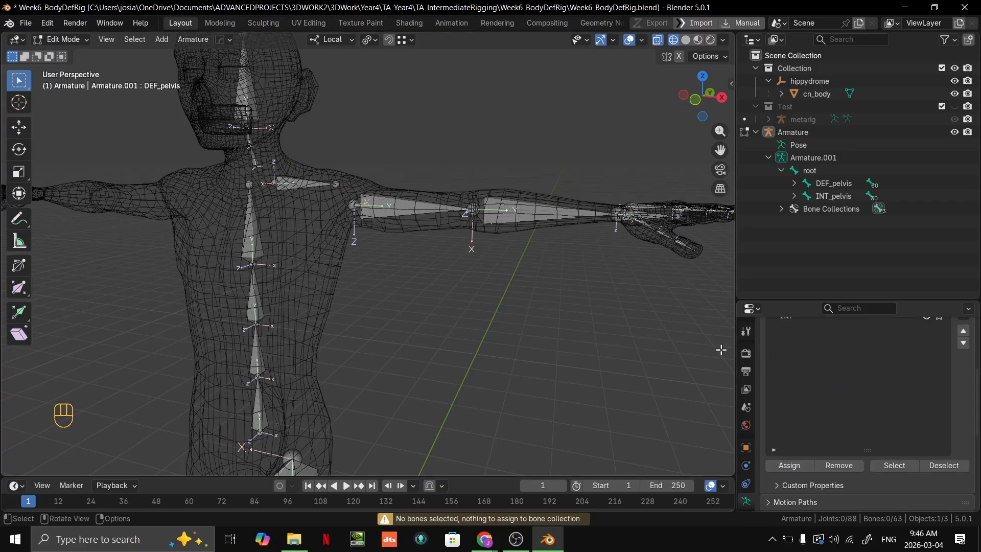
click(905, 467)
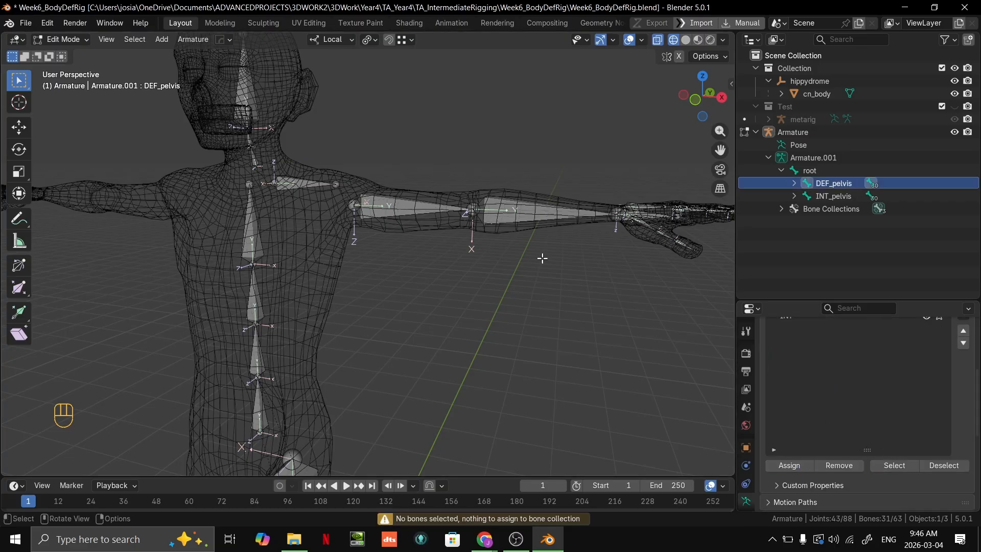
middle_drag(522, 296, 468, 287)
key(g)
right_click(513, 340)
key(g)
click(475, 304)
Enlarge the Properties editor, inspect the bone properties with INT_pelvis selected, and clear the selection.
scroll(475, 302, up, 2)
drag(812, 302, 811, 228)
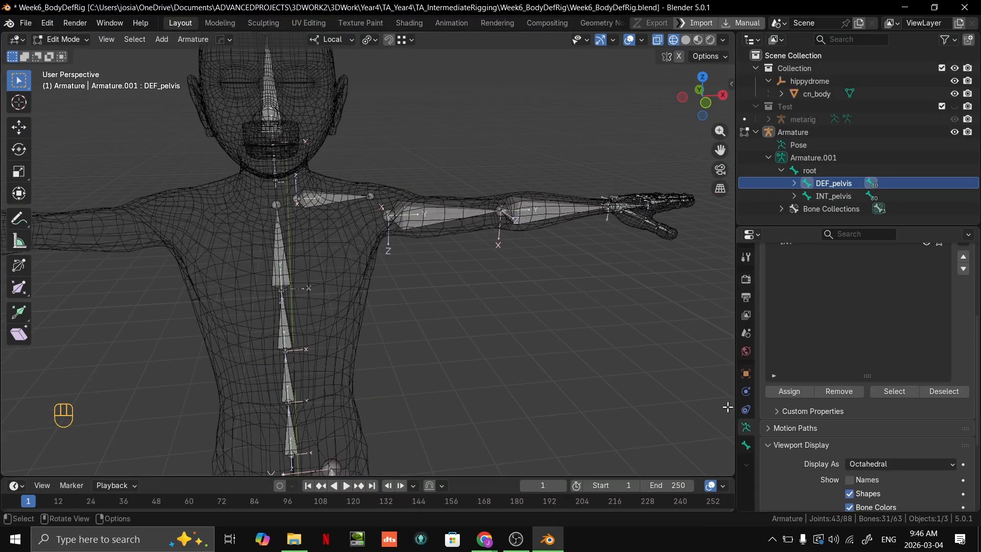
click(746, 447)
scroll(838, 409, up, 4)
scroll(848, 403, down, 2)
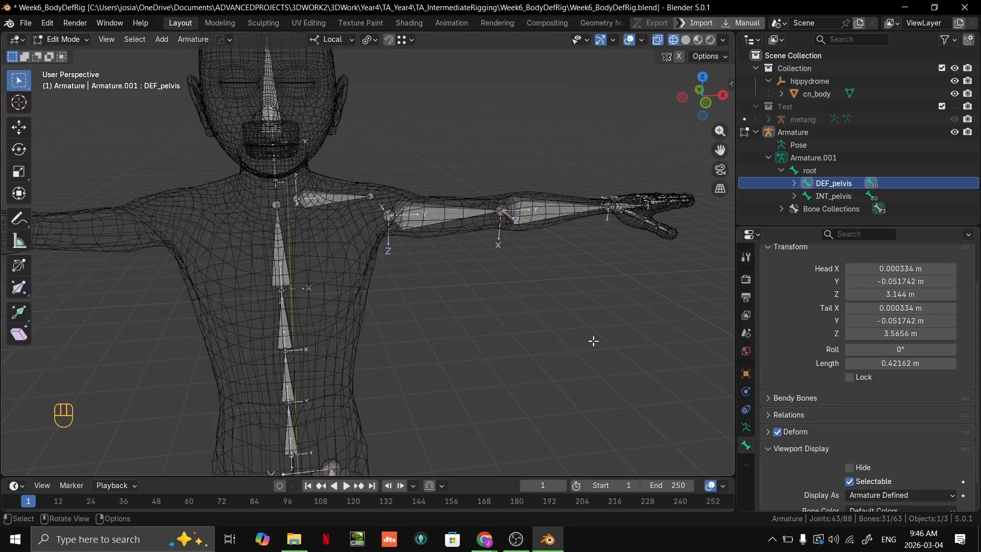
click(838, 197)
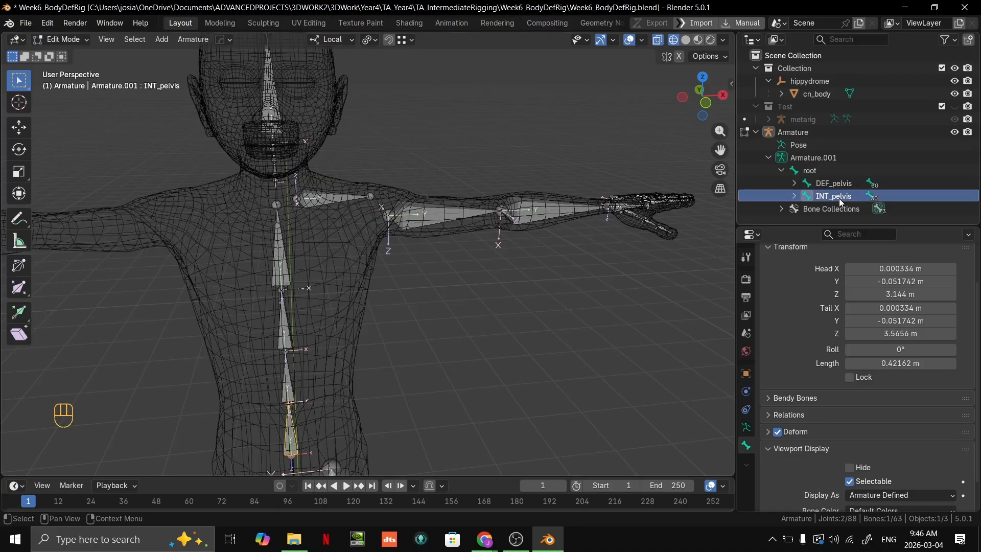
scroll(504, 320, down, 5)
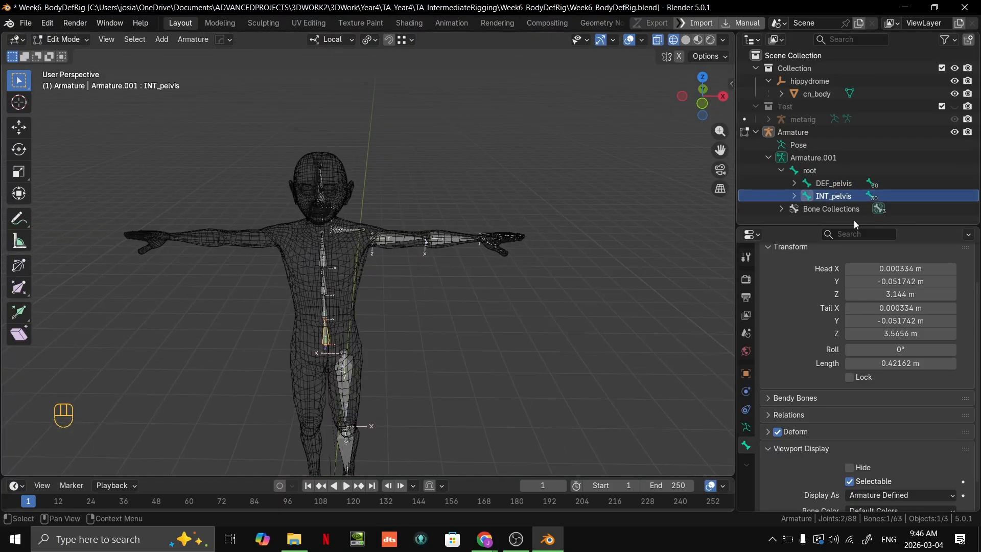
click(654, 340)
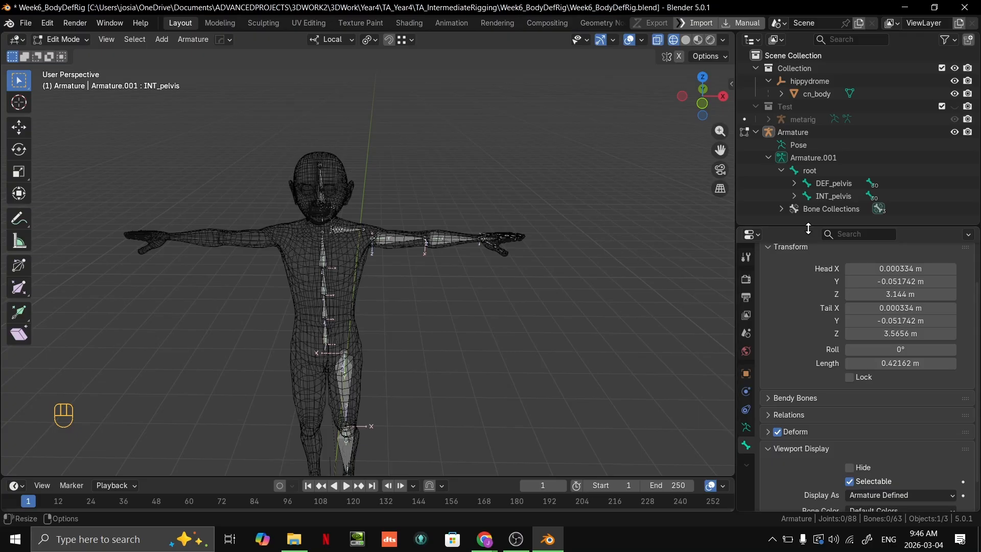
Select all members of the INT collection and disable Deform for every selected bone at once.
drag(807, 225, 807, 195)
click(746, 394)
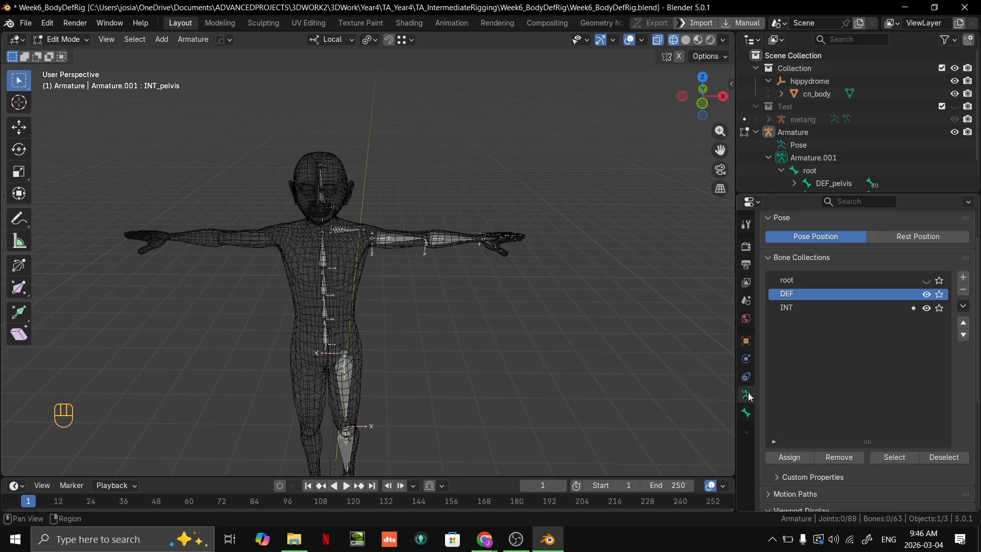
click(811, 309)
click(897, 458)
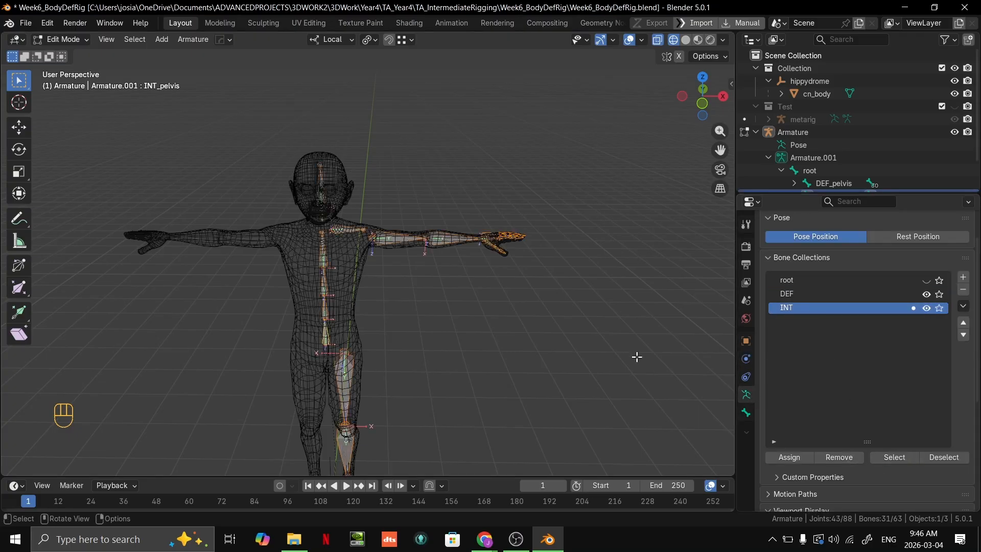
click(651, 298)
click(895, 458)
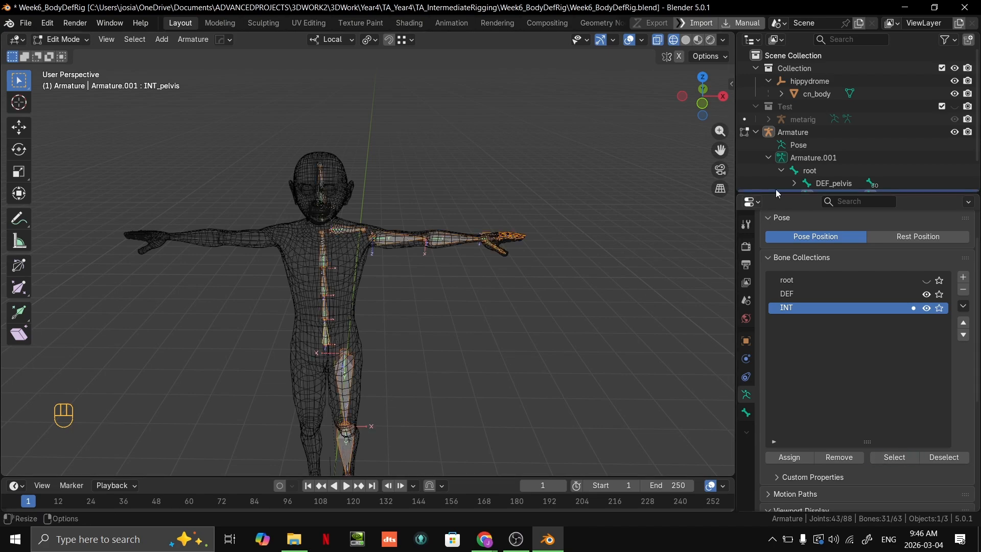
click(746, 413)
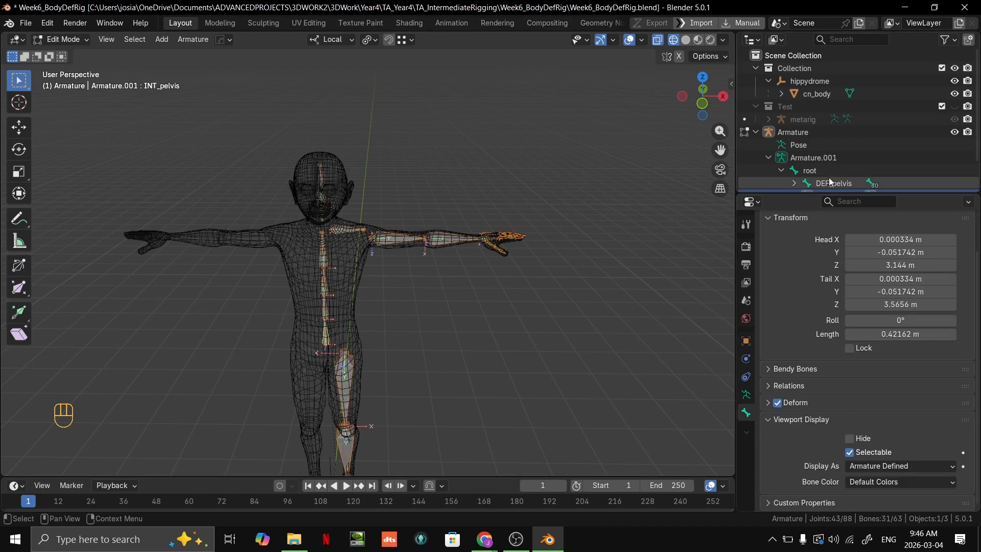
drag(817, 192, 818, 159)
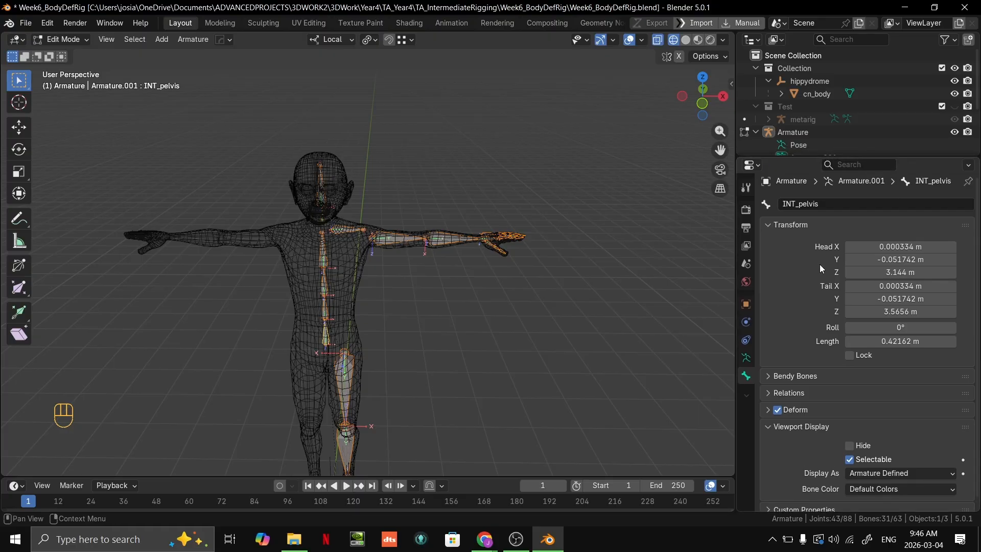
alt+click(778, 410)
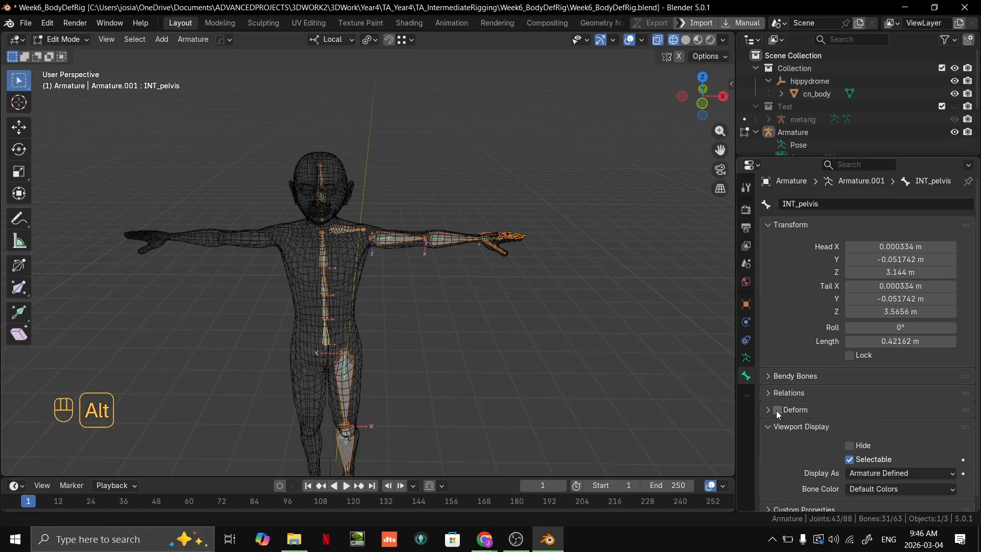
Isolate the armature in local view and select DEF_lowerLeg.L, INT_spineA, INT_spineB and INT_chest to check their Deform settings.
scroll(511, 250, up, 6)
shift+middle_drag(565, 296, 443, 295)
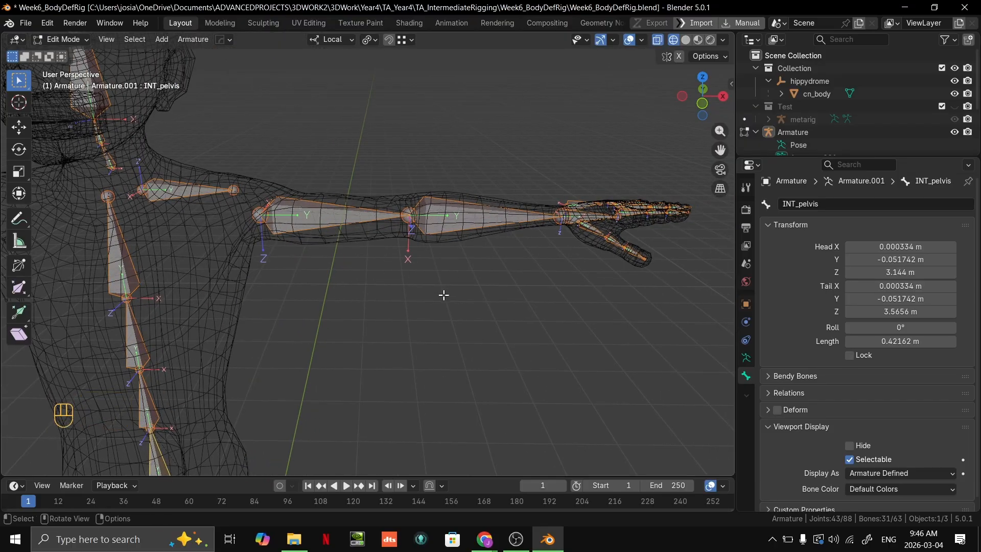
shift+middle_drag(499, 273, 451, 315)
scroll(798, 146, down, 1)
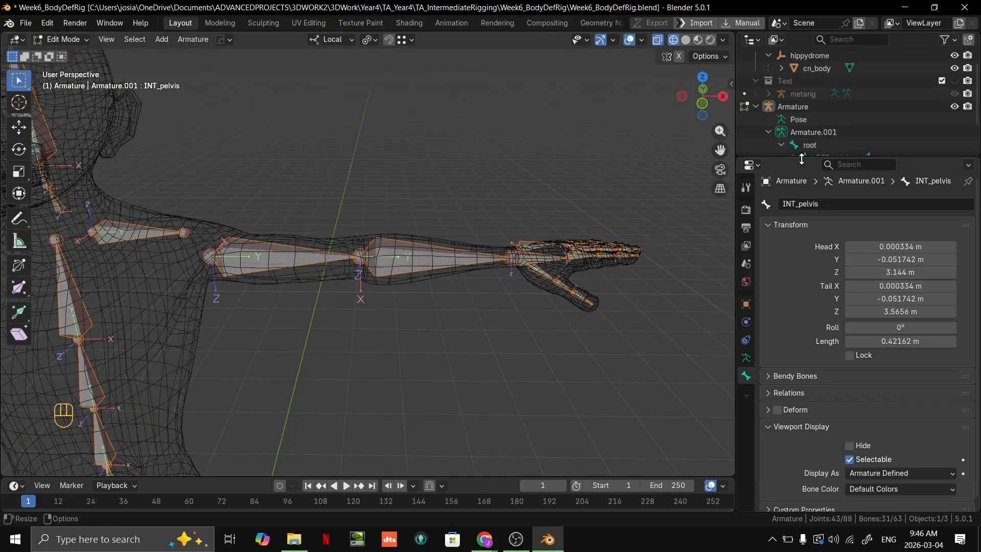
key(slash)
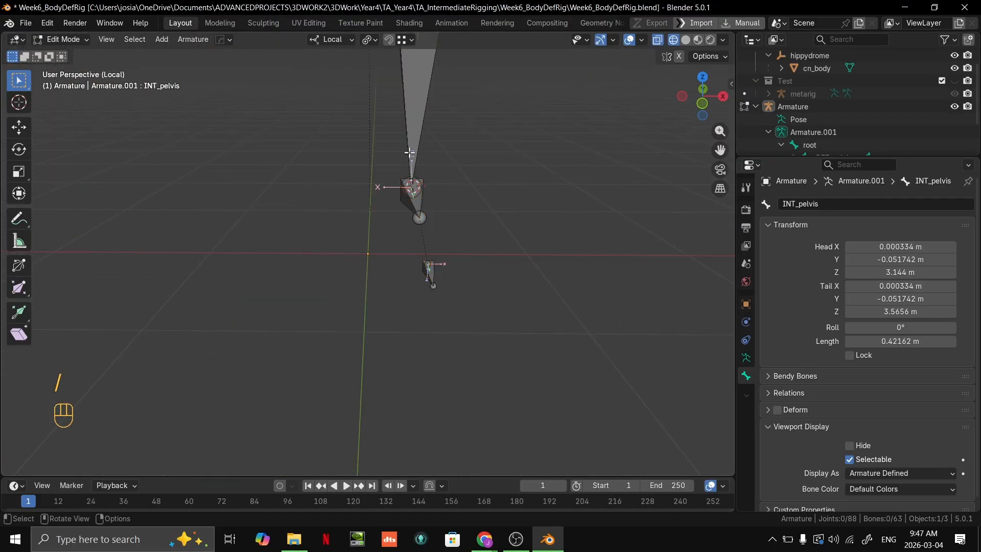
click(410, 152)
shift+middle_drag(453, 184, 427, 278)
click(373, 186)
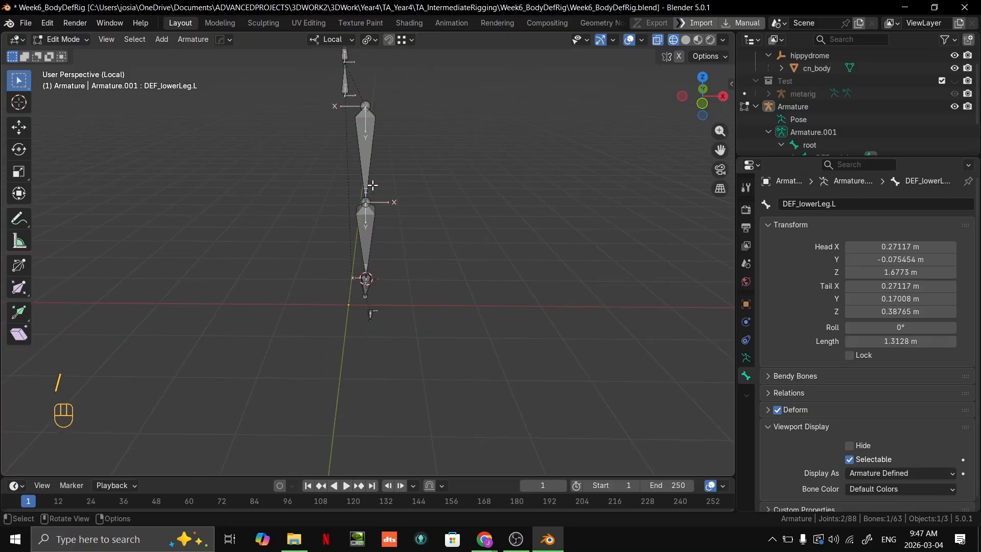
shift+middle_drag(381, 140, 370, 277)
click(333, 186)
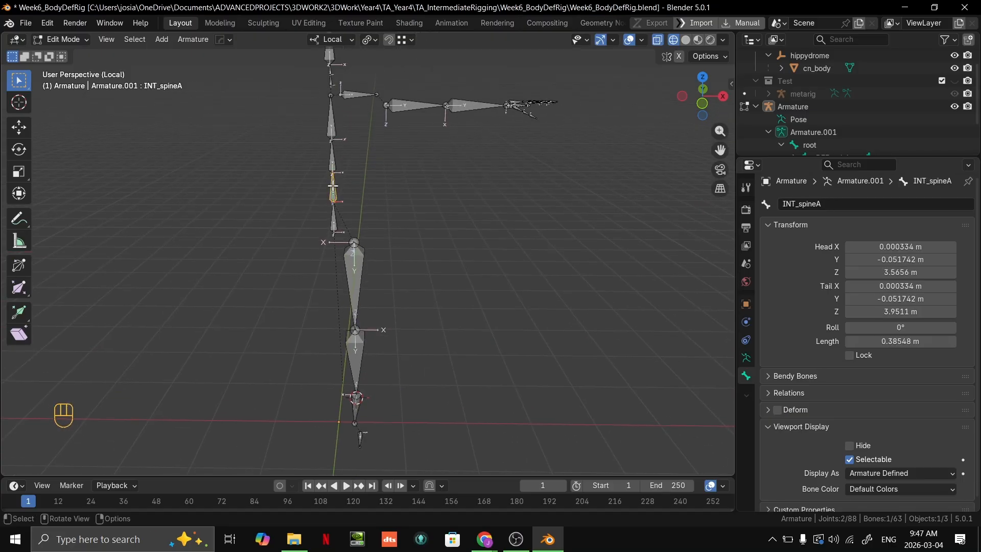
click(331, 161)
shift+middle_drag(330, 161, 361, 228)
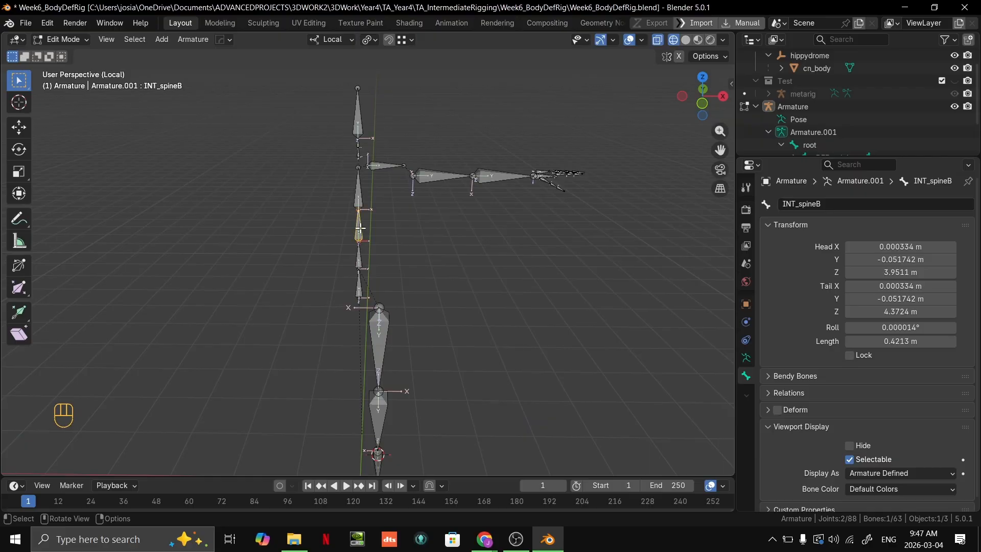
click(357, 192)
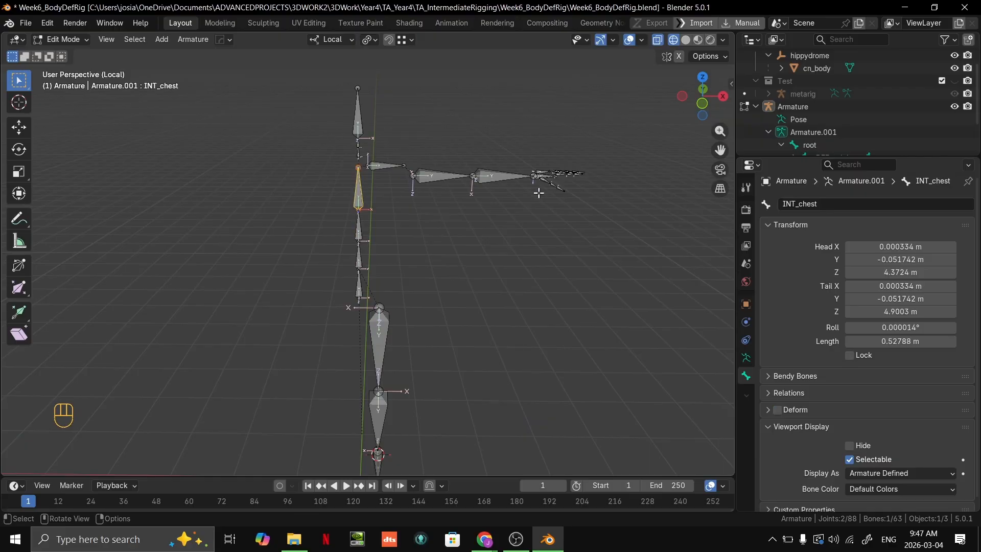
Undo the recent selections back to the full INT bone selection, and redo them up to INT_chest.
scroll(522, 277, down, 3)
key(ctrl+z)
key(ctrl+z)
key(ctrl+z)
key(ctrl+z)
key(ctrl+z)
key(ctrl+z)
key(ctrl+z)
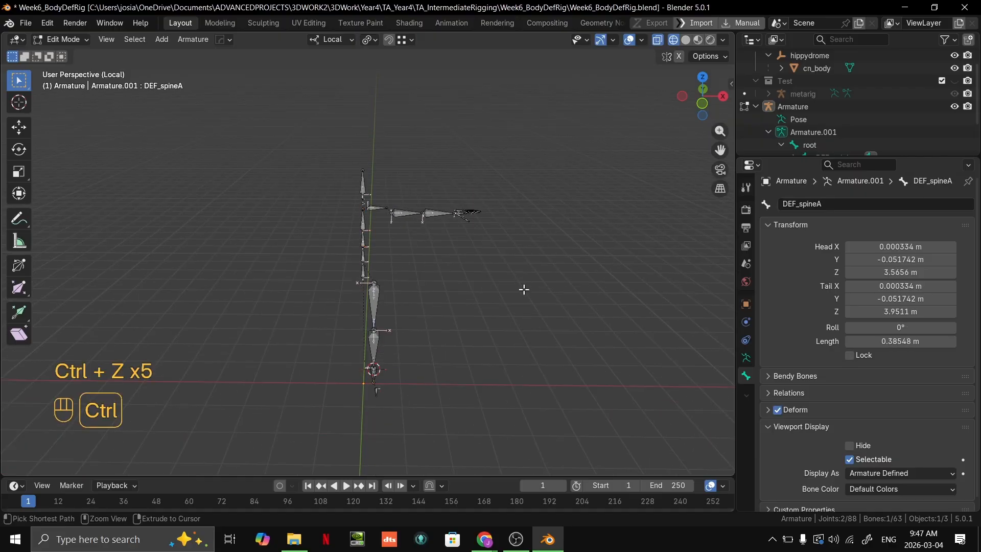
key(ctrl+z)
key(ctrl+z)
key(ctrl+z)
key(ctrl+z)
key(ctrl+z)
key(ctrl+z)
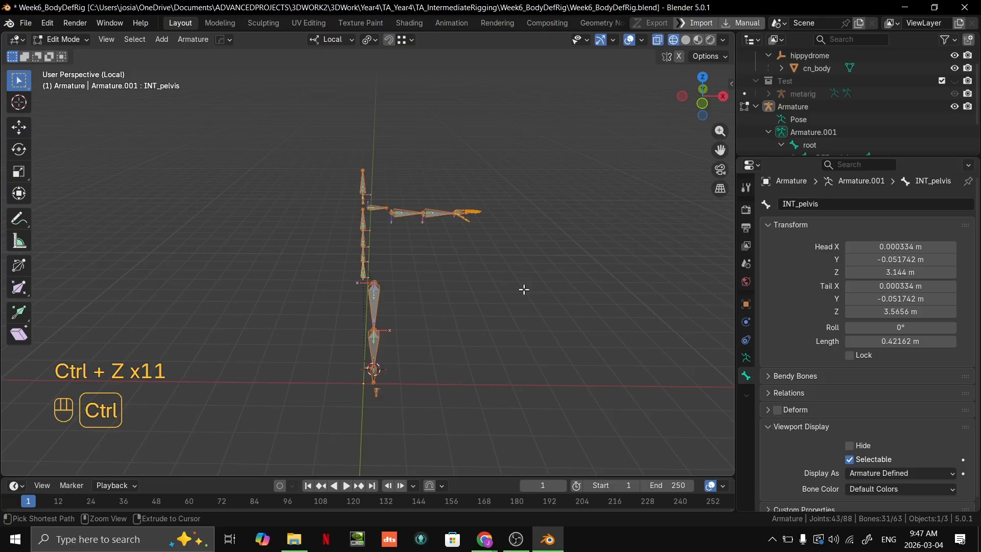
key(ctrl+shift+z)
key(ctrl+shift+z)
key(ctrl+shift+z)
key(ctrl+shift+z)
key(ctrl+shift+z)
key(ctrl+shift+z)
key(ctrl+shift+z)
key(ctrl+shift+z)
key(ctrl+shift+z)
key(ctrl+shift+z)
key(ctrl+shift+z)
key(ctrl+shift+z)
key(ctrl+shift+z)
key(ctrl+shift+z)
key(ctrl+shift+z)
key(ctrl+shift+z)
key(ctrl+shift+z)
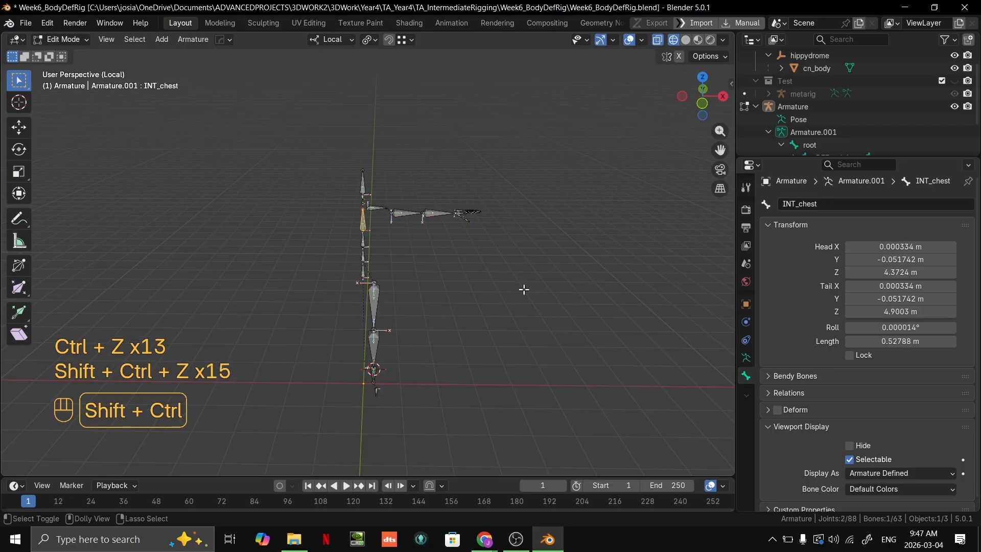
Leave local view with the DEF collection hidden, and check the Deform setting on the INT spine and pelvis bones.
key(slash)
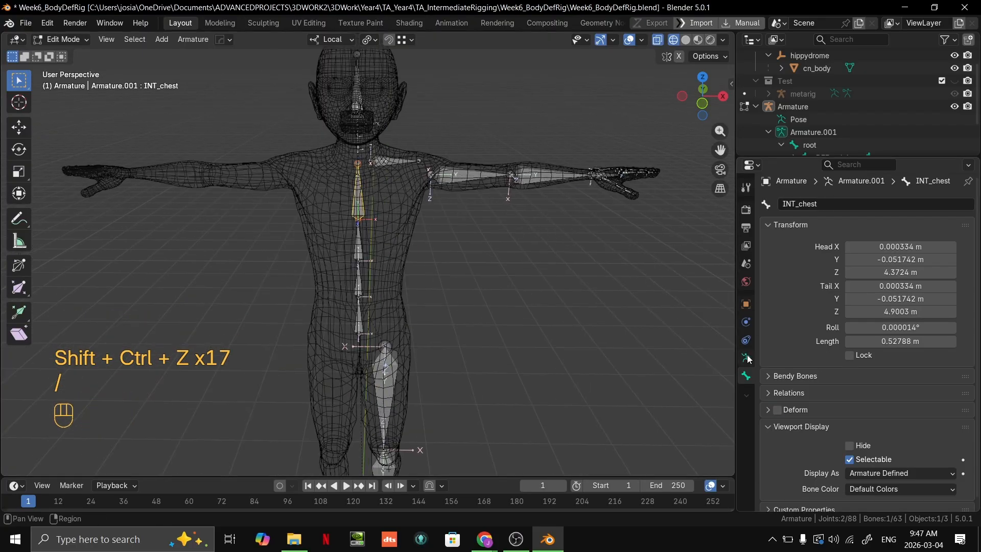
click(747, 358)
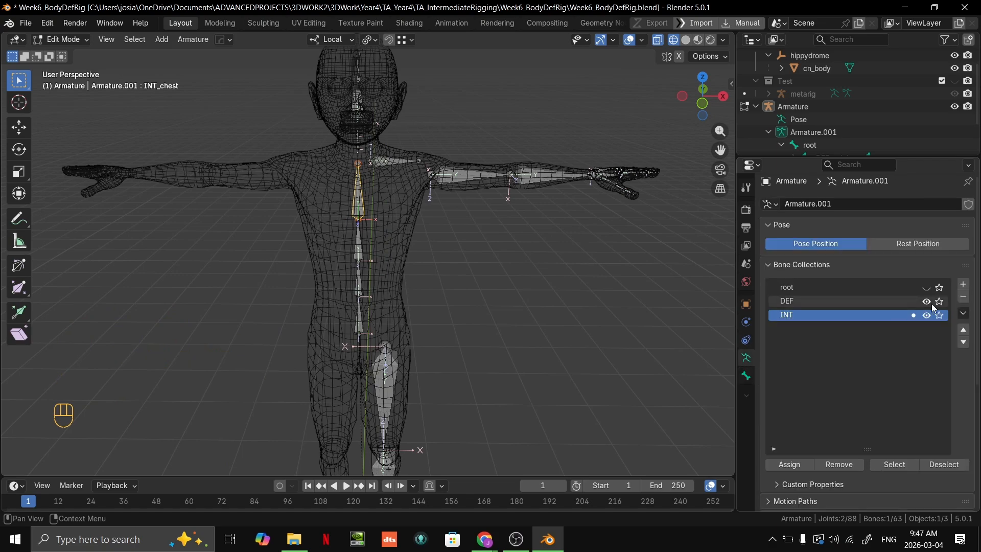
click(360, 245)
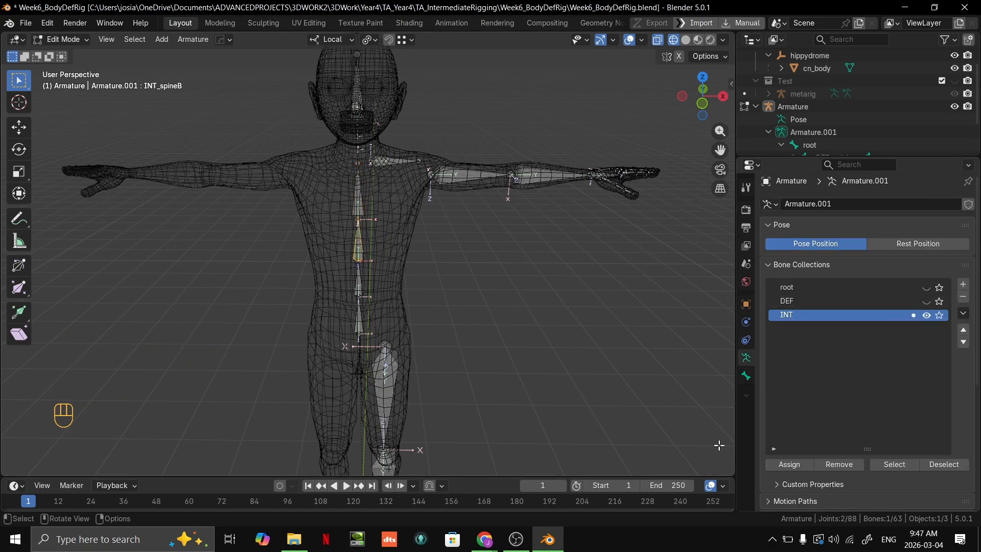
click(746, 376)
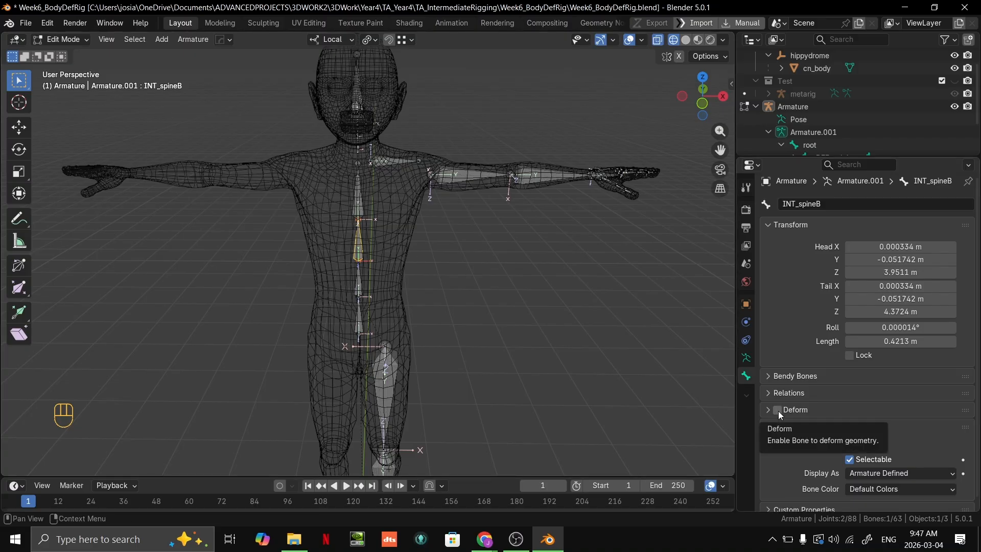
click(359, 220)
click(359, 258)
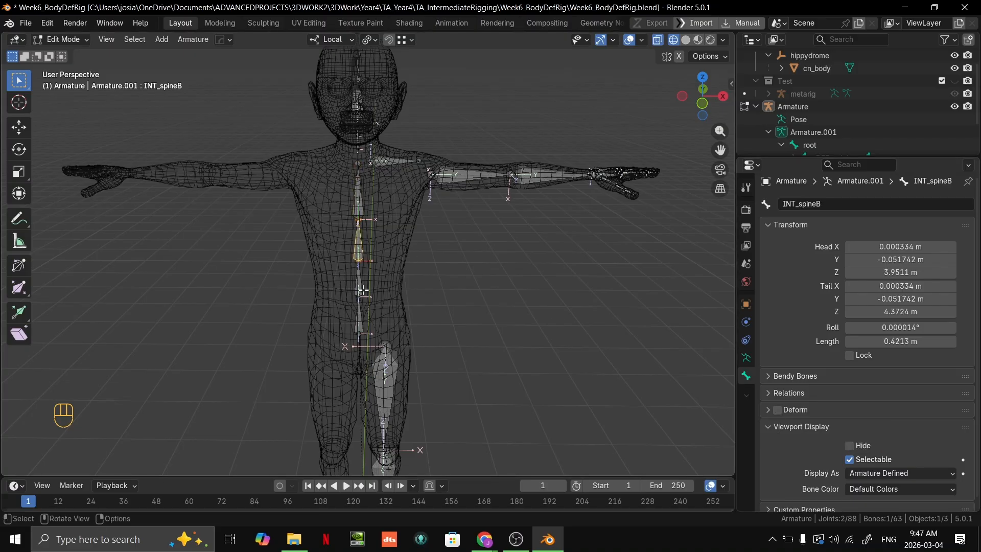
click(363, 302)
click(359, 337)
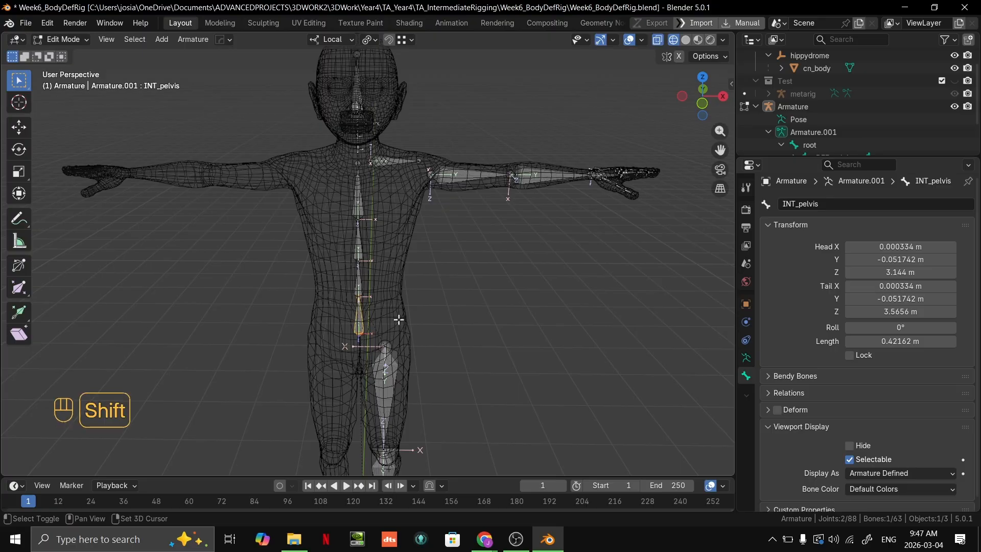
Try to move the base joint of INT_pelvis, and frame that joint in the view.
scroll(360, 307, up, 3)
key(g)
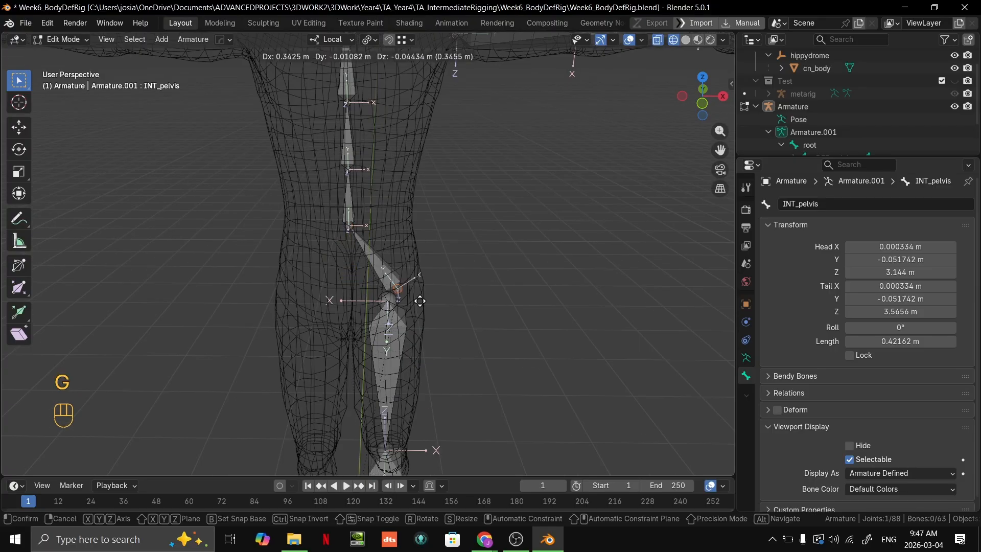
right_click(398, 283)
key(grave)
scroll(451, 309, down, 10)
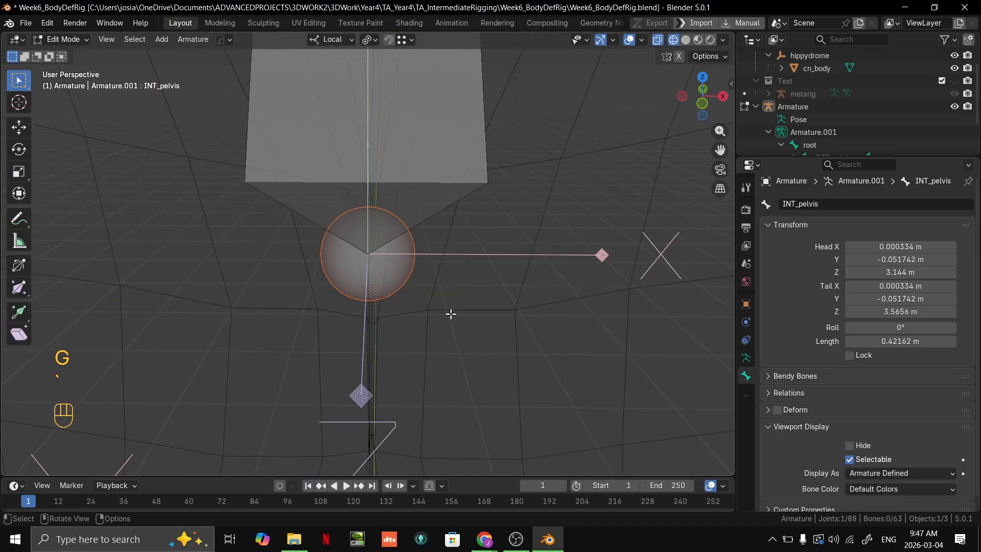
Select INT_pelvis together with INT_upperLeg.L and enable Deform for both bones at once.
click(421, 335)
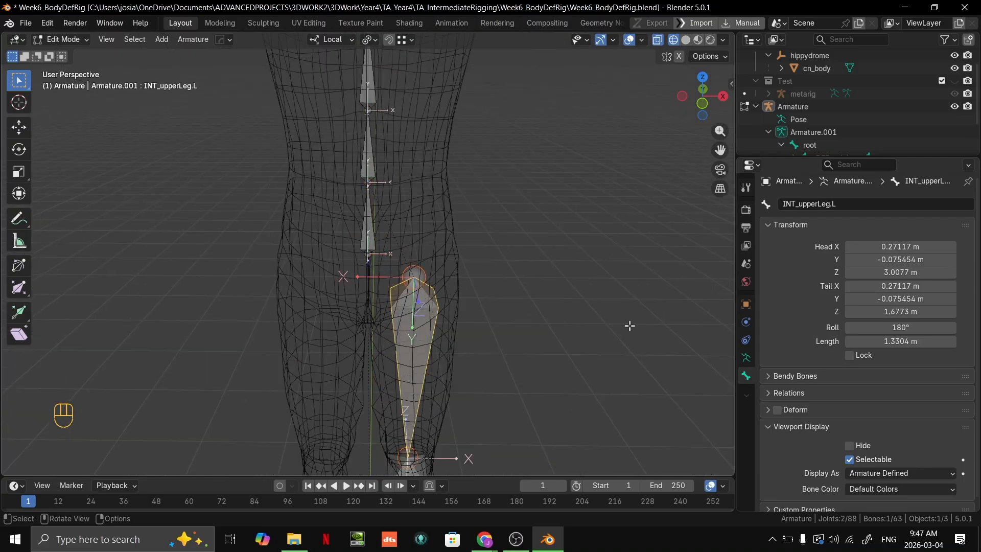
click(369, 238)
shift+click(422, 312)
click(375, 235)
shift+click(415, 294)
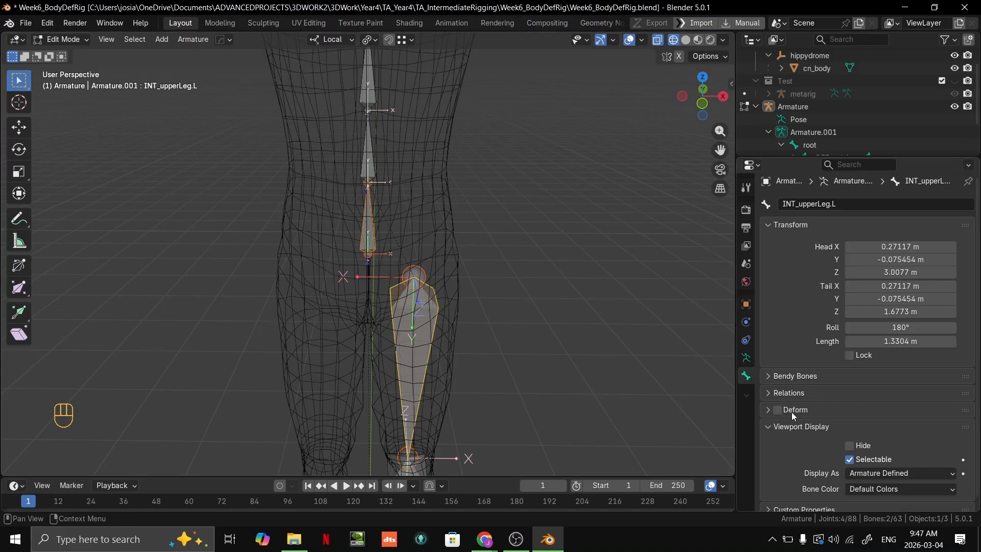
alt+click(776, 410)
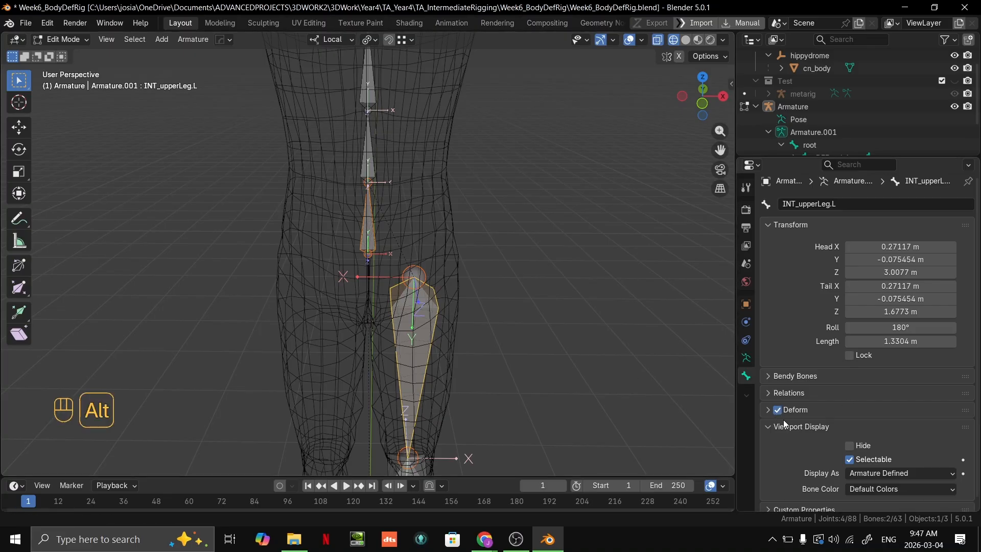
Select INT_upperLeg.L and INT_pelvis in turn and check the Deform setting of each bone.
click(485, 296)
click(415, 289)
click(370, 231)
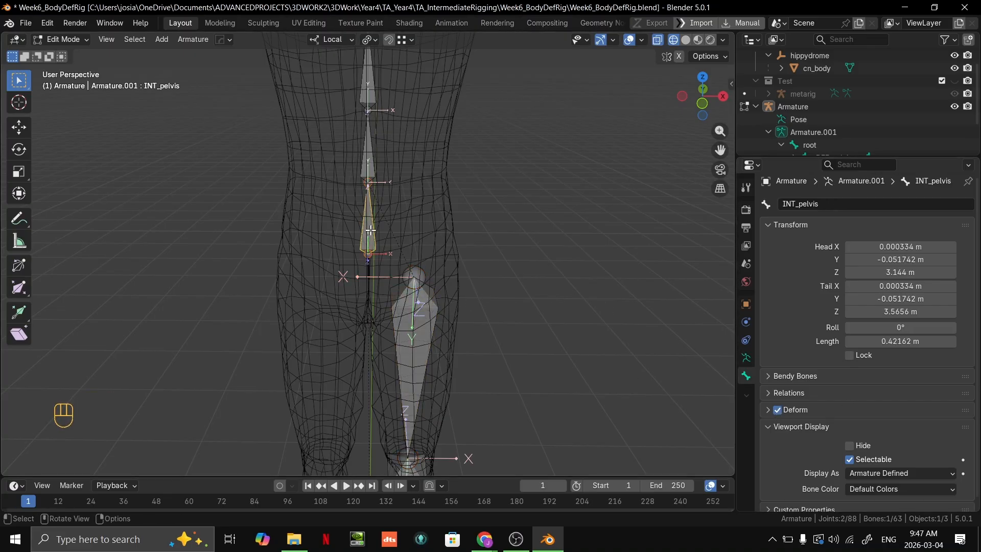
click(419, 316)
click(368, 231)
Select INT_upperLeg.L together with INT_pelvis, disable Deform for both at once, and check each bone's setting.
click(423, 328)
shift+click(371, 244)
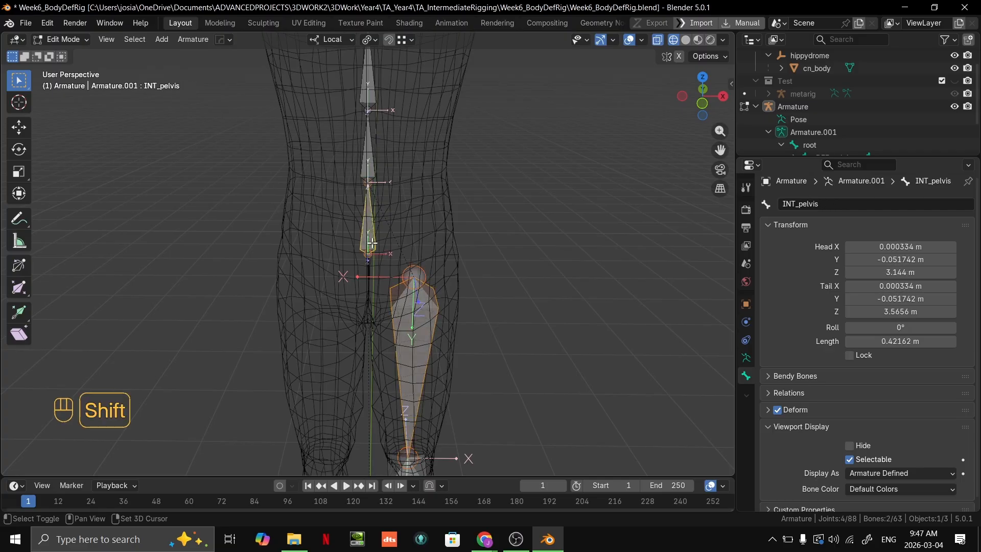
alt+click(777, 410)
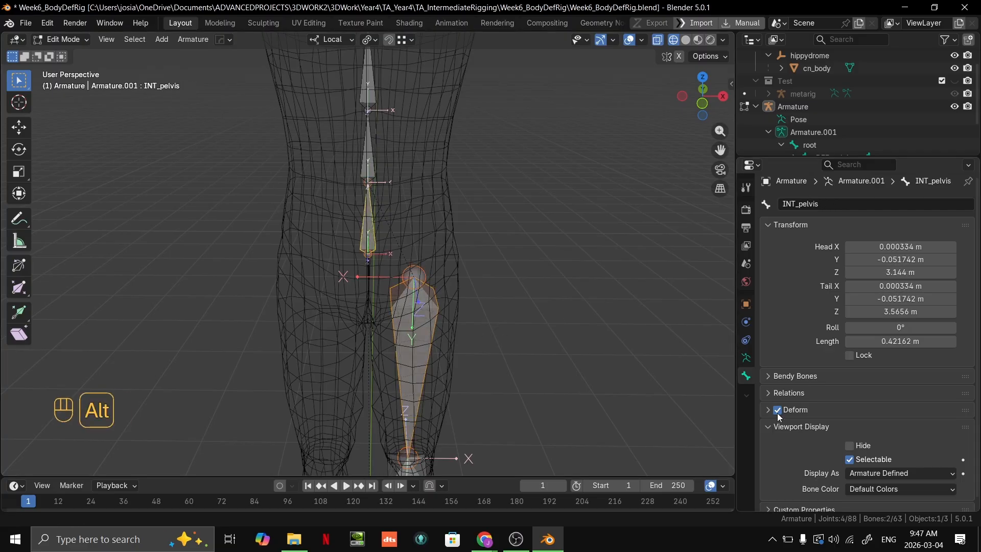
click(605, 353)
click(428, 312)
click(371, 231)
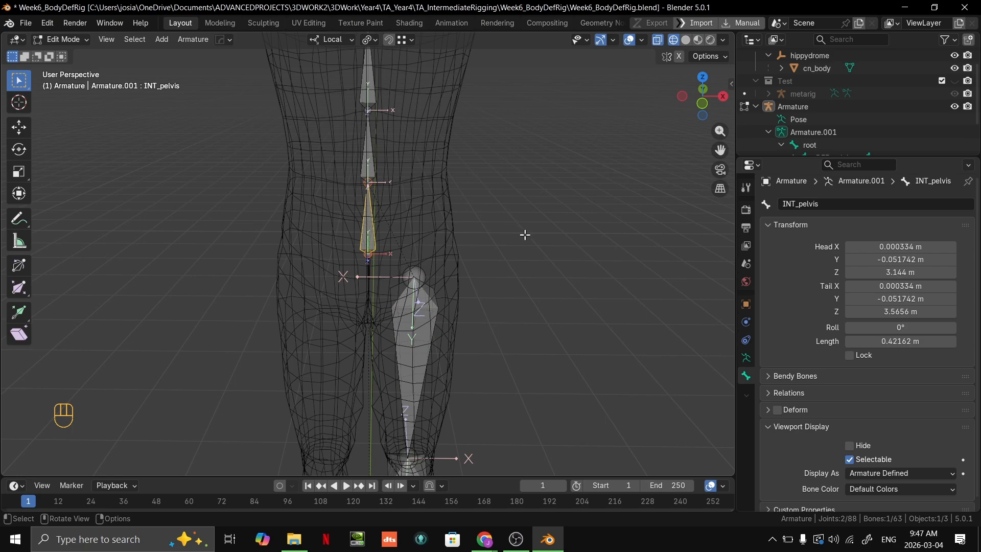
Expand the Deform settings of INT_pelvis and look over the whole INT skeleton, including from the front view.
key(shift+c)
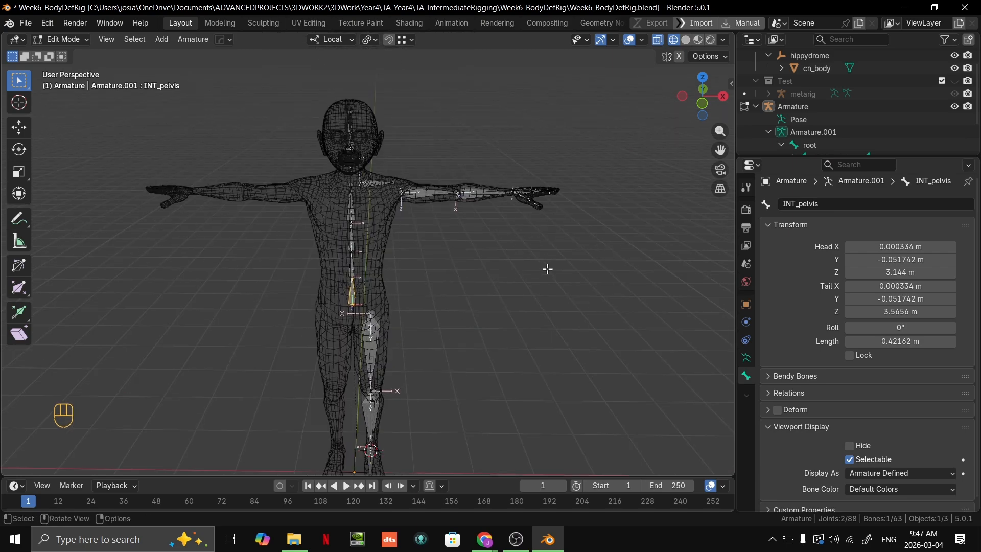
click(769, 411)
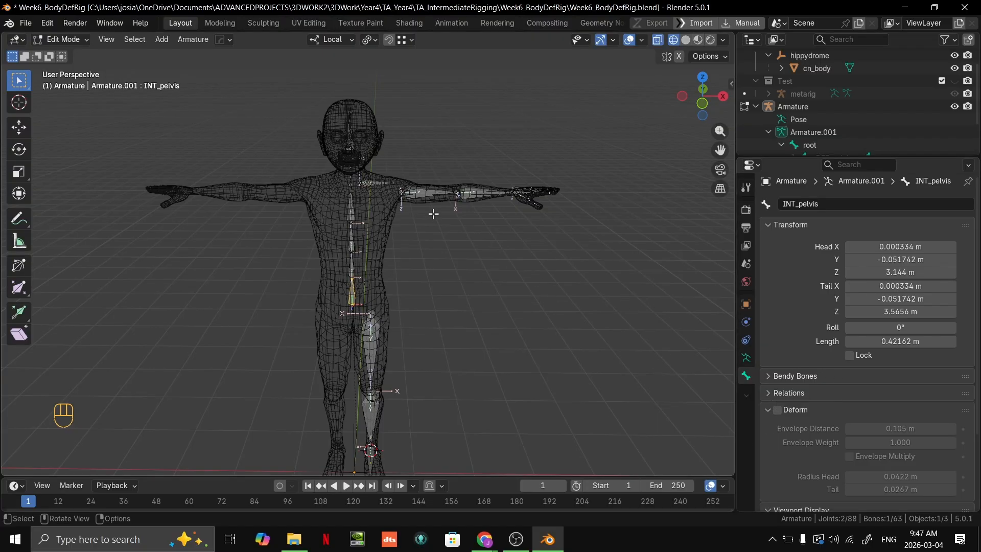
scroll(462, 256, up, 1)
key(grave)
click(419, 243)
scroll(465, 292, up, 3)
shift+middle_drag(460, 281, 493, 248)
scroll(554, 179, down, 3)
scroll(554, 184, up, 4)
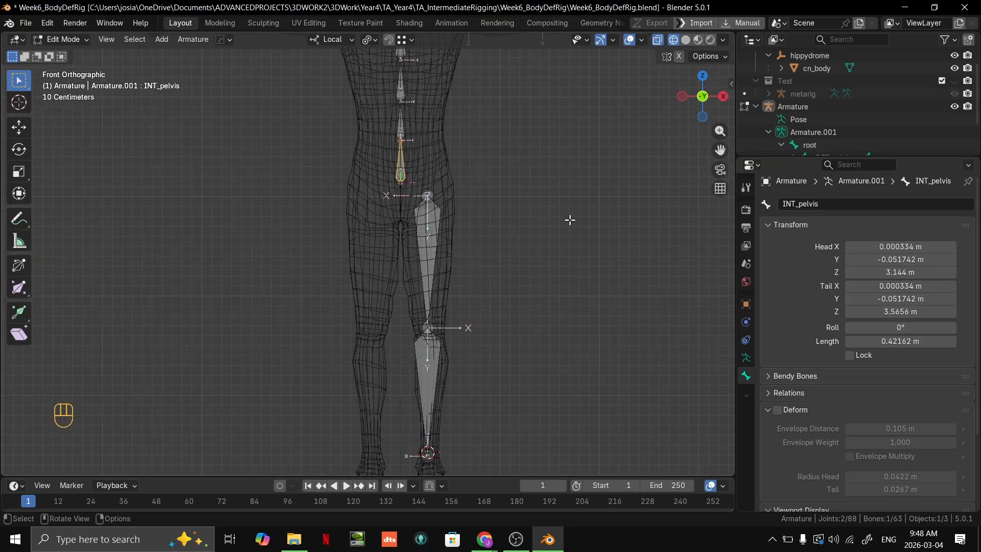
scroll(563, 203, down, 2)
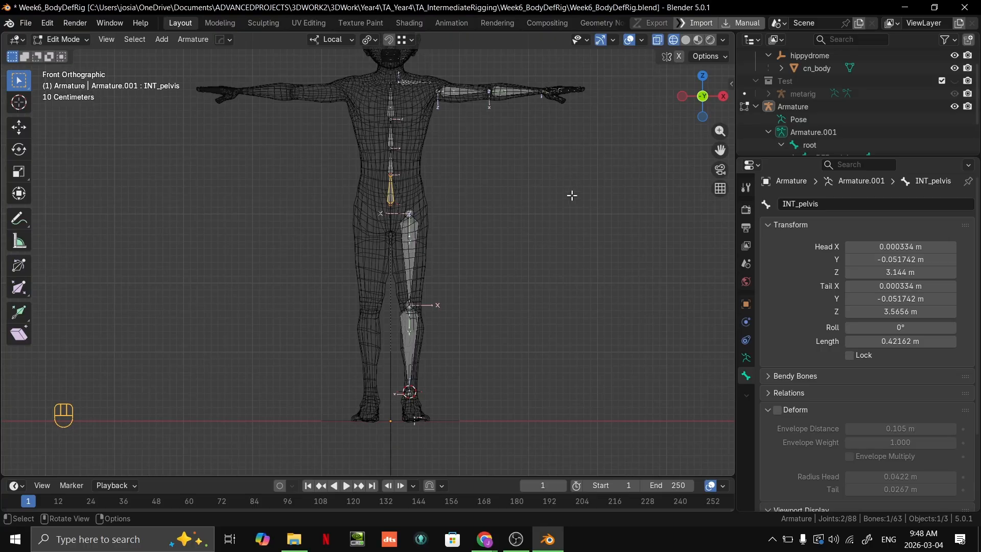
shift+middle_drag(572, 196, 558, 254)
scroll(558, 255, up, 1)
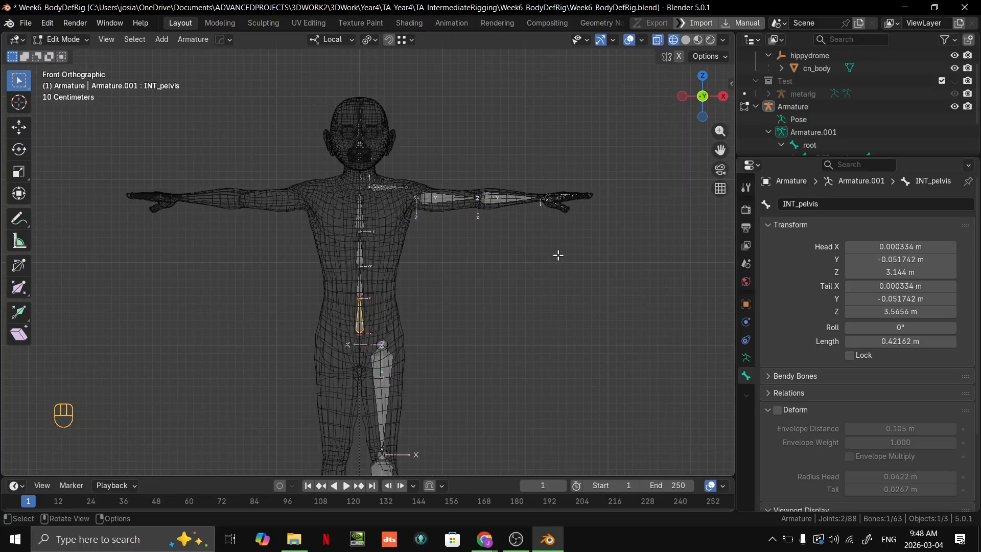
scroll(560, 250, up, 2)
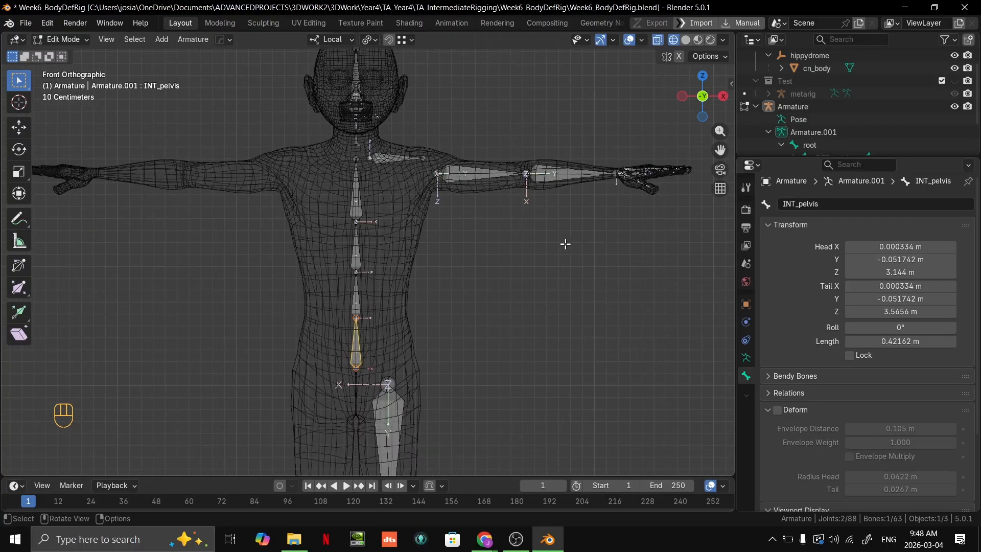
scroll(567, 241, up, 1)
scroll(569, 236, down, 1)
shift+middle_drag(566, 252, 409, 307)
scroll(404, 300, down, 2)
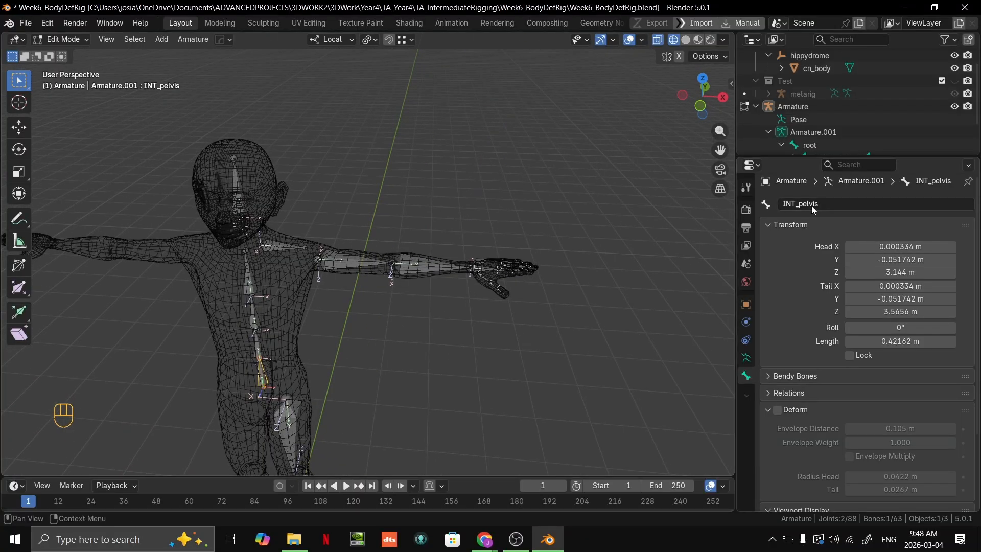
Enlarge the outliner, switch to the Tutorial 6 presentation in Chrome and advance to the Twist Bones slide.
drag(808, 158, 807, 276)
key(alt+Tab)
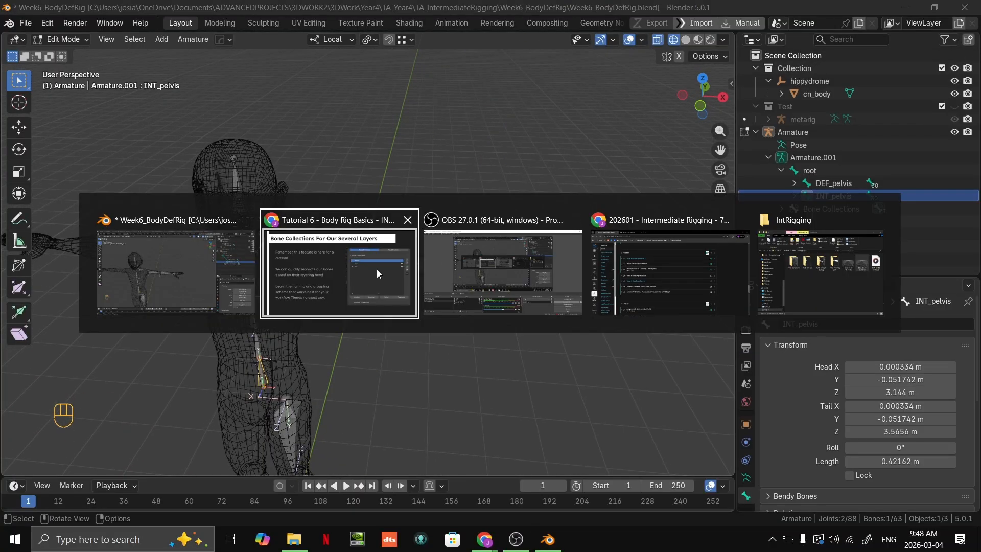
key(Right)
key(Right)
key(Right)
key(Right)
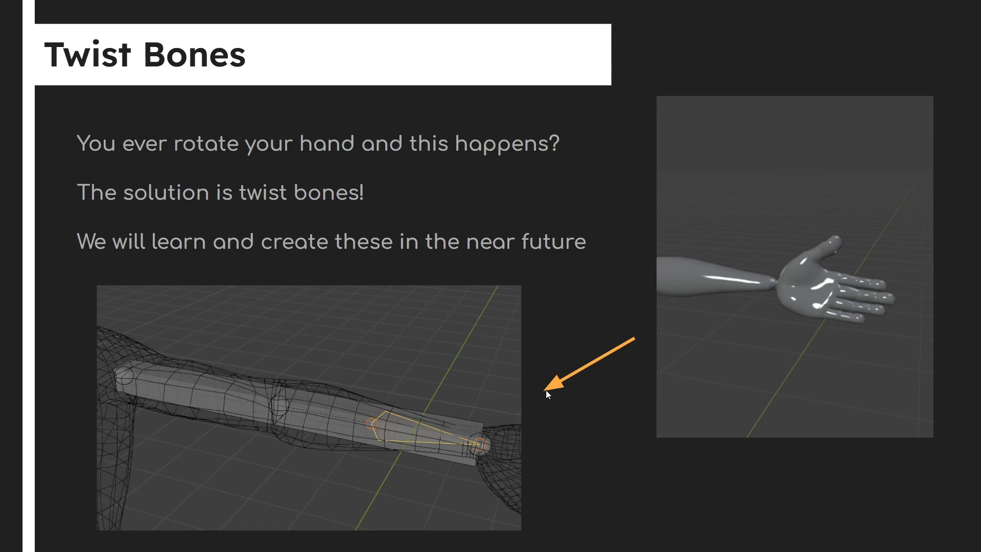
Return to Blender and examine the character's left arm bones up close.
key(alt+Tab)
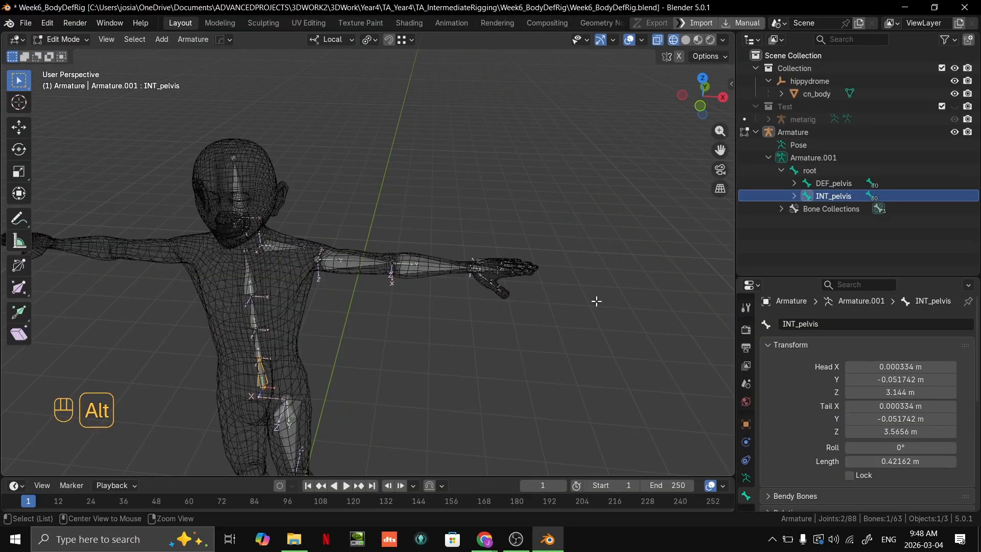
scroll(596, 300, up, 6)
shift+middle_drag(596, 300, 535, 248)
scroll(535, 249, up, 2)
scroll(535, 248, down, 8)
Go back to the presentation in Chrome and replay the Twist Bones slide.
key(alt+Tab)
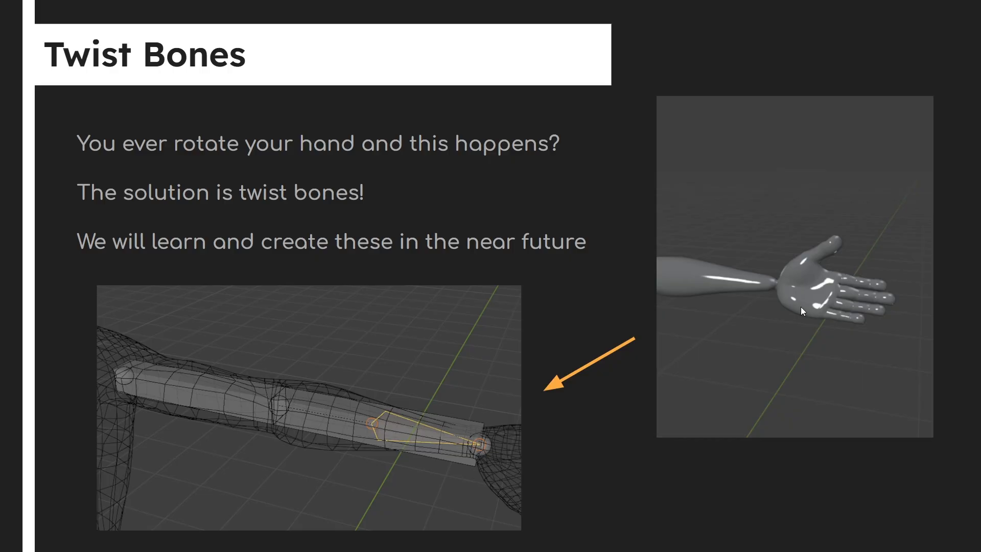
key(alt+Tab)
key(Escape)
key(Left)
key(Right)
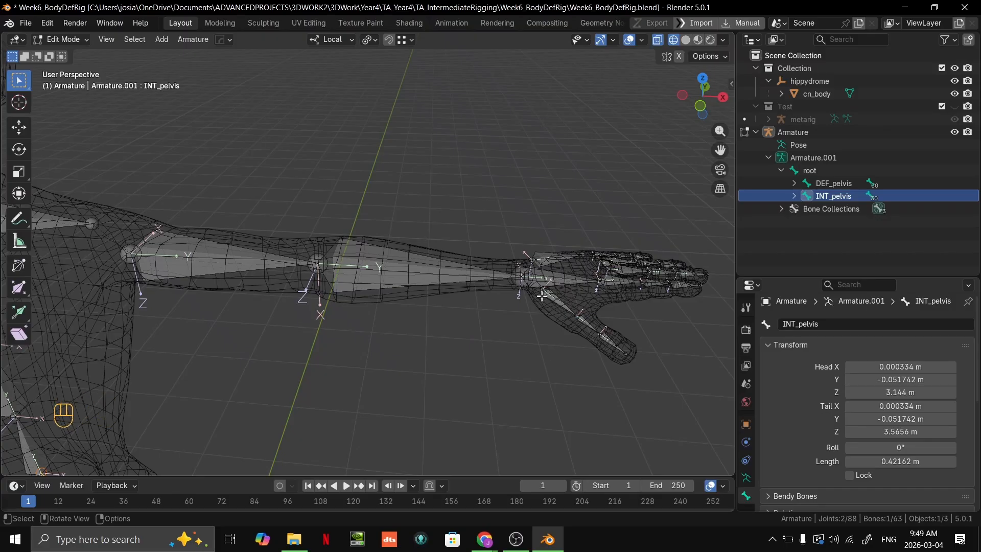
Return to Blender, select INT_lowerArm.L, and switch bone collection visibility from INT to DEF.
mouse_move(367, 256)
shift+middle_down()
mouse_move(357, 245)
mouse_move(378, 261)
shift+middle_up()
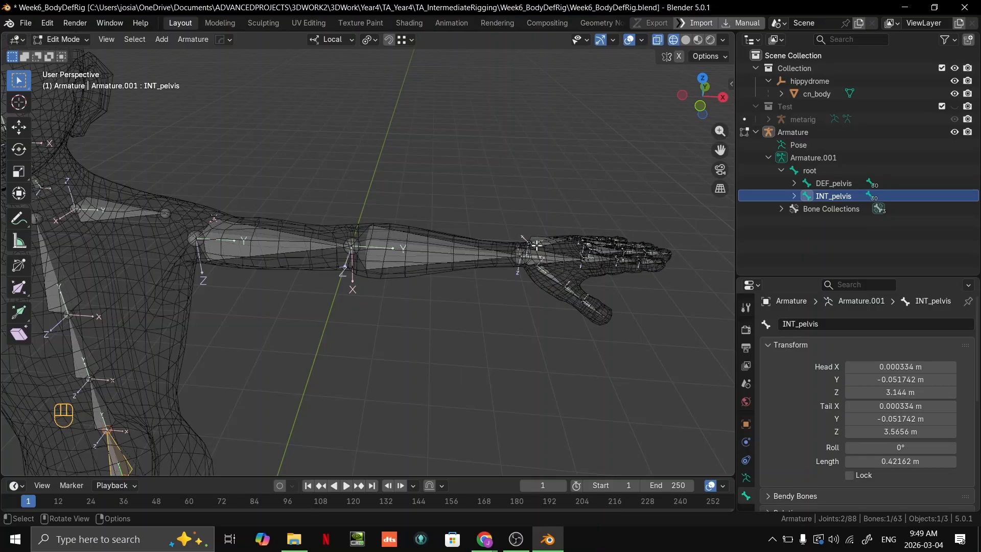
shift+middle_drag(537, 245, 501, 239)
click(822, 185)
click(423, 238)
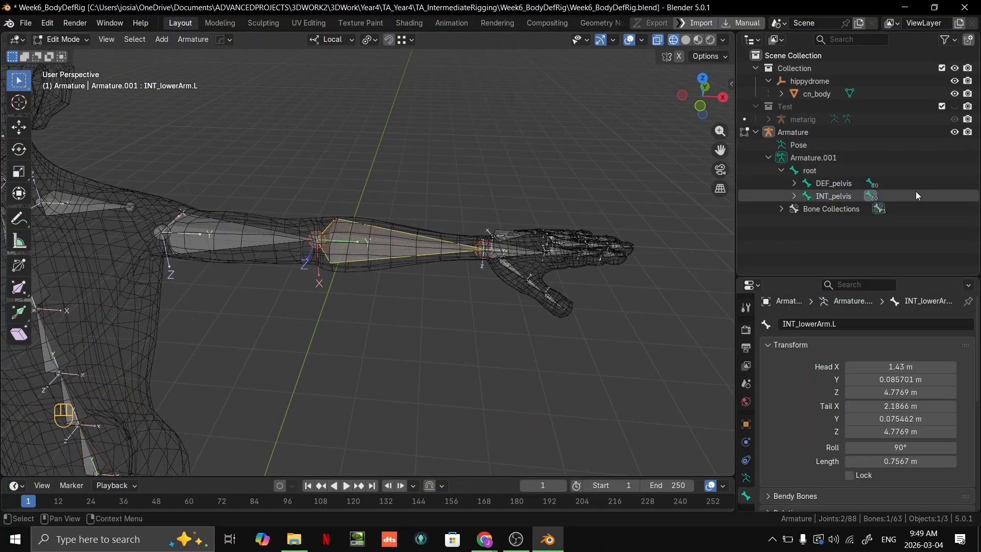
drag(811, 278, 808, 180)
click(746, 383)
click(832, 325)
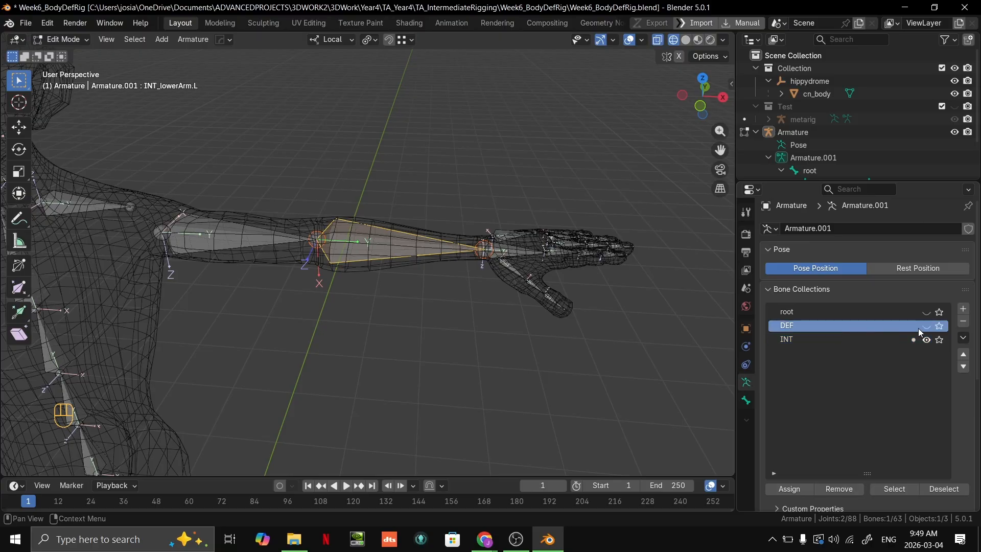
click(927, 339)
click(927, 326)
Select DEF_lowerArm.L and frame the forearm and hand in the top orthographic view.
scroll(407, 279, up, 3)
click(424, 240)
shift+middle_drag(485, 214, 421, 243)
scroll(414, 253, down, 1)
middle_drag(402, 268, 407, 265)
shift+middle_drag(427, 308, 444, 354)
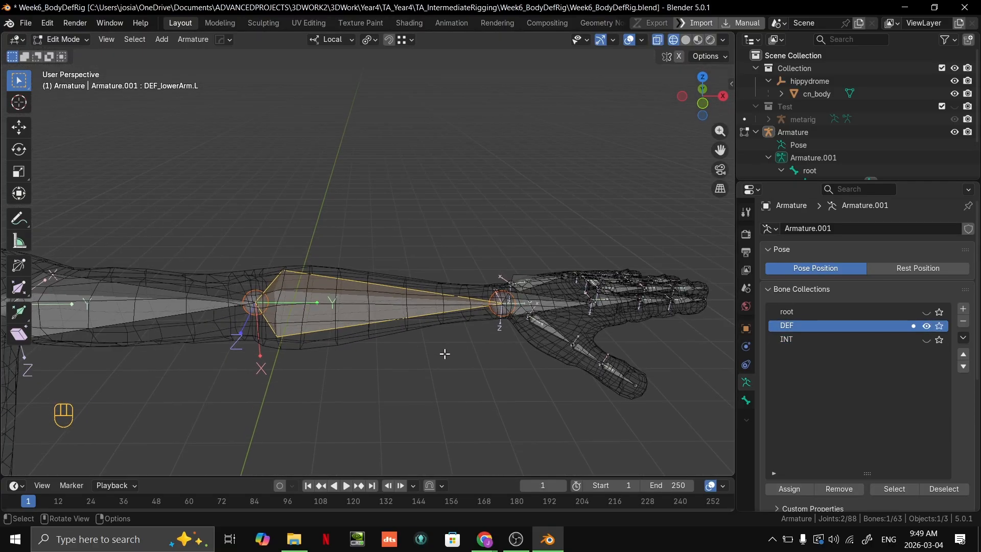
key(KP_7)
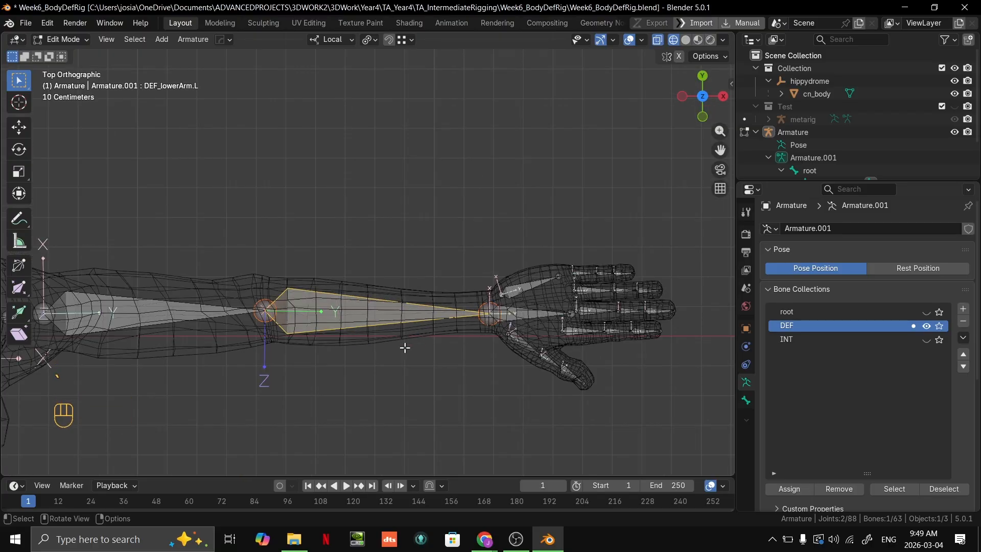
shift+middle_drag(522, 329, 491, 297)
scroll(402, 310, up, 1)
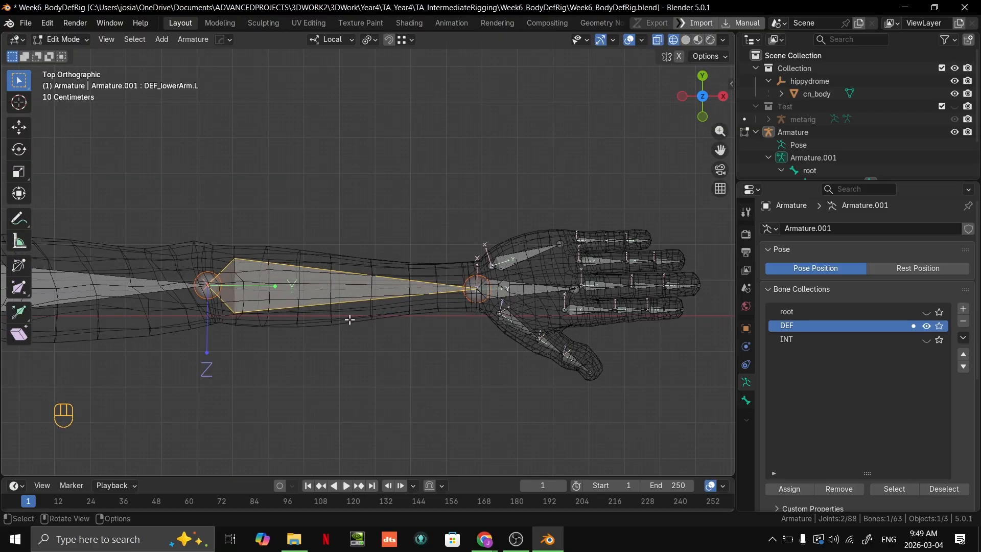
Duplicate DEF_lowerArm.L and place the copy about 0.41 m along X towards the hand.
scroll(337, 306, down, 1)
click(462, 295)
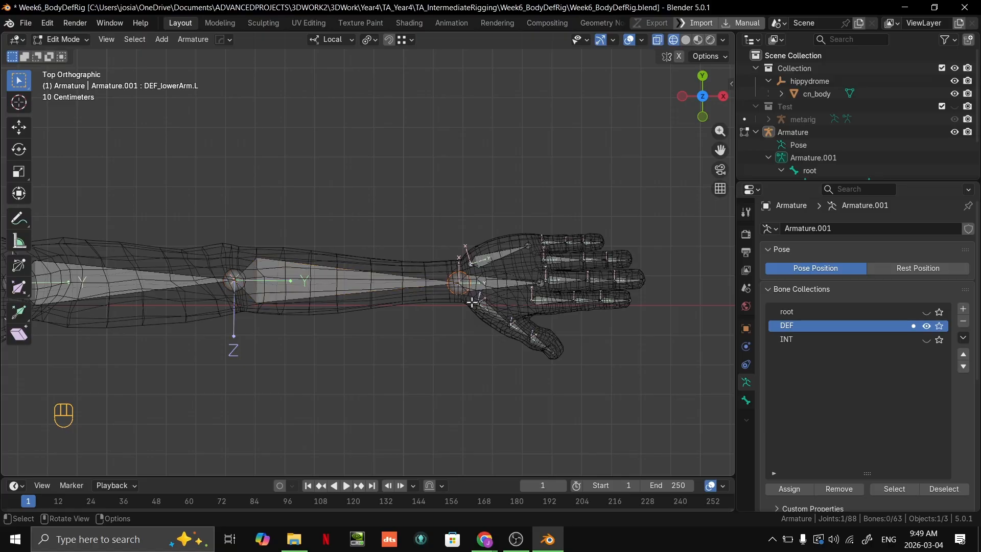
click(503, 291)
scroll(581, 336, up, 1)
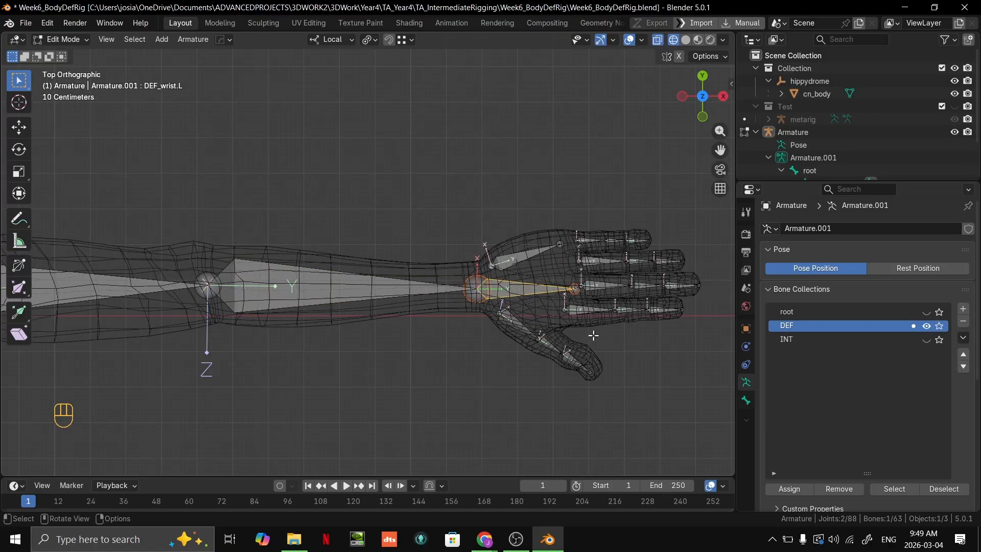
click(271, 290)
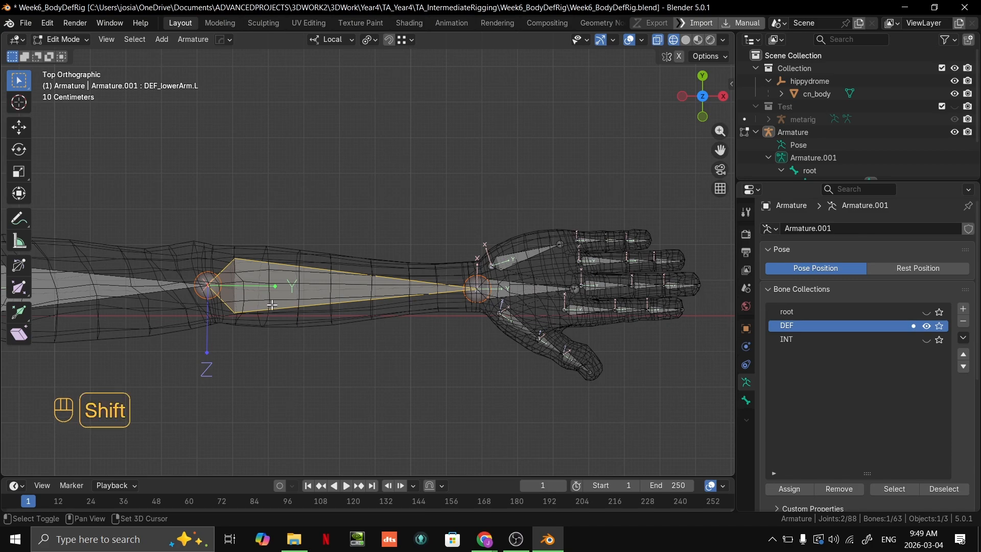
key(shift+d)
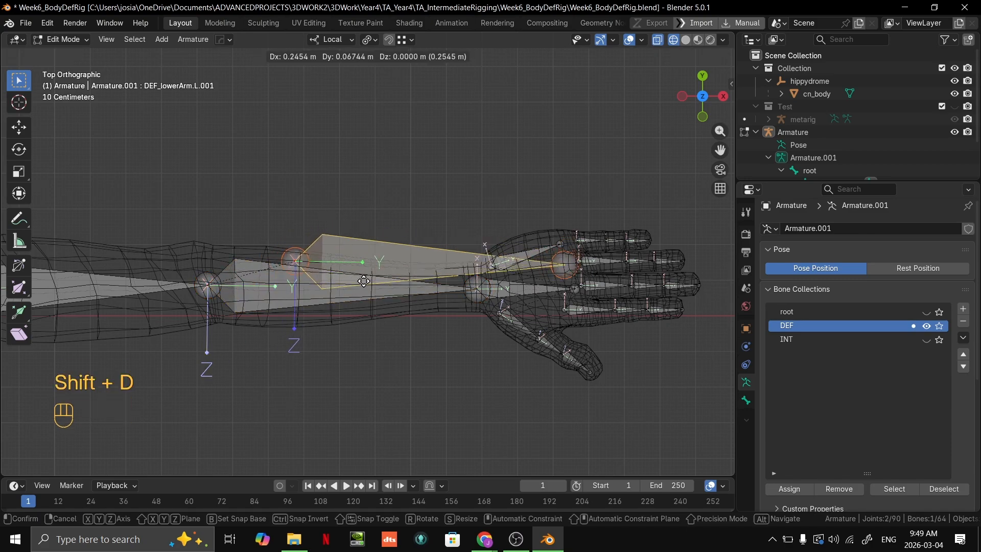
key(x)
click(424, 294)
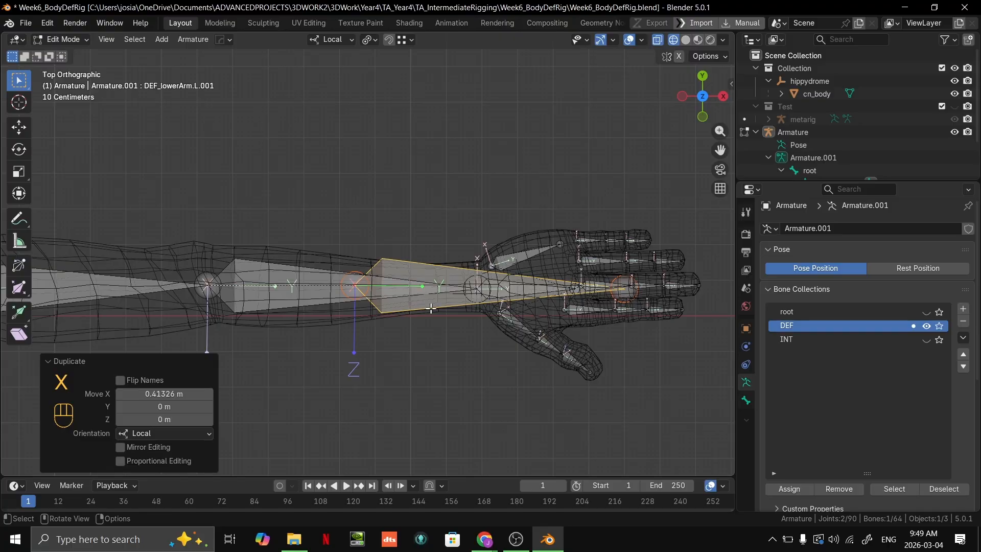
Move the duplicated forearm bone's tip about 0.42 m back along X to the wrist joint.
scroll(654, 302, up, 1)
shift+middle_drag(654, 301, 622, 279)
click(642, 281)
key(g)
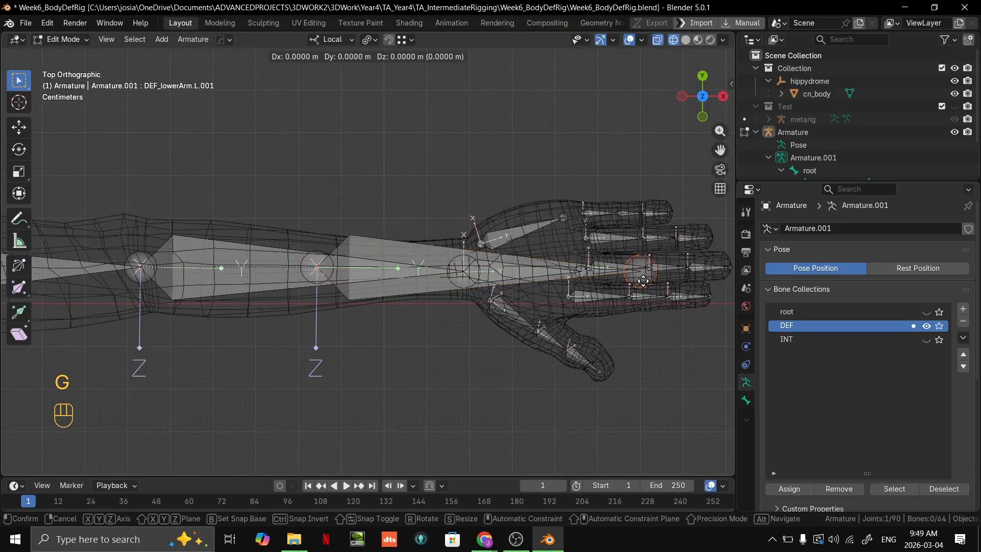
key(x)
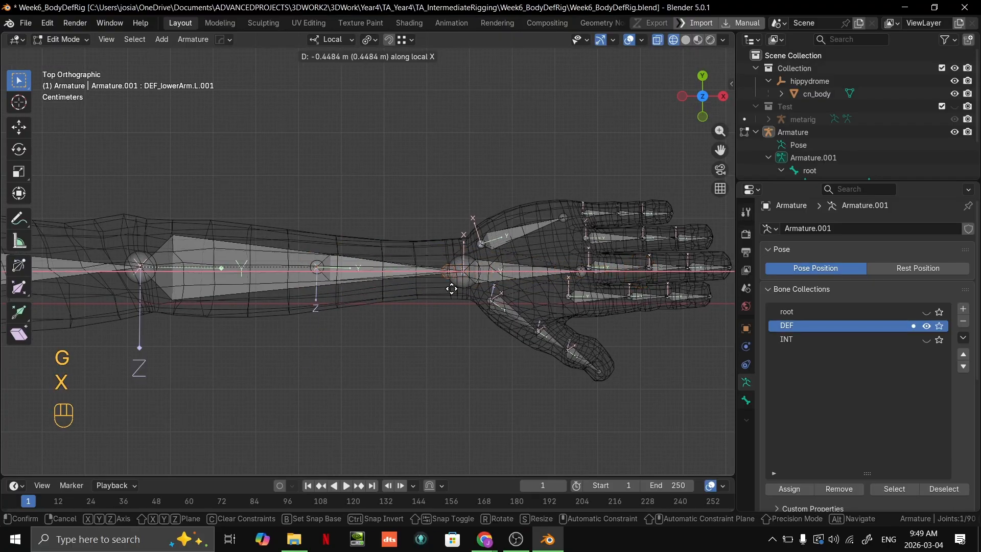
click(462, 287)
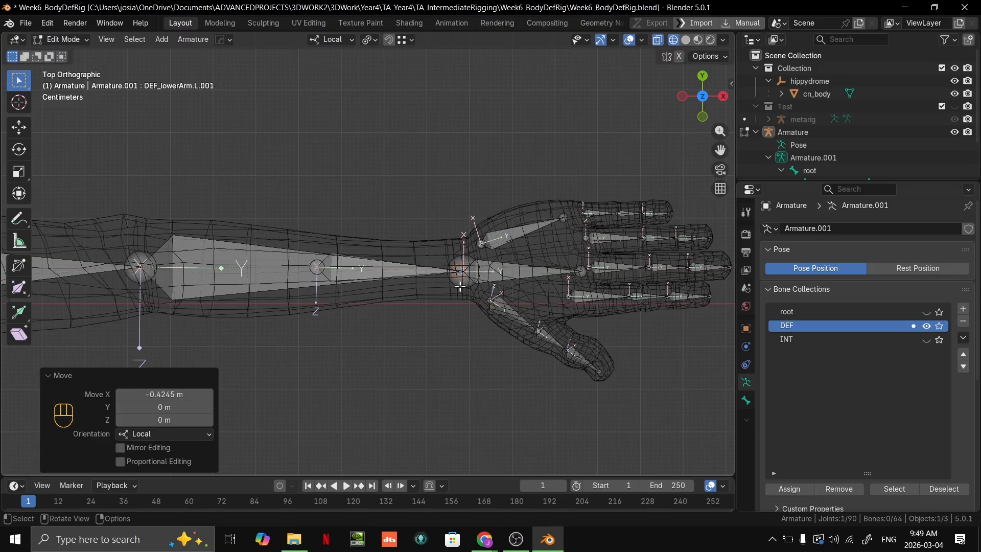
Move the duplicated bone's base joint about 0.006 m along Y to centre it on the forearm bone.
scroll(328, 268, up, 4)
mouse_move(317, 284)
shift+middle_down()
mouse_move(405, 263)
mouse_move(315, 285)
shift+middle_up()
scroll(375, 268, down, 2)
scroll(363, 276, up, 2)
click(322, 286)
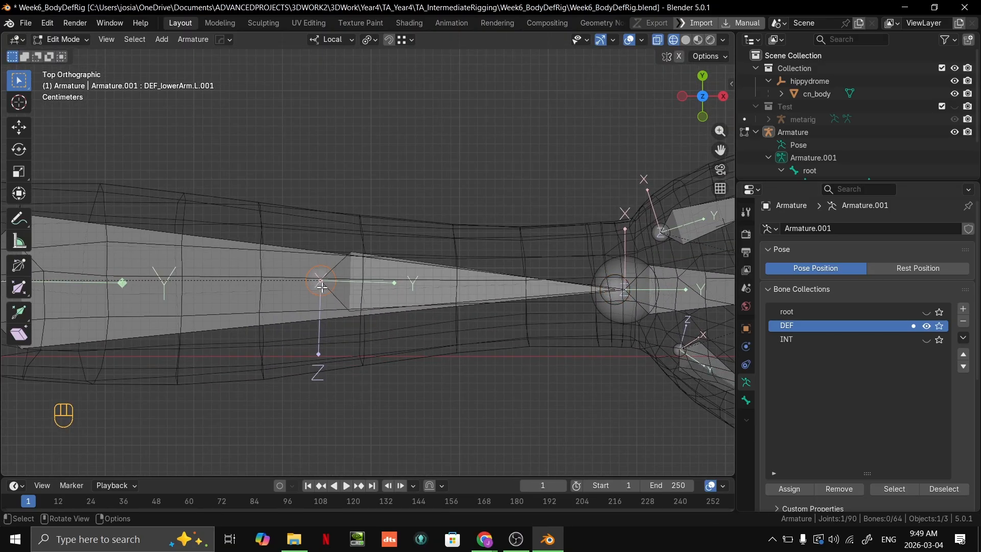
key(g)
key(y)
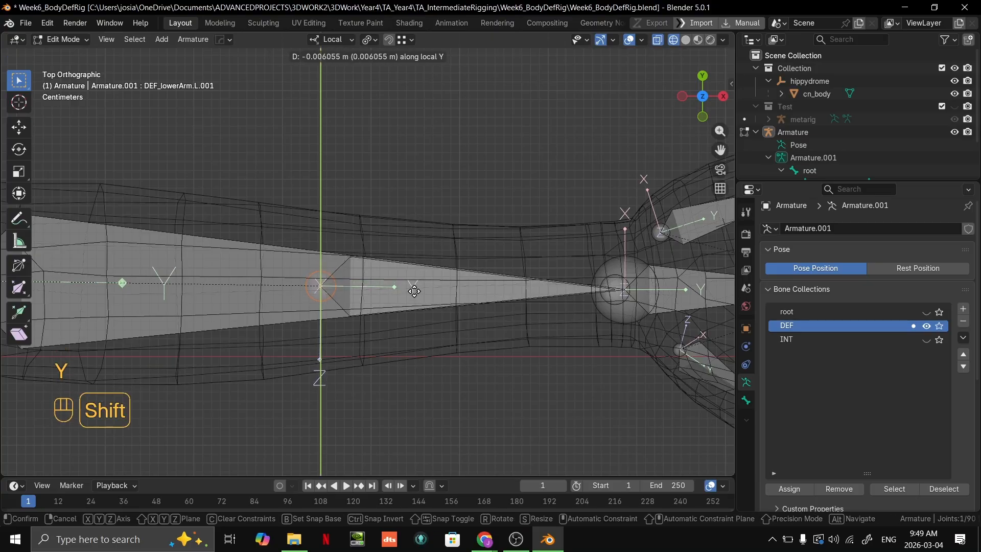
shift+click(412, 293)
shift+middle_drag(412, 293, 391, 263)
scroll(391, 262, down, 1)
click(567, 262)
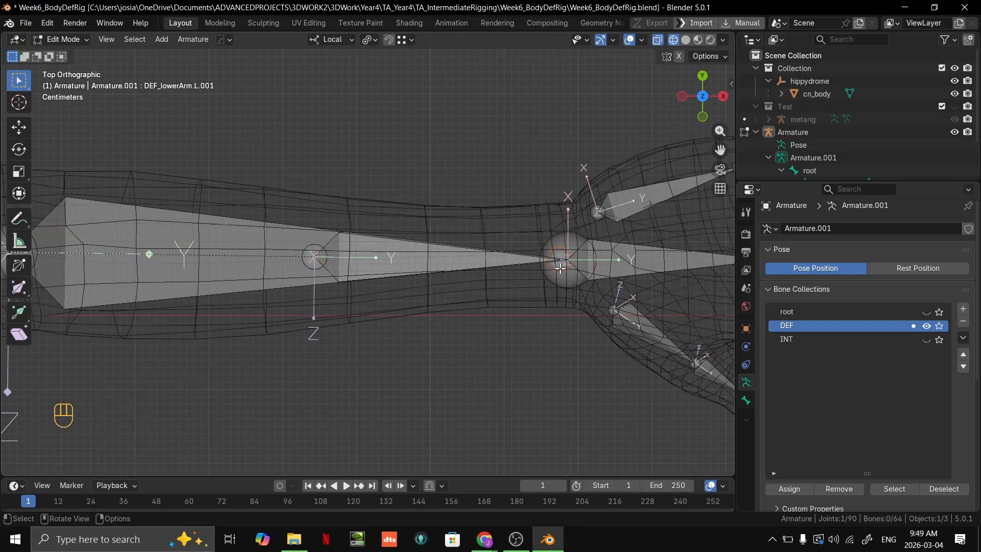
key(g)
right_click(575, 265)
Nudge the duplicated bone's base joint 0.0001 m along Y within the forearm.
shift+middle_drag(575, 269, 541, 250)
scroll(481, 274, up, 3)
scroll(232, 246, up, 2)
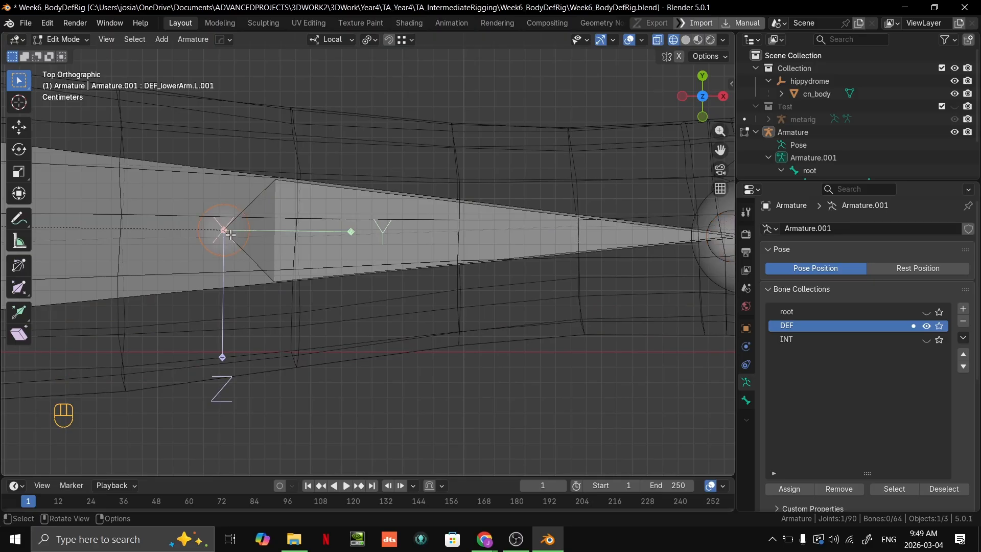
key(g)
click(231, 235)
Move the duplicated forearm bone's base joint about 0.03 m along negative X towards the elbow.
scroll(407, 241, down, 4)
key(g)
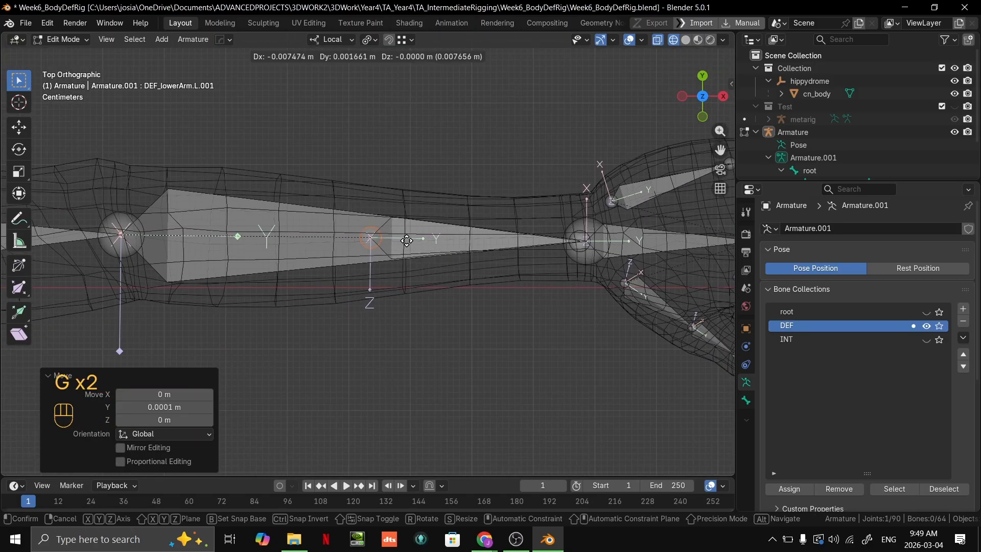
key(shift)
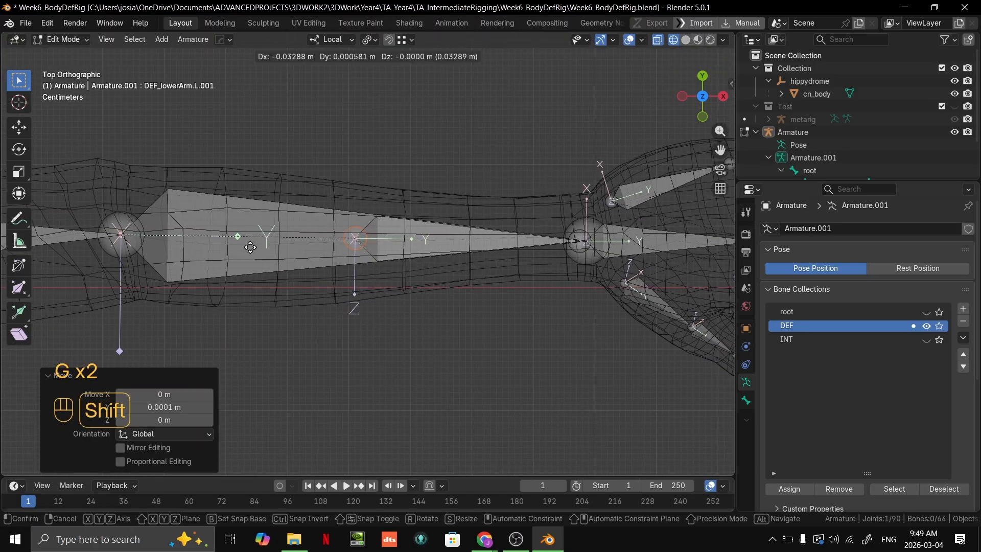
click(265, 249)
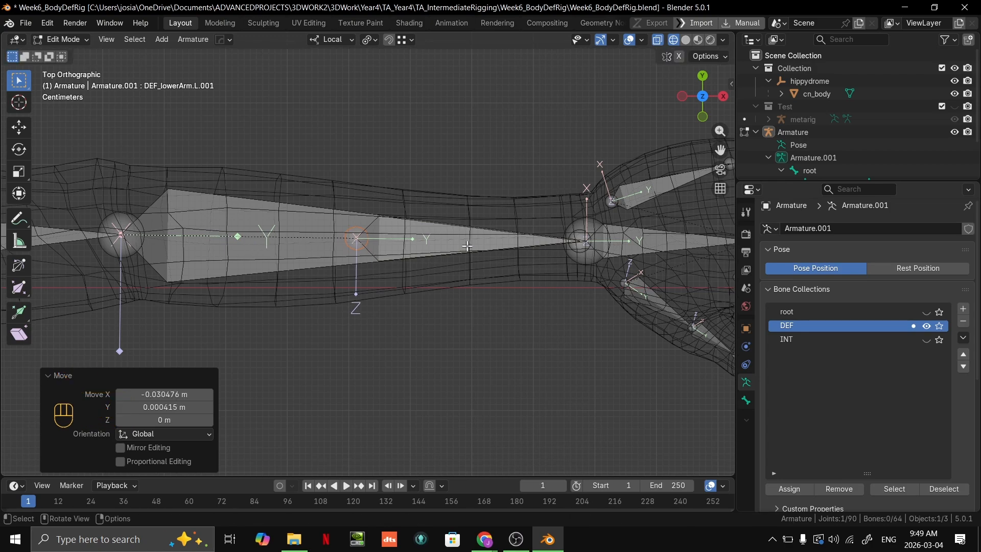
Place the 3D cursor on DEF_lowerArm.L's wrist-end joint and snap the duplicated bone's tip to it.
click(582, 249)
key(g)
click(586, 248)
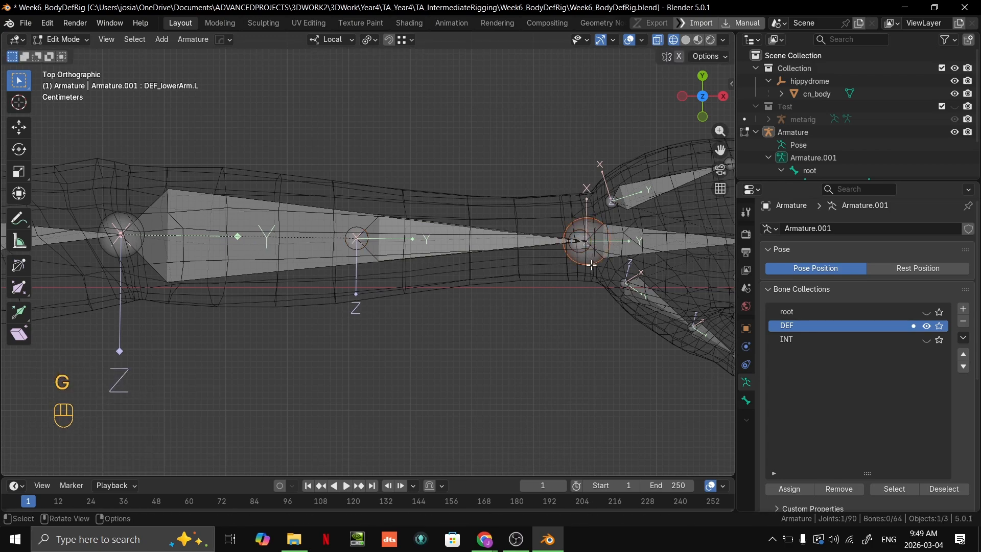
key(shift+s)
click(608, 333)
shift+middle_drag(585, 293, 449, 315)
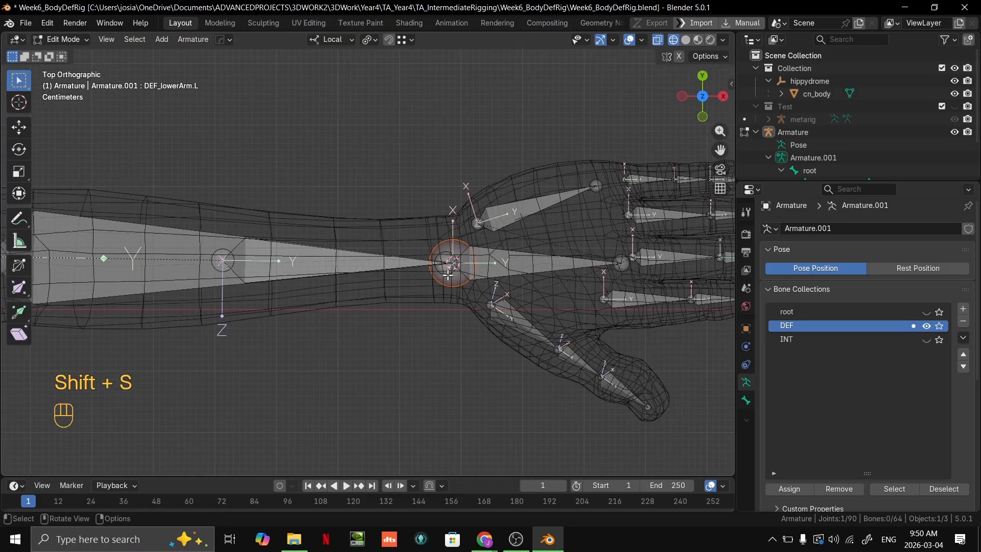
click(451, 270)
key(shift+s)
click(458, 194)
scroll(458, 193, up, 2)
shift+middle_drag(450, 255, 731, 189)
scroll(451, 190, down, 1)
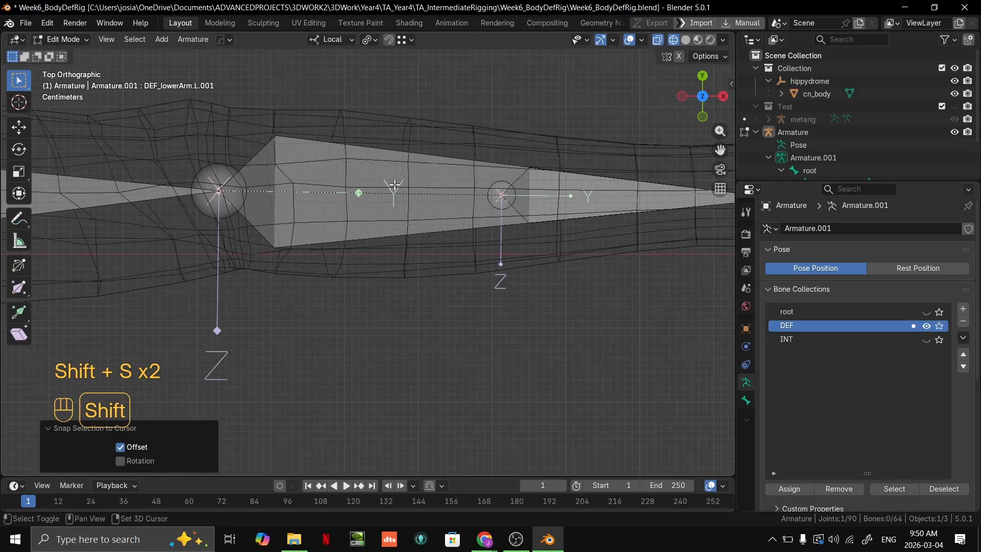
scroll(273, 238, down, 2)
shift+middle_drag(451, 190, 425, 258)
click(345, 253)
scroll(346, 253, up, 5)
scroll(425, 257, down, 3)
key(g)
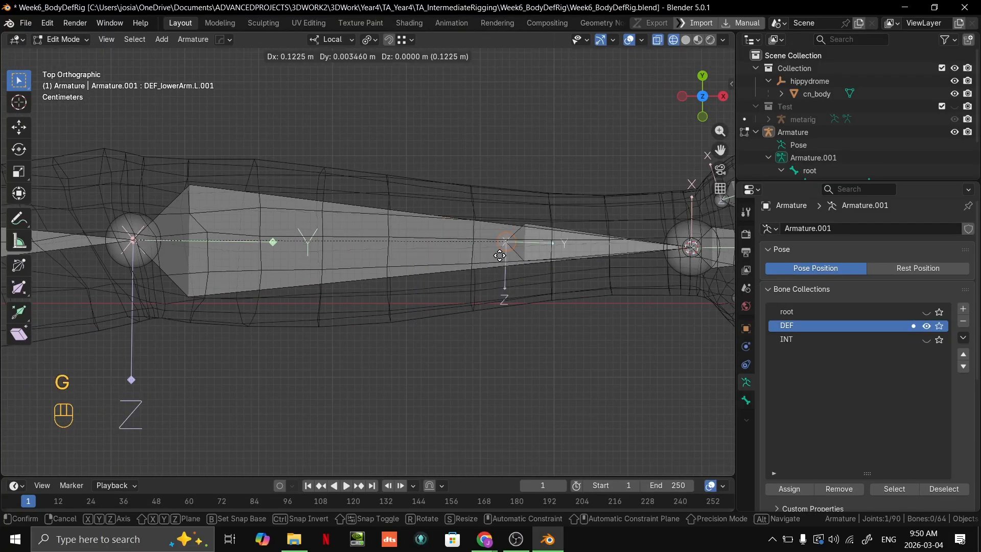
right_click(509, 261)
key(g)
right_click(358, 272)
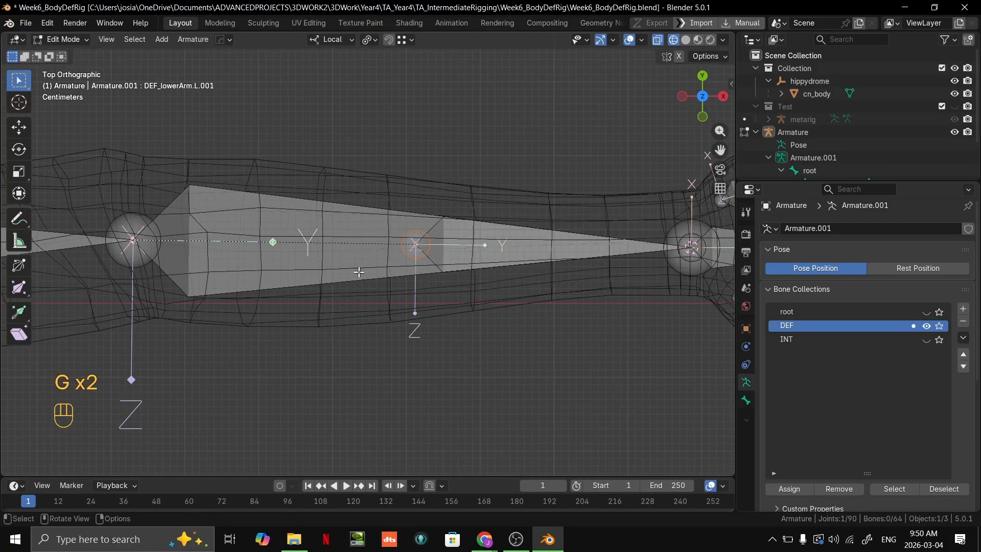
Parent the duplicated forearm bone to DEF_lowerArm.L with Keep Offset.
shift+middle_drag(536, 258, 443, 339)
middle_drag(442, 339, 325, 370)
scroll(434, 337, up, 3)
scroll(480, 327, down, 2)
middle_drag(428, 308, 361, 284)
click(362, 284)
click(378, 277)
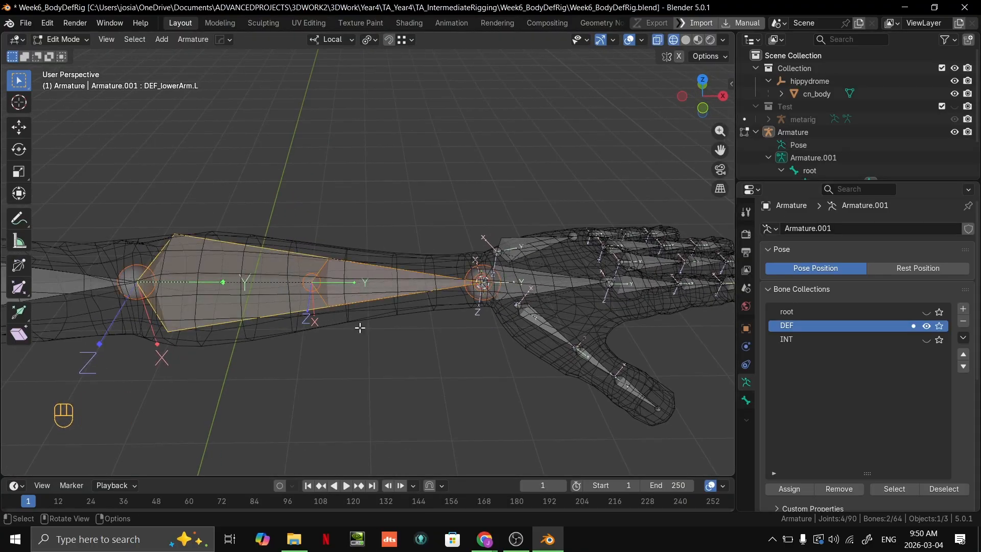
key(ctrl+p)
click(482, 347)
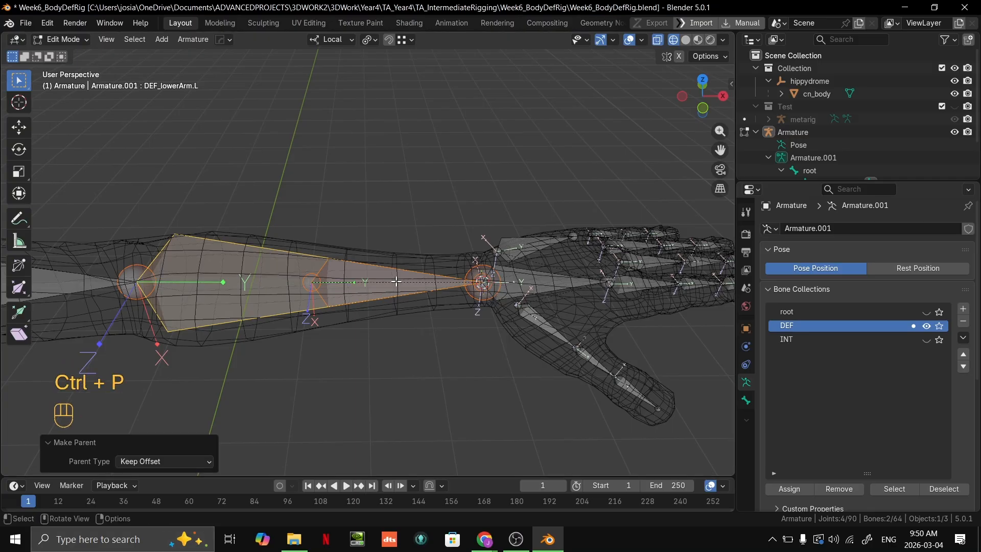
Leave Edit Mode, reselect the armature and switch it to Pose Mode.
key(Tab)
click(256, 265)
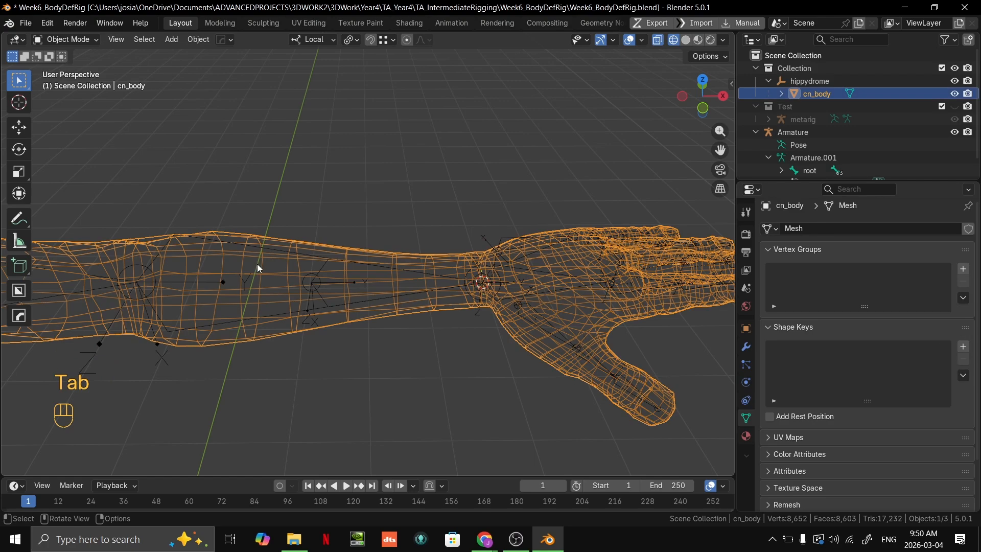
click(275, 249)
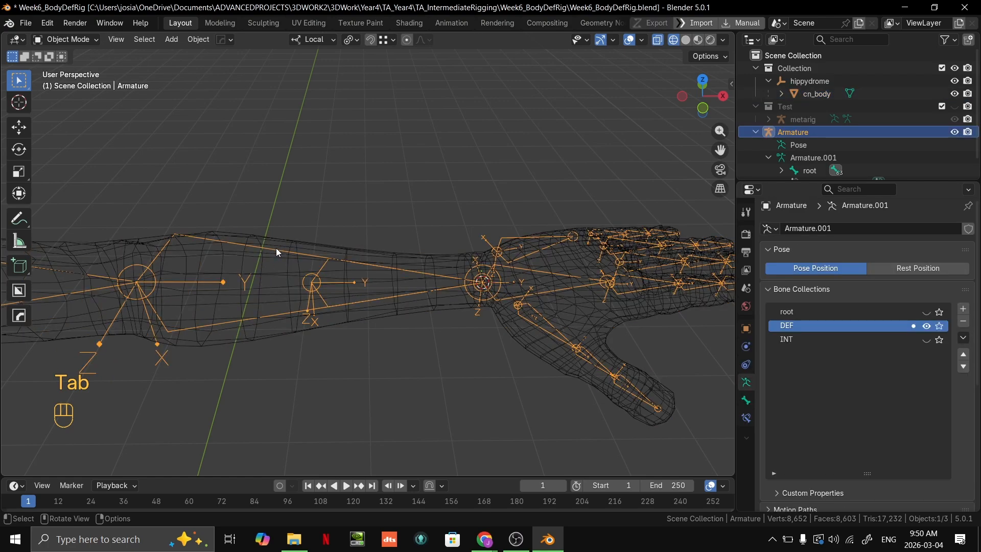
key(Tab)
key(Tab)
key(Tab)
key(ctrl+Tab)
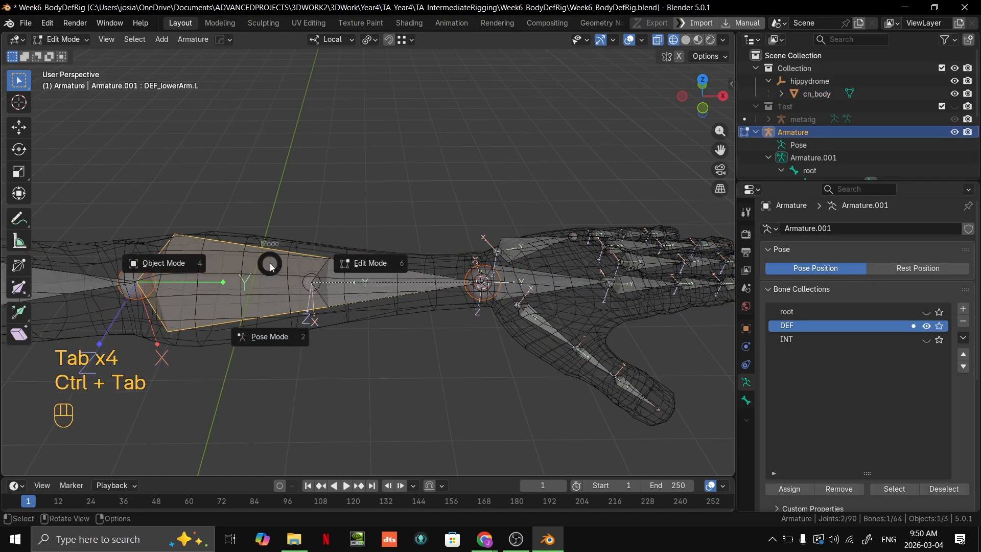
Test-rotate DEF_lowerArm.L and its duplicated child bone freely to check the parenting, cancelling each rotation.
key(r)
right_click(358, 153)
click(352, 282)
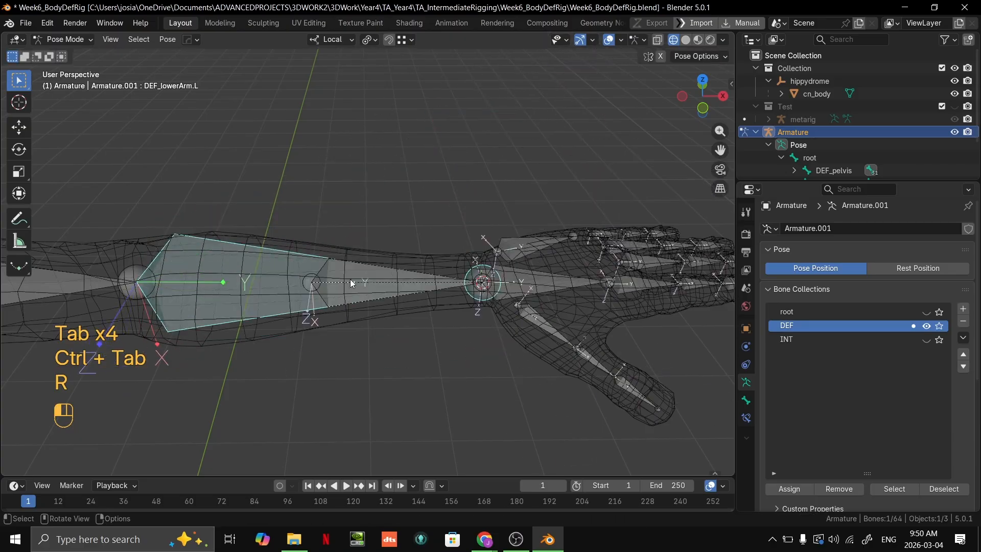
key(r)
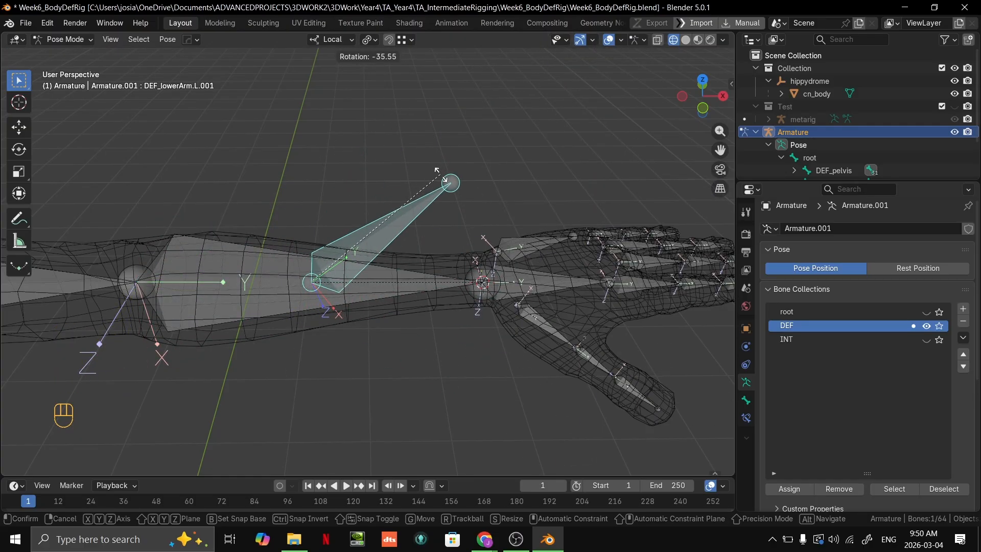
right_click(460, 235)
key(r)
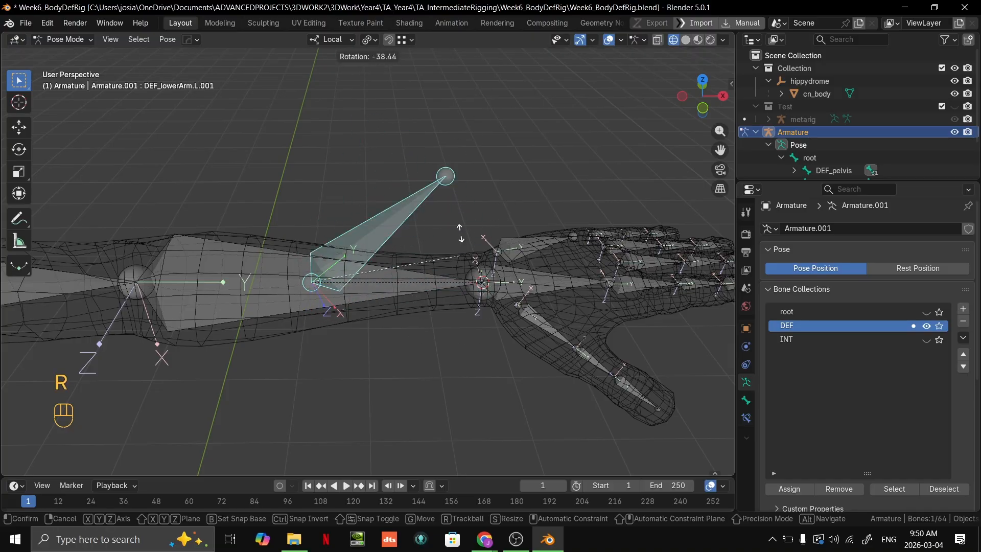
right_click(505, 345)
key(r)
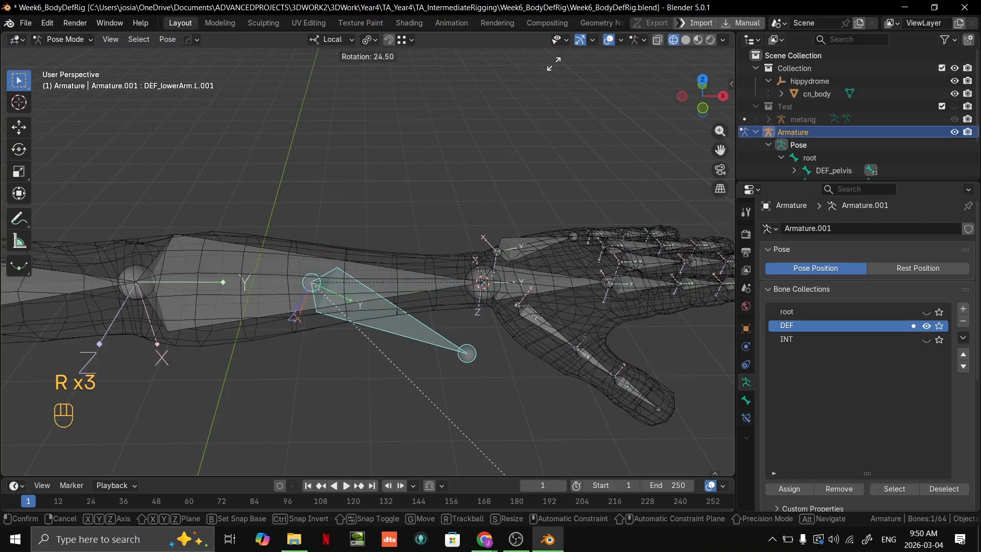
right_click(488, 309)
click(489, 295)
key(r)
right_click(475, 194)
click(508, 283)
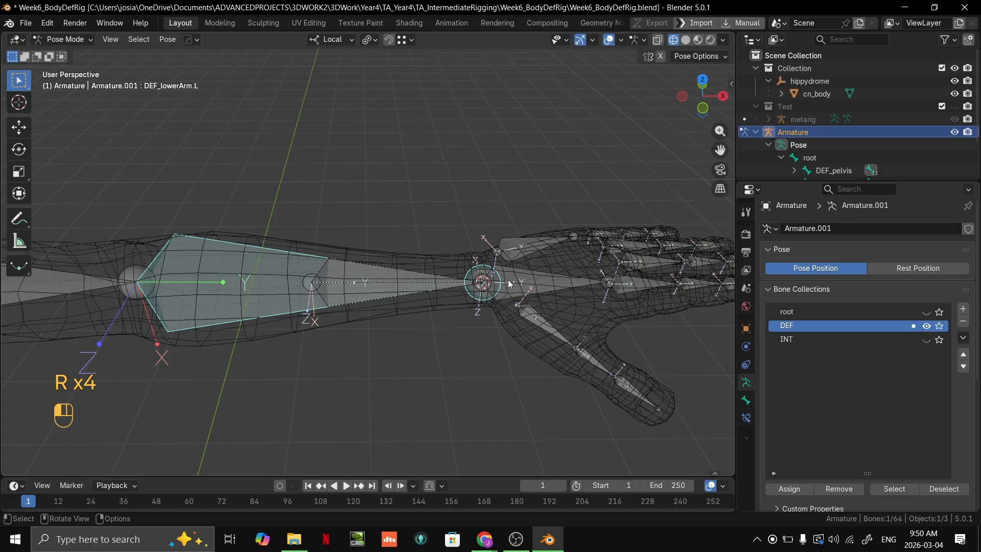
key(r)
right_click(534, 307)
click(364, 266)
key(r)
right_click(335, 287)
key(r)
right_click(424, 288)
key(r)
right_click(520, 318)
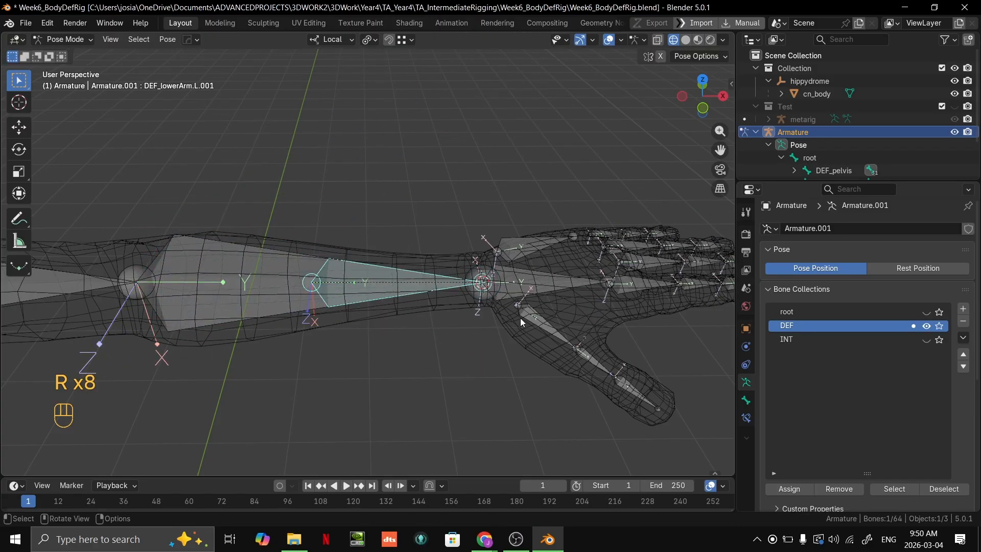
Rename the duplicated forearm bone DEF_lowerArm.L.001 as DEF_lowerArmTwist.L.
middle_drag(520, 318, 437, 145)
key(grave)
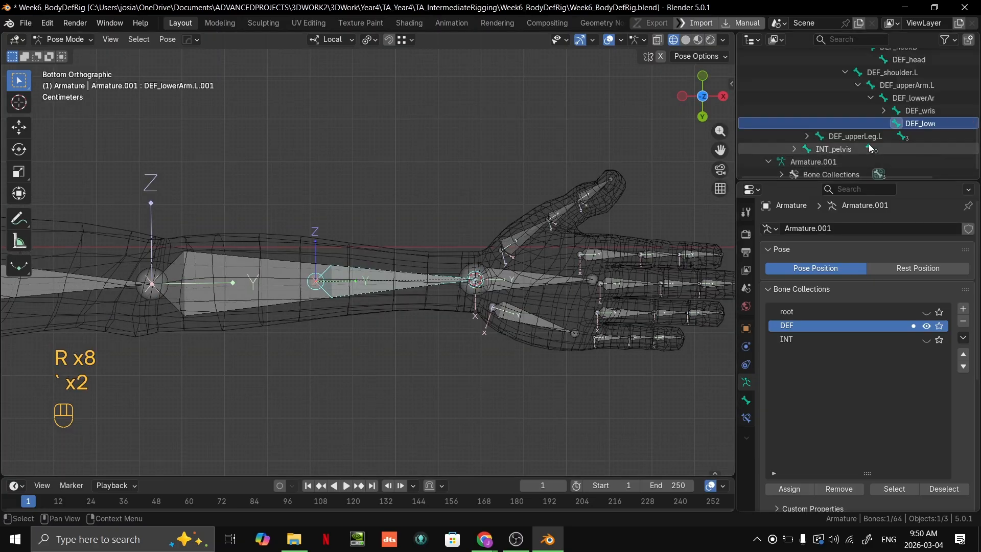
middle_drag(869, 124, 823, 136)
click(824, 109)
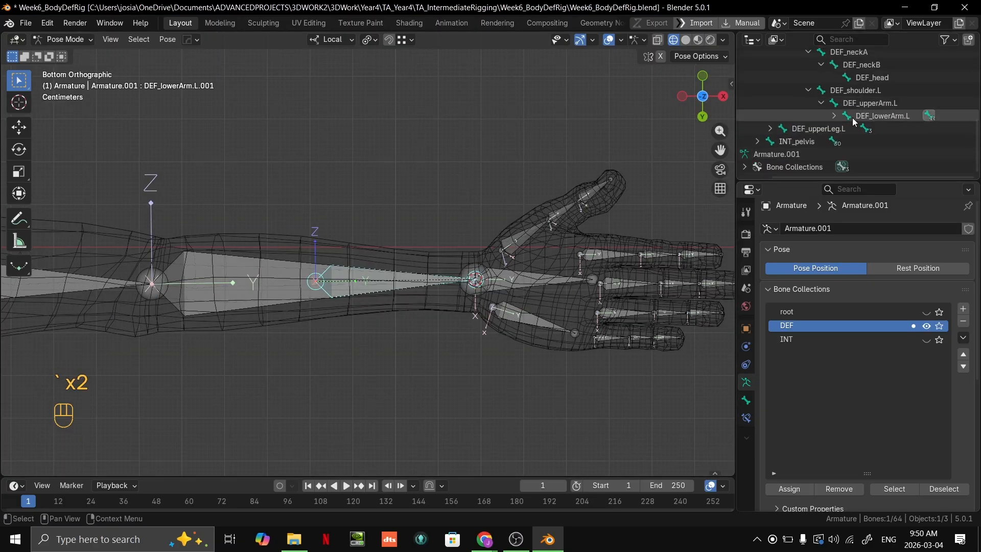
double_click(902, 143)
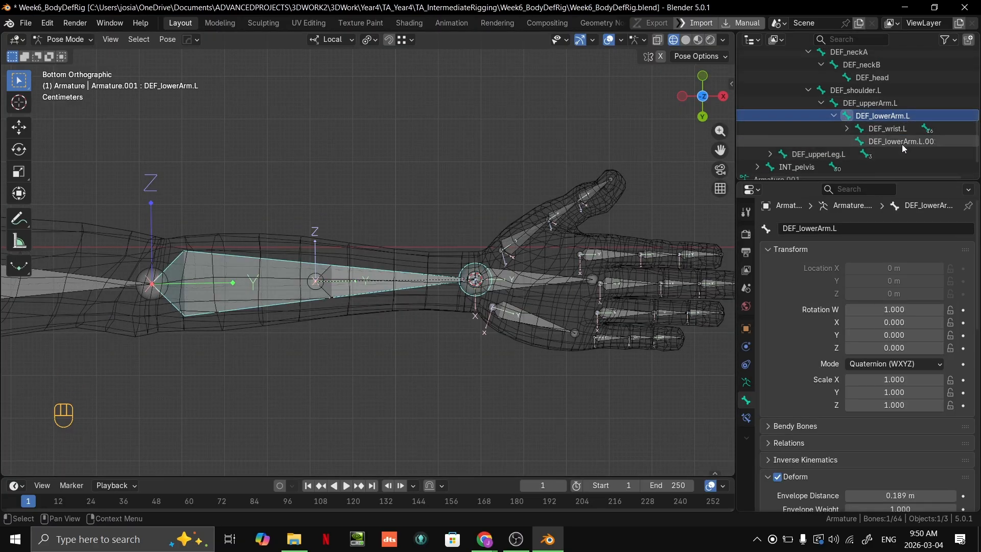
scroll(915, 141, down, 1)
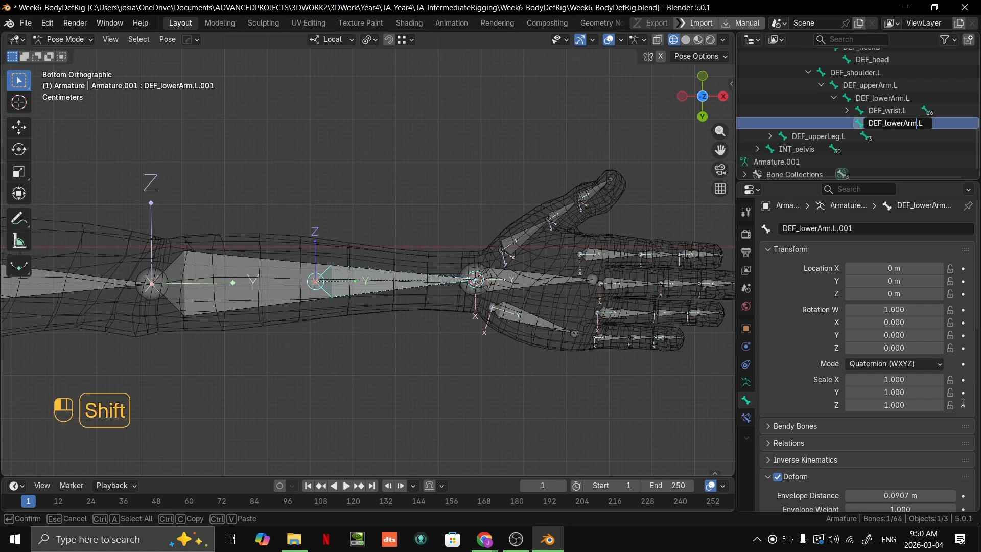
key(Return)
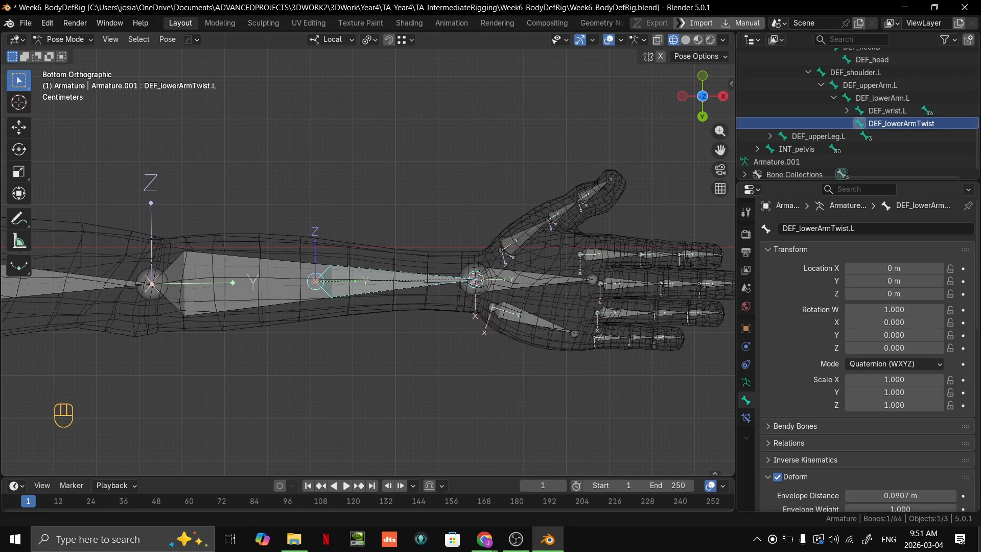
Rotate DEF_wrist.L about -64.2° around its local Y axis.
scroll(910, 133, up, 1)
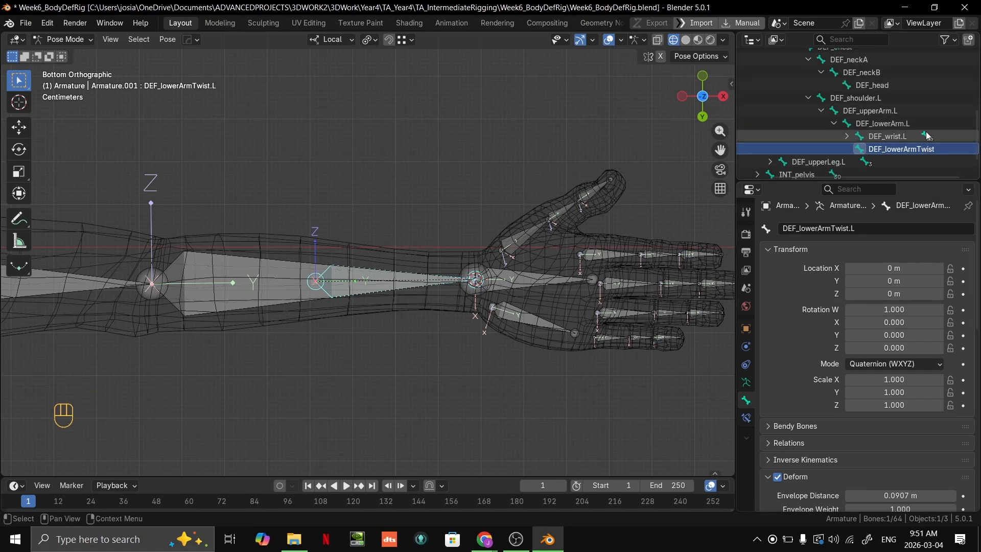
middle_drag(909, 141, 891, 131)
middle_drag(438, 302, 496, 361)
middle_drag(497, 360, 415, 201)
click(505, 335)
scroll(504, 335, down, 4)
scroll(415, 201, up, 3)
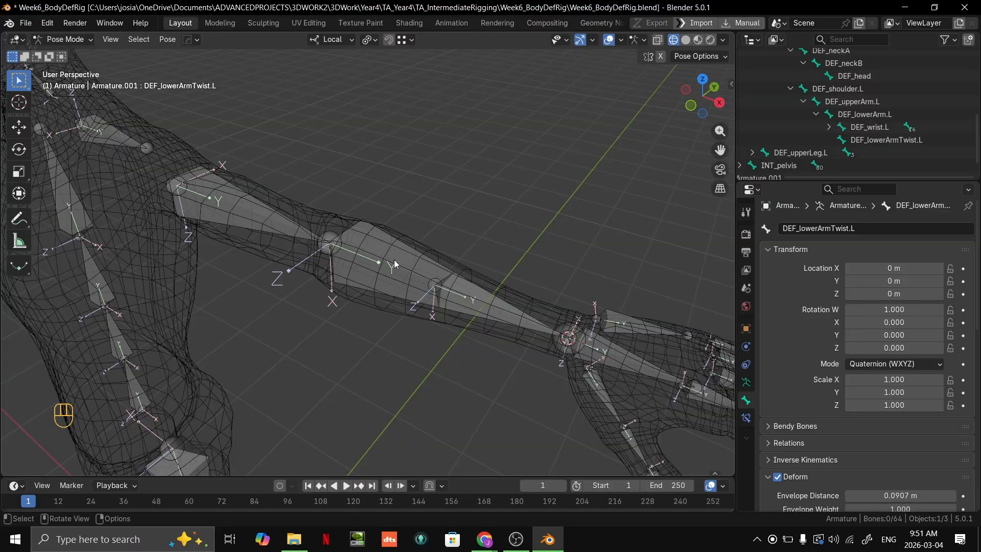
shift+middle_drag(540, 358, 431, 281)
click(510, 268)
middle_drag(510, 269, 487, 225)
key(r)
key(x)
right_click(505, 240)
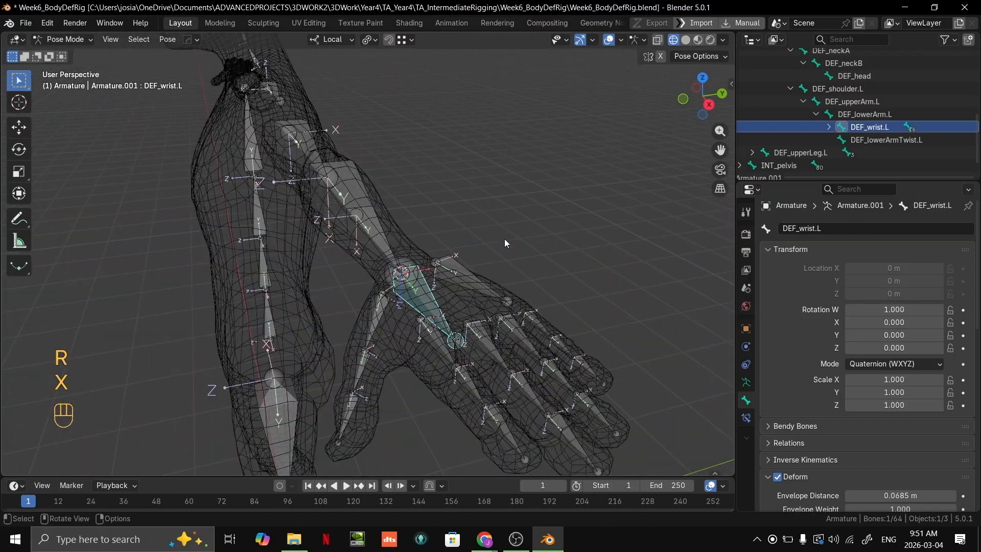
key(r)
key(y)
click(476, 356)
middle_drag(482, 347, 476, 356)
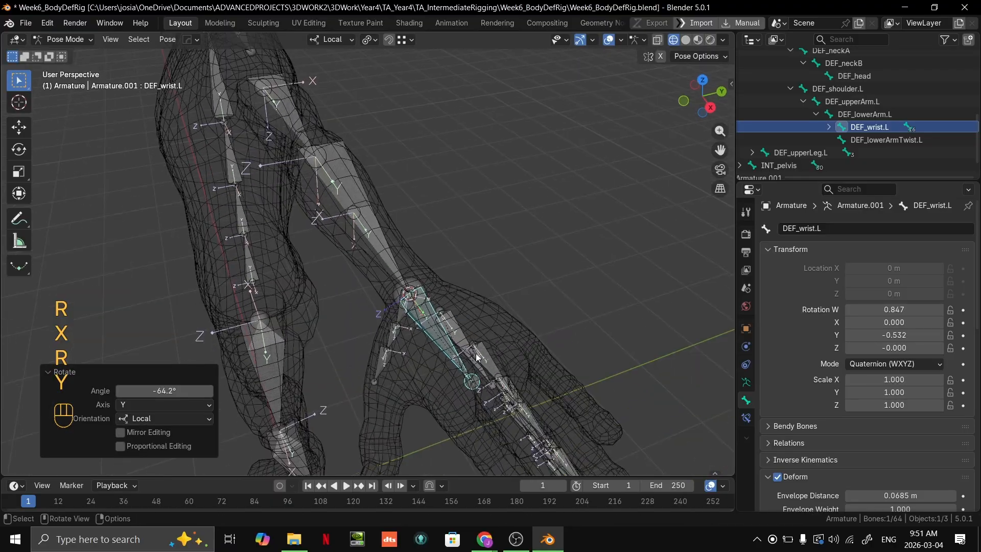
Try rotating DEF_lowerArmTwist.L around its local X axis and around its local Y axis.
click(392, 238)
click(365, 213)
key(r)
key(x)
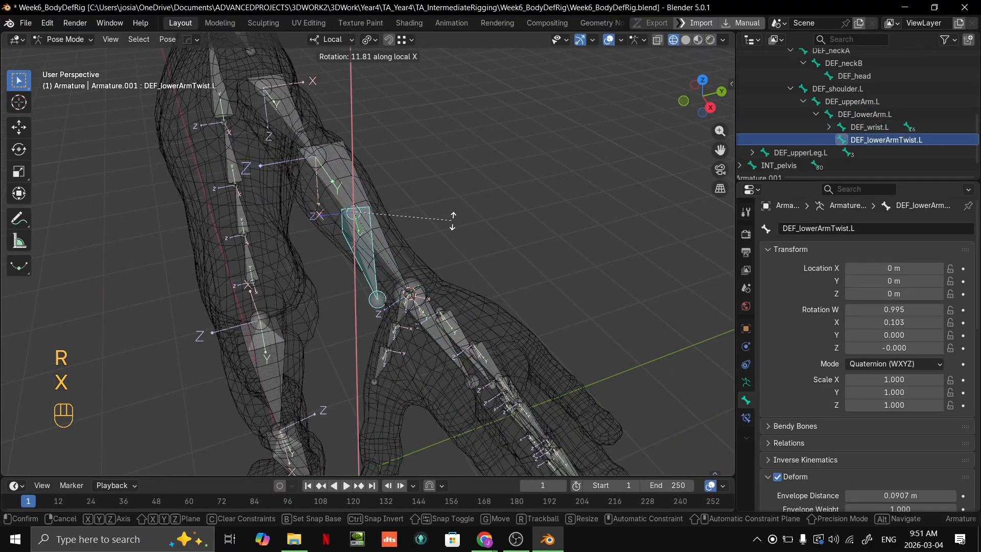
key(r)
key(y)
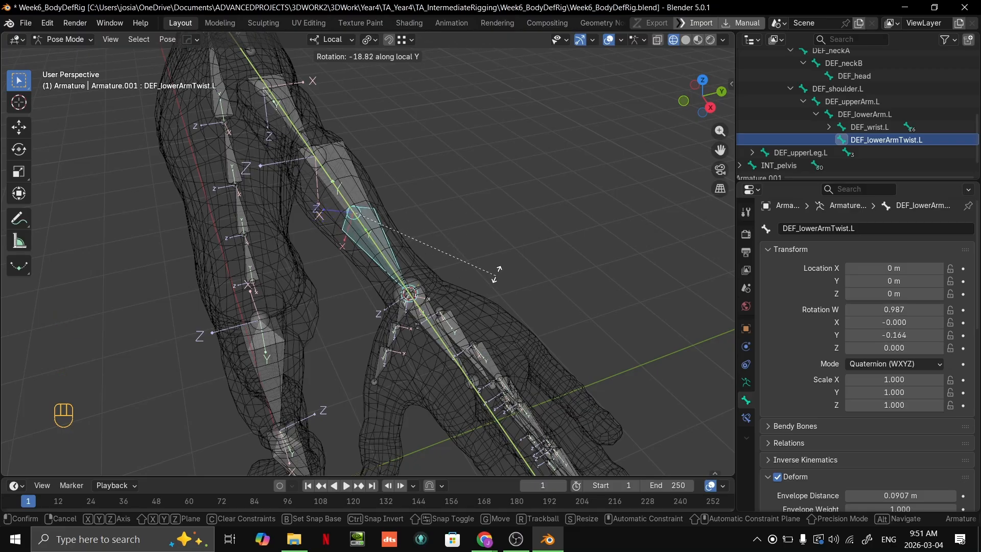
key(Escape)
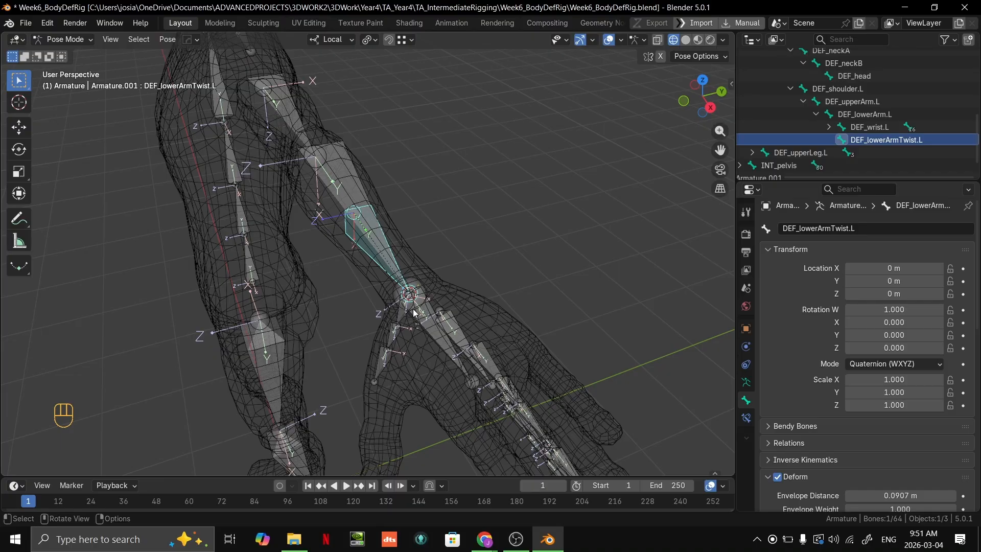
Rotate DEF_lowerArmTwist.L about -24.2° around its local Y axis.
scroll(392, 308, up, 5)
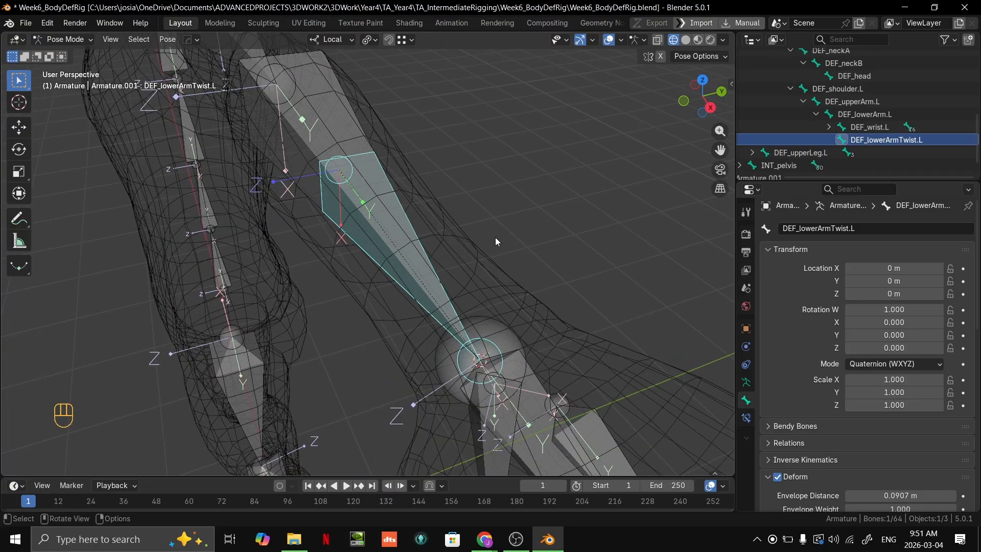
scroll(495, 237, down, 2)
middle_drag(495, 238, 513, 226)
key(r)
key(y)
click(513, 308)
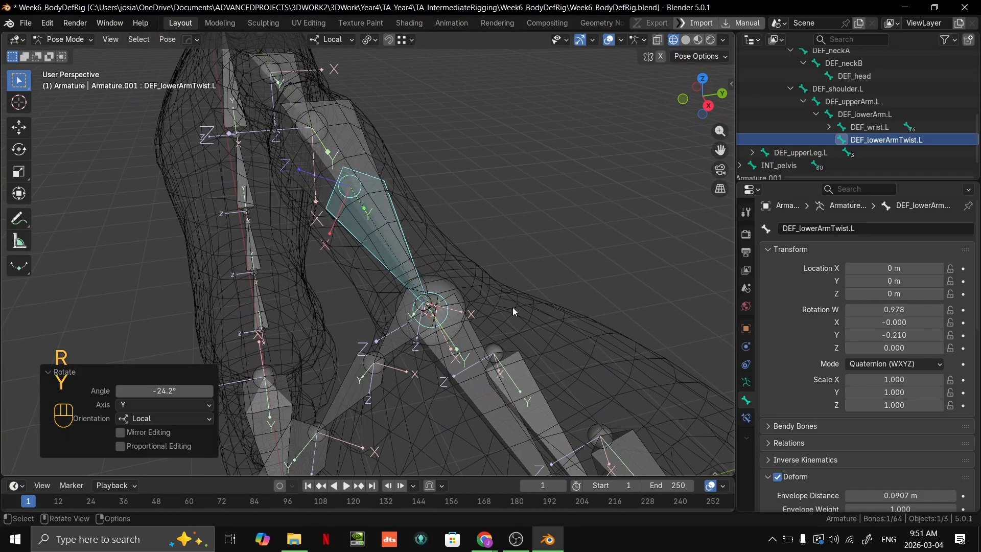
Inspect the twisted forearm from several sides and undo the twist bone's rotation.
middle_drag(513, 308, 347, 245)
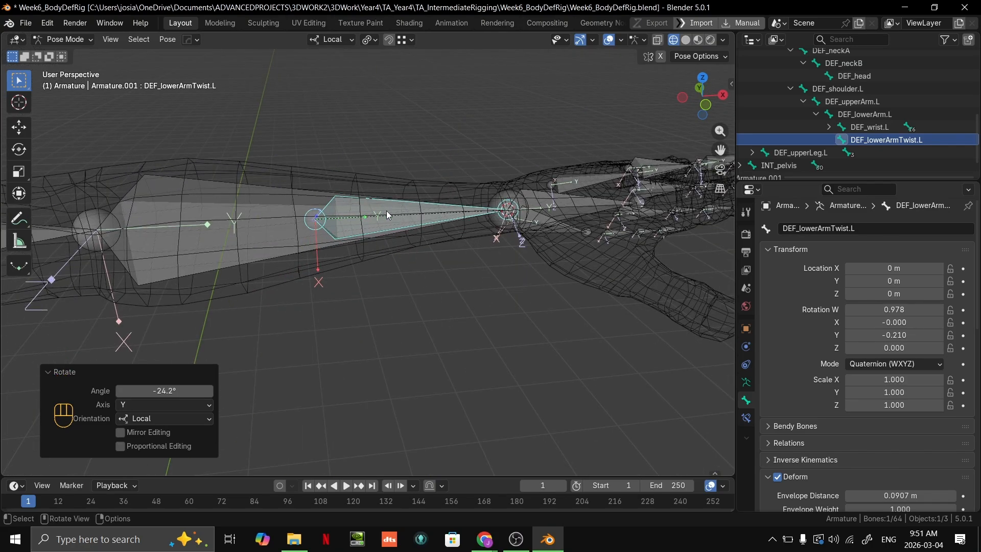
middle_drag(698, 217, 413, 247)
key(ctrl+z)
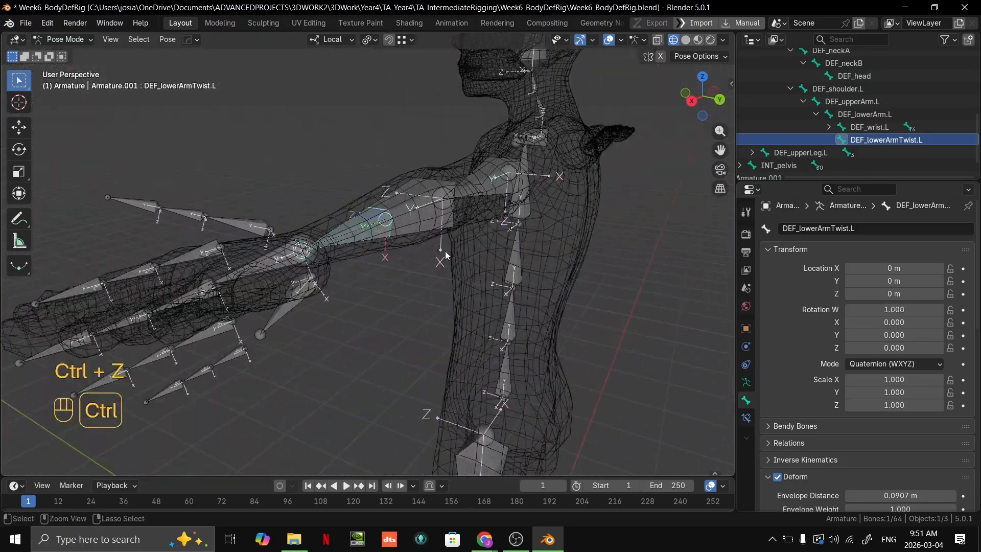
Undo the test rotations of the forearm bones while keeping the twist bone named DEF_lowerArmTwist.L.
key(ctrl+z)
key(ctrl+z)
key(ctrl+z)
key(ctrl+z)
key(ctrl+z)
key(ctrl+z)
key(ctrl+z)
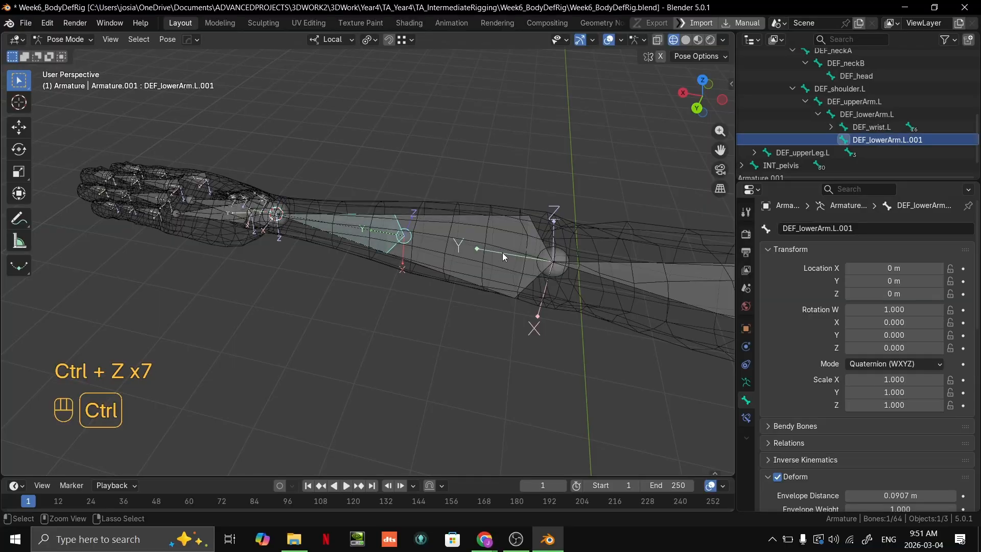
key(ctrl+shift+z)
key(ctrl+shift+z)
key(ctrl+shift+z)
key(ctrl+shift+z)
Examine the left leg bones and their local axes from the right side.
middle_drag(514, 253, 492, 198)
shift+middle_drag(337, 343, 432, 145)
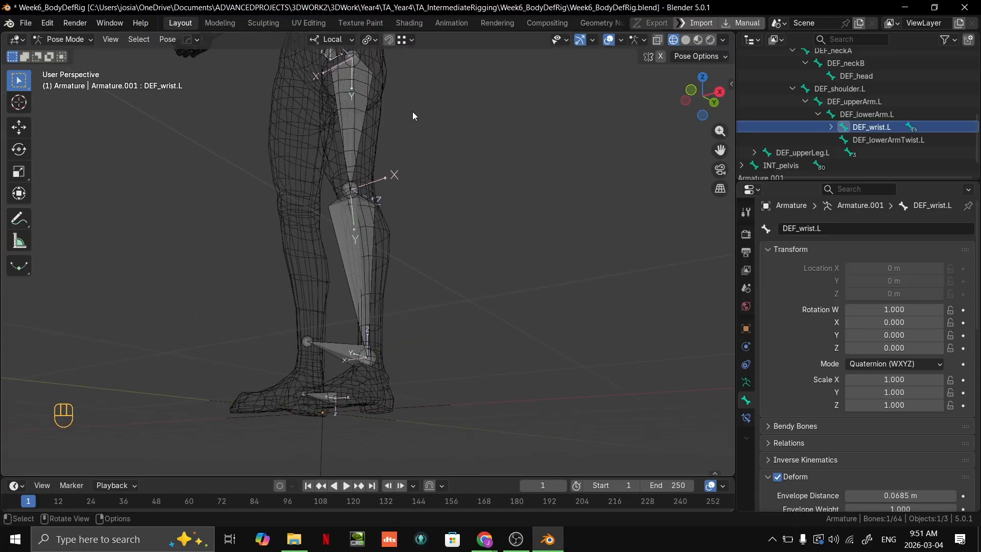
middle_drag(393, 366, 402, 322)
key(grave)
scroll(524, 213, up, 2)
shift+middle_drag(524, 214, 443, 285)
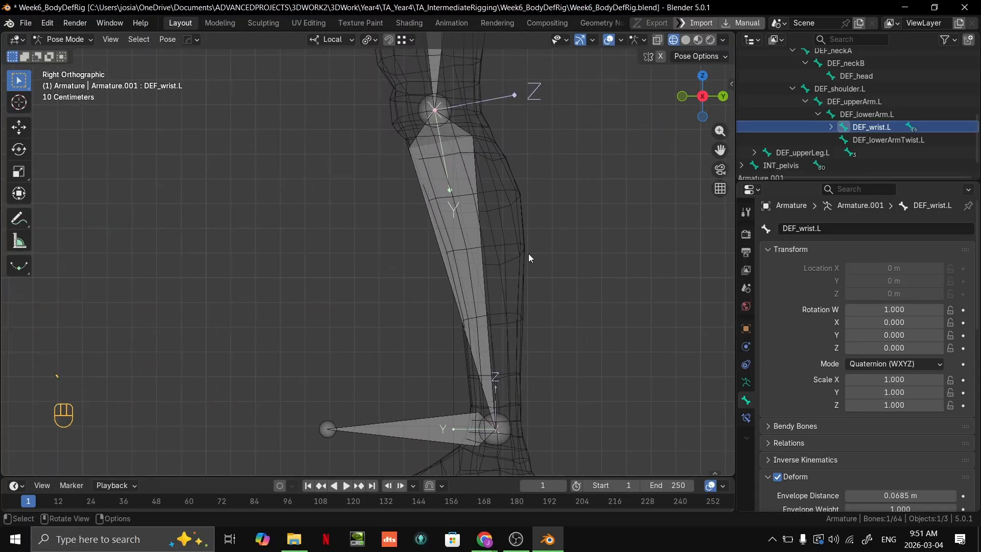
scroll(528, 254, down, 3)
shift+middle_drag(504, 272, 445, 325)
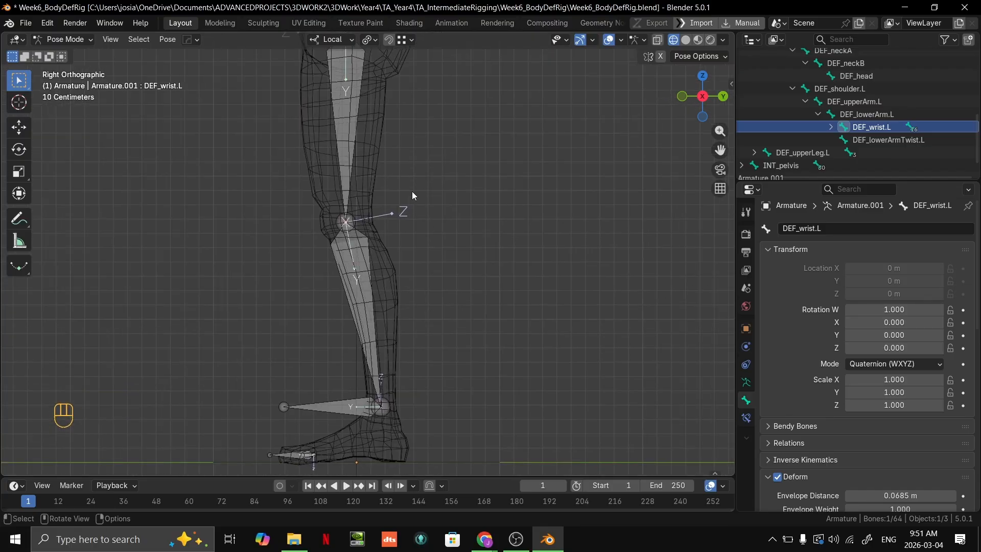
shift+middle_drag(396, 169, 443, 279)
scroll(443, 279, down, 4)
Compare the orientations of the left arm bones and left leg bones from the front.
middle_drag(495, 214, 524, 384)
middle_drag(524, 384, 609, 383)
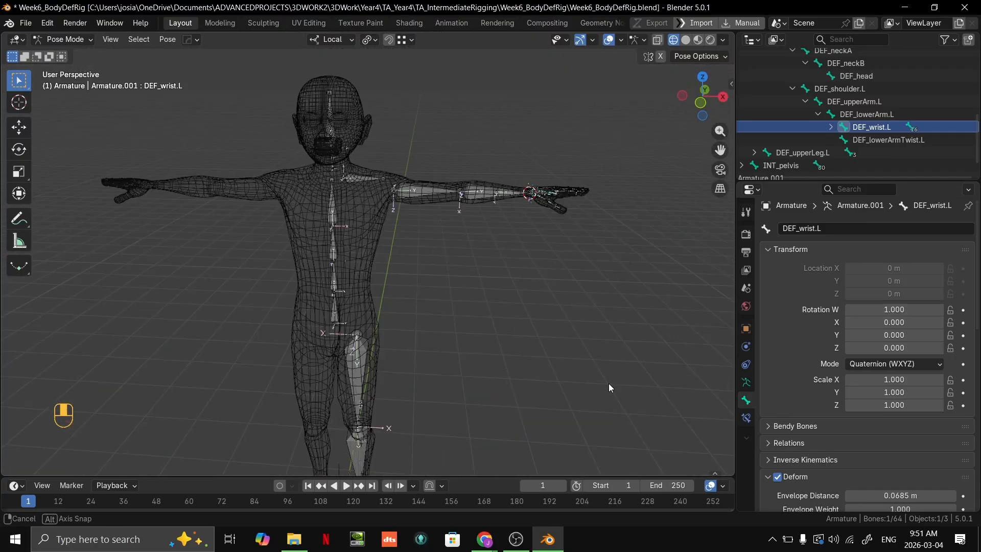
scroll(588, 333, up, 2)
shift+middle_drag(559, 279, 476, 345)
scroll(459, 212, up, 4)
scroll(307, 238, up, 2)
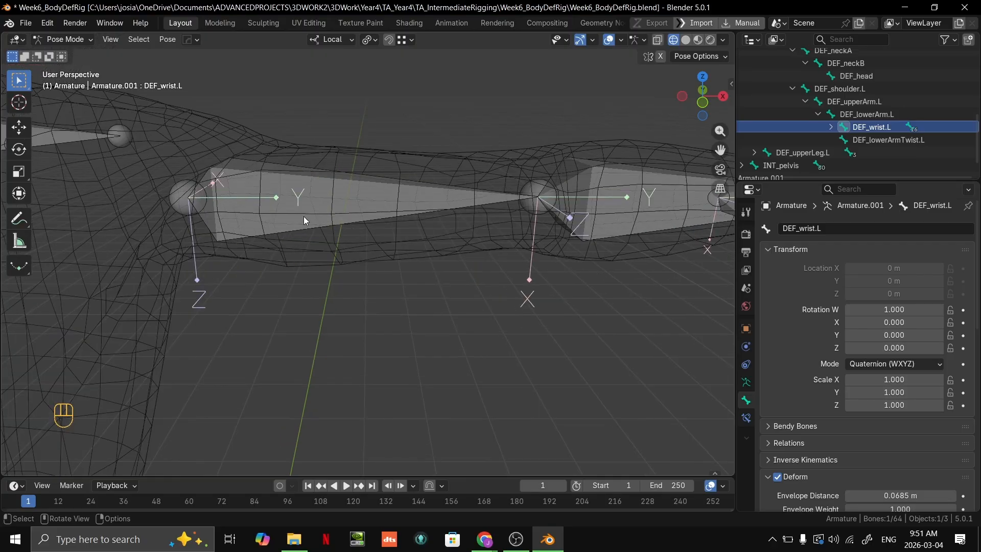
scroll(292, 223, down, 3)
shift+middle_drag(342, 445, 417, 290)
shift+middle_drag(388, 434, 464, 151)
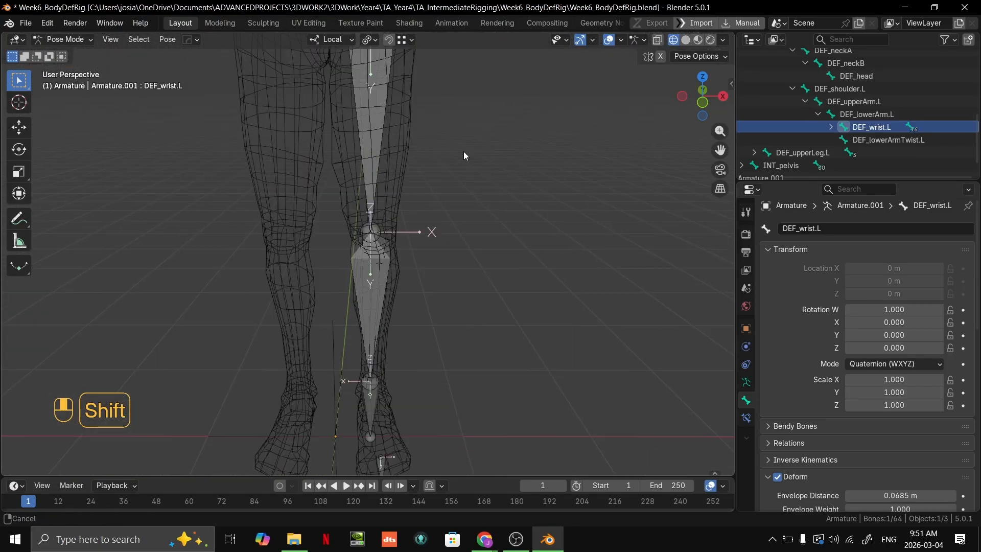
shift+middle_drag(400, 210, 176, 460)
key(grave)
click(328, 205)
shift+middle_drag(466, 209, 461, 273)
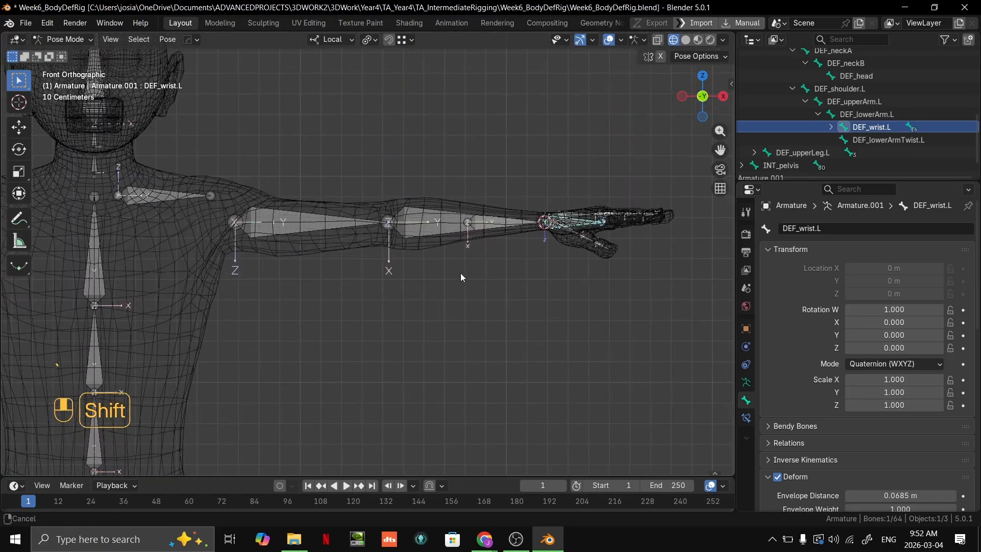
Select DEF_upperArm.L and enter Edit Mode in a top view of the arm.
scroll(511, 245, up, 2)
click(539, 218)
scroll(539, 218, up, 1)
click(565, 206)
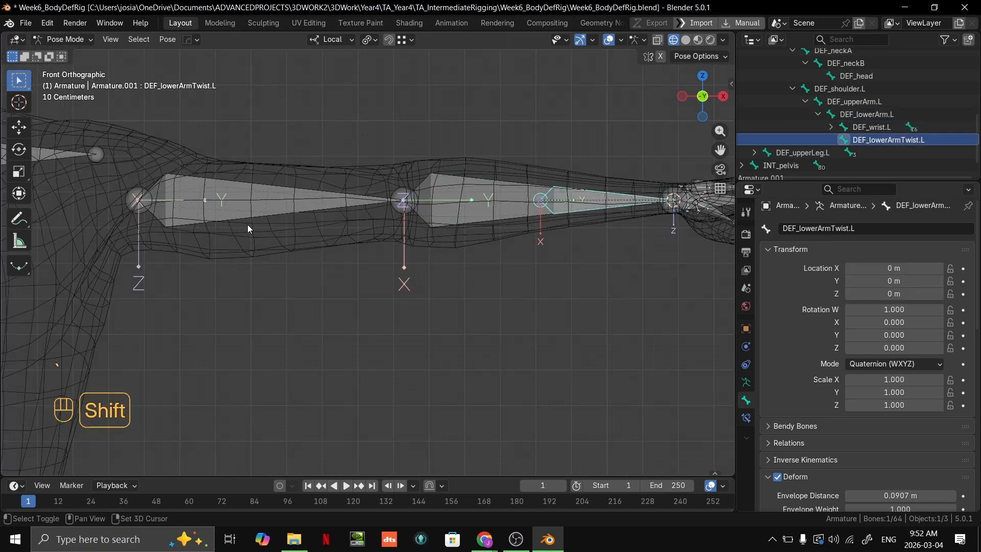
click(249, 205)
shift+middle_drag(301, 249, 333, 256)
scroll(423, 261, up, 1)
key(Tab)
key(grave)
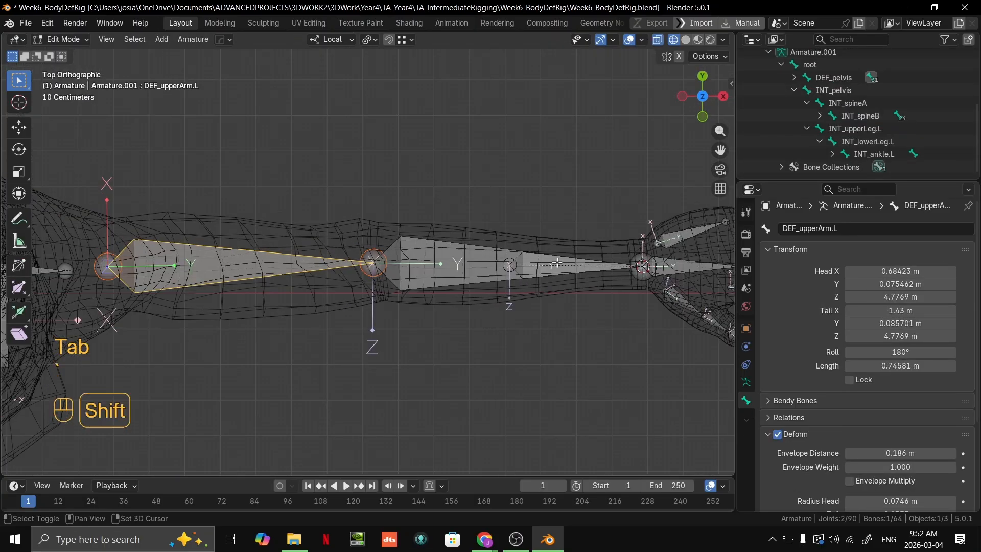
shift+middle_drag(531, 266, 412, 212)
scroll(412, 213, up, 3)
click(414, 197)
click(418, 191)
key(g)
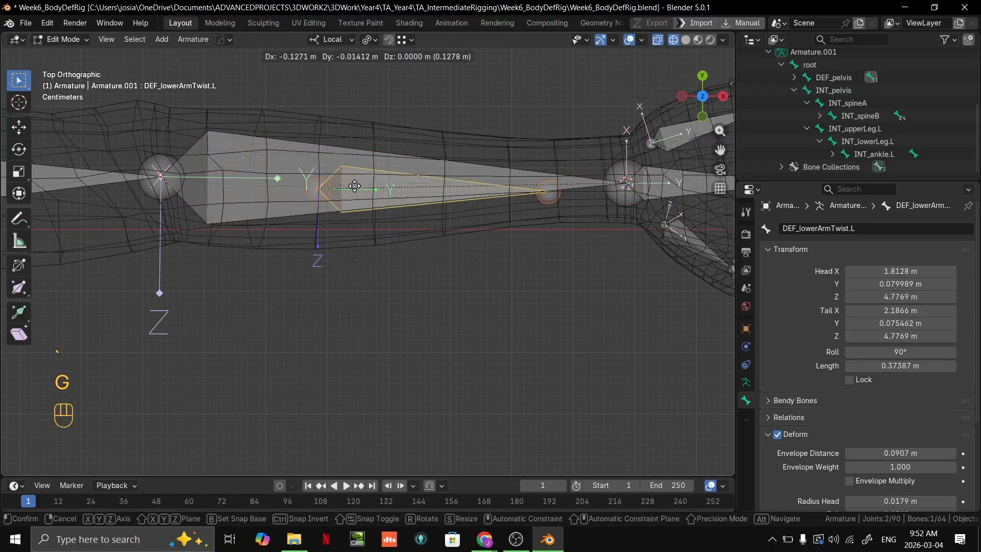
right_click(355, 186)
Duplicate DEF_upperArm.L in place.
scroll(427, 186, up, 2)
shift+middle_drag(590, 214, 85, 219)
shift+middle_drag(495, 248, 451, 267)
click(453, 155)
scroll(472, 134, down, 3)
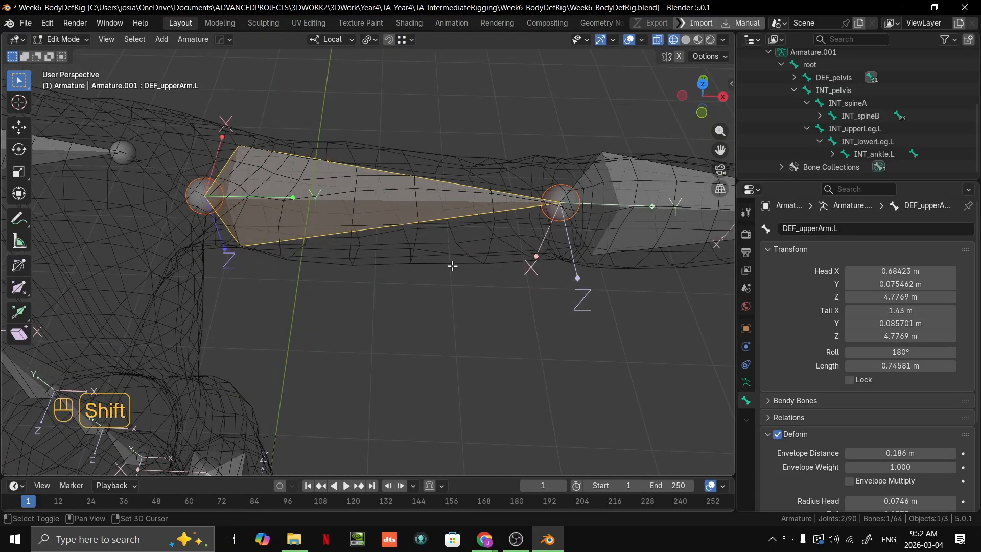
key(shift+d)
right_click(463, 161)
Subdivide the duplicated upper arm bone with one cut.
shift+middle_drag(464, 160, 460, 276)
key(grave)
scroll(456, 288, down, 2)
scroll(416, 301, up, 1)
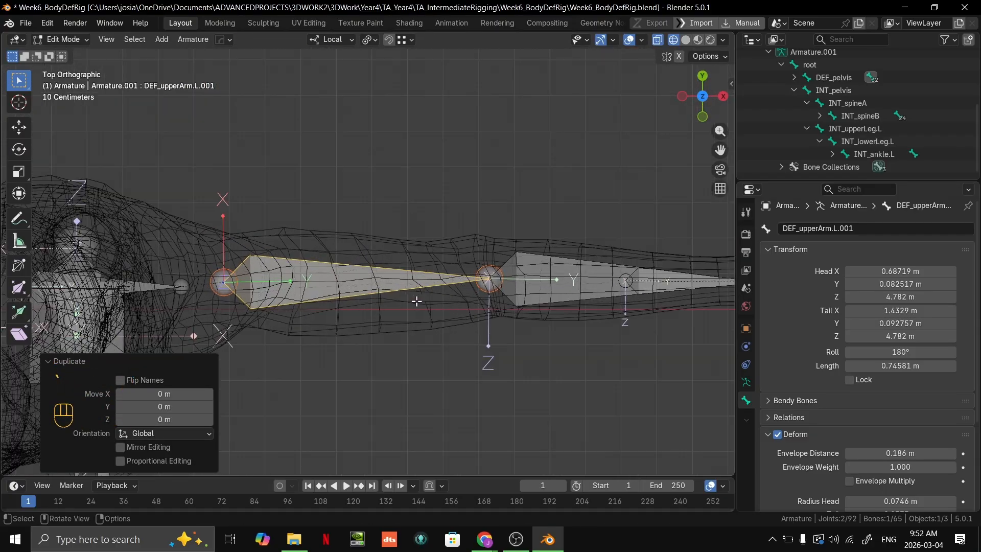
right_click(418, 248)
click(409, 252)
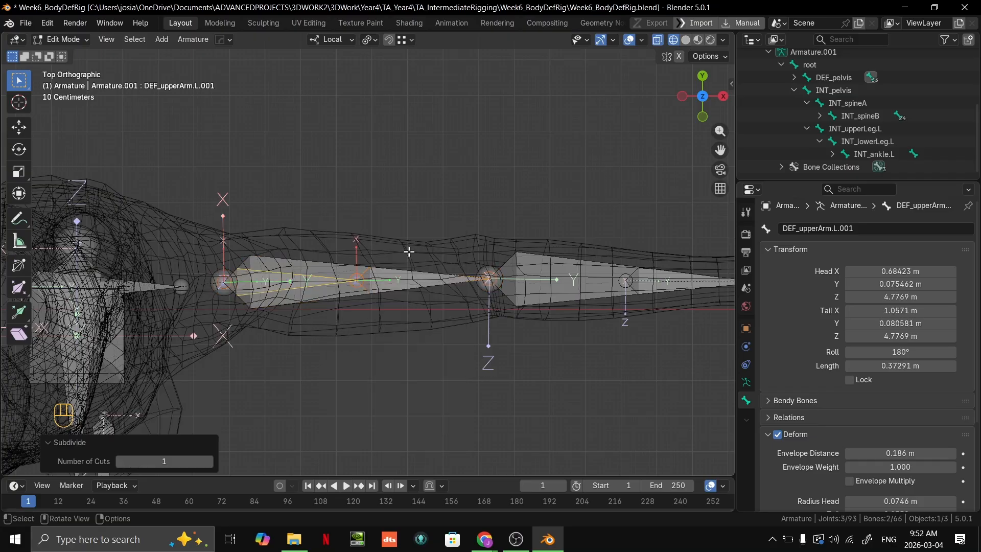
Delete the shoulder-side half of the subdivided duplicate, leaving the original DEF_upperArm.L in place.
middle_drag(341, 342, 361, 210)
mouse_move(448, 196)
middle_down()
mouse_move(464, 305)
mouse_move(433, 171)
mouse_move(450, 196)
middle_up()
scroll(464, 304, up, 3)
click(303, 163)
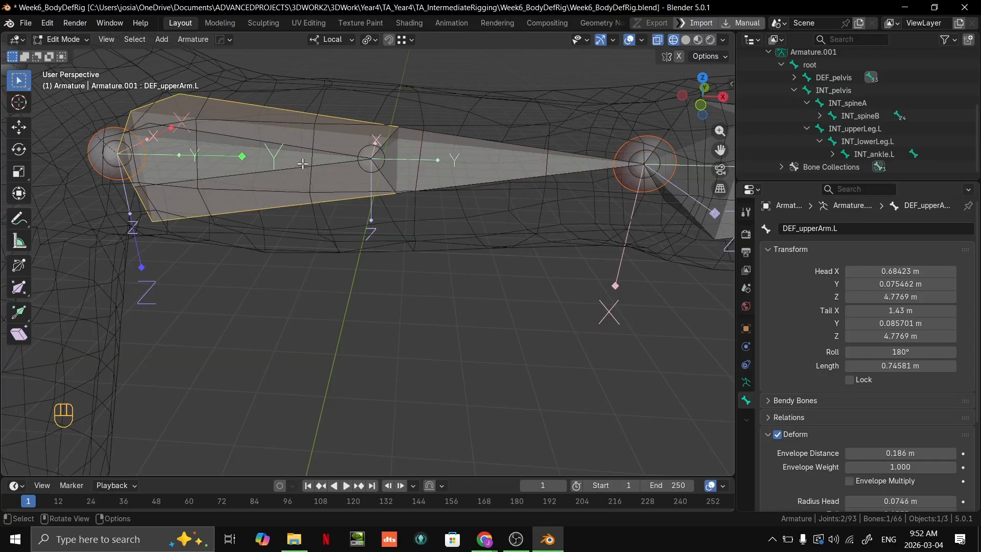
key(Delete)
click(421, 165)
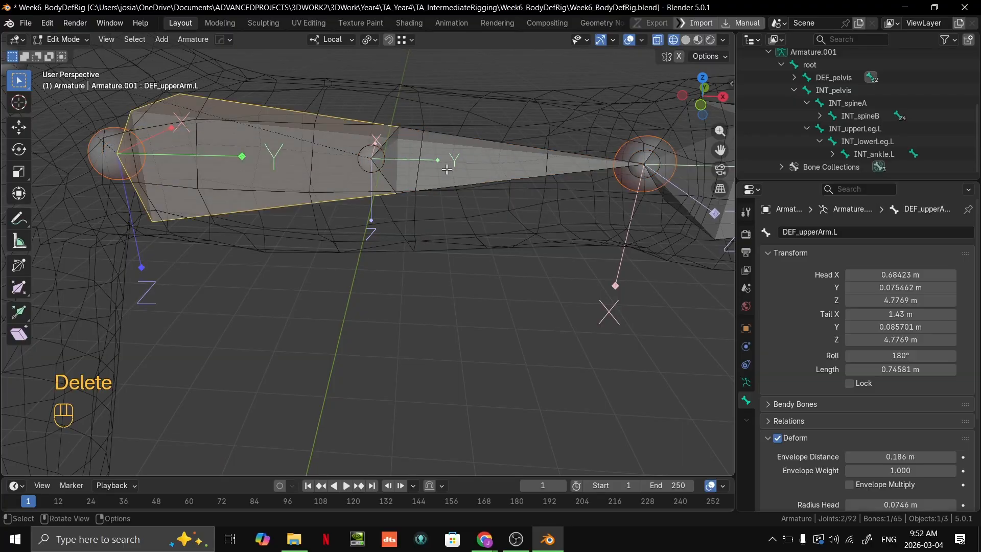
key(KP_7)
key(g)
key(x)
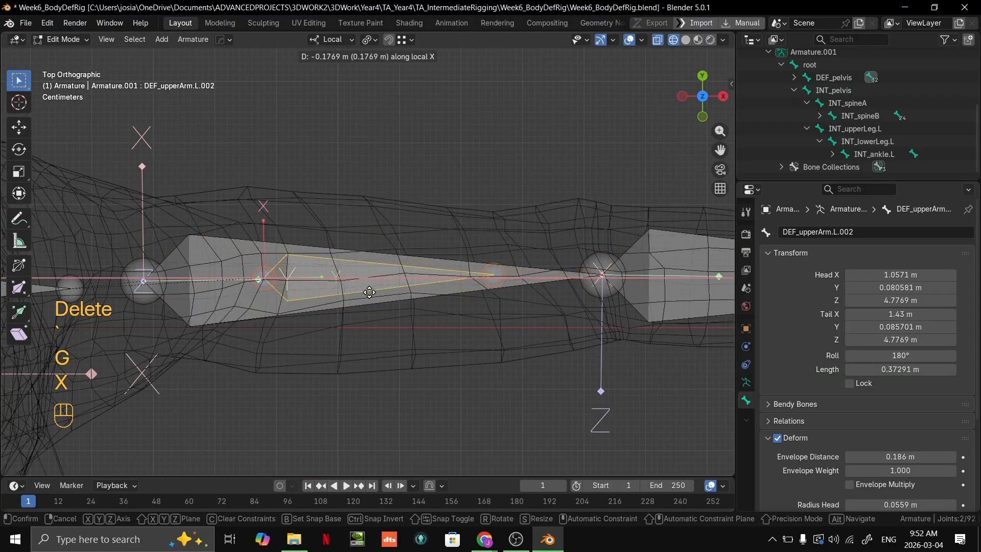
right_click(477, 286)
middle_drag(539, 295, 433, 355)
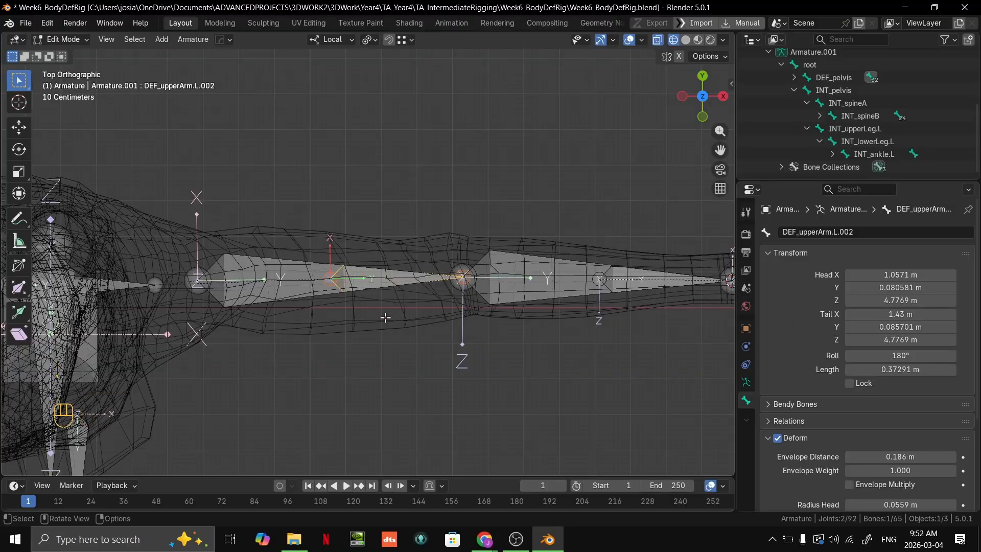
Compare the remaining half bone in the upper arm with DEF_lowerArmTwist.L from above.
middle_drag(385, 317, 388, 232)
key(grave)
key(grave)
shift+middle_drag(564, 319, 499, 276)
scroll(499, 276, up, 2)
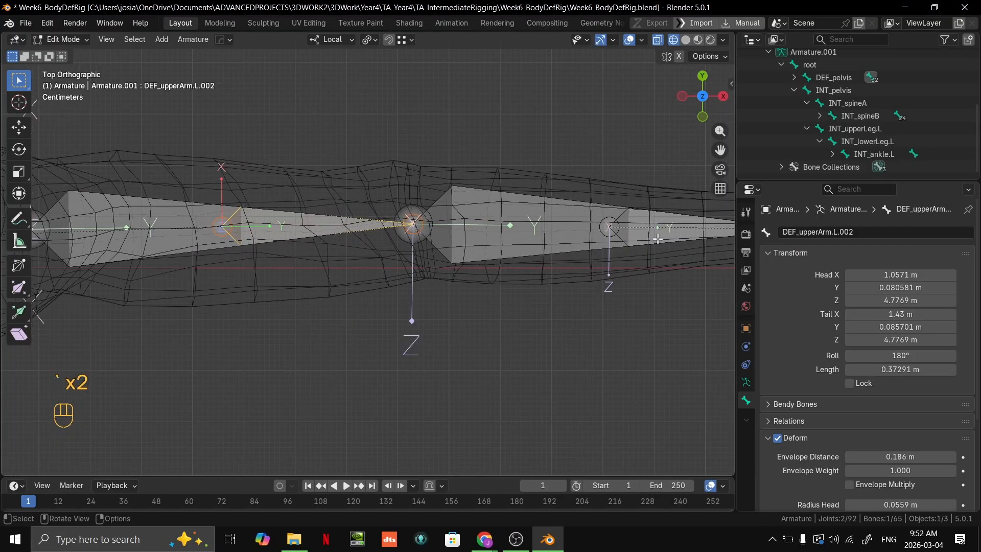
click(658, 239)
click(647, 242)
shift+middle_drag(299, 240, 431, 235)
scroll(432, 235, up, 4)
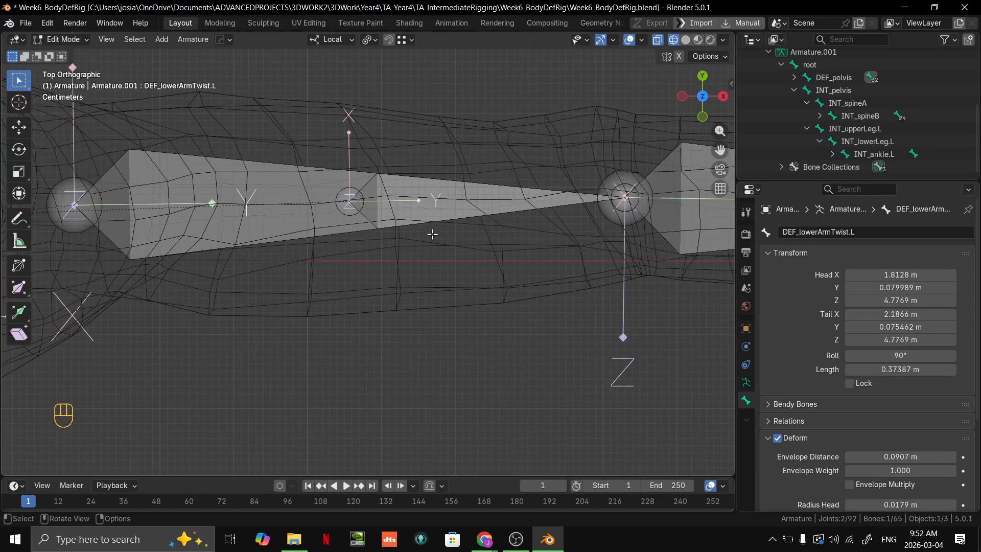
Parent the elbow-side half bone DEF_upperArm.L.002 to DEF_upperArm.L with Keep Offset.
click(412, 212)
click(444, 201)
key(KP_Decimal)
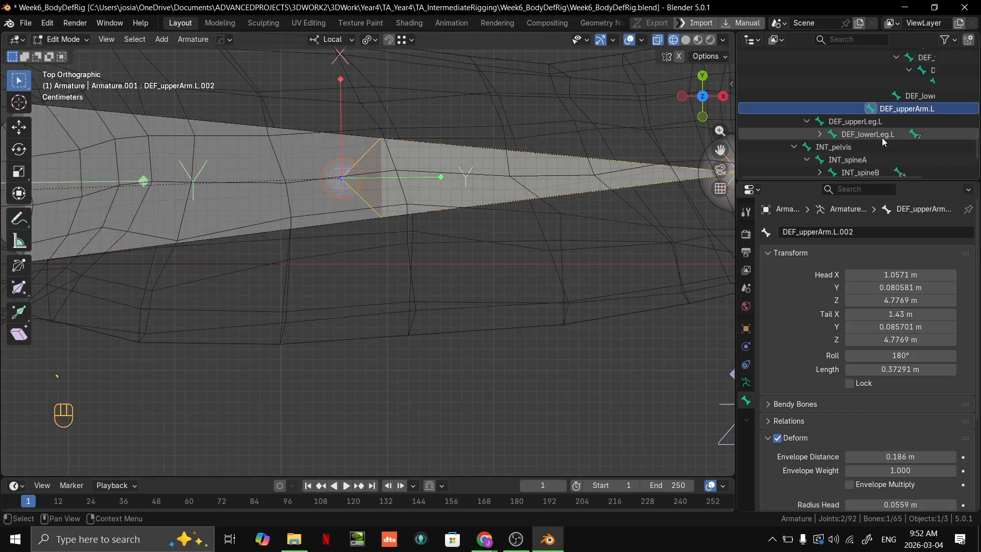
scroll(264, 238, down, 4)
shift+click(281, 201)
middle_drag(282, 201, 430, 353)
key(ctrl+p)
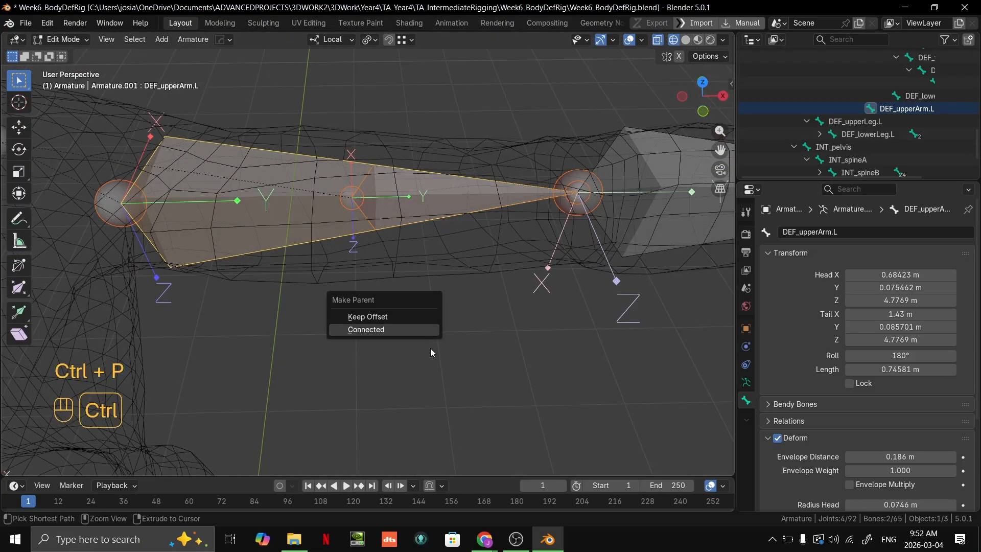
click(373, 318)
Return to Pose Mode and test-rotate DEF_upperArm.L and its new child bone in turn.
scroll(307, 223, down, 1)
key(Tab)
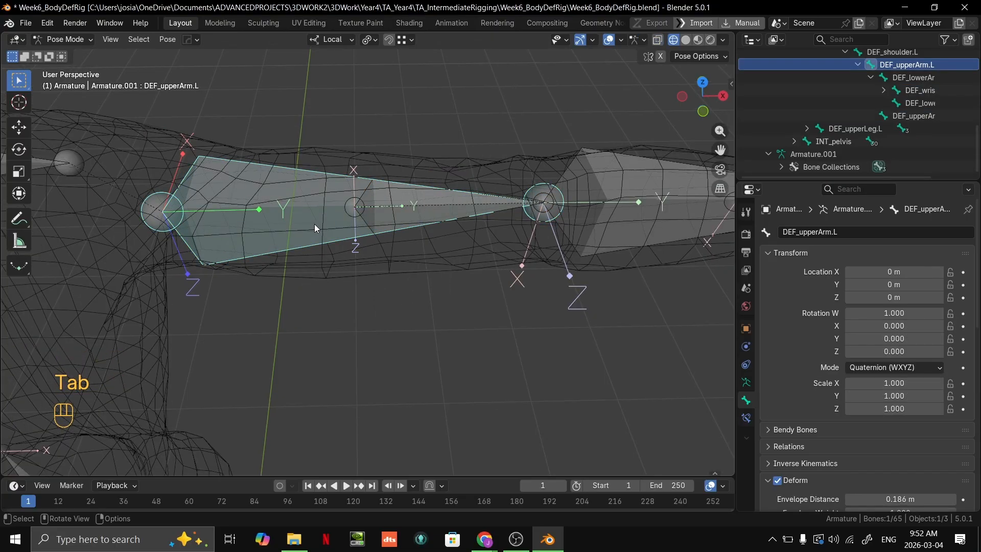
scroll(315, 224, down, 4)
key(r)
right_click(473, 166)
click(400, 240)
key(r)
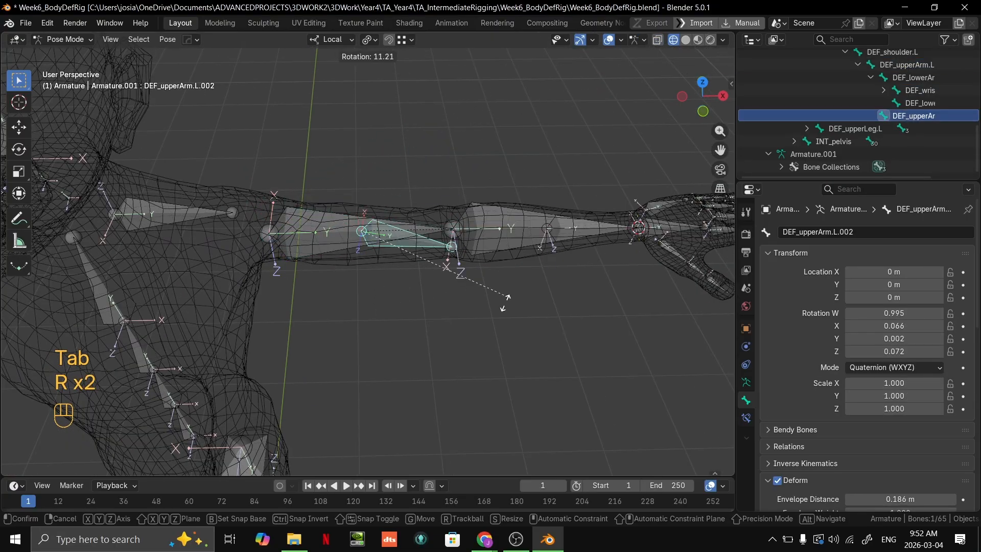
right_click(530, 272)
Collapse the DEF_lowerArm.L branch in the bone hierarchy and select DEF_upperArm.L.
scroll(530, 272, up, 3)
middle_drag(898, 117, 873, 136)
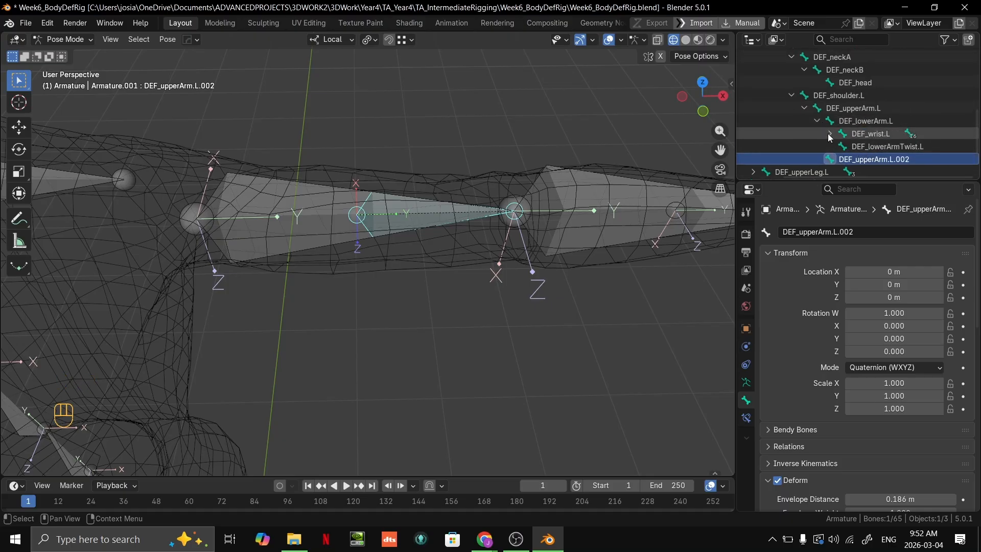
click(860, 148)
click(851, 135)
click(817, 121)
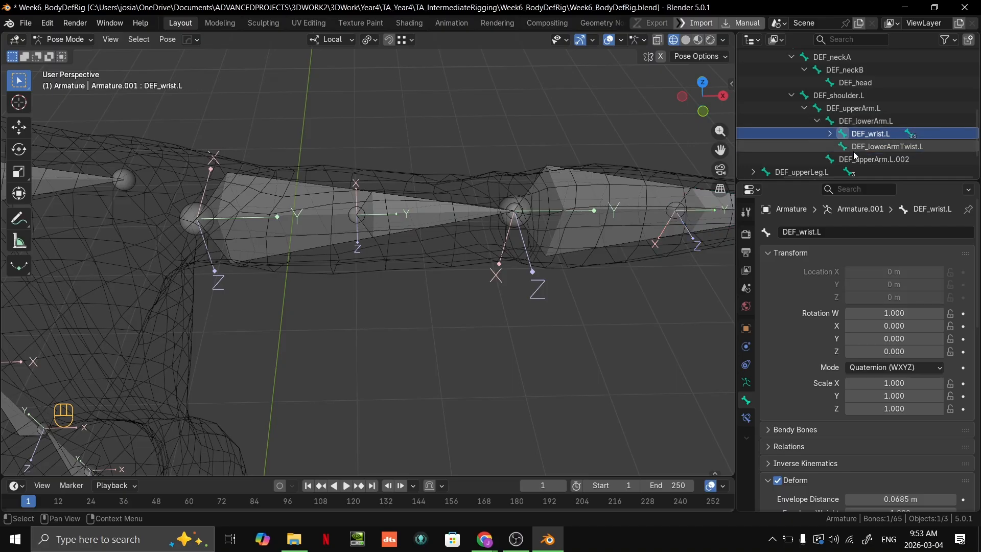
click(852, 109)
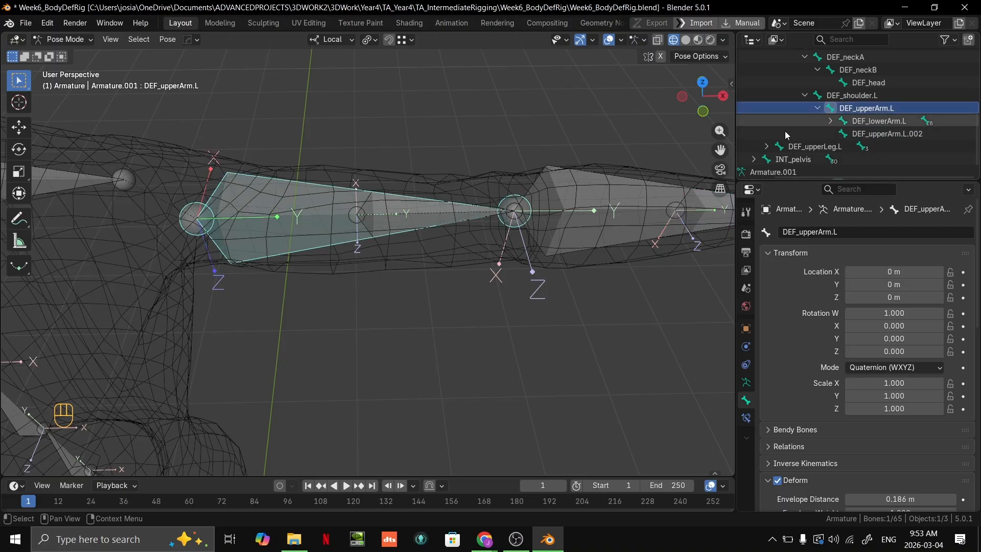
Check the parenting by test-moving DEF_upperArm.L, DEF_lowerArm.L and DEF_upperArm.L.002 in turn.
scroll(384, 247, down, 2)
key(g)
right_click(460, 208)
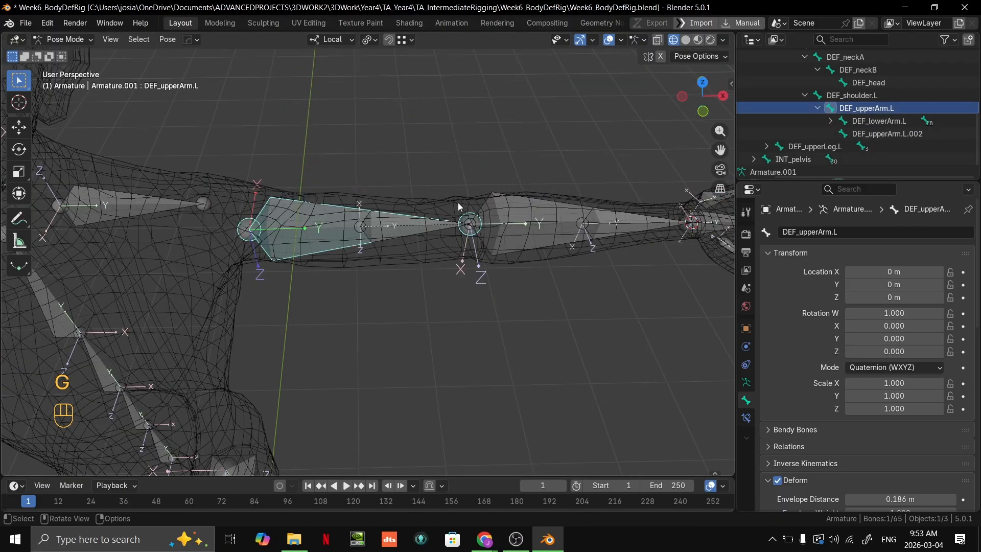
click(868, 121)
key(g)
key(Escape)
click(858, 132)
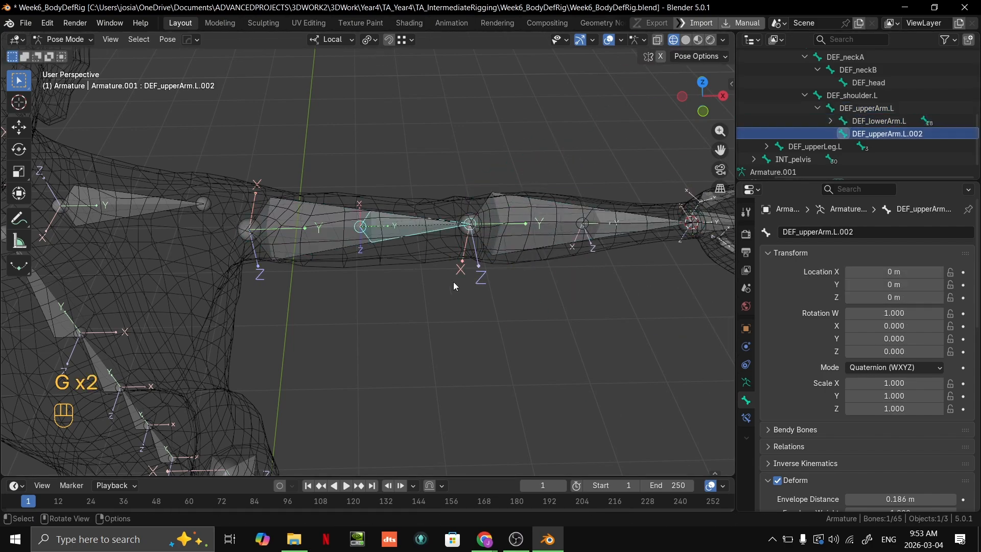
key(g)
key(Escape)
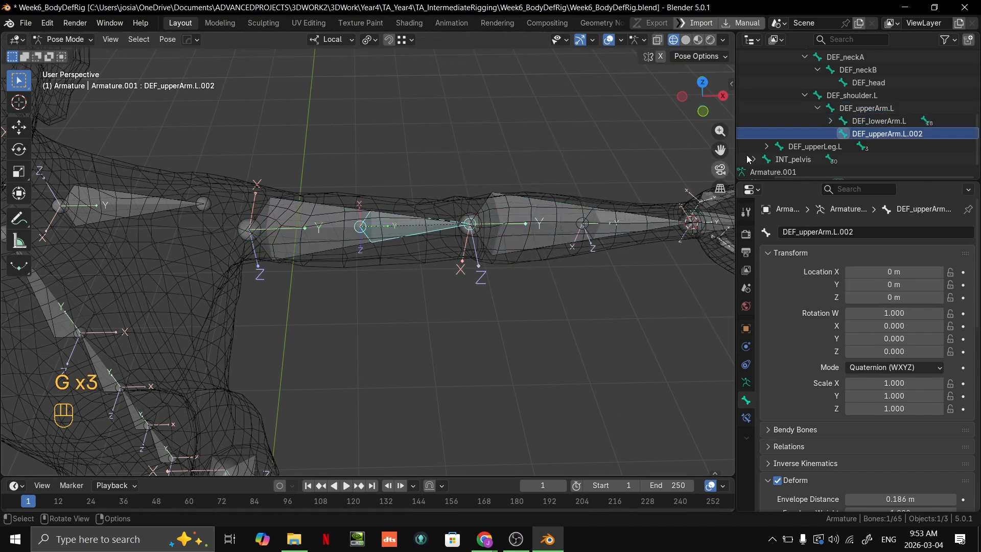
Rename the DEF_upperArm.L.002 bone as DEF_upperArmTwist.L.
double_click(903, 133)
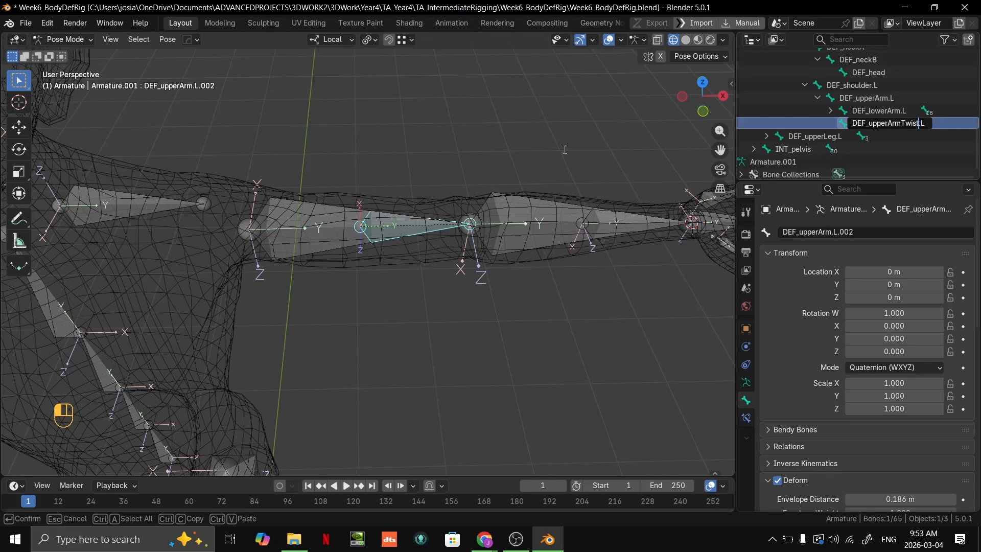
key(Return)
middle_drag(563, 149, 508, 32)
key(super+alt+7)
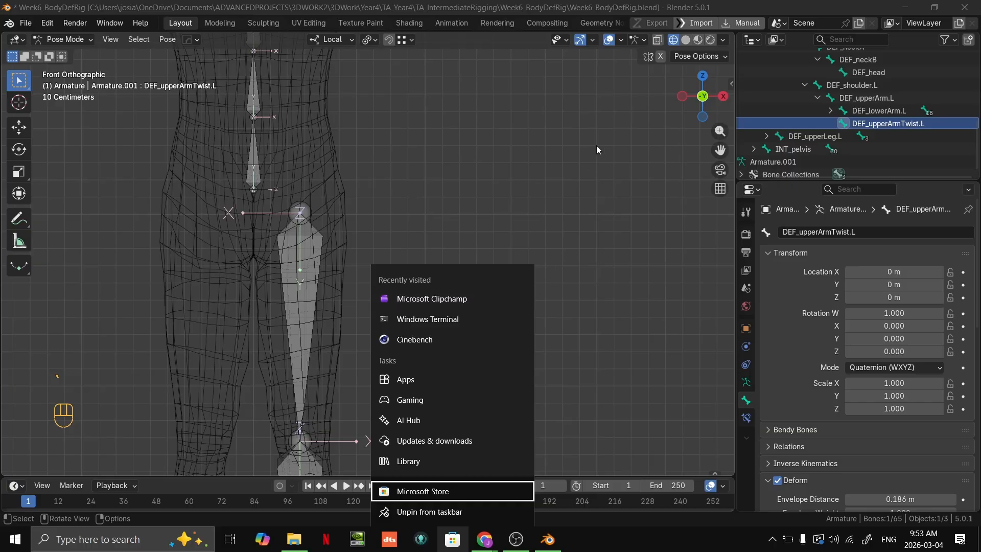
middle_drag(597, 145, 498, 246)
key(ctrl+z)
key(ctrl+z)
key(ctrl+z)
key(ctrl+shift+z)
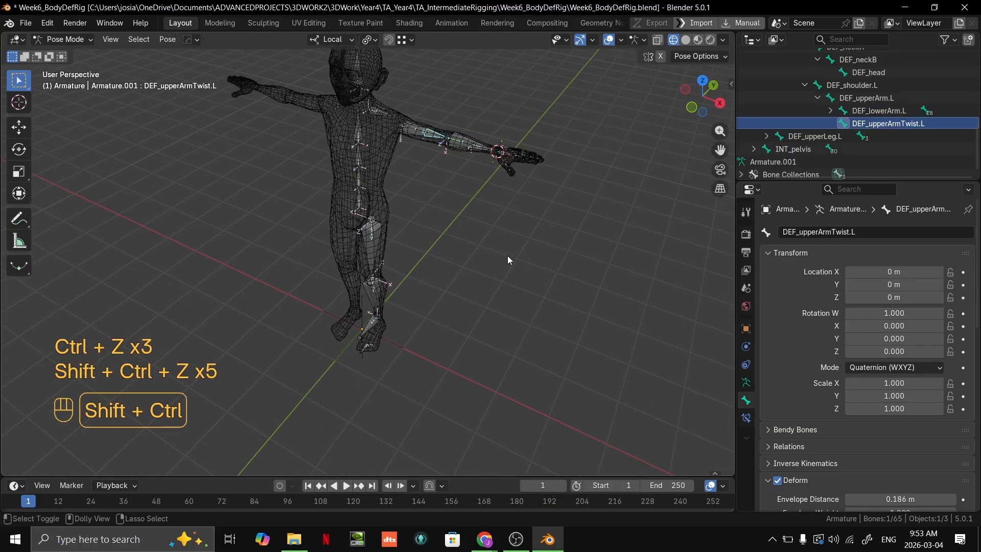
key(ctrl+z)
key(ctrl+shift+z)
Select DEF_upperLeg.L and DEF_lowerLeg.L together and switch the armature to Edit Mode.
middle_drag(468, 286, 503, 256)
key(grave)
click(457, 217)
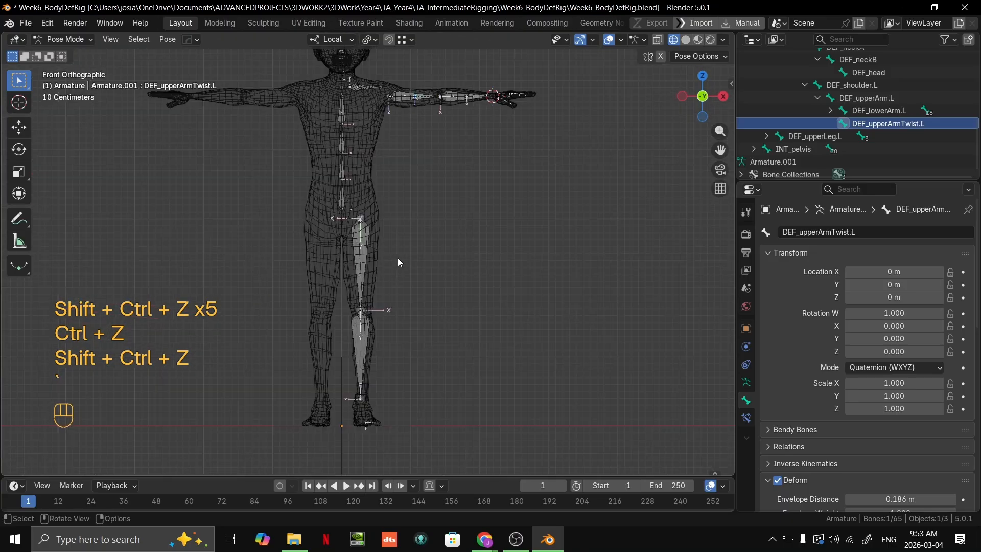
click(367, 266)
shift+click(363, 337)
key(grave)
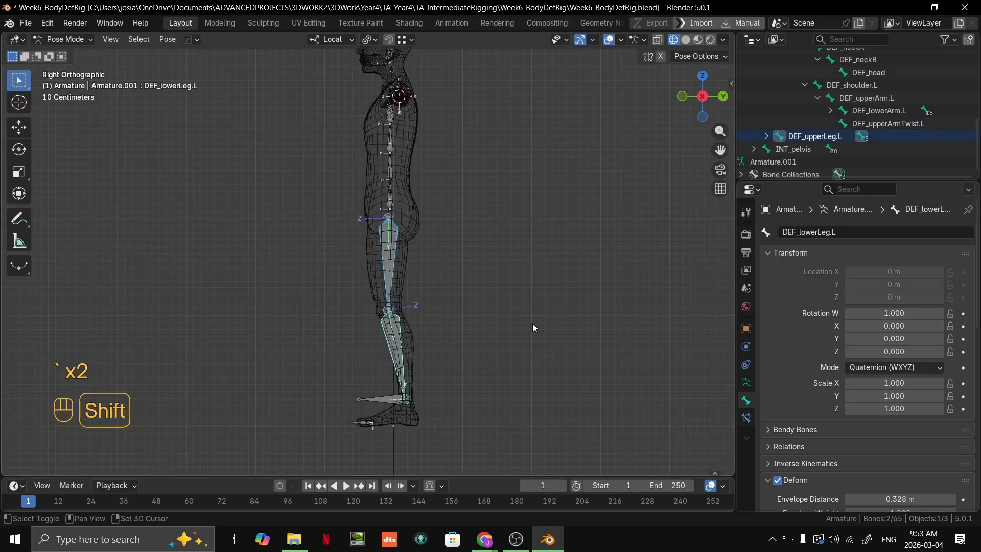
shift+middle_drag(533, 323, 523, 277)
key(shift+d)
scroll(473, 286, up, 2)
key(Tab)
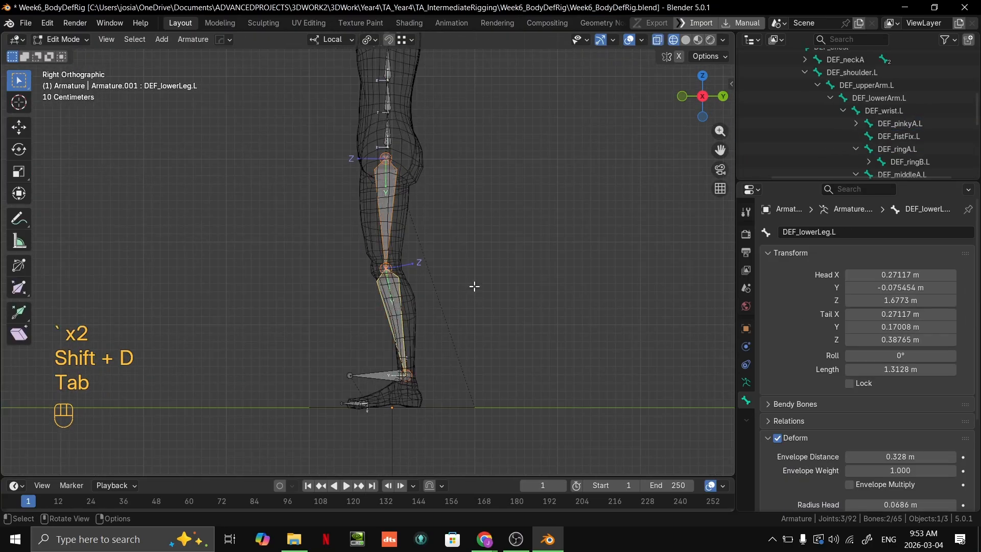
Duplicate the selected left upper and lower leg bones in place and subdivide the duplicates.
key(shift+d)
right_click(526, 302)
scroll(523, 240, up, 2)
shift+middle_drag(525, 302, 460, 306)
right_click(496, 253)
click(477, 250)
Inspect the subdivided leg duplicates by selecting the lower and upper leg segments in turn.
click(418, 327)
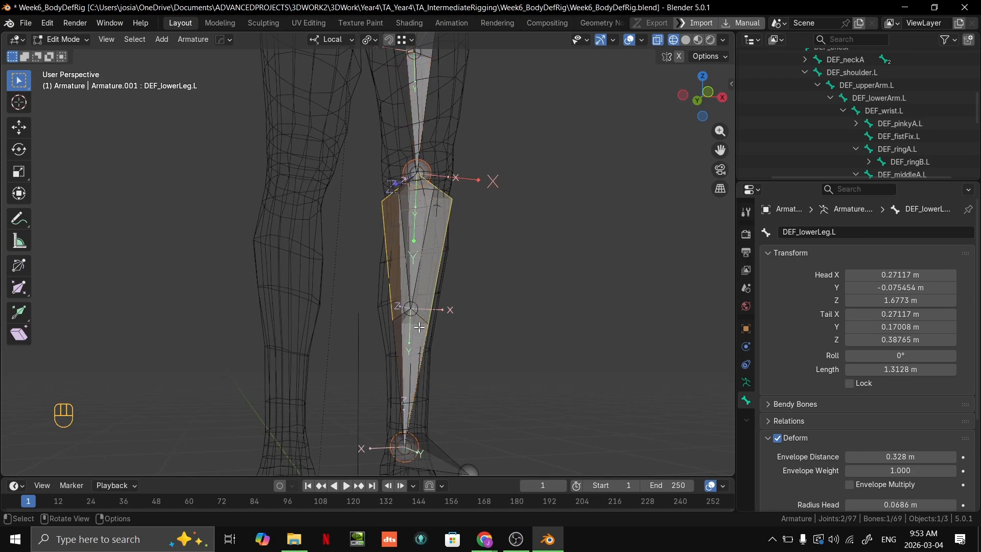
scroll(511, 242, down, 1)
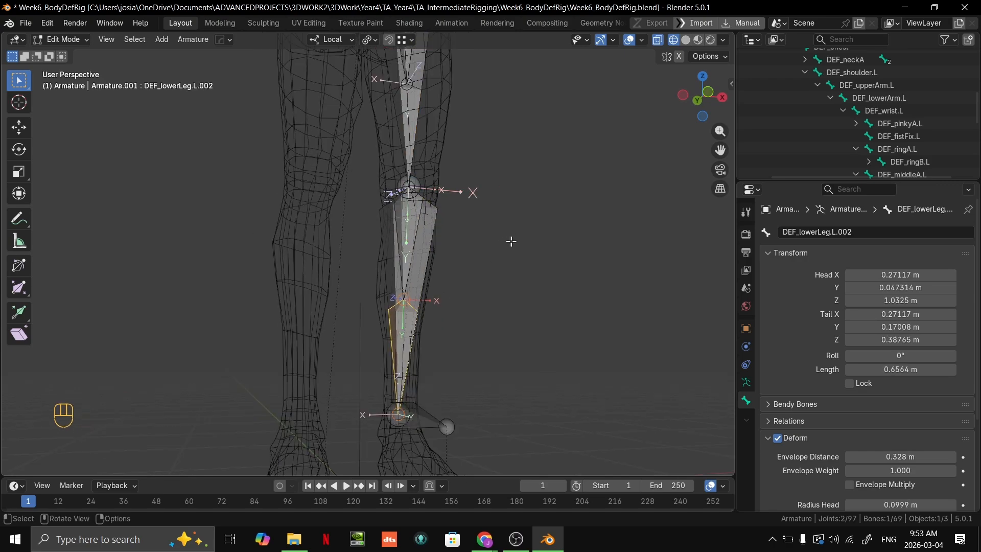
click(397, 273)
shift+middle_drag(485, 139, 368, 490)
middle_drag(515, 73, 499, 89)
shift+middle_drag(432, 187, 495, 79)
click(357, 251)
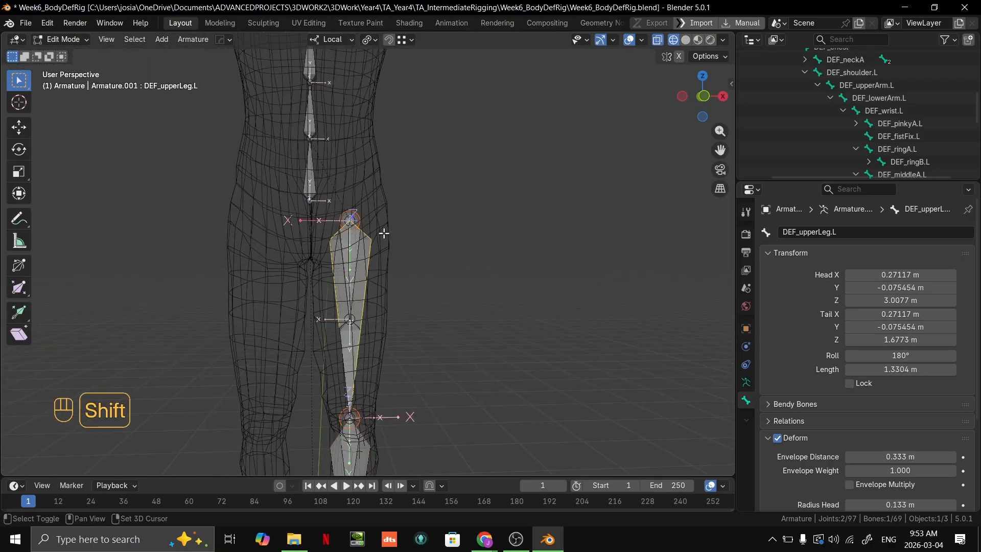
shift+middle_drag(383, 232, 429, 157)
right_click(411, 158)
click(406, 154)
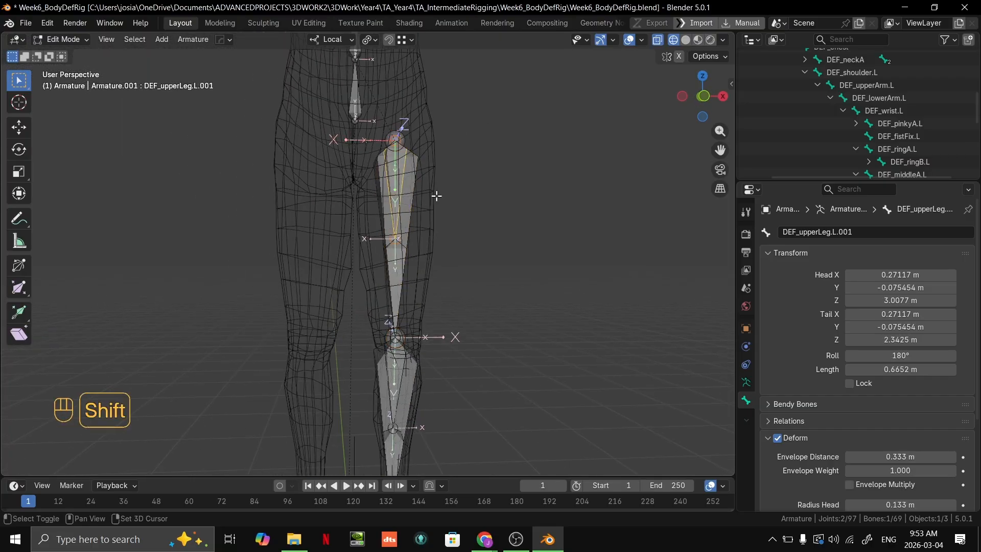
shift+middle_drag(437, 196, 458, 149)
click(424, 248)
key(ctrl+z)
scroll(511, 176, down, 2)
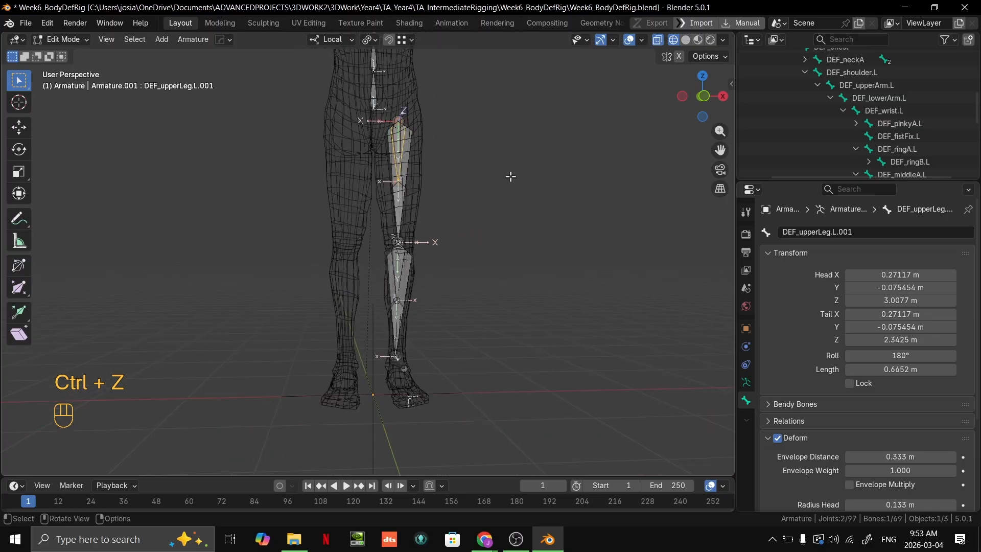
Try deleting the upper halves of the duplicated leg bones, DEF_upperLeg.L.001 and DEF_lowerLeg.L.001.
key(Delete)
click(488, 168)
scroll(489, 169, up, 3)
click(433, 254)
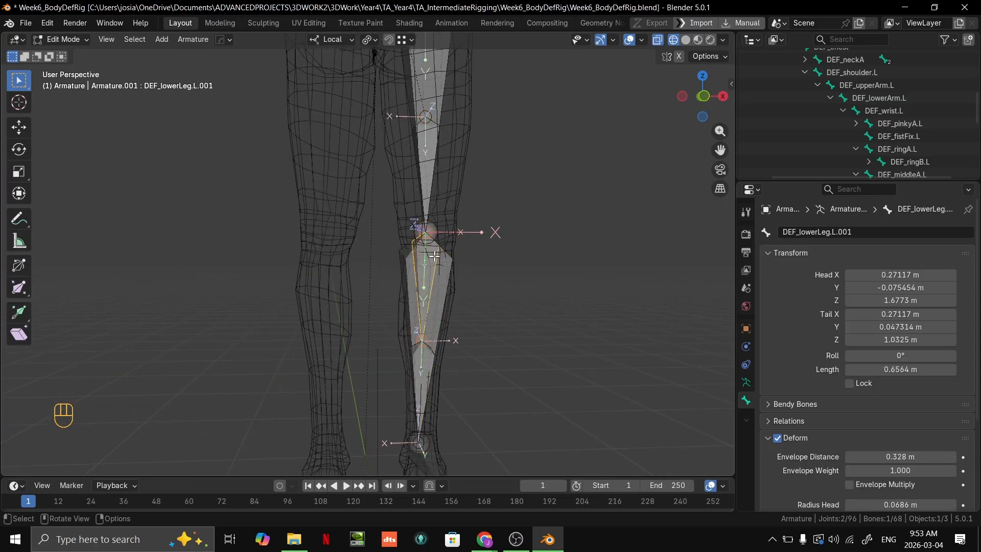
key(Delete)
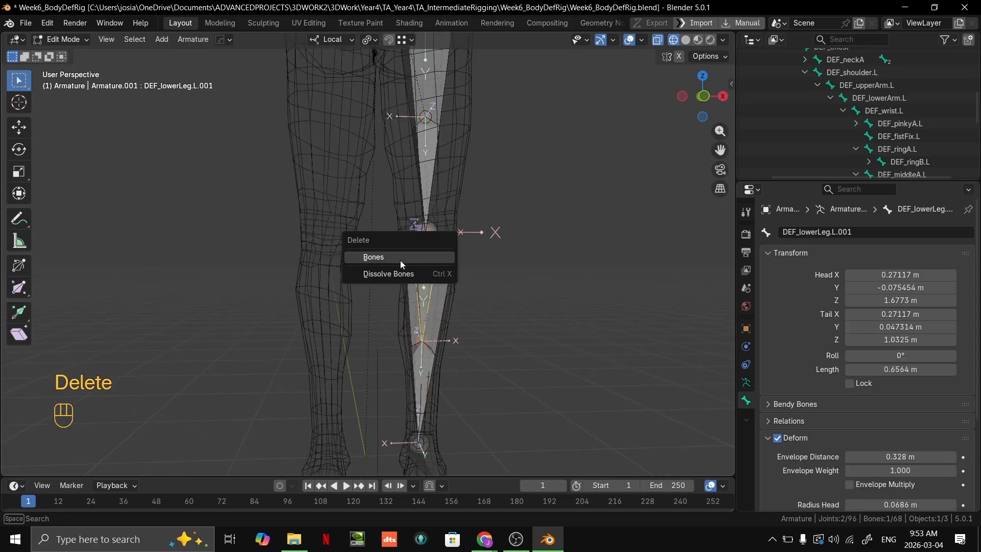
click(401, 260)
Undo the deletions of the duplicated leg bones' upper halves.
key(ctrl+z)
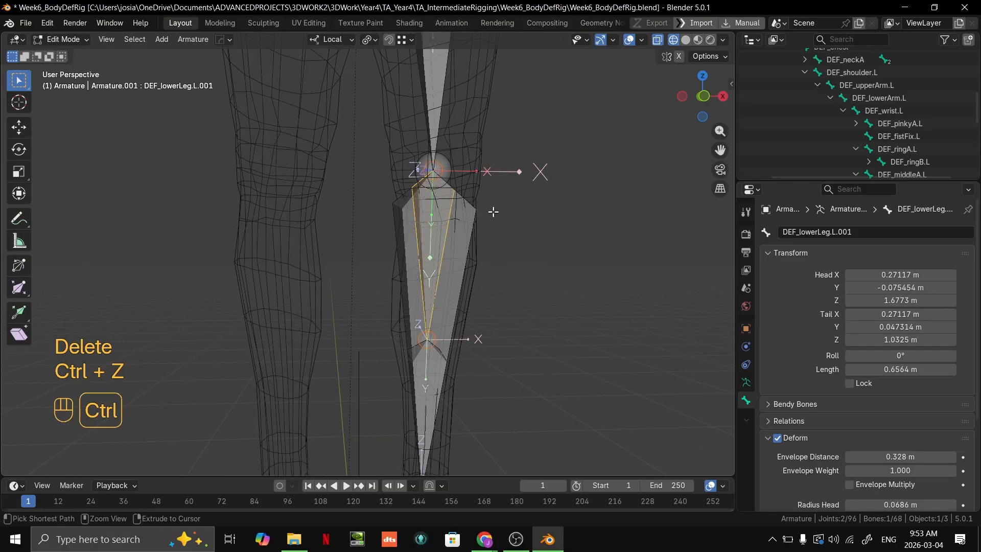
middle_drag(492, 213, 423, 385)
key(ctrl+z)
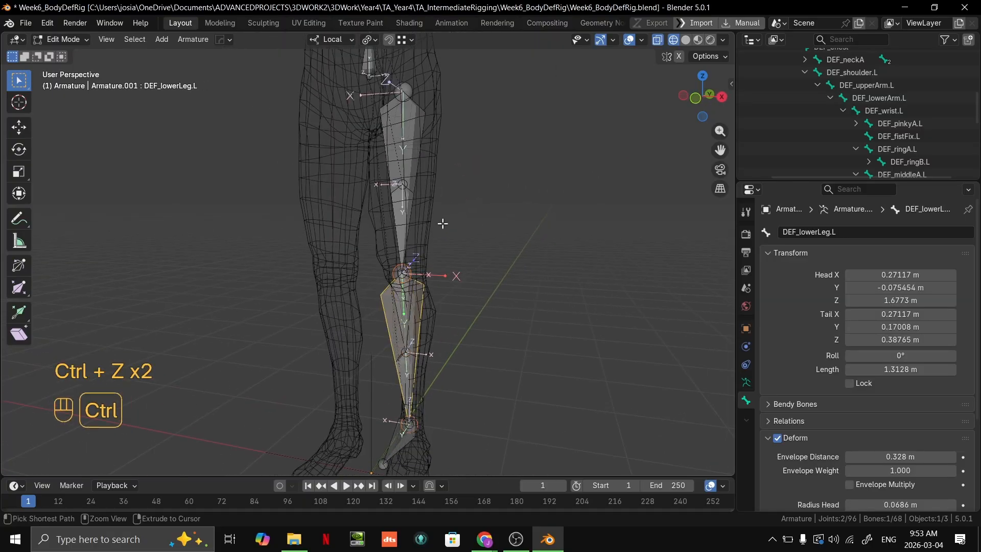
key(ctrl+shift+z)
key(ctrl+z)
key(ctrl+z)
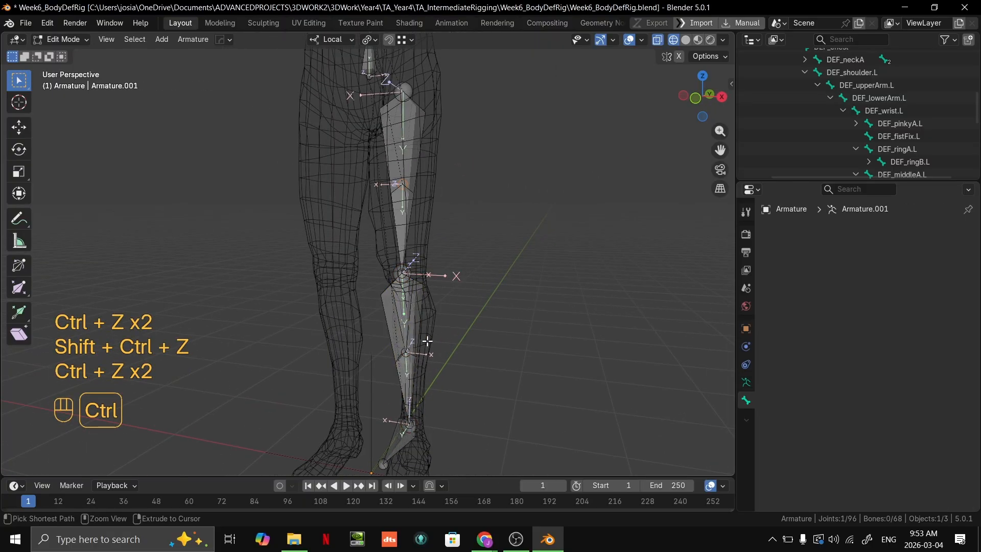
key(ctrl+z)
key(ctrl+z)
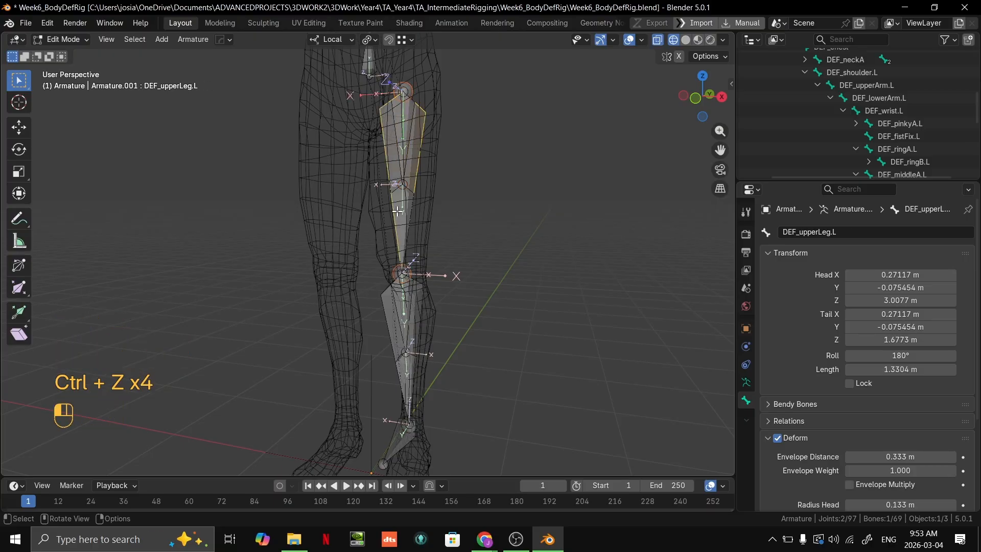
Delete DEF_lowerLeg.L.001 and DEF_upperLeg.L.001, keeping only the lower half of each duplicated leg bone.
click(401, 310)
click(406, 367)
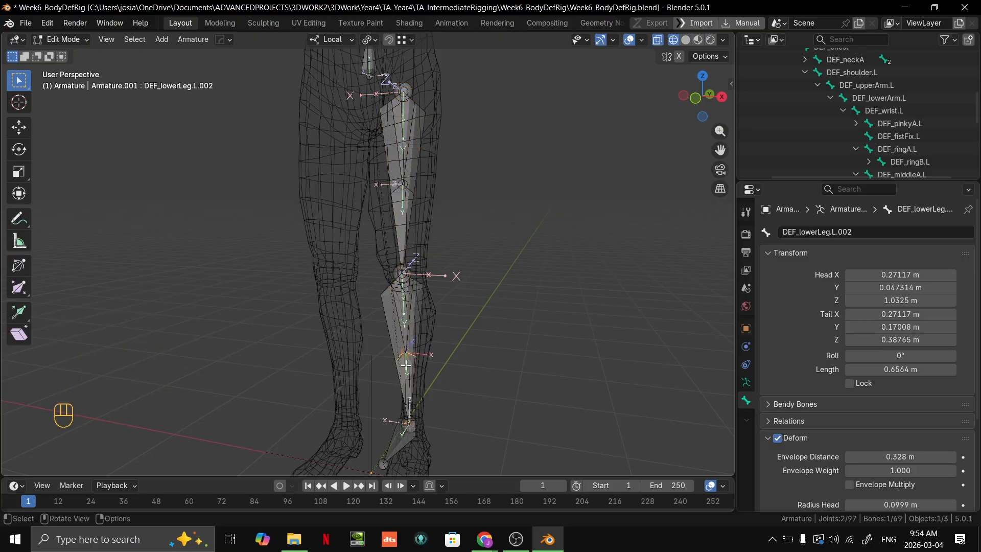
click(413, 295)
click(413, 294)
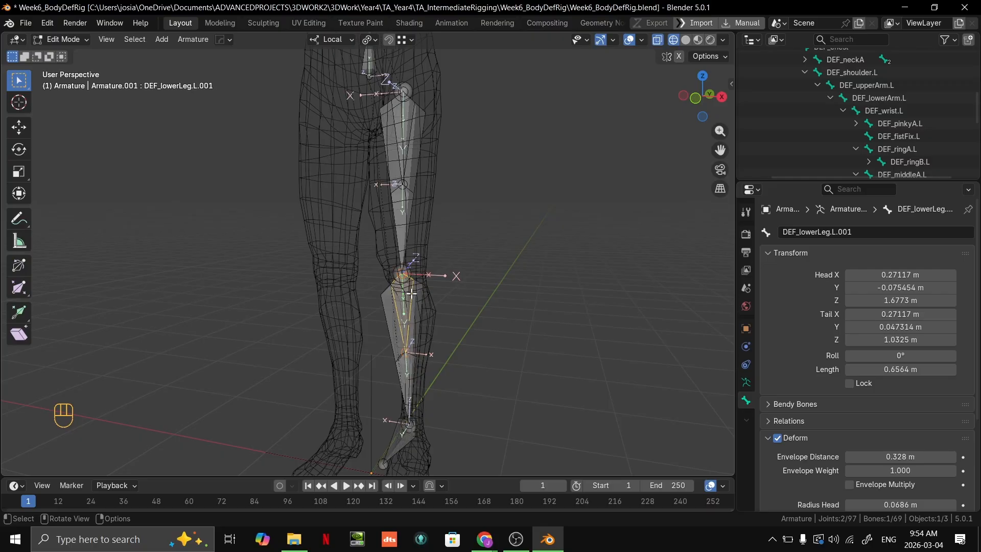
key(Delete)
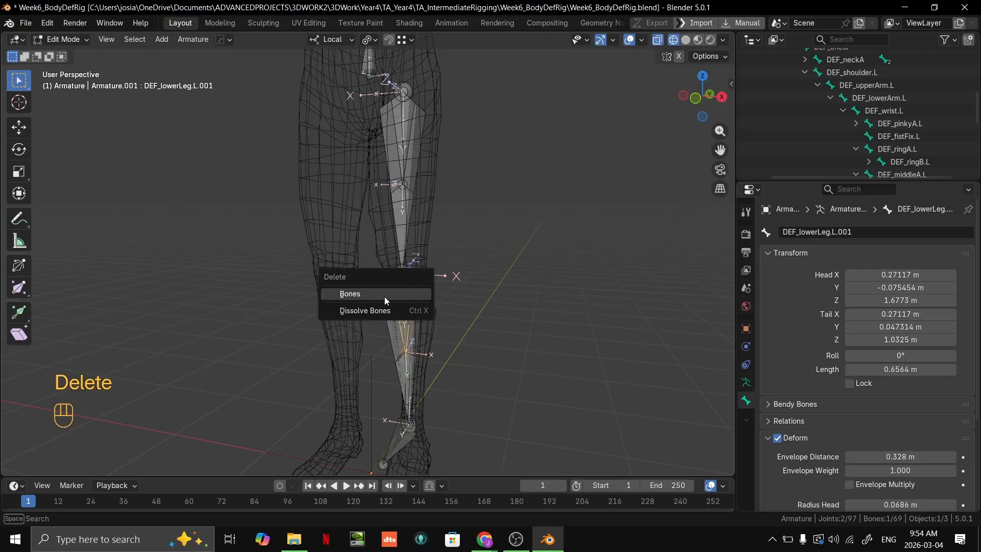
click(384, 295)
click(404, 100)
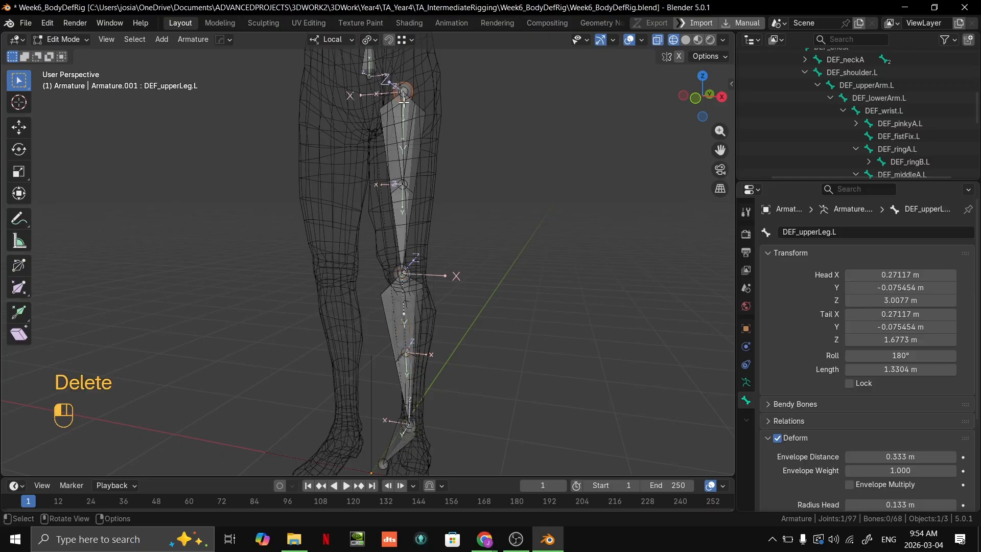
click(404, 102)
key(Delete)
click(407, 109)
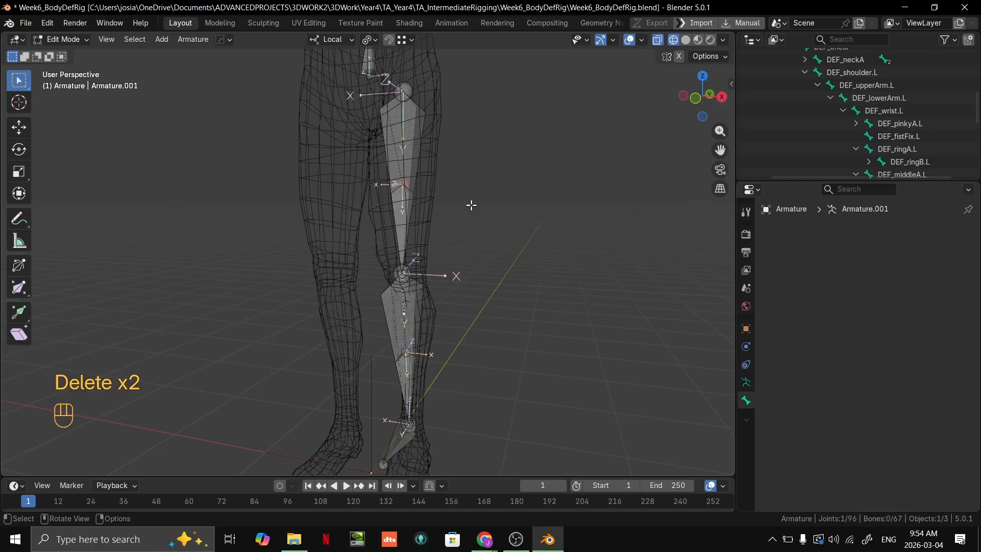
Examine the bones around the left knee in Pose Mode, selecting DEF_upperLeg.L and DEF_lowerLeg.L in turn.
middle_drag(471, 203, 421, 192)
key(Tab)
scroll(421, 192, up, 3)
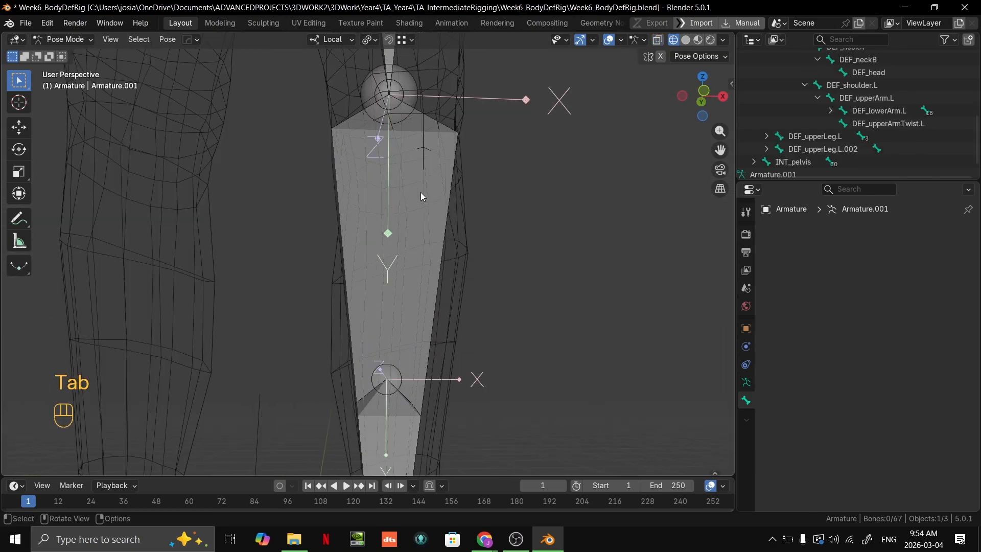
shift+middle_drag(444, 153, 304, 287)
scroll(422, 245, up, 4)
shift+middle_drag(460, 234, 401, 214)
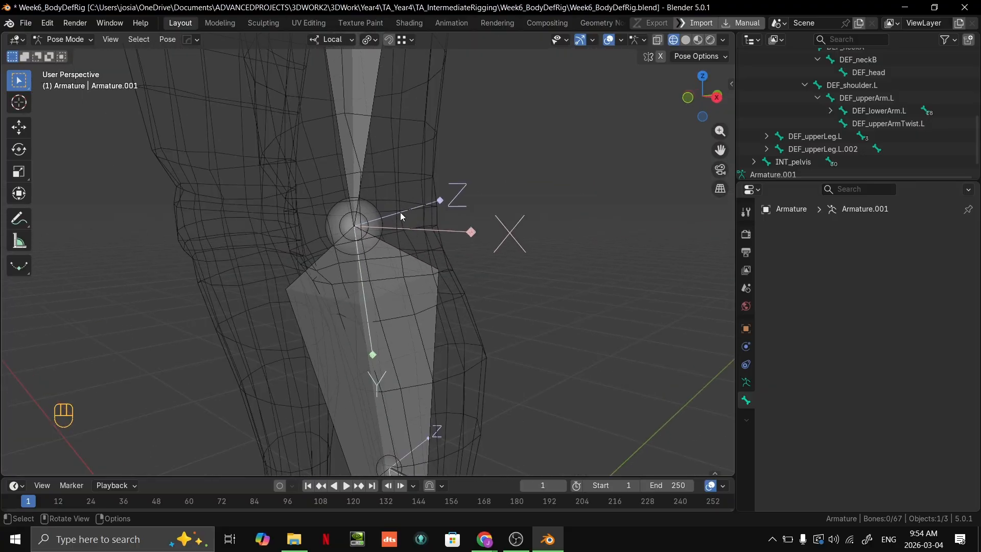
click(377, 236)
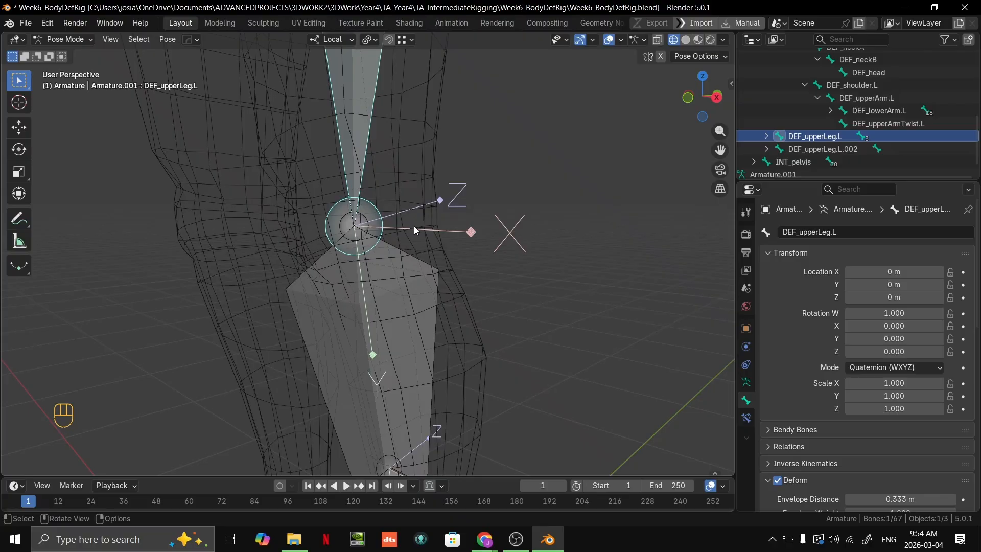
click(387, 290)
middle_drag(387, 289, 354, 223)
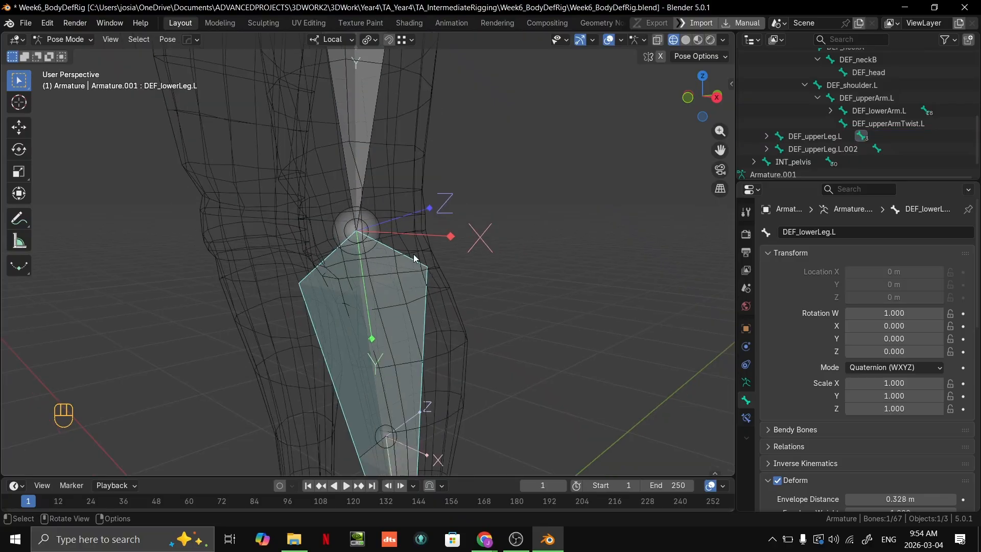
scroll(414, 258, down, 3)
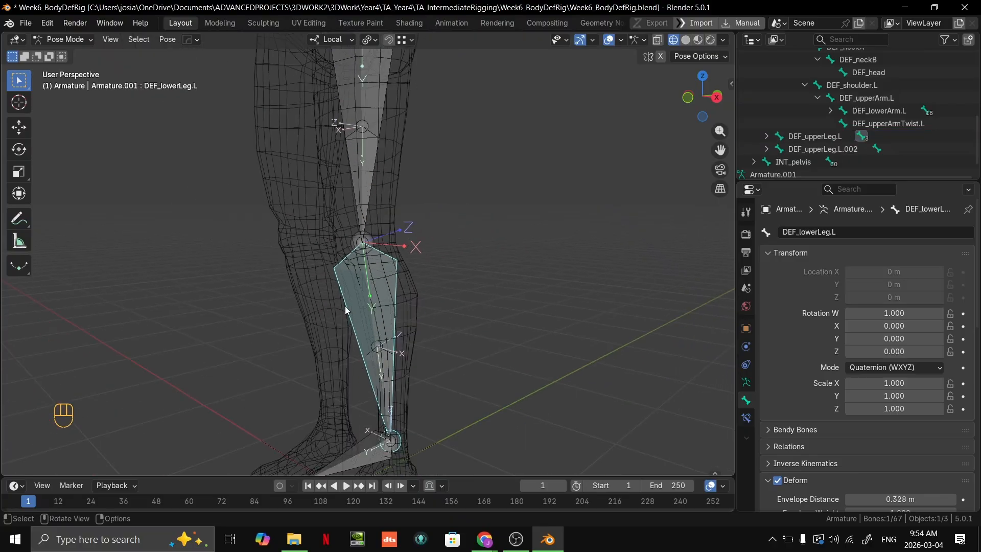
Return to Edit Mode and select the half-length duplicate bone DEF_lowerLeg.L.002 in the left shin.
key(Tab)
key(Tab)
key(Tab)
middle_drag(484, 298, 518, 330)
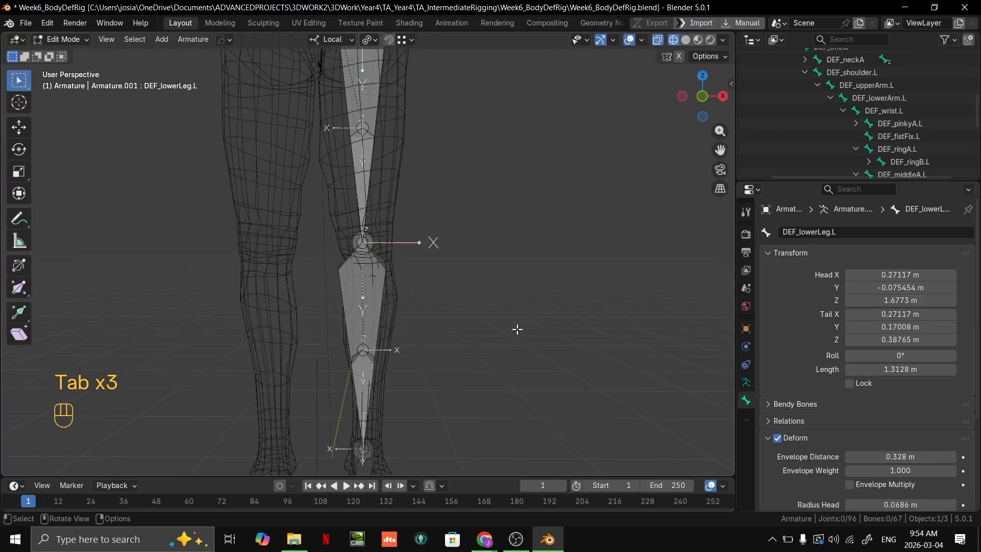
key(grave)
shift+middle_drag(500, 270, 501, 262)
shift+middle_drag(501, 407, 517, 328)
scroll(516, 328, up, 2)
shift+middle_drag(472, 238, 448, 359)
scroll(447, 359, up, 1)
middle_drag(430, 362, 456, 364)
click(405, 383)
click(408, 378)
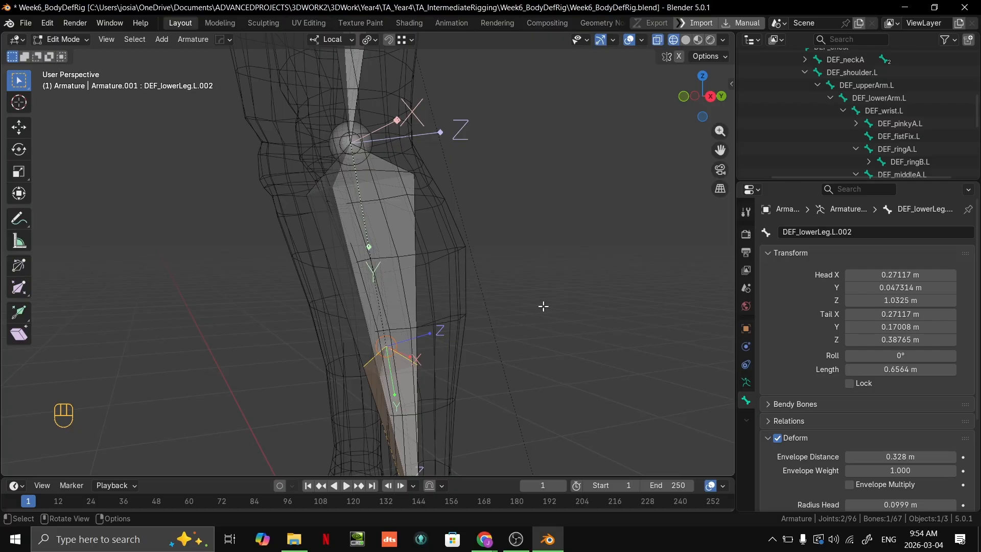
Find DEF_lowerLeg.L.002 in the bone hierarchy and rename it as DEF_lowerLegTwist.L.
key(grave)
middle_drag(905, 110, 868, 106)
click(814, 147)
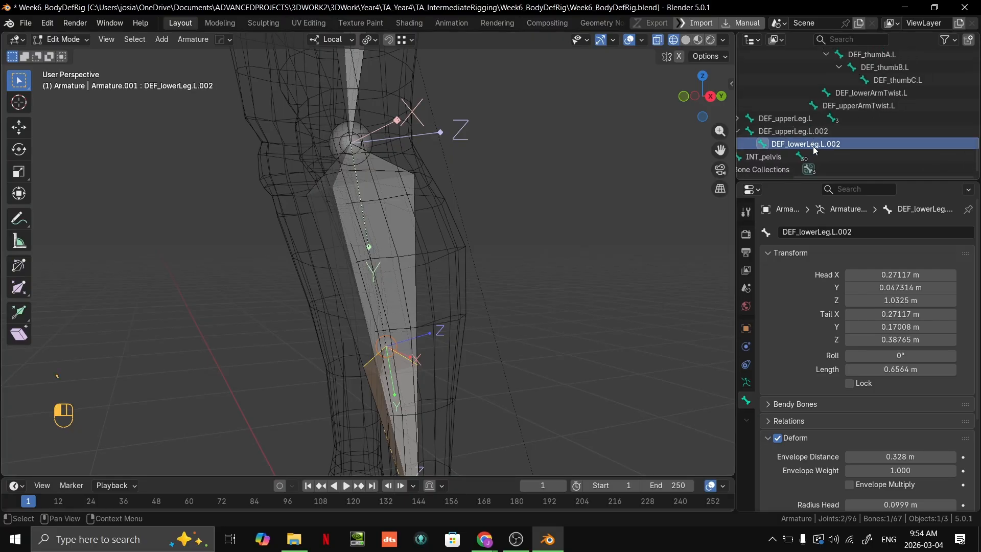
double_click(814, 145)
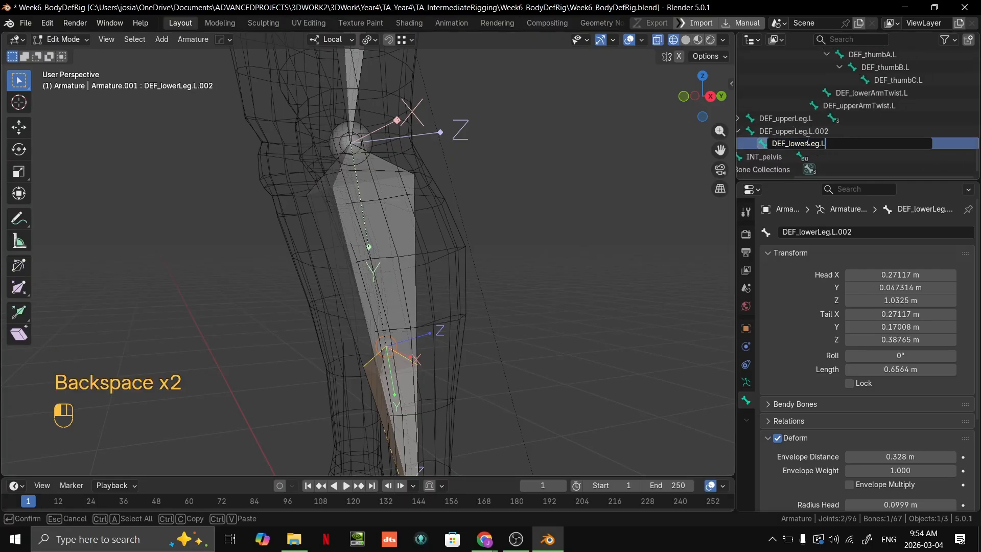
text(Twist)
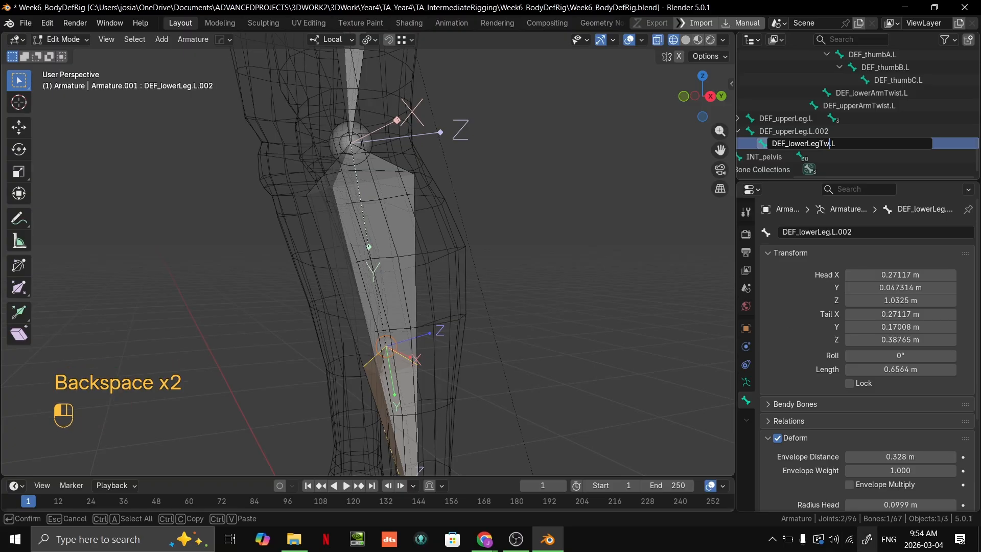
key(Return)
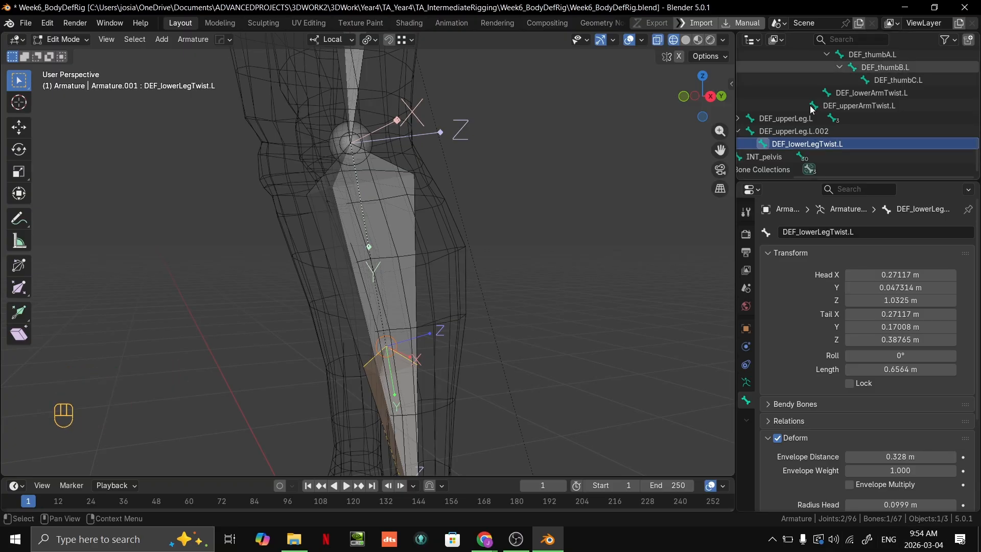
Rename the DEF_upperLeg.L.002 bone as DEF_upperLegTwist.L.
shift+middle_drag(445, 342, 452, 414)
click(818, 132)
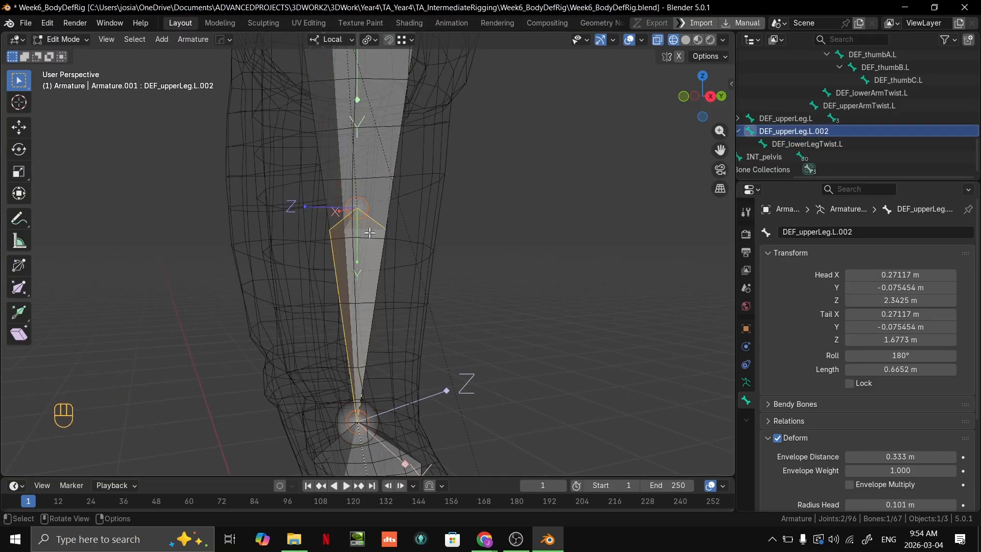
double_click(830, 131)
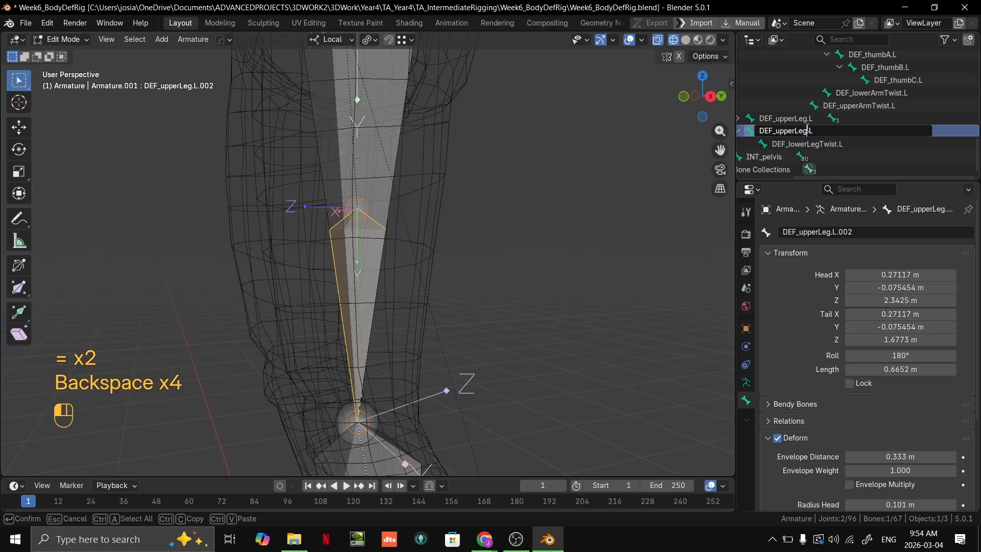
text(Twist)
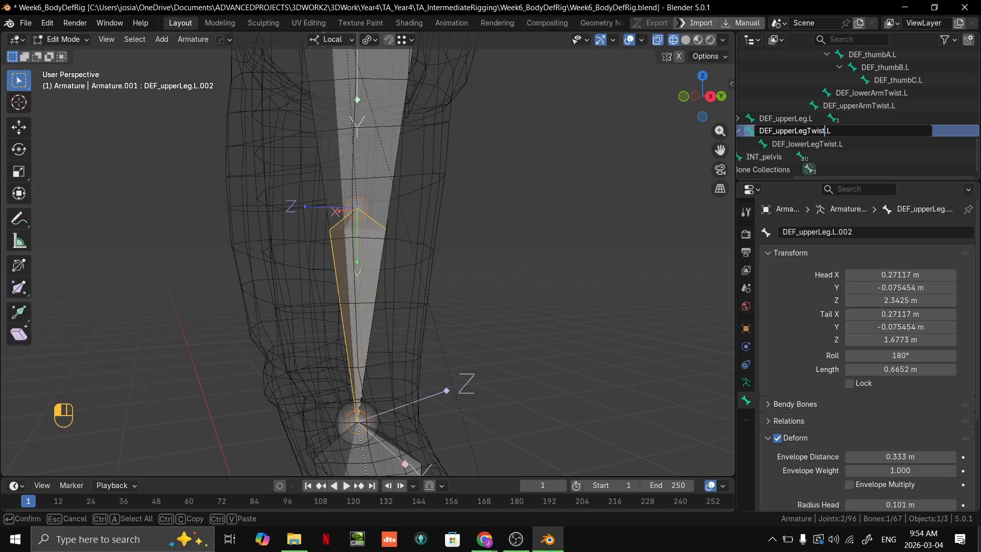
key(Return)
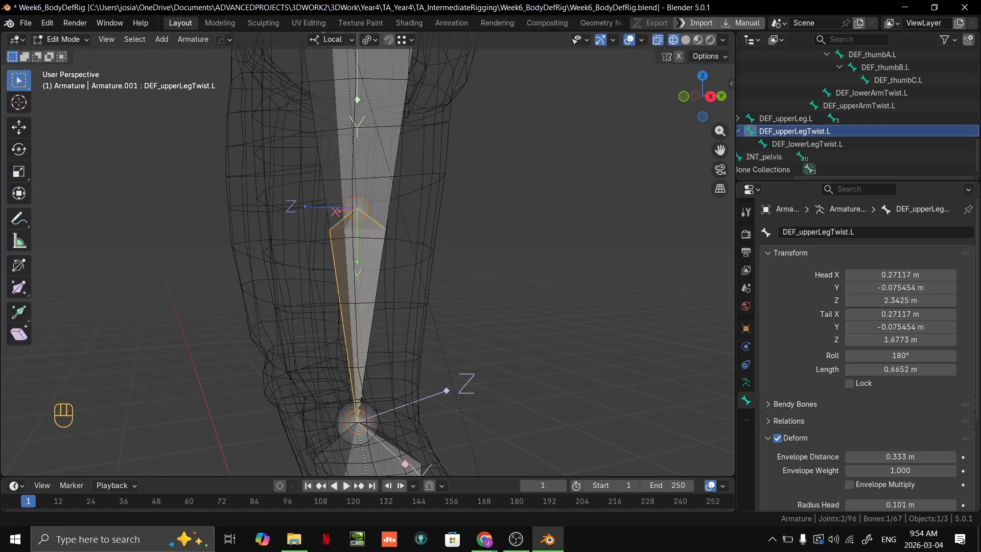
Parent the DEF_upperLegTwist.L bone to DEF_upperLeg.L with Keep Offset and expand DEF_upperLeg.L in the bone hierarchy.
scroll(448, 300, down, 4)
middle_drag(390, 298, 470, 290)
shift+middle_drag(470, 290, 498, 307)
scroll(484, 293, up, 3)
middle_drag(435, 294, 476, 283)
click(445, 236)
click(412, 181)
click(418, 277)
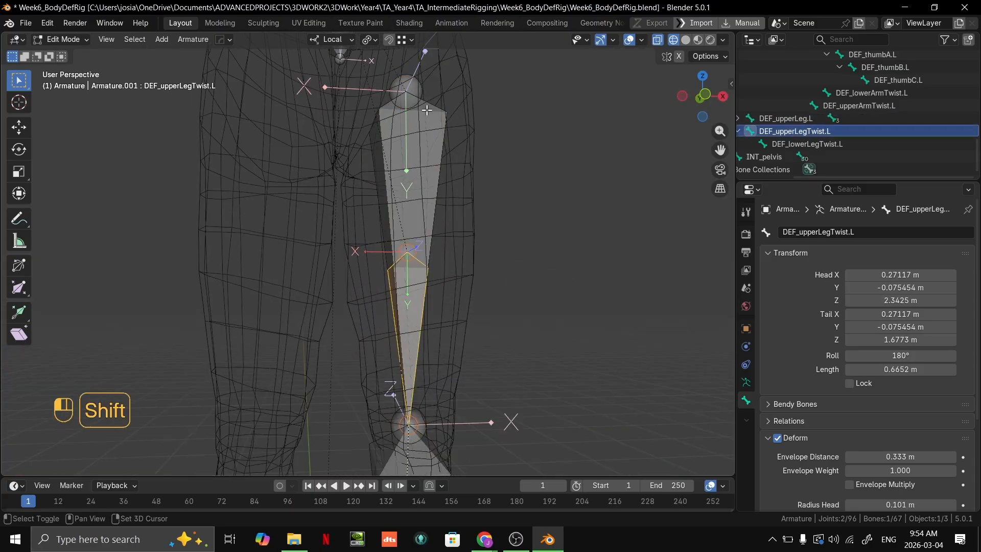
shift+click(424, 125)
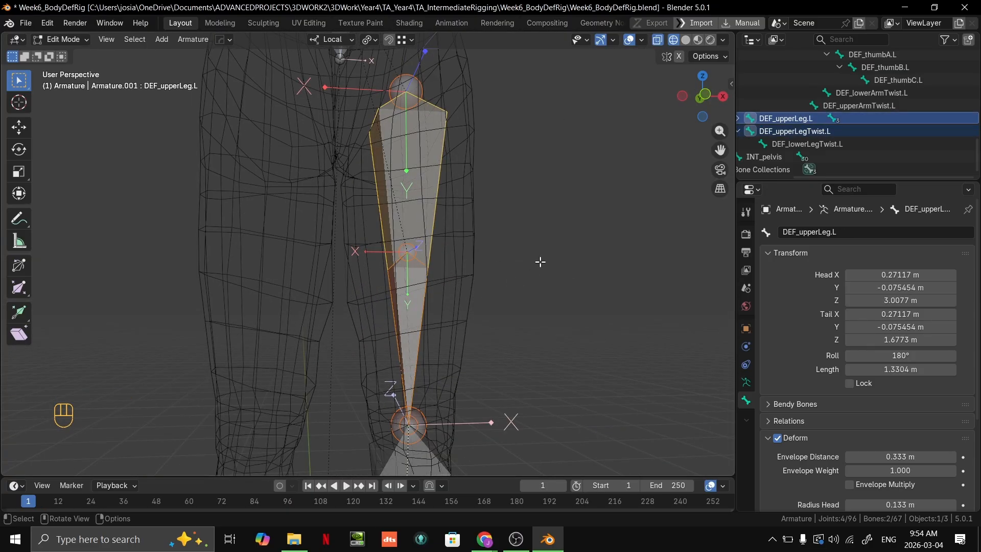
key(ctrl+p)
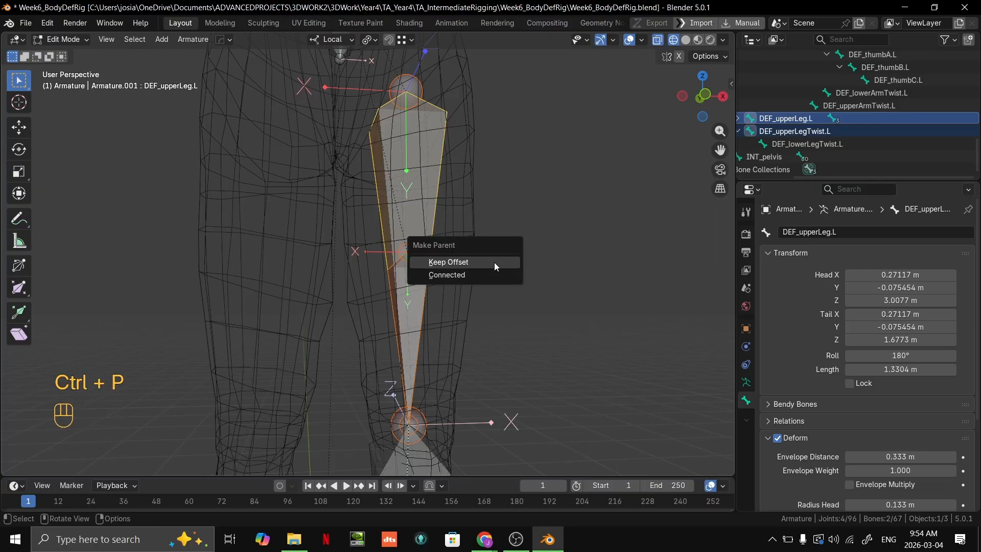
click(495, 262)
shift+middle_drag(486, 243, 619, 141)
click(739, 141)
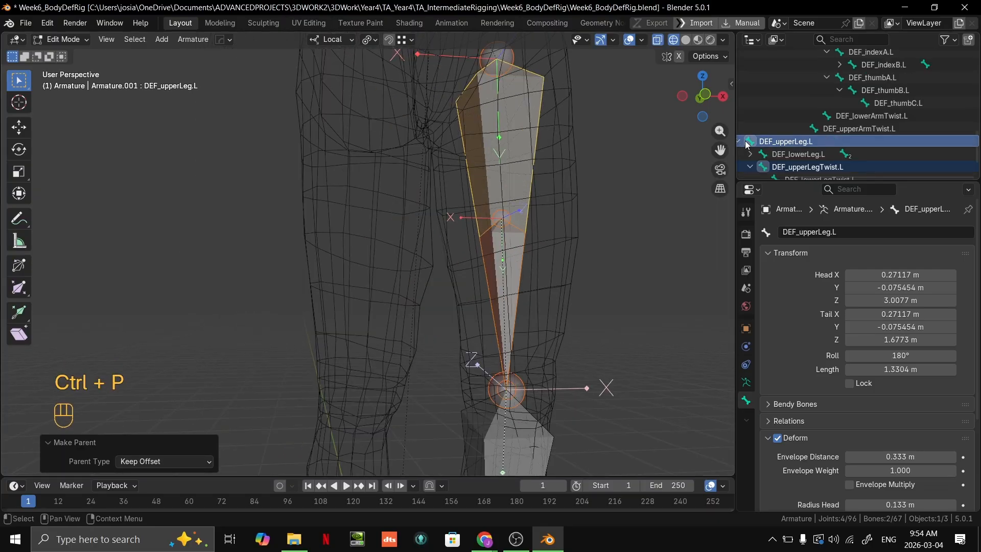
middle_drag(750, 143, 790, 104)
Parent the DEF_lowerLegTwist.L bone in the left shin to DEF_lowerLeg.L with Keep Offset.
shift+middle_drag(566, 240, 498, 169)
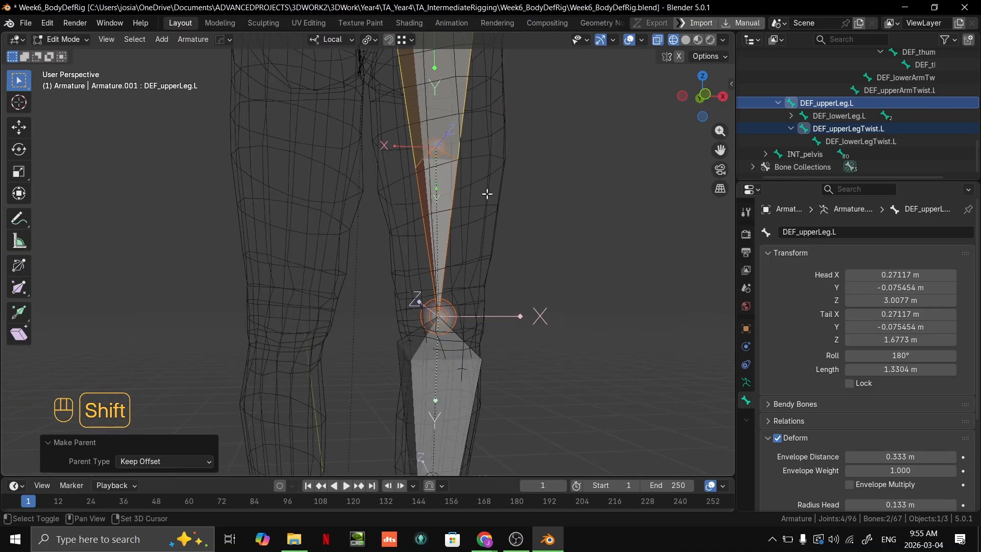
shift+middle_drag(484, 396, 468, 248)
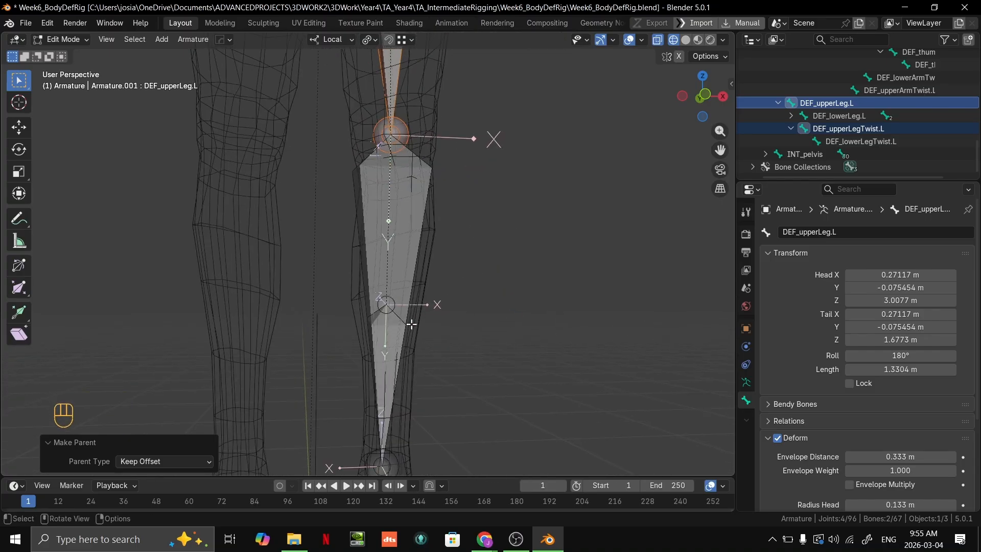
click(400, 261)
shift+middle_drag(515, 278, 543, 201)
shift+middle_drag(467, 270, 425, 271)
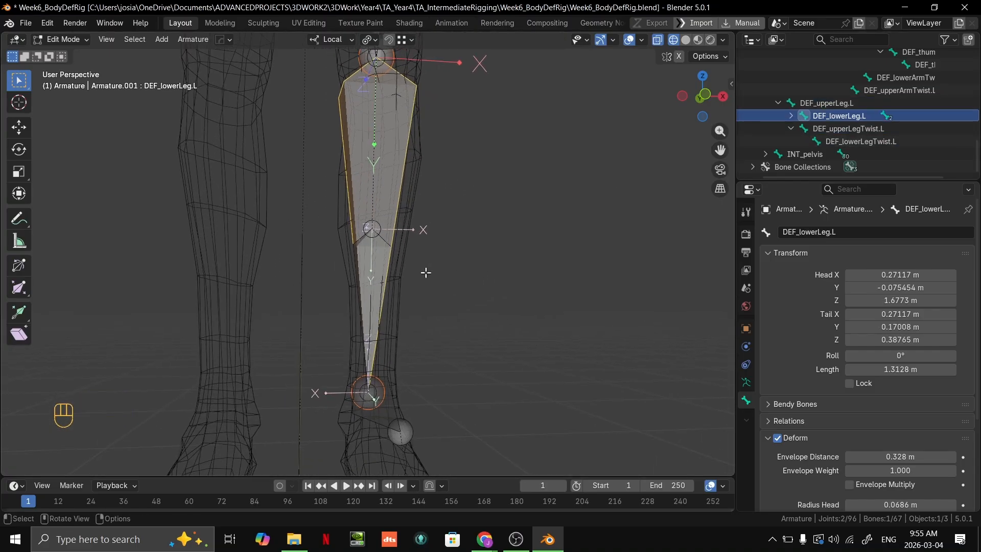
click(372, 249)
shift+click(379, 194)
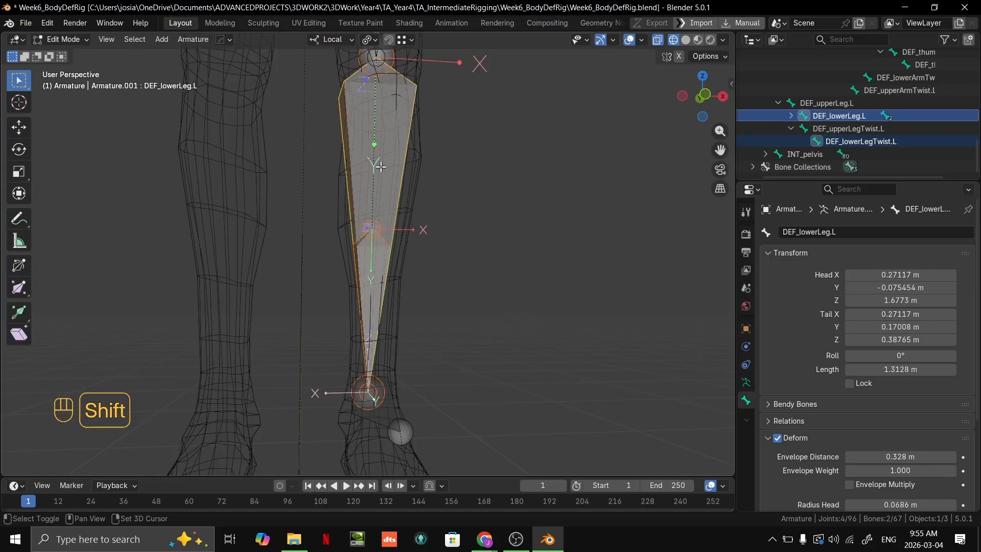
key(ctrl+p)
click(568, 282)
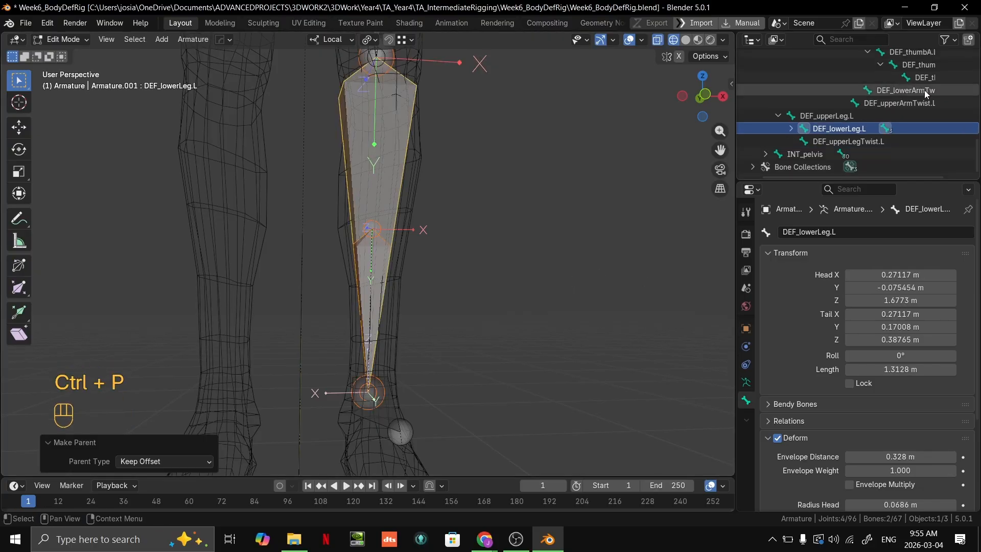
Examine the left leg's bone hierarchy under DEF_upperLeg.L and DEF_lowerLeg.L to check where the twist bones are parented.
key(grave)
key(grave)
key(grave)
middle_drag(597, 160, 738, 125)
click(379, 243)
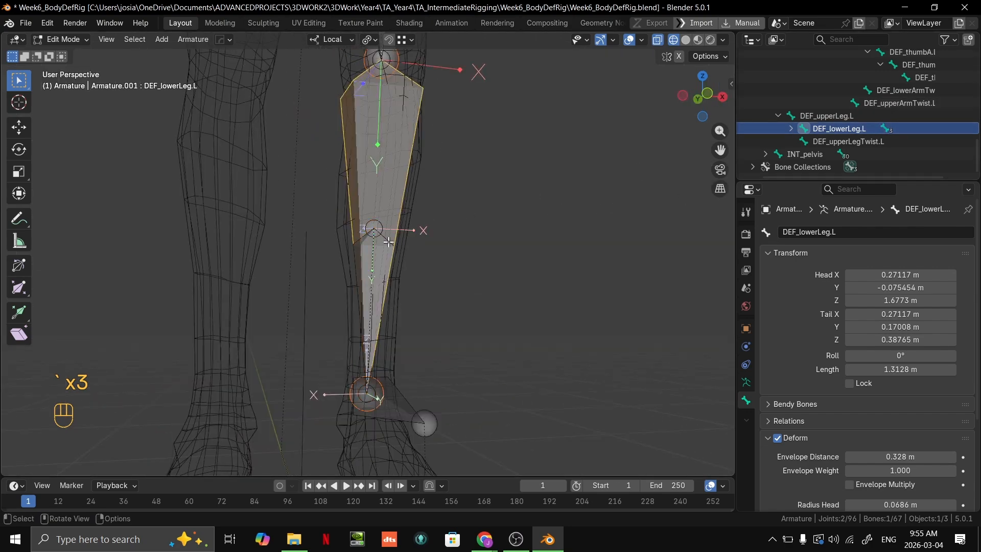
key(grave)
key(grave)
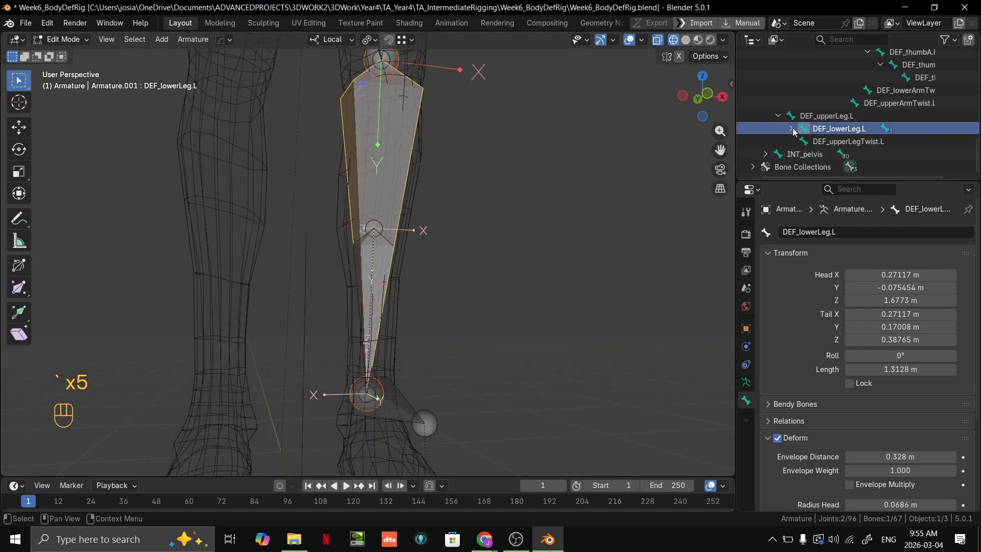
click(792, 128)
click(792, 129)
click(827, 116)
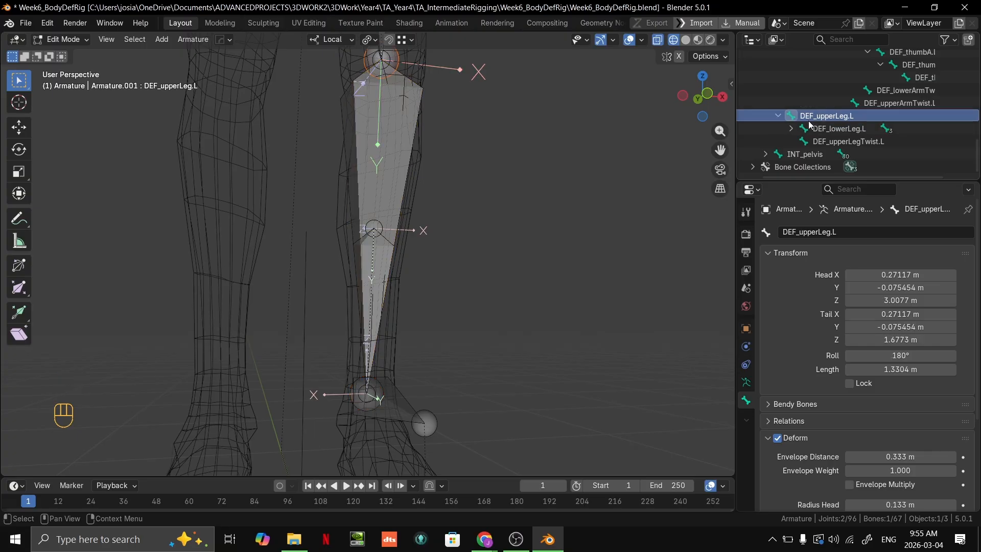
click(829, 132)
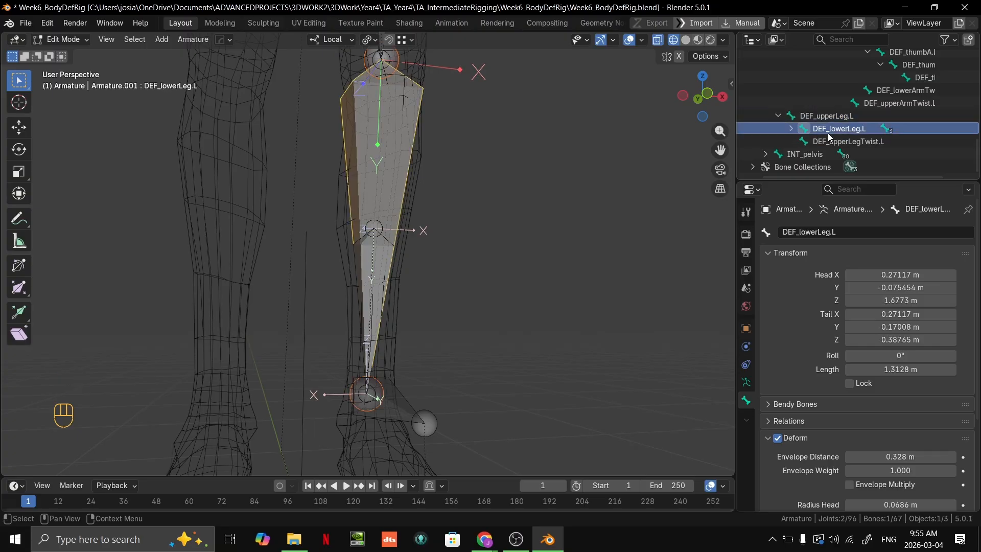
click(791, 129)
click(848, 154)
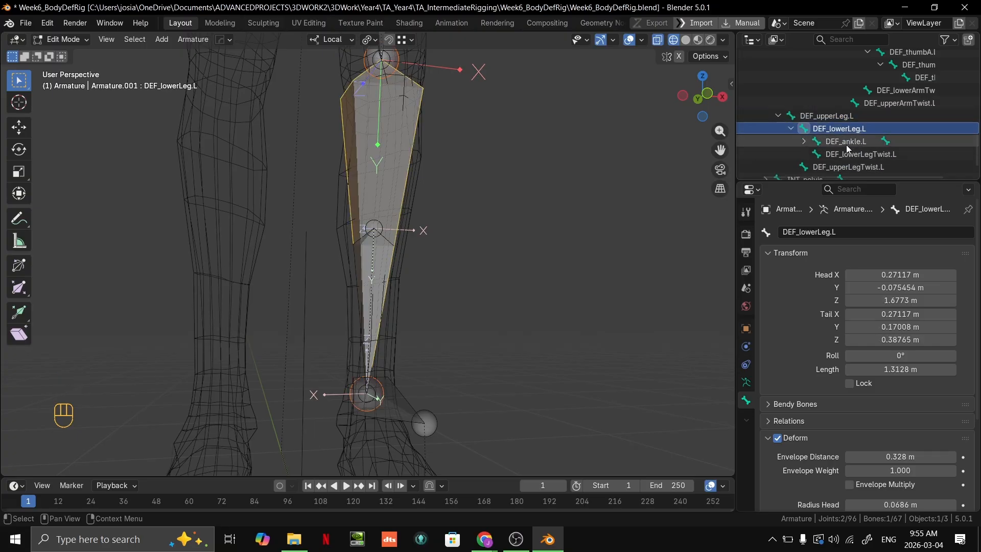
middle_drag(447, 270, 522, 406)
shift+middle_drag(518, 268, 510, 378)
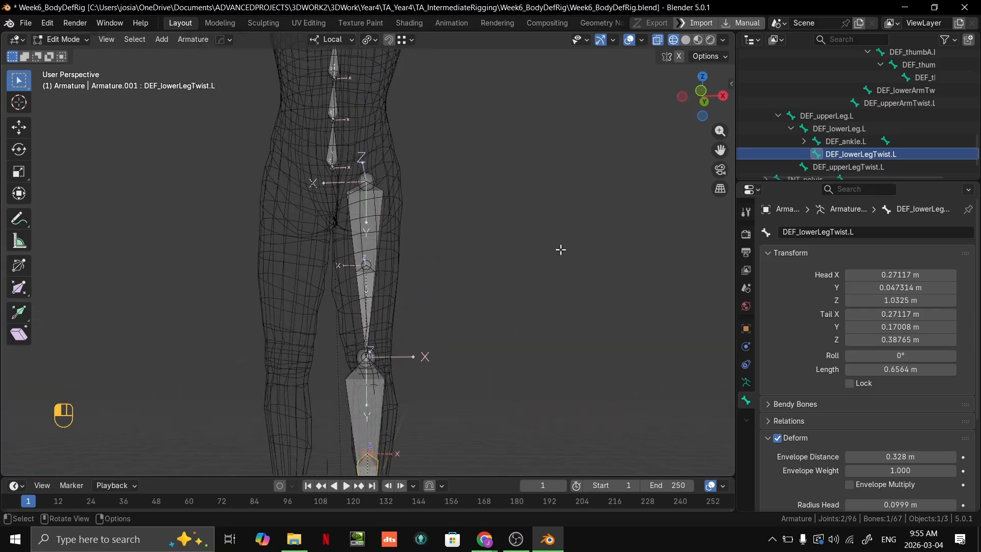
click(561, 250)
shift+middle_drag(550, 209, 521, 258)
middle_drag(514, 225, 513, 243)
key(ctrl+Tab)
shift+scroll(538, 297, up, 4)
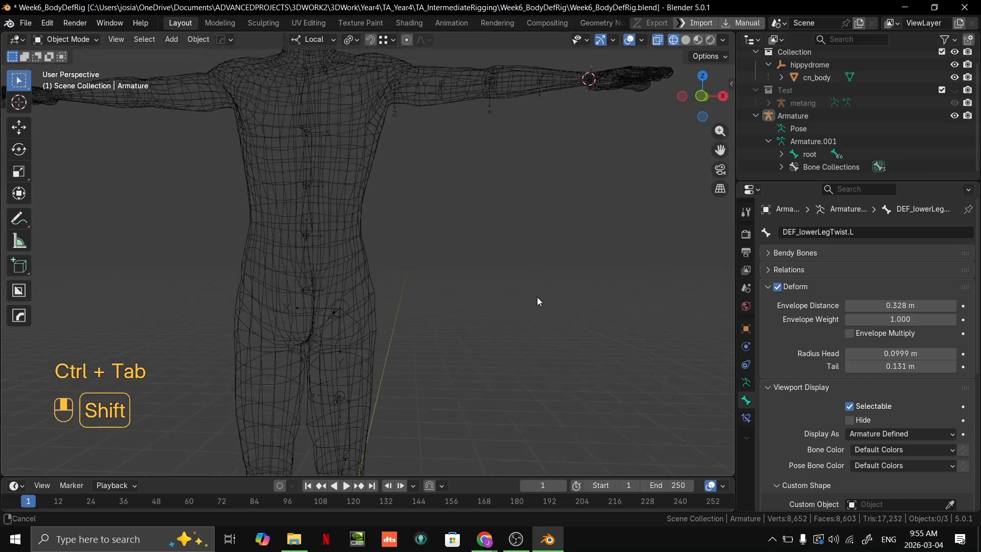
click(345, 308)
click(344, 308)
key(Tab)
shift+scroll(536, 270, down, 3)
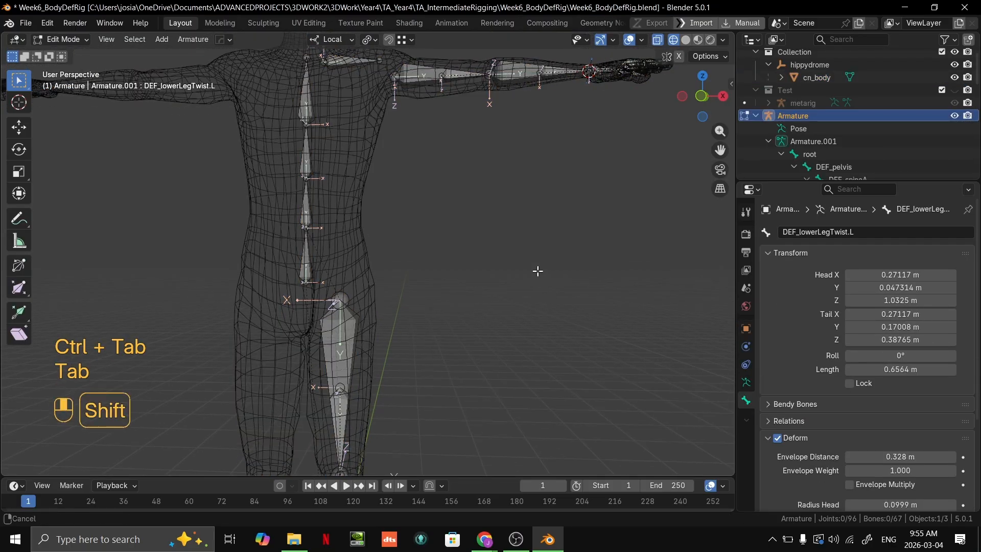
shift+scroll(602, 368, up, 4)
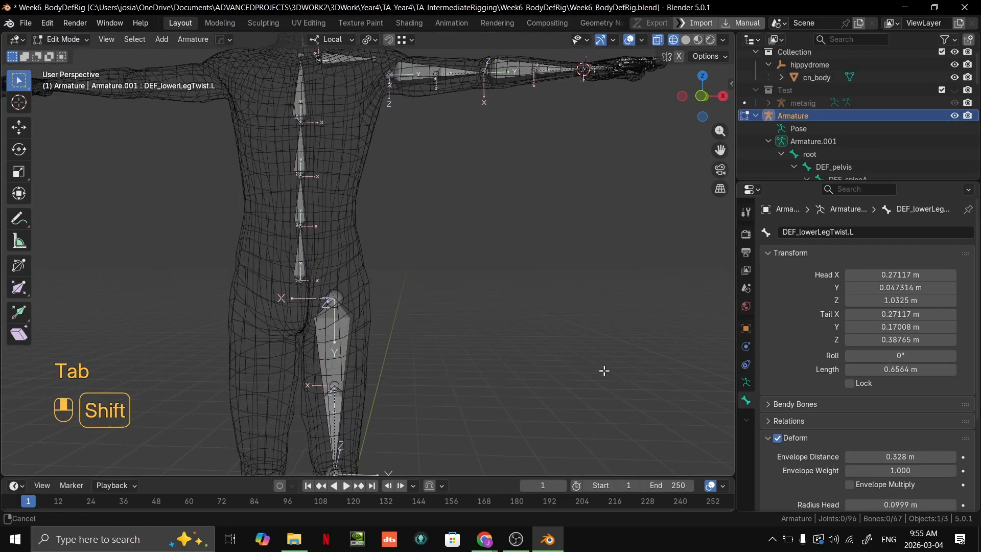
Show the INT bone collection with DEF hidden, then select all of the INT bones and delete them.
click(746, 383)
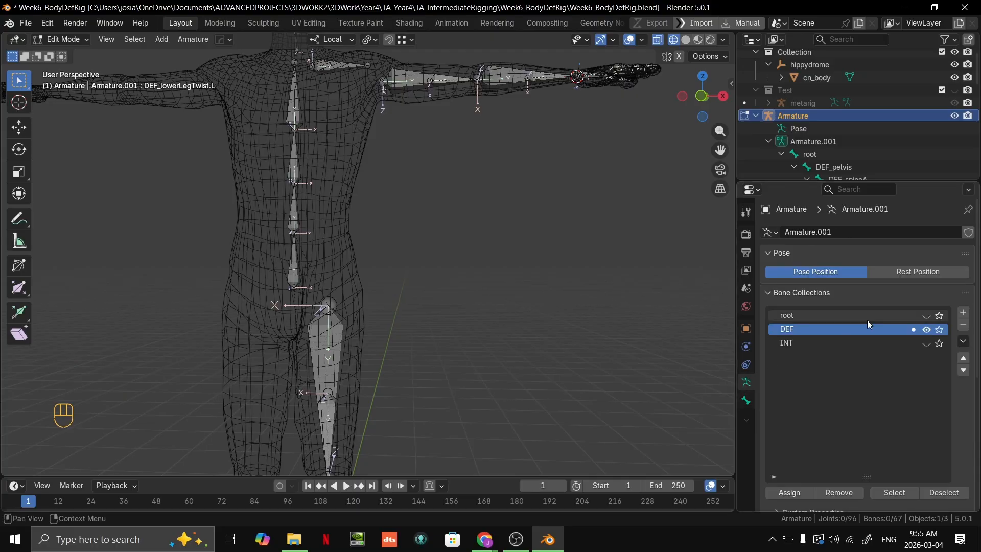
click(845, 343)
click(926, 329)
click(927, 343)
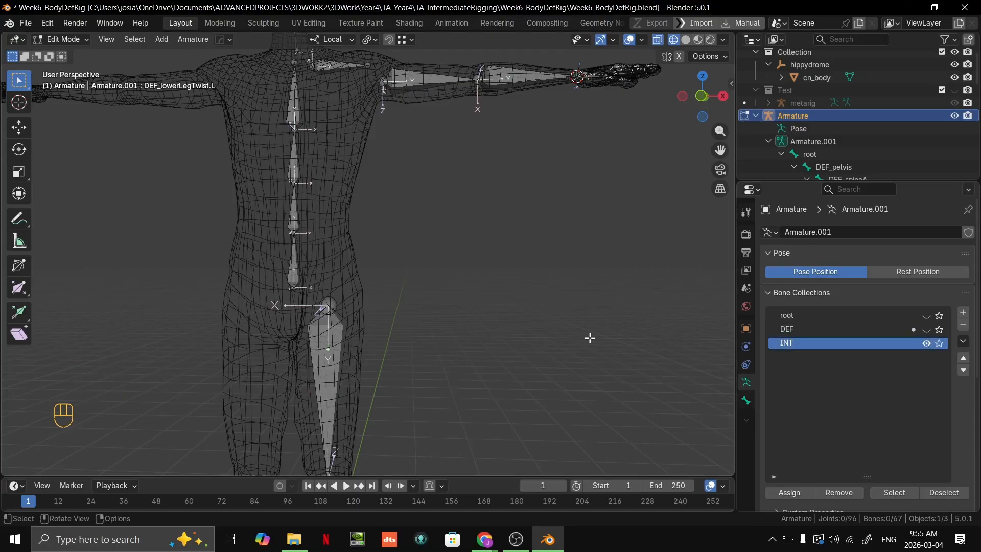
scroll(589, 338, down, 4)
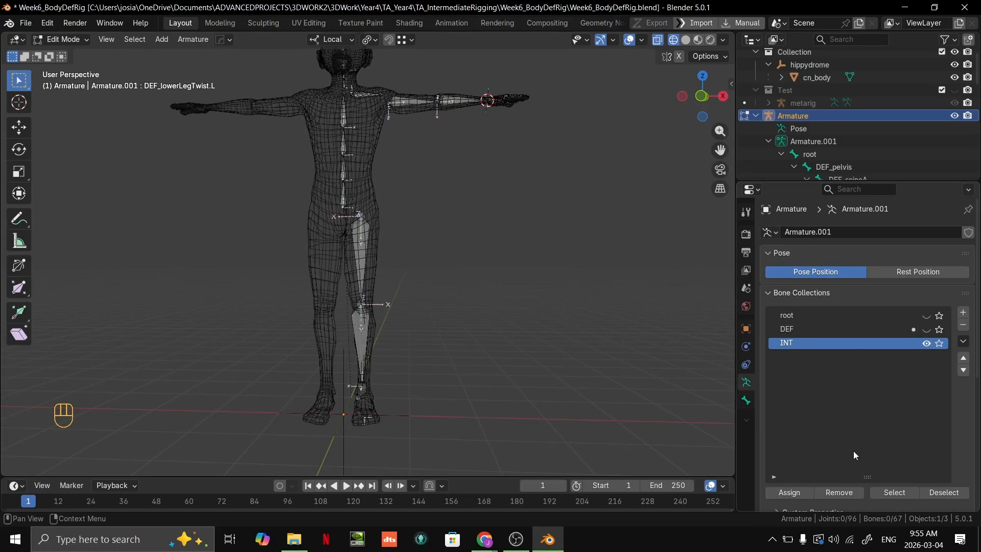
click(880, 494)
key(Delete)
click(514, 256)
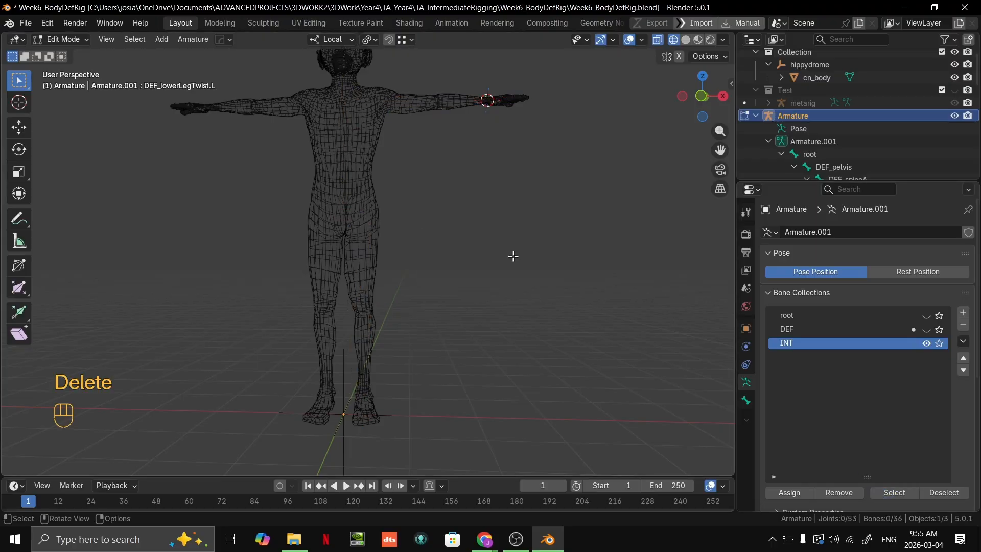
Show the DEF bone collection again and make it the active collection.
scroll(450, 268, down, 2)
scroll(462, 322, up, 8)
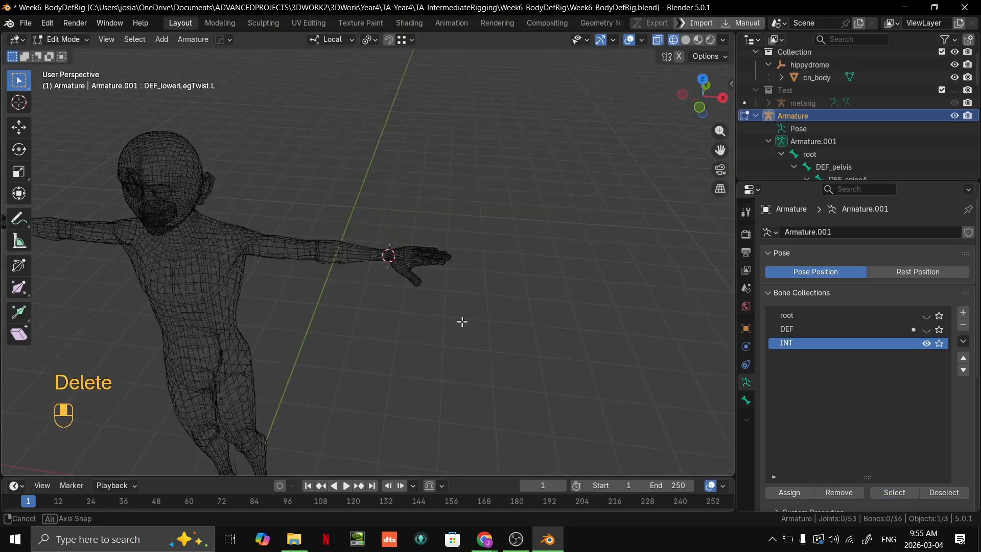
shift+middle_drag(321, 321, 517, 252)
click(927, 329)
click(818, 329)
scroll(585, 289, down, 4)
scroll(585, 290, up, 4)
shift+middle_drag(588, 244, 556, 361)
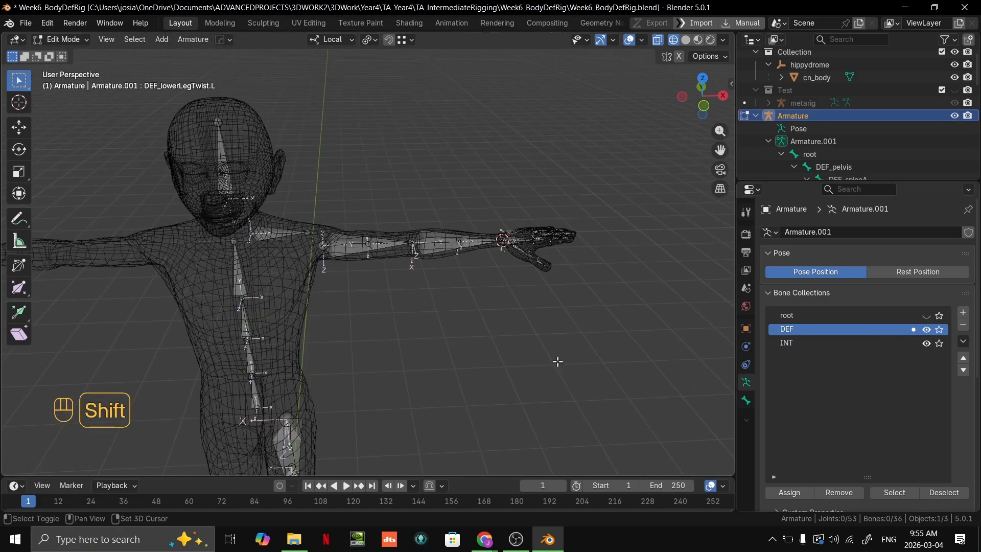
Select all the visible DEF bones and duplicate them in place without moving the copies.
scroll(556, 361, up, 4)
shift+middle_drag(356, 286, 525, 366)
key(grave)
scroll(552, 320, down, 3)
scroll(543, 277, up, 1)
scroll(543, 277, up, 1)
scroll(543, 278, up, 1)
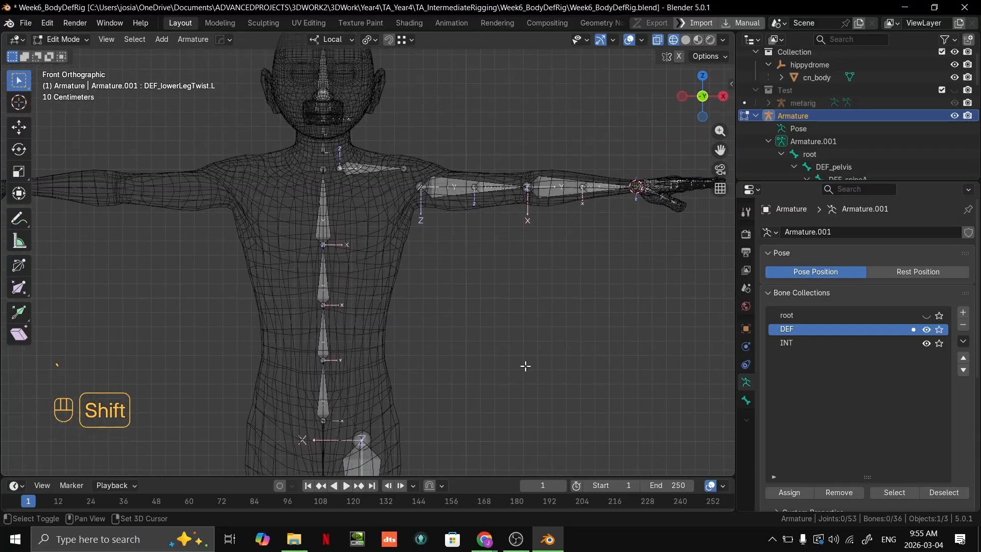
scroll(498, 255, down, 2)
shift+middle_drag(512, 299, 515, 239)
scroll(511, 259, down, 2)
scroll(491, 297, up, 1)
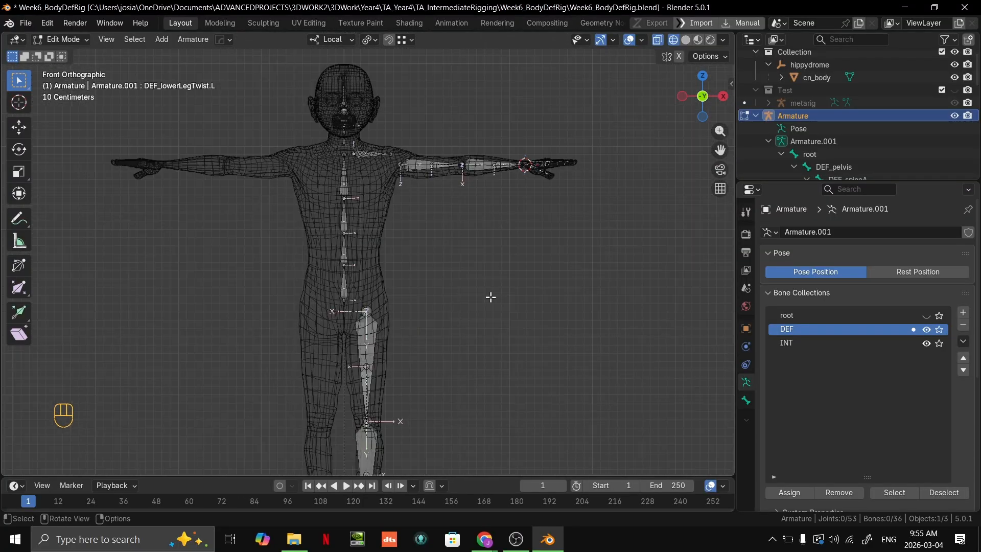
shift+middle_drag(494, 284, 539, 109)
scroll(513, 255, up, 1)
key(a)
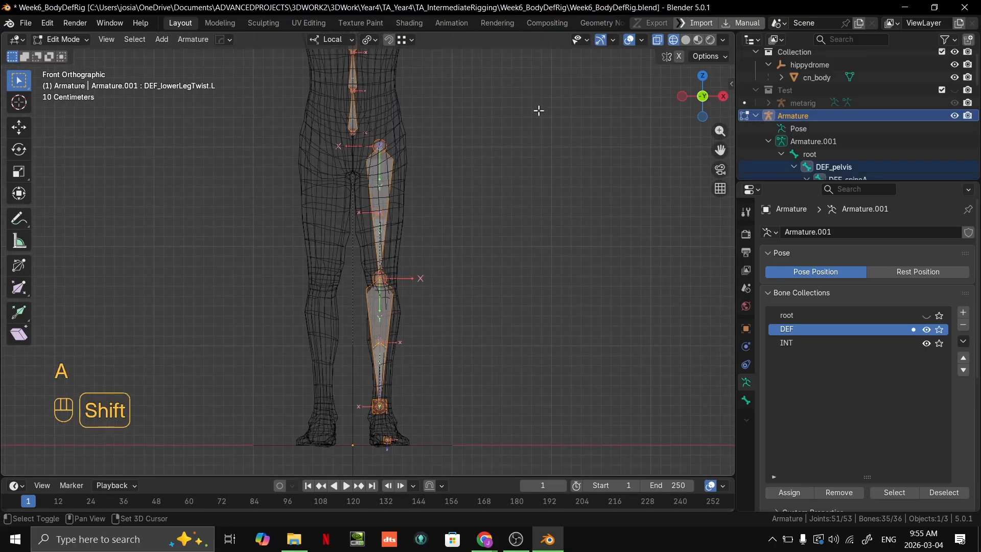
middle_drag(537, 198, 513, 210)
scroll(516, 230, down, 3)
shift+middle_drag(526, 320, 567, 300)
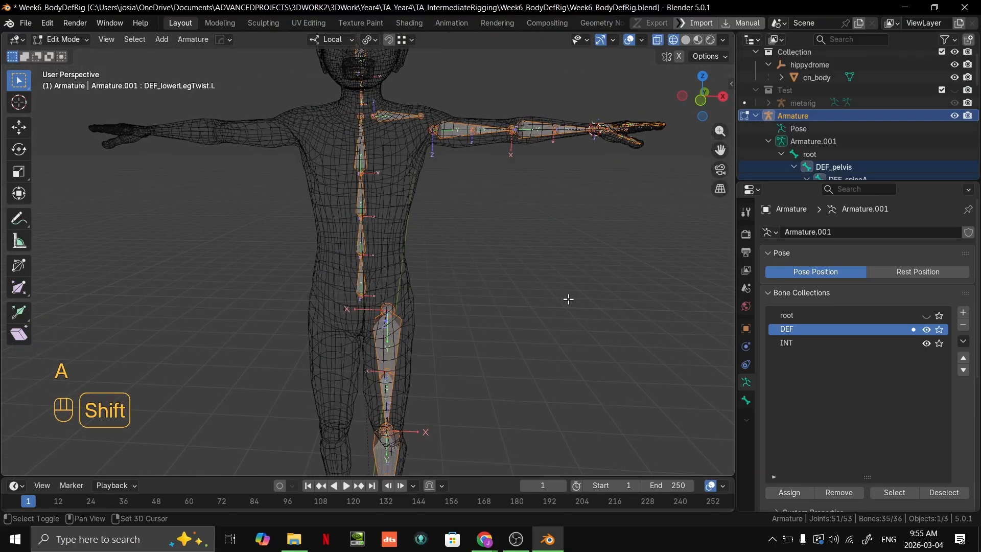
key(shift+d)
right_click(482, 278)
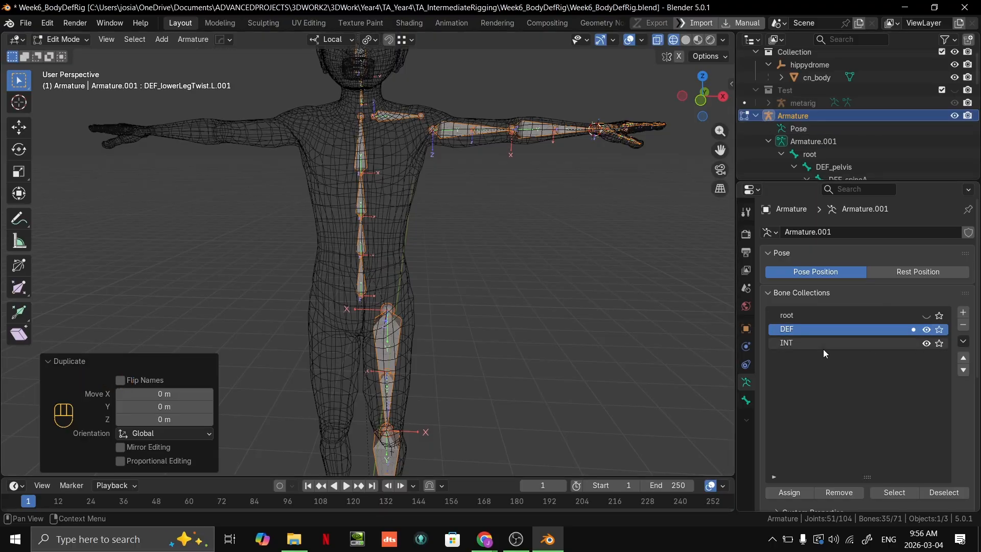
scroll(834, 145, down, 10)
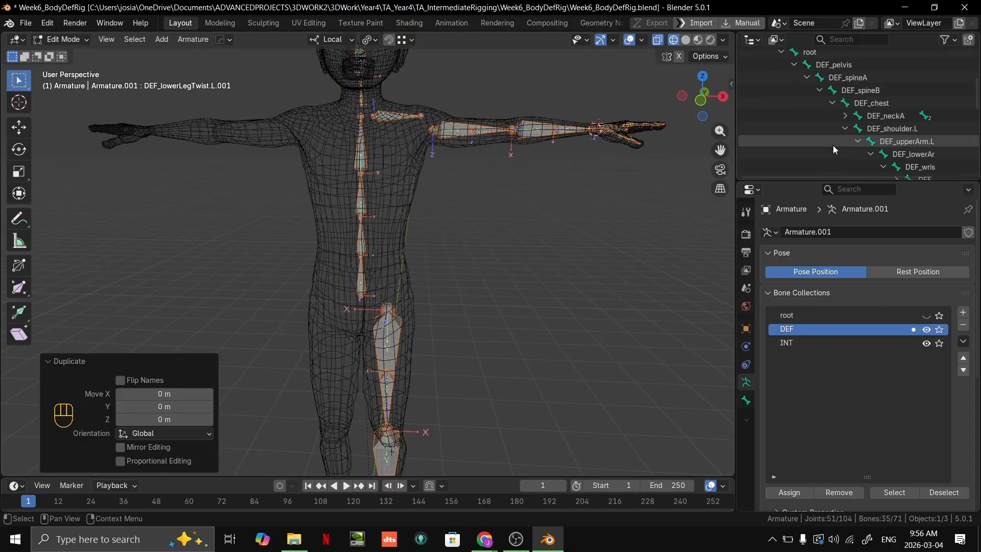
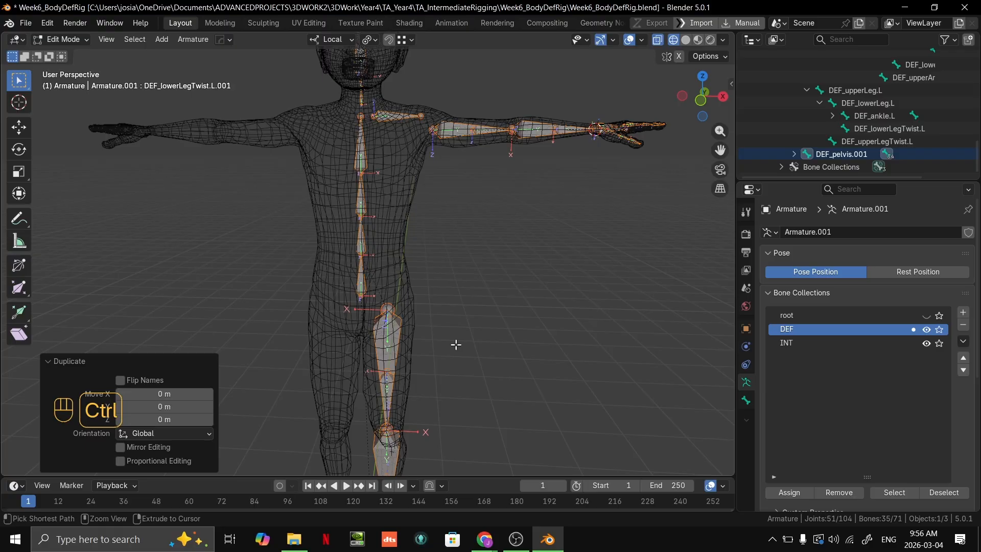
Batch rename the duplicated bones, replacing DEF with INT in their names, and reveal them in the hierarchy.
key(ctrl+F2)
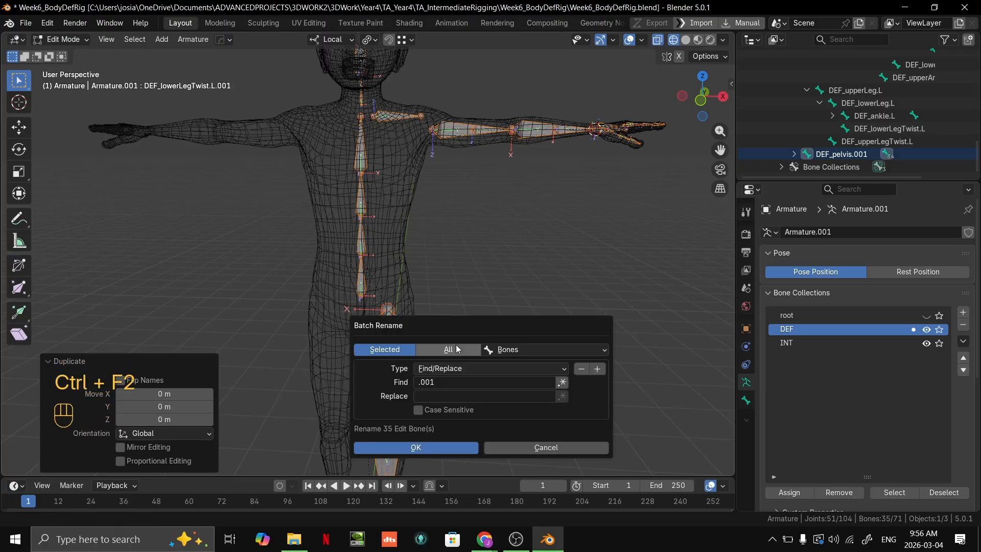
click(444, 381)
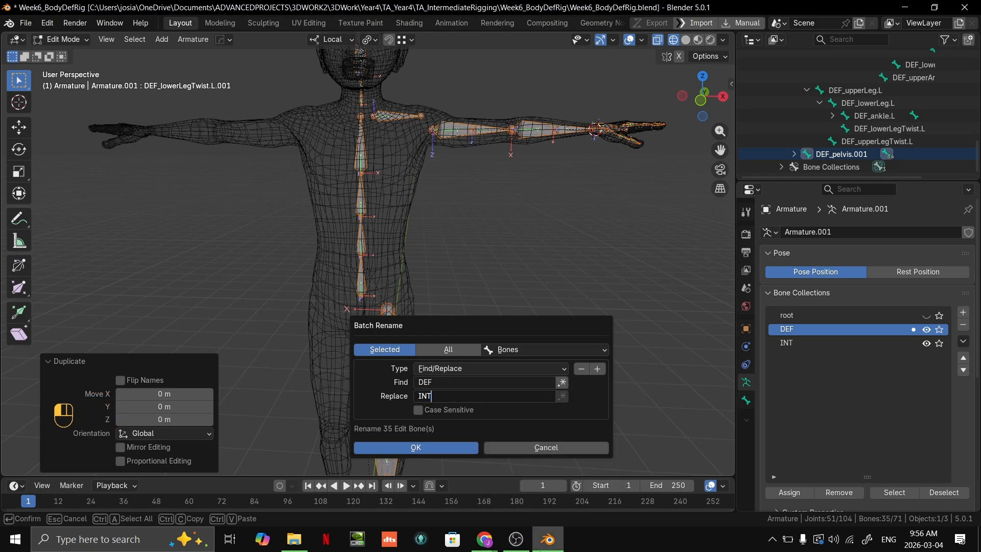
click(436, 452)
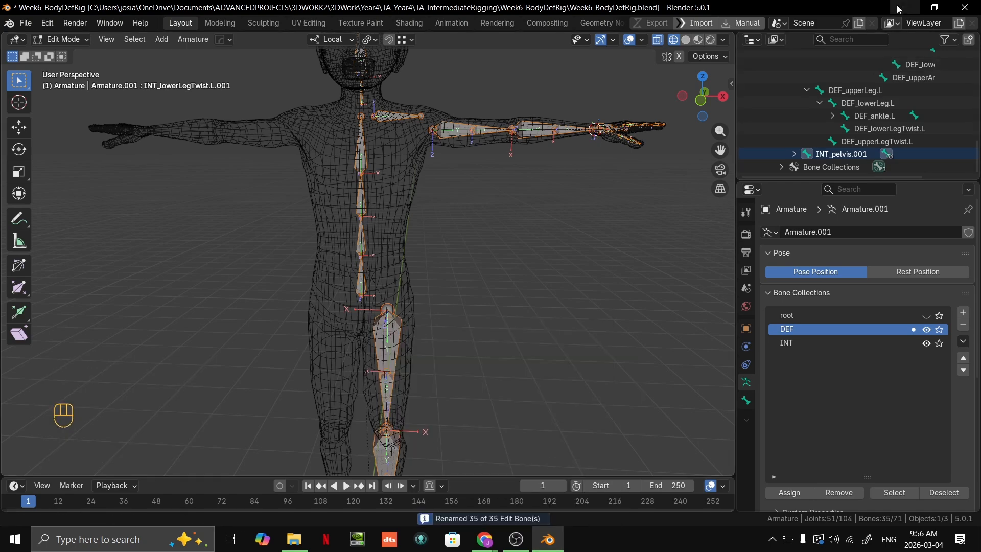
key(period)
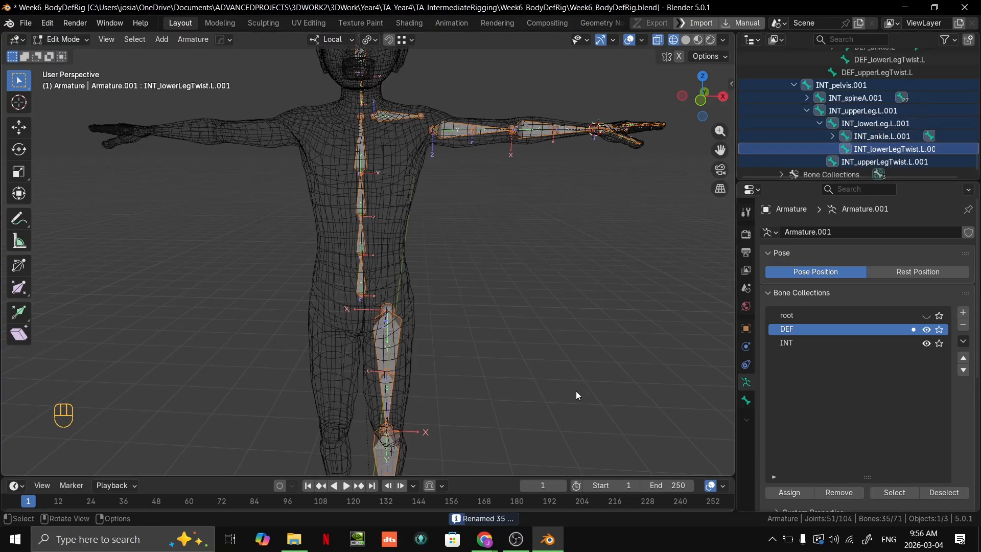
Batch rename the selected INT bones to strip the .001 suffix from their names.
key(ctrl+F2)
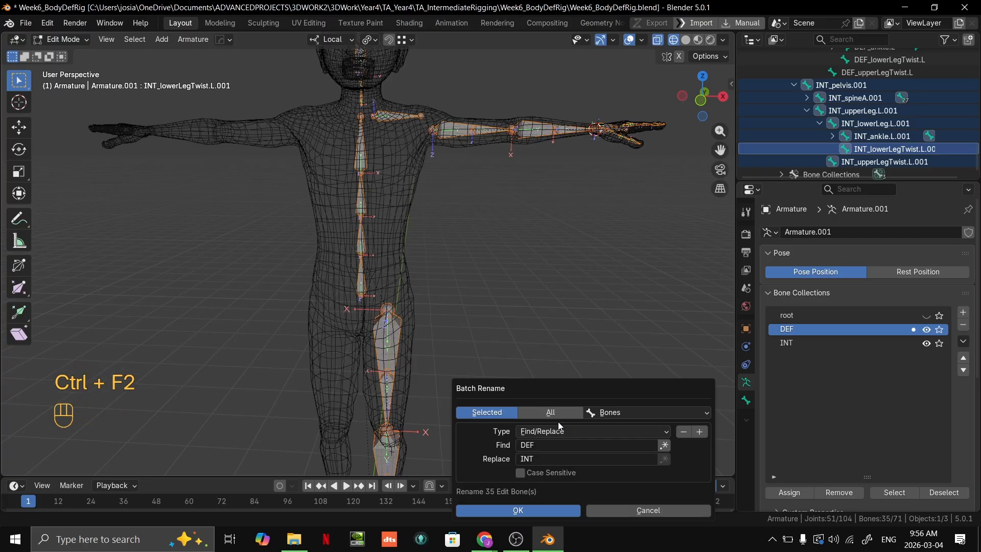
click(545, 444)
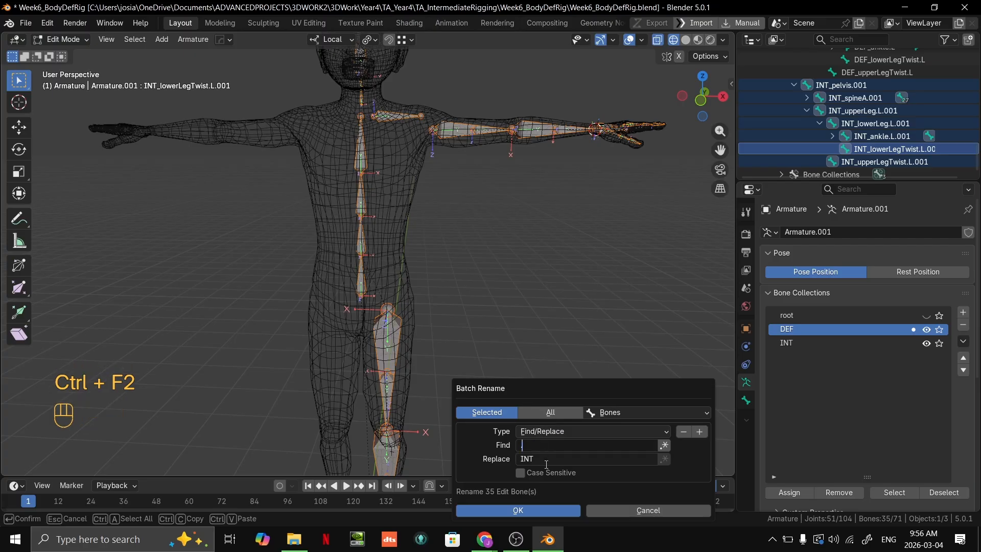
text(.001)
click(550, 459)
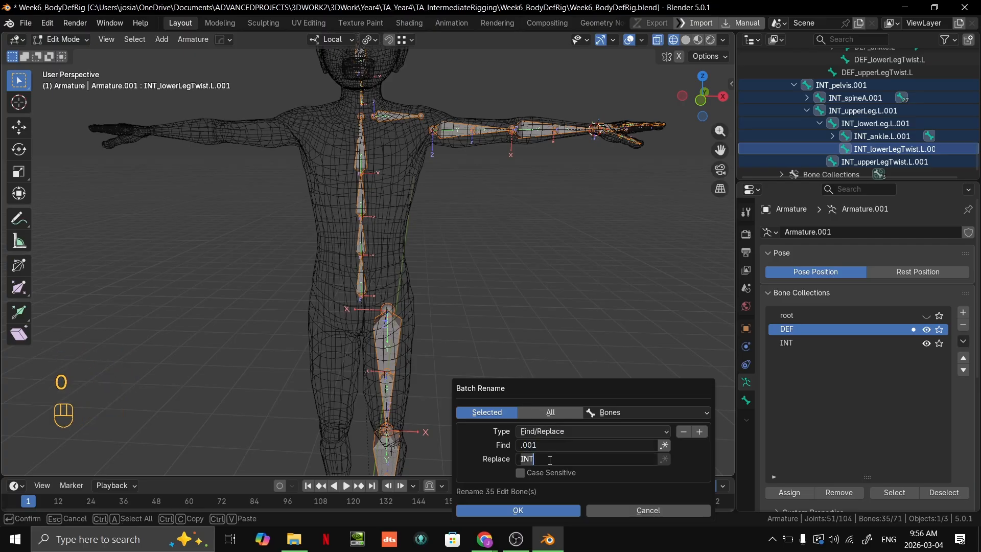
key(BackSpace)
key(Return)
click(484, 508)
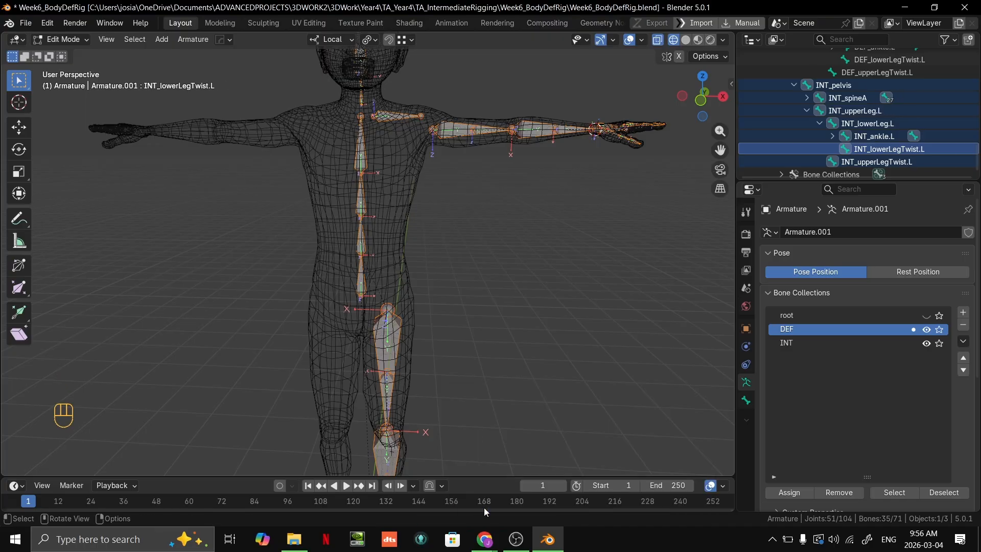
Assign the selected INT bones to the INT bone collection and remove them from the DEF collection.
middle_drag(511, 219, 526, 272)
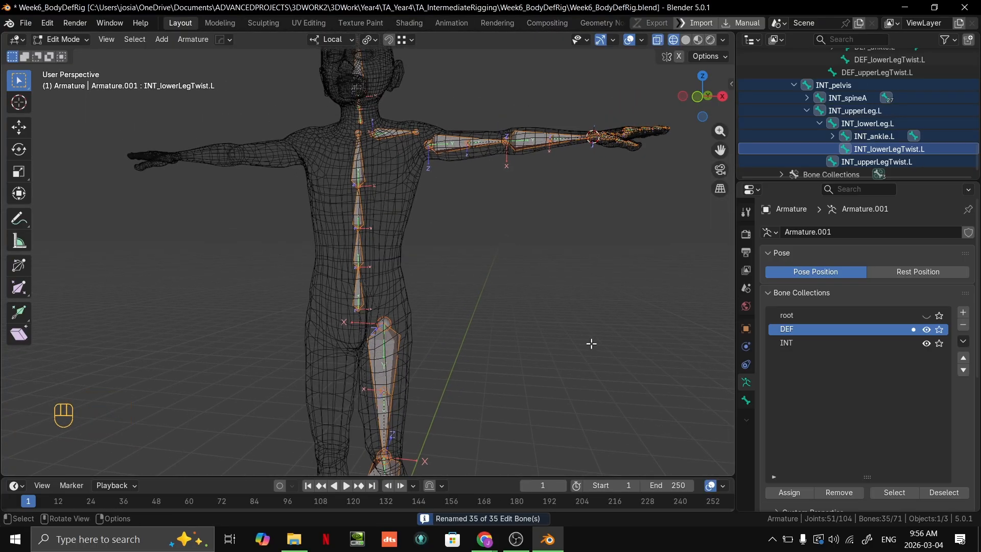
middle_drag(592, 344, 593, 351)
click(799, 341)
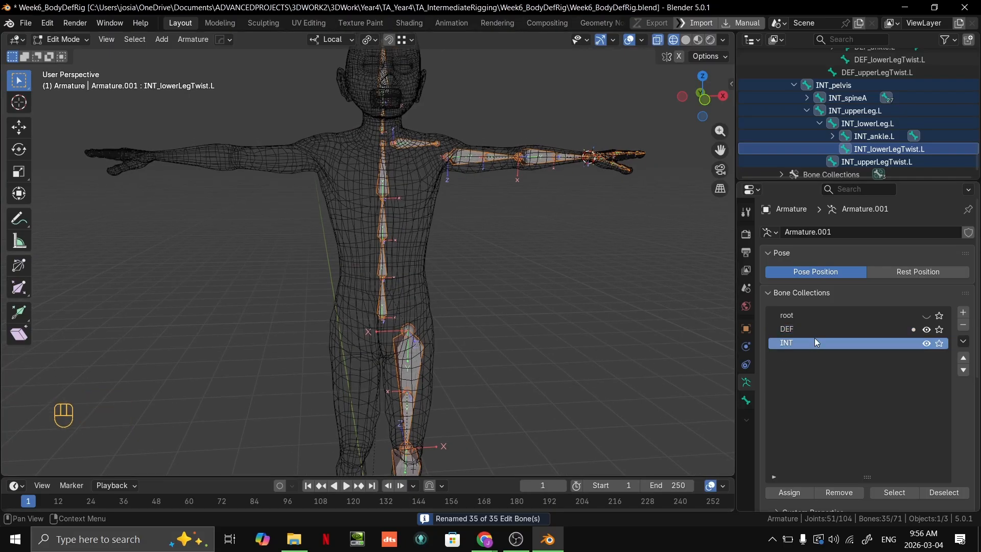
click(818, 330)
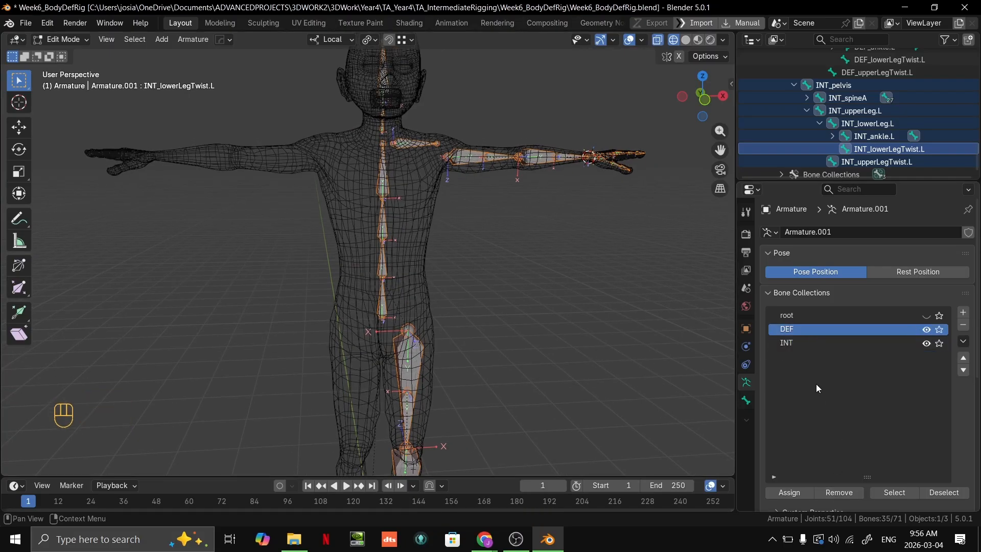
click(799, 341)
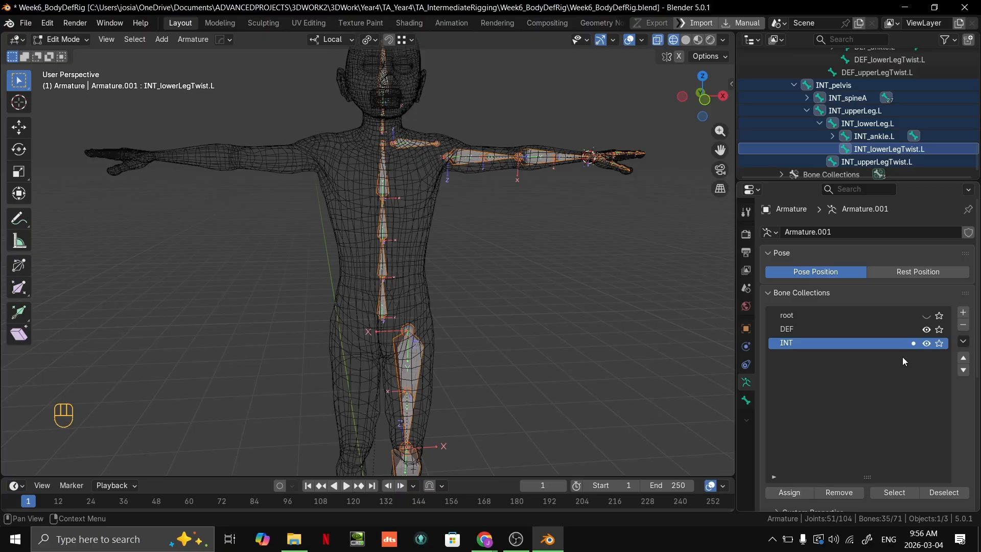
Isolate the DEF bone collection and select bones along the spine to check that only DEF bones belong to it.
click(576, 320)
scroll(576, 320, down, 4)
click(927, 331)
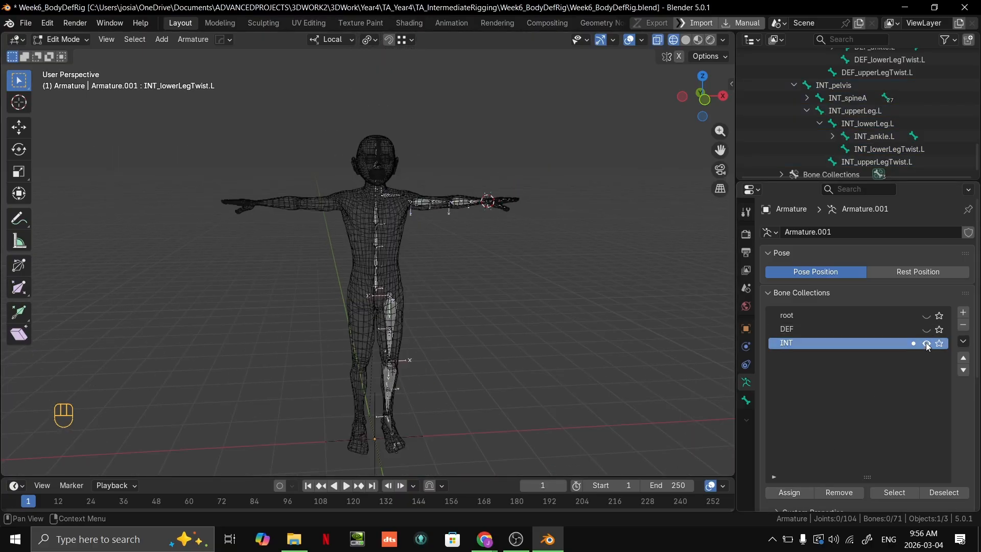
click(927, 344)
click(927, 330)
scroll(393, 288, up, 3)
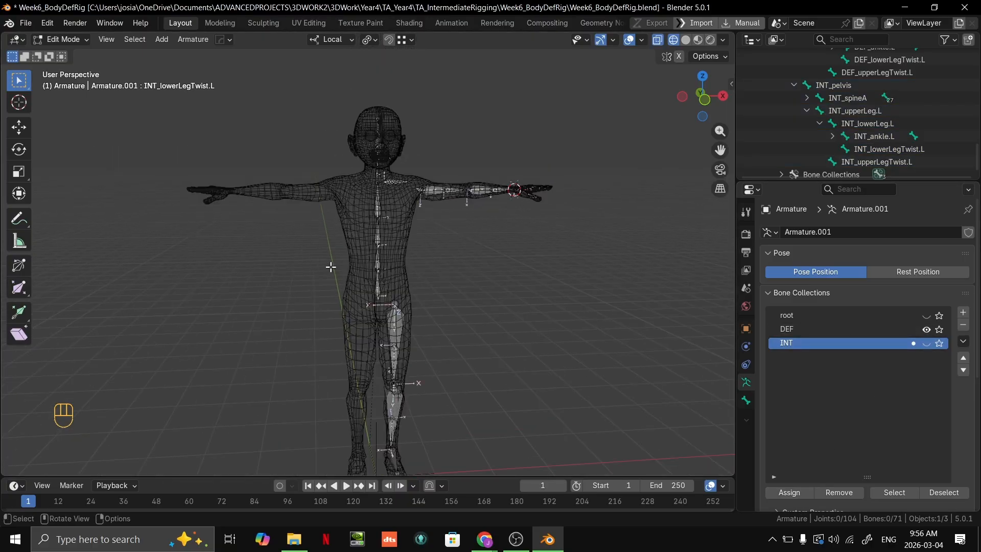
click(393, 287)
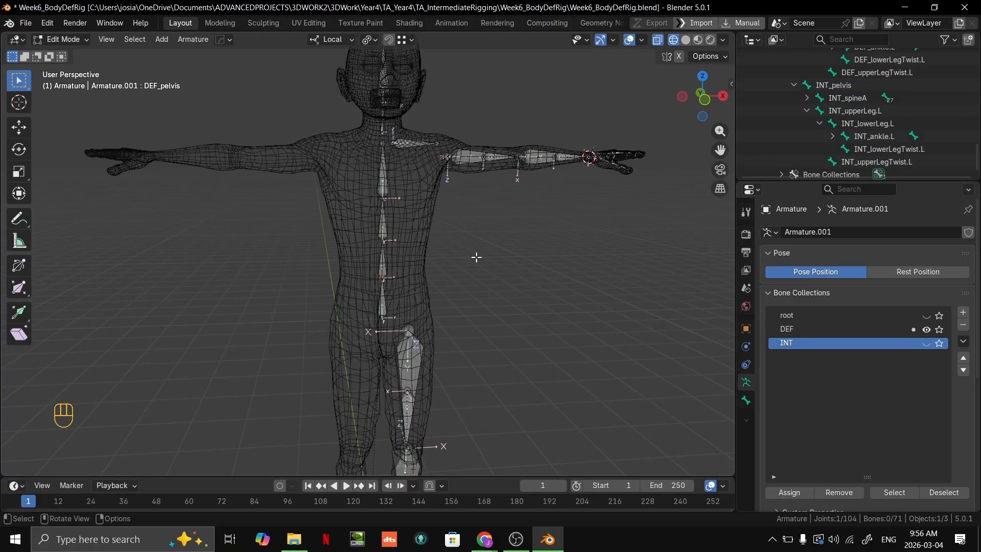
click(384, 269)
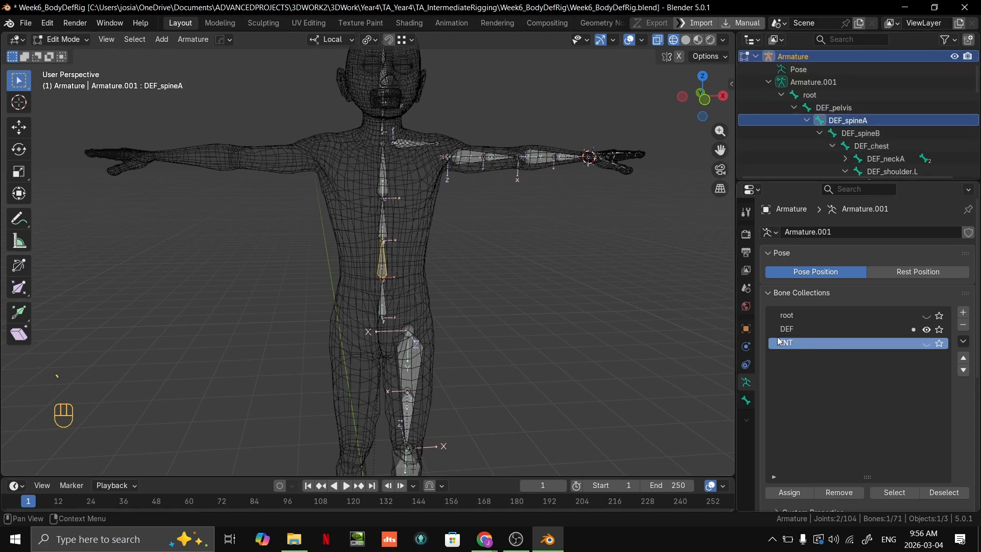
Hide the DEF collection, show the INT collection, and check a spine bone's name and collection membership.
click(927, 330)
click(927, 343)
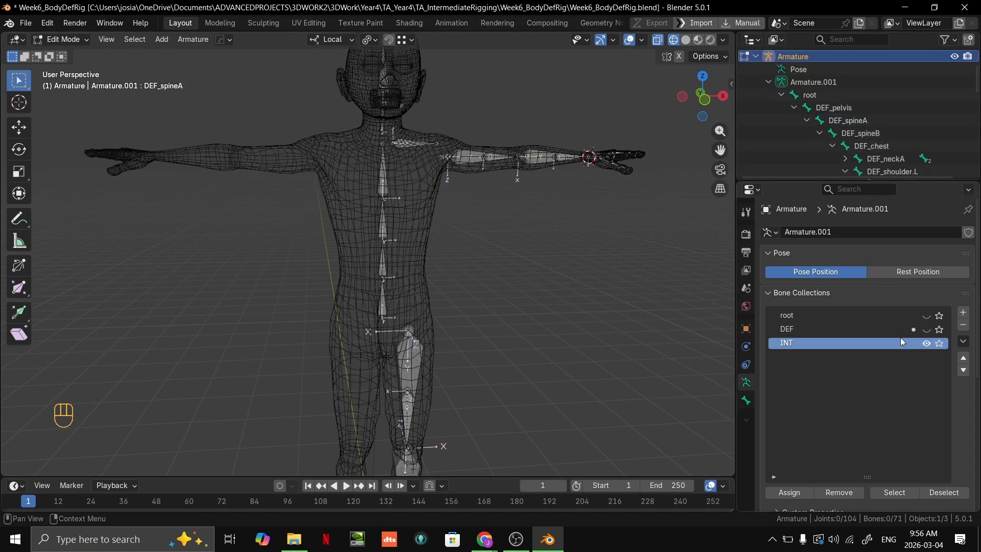
click(383, 270)
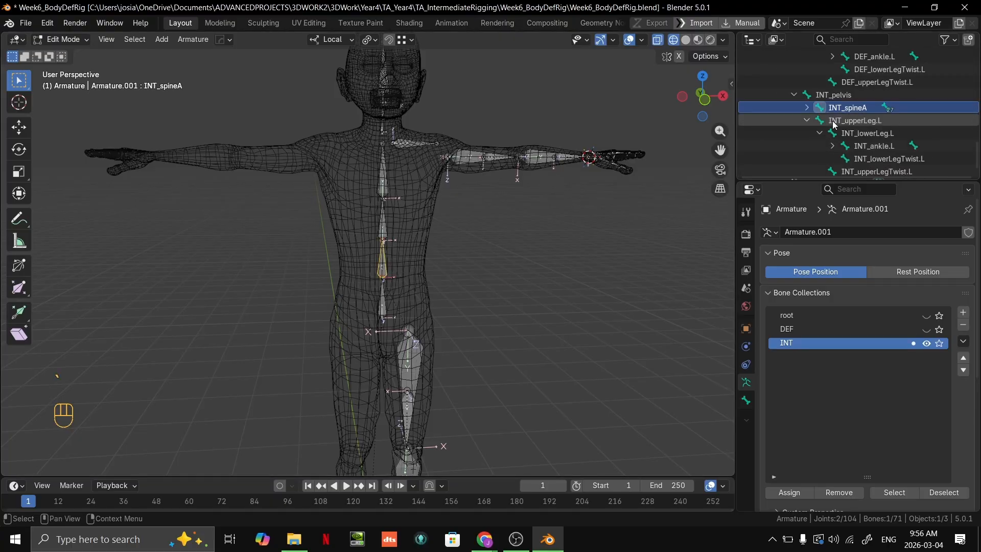
middle_drag(559, 310, 480, 309)
click(554, 340)
scroll(516, 299, up, 1)
scroll(480, 309, up, 2)
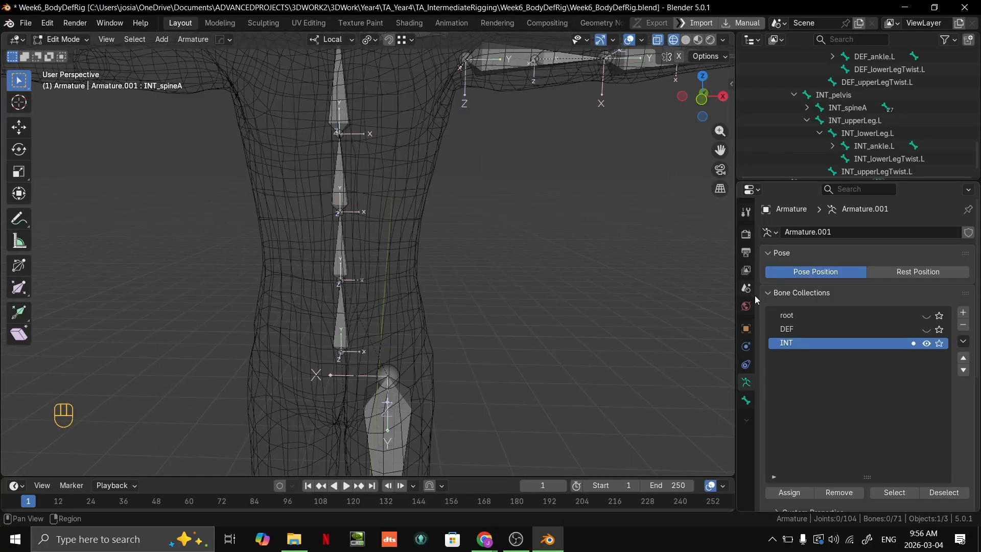
Select every bone in the INT collection and turn off Deform for all of them at once.
click(895, 493)
scroll(539, 353, down, 5)
shift+middle_drag(539, 354, 525, 297)
scroll(526, 295, up, 1)
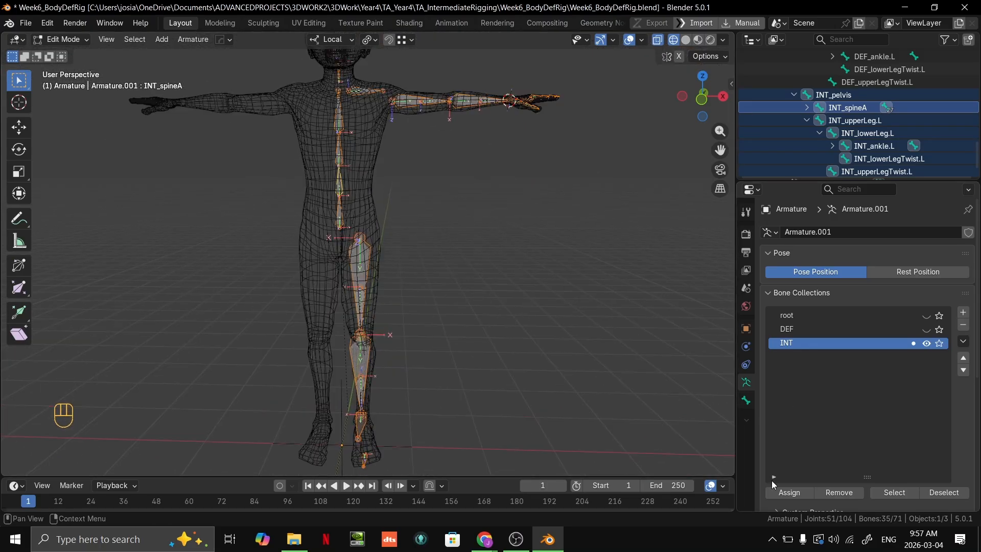
click(746, 400)
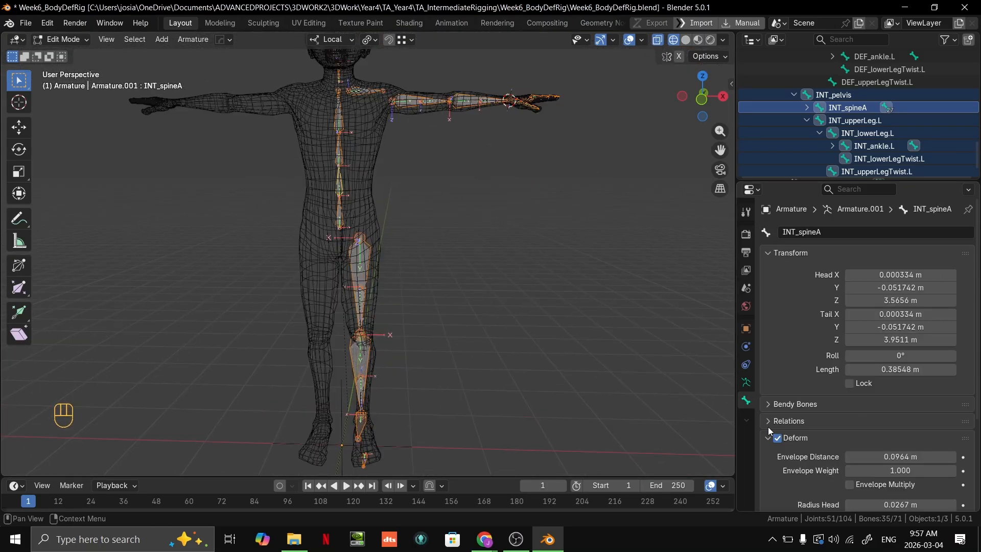
key(alt)
alt+click(779, 440)
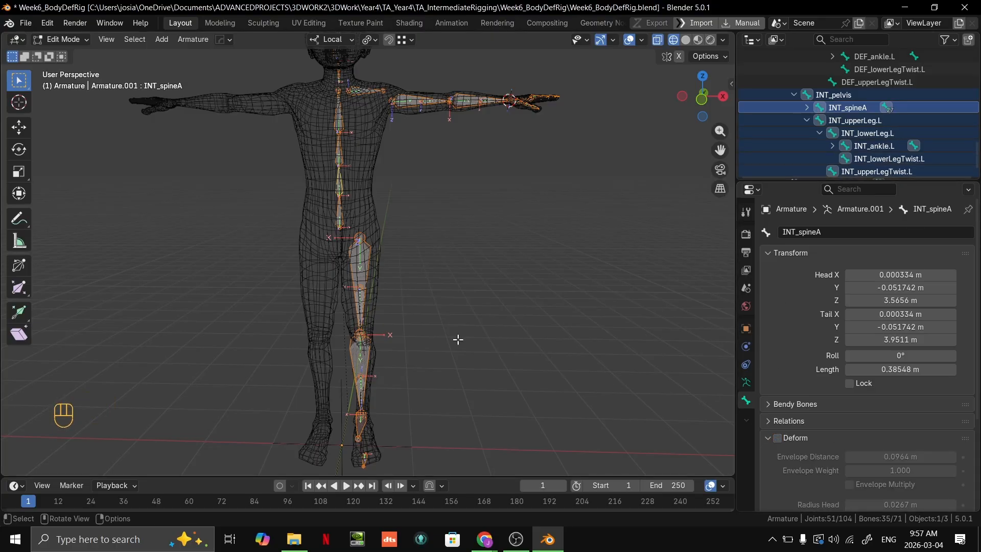
Inspect individual INT leg, spine and chest bones to check their Deform setting.
click(390, 258)
click(369, 259)
click(361, 375)
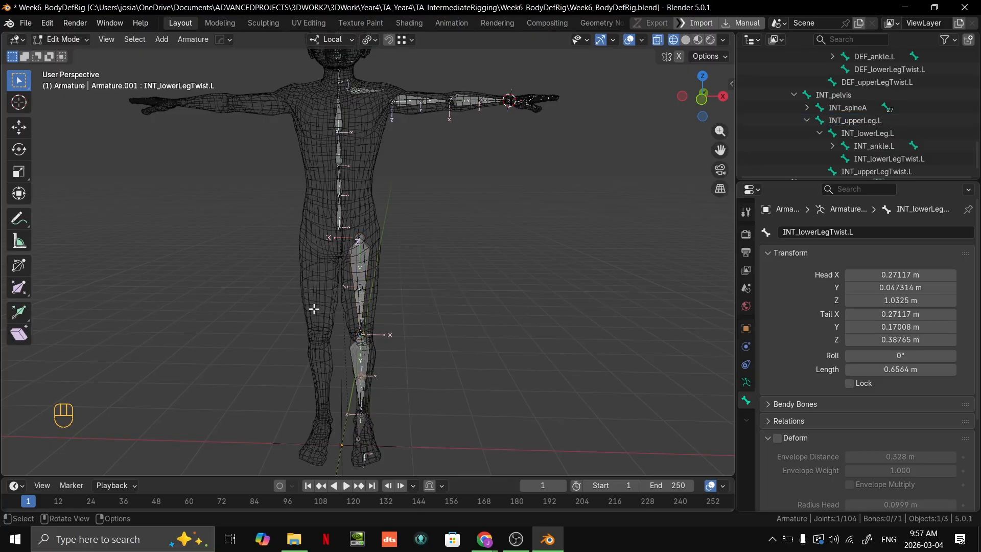
click(340, 181)
click(339, 164)
click(339, 139)
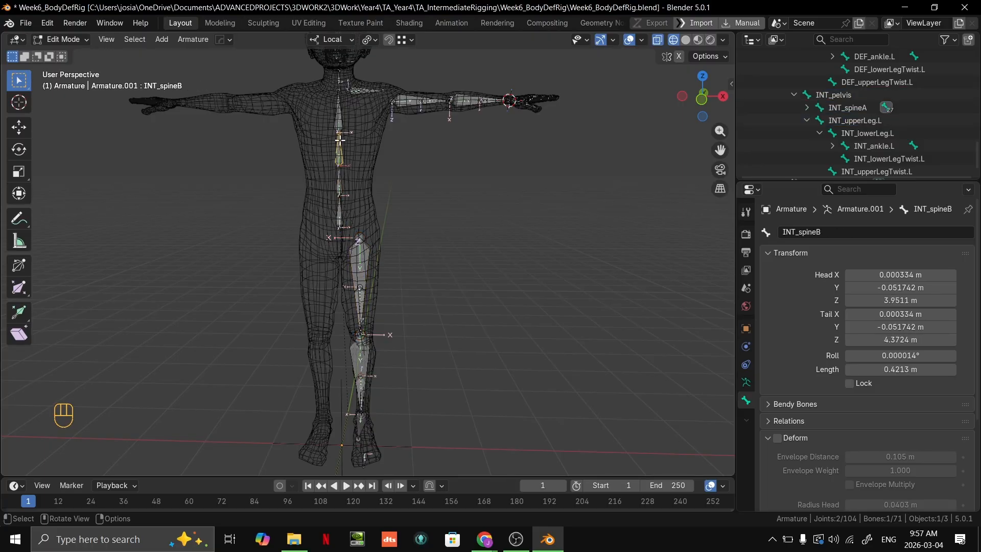
click(336, 118)
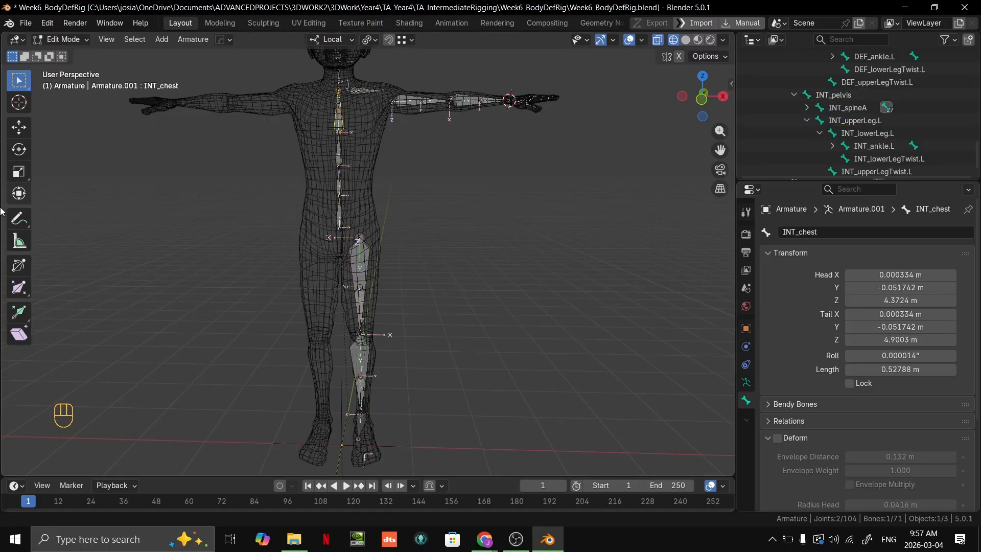
click(353, 355)
shift+middle_drag(396, 225, 433, 305)
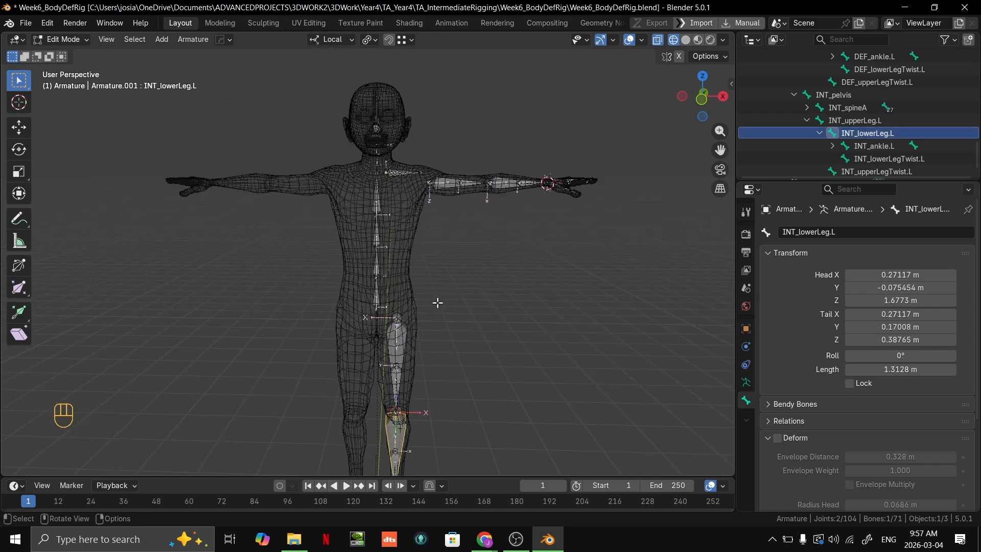
scroll(473, 333, up, 1)
click(489, 332)
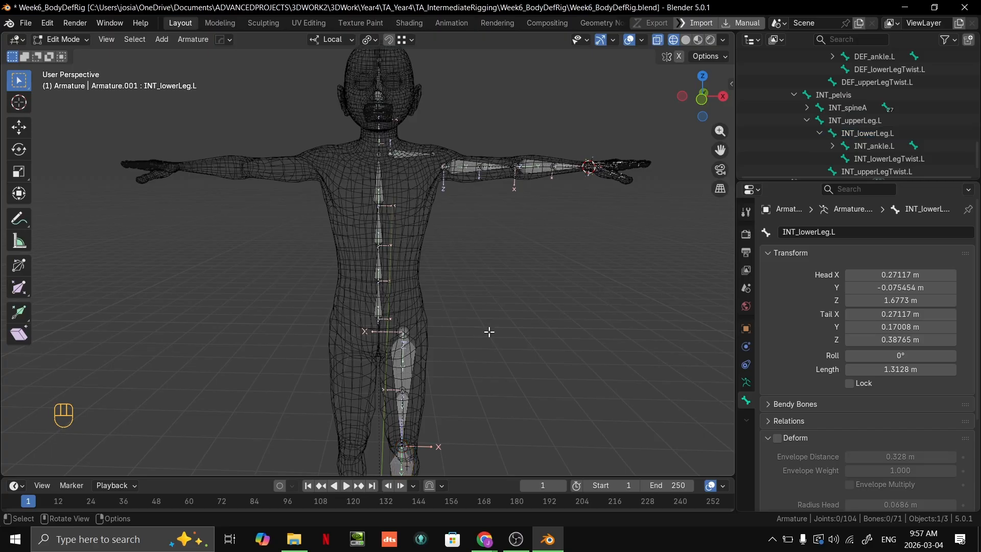
middle_drag(518, 309, 585, 308)
key(grave)
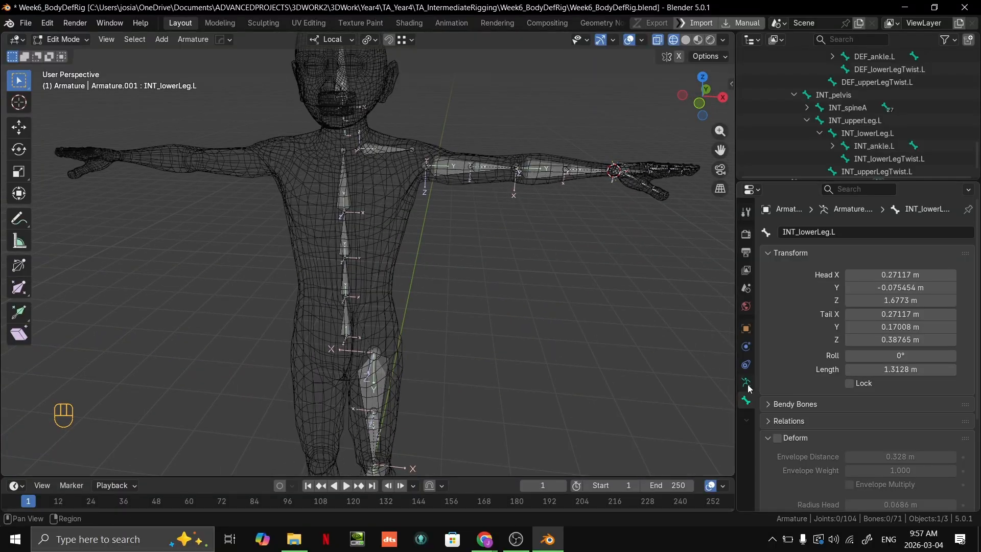
scroll(503, 200, up, 1)
shift+middle_drag(503, 201, 476, 263)
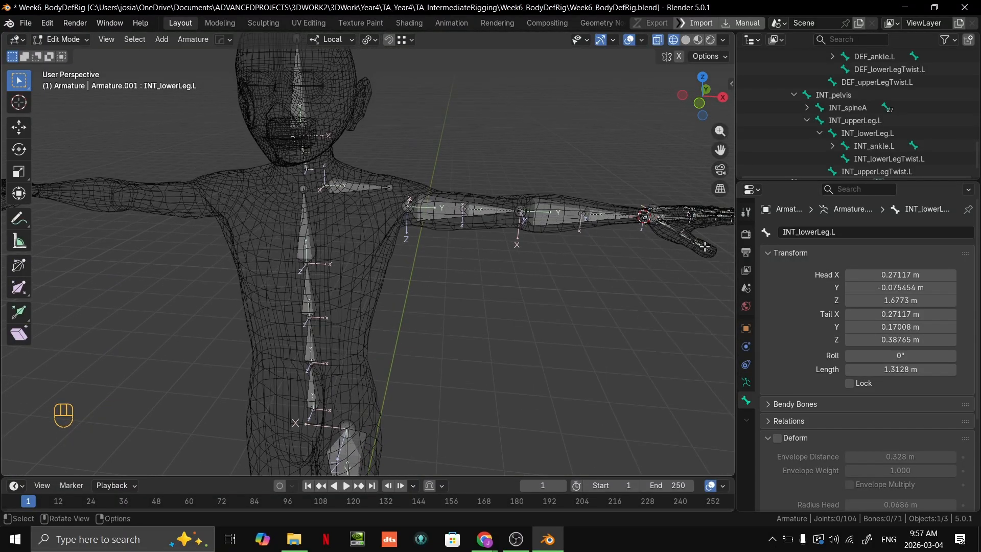
scroll(438, 184, up, 1)
shift+middle_drag(438, 184, 444, 302)
scroll(436, 290, down, 2)
scroll(397, 244, up, 3)
scroll(443, 302, up, 2)
scroll(444, 302, down, 4)
Show the DEF bone collection, make it the active collection, and hide the INT collection.
click(747, 382)
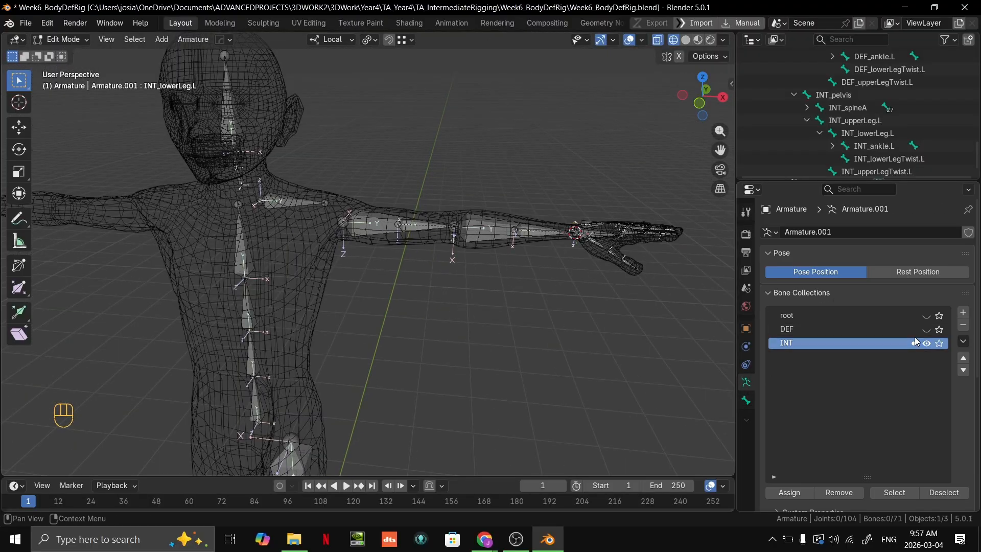
click(926, 329)
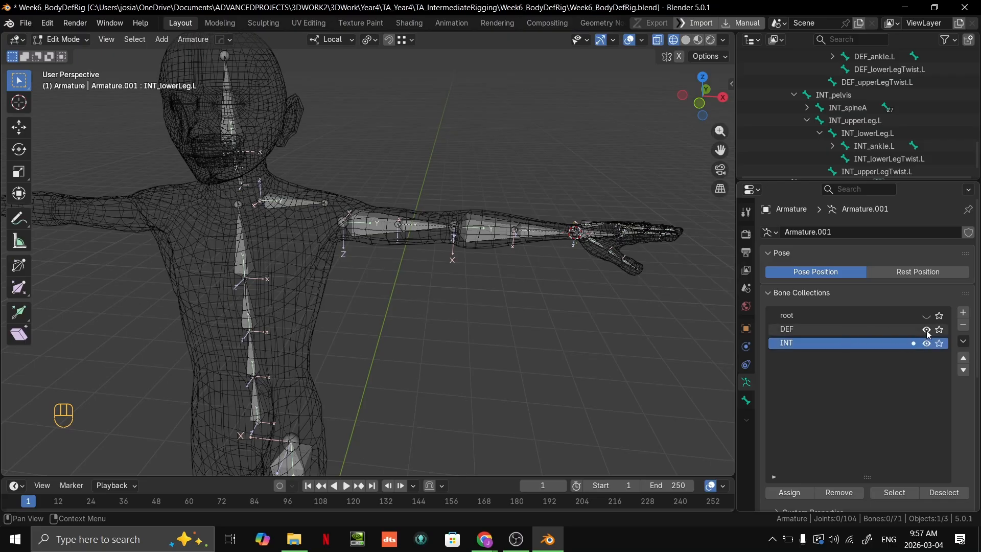
click(877, 332)
click(926, 343)
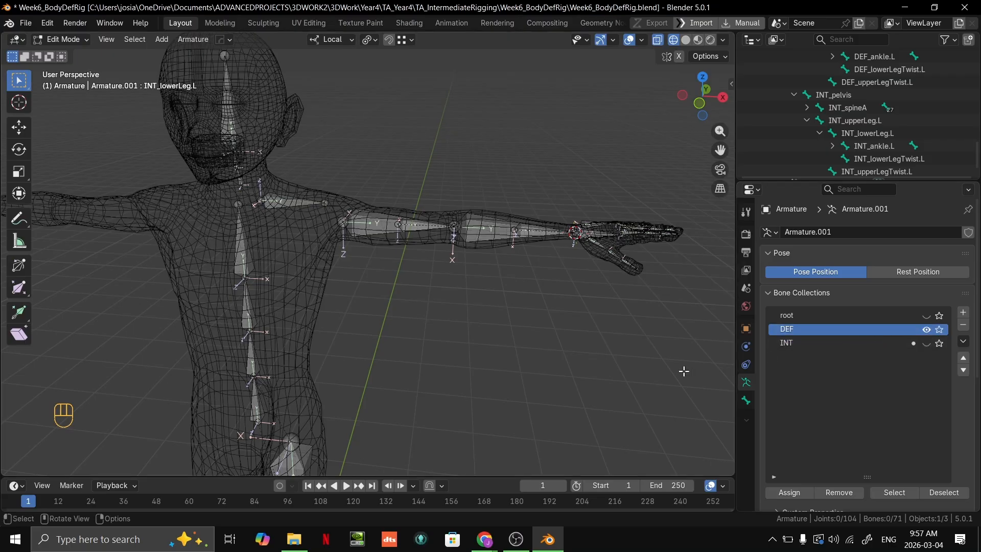
Select every visible bone in the DEF collection.
shift+middle_drag(582, 388, 550, 286)
scroll(616, 273, down, 4)
key(a)
scroll(598, 296, up, 2)
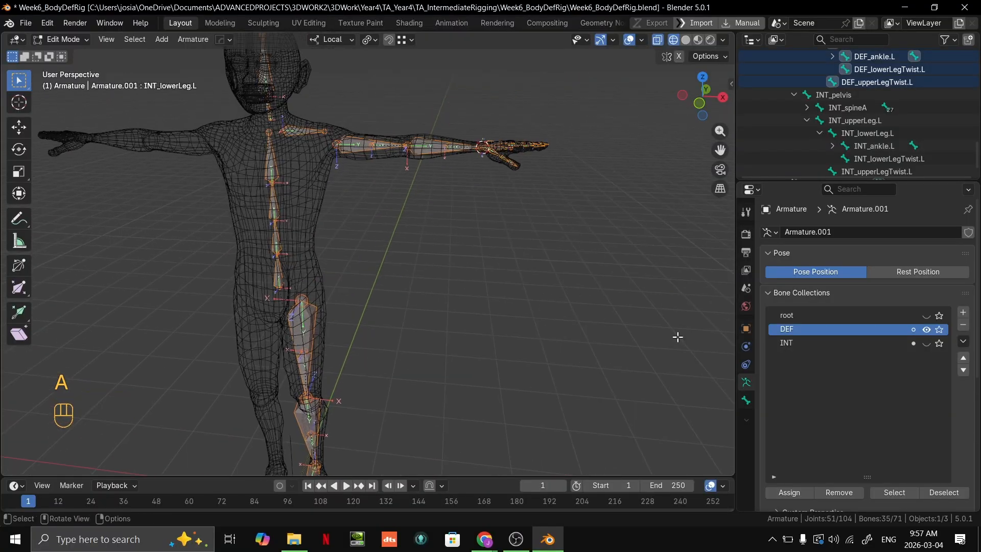
scroll(616, 369, down, 3)
Look through the bone and armature properties for the options that control how the selected bones display.
click(747, 401)
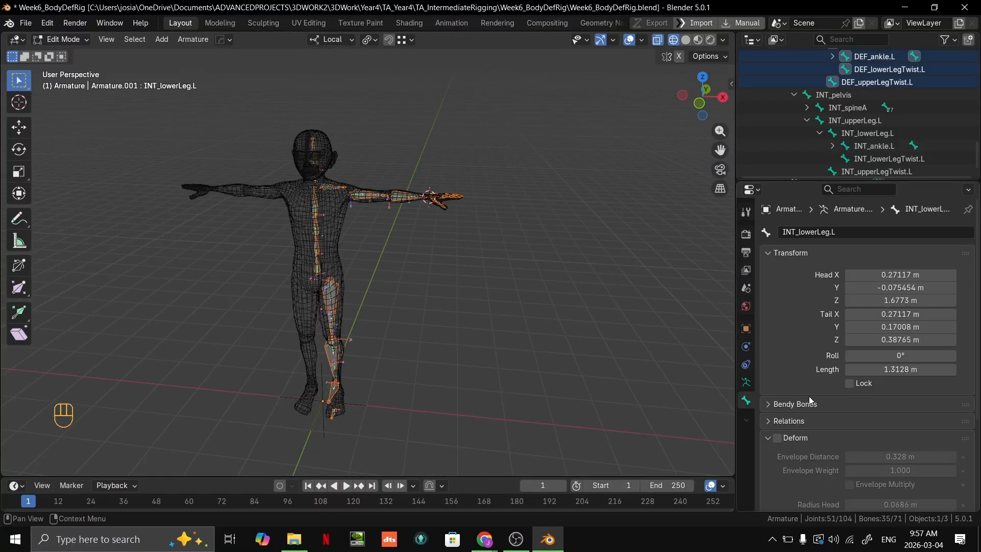
click(794, 405)
scroll(891, 419, down, 5)
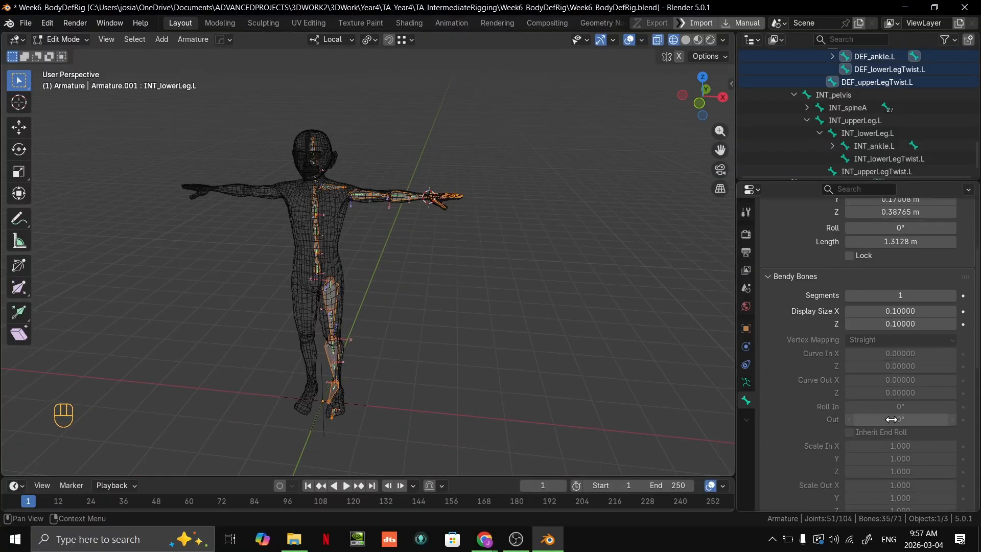
scroll(885, 360, up, 8)
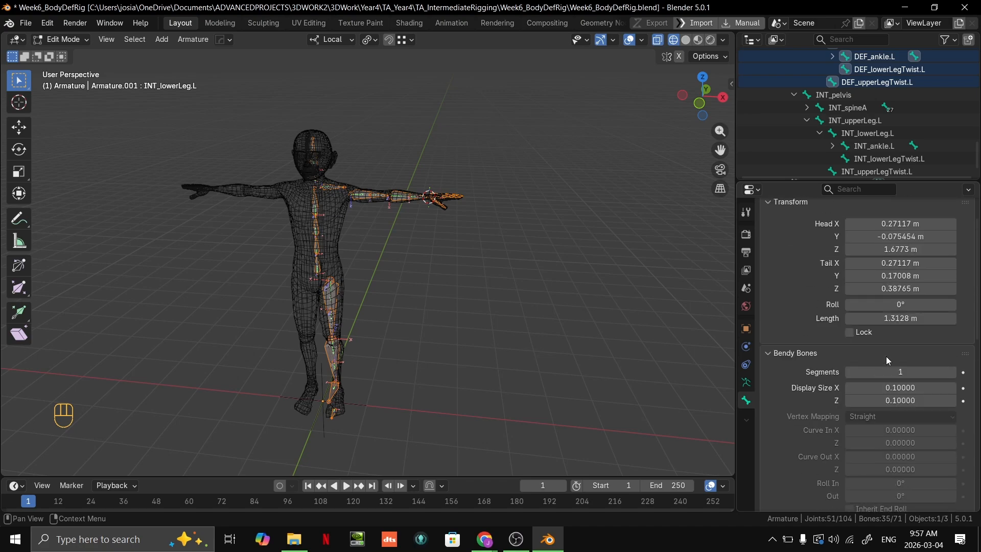
click(747, 385)
scroll(863, 406, down, 6)
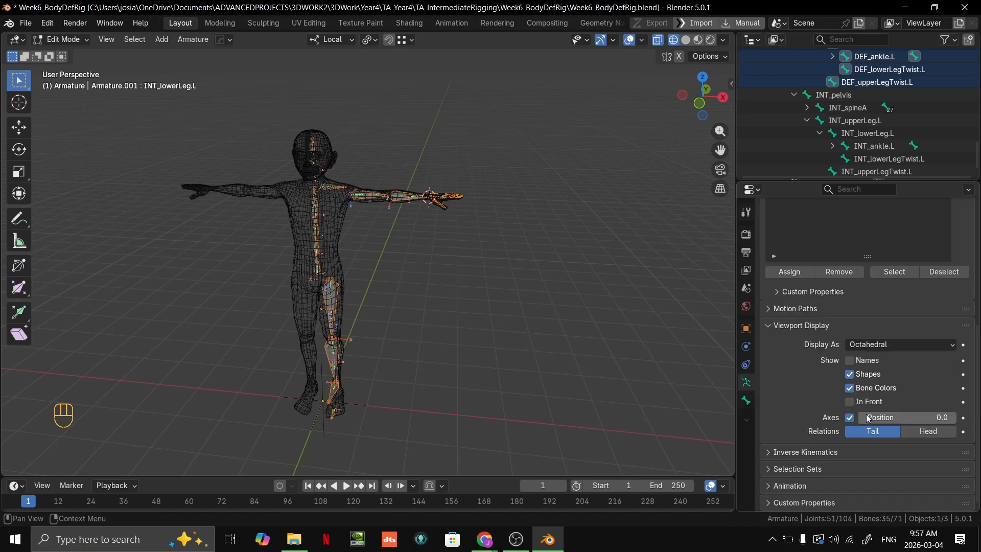
click(747, 401)
scroll(867, 400, up, 8)
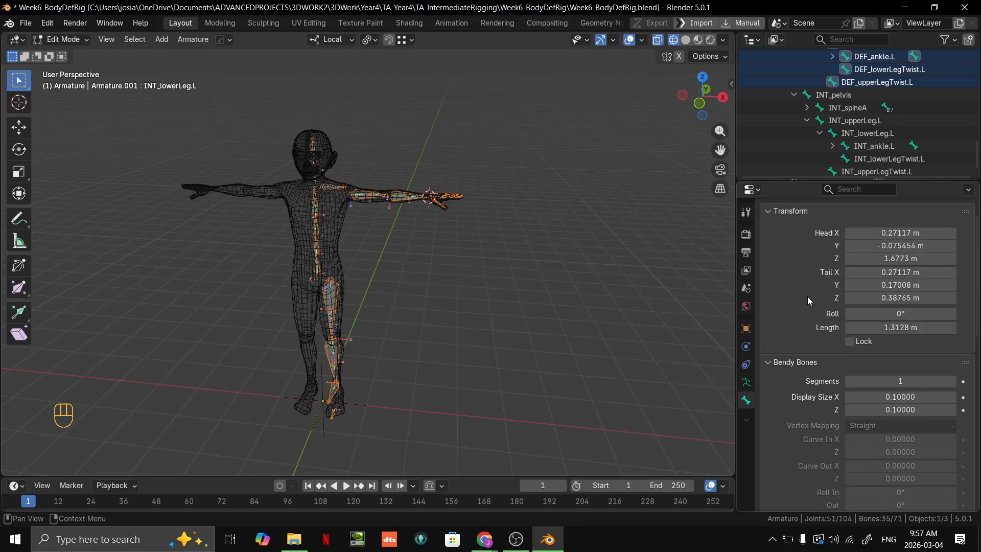
scroll(780, 276, down, 5)
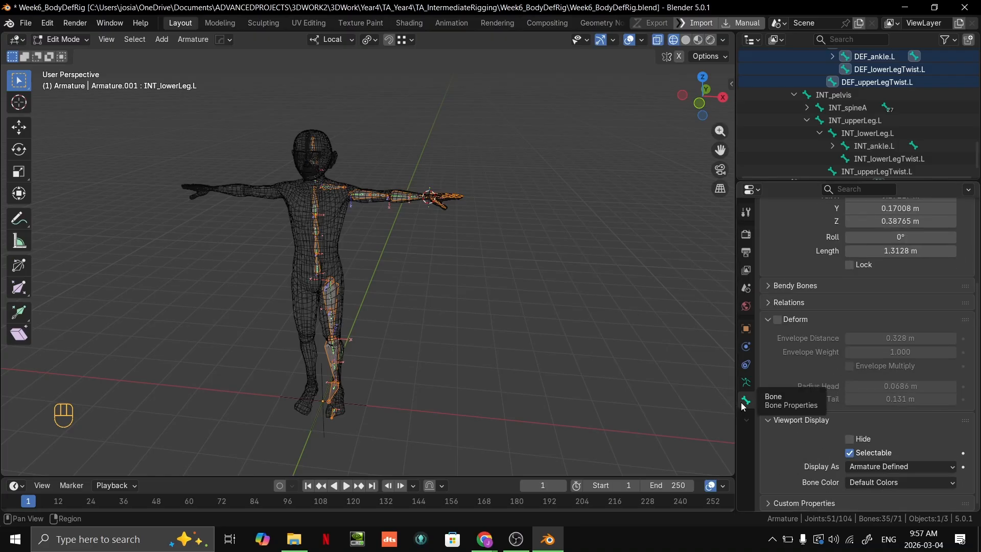
click(872, 467)
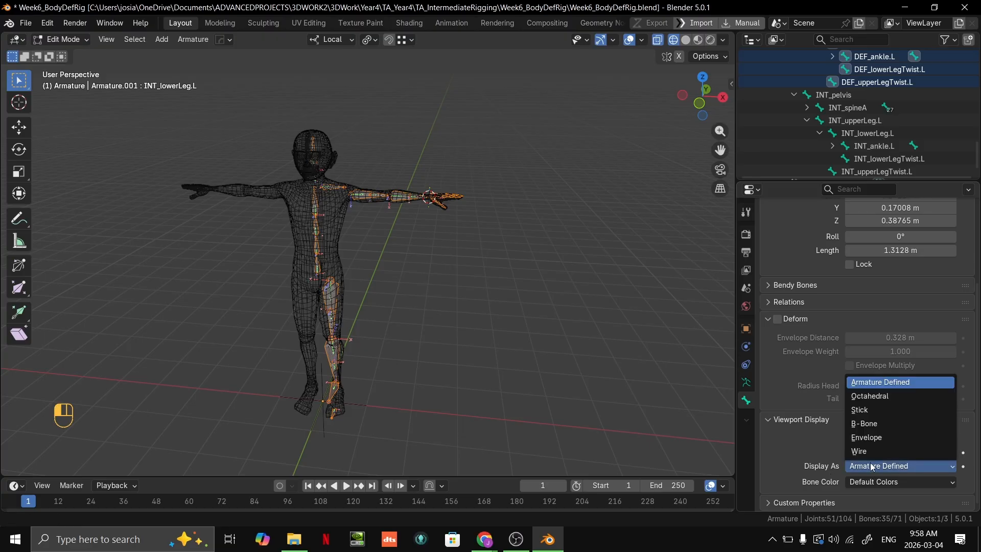
click(867, 425)
key(ctrl+z)
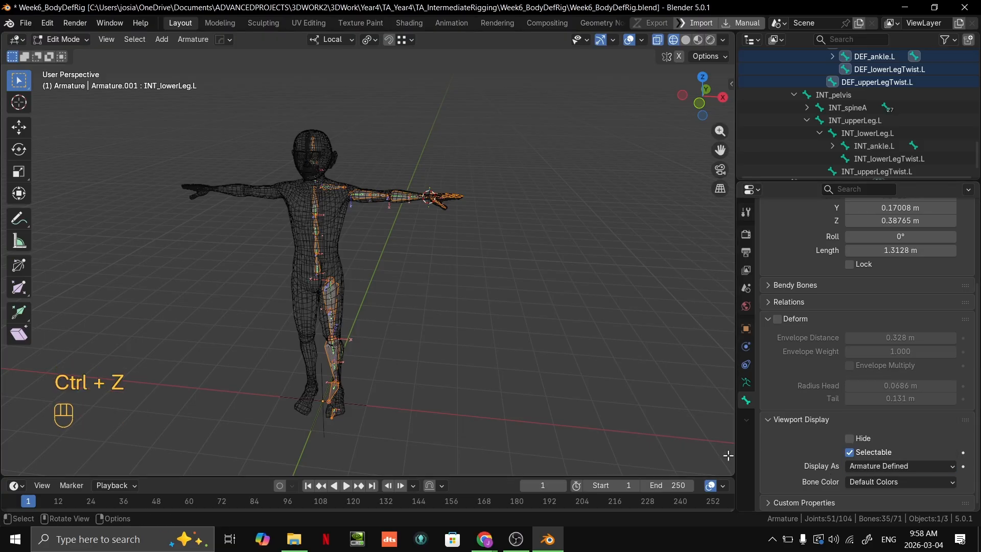
Set Display As to B-Bone for all selected DEF bones at once and check their box shapes on the character.
alt+click(889, 468)
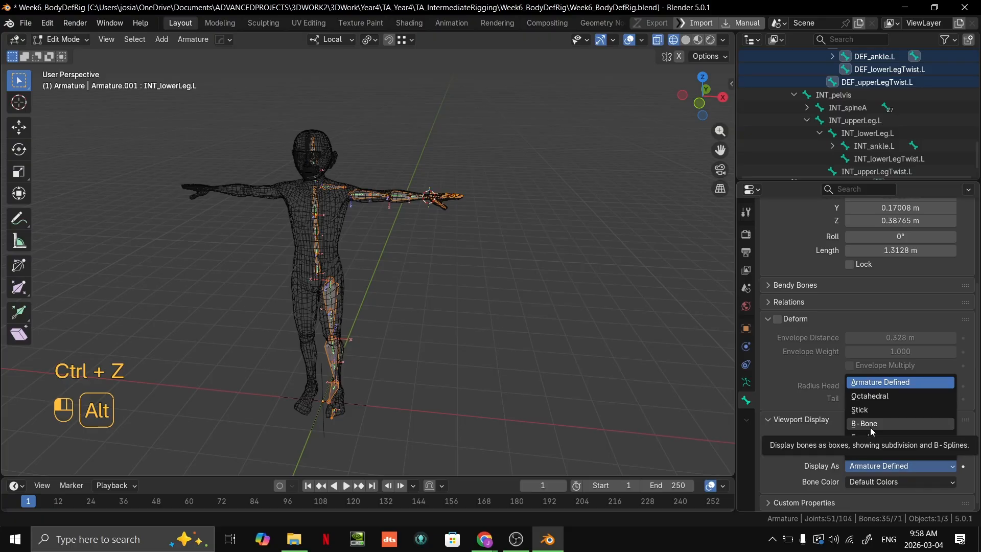
alt+click(871, 427)
scroll(486, 235, up, 3)
scroll(454, 348, up, 4)
shift+middle_drag(482, 240, 473, 317)
scroll(460, 344, down, 2)
shift+middle_drag(473, 317, 531, 333)
scroll(485, 335, down, 1)
scroll(551, 321, up, 3)
scroll(556, 342, down, 3)
scroll(869, 326, up, 4)
scroll(871, 327, down, 3)
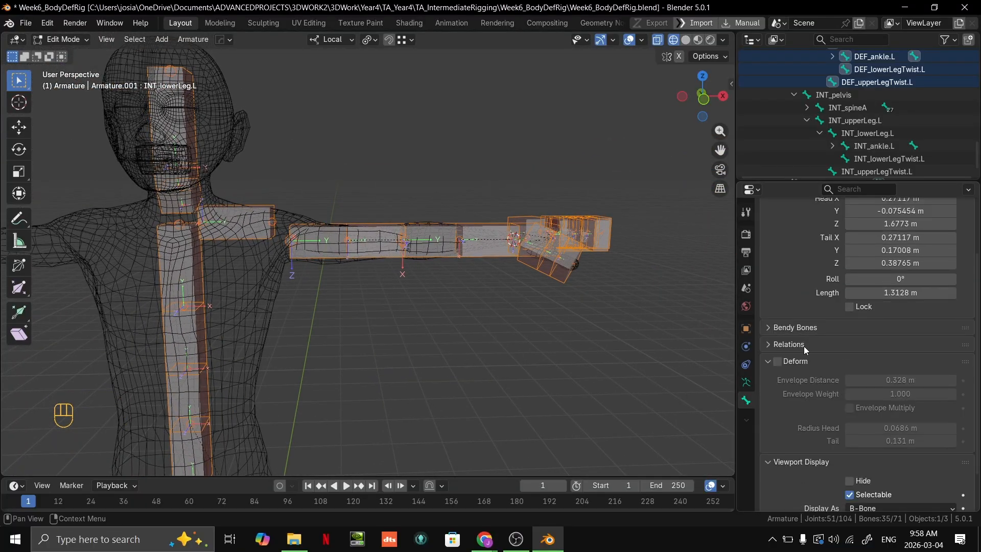
Set the Bendy Bones display size X and Z to 0.008 for all selected DEF bones together.
click(789, 328)
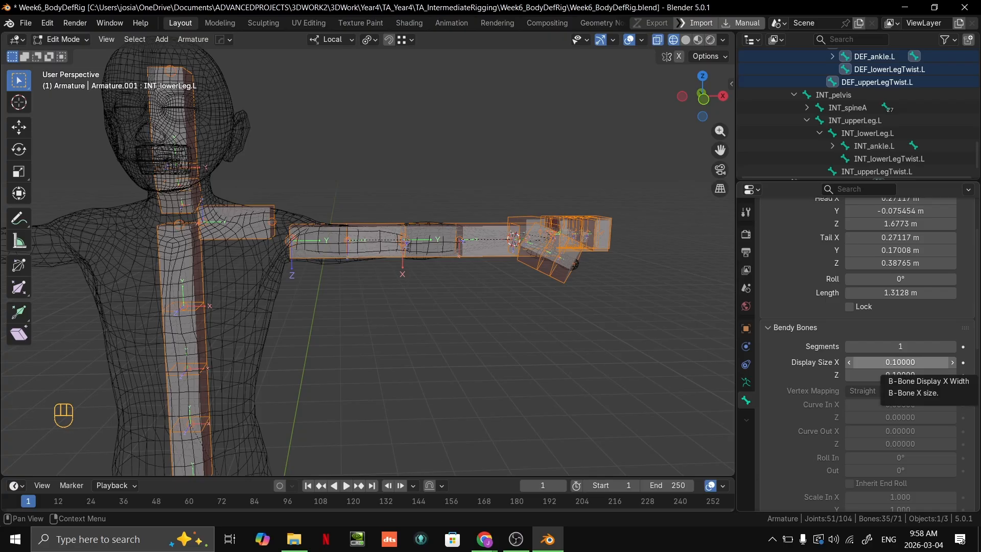
drag(889, 362, 889, 374)
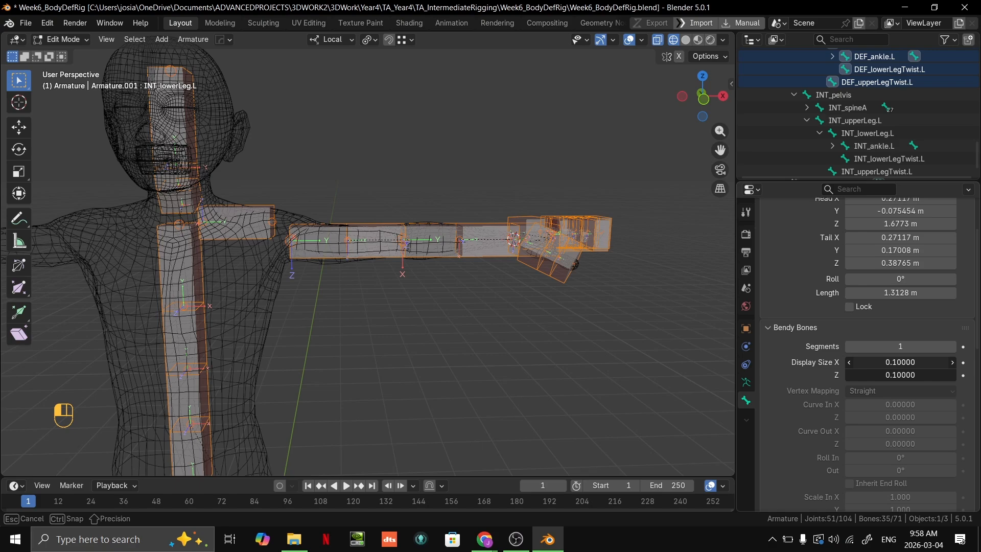
key(alt)
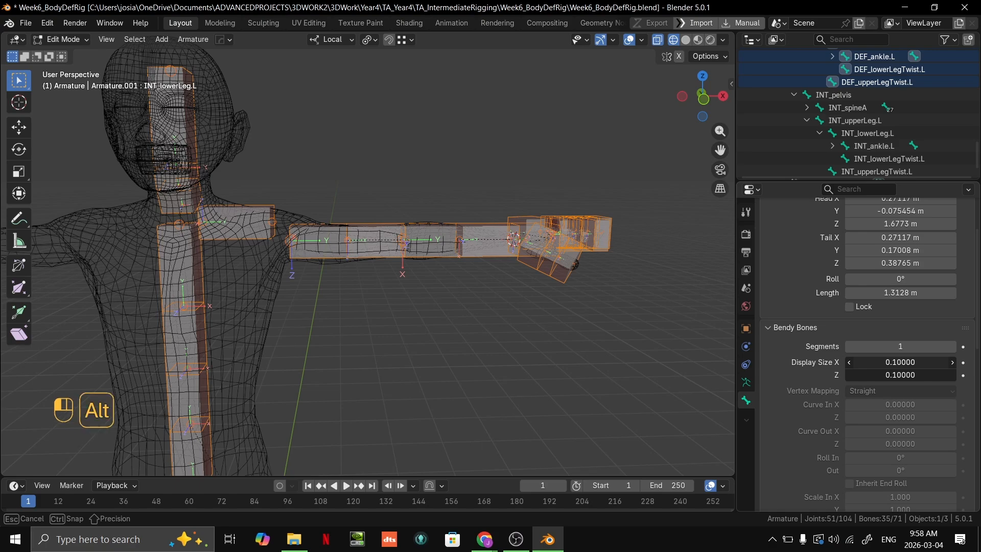
alt+drag(889, 375, 844, 375)
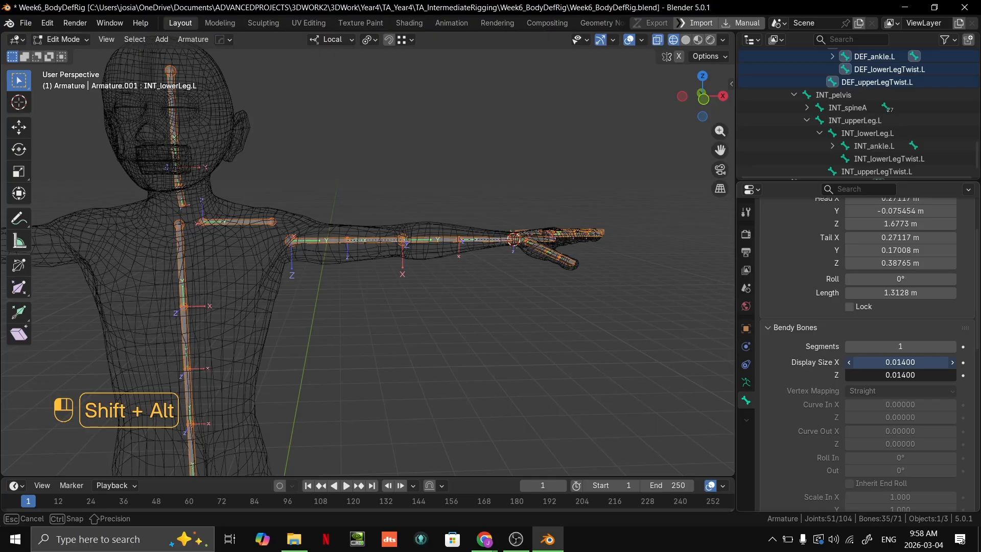
alt+shift+drag(901, 363, 902, 362)
middle_drag(645, 345, 553, 315)
scroll(553, 315, up, 3)
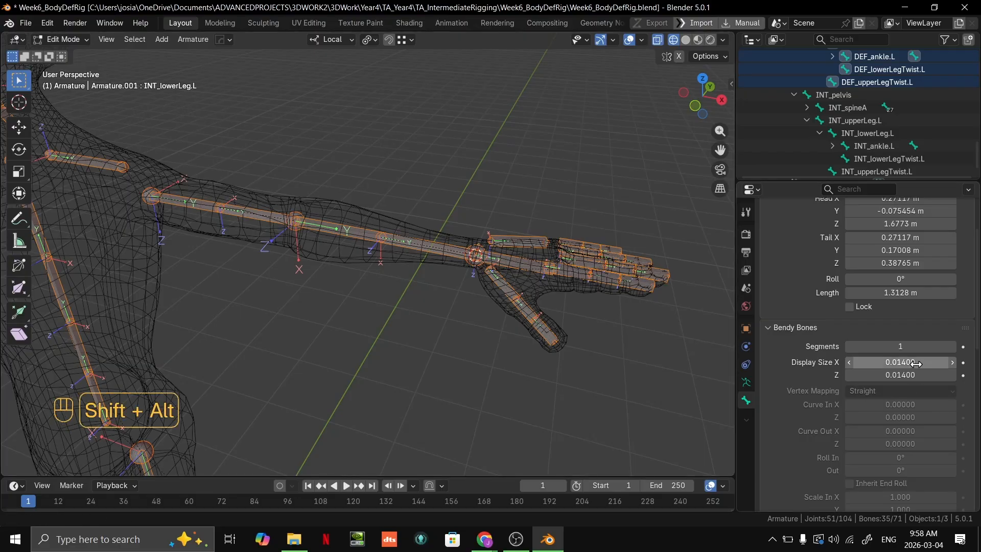
alt+shift+drag(916, 364, 907, 363)
Inspect the thinned DEF bones across the torso, arms and legs, keeping all of them selected.
middle_drag(474, 361, 637, 392)
click(521, 366)
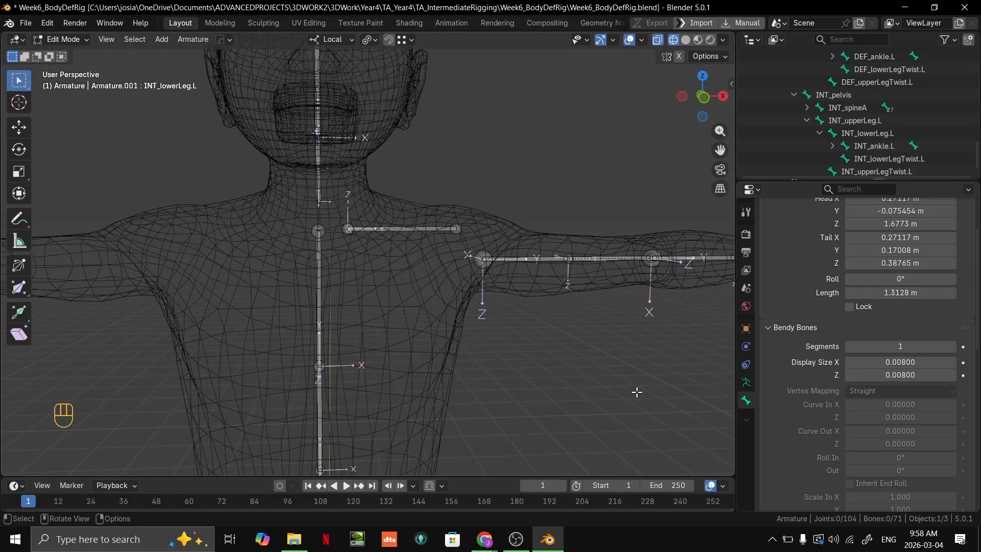
scroll(582, 366, up, 5)
middle_drag(582, 366, 600, 278)
scroll(562, 366, down, 5)
scroll(576, 344, down, 1)
scroll(557, 353, up, 1)
scroll(557, 352, down, 8)
scroll(567, 306, up, 5)
shift+middle_drag(525, 338, 521, 240)
middle_drag(521, 240, 554, 358)
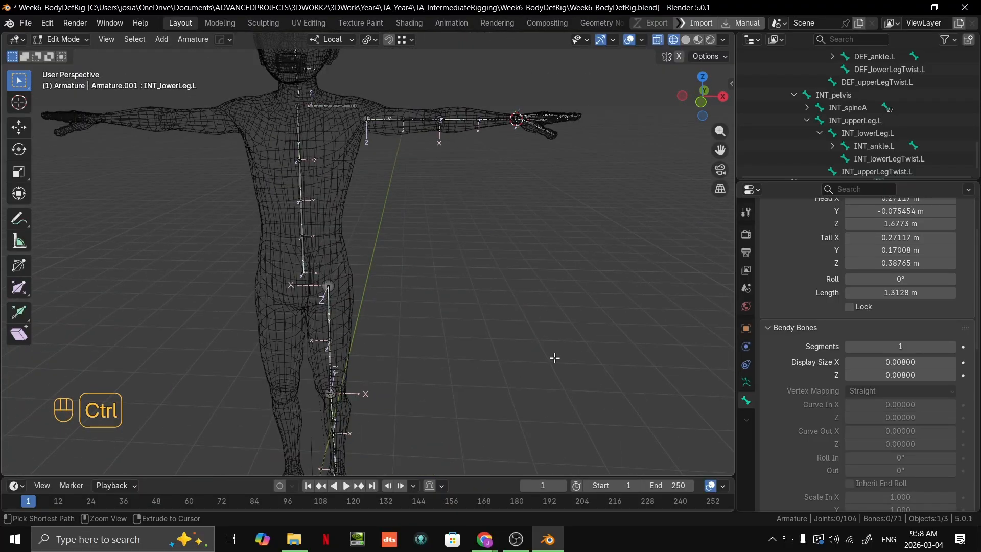
key(ctrl+z)
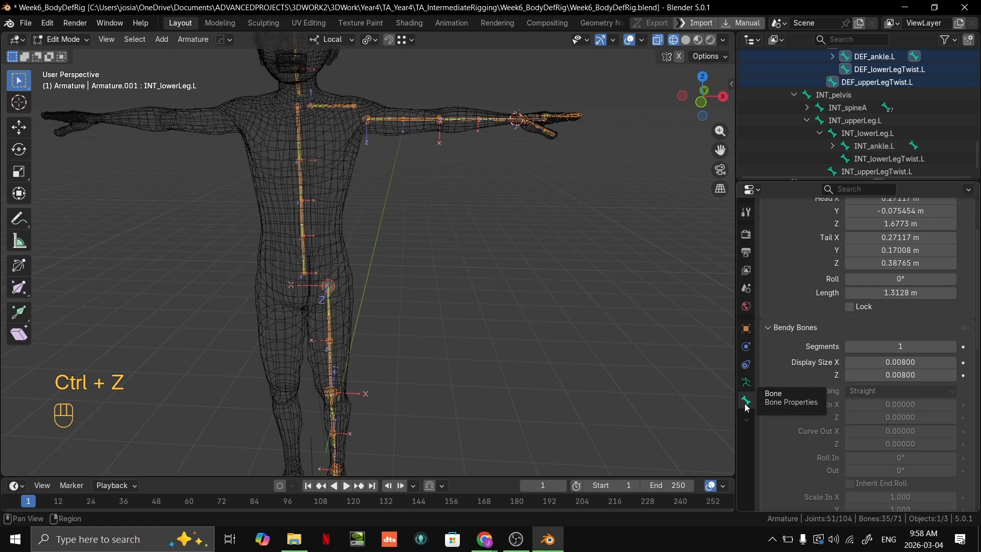
Review the Display As choices in the viewport display settings of the selected DEF bones.
scroll(900, 401, down, 15)
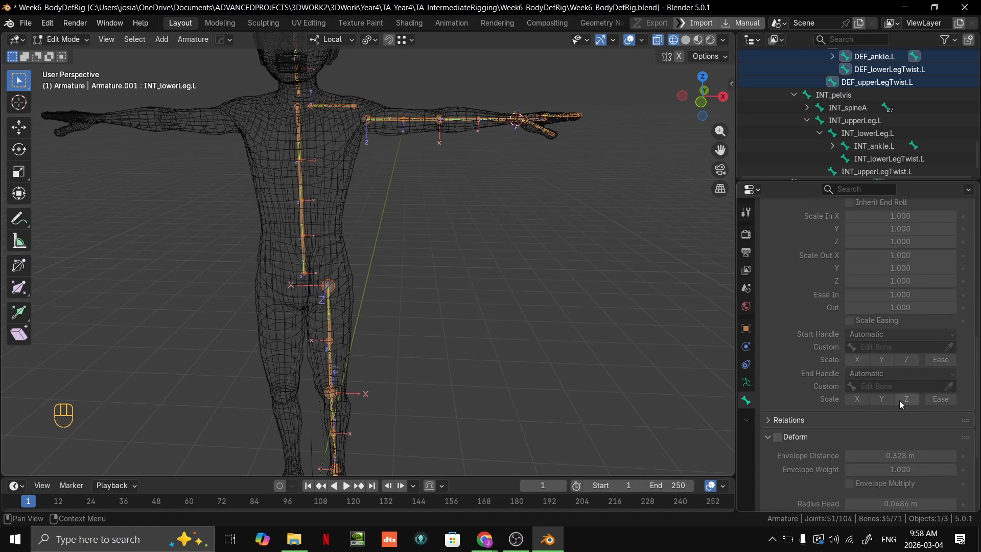
scroll(864, 312, down, 2)
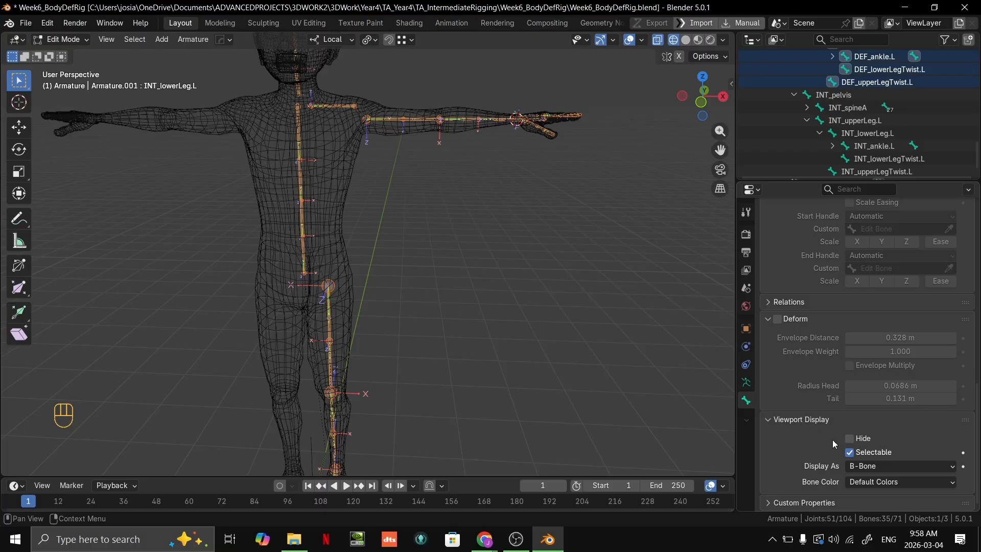
click(865, 465)
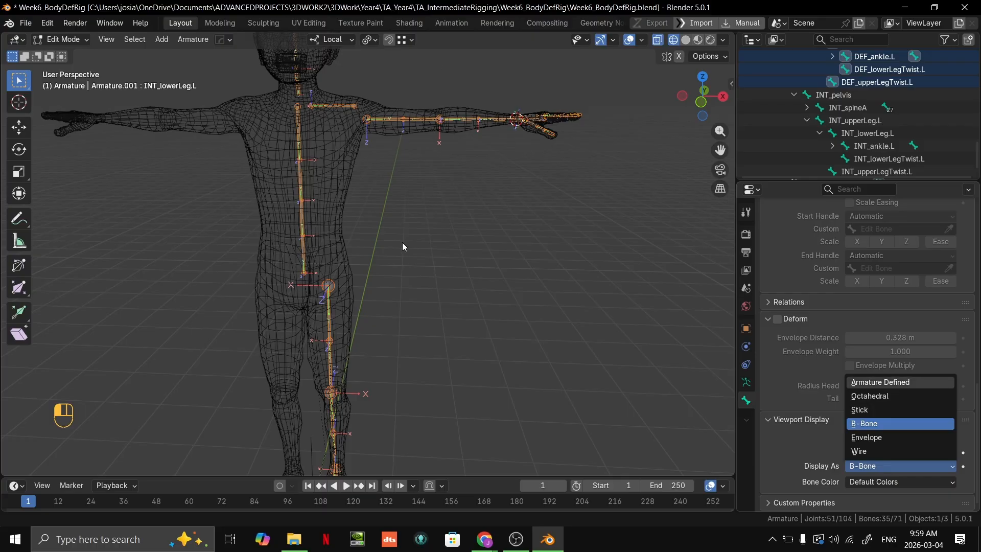
click(426, 236)
click(857, 466)
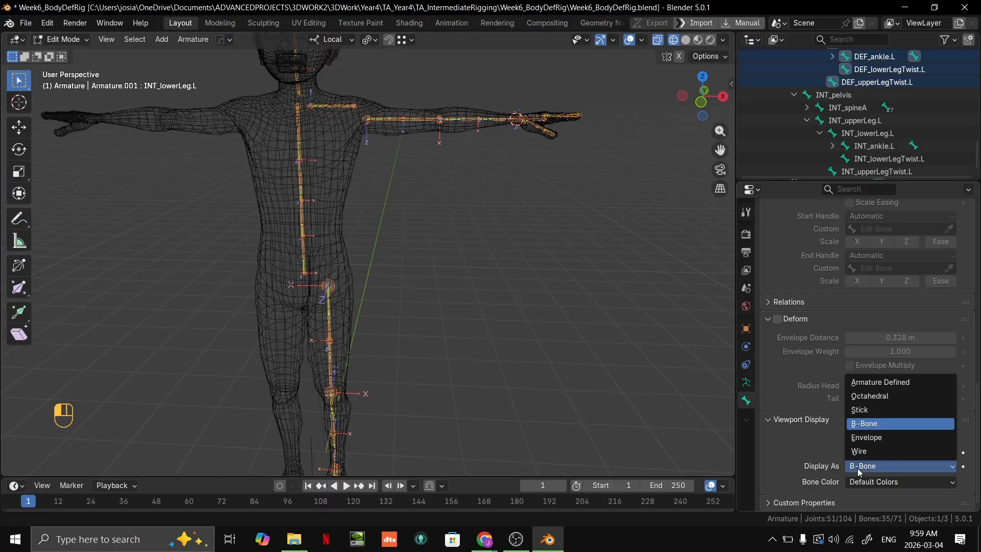
key(alt)
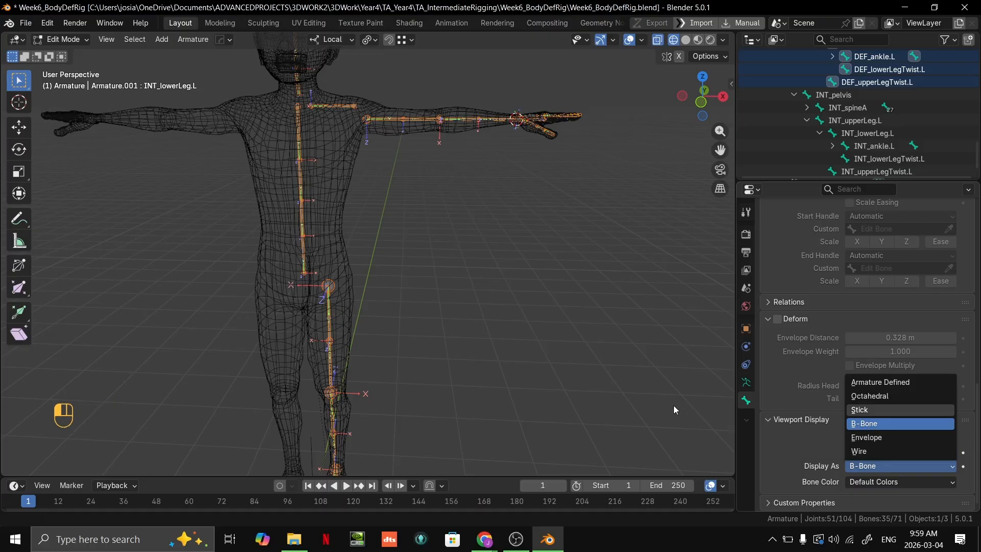
Hide the DEF bone collection and show the INT collection to compare its bones on the upper body.
scroll(588, 346, down, 2)
middle_drag(588, 346, 579, 363)
key(grave)
shift+middle_drag(490, 287, 513, 345)
scroll(522, 312, up, 3)
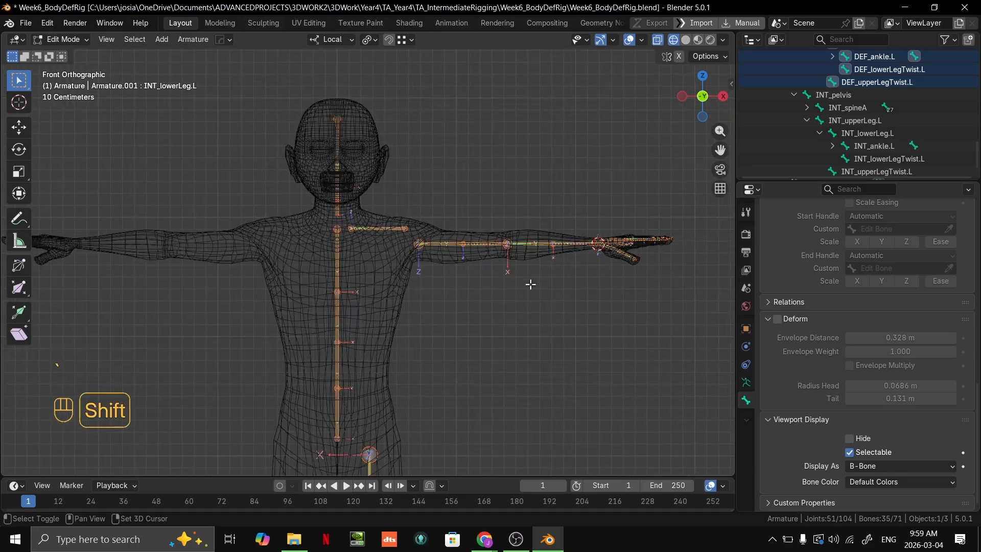
shift+middle_drag(531, 284, 538, 257)
click(747, 383)
scroll(849, 327, up, 6)
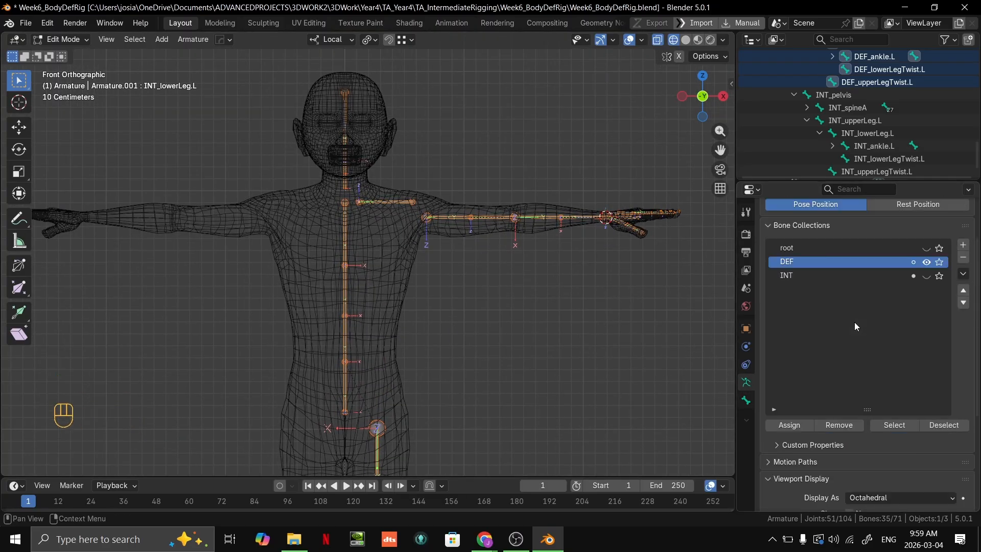
click(927, 262)
click(926, 276)
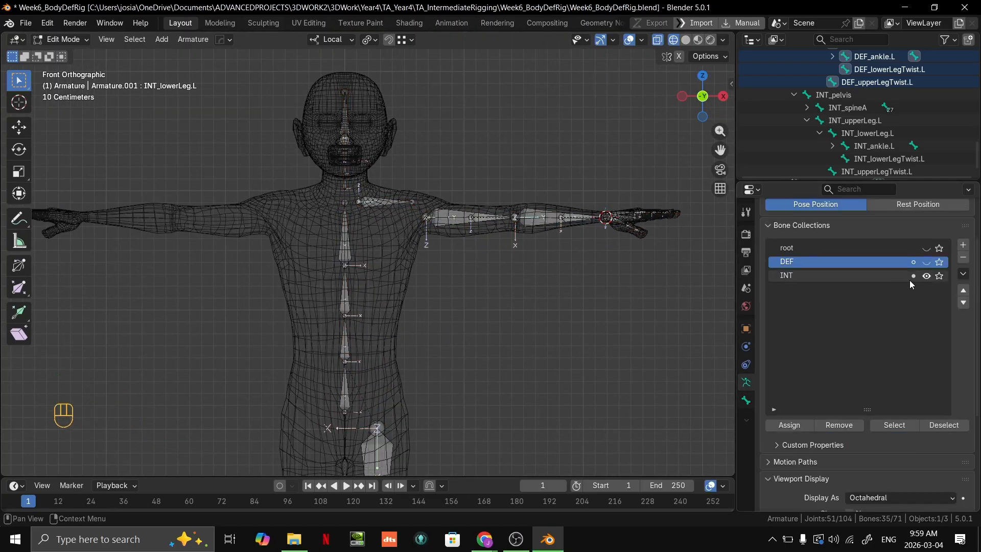
shift+middle_drag(634, 302, 605, 282)
click(604, 283)
middle_drag(467, 228, 553, 263)
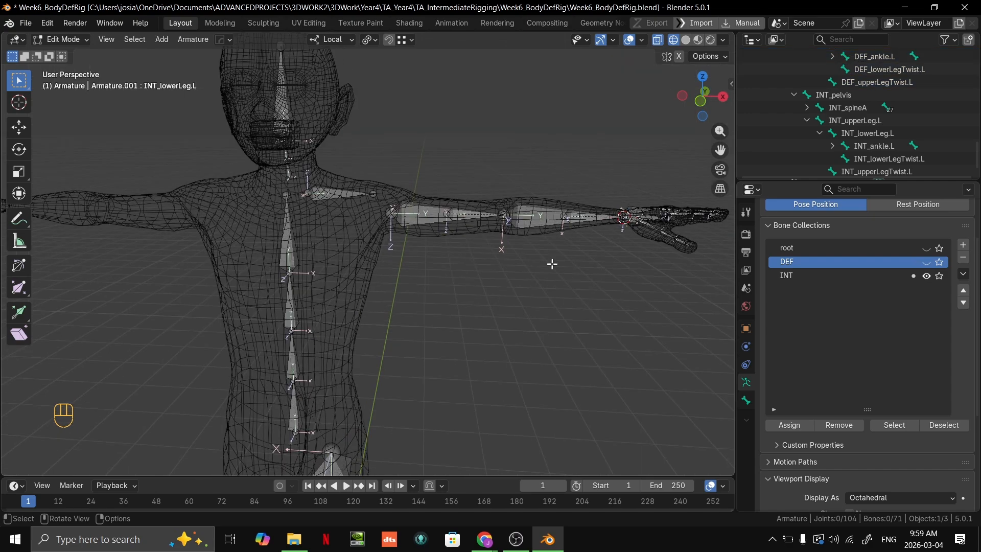
Make INT the active bone collection and select all of its bones.
click(802, 275)
click(897, 427)
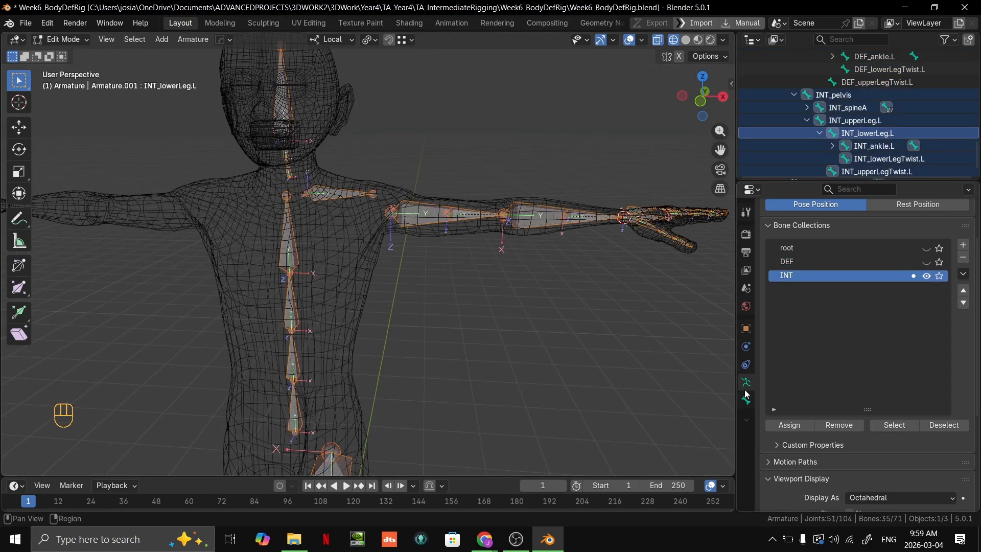
click(630, 353)
click(890, 430)
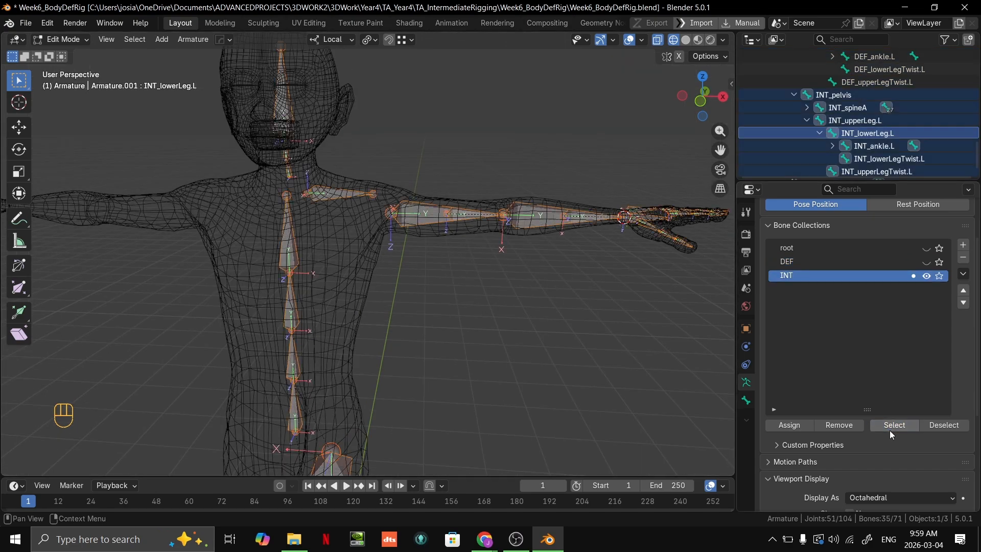
Open the bone properties and collapse the Bendy Bones, Deform and Transform sections, leaving Viewport Display expanded.
click(746, 401)
scroll(841, 394, down, 10)
scroll(845, 397, down, 3)
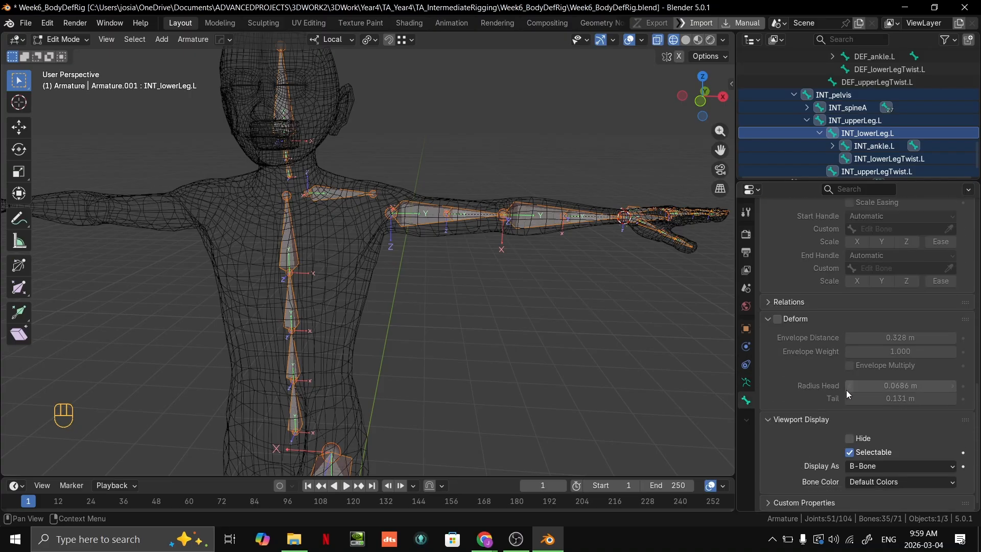
scroll(847, 387, up, 15)
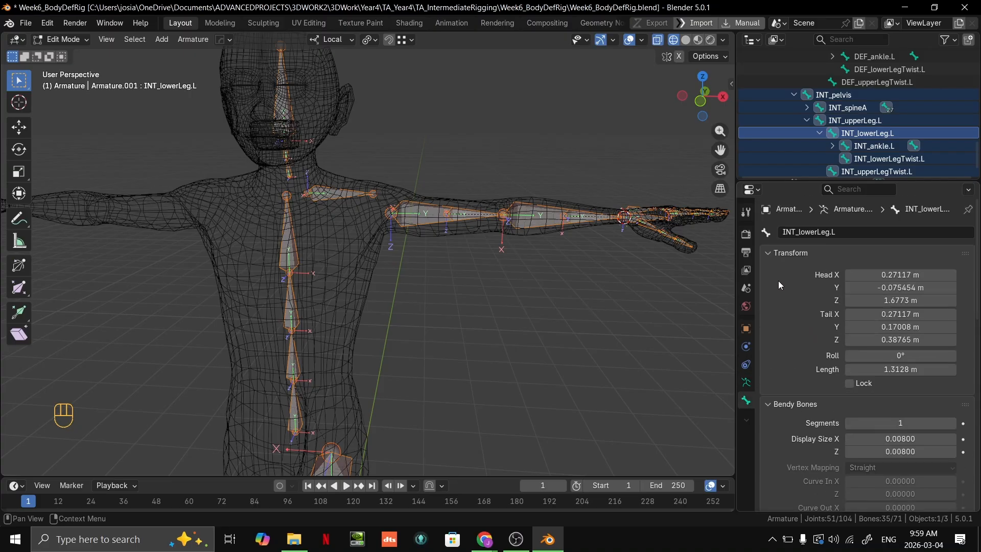
click(793, 405)
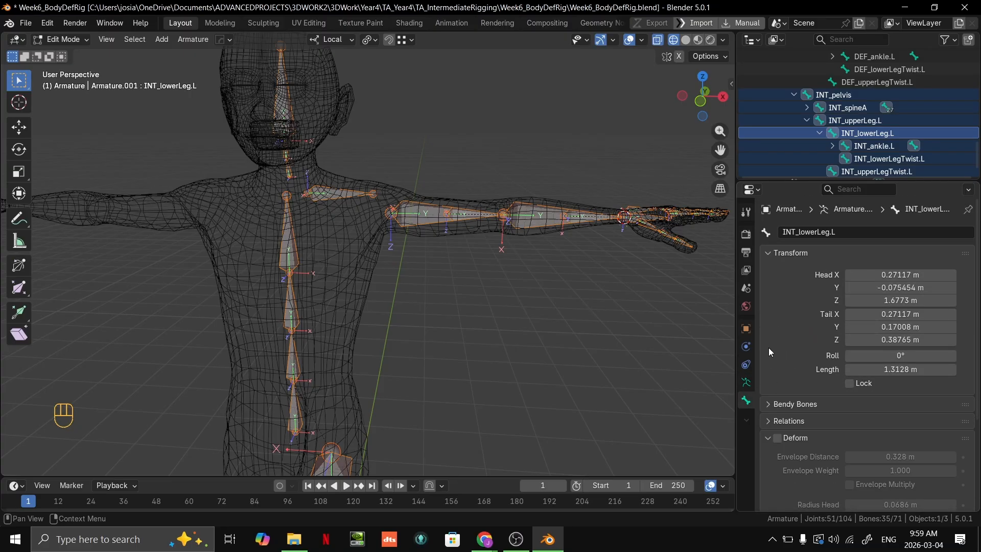
click(767, 438)
scroll(797, 425, down, 2)
scroll(812, 406, up, 2)
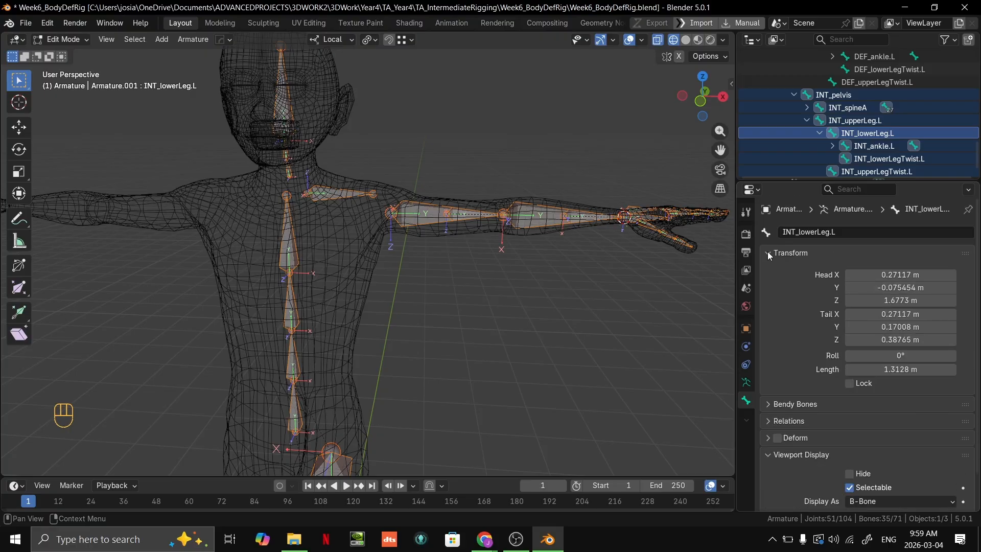
click(792, 252)
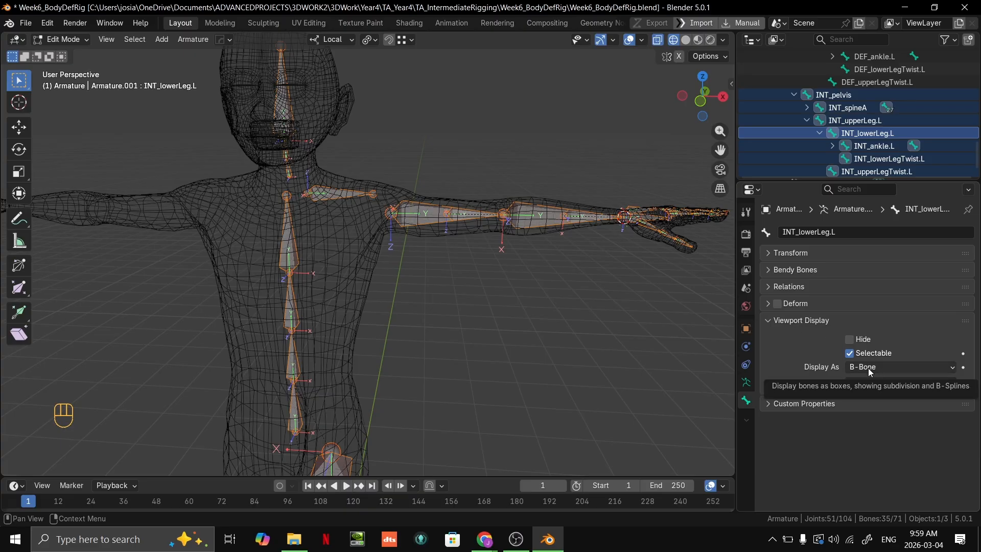
Display the selected INT bones as B-Bones, with INT_upperArm.L as the active bone.
middle_drag(613, 234, 411, 250)
shift+click(411, 250)
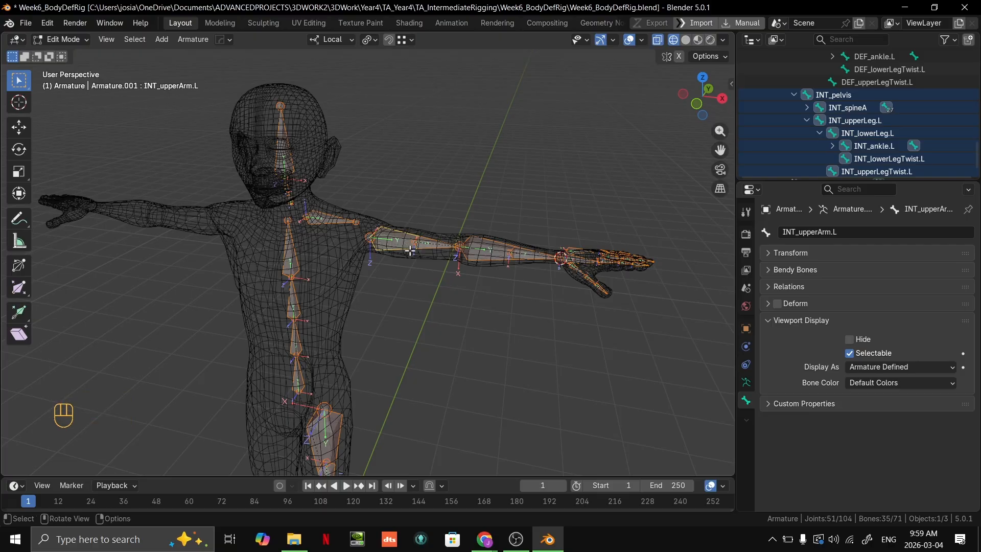
scroll(410, 251, up, 2)
scroll(411, 250, down, 2)
scroll(409, 231, up, 5)
scroll(408, 231, down, 6)
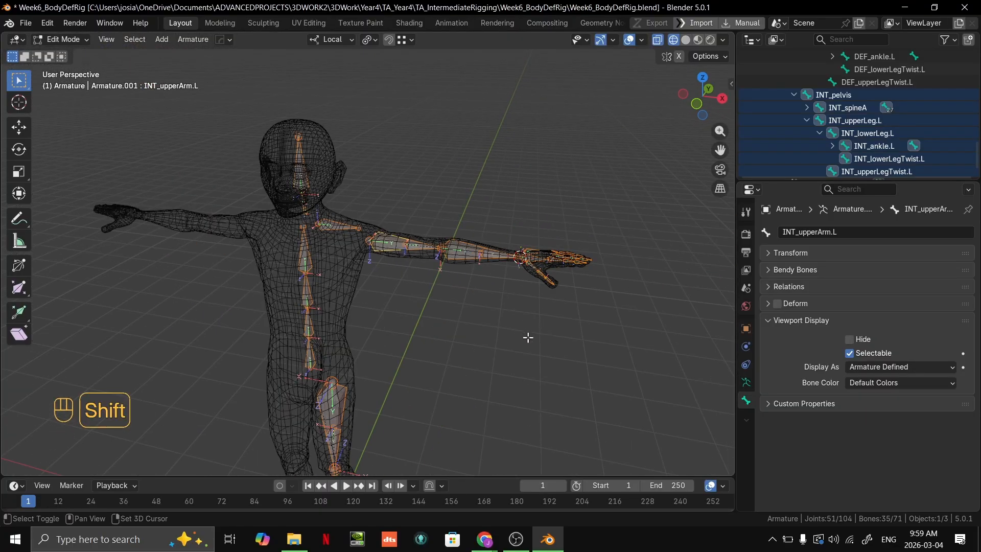
shift+middle_drag(528, 337, 524, 300)
scroll(386, 286, up, 1)
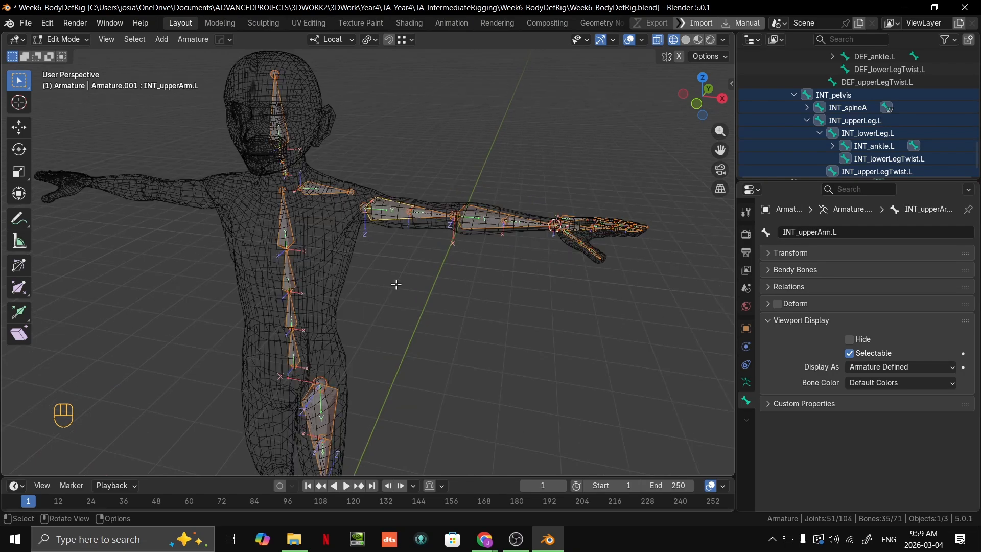
alt+click(876, 368)
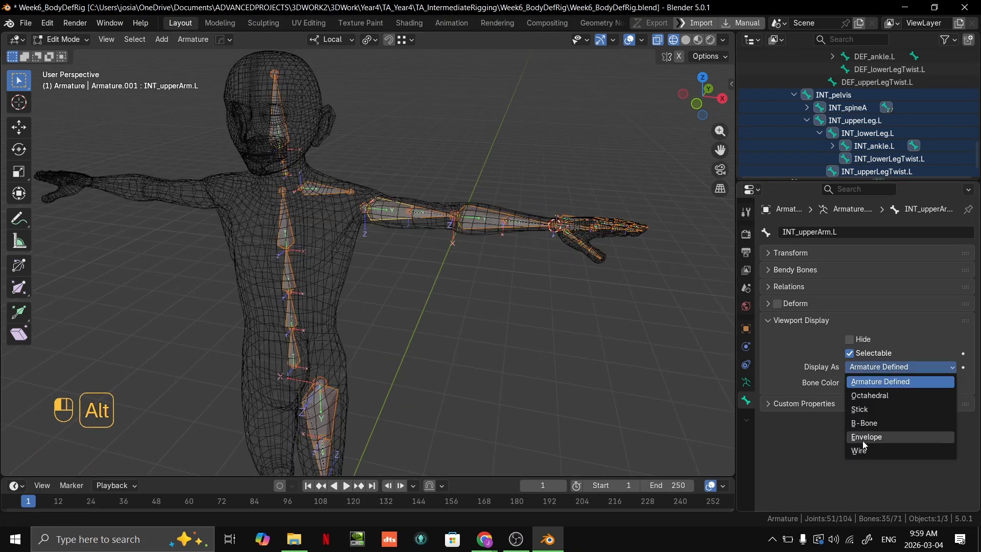
alt+click(866, 423)
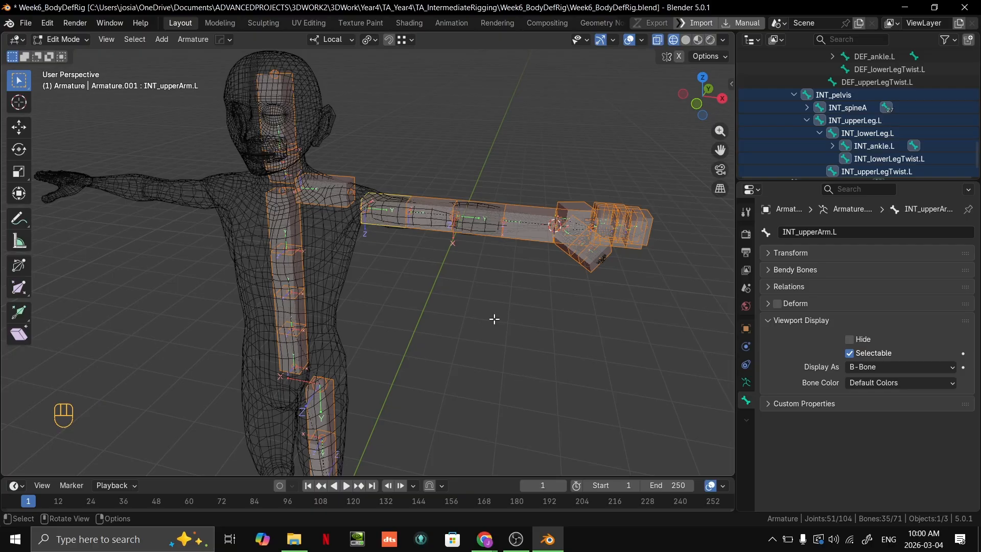
middle_drag(494, 319, 514, 303)
shift+middle_drag(514, 304, 464, 326)
scroll(465, 326, up, 1)
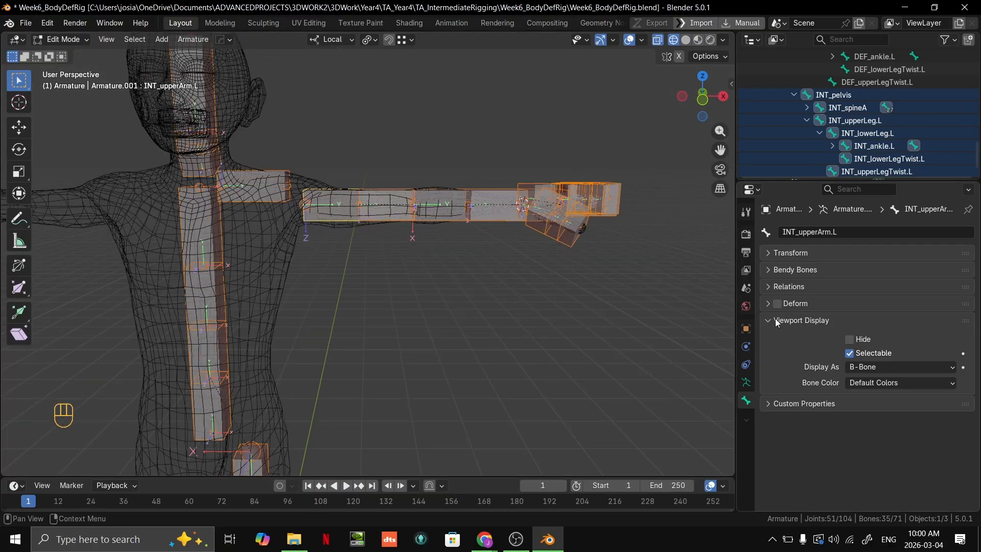
Set the Bendy Bones display size X and Z of all selected INT bones to 0.046.
click(771, 270)
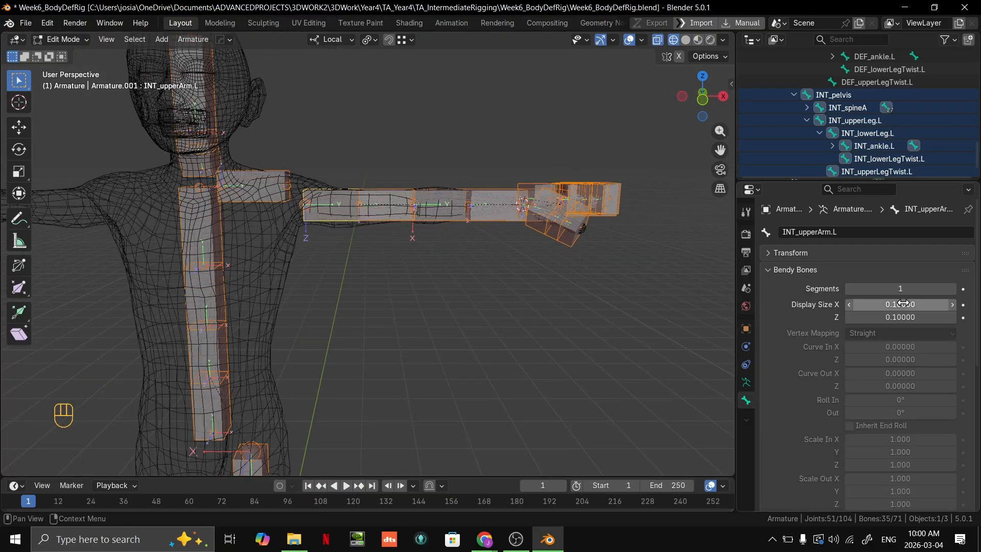
drag(904, 304, 865, 304)
key(alt)
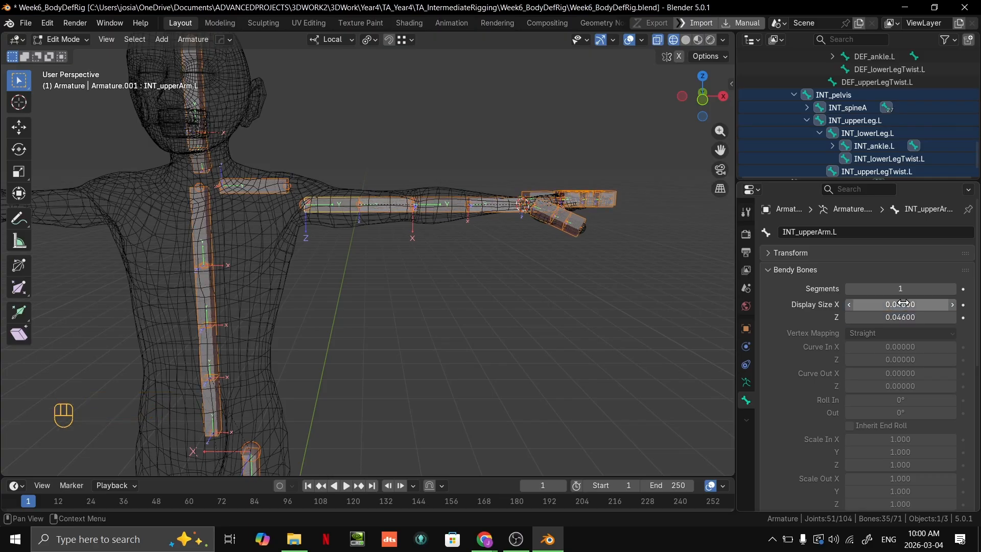
middle_drag(626, 194, 580, 221)
scroll(580, 220, up, 4)
shift+middle_drag(460, 240, 522, 250)
scroll(522, 250, down, 3)
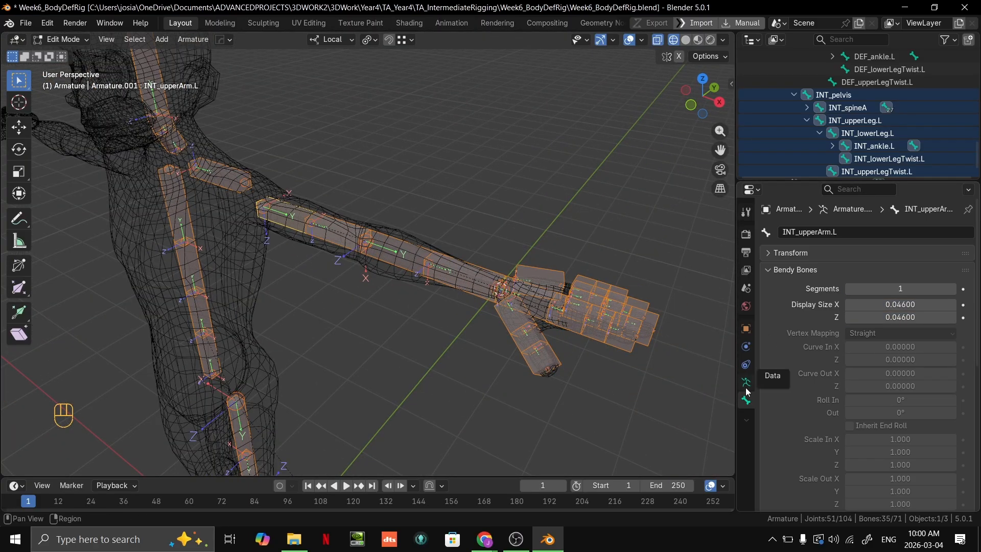
Show the DEF bone collection alongside INT and deselect all bones to inspect the overlap at the upper arm.
click(746, 386)
click(927, 329)
scroll(569, 327, up, 5)
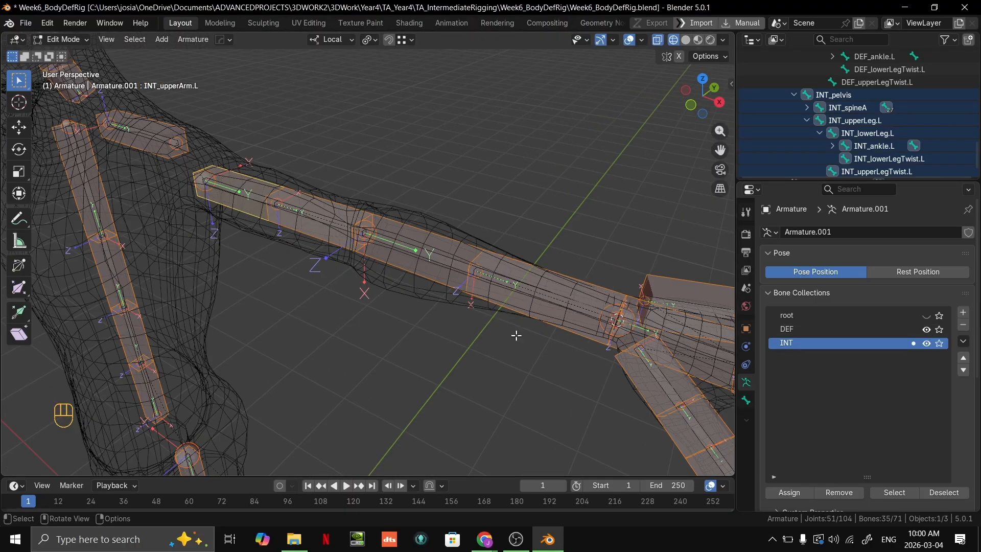
click(438, 338)
middle_drag(438, 338, 459, 302)
scroll(459, 302, up, 6)
shift+middle_drag(302, 156, 316, 279)
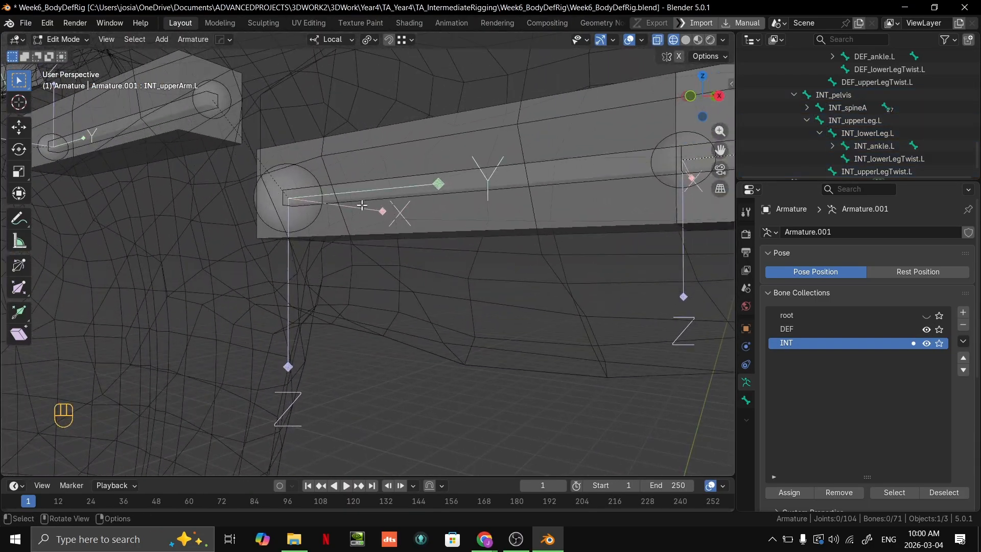
Try marking DEF_upperArm.L with a freehand annotation, then undo back to the selected INT bones.
click(370, 194)
key(shift+space)
key(d)
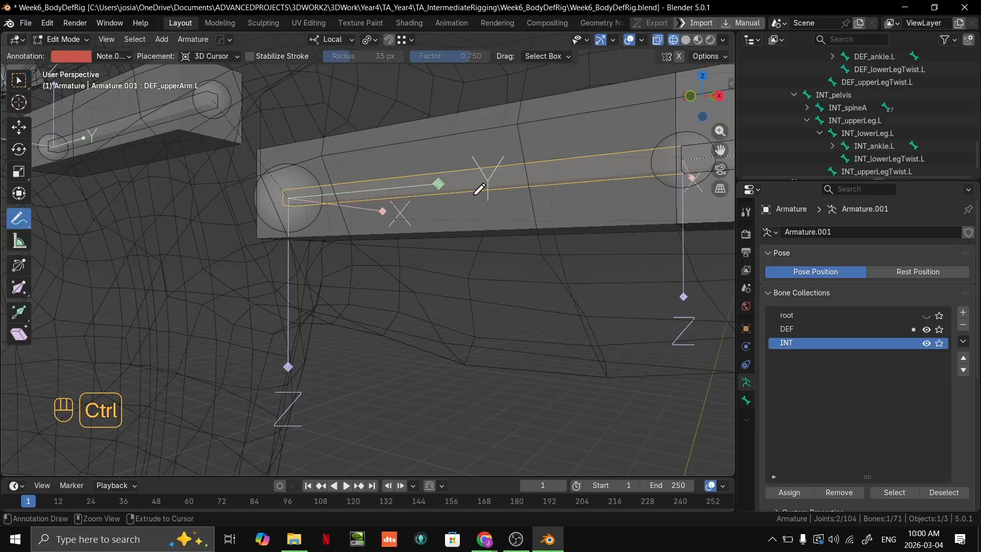
key(ctrl+z)
key(ctrl+z)
scroll(485, 204, down, 8)
scroll(478, 217, up, 1)
key(ctrl+z)
key(ctrl+z)
key(ctrl+z)
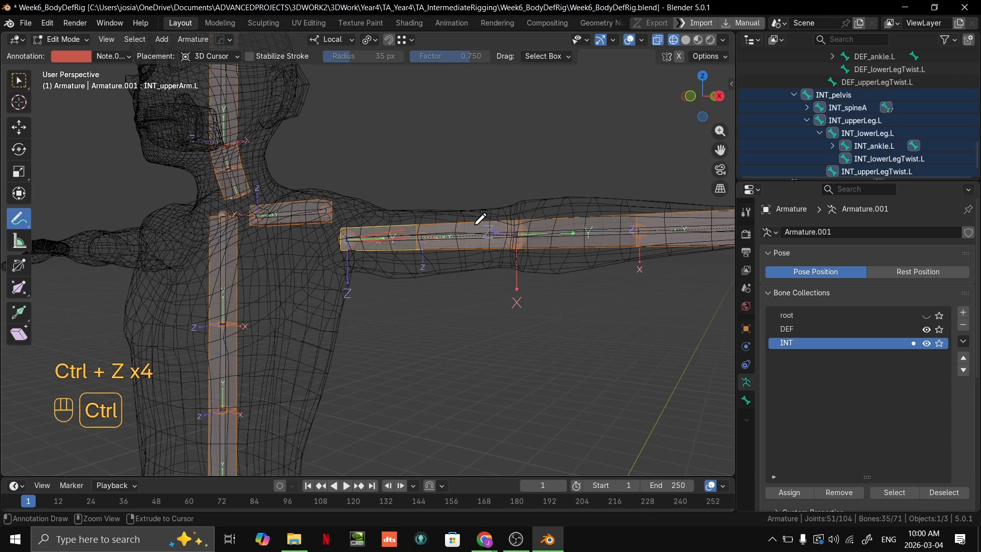
Redo the DEF_upperArm.L selection, remove the annotation strokes and return to the box selection tool.
key(ctrl+shift+z)
key(ctrl+shift+z)
key(ctrl+shift+z)
key(ctrl+shift+z)
key(ctrl+shift+z)
key(ctrl+shift+z)
key(ctrl+shift+z)
key(ctrl+shift+z)
key(ctrl+shift+z)
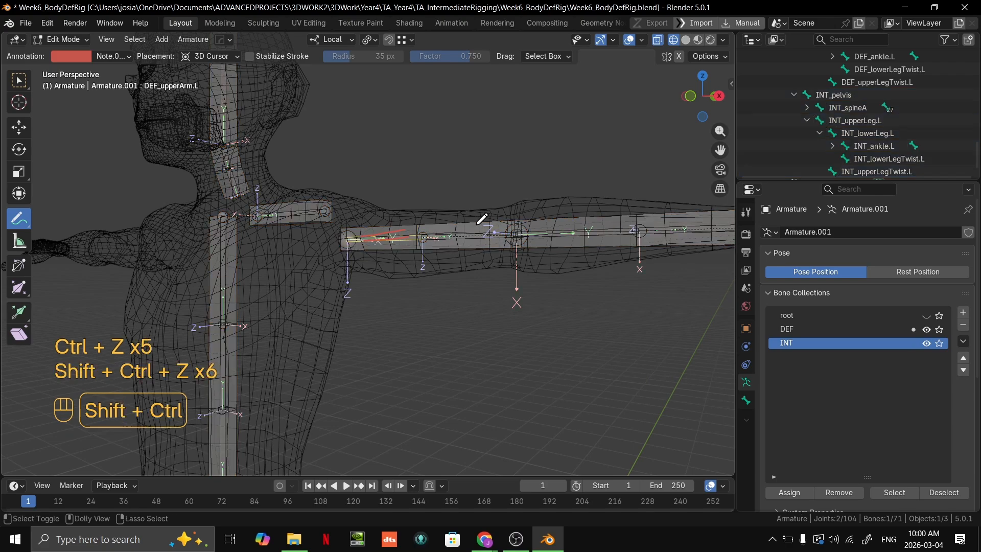
key(ctrl+shift+z)
click(113, 56)
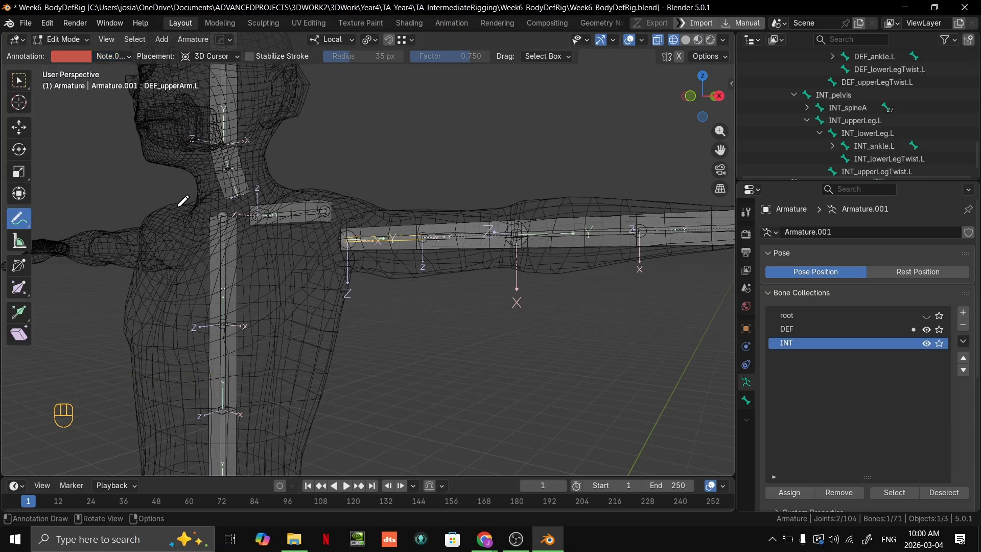
key(ctrl+z)
click(19, 80)
Select INT_upperArm.L and switch the armature to Pose Mode.
scroll(485, 320, up, 5)
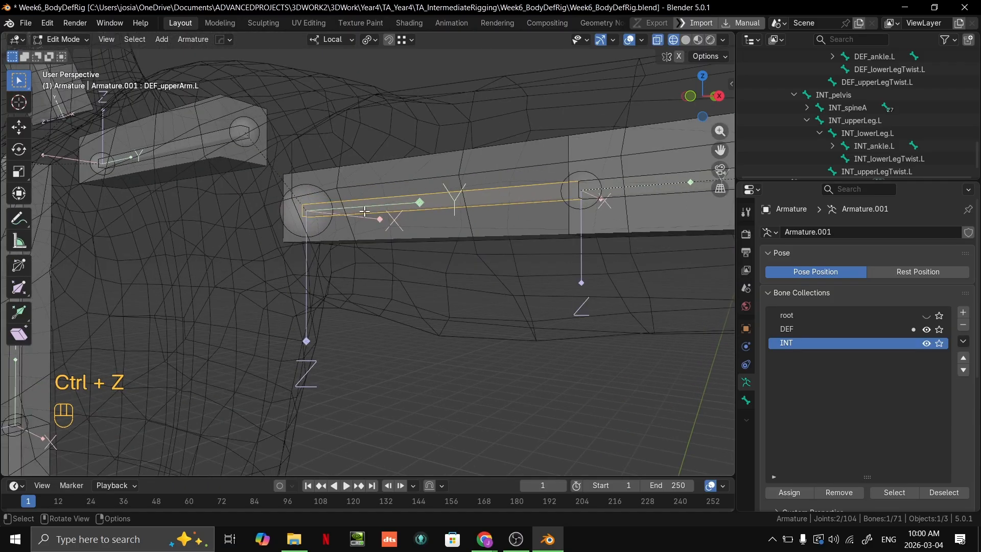
click(433, 202)
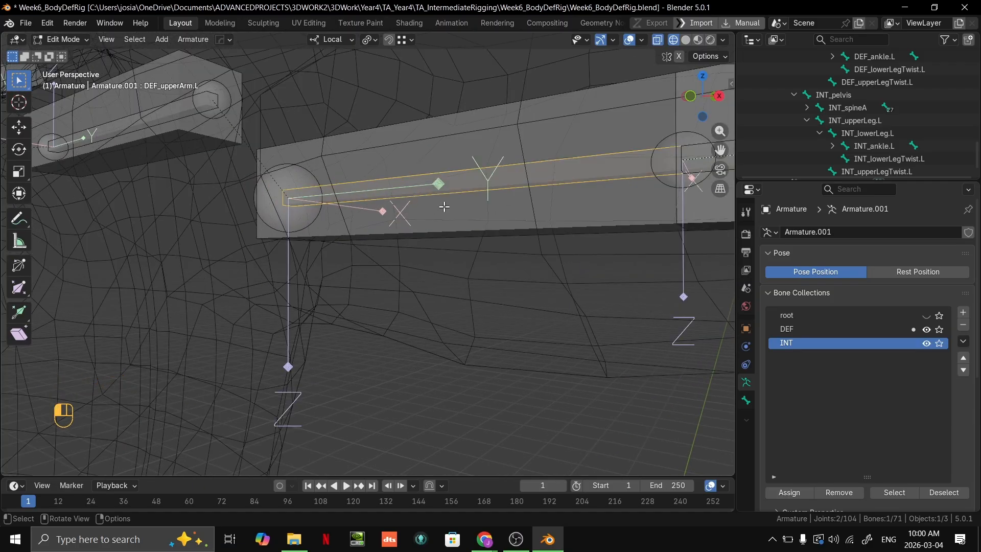
scroll(480, 206, down, 5)
middle_drag(394, 269, 453, 289)
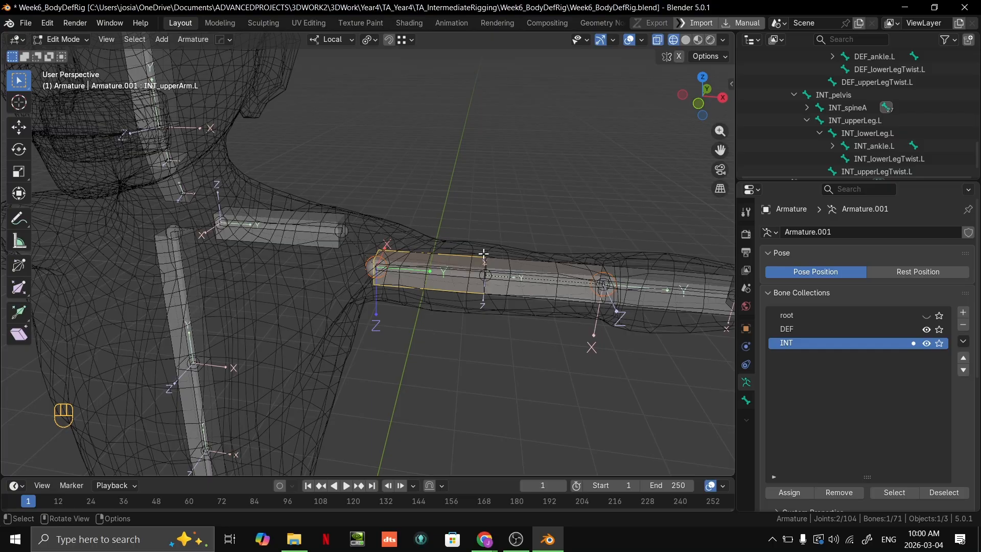
key(Tab)
key(Tab)
key(ctrl+Tab)
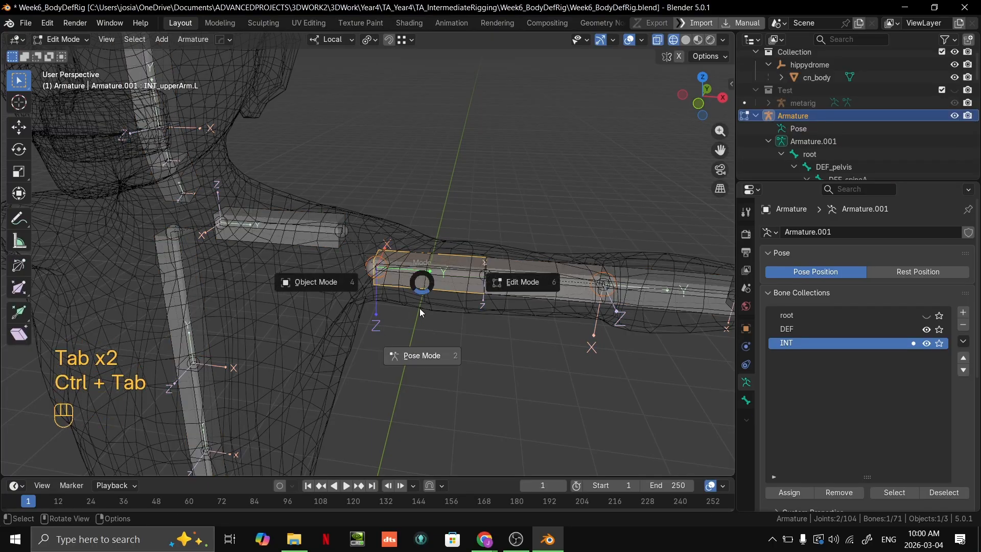
Try rotating INT_upperArm.L, INT_upperArmTwist.L and DEF_upperArm.L one at a time, cancelling each rotation.
key(r)
right_click(467, 271)
scroll(467, 272, down, 5)
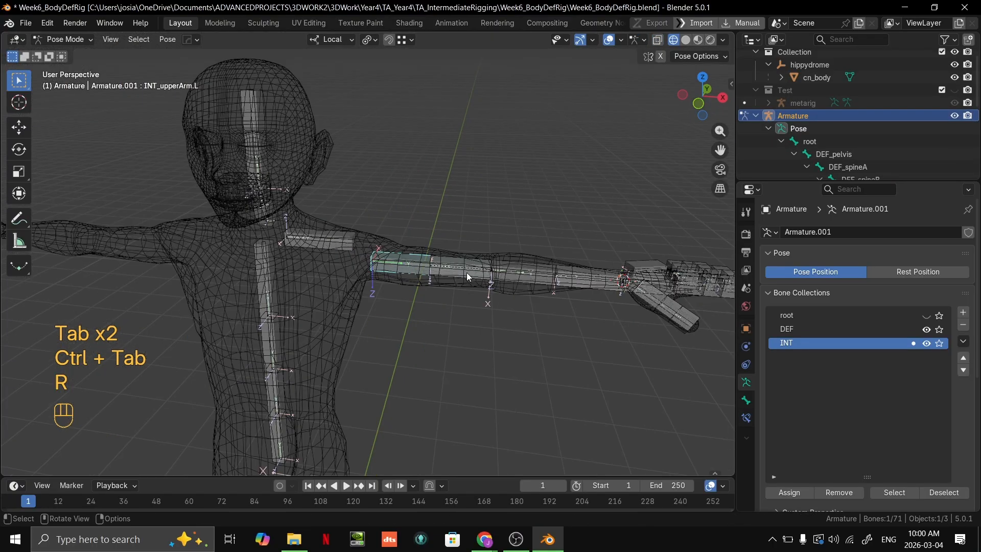
middle_drag(467, 272, 451, 274)
shift+middle_drag(450, 274, 452, 280)
scroll(452, 280, up, 4)
click(456, 277)
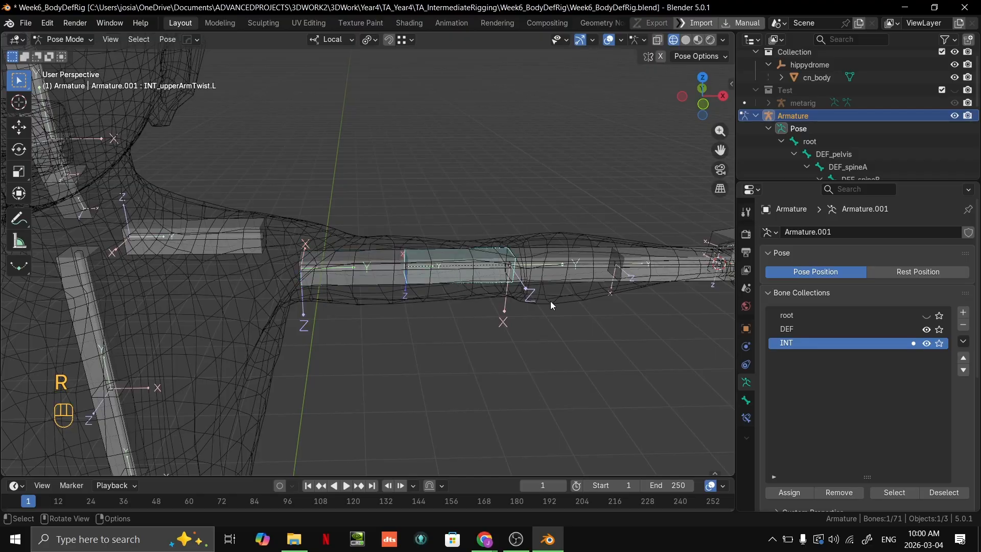
key(r)
right_click(515, 141)
shift+middle_drag(535, 227, 488, 168)
scroll(488, 168, up, 3)
click(305, 175)
key(r)
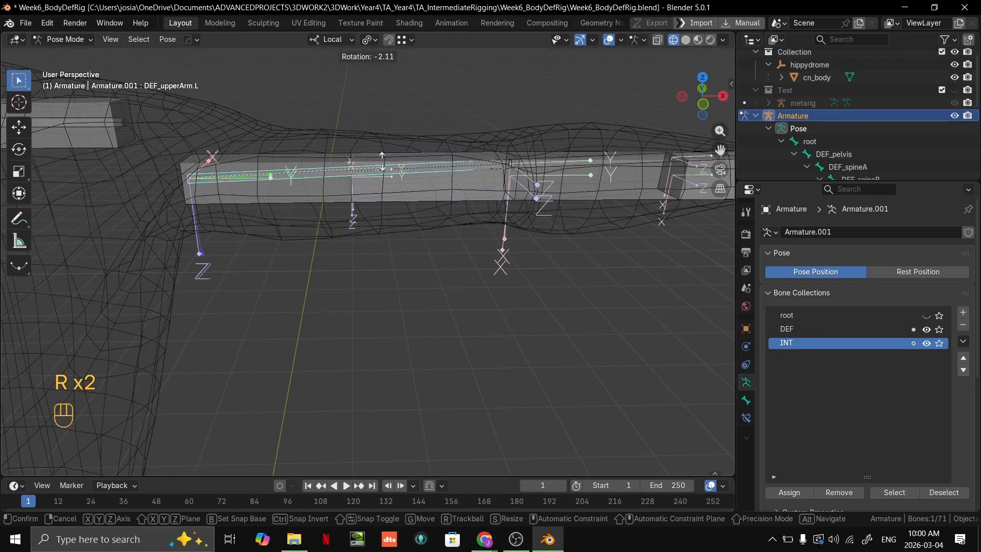
right_click(415, 281)
Select DEF_upperArm.L, add INT_upperArm.L as the active bone, and give it Copy Location and Copy Rotation constraints.
click(276, 260)
shift+middle_drag(293, 212, 366, 256)
scroll(510, 246, up, 2)
click(373, 252)
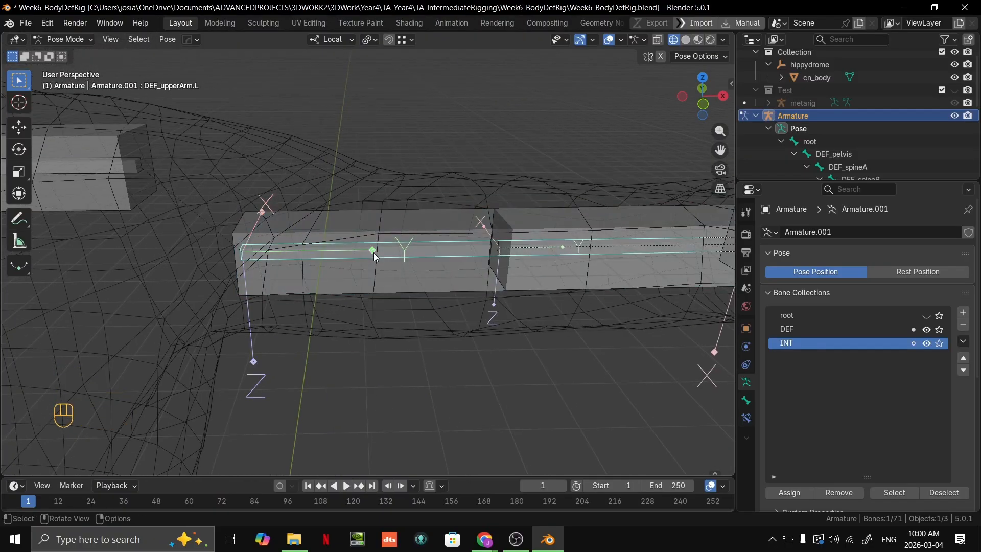
shift+click(399, 271)
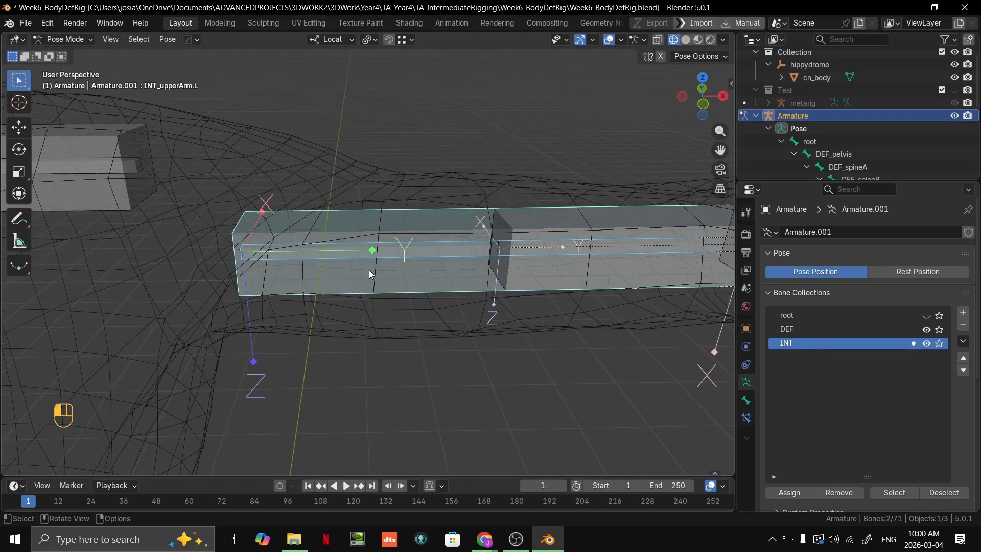
click(356, 258)
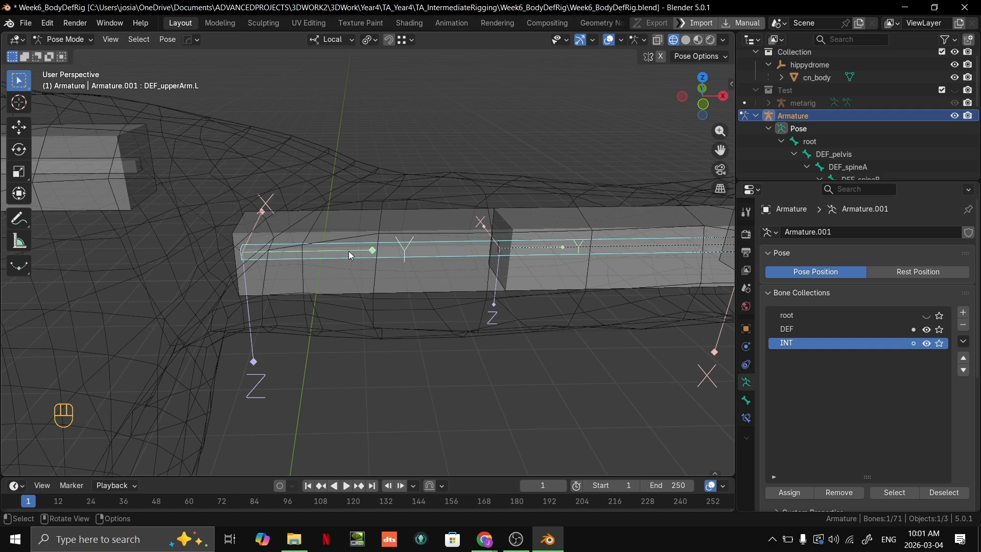
shift+click(347, 217)
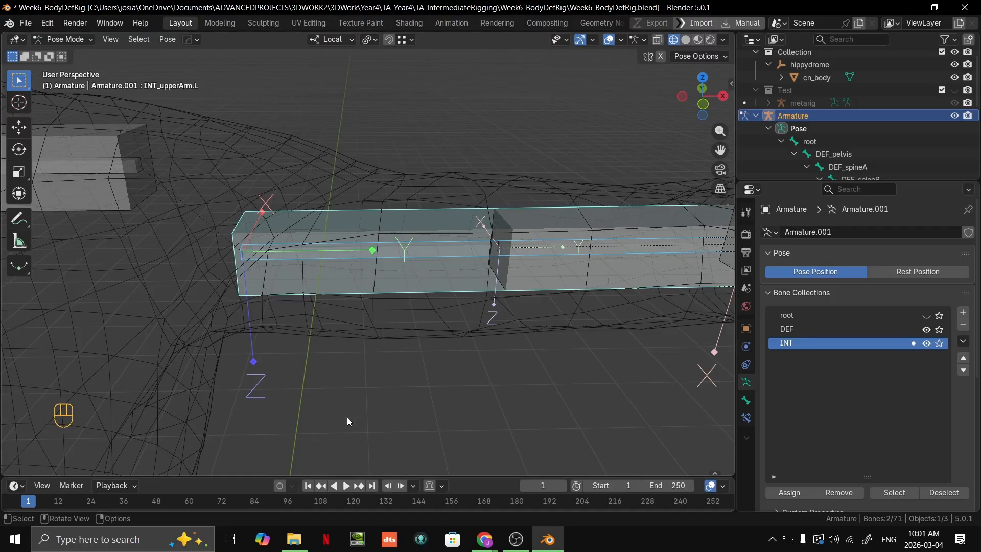
key(shift+ctrl+c)
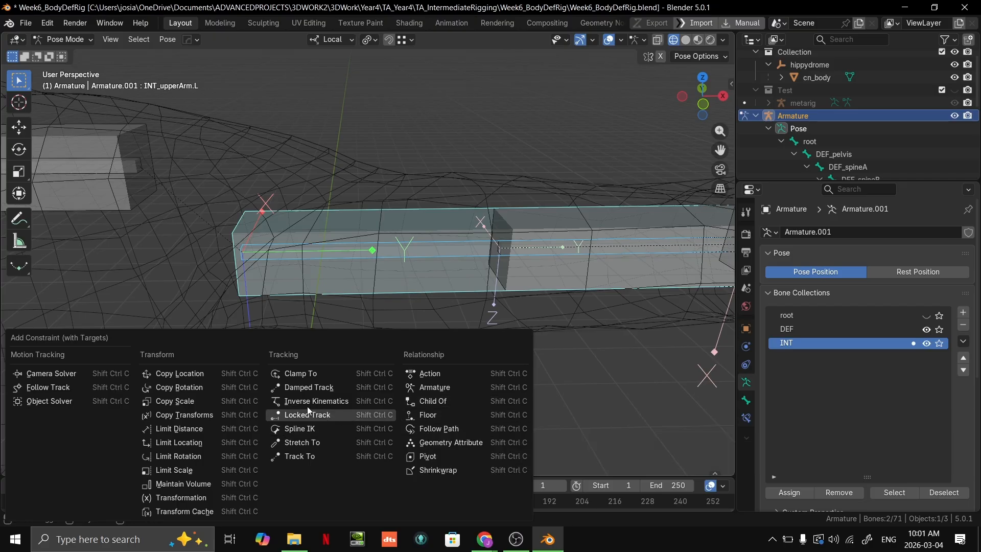
click(209, 375)
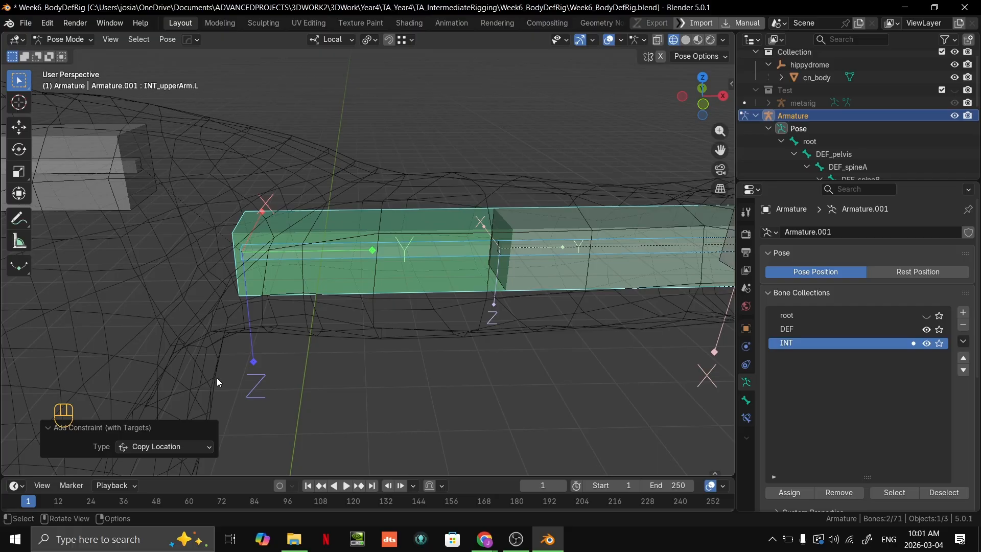
key(ctrl+shift+c)
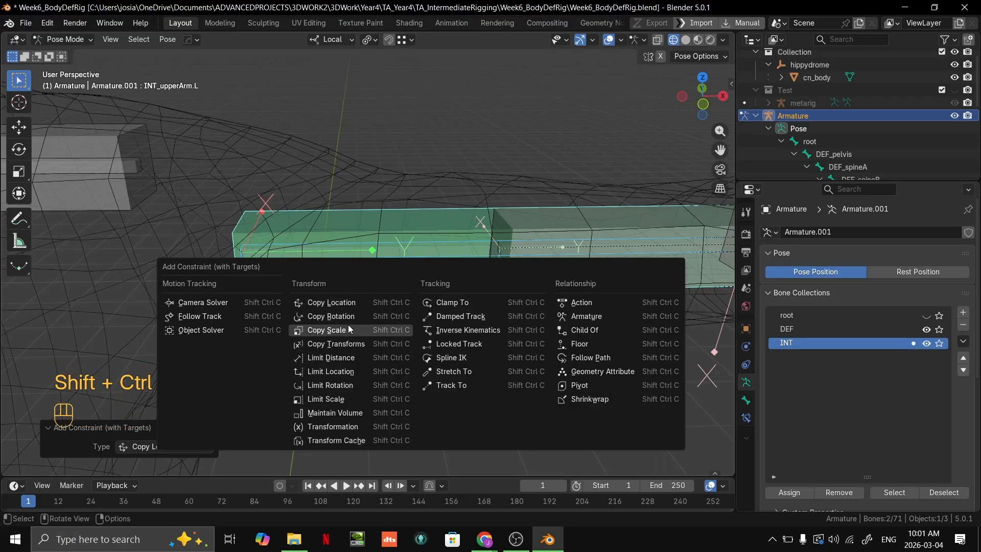
click(348, 314)
Test the constraints by rotating INT_upperArm.L and DEF_upperArm.L separately, cancelling each rotation.
click(354, 292)
key(r)
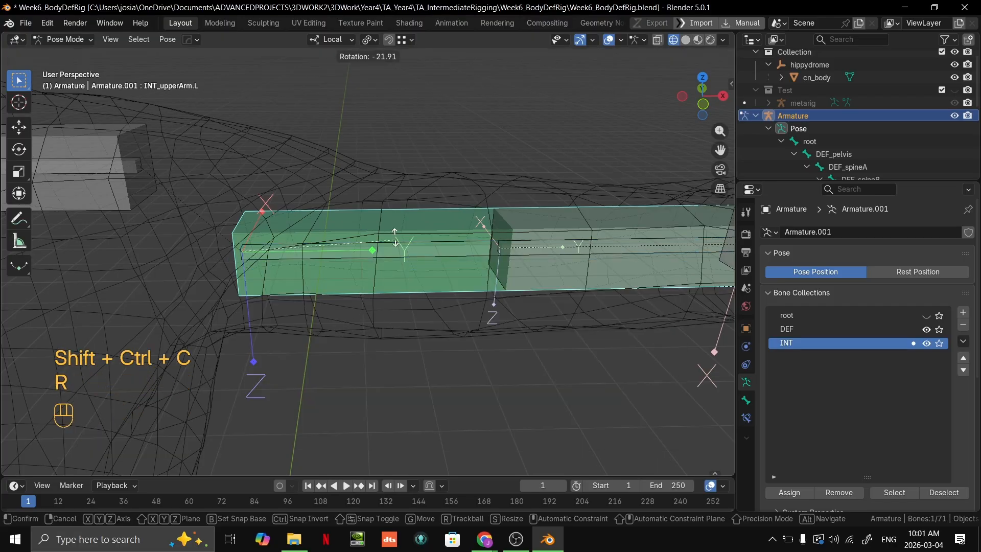
right_click(393, 234)
click(355, 253)
key(r)
right_click(385, 234)
Undo the Copy Location and Copy Rotation constraints on INT_upperArm.L.
key(ctrl+z)
key(ctrl+z)
key(ctrl+z)
key(ctrl+z)
key(ctrl+z)
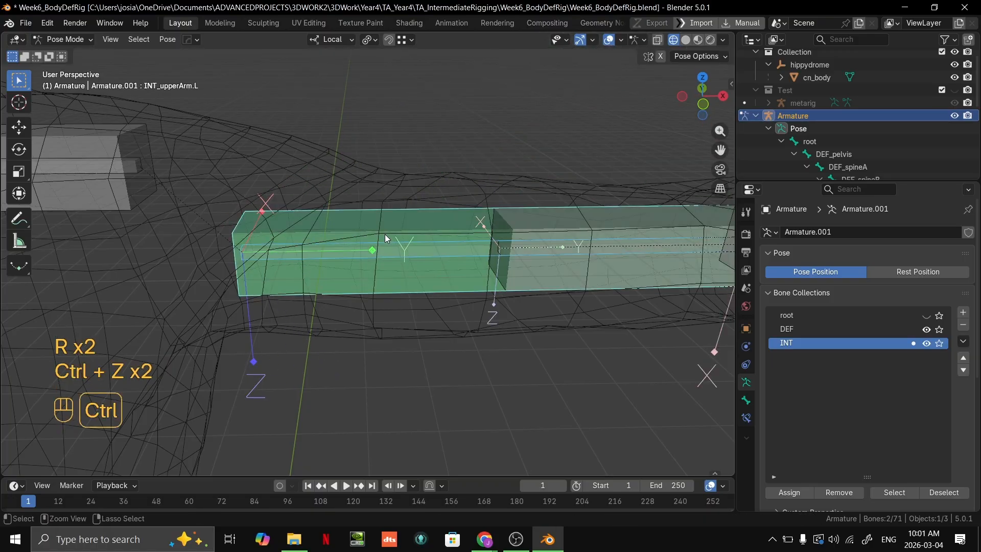
key(ctrl+z)
key(ctrl+z)
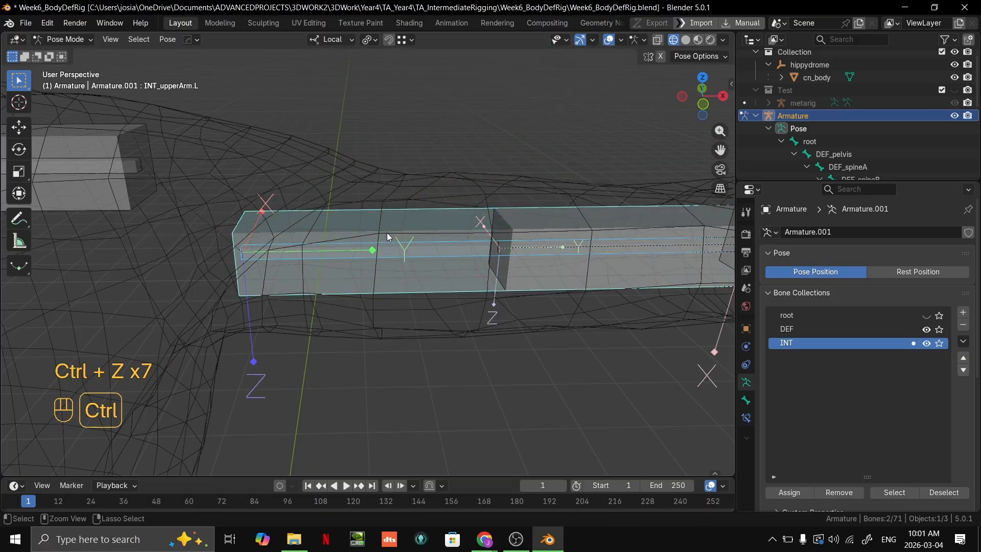
key(ctrl+z)
key(ctrl+shift+z)
Select INT_upperArm.L, add DEF_upperArm.L as the active bone, and give it Copy Location and Copy Rotation constraints.
click(355, 250)
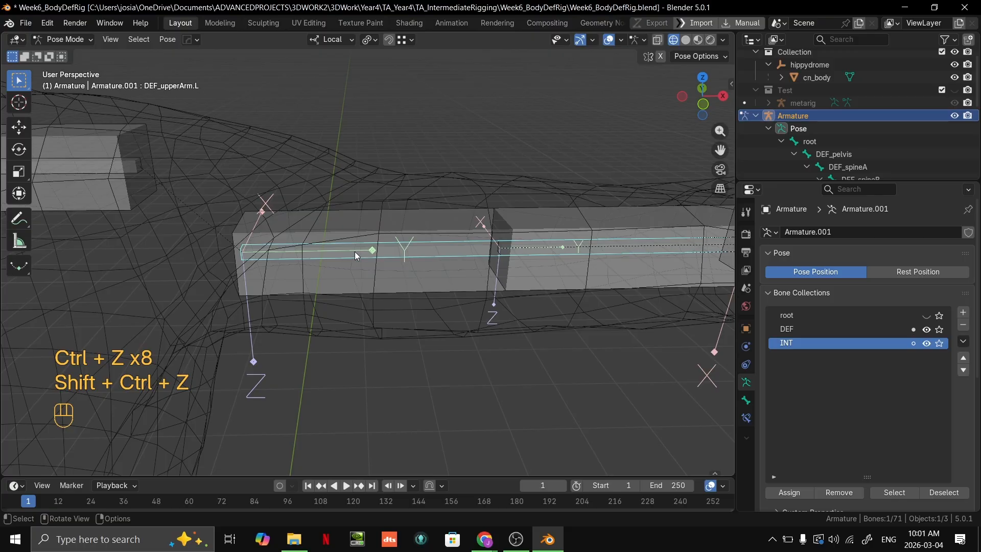
click(334, 271)
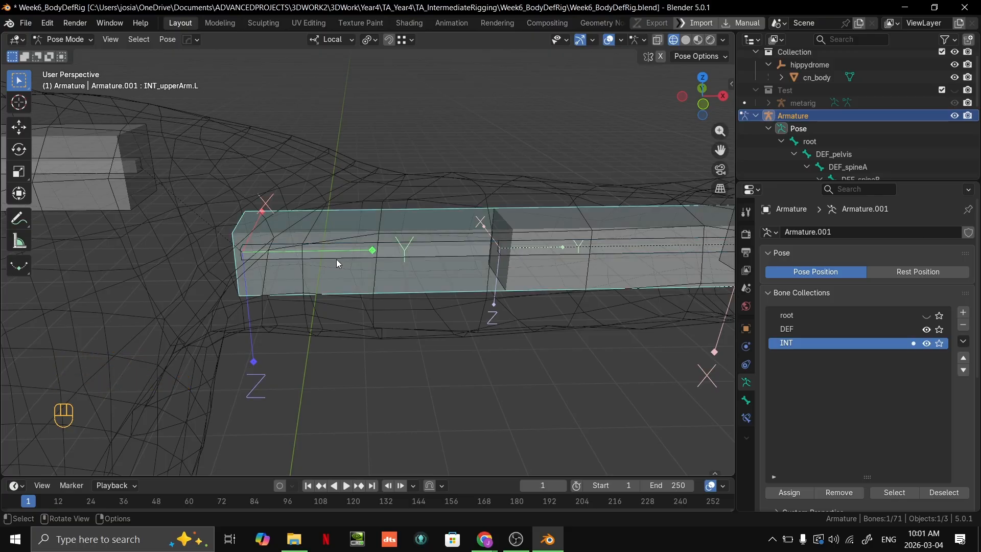
shift+click(338, 253)
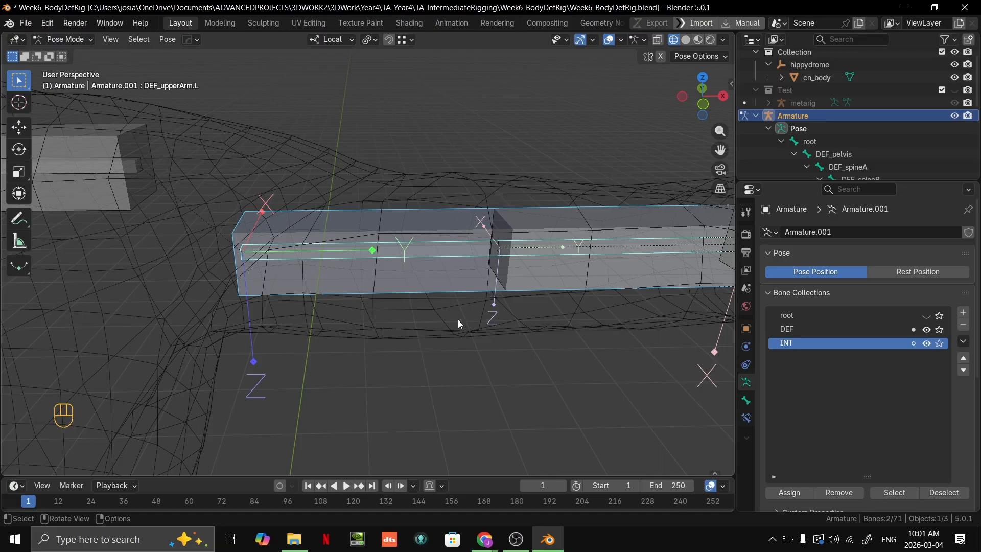
click(400, 292)
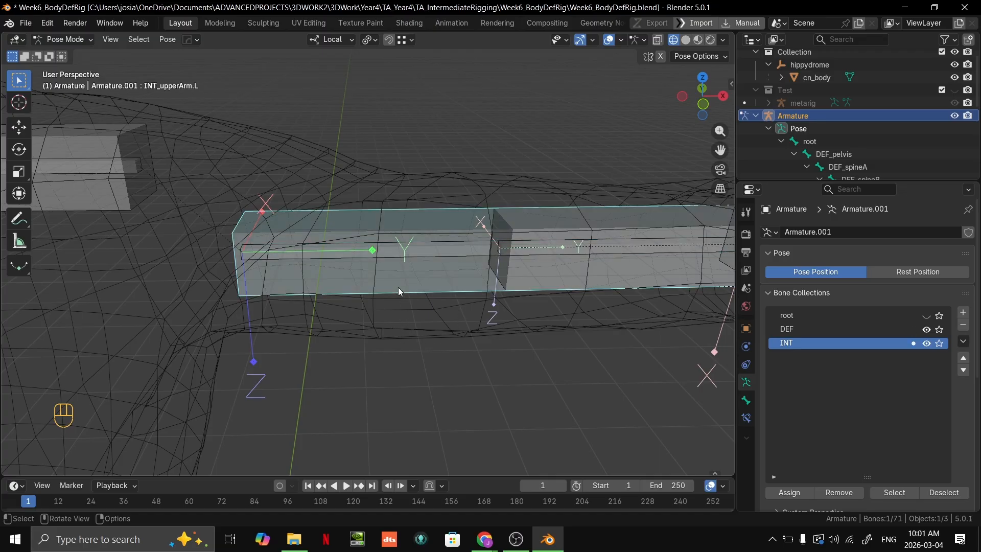
shift+click(389, 261)
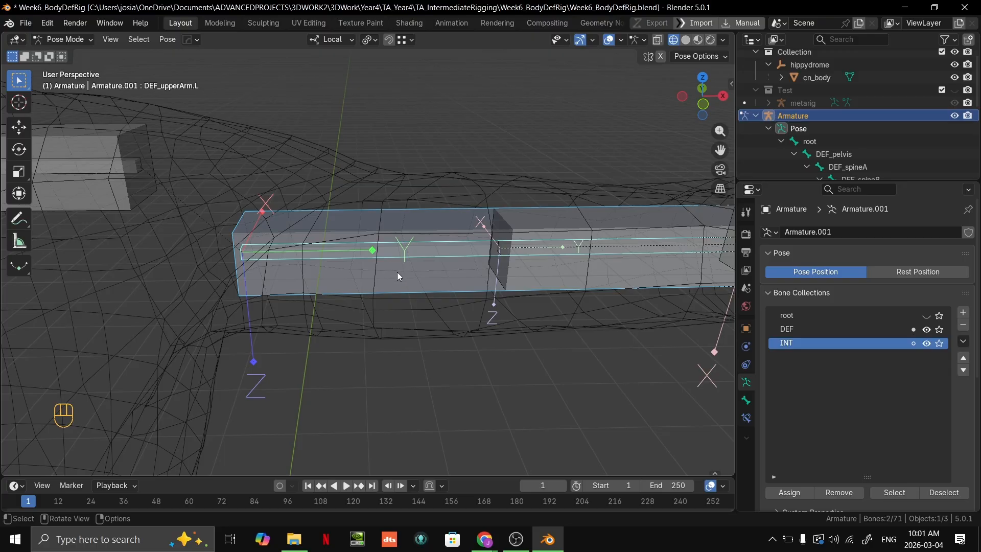
key(ctrl+shift+c)
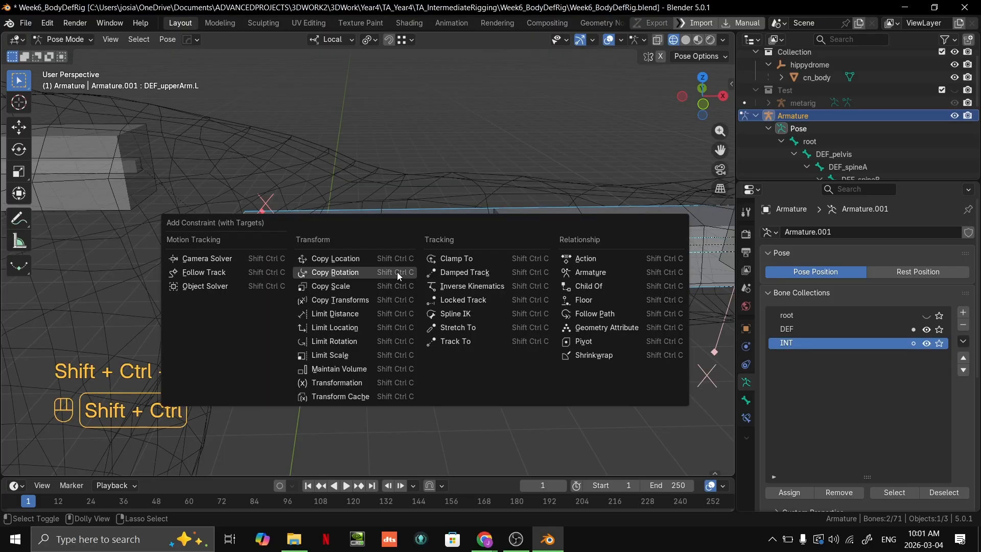
click(365, 259)
key(ctrl+shift+c)
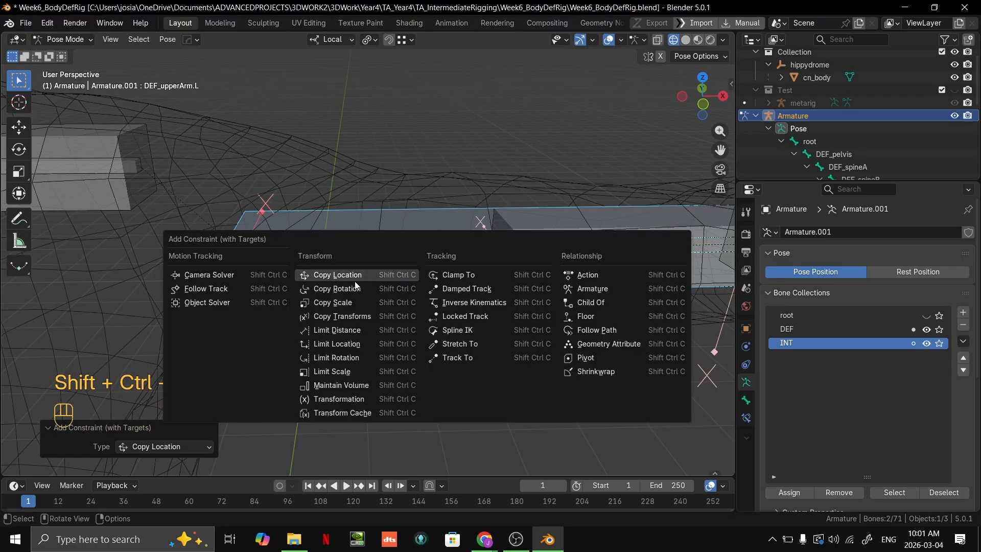
click(356, 288)
Test the upper arm constraints by rotating, scaling and moving INT_upperArm.L, cancelling each transform.
click(399, 269)
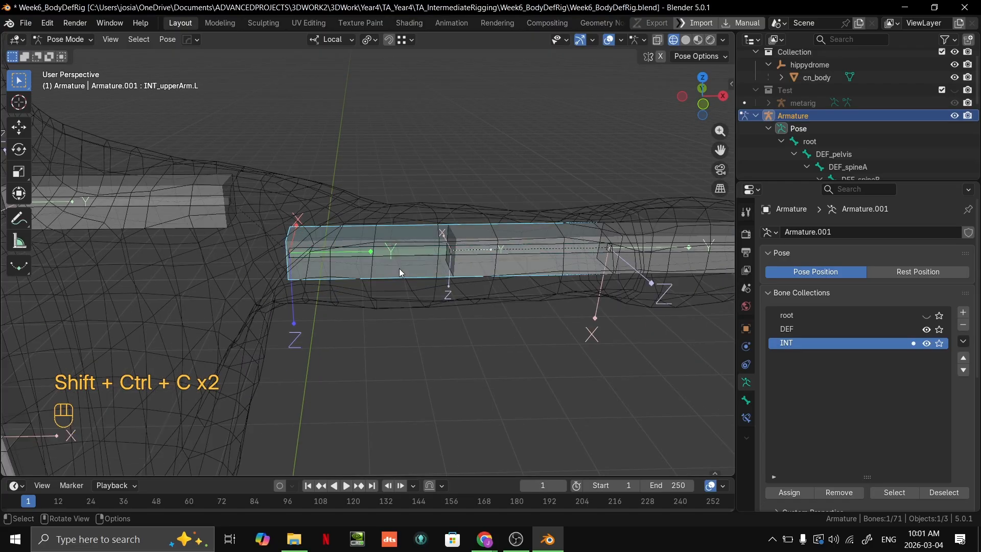
key(r)
key(r)
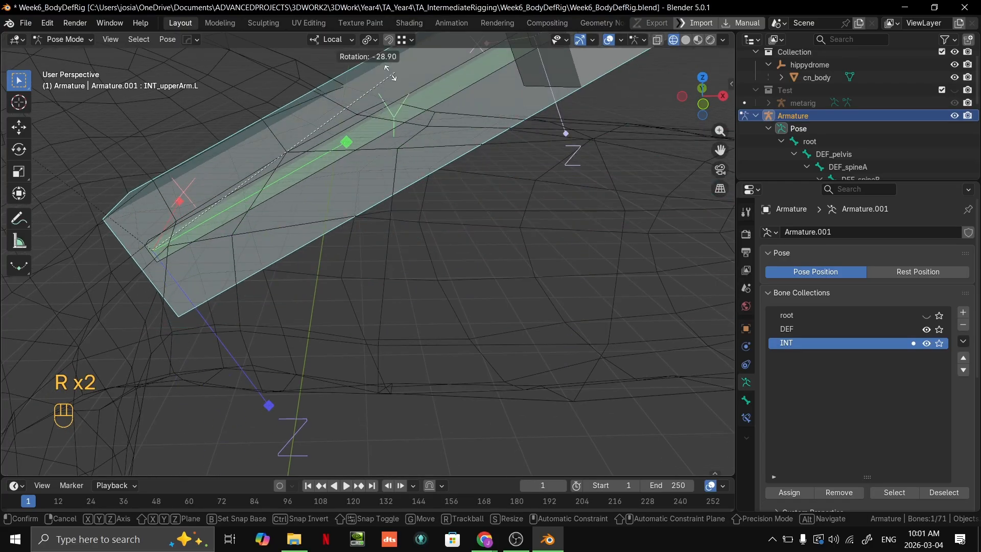
key(r)
key(s)
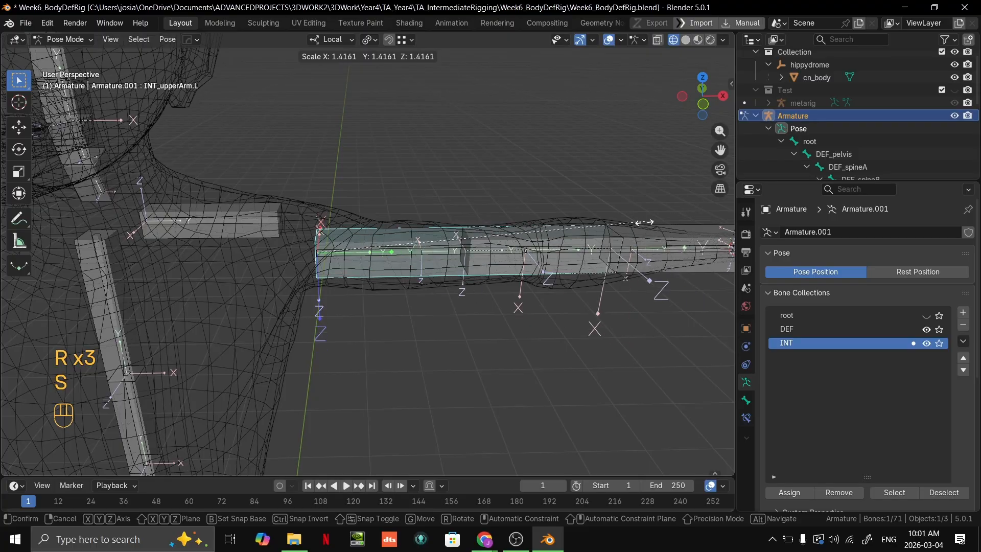
right_click(611, 238)
key(r)
right_click(479, 177)
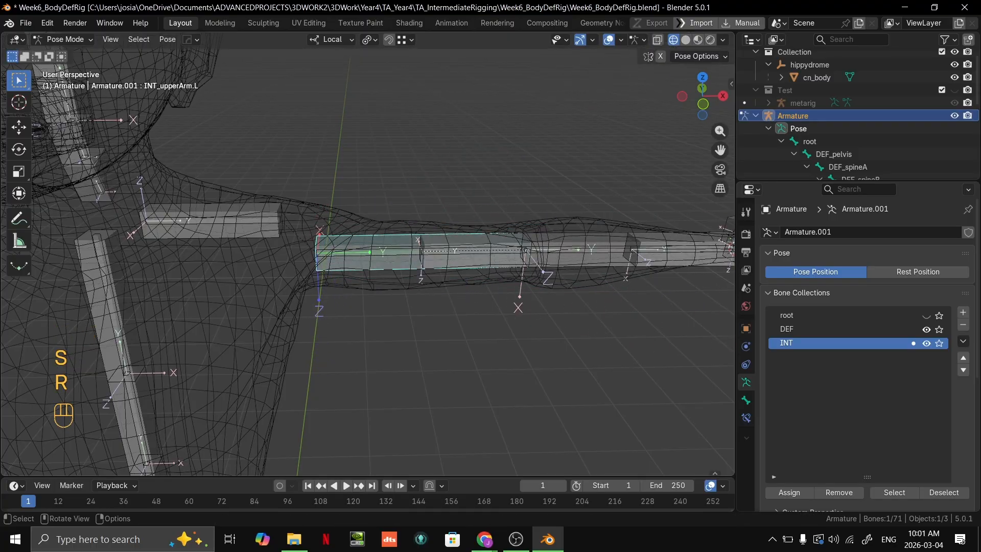
key(r)
right_click(501, 109)
key(g)
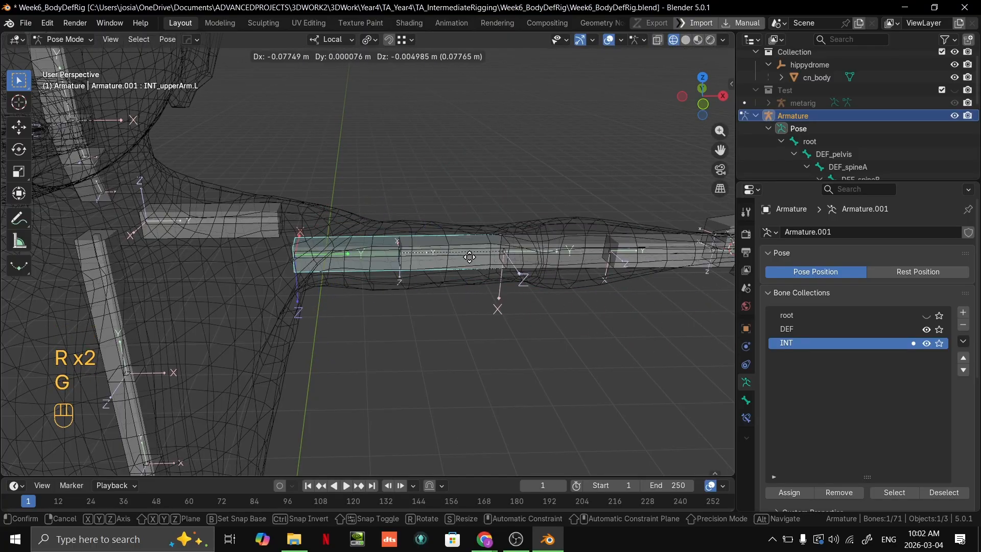
right_click(465, 261)
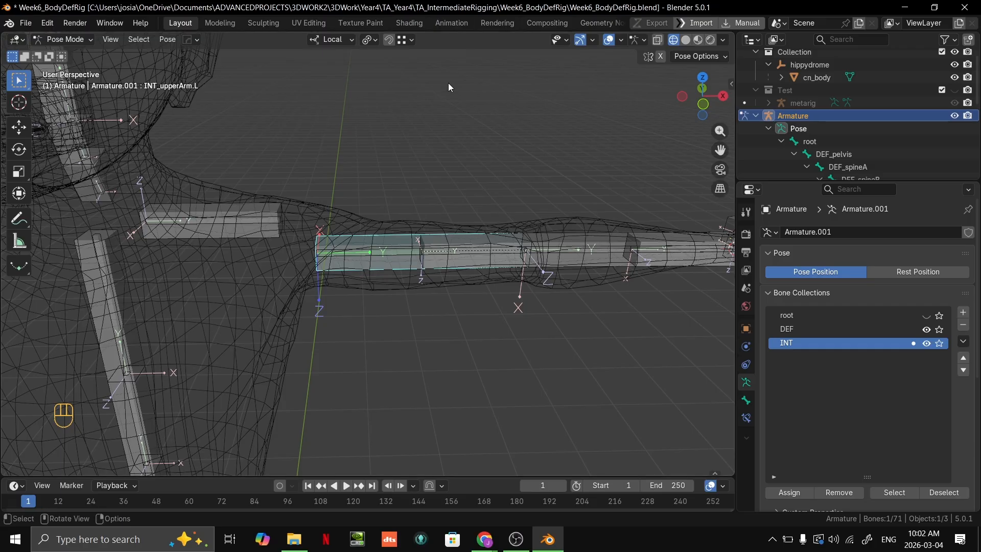
Select INT_lowerArm.L, add DEF_lowerArm.L as the active bone, and give it Copy Location and Copy Rotation constraints.
shift+middle_drag(509, 291, 429, 277)
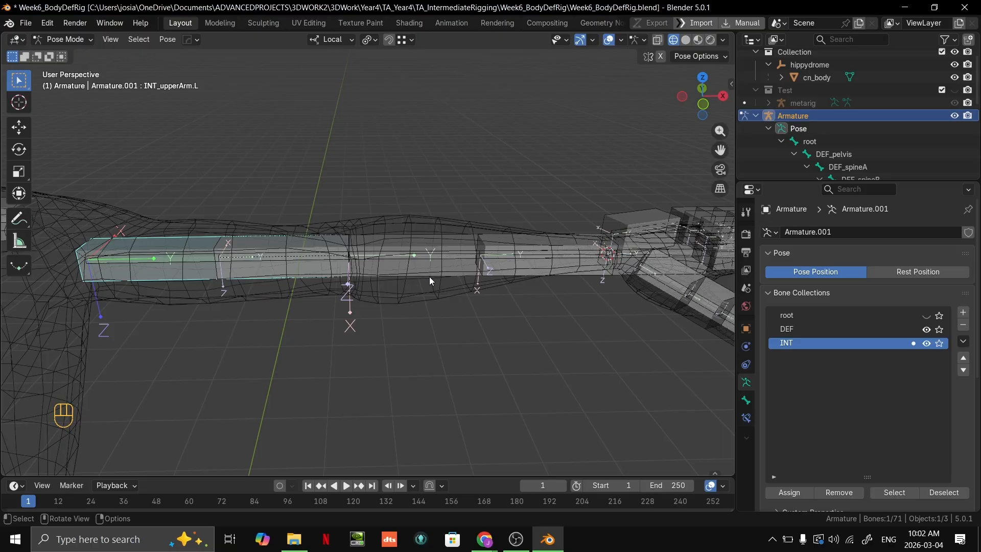
click(430, 277)
scroll(429, 277, up, 4)
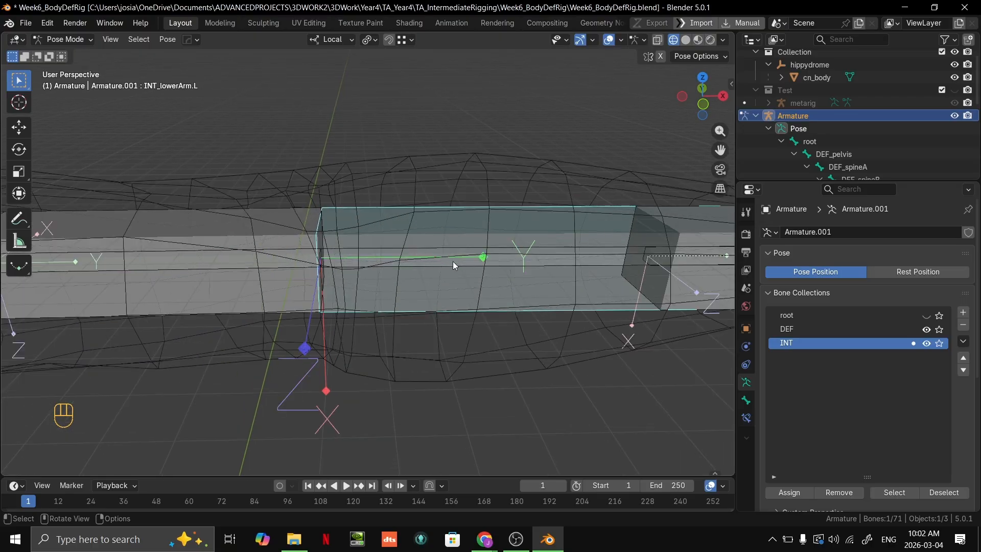
shift+middle_drag(454, 261, 433, 269)
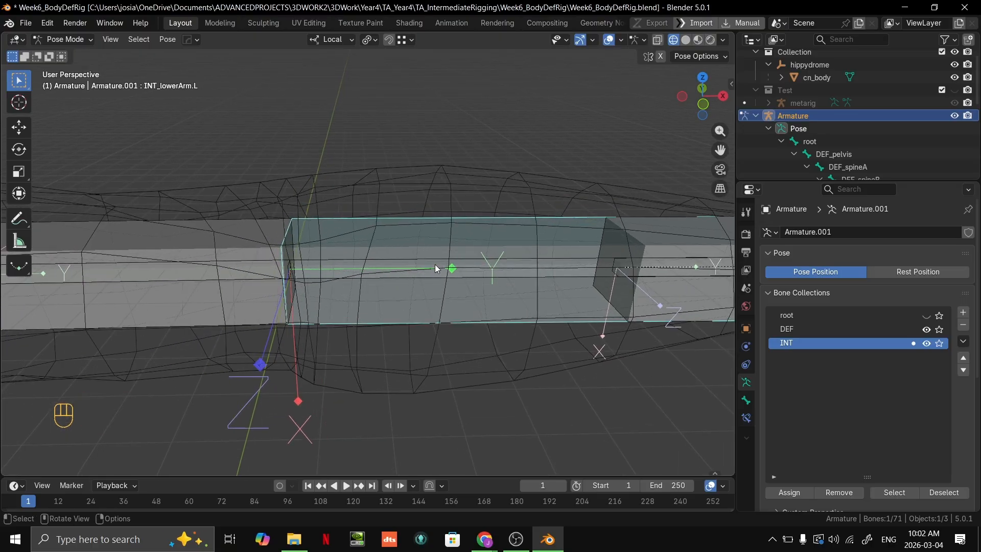
shift+click(417, 273)
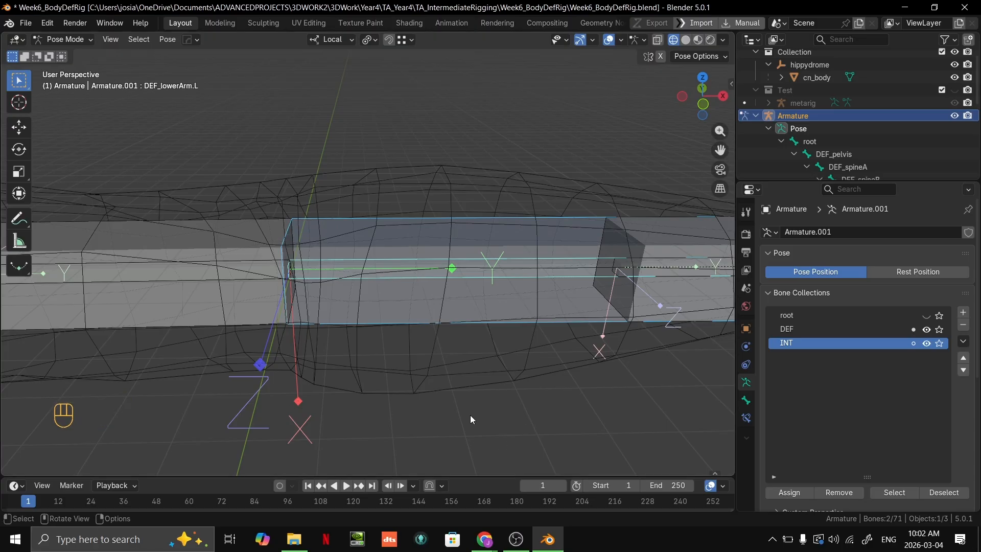
key(shift+ctrl+c)
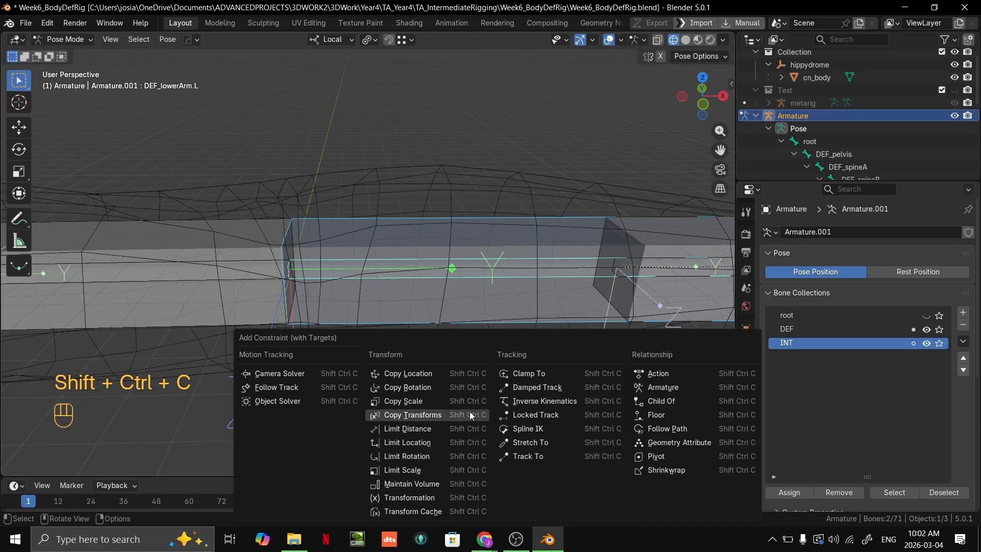
click(421, 381)
key(shift+ctrl+c)
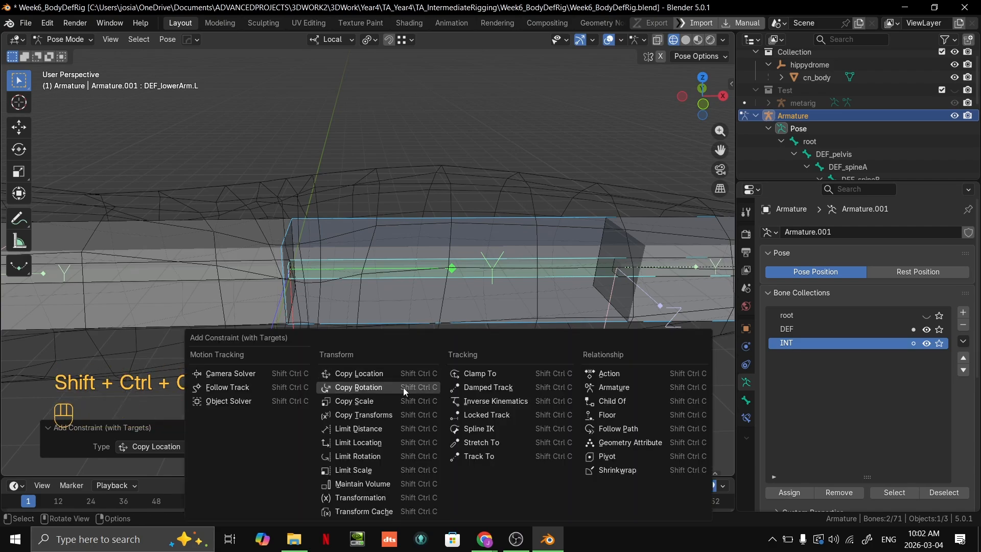
click(403, 388)
Test the lower arm constraints by rotating INT_lowerArm.L and cancelling the rotation.
click(416, 321)
key(r)
right_click(437, 223)
scroll(450, 250, down, 6)
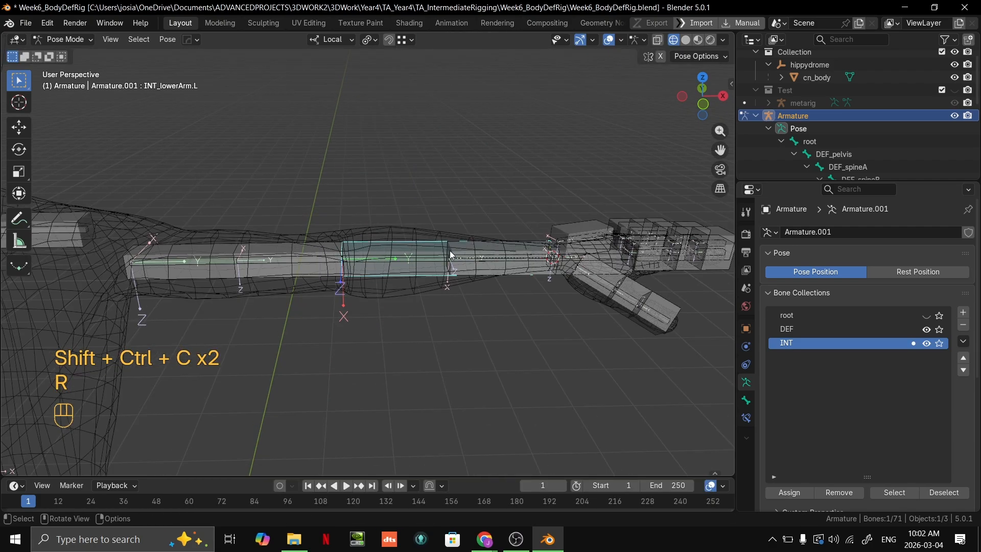
scroll(458, 271, down, 4)
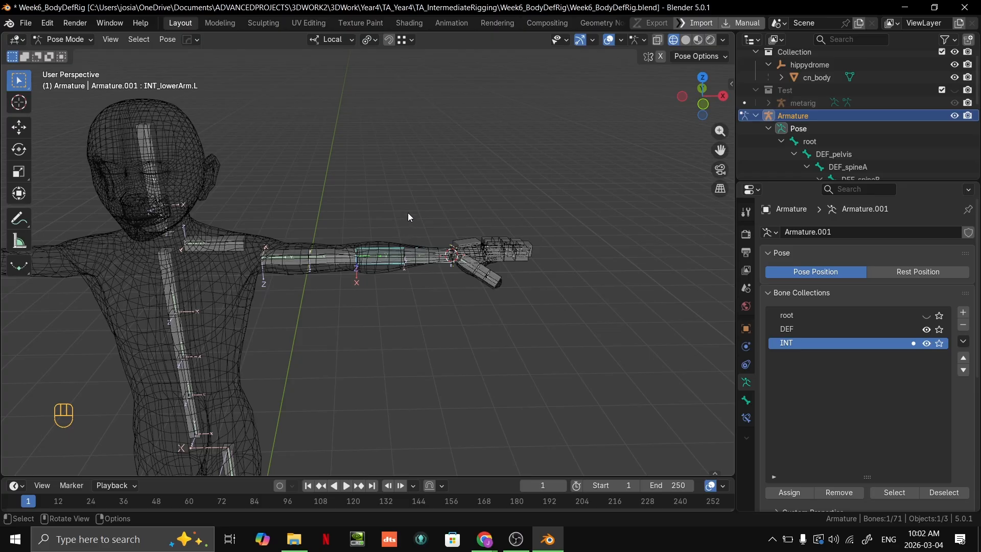
scroll(379, 265, up, 5)
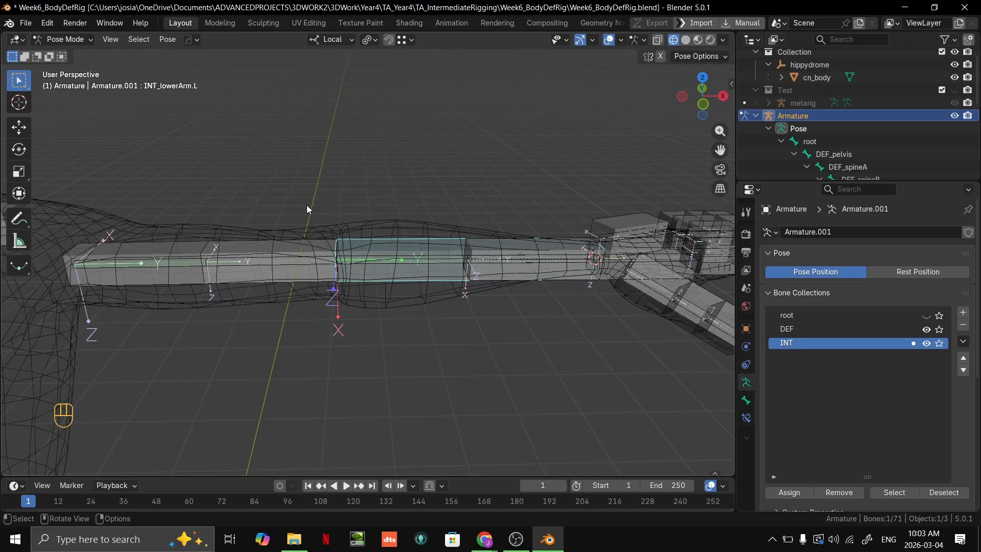
Select INT_lowerArmTwist.L, try repeating the last operation on it, and undo the repeat.
click(502, 280)
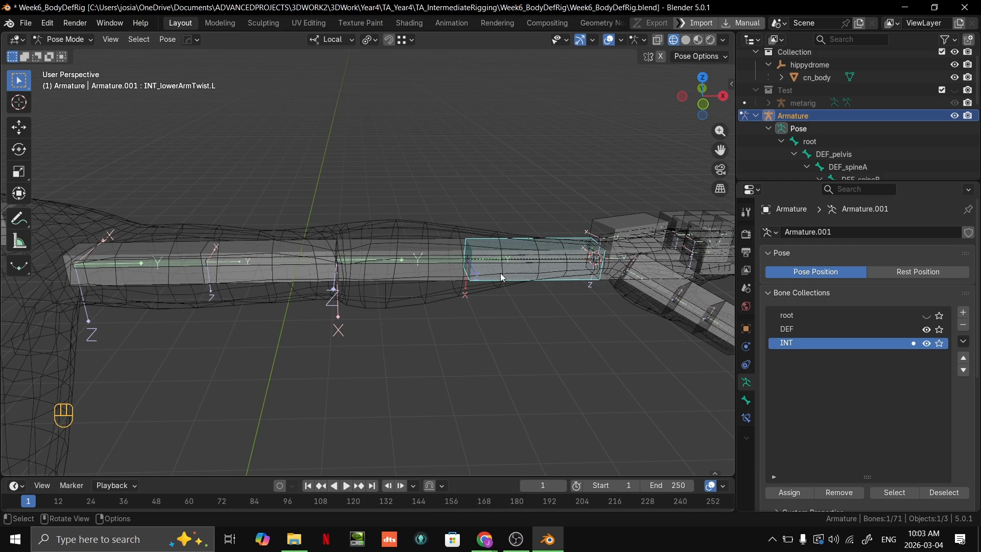
key(shift+r)
key(ctrl+z)
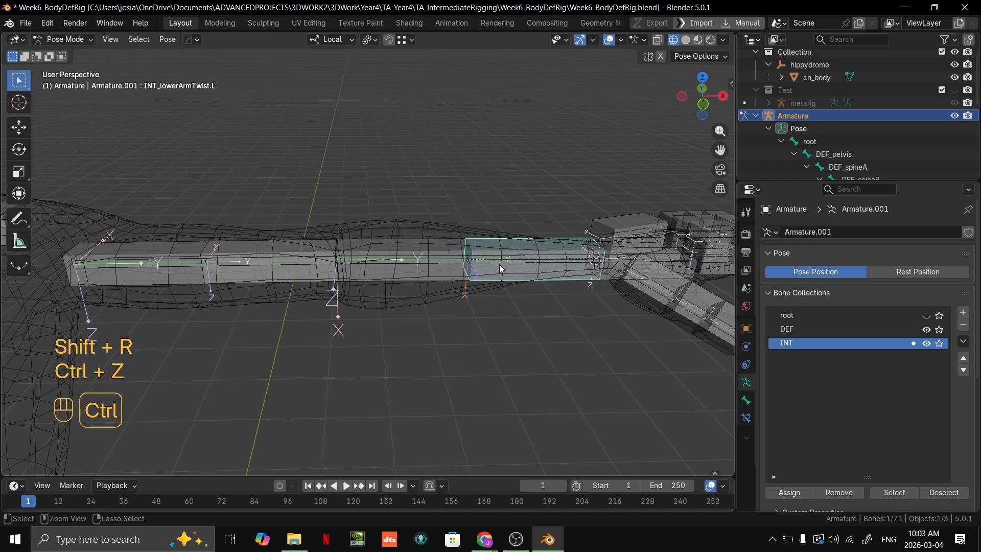
key(ctrl+z)
key(ctrl+shift+z)
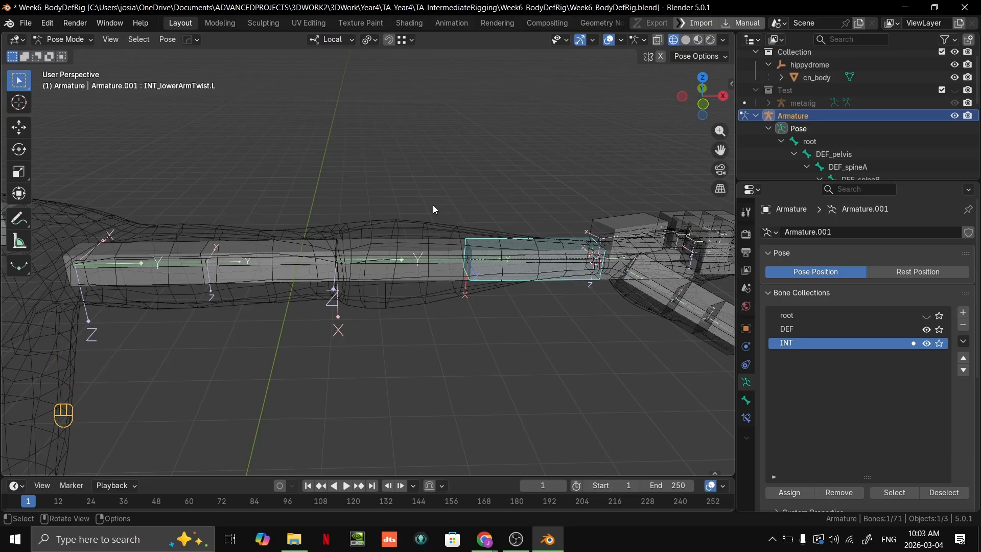
Undo the Copy Location and Copy Rotation constraints on DEF_lowerArm.L and DEF_upperArm.L, ending with no bones selected.
key(ctrl+z)
key(ctrl+z)
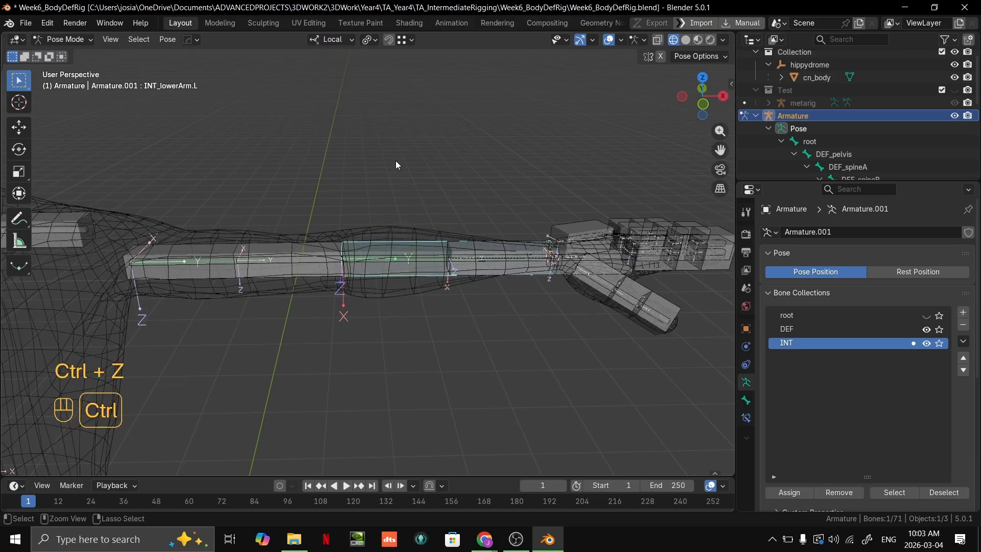
key(ctrl+z)
key(ctrl+z)
key(ctrl+z)
key(ctrl+z)
key(ctrl+z)
key(ctrl+z)
key(ctrl+z)
key(ctrl+z)
key(ctrl+z)
key(ctrl+z)
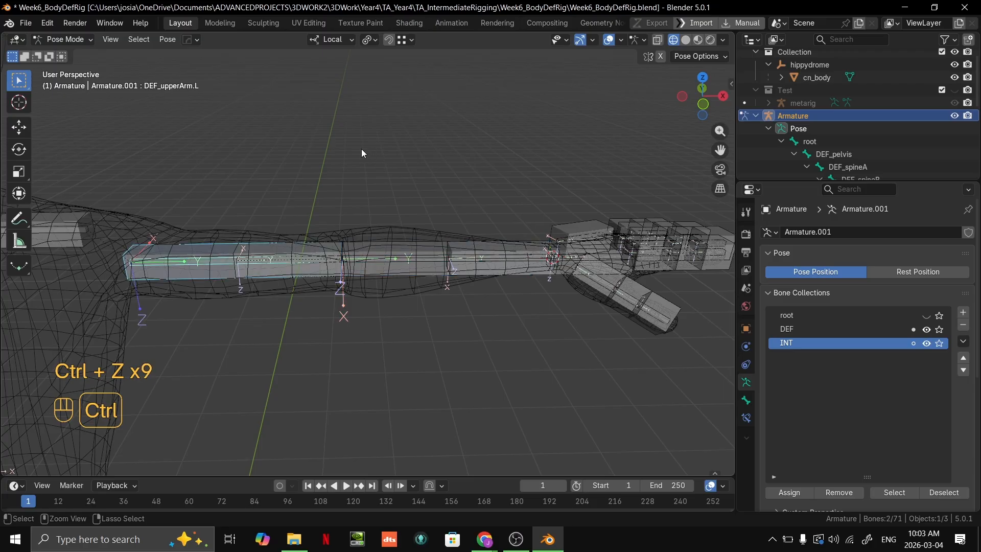
key(ctrl+z)
key(ctrl+z)
key(ctrl+z)
key(ctrl+z)
key(ctrl+z)
key(ctrl+z)
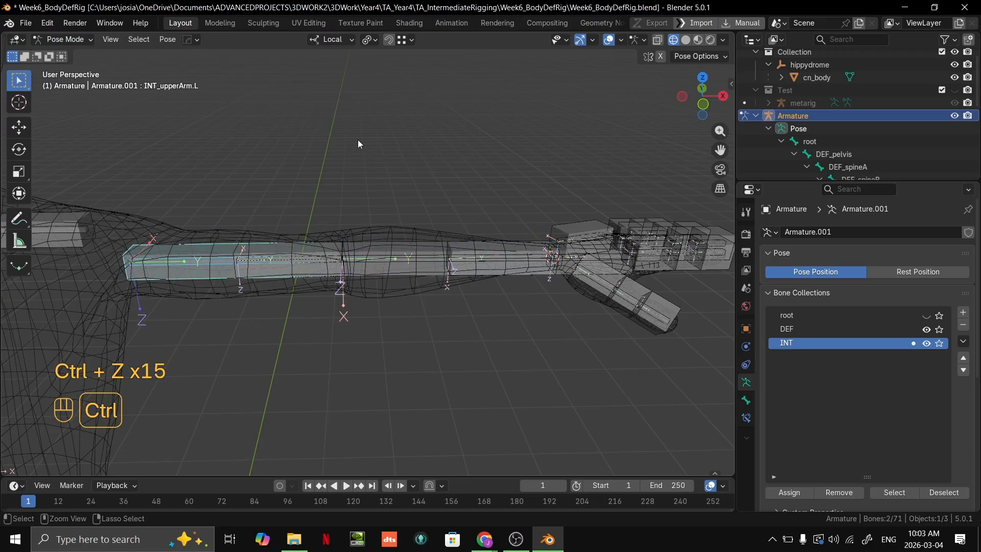
key(ctrl+z)
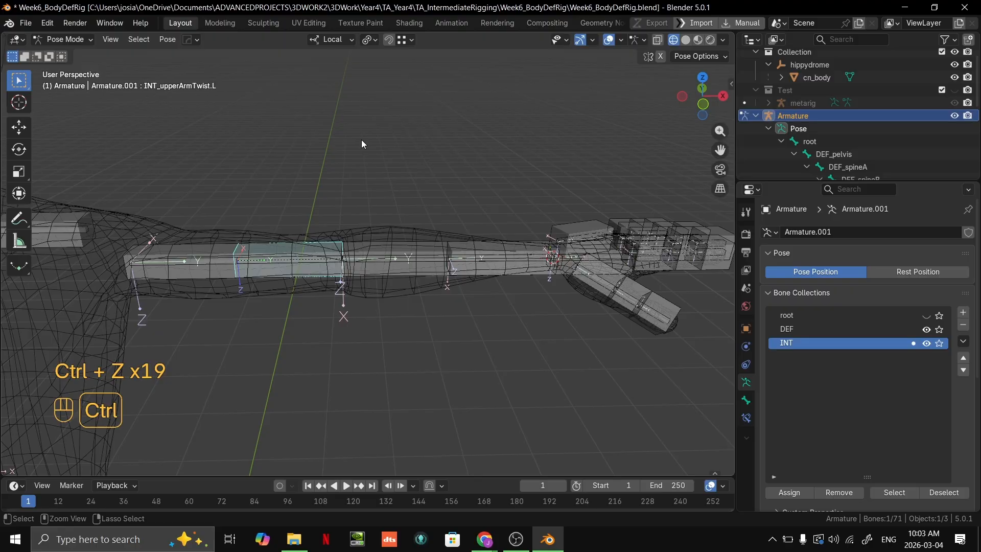
key(ctrl+shift+z)
key(ctrl+shift+z)
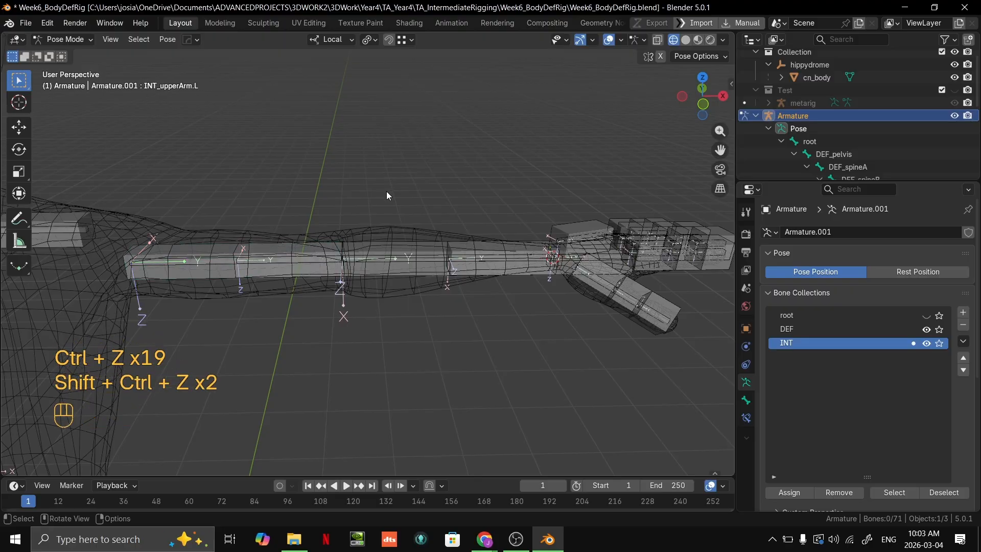
middle_drag(528, 268, 521, 311)
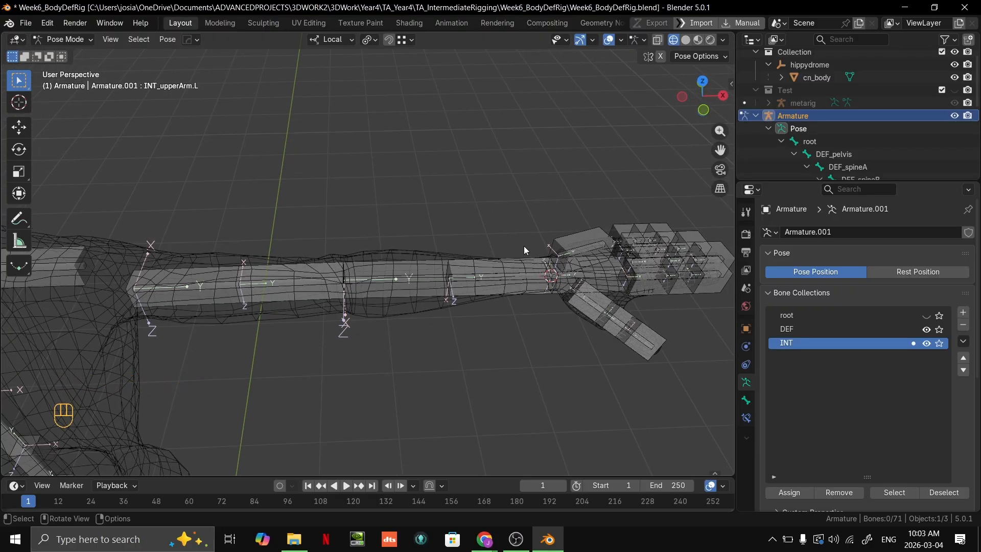
key(alt+Tab)
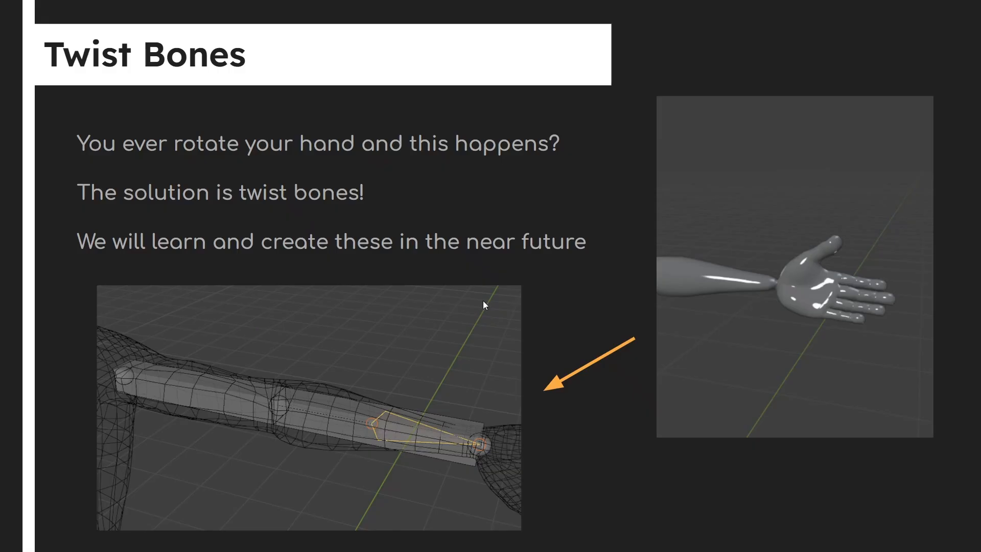
key(Right)
key(Right)
key(Right)
key(Right)
key(Right)
key(Right)
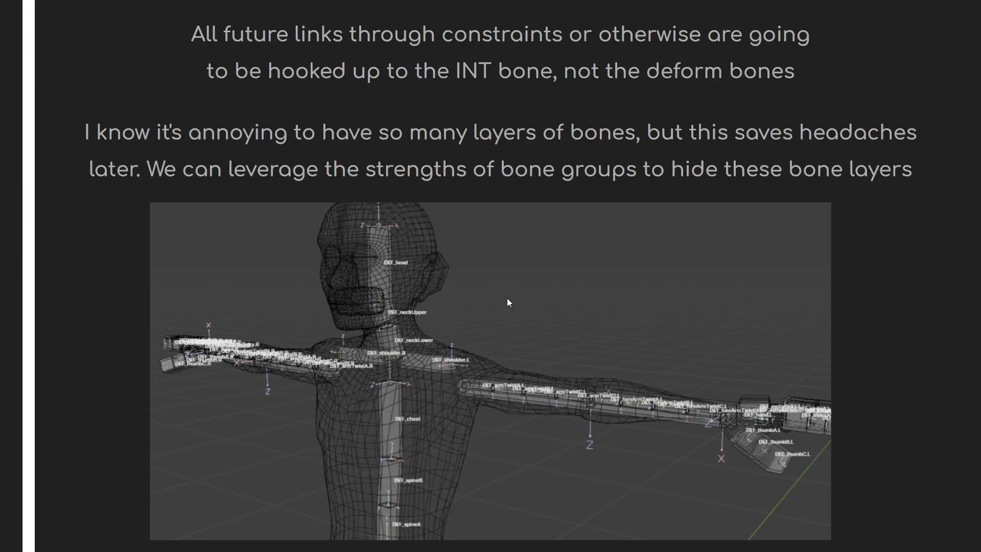
key(Right)
key(Right)
key(Right)
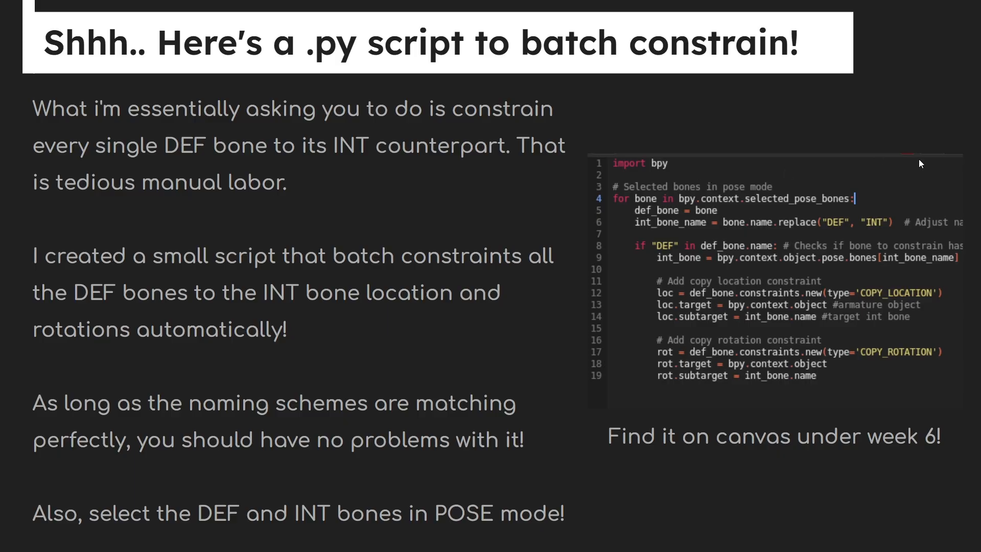
key(alt+Tab)
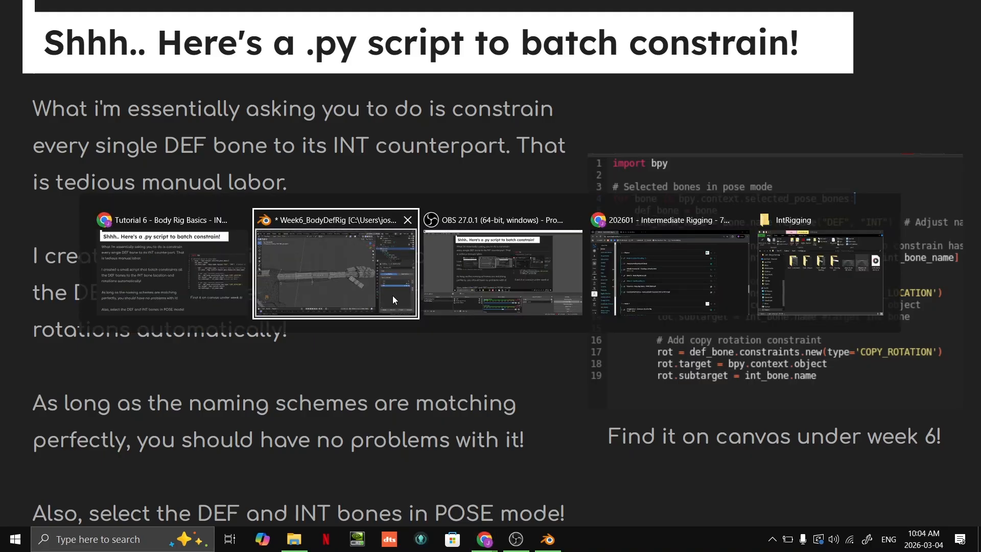
Switch to the Canvas course page in the browser, open ConstrainDefToInt.py under Week 6 and look through its code.
click(594, 262)
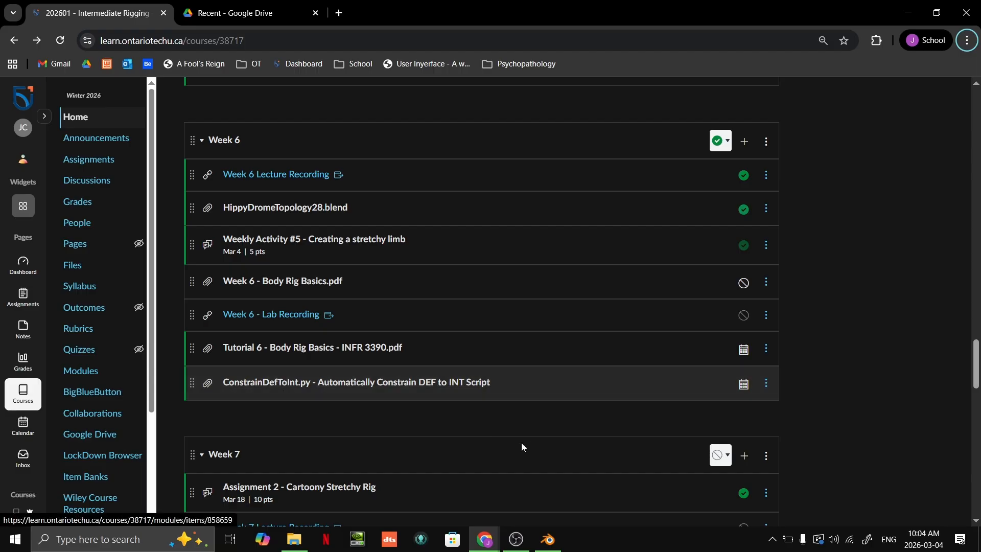
click(378, 390)
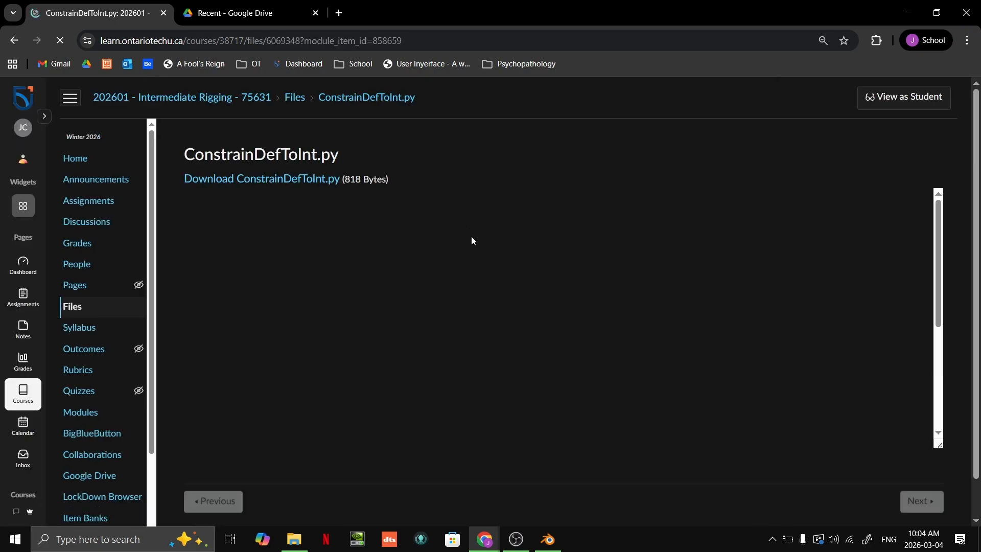
scroll(544, 317, down, 3)
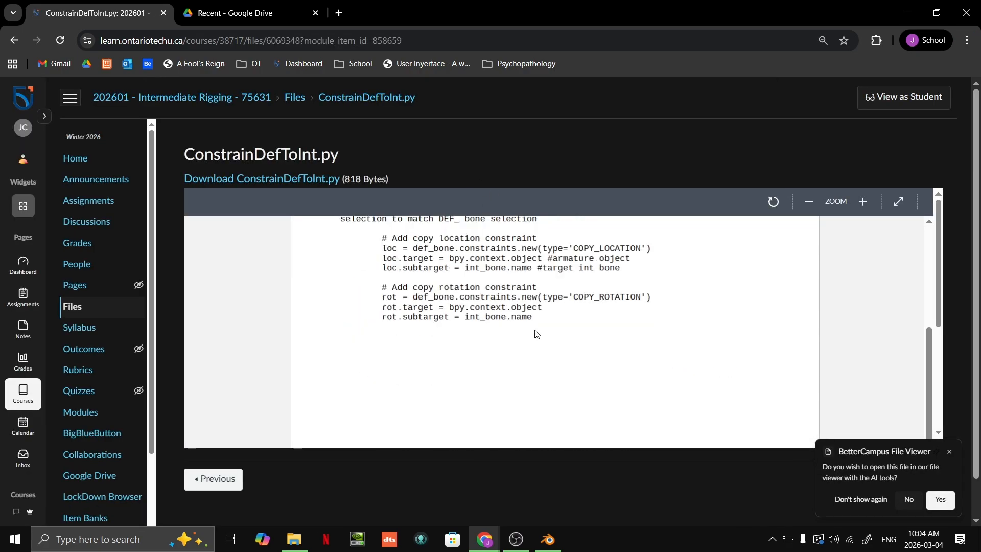
scroll(534, 333, up, 1)
scroll(400, 297, up, 2)
scroll(409, 301, down, 1)
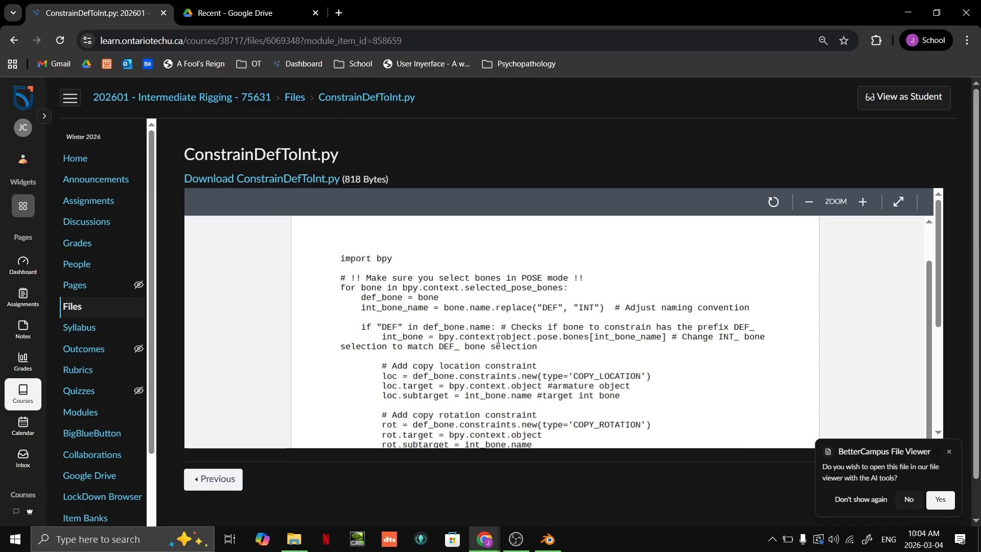
Download the ConstrainDefToInt.py script from its course file page.
click(258, 180)
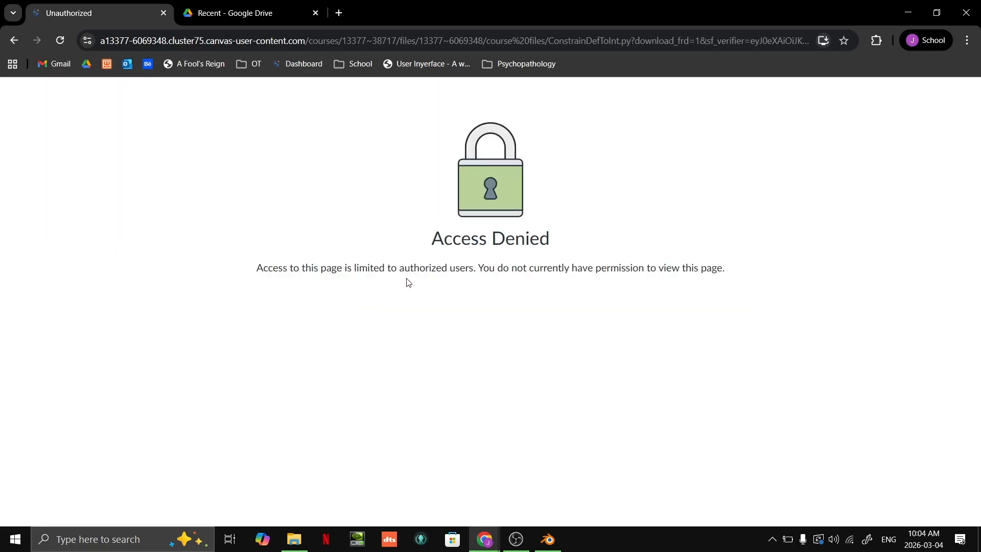
click(12, 43)
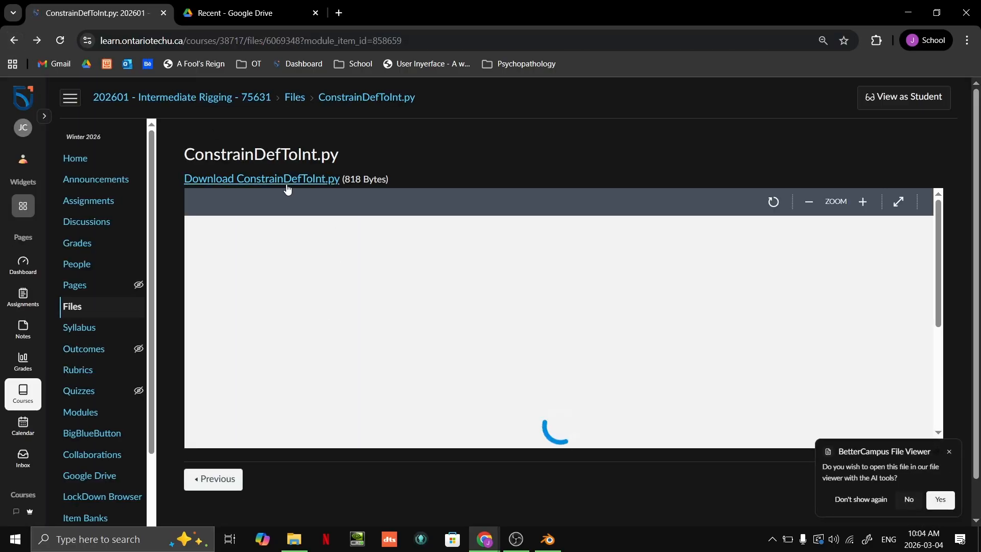
click(287, 180)
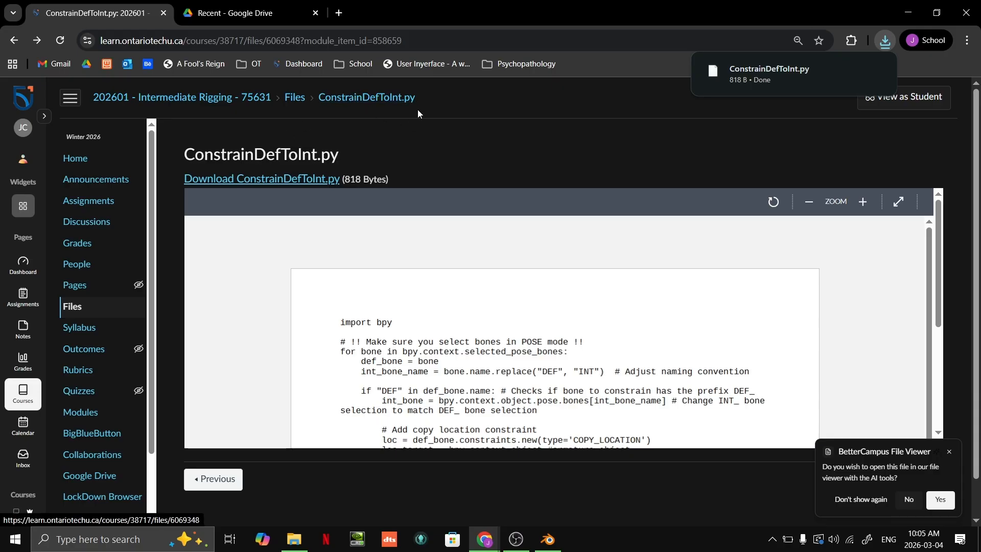
mouse_move(797, 78)
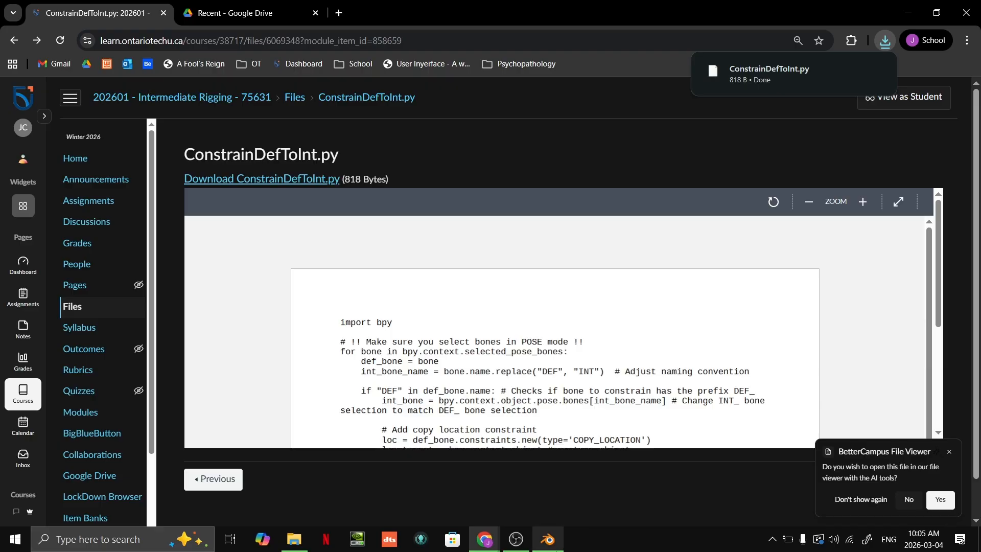
Switch to Blender's Scripting workspace and delete the three existing scripts from the text editor.
click(548, 539)
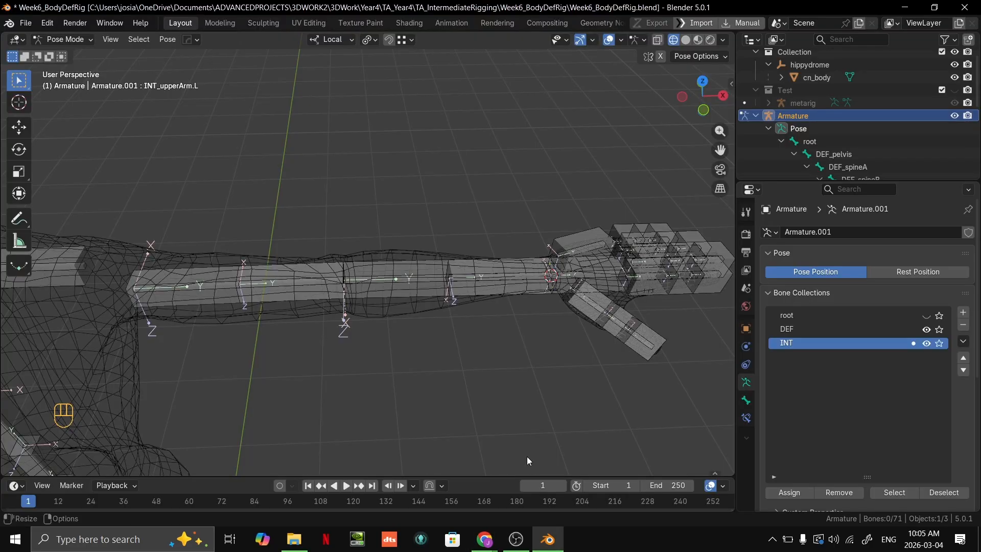
scroll(514, 336, down, 3)
middle_drag(422, 191, 562, 172)
scroll(604, 23, down, 3)
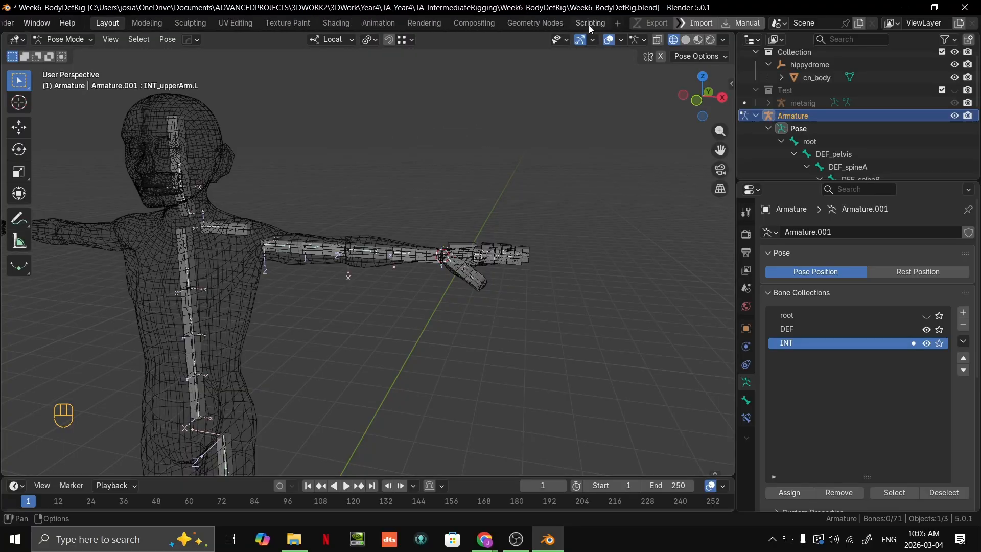
click(593, 24)
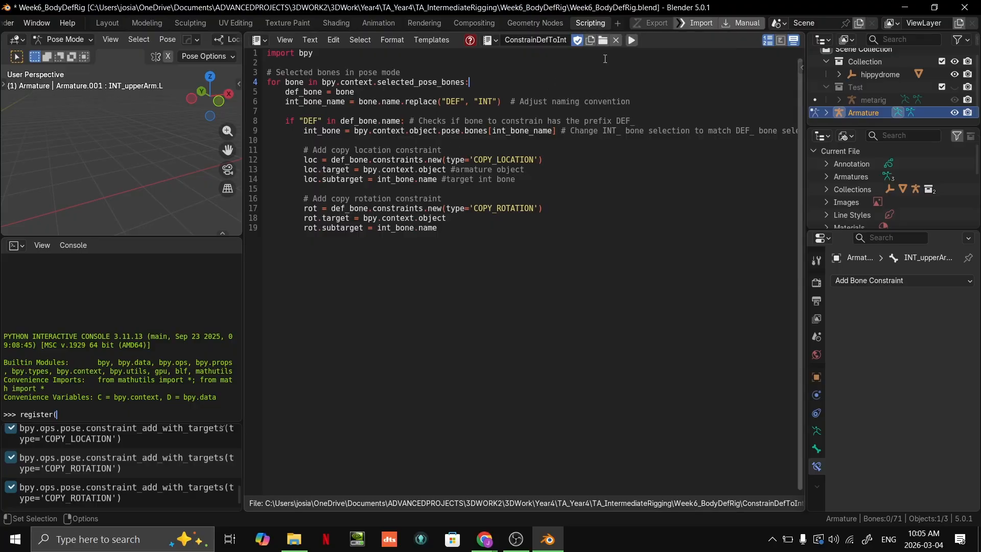
click(616, 41)
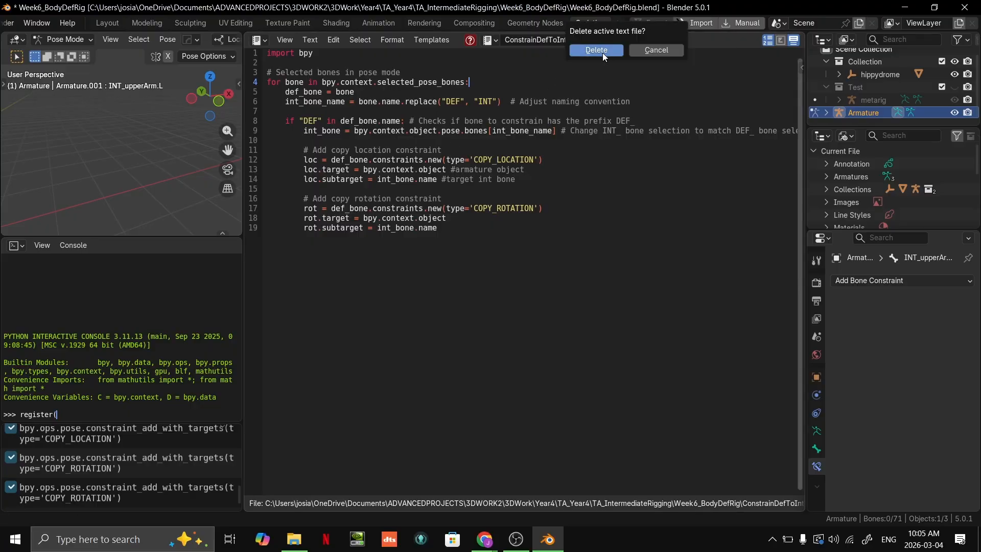
click(597, 50)
click(640, 40)
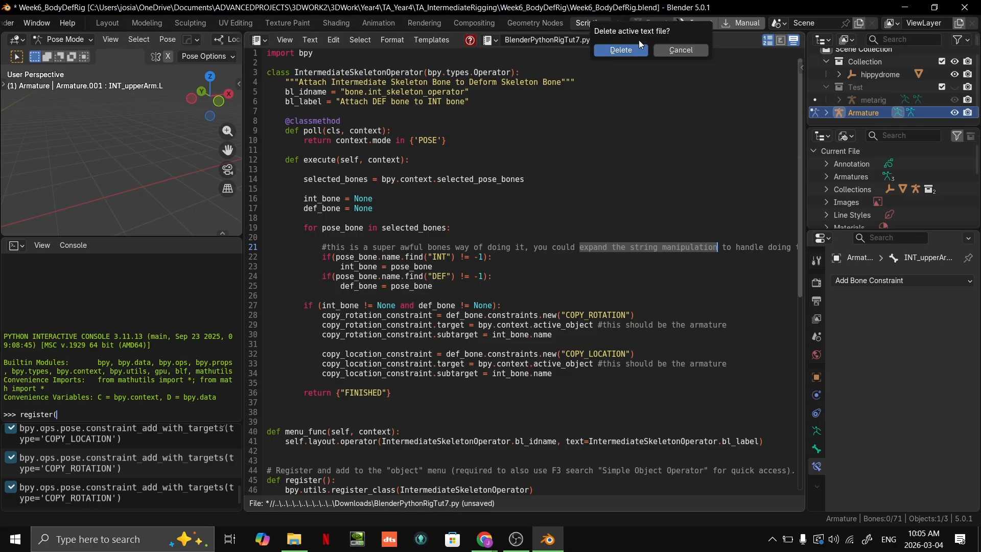
click(621, 50)
click(581, 41)
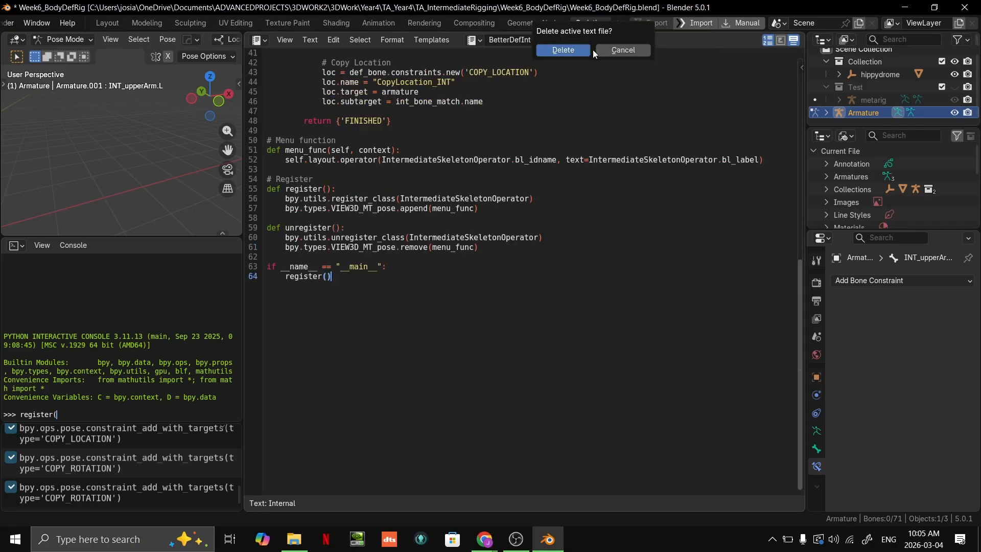
click(597, 52)
Open ConstrainDefToInt.py from the Downloads folder in the text editor.
click(482, 43)
click(482, 43)
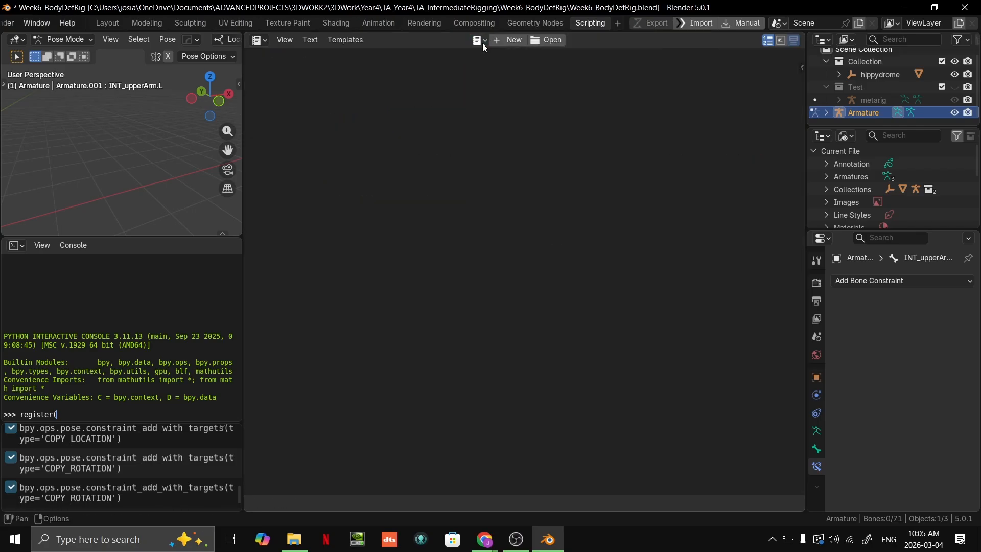
click(545, 43)
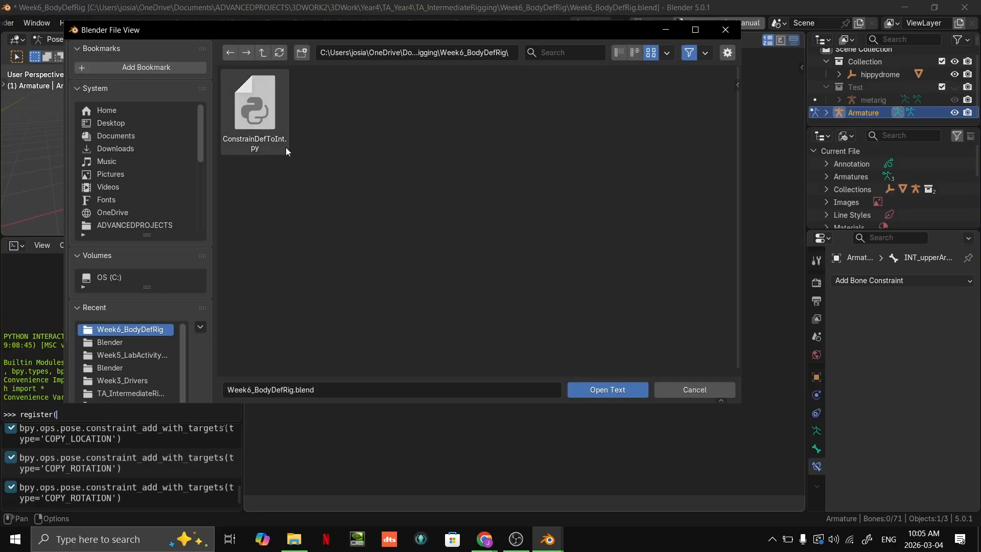
click(121, 148)
scroll(388, 238, down, 4)
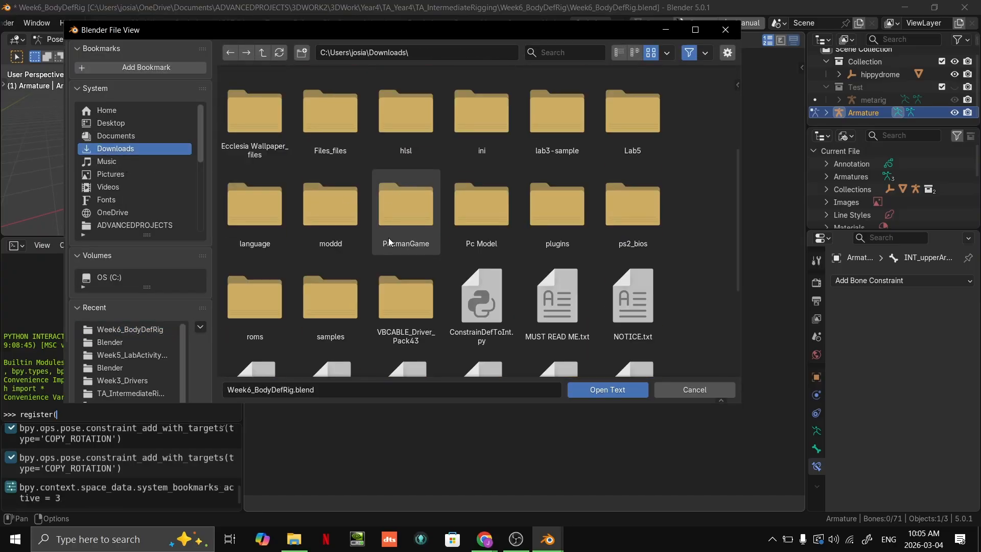
click(489, 309)
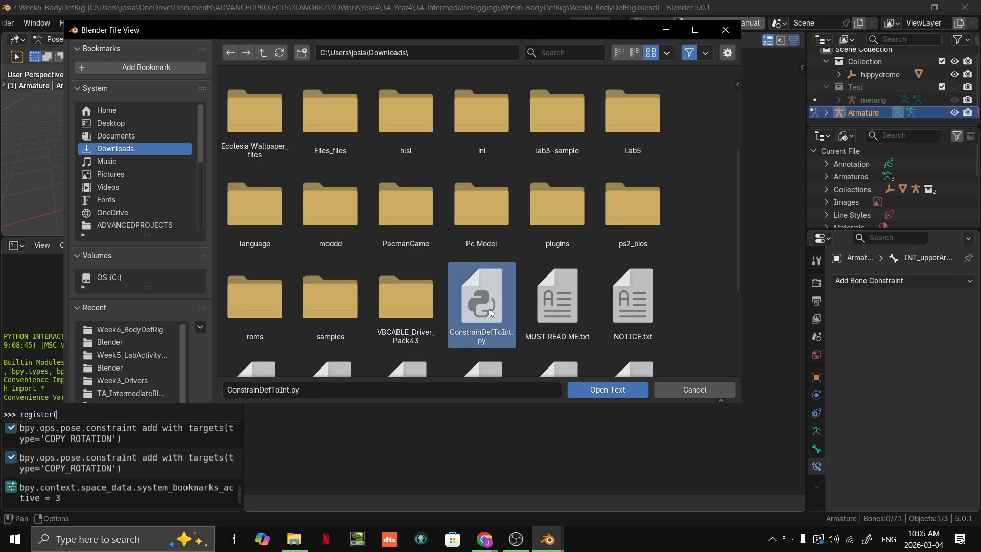
click(578, 391)
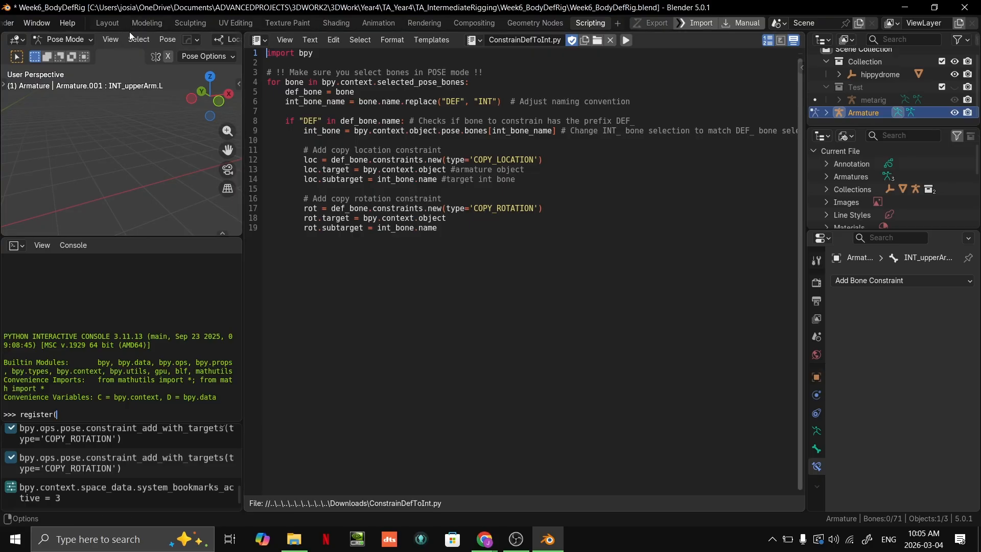
click(108, 23)
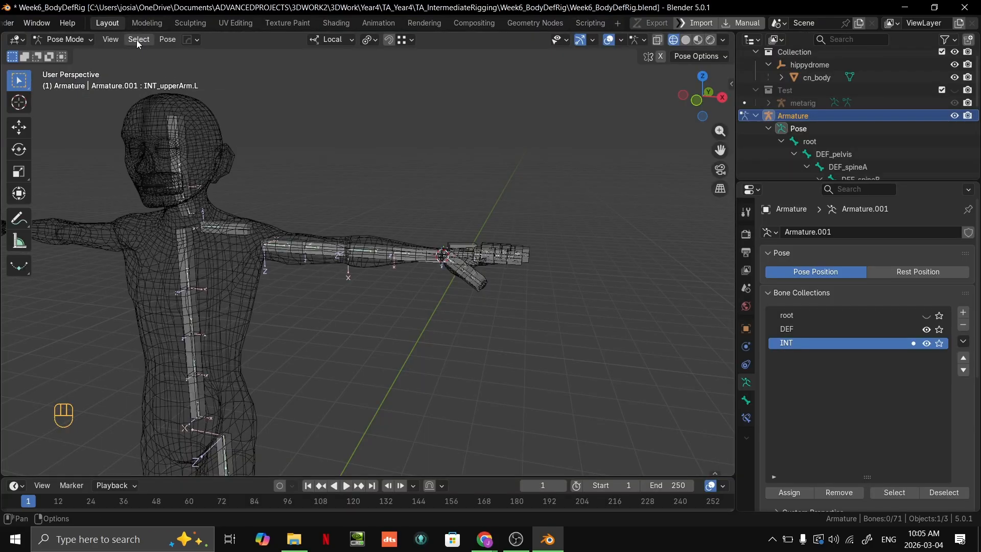
click(168, 40)
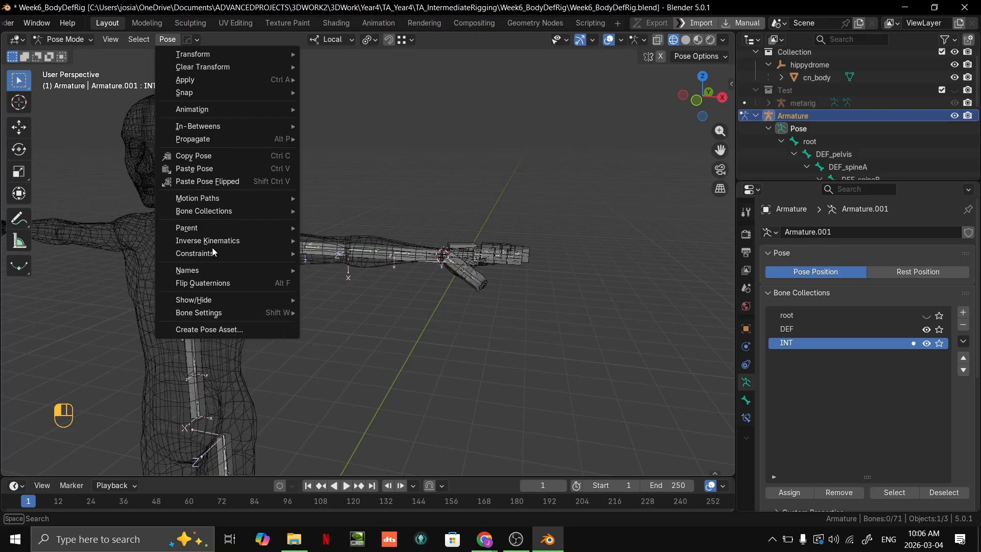
mouse_move(412, 40)
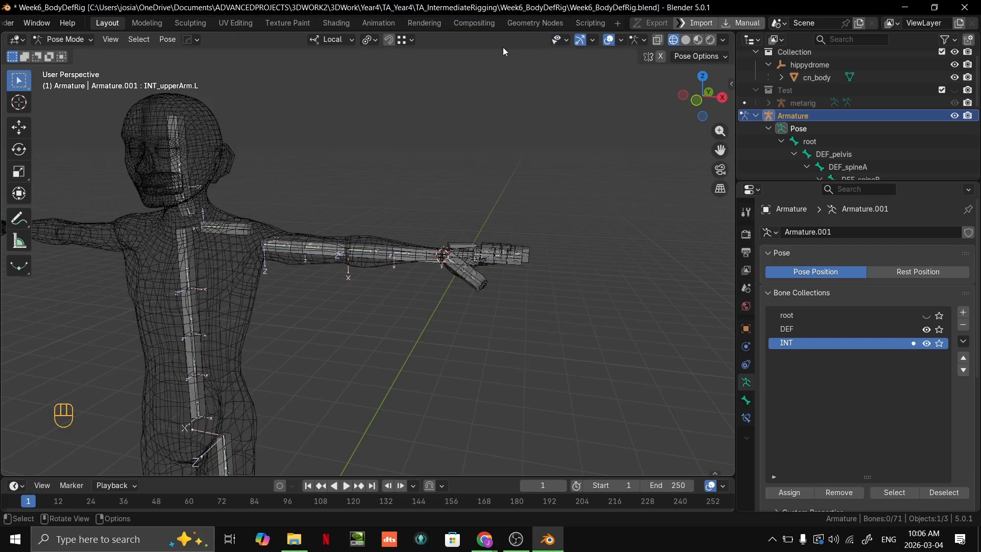
key(n)
middle_drag(710, 313, 634, 225)
key(n)
key(n)
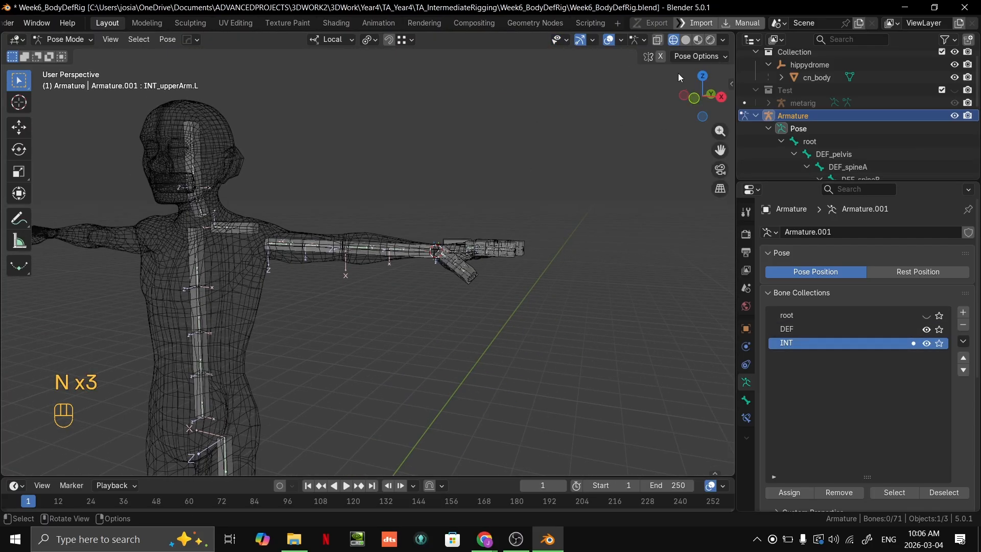
click(592, 24)
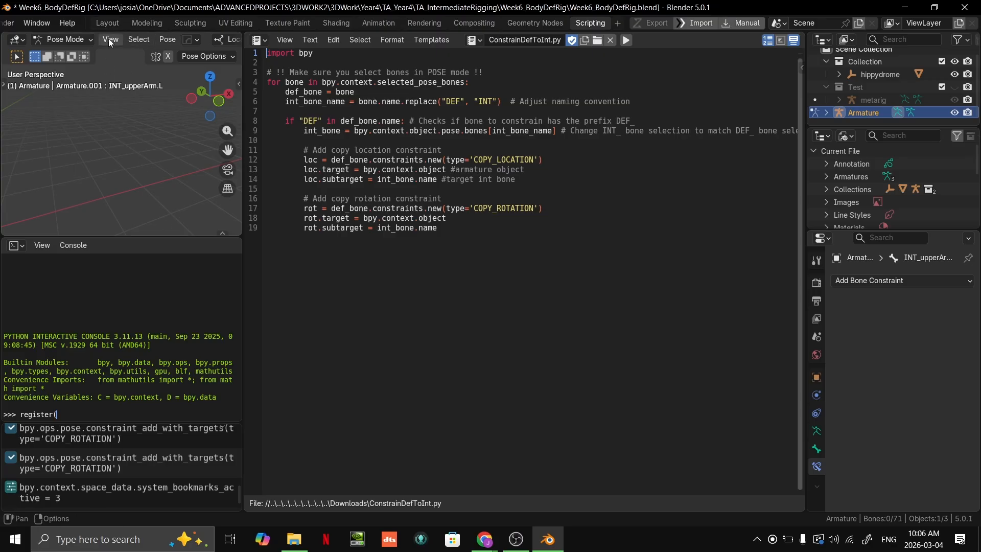
click(107, 24)
scroll(339, 198, down, 3)
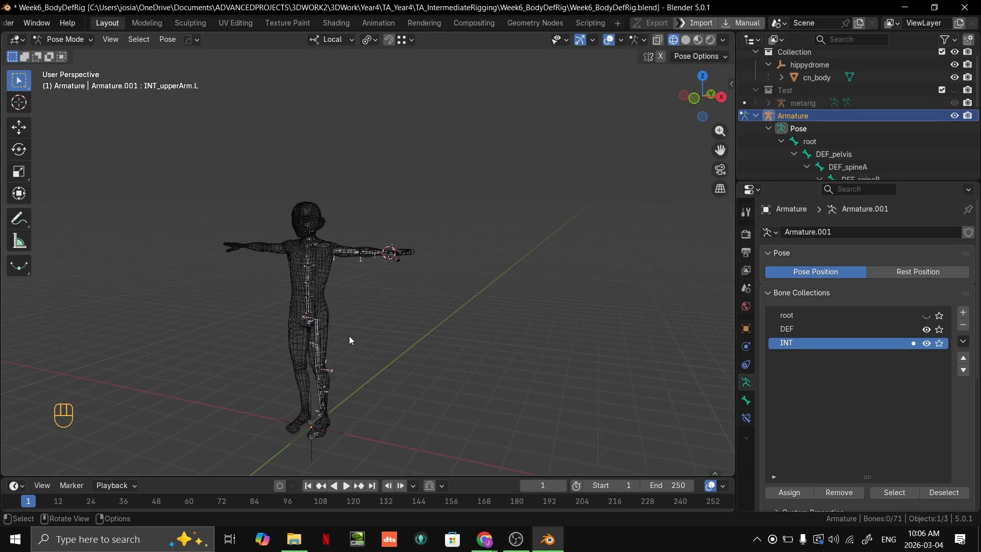
middle_drag(350, 340, 327, 327)
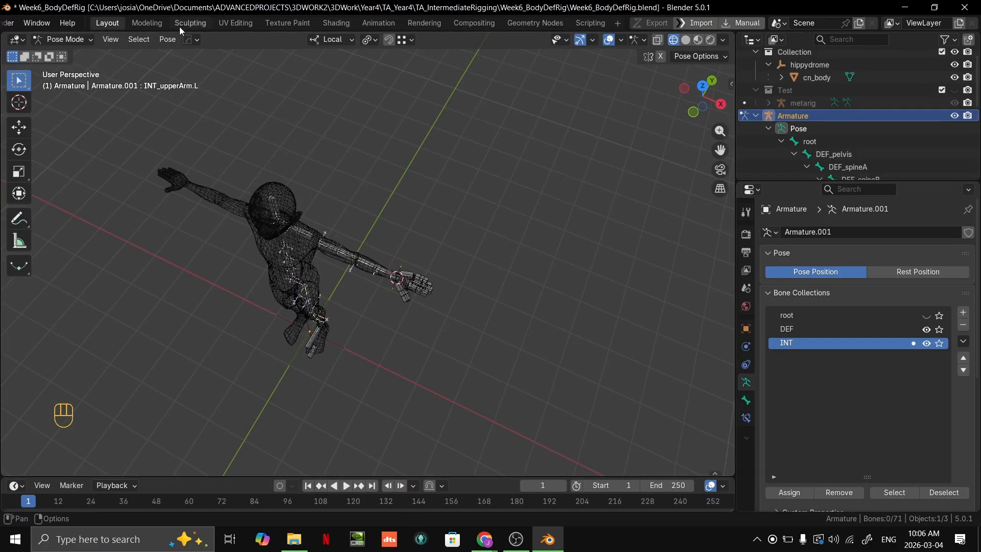
click(167, 39)
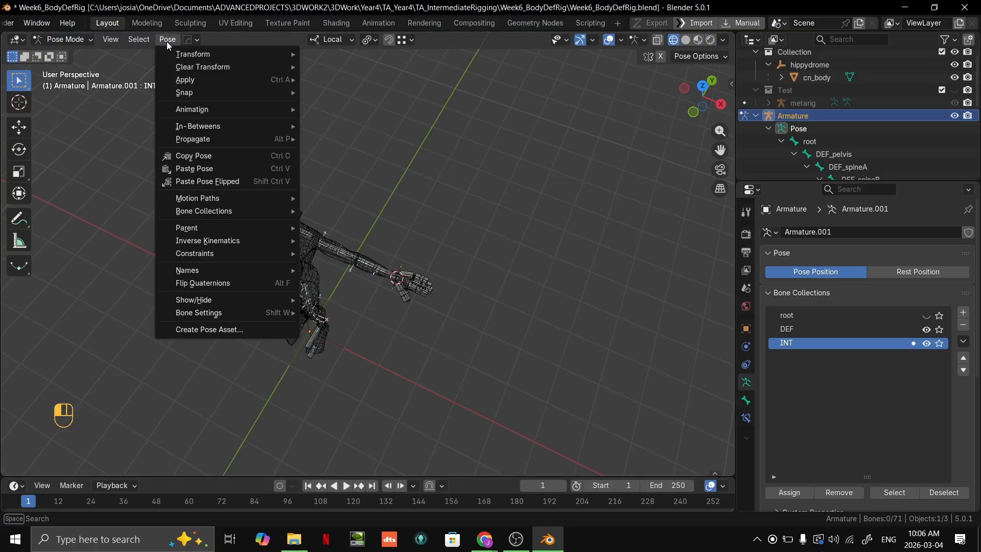
double_click(589, 23)
click(559, 35)
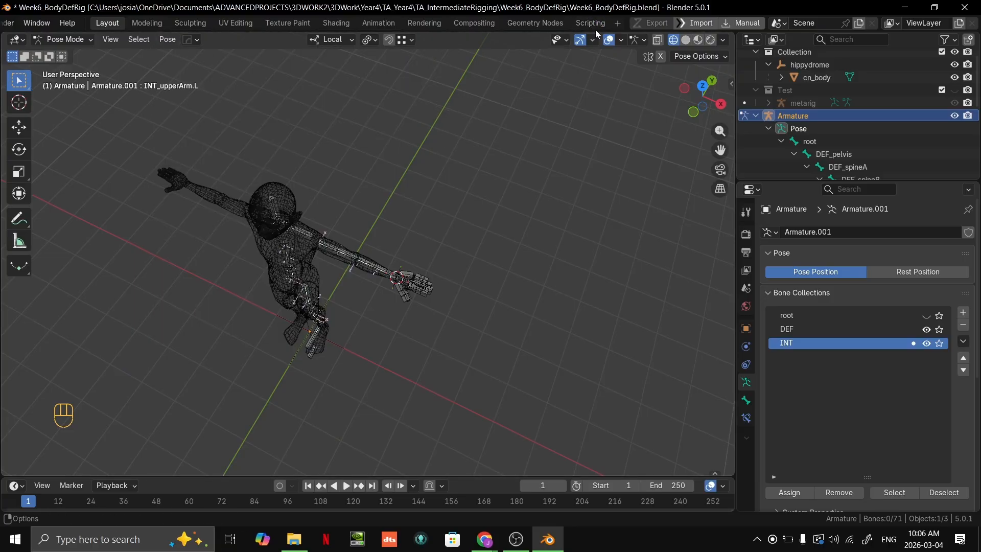
click(589, 23)
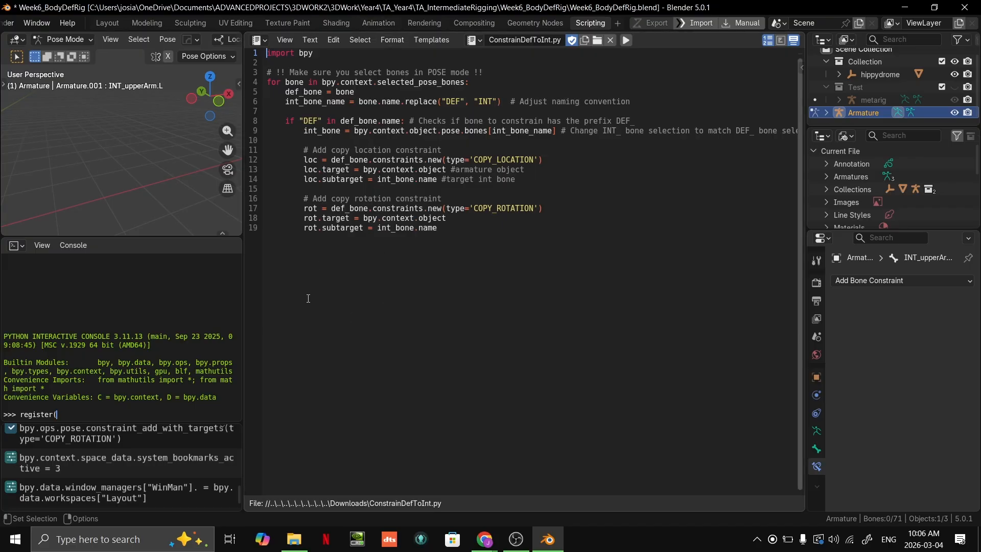
click(165, 39)
Return to the Layout workspace, try box-selecting all the bones of the armature, and clear the selection.
click(107, 23)
middle_drag(172, 131, 528, 364)
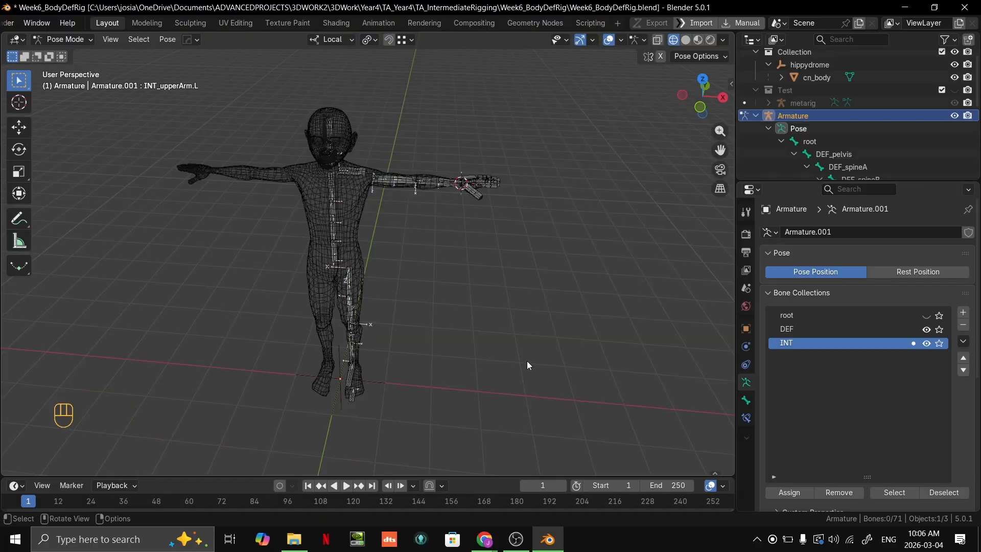
drag(543, 433, 119, 170)
click(147, 150)
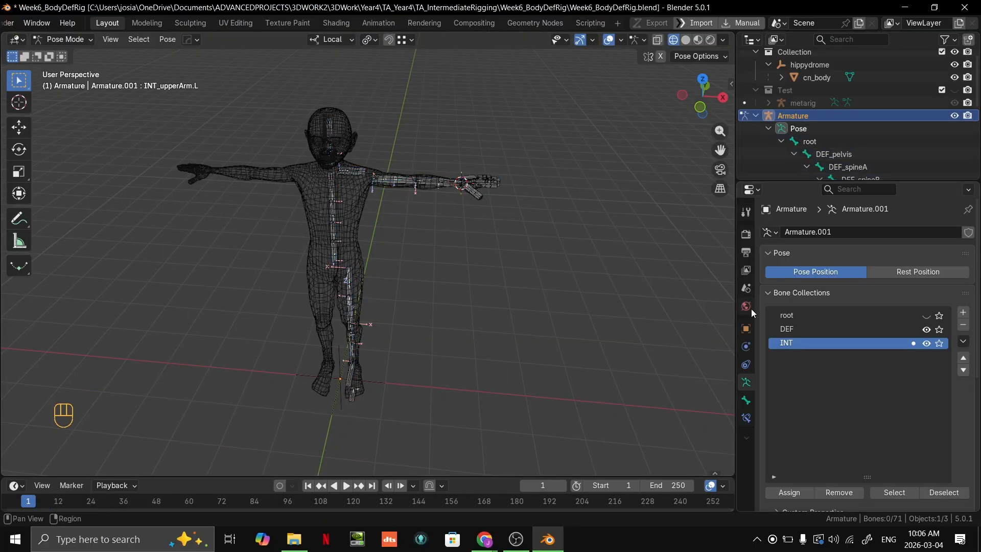
Select all the bones belonging to the DEF bone collection in Pose Mode.
click(806, 329)
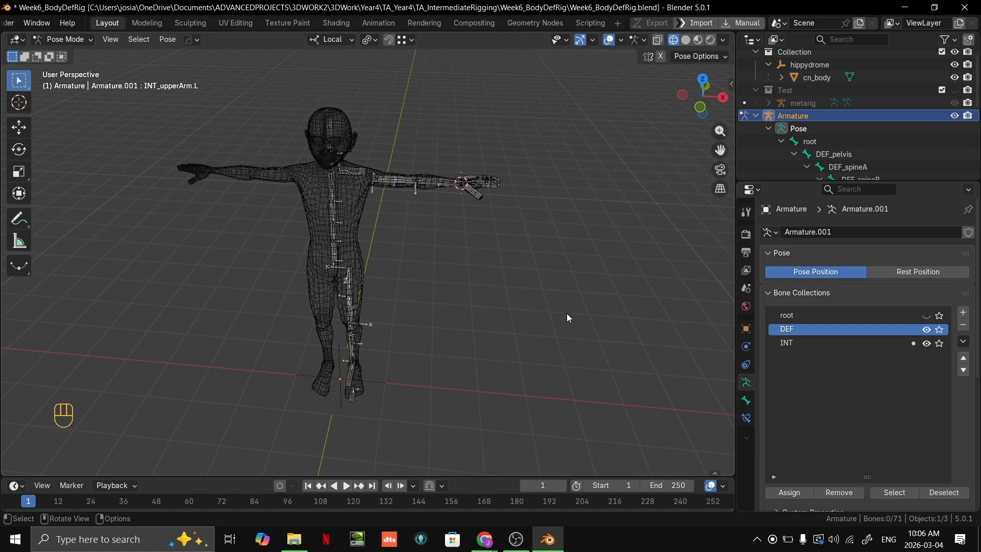
scroll(565, 311, up, 2)
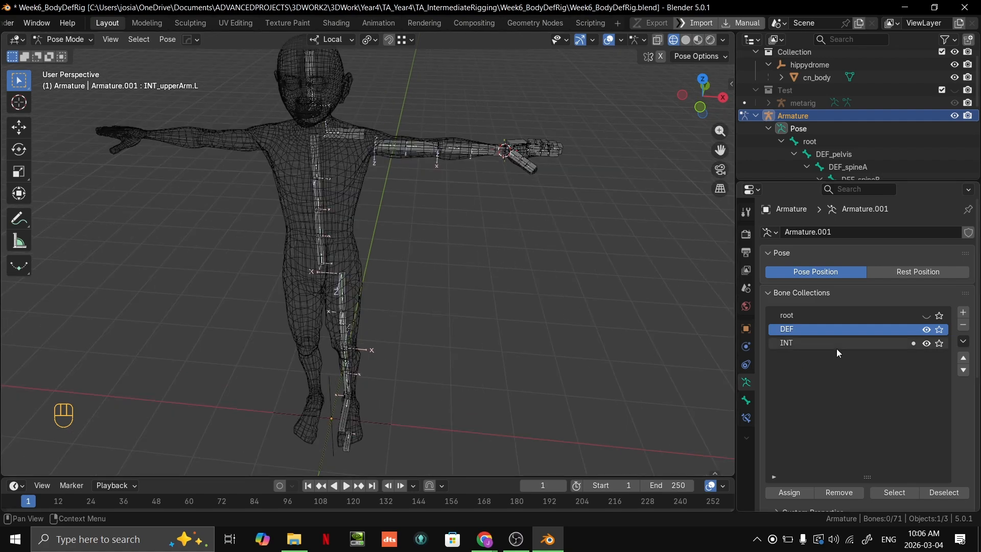
scroll(778, 404, down, 1)
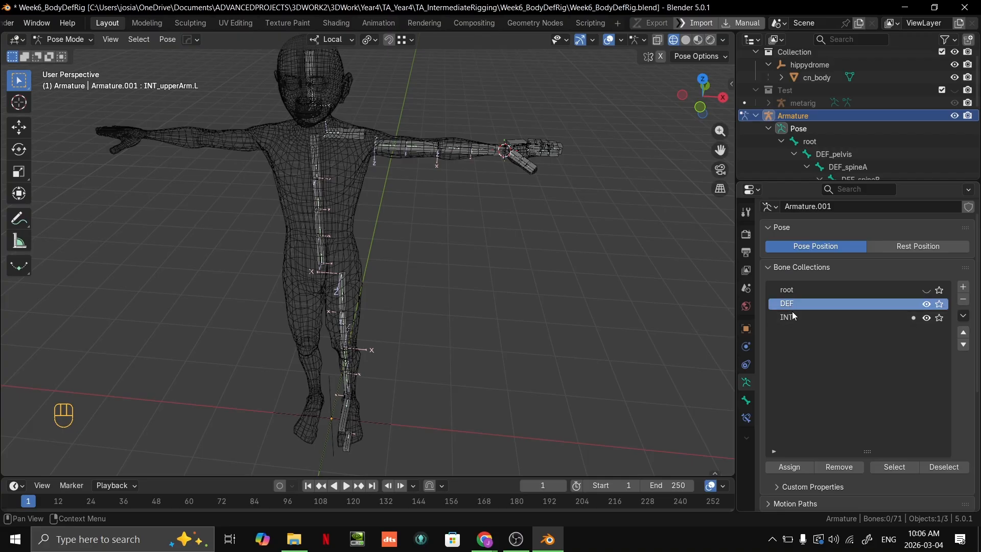
click(903, 468)
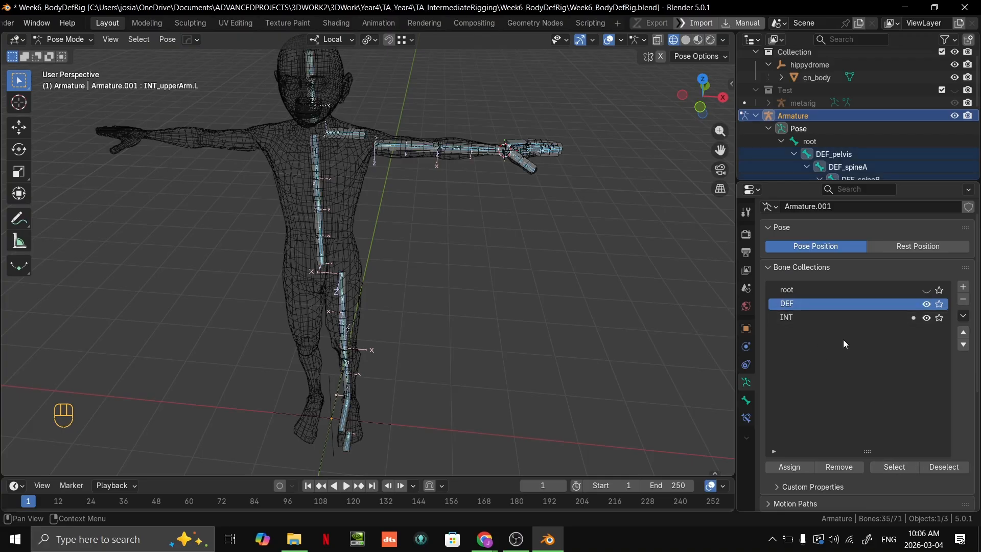
Add all the bones of the INT bone collection to the current DEF bone selection in Pose Mode.
click(806, 317)
click(900, 471)
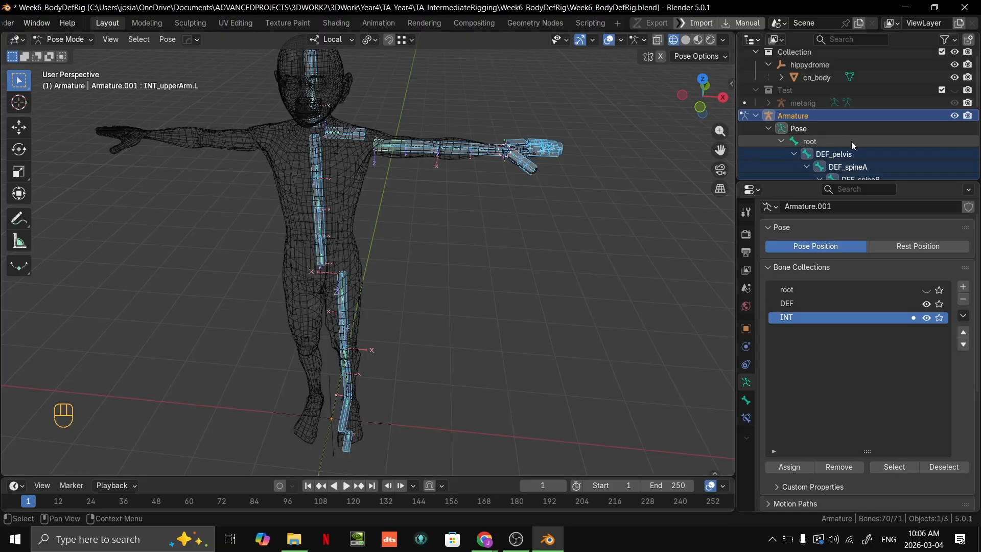
scroll(861, 145, down, 3)
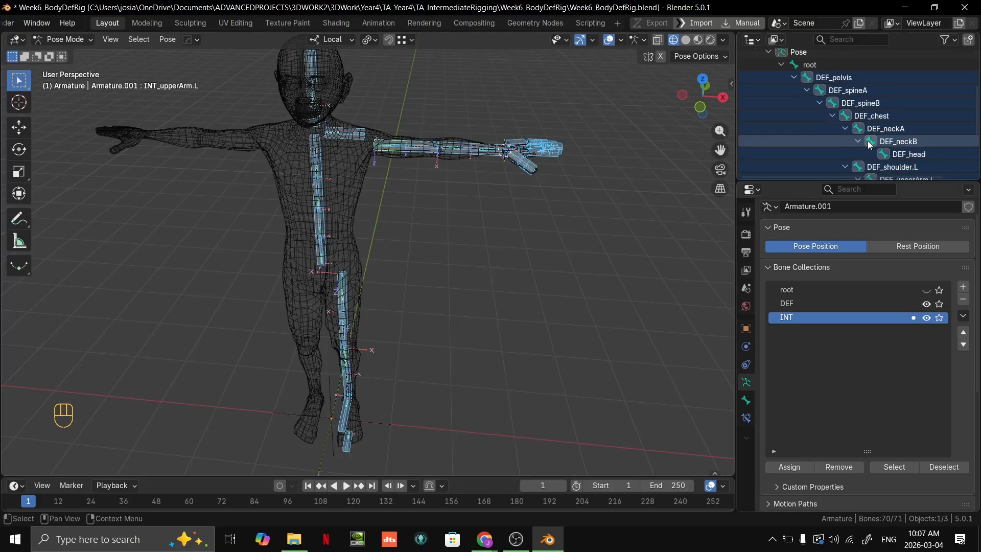
scroll(806, 113, up, 2)
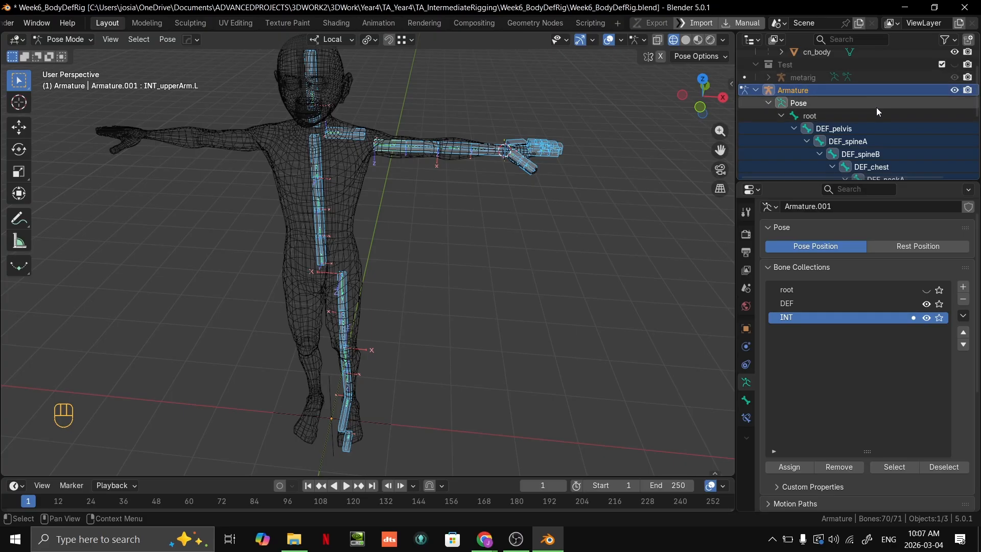
scroll(884, 109, down, 6)
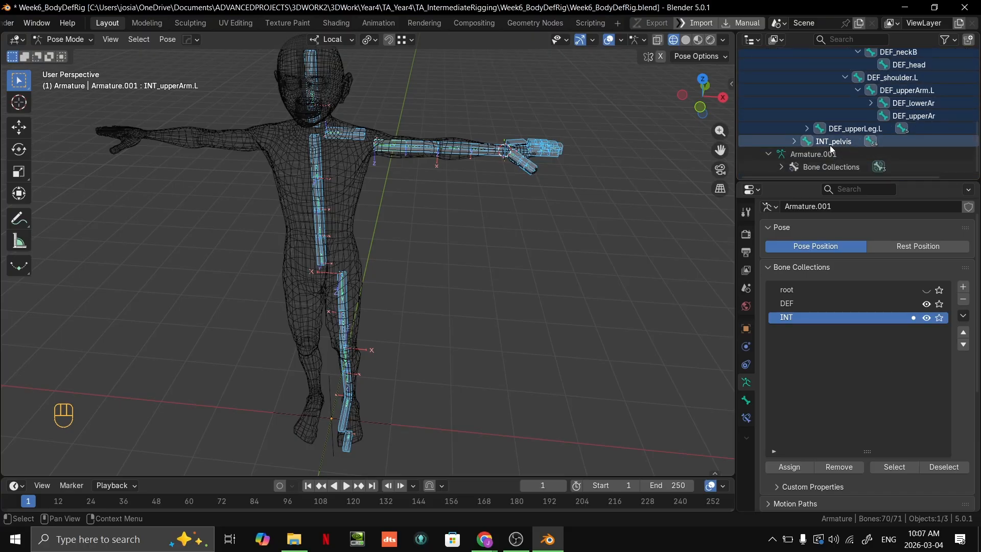
middle_drag(430, 161, 491, 146)
Run the ConstrainDefToInt.py script from the Scripting workspace and enlarge that workspace's 3D viewport.
click(604, 23)
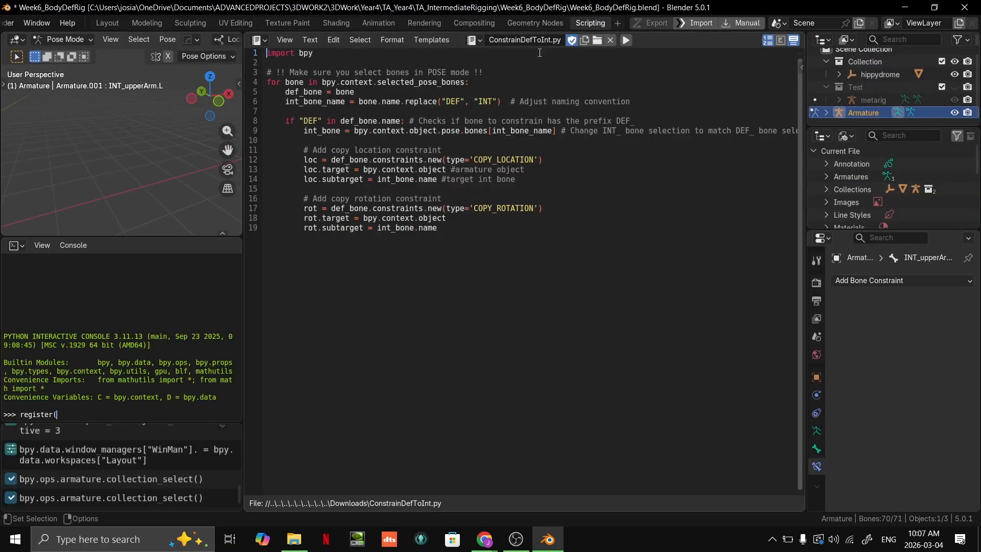
click(627, 42)
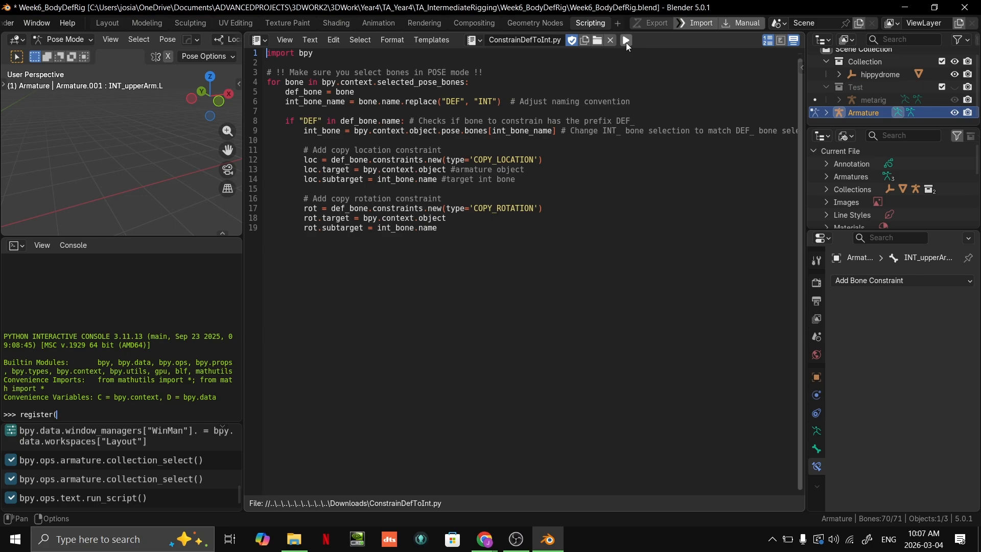
drag(243, 111, 390, 151)
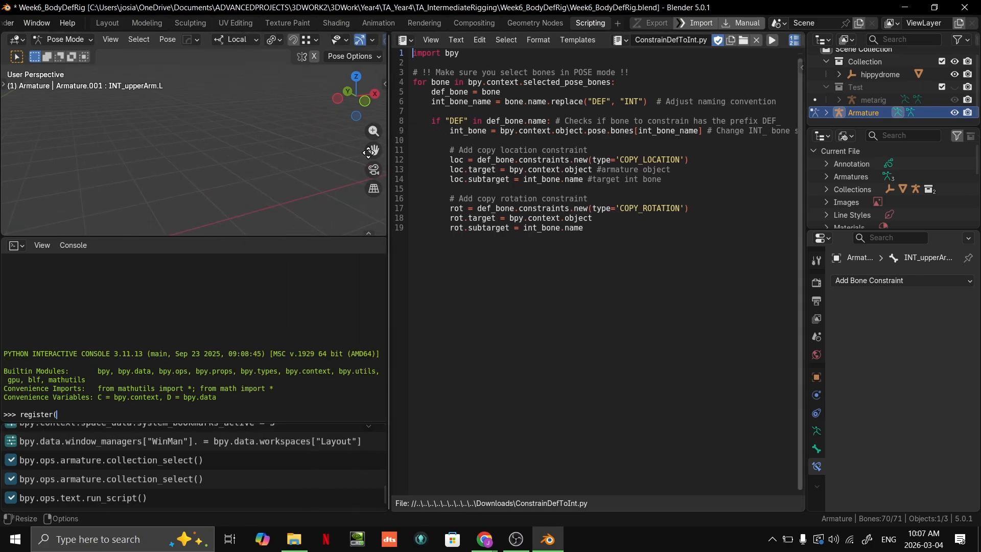
drag(293, 236, 293, 338)
Return to the Layout workspace and clear the bone selection.
click(107, 23)
scroll(458, 149, up, 4)
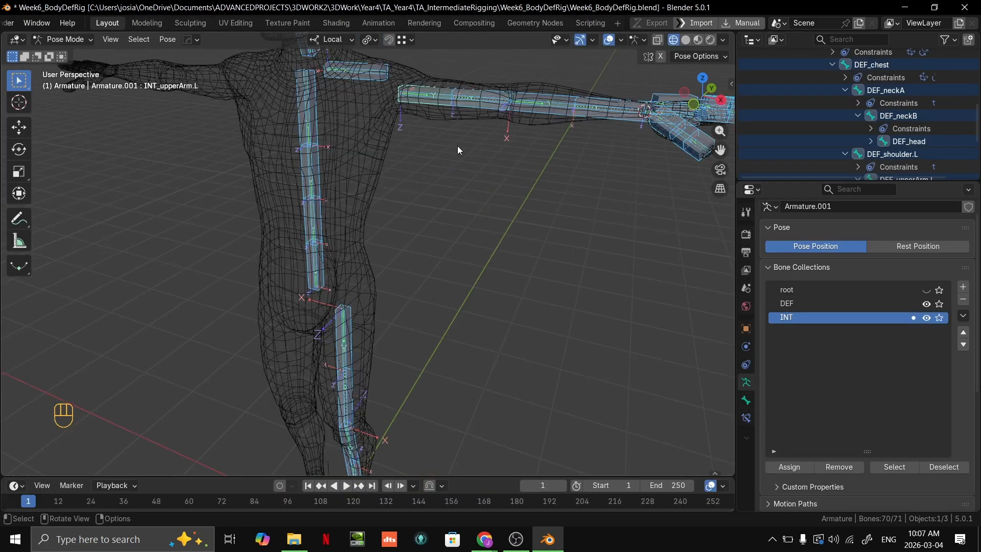
shift+middle_drag(480, 152, 377, 274)
scroll(376, 256, up, 5)
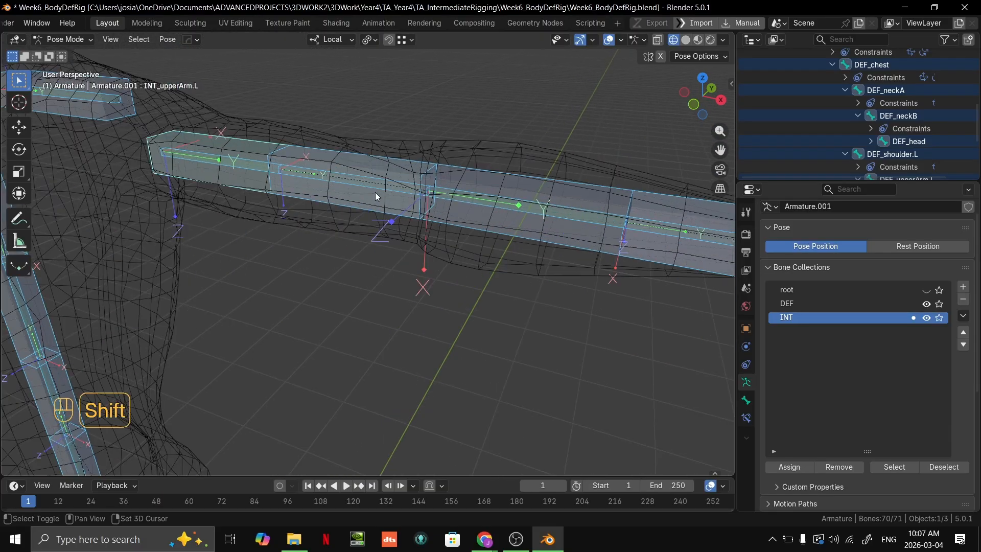
shift+middle_drag(386, 170, 445, 208)
click(503, 105)
middle_drag(503, 105, 446, 167)
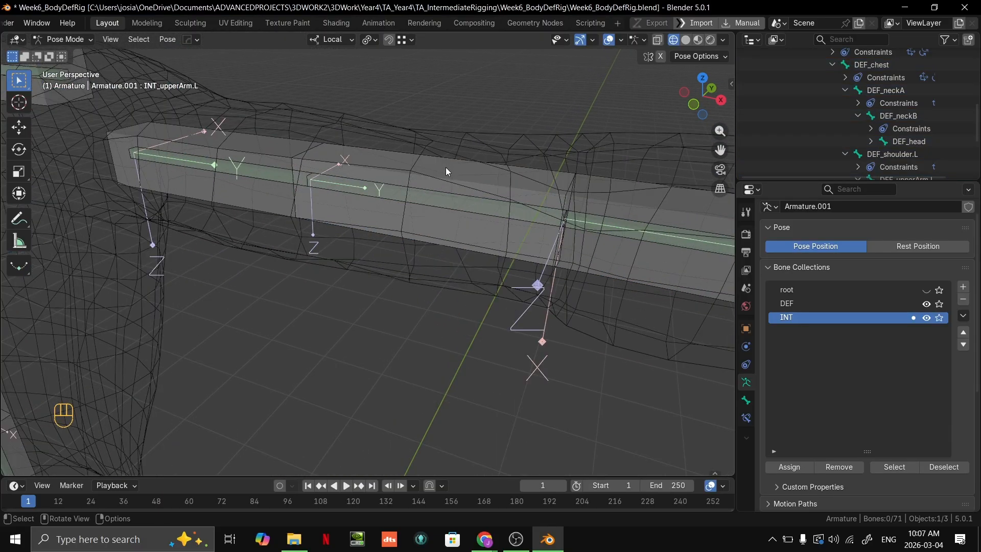
Enlarge the outliner and examine the constraints listed under each DEF bone of the armature.
scroll(309, 210, down, 6)
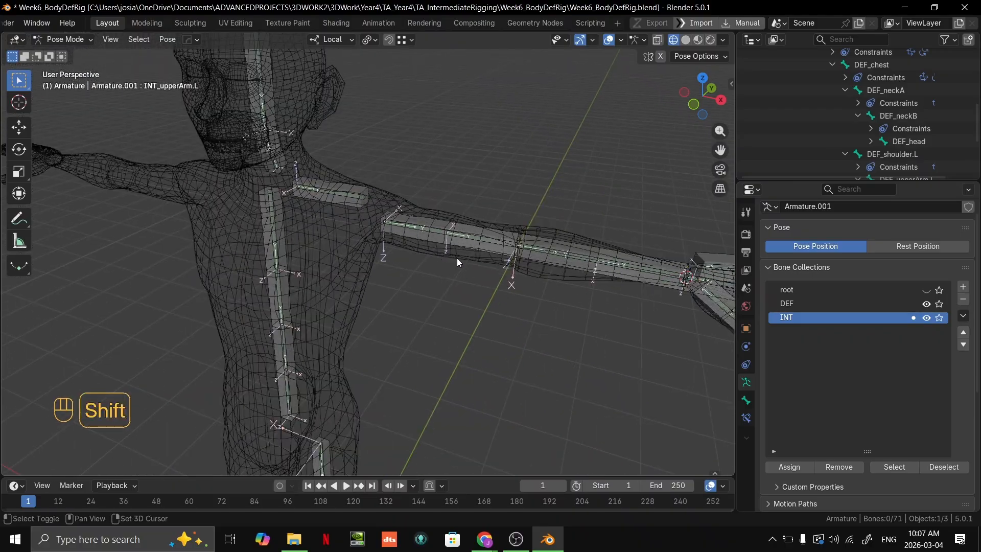
scroll(858, 139, up, 7)
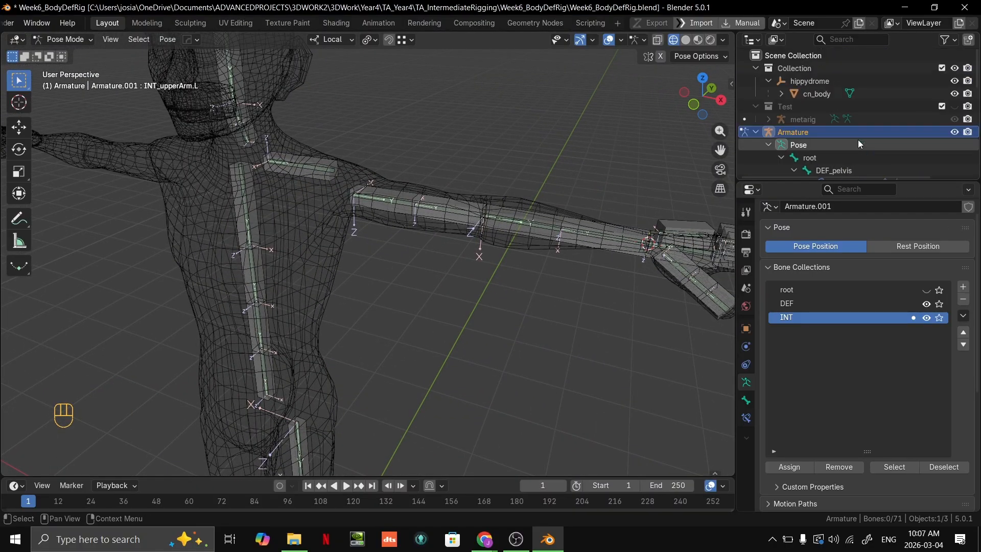
scroll(858, 139, down, 4)
drag(902, 180, 902, 325)
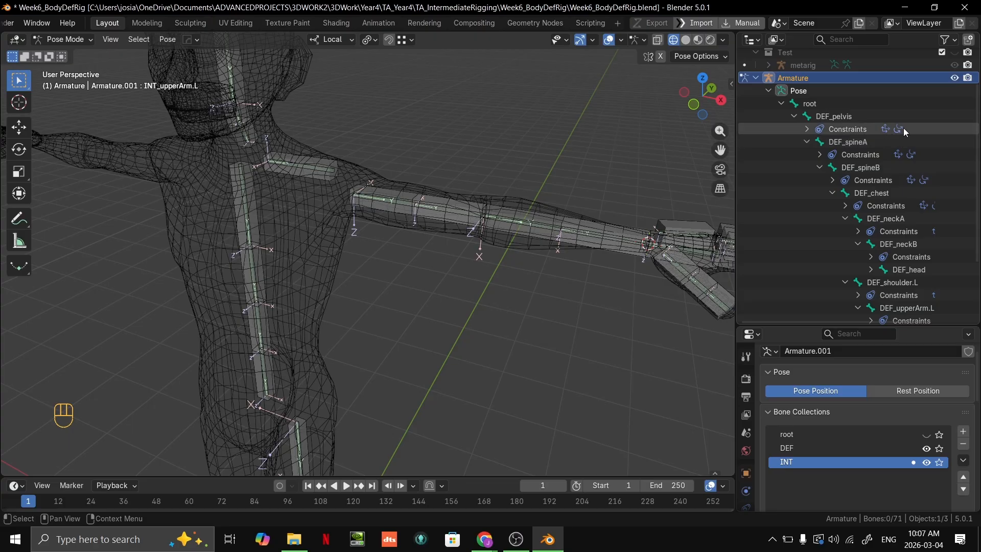
scroll(877, 215, down, 6)
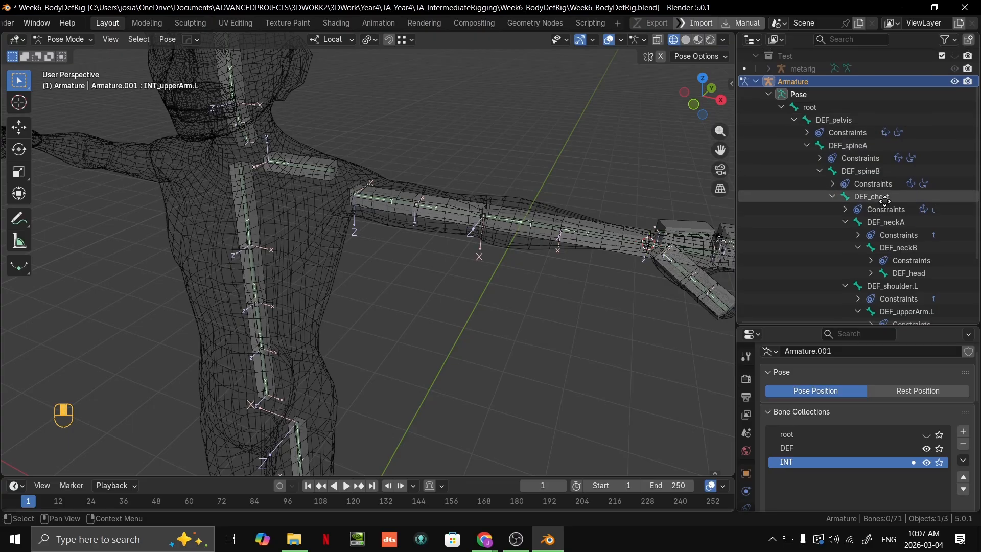
scroll(869, 220, left, 2)
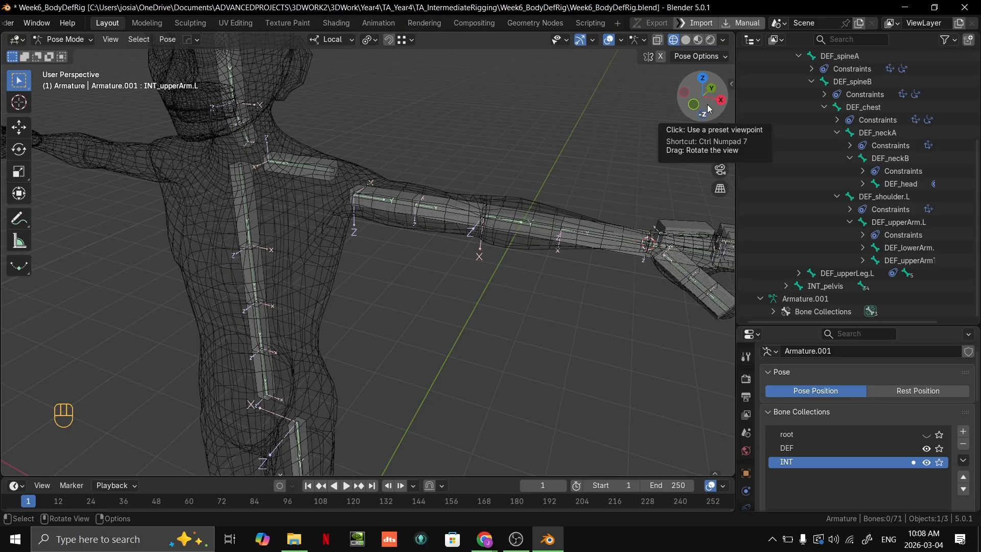
right_click(528, 112)
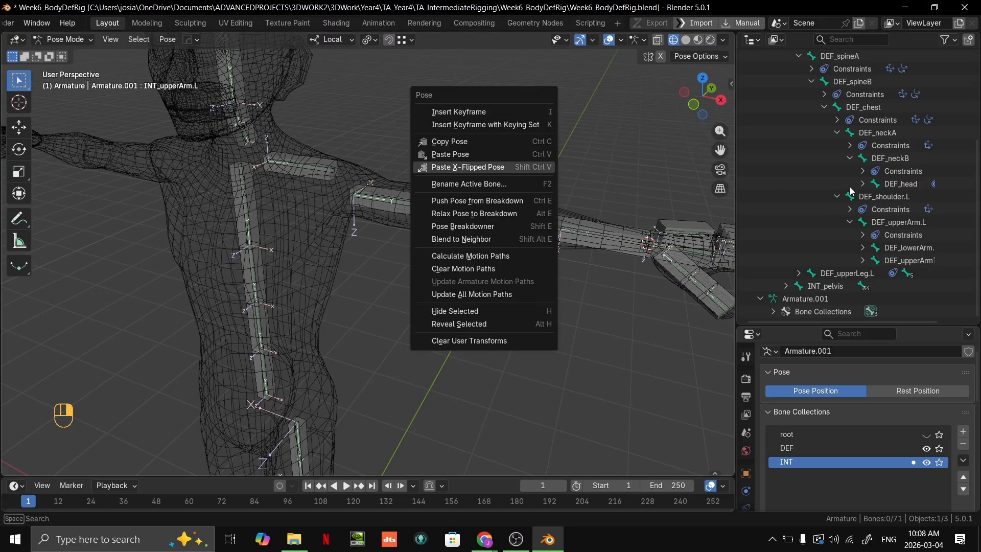
scroll(863, 164, up, 5)
scroll(869, 158, down, 2)
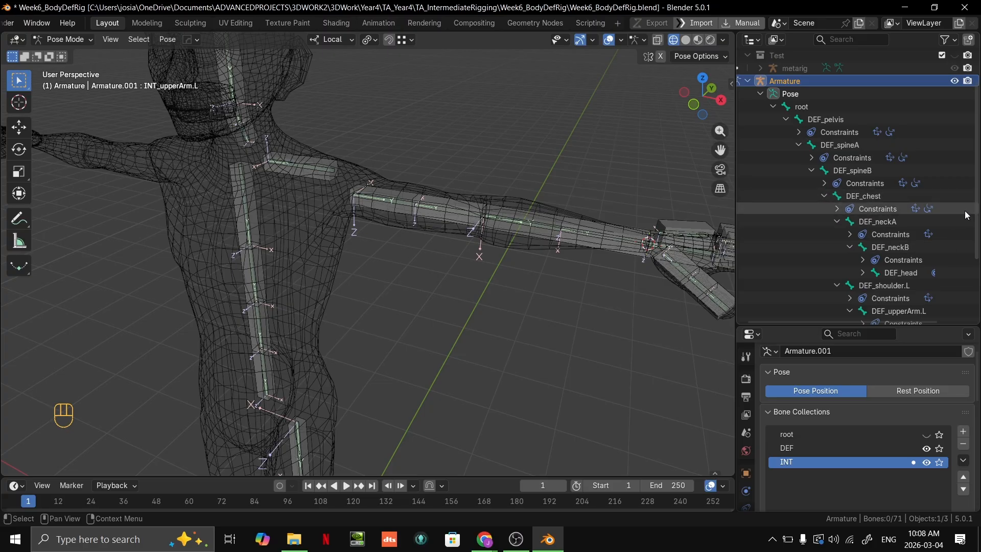
Select the INT_shoulder.L bone in Pose Mode and try rotating it.
middle_drag(581, 150, 716, 261)
middle_drag(440, 215, 483, 266)
scroll(476, 156, up, 2)
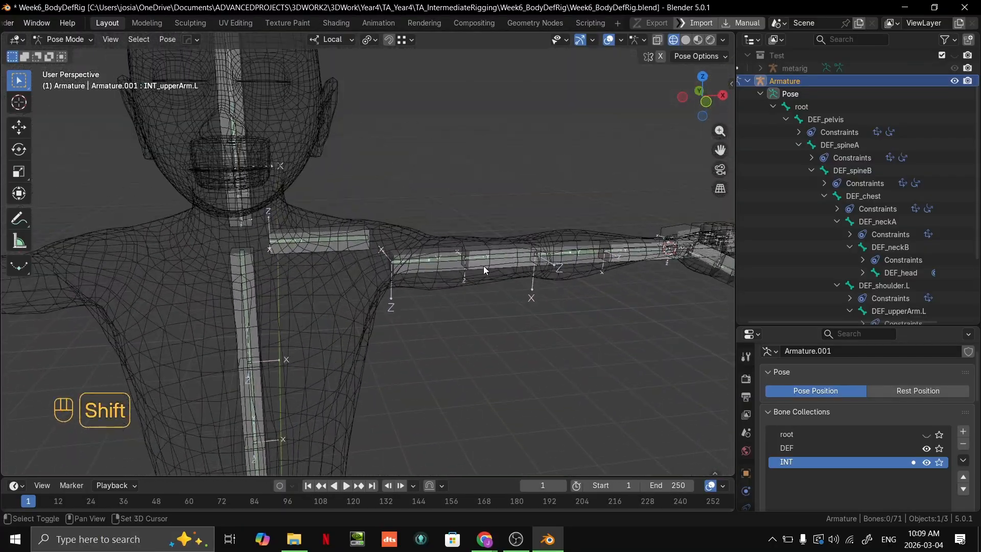
click(351, 241)
click(324, 247)
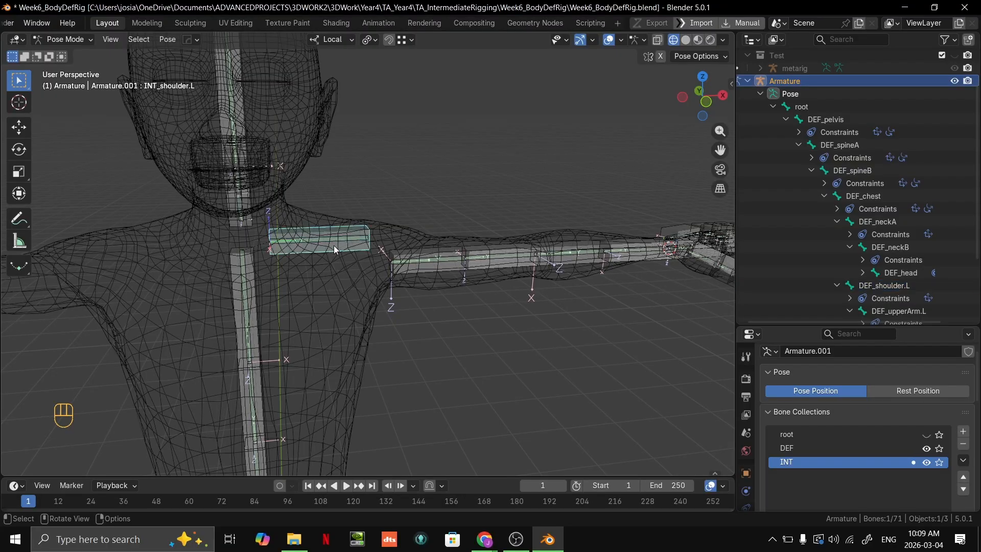
key(r)
key(Tab)
key(Tab)
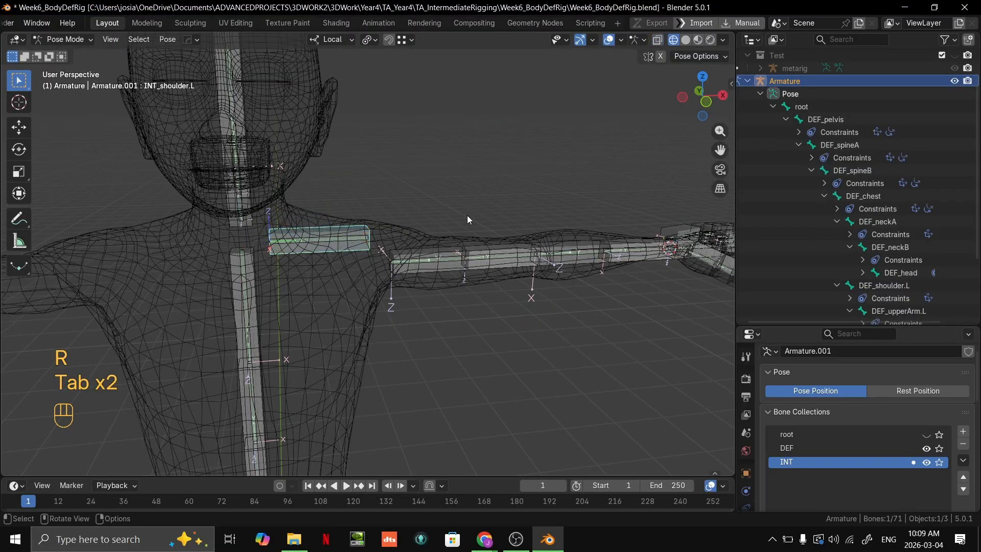
Switch to the front orthographic view and test-rotate the left shoulder's INT bone, cancelling the rotation.
key(grave)
scroll(535, 265, down, 1)
key(r)
right_click(555, 297)
scroll(556, 290, down, 1)
shift+middle_drag(585, 274, 562, 213)
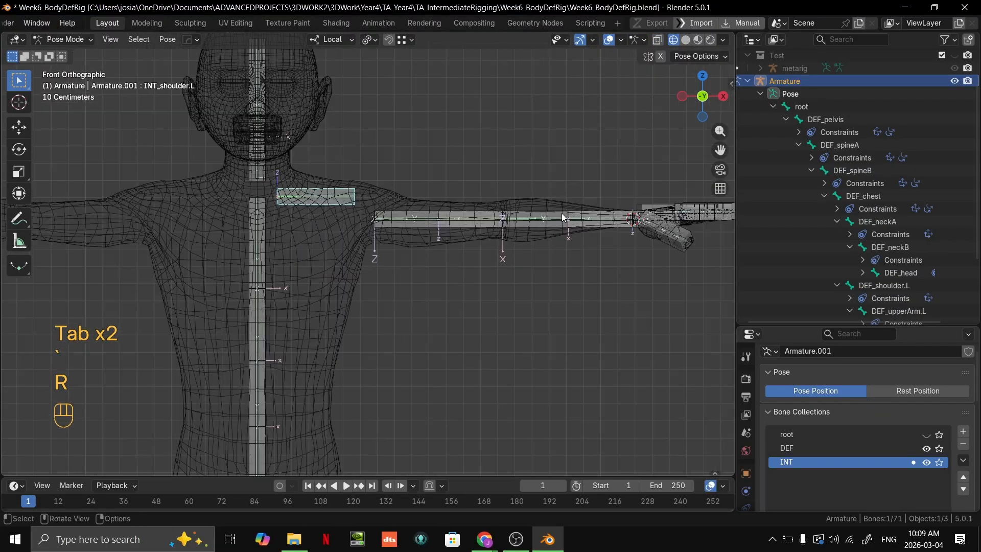
scroll(588, 245, down, 1)
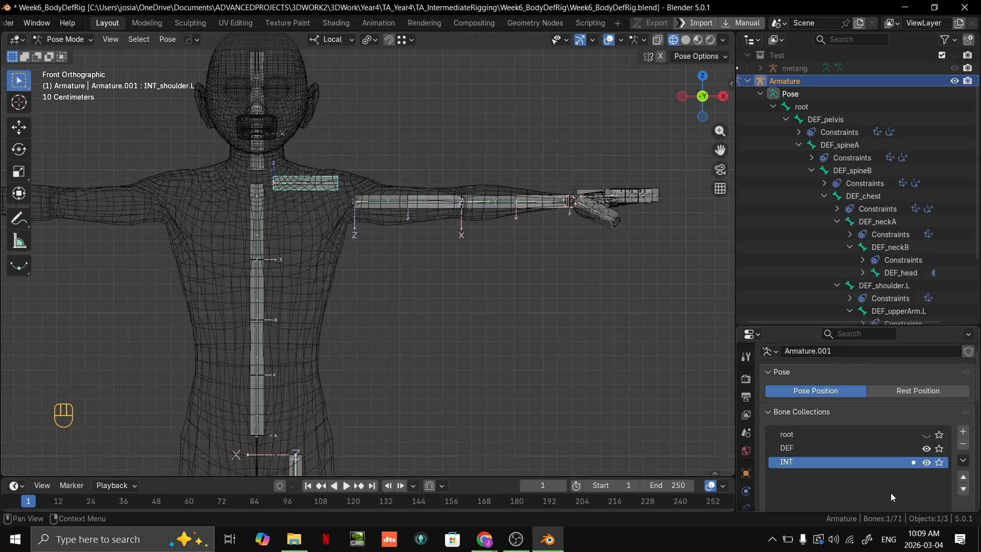
Compare the DEF and INT bones by hiding each bone collection in turn, leaving both collections visible.
click(926, 462)
scroll(358, 256, up, 4)
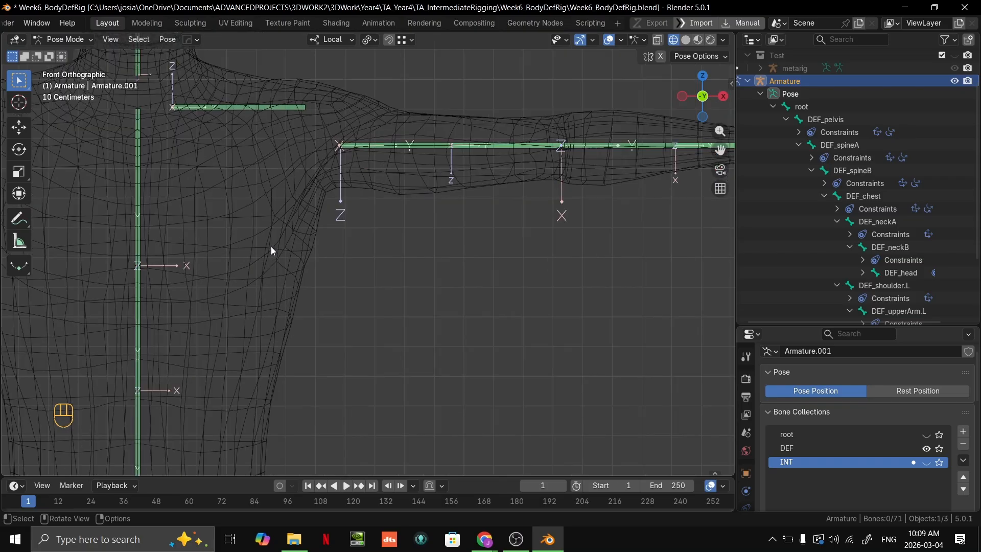
scroll(271, 246, down, 1)
shift+middle_drag(274, 178, 497, 229)
shift+middle_drag(562, 267, 521, 252)
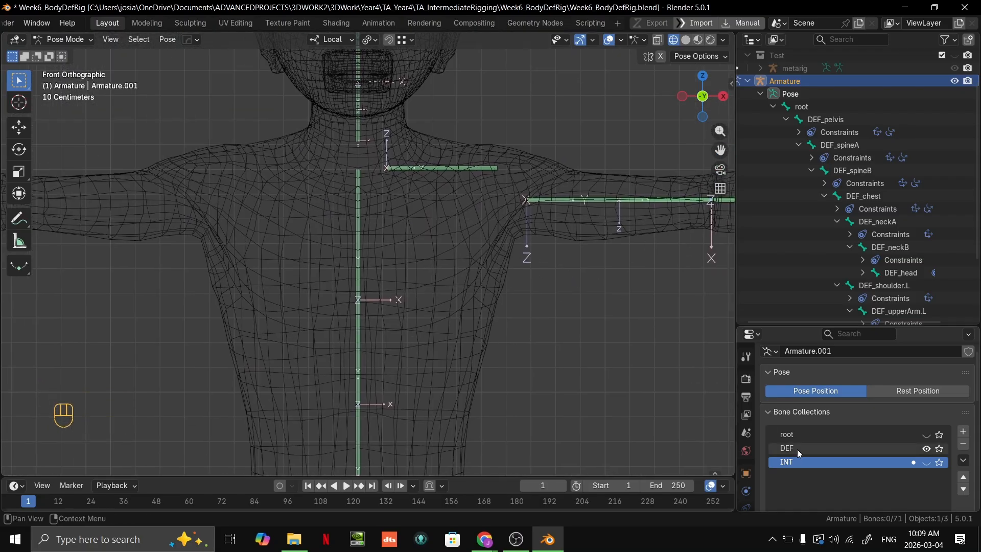
click(930, 448)
click(930, 463)
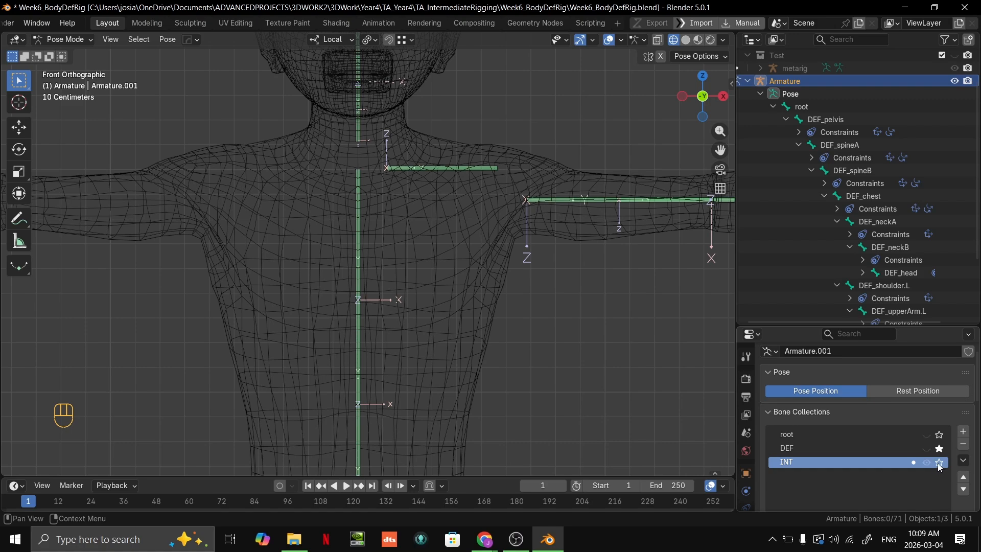
click(939, 449)
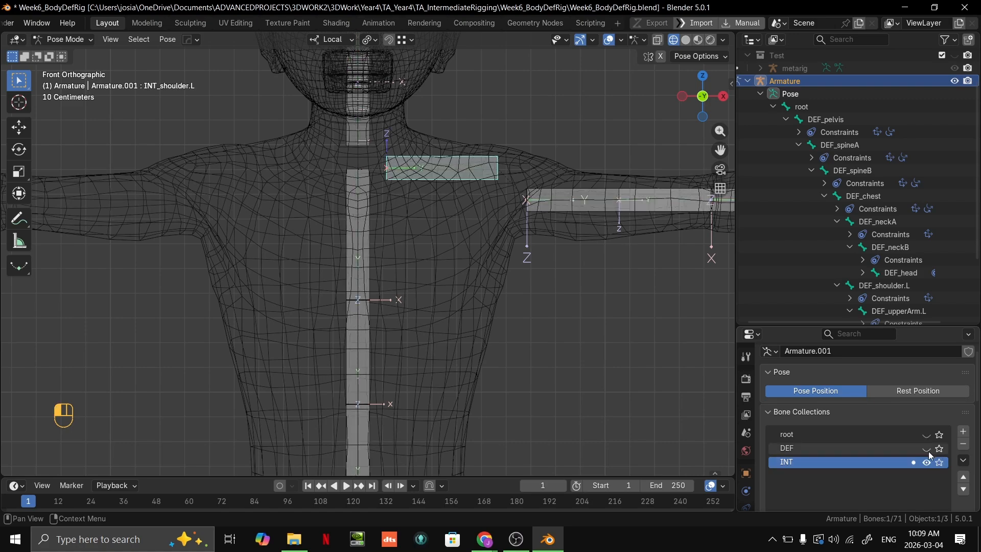
click(928, 450)
click(927, 462)
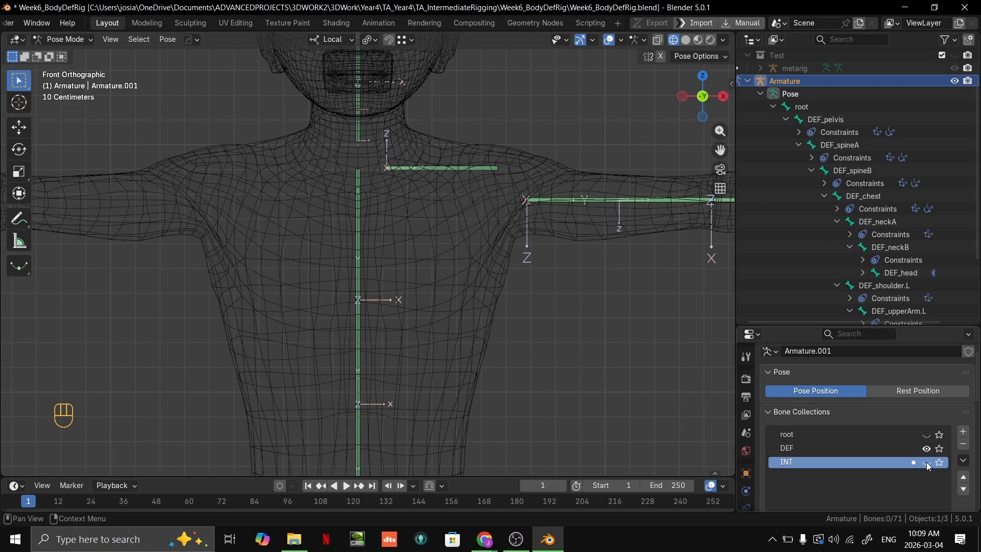
click(928, 462)
shift+middle_drag(580, 212, 497, 250)
scroll(497, 250, down, 1)
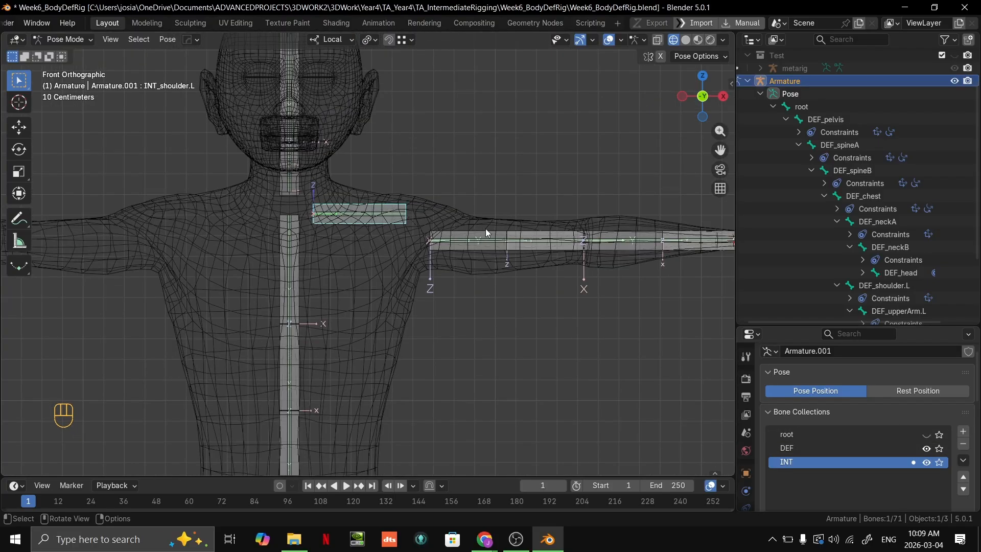
Select all the visible bones in Pose Mode and look through the available pose operations.
middle_drag(479, 231, 452, 279)
key(a)
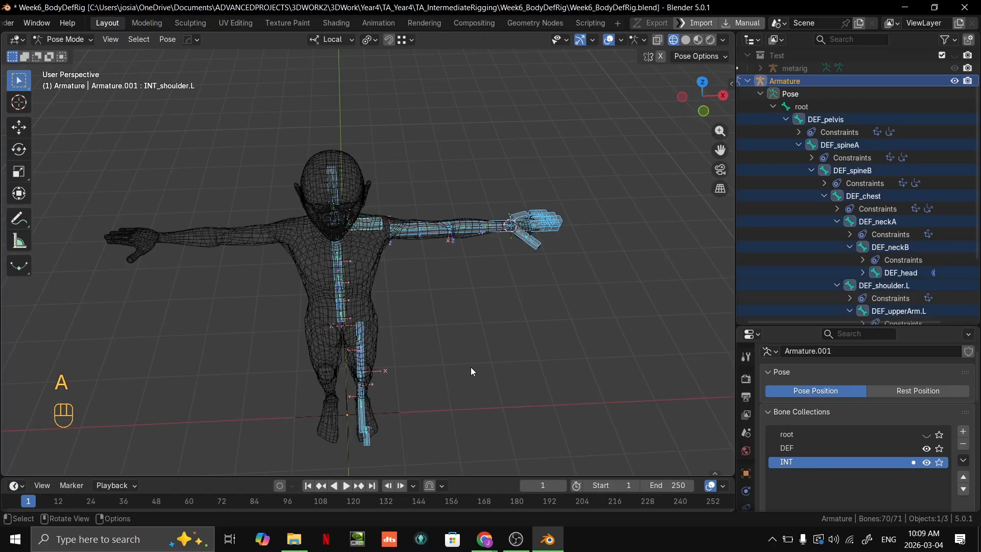
shift+middle_drag(471, 367, 461, 283)
scroll(500, 289, up, 3)
key(a)
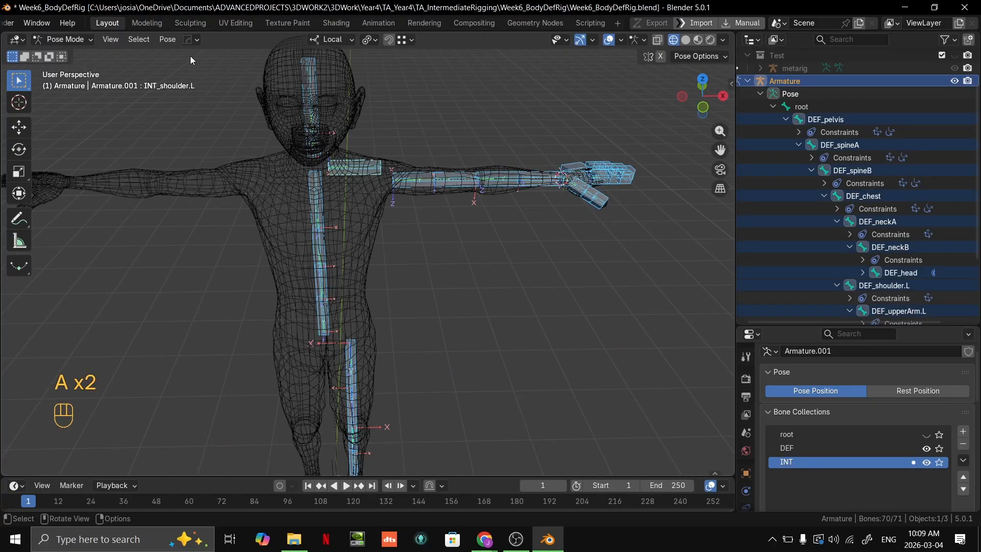
click(168, 39)
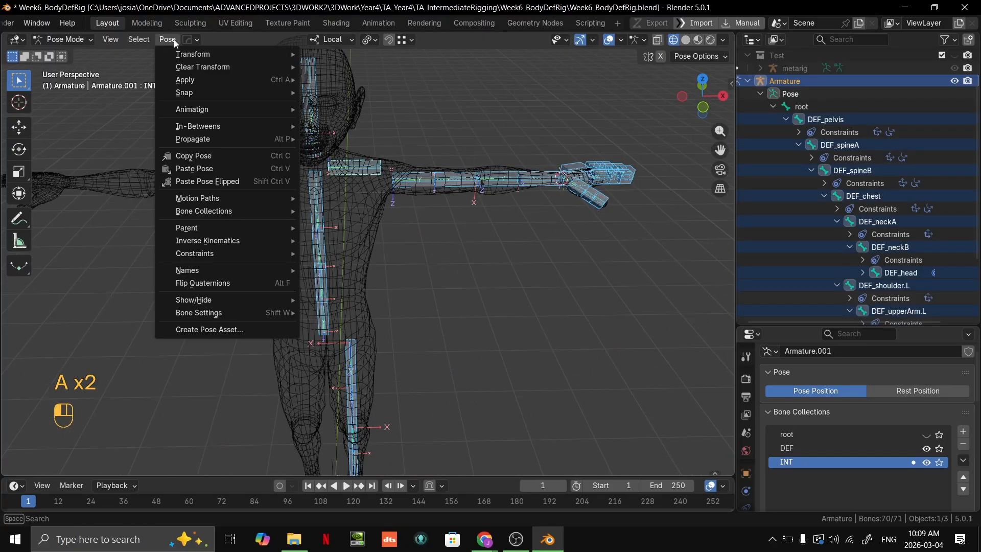
click(174, 39)
click(173, 39)
Switch the armature to Edit Mode and select all the visible DEF and INT bones.
key(Tab)
scroll(476, 194, up, 2)
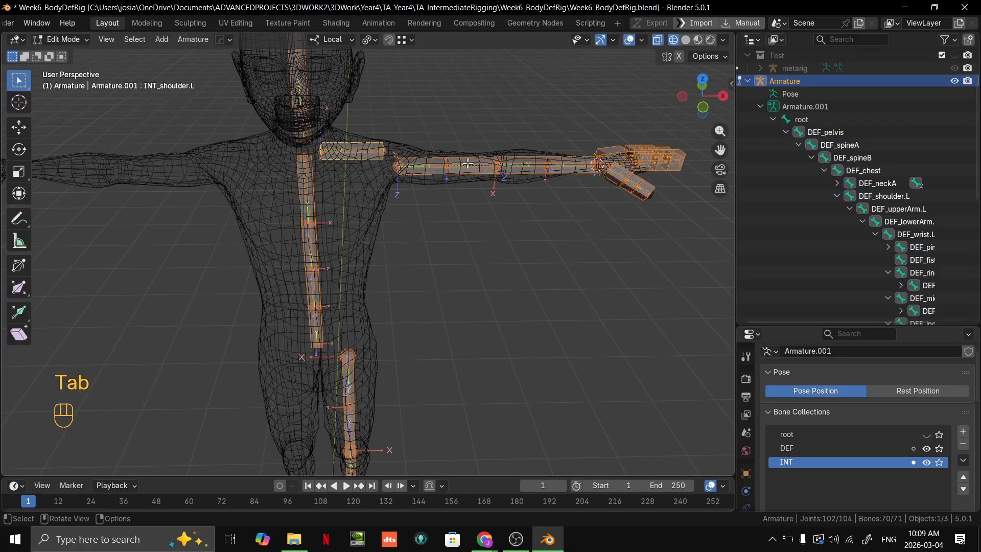
key(a)
middle_drag(497, 241, 482, 140)
scroll(504, 225, down, 3)
click(533, 277)
scroll(533, 277, down, 2)
key(a)
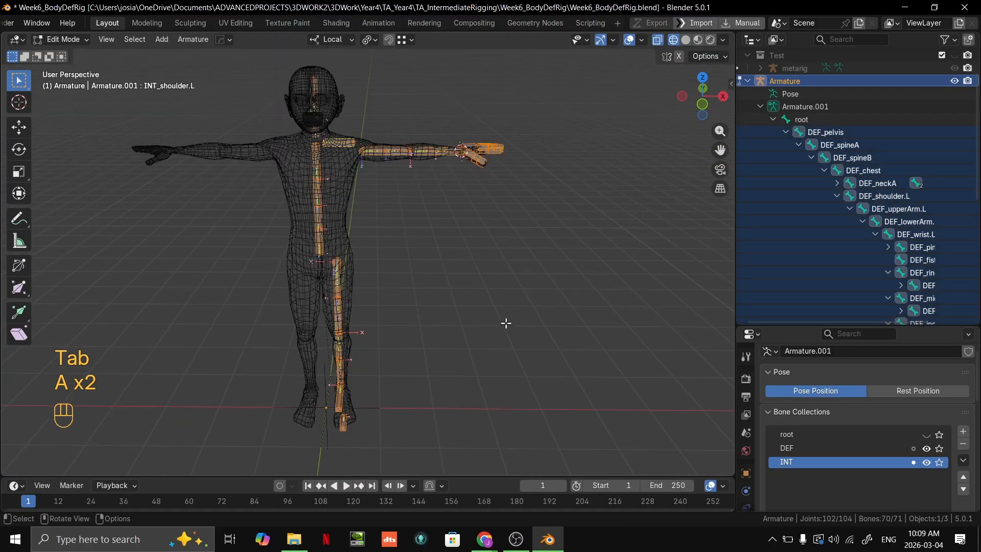
shift+middle_drag(493, 328, 494, 294)
shift+middle_drag(526, 213, 543, 325)
scroll(390, 237, up, 2)
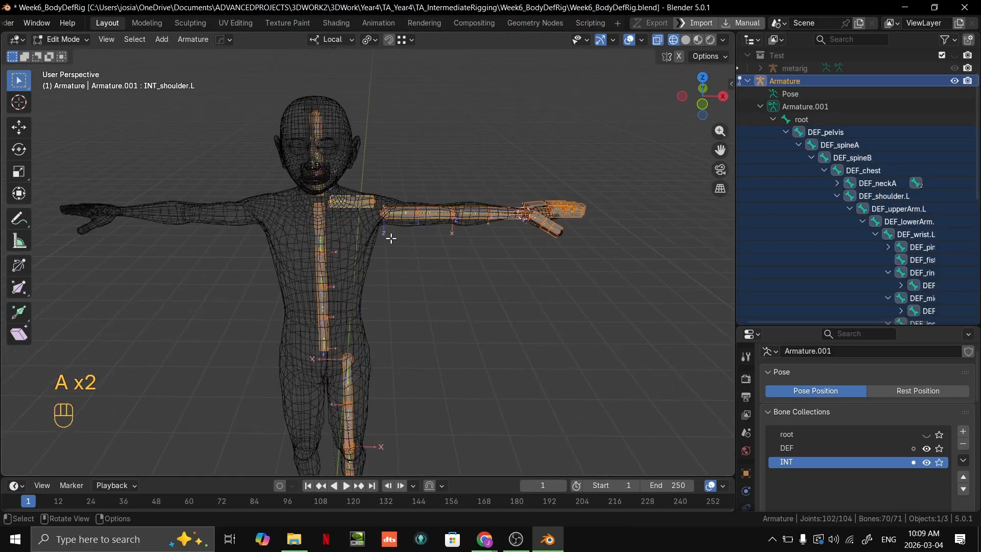
shift+middle_drag(408, 239, 462, 297)
scroll(464, 278, up, 1)
scroll(392, 218, up, 1)
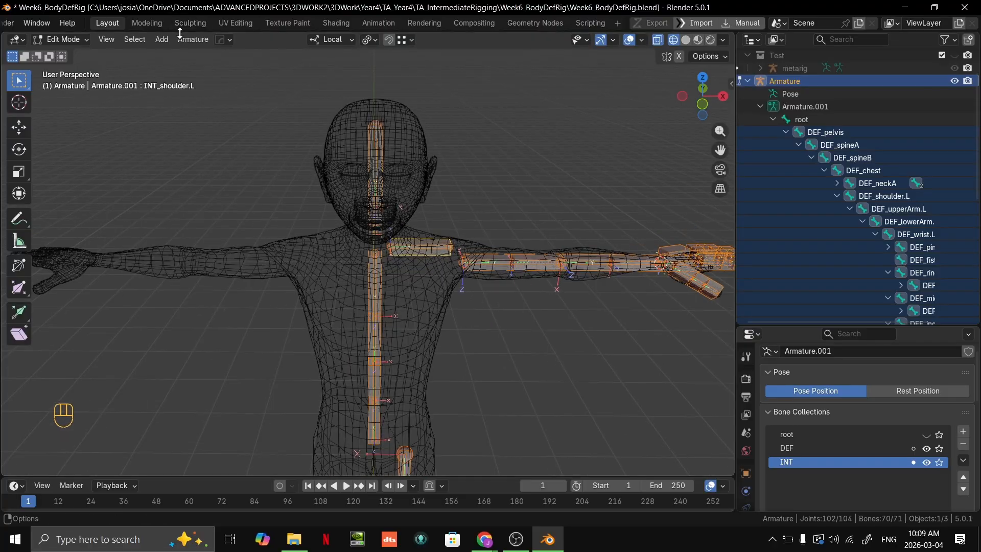
Symmetrize the selected DEF and INT bones using the -X to +X direction.
click(193, 39)
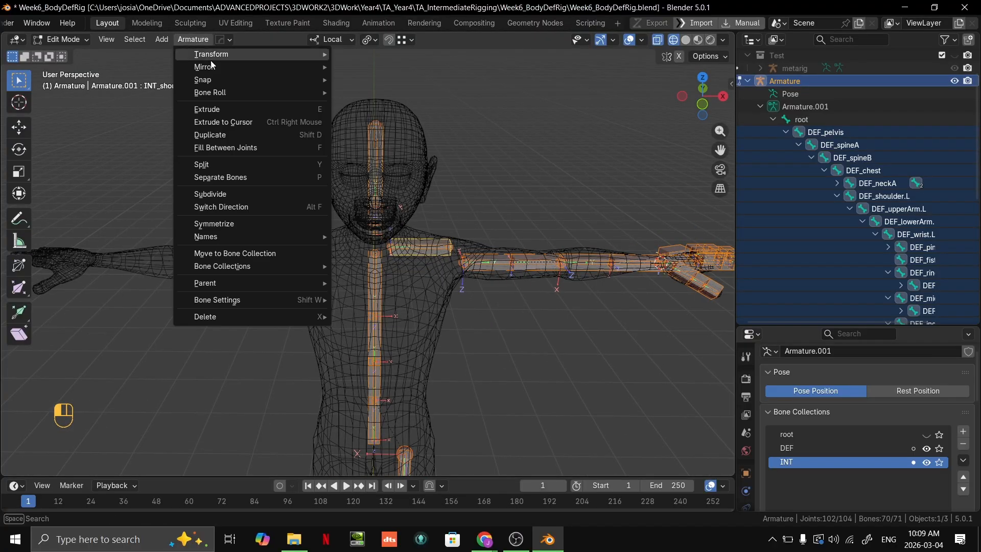
click(270, 223)
shift+middle_drag(334, 415, 358, 373)
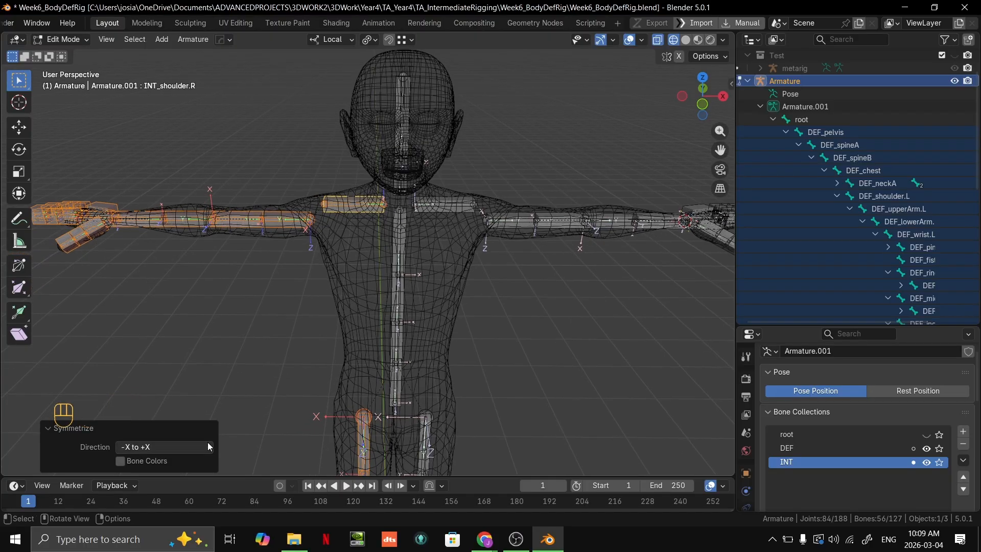
scroll(220, 215, up, 5)
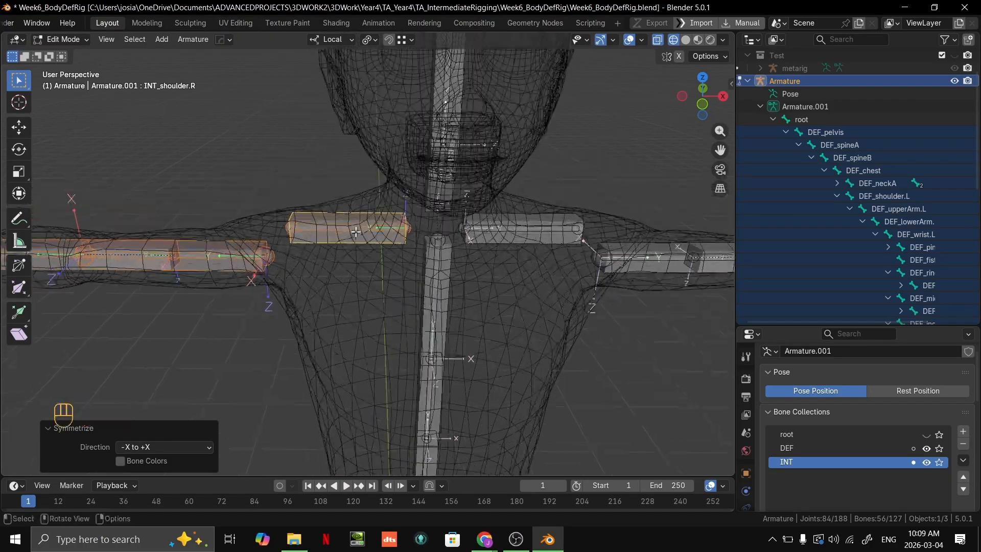
middle_drag(169, 209, 372, 186)
shift+middle_drag(301, 209, 344, 188)
scroll(255, 231, up, 5)
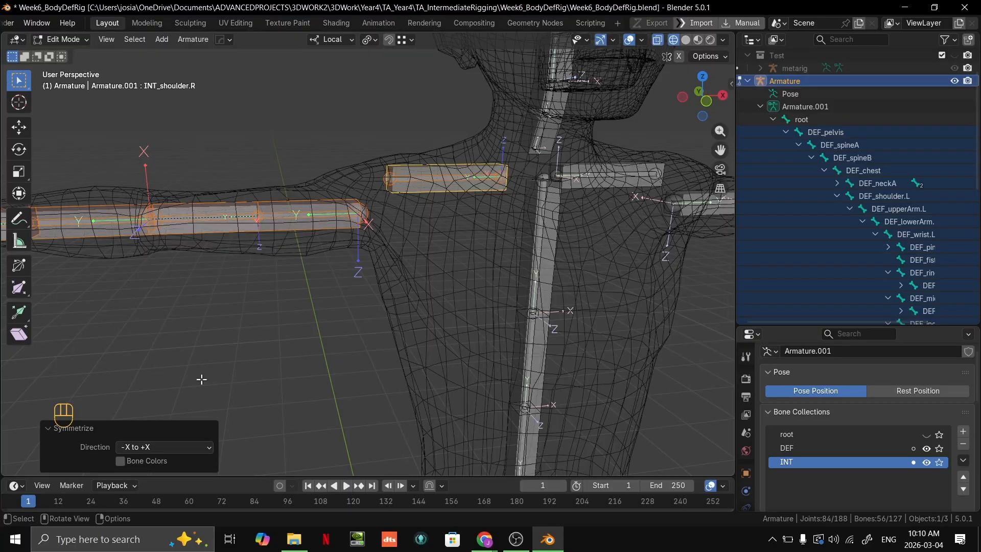
Try the +X to -X direction for the symmetrized bones, return to -X to +X, and examine the right arm.
click(142, 452)
click(139, 476)
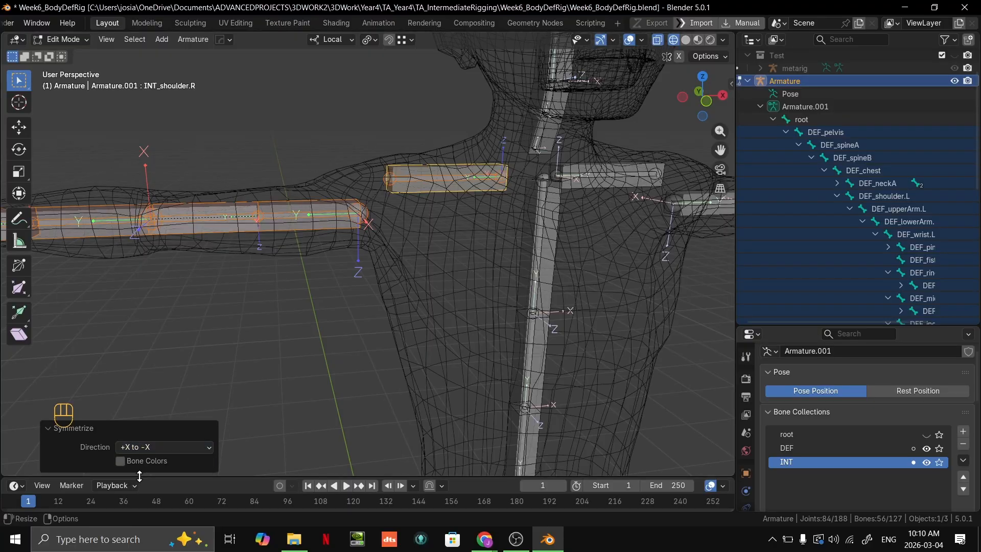
click(146, 448)
click(141, 462)
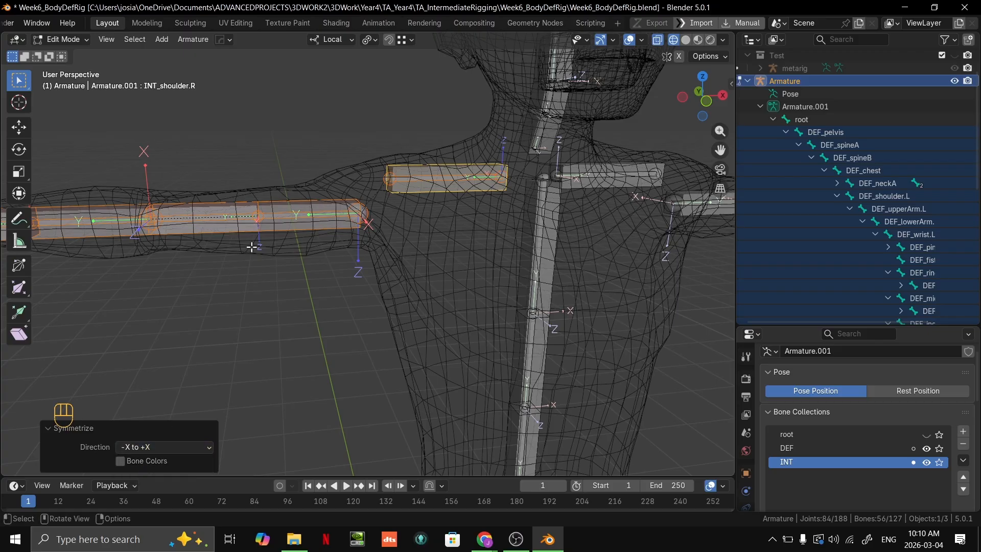
middle_drag(251, 247, 457, 299)
scroll(322, 324, down, 2)
scroll(266, 317, up, 1)
scroll(429, 289, down, 2)
Switch to Pose Mode and test-rotate the mirrored right-side bones around local X, cancelling the rotation.
key(Tab)
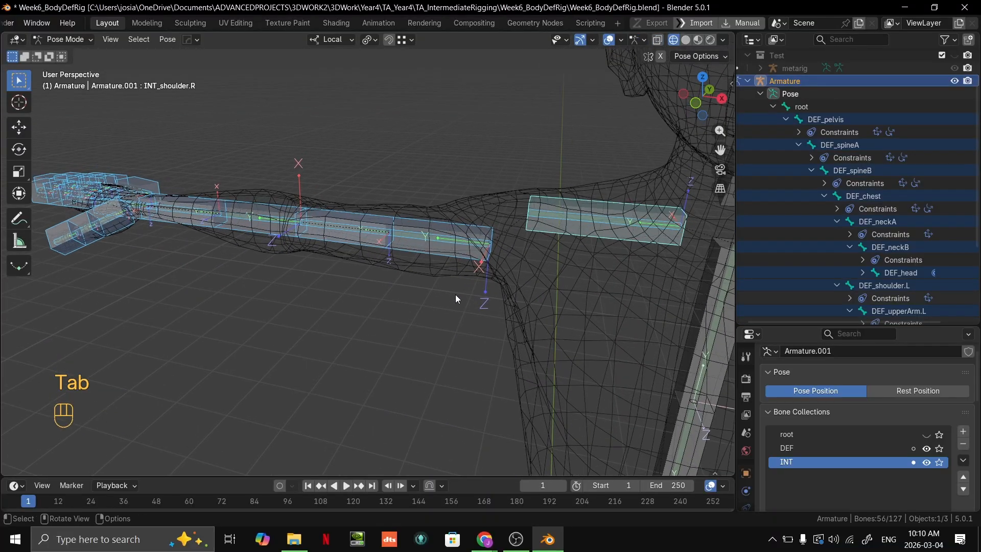
key(r)
key(x)
right_click(492, 248)
scroll(493, 248, down, 4)
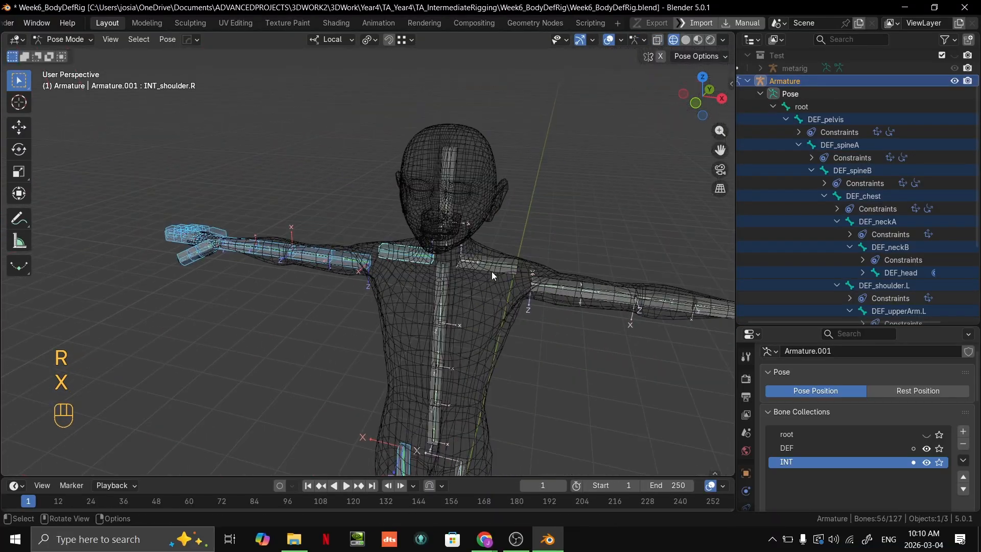
key(x)
right_click(474, 250)
scroll(342, 294, up, 5)
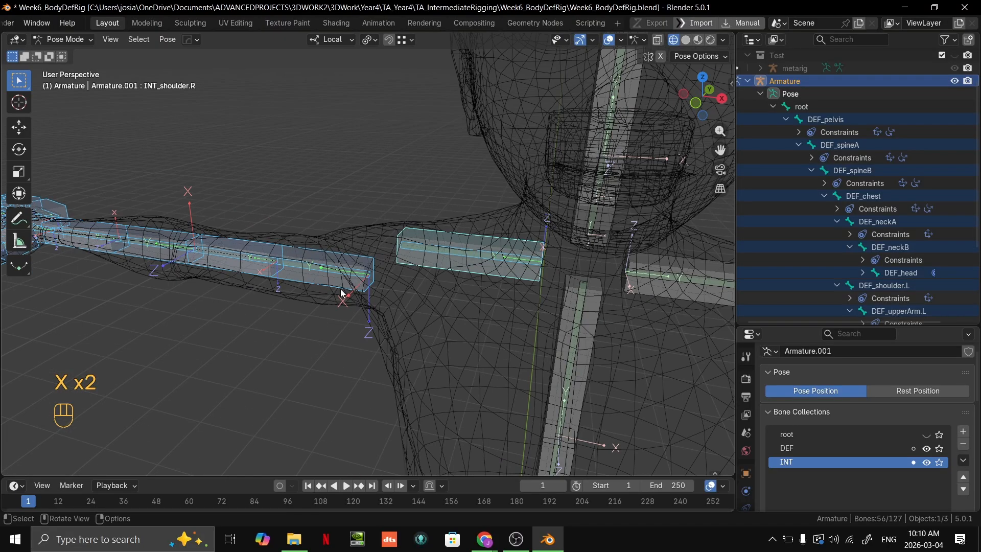
Select the right upper and lower arm INT bones and test-rotate them around local X, cancelling the rotation.
click(342, 294)
scroll(852, 461, down, 3)
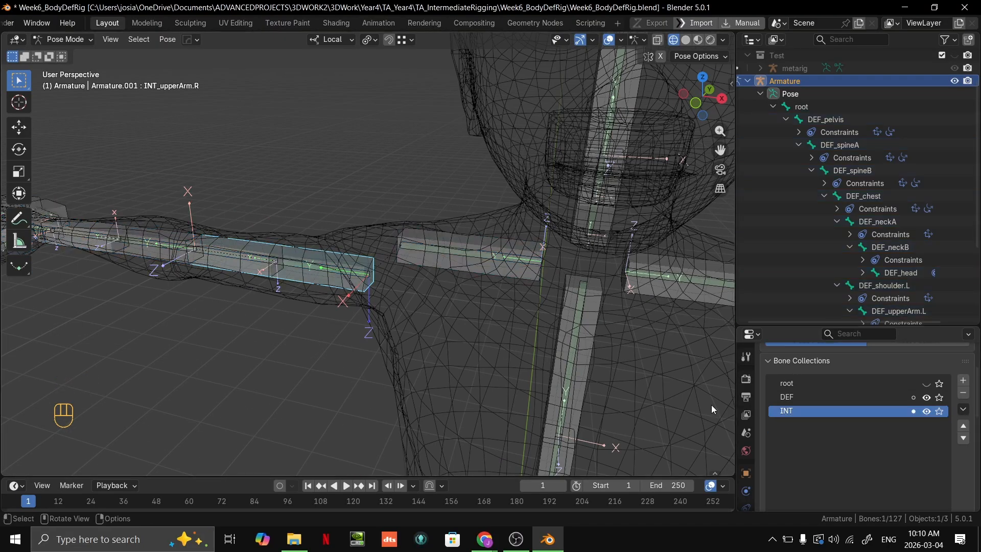
scroll(342, 294, down, 3)
shift+click(229, 252)
key(ctrl+z)
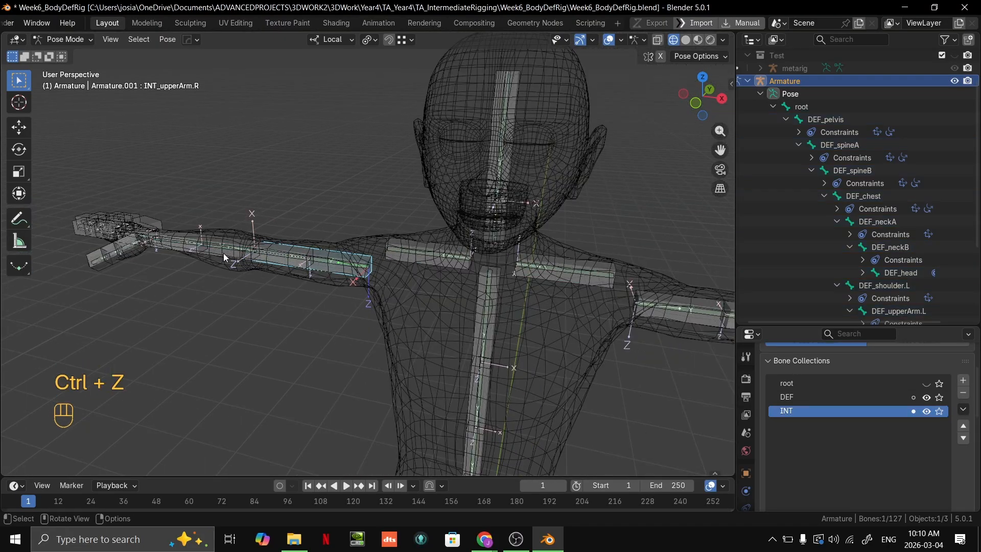
middle_drag(223, 253, 456, 326)
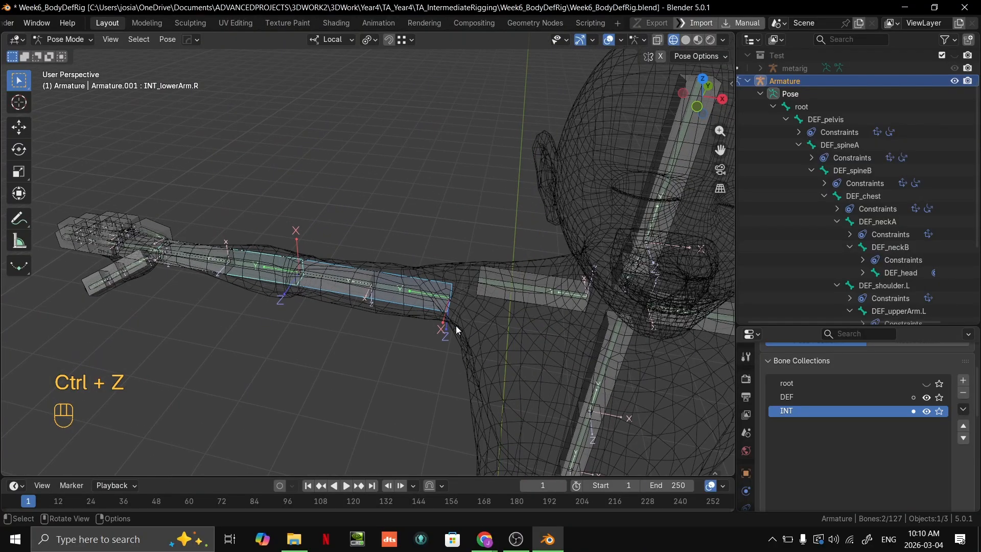
key(r)
right_click(464, 327)
key(r)
key(x)
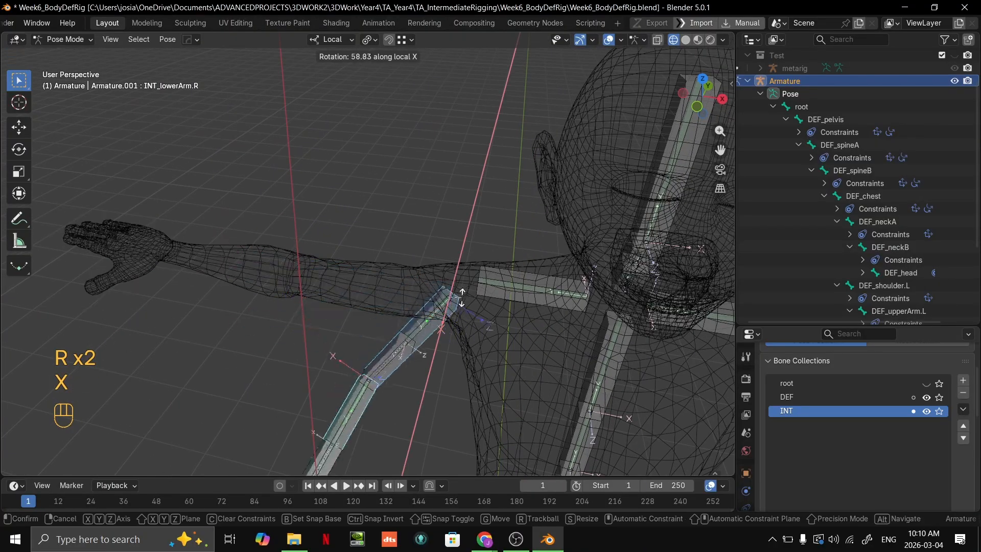
right_click(477, 301)
Test the right arm INT bones' local X rotation once more from a wider view, cancelling it.
shift+middle_drag(485, 290, 439, 229)
scroll(438, 229, down, 3)
middle_drag(439, 229, 421, 214)
key(r)
key(x)
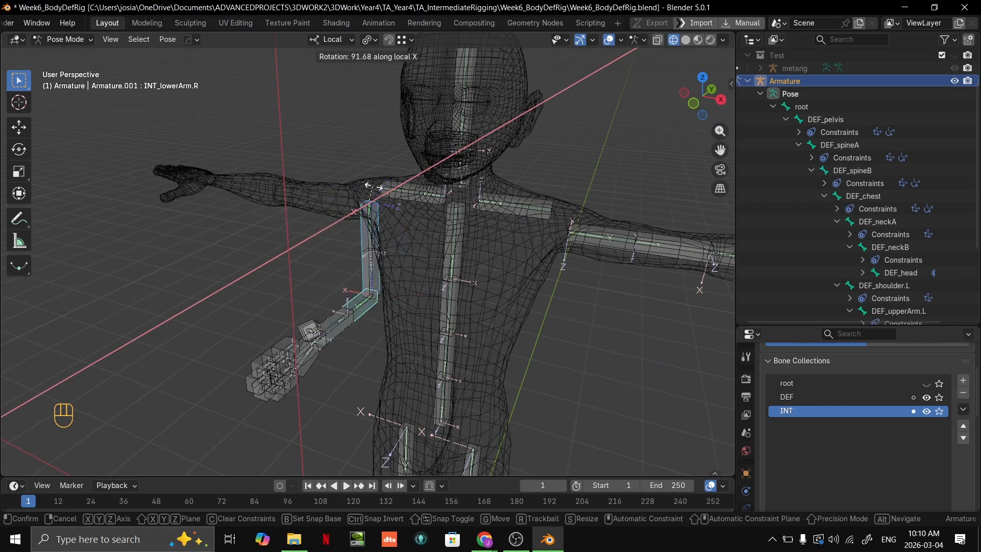
right_click(420, 217)
middle_drag(420, 217, 422, 247)
scroll(409, 262, down, 6)
scroll(443, 321, up, 6)
Test-rotate the right shoulder's INT bone and the INT chest bone, cancelling each rotation.
click(381, 186)
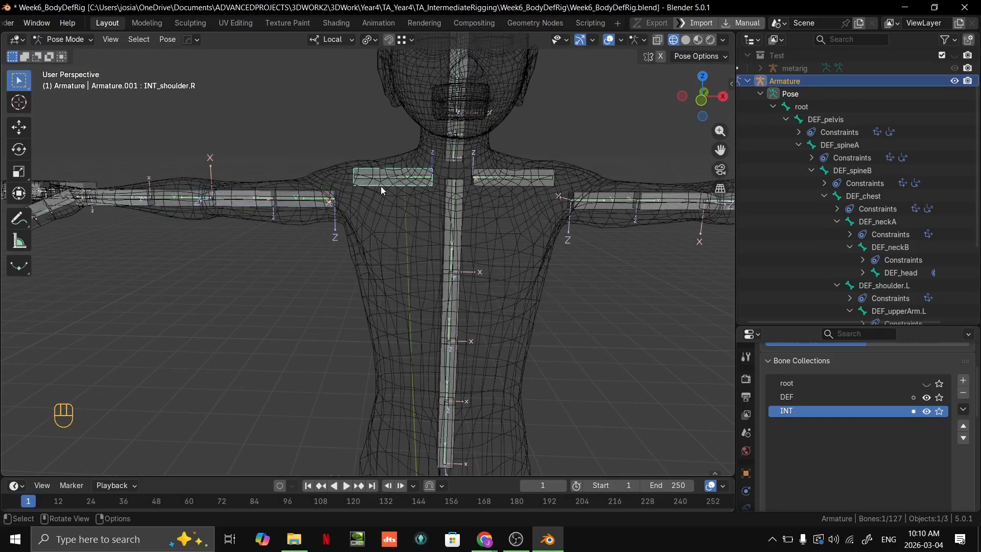
key(r)
right_click(529, 250)
scroll(439, 203, down, 1)
shift+middle_drag(530, 250, 387, 253)
click(390, 193)
key(r)
key(r)
right_click(404, 189)
scroll(414, 284, down, 5)
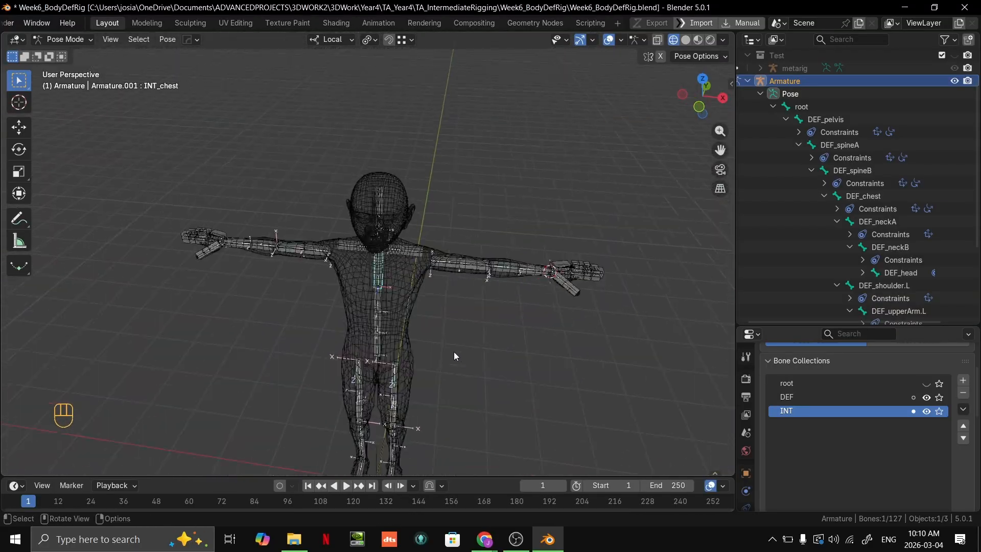
Undo the pose tests and the symmetrize operation, going back to the selected left-side bones in Edit Mode.
key(ctrl+z)
key(ctrl+z)
key(ctrl+z)
key(ctrl+z)
key(ctrl+z)
key(ctrl+z)
key(ctrl+z)
key(ctrl+shift+z)
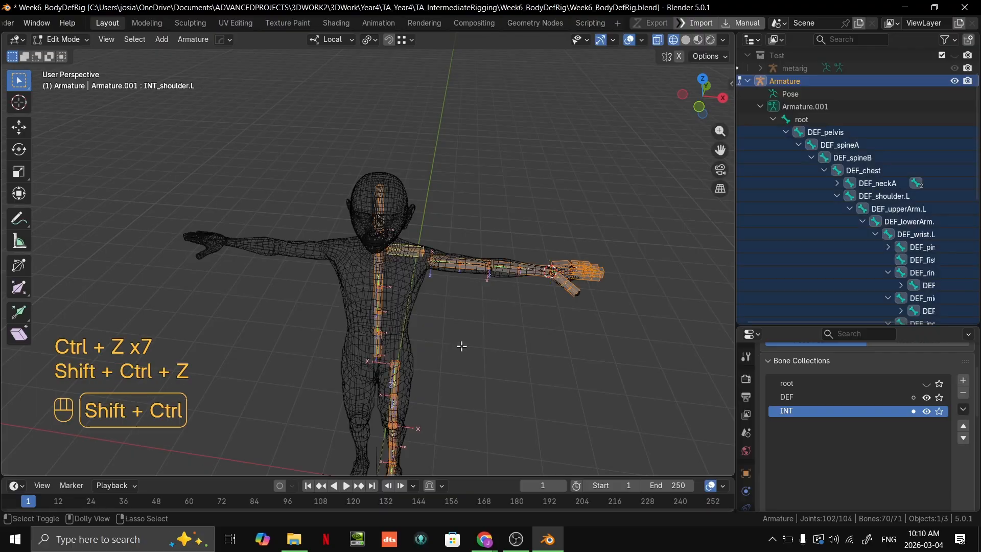
key(ctrl+shift+z)
key(ctrl+z)
middle_drag(489, 324, 515, 276)
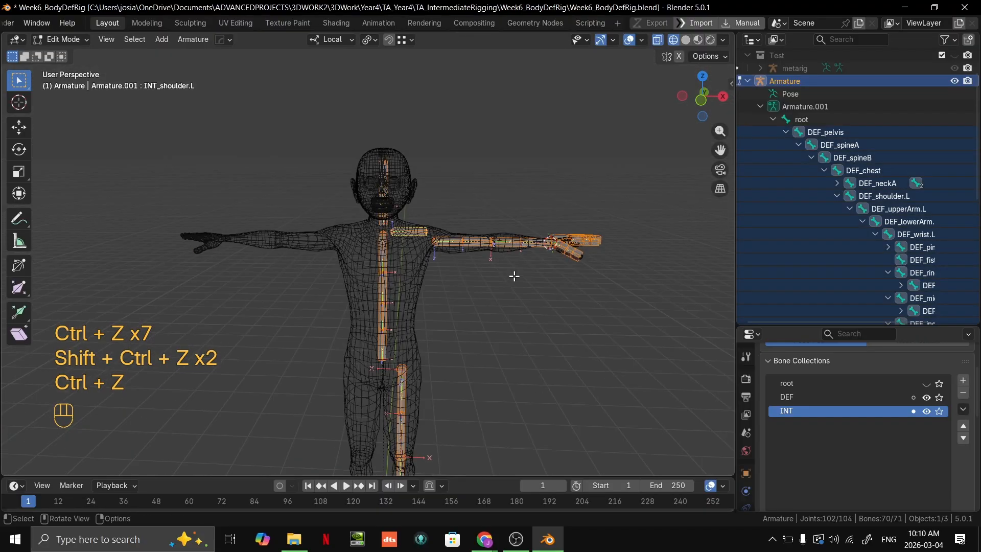
Symmetrize the selected bones with the direction set to +X to -X and check the mirrored arm and leg.
click(201, 44)
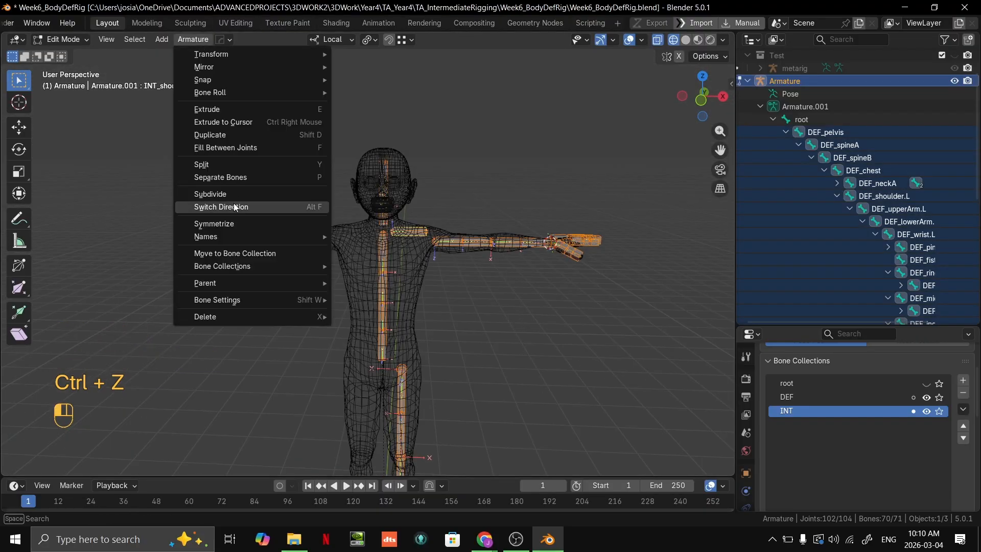
click(215, 222)
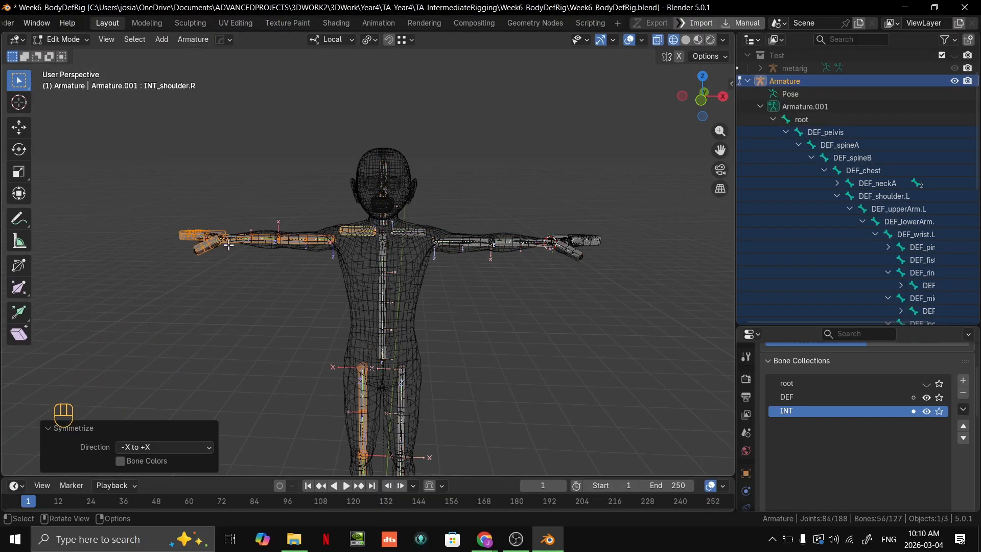
click(162, 447)
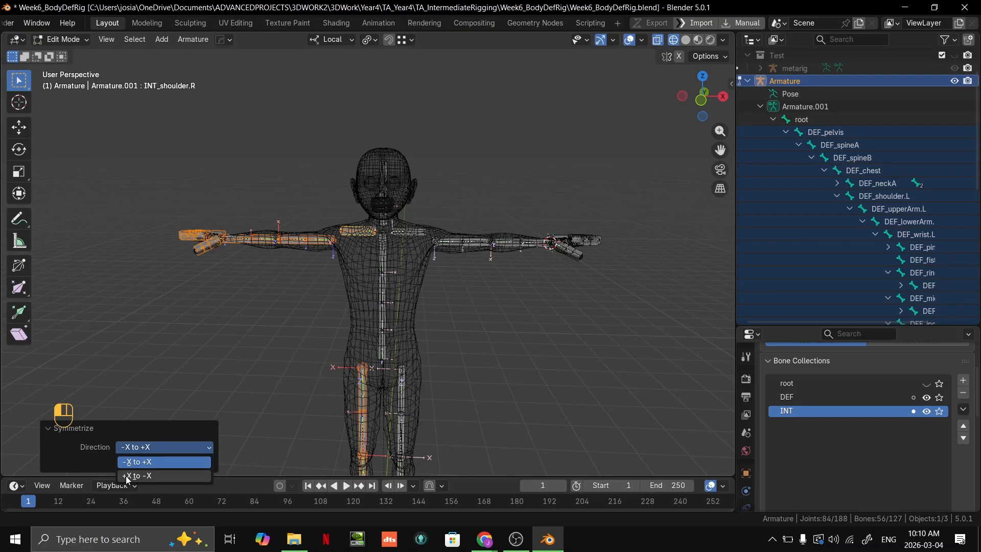
click(153, 460)
middle_drag(391, 331, 487, 418)
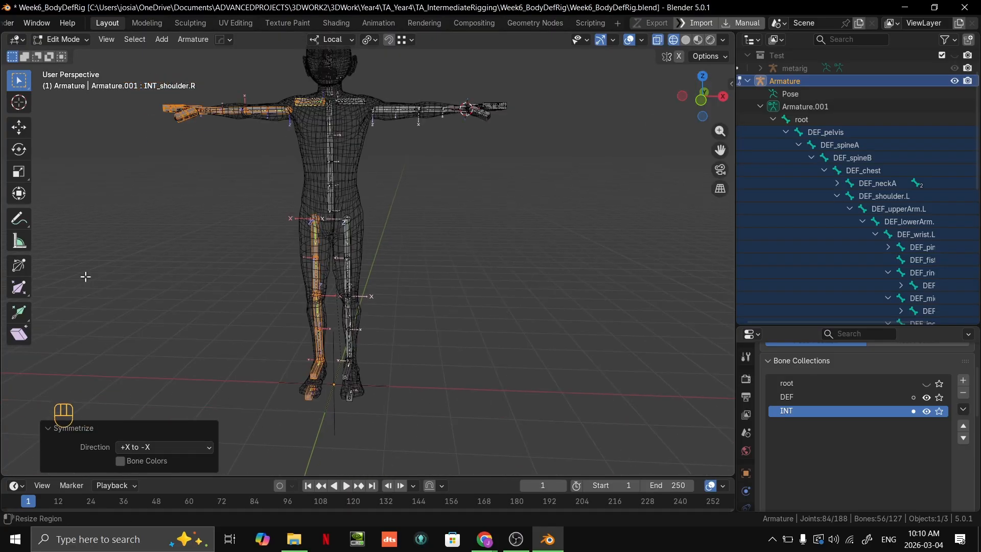
shift+middle_drag(305, 208, 331, 256)
middle_drag(276, 199, 285, 223)
scroll(297, 244, up, 3)
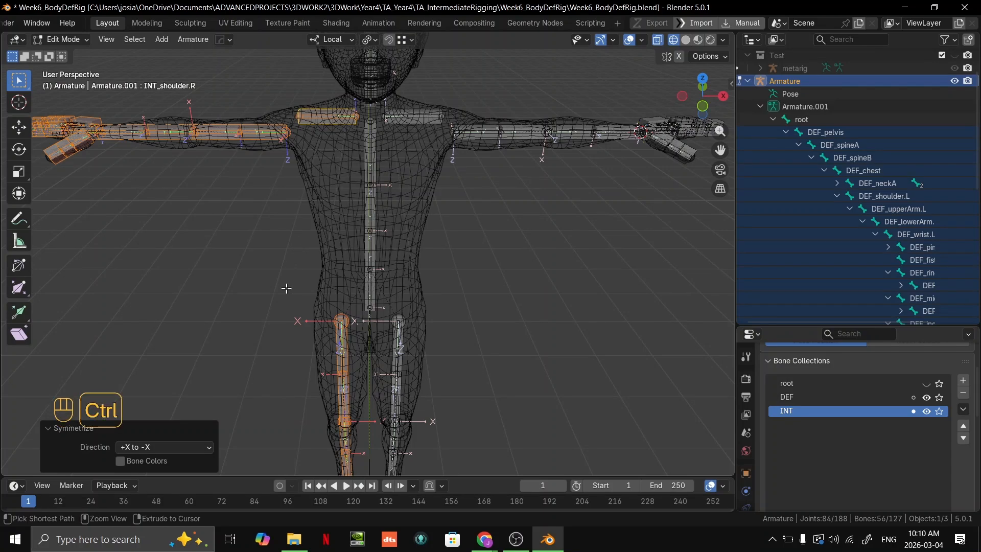
scroll(514, 409, down, 3)
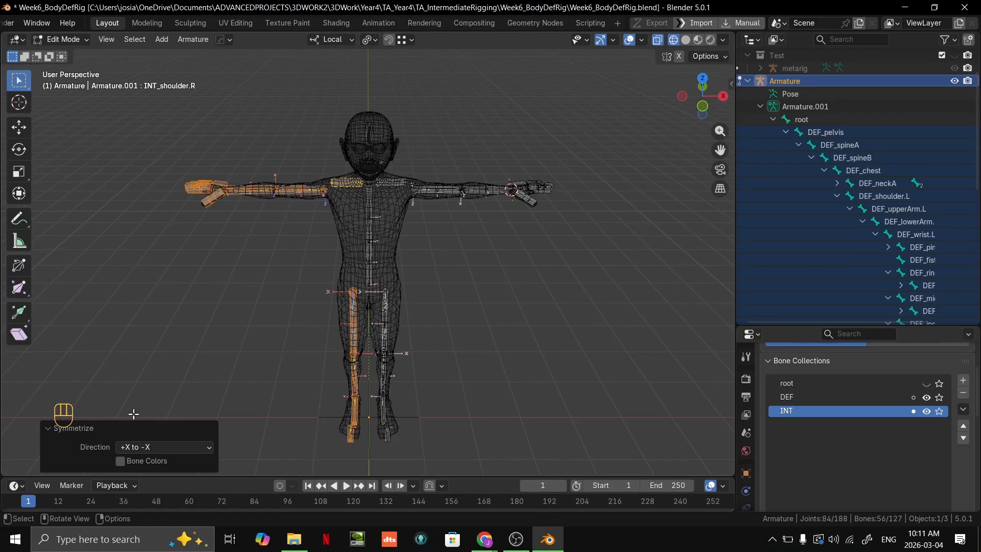
Undo the last symmetrize operation, keeping the left-side and centre bones selected.
click(161, 448)
key(ctrl+z)
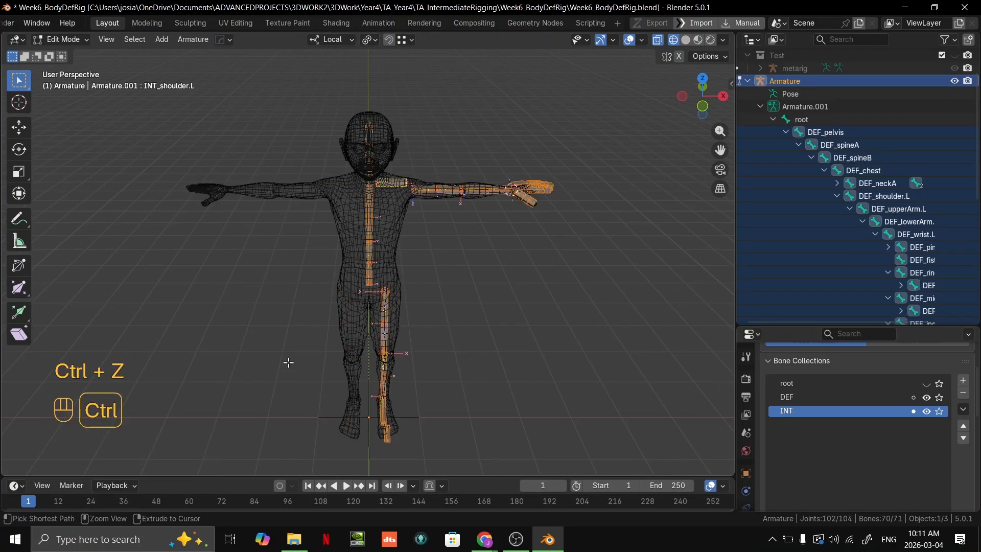
middle_drag(356, 315, 352, 280)
key(ctrl+z)
key(ctrl+shift+z)
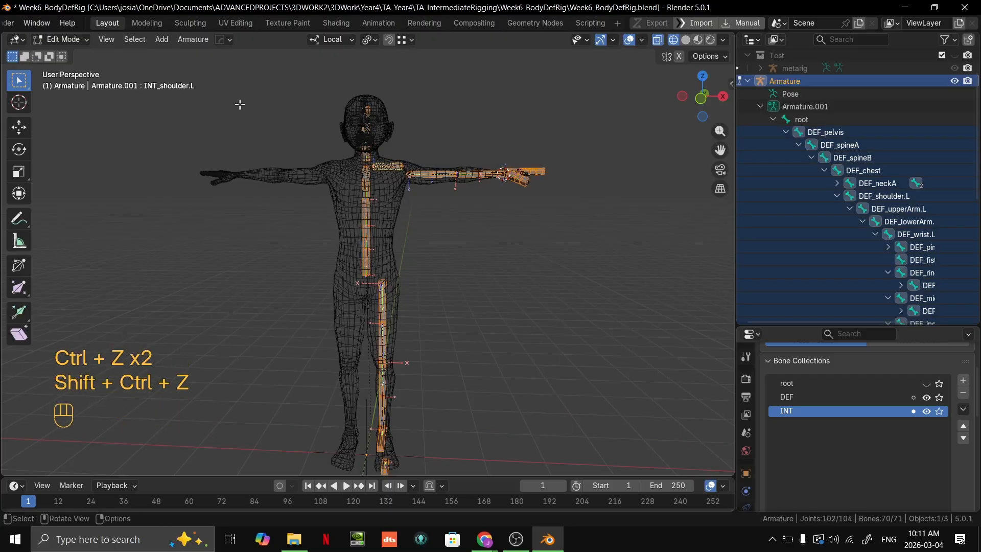
Symmetrize the selected DEF and INT bones onto the character's right side using the +X to -X direction.
click(192, 40)
click(222, 224)
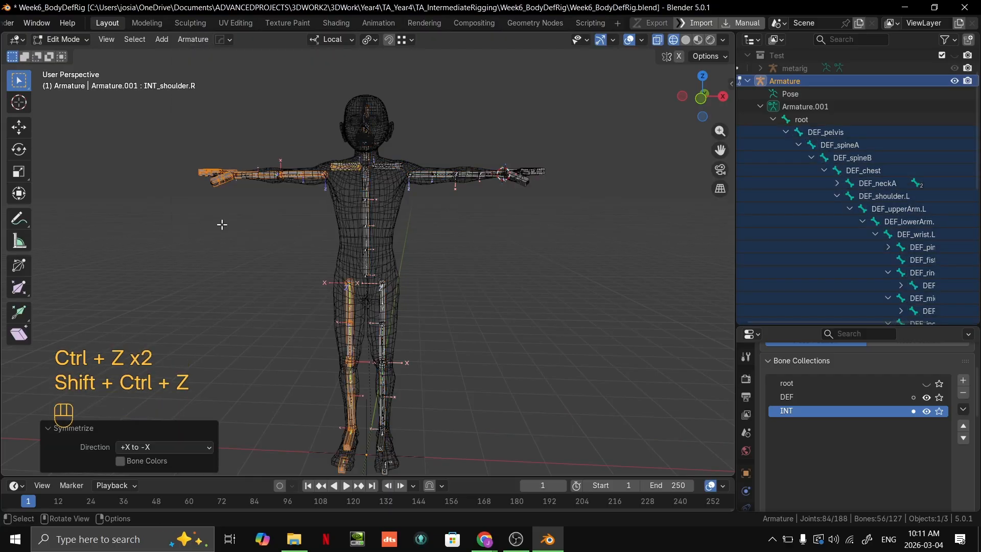
middle_drag(323, 195, 320, 225)
scroll(291, 270, up, 4)
shift+middle_drag(259, 194, 313, 285)
scroll(264, 217, up, 2)
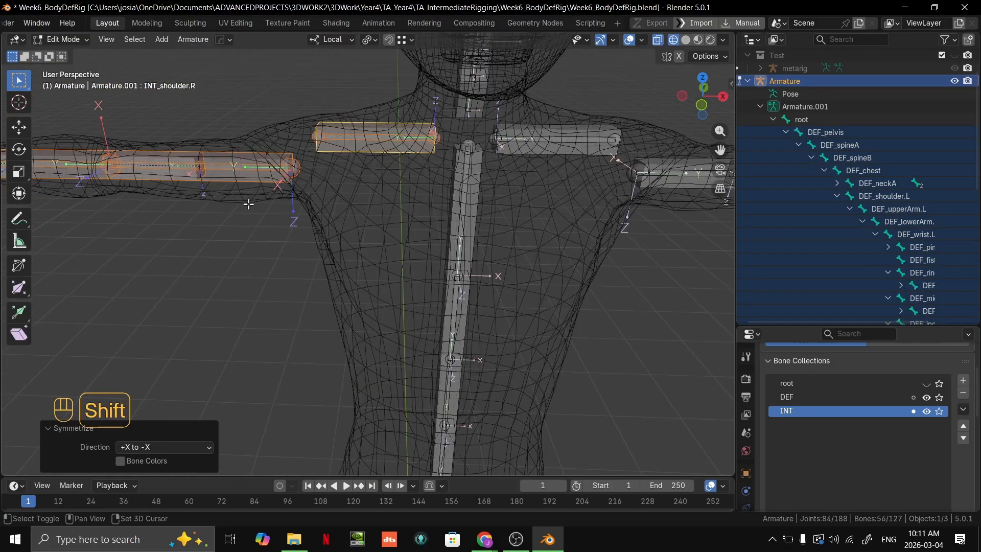
shift+middle_drag(247, 204, 340, 229)
scroll(237, 196, down, 10)
click(145, 448)
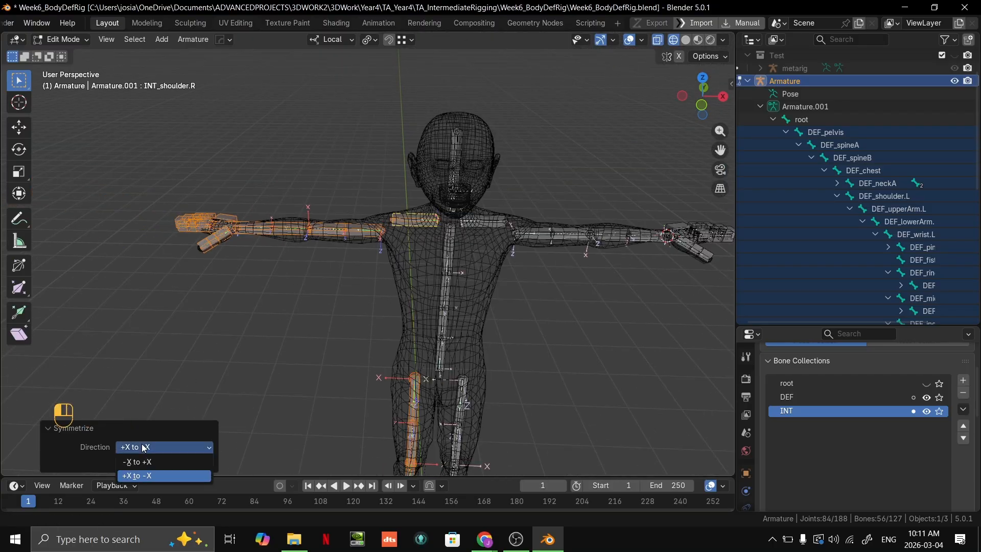
click(141, 475)
Deselect the bones and examine the bone axes of the mirrored right arm and shoulder.
scroll(275, 168, up, 3)
click(280, 182)
scroll(281, 185, up, 6)
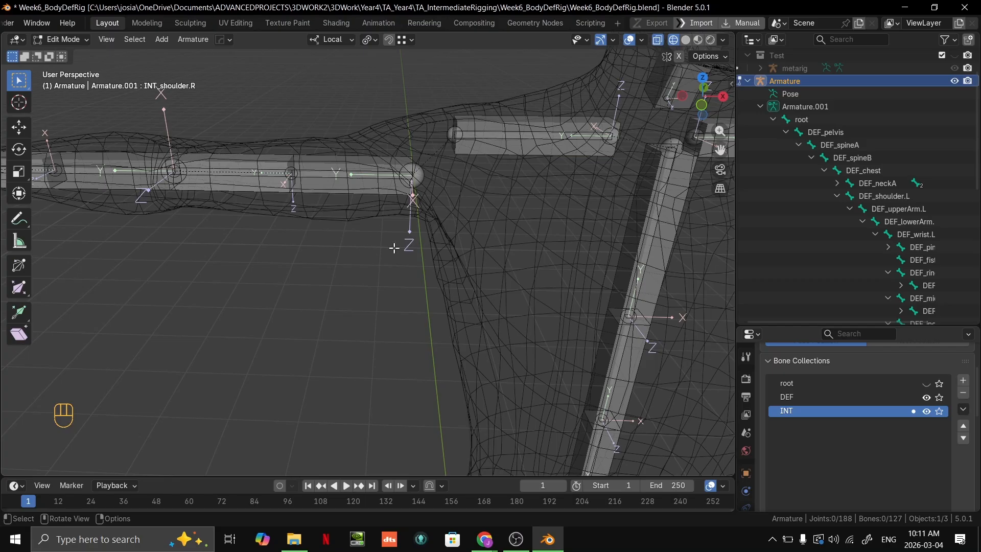
scroll(471, 222, down, 7)
middle_drag(472, 221, 427, 201)
shift+middle_drag(475, 232, 511, 223)
scroll(404, 331, up, 2)
shift+middle_drag(562, 255, 460, 256)
scroll(544, 300, up, 1)
Hide the INT bone collection and select all the visible DEF bones.
click(926, 412)
scroll(460, 355, up, 2)
click(461, 253)
scroll(460, 252, down, 6)
key(a)
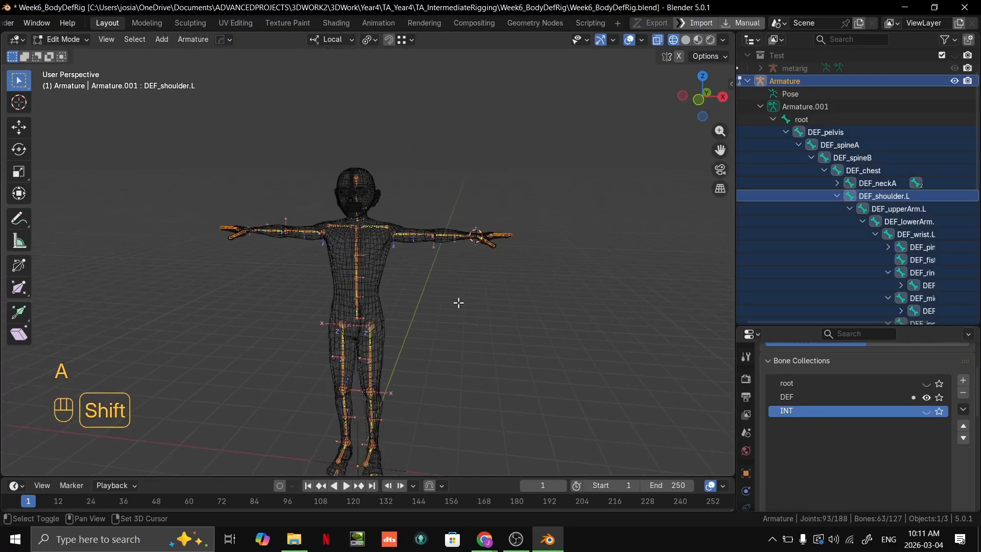
Switch to Object Mode and select the cn_body mesh, adding the Armature as the active object.
key(Tab)
click(463, 310)
click(391, 217)
scroll(369, 198, up, 5)
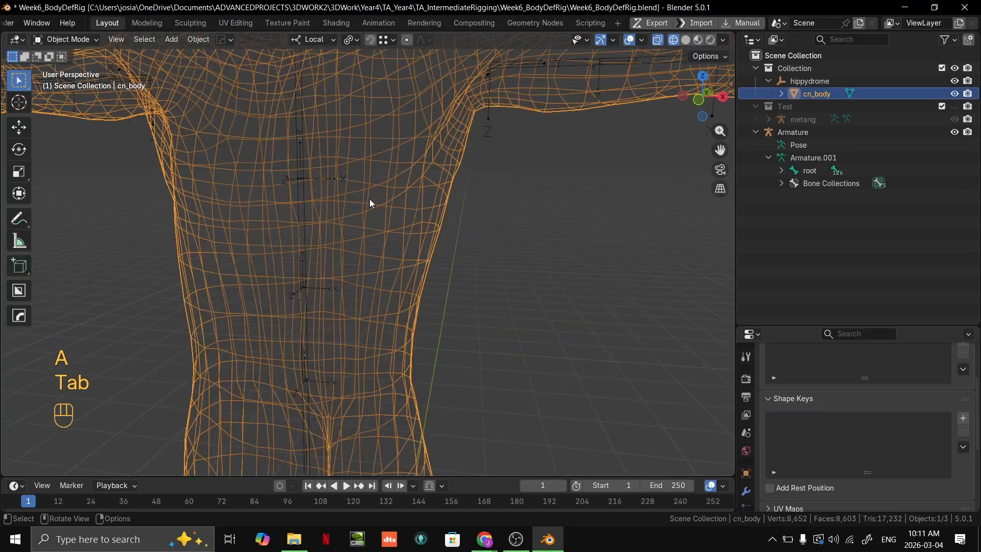
shift+middle_drag(370, 198, 338, 237)
shift+click(329, 243)
scroll(333, 240, down, 5)
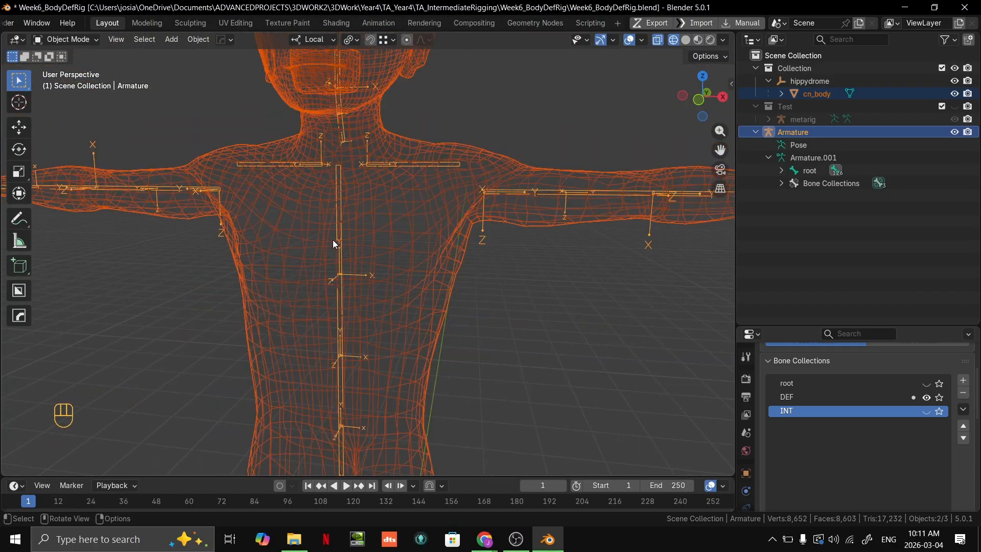
scroll(344, 240, up, 4)
Try both selection orders of cn_body and Armature, finishing with the mesh selected first and the Armature active.
click(345, 240)
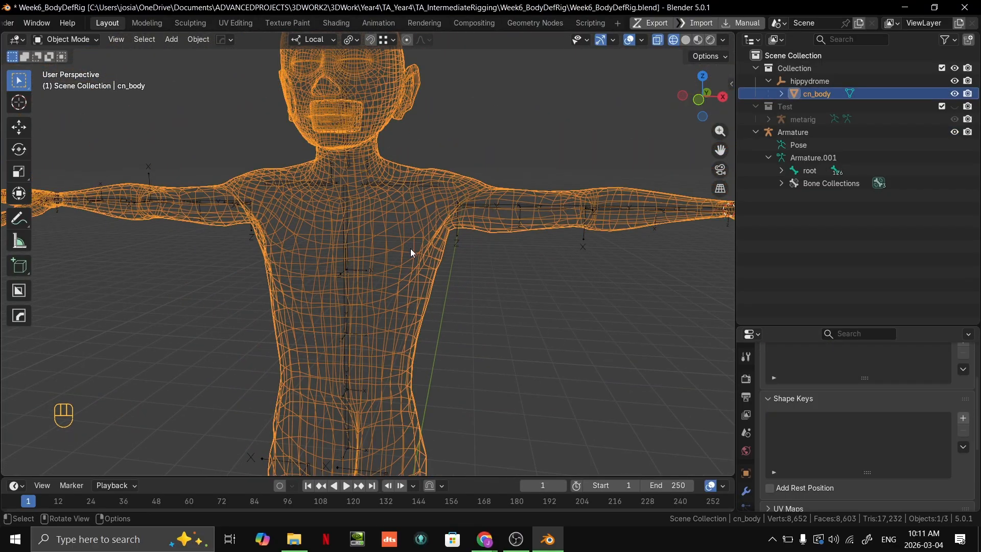
click(519, 271)
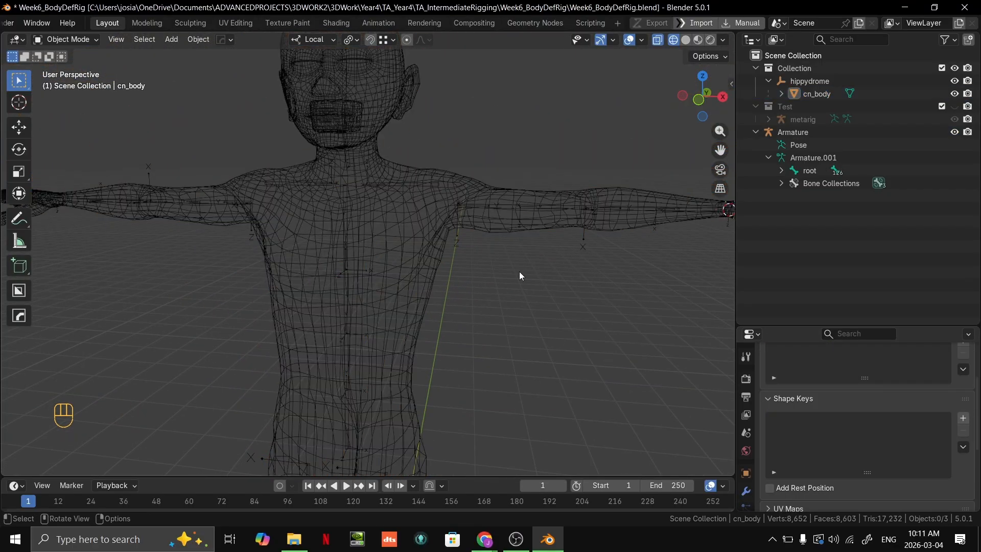
click(350, 238)
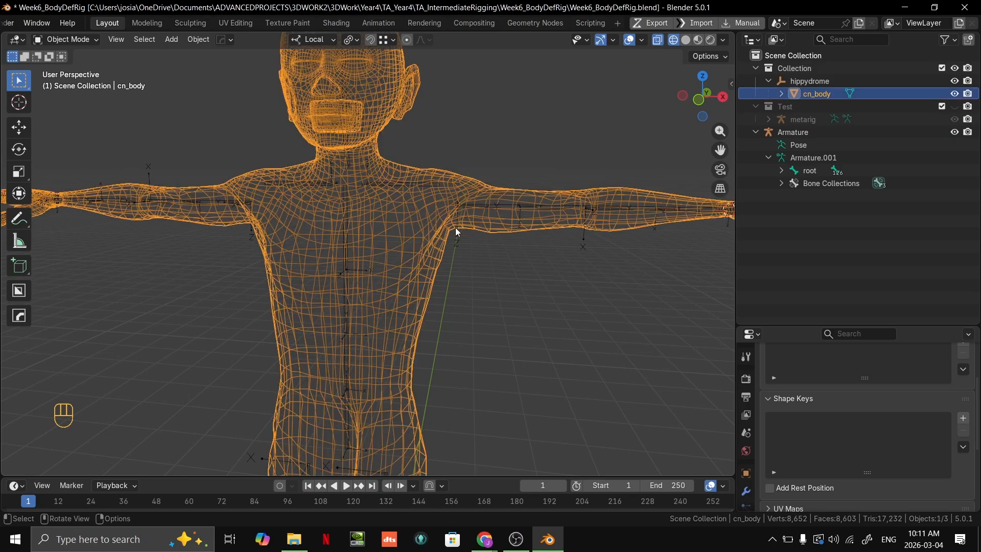
click(348, 241)
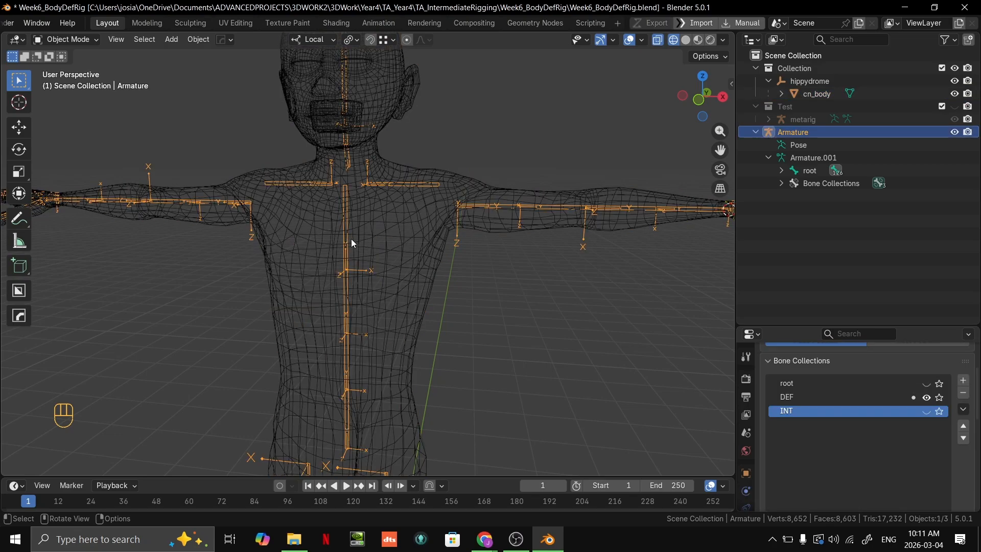
shift+click(396, 231)
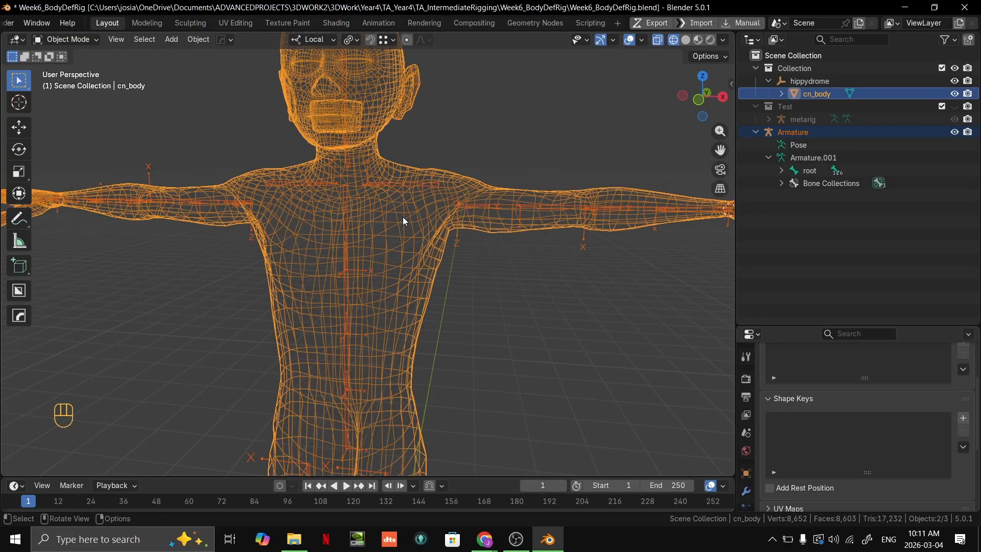
click(395, 219)
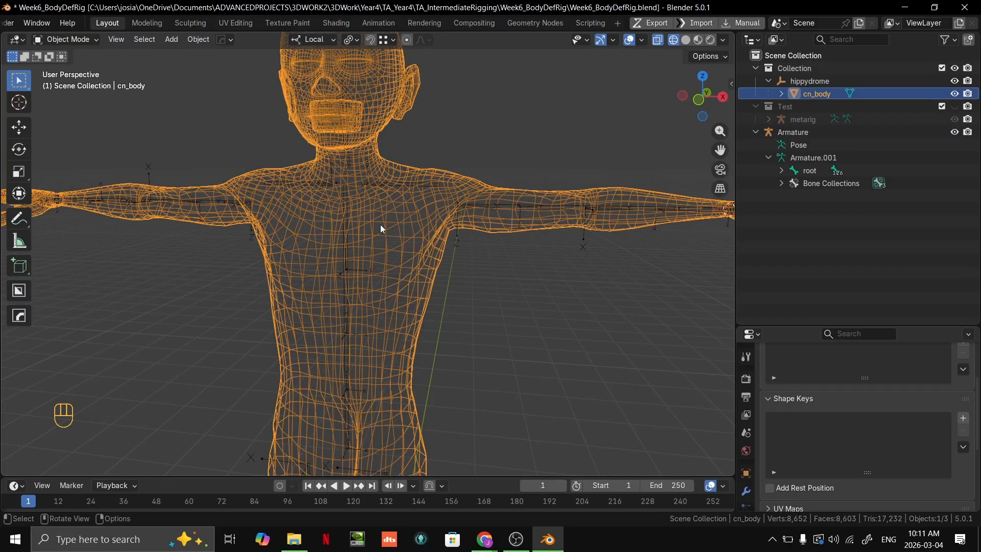
shift+click(347, 236)
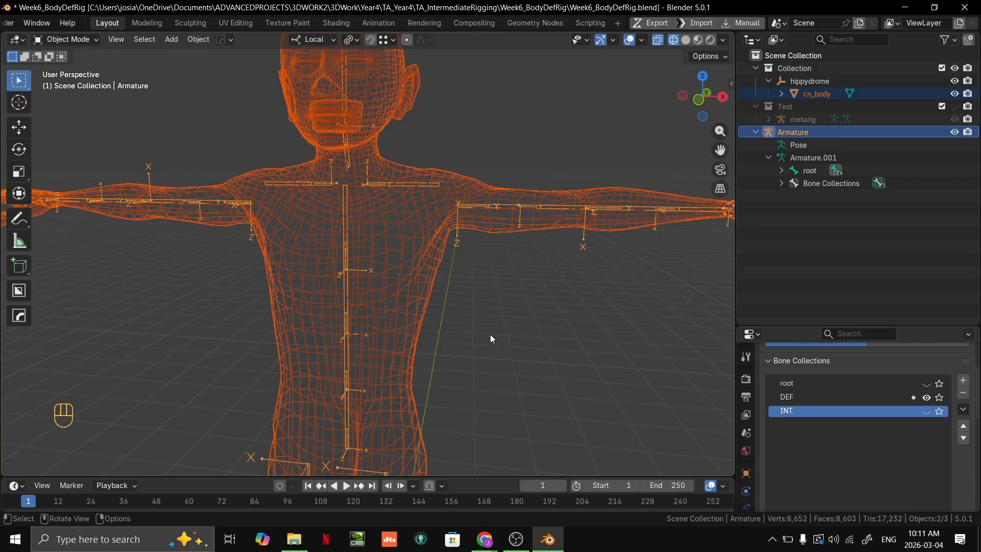
Parent the cn_body mesh to the Armature with automatic weights and deselect everything.
key(ctrl+p)
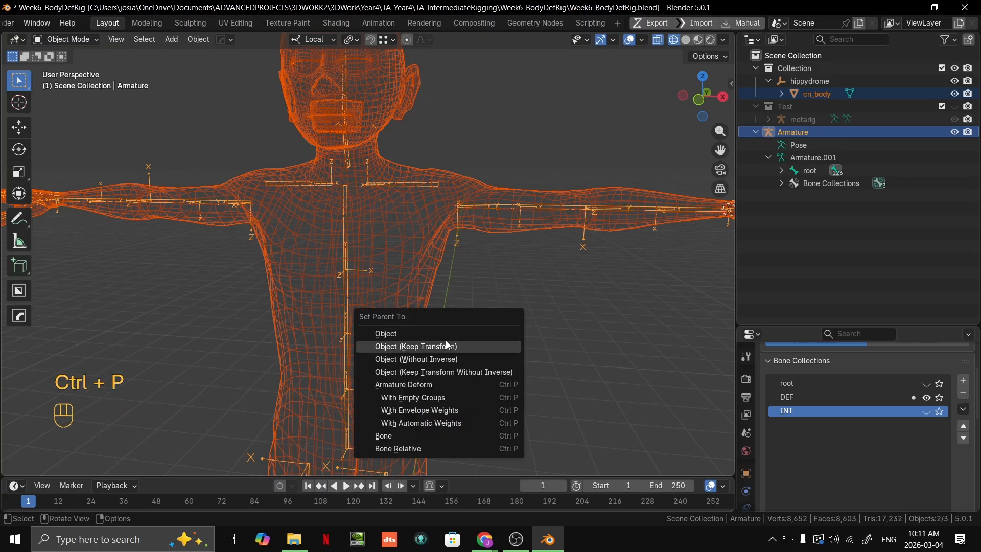
click(437, 420)
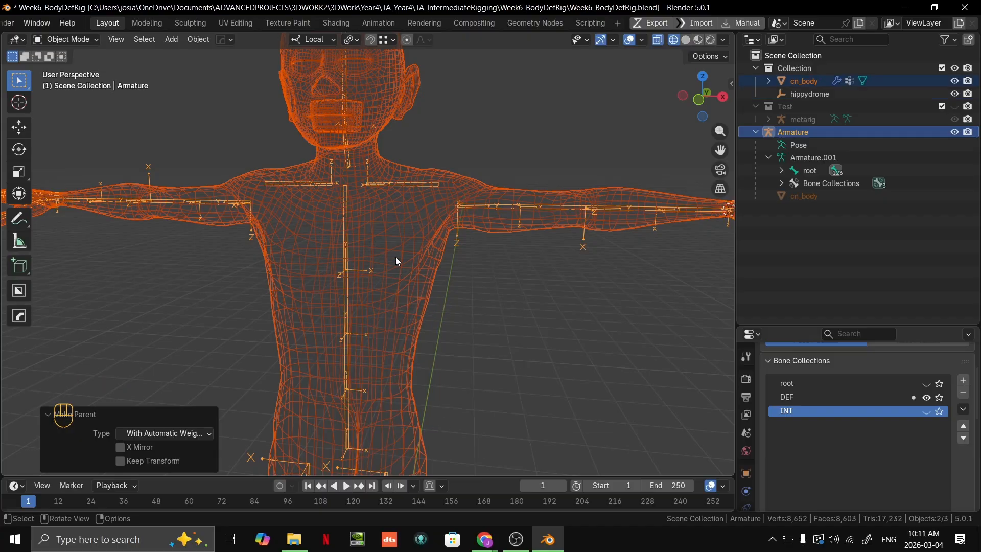
scroll(397, 258, down, 2)
middle_drag(419, 281, 511, 314)
click(513, 312)
scroll(513, 311, up, 4)
middle_drag(552, 276, 471, 261)
scroll(437, 271, down, 2)
scroll(504, 255, down, 3)
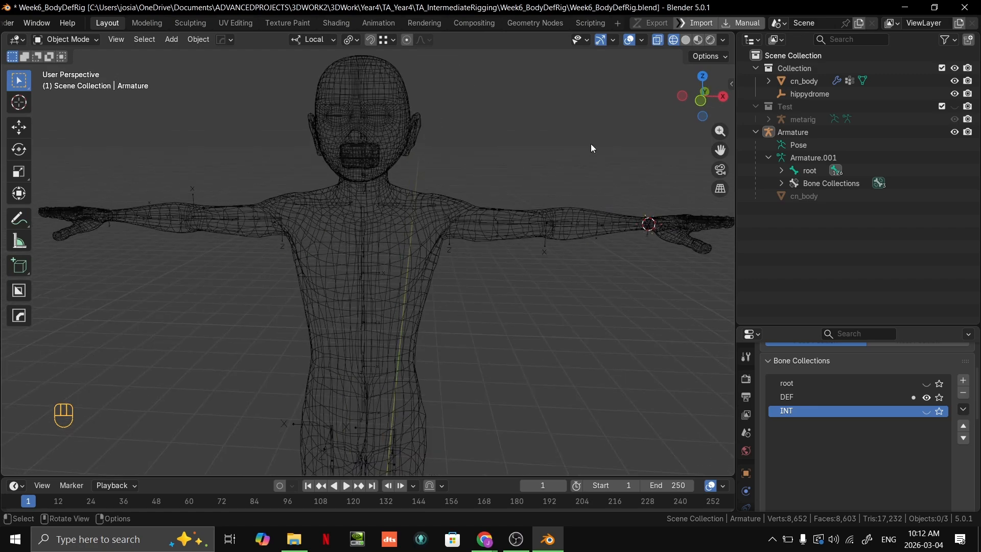
Switch the viewport to solid shading with X-ray on so the bones show through the body.
click(687, 39)
scroll(489, 179, up, 4)
key(alt+z)
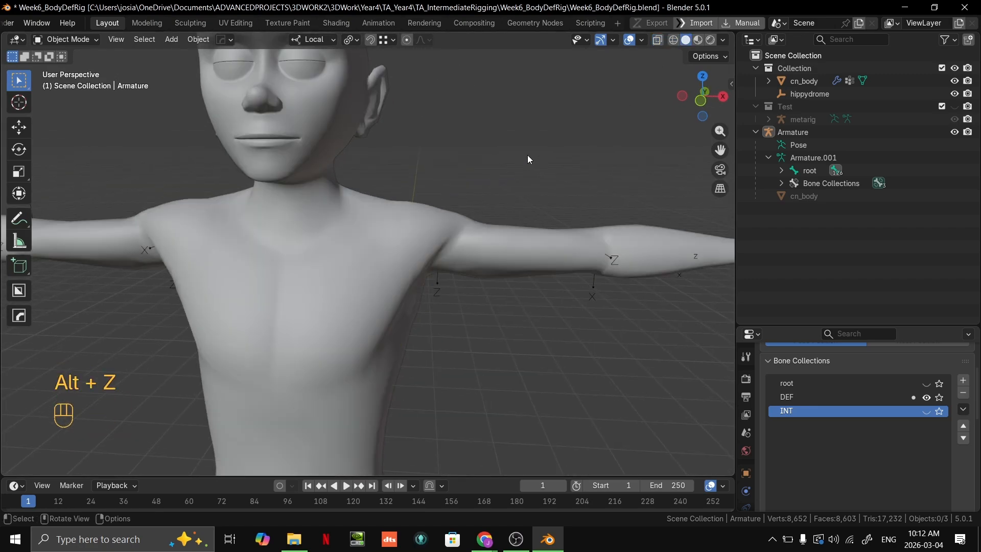
click(401, 245)
key(alt+z)
Select the Armature, add cn_body as the active object, and enter Weight Paint mode.
click(383, 211)
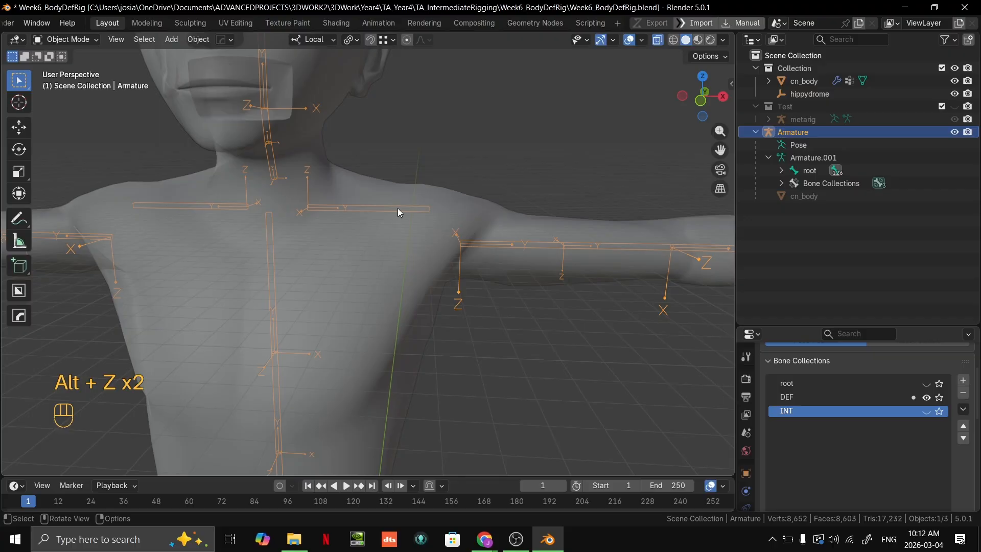
shift+click(403, 195)
key(ctrl+Tab)
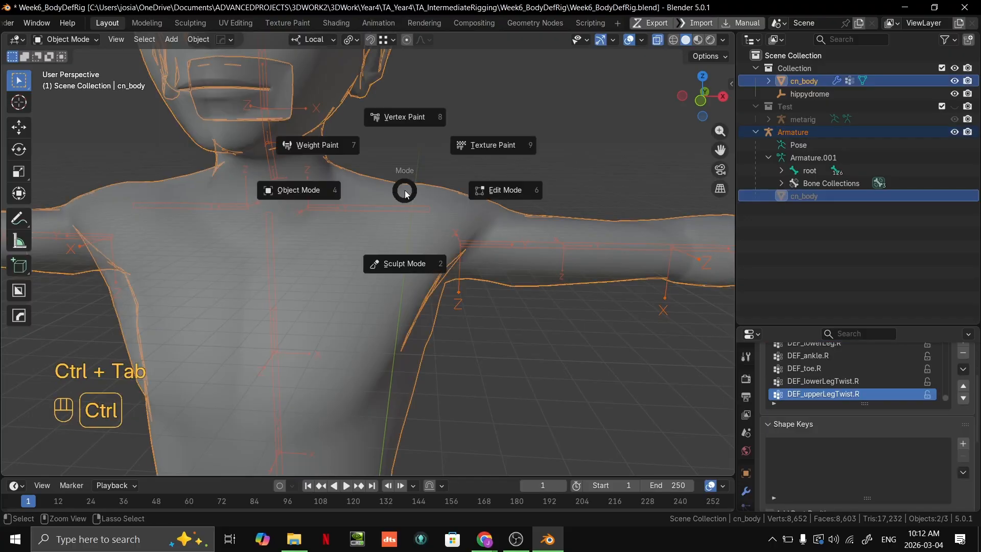
click(317, 147)
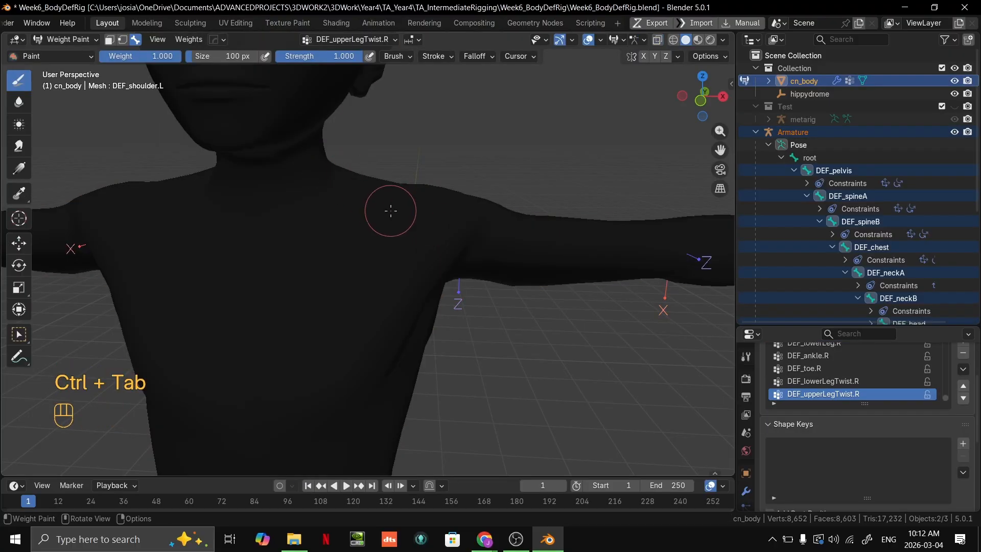
Enable the Show Bone X-Ray armature overlay so the DEF bones show through the mesh.
scroll(391, 217, down, 3)
scroll(383, 224, up, 6)
scroll(388, 218, down, 3)
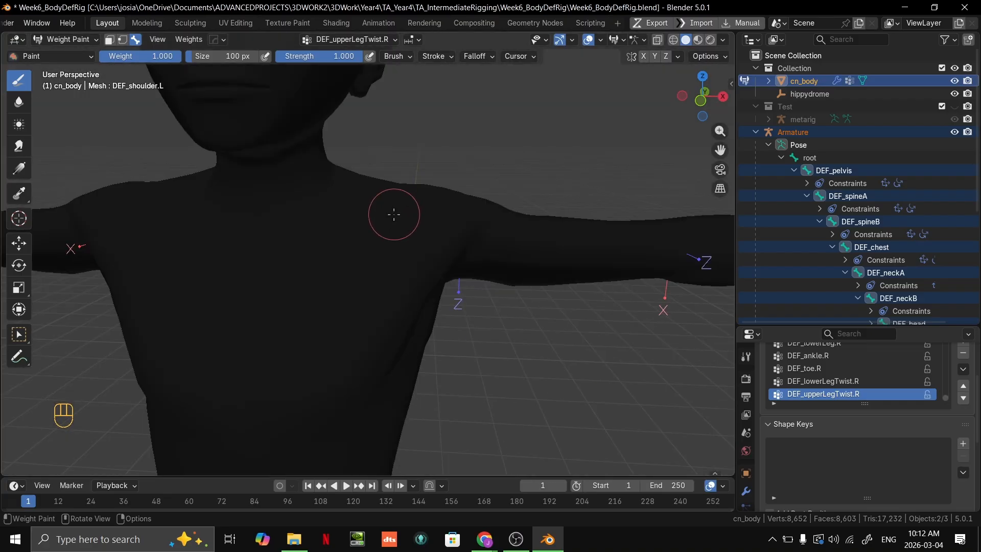
click(643, 44)
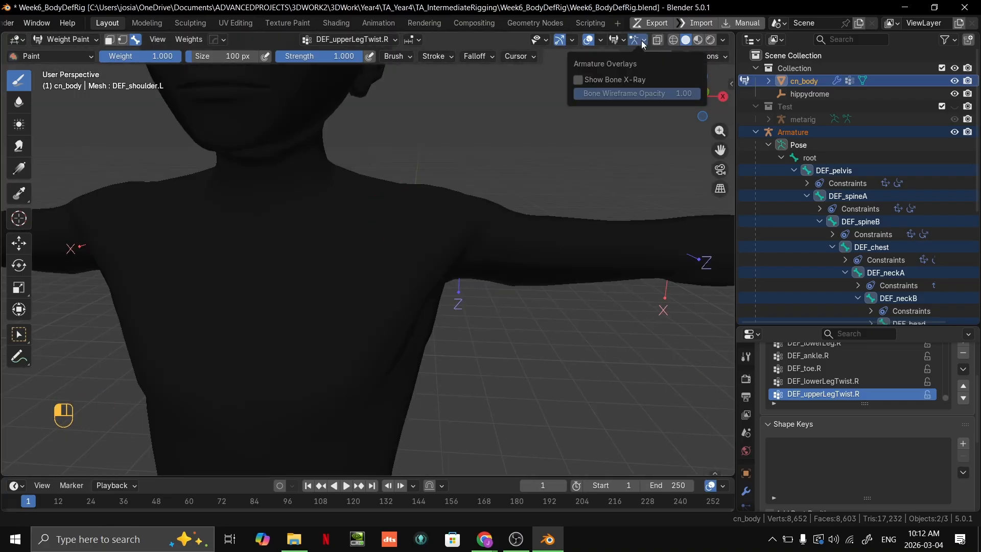
click(578, 81)
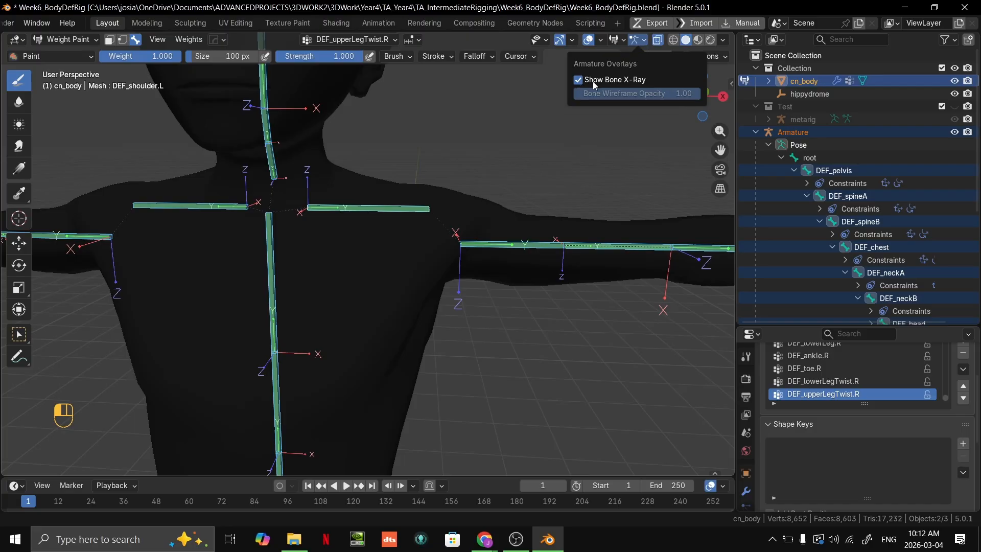
shift+middle_drag(510, 122, 499, 198)
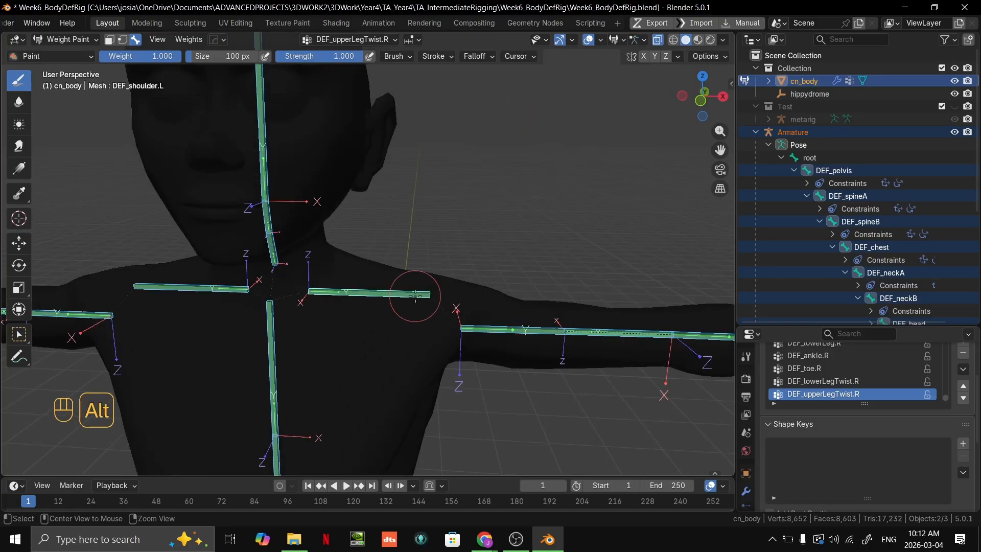
Examine the automatic weights of the left arm's DEF bones from the shoulder to the wrist.
alt+click(424, 299)
alt+click(489, 328)
shift+middle_drag(489, 327, 288, 267)
alt+click(441, 231)
alt+click(353, 272)
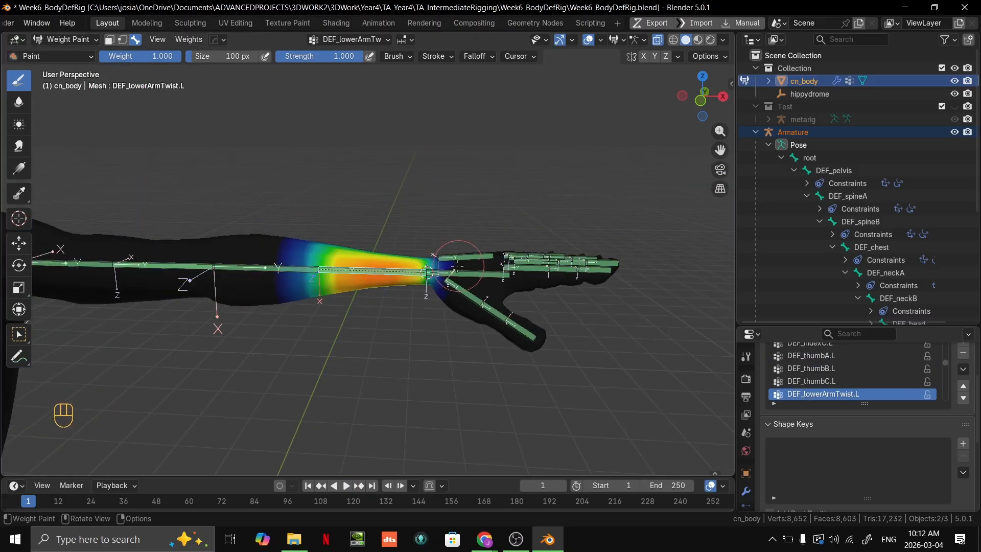
alt+click(445, 271)
shift+middle_drag(445, 270, 302, 343)
shift+middle_drag(302, 342, 380, 292)
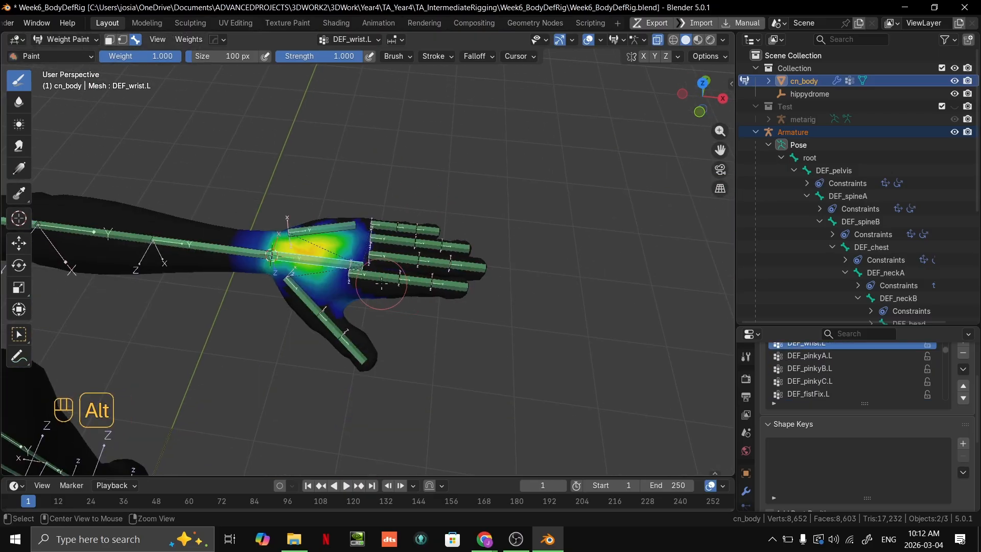
Examine the weights of the left index finger's DEF bones up to DEF_indexC.L.
alt+click(376, 277)
key(grave)
click(468, 368)
scroll(454, 293, down, 6)
scroll(414, 276, up, 1)
shift+middle_drag(500, 292, 465, 281)
alt+click(412, 275)
shift+middle_drag(538, 276, 462, 259)
alt+click(454, 272)
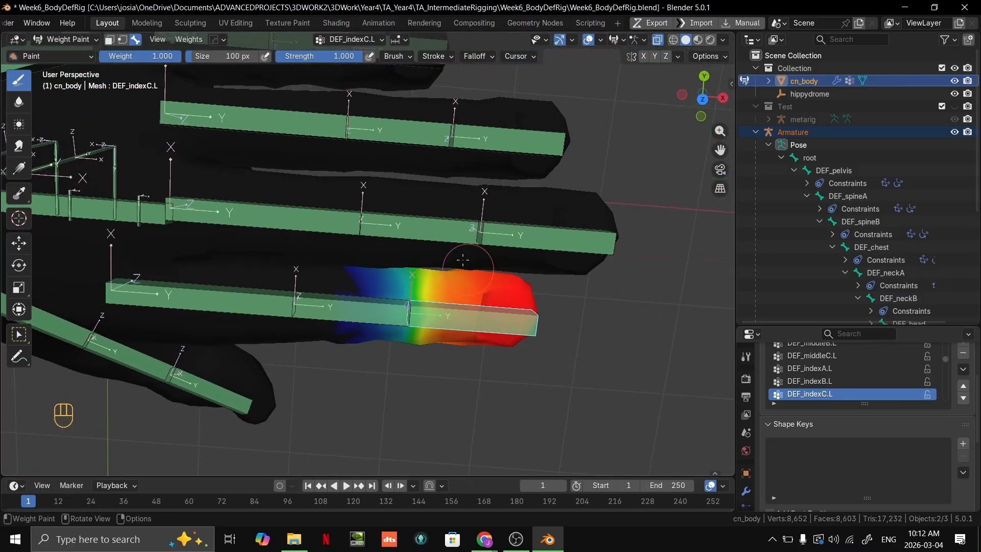
Examine the weights of the left middle, ring and pinky finger bones in top view.
alt+click(443, 226)
key(grave)
click(443, 125)
alt+click(333, 222)
alt+click(536, 223)
shift+middle_drag(497, 216, 521, 268)
alt+click(433, 194)
alt+click(488, 188)
alt+click(330, 186)
shift+middle_drag(339, 166, 395, 278)
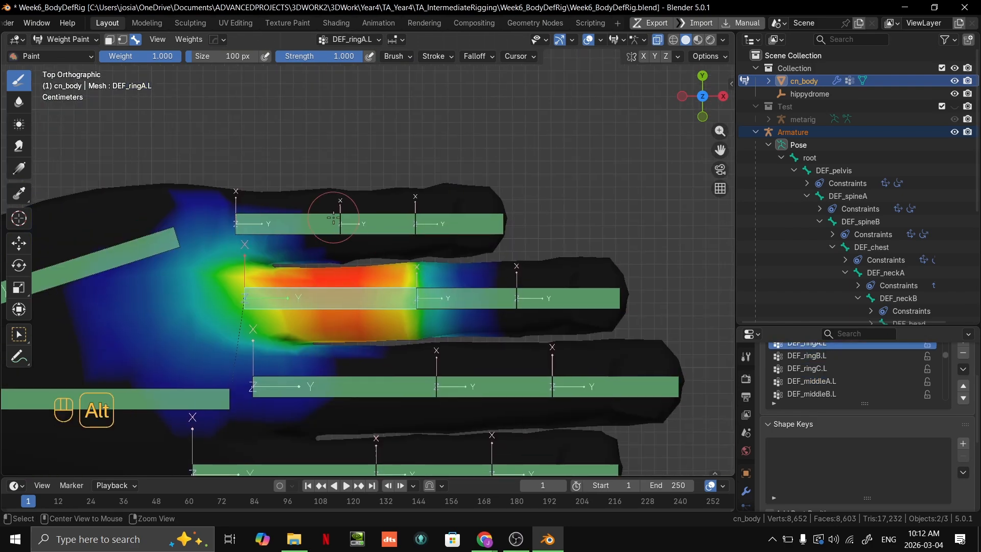
alt+click(316, 224)
alt+click(385, 223)
alt+click(424, 223)
Examine how the left palm is weighted to its DEF bones, including DEF_wrist.L.
shift+middle_drag(138, 256, 447, 139)
alt+click(258, 215)
scroll(414, 269, down, 3)
alt+click(414, 270)
scroll(414, 286, down, 2)
middle_drag(413, 296, 403, 214)
scroll(388, 256, up, 4)
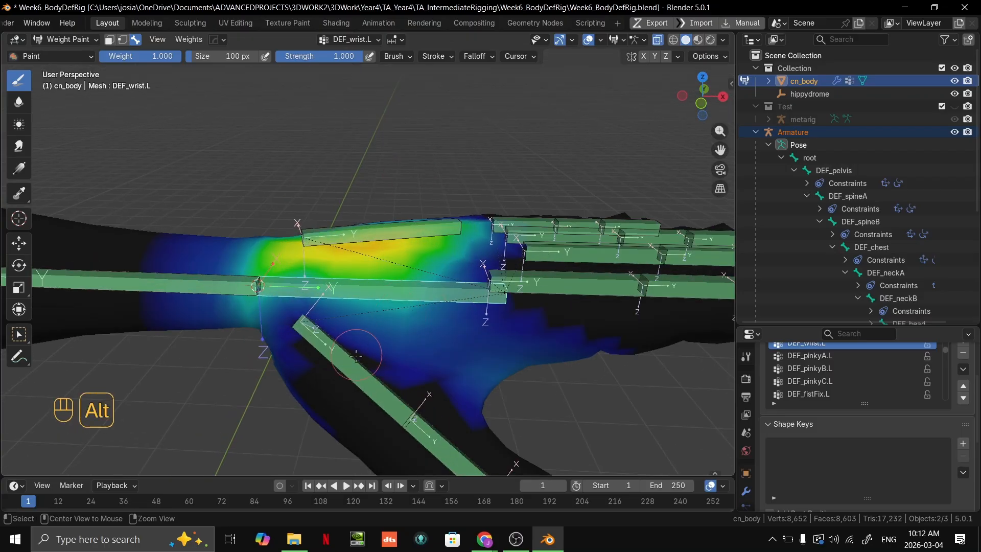
Examine the weights of the left thumb's three DEF bones.
alt+click(355, 353)
scroll(399, 362, down, 2)
shift+middle_drag(432, 373, 409, 302)
alt+click(410, 302)
alt+click(444, 330)
shift+middle_drag(256, 237, 442, 234)
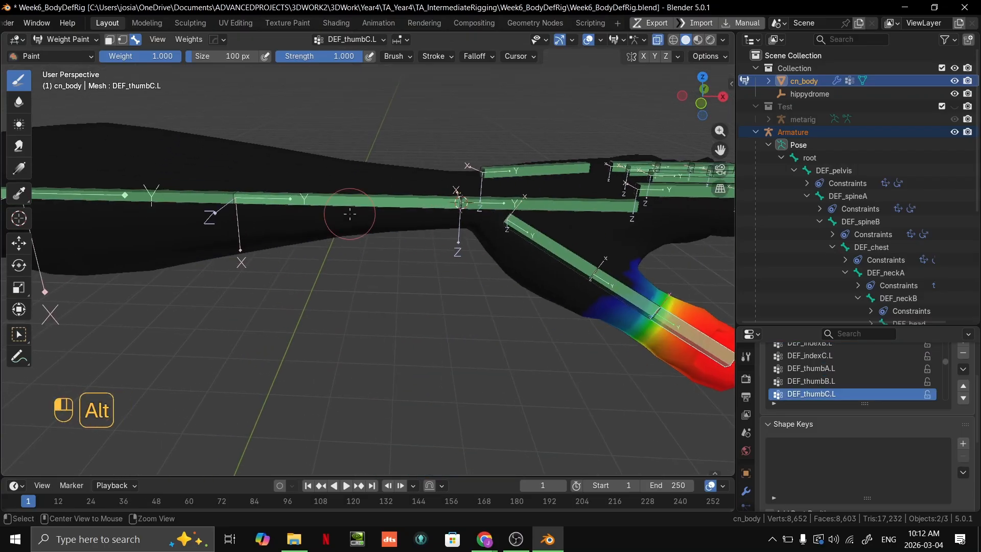
Examine the weights of DEF_lowerArm.L and the neighbouring upper arm bone.
alt+click(351, 203)
shift+middle_drag(351, 202, 432, 199)
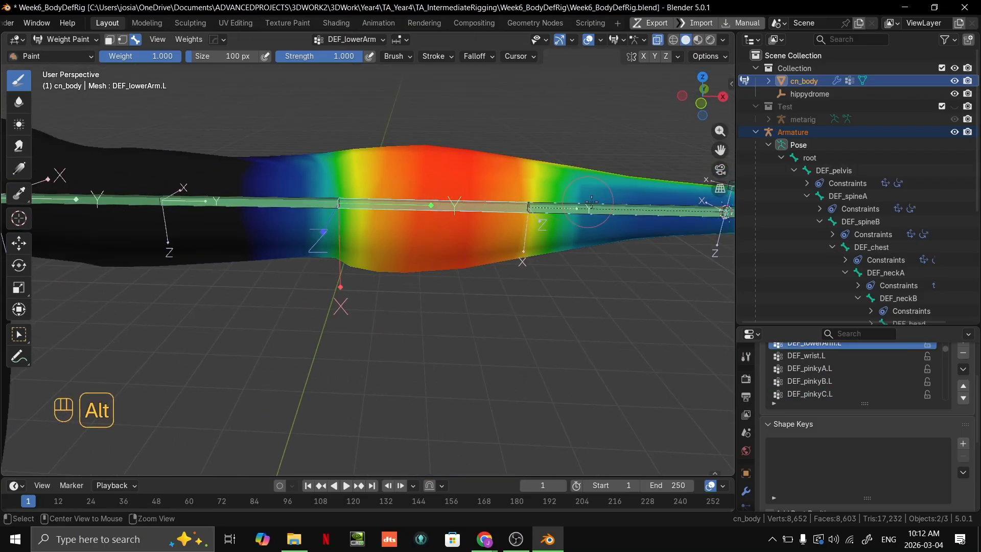
alt+click(243, 202)
scroll(243, 202, down, 4)
shift+middle_drag(243, 450, 322, 210)
Examine the weights of the left leg's DEF bones down to DEF_lowerLeg.L.
alt+click(372, 330)
scroll(368, 244, up, 1)
shift+middle_drag(368, 243, 315, 204)
scroll(367, 256, up, 4)
scroll(368, 258, down, 8)
shift+middle_drag(368, 256, 444, 76)
scroll(426, 207, up, 5)
shift+middle_drag(427, 206, 412, 270)
alt+click(397, 238)
middle_drag(397, 238, 463, 258)
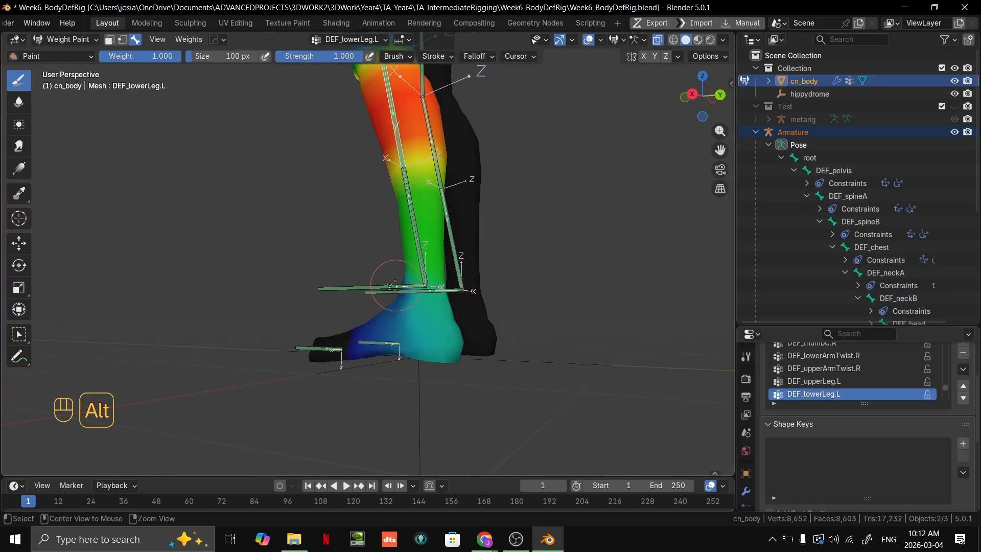
Examine the weights of DEF_toe.L and DEF_ankle.L on the left foot.
alt+click(397, 286)
mouse_move(424, 294)
middle_down()
mouse_move(451, 308)
mouse_move(366, 295)
middle_up()
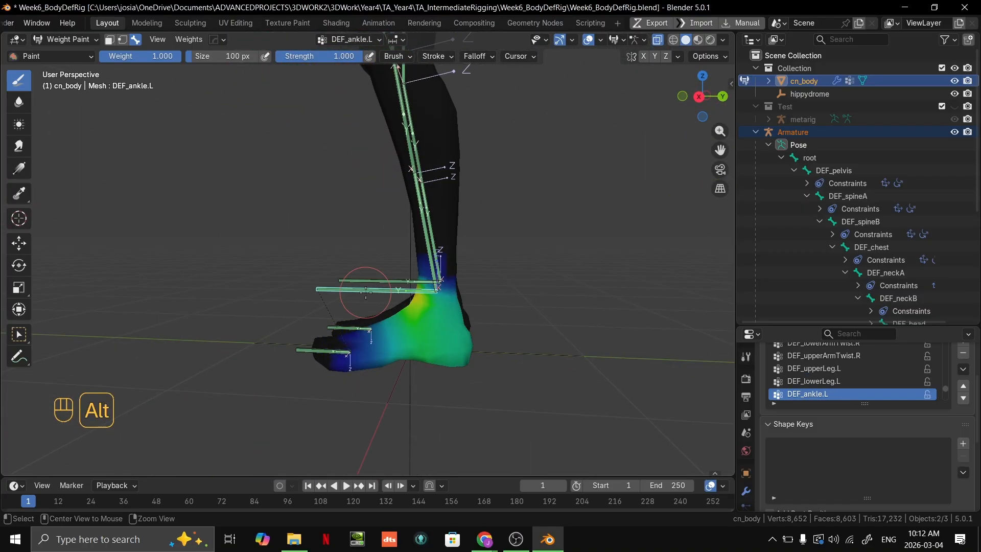
alt+click(393, 292)
middle_drag(401, 295, 455, 303)
Try rotating the DEF_ankle.L bone to test the foot's deformation, and undo the rotation.
key(r)
key(z)
right_click(537, 337)
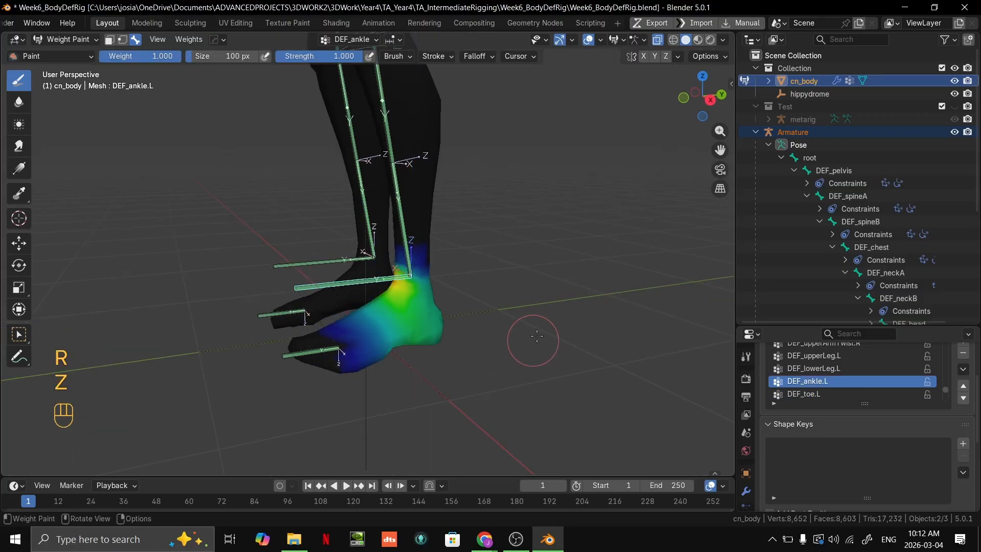
scroll(537, 337, up, 1)
key(r)
click(472, 275)
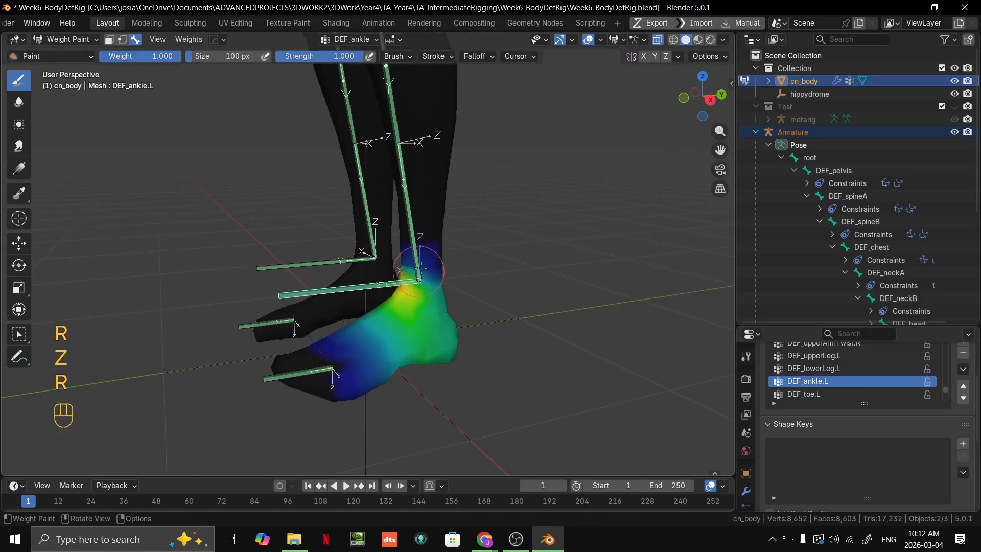
scroll(455, 225, down, 2)
key(ctrl+z)
key(ctrl+z)
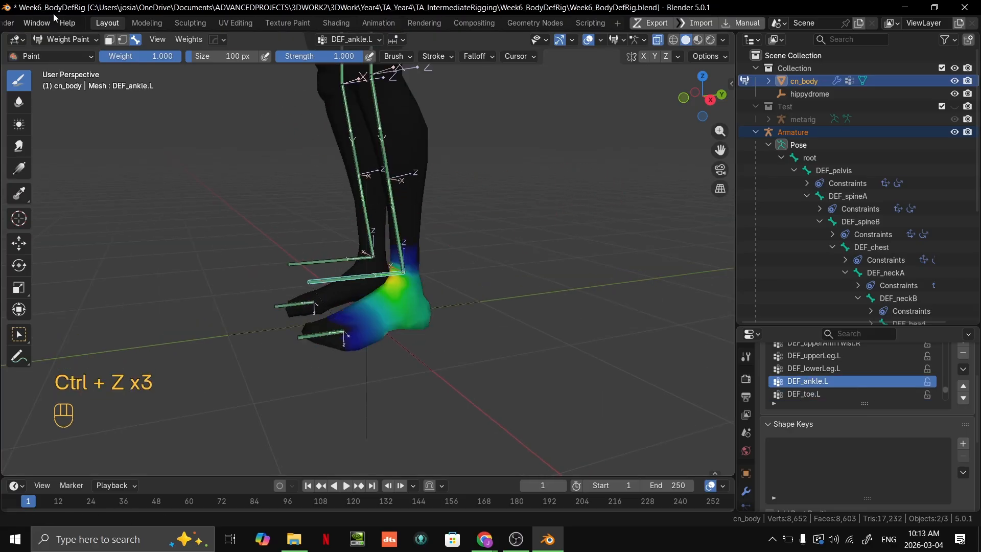
Return to Object Mode and select only the Armature.
click(64, 54)
scroll(410, 225, down, 3)
middle_drag(410, 328, 482, 366)
click(483, 253)
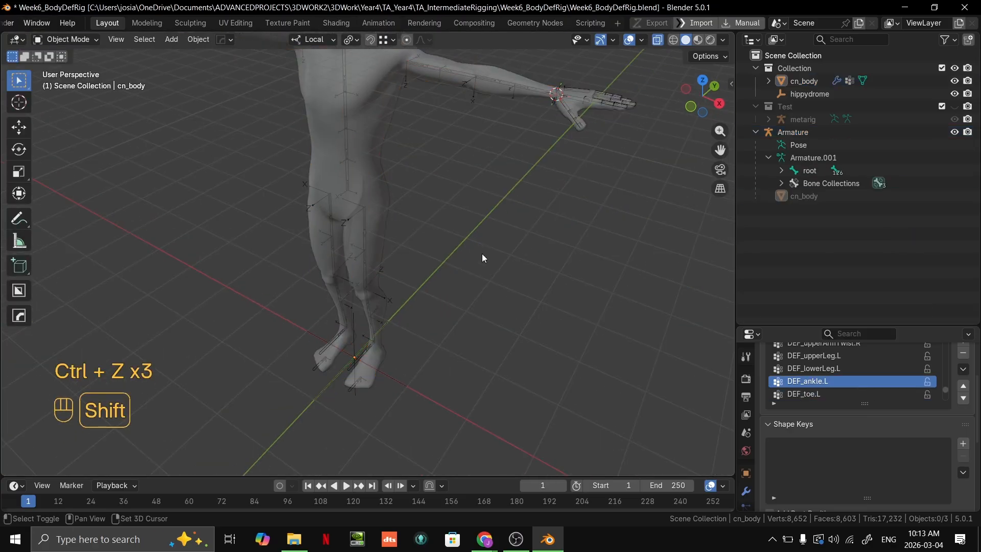
shift+middle_drag(482, 253, 473, 337)
middle_drag(472, 338, 507, 318)
shift+click(430, 213)
scroll(429, 212, up, 2)
click(326, 237)
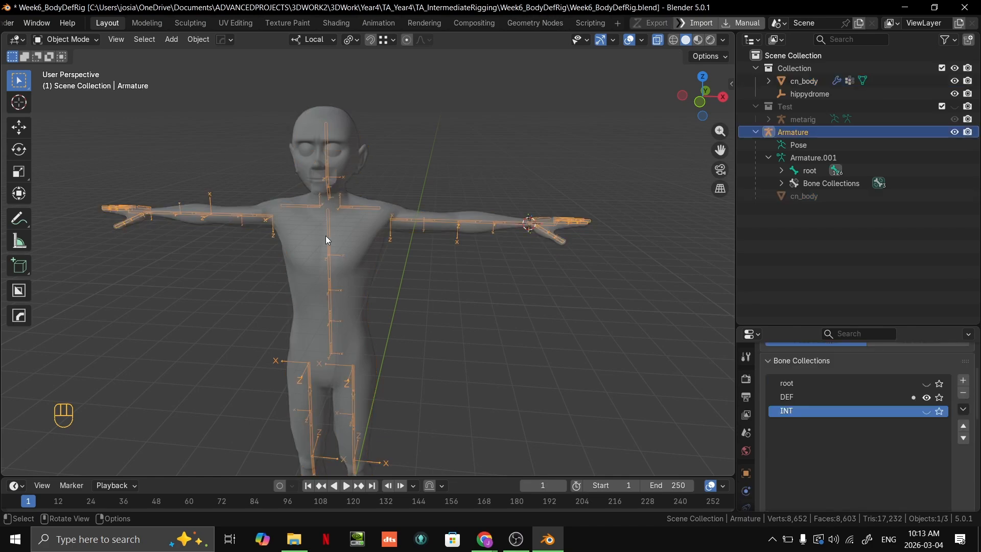
scroll(326, 235, up, 3)
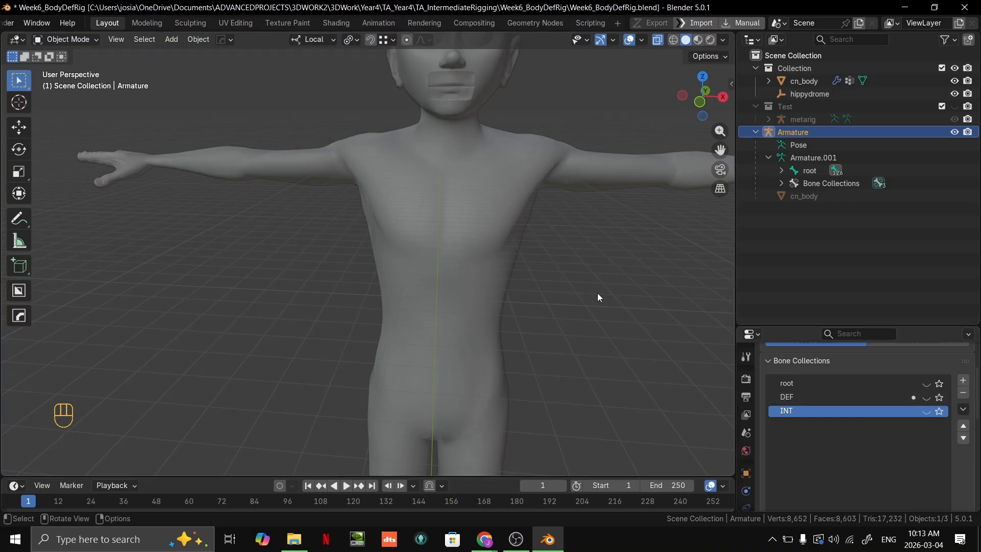
Hide the DEF bone collection, show the INT bone collection, and clear the object selection.
click(926, 411)
scroll(612, 391, down, 5)
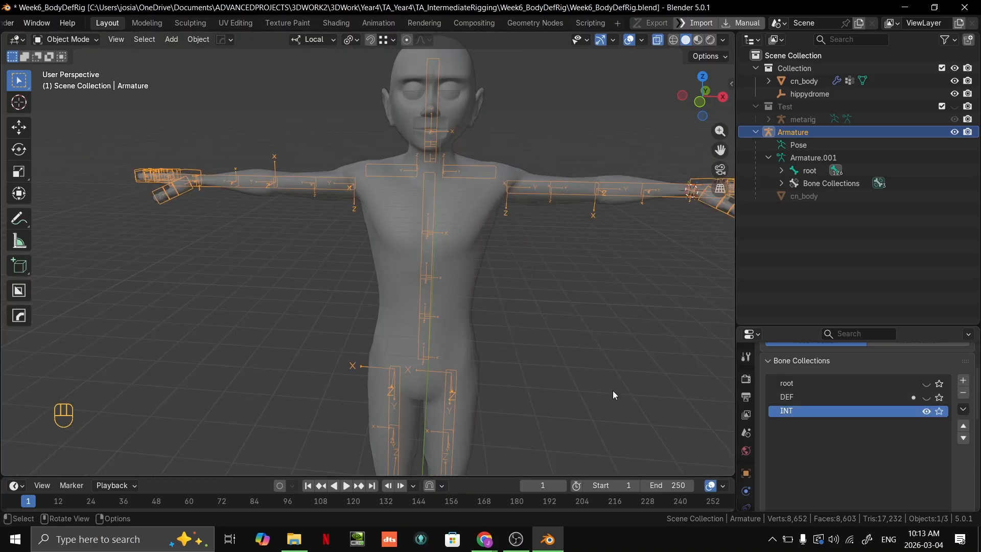
shift+middle_drag(599, 359, 533, 332)
click(511, 299)
scroll(512, 300, up, 3)
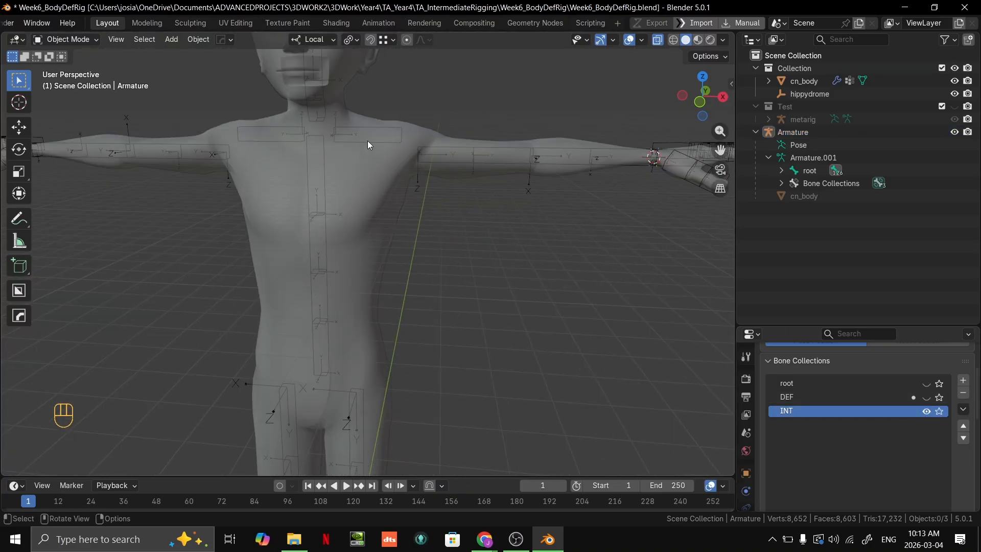
Select the Armature, turn off the viewport X-ray, and enter Pose Mode.
click(367, 140)
click(366, 140)
shift+middle_drag(484, 241, 493, 280)
key(alt+z)
key(ctrl+Tab)
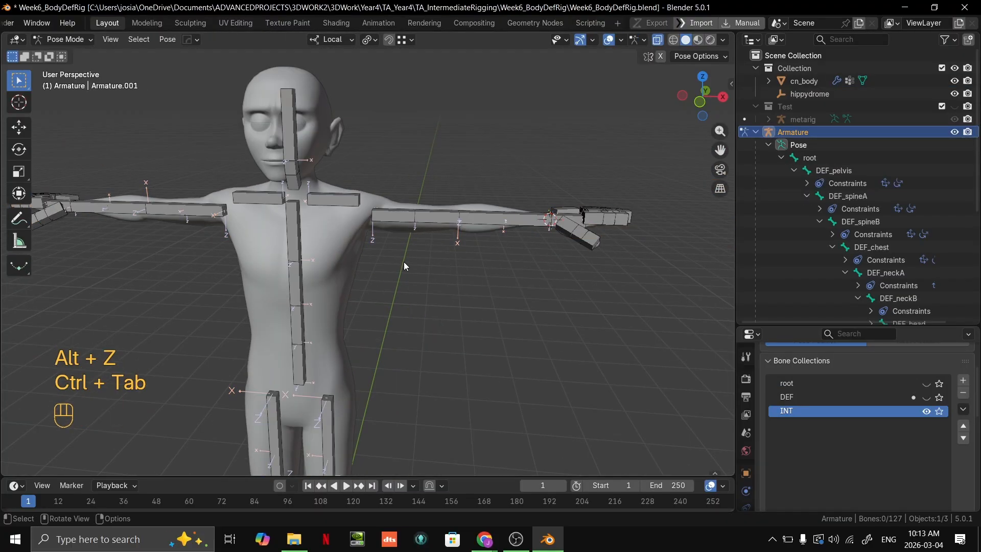
Rotate the INT_shoulder.L bone upward in front view to raise the left shoulder.
click(334, 199)
key(r)
right_click(517, 194)
key(grave)
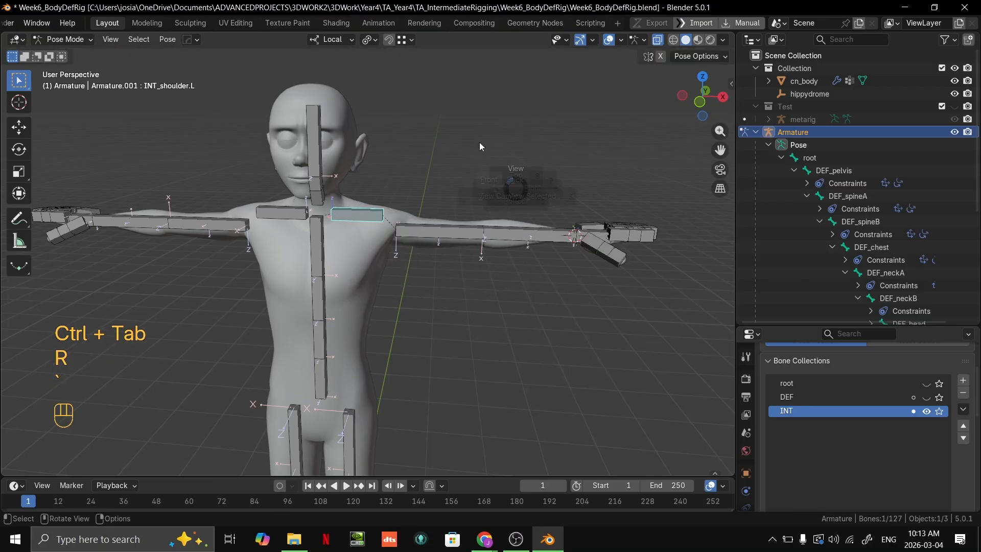
scroll(505, 190, up, 2)
shift+middle_drag(505, 189, 490, 275)
key(r)
click(520, 250)
Rotate the INT_upperArm.L bone upward in front view to raise the left arm.
click(455, 211)
shift+middle_drag(596, 237, 535, 281)
key(r)
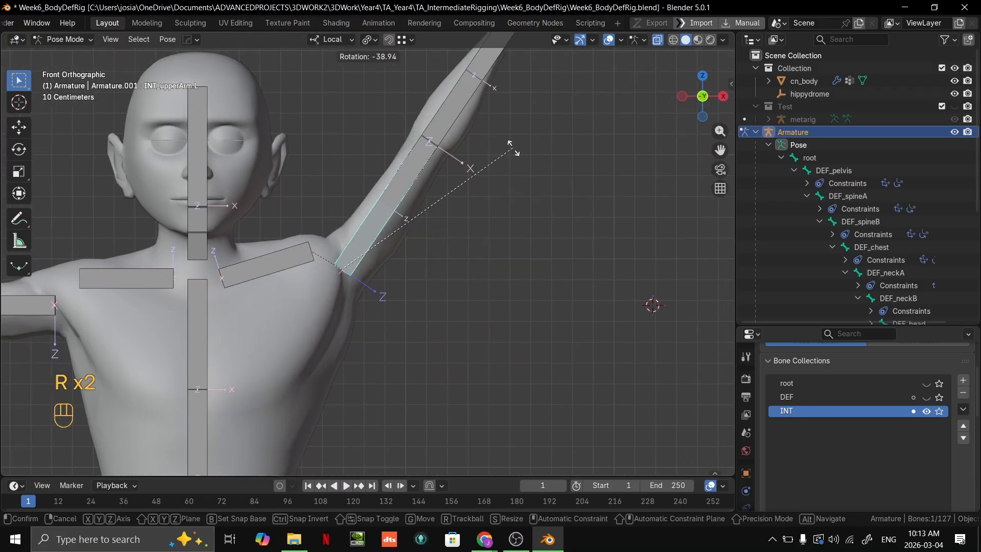
click(518, 180)
Bend the left elbow by rotating the INT_lowerArm.L bone 66.7°, undoing the first attempt.
shift+middle_drag(516, 195, 478, 300)
click(435, 218)
middle_drag(441, 227, 498, 287)
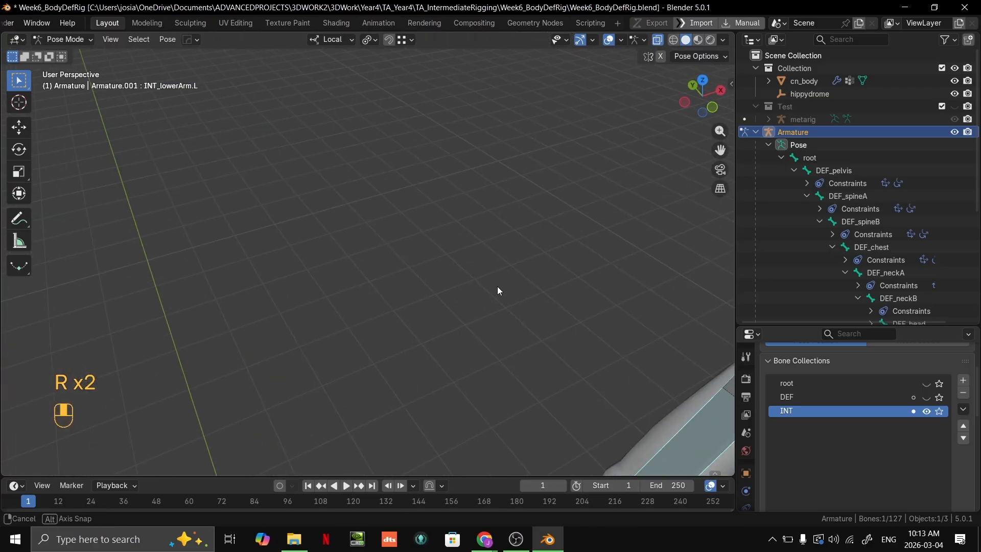
shift+middle_drag(659, 287, 612, 132)
key(r)
click(559, 302)
key(ctrl+z)
key(r)
click(591, 344)
Try scaling the INT_lowerArm.L bone uniformly, and cancel each attempt.
key(s)
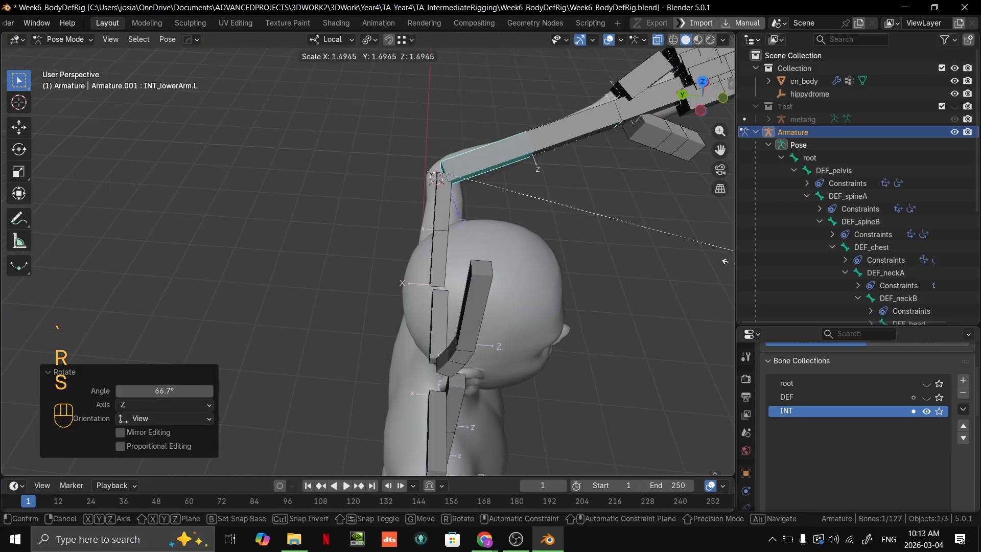
right_click(208, 187)
shift+middle_drag(537, 146, 378, 182)
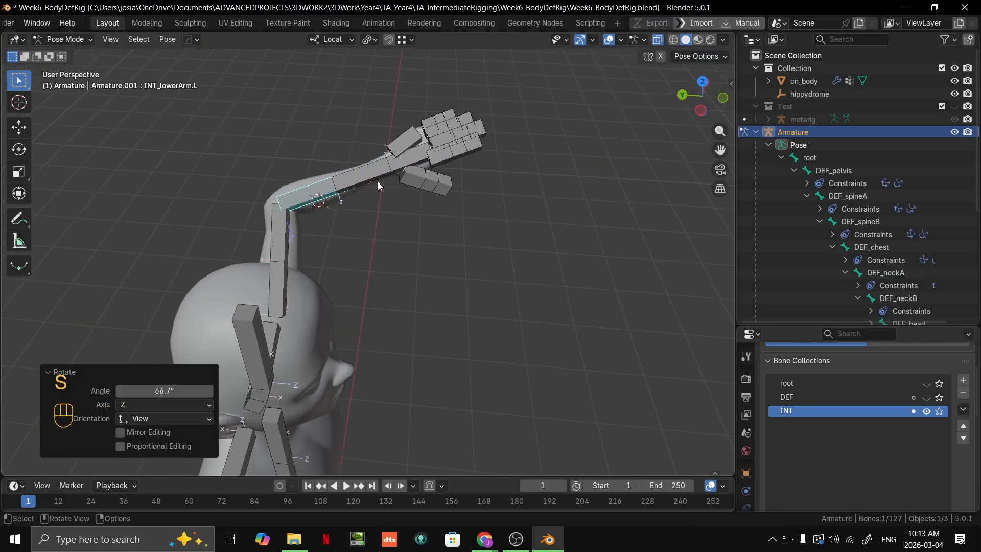
scroll(380, 182, down, 2)
key(s)
right_click(538, 177)
Turn off X-ray and try enlarging the INT_lowerArm.L bone from several viewing angles, cancelling each trial.
middle_drag(538, 177, 423, 286)
key(alt+z)
key(s)
right_click(515, 125)
key(s)
right_click(505, 152)
scroll(386, 164, up, 3)
scroll(423, 287, down, 4)
key(s)
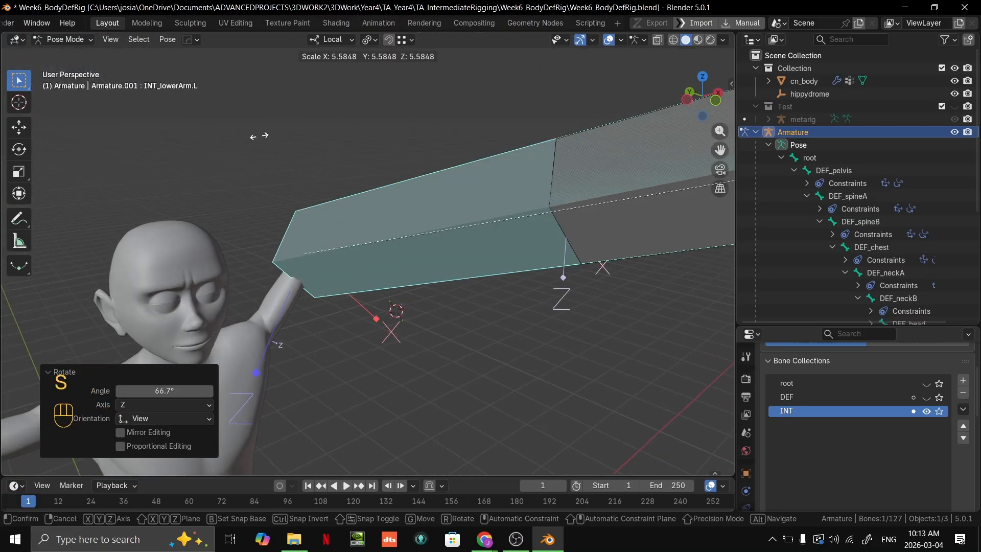
right_click(71, 288)
middle_drag(276, 291, 373, 207)
key(s)
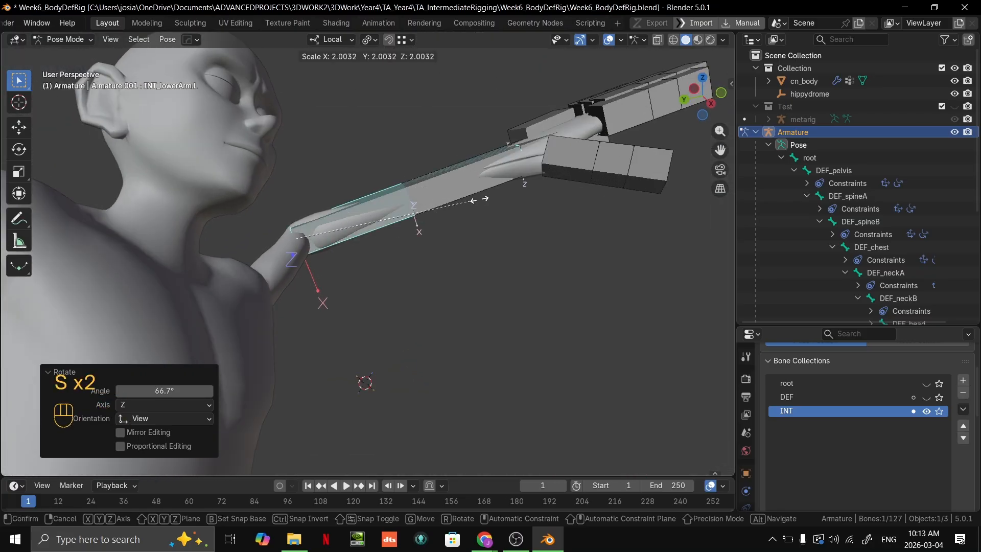
right_click(642, 196)
scroll(453, 274, down, 5)
middle_drag(453, 274, 246, 264)
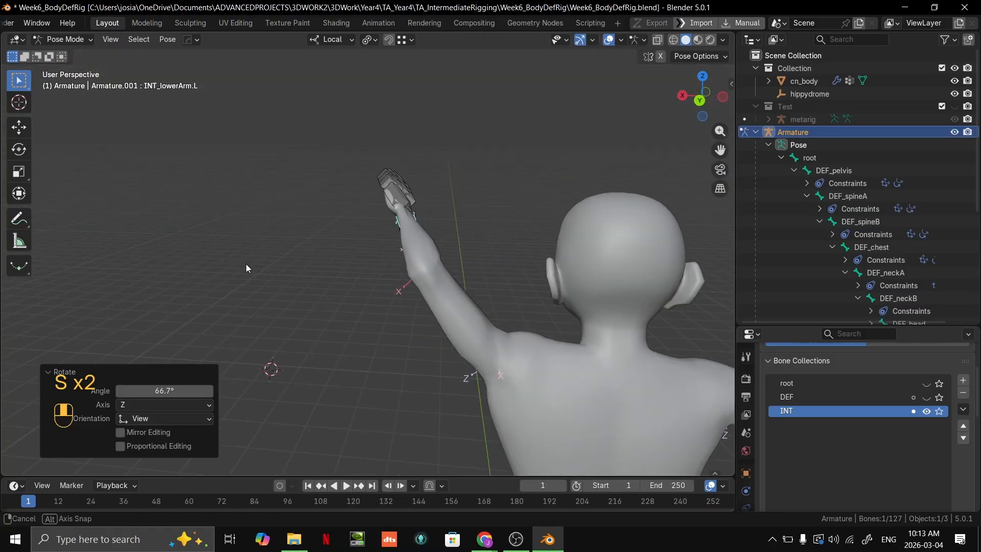
Undo the last elbow bend and rotate INT_lowerArm.L again, viewed from above the head, to bend the left elbow.
key(ctrl+z)
middle_drag(375, 287, 364, 232)
key(ctrl+z)
key(ctrl+z)
middle_drag(429, 238, 461, 236)
middle_drag(521, 194, 580, 219)
key(r)
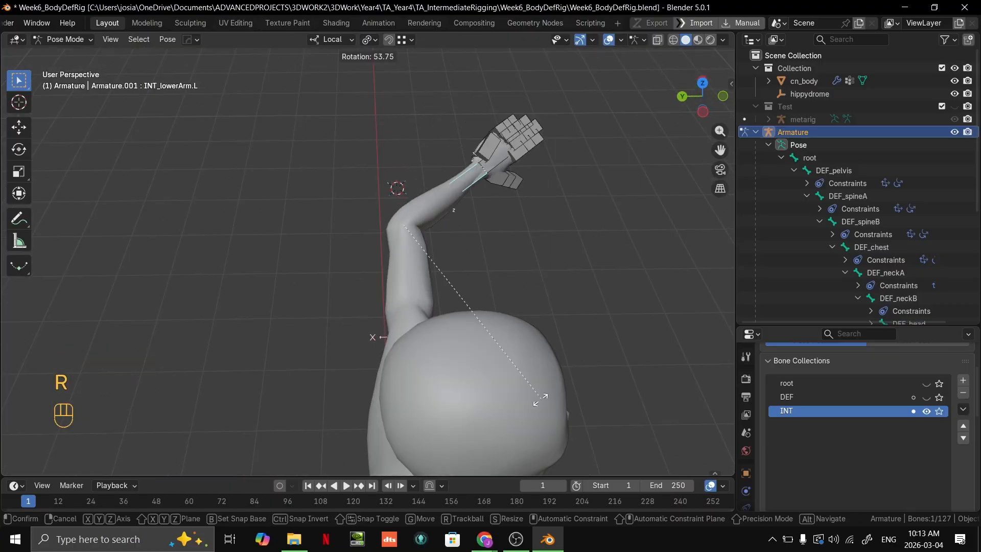
click(512, 404)
shift+middle_drag(585, 284, 514, 316)
Select the INT_wrist.L bone at the left wrist.
scroll(450, 198, up, 4)
click(449, 176)
middle_drag(448, 176, 427, 145)
click(504, 219)
middle_drag(504, 219, 430, 185)
middle_drag(568, 212, 485, 158)
Try rotating INT_wrist.L freely and about its local X axis, cancelling each trial.
key(r)
right_click(493, 199)
key(r)
right_click(509, 181)
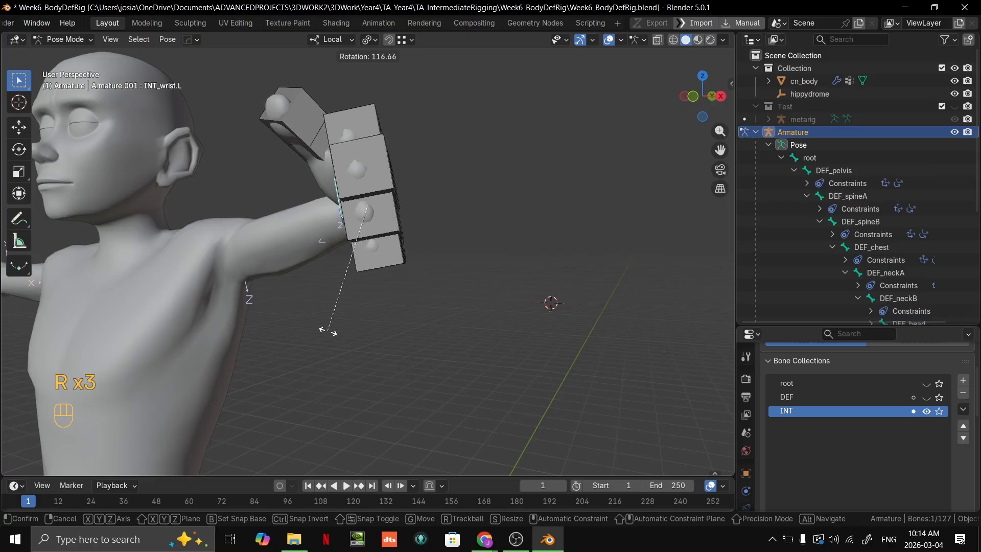
key(x)
right_click(514, 266)
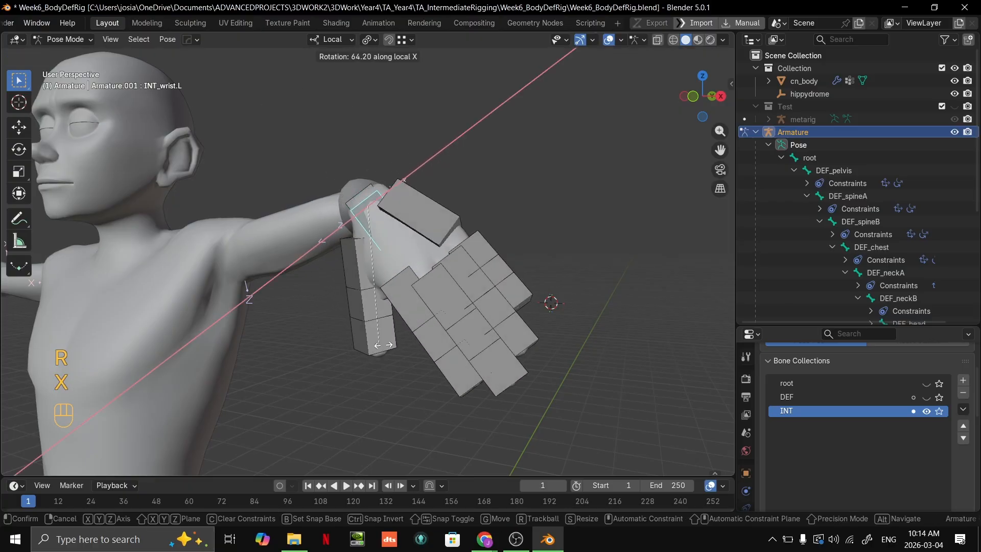
Rotate INT_wrist.L by -90° about its local Y axis to twist the left hand.
key(y)
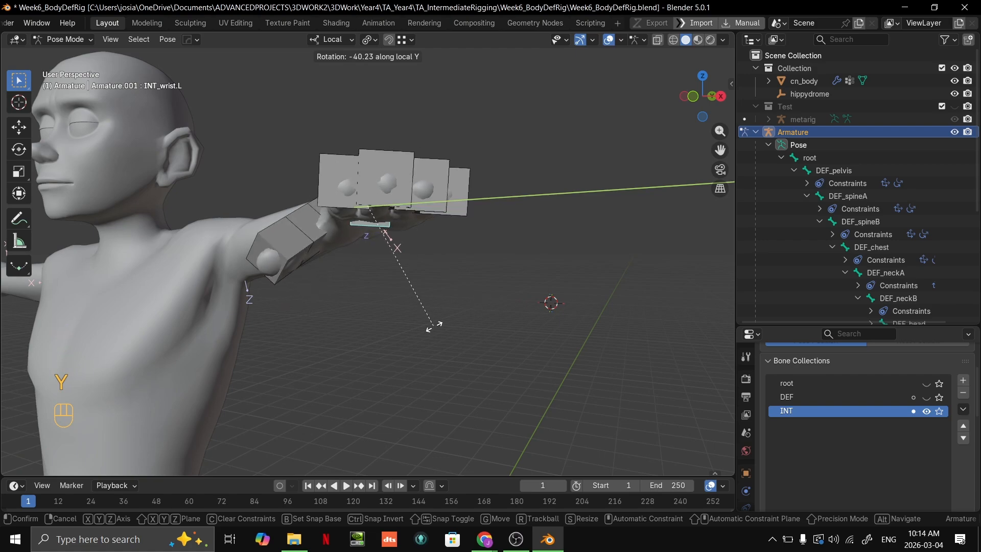
key(9)
key(0)
key(minus)
key(Return)
Examine the twisted left wrist from several angles with the viewport overlays hidden, and show the overlays again.
mouse_move(450, 291)
middle_down()
mouse_move(560, 280)
mouse_move(440, 300)
mouse_move(460, 276)
middle_up()
scroll(492, 293, up, 3)
key(alt+z)
key(alt+z)
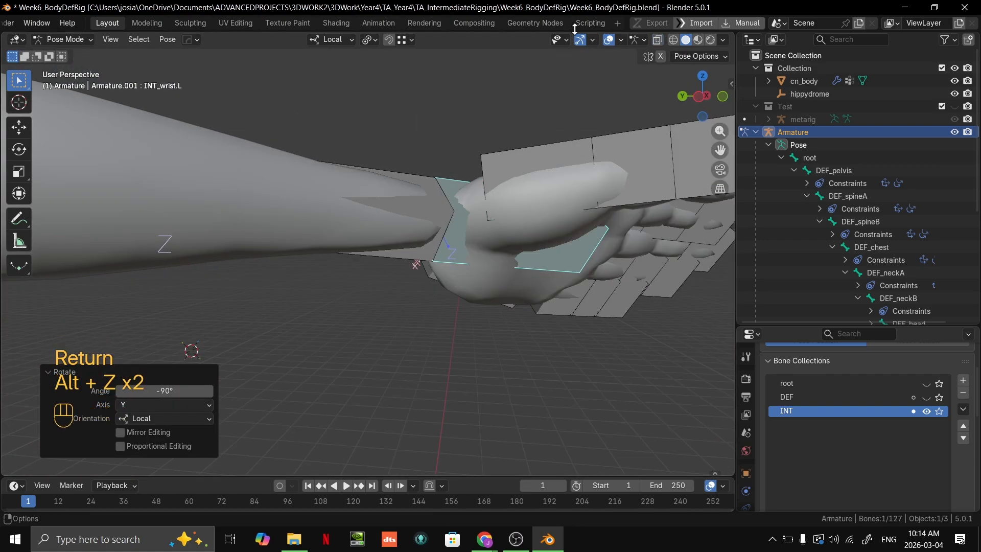
click(615, 45)
middle_drag(473, 179, 391, 65)
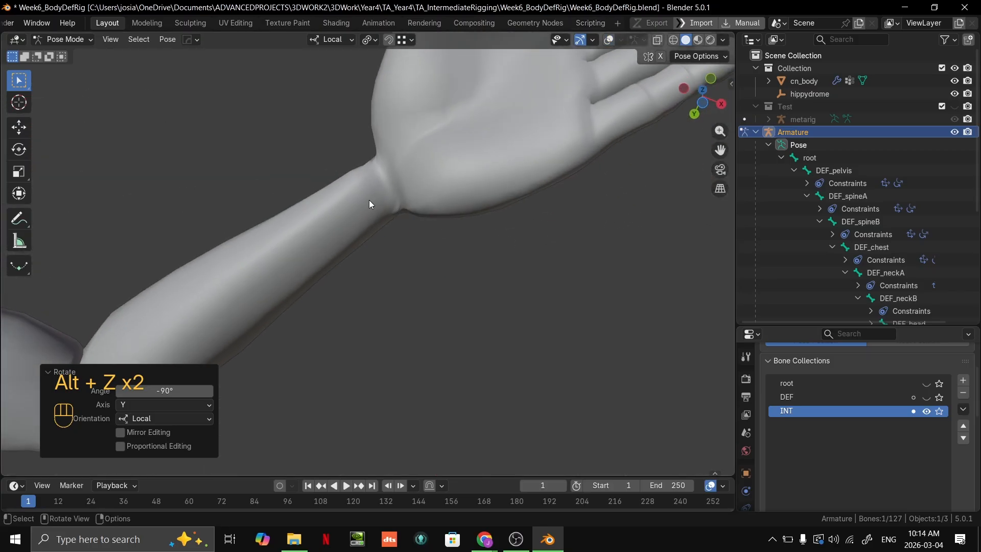
middle_drag(369, 200, 417, 251)
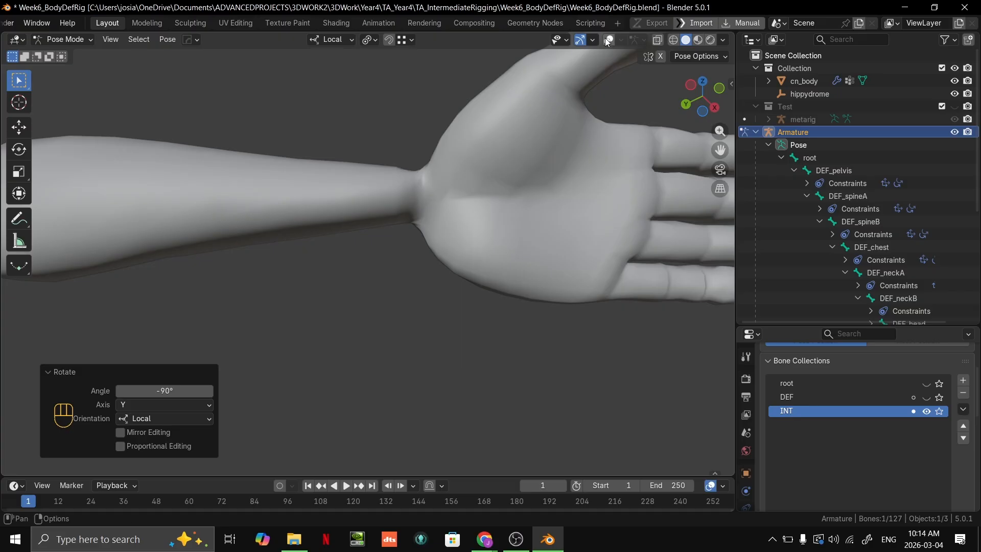
click(609, 41)
Try twisting the left forearm by rotating INT_lowerArmTwist.L -62.4° about its local Y axis.
click(404, 163)
middle_drag(404, 162, 455, 187)
click(456, 207)
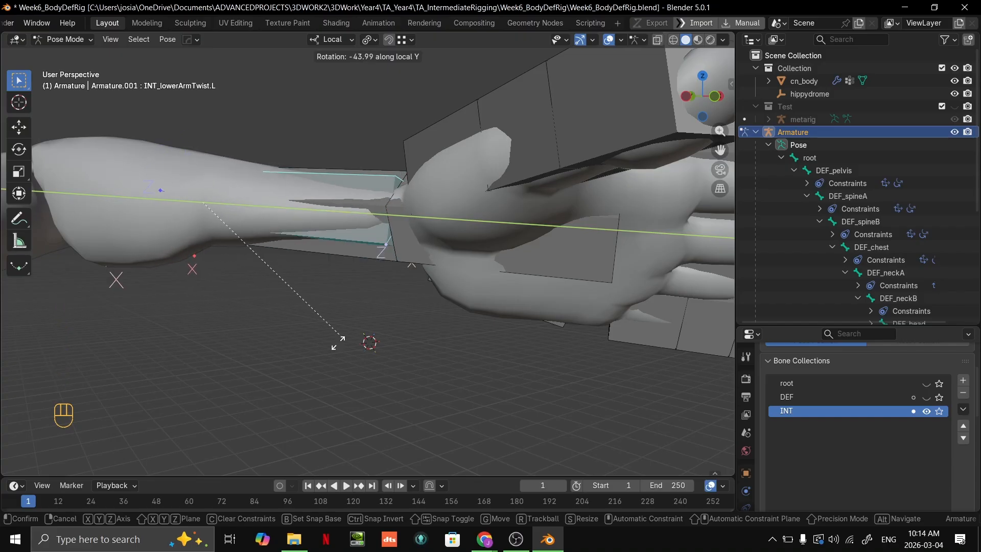
click(277, 344)
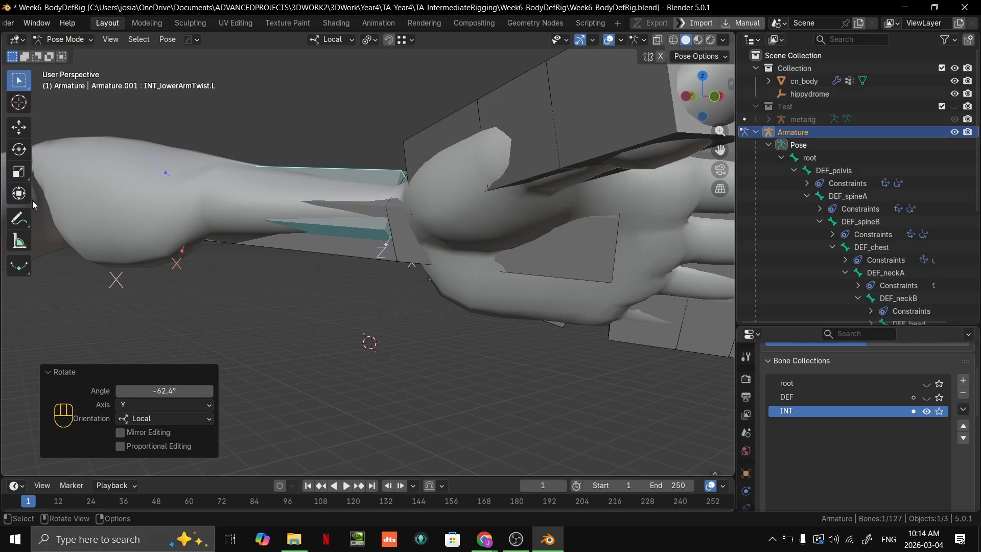
middle_drag(301, 229, 438, 240)
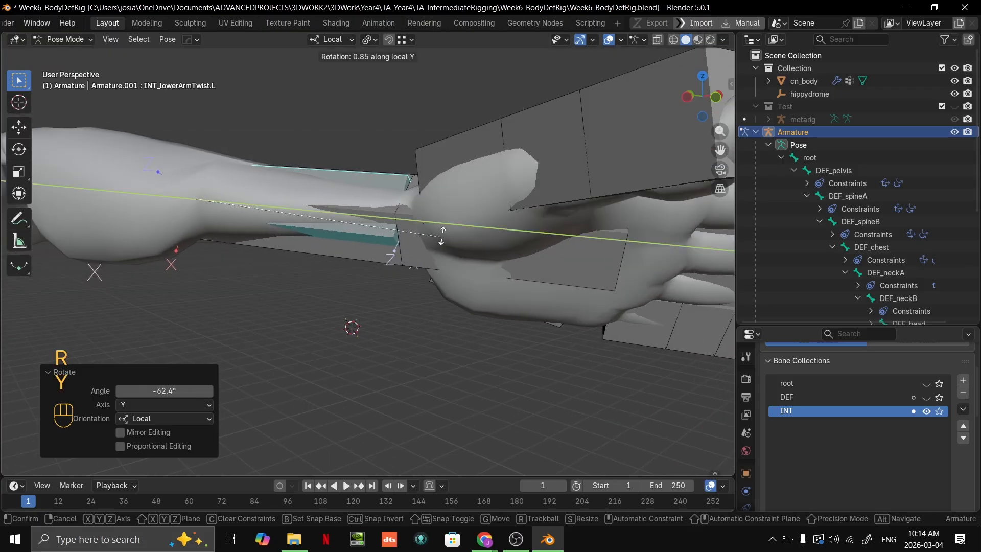
middle_drag(414, 168, 503, 292)
key(Tab)
key(Tab)
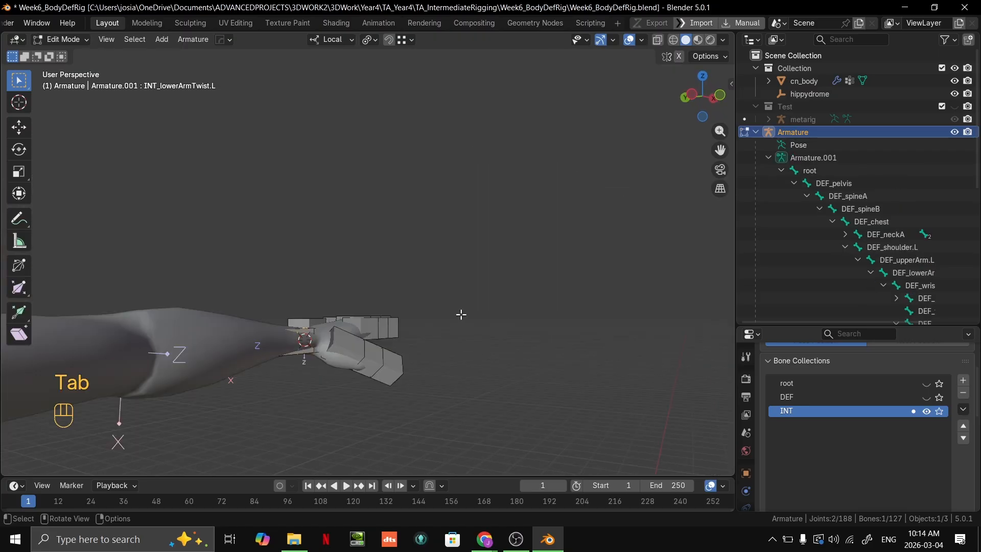
key(ctrl+Tab)
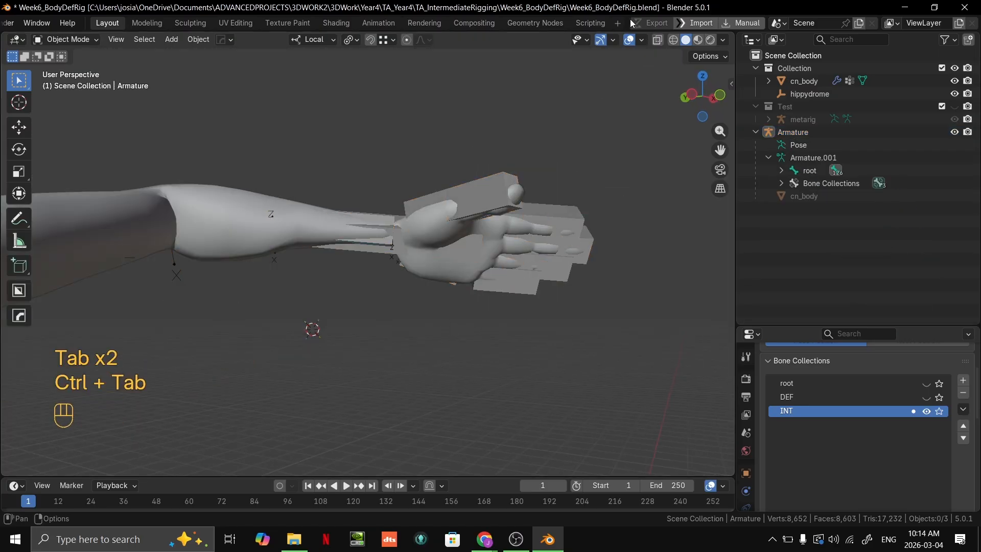
middle_drag(437, 361, 517, 212)
scroll(470, 234, down, 1)
scroll(444, 302, up, 2)
Undo the mode switches and the INT_lowerArmTwist.L rotation, and restore the viewport overlays.
key(ctrl+z)
key(ctrl+z)
key(ctrl+z)
key(ctrl+z)
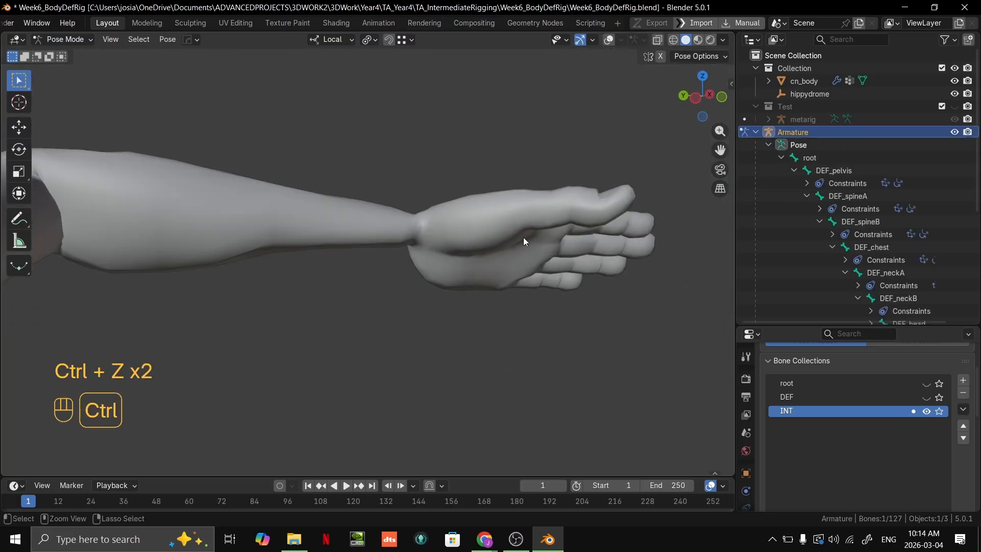
ctrl+middle_drag(464, 265, 479, 212)
click(609, 40)
key(ctrl+z)
key(ctrl+z)
Try rotating INT_lowerArmTwist.L about its local X axis and moving it freely to test its influence on the forearm.
key(r)
key(x)
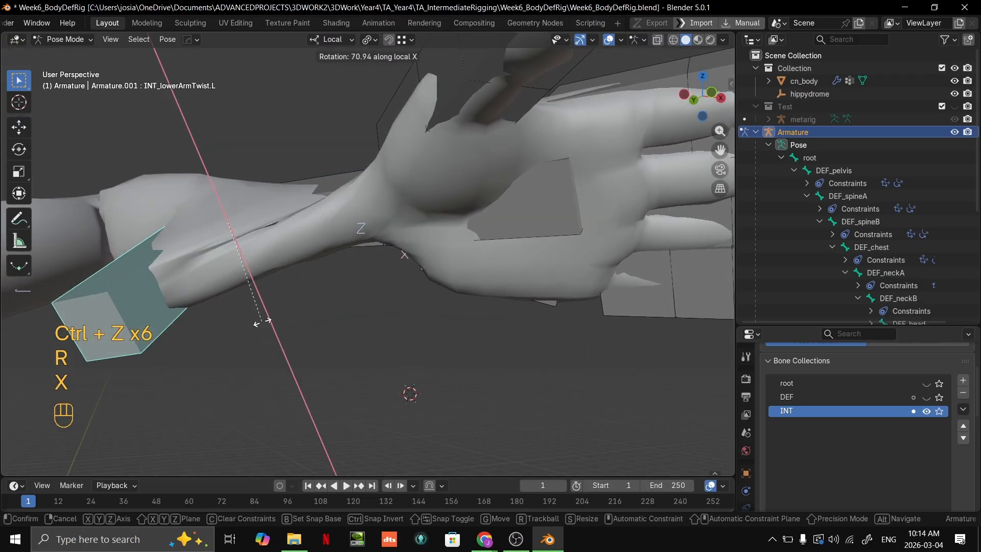
right_click(389, 297)
middle_drag(408, 291, 511, 319)
key(g)
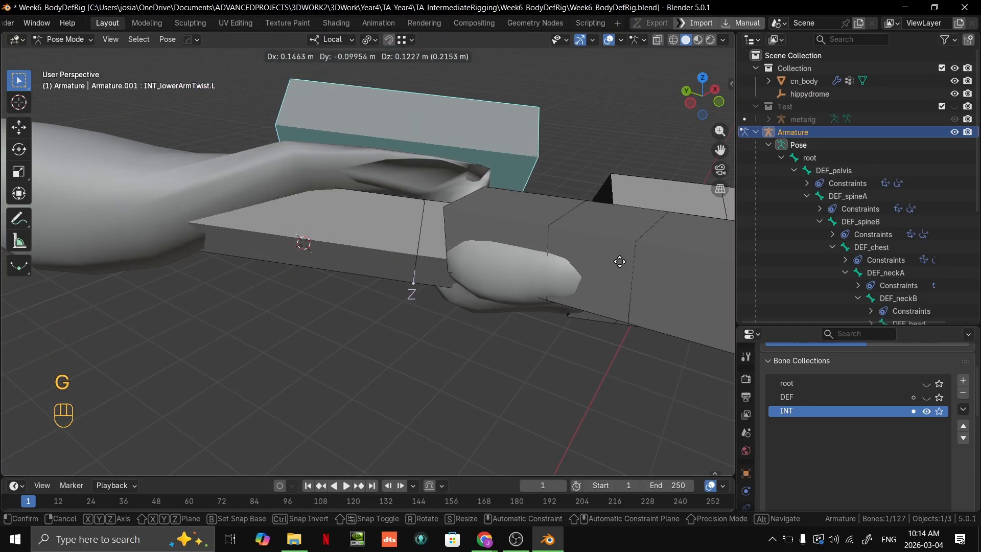
right_click(585, 296)
scroll(506, 327, down, 6)
key(g)
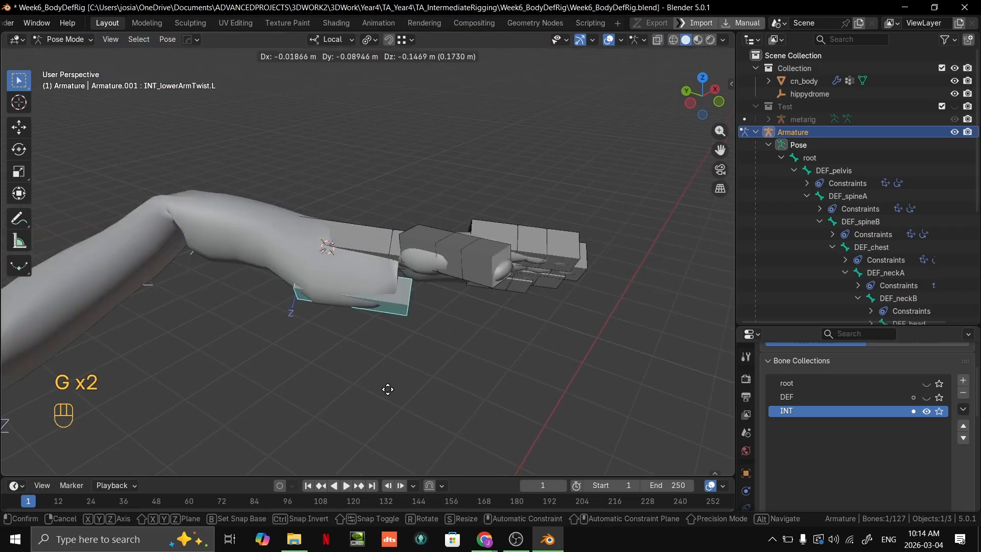
right_click(438, 358)
Show the DEF bone collection and hide the INT bone collection.
shift+middle_drag(394, 308, 511, 199)
scroll(510, 198, up, 5)
shift+middle_drag(550, 236, 393, 258)
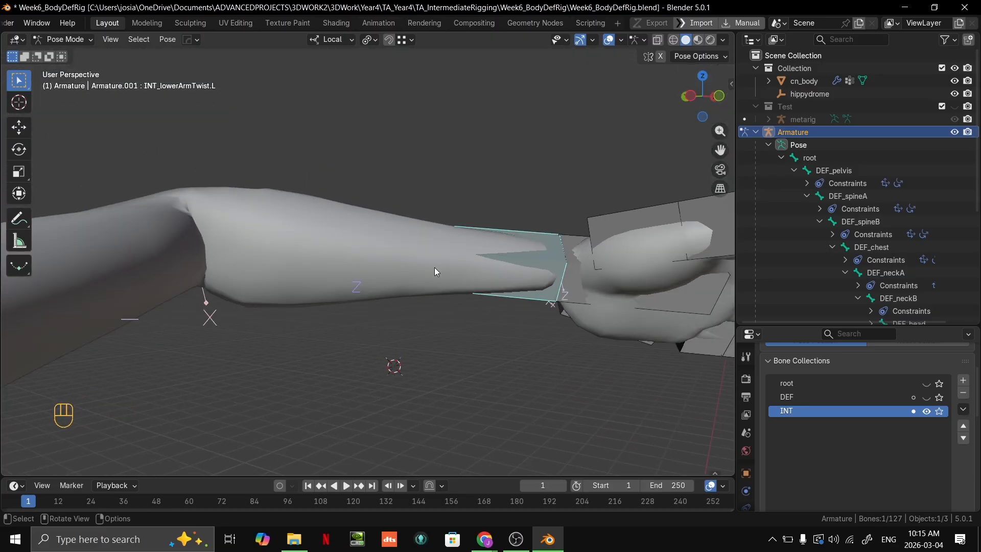
click(409, 268)
scroll(461, 271, down, 2)
scroll(460, 271, up, 4)
shift+middle_drag(456, 273, 431, 252)
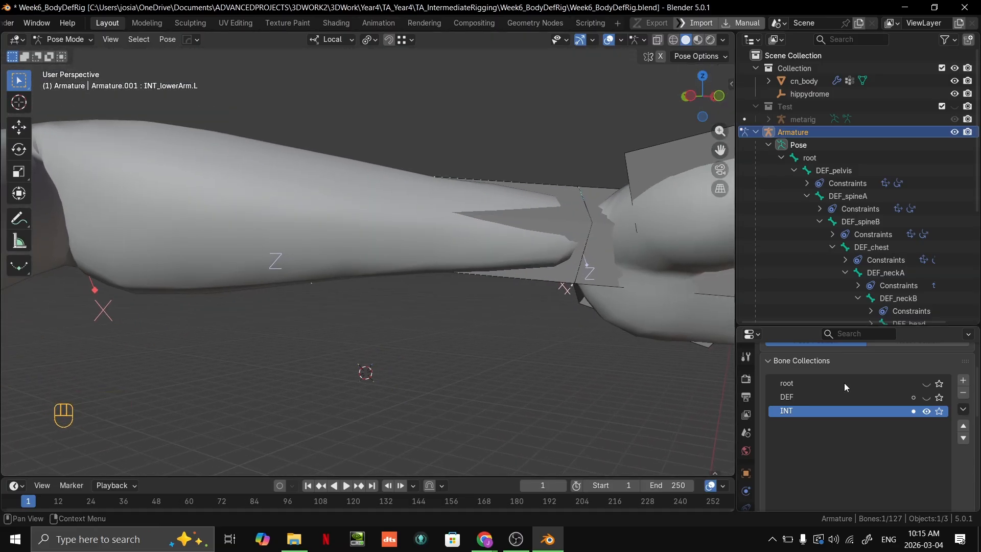
click(928, 397)
click(928, 412)
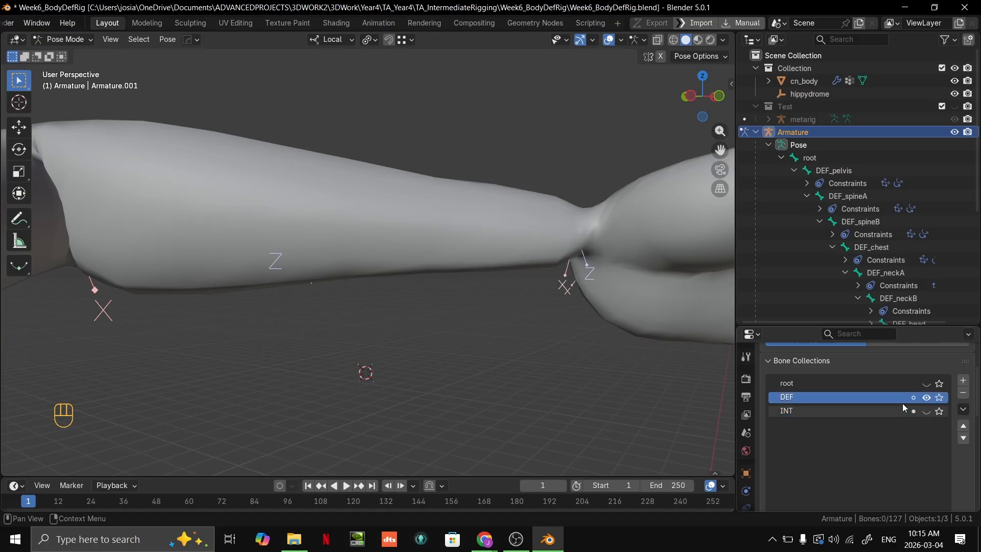
Turn on X-ray to pick the DEF_lowerArmTwist.L bone inside the forearm, and switch the armature to Object Mode.
scroll(422, 239, down, 3)
middle_drag(421, 239, 445, 207)
mouse_move(445, 207)
shift+middle_down()
mouse_move(410, 214)
mouse_move(436, 202)
shift+middle_up()
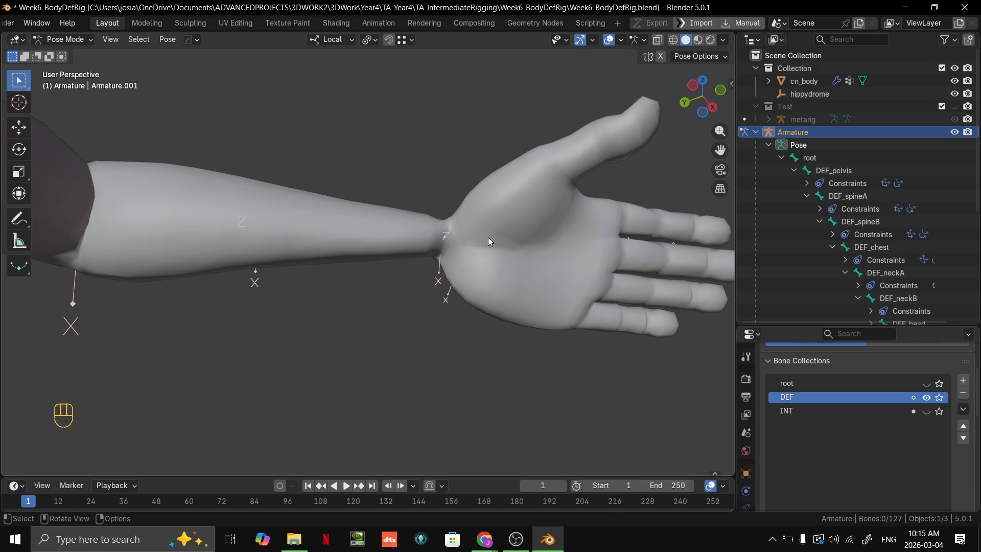
middle_drag(488, 238, 432, 212)
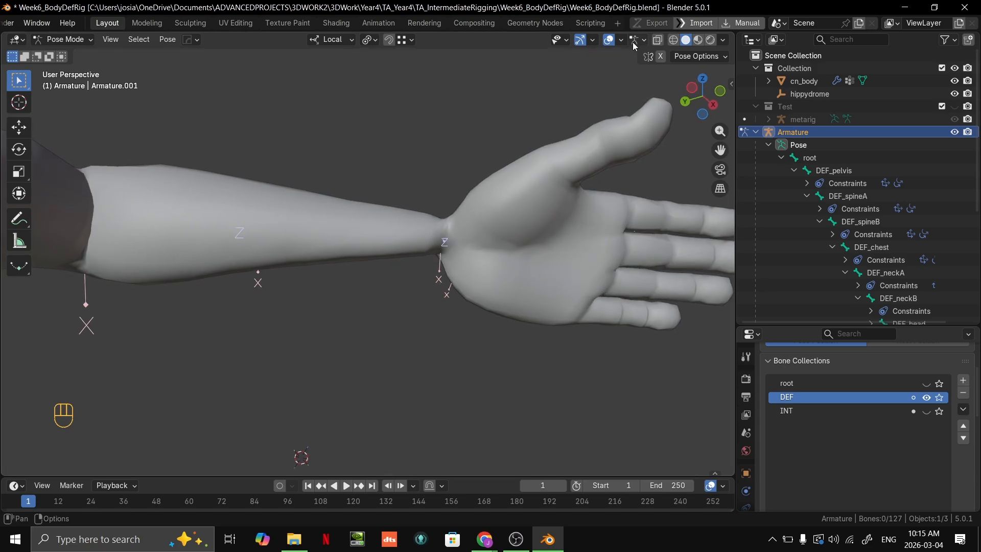
click(659, 40)
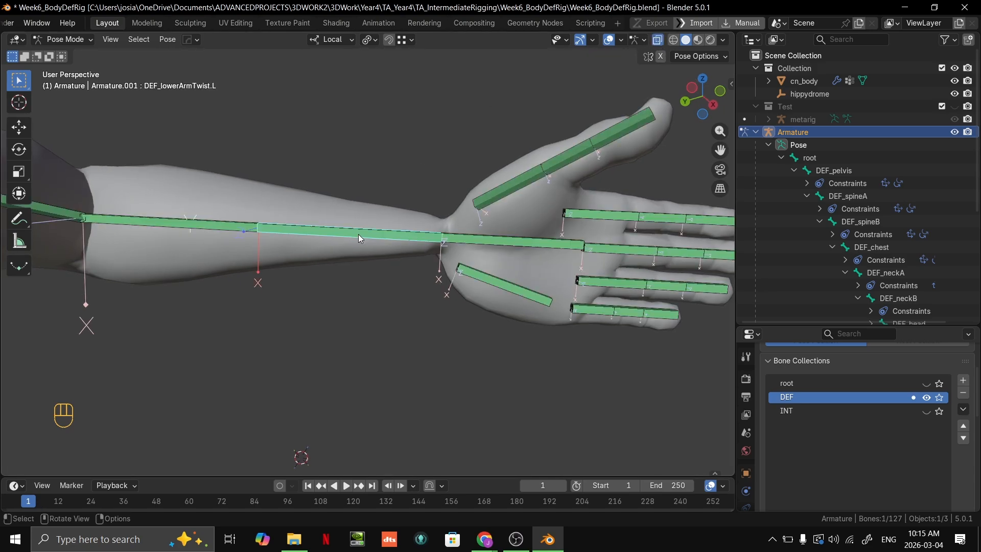
key(Tab)
key(Tab)
key(ctrl+Tab)
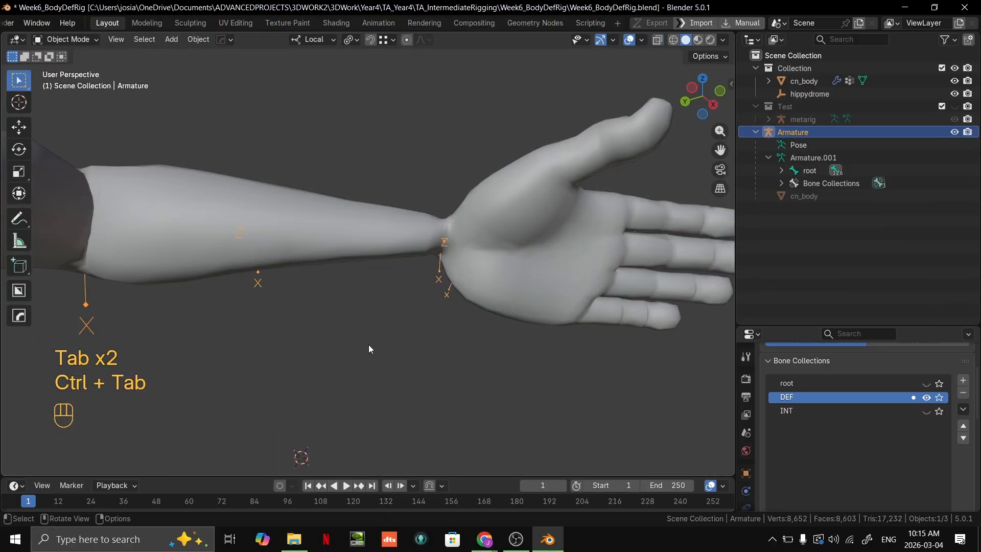
Select the armature together with the cn_body mesh, enter Weight Paint mode, and display the DEF_lowerArmTwist.L weights.
click(355, 248)
key(alt+z)
shift+click(352, 212)
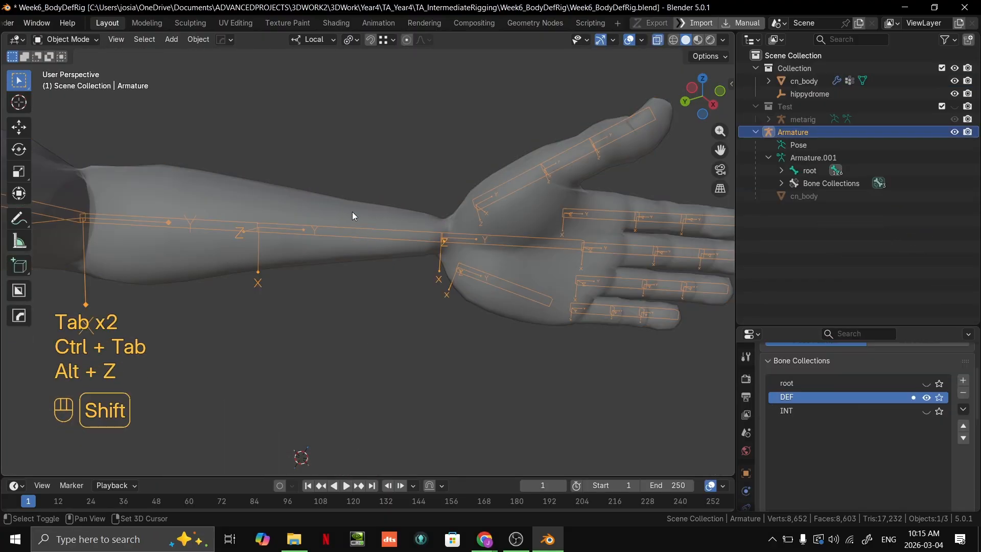
ctrl+click(352, 212)
key(ctrl+Tab)
click(278, 164)
mouse_move(419, 225)
middle_down()
mouse_move(419, 211)
mouse_move(394, 214)
middle_up()
alt+click(394, 231)
shift+middle_drag(394, 215, 471, 282)
scroll(480, 271, down, 4)
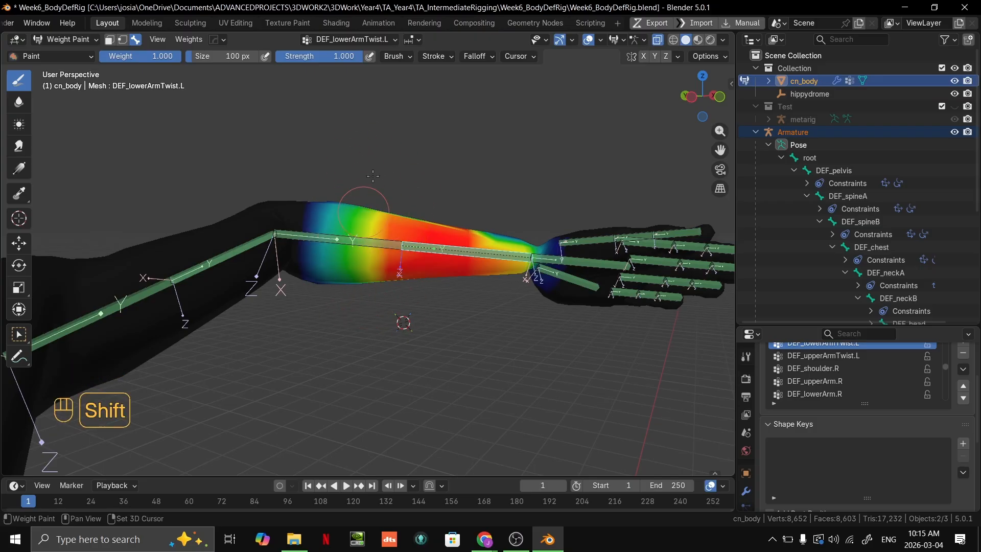
Try painting DEF_lowerArmTwist.L weight across the left forearm, and undo the strokes.
middle_drag(388, 246, 391, 125)
key(ctrl+z)
key(ctrl+z)
key(ctrl+z)
key(ctrl+z)
Open the weight brush's falloff settings and set the falloff shape to Projected.
key(n)
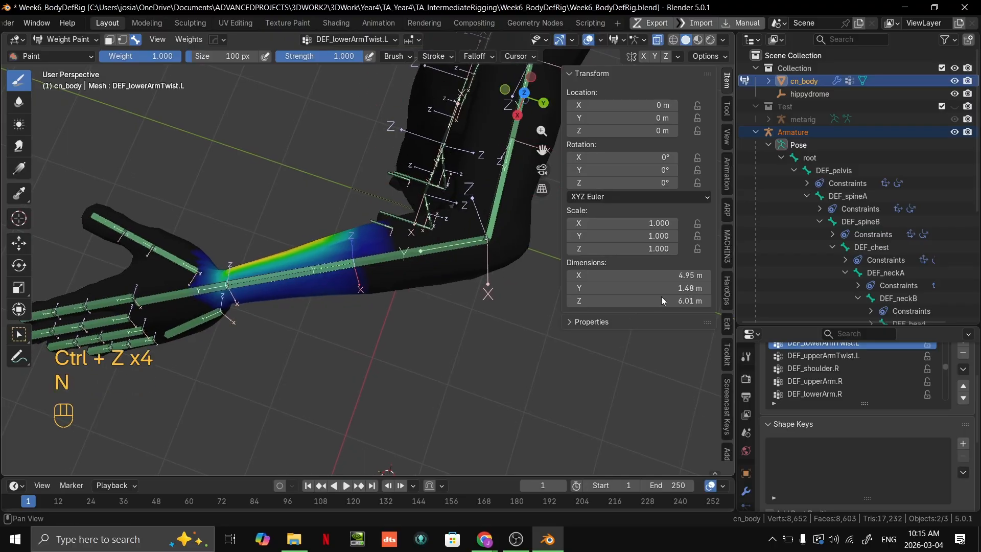
click(727, 109)
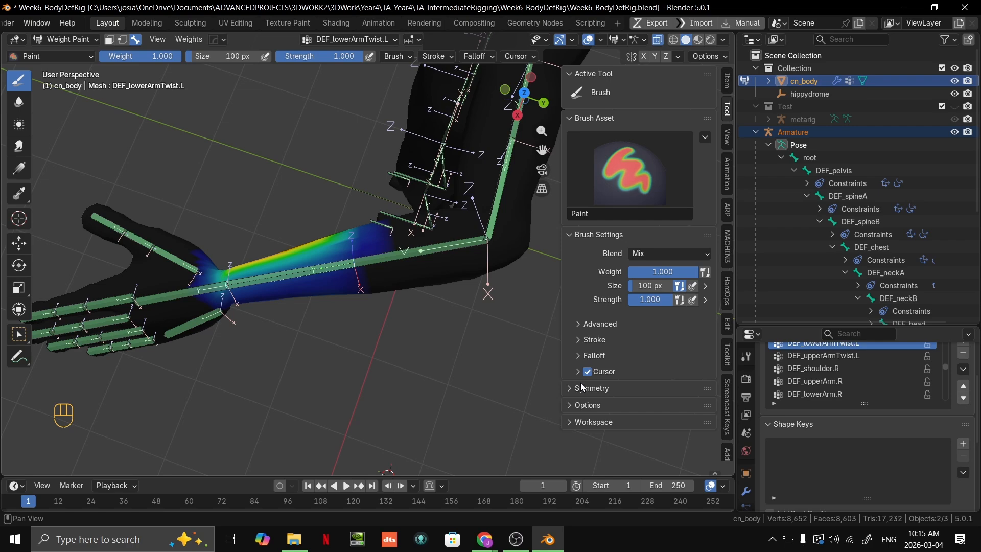
scroll(587, 362, down, 6)
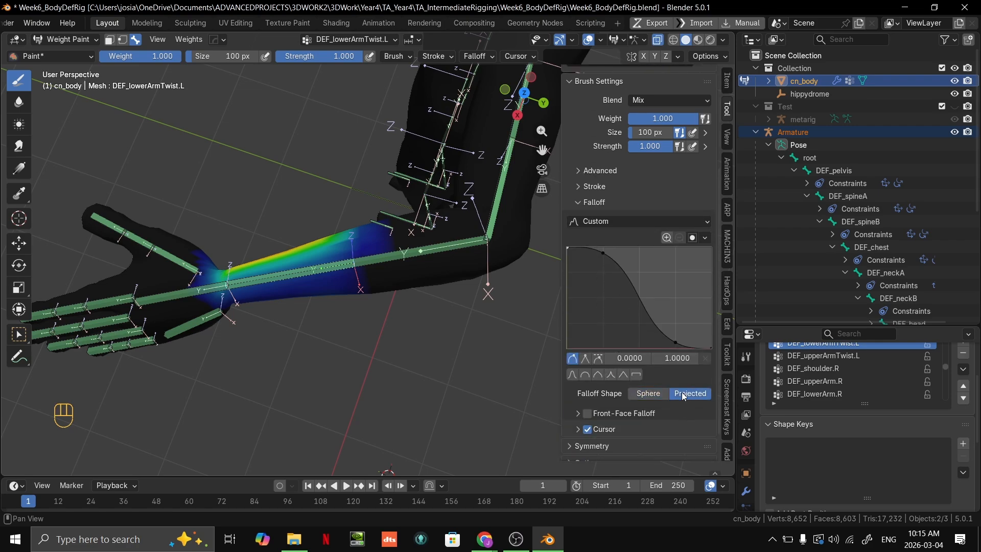
Paint DEF_lowerArmTwist.L weight around the left forearm and blur its falloff toward the elbow and wrist.
middle_drag(263, 285, 400, 196)
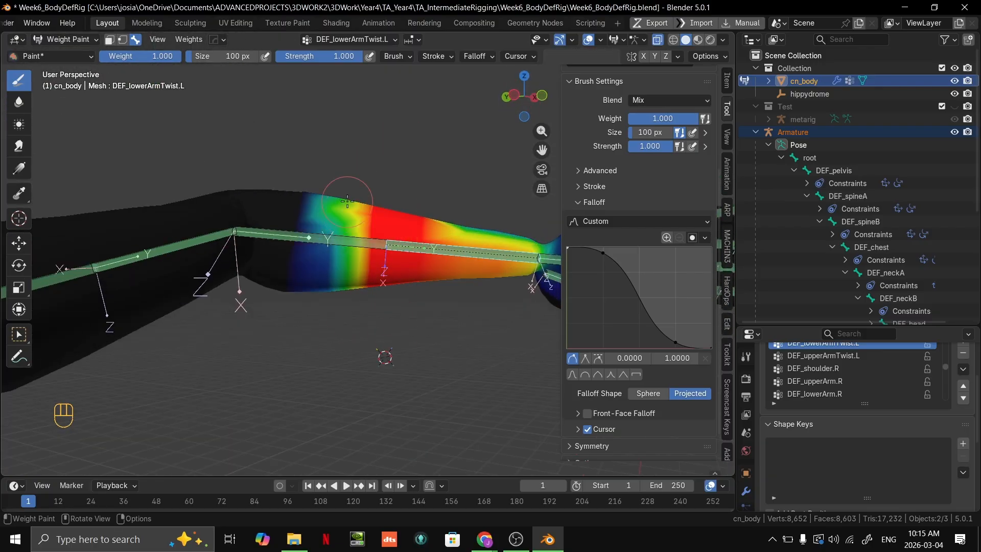
shift+drag(313, 301, 315, 185)
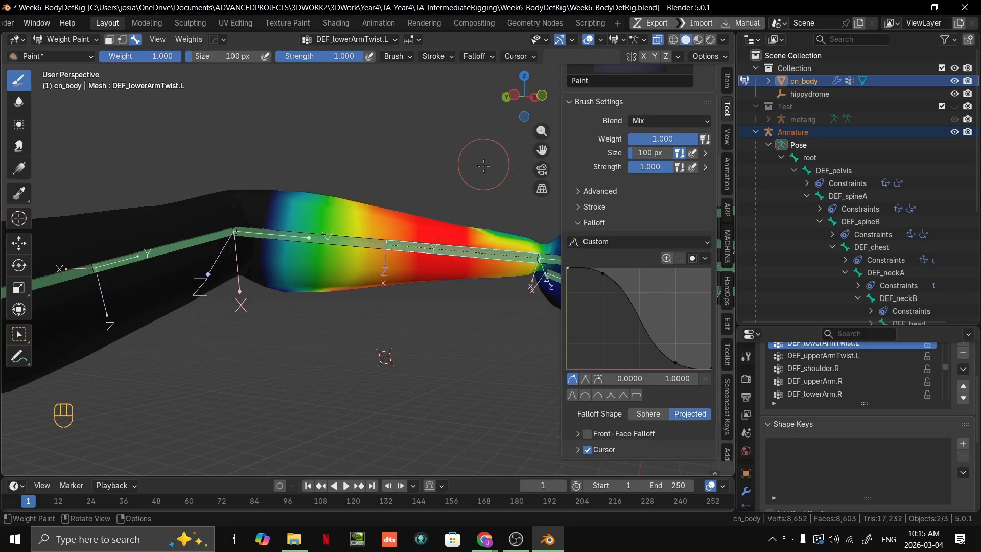
mouse_move(496, 239)
middle_down()
mouse_move(465, 210)
mouse_move(428, 211)
middle_up()
key(shift)
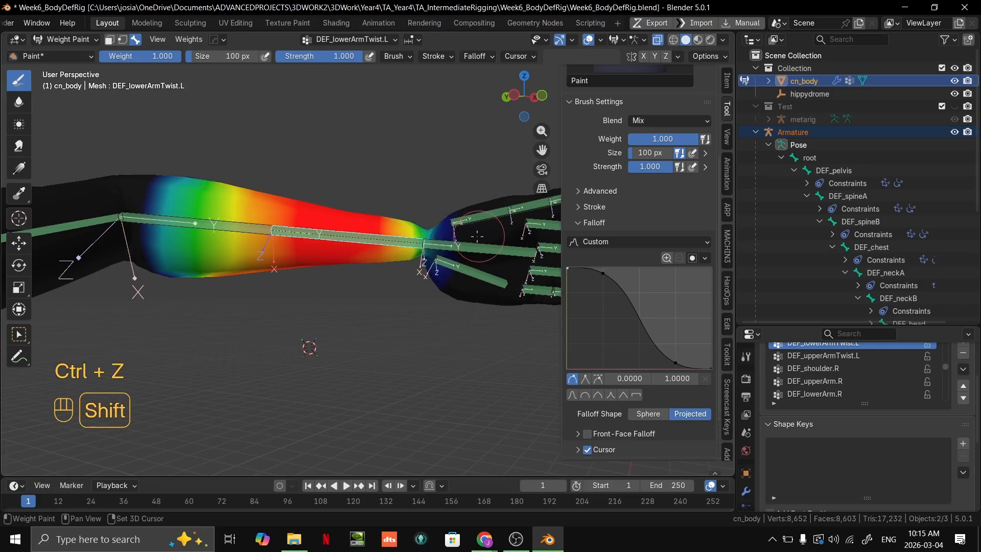
middle_drag(477, 236, 354, 289)
key(shift)
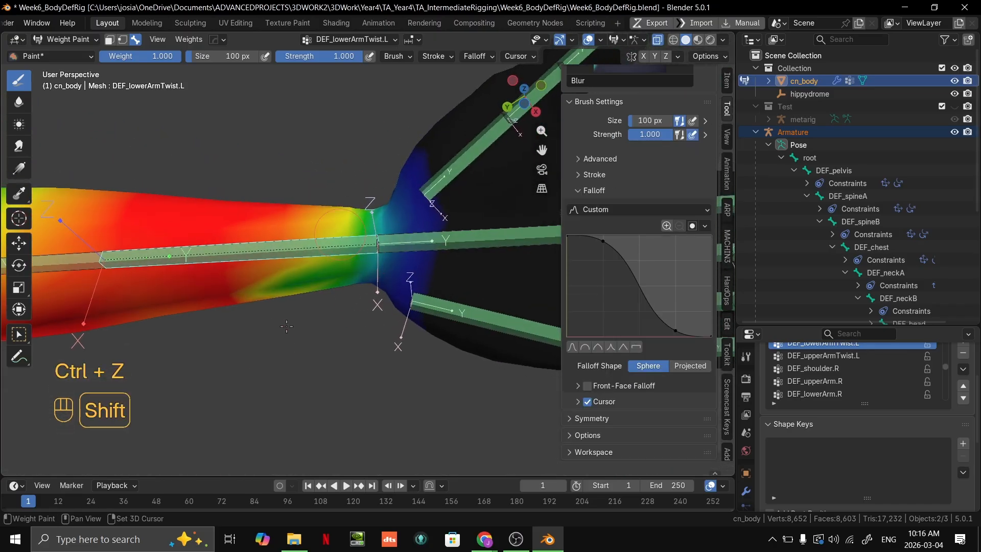
mouse_move(271, 230)
shift+mouse_down()
mouse_move(322, 236)
mouse_move(391, 284)
shift+mouse_up()
Display the DEF_wrist.L weights and blur them around the left wrist.
scroll(412, 281, down, 3)
alt+click(429, 257)
key(shift)
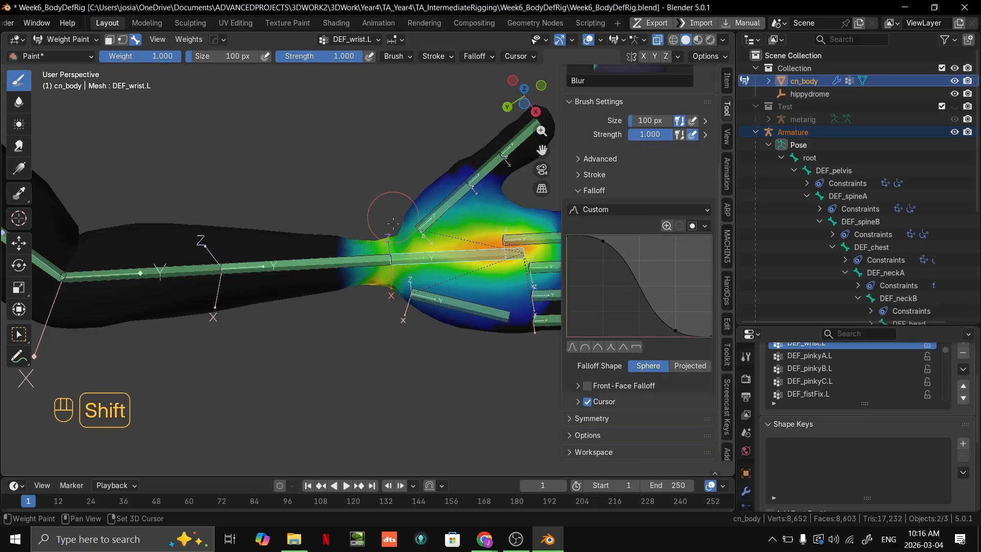
mouse_move(394, 224)
middle_down()
mouse_move(386, 286)
mouse_move(383, 223)
mouse_move(364, 215)
mouse_move(371, 206)
middle_up()
key(shift)
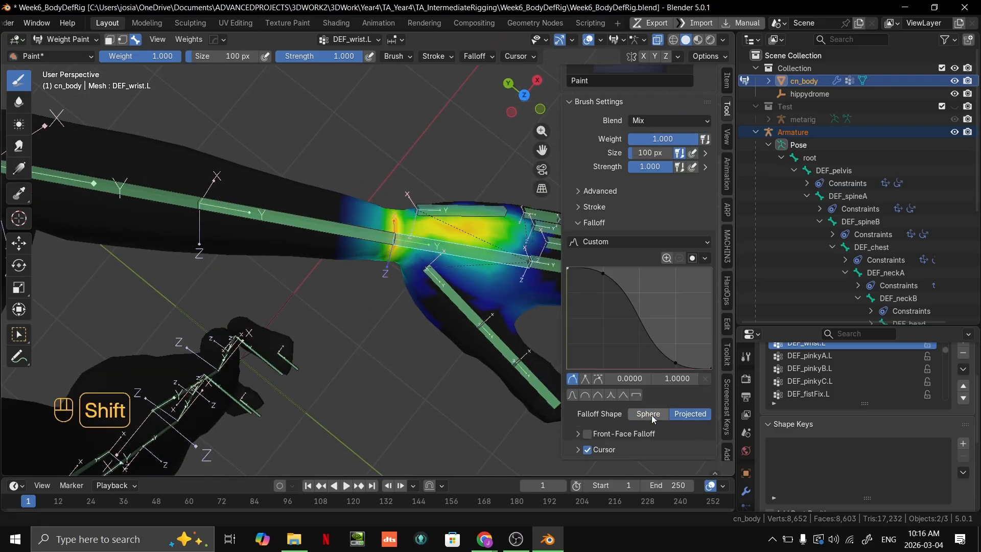
Switch to the Blur brush with Projected falloff shape and smooth the DEF_wrist.L weights over the left wrist and hand.
click(38, 56)
click(189, 115)
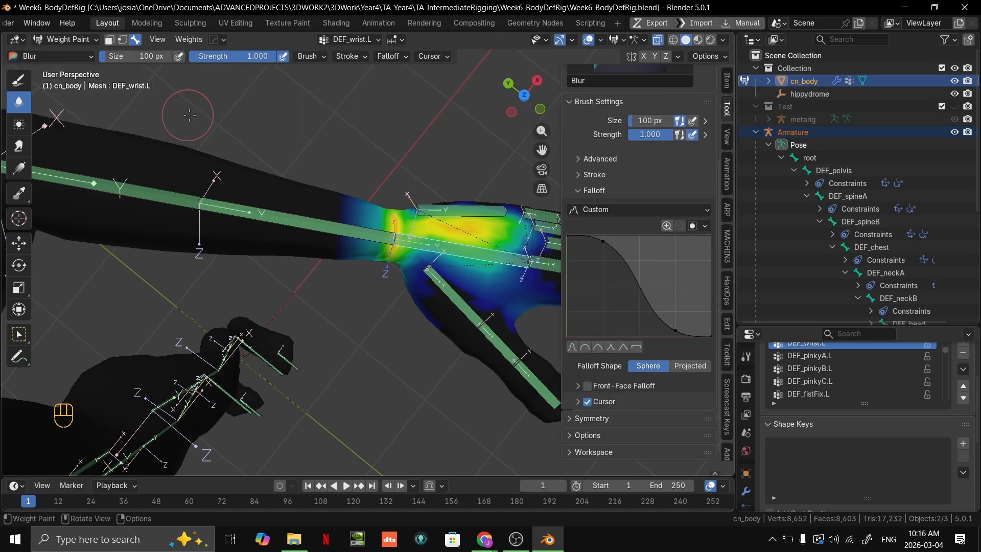
click(690, 366)
middle_drag(429, 307, 358, 325)
mouse_move(83, 269)
middle_down()
mouse_move(204, 265)
mouse_move(97, 179)
mouse_move(131, 212)
middle_up()
mouse_move(342, 271)
shift+mouse_down()
mouse_move(342, 257)
mouse_move(358, 268)
shift+mouse_up()
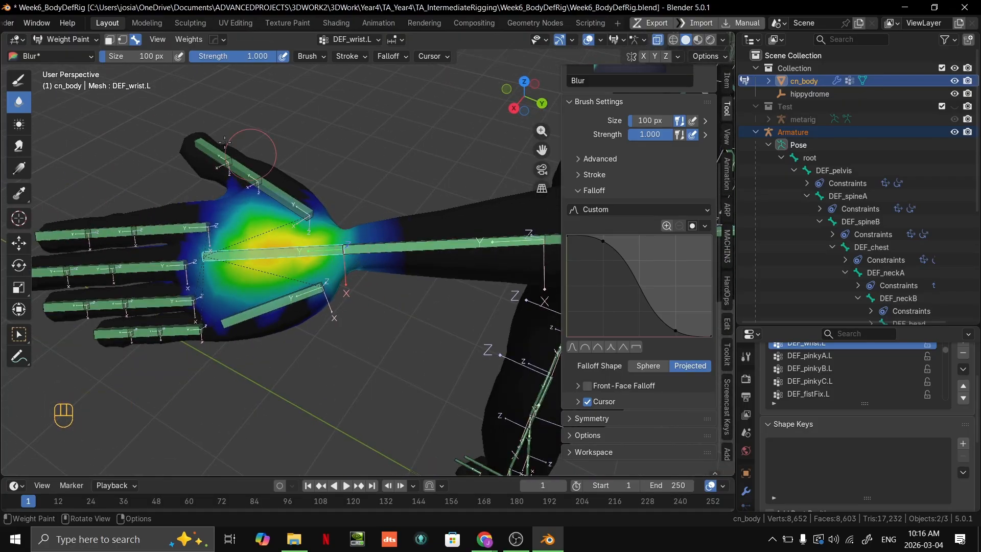
Choose the JosiahDefault brush and paint DEF_lowerArm.L weight along the left forearm toward the wrist.
click(69, 58)
click(235, 115)
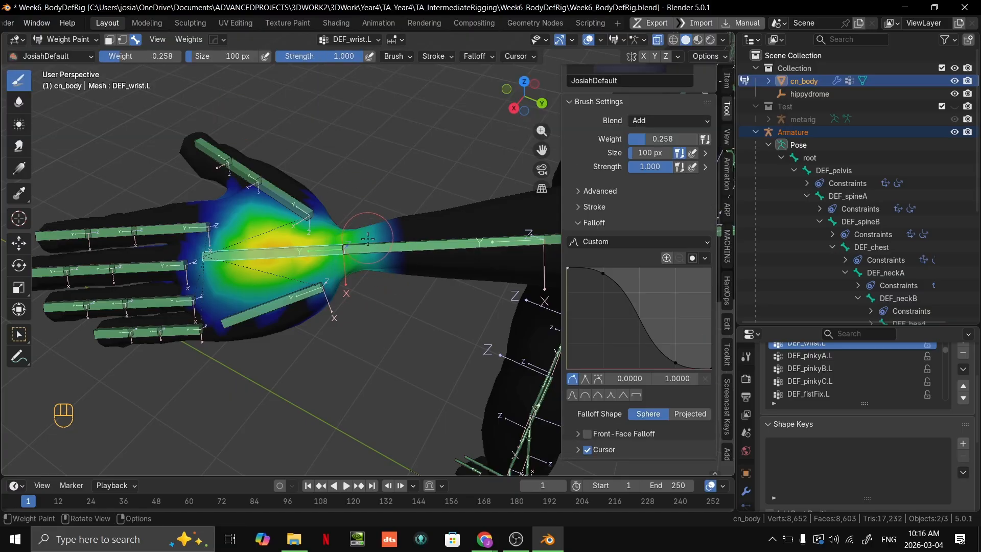
scroll(365, 235, down, 1)
key(alt)
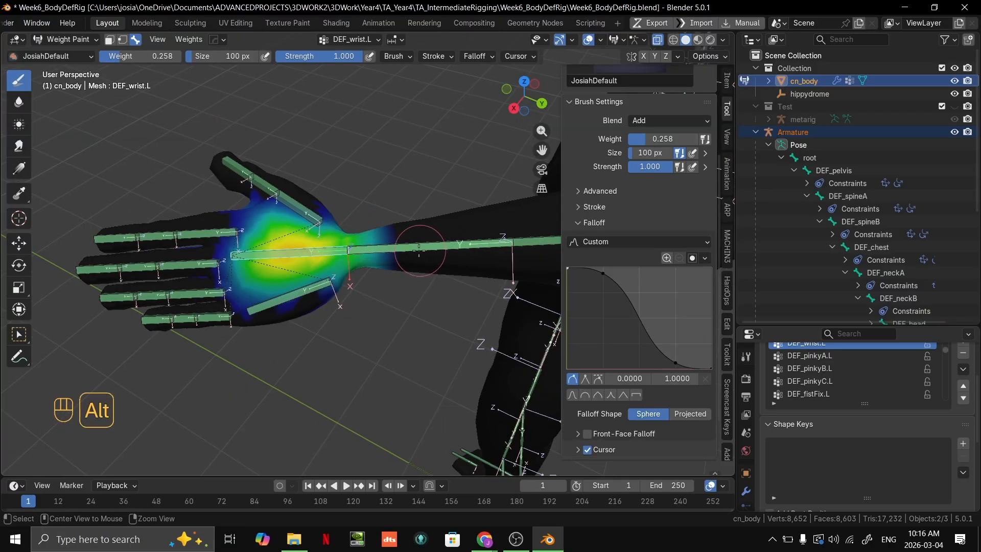
alt+click(409, 251)
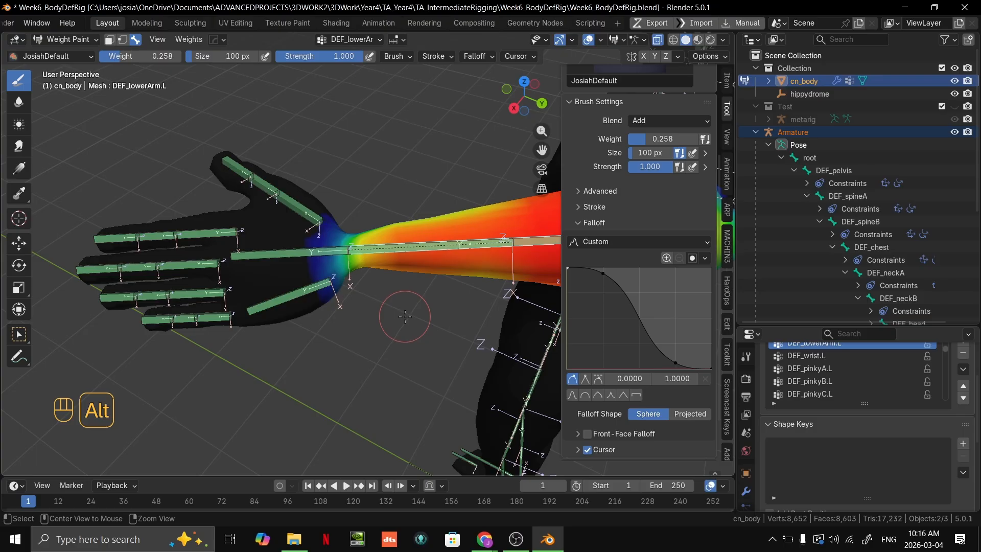
shift+middle_drag(475, 312, 385, 298)
mouse_move(432, 271)
mouse_down()
mouse_move(405, 154)
mouse_move(405, 222)
mouse_move(348, 201)
mouse_move(334, 246)
mouse_up()
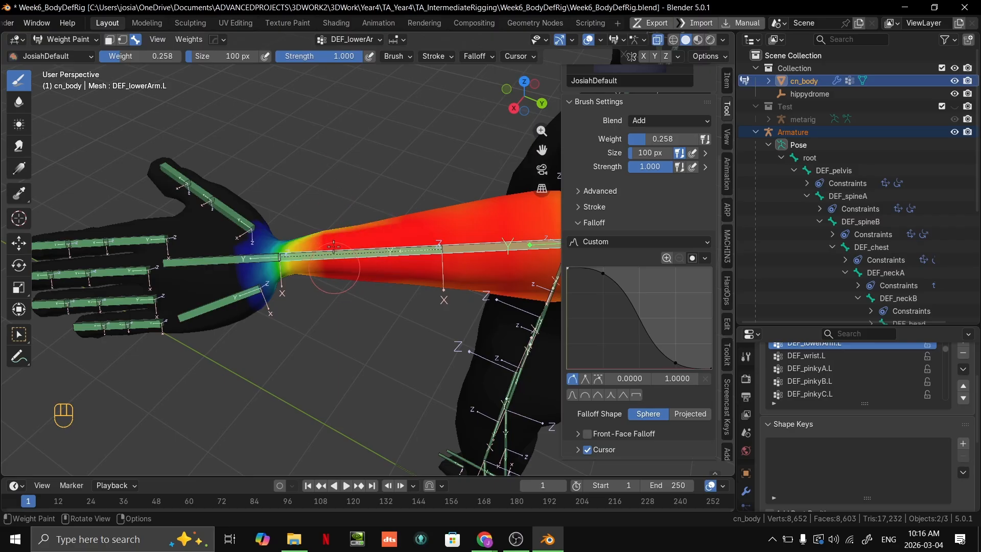
Switch the cn_body mesh from Weight Paint to Object Mode and clear the selection.
mouse_move(340, 226)
shift+middle_down()
mouse_move(378, 211)
mouse_move(341, 188)
mouse_move(348, 185)
mouse_move(387, 289)
mouse_move(352, 242)
shift+middle_up()
key(ctrl+Tab)
scroll(357, 235, down, 5)
click(370, 174)
scroll(357, 233, up, 3)
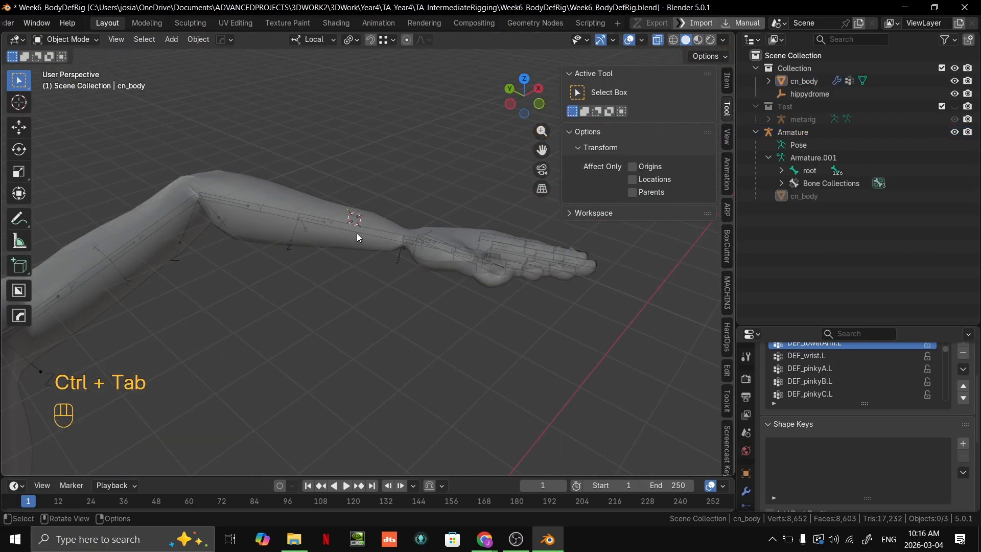
scroll(465, 248, up, 3)
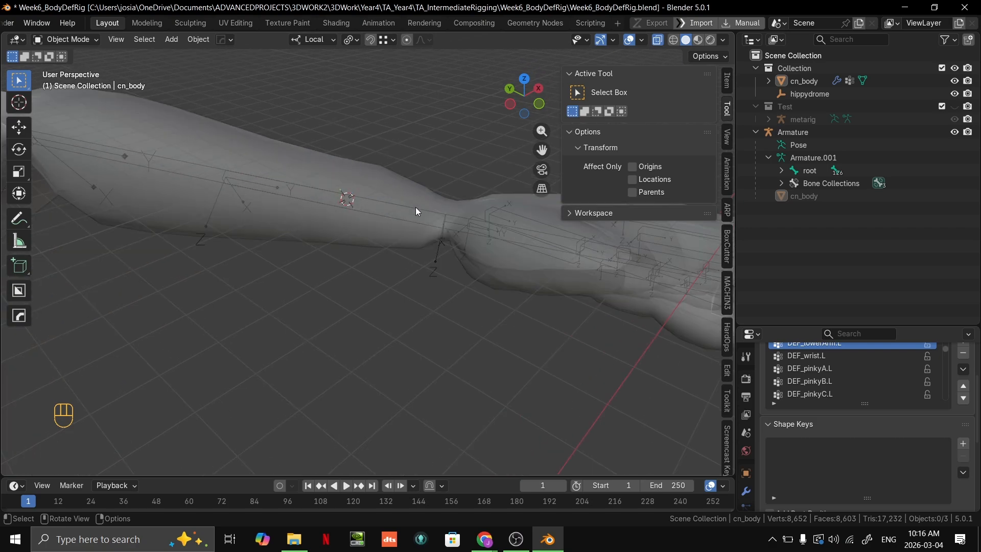
Select the armature together with the cn_body mesh and return to Weight Paint mode.
click(416, 207)
click(416, 208)
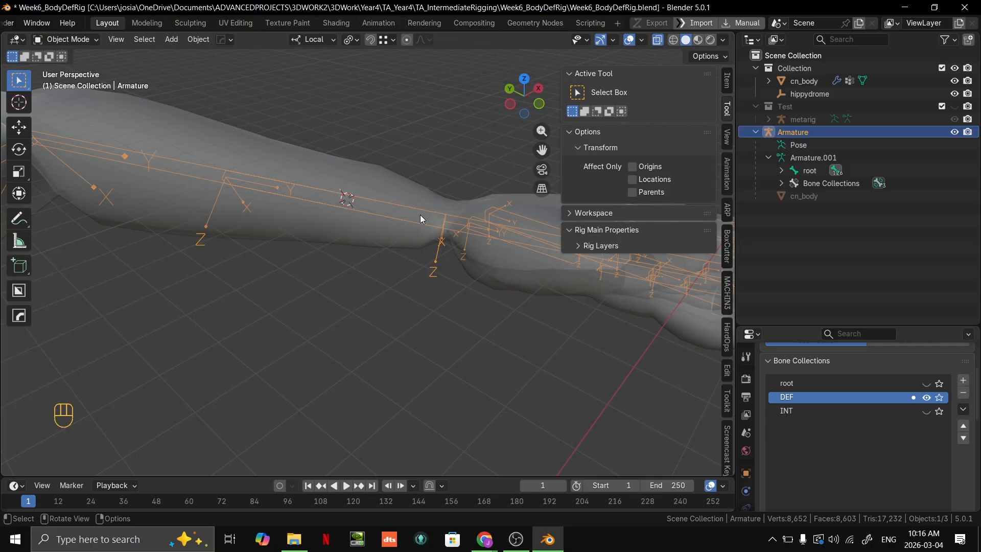
key(shift)
shift+click(397, 190)
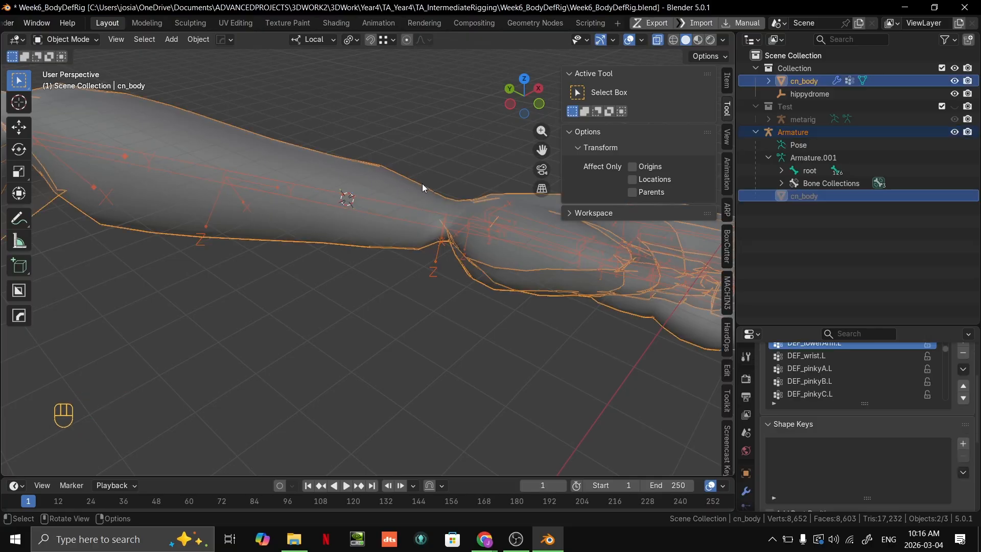
key(ctrl+Tab)
click(379, 148)
scroll(411, 196, down, 1)
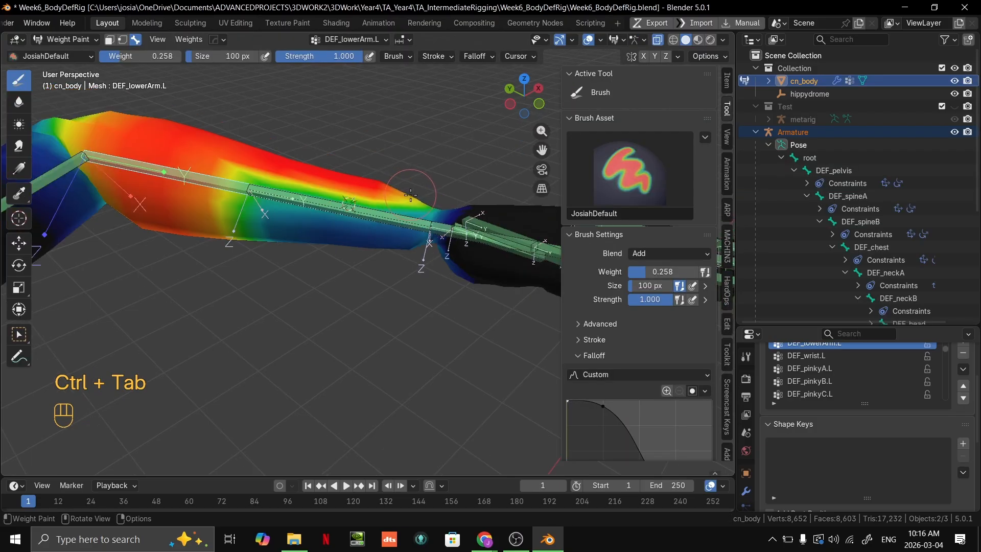
Blur the DEF_lowerArm.L weights across the middle of the left forearm, working from several sides.
scroll(410, 195, down, 1)
middle_drag(371, 227, 394, 233)
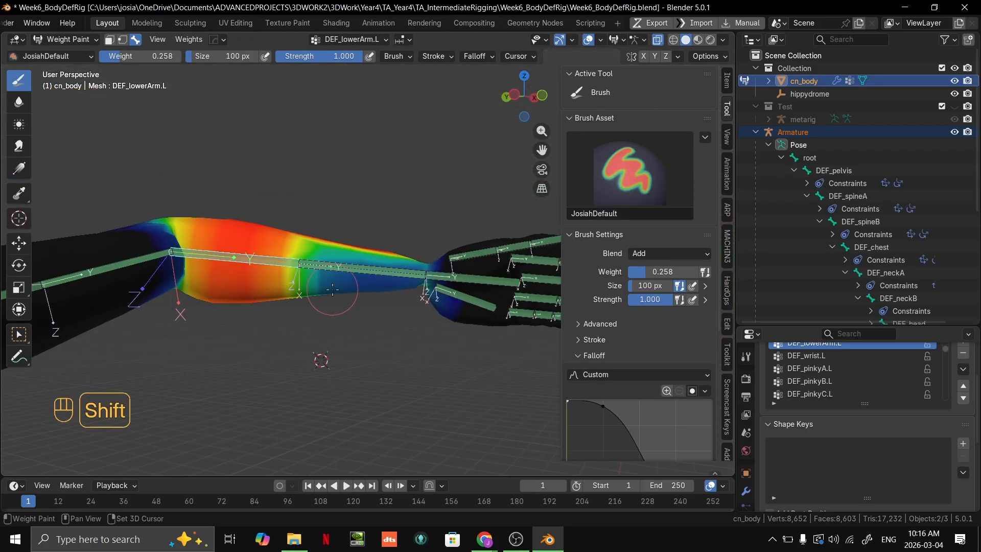
mouse_move(332, 289)
shift+mouse_down()
mouse_move(358, 294)
mouse_move(363, 227)
shift+mouse_up()
mouse_move(363, 227)
middle_down()
mouse_move(360, 271)
mouse_move(357, 256)
middle_up()
shift+drag(358, 255, 361, 230)
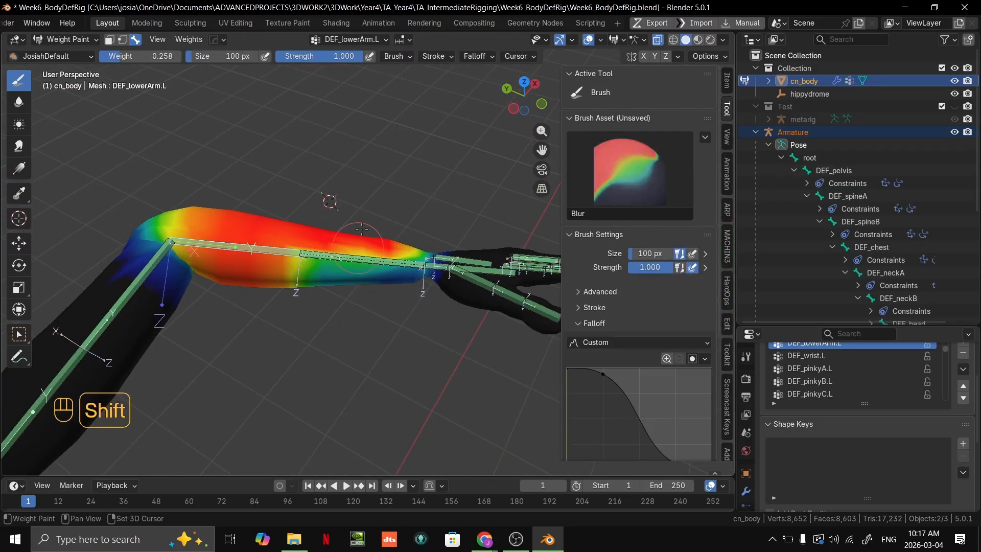
middle_drag(361, 230, 339, 268)
Compare the weights of the DEF_lowerArmTwist.L and DEF_lowerArm.L bones on the left forearm.
key(alt)
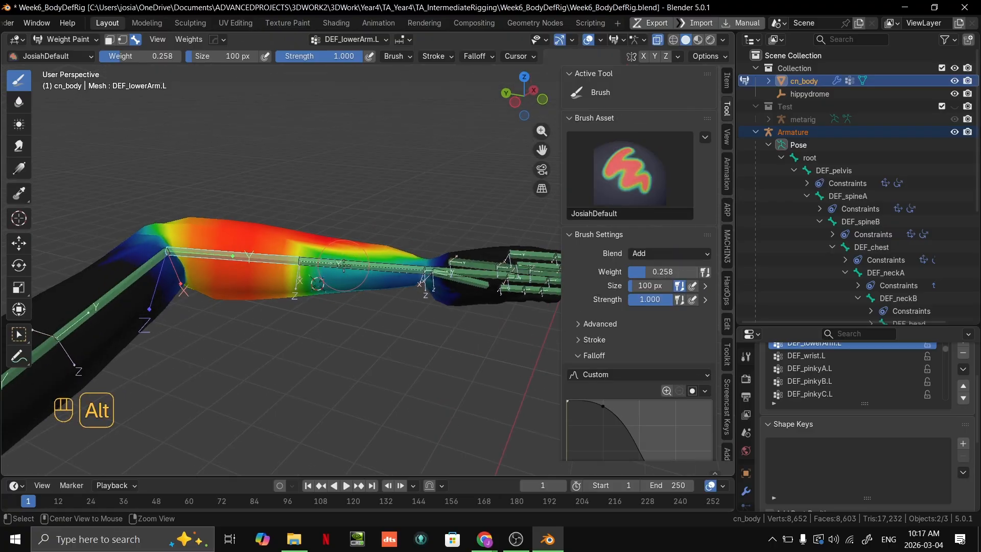
alt+click(344, 266)
mouse_move(367, 307)
middle_down()
mouse_move(366, 384)
mouse_move(365, 309)
middle_up()
alt+click(271, 262)
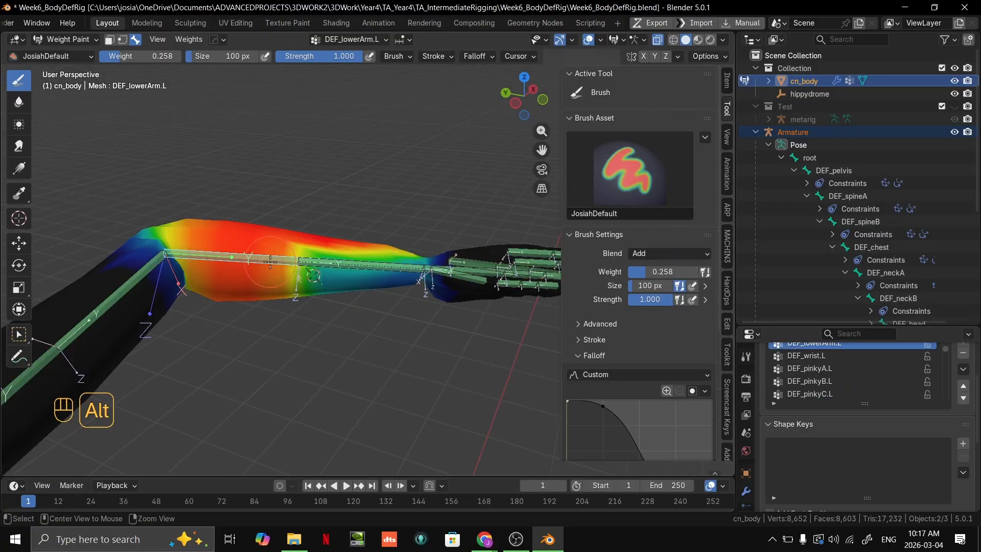
Expand the weight paint tool's options and enable Auto Normalize.
scroll(657, 369, down, 6)
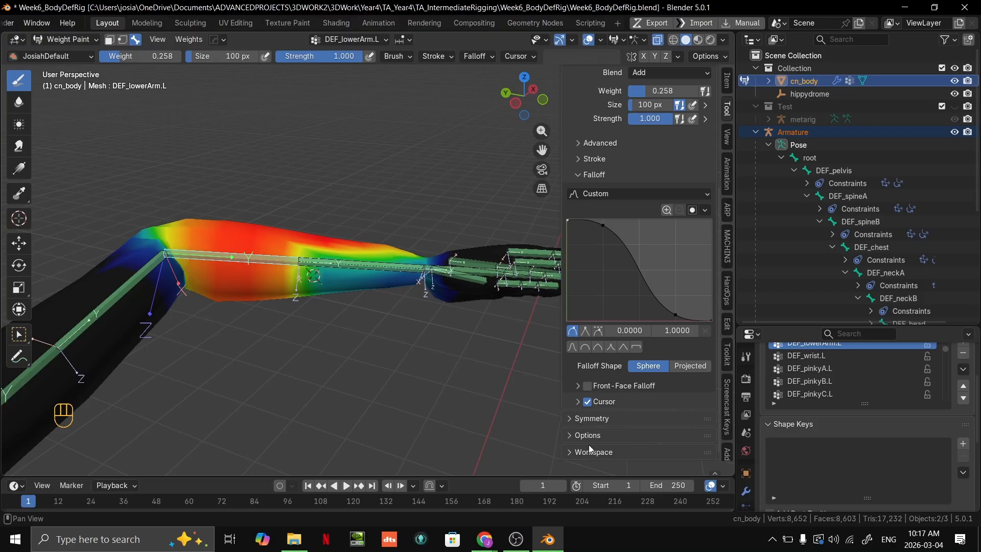
click(598, 436)
scroll(614, 429, down, 3)
click(640, 392)
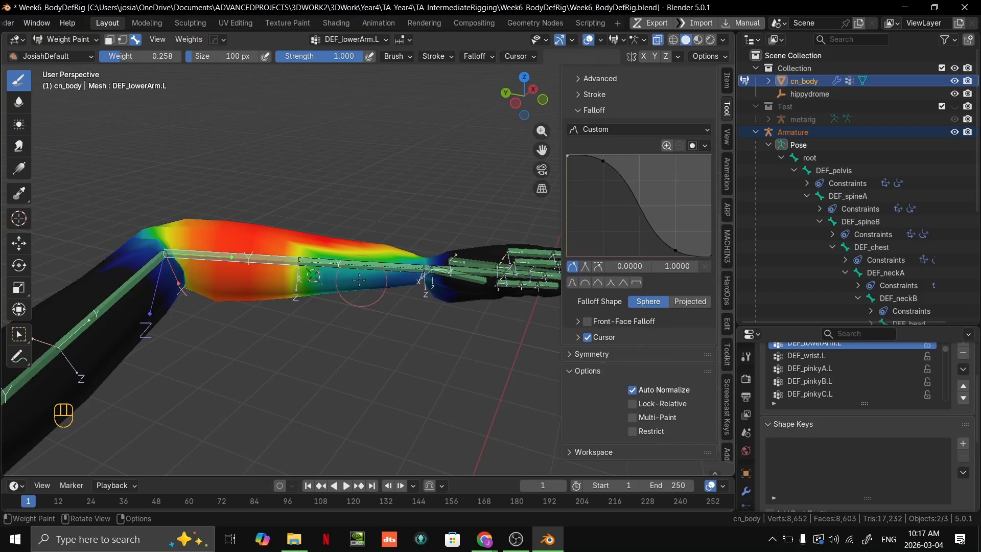
Paint DEF_lowerArmTwist.L weight over the lower half of the left forearm and check it against the DEF_lowerArm.L weights.
middle_drag(359, 280, 352, 262)
alt+click(342, 267)
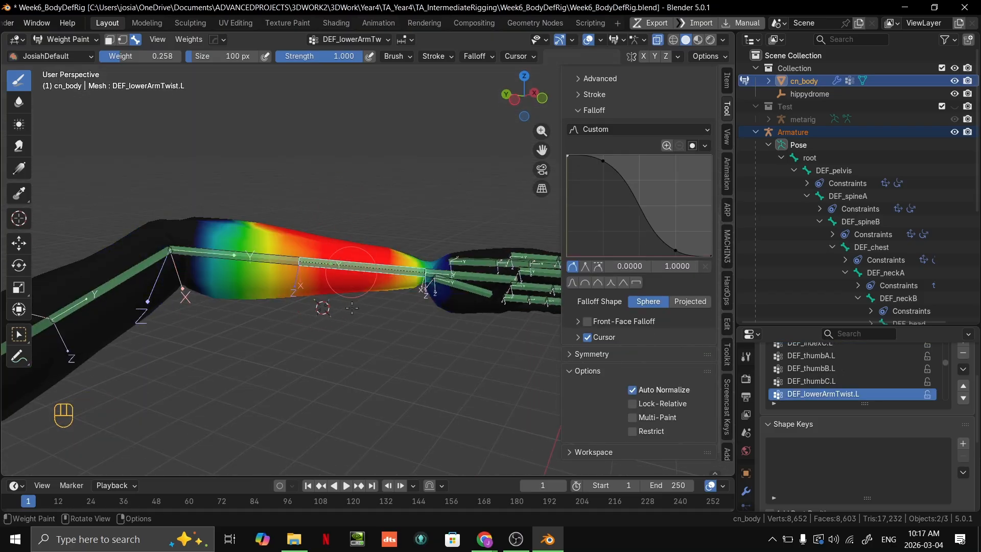
alt+click(272, 260)
middle_drag(330, 251, 332, 271)
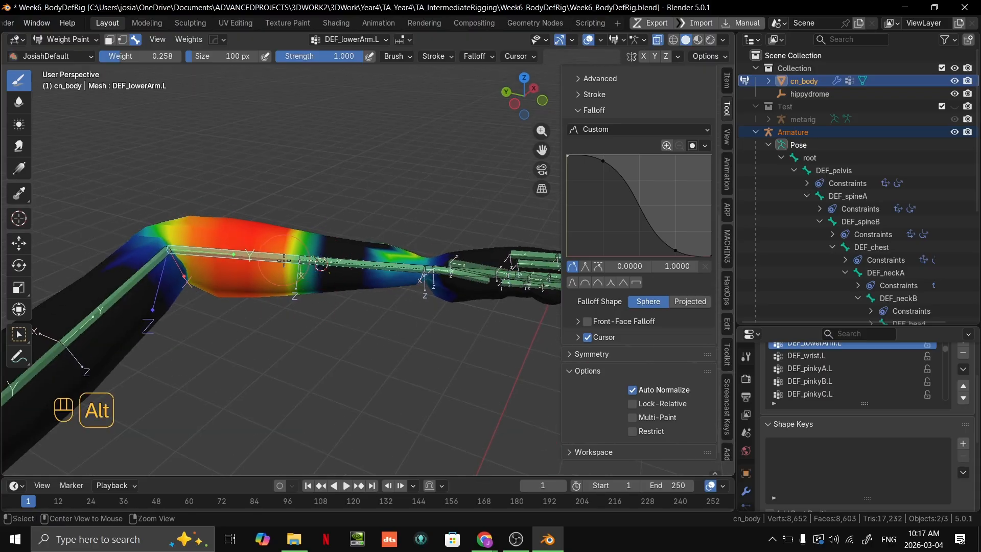
alt+click(325, 266)
shift+drag(369, 279, 387, 272)
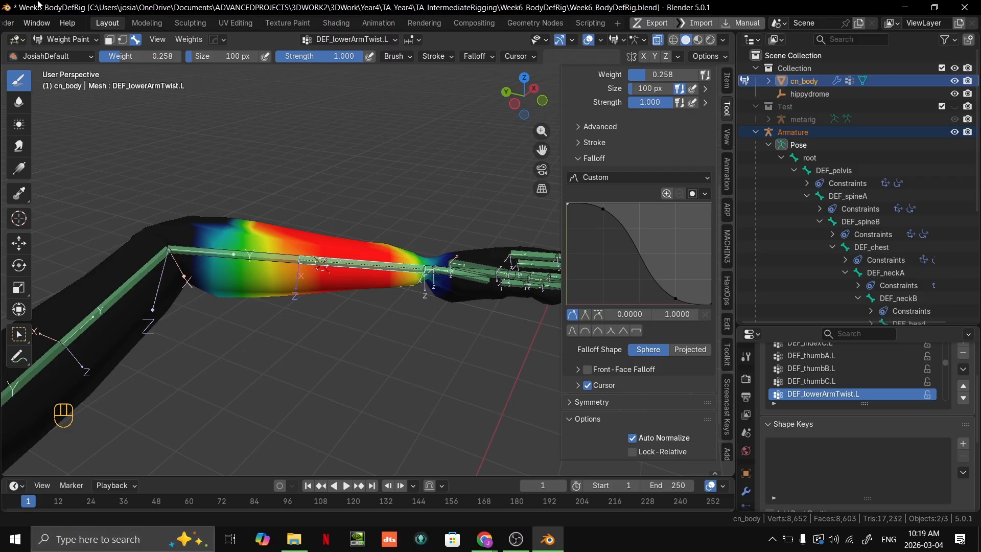
Examine how the DEF_lowerArmTwist.L and DEF_lowerArm.L weights meet between the mid-forearm and the wrist.
scroll(352, 247, up, 2)
middle_drag(352, 249, 360, 255)
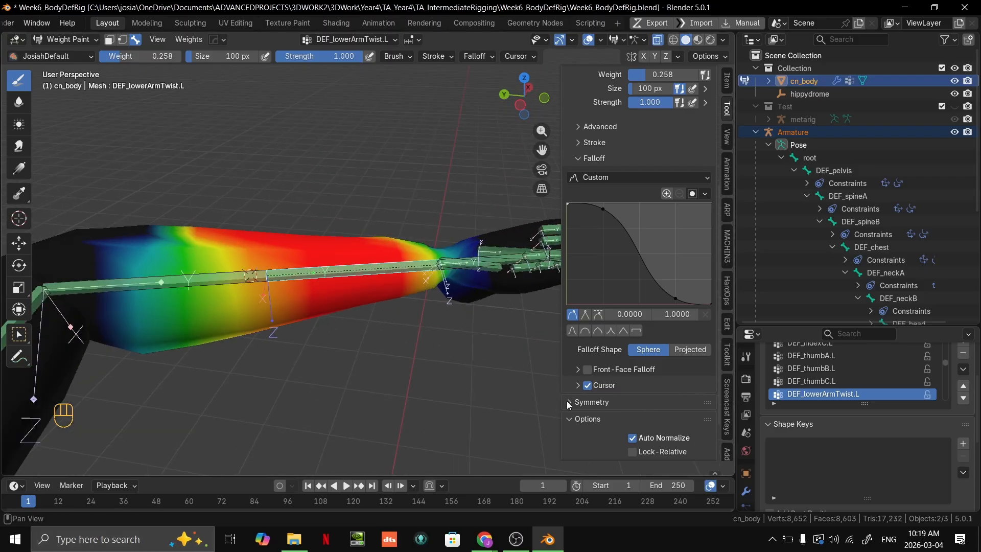
scroll(455, 307, up, 1)
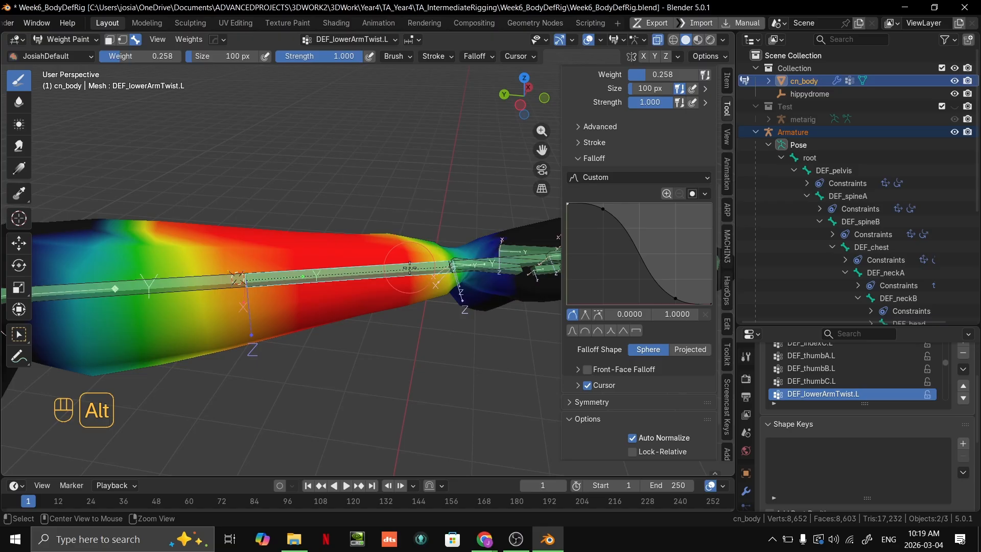
alt+click(205, 282)
shift+middle_drag(399, 287, 362, 317)
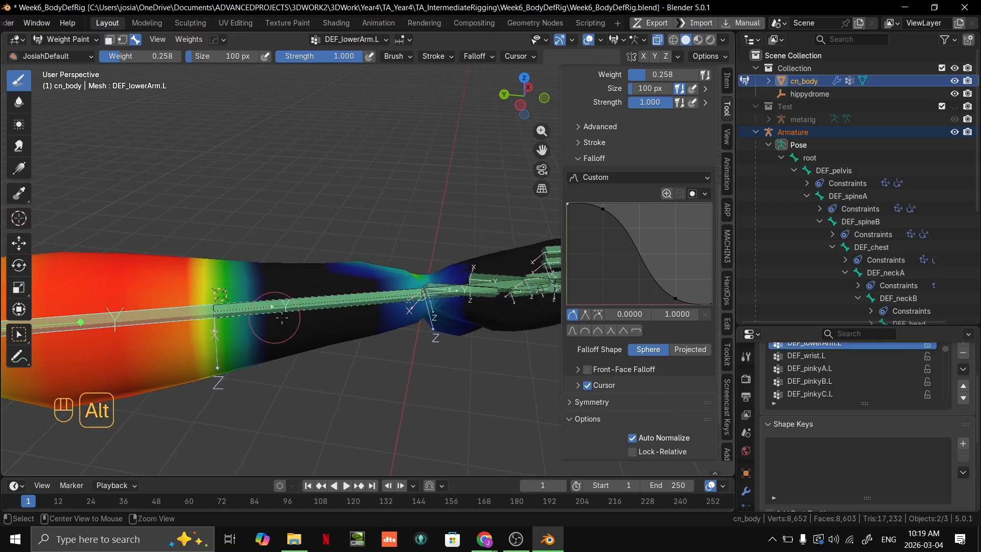
alt+click(299, 308)
Try blurring the DEF_lowerArmTwist.L weights near the left wrist, and undo it.
scroll(369, 348, down, 2)
shift+drag(370, 290, 370, 283)
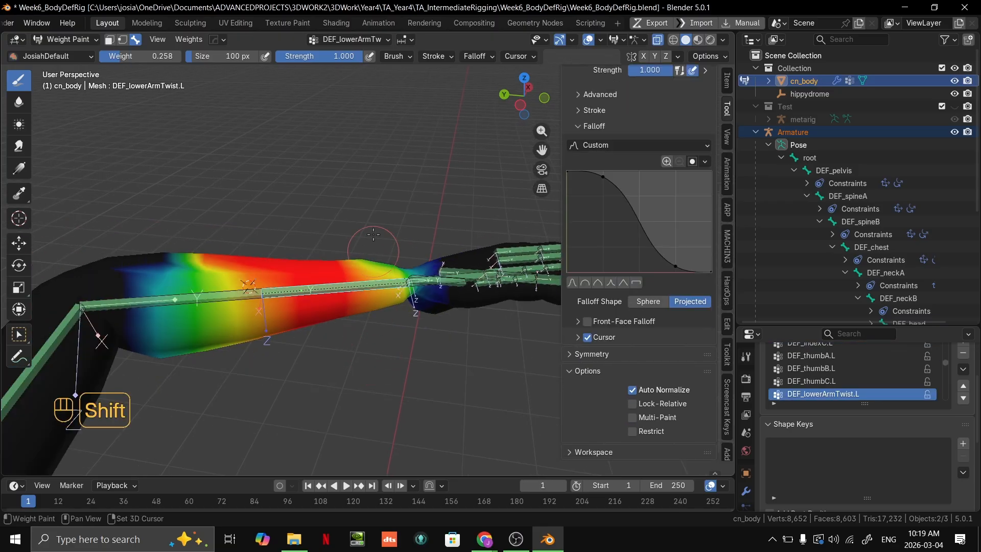
key(ctrl+z)
Display the DEF_wrist.L weights and blur them where the left forearm meets the hand.
alt+click(394, 291)
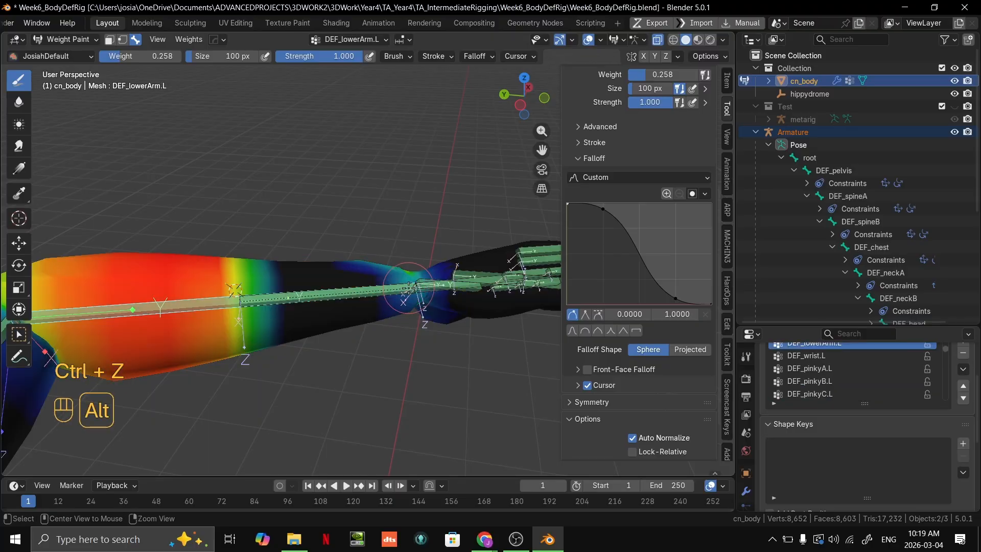
mouse_move(424, 299)
middle_down()
mouse_move(434, 281)
mouse_move(424, 310)
mouse_move(369, 320)
middle_up()
alt+click(445, 309)
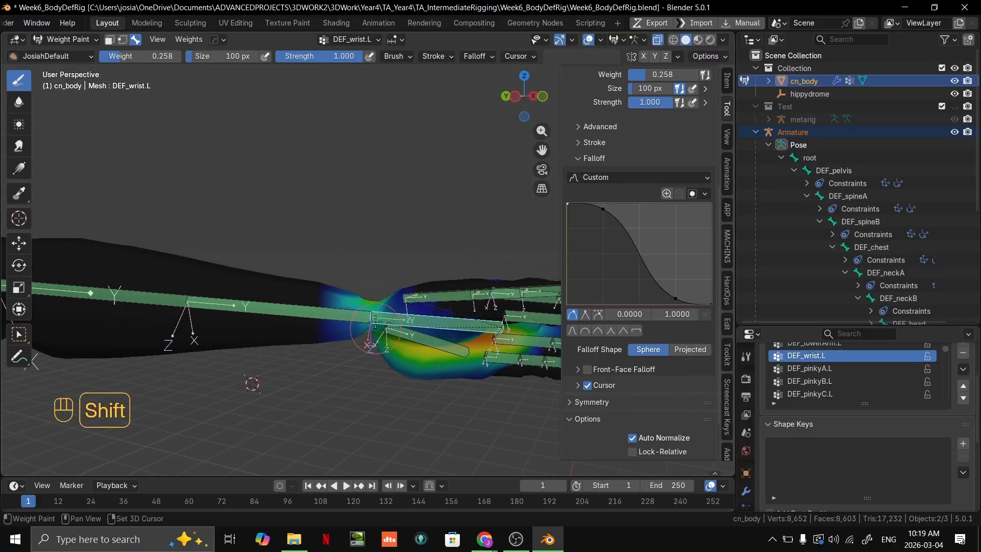
alt+click(349, 315)
Display the DEF_lowerArmTwist.L weights and blur them around the left wrist, undoing one stroke.
shift+middle_drag(343, 348, 423, 345)
alt+click(358, 308)
shift+middle_drag(358, 308, 327, 306)
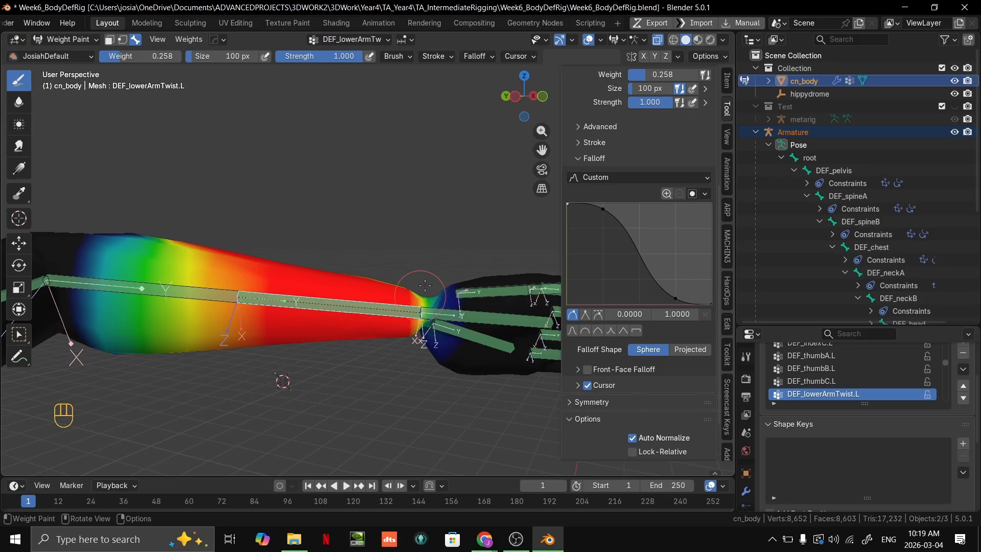
shift+middle_drag(438, 302, 410, 303)
mouse_move(410, 303)
shift+mouse_down()
mouse_move(398, 316)
mouse_move(390, 304)
shift+mouse_up()
key(ctrl+z)
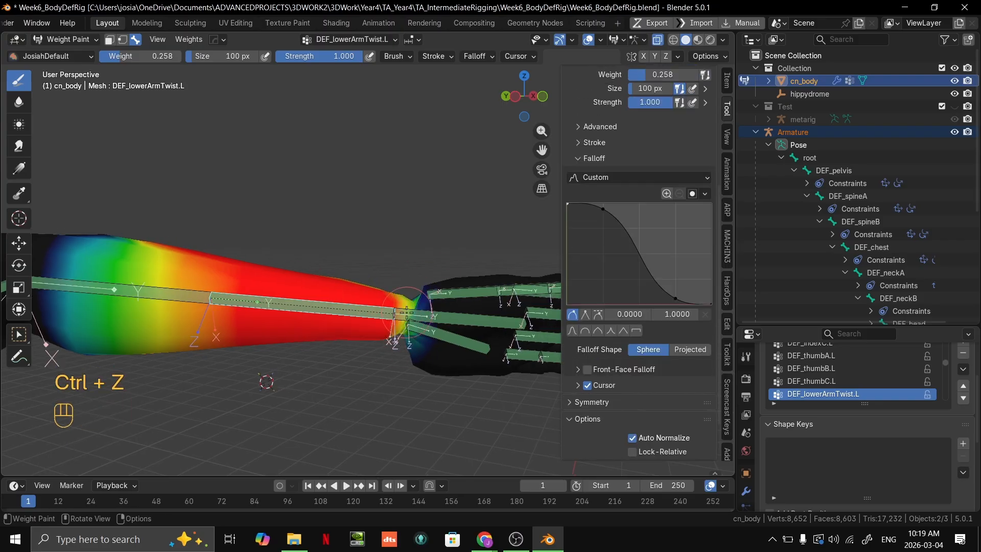
mouse_move(407, 313)
middle_down()
mouse_move(428, 251)
mouse_move(426, 264)
middle_up()
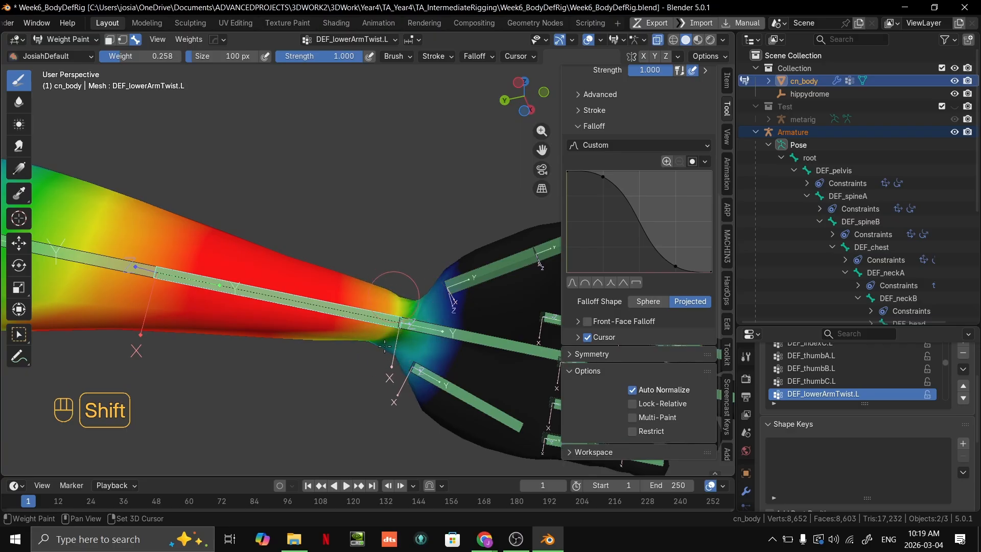
Display the DEF_wrist.L weights and blur them across the underside of the left wrist into the forearm.
alt+click(439, 338)
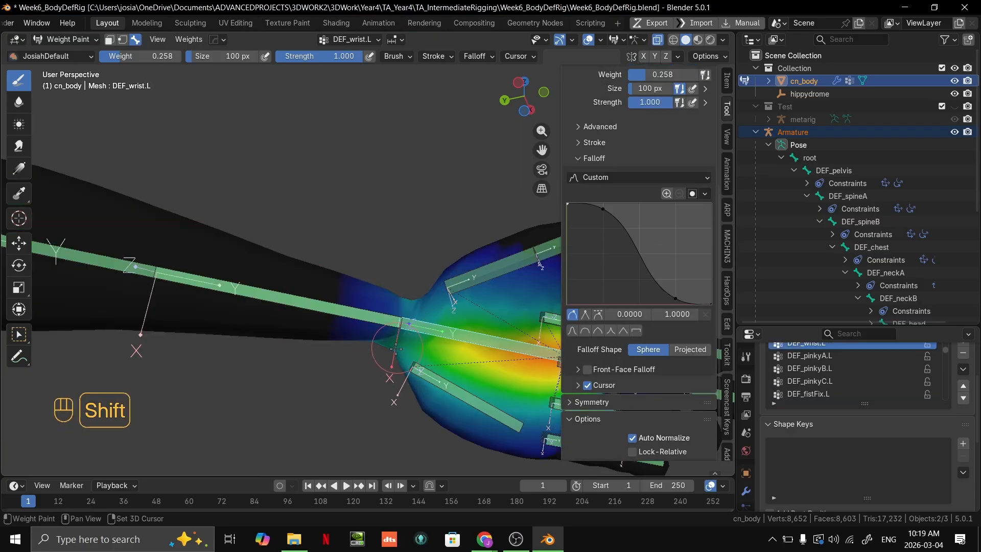
mouse_move(396, 349)
shift+mouse_down()
mouse_move(405, 266)
mouse_move(400, 337)
mouse_move(411, 287)
shift+mouse_up()
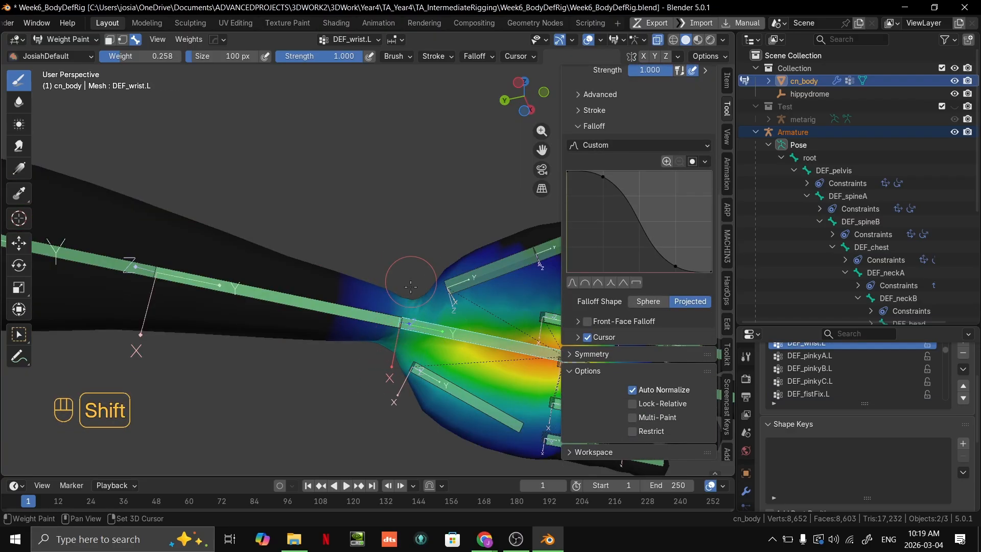
mouse_move(392, 328)
shift+mouse_down()
mouse_move(387, 348)
mouse_move(401, 305)
shift+mouse_up()
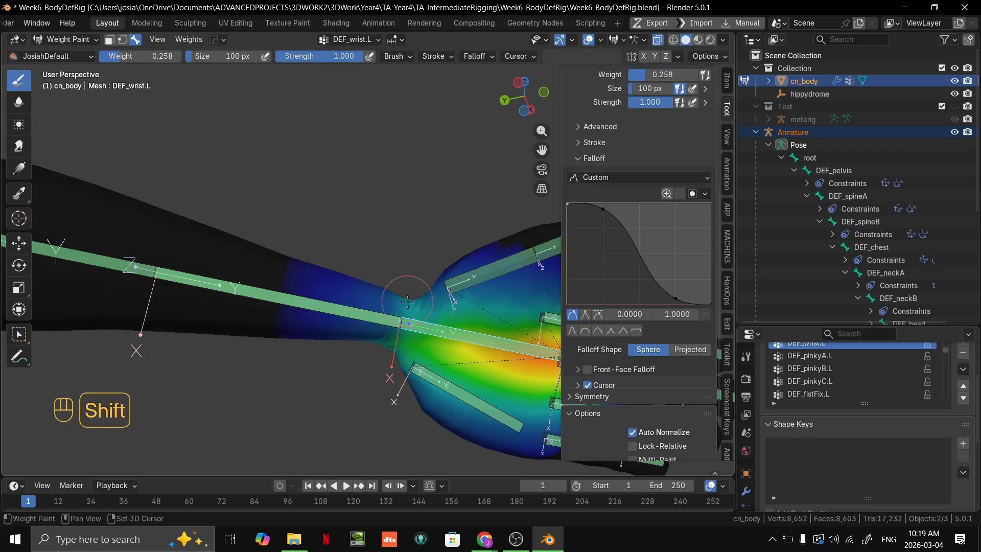
mouse_move(404, 297)
middle_down()
mouse_move(398, 425)
mouse_move(333, 409)
mouse_move(377, 352)
middle_up()
mouse_move(390, 294)
middle_down()
mouse_move(411, 312)
mouse_move(287, 329)
middle_up()
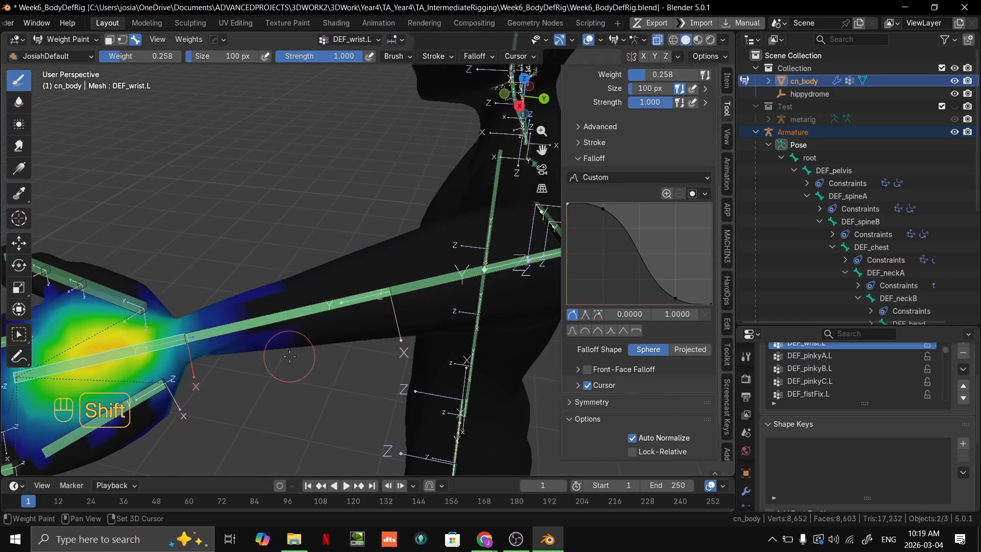
Try blurring the DEF_wrist.L weights along the other side of the left forearm, and undo the strokes.
shift+drag(276, 342, 250, 271)
key(ctrl+z)
mouse_move(364, 295)
shift+middle_down()
mouse_move(252, 313)
mouse_move(252, 351)
shift+middle_up()
key(ctrl+z)
Display the DEF_lowerArmTwist.L weights and paint more weight over the left forearm from its middle to the wrist.
scroll(252, 328, down, 3)
mouse_move(282, 301)
shift+mouse_down()
mouse_move(282, 285)
mouse_move(246, 291)
shift+mouse_up()
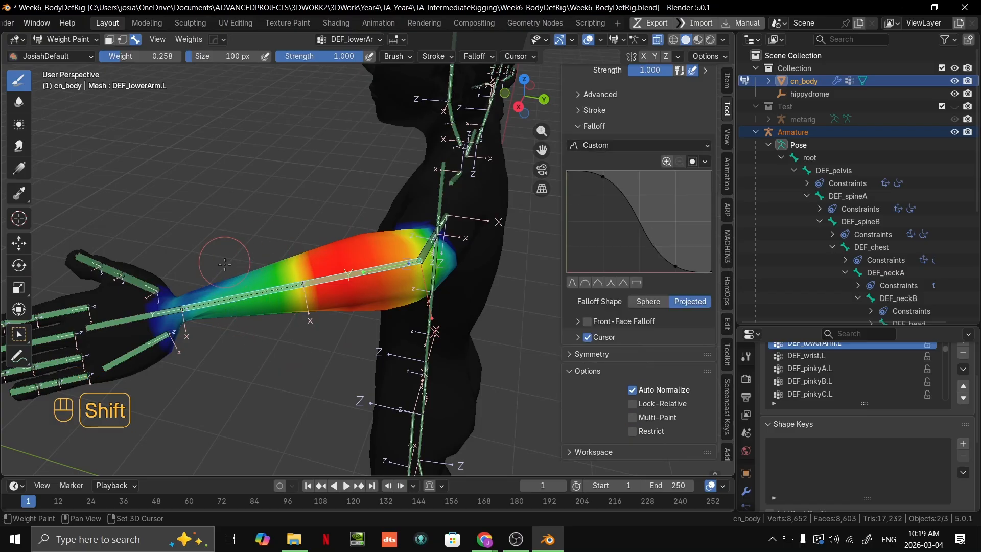
alt+click(227, 300)
shift+drag(260, 254, 290, 282)
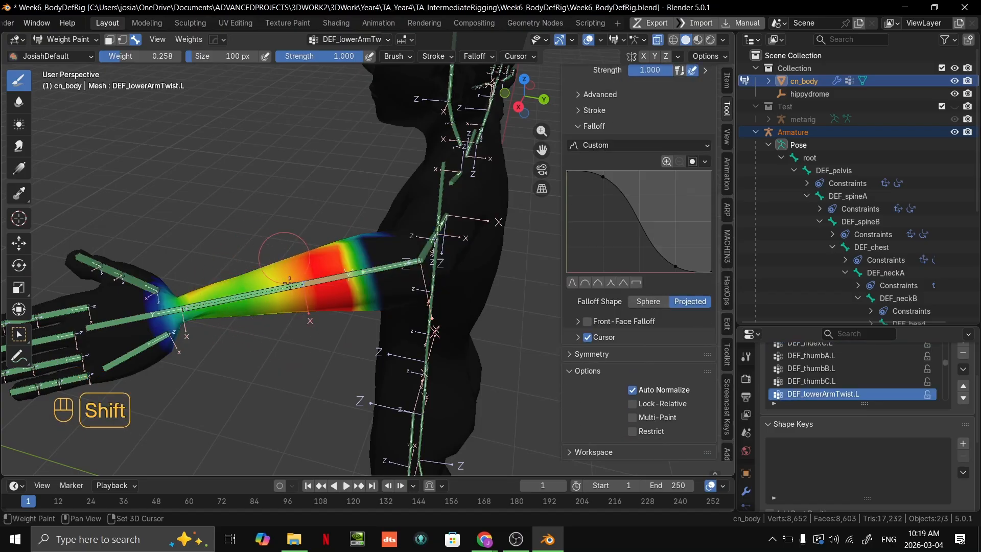
drag(217, 277, 224, 329)
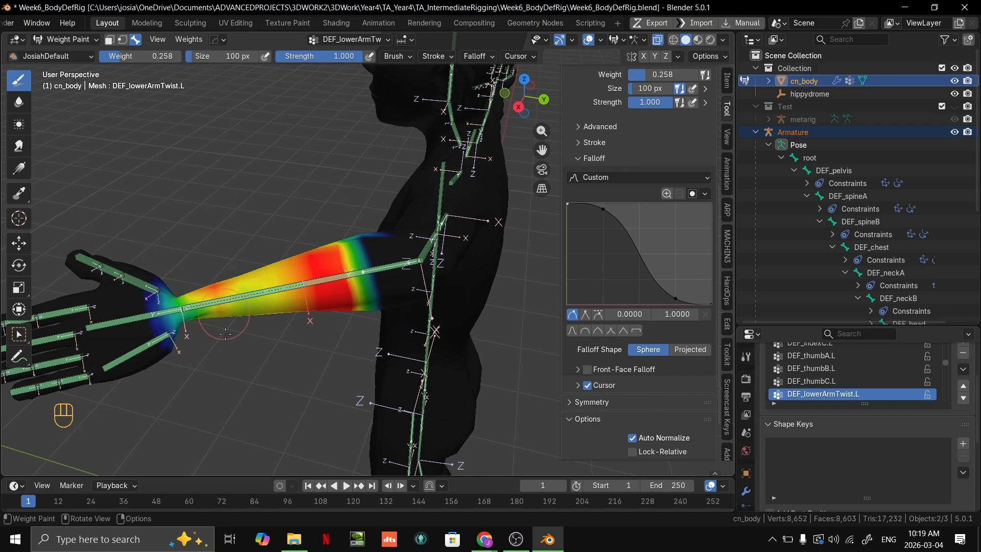
drag(232, 266, 247, 311)
drag(265, 261, 282, 306)
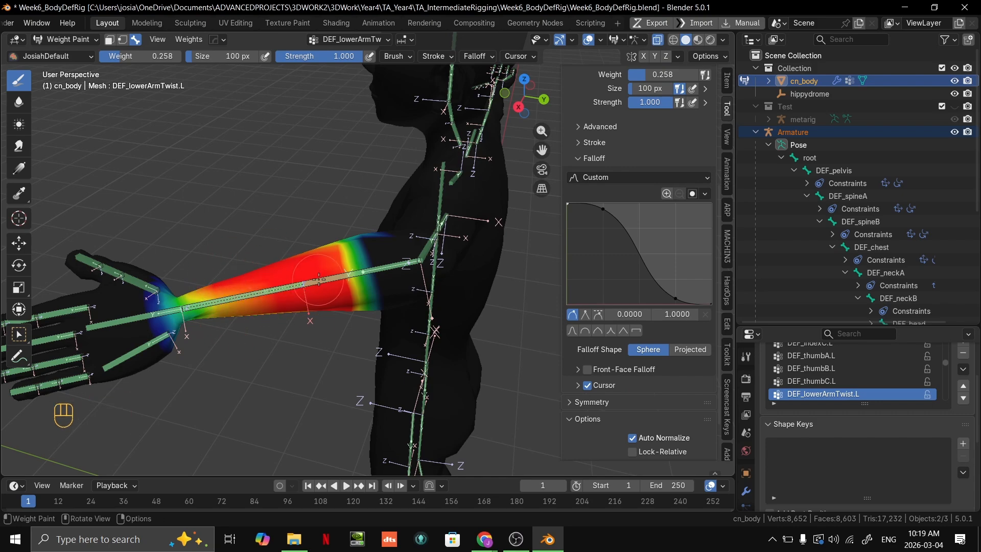
Blur the upper edge of the DEF_lowerArmTwist.L weights toward the left elbow.
middle_drag(382, 283, 364, 292)
shift+drag(365, 292, 345, 307)
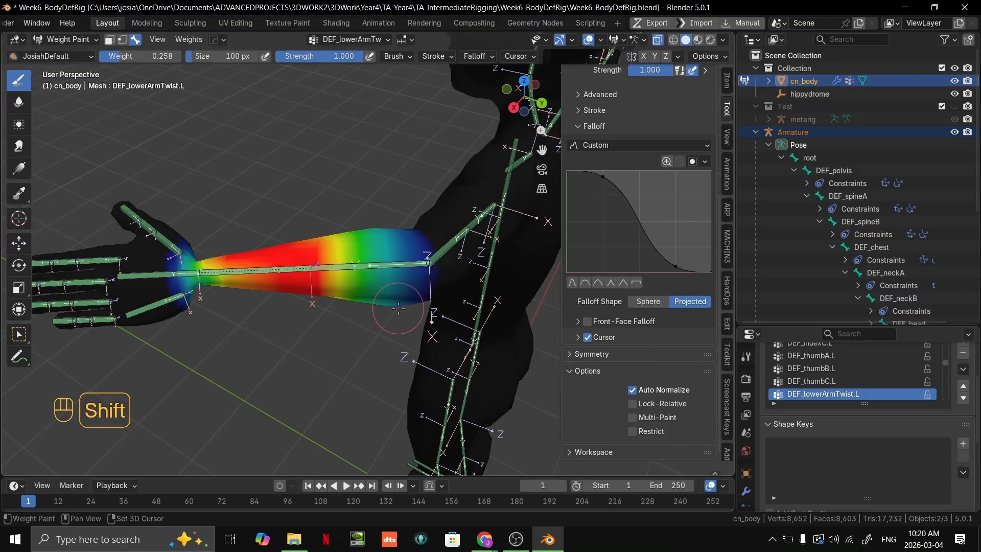
middle_drag(399, 315, 148, 276)
shift+middle_drag(419, 283, 327, 248)
middle_drag(327, 249, 322, 223)
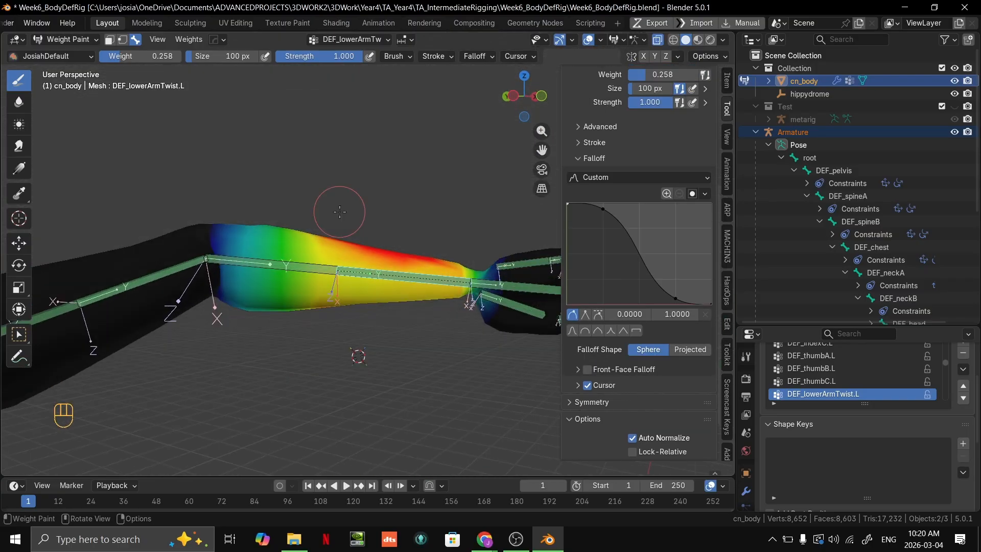
Paint DEF_lowerArmTwist.L weight on the opposite side of the left forearm with Projected falloff, and blur its transition toward the elbow.
mouse_move(349, 268)
mouse_down()
mouse_move(347, 324)
mouse_move(356, 212)
mouse_move(333, 307)
mouse_move(372, 327)
mouse_move(439, 305)
mouse_up()
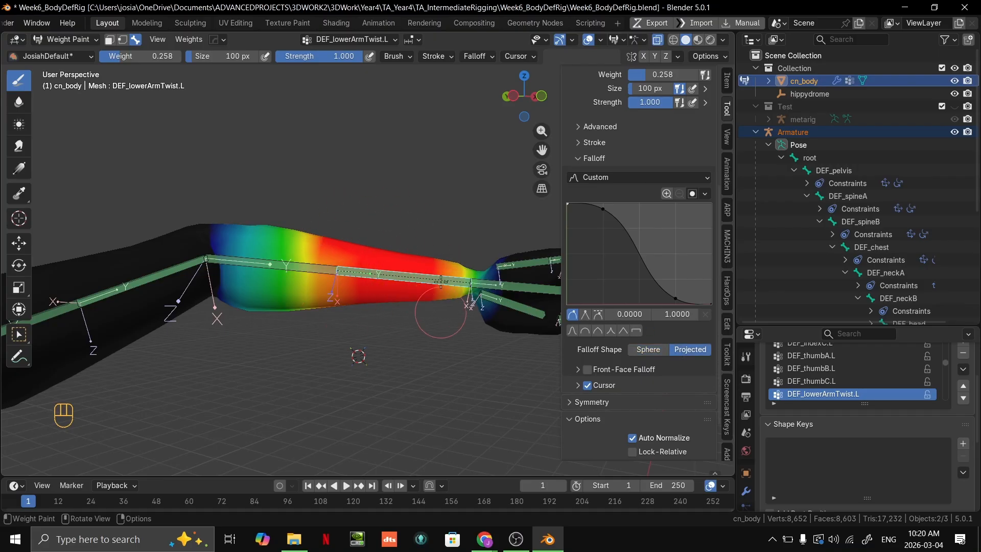
mouse_move(378, 312)
shift+mouse_down()
mouse_move(360, 327)
mouse_move(317, 315)
shift+mouse_up()
middle_drag(307, 324, 328, 216)
shift+drag(315, 274, 311, 285)
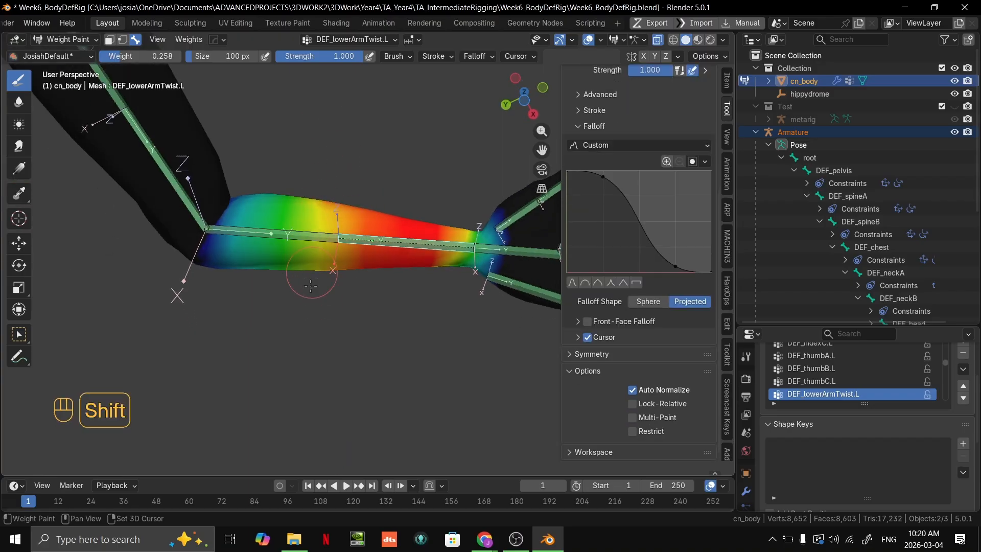
middle_drag(324, 183, 404, 390)
middle_drag(405, 281, 379, 259)
middle_drag(331, 210, 331, 272)
Leave Weight Paint mode, select the armature instead of the body mesh, and put it in Pose Mode.
key(ctrl+Tab)
click(413, 229)
scroll(409, 233, up, 2)
click(381, 260)
scroll(382, 259, up, 2)
click(416, 269)
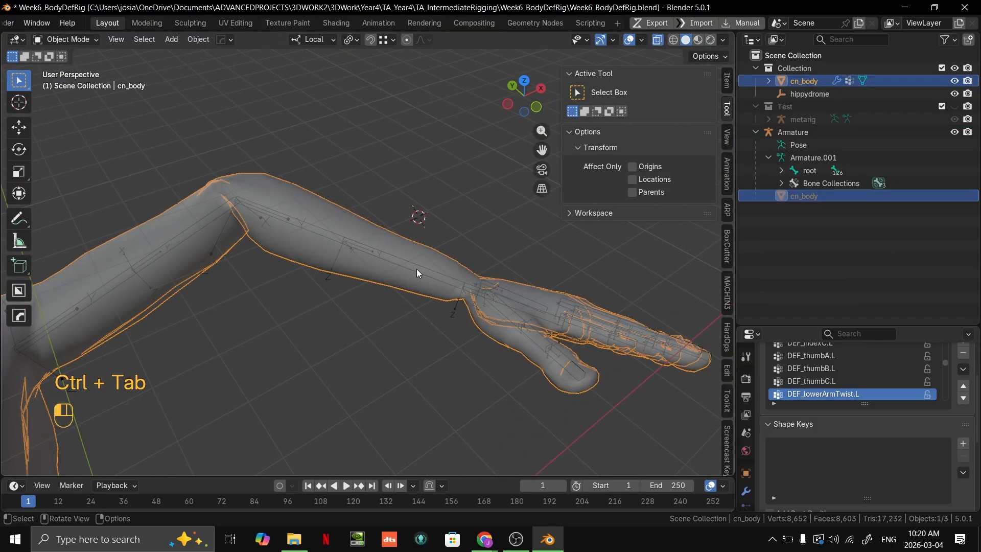
middle_drag(417, 269, 430, 252)
key(Tab)
click(323, 299)
key(Tab)
key(ctrl+Tab)
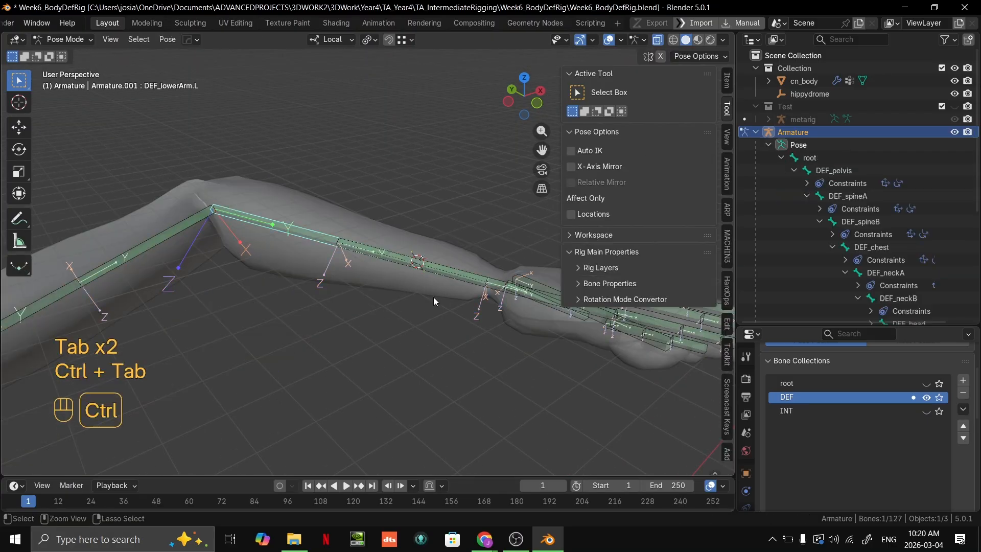
Hide the DEF bone collection, show the INT collection, and return the armature to Pose Mode.
shift+middle_drag(413, 323, 374, 318)
scroll(370, 260, down, 4)
key(Tab)
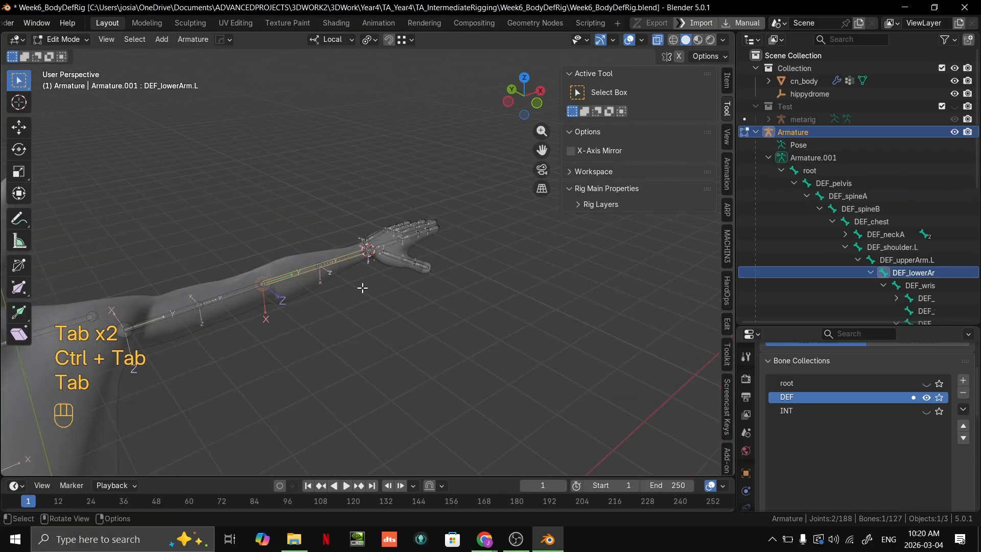
scroll(801, 348, down, 1)
click(927, 372)
click(927, 386)
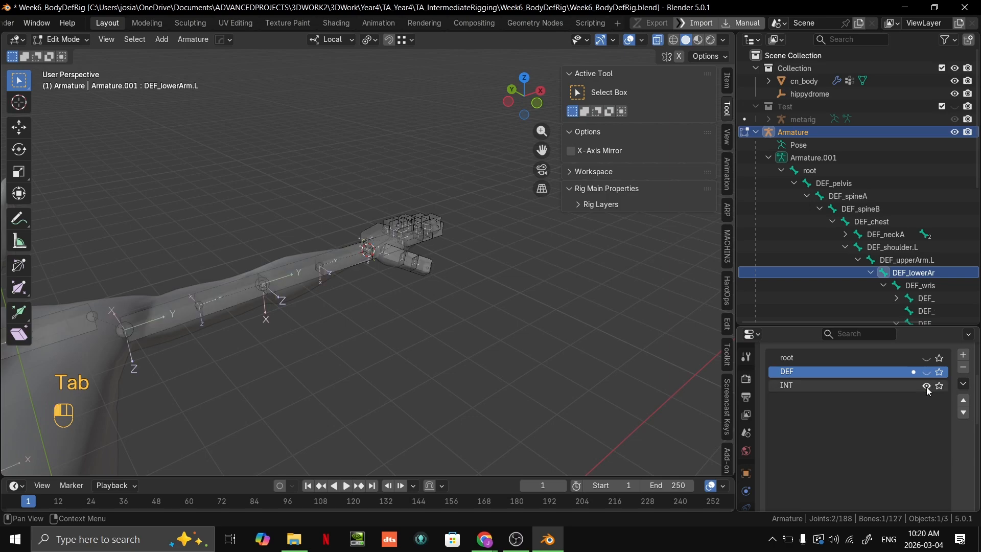
click(845, 383)
key(Tab)
middle_drag(404, 312, 367, 309)
Select all INT bones and clear all their pose transforms.
key(a)
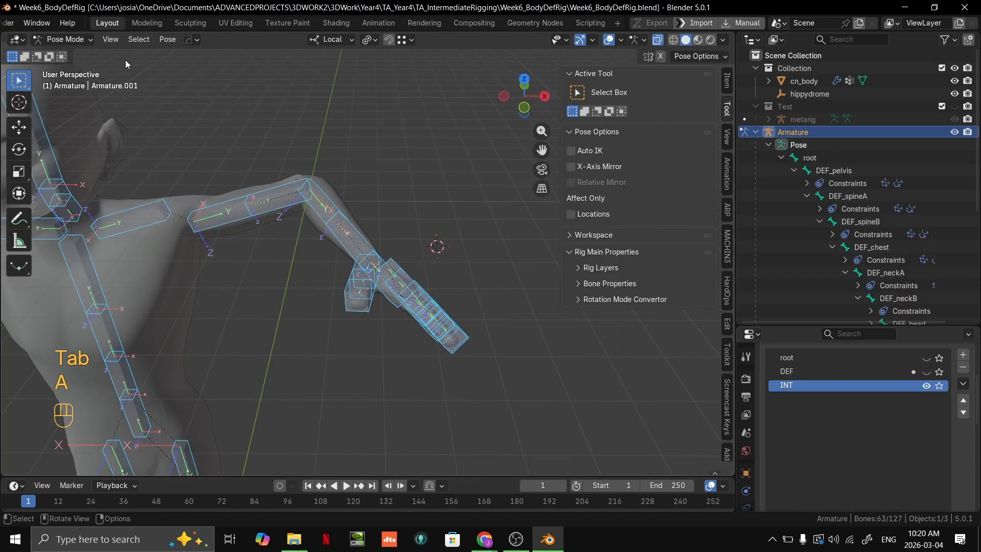
middle_drag(344, 159, 354, 182)
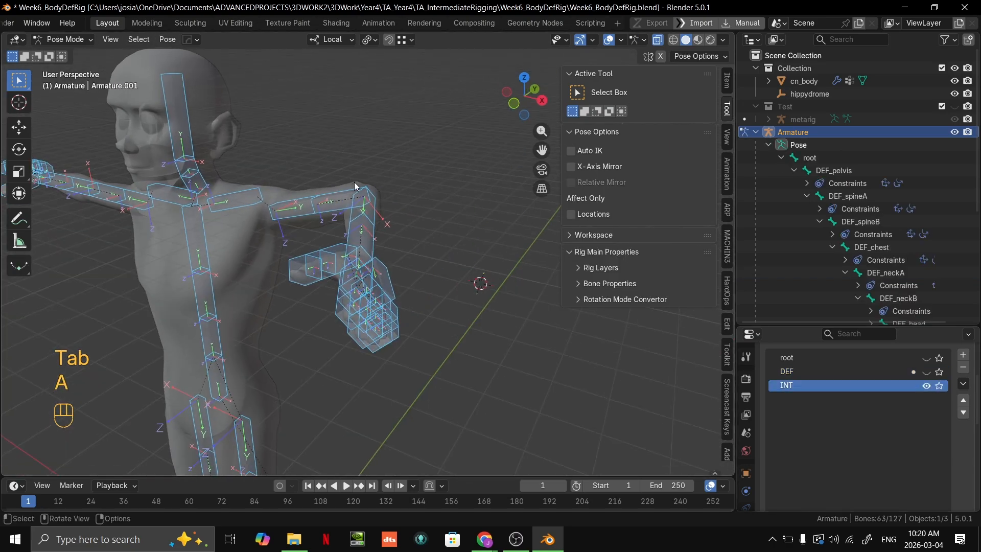
click(168, 39)
mouse_move(286, 70)
click(332, 67)
shift+middle_drag(368, 114, 353, 158)
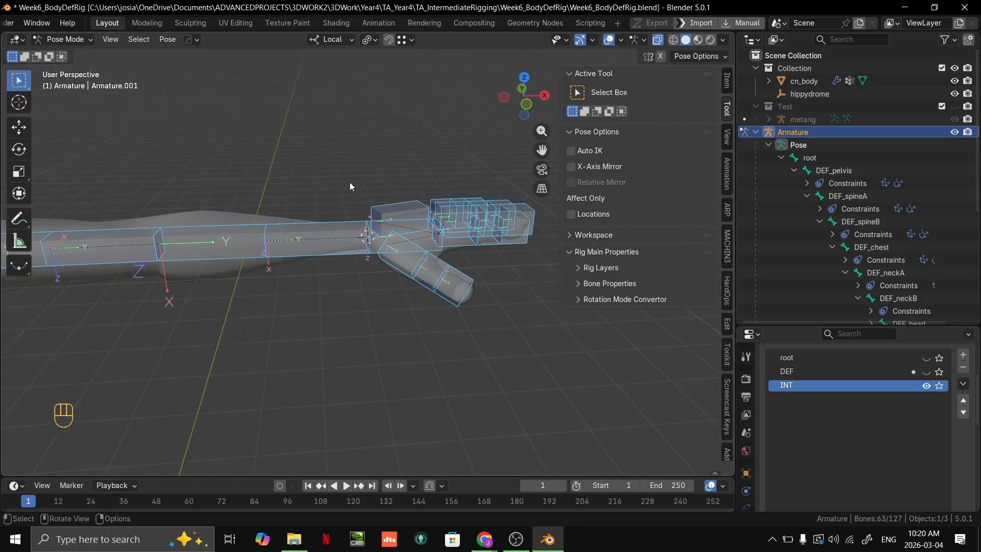
Select the INT_lowerArmTwist.L bone in the left forearm and hide the viewport sidebar.
click(342, 242)
scroll(342, 244, up, 2)
shift+middle_drag(356, 246, 327, 220)
click(385, 254)
key(ctrl+Tab)
key(ctrl+Tab)
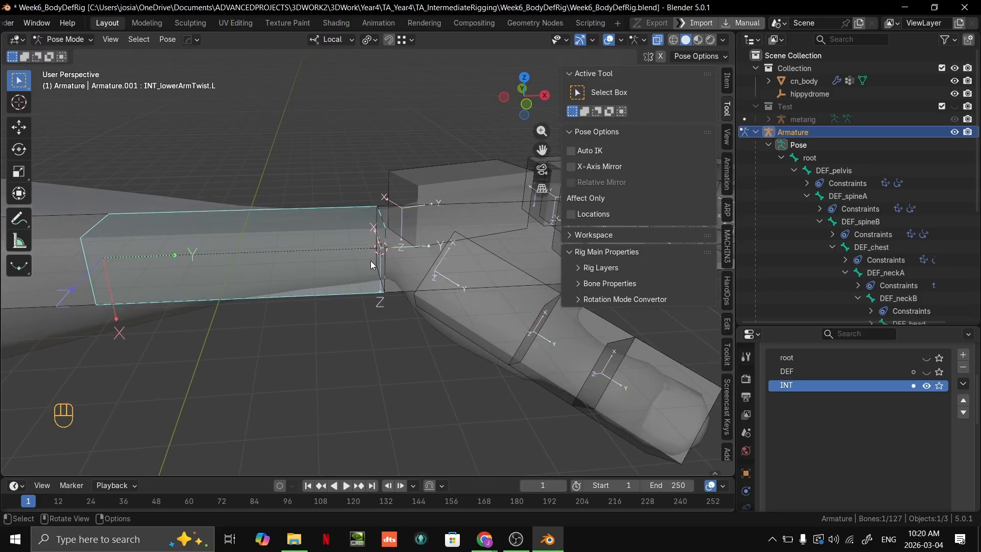
shift+middle_drag(370, 261, 385, 250)
key(n)
scroll(450, 239, up, 3)
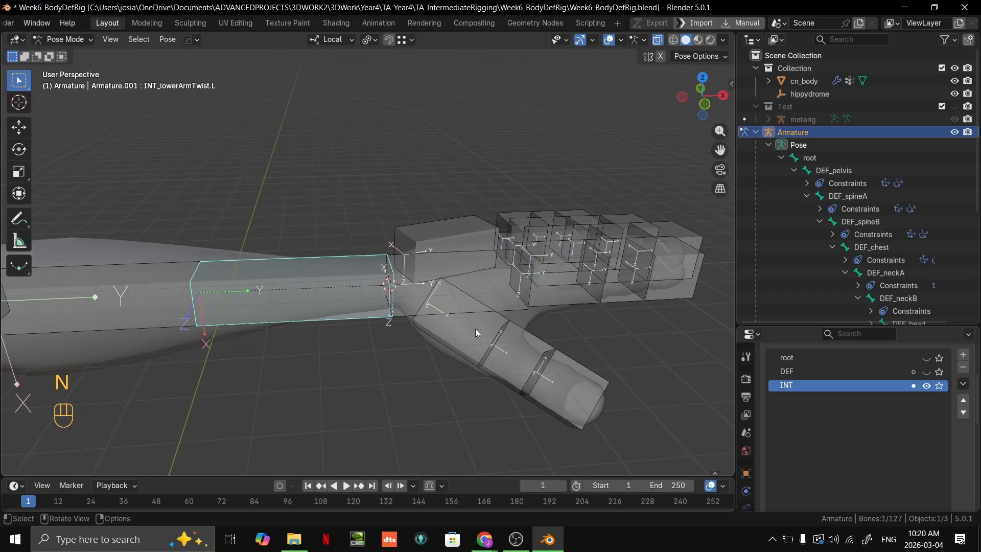
Enlarge the Properties editor and add a Copy Rotation bone constraint to INT_lowerArmTwist.L.
drag(811, 329, 811, 84)
click(747, 303)
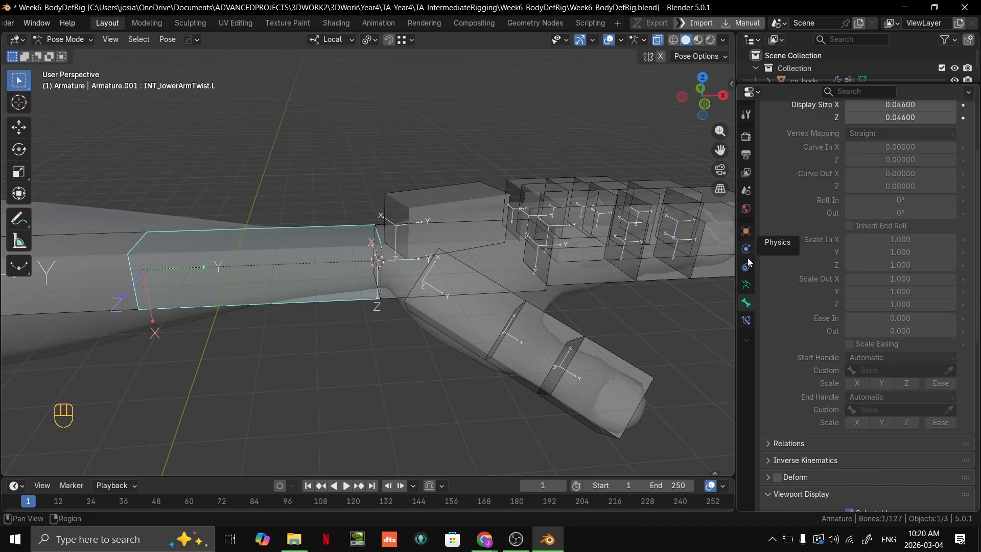
shift+middle_drag(385, 299, 392, 315)
scroll(438, 282, up, 1)
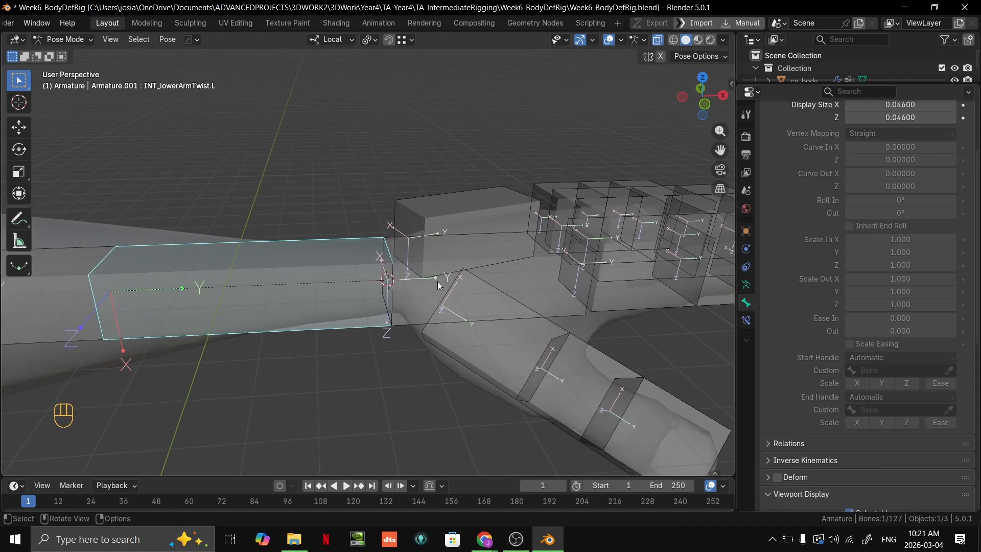
click(746, 321)
click(817, 134)
click(722, 183)
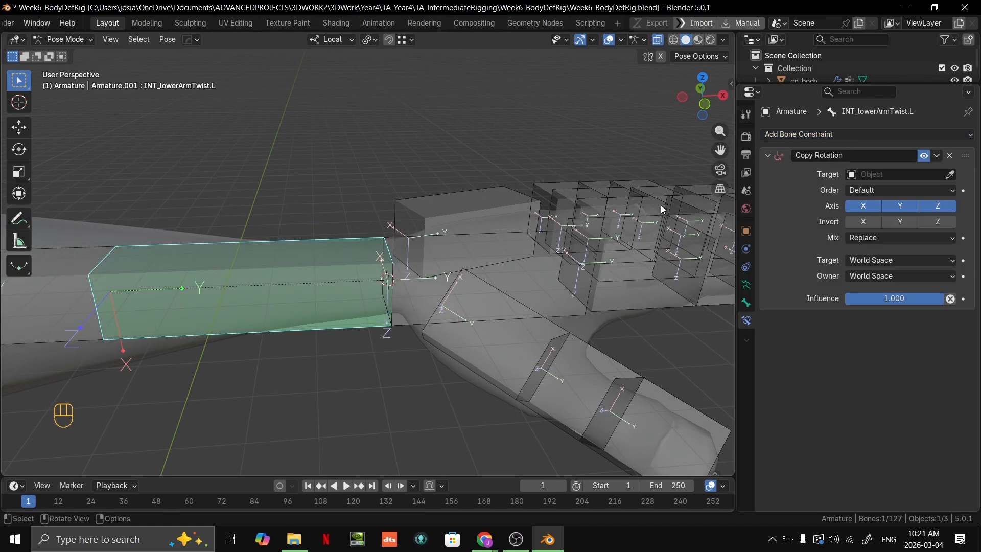
Set the Copy Rotation constraint's target to the Armature and its bone to INT_wrist.L.
mouse_move(575, 236)
shift+middle_down()
mouse_move(631, 223)
mouse_move(588, 230)
shift+middle_up()
shift+middle_drag(552, 243, 357, 251)
middle_drag(496, 256, 511, 258)
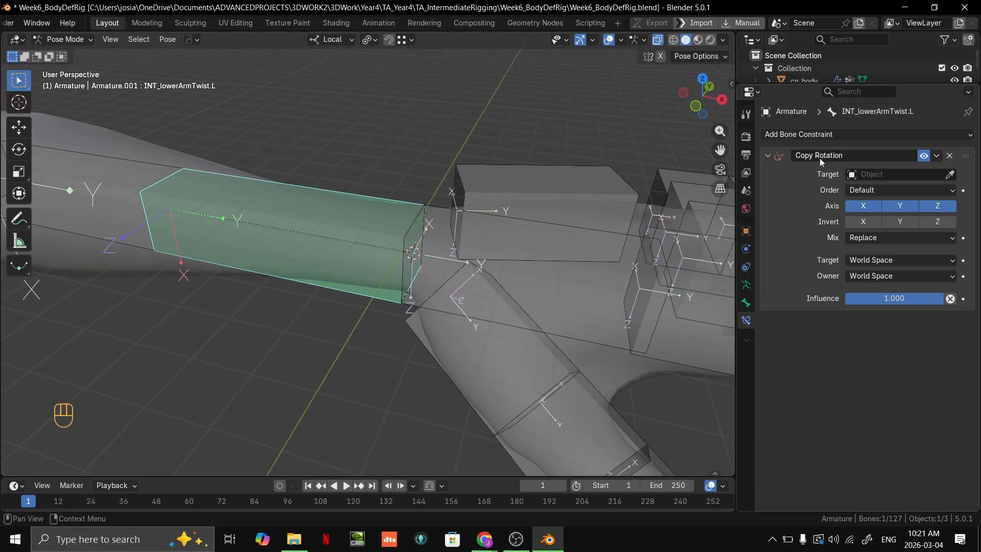
click(578, 214)
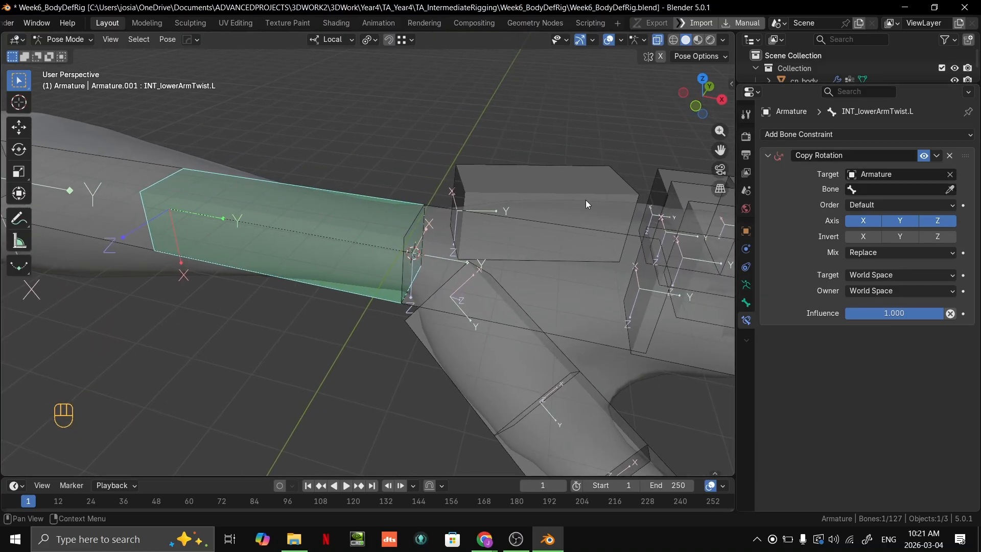
click(630, 248)
shift+middle_drag(638, 238, 616, 249)
middle_drag(616, 249, 621, 223)
Set the Copy Rotation constraint's influence to 0.75.
shift+middle_drag(445, 264, 485, 266)
shift+middle_drag(486, 266, 472, 272)
drag(884, 310, 917, 317)
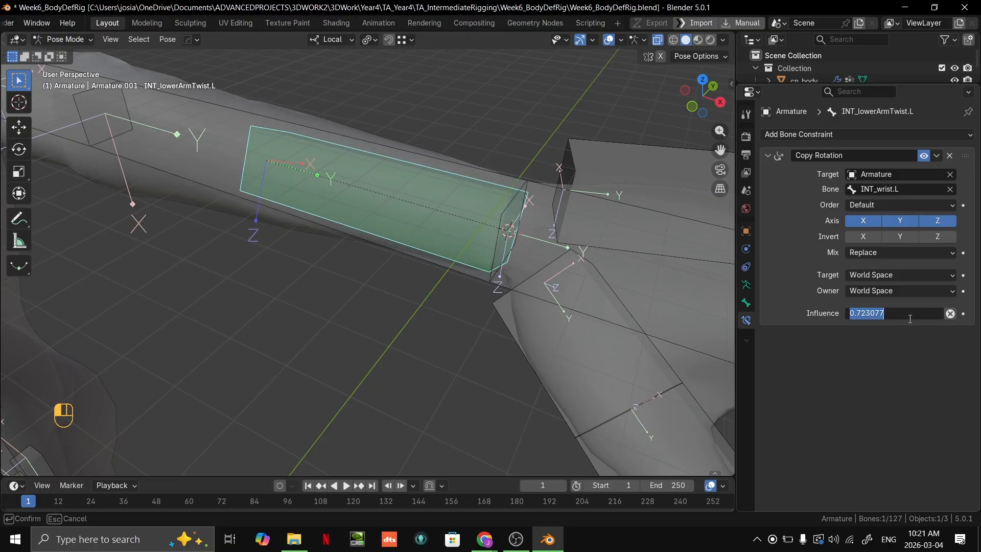
text(.75)
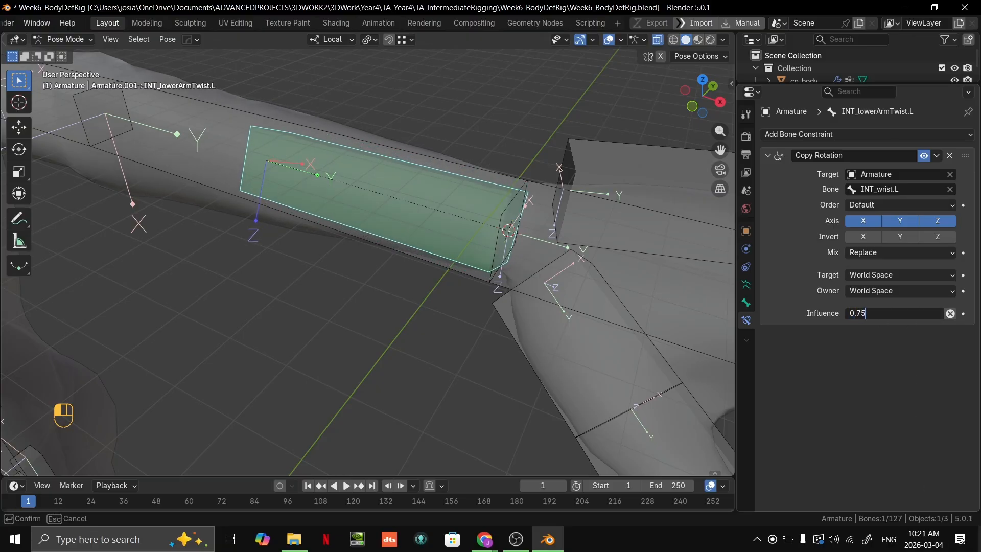
key(Return)
Switch to Object Mode, deselect the armature, and examine how the left forearm mesh deforms toward the wrist.
key(ctrl+Tab)
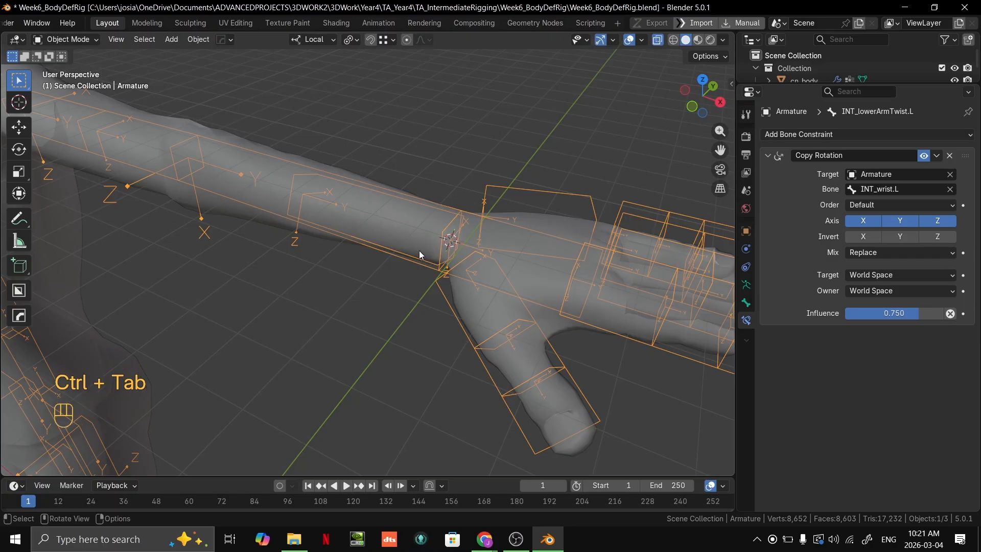
click(474, 118)
middle_drag(474, 118, 286, 161)
shift+middle_drag(379, 168, 347, 163)
shift+middle_drag(373, 164, 394, 153)
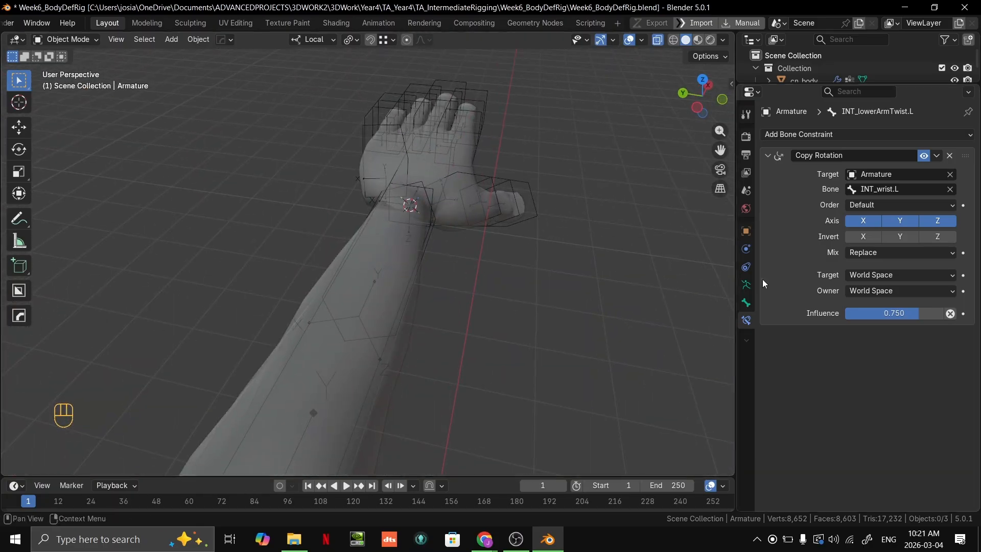
Try Local With Parent as the Copy Rotation constraint's target space, and undo the change.
click(862, 254)
click(865, 276)
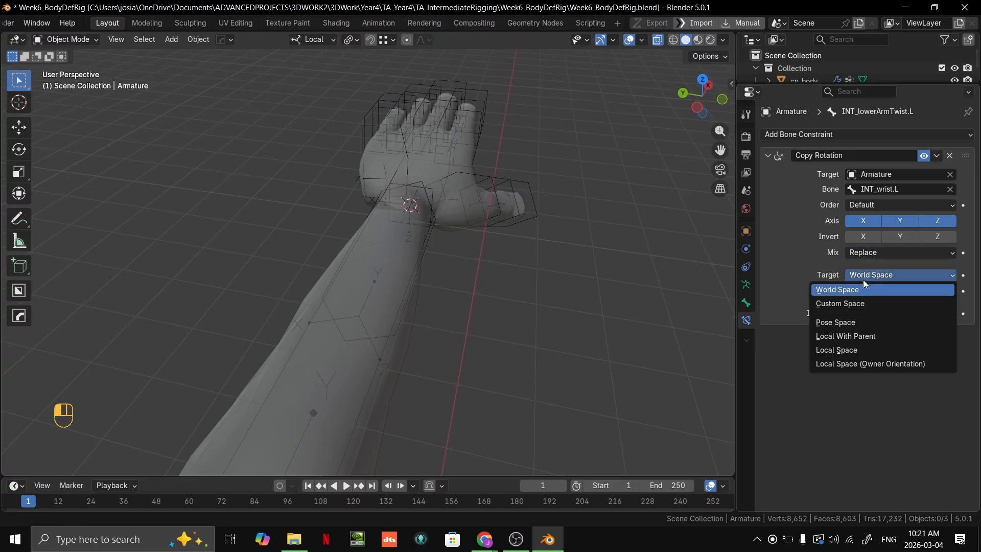
click(842, 340)
middle_drag(690, 343, 614, 317)
key(ctrl+z)
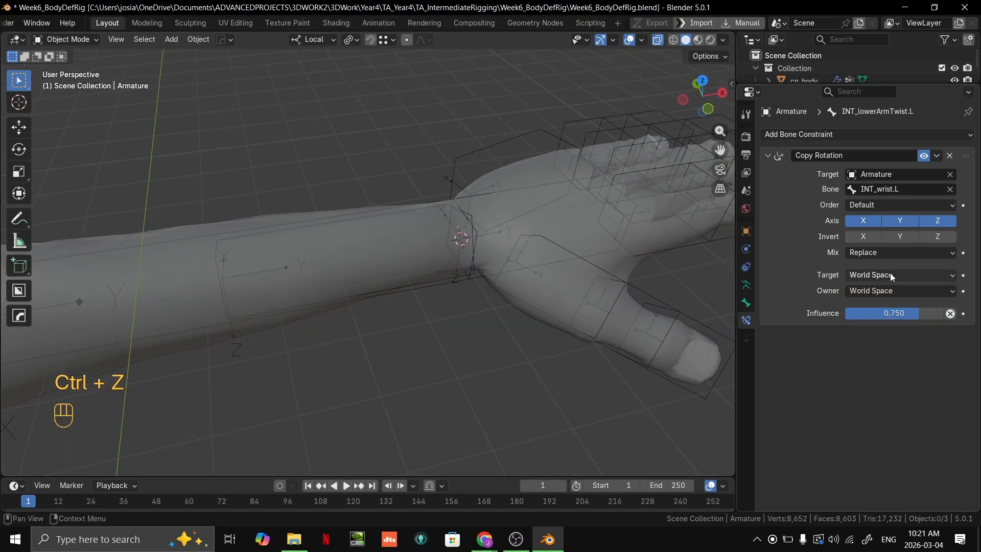
Try two other owner spaces for the Copy Rotation constraint, and undo each change.
click(886, 292)
click(878, 339)
key(ctrl+z)
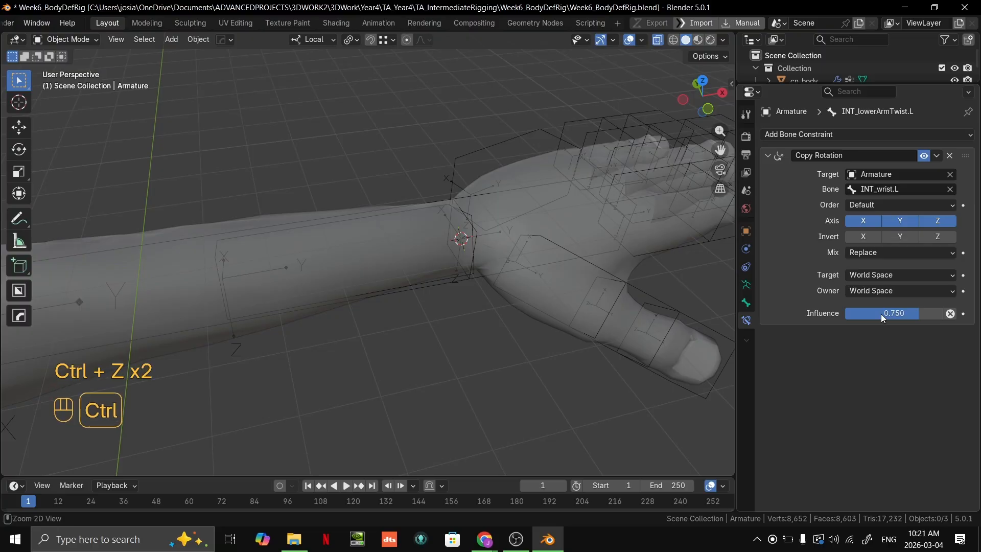
click(871, 292)
click(882, 364)
key(ctrl+z)
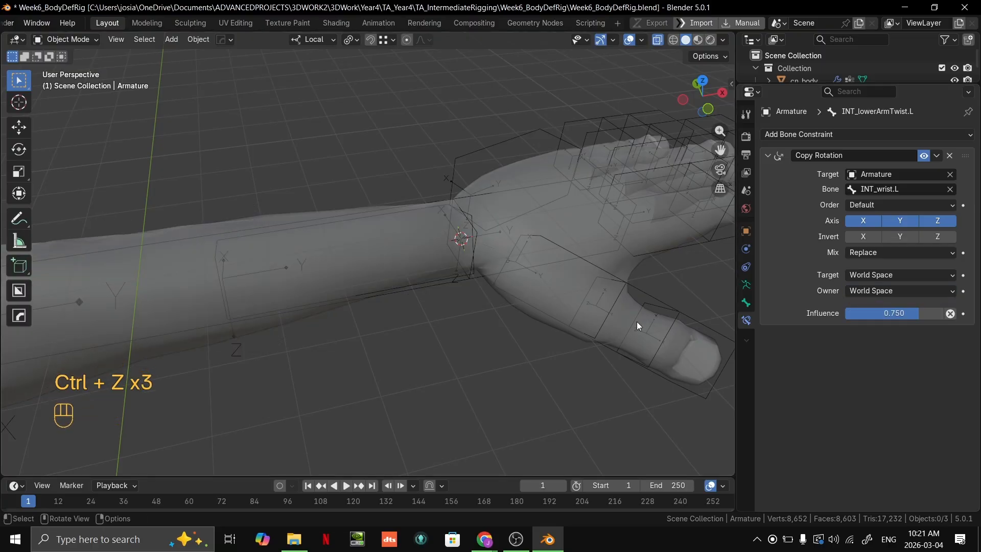
Try the Add and After Original mix modes on the Copy Rotation constraint, and undo each change.
click(881, 256)
click(876, 289)
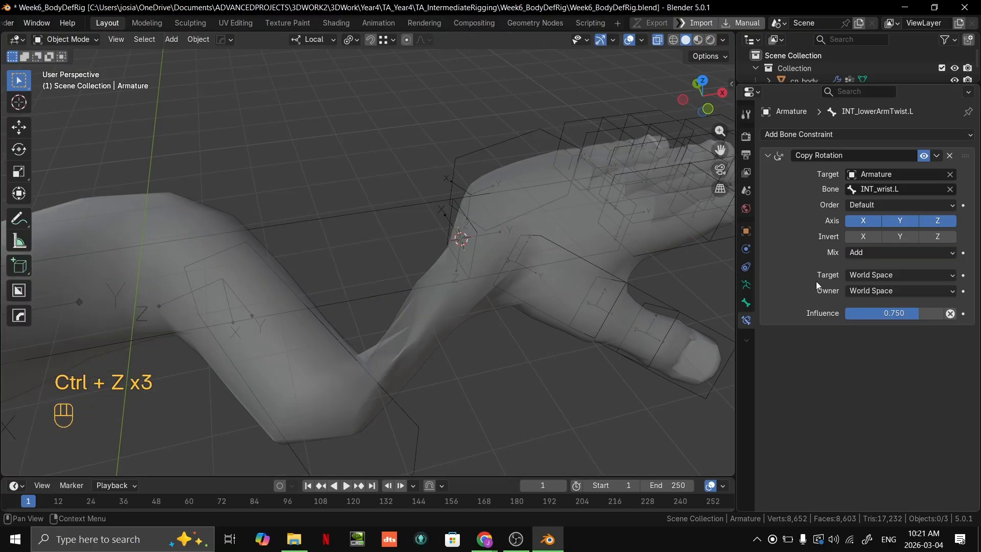
key(ctrl+z)
click(864, 255)
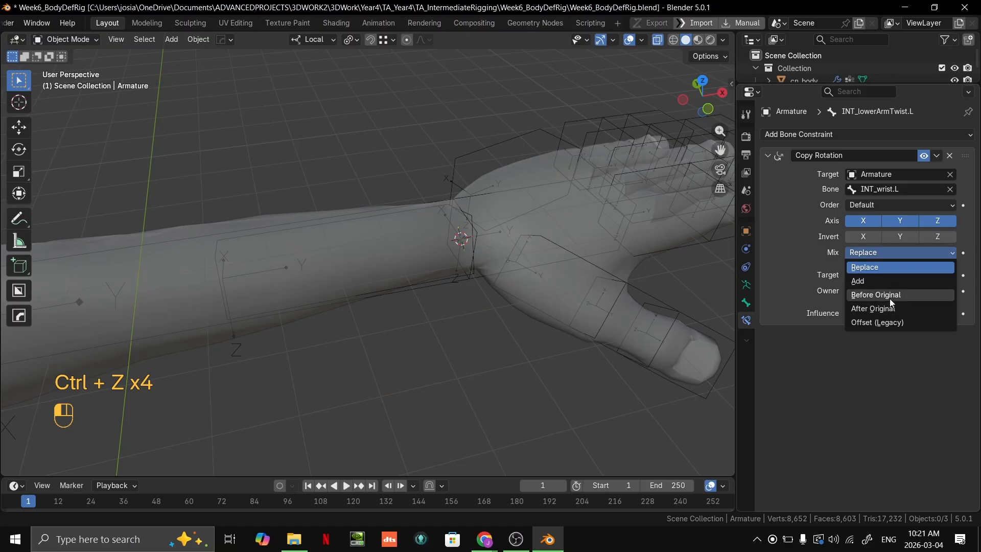
click(889, 309)
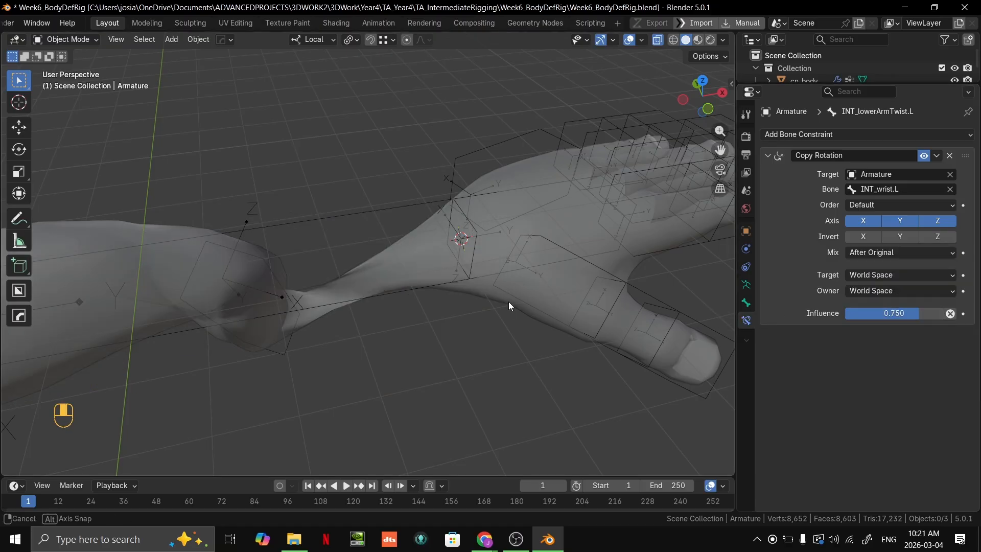
key(ctrl+z)
Switch the armature to Pose Mode and examine the axes of INT_lowerArmTwist.L and the neighbouring wrist bone.
middle_drag(510, 302, 525, 250)
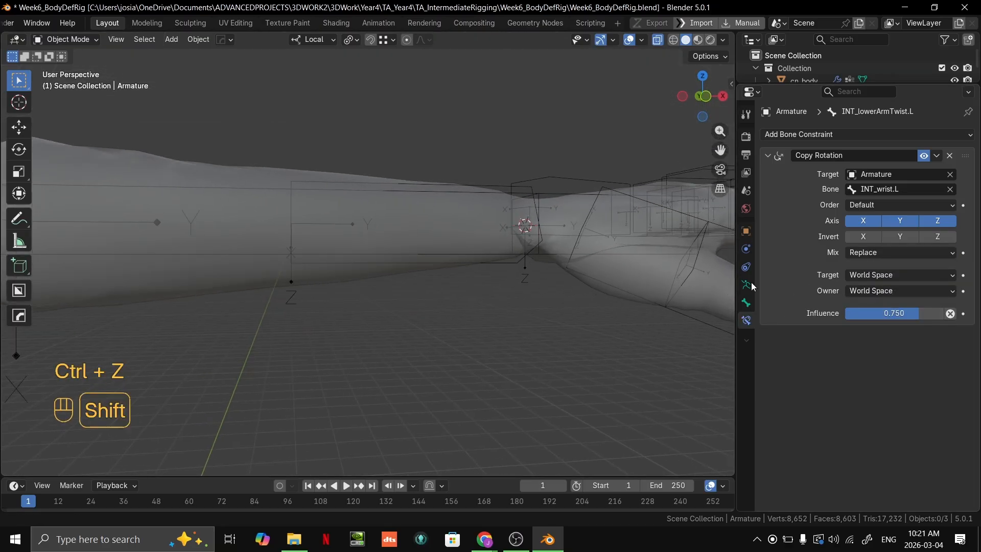
shift+middle_drag(605, 291, 592, 317)
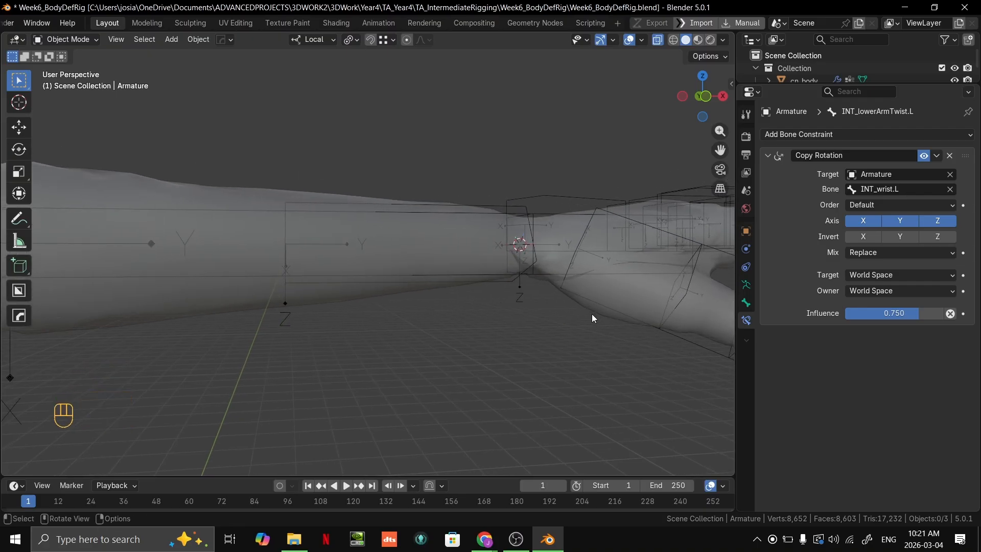
scroll(592, 318, down, 1)
key(ctrl+Tab)
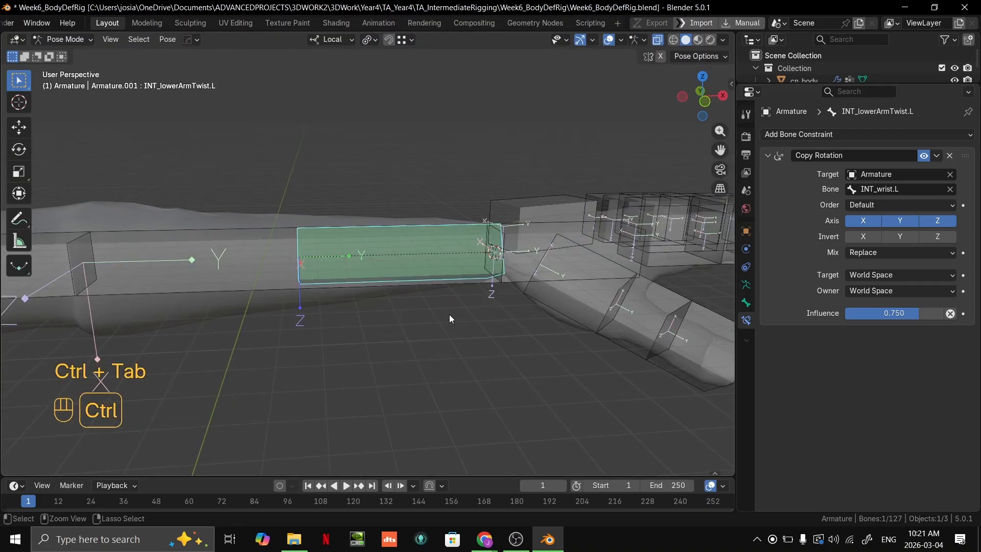
middle_drag(486, 176, 557, 232)
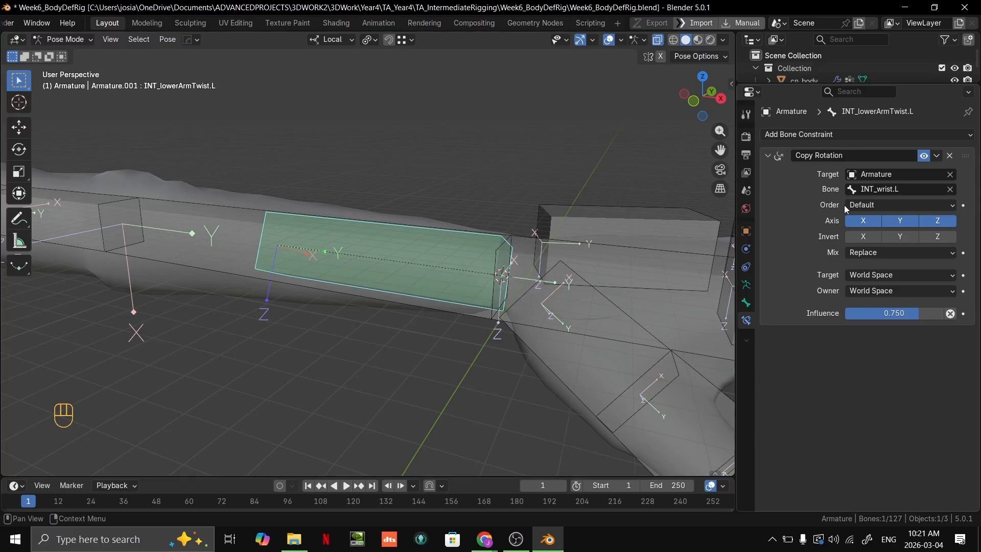
middle_drag(422, 268, 433, 282)
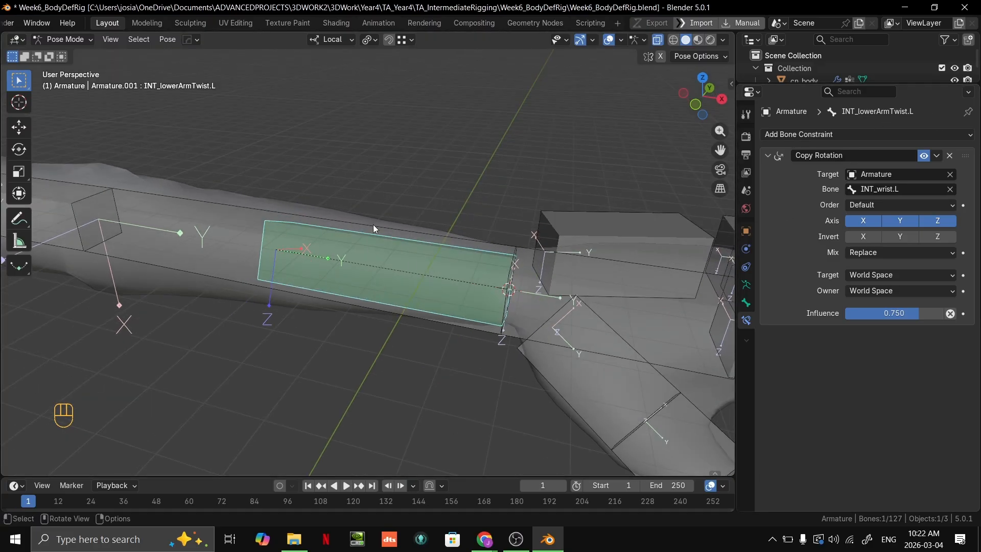
middle_drag(355, 246, 477, 243)
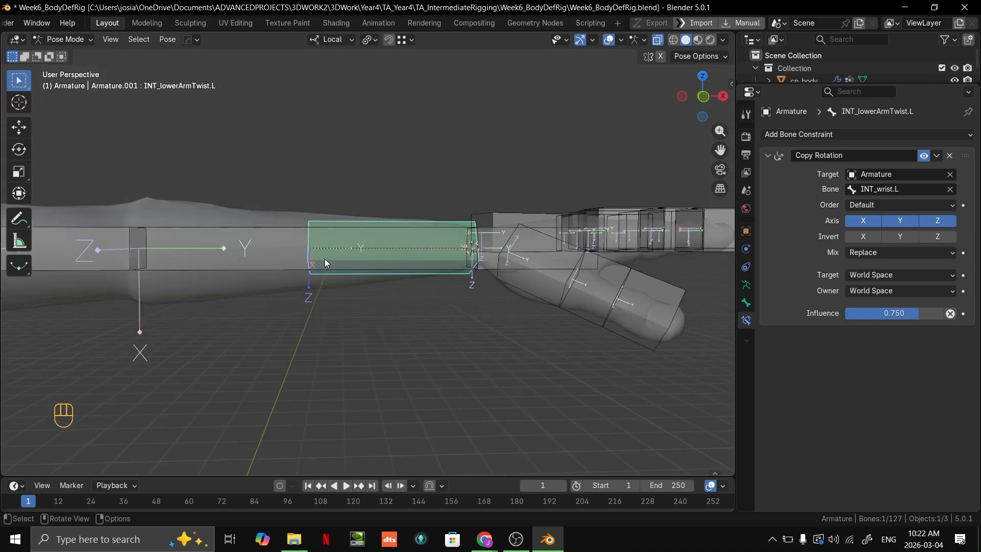
middle_drag(362, 280, 460, 286)
Test-rotate INT_lowerArmTwist.L about the X axis, cancel the rotation, and inspect the forearm.
key(r)
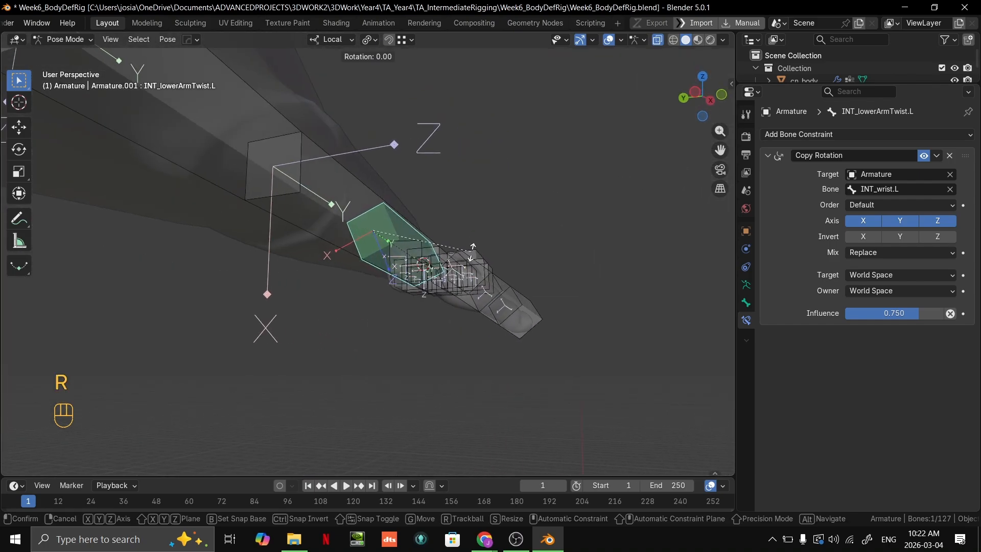
key(x)
right_click(427, 316)
middle_drag(427, 316, 475, 261)
shift+middle_drag(475, 261, 521, 239)
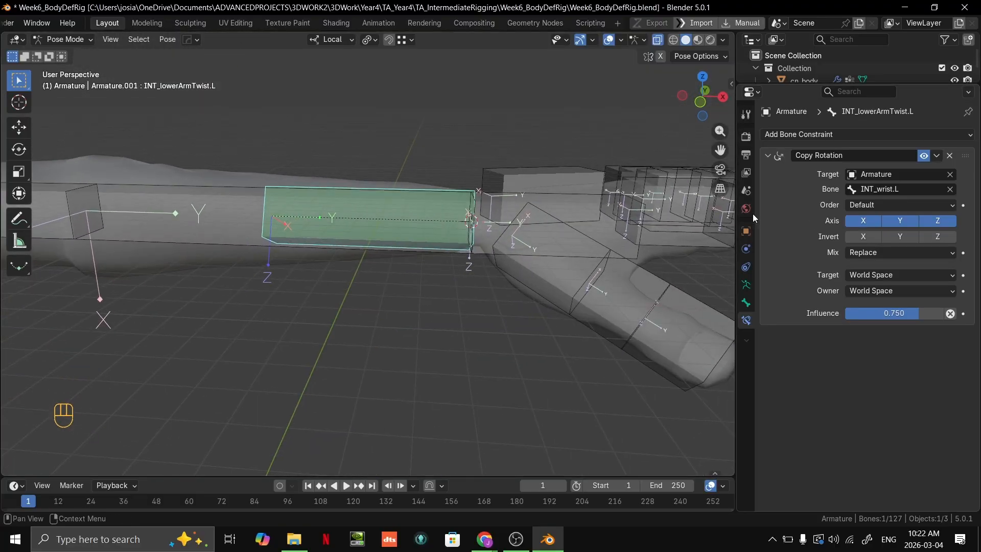
Select INT_wrist.L and test-rotate it about the X axis and freely to see how the twist bone follows, cancelling each rotation.
shift+middle_drag(577, 214, 432, 287)
scroll(500, 238, up, 3)
click(409, 322)
scroll(421, 309, down, 2)
key(r)
key(x)
right_click(453, 263)
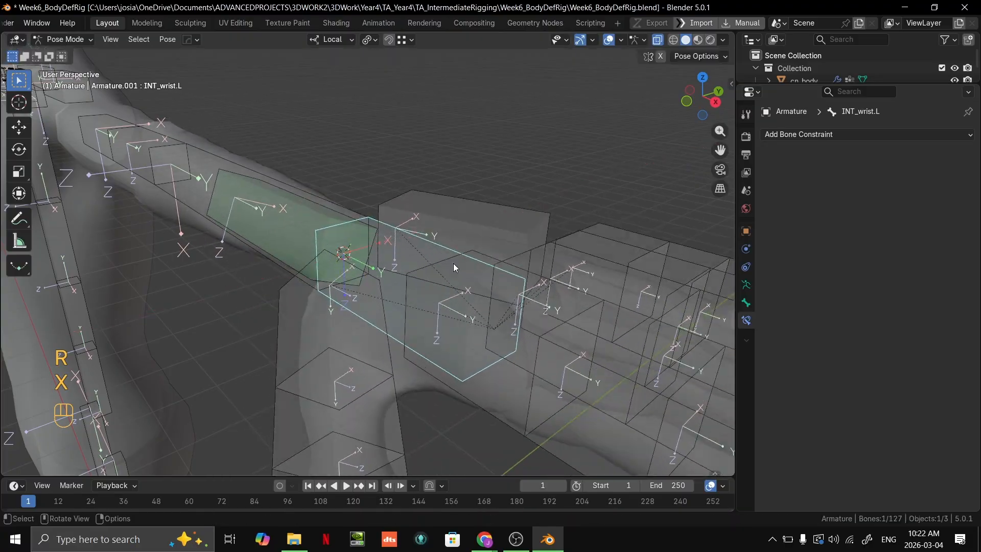
key(x)
key(r)
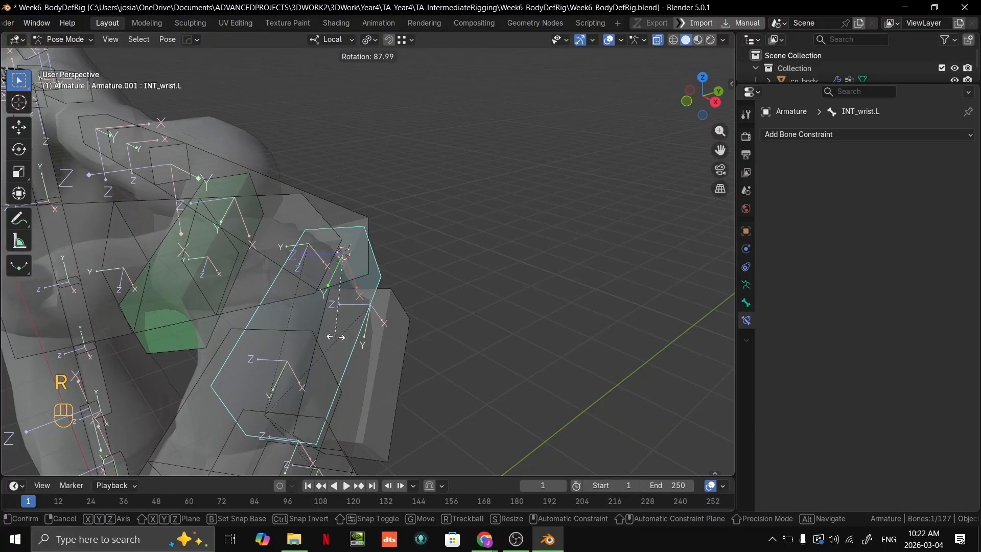
right_click(336, 338)
Restrict the Copy Rotation constraint on INT_lowerArmTwist.L to the Y axis only.
click(326, 239)
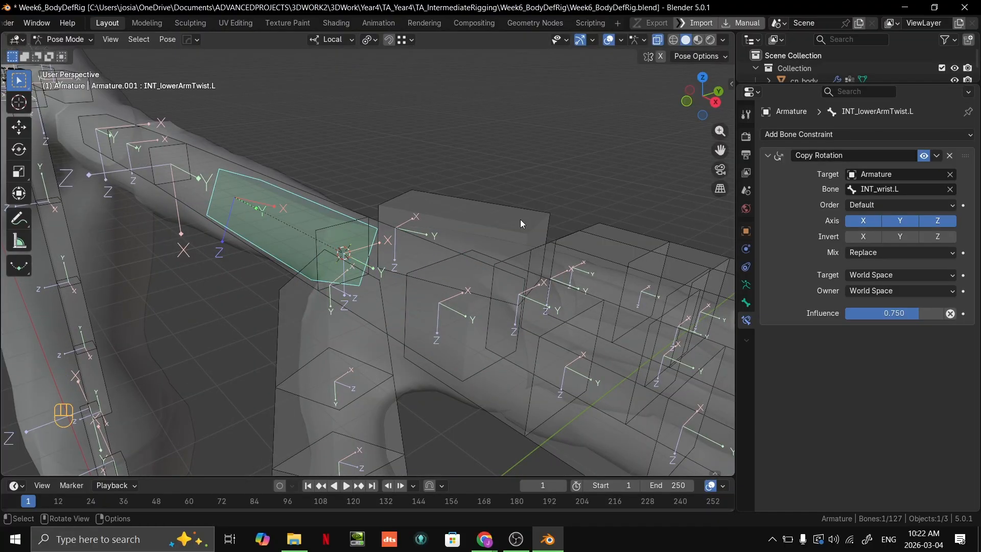
click(867, 220)
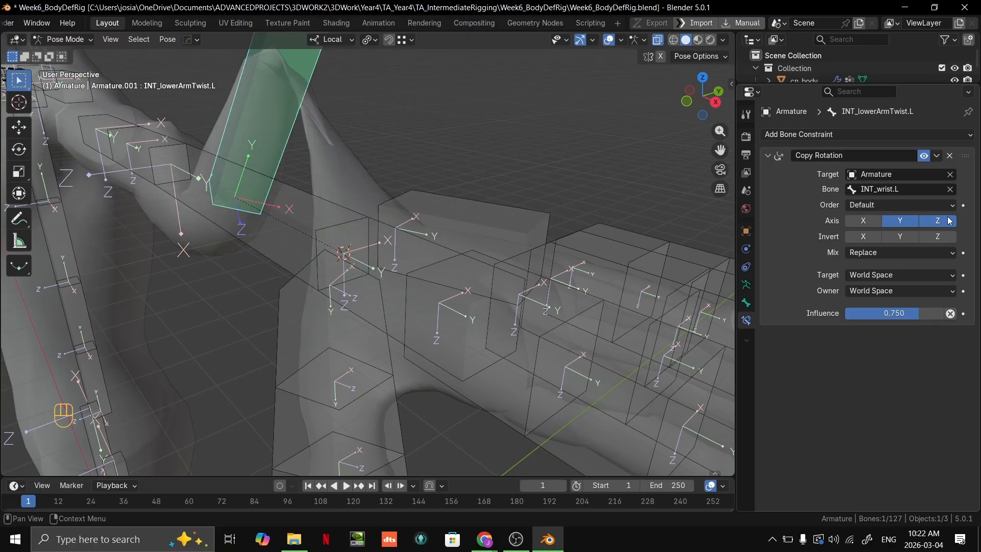
click(946, 220)
click(863, 220)
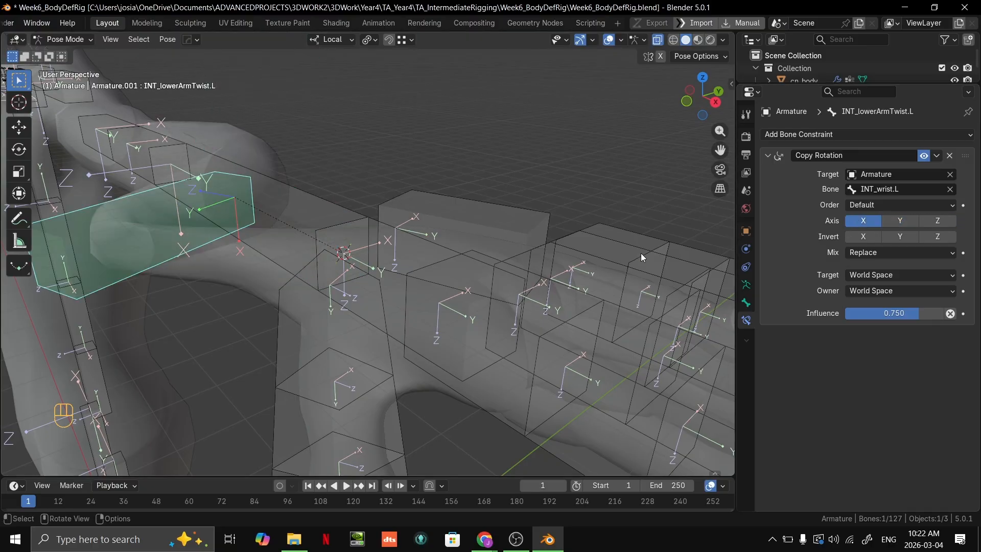
click(875, 221)
click(900, 220)
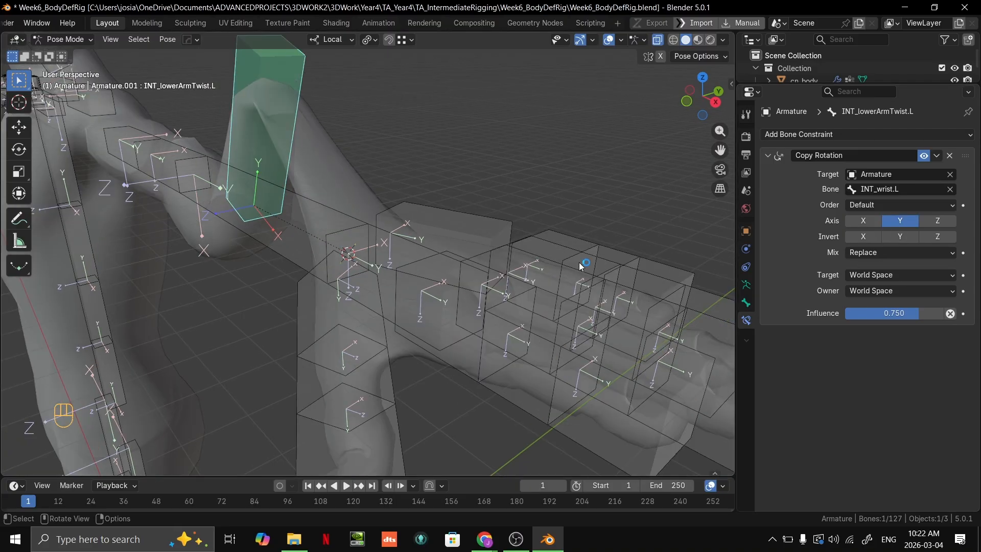
Set the Copy Rotation constraint's mix mode to Add.
middle_drag(582, 266, 617, 247)
key(grave)
click(439, 146)
scroll(441, 150, up, 2)
shift+middle_drag(466, 176, 511, 240)
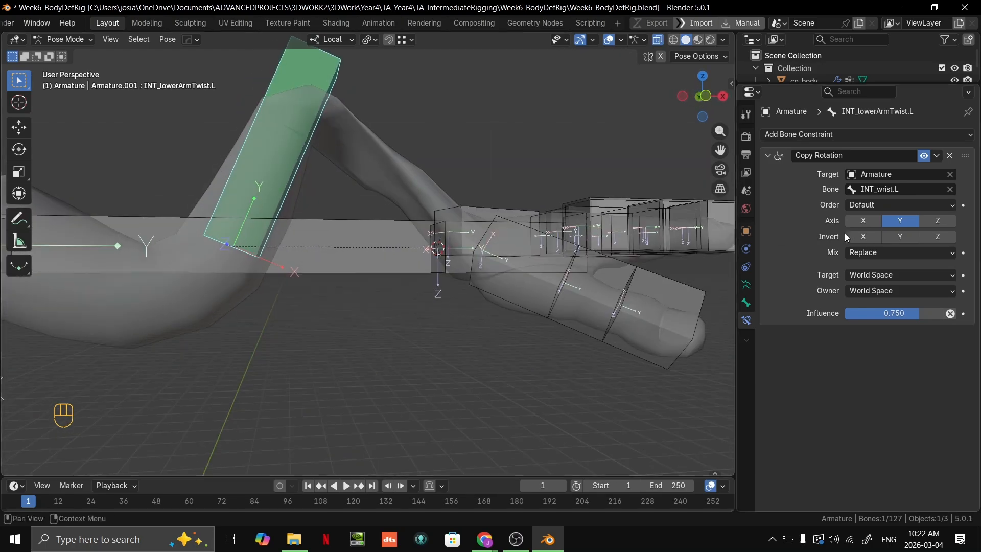
click(874, 255)
click(872, 277)
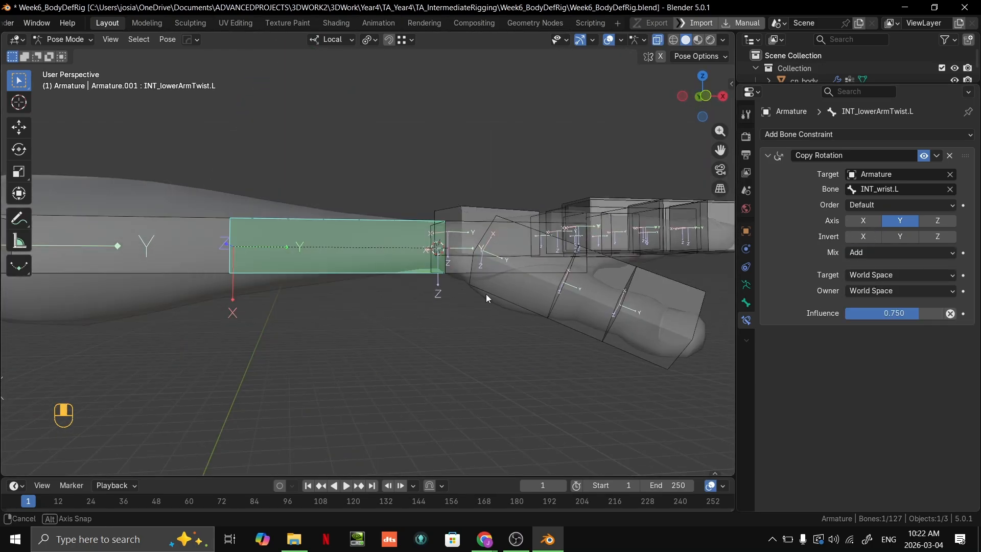
Select INT_wrist.L and rotate it about the Y axis to pose the hand twisted.
middle_drag(486, 293, 424, 256)
click(519, 231)
key(r)
right_click(470, 252)
key(r)
key(x)
key(r)
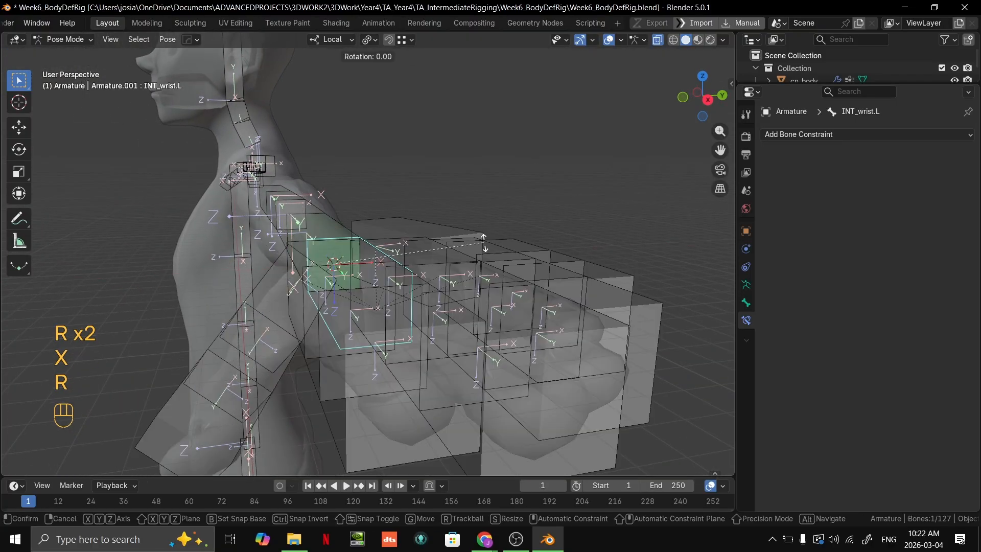
key(y)
click(405, 328)
middle_drag(224, 348, 562, 333)
Select INT_lowerArmTwist.L and set its Copy Rotation constraint's mix mode to After Original.
click(379, 364)
click(876, 251)
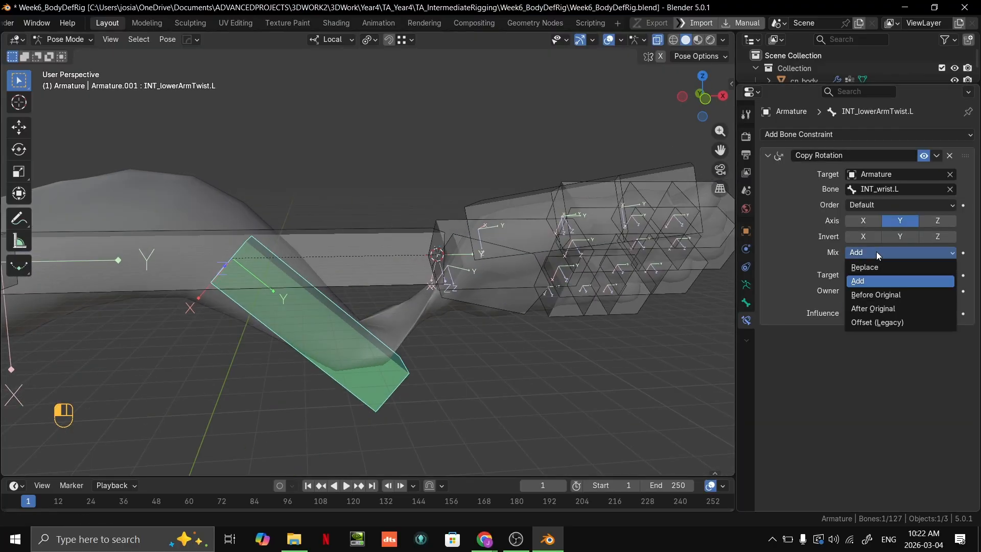
click(872, 263)
click(867, 253)
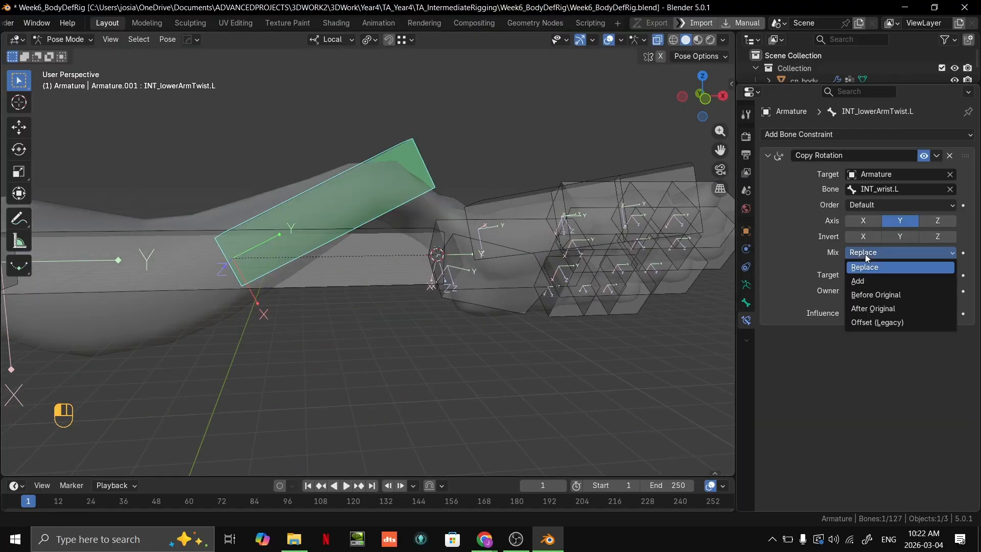
click(874, 308)
middle_drag(592, 312, 788, 284)
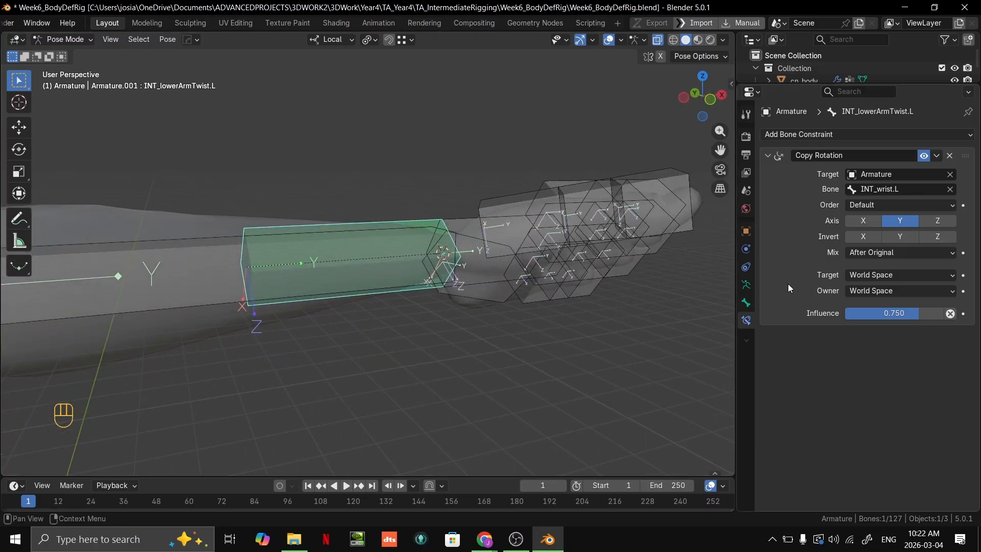
Select INT_wrist.L and test its rotation about local X and local Y, cancelling both rotations.
middle_drag(684, 316, 436, 248)
click(437, 226)
key(r)
key(x)
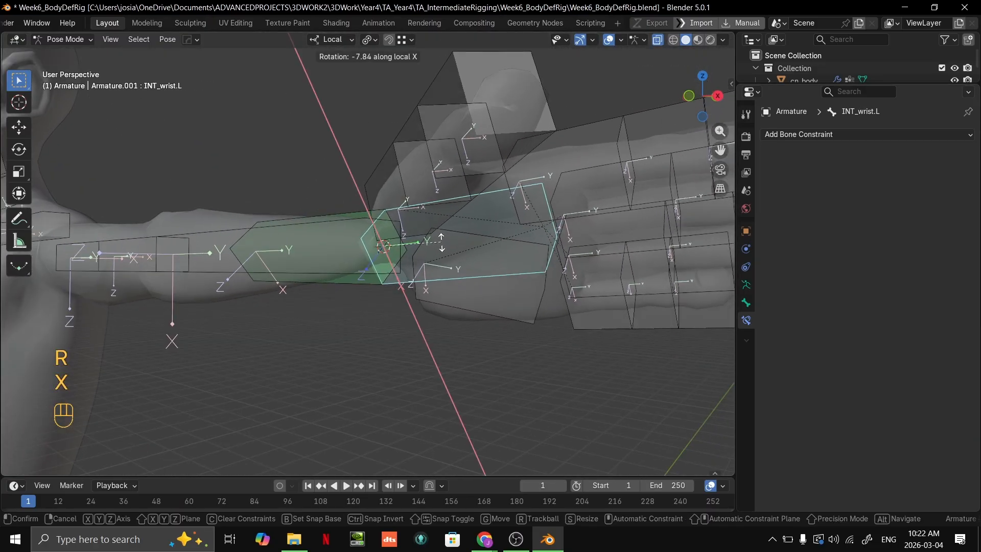
right_click(453, 204)
middle_drag(453, 204, 498, 270)
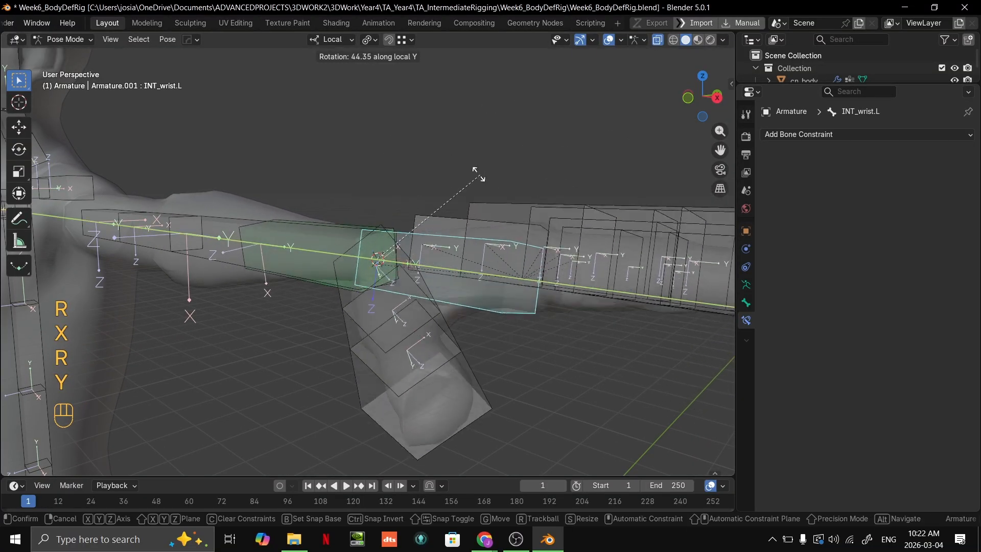
right_click(499, 244)
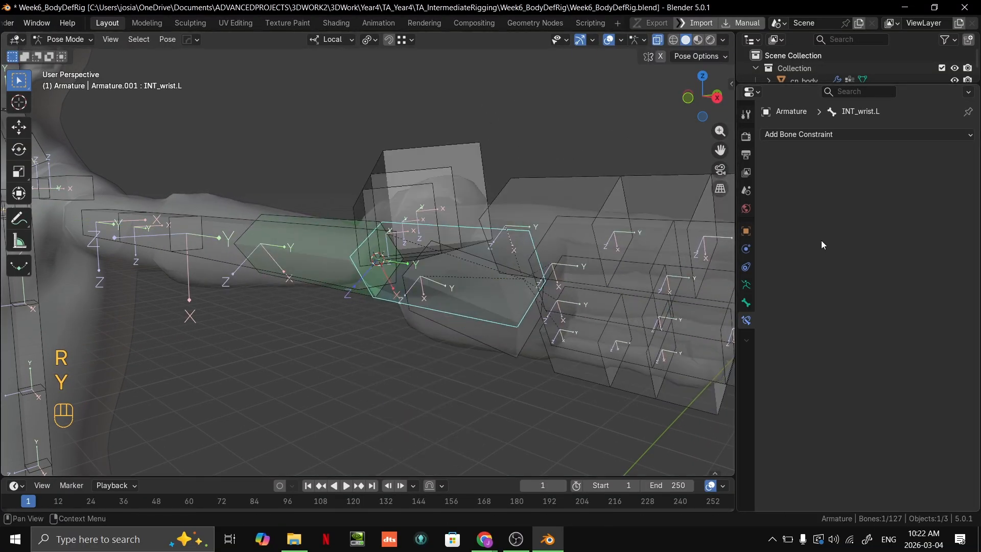
Invert the Y axis in the Copy Rotation constraint of INT_lowerArmTwist.L.
click(296, 256)
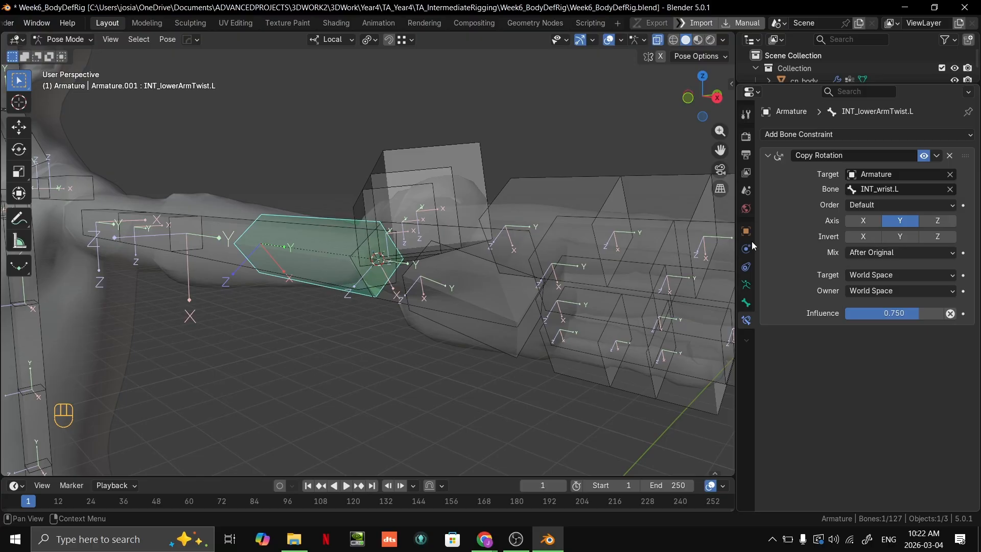
middle_drag(439, 266, 396, 278)
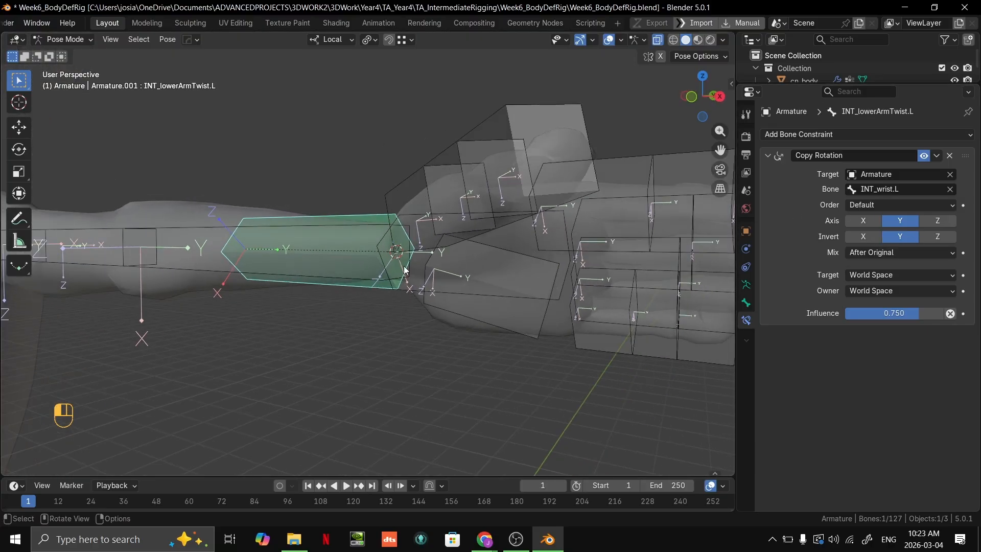
Test-rotate INT_wrist.L freely and about local Y to check how the inverted twist bone responds, cancelling each rotation.
click(397, 279)
key(r)
right_click(502, 284)
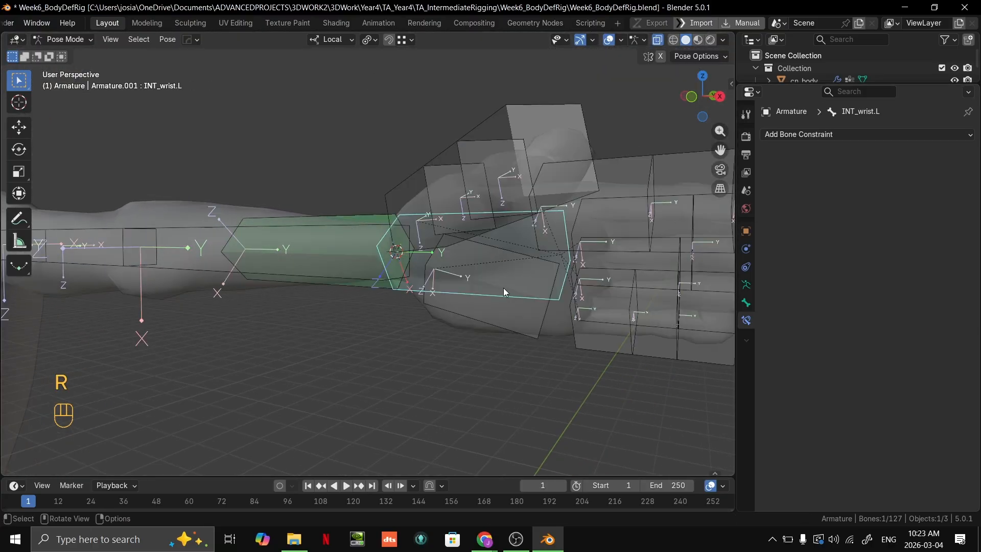
middle_drag(503, 284, 478, 305)
key(r)
right_click(506, 328)
key(r)
key(y)
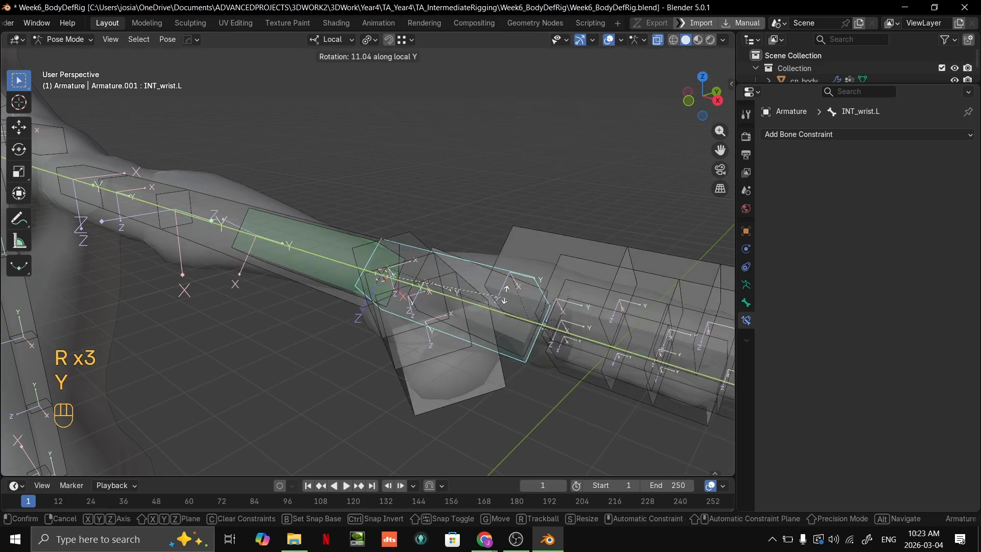
right_click(519, 366)
middle_drag(519, 367, 528, 302)
Hide the viewport overlays, turn off X-ray, and test-twist INT_wrist.L about local Y to examine the forearm deformation, cancelling the rotation.
key(alt+z)
key(alt+z)
click(605, 42)
middle_drag(562, 185, 543, 199)
scroll(549, 180, down, 4)
key(alt+z)
key(r)
key(y)
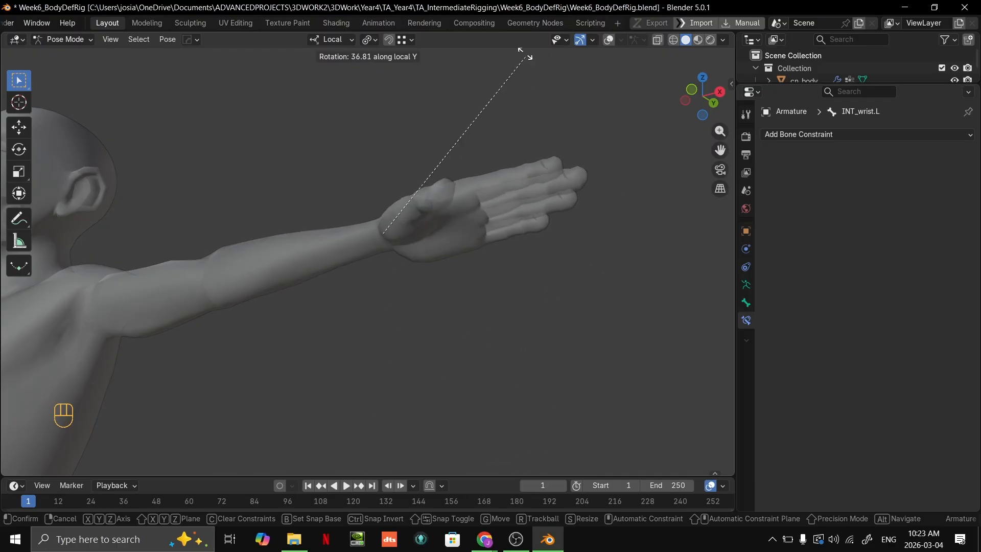
right_click(480, 298)
middle_drag(434, 259, 409, 256)
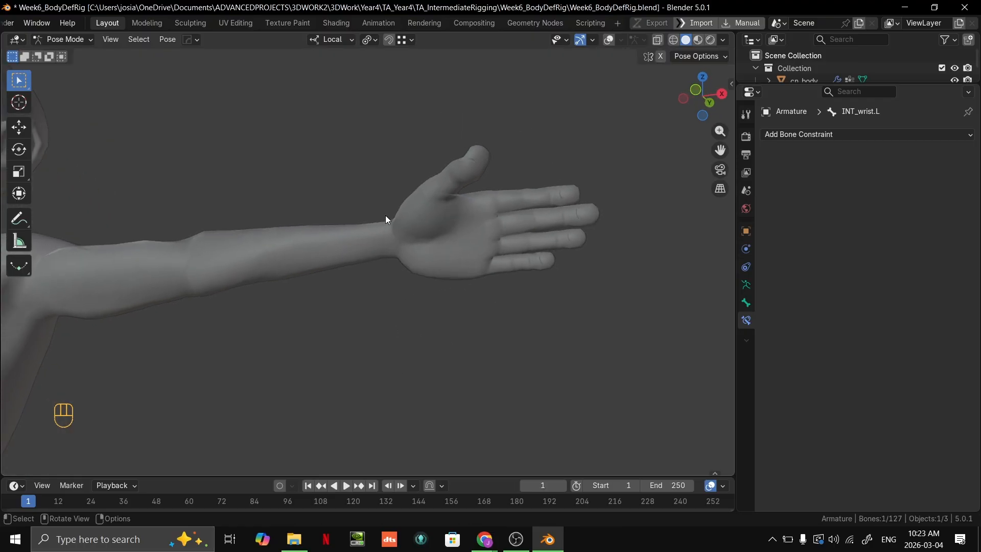
key(Tab)
key(Tab)
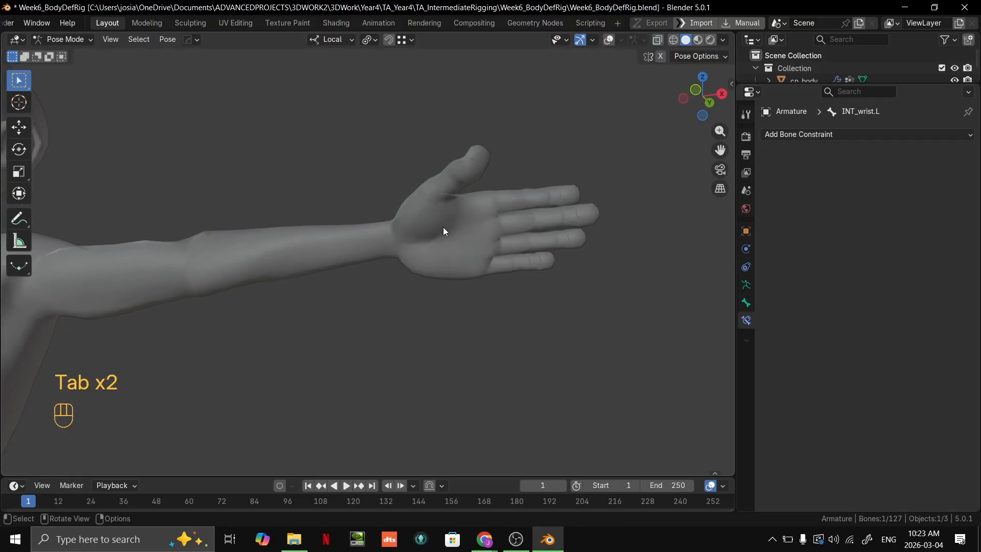
Show the viewport overlays and set the Copy Rotation influence of INT_lowerArmTwist.L to 0.5.
click(610, 40)
click(339, 245)
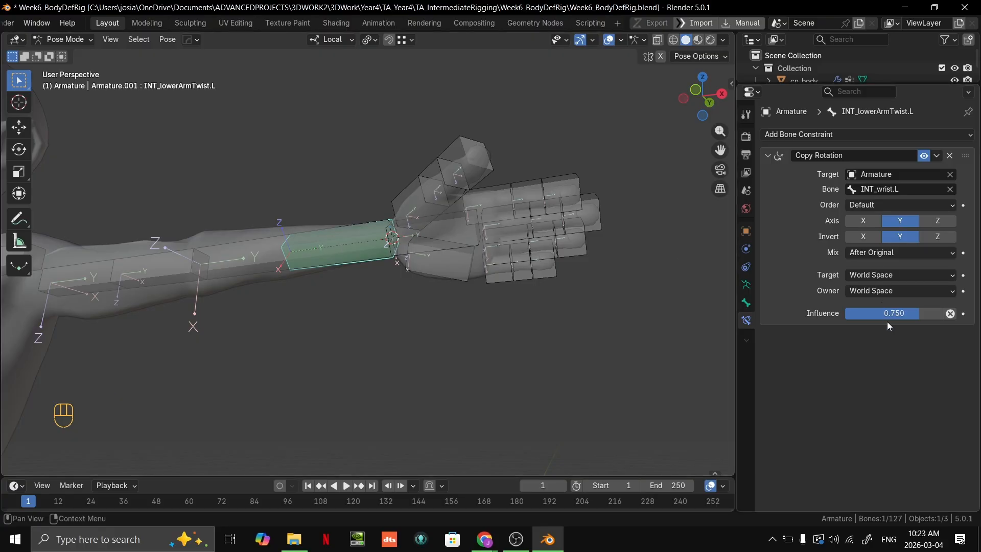
click(889, 314)
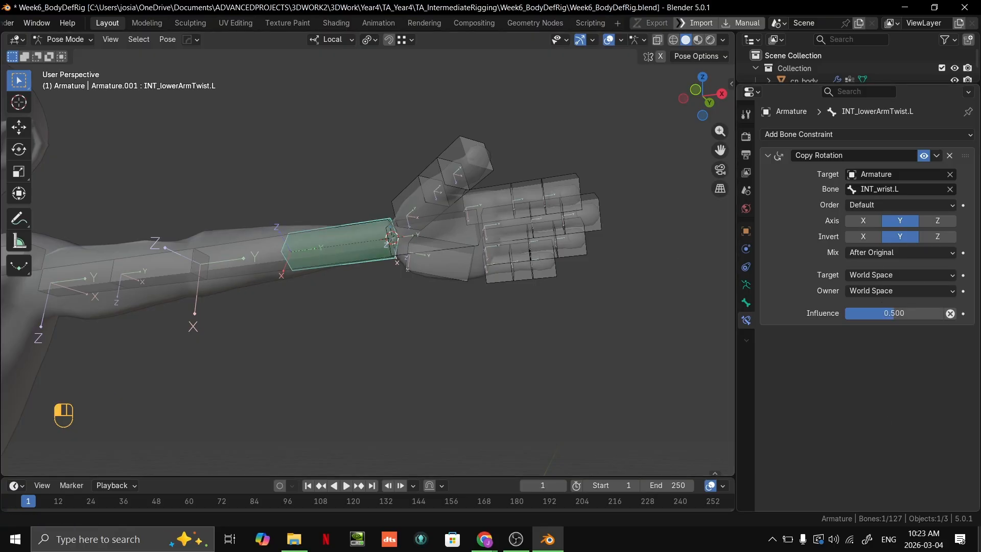
Select INT_wrist.L in Pose Mode and test-twist it about local Y to check the twist bone's response, cancelling the rotation.
key(ctrl+Tab)
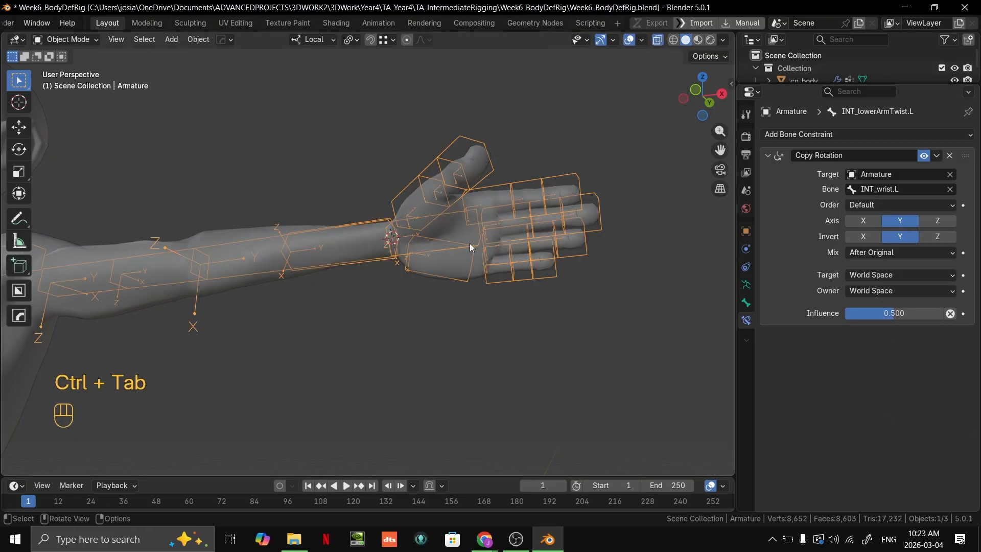
key(ctrl+Tab)
click(445, 223)
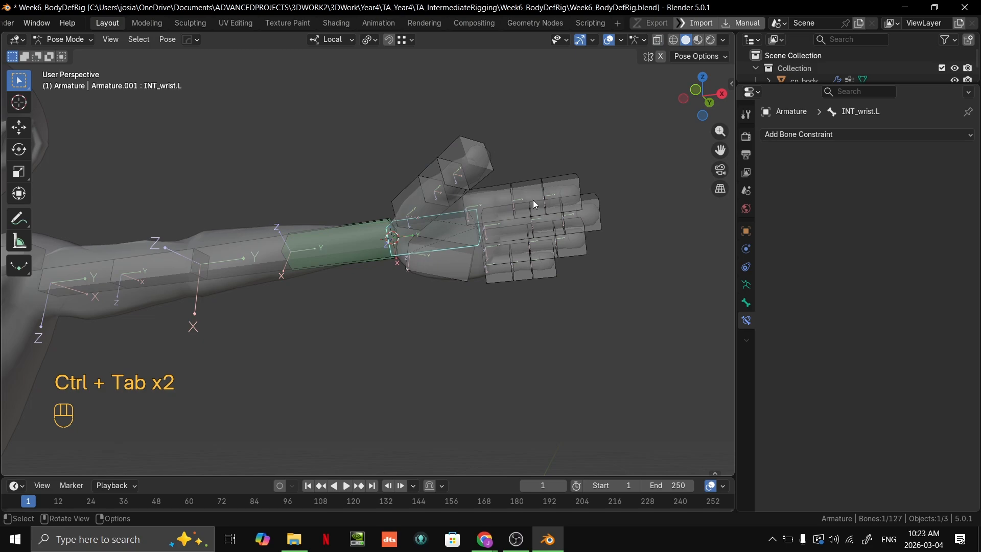
middle_drag(533, 201, 562, 190)
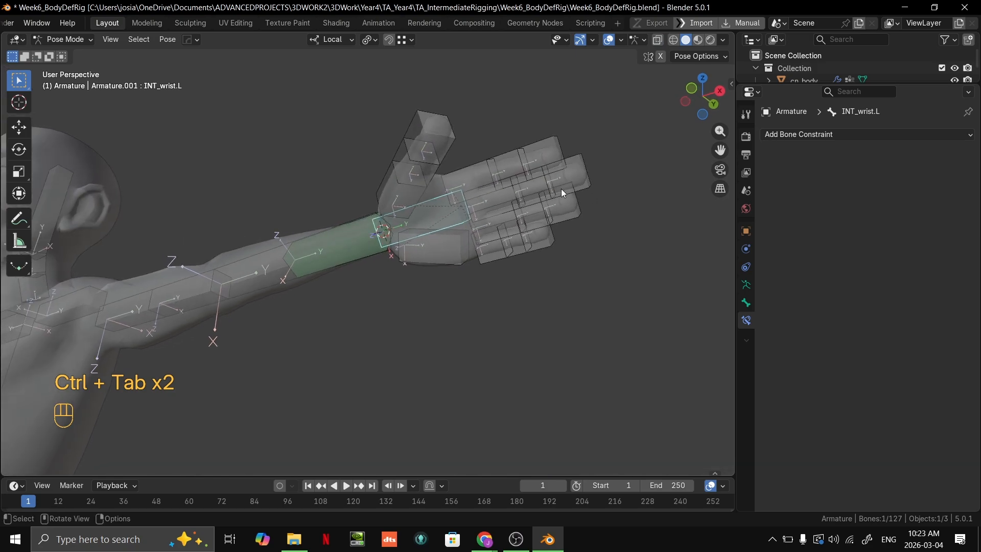
right_click(516, 276)
Hide the viewport overlays and test-rotate INT_wrist.L about local X and freely to examine the palm-side deformation, cancelling each rotation.
click(610, 41)
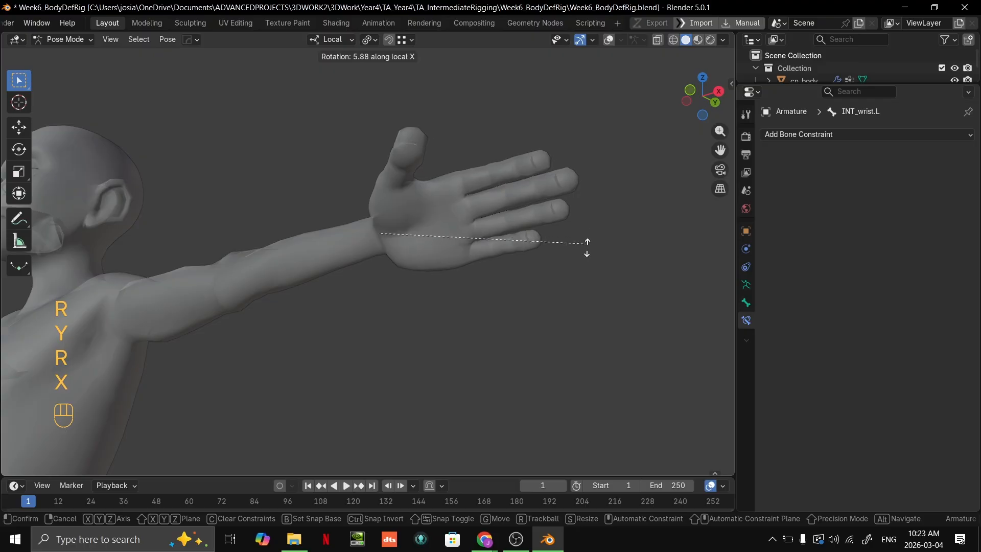
right_click(590, 242)
middle_drag(590, 243, 599, 213)
key(r)
right_click(548, 235)
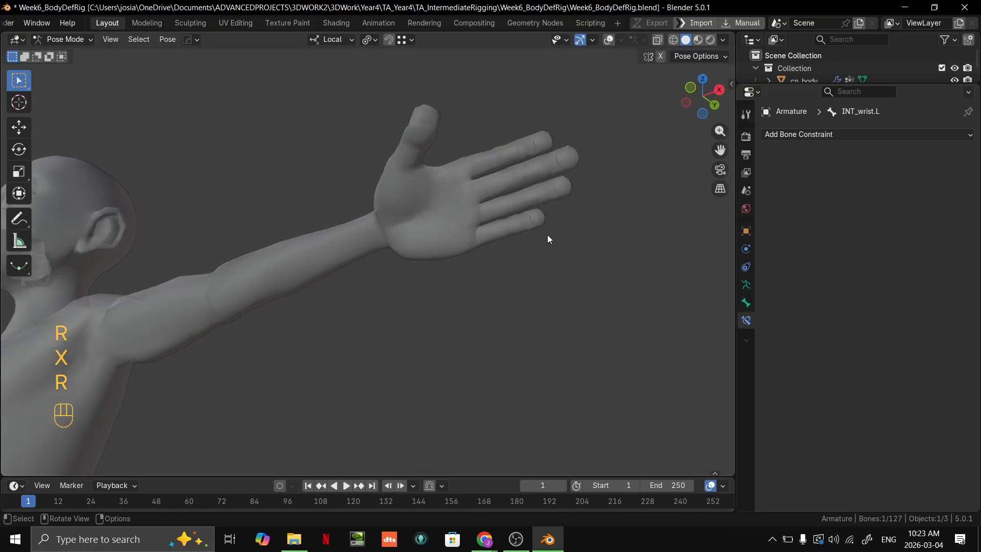
Test-rotate INT_wrist.L freely several times while viewing the hand edge-on to examine the wrist deformation, cancelling each rotation.
middle_drag(550, 239, 645, 359)
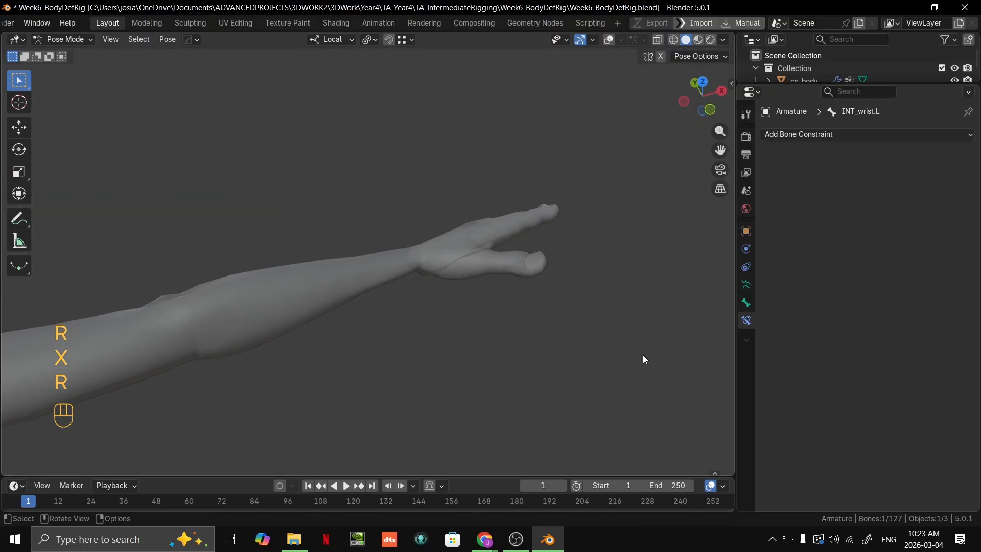
right_click(558, 296)
scroll(564, 281, up, 2)
key(r)
right_click(558, 312)
key(r)
right_click(556, 337)
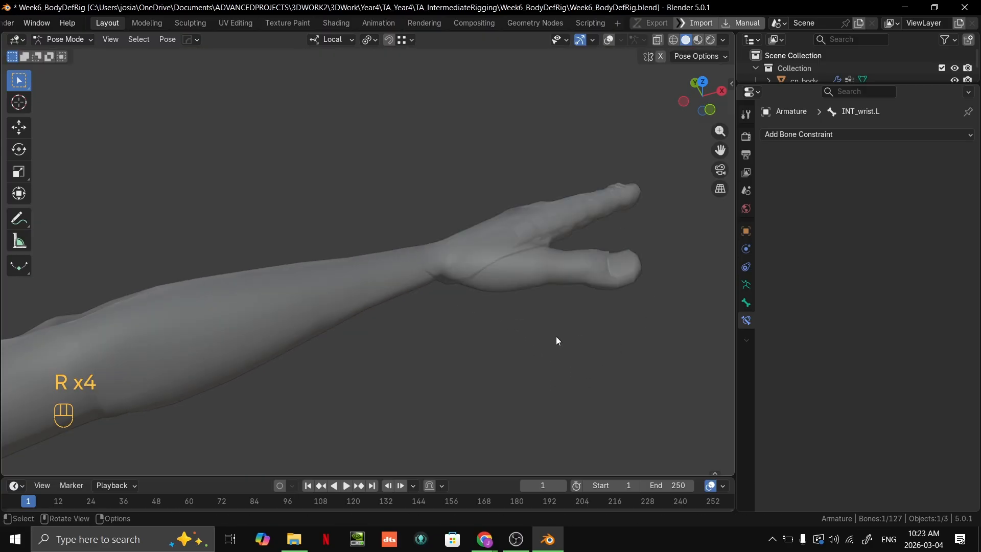
Bring back the viewport overlays and test-bend INT_wrist.L freely to watch how the forearm twist bone reacts, cancelling each rotation.
middle_drag(558, 341, 427, 241)
click(609, 40)
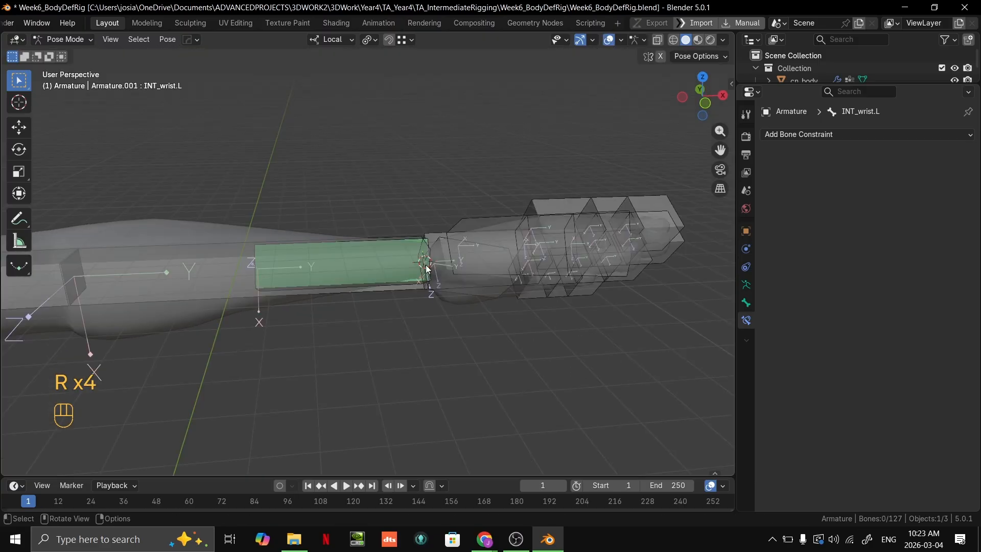
key(r)
key(r)
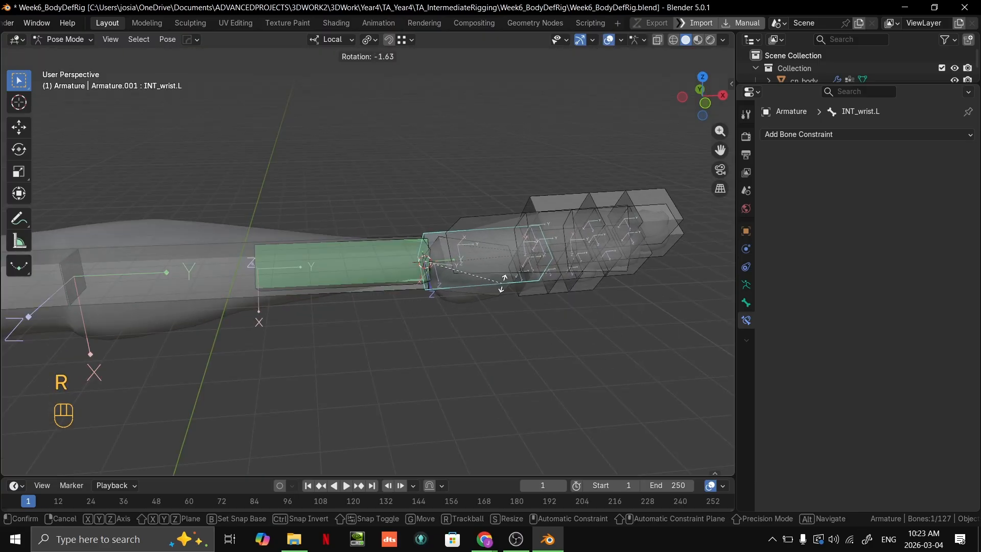
right_click(494, 357)
middle_drag(495, 357, 472, 210)
key(r)
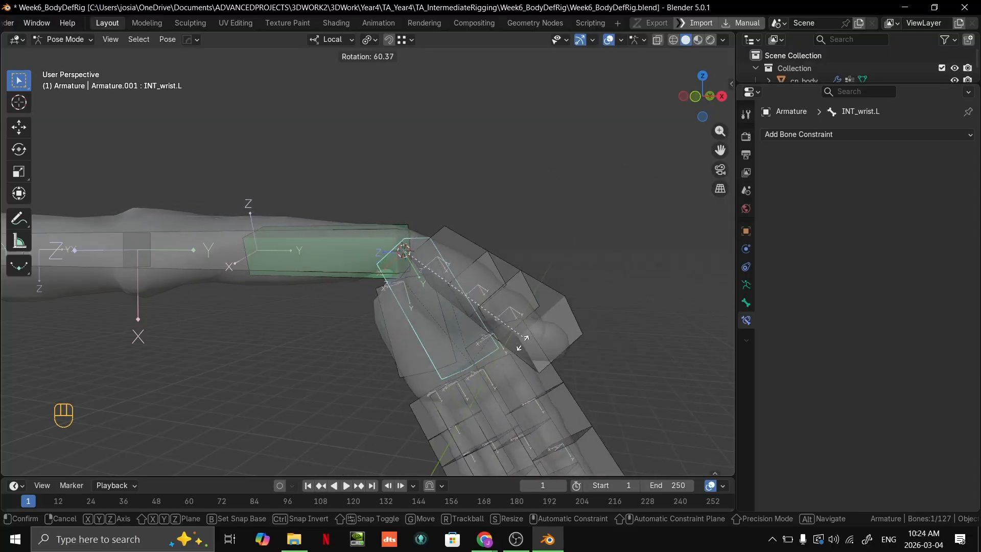
right_click(550, 281)
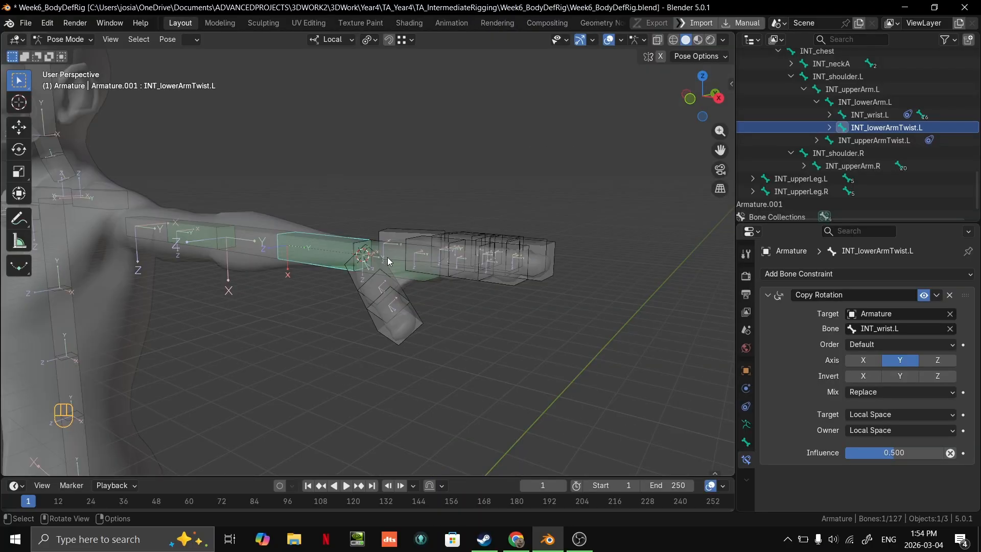
Twist INT_wrist.L by about -96.2° around its local Y axis.
click(418, 281)
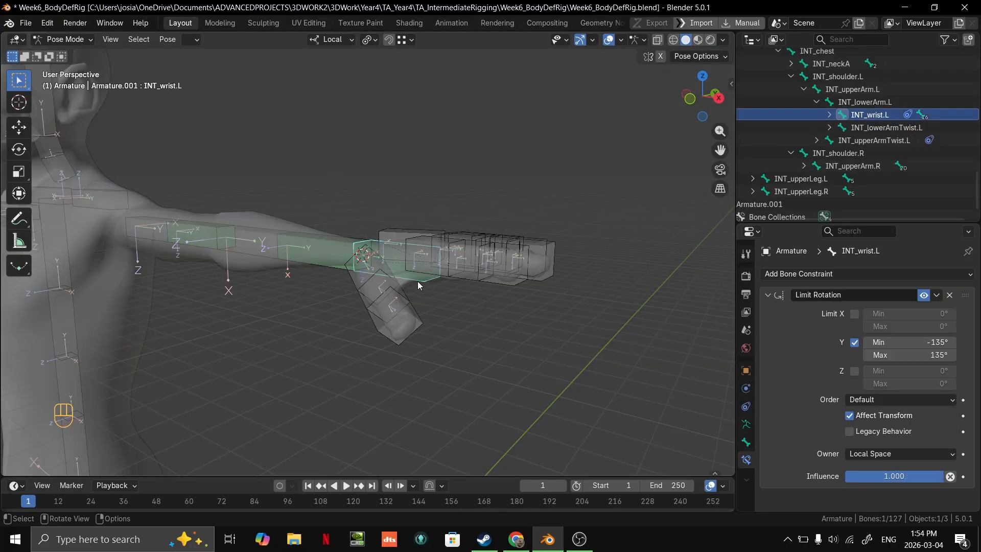
shift+drag(419, 281, 548, 277)
middle_drag(548, 277, 343, 280)
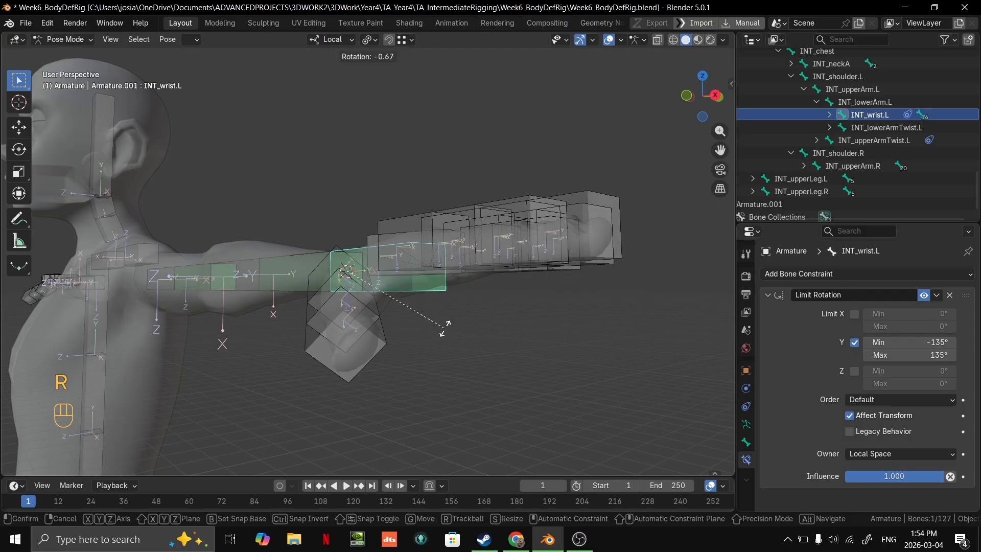
key(y)
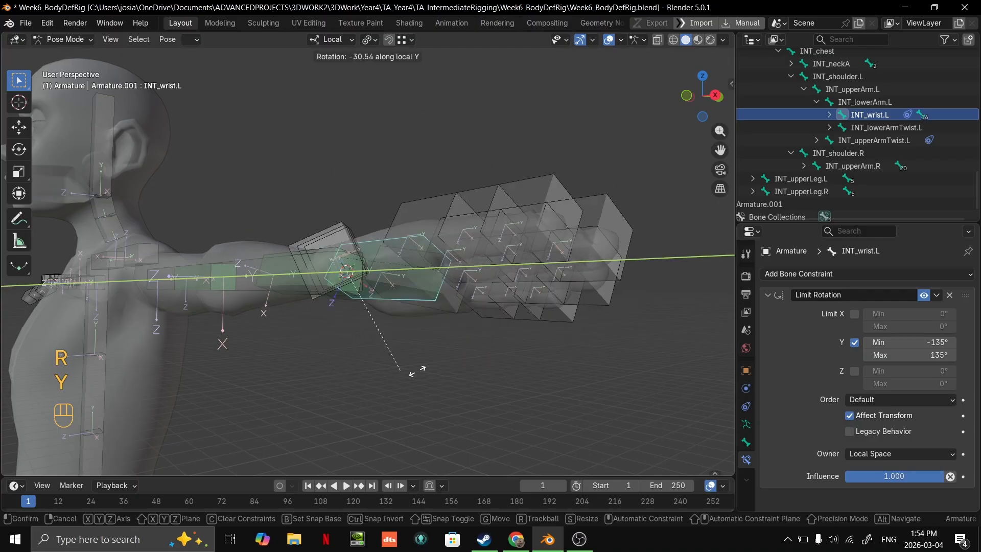
mouse_move(341, 251)
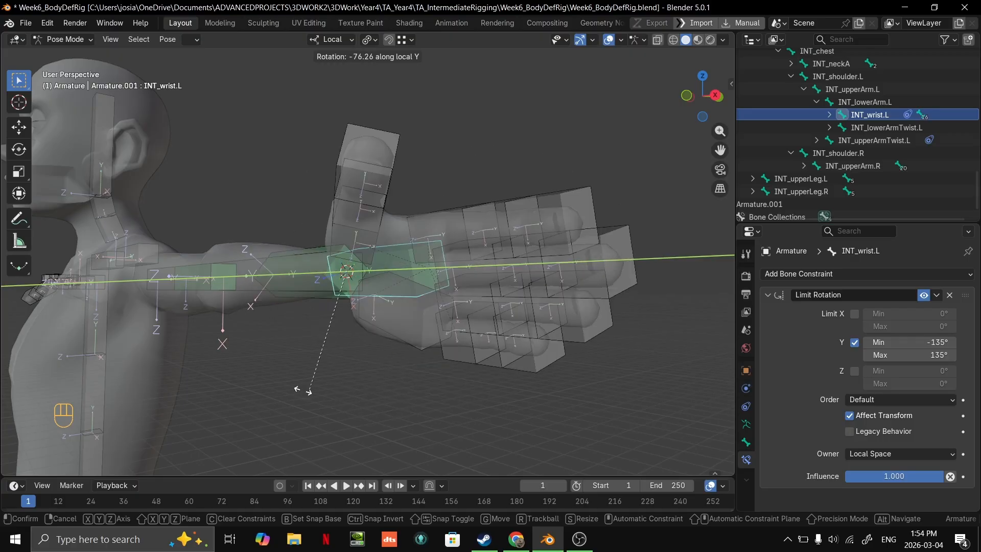
mouse_move(272, 298)
click(278, 361)
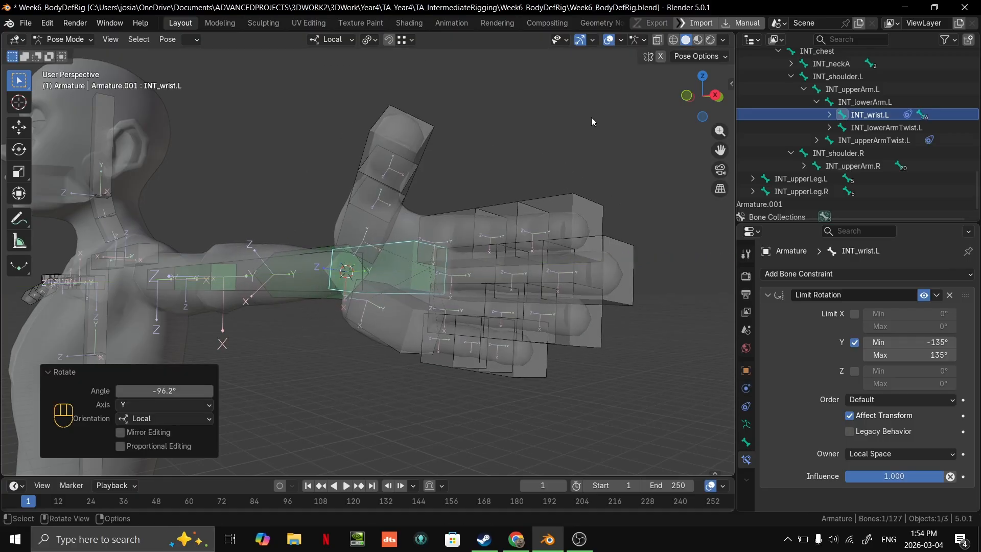
Hide the viewport overlays and test-rotate the twisted INT_wrist.L about local Y and freely to examine the mesh, cancelling both rotations.
click(609, 40)
middle_drag(586, 109, 532, 262)
key(r)
key(y)
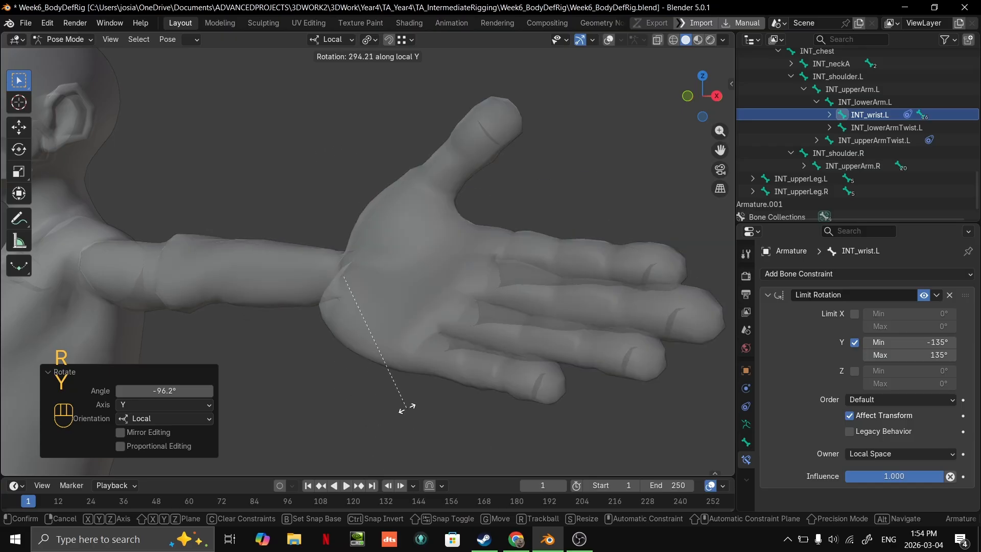
right_click(537, 255)
key(r)
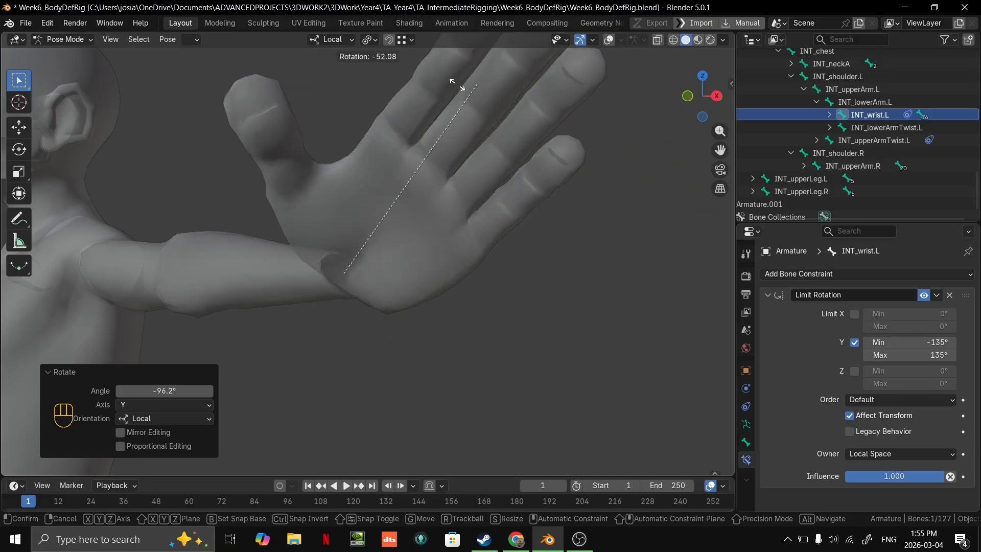
key(Escape)
Rotate INT_wrist.L freely in the view plane, ending with a rotation of about 78.7°.
key(r)
key(u)
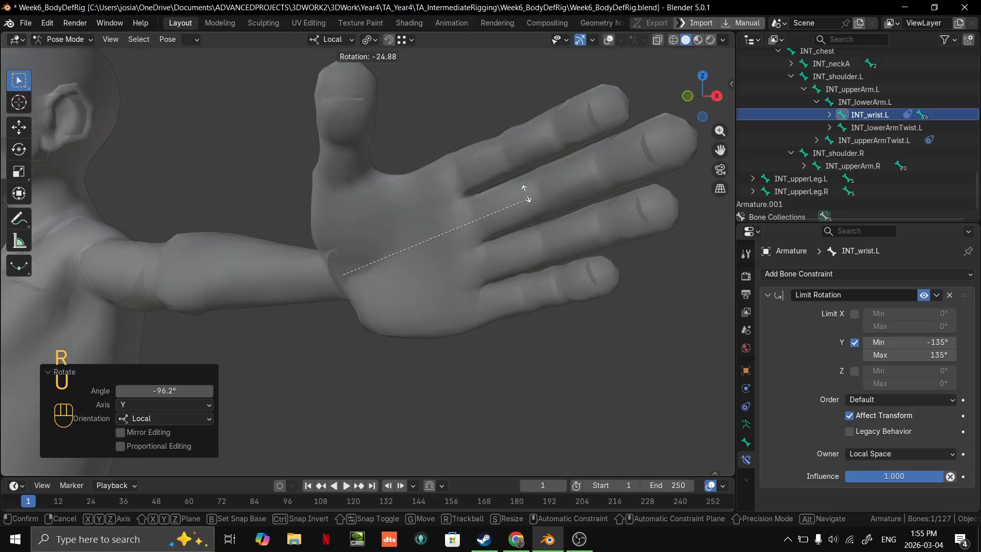
click(381, 192)
middle_drag(428, 205, 487, 215)
key(r)
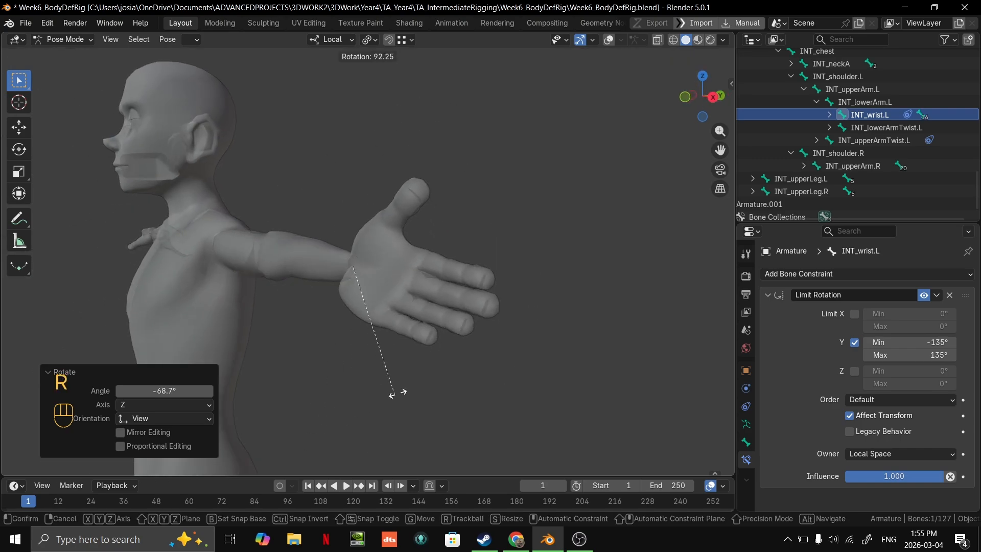
Return the viewport to Solid shading with X-ray off and the overlays shown.
click(608, 41)
right_click(611, 49)
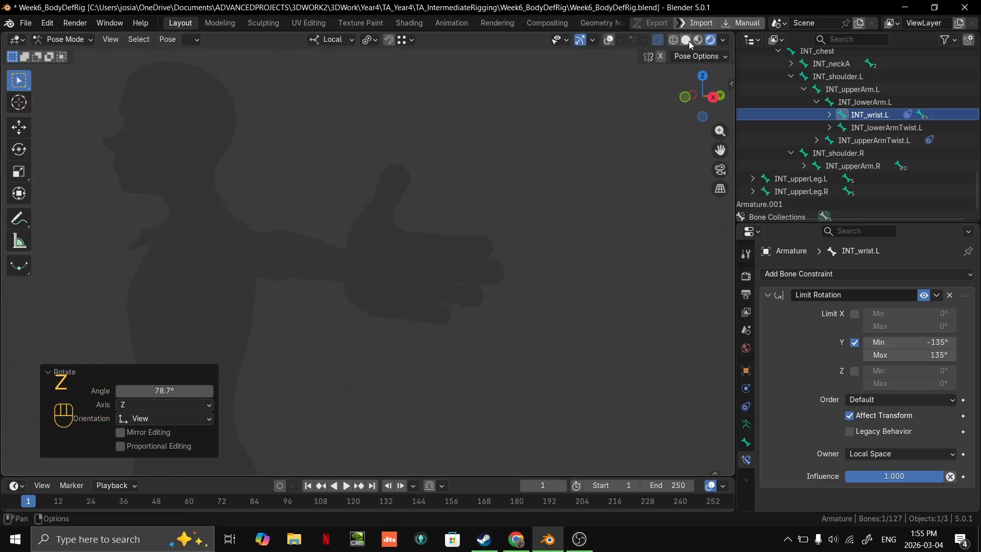
click(689, 41)
key(alt+z)
middle_drag(429, 256, 554, 258)
Select INT_lowerArm.L, bend the forearm about 58.3° in the side view, and rotate it further from a second viewing angle.
click(301, 241)
middle_drag(302, 241, 475, 206)
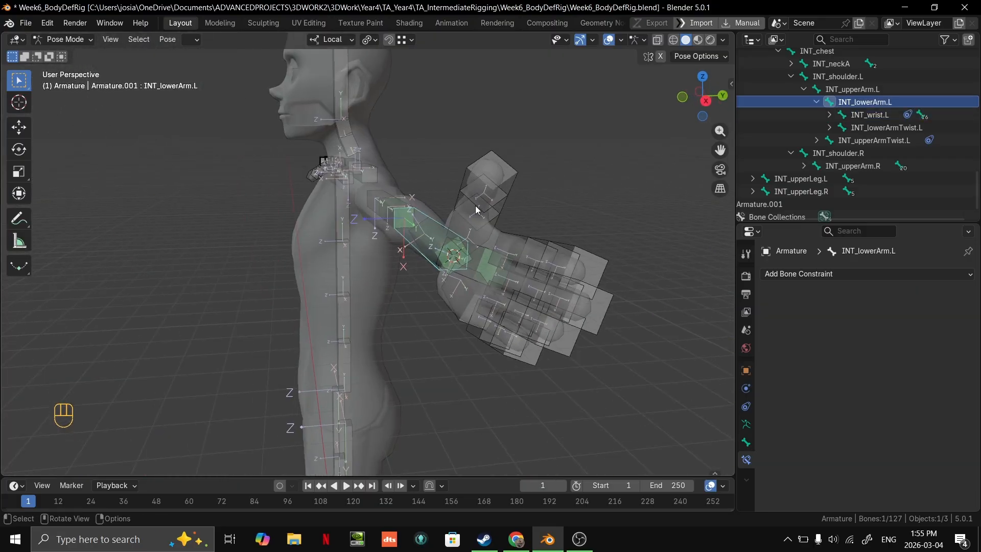
key(r)
right_click(563, 273)
mouse_move(486, 263)
middle_down()
mouse_move(609, 234)
mouse_move(477, 269)
mouse_move(499, 266)
middle_up()
key(r)
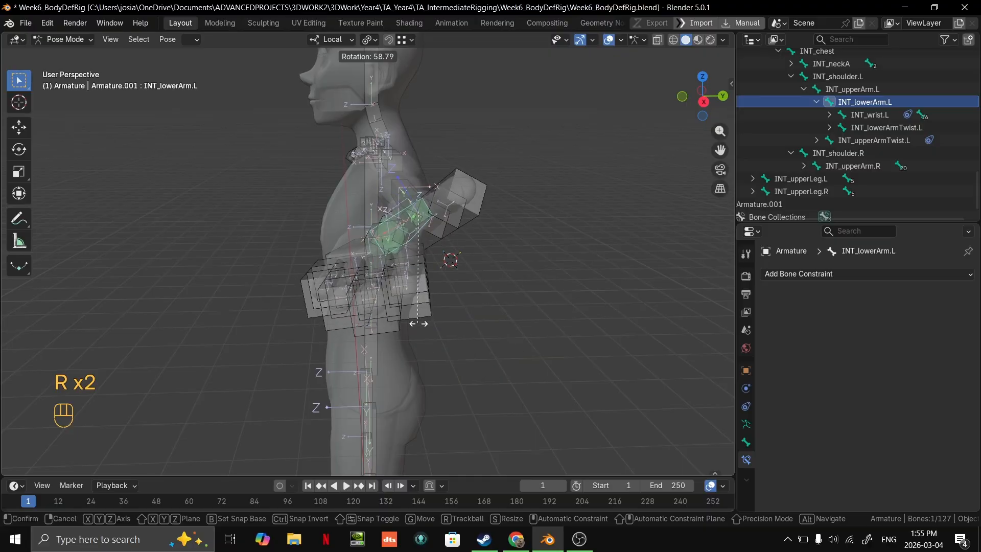
click(418, 324)
middle_drag(419, 324, 339, 289)
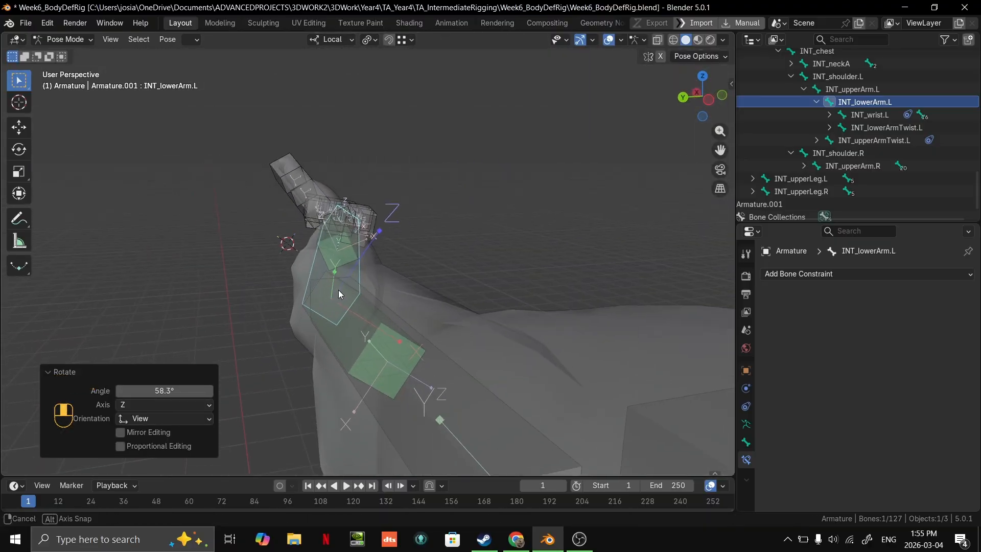
key(r)
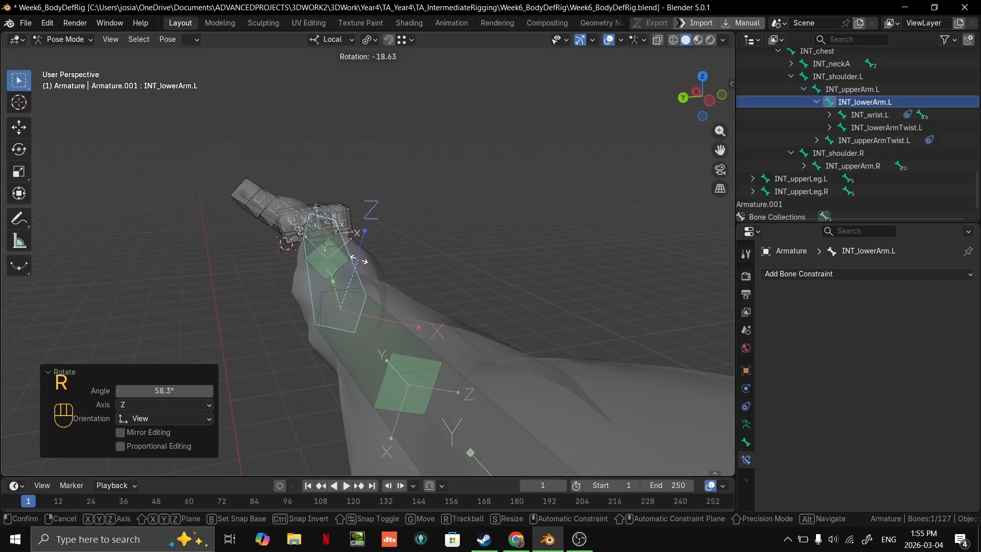
middle_drag(362, 269, 447, 276)
Select INT_wrist.L and rotate the hand freely by about -20.3° and by about -4.52° from a second viewing angle.
click(484, 260)
key(r)
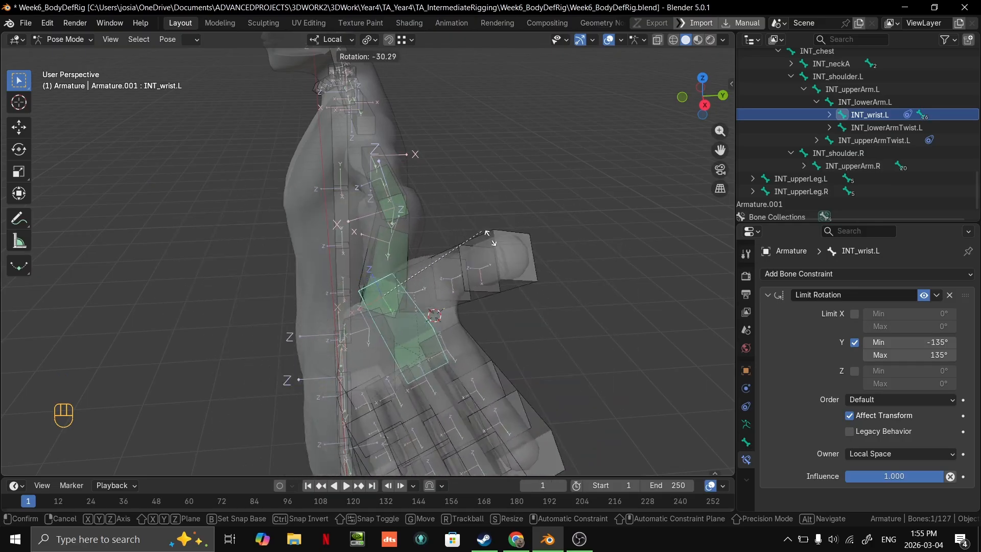
click(473, 262)
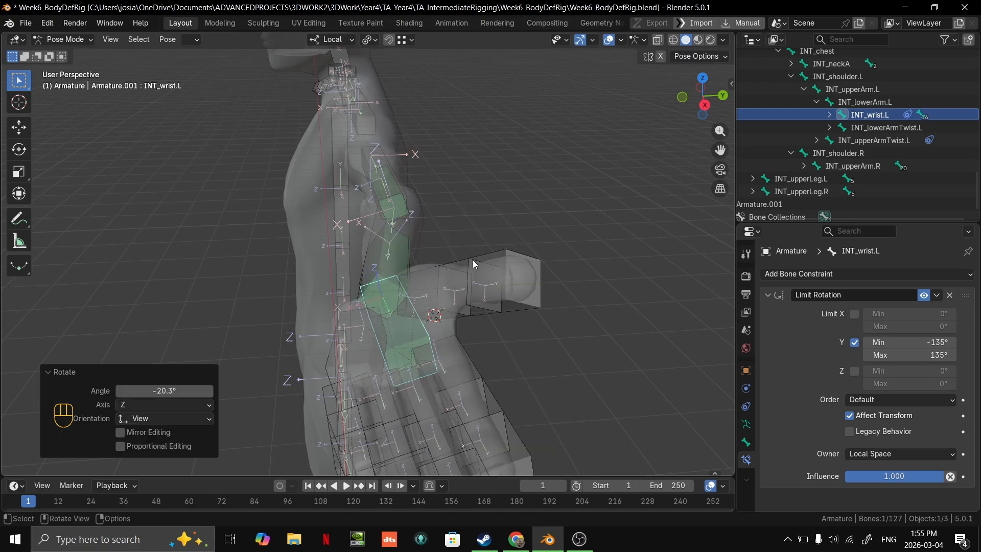
middle_drag(475, 265, 516, 220)
key(r)
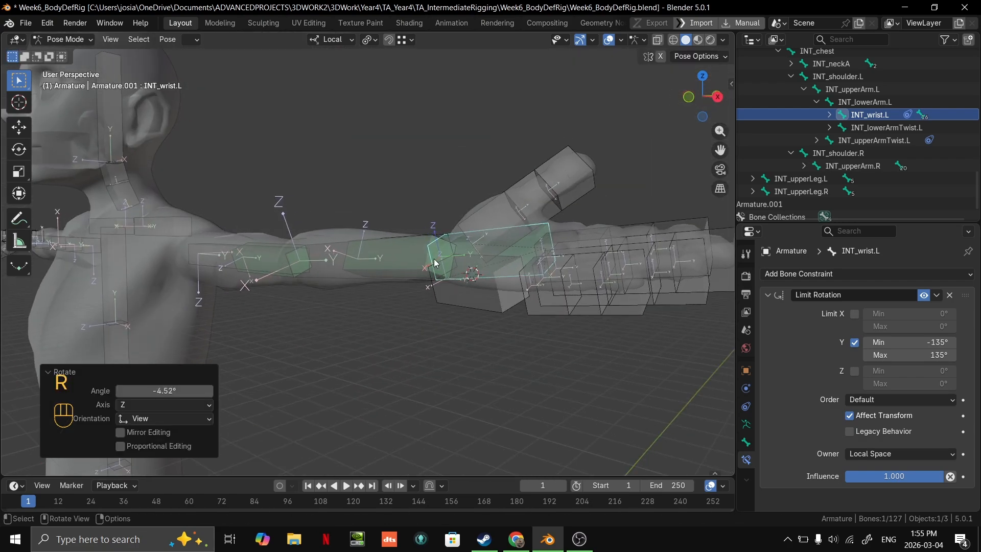
Select INT_lowerArmTwist.L to review its Copy Rotation settings, and hide the overlays to examine the posed arm.
click(404, 266)
click(409, 265)
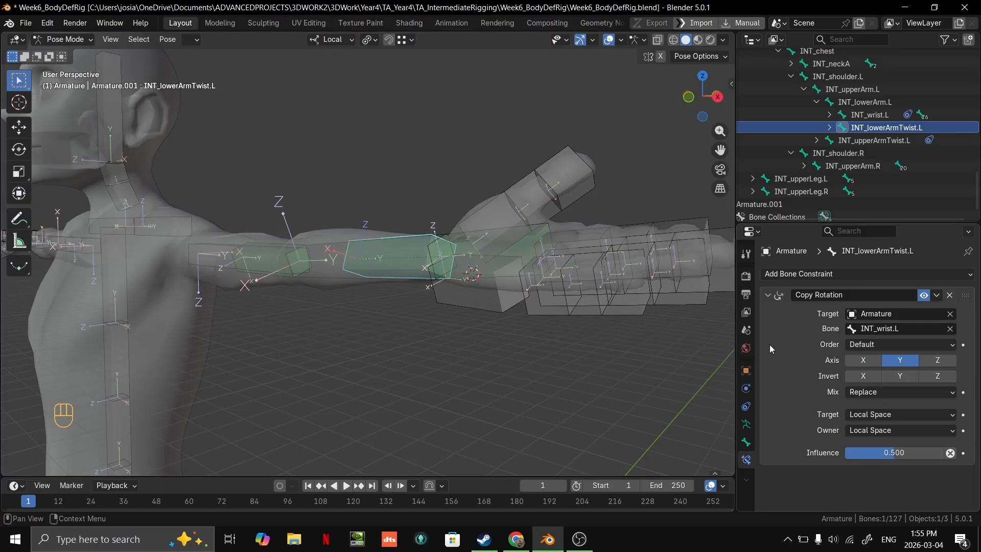
middle_drag(554, 299, 599, 338)
click(608, 40)
middle_drag(445, 421, 401, 362)
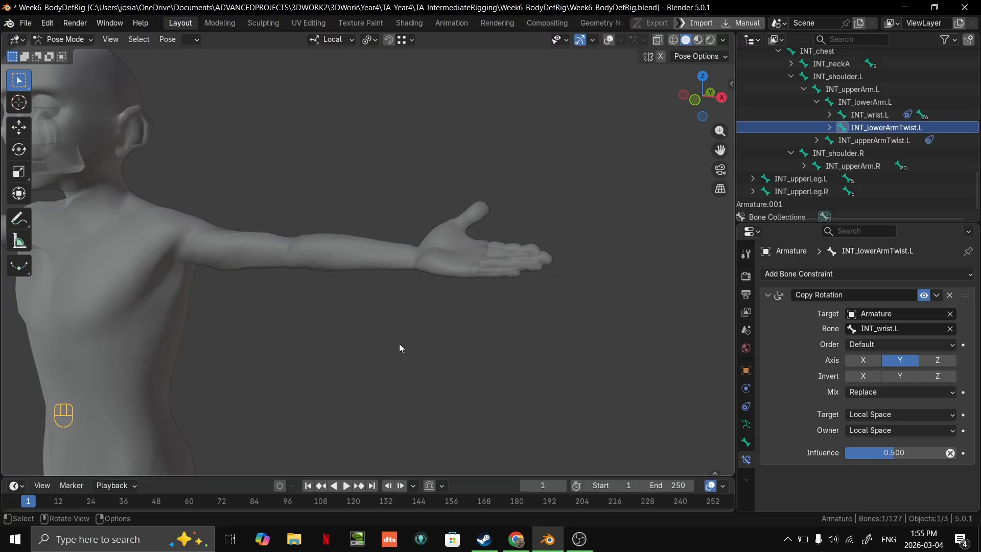
key(alt+Tab)
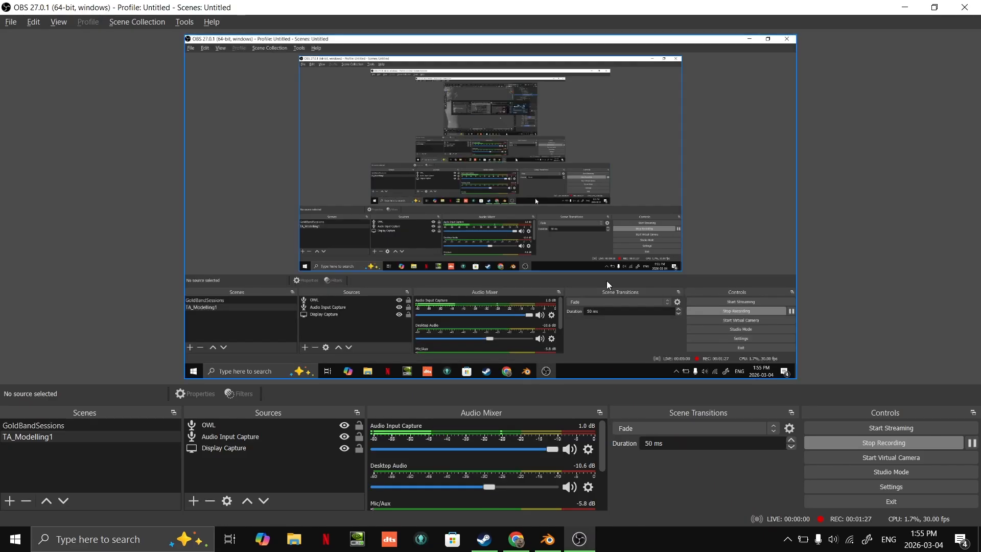